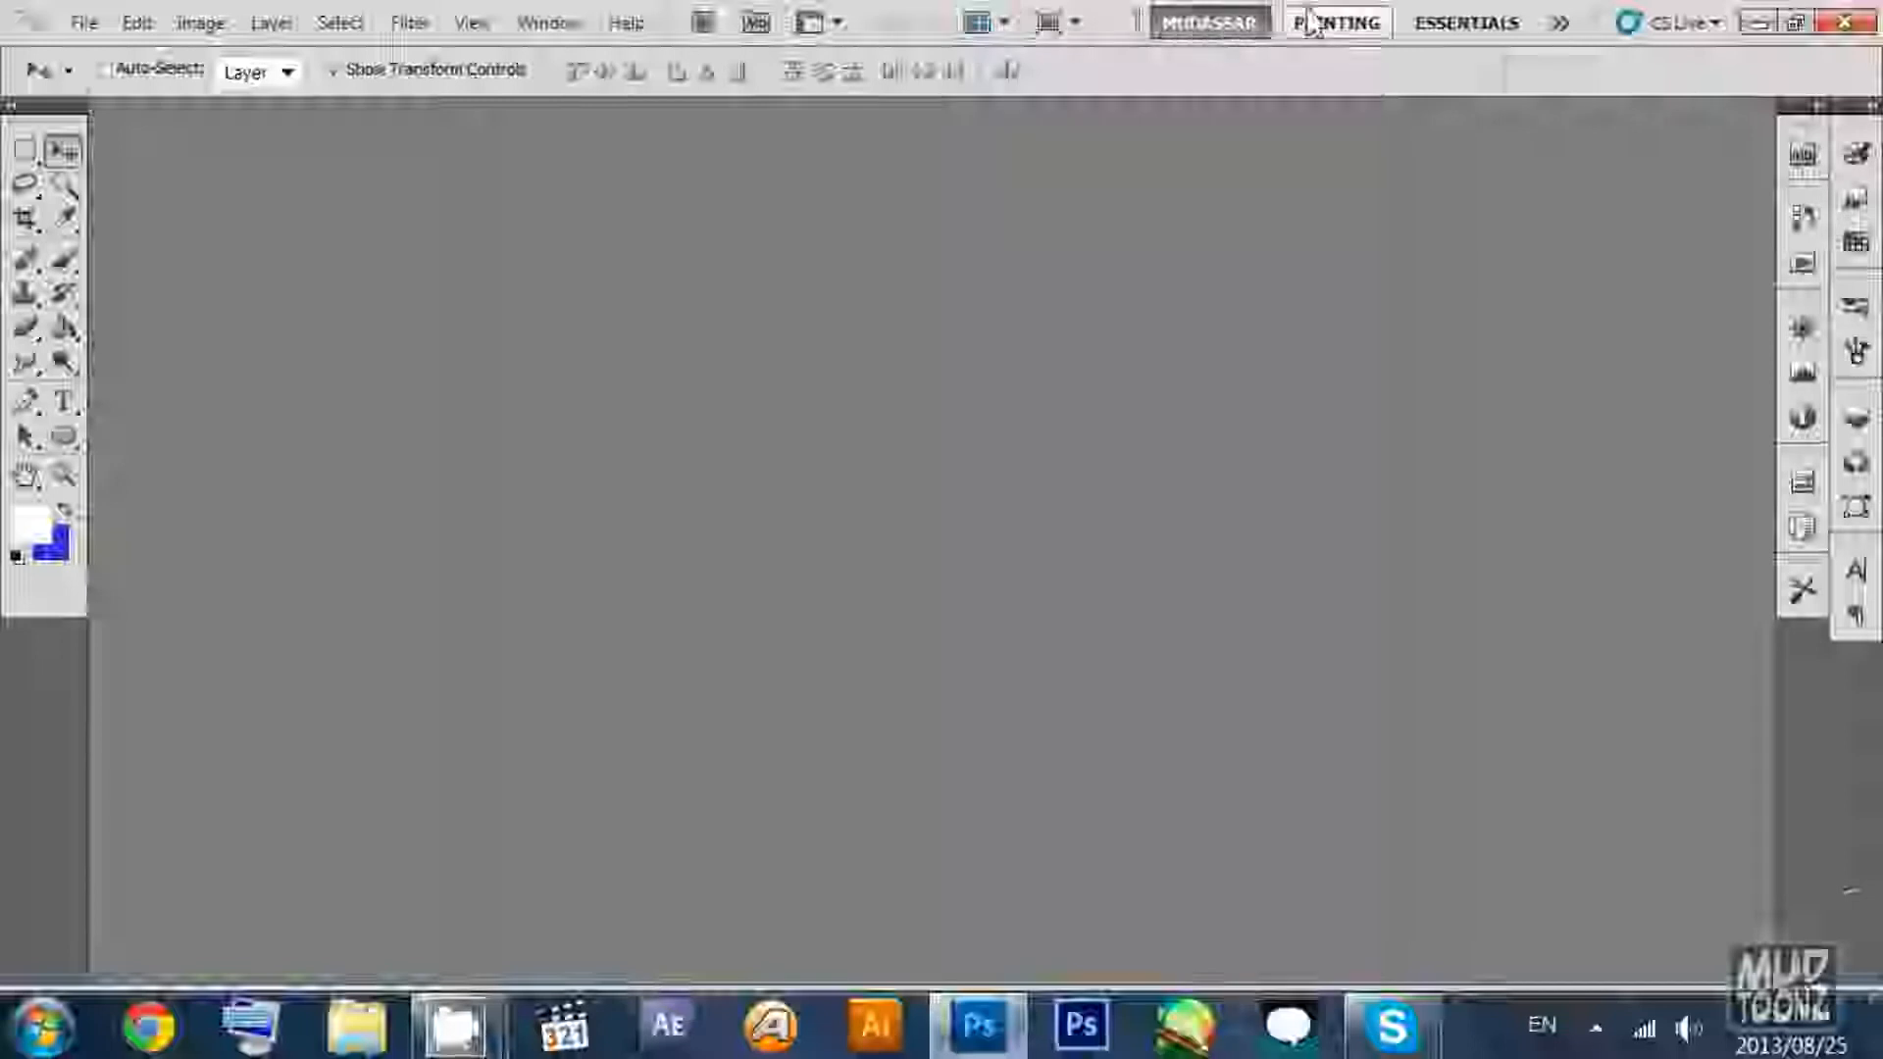
left_click(1226, 27)
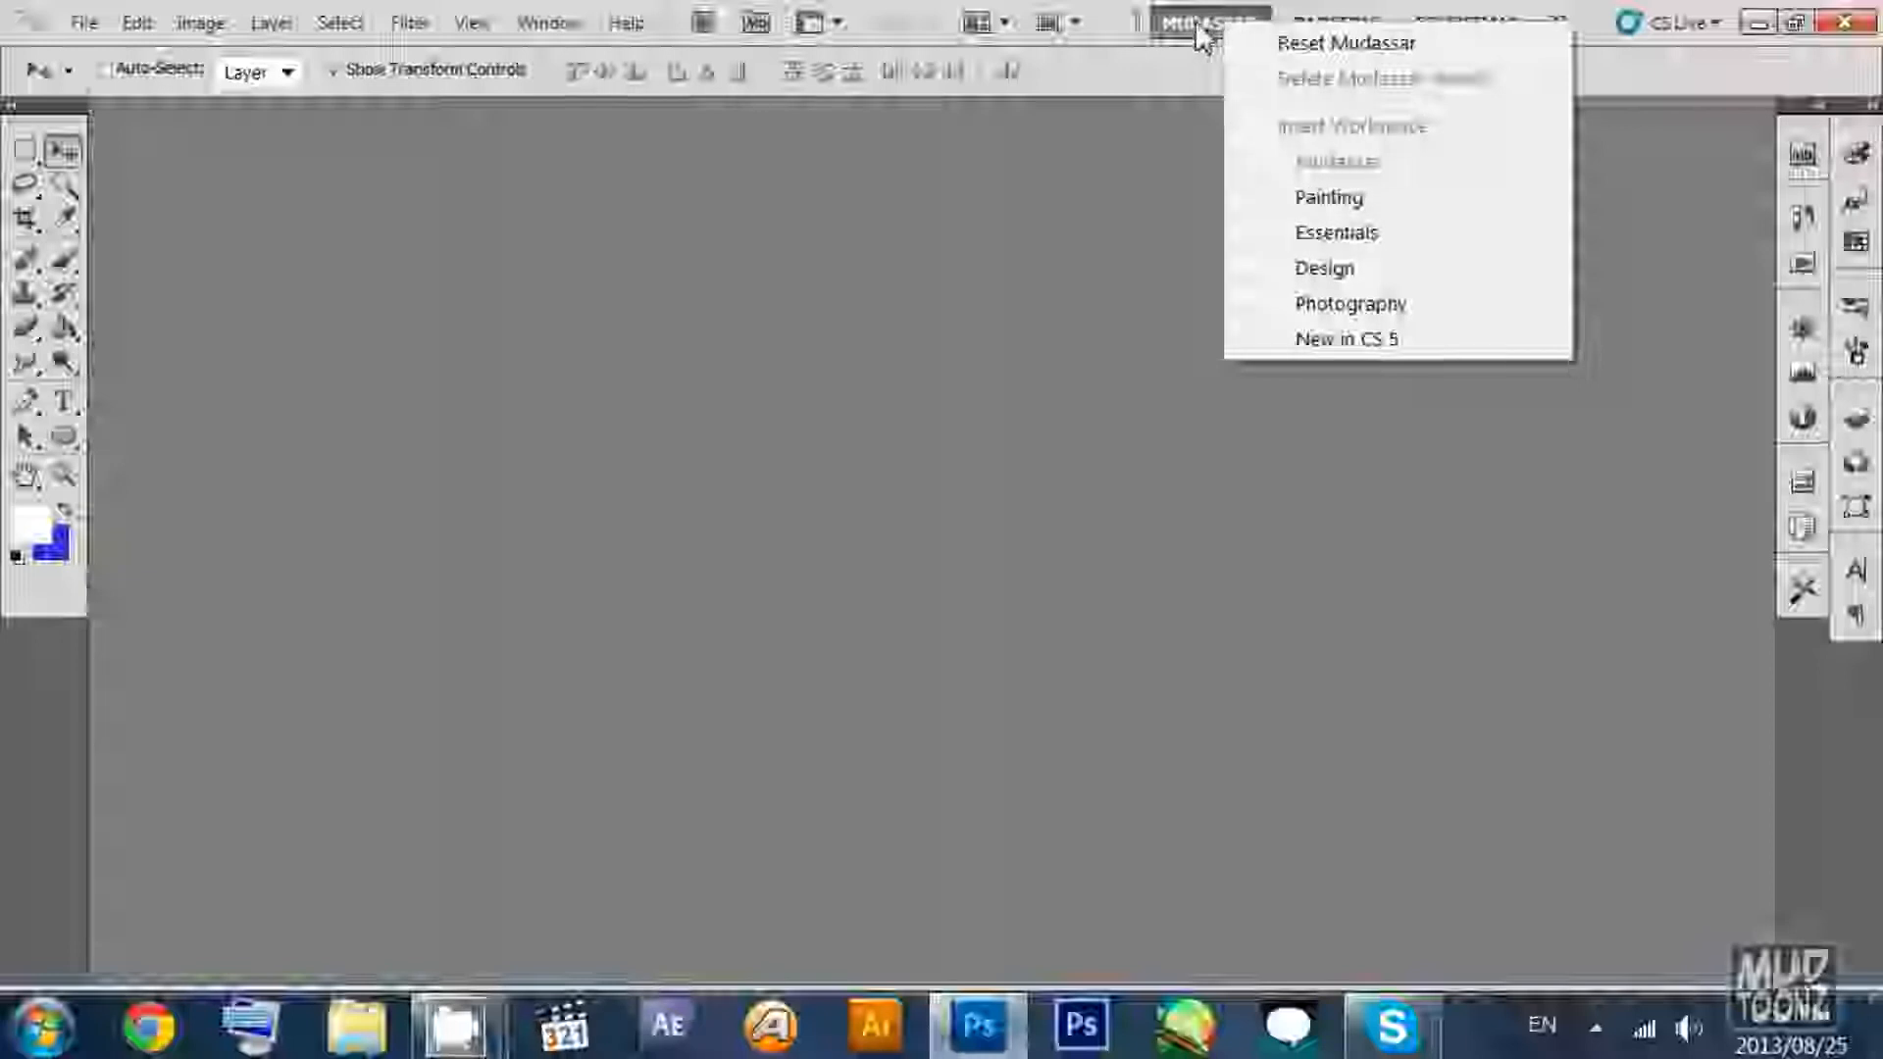
left_click(1196, 22)
left_click(1320, 27)
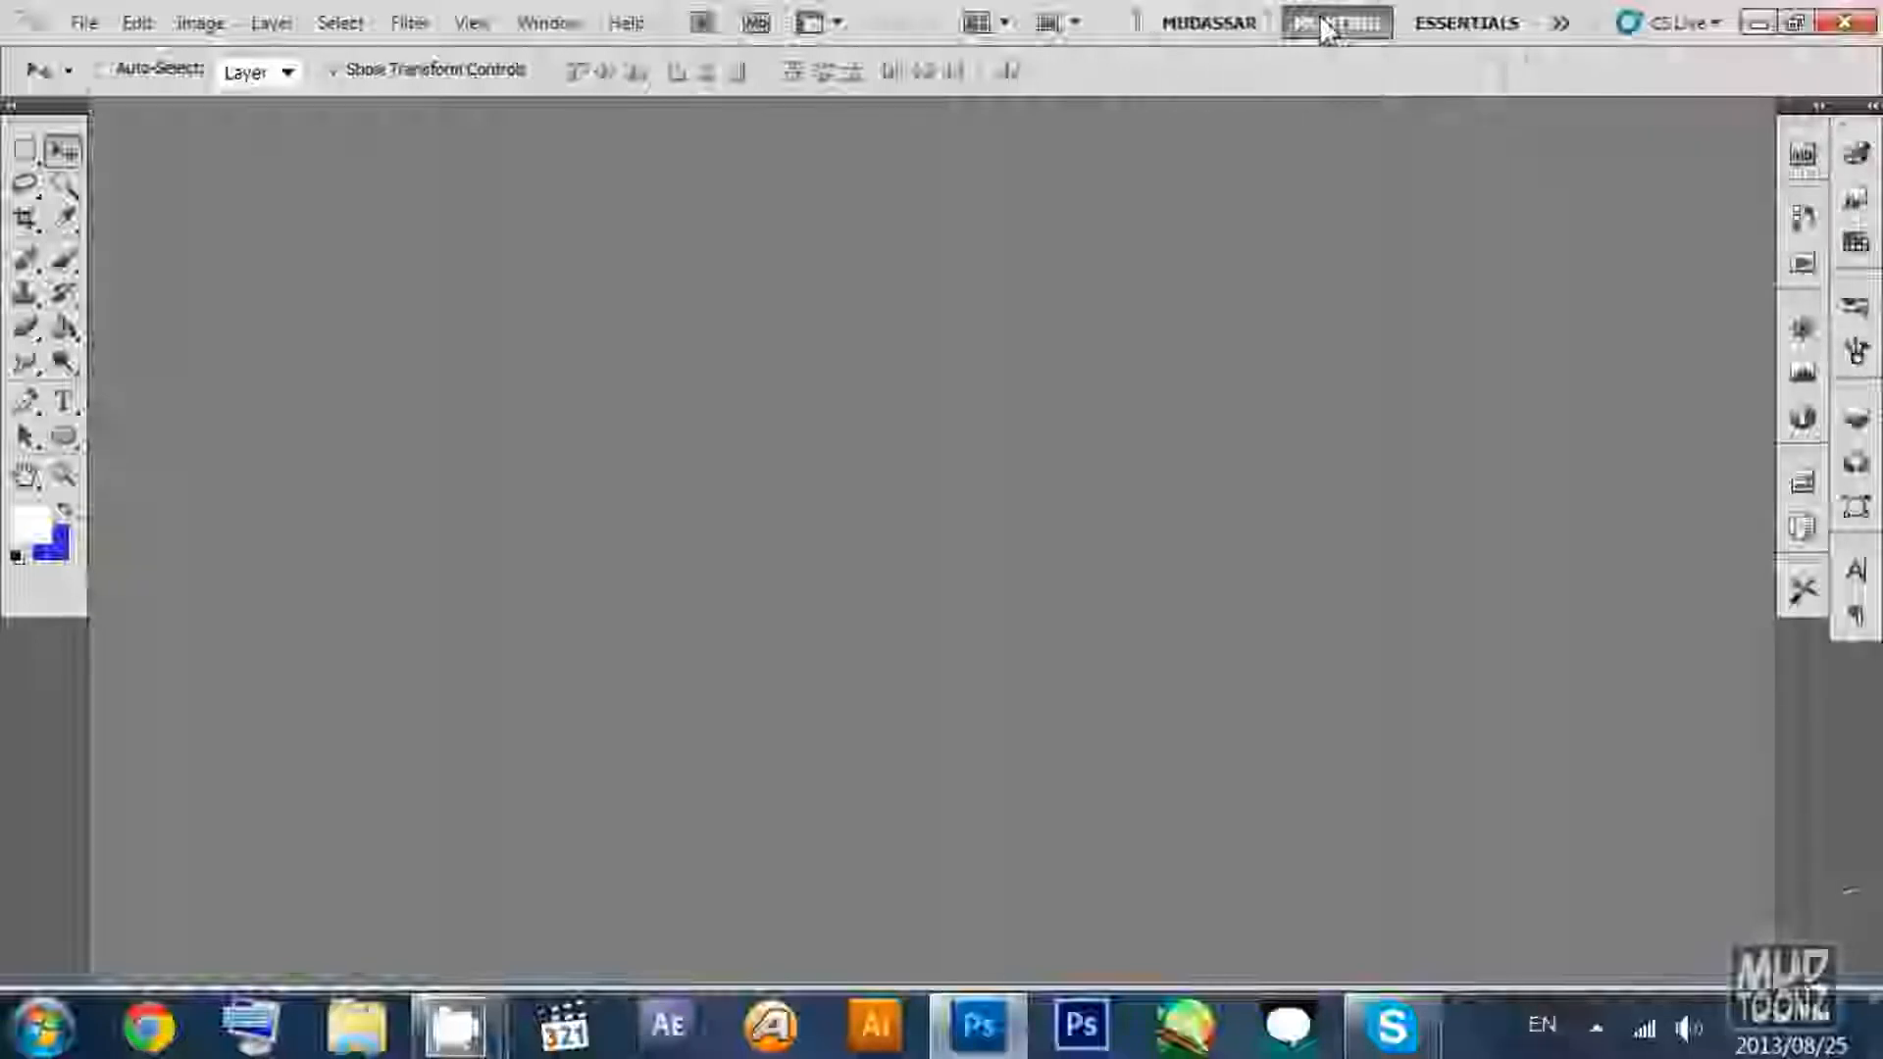
left_click(1252, 20)
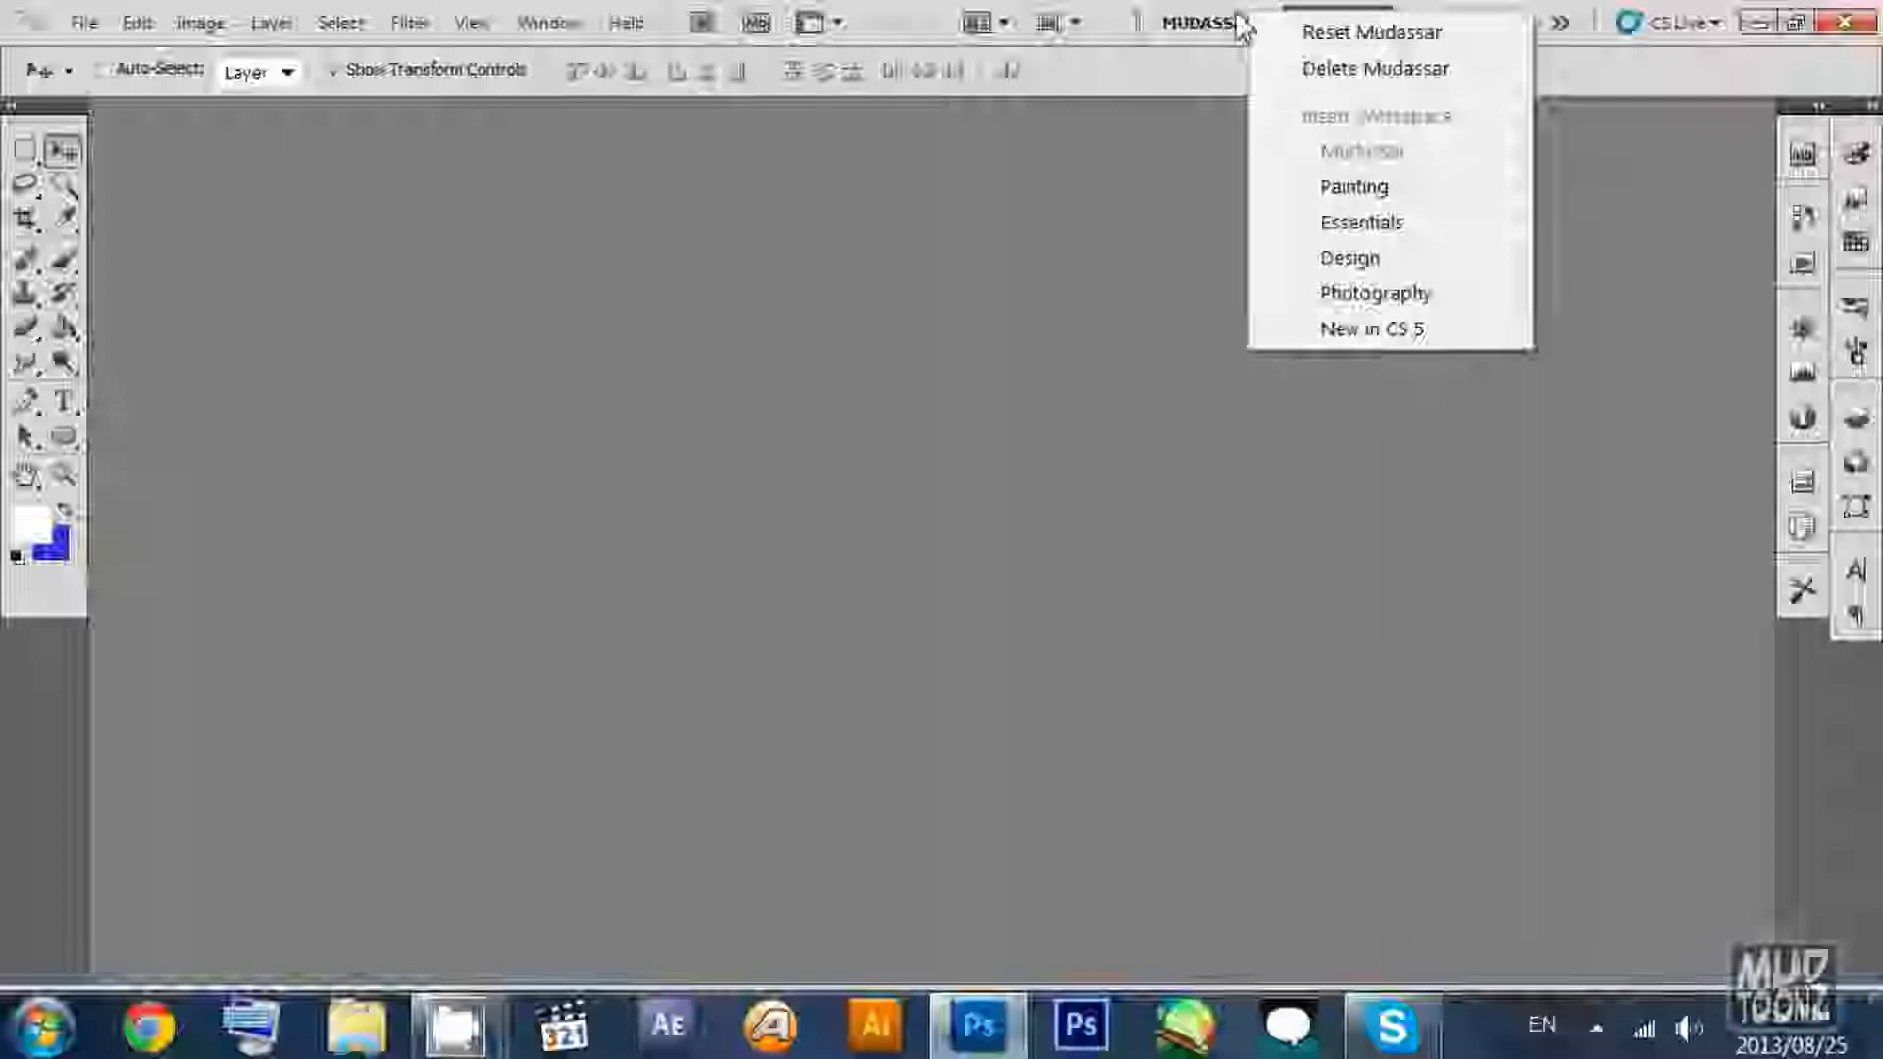
left_click(1264, 24)
Create and save a new workspace named test that also captures keyboard shortcuts and menus.
left_click(1560, 23)
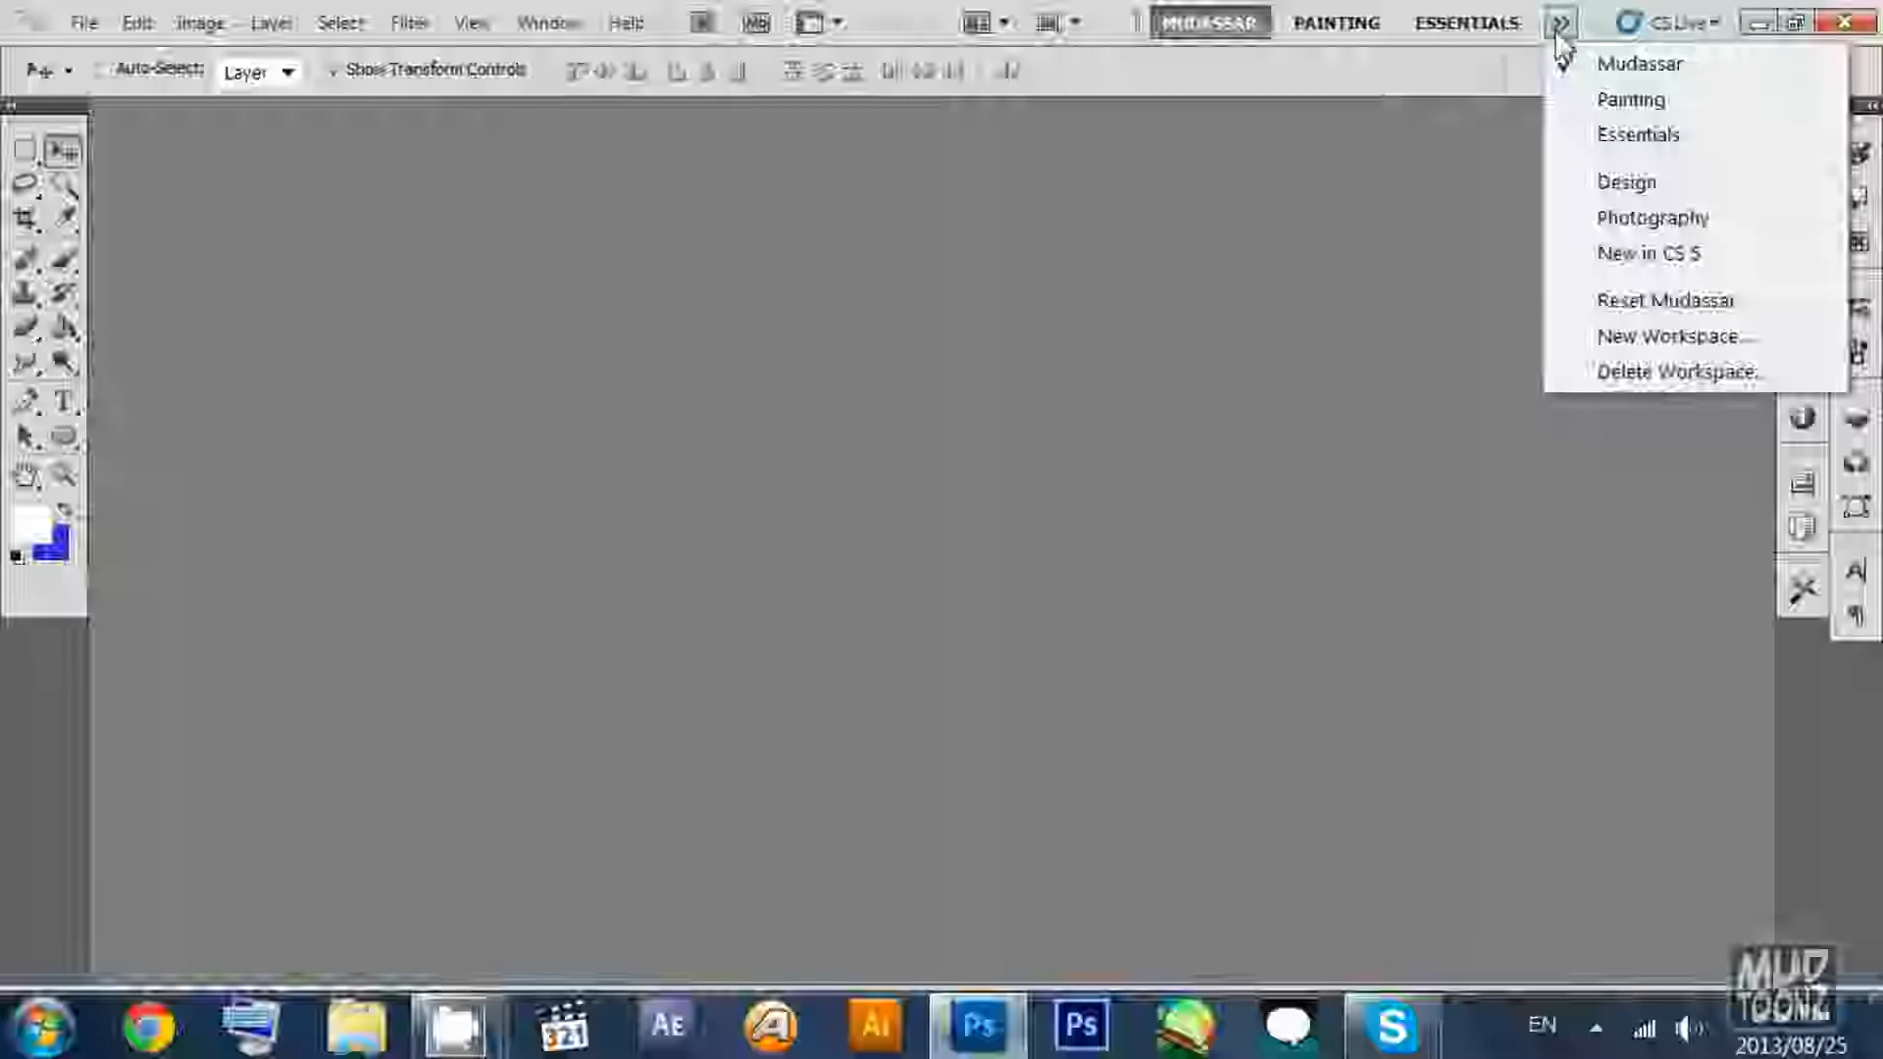
left_click(1670, 336)
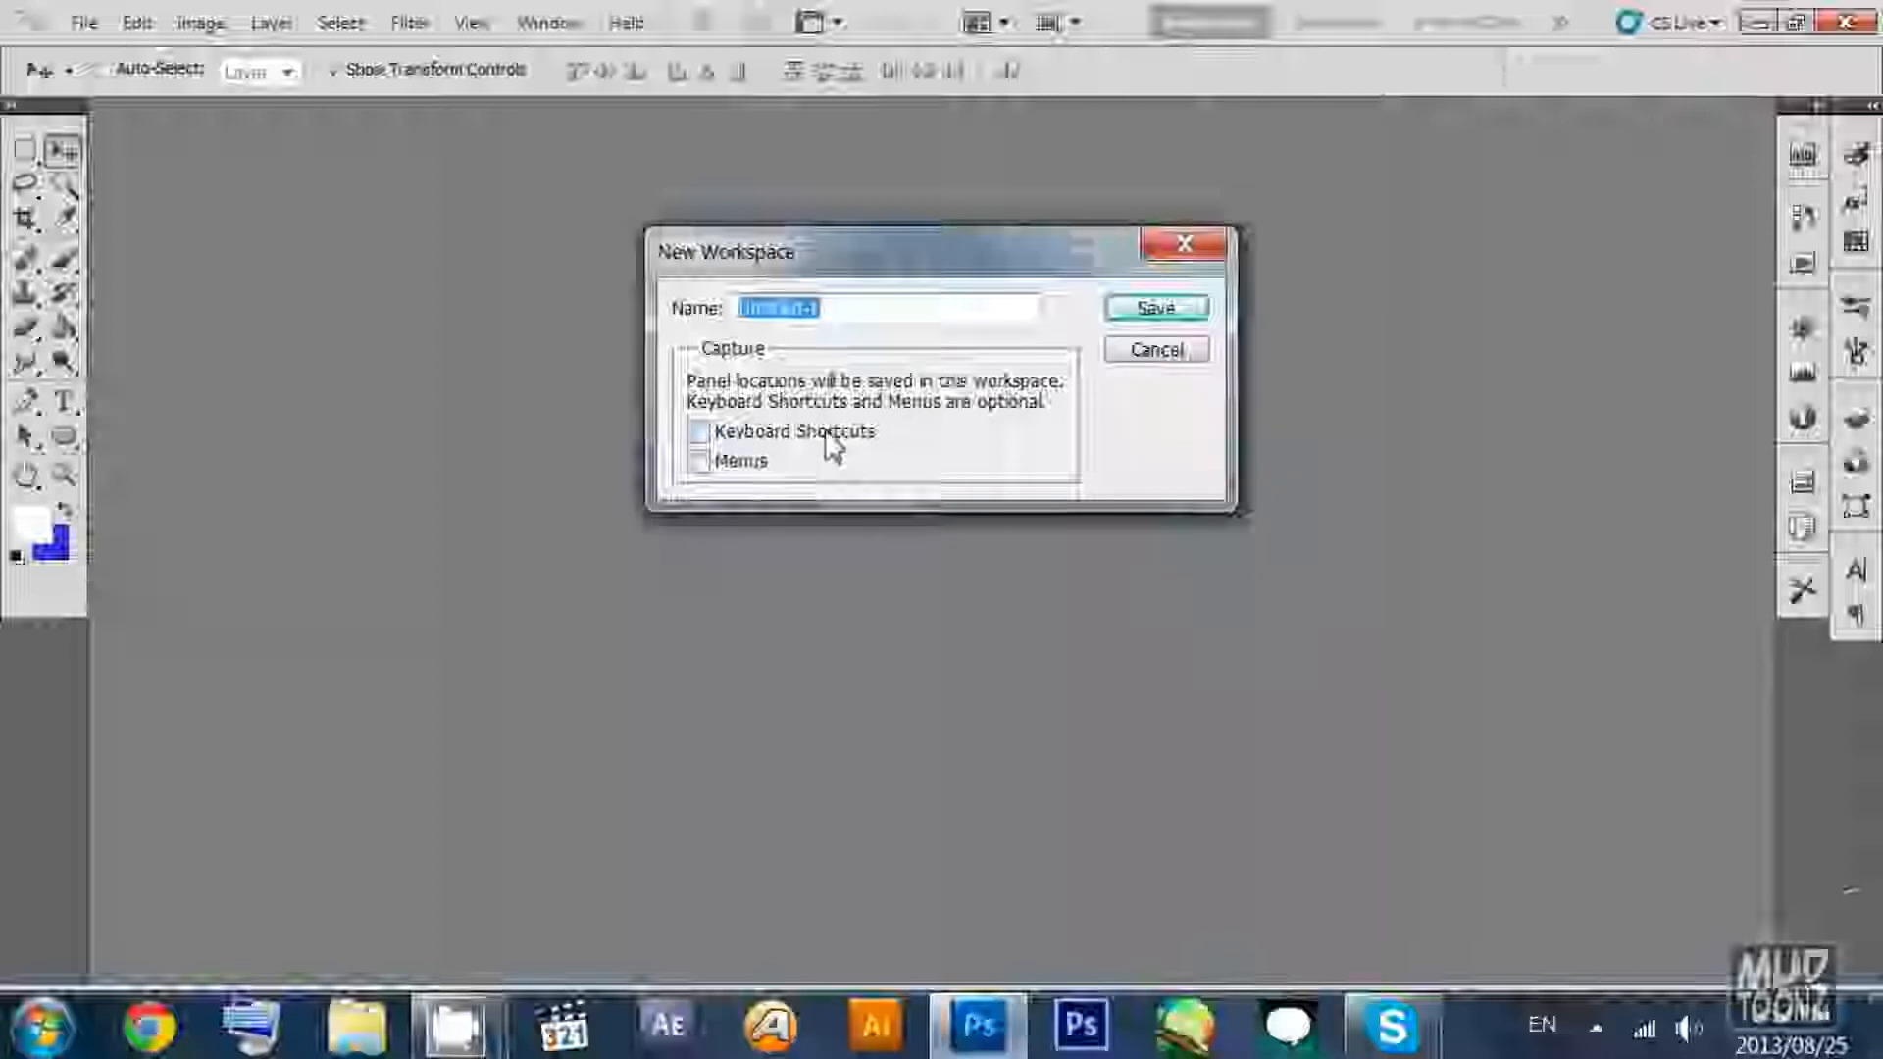
type("test")
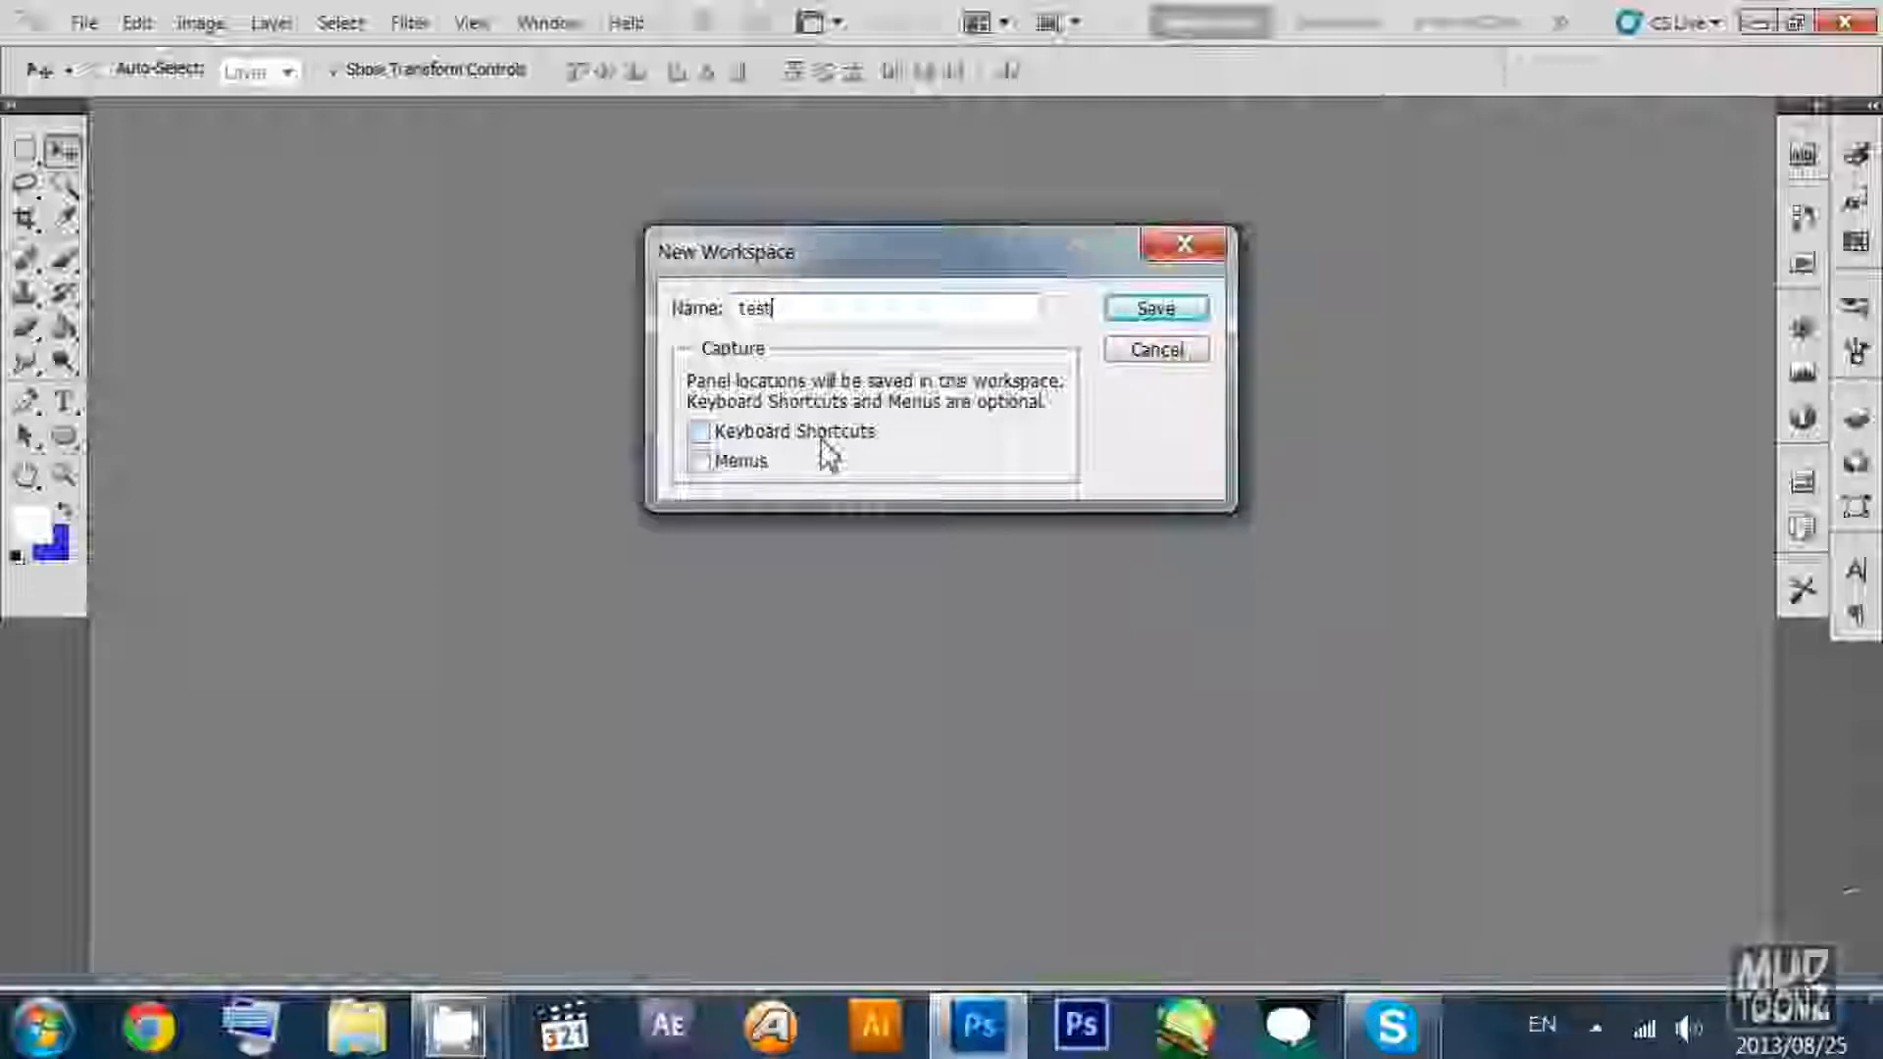
left_click(770, 431)
left_click(770, 461)
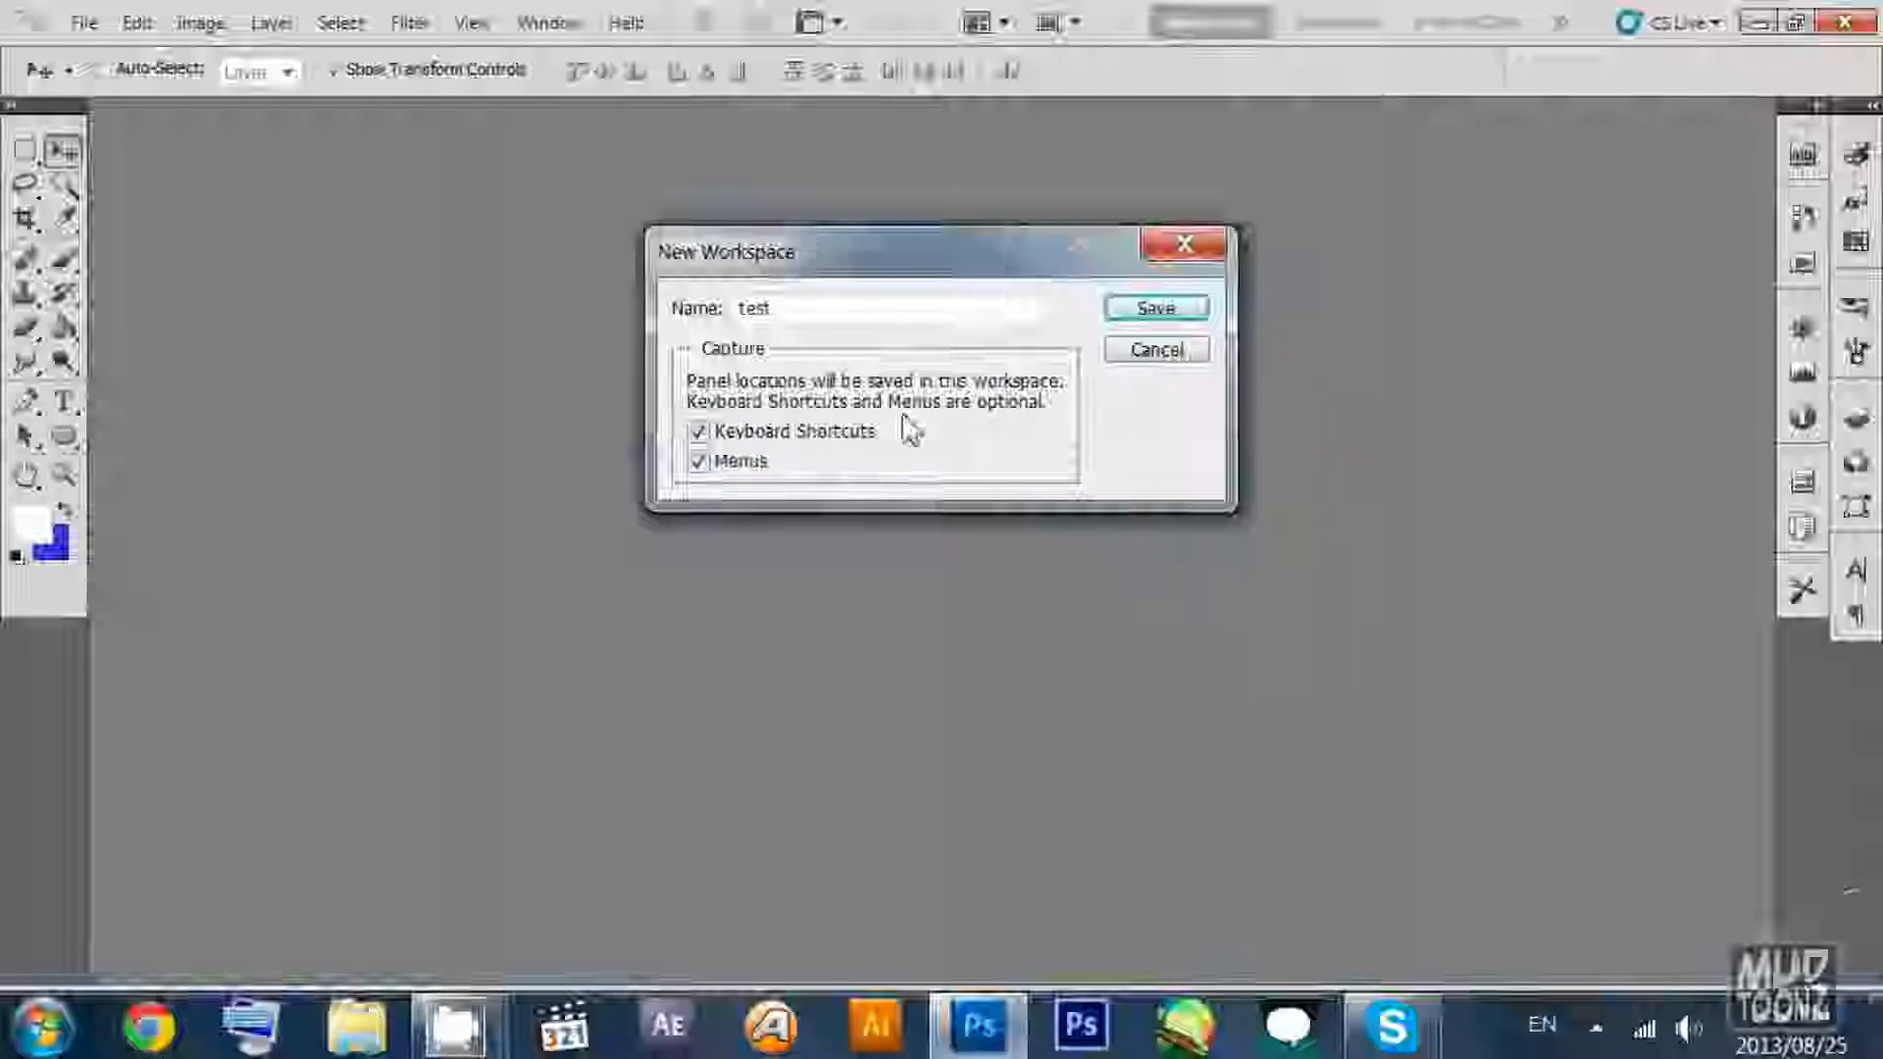
left_click(1172, 309)
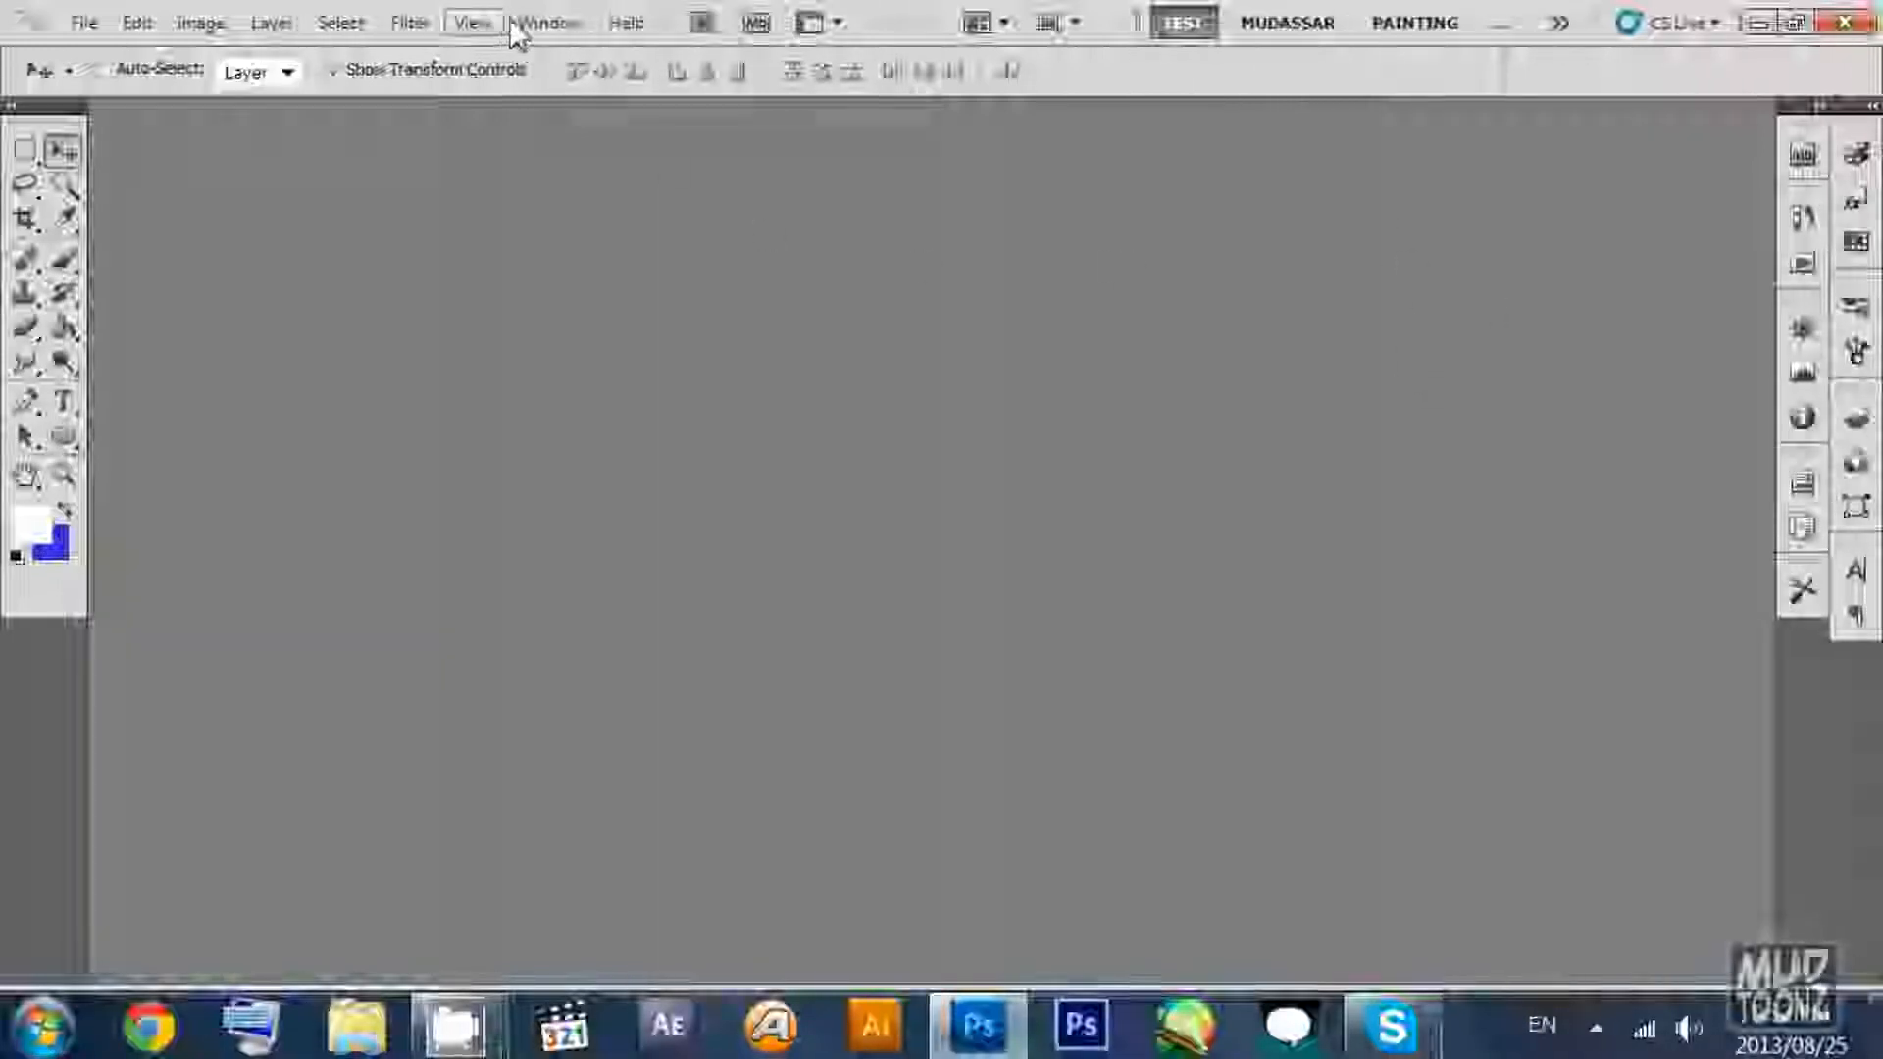
Close the Tool Presets panel group in the test workspace.
left_click(582, 34)
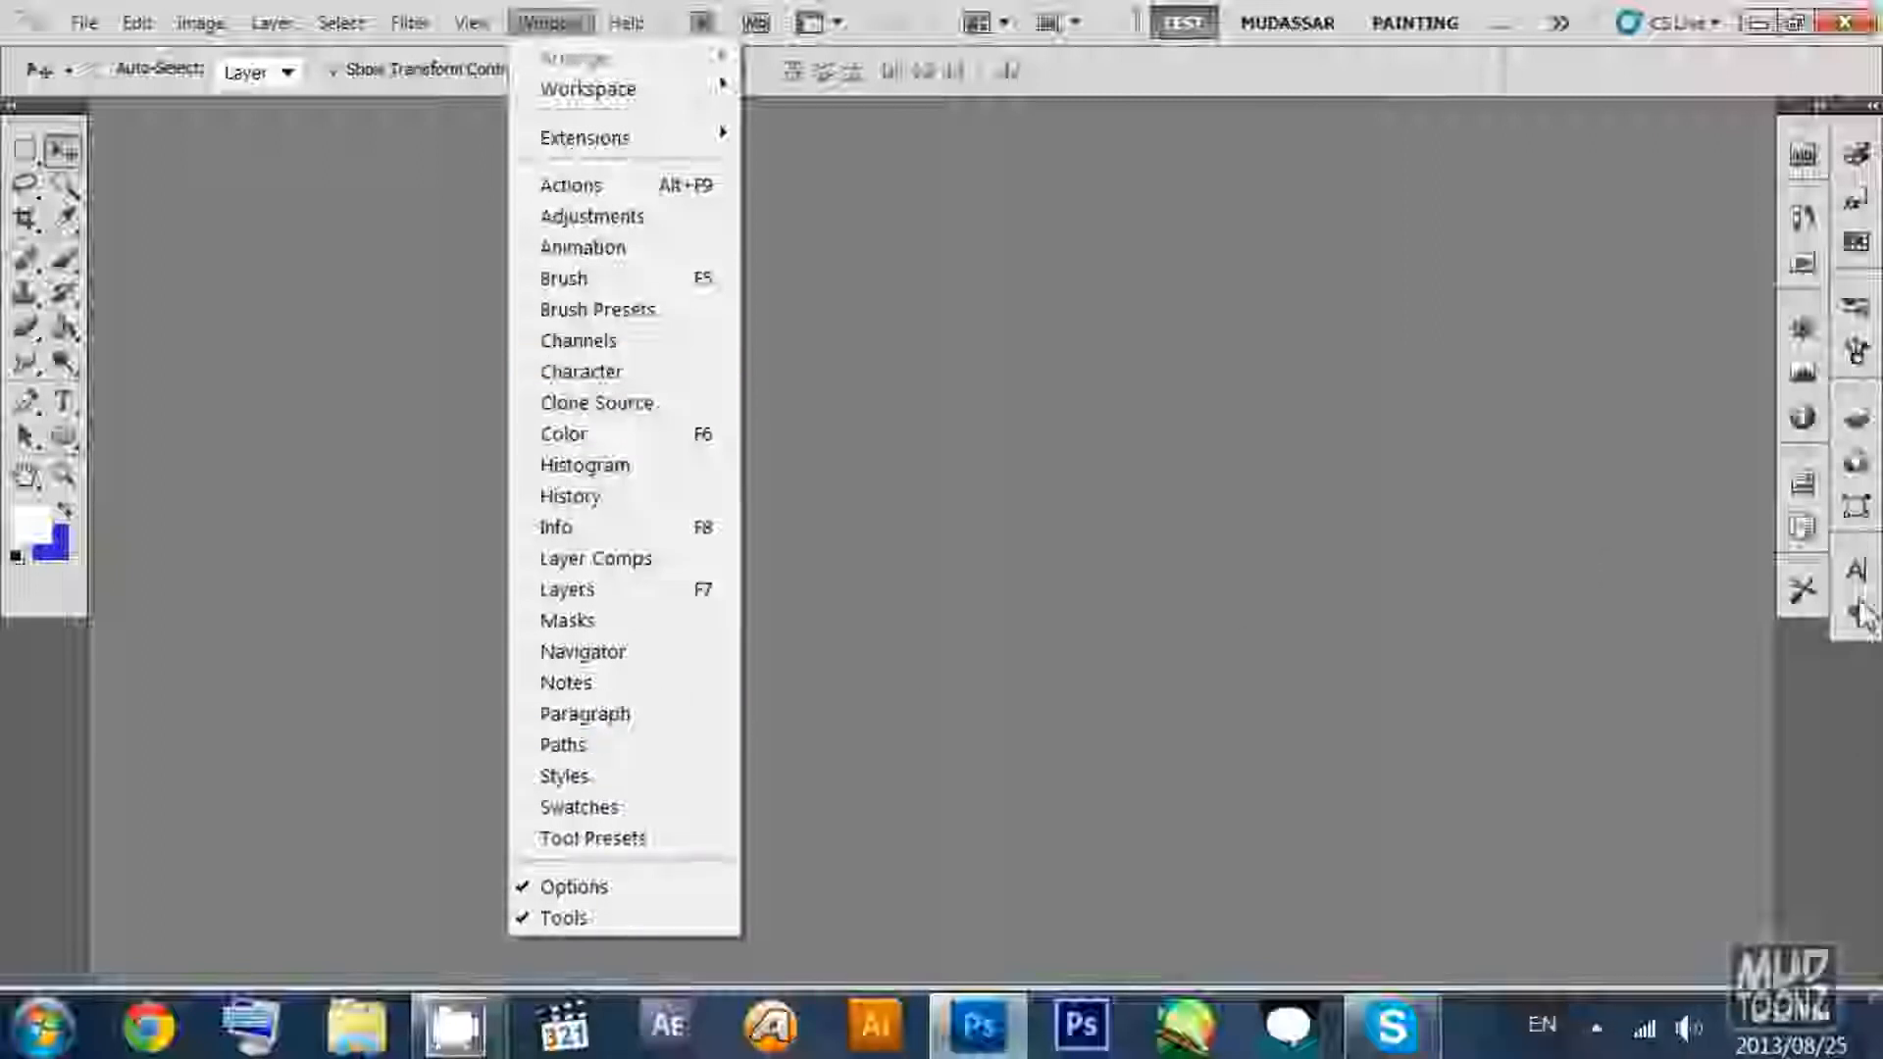
left_click(1816, 618)
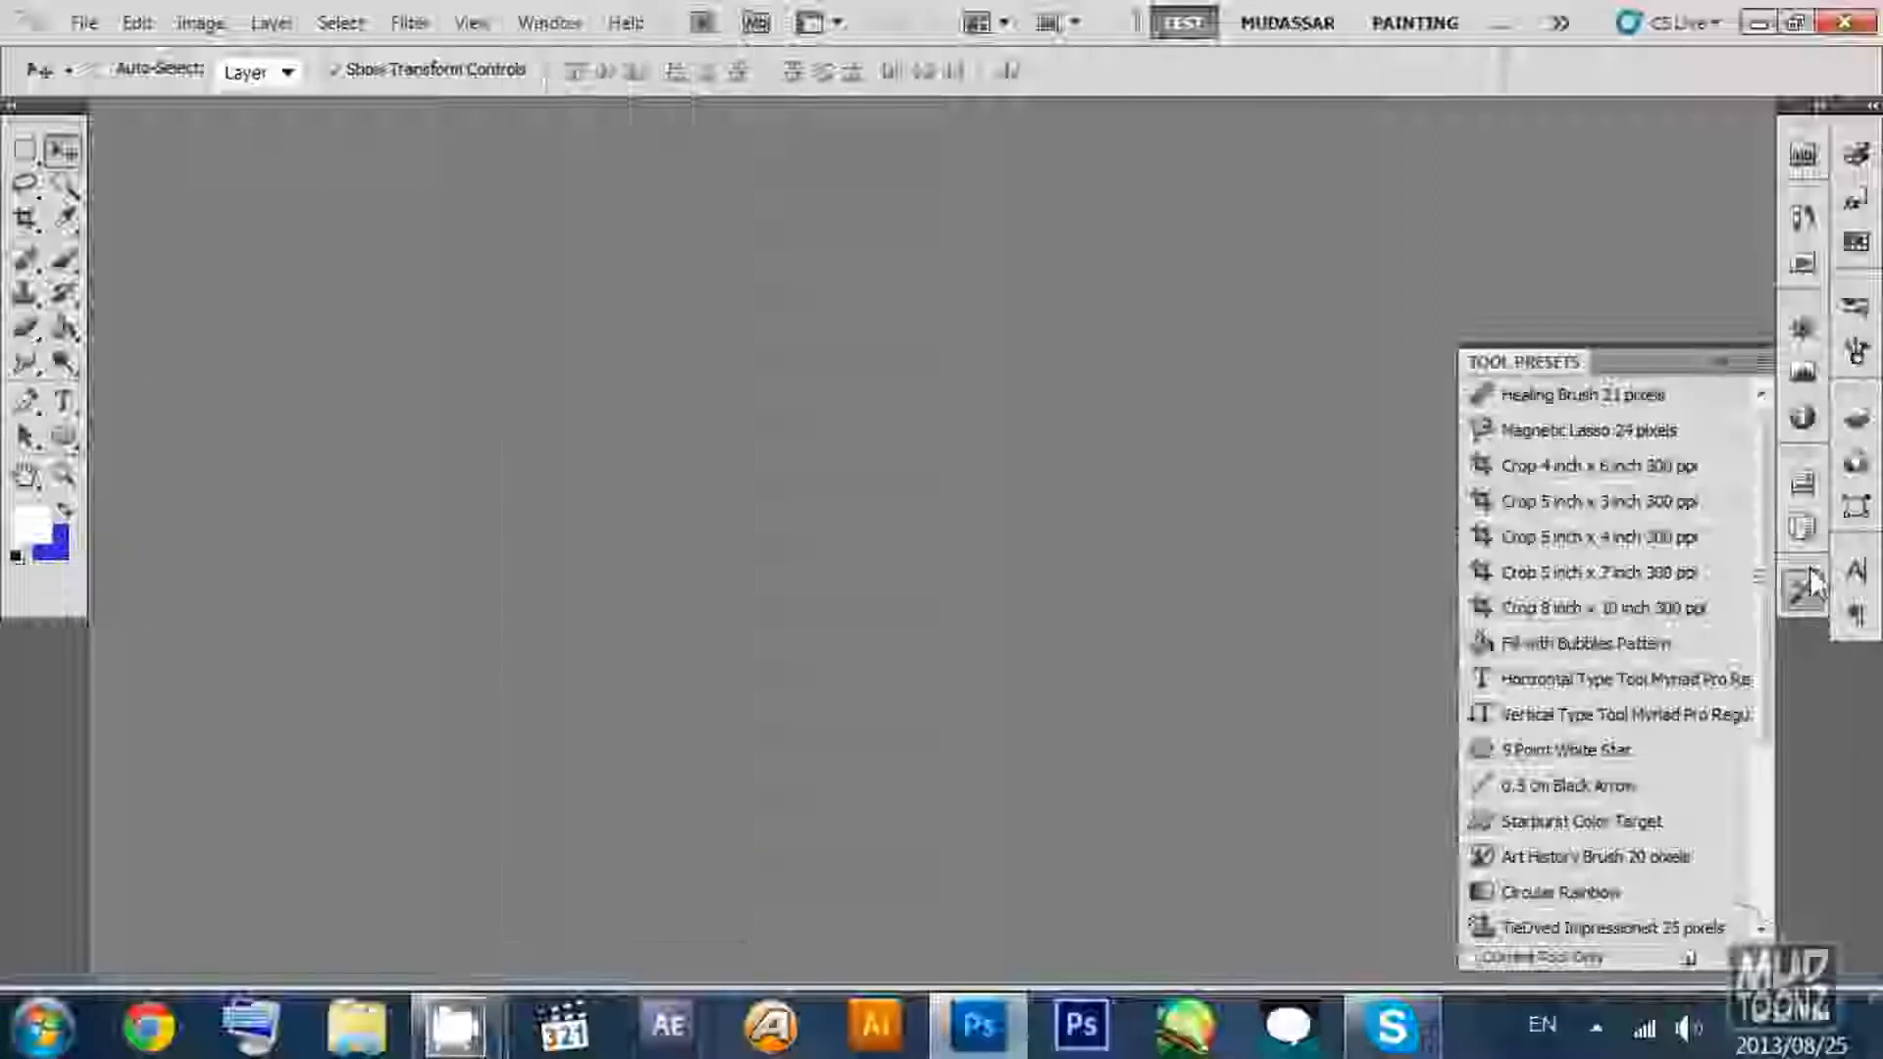
left_click(1762, 381)
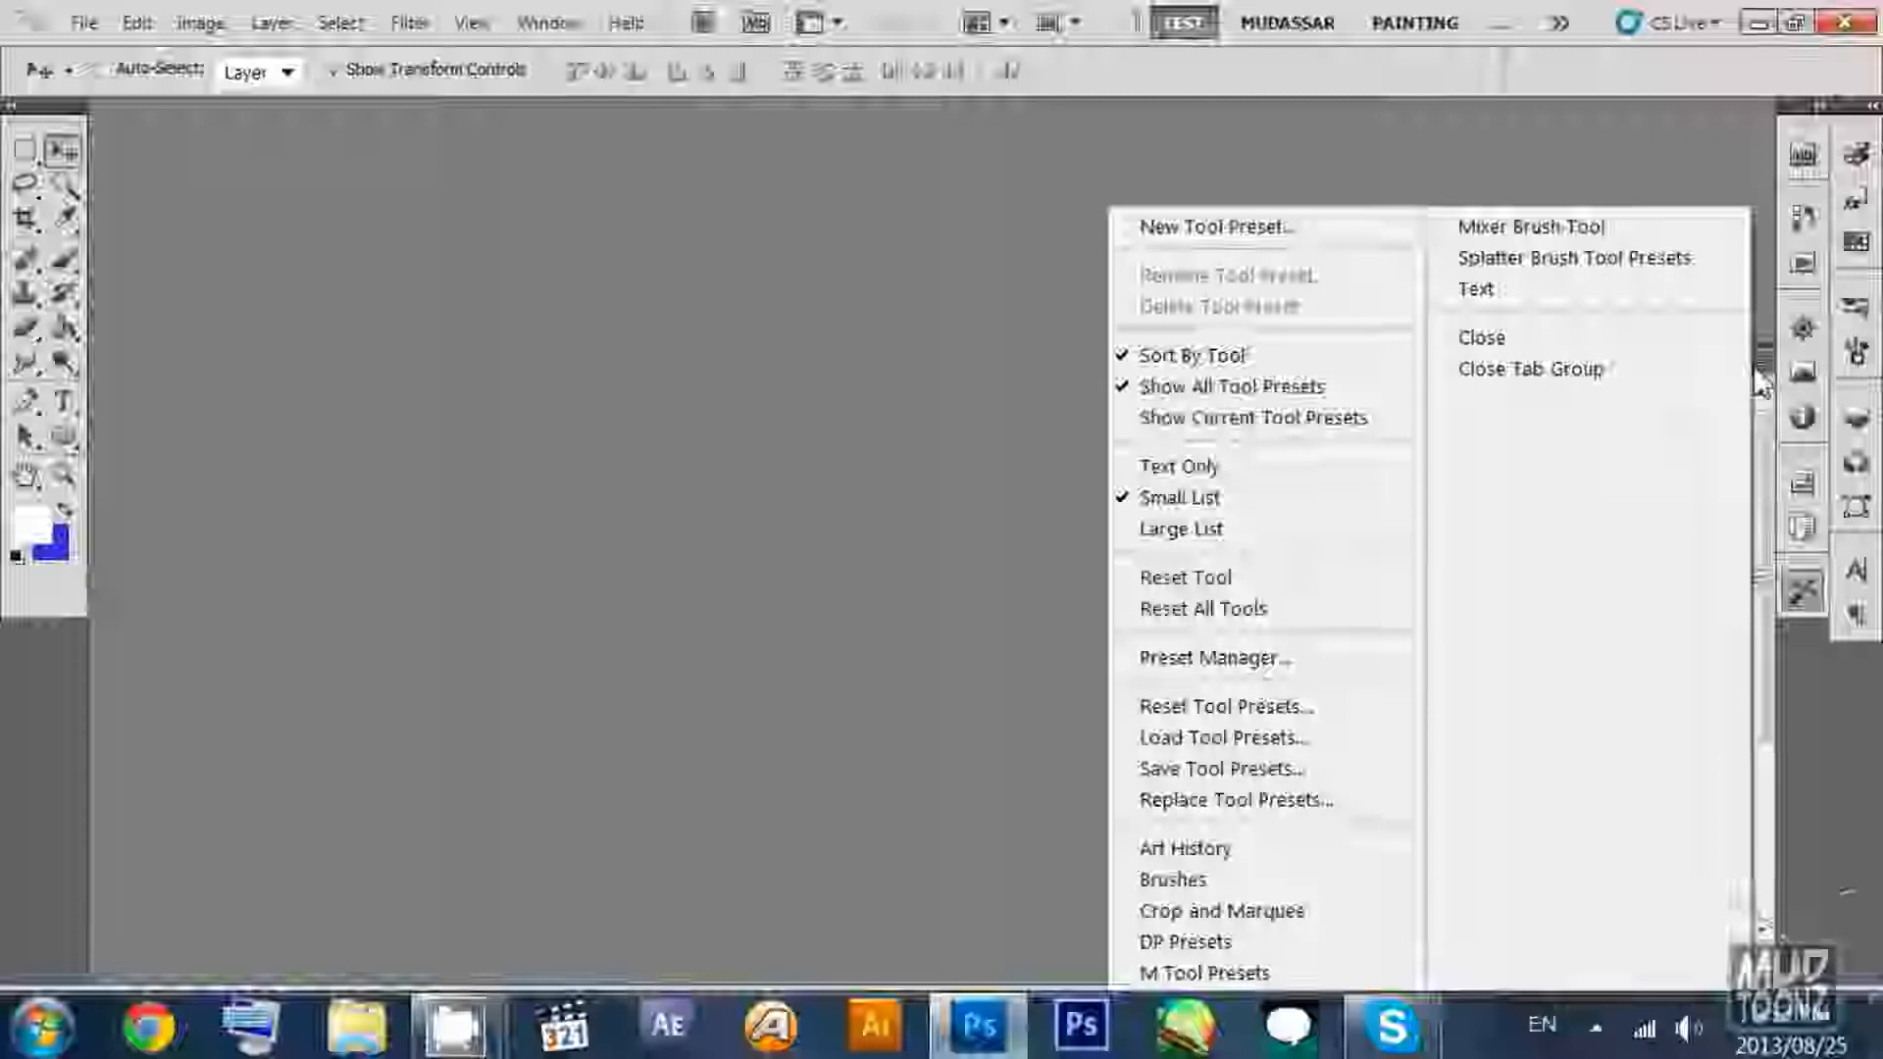
left_click(1552, 369)
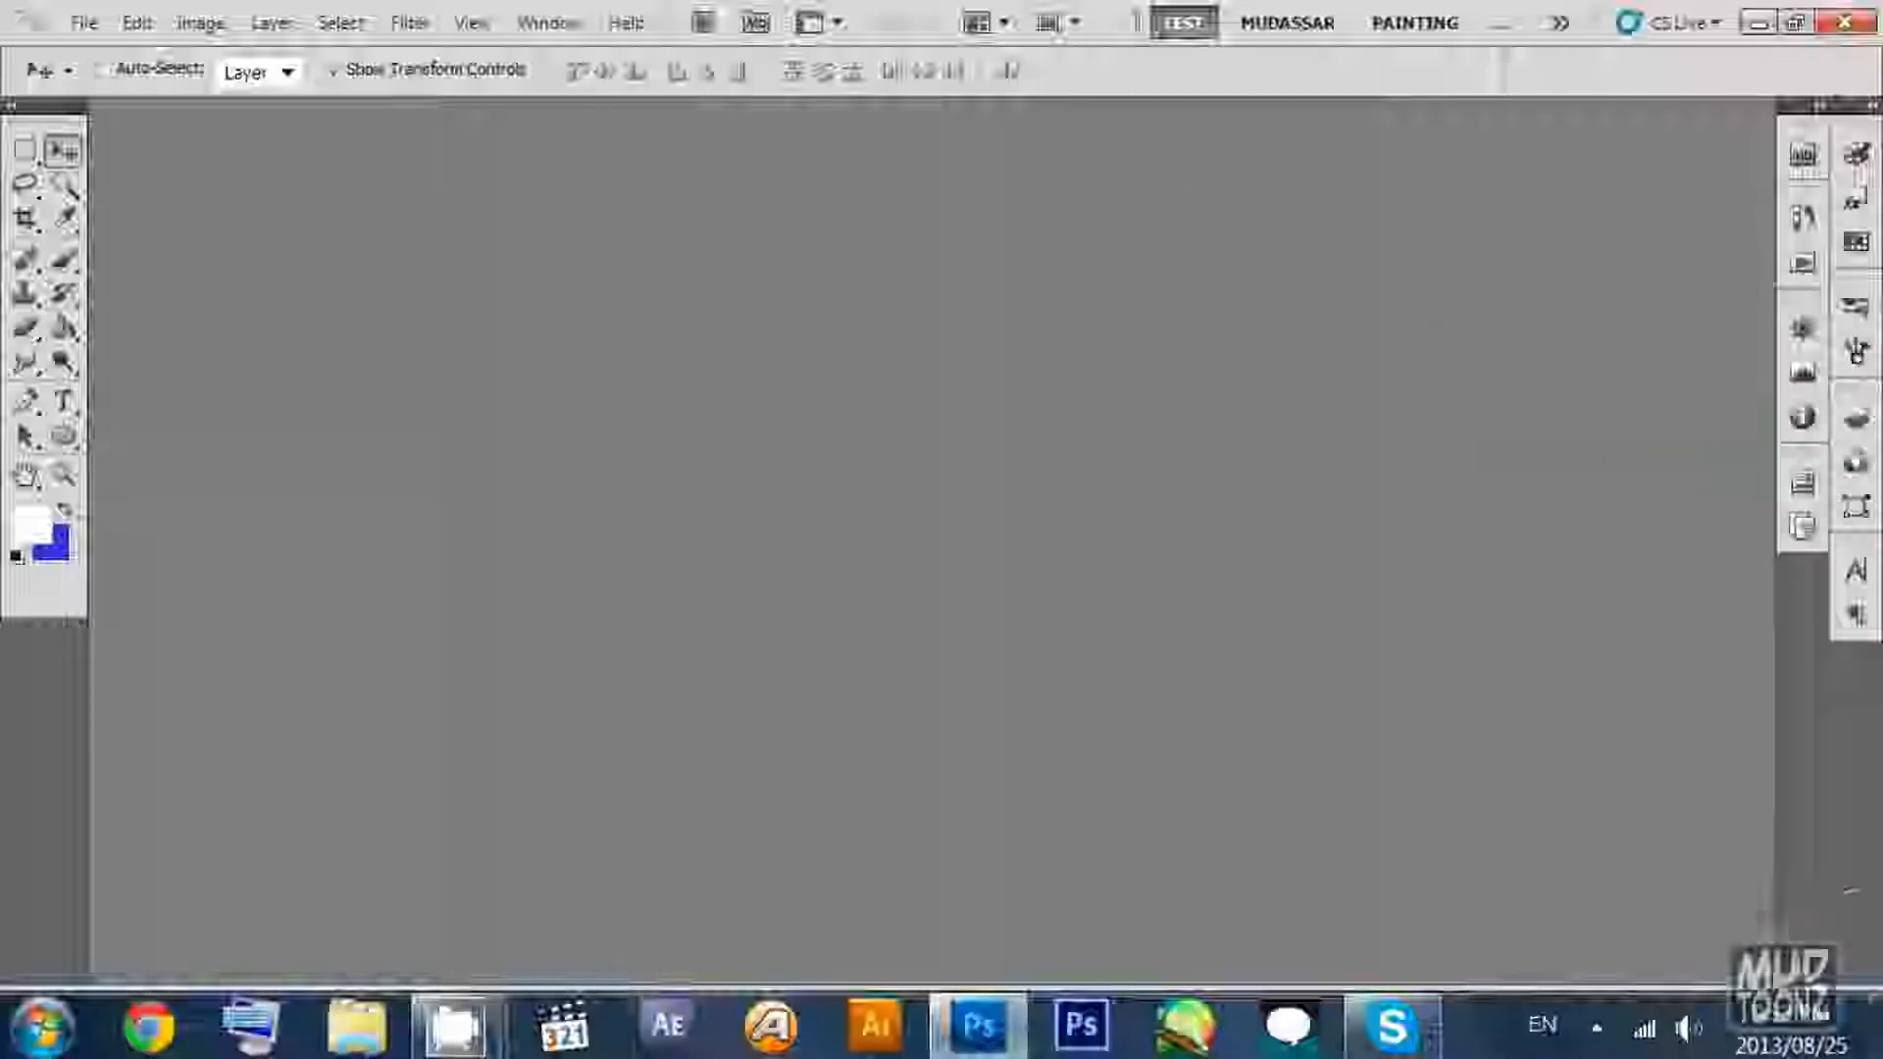
Look at the Actions and History panels and collapse each one again.
left_click(1812, 257)
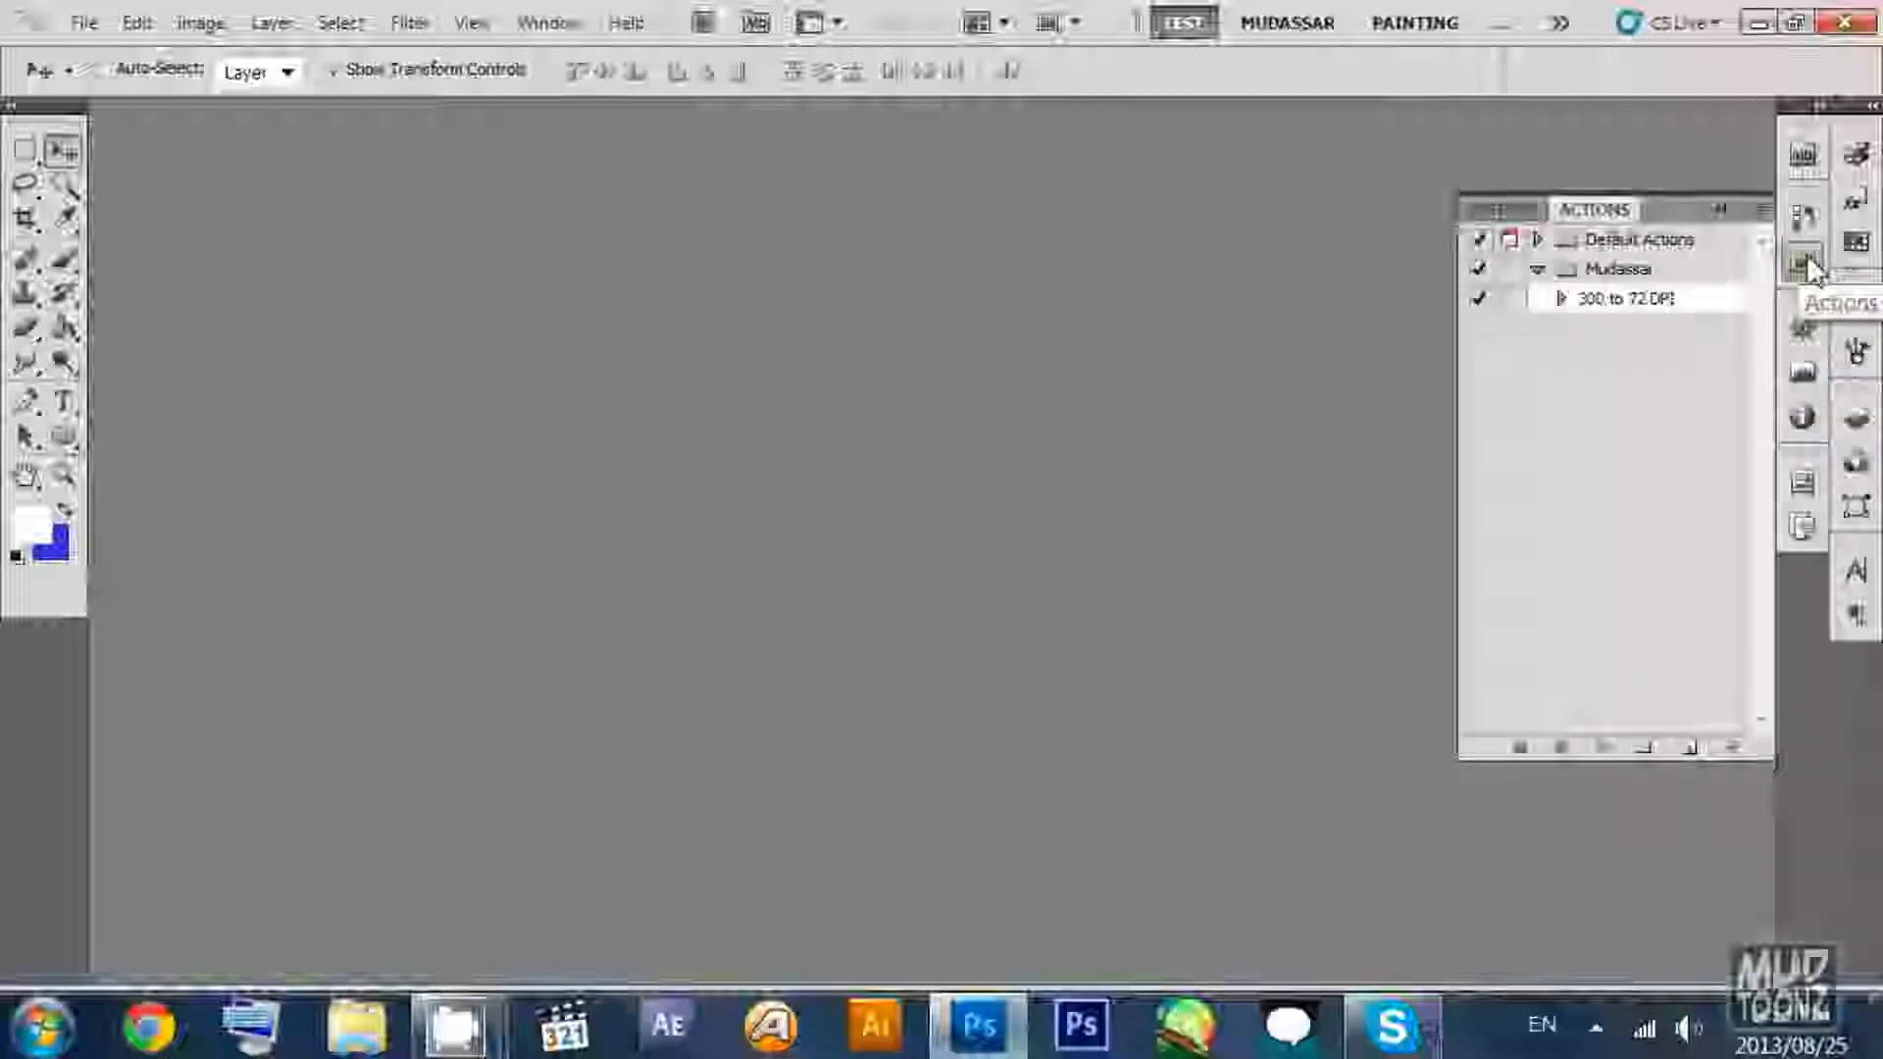
left_click(1811, 257)
left_click(1810, 214)
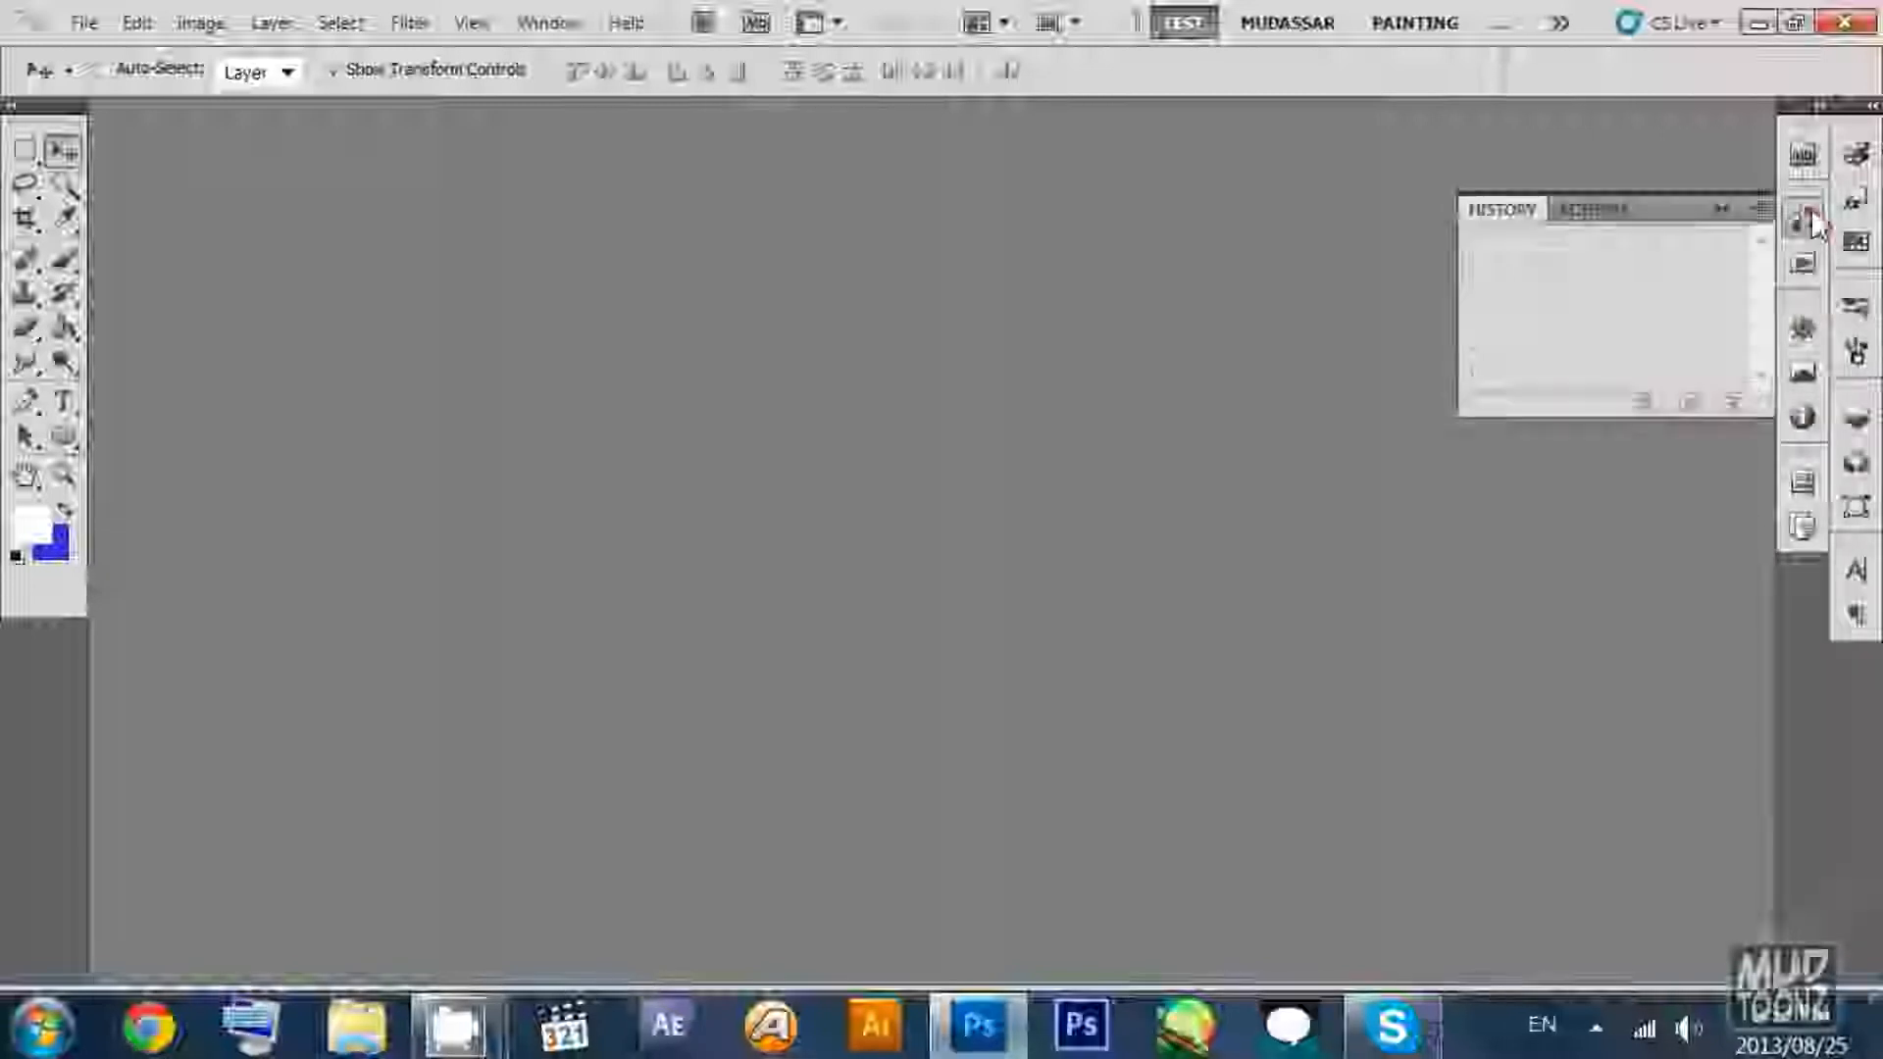
left_click(1810, 214)
Close the Mini Bridge panel group in the test workspace.
right_click(1811, 152)
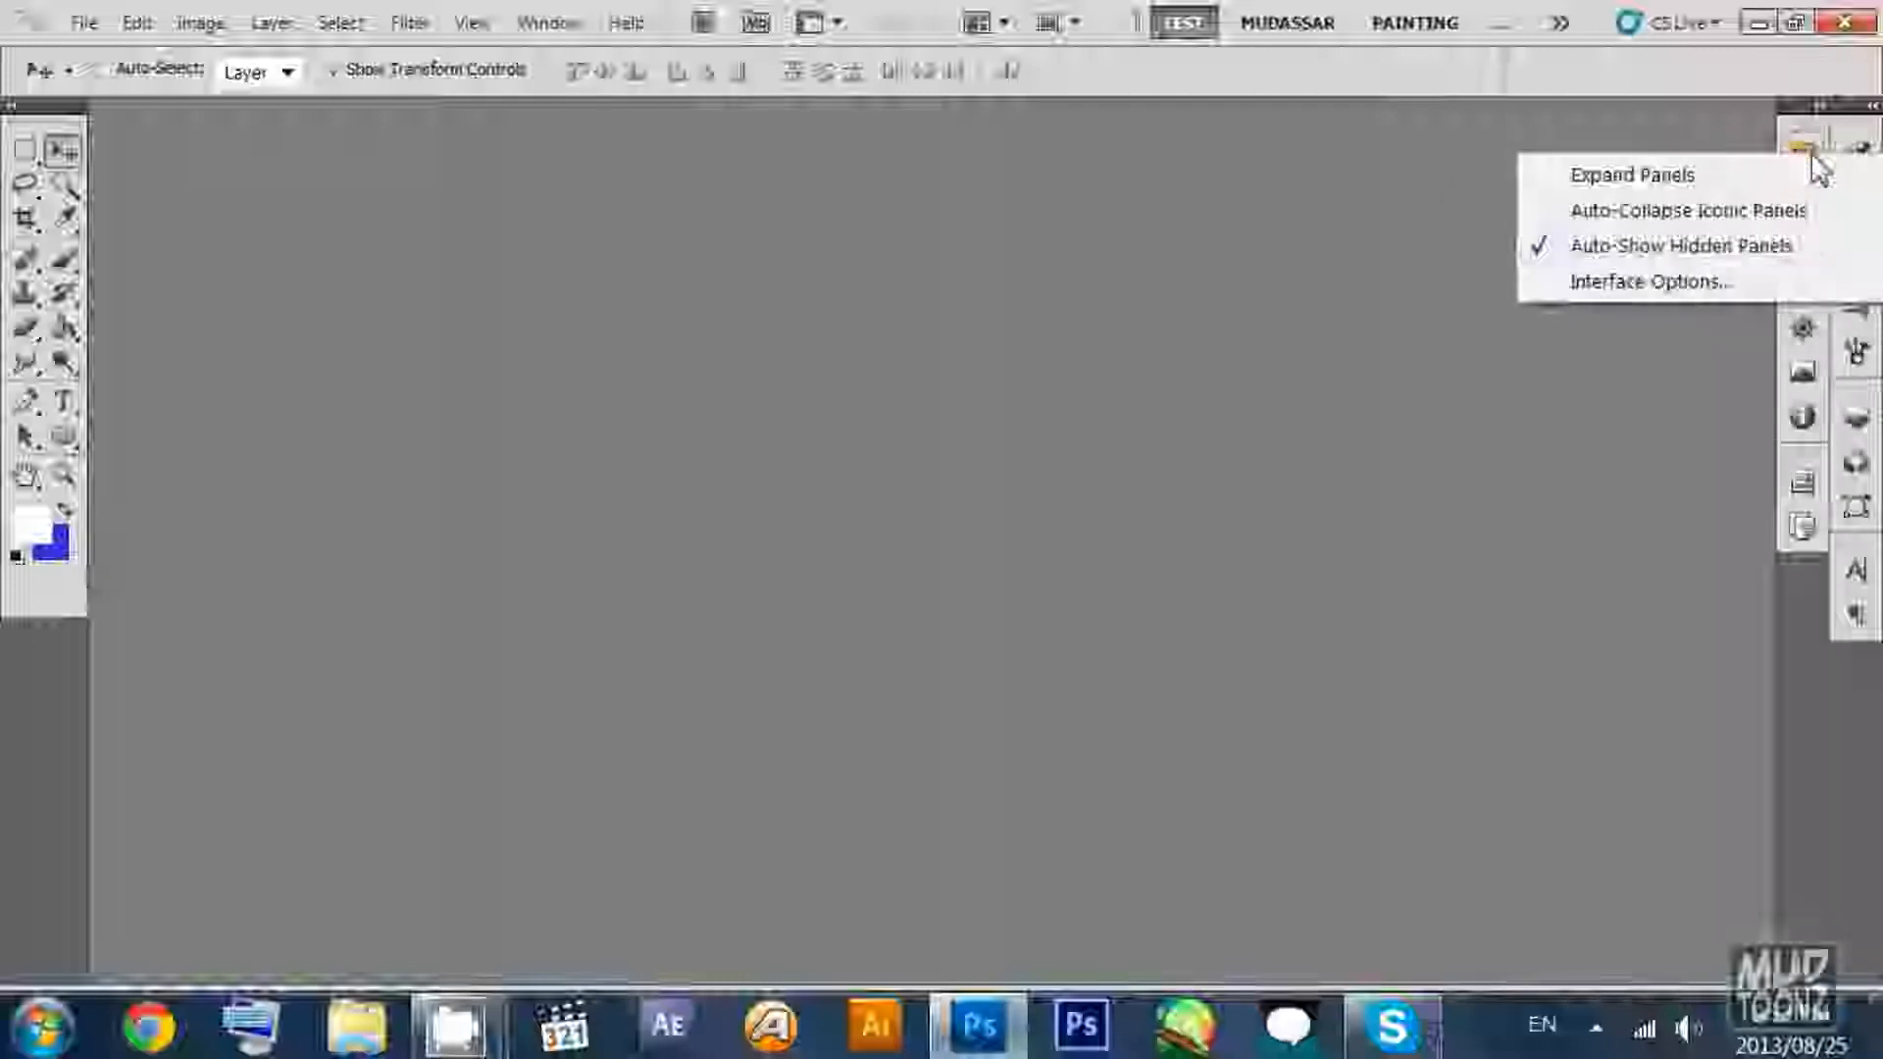
left_click(1804, 148)
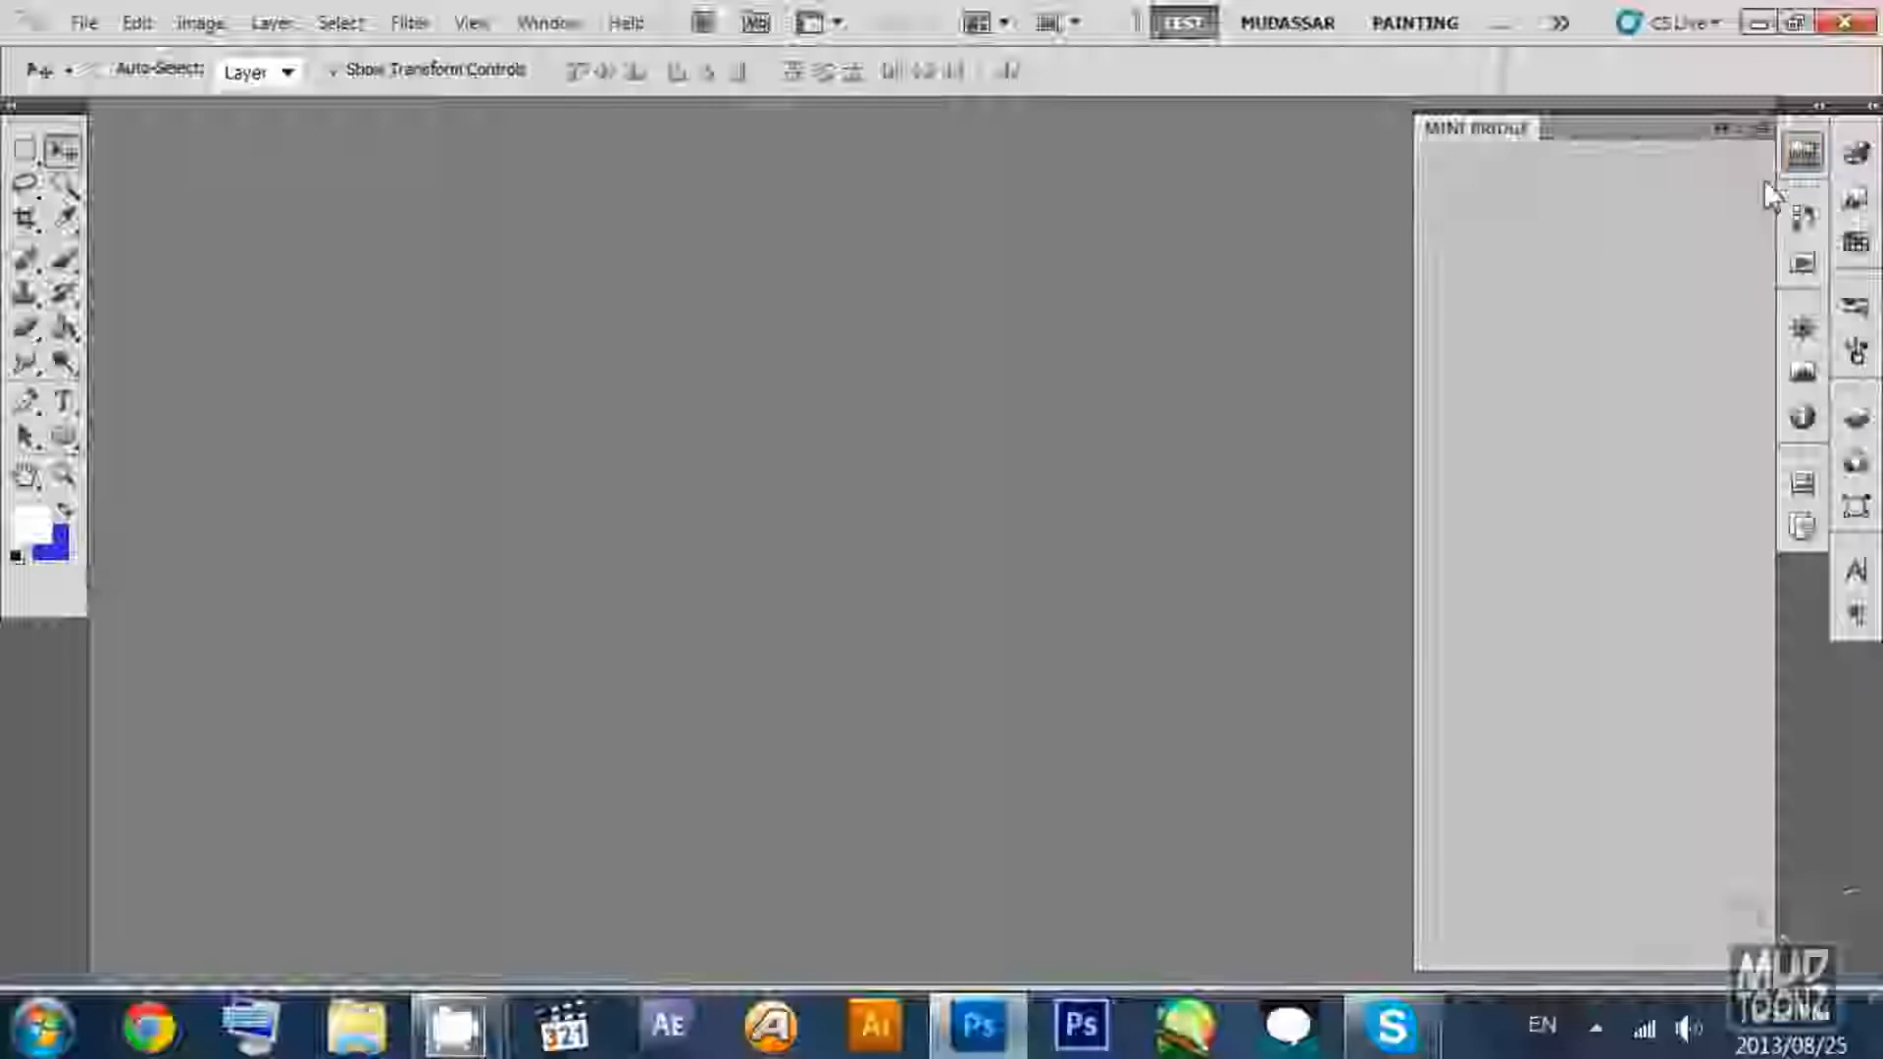
left_click(1761, 129)
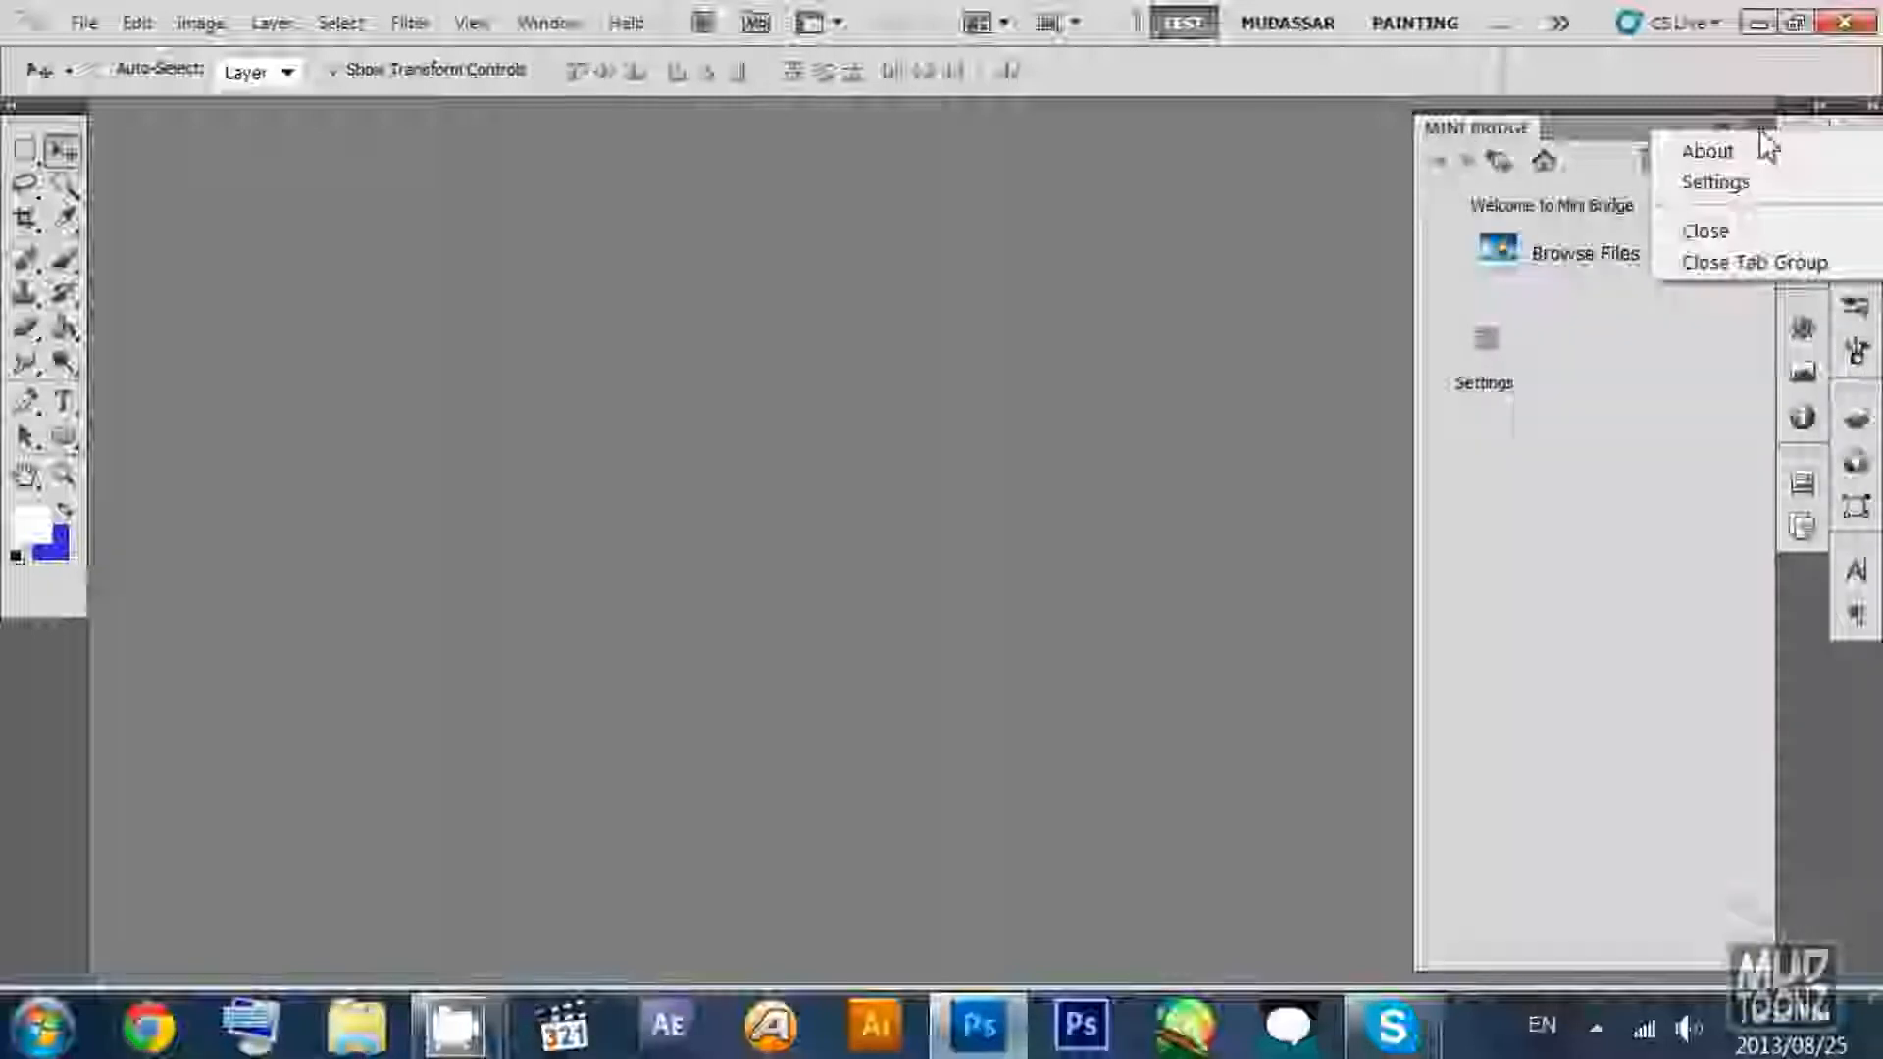
left_click(1757, 261)
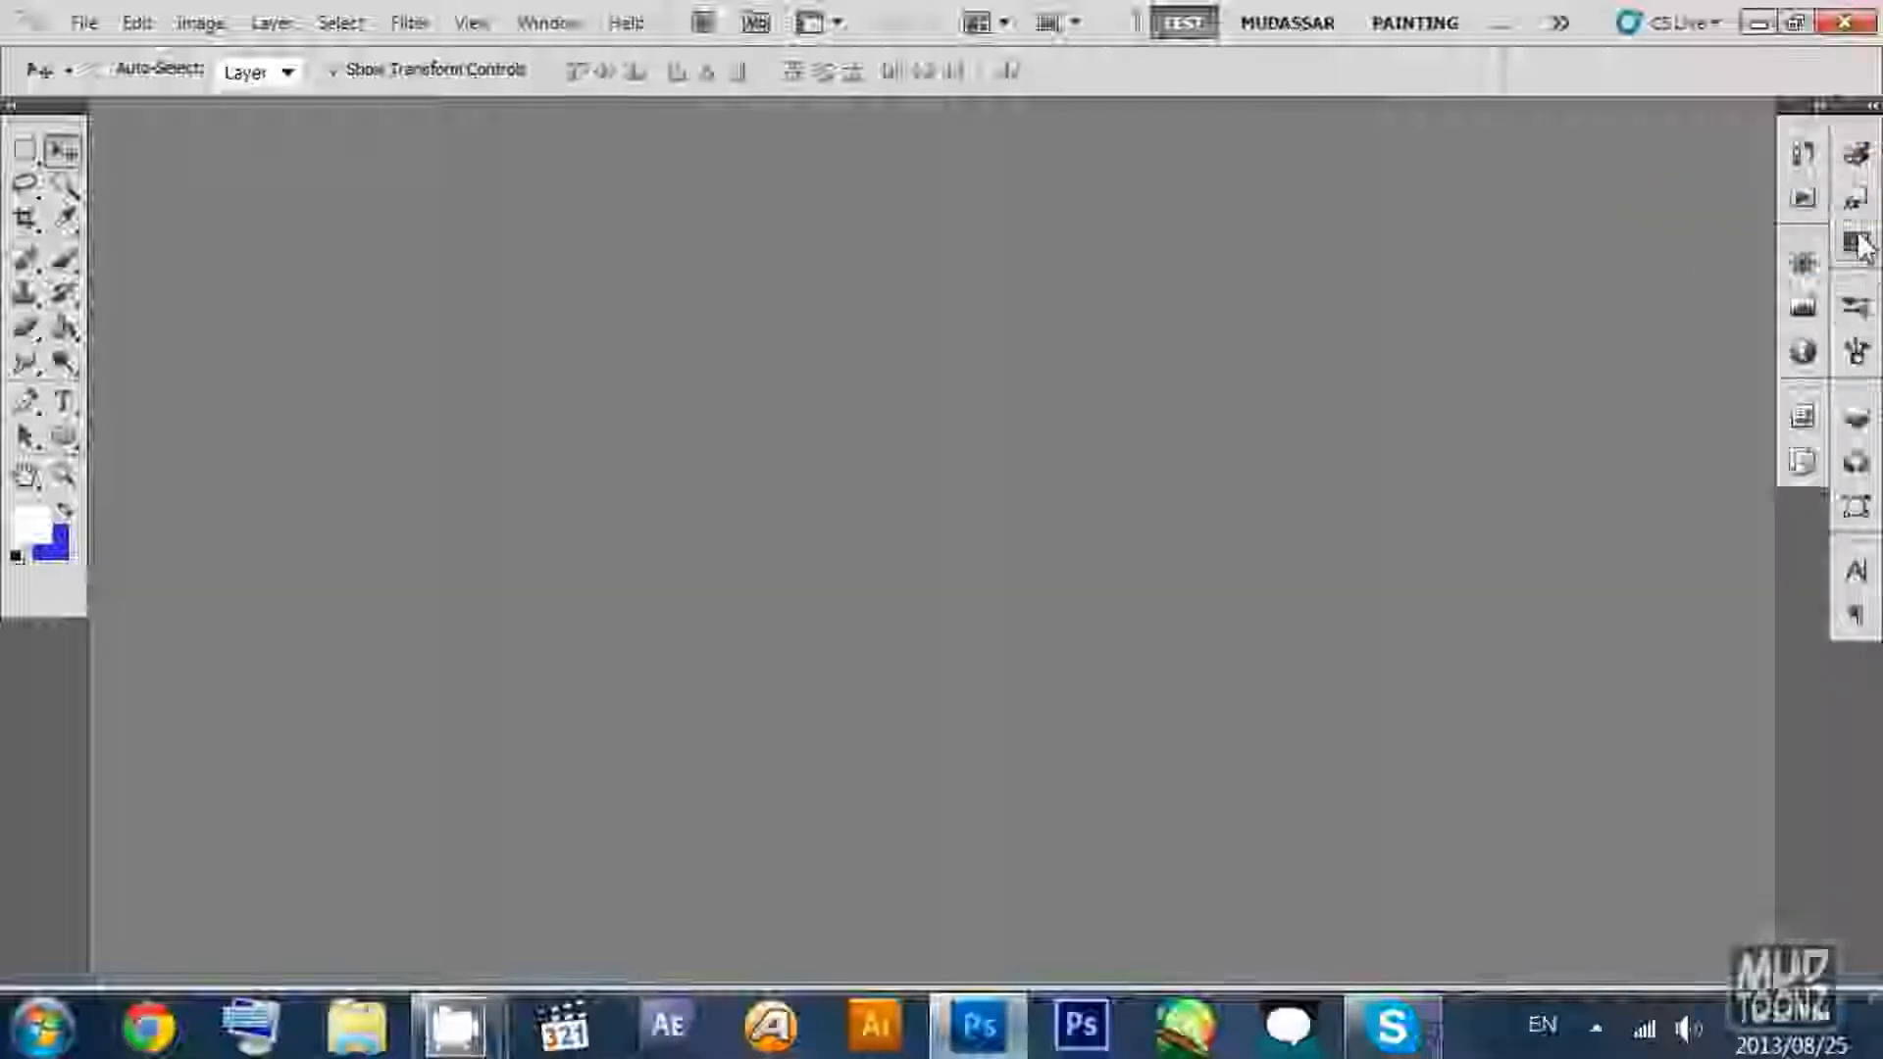
Reset the test workspace to its saved panel layout.
left_click(1192, 22)
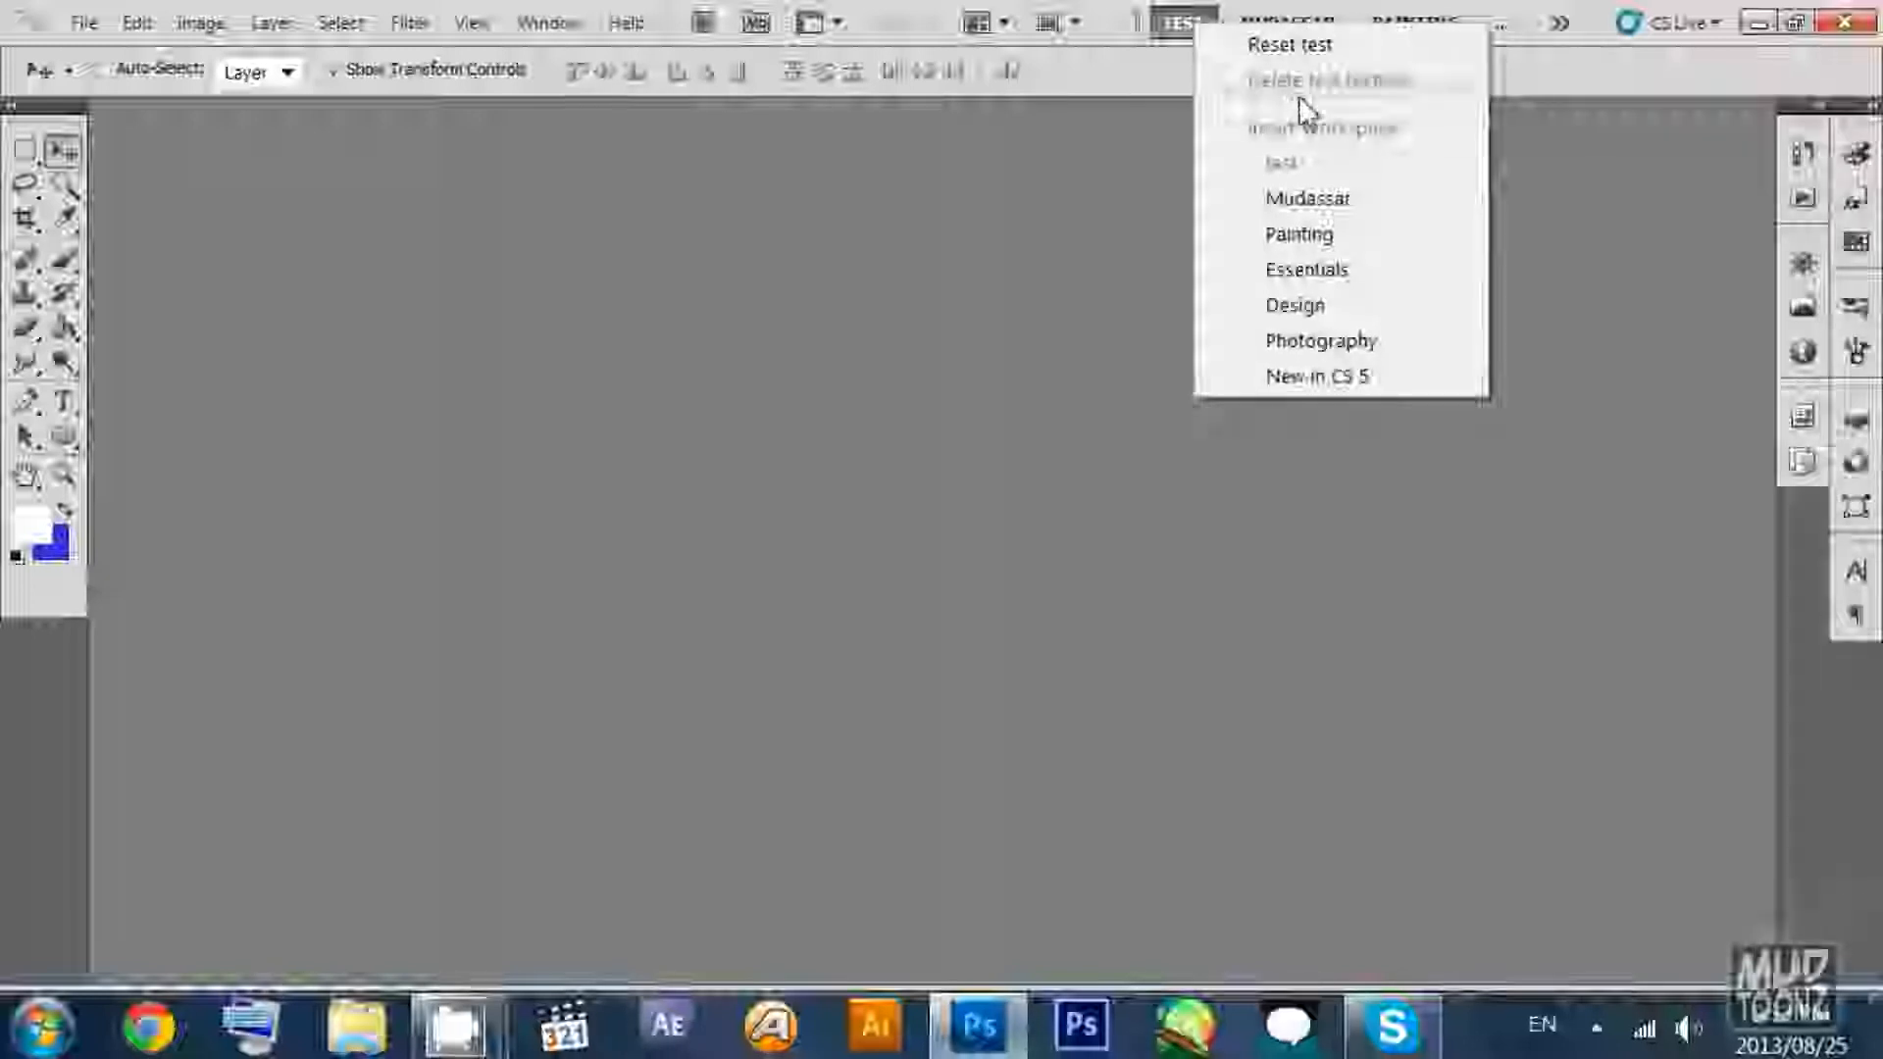
left_click(1340, 44)
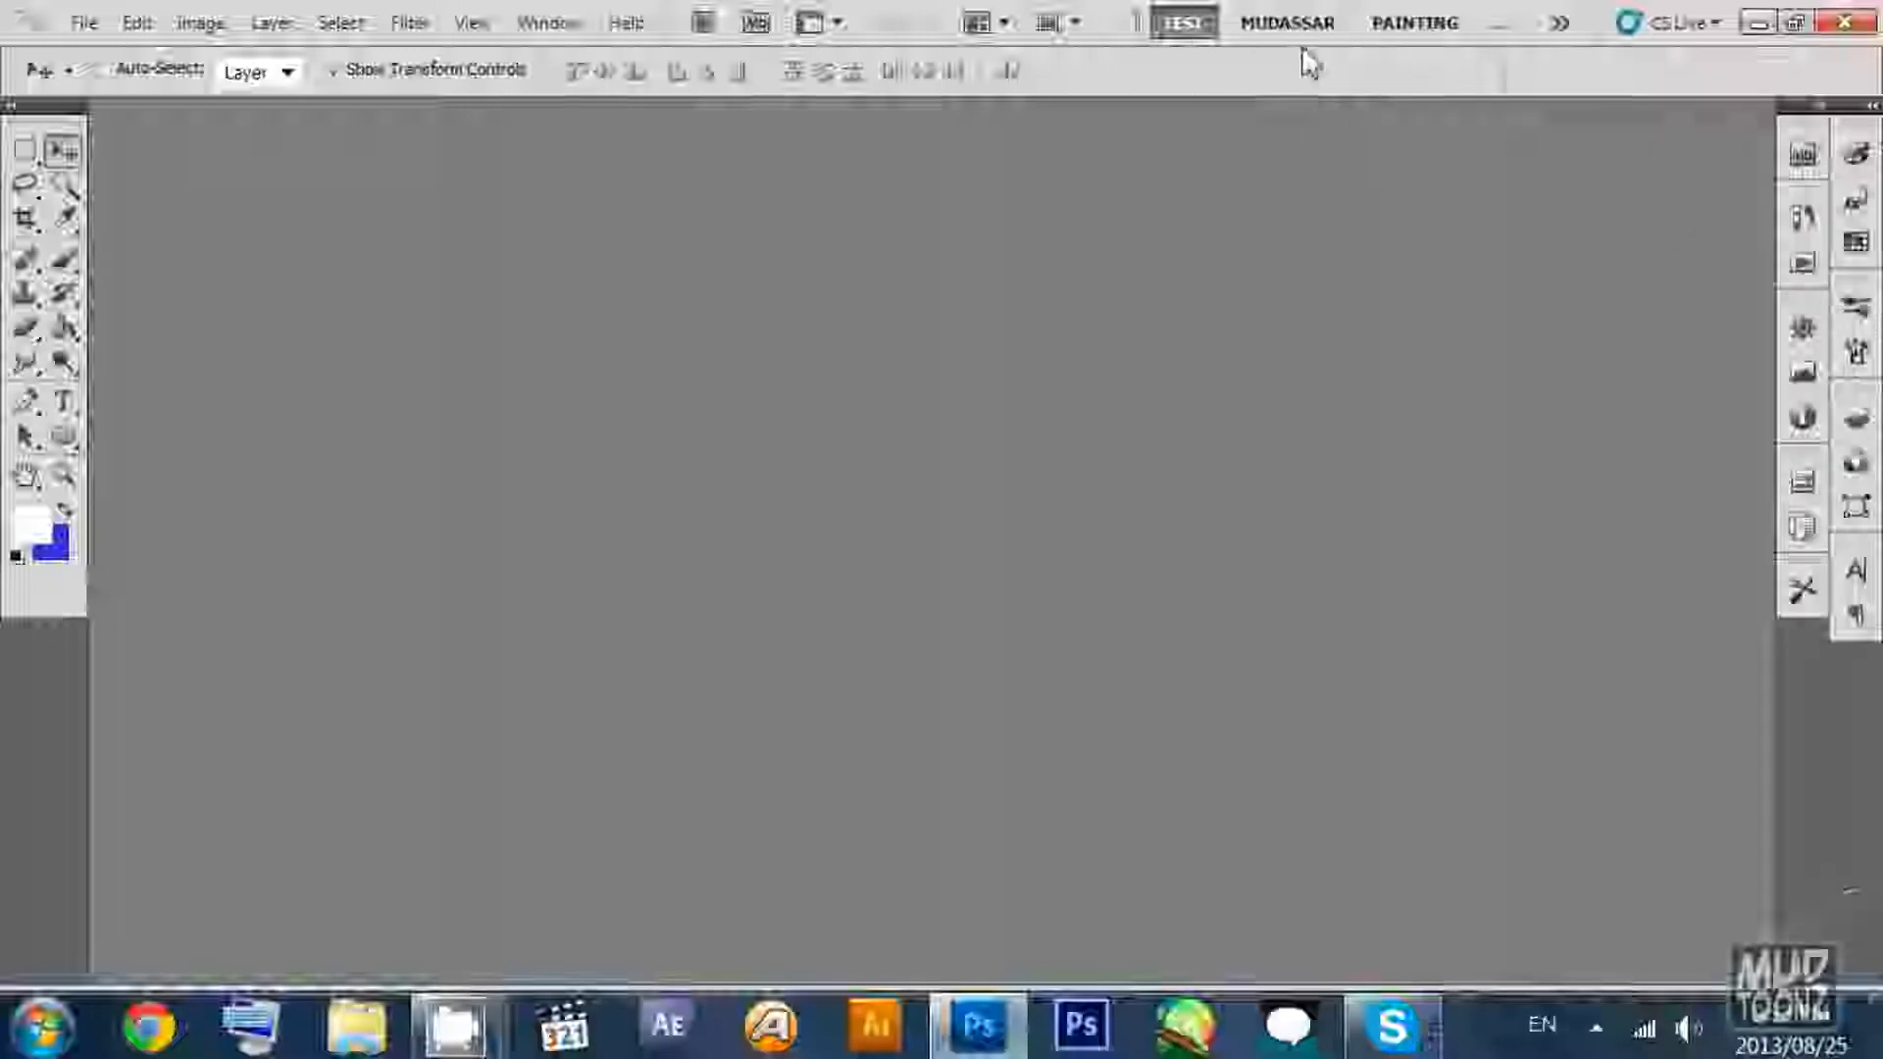
left_click(1300, 24)
left_click(1303, 34)
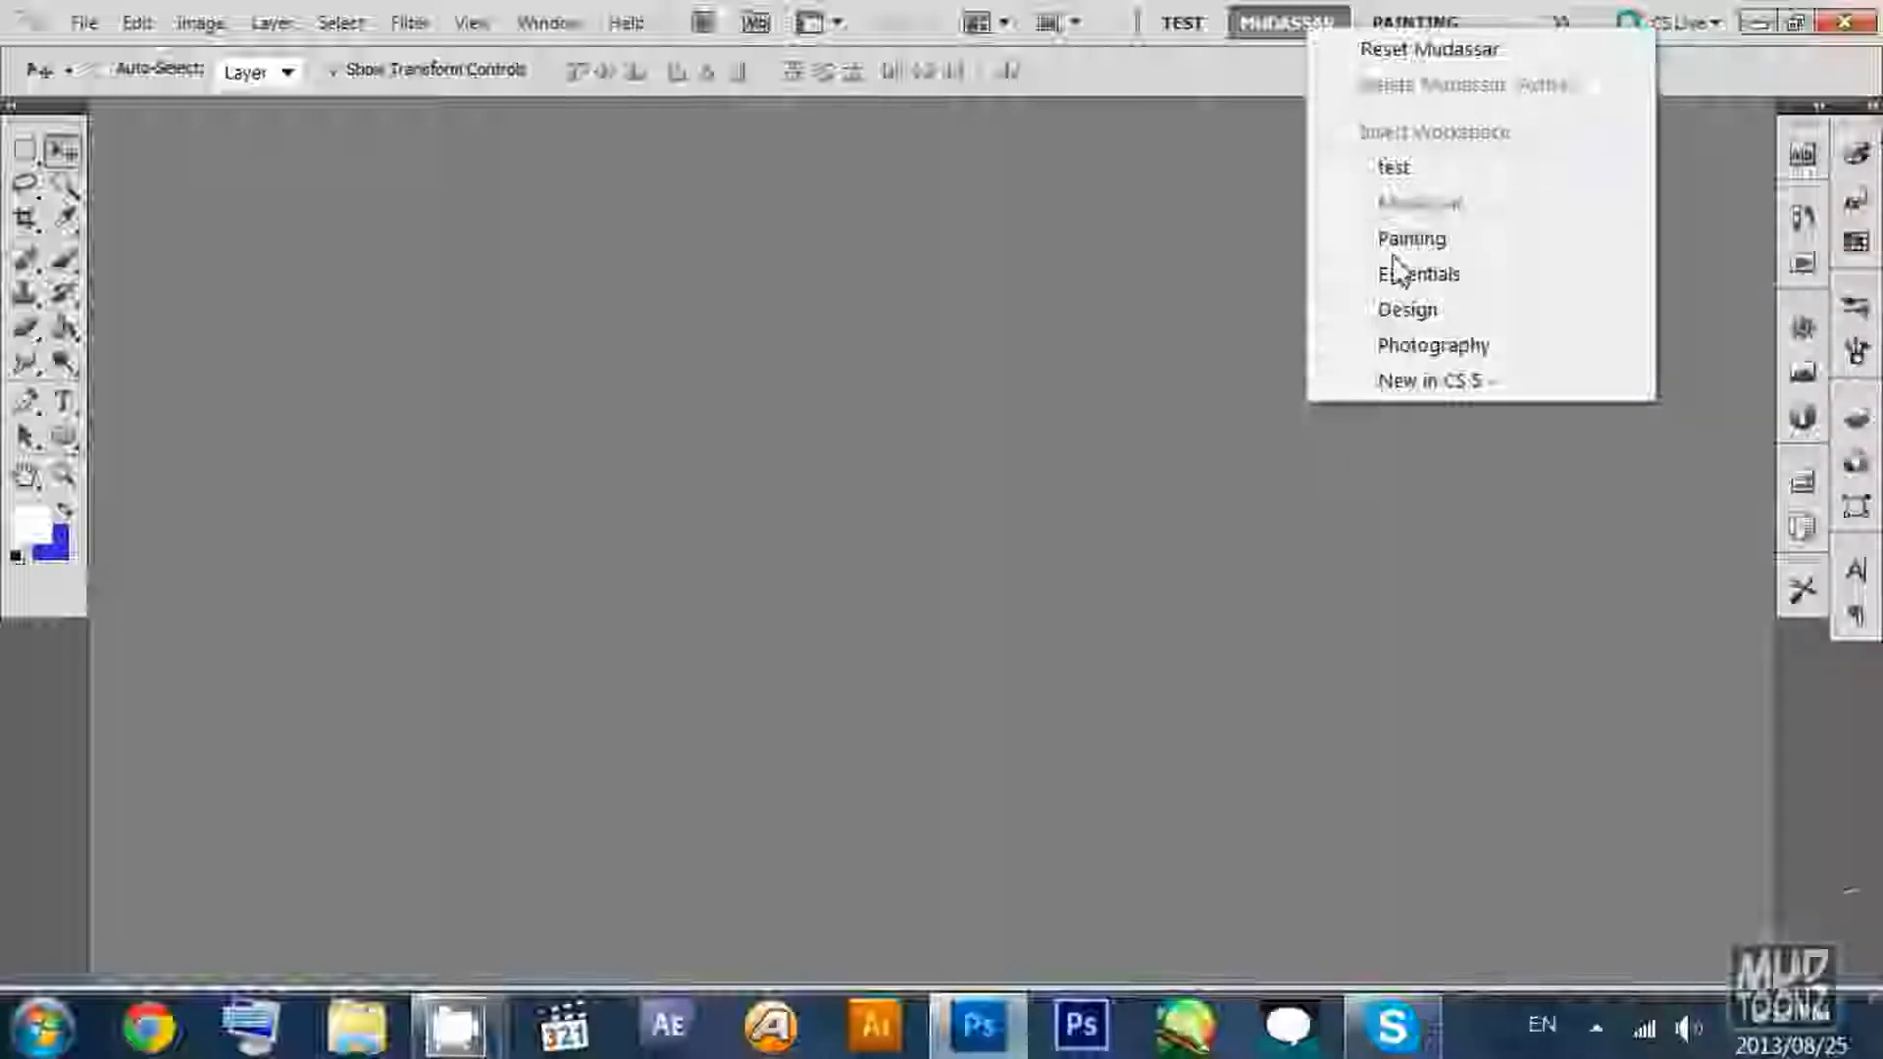
left_click(1564, 27)
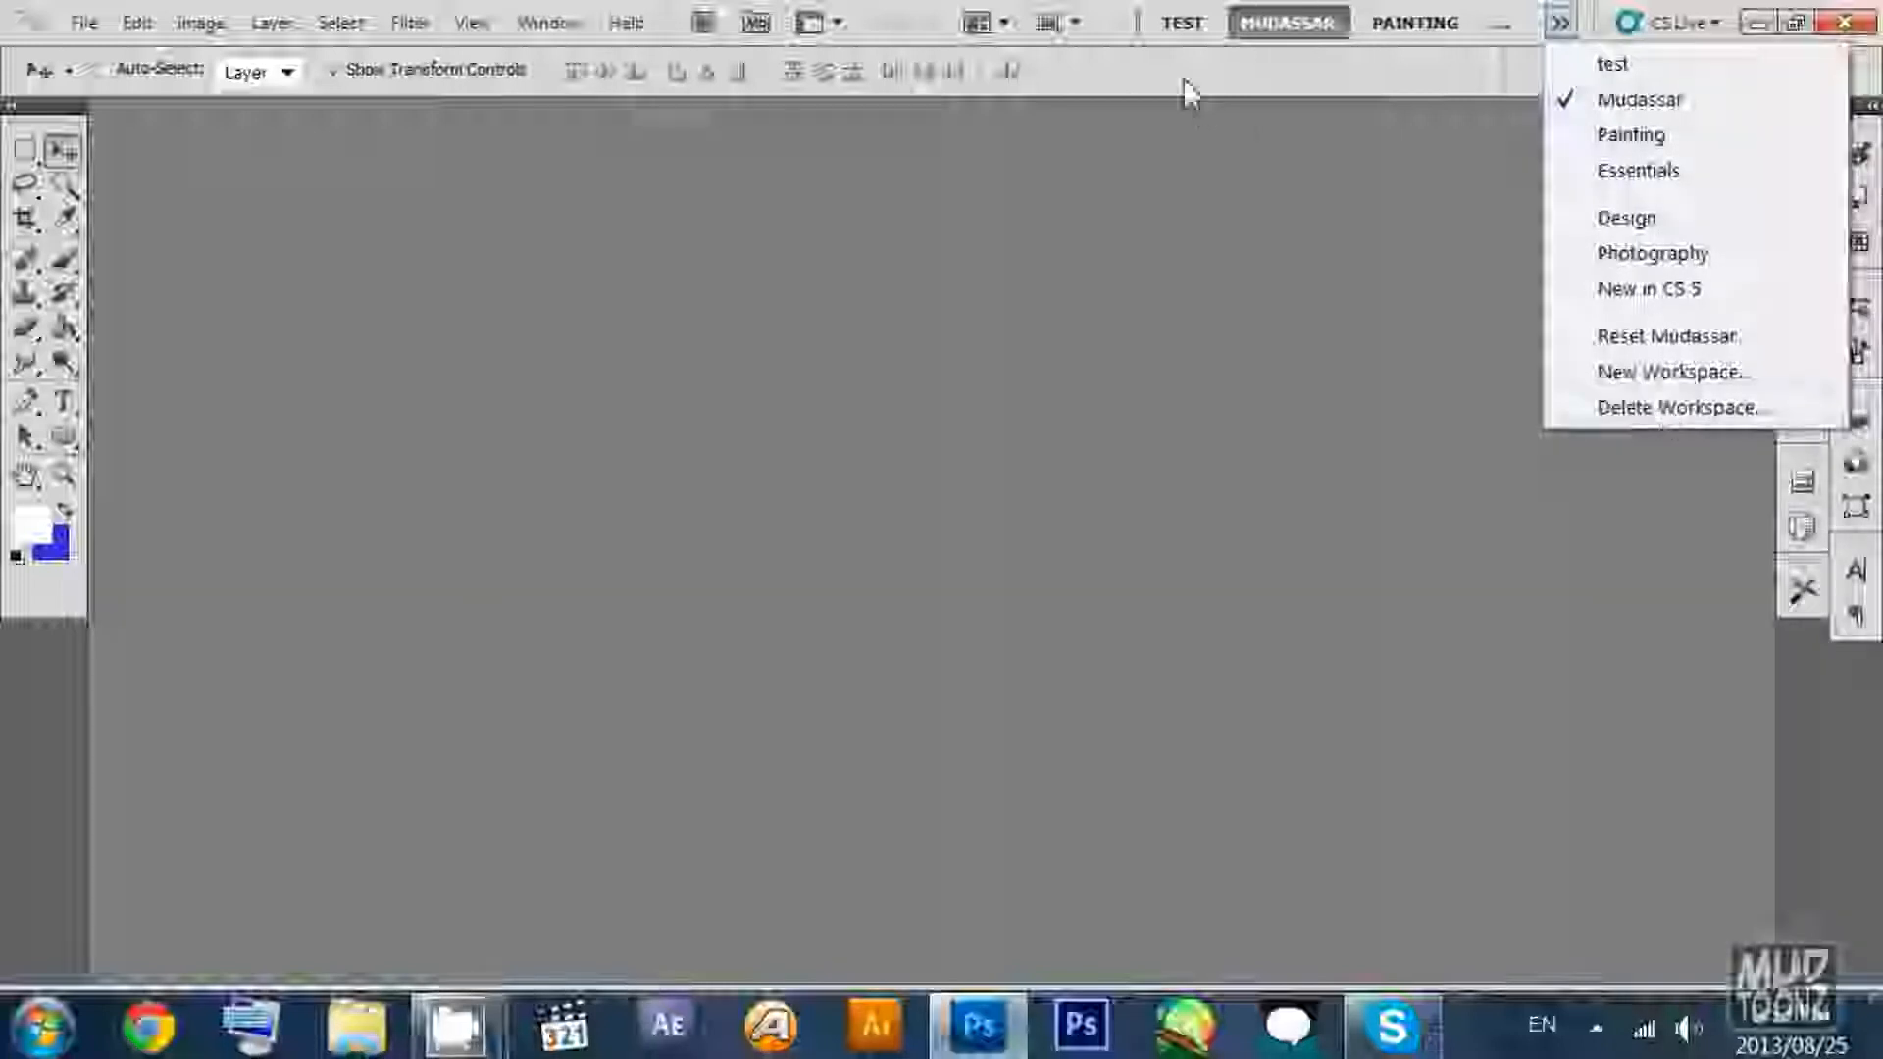
left_click(1183, 25)
left_click(1561, 25)
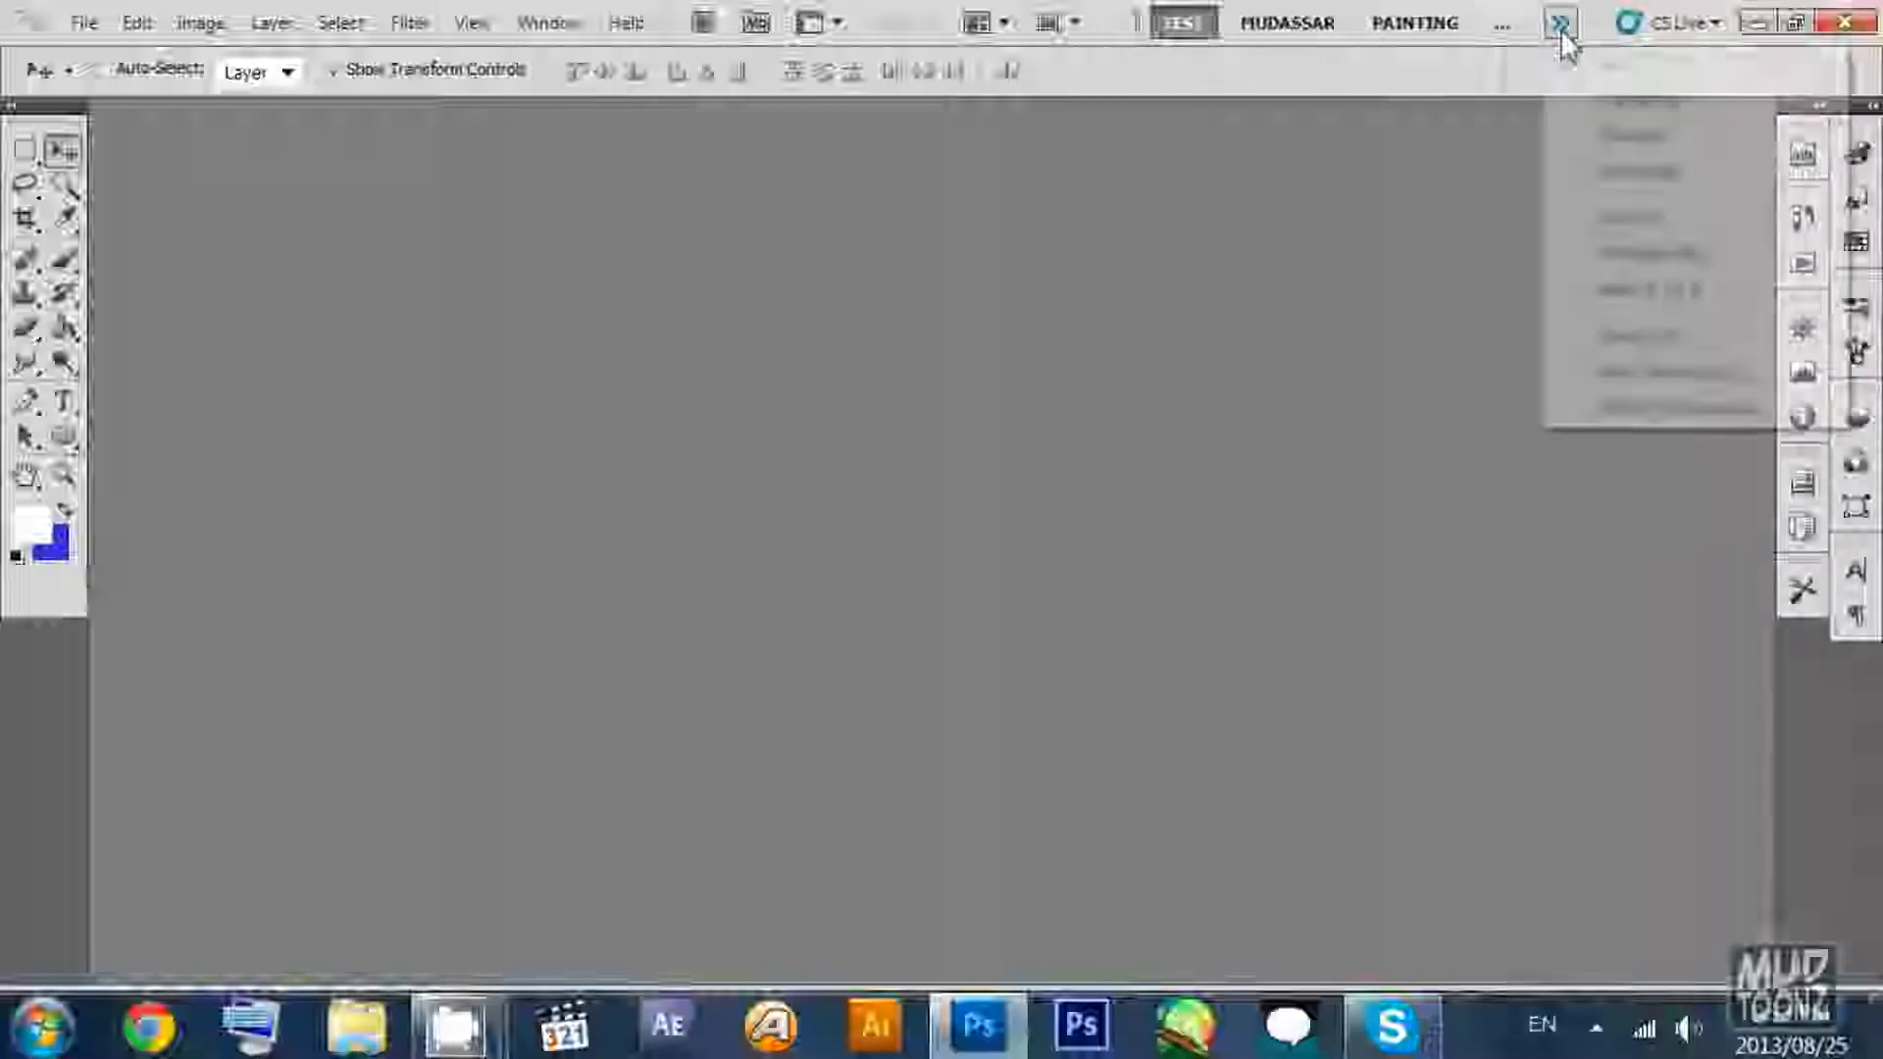
left_click(1664, 419)
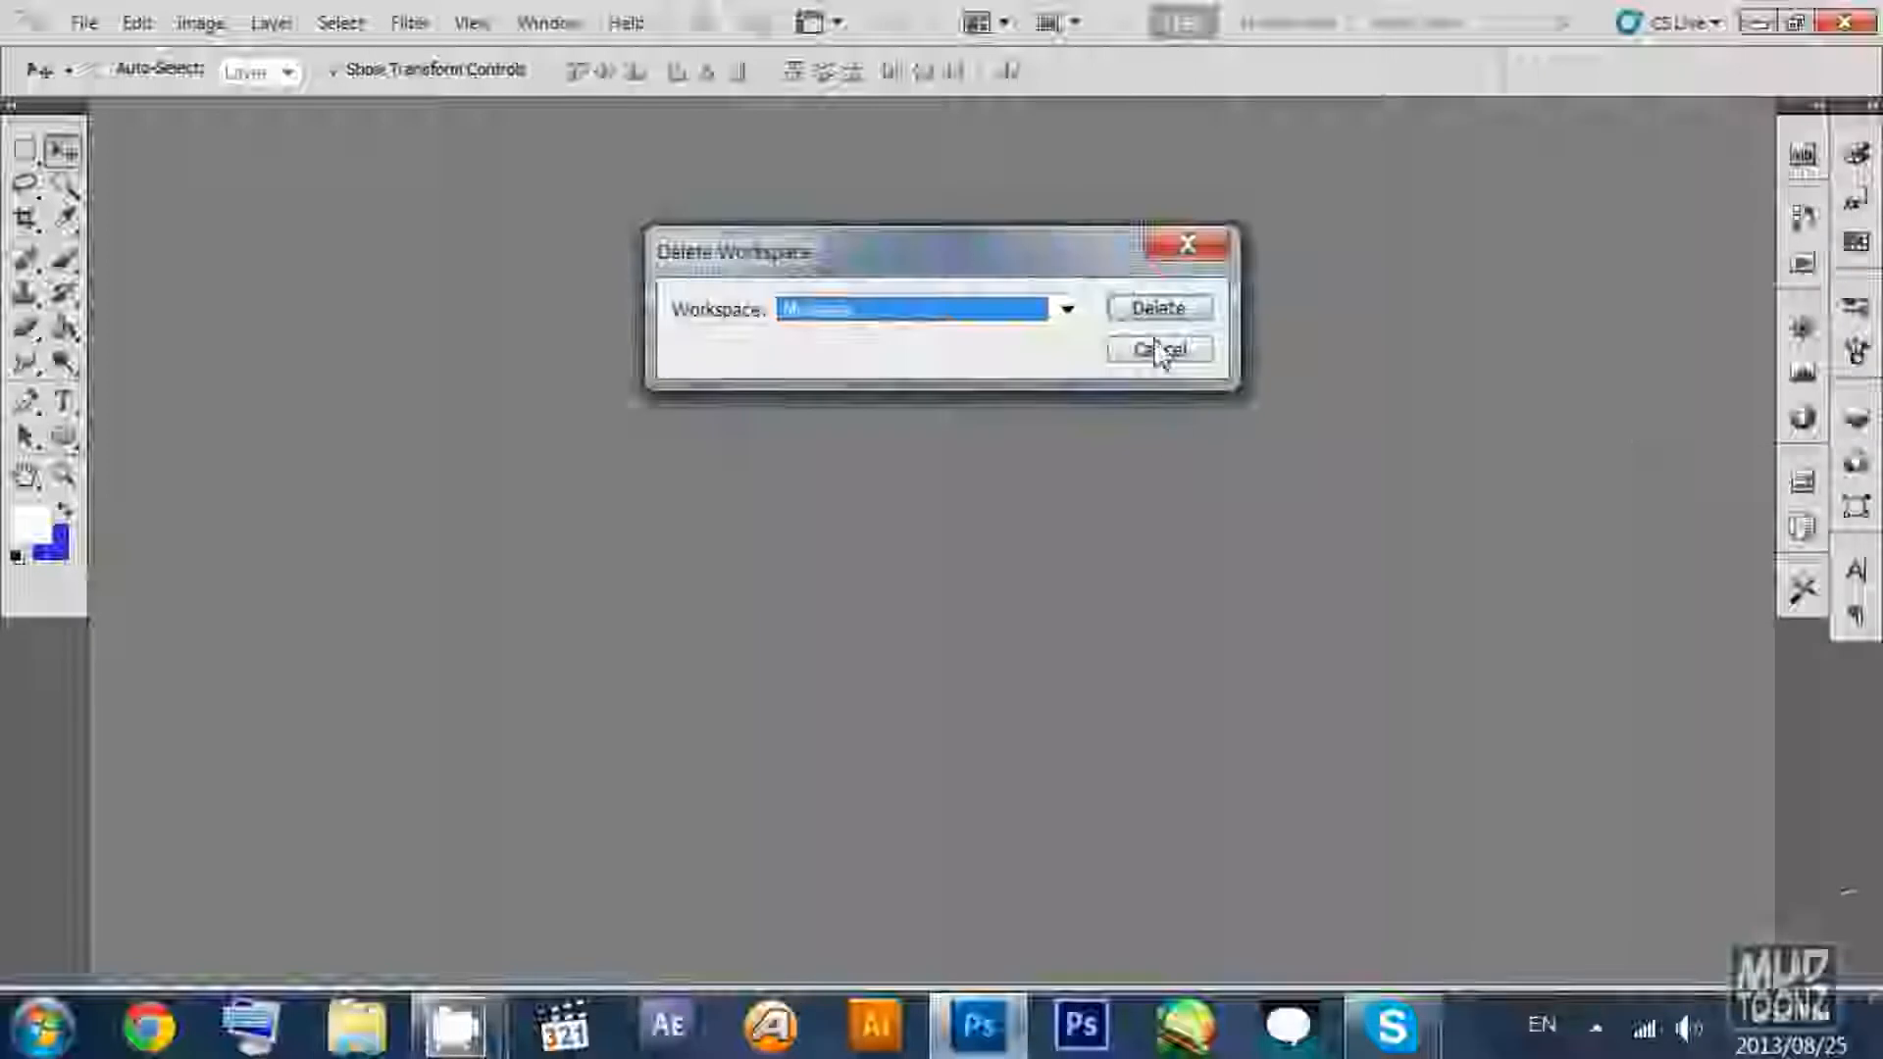
left_click(1059, 313)
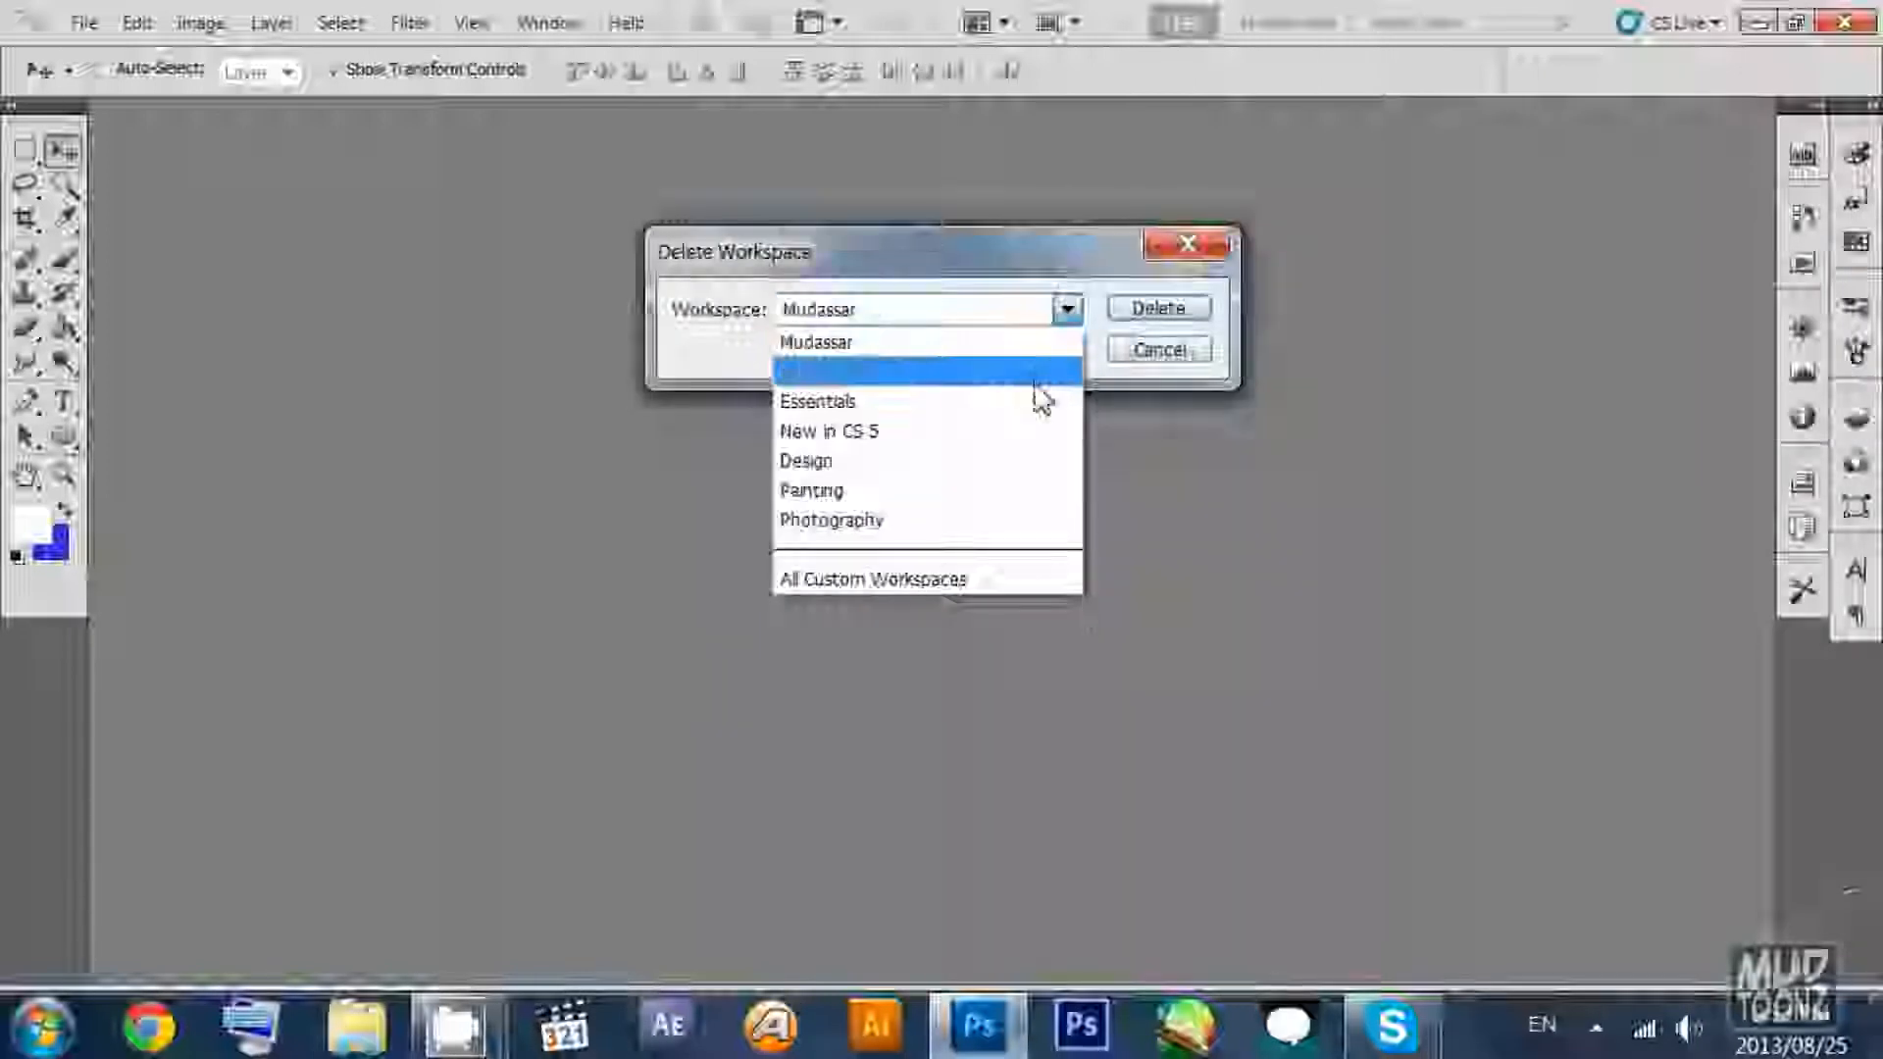
left_click(975, 401)
left_click(1167, 351)
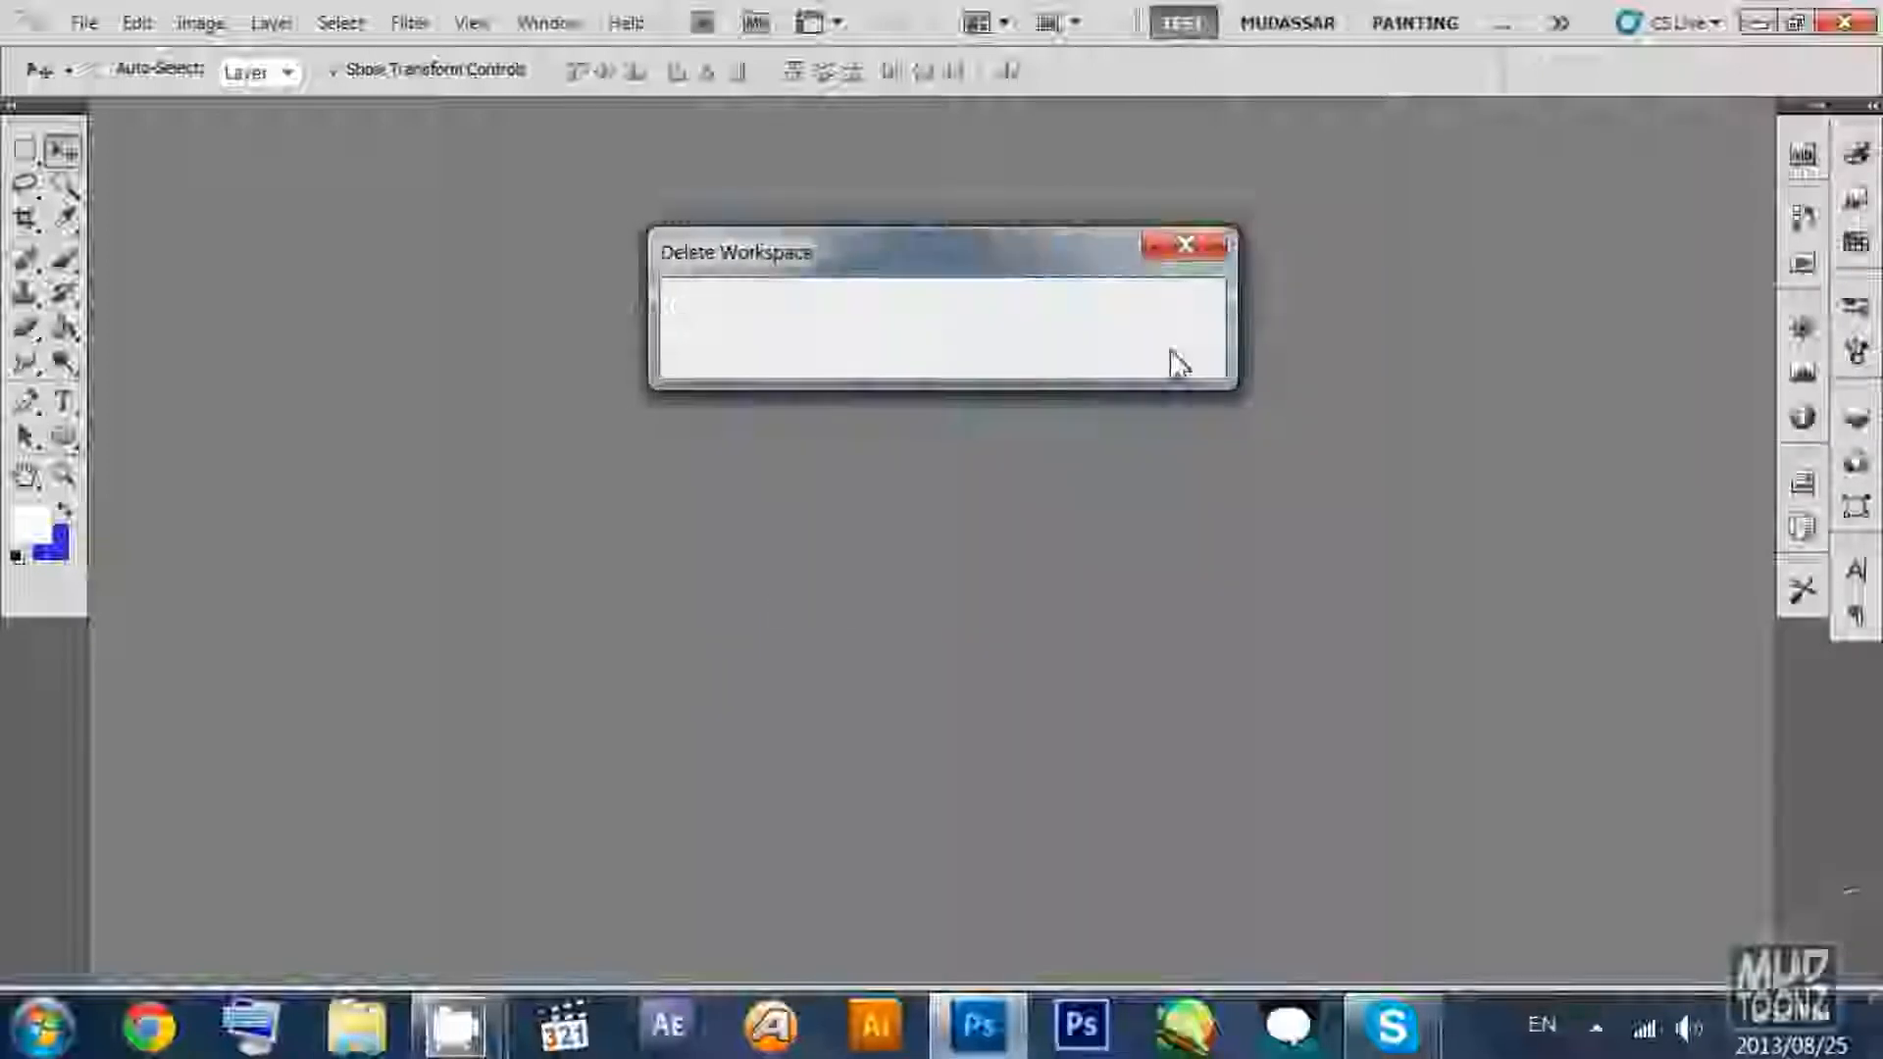
Switch to the personal custom workspace and delete the test workspace.
left_click(1287, 23)
left_click(1561, 24)
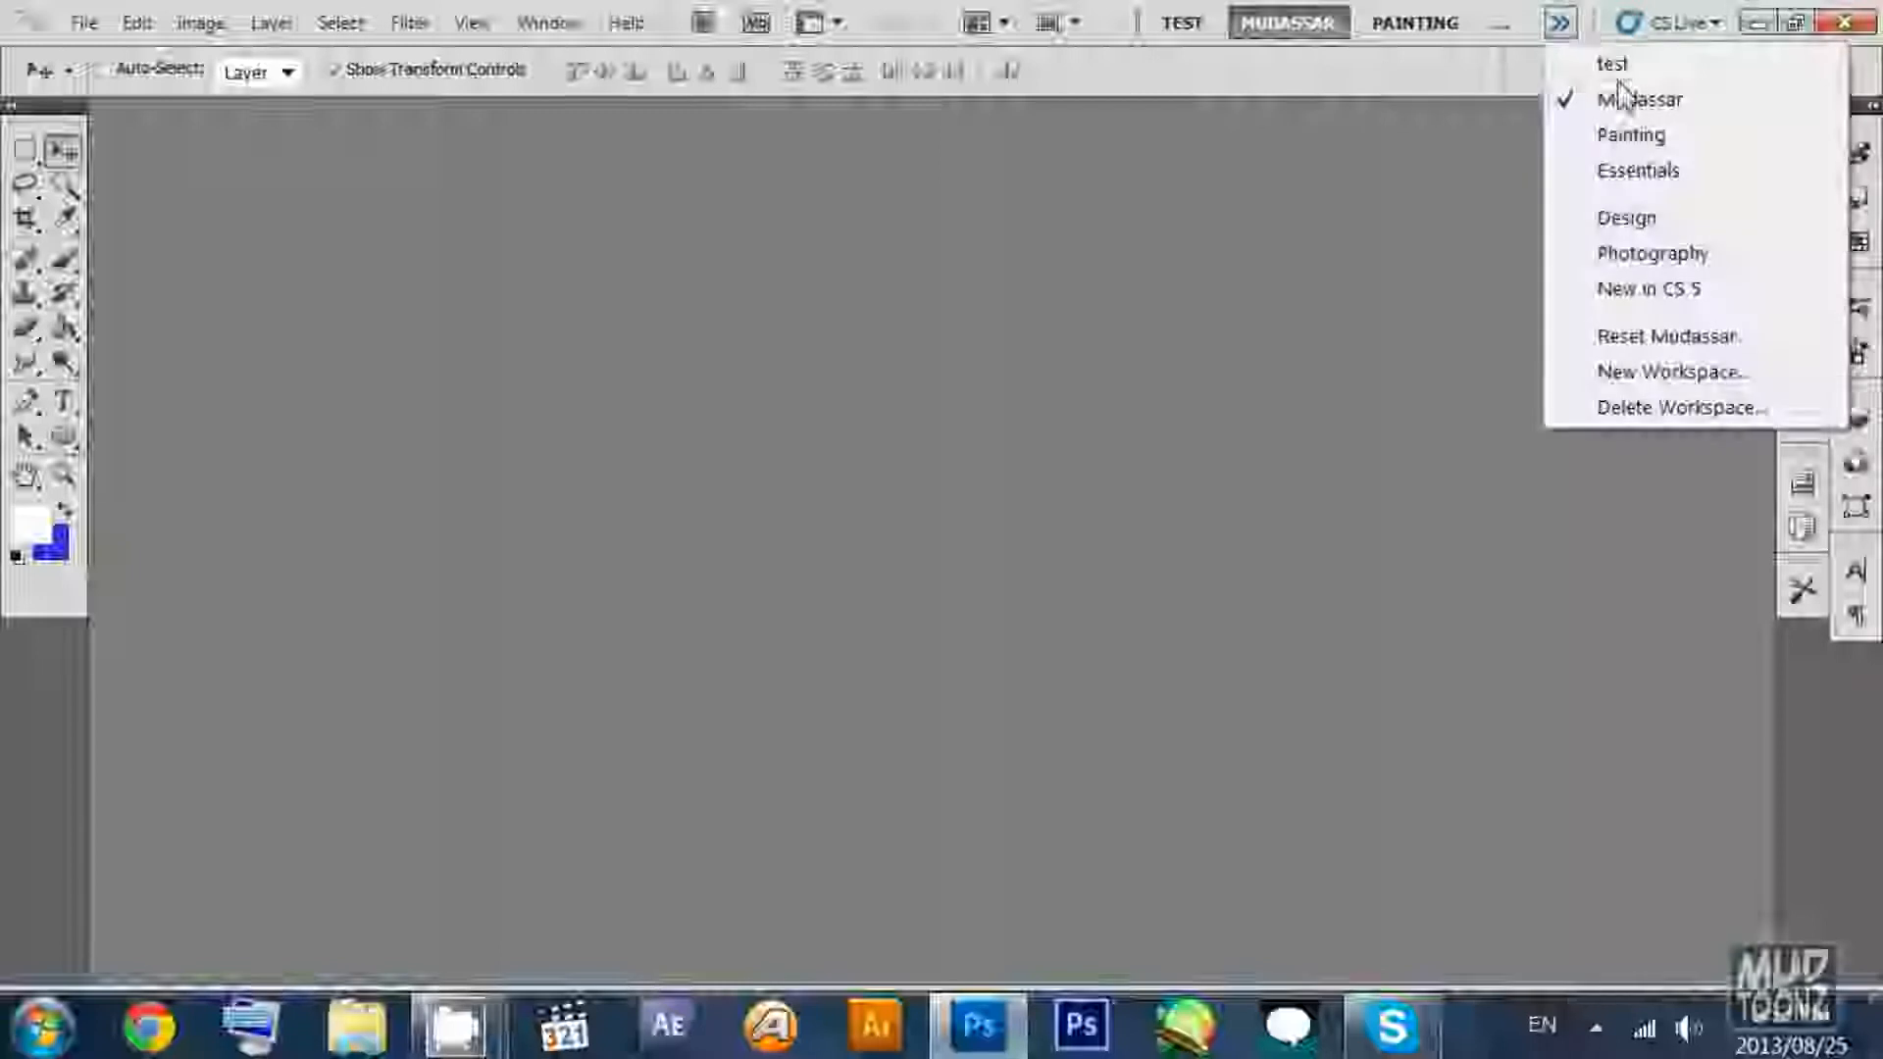
left_click(1669, 408)
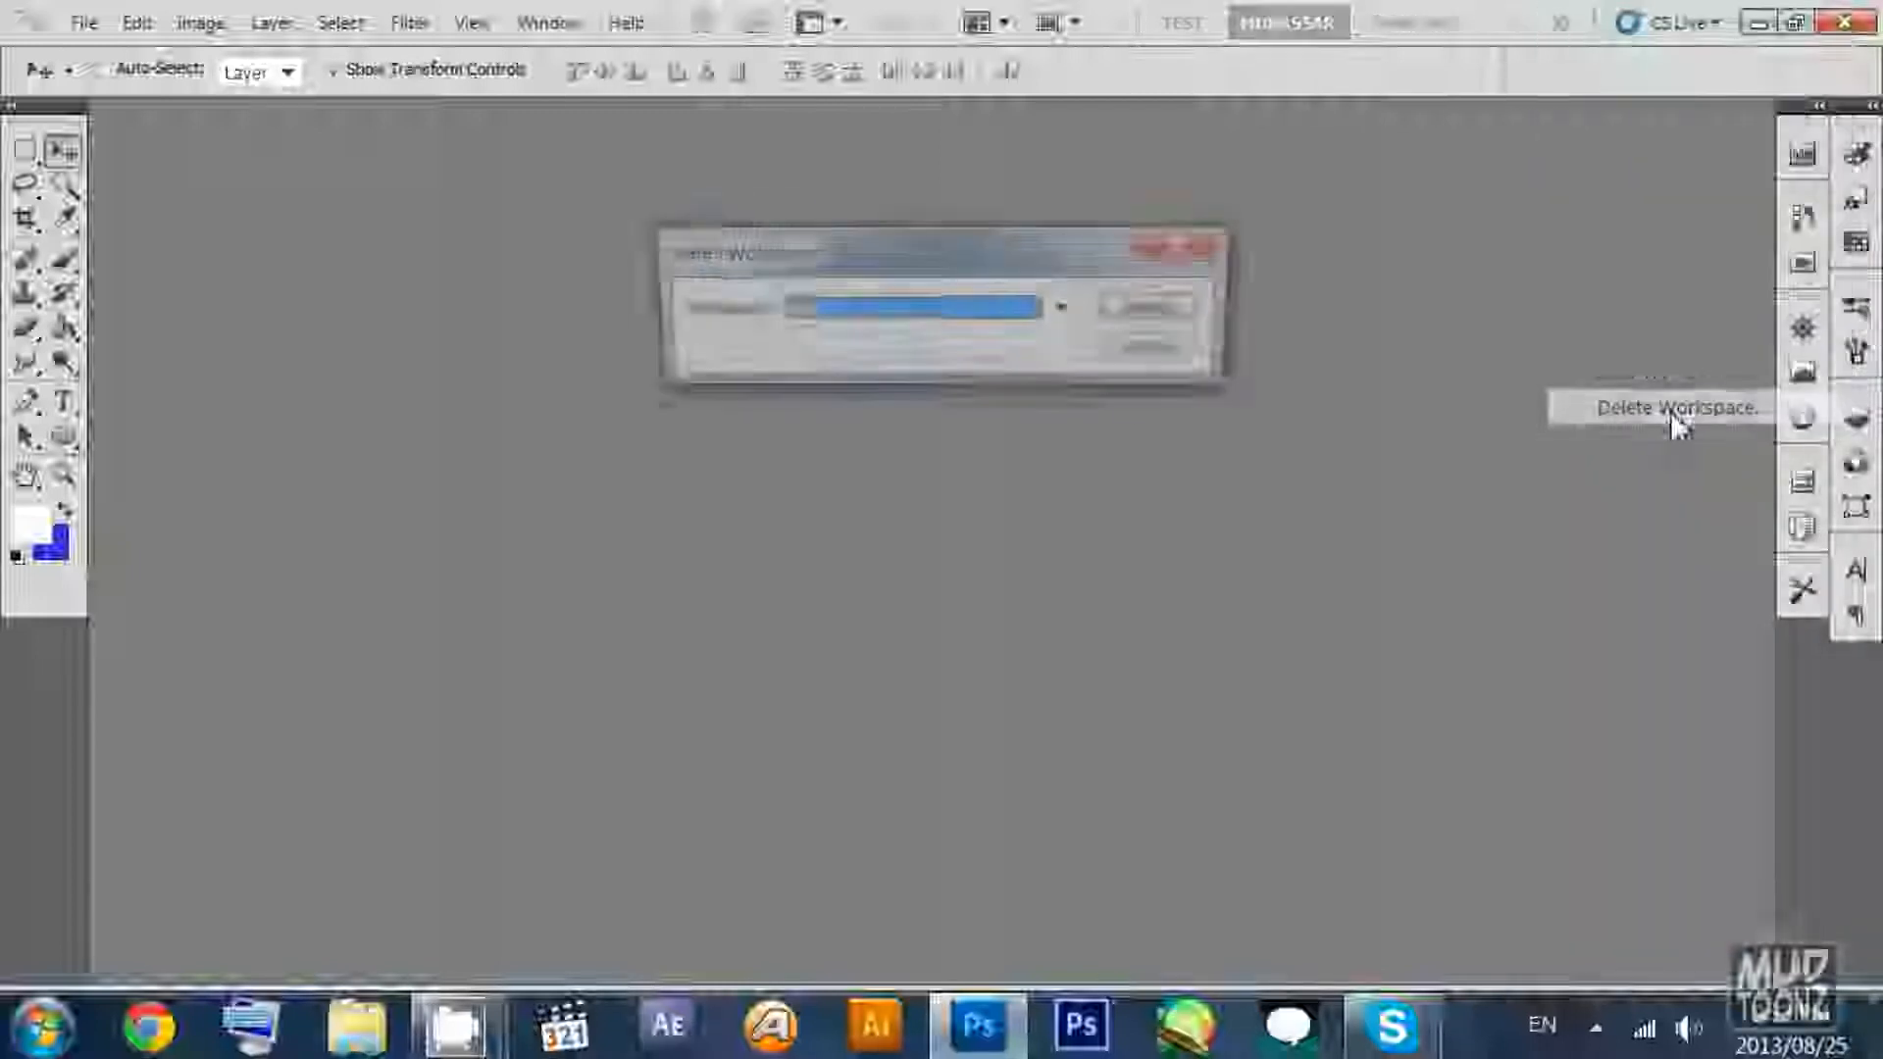
left_click(1065, 309)
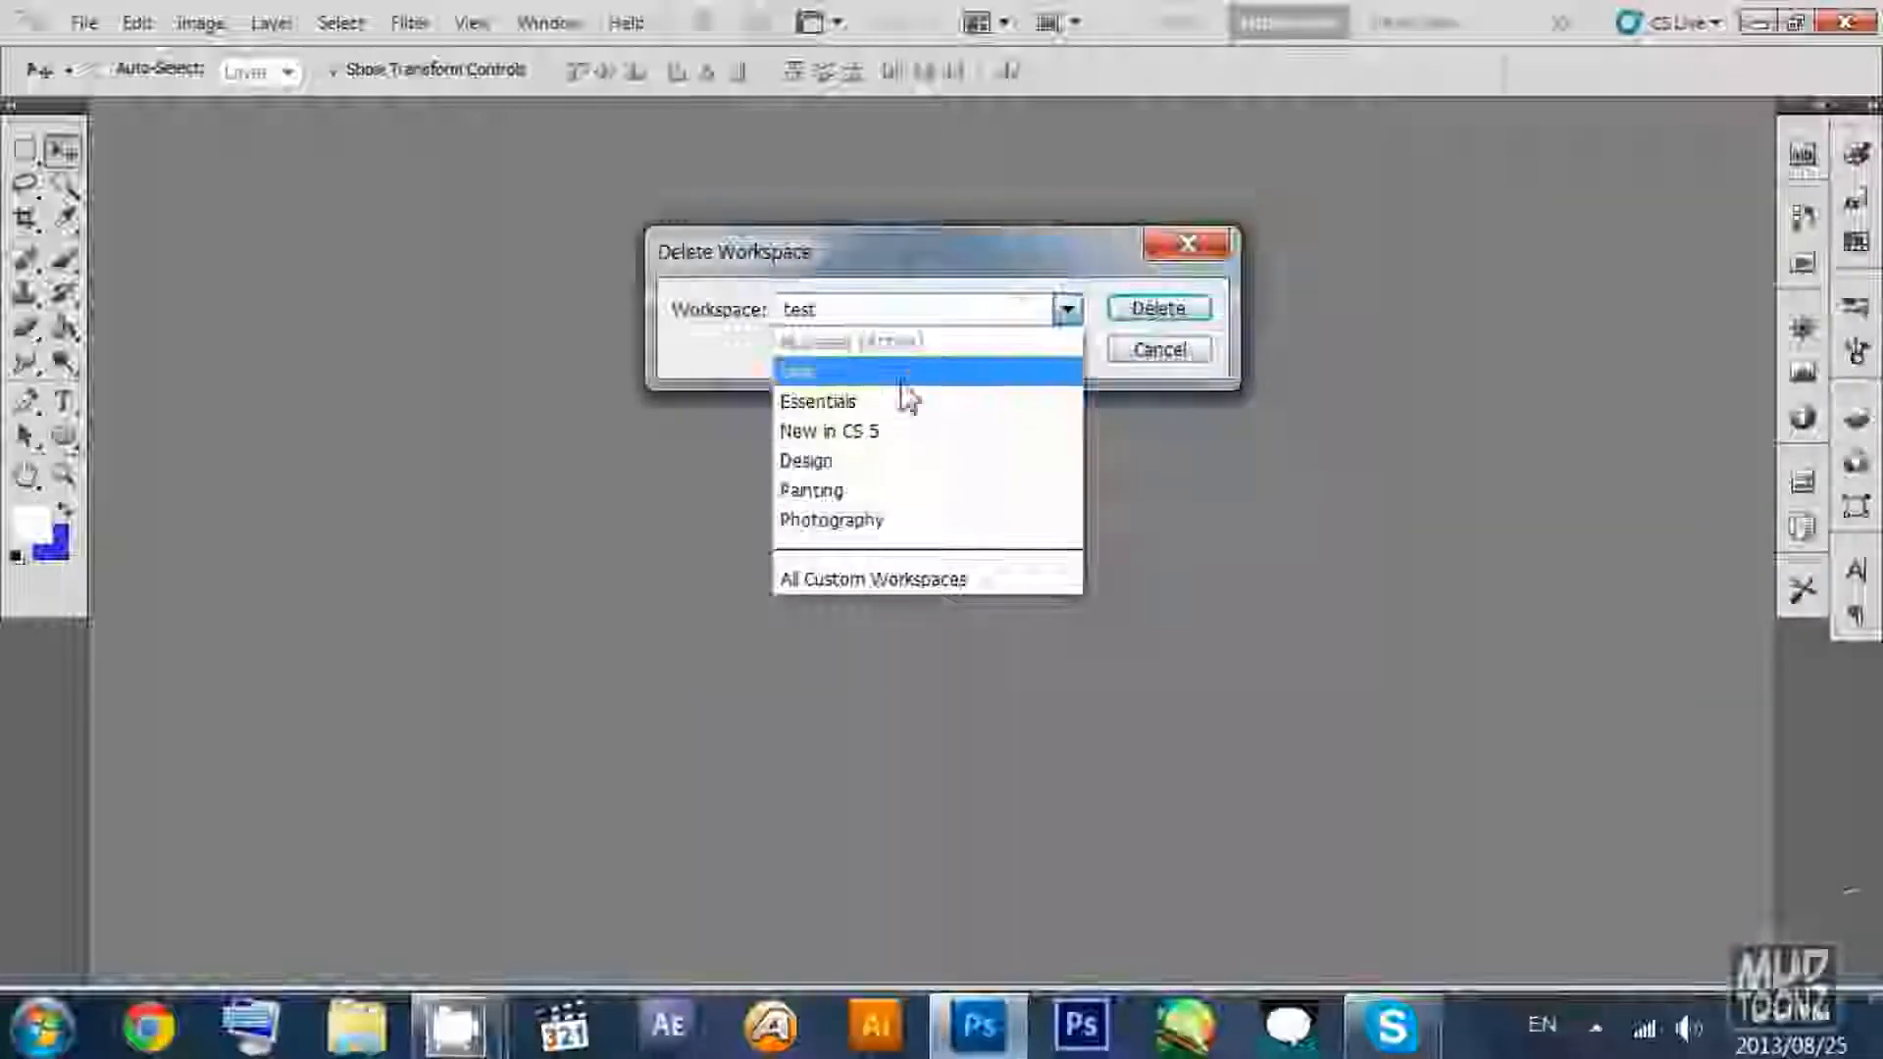
left_click(863, 371)
left_click(1154, 312)
left_click(888, 410)
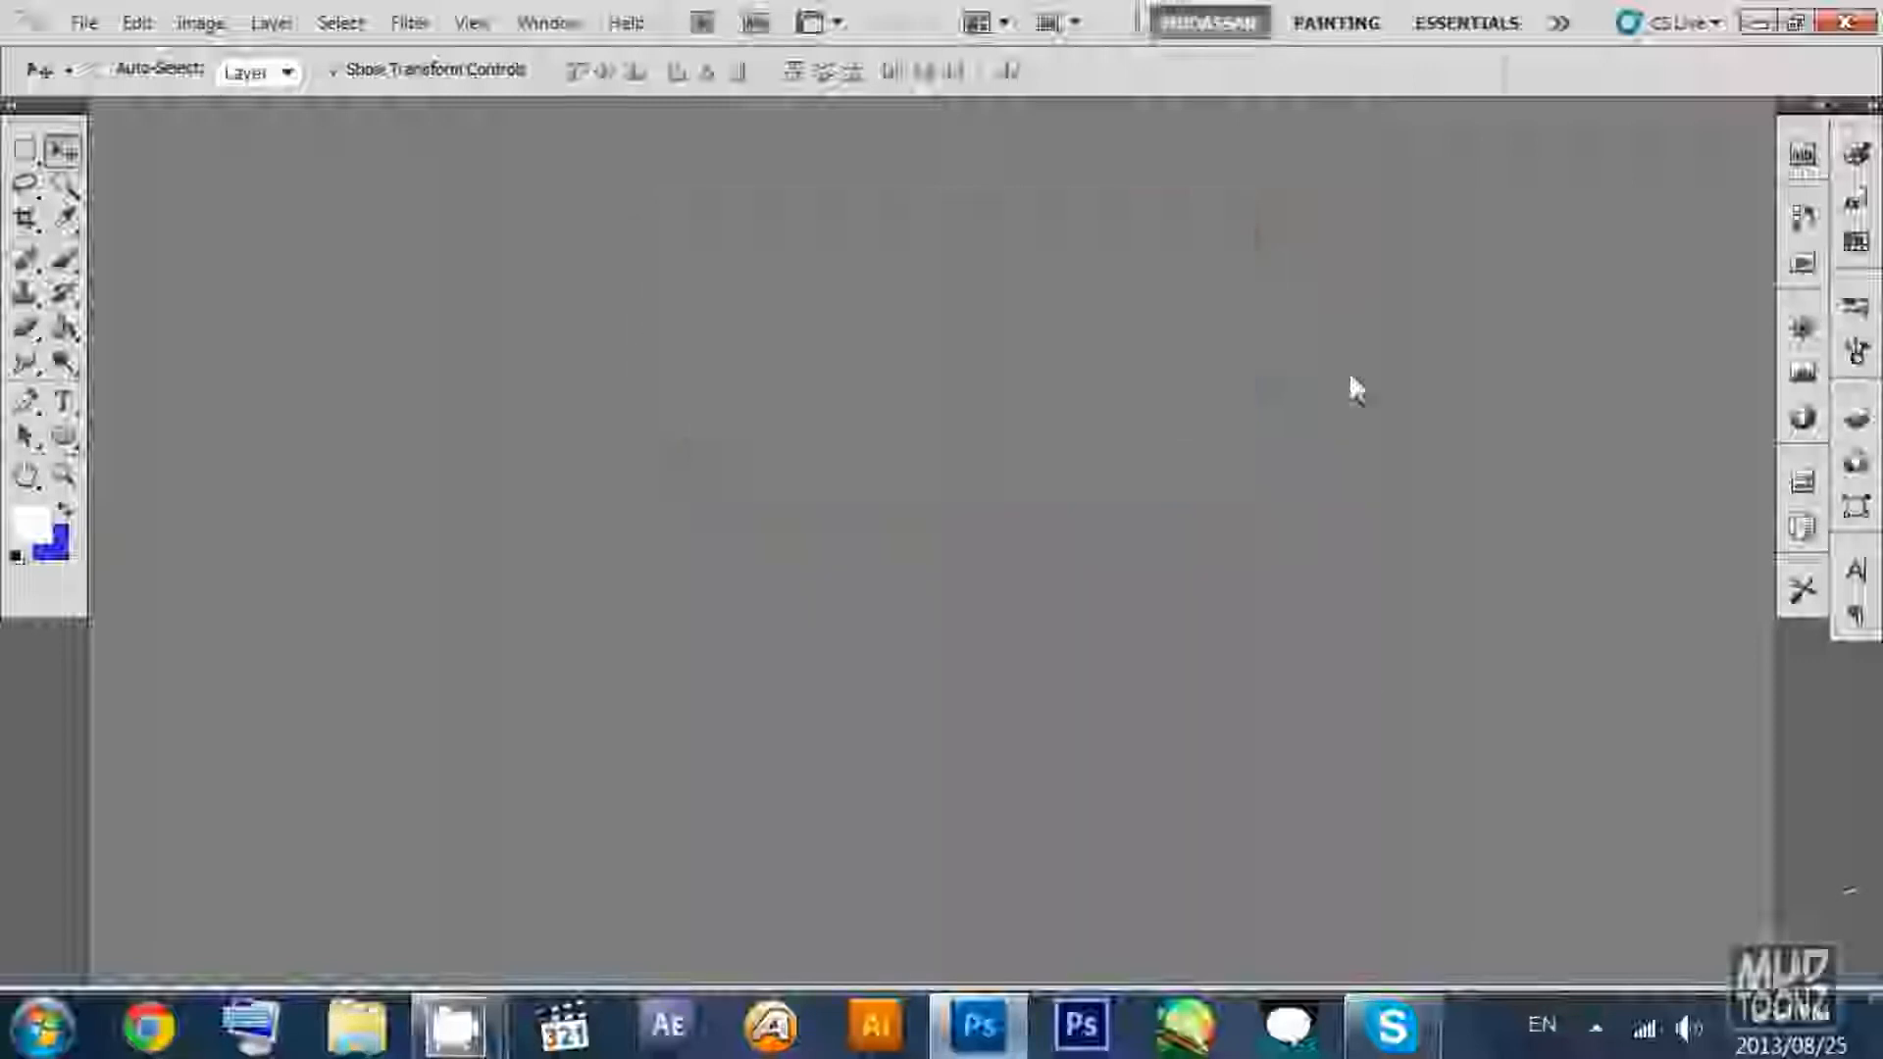
Close the Mini Bridge and Tool Presets panel groups in the personal custom workspace.
left_click(1805, 146)
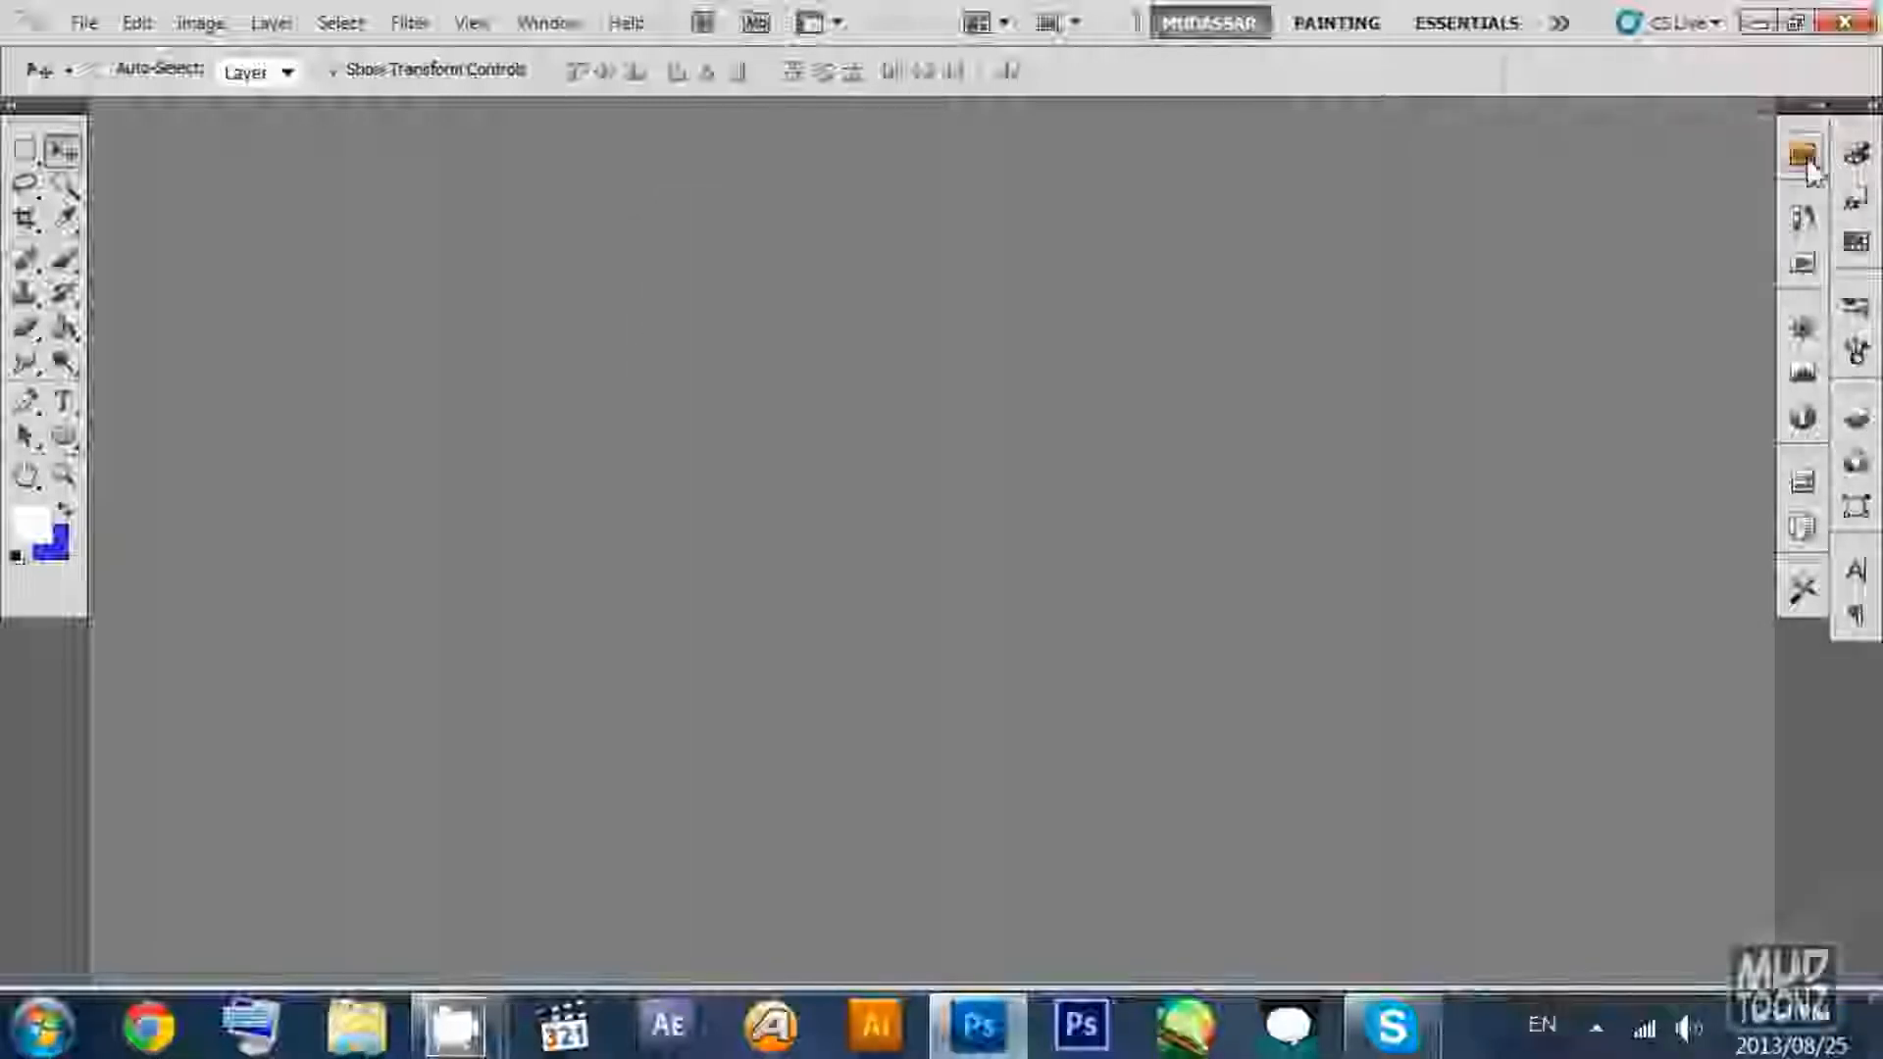
left_click(1759, 121)
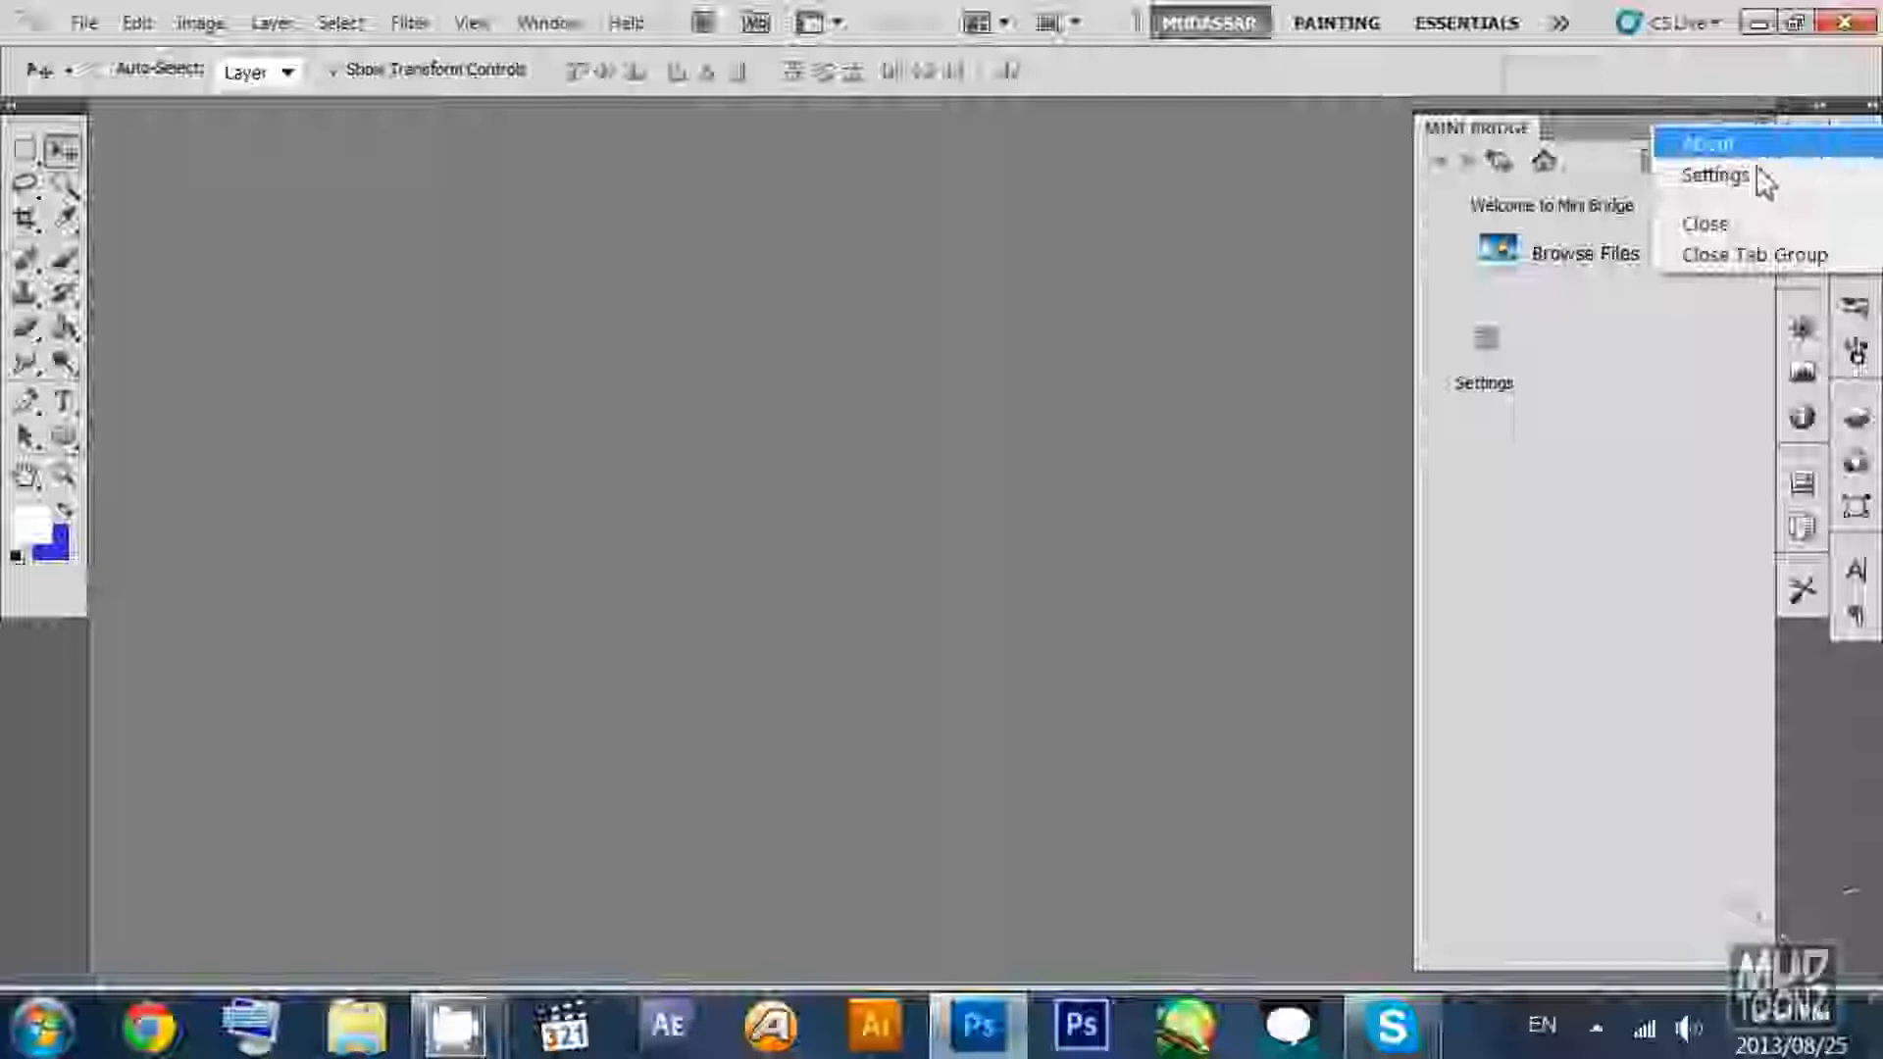
left_click(1753, 257)
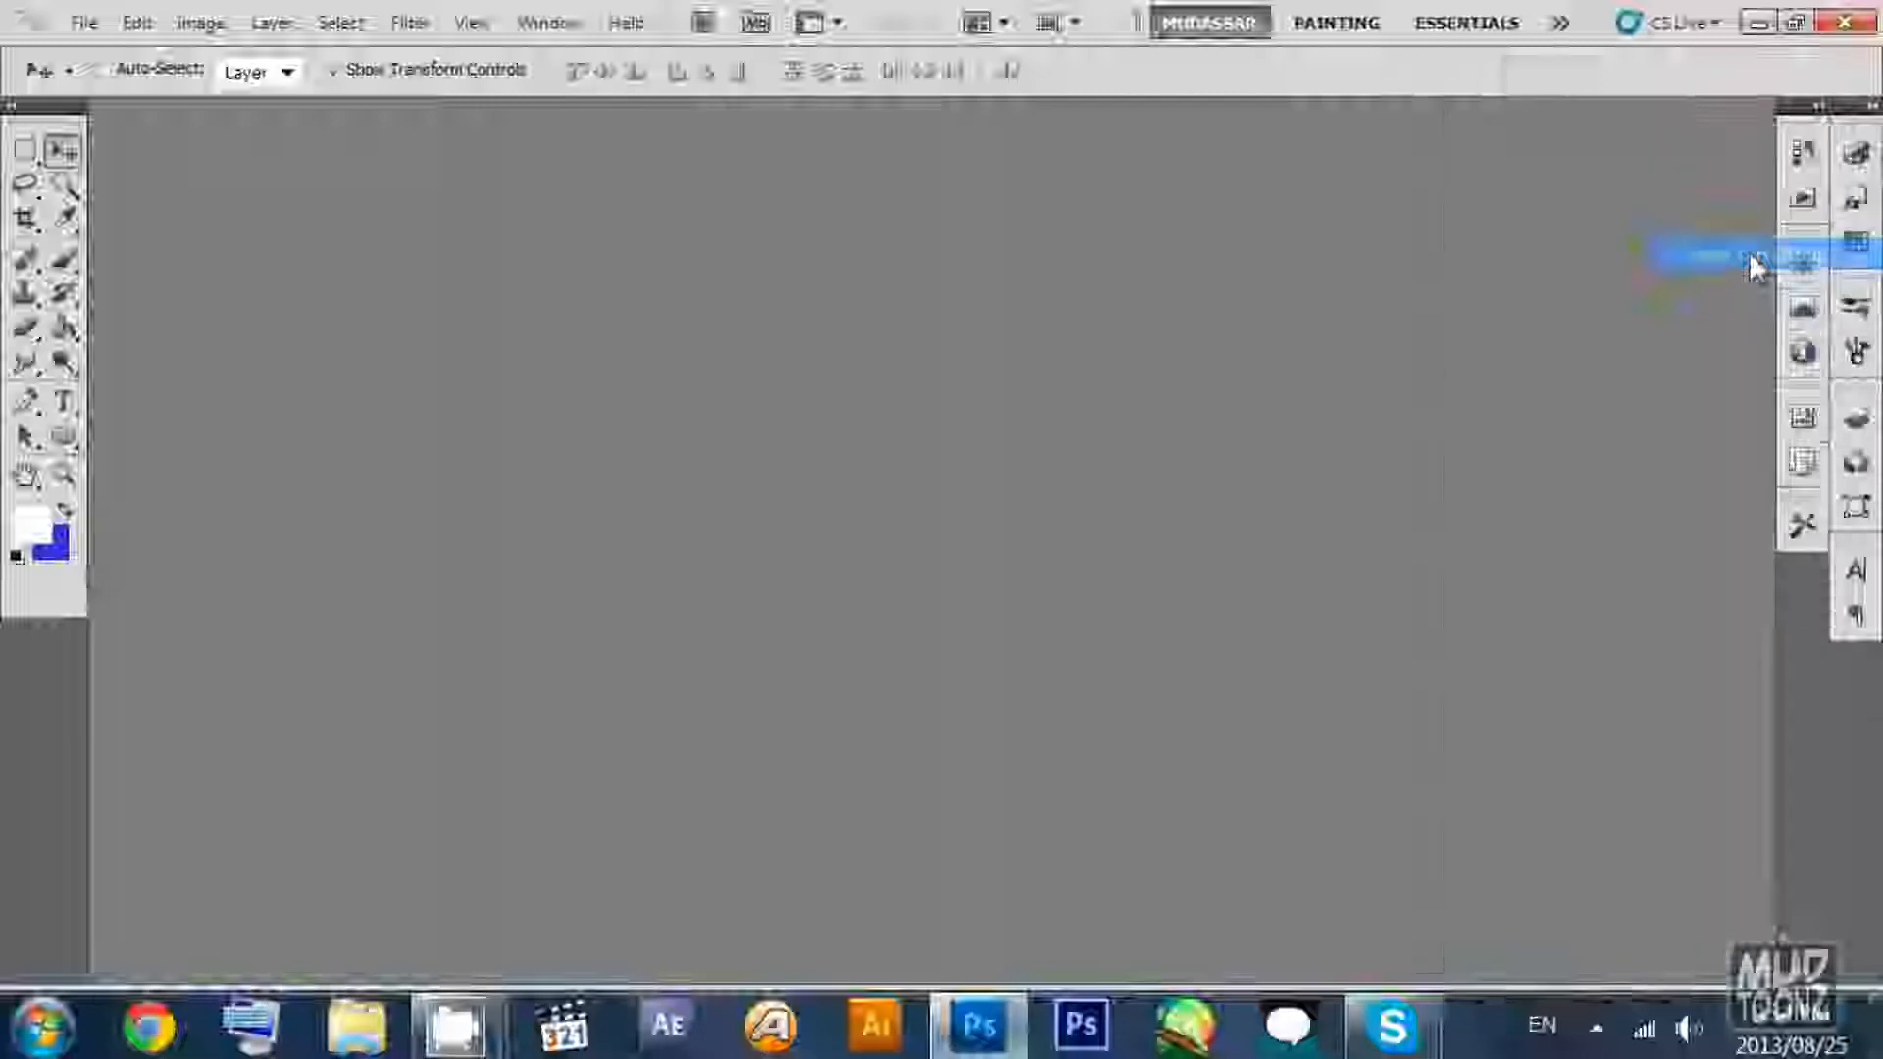
left_click(1821, 520)
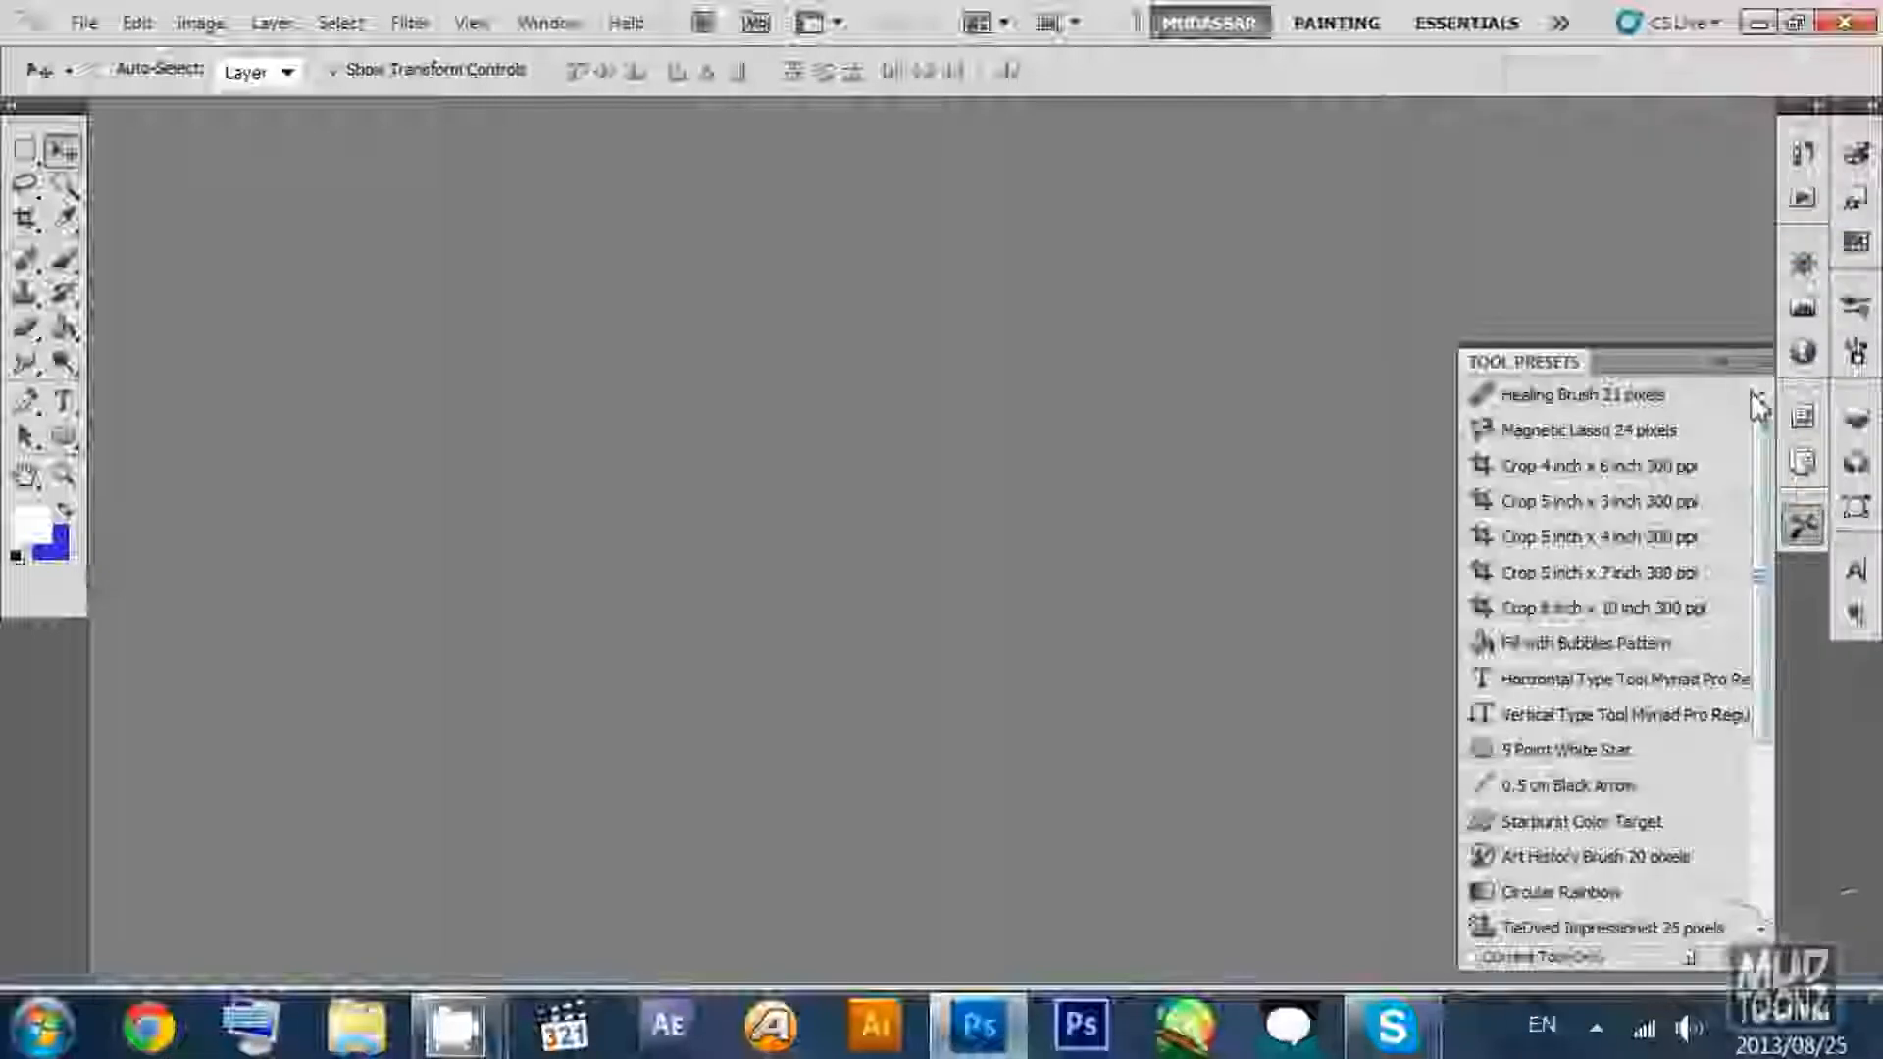
left_click(1760, 363)
left_click(1668, 390)
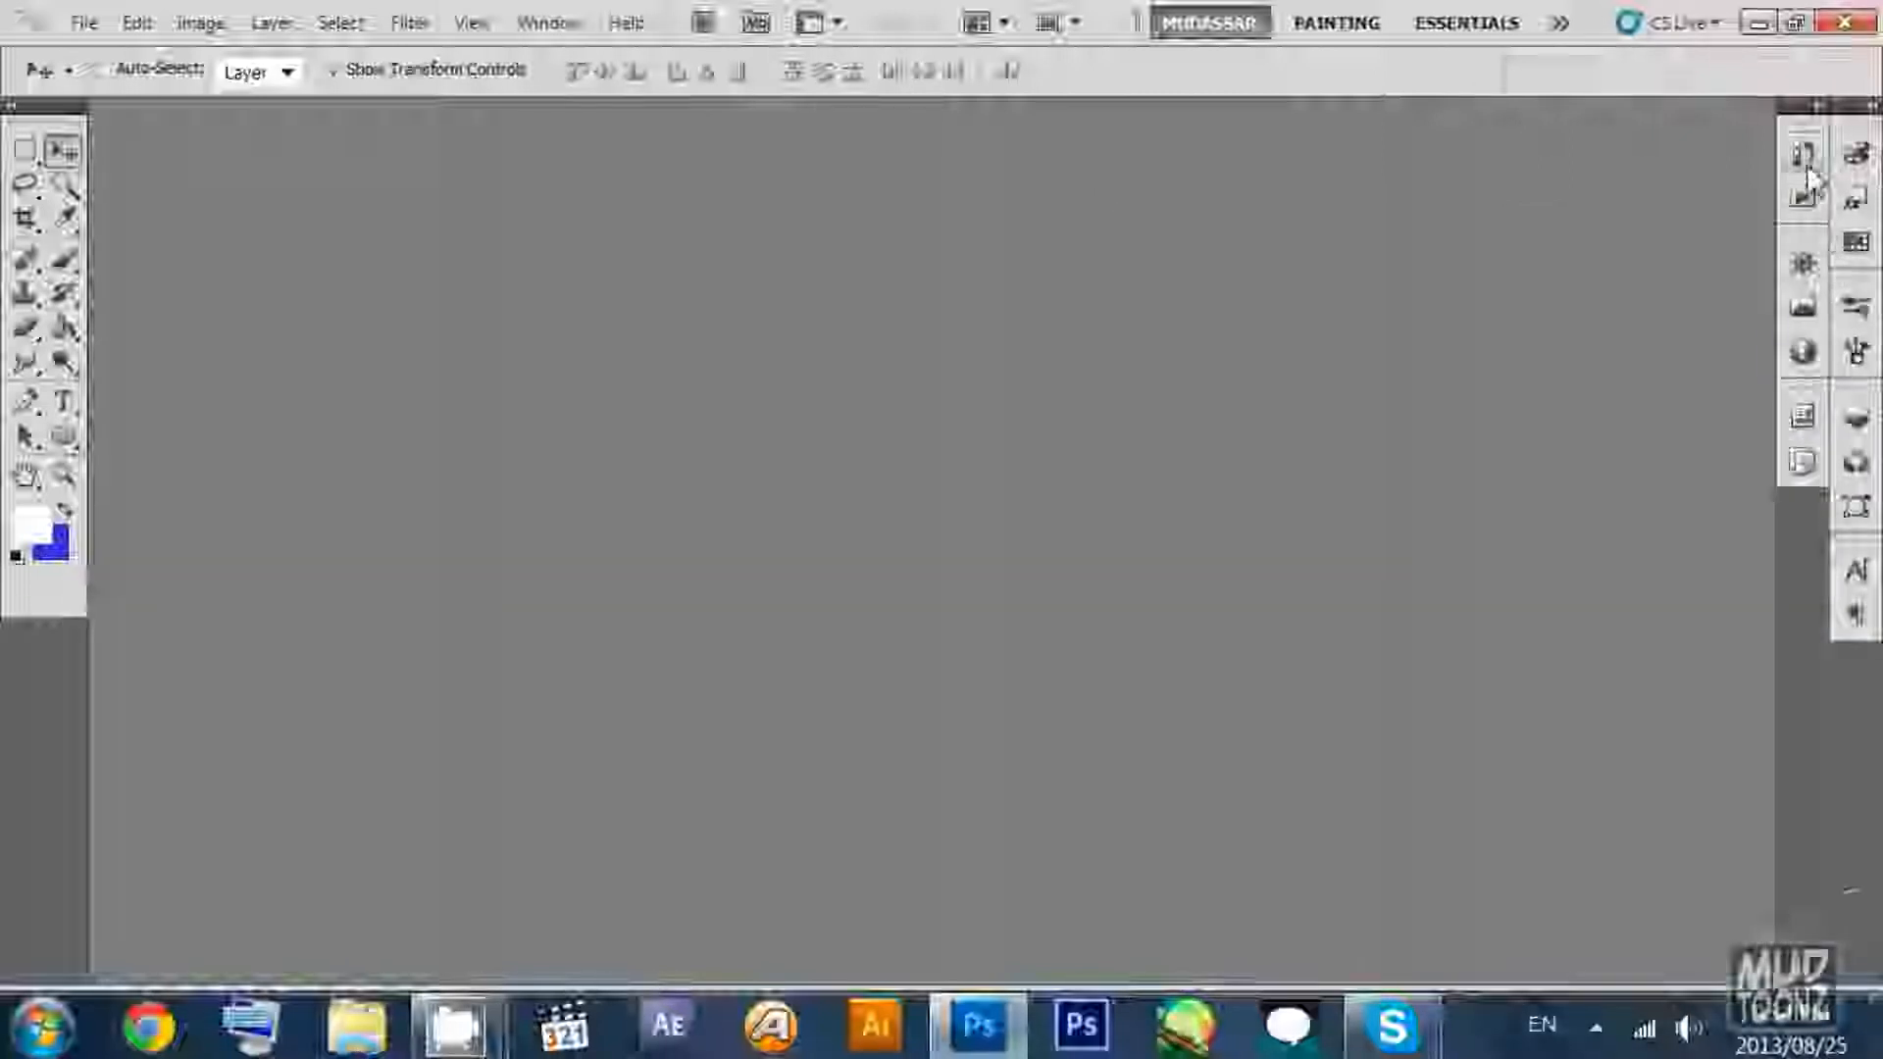
Close the Styles panel in the personal custom workspace and collapse the remaining Color and Swatches group.
left_click(1864, 206)
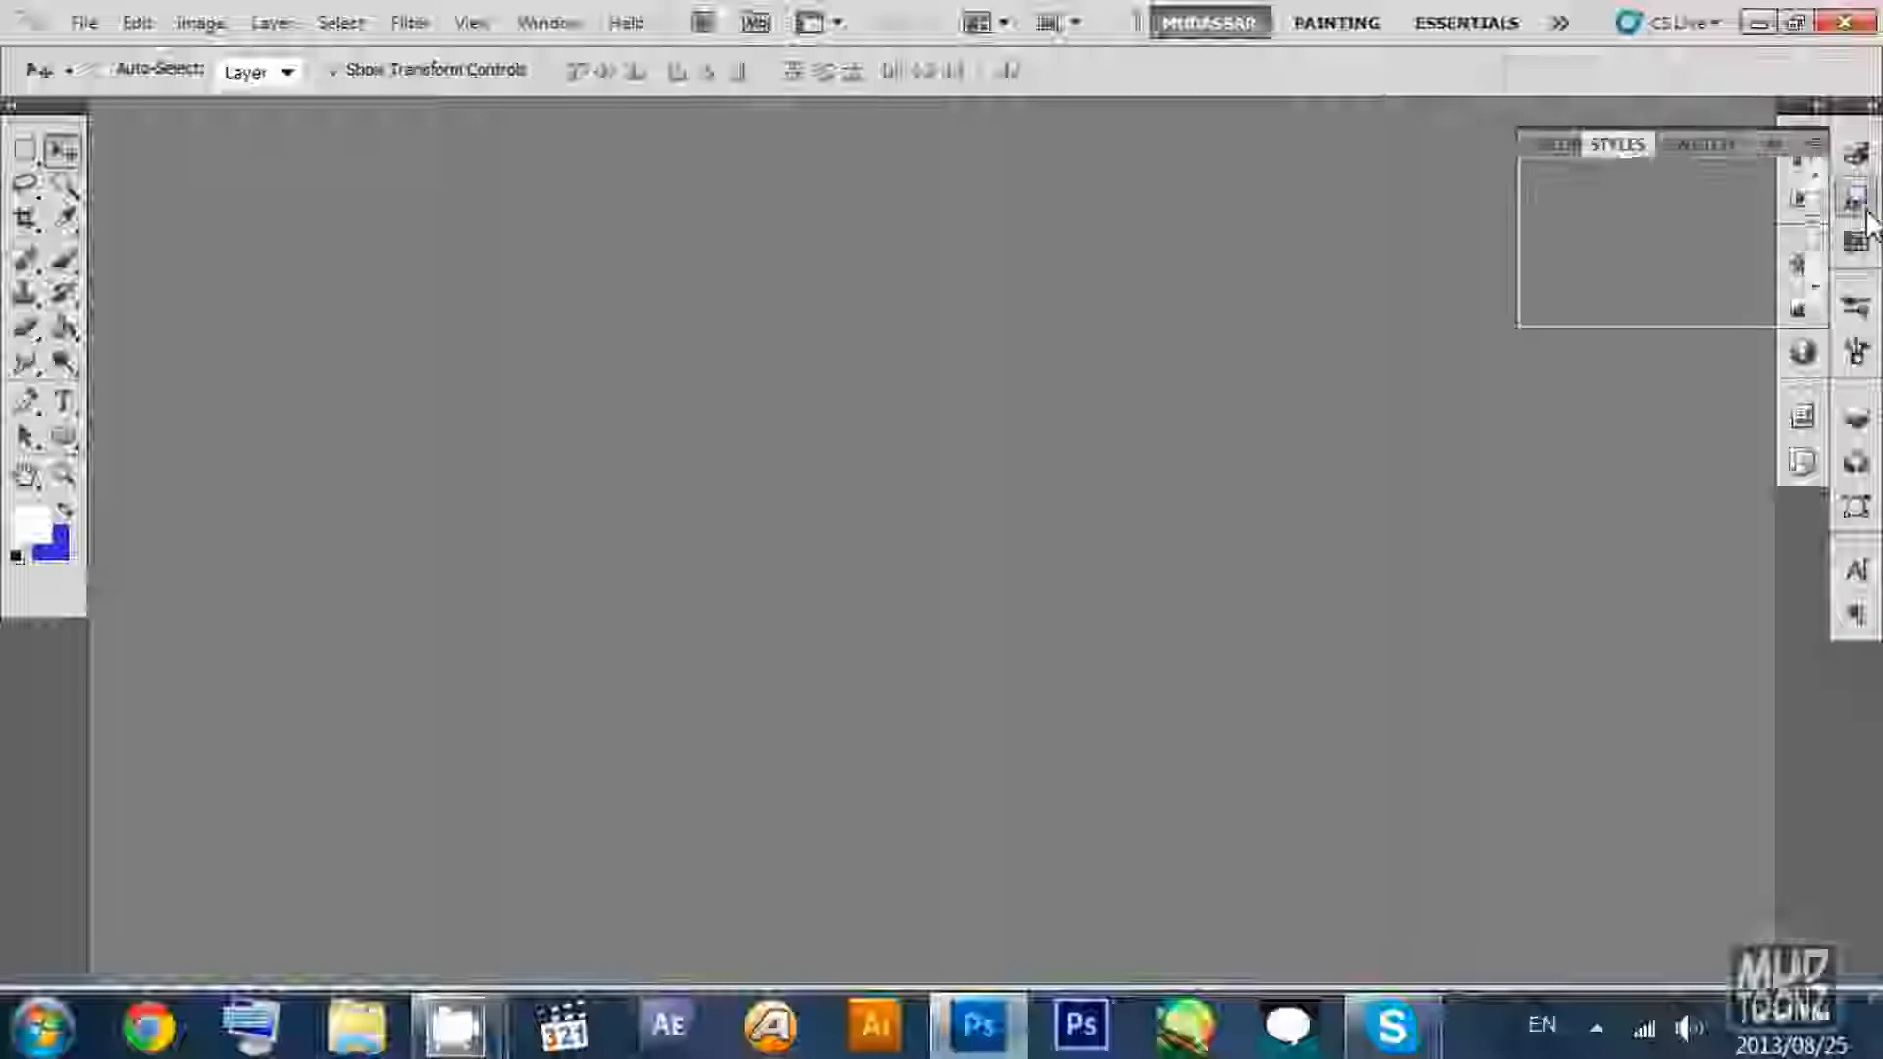
left_click(1866, 204)
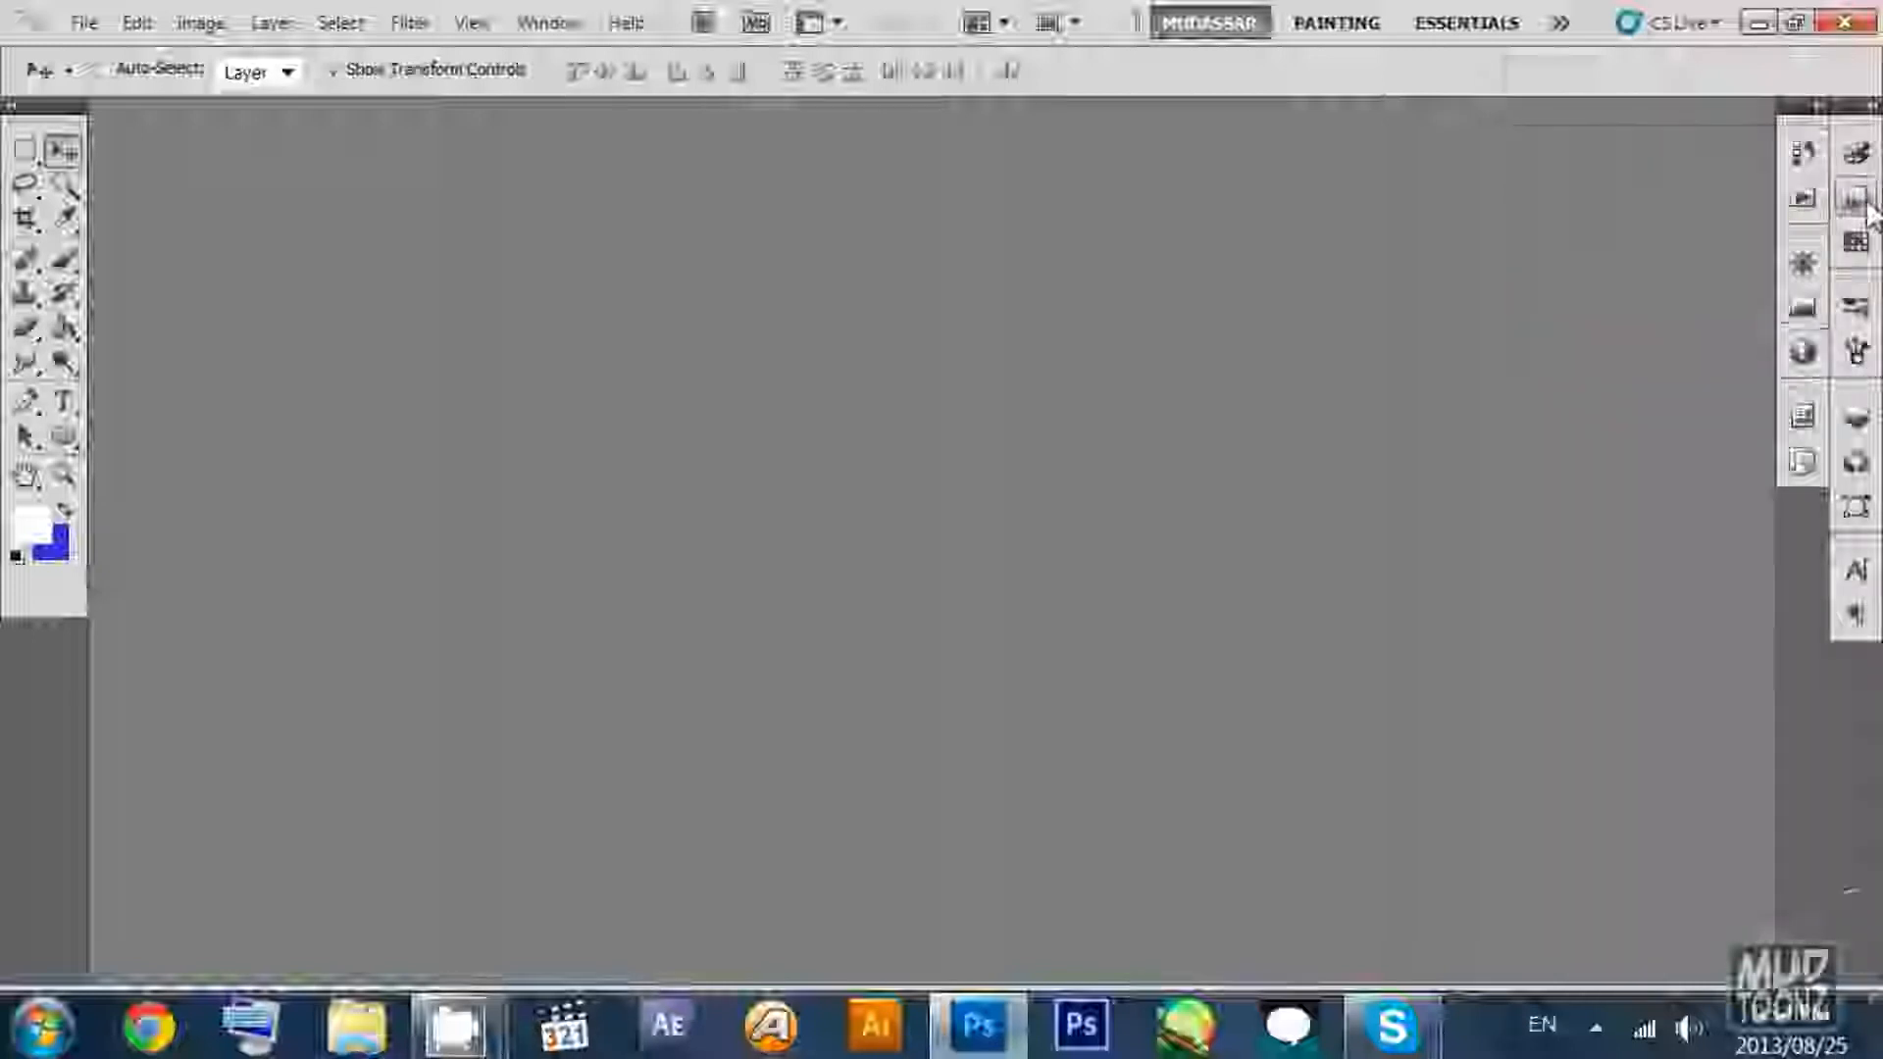
right_click(1870, 211)
left_click(1861, 195)
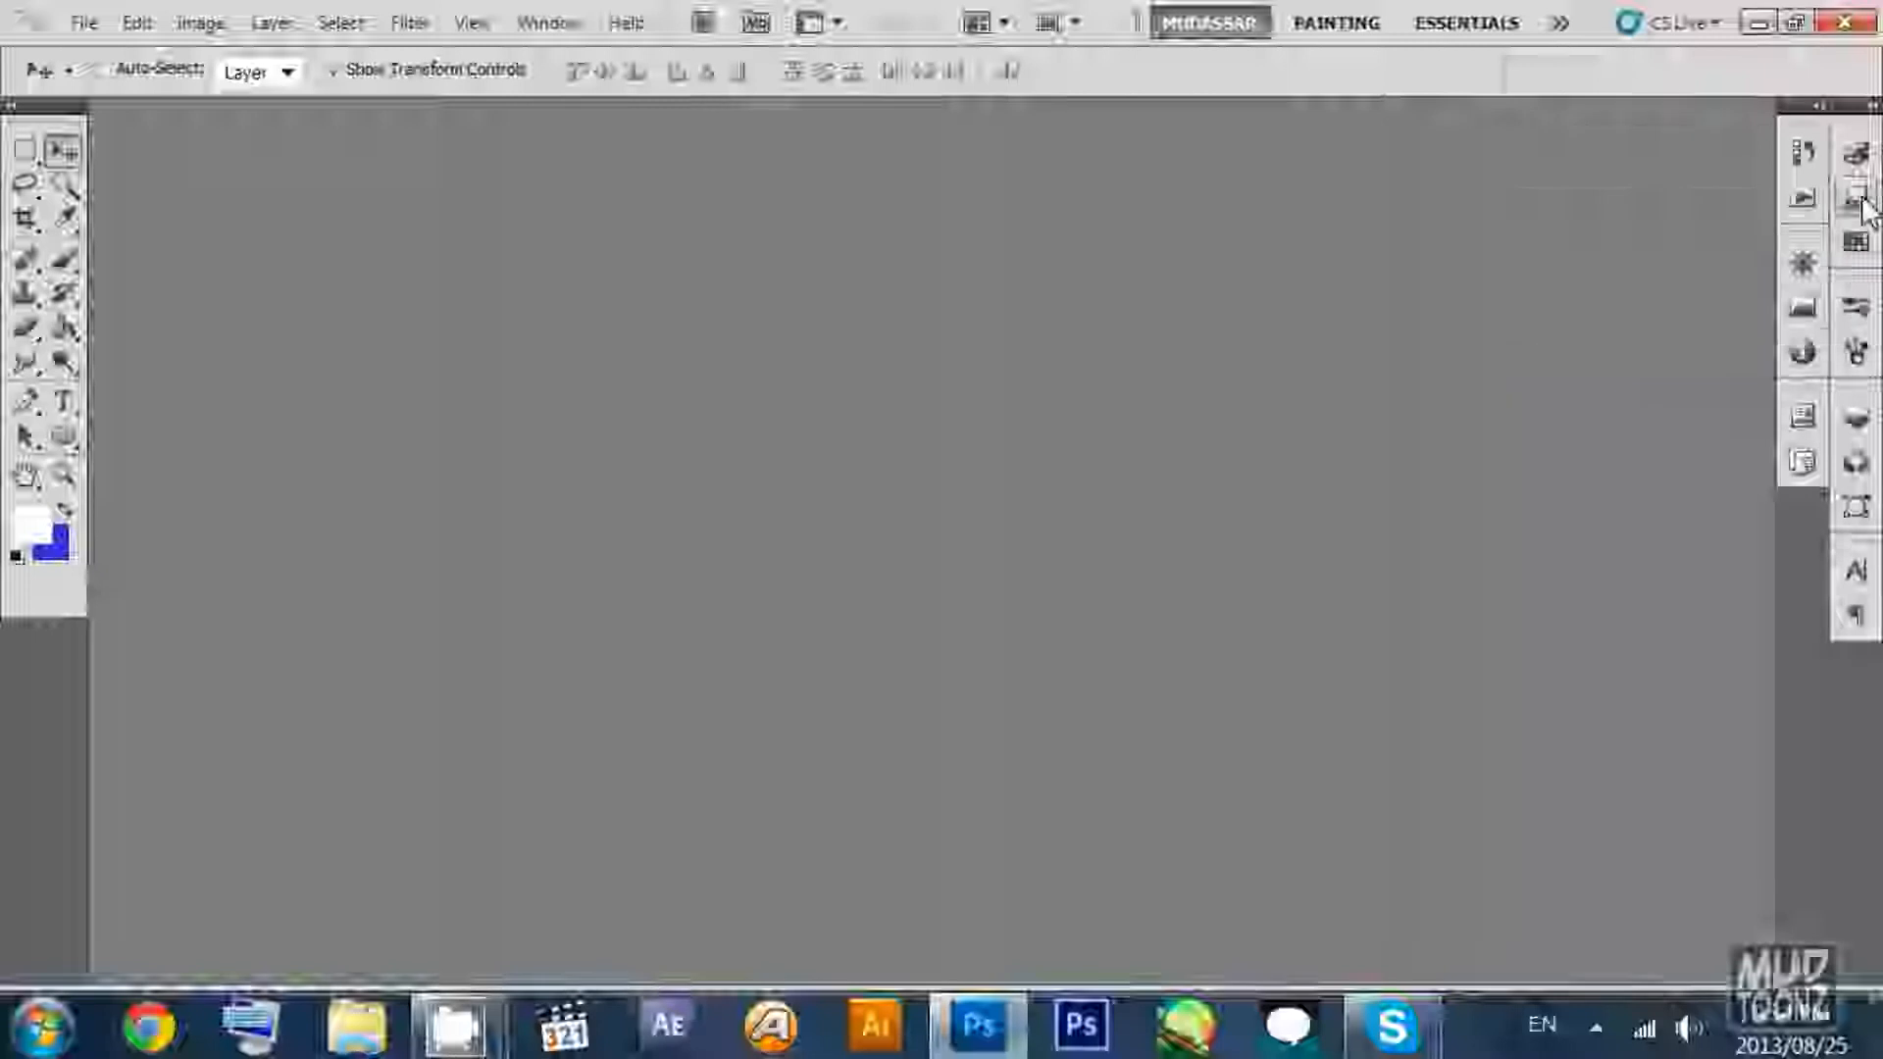
left_click(1860, 200)
left_click(1816, 144)
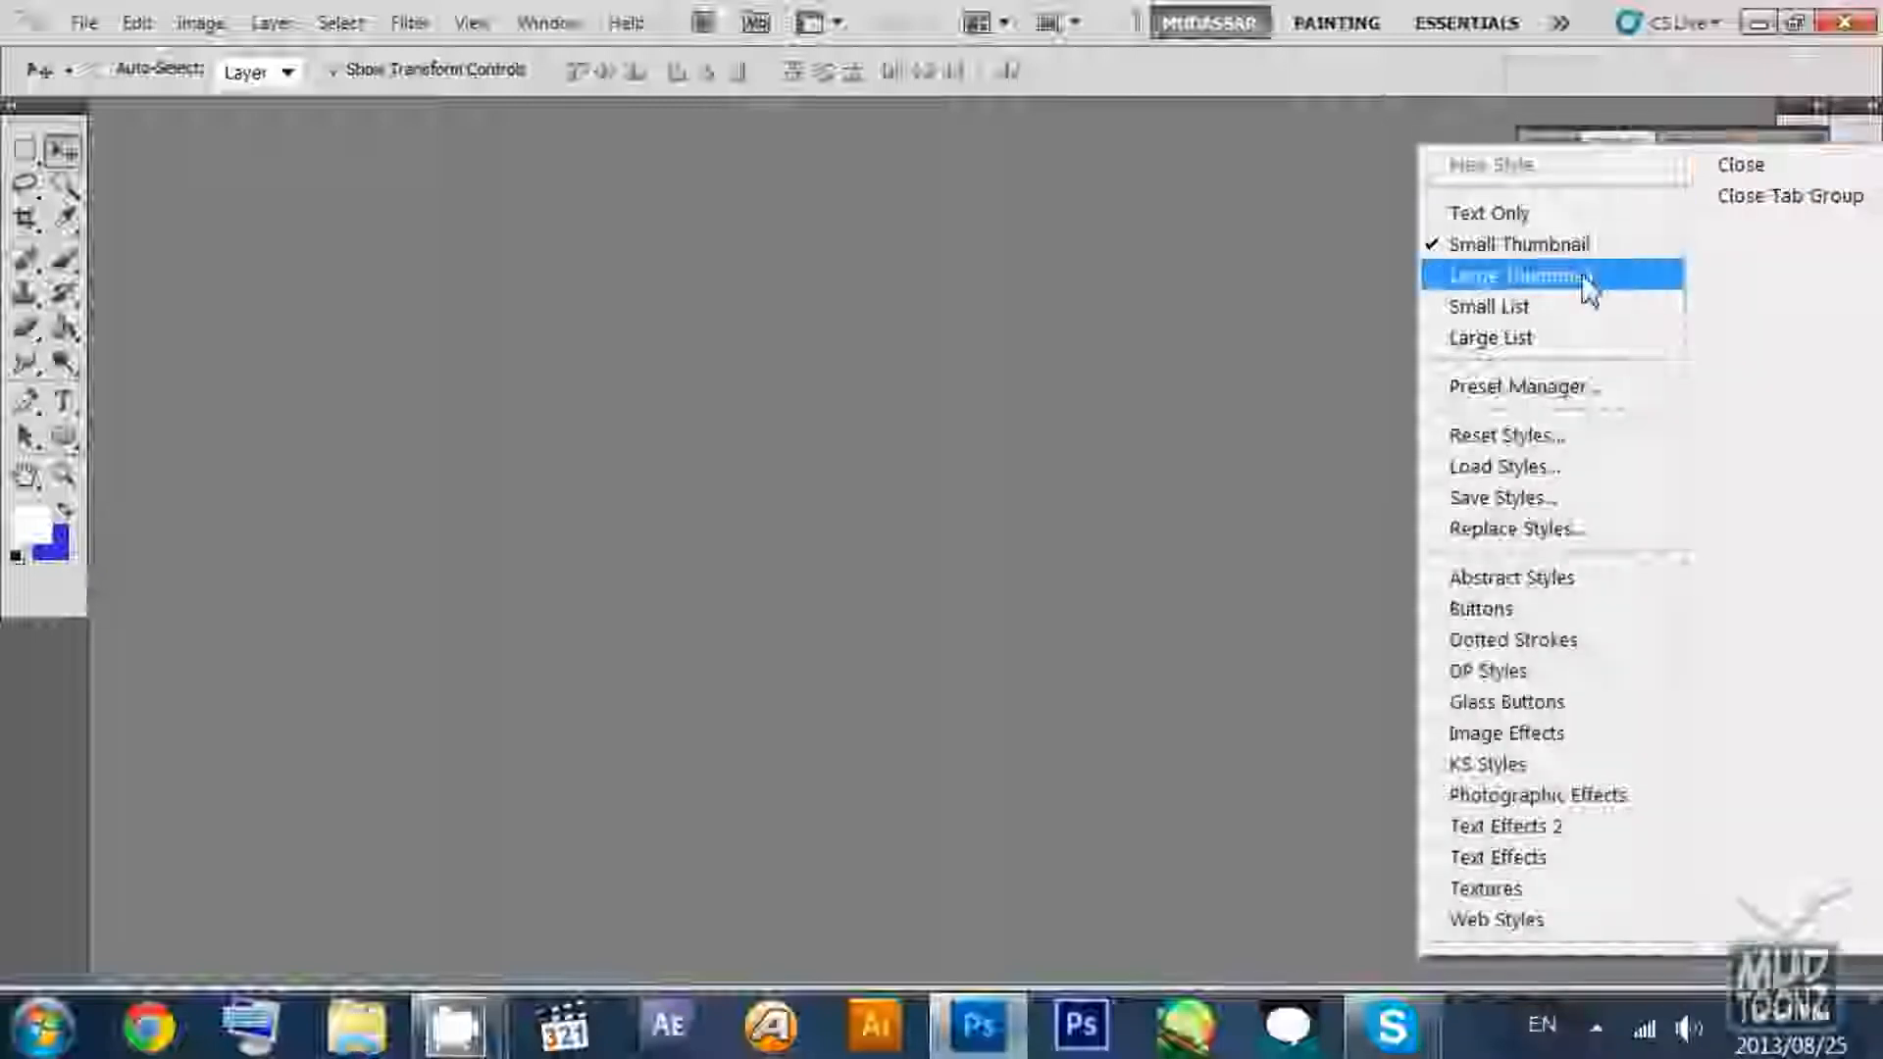
left_click(1791, 173)
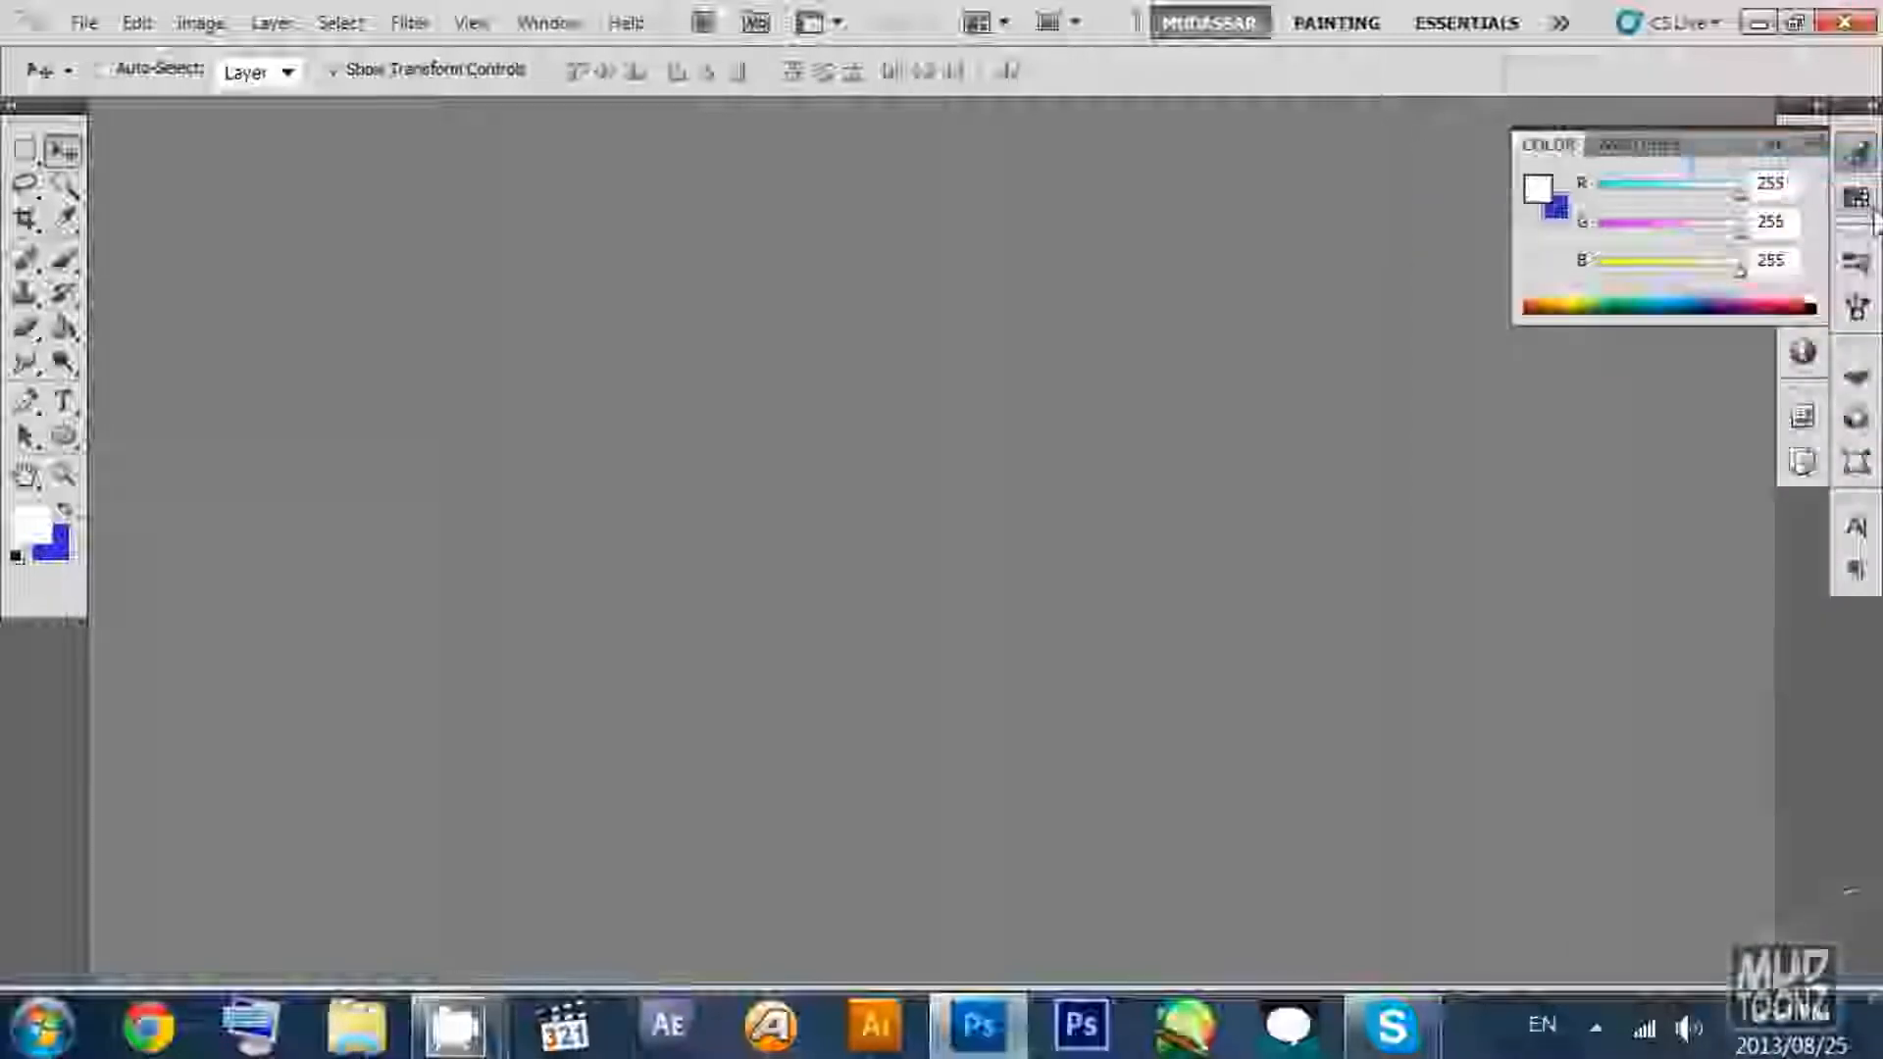
left_click(1861, 200)
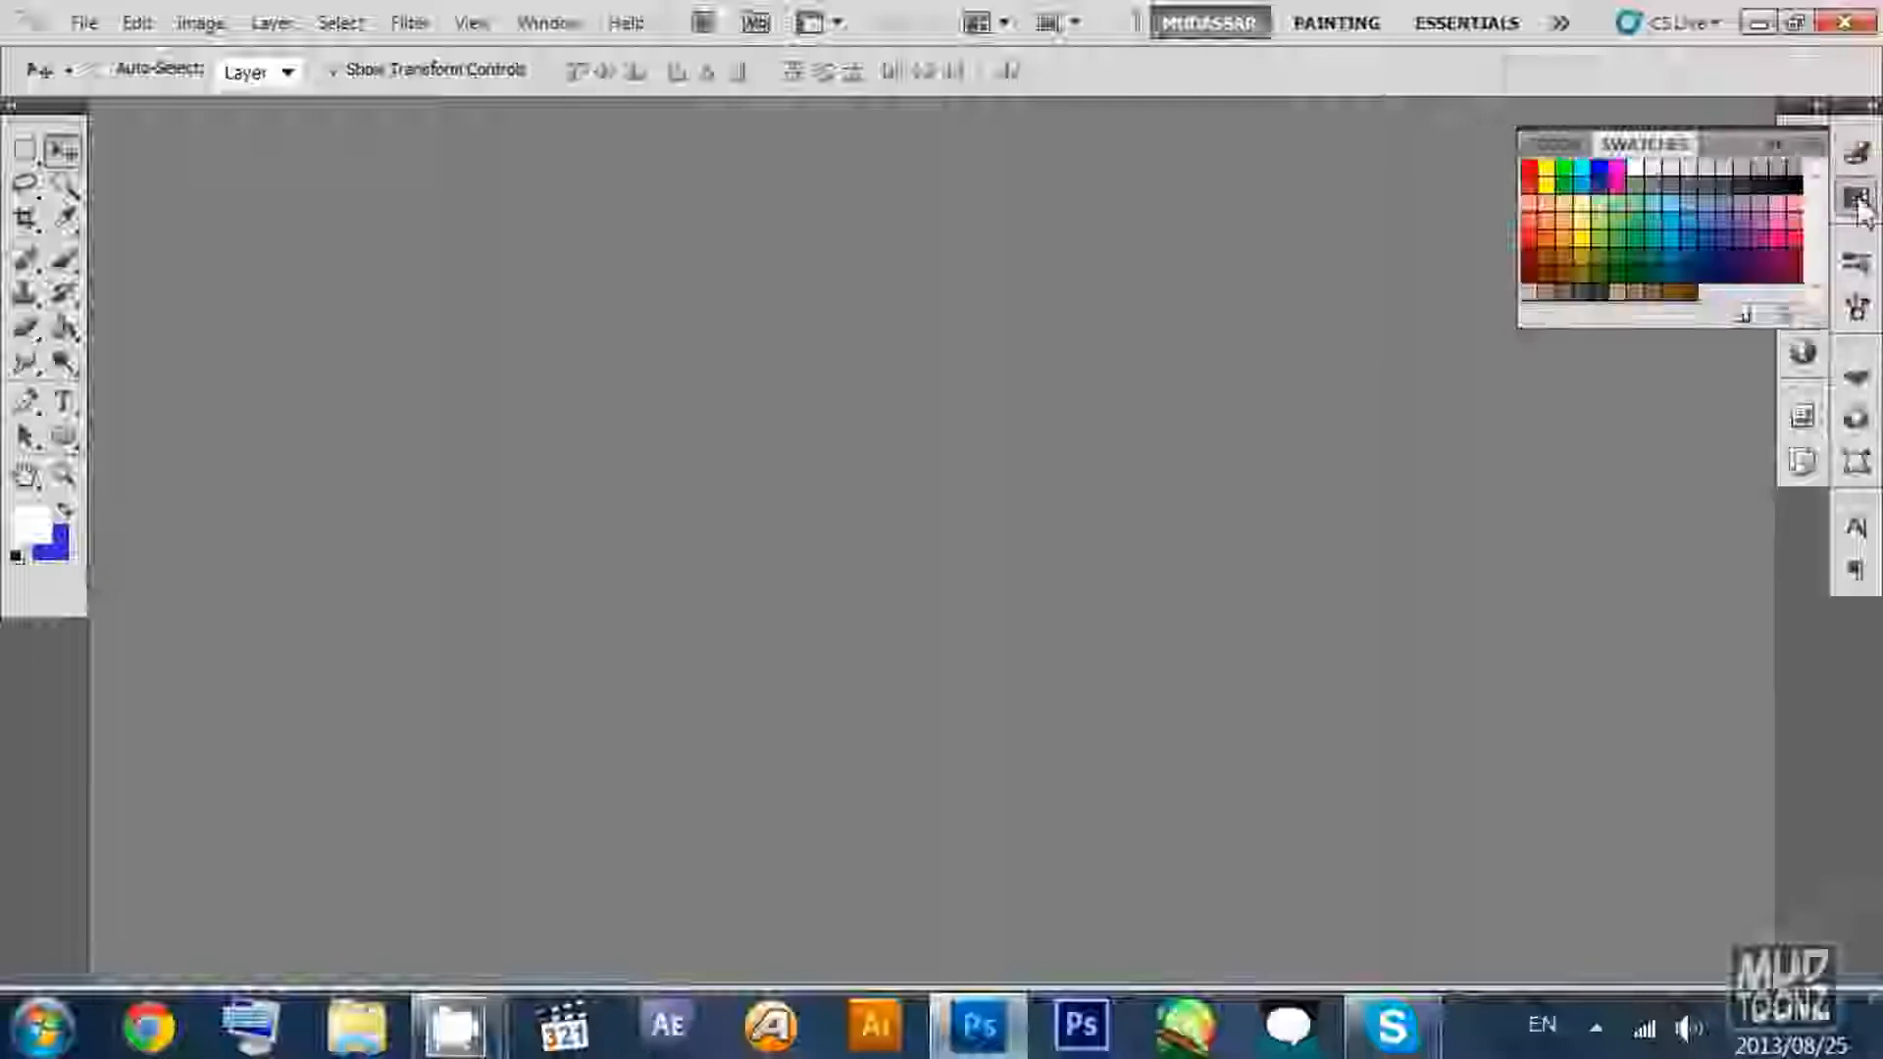
left_click(1860, 200)
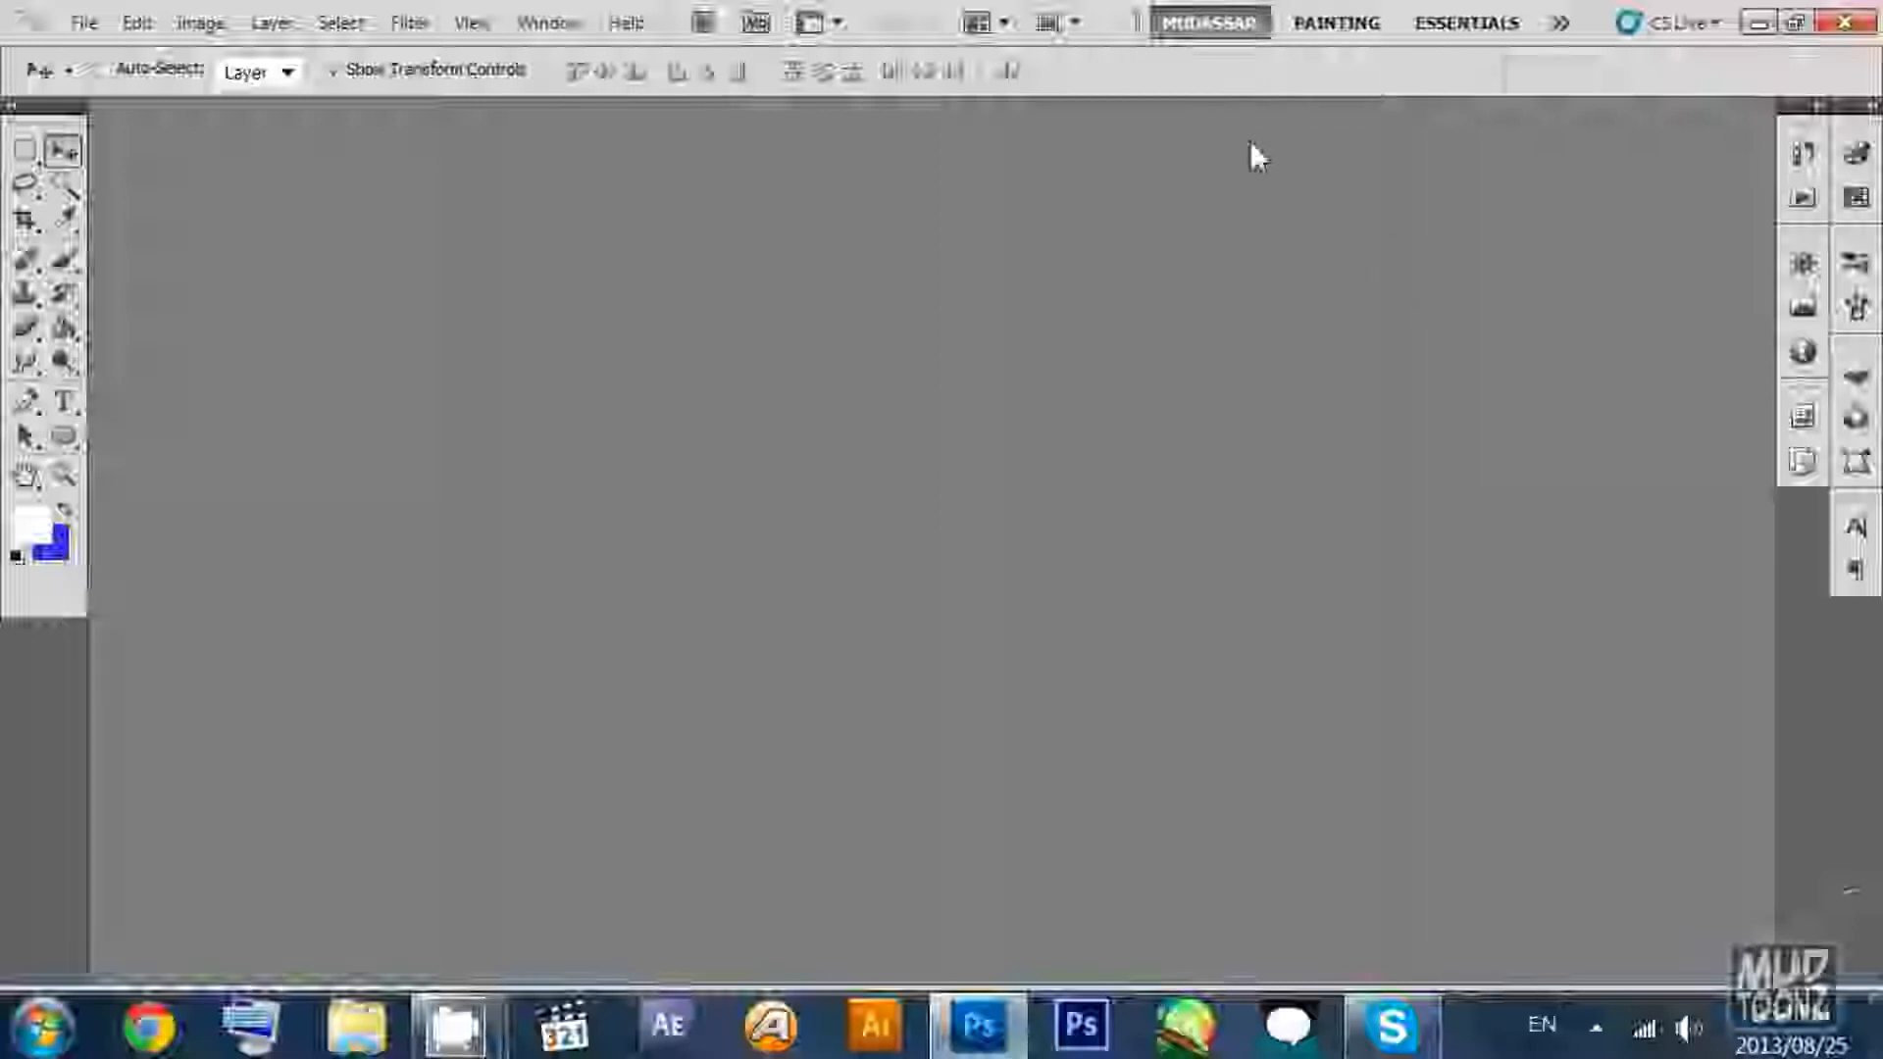
Switch among the personal custom, Painting and Essentials workspaces to compare their panel layouts, ending on the personal one.
left_click(1236, 39)
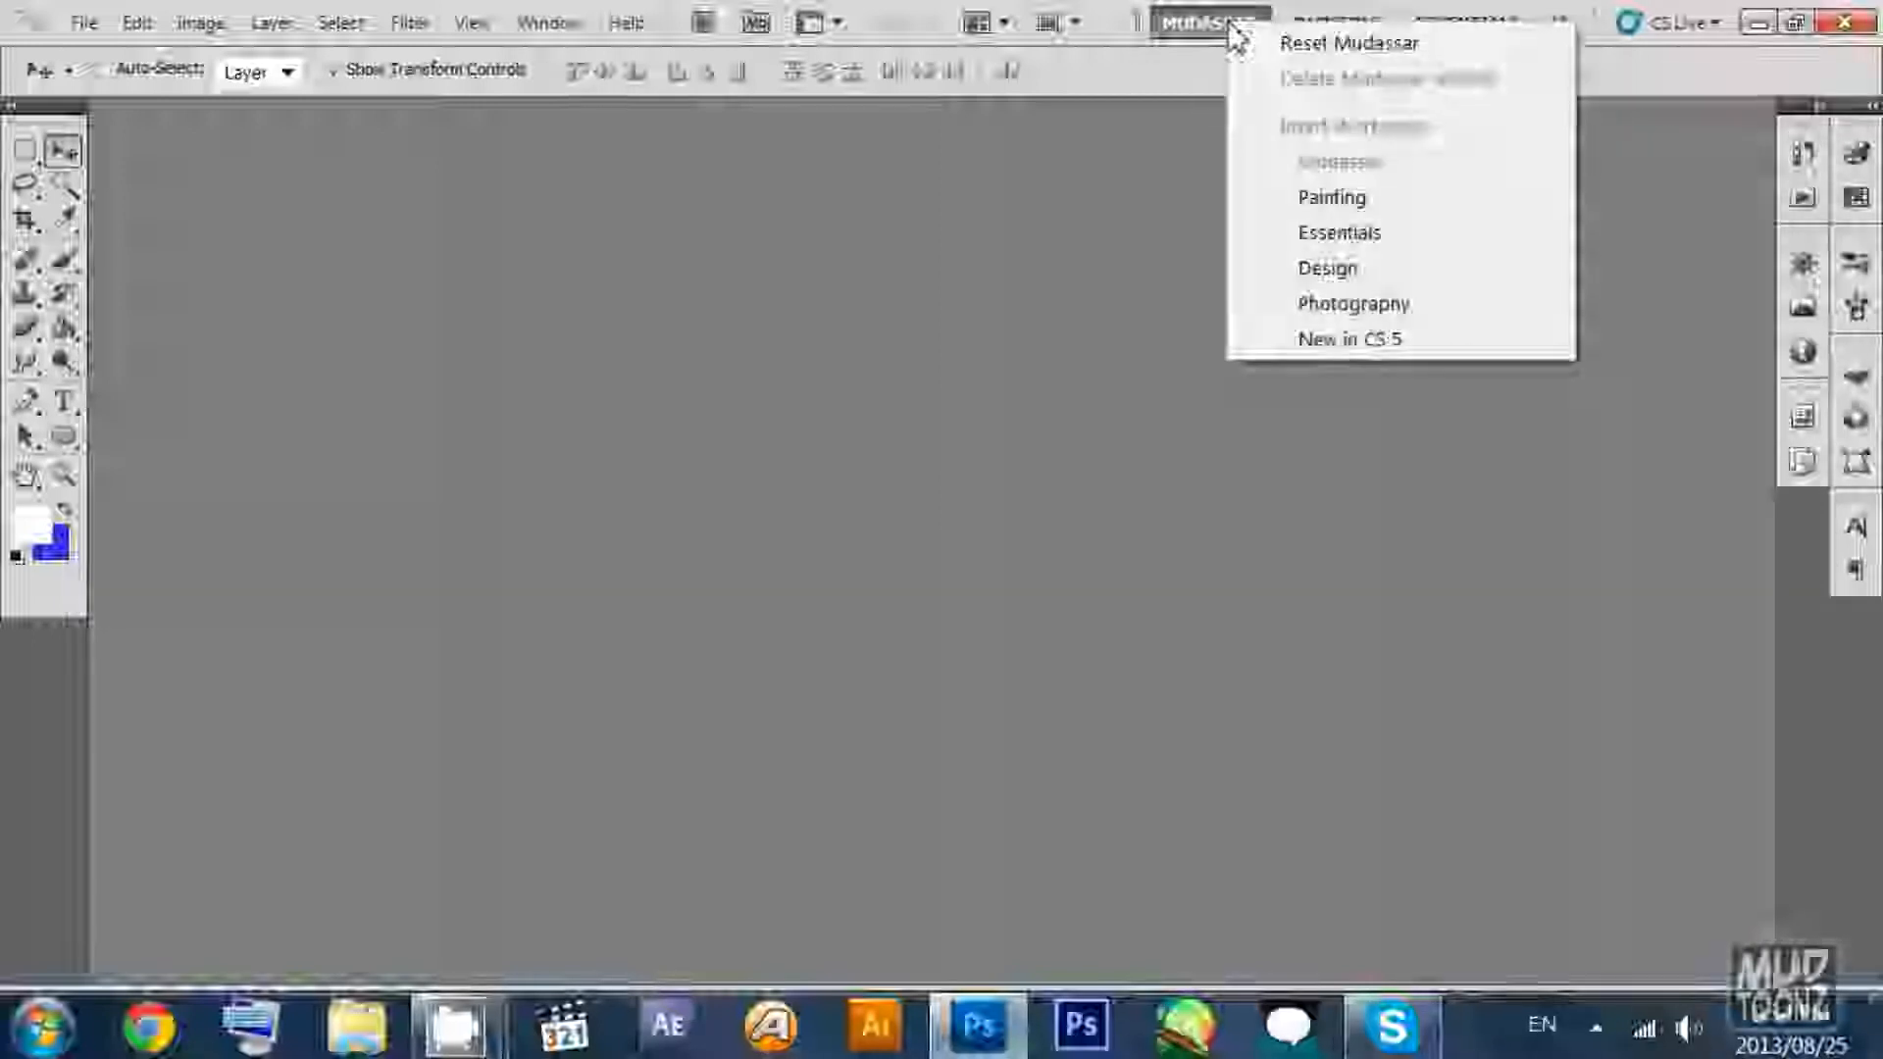
left_click(1224, 22)
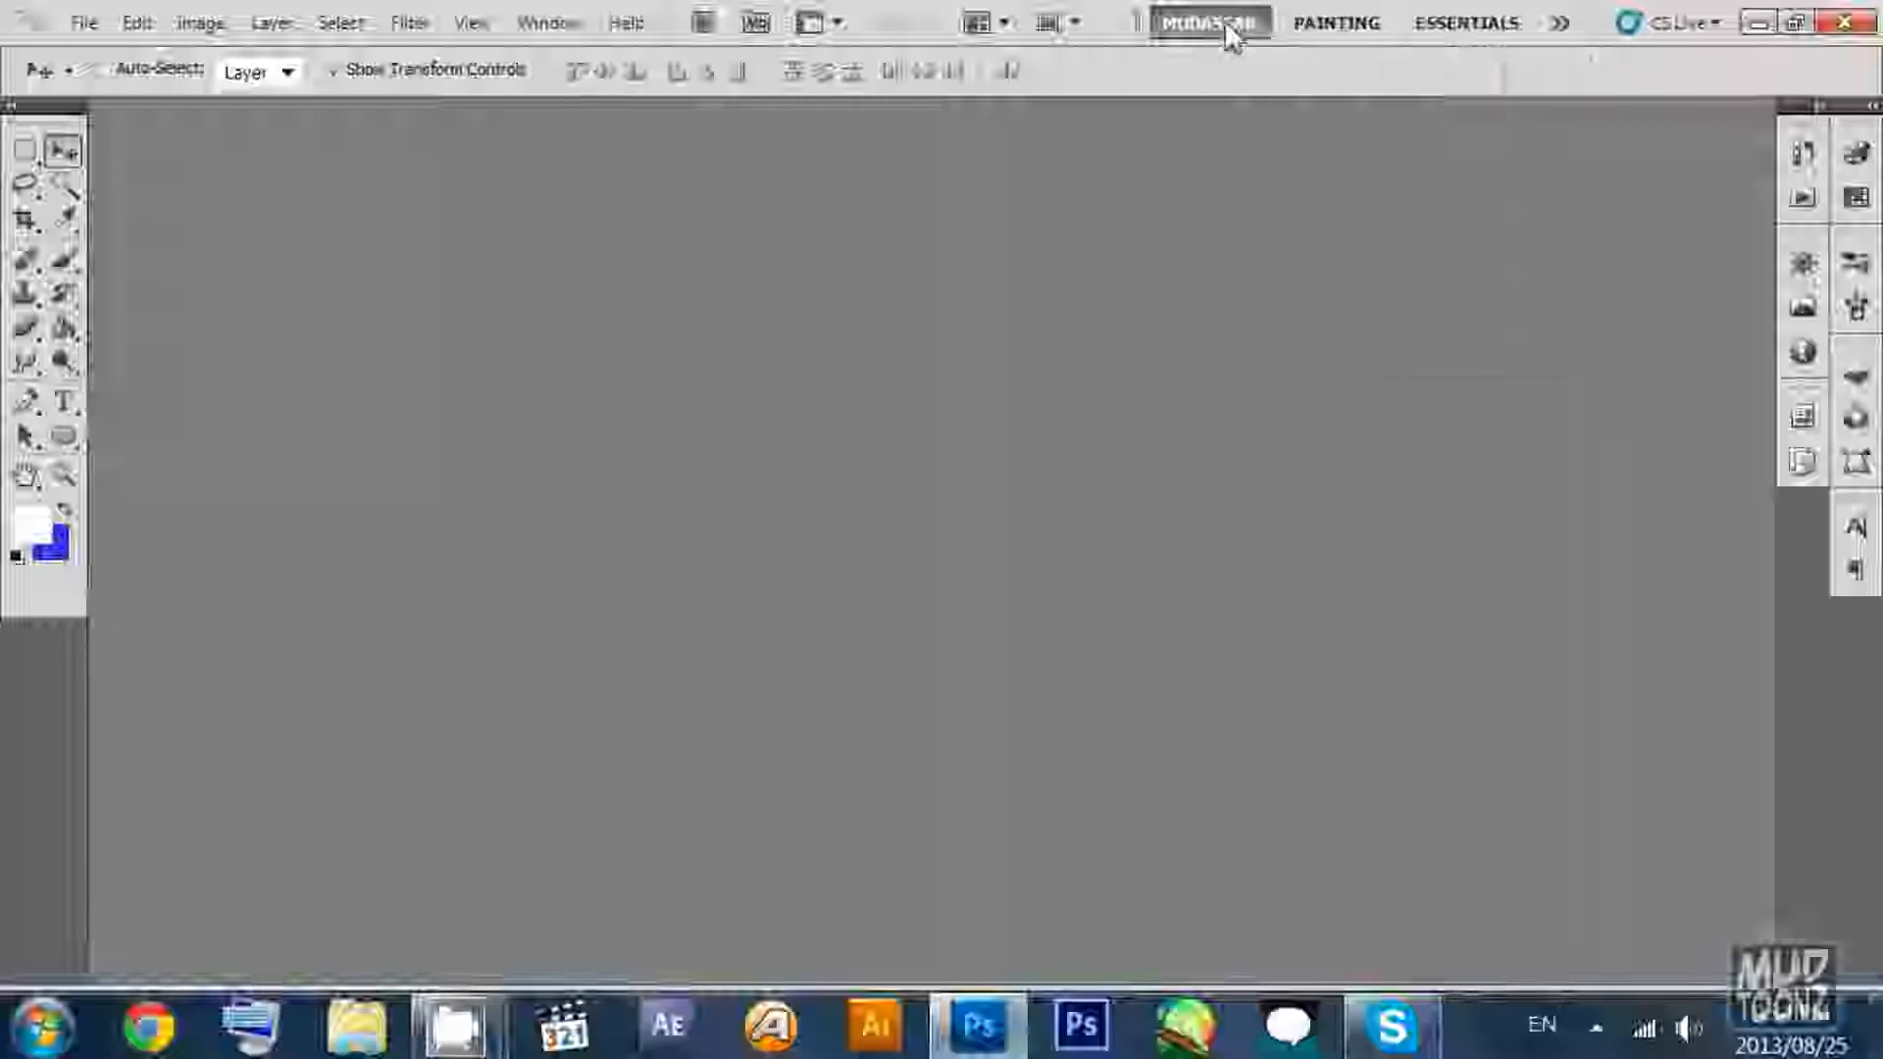
left_click(1355, 21)
left_click(1203, 24)
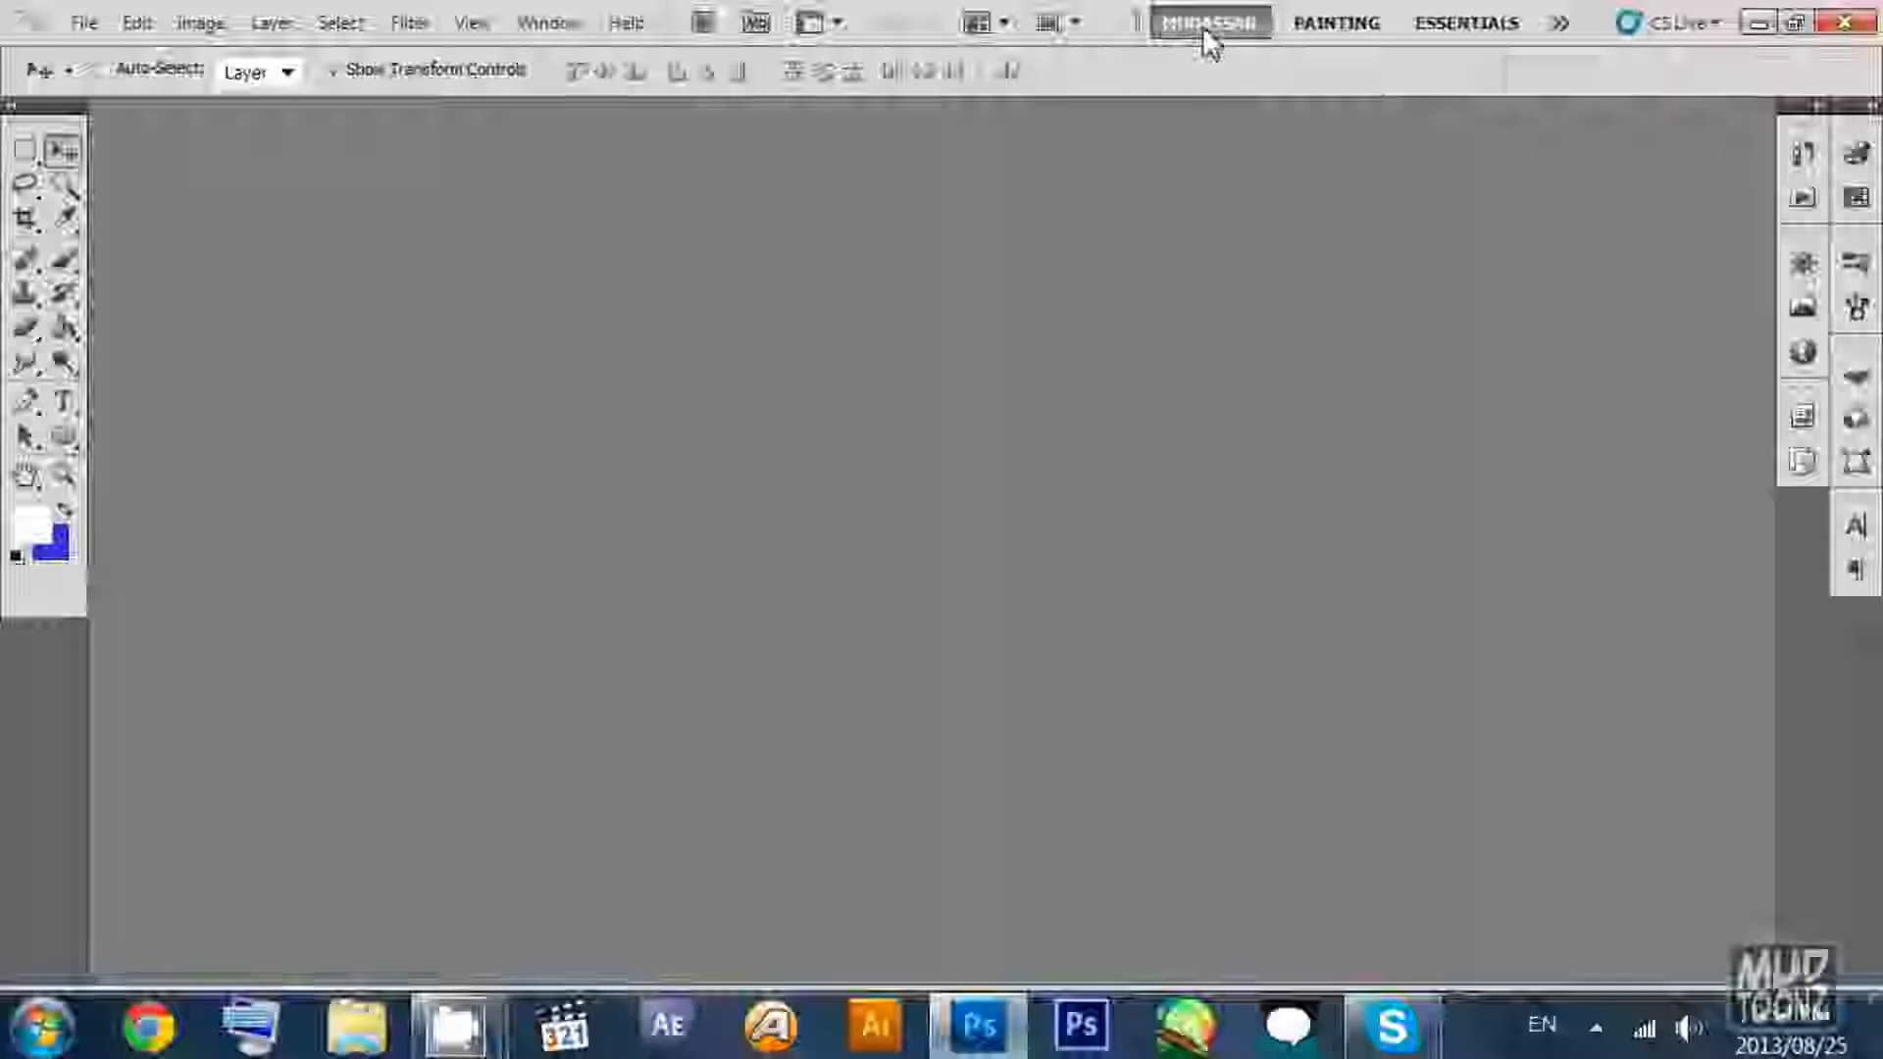
left_click(1324, 34)
left_click(1231, 33)
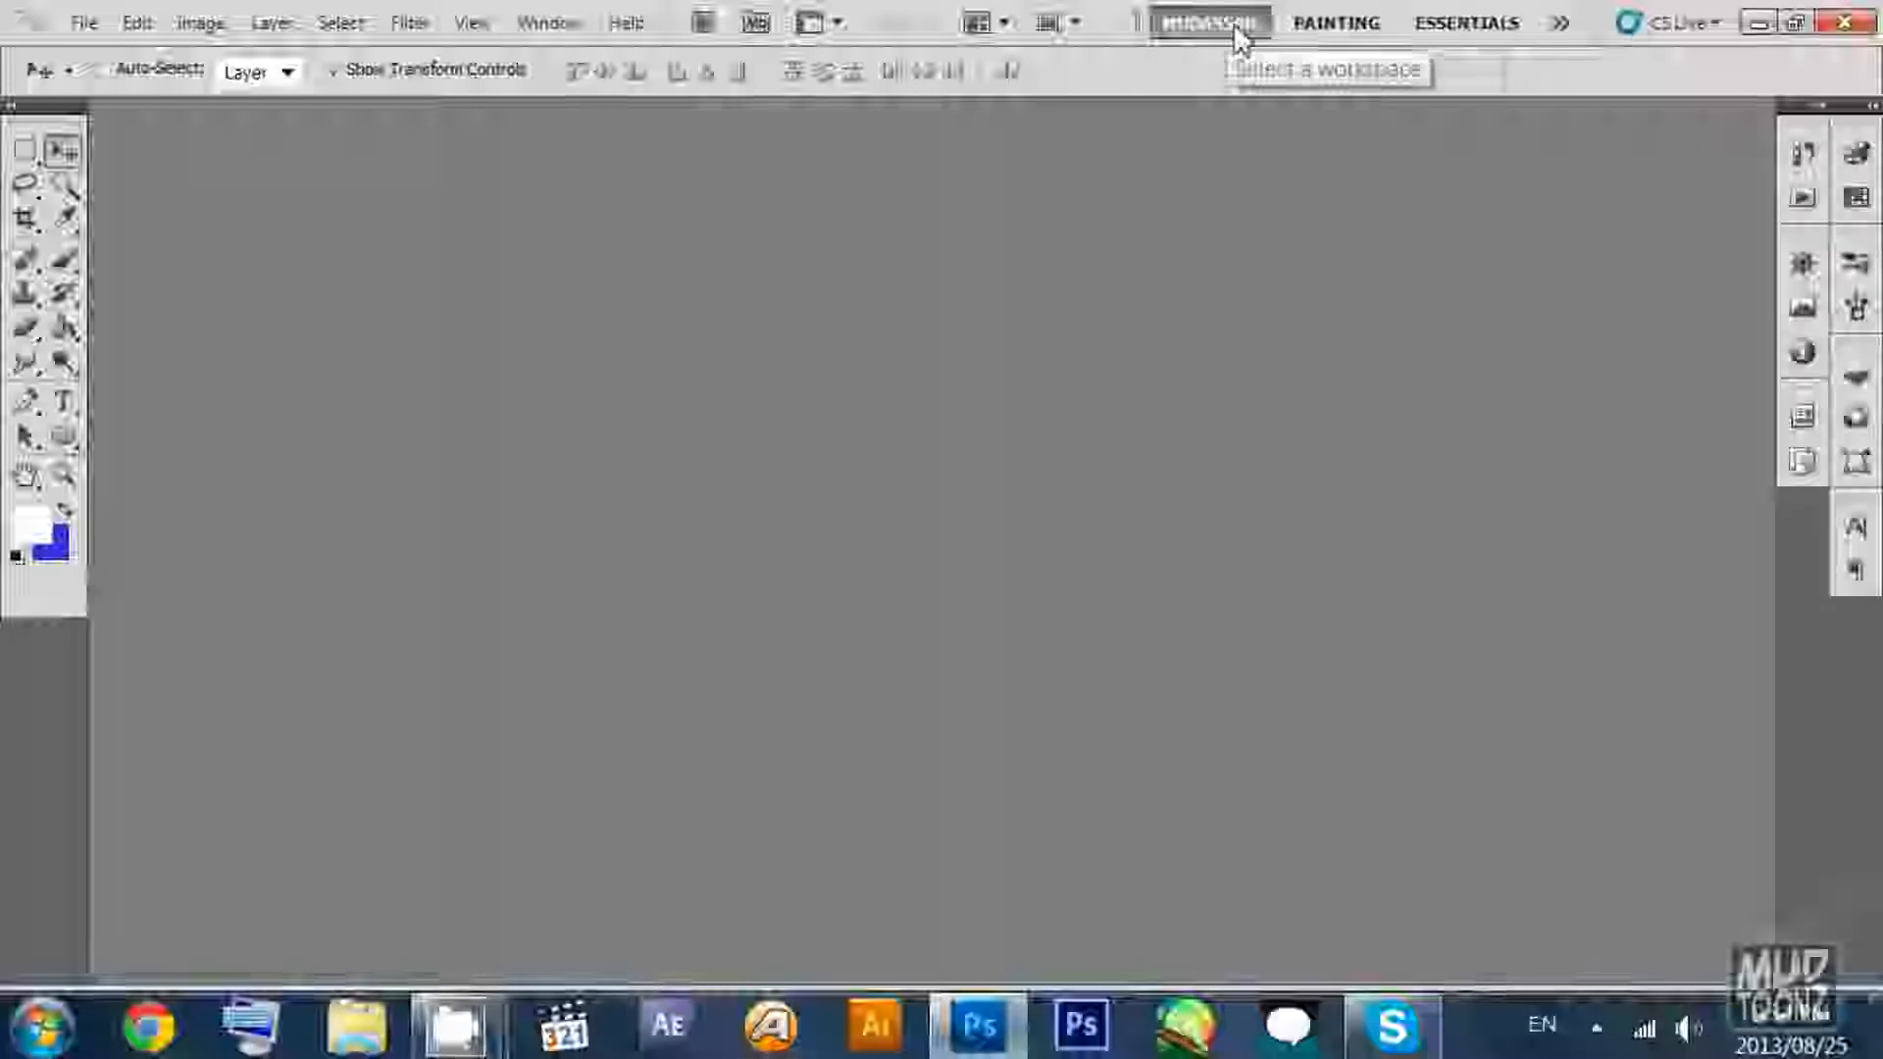
left_click(1324, 29)
left_click(1478, 34)
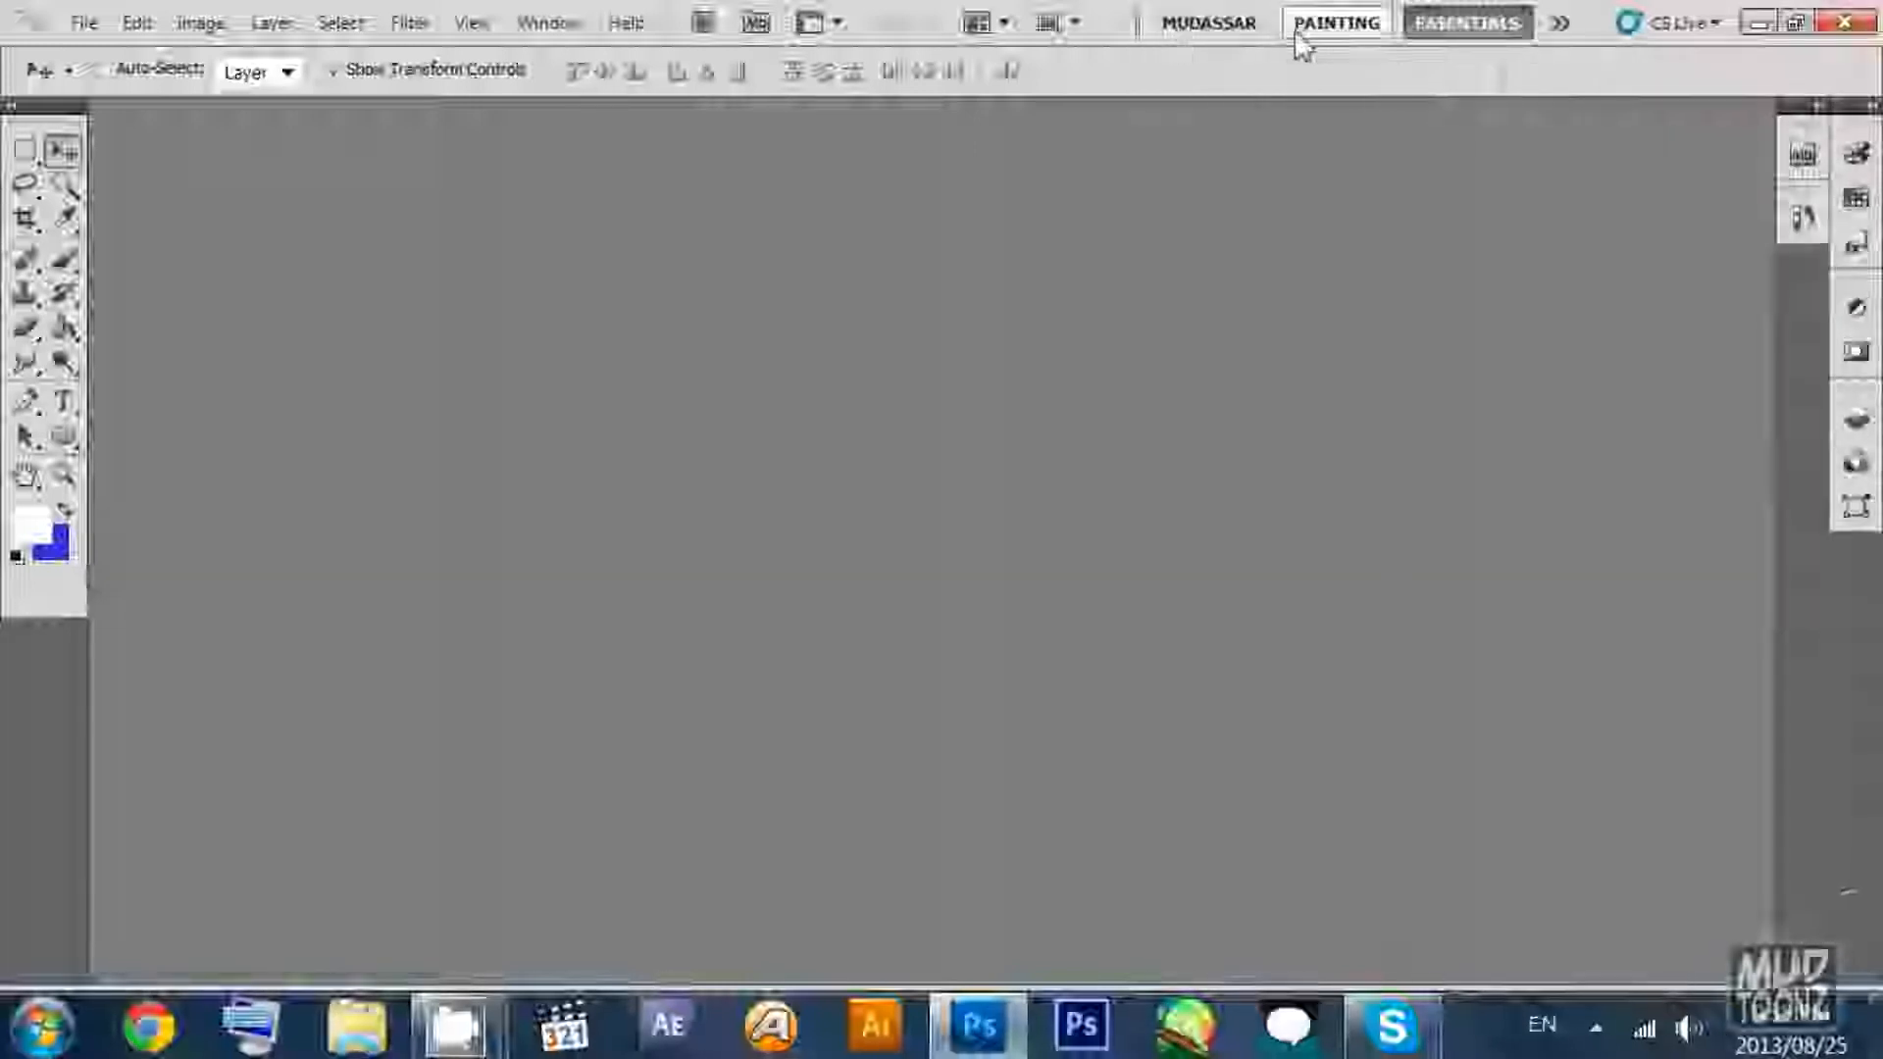
left_click(1304, 34)
left_click(1226, 32)
left_click(1331, 33)
left_click(1471, 32)
left_click(1311, 29)
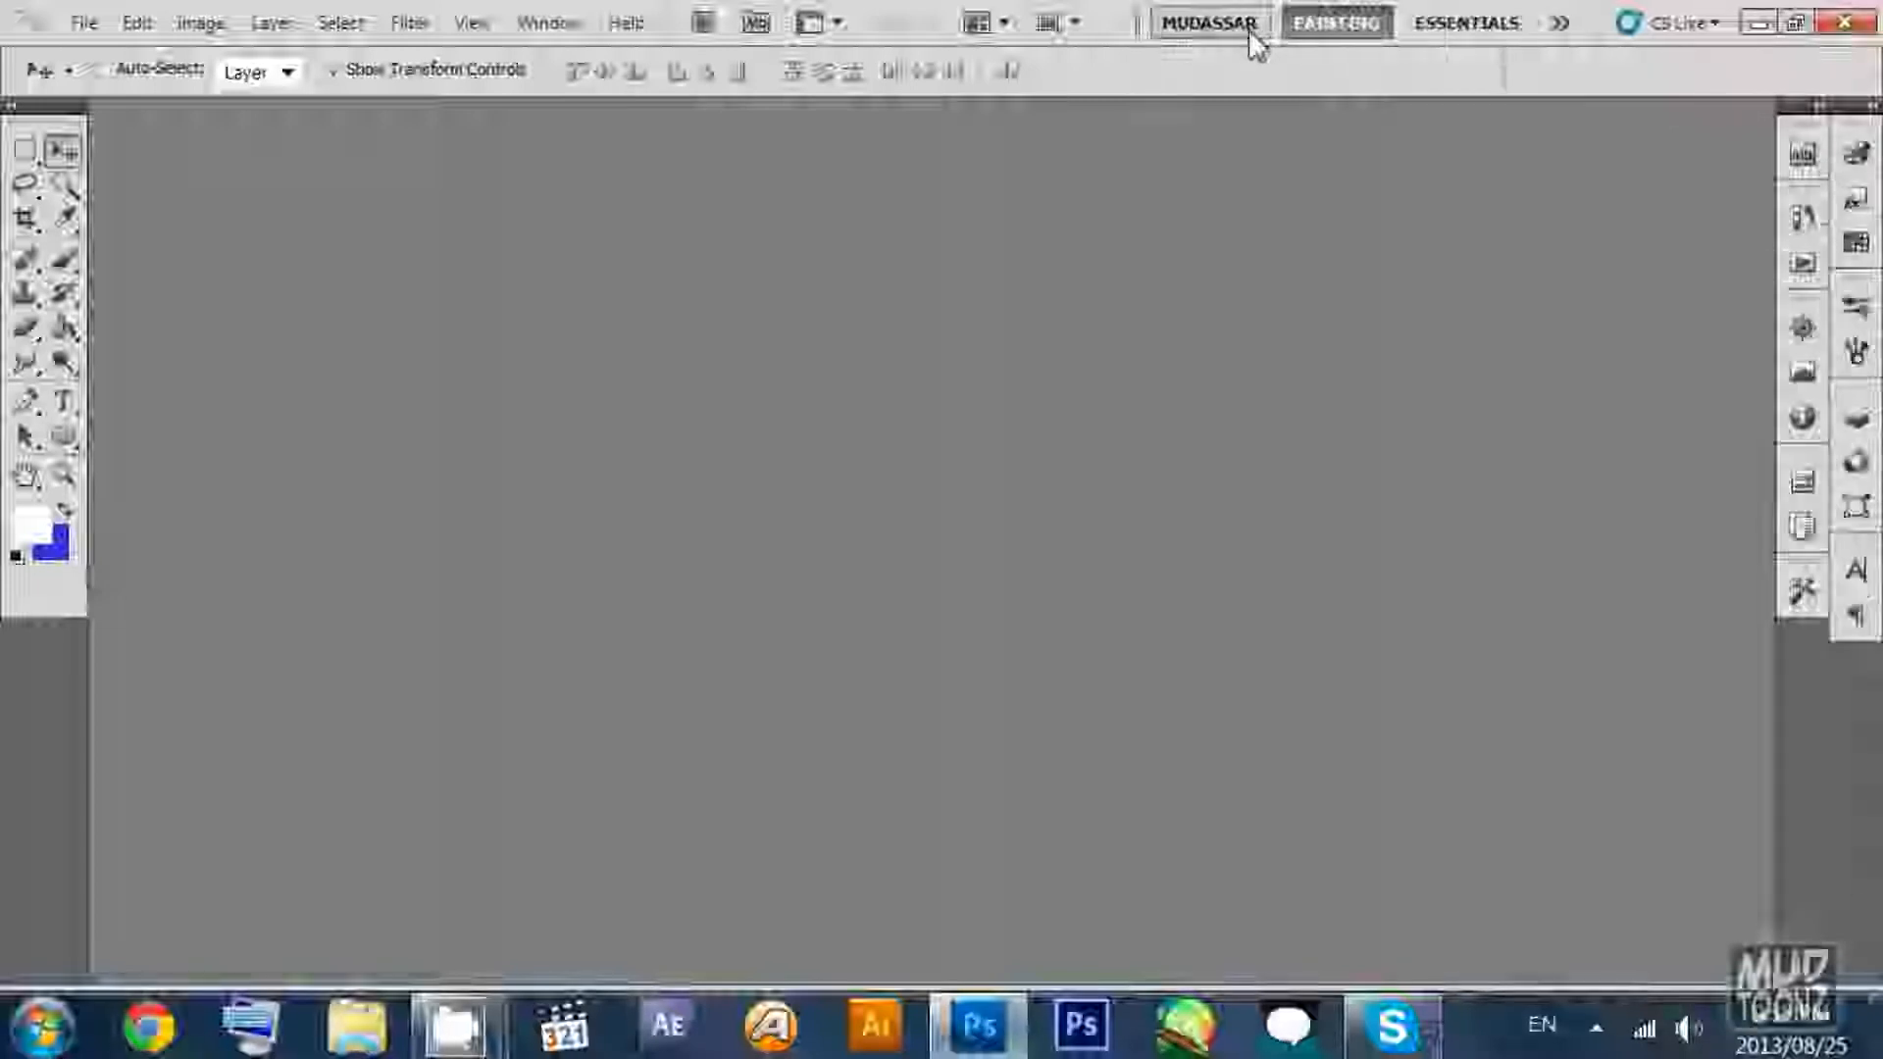
left_click(1246, 30)
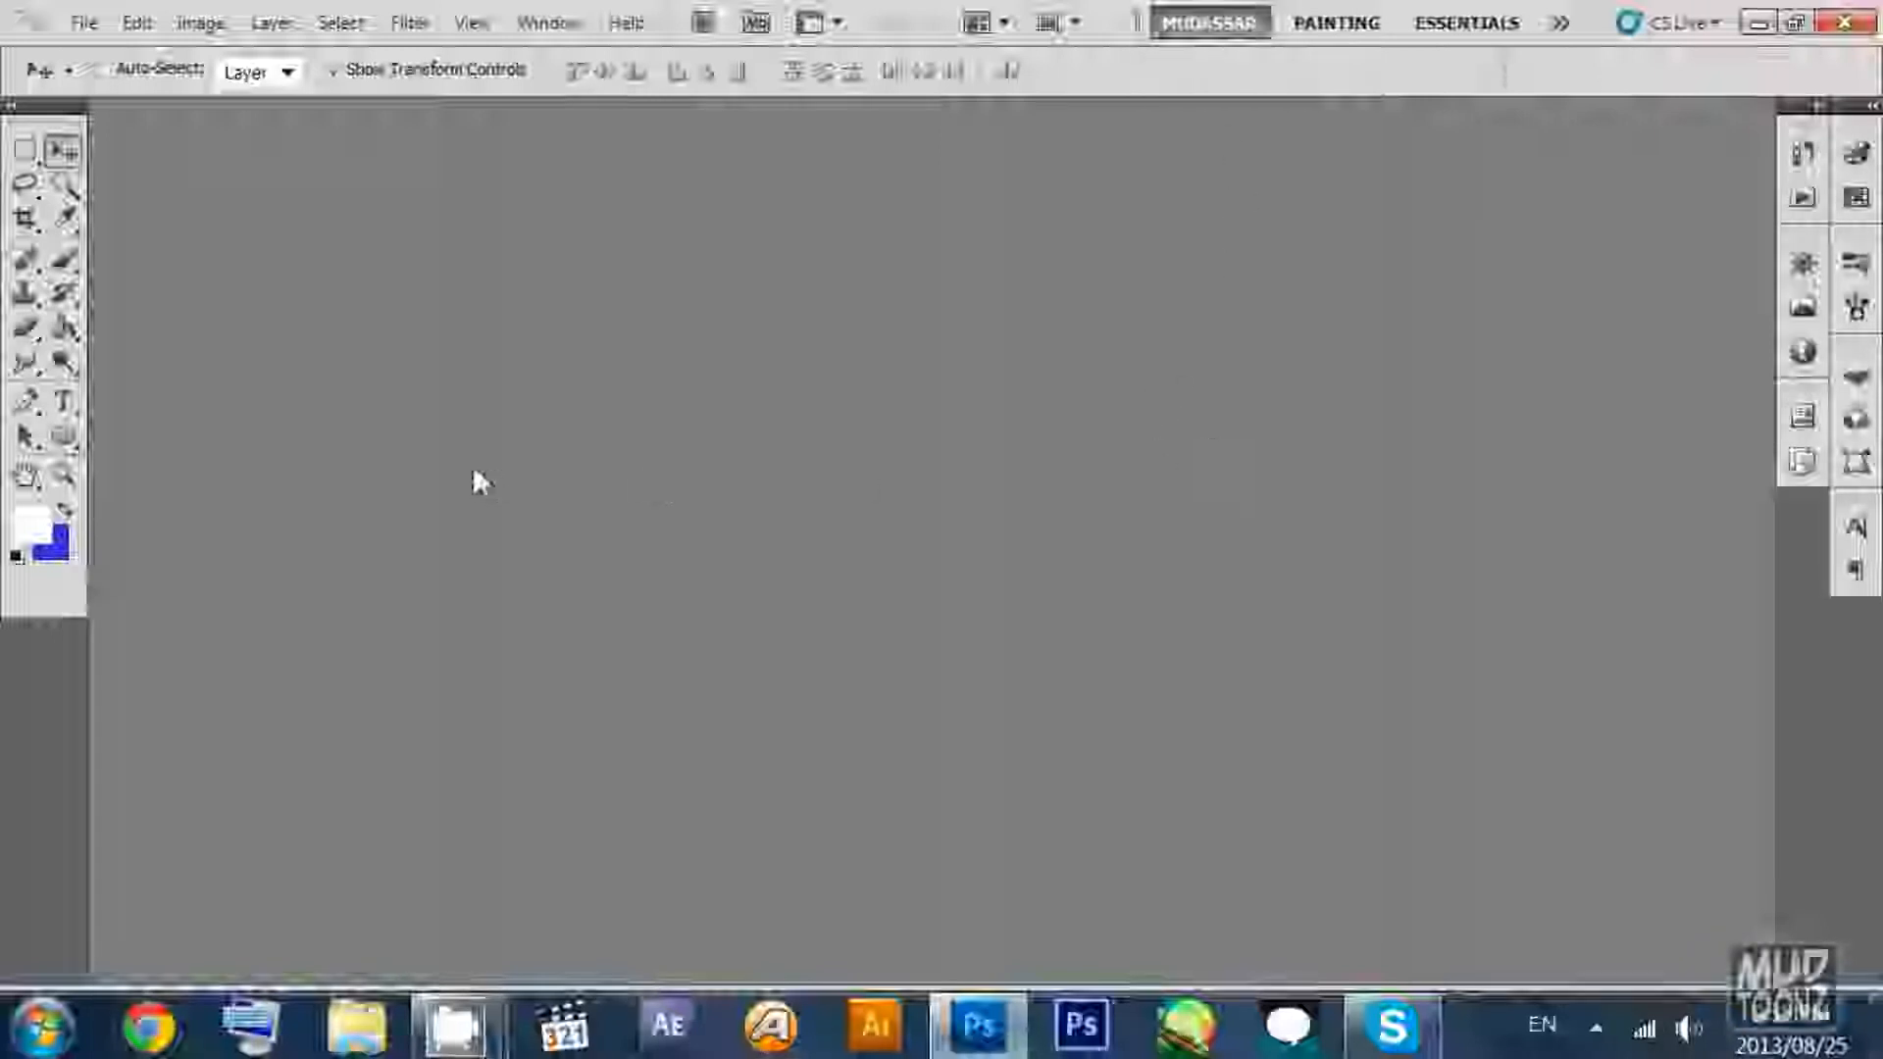
left_click(85, 22)
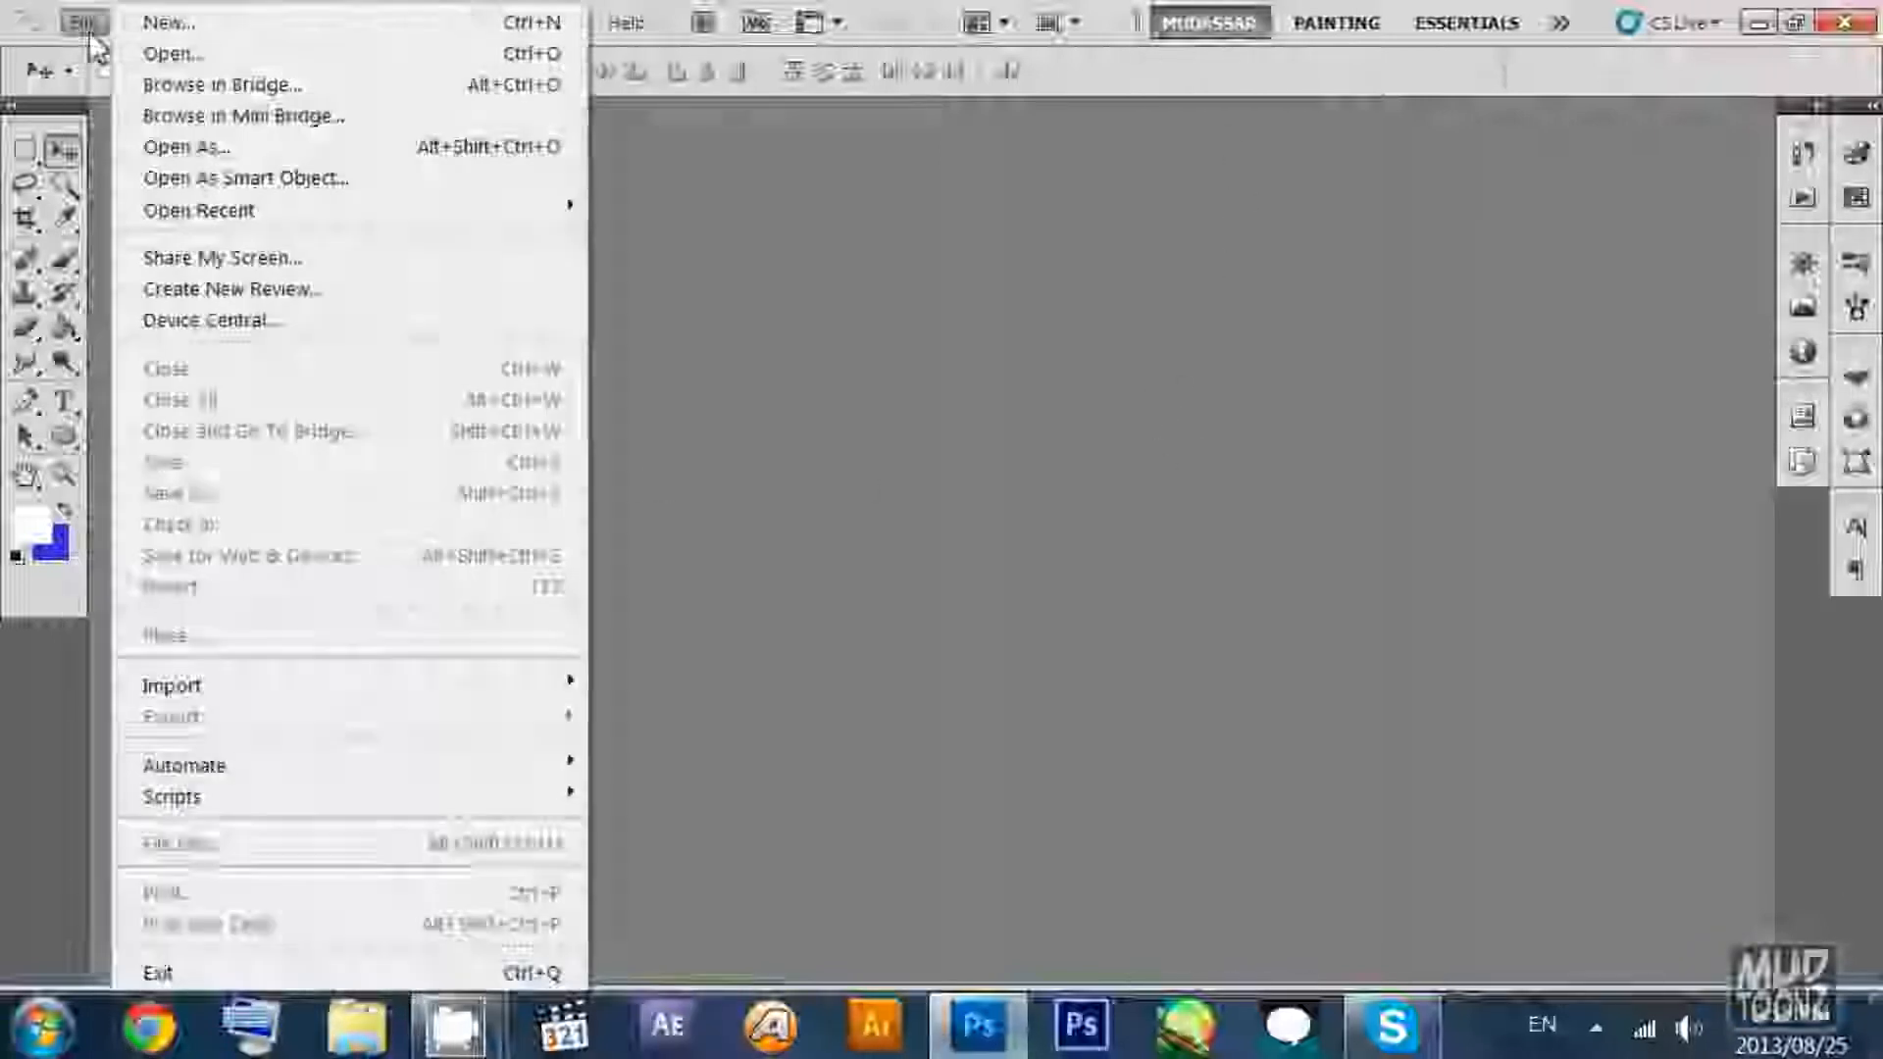
left_click(106, 32)
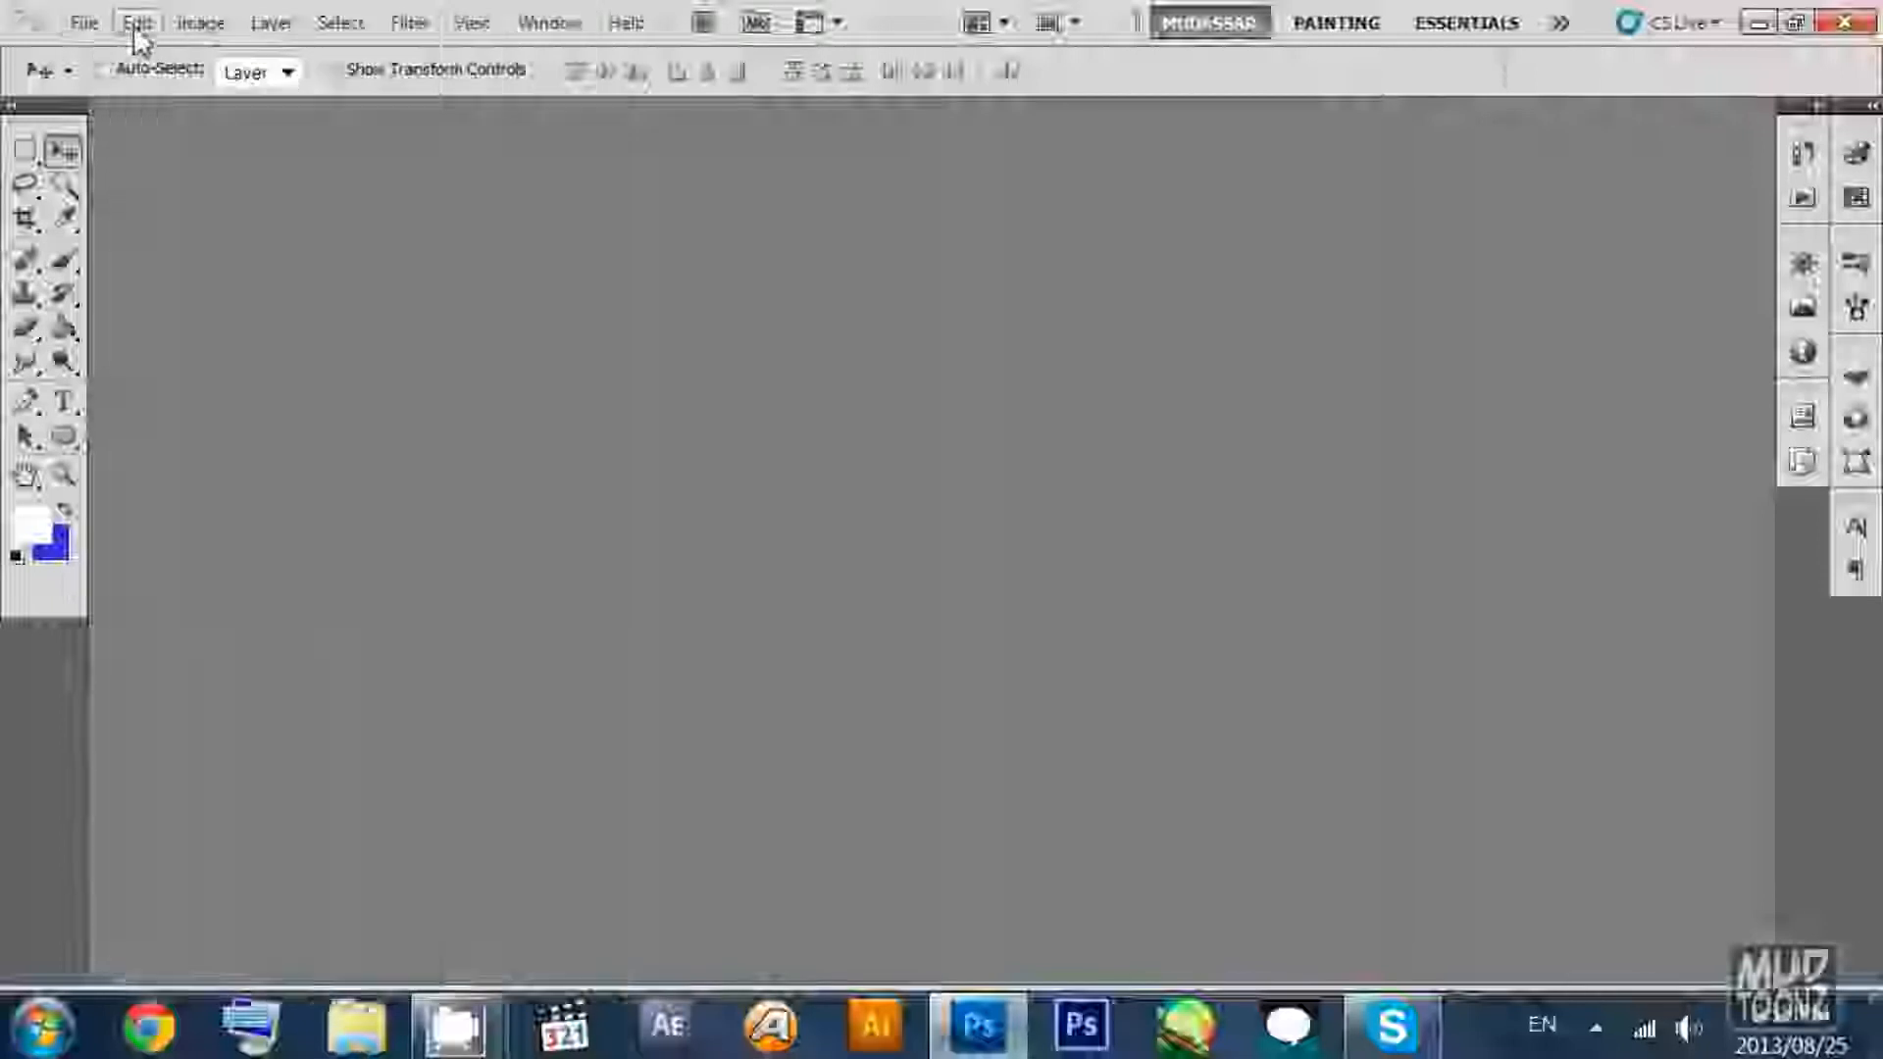
left_click(136, 30)
left_click(136, 29)
left_click(204, 23)
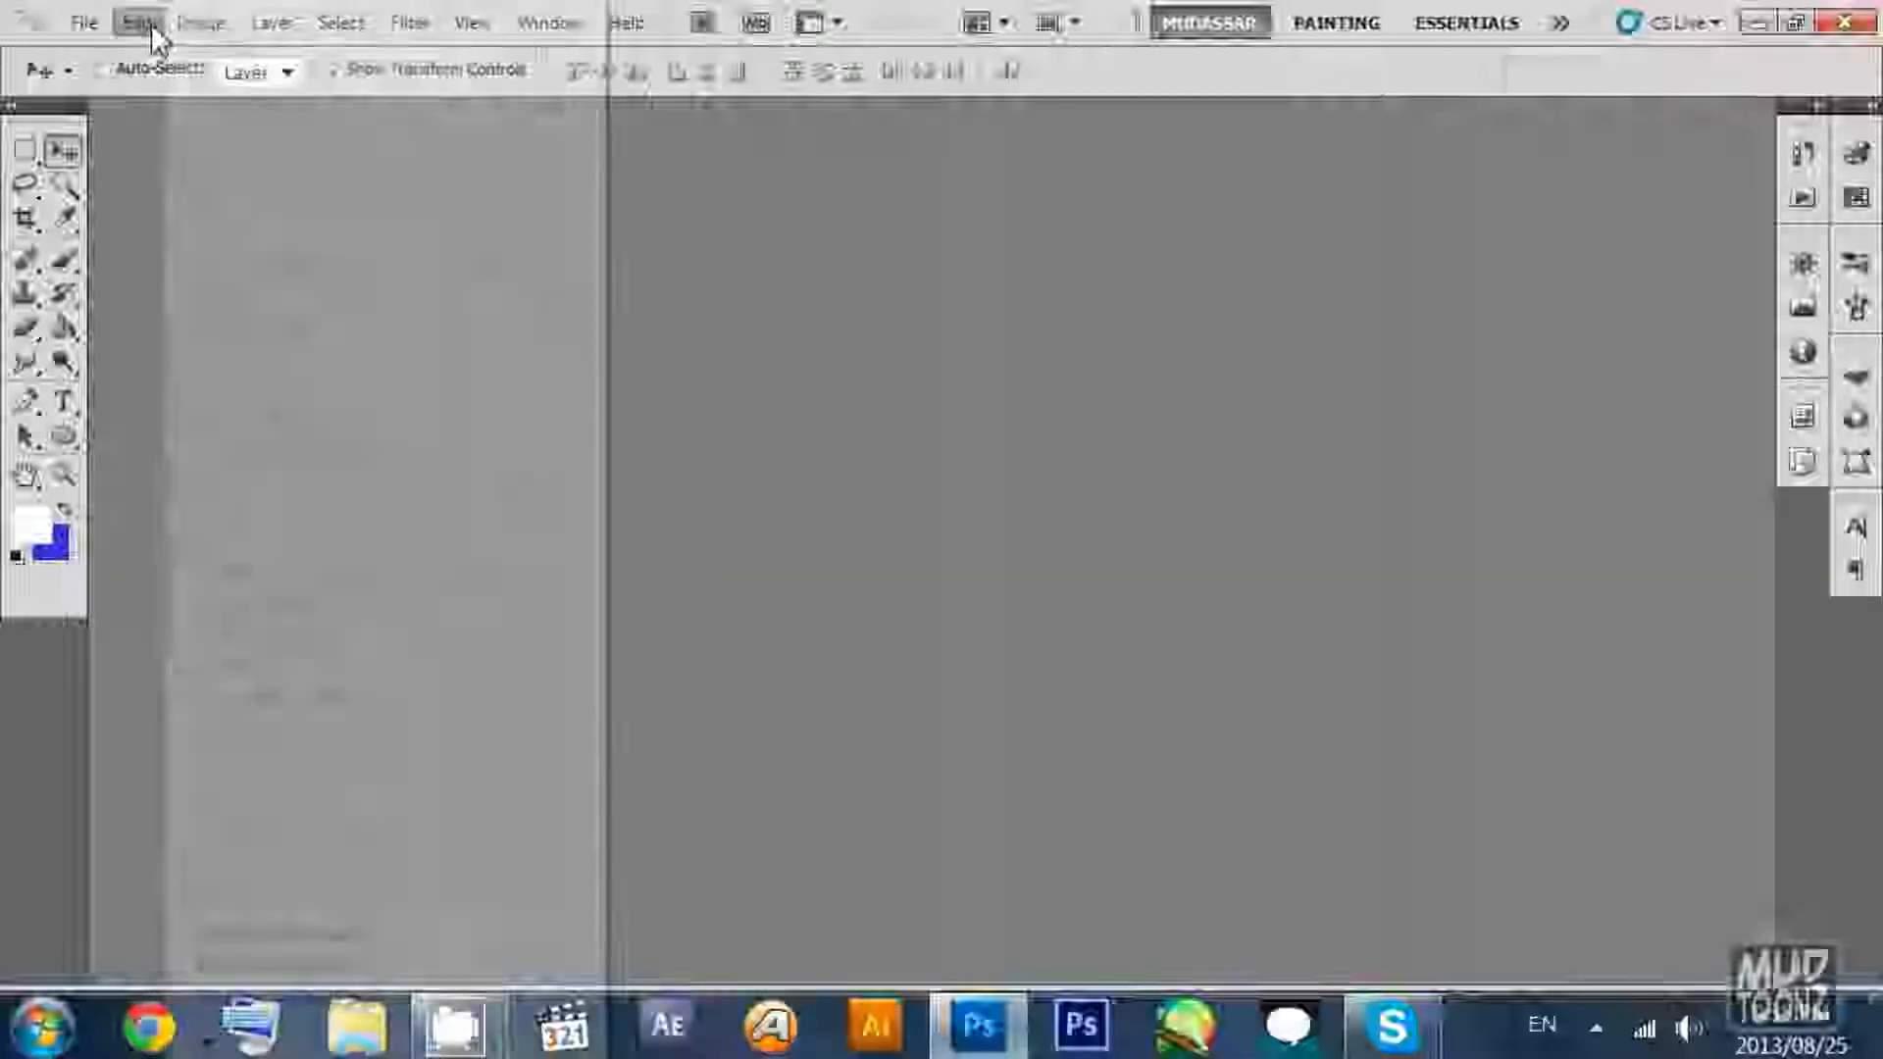
Start a new document, trying the Default Photoshop Size preset and then choosing My Comic Page A3 300 Dpi.
mouse_move(88, 22)
left_click(157, 27)
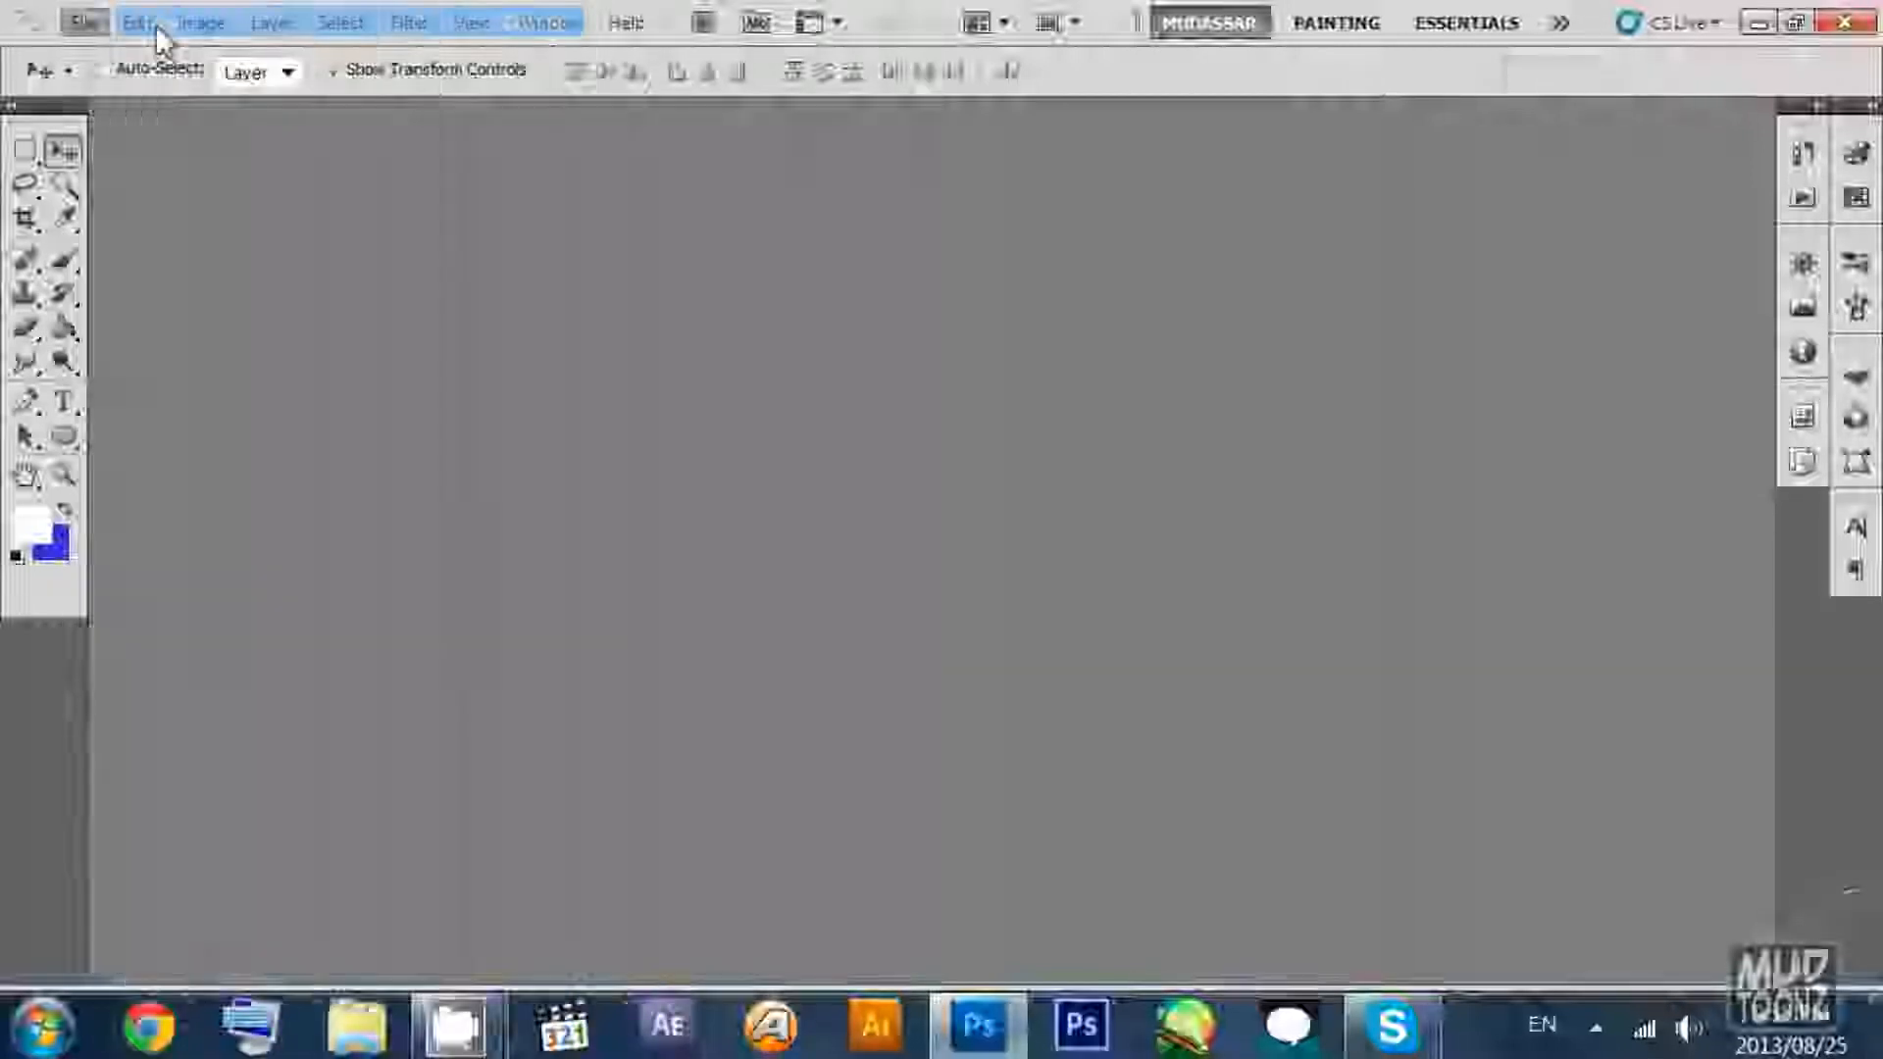
left_click(1051, 355)
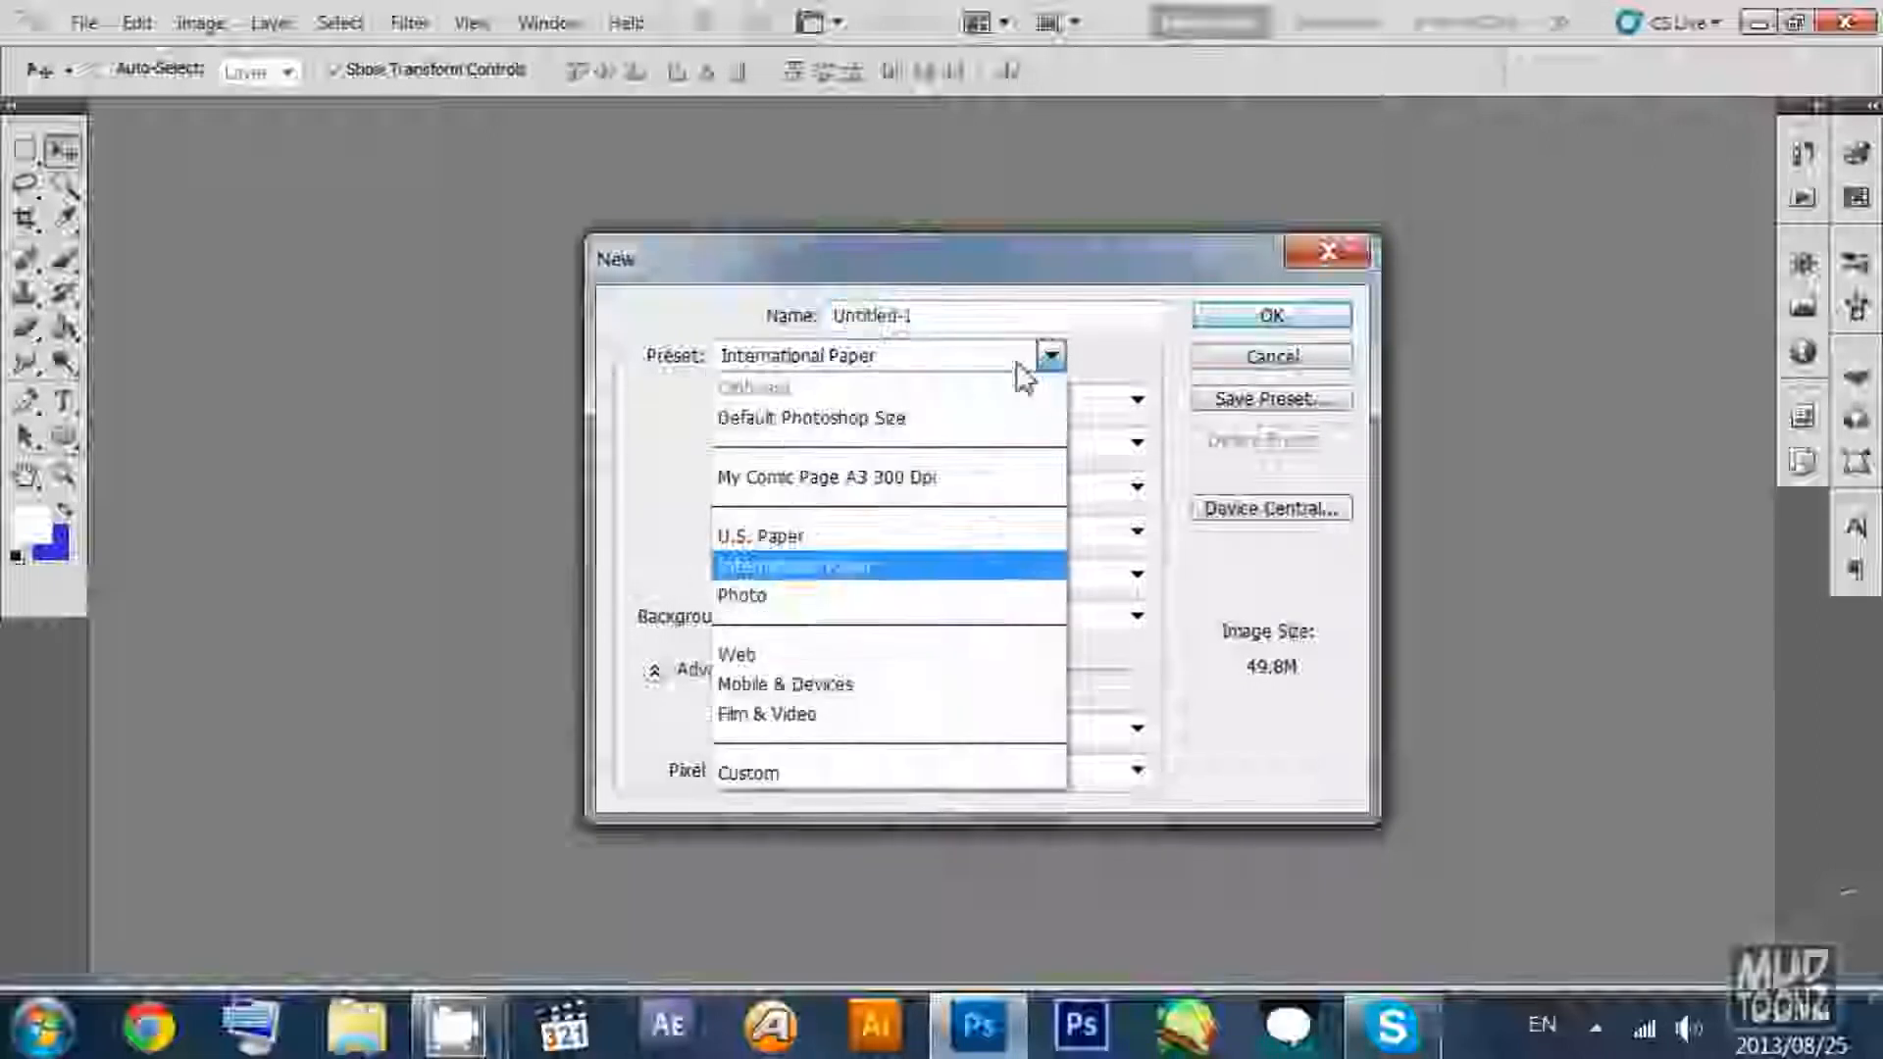
left_click(958, 417)
left_click(945, 361)
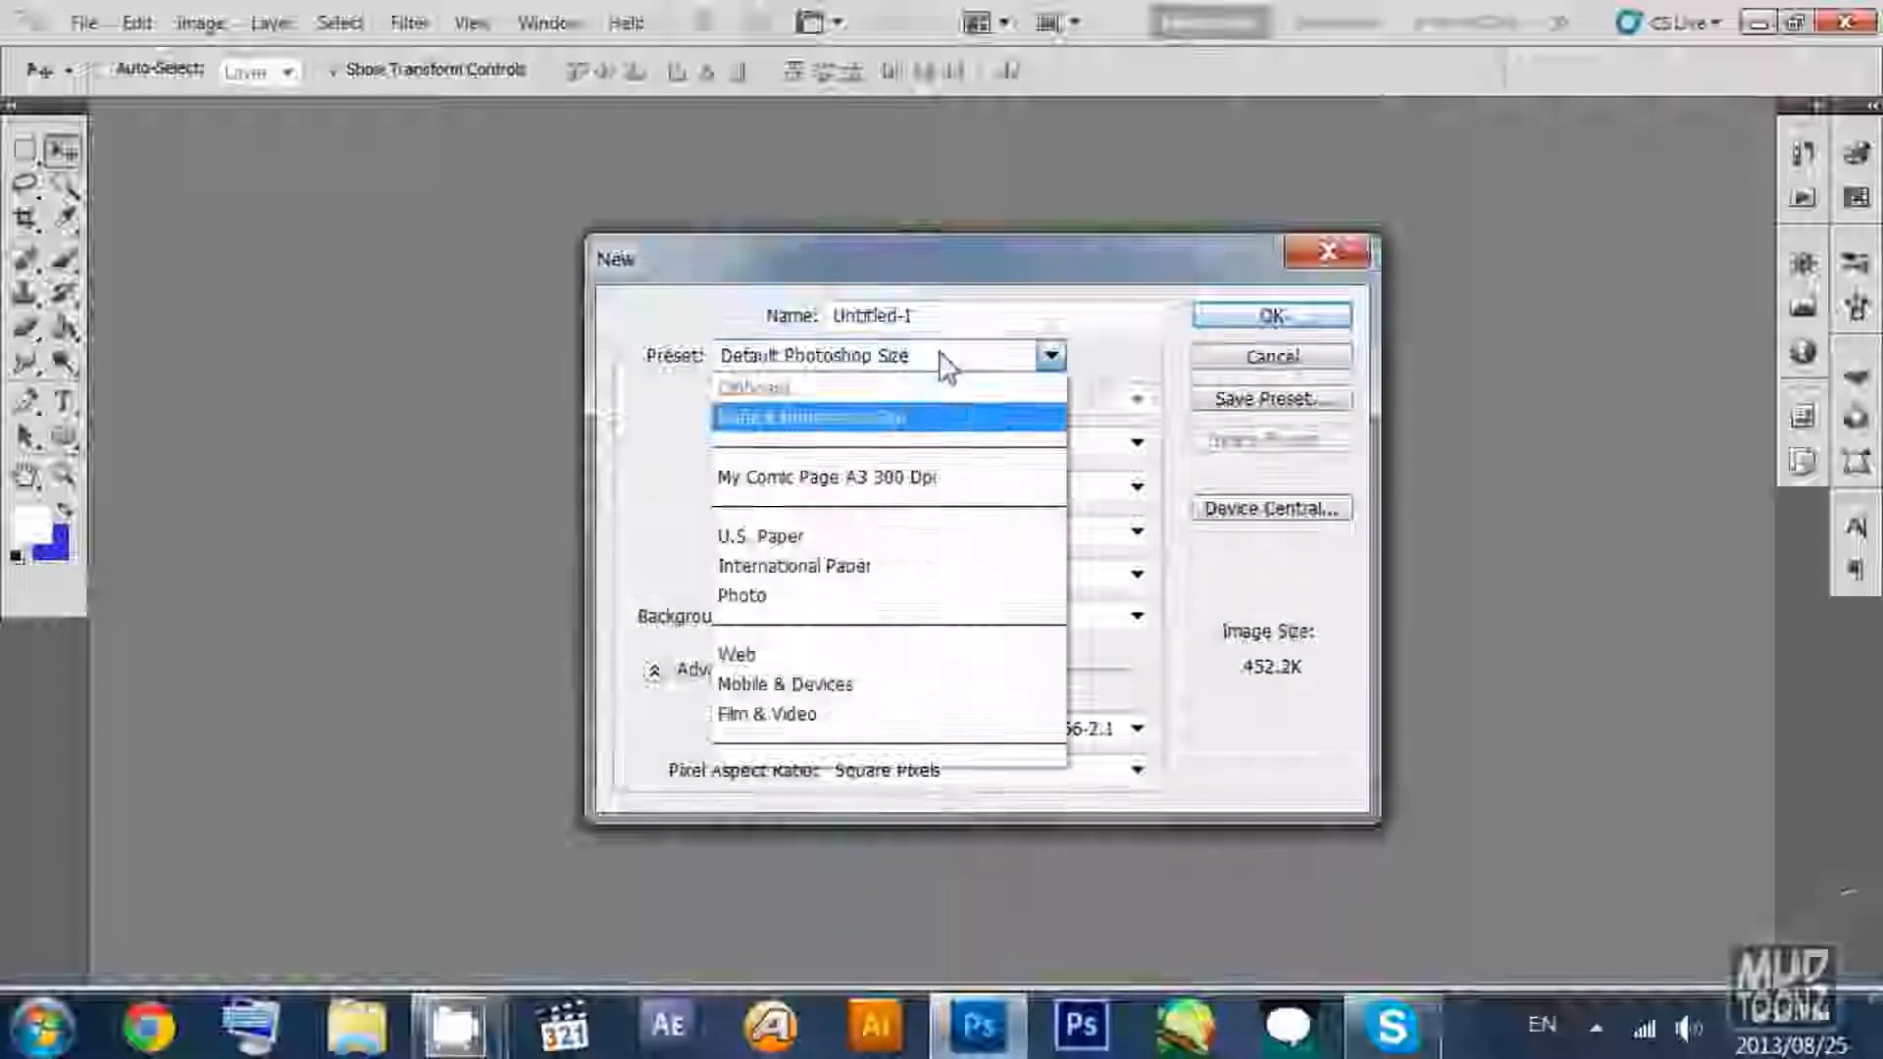
left_click(907, 477)
left_click(1034, 363)
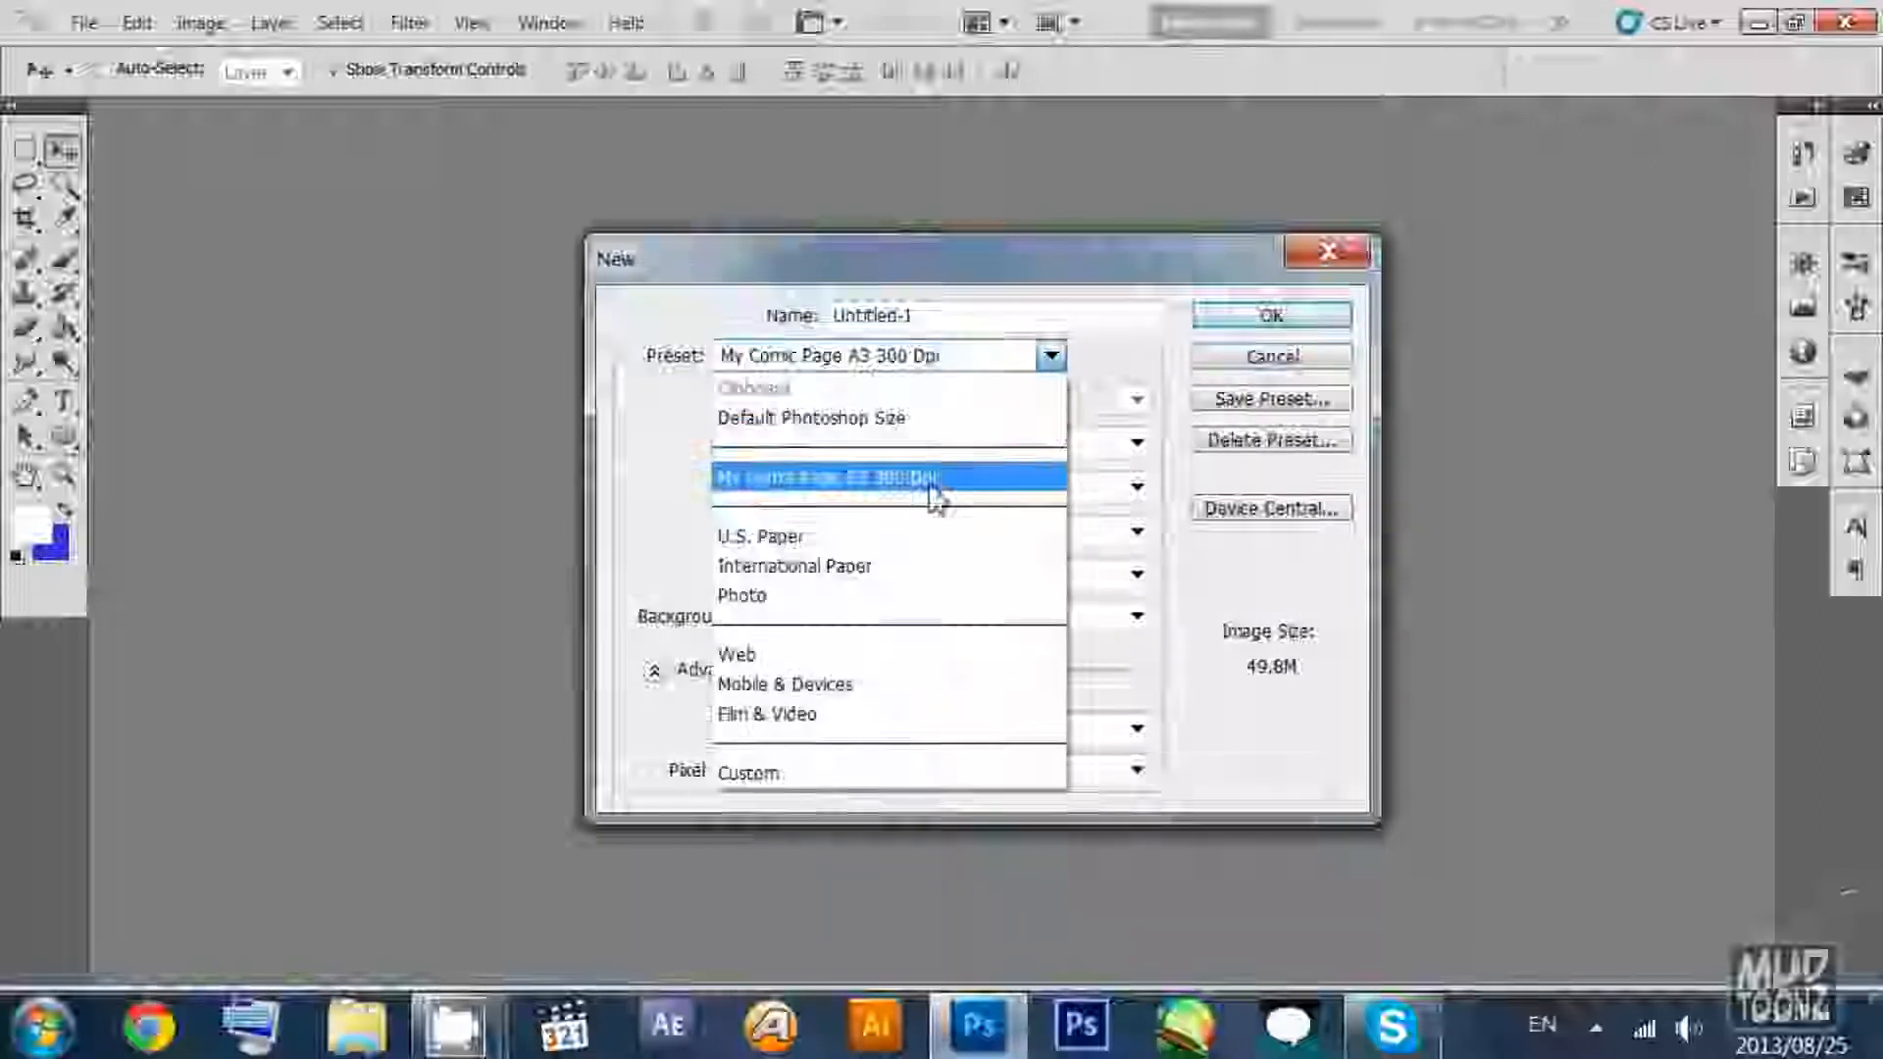
left_click(1000, 480)
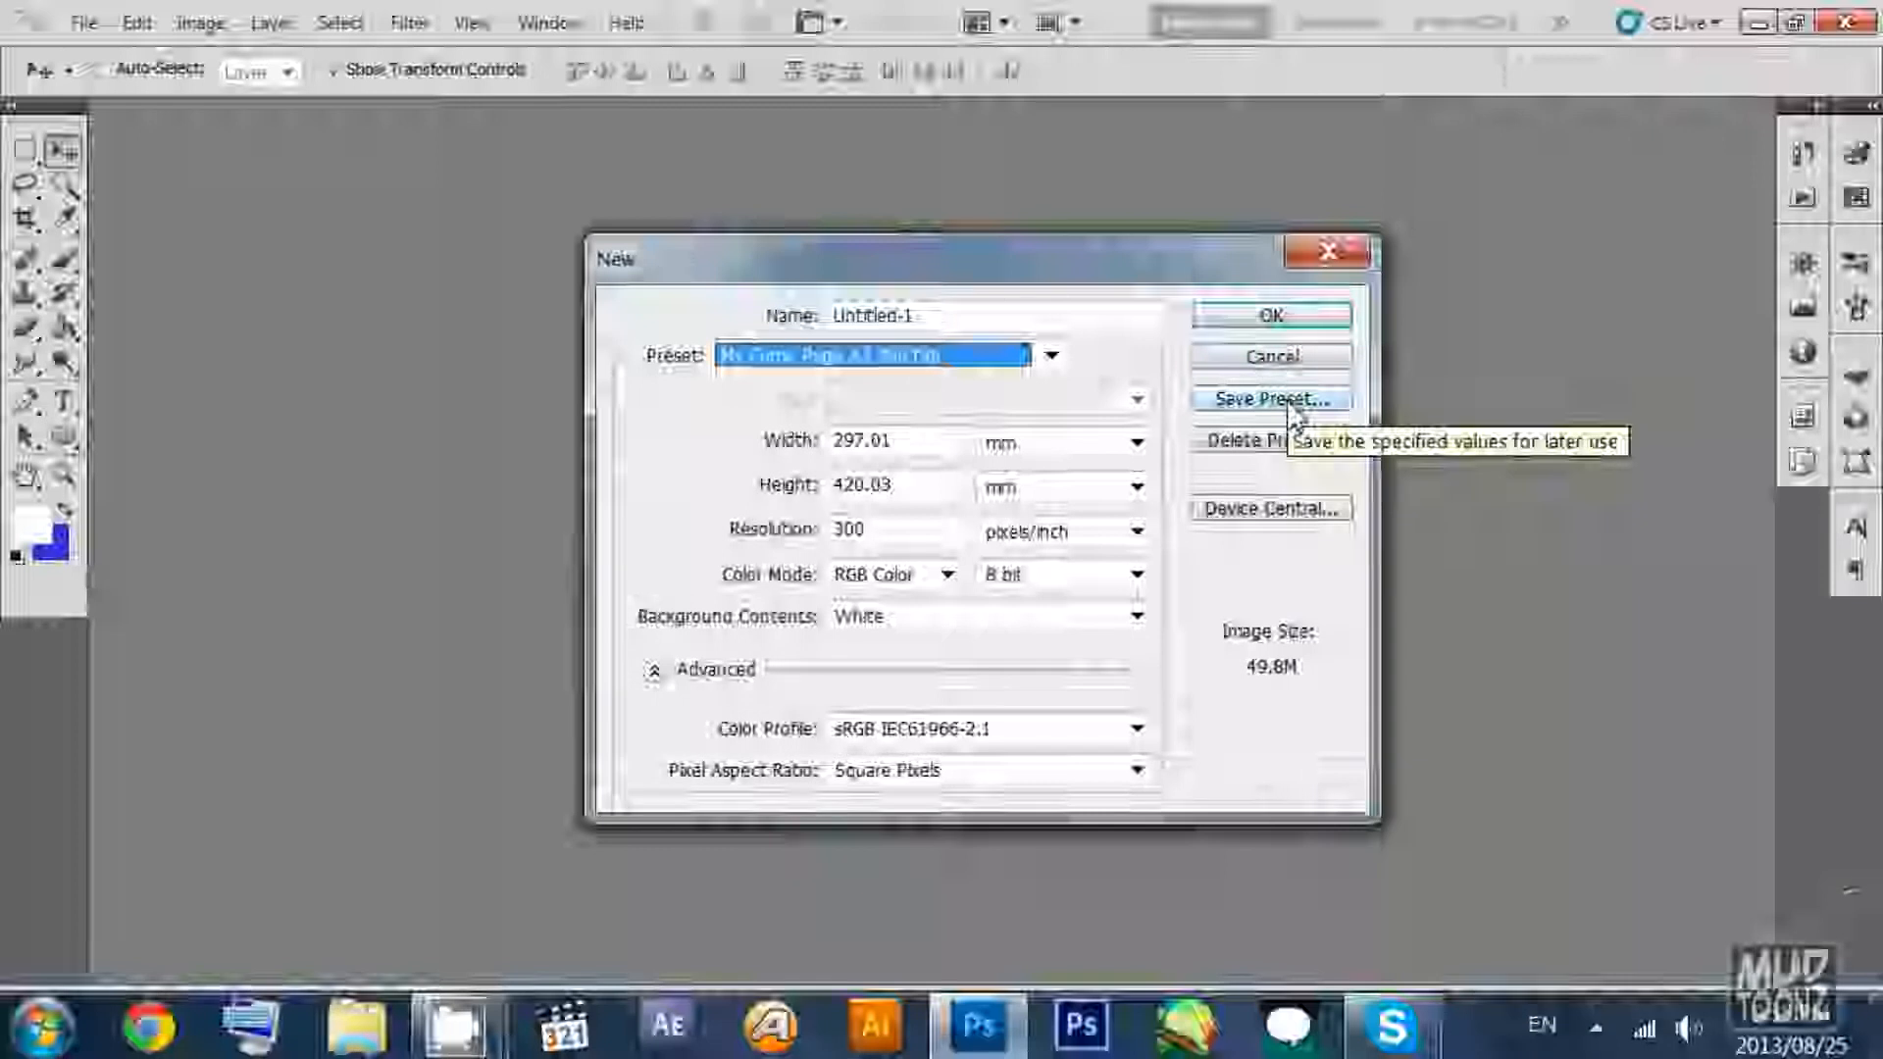
Set both the width and the height of the new document to 15 mm.
left_click(893, 441)
double_click(892, 442)
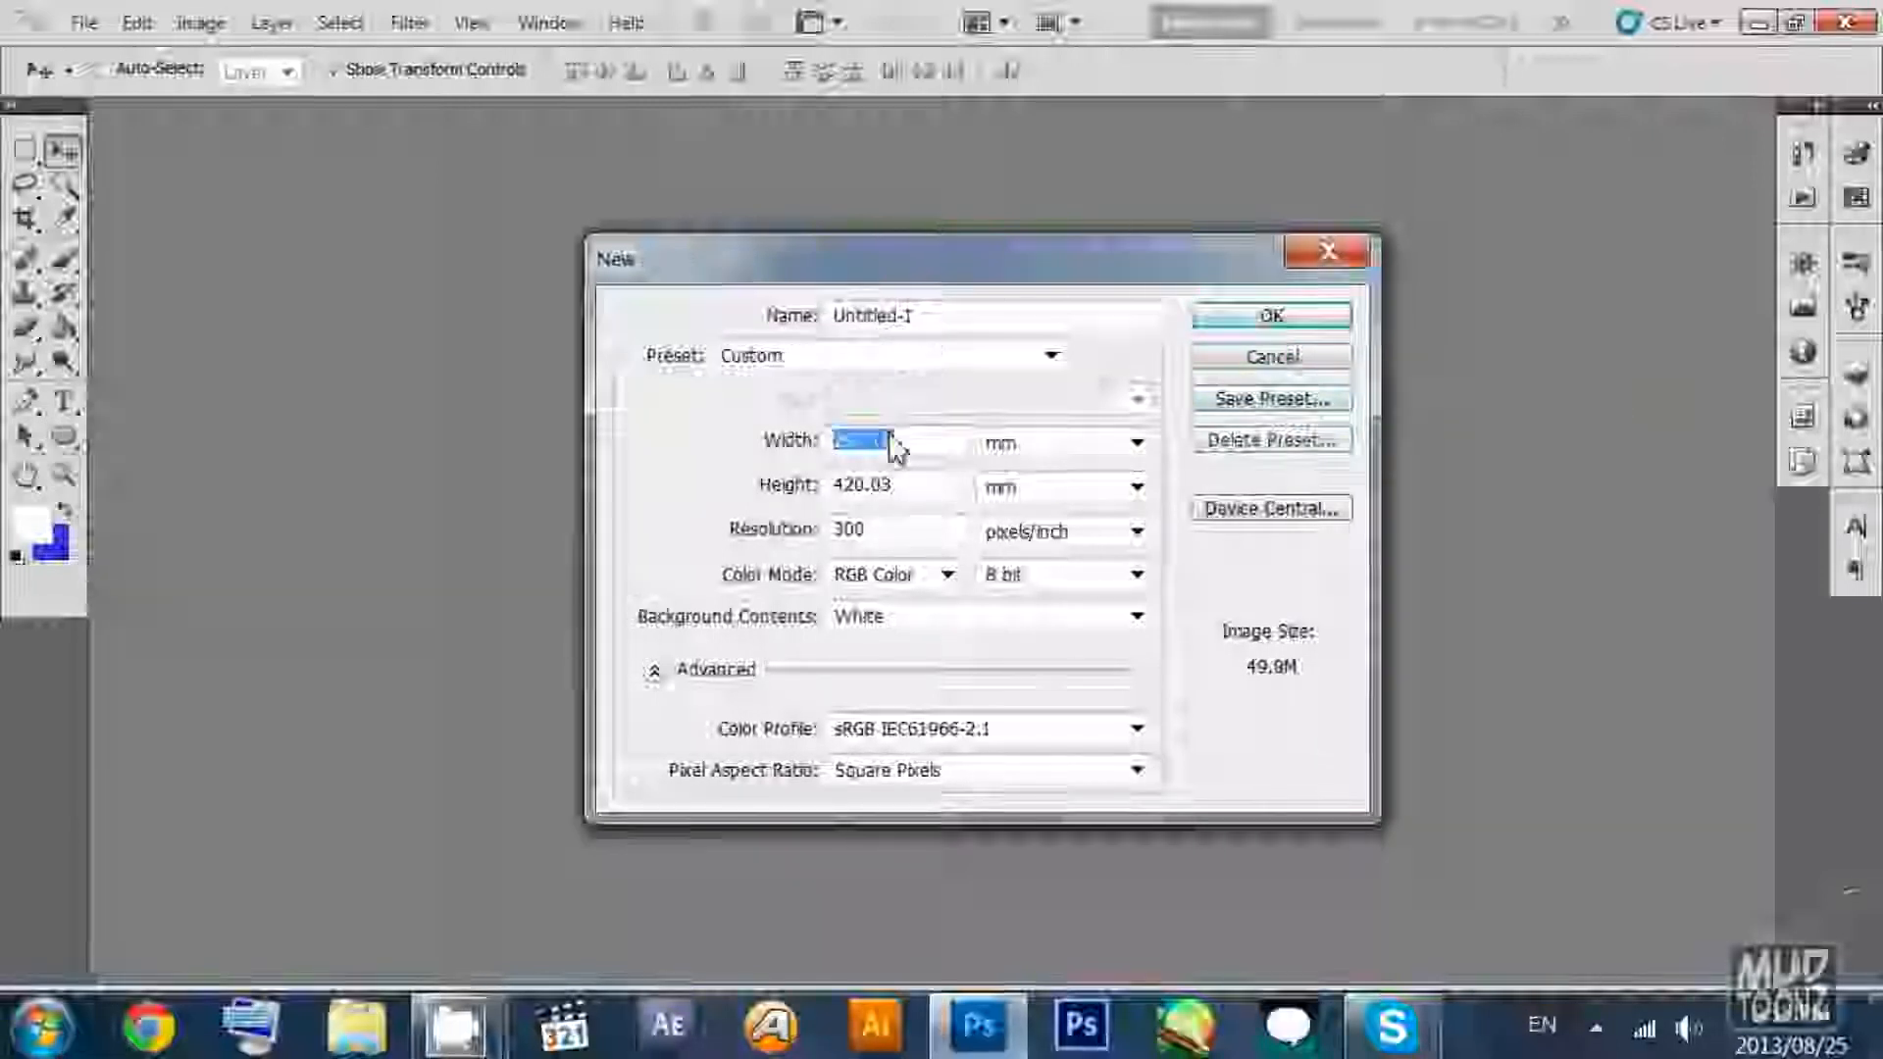
double_click(903, 488)
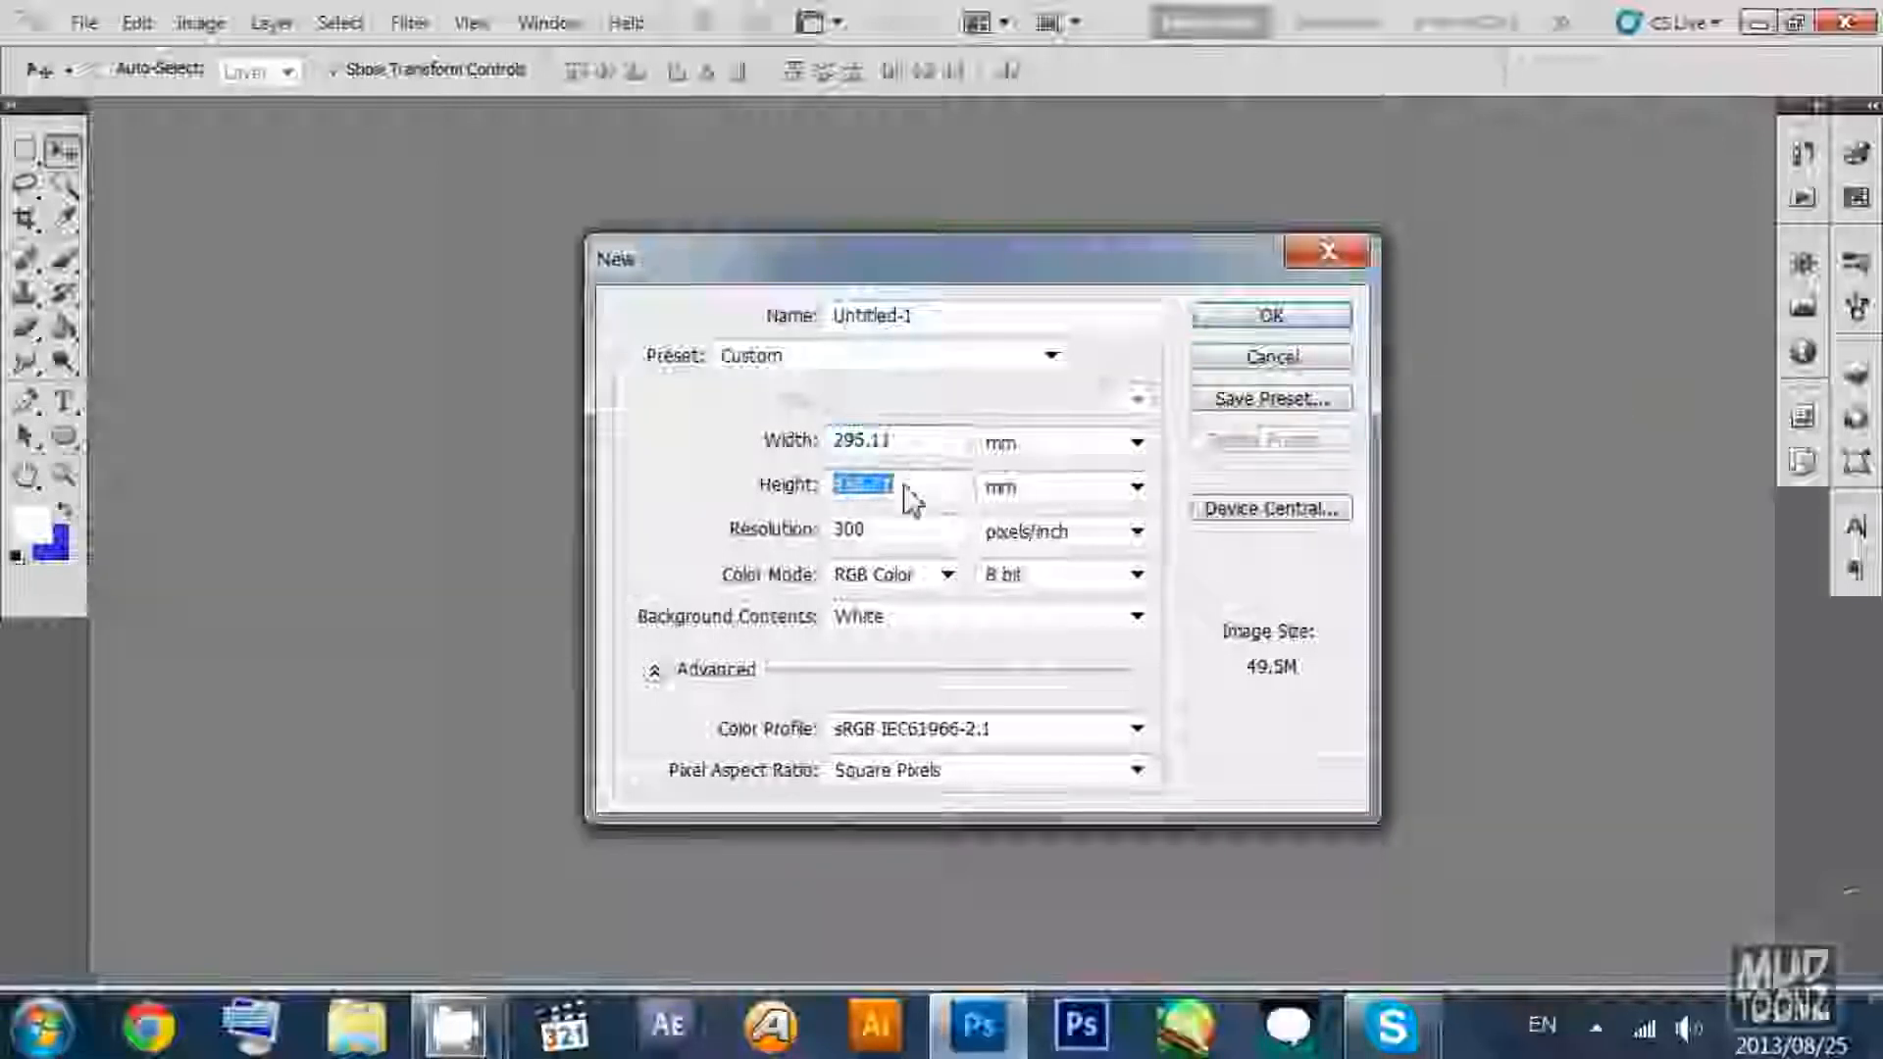
type("15")
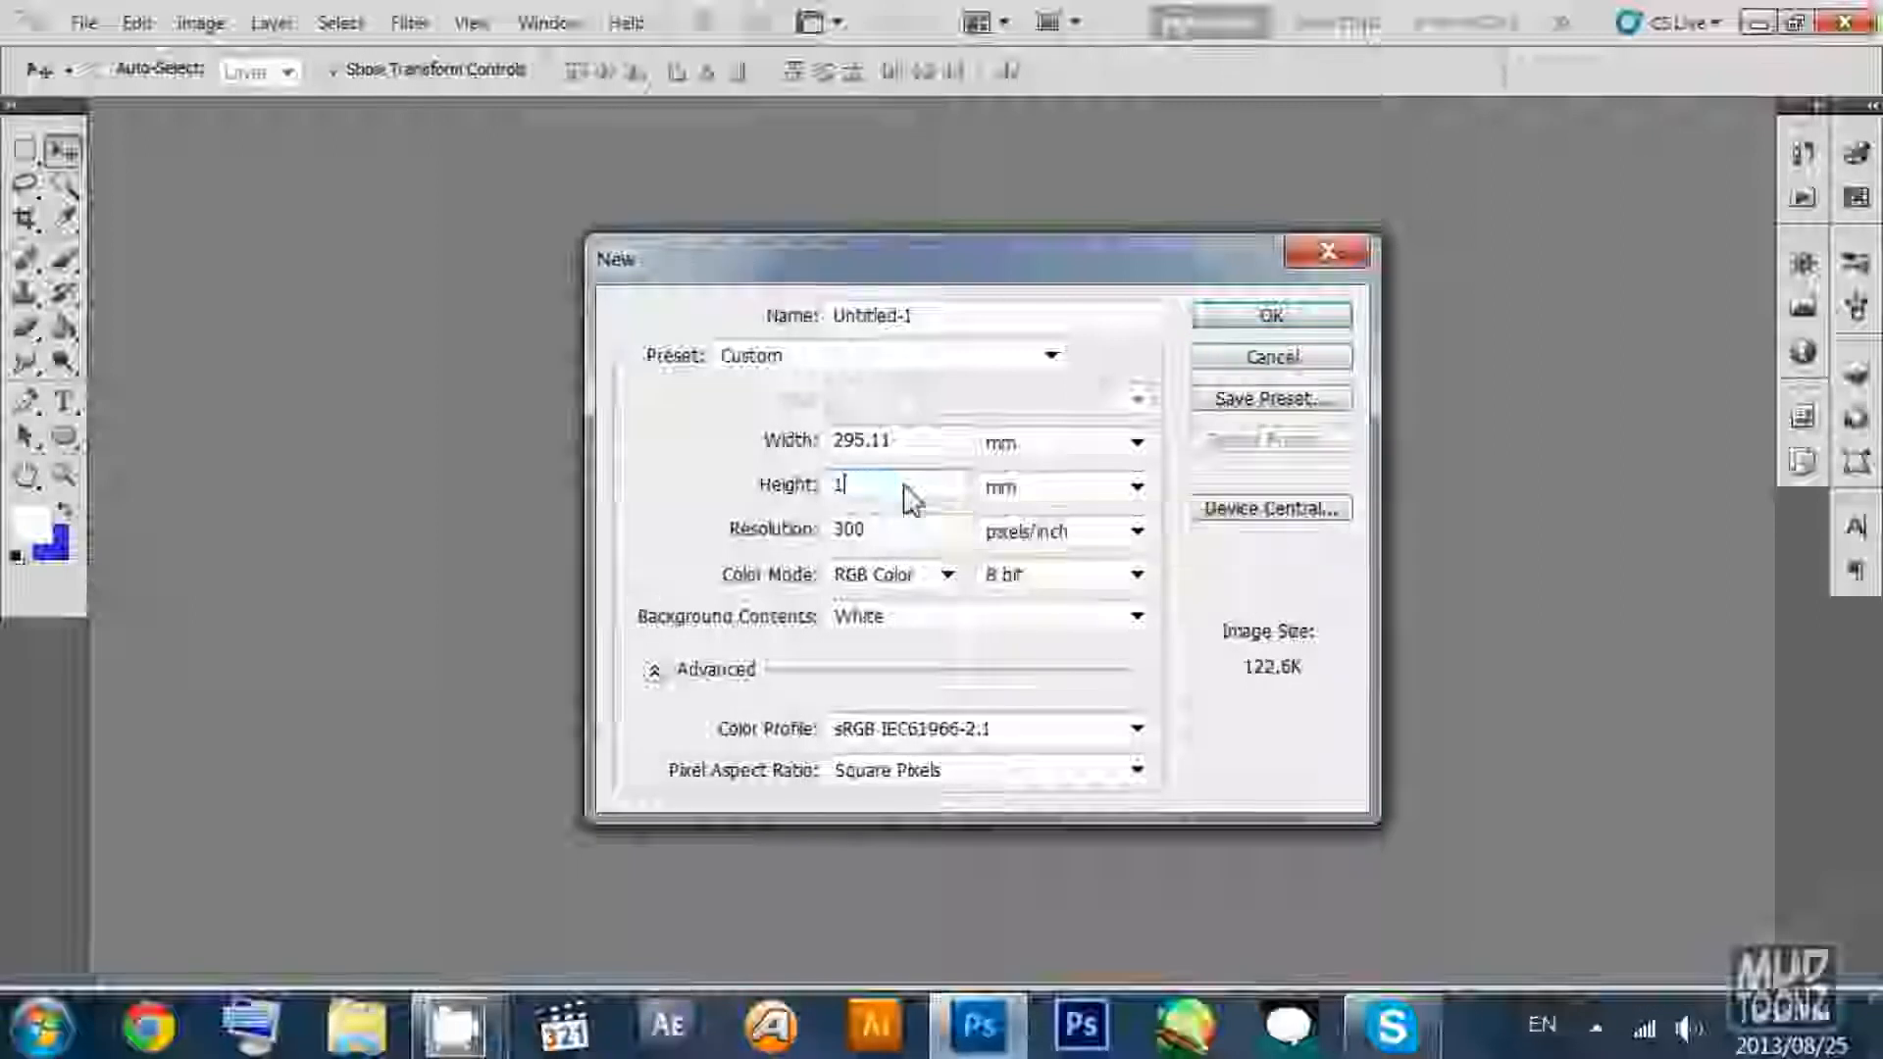
double_click(900, 444)
type("15")
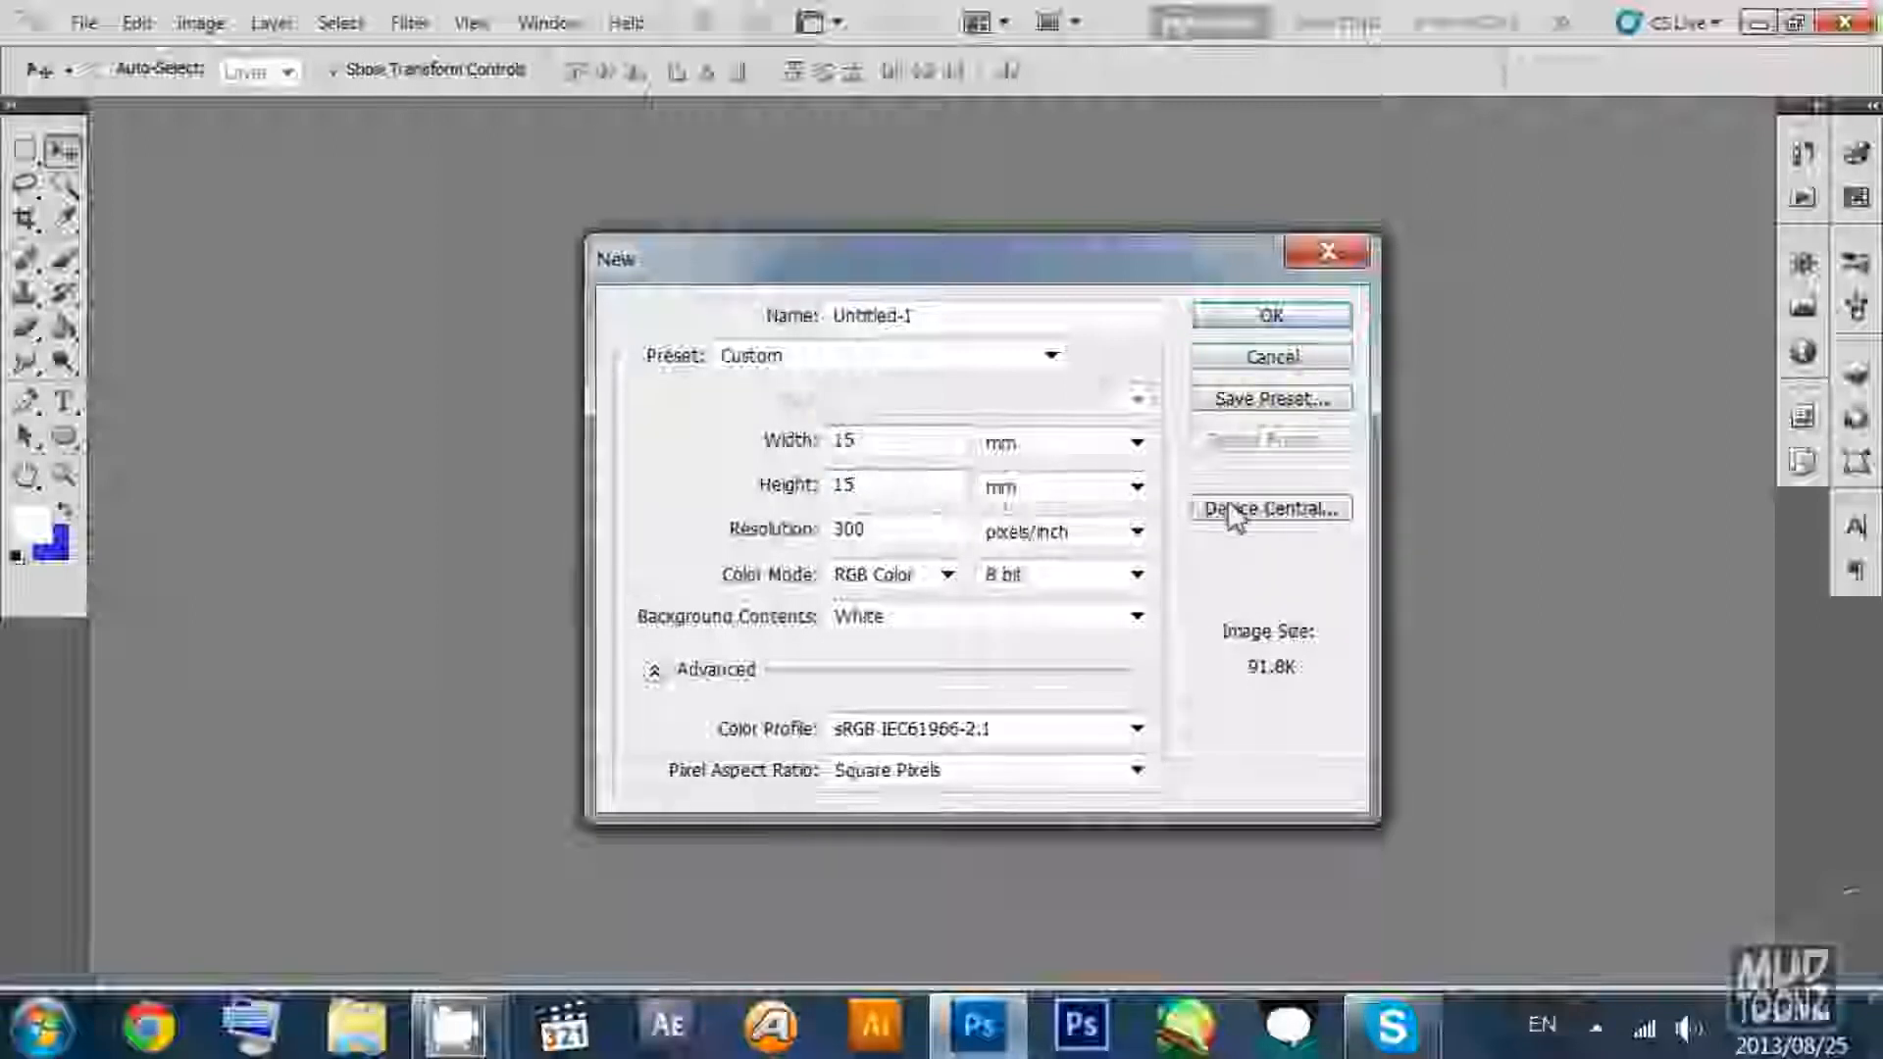
left_click(1260, 402)
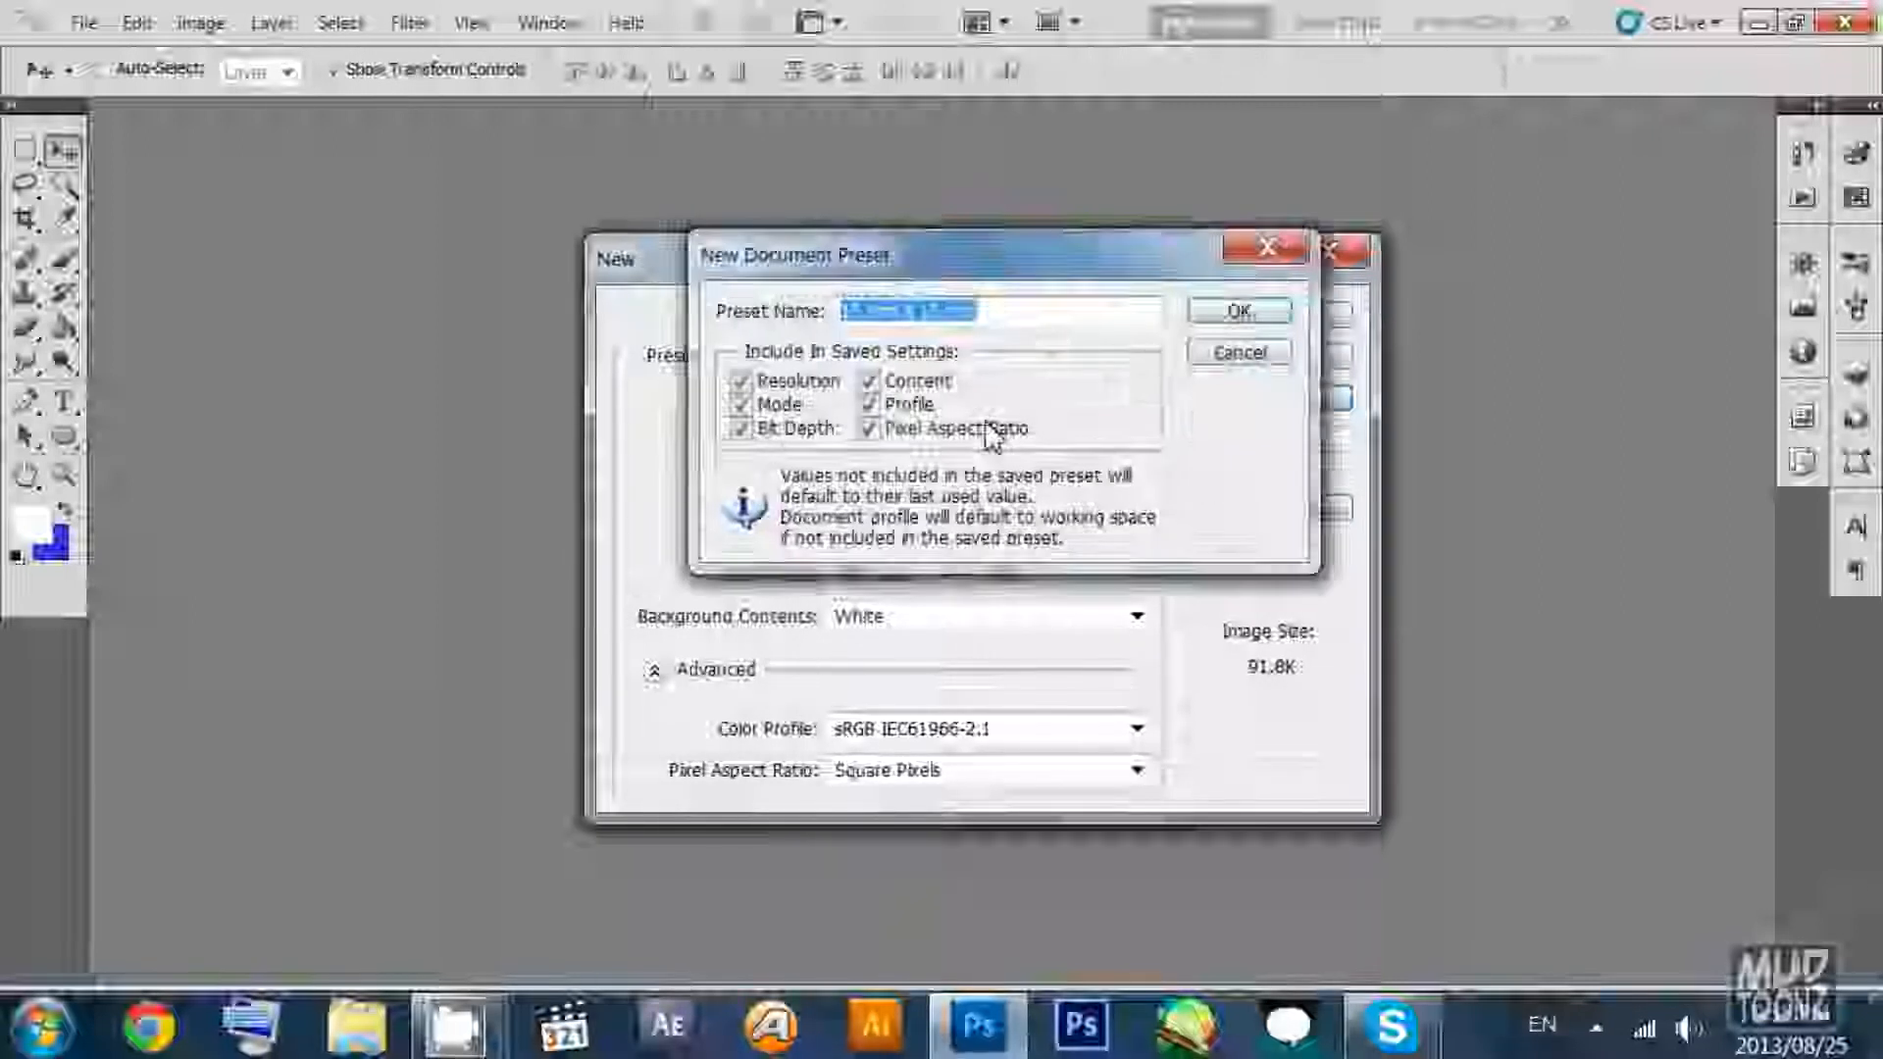
left_click(1240, 353)
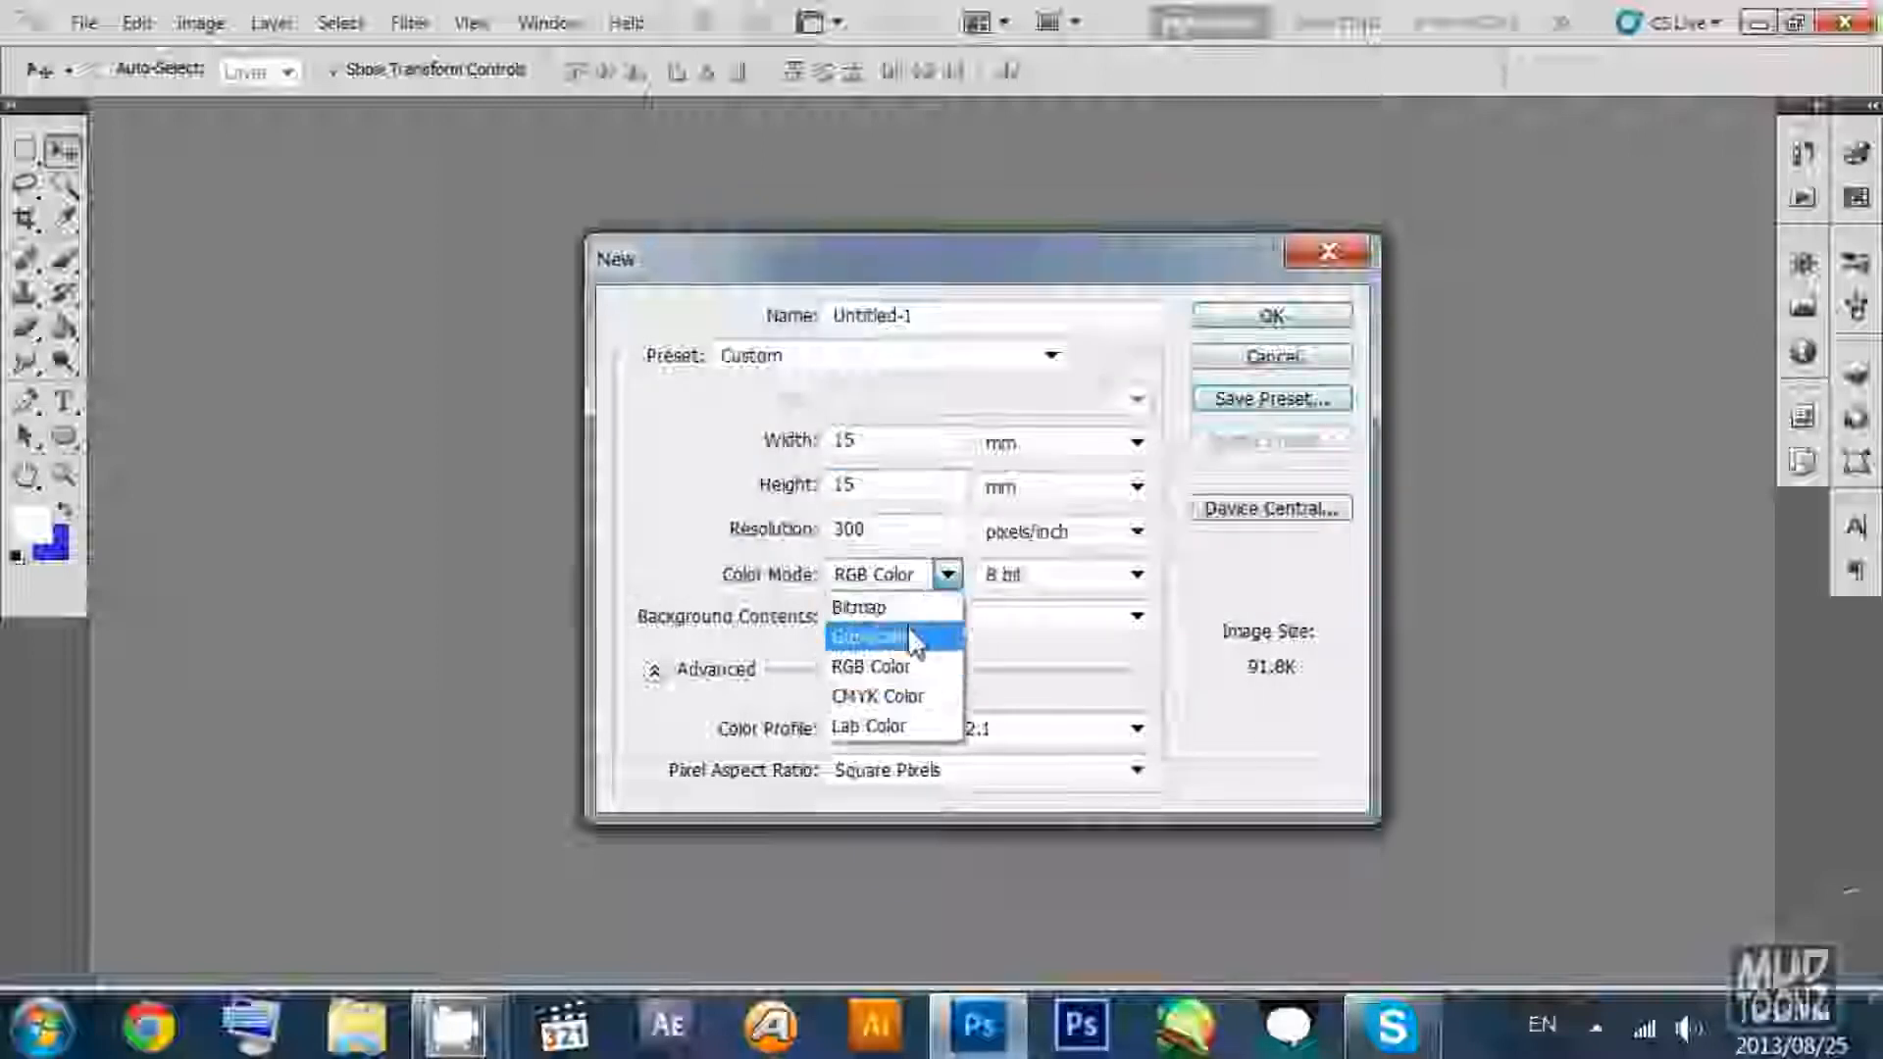
Set the new document's color mode to Grayscale at 8 bit and its resolution to 150 pixels/inch.
left_click(908, 633)
left_click(1106, 579)
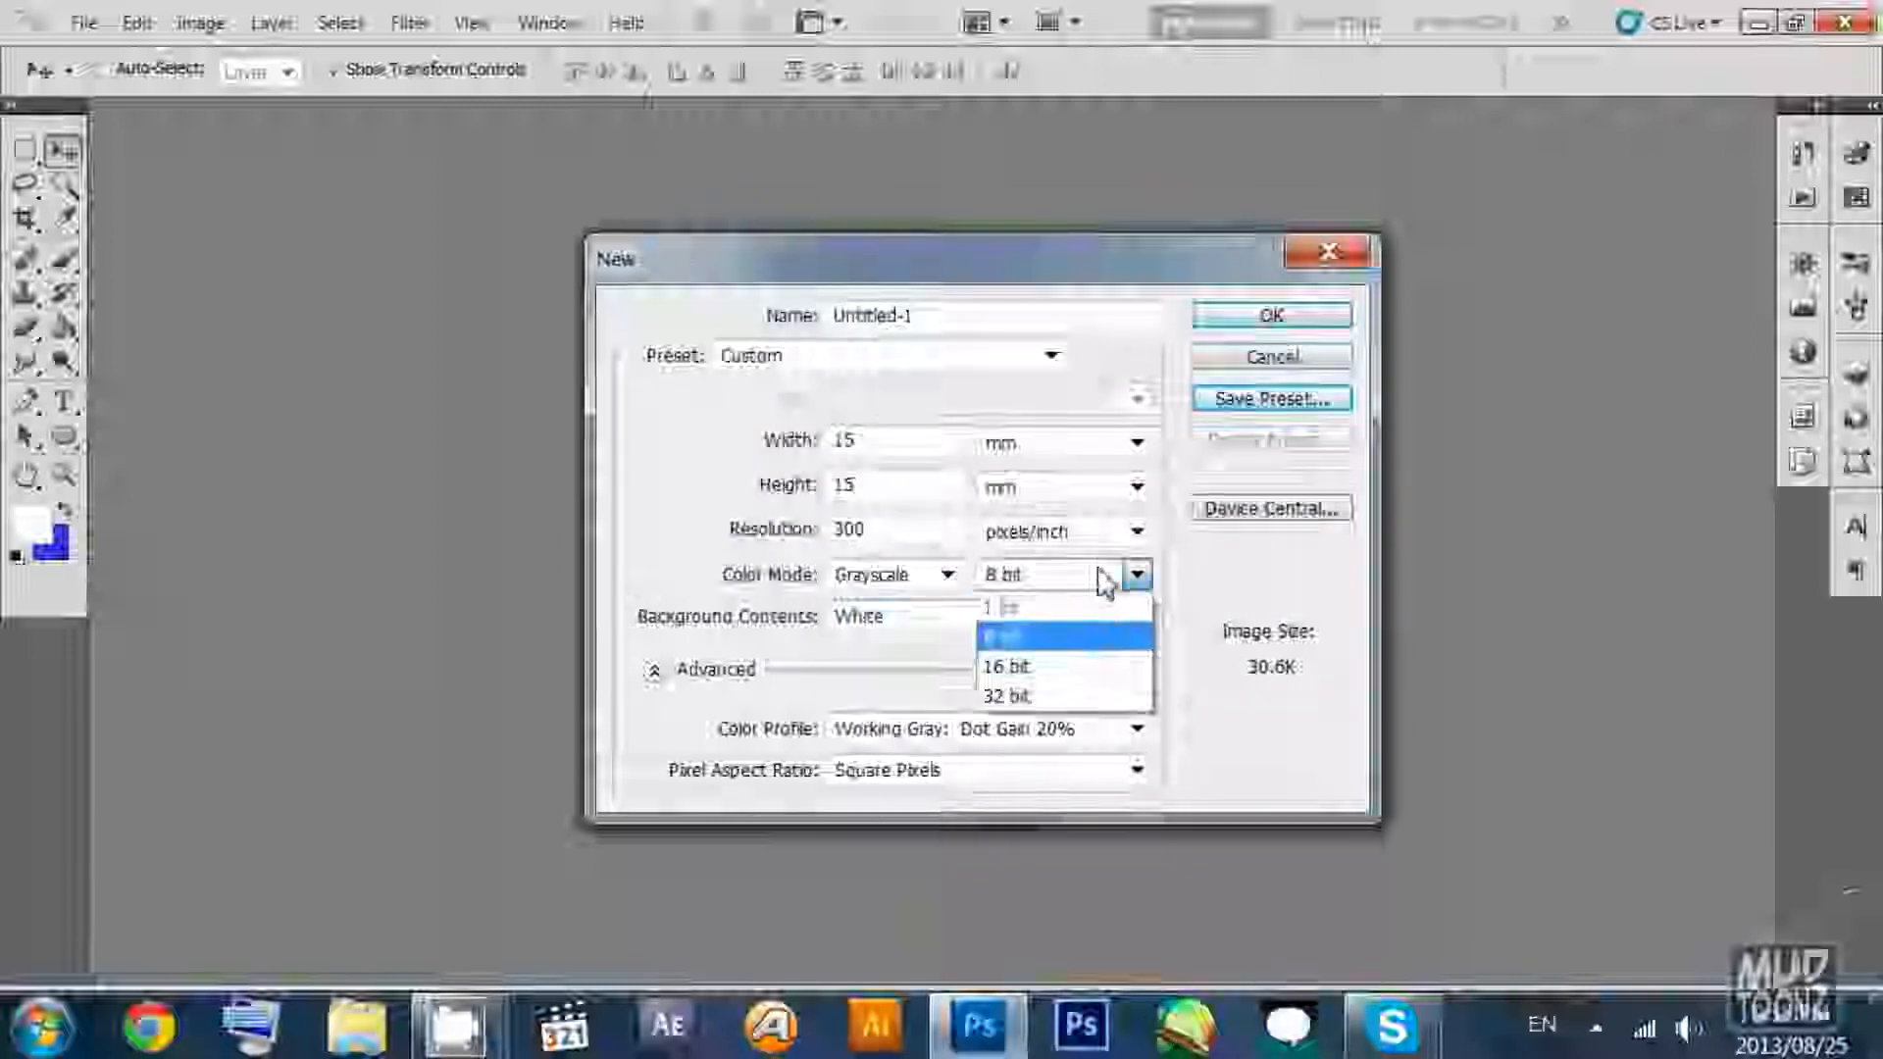
left_click(1085, 637)
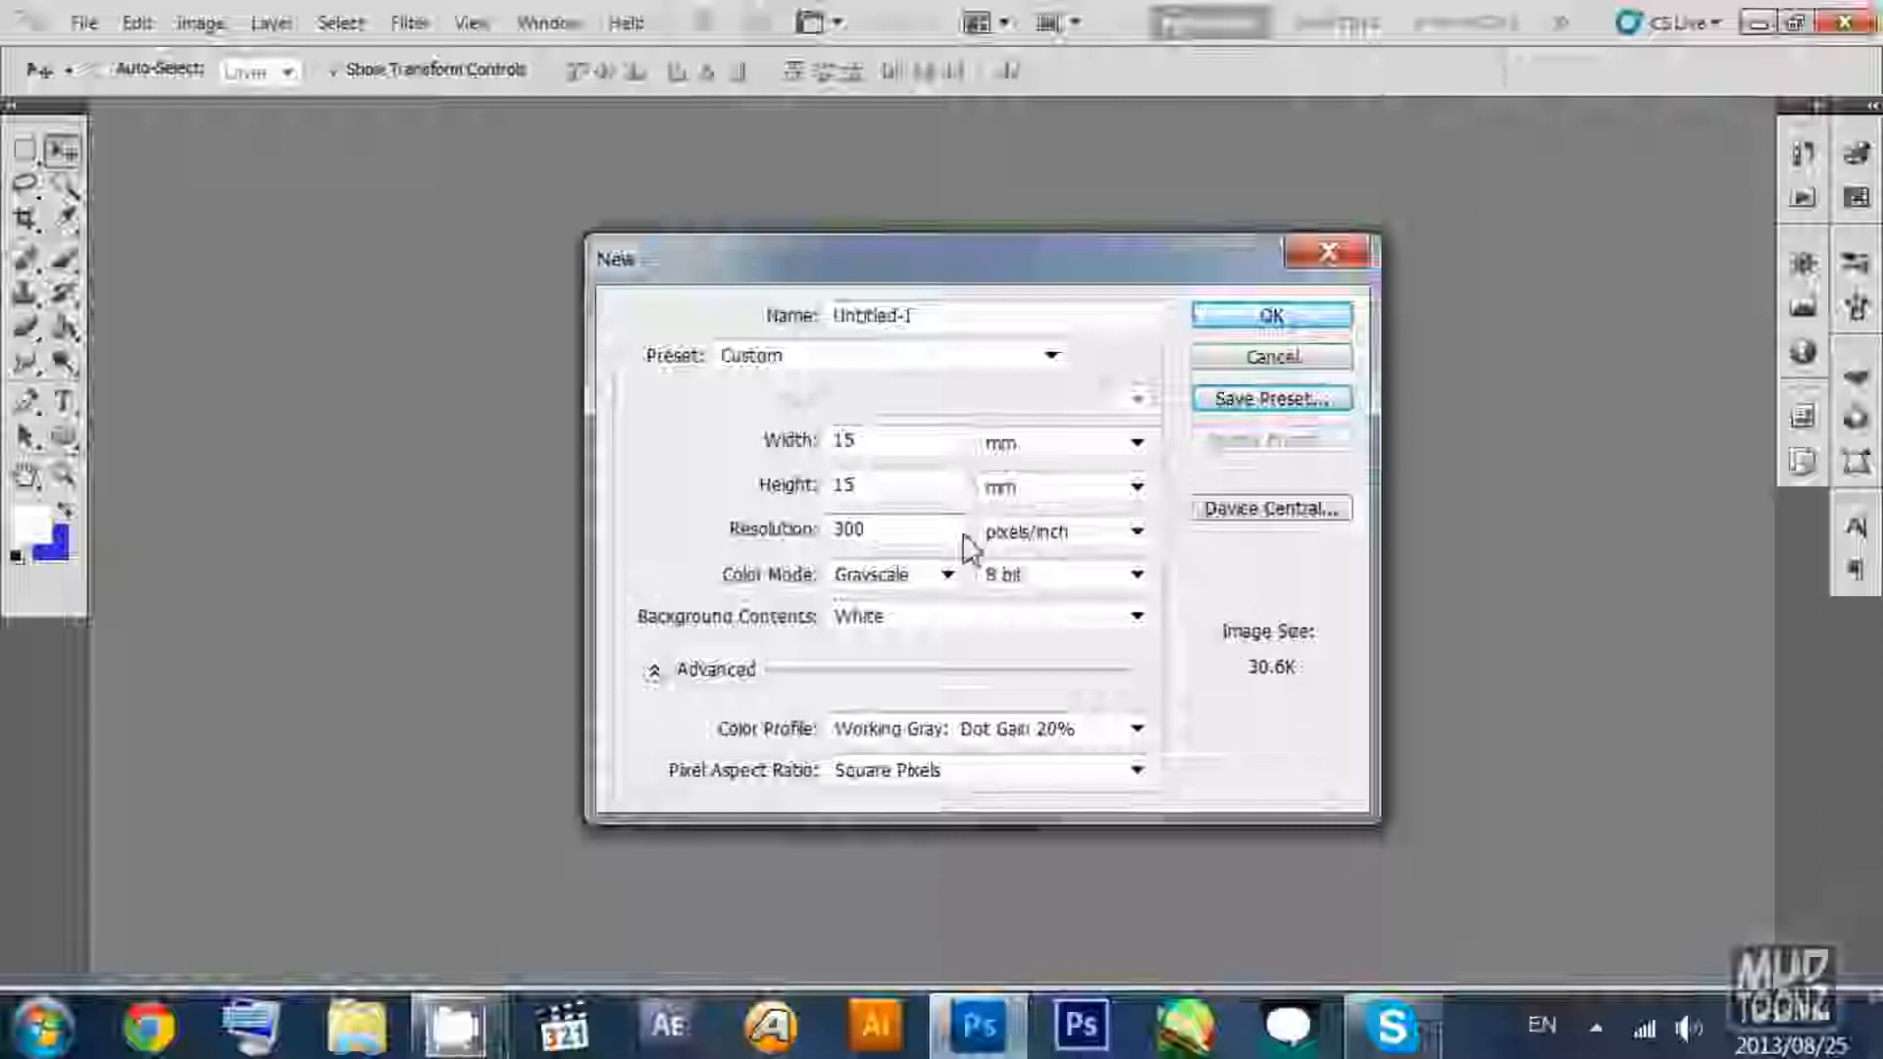
double_click(963, 534)
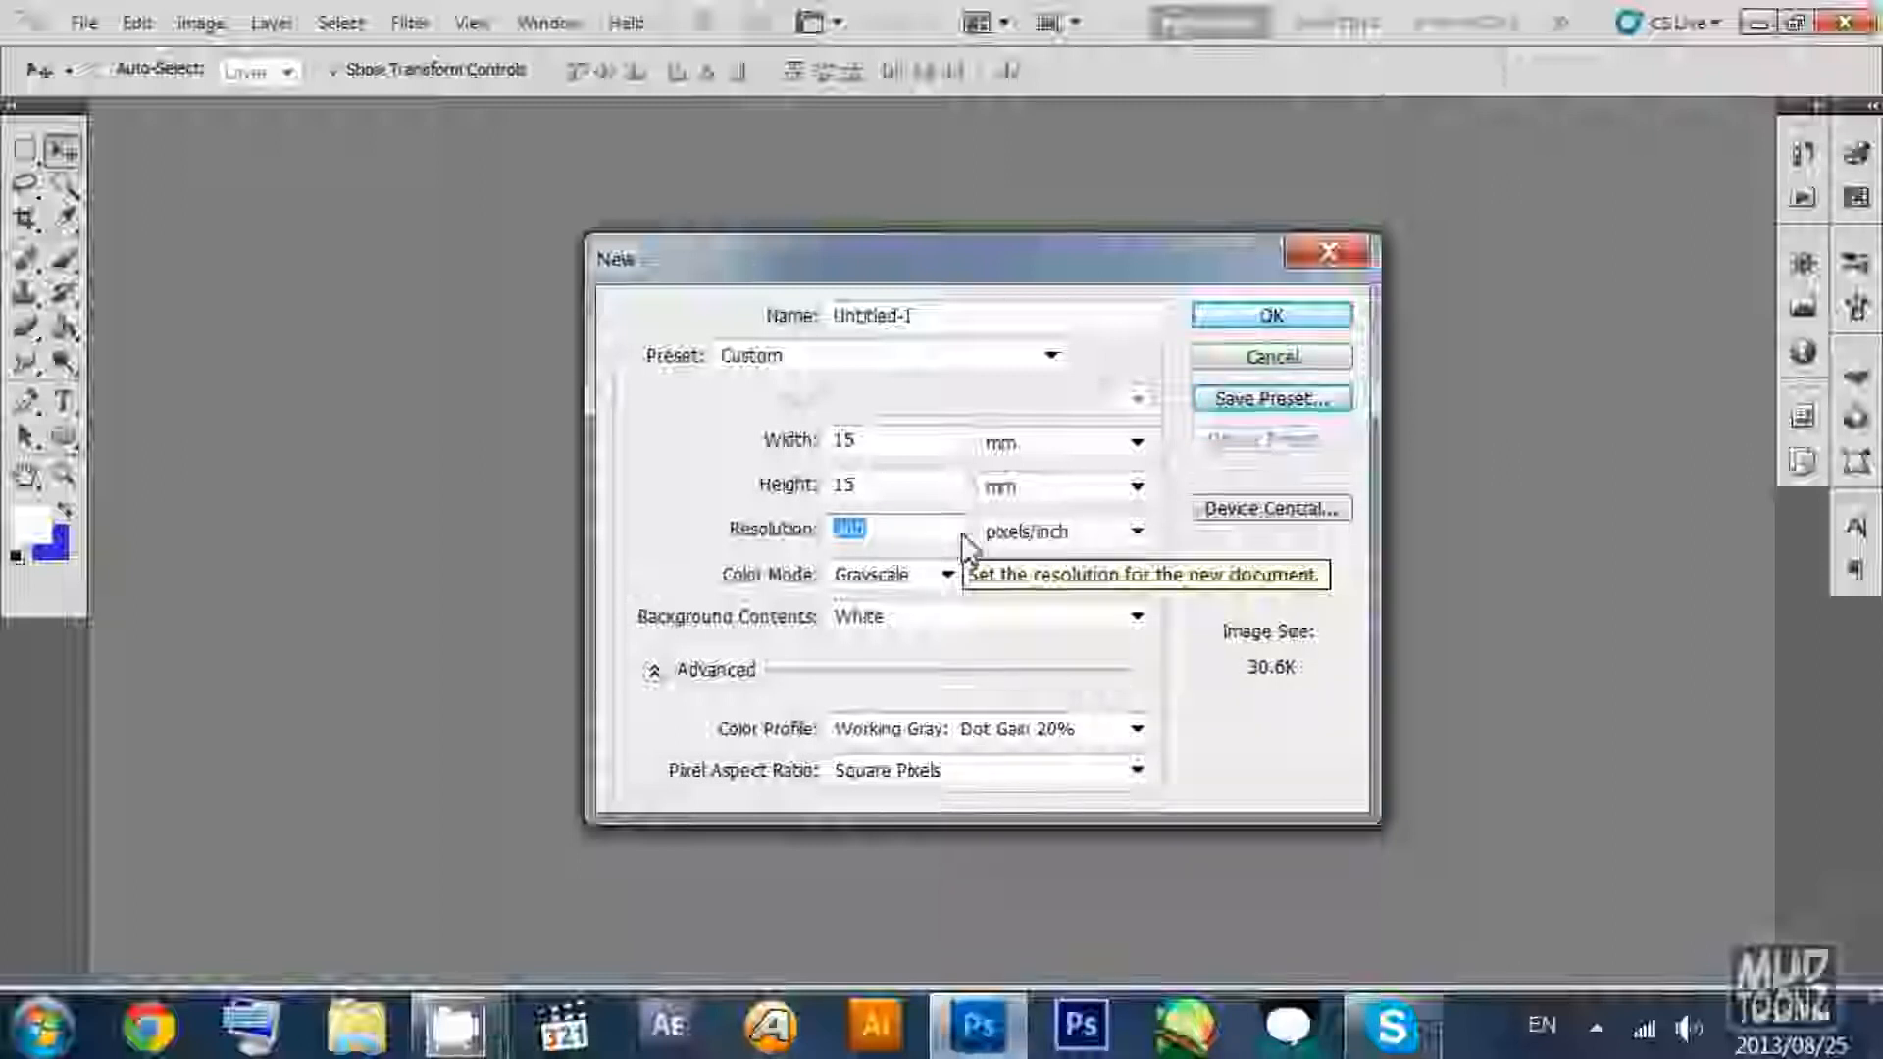
type("150")
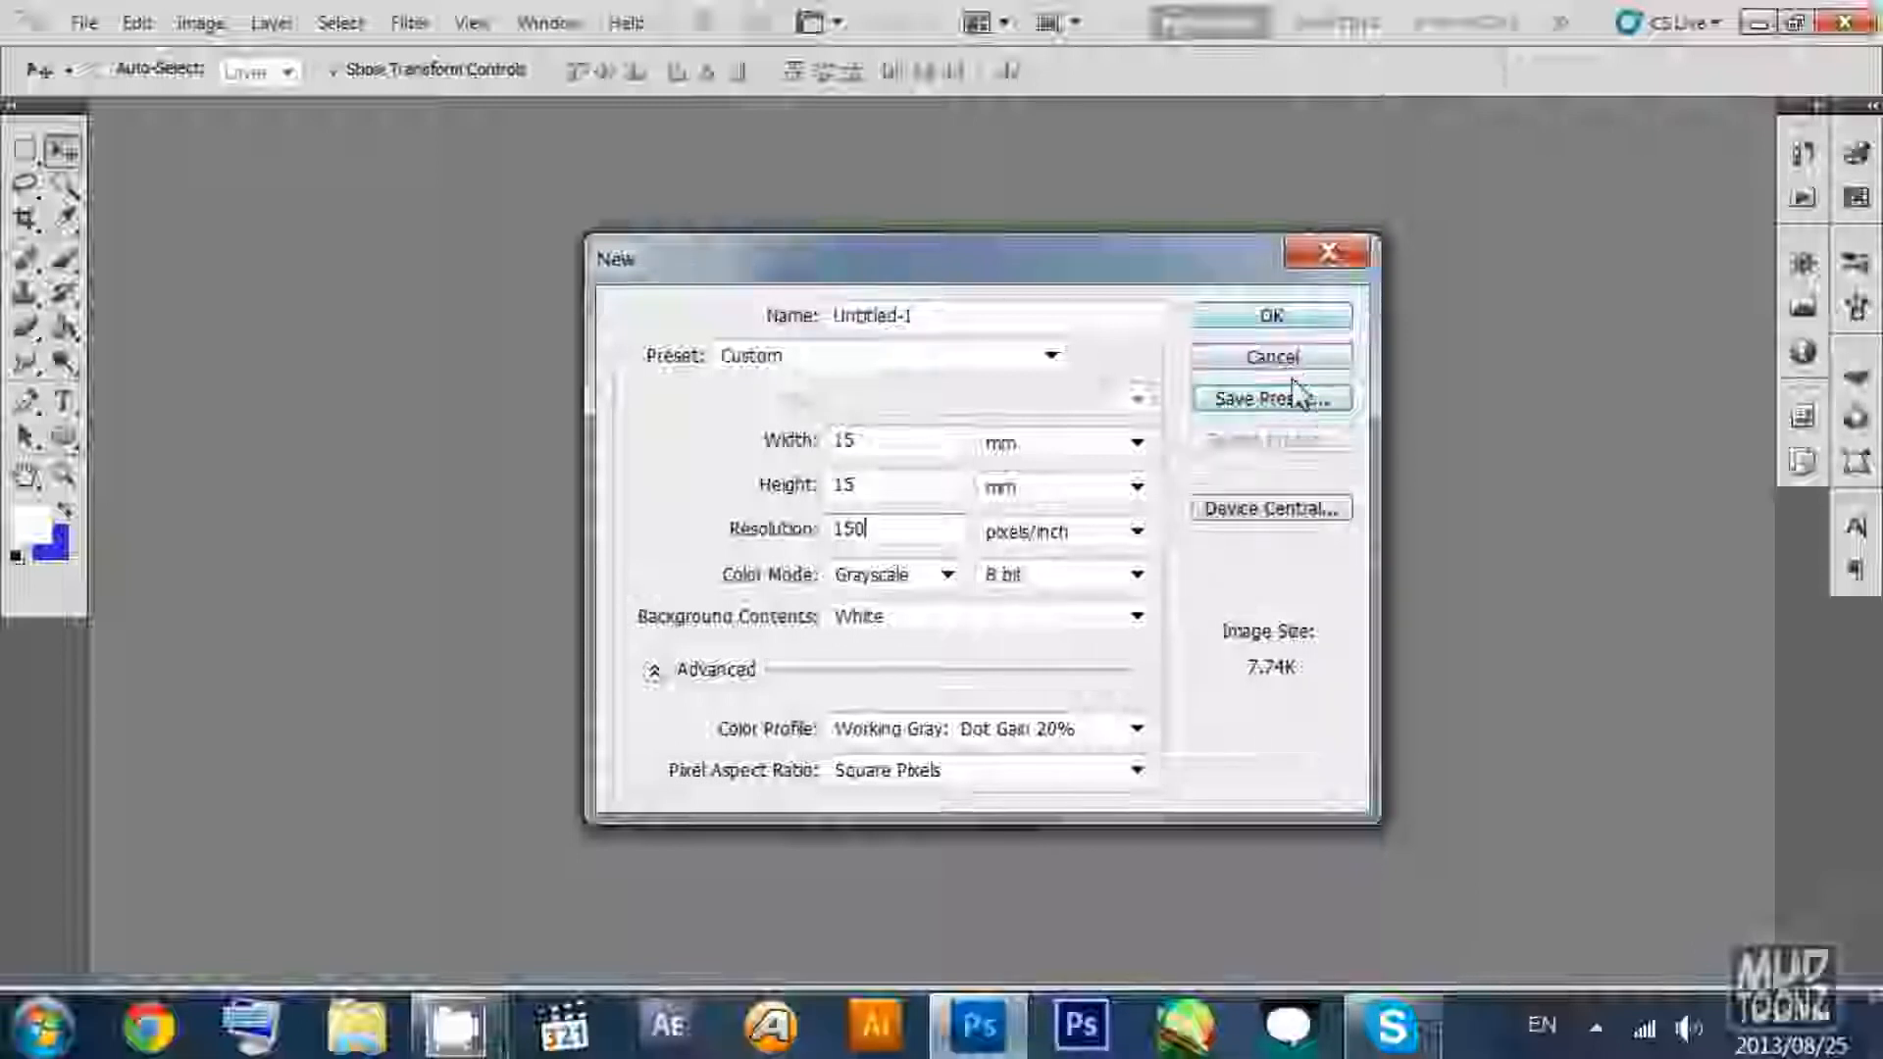
Save the new-document settings as a preset named "15 mm X 15 mm 150p" with all settings included.
left_click(1283, 410)
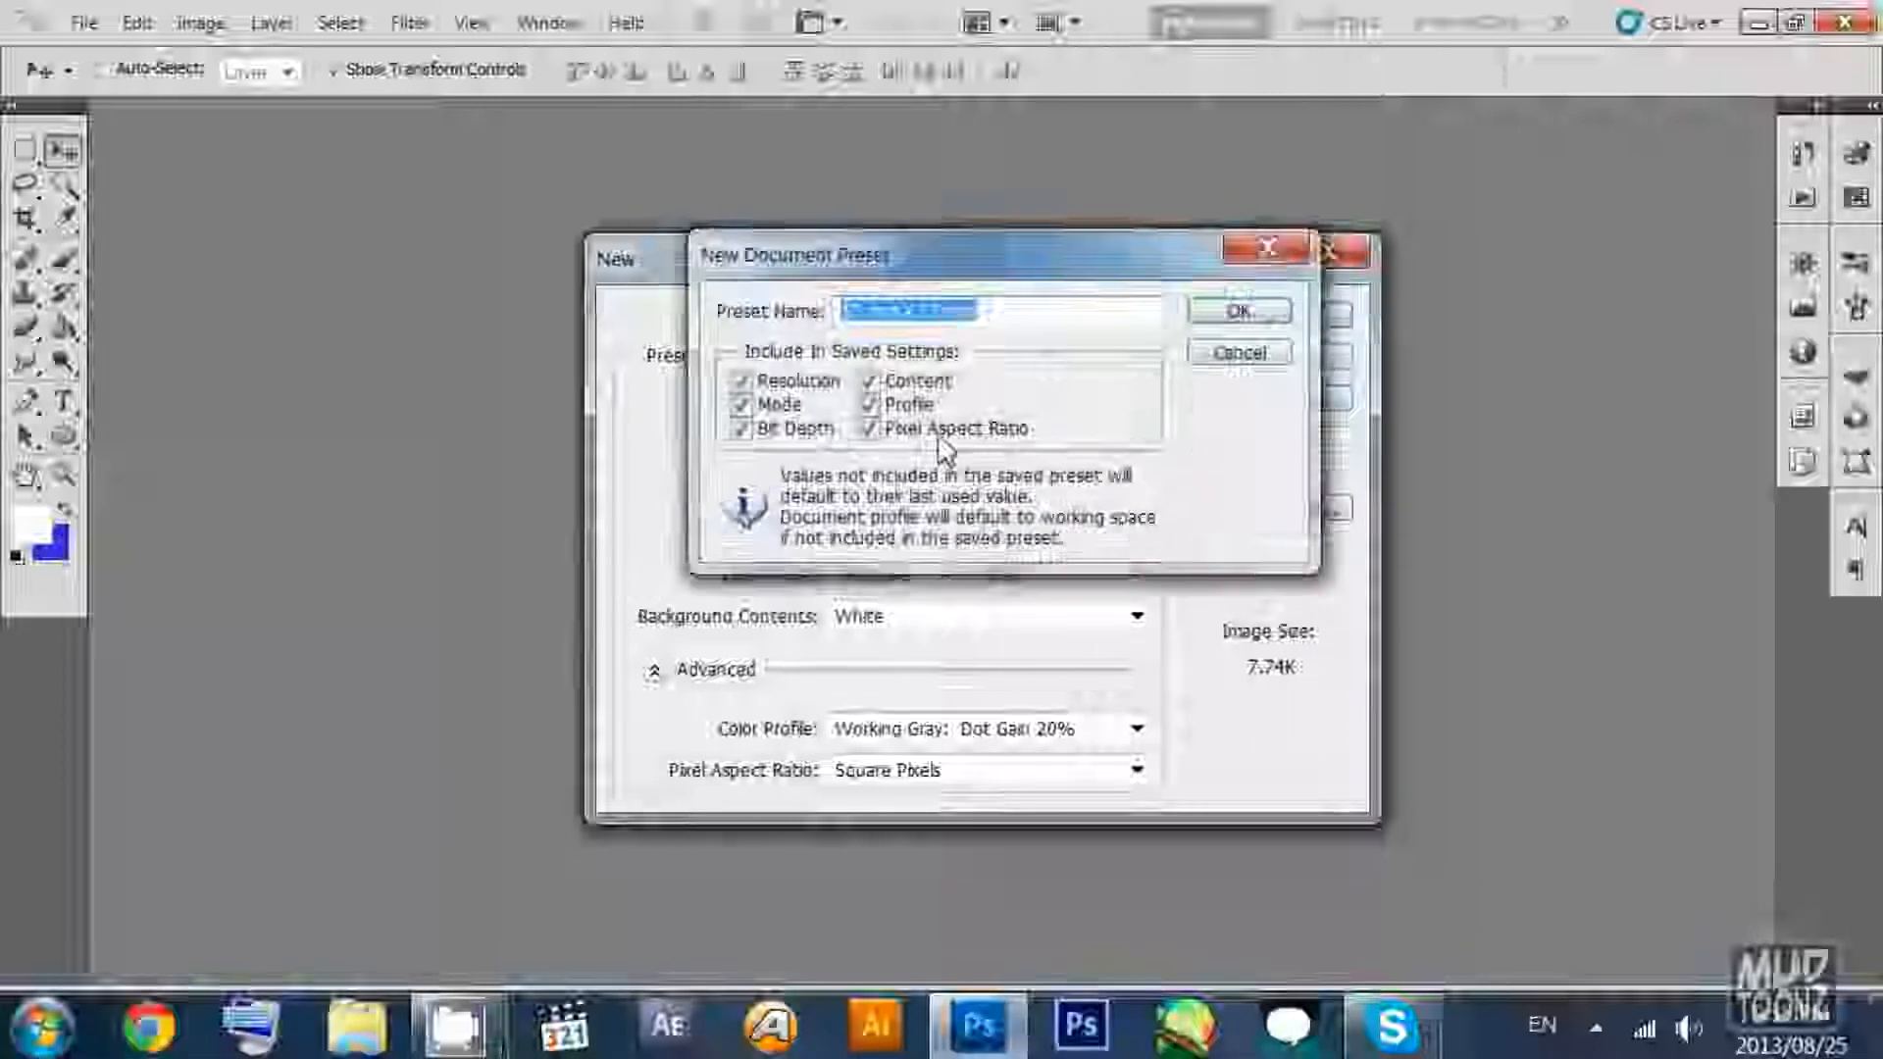
left_click(993, 316)
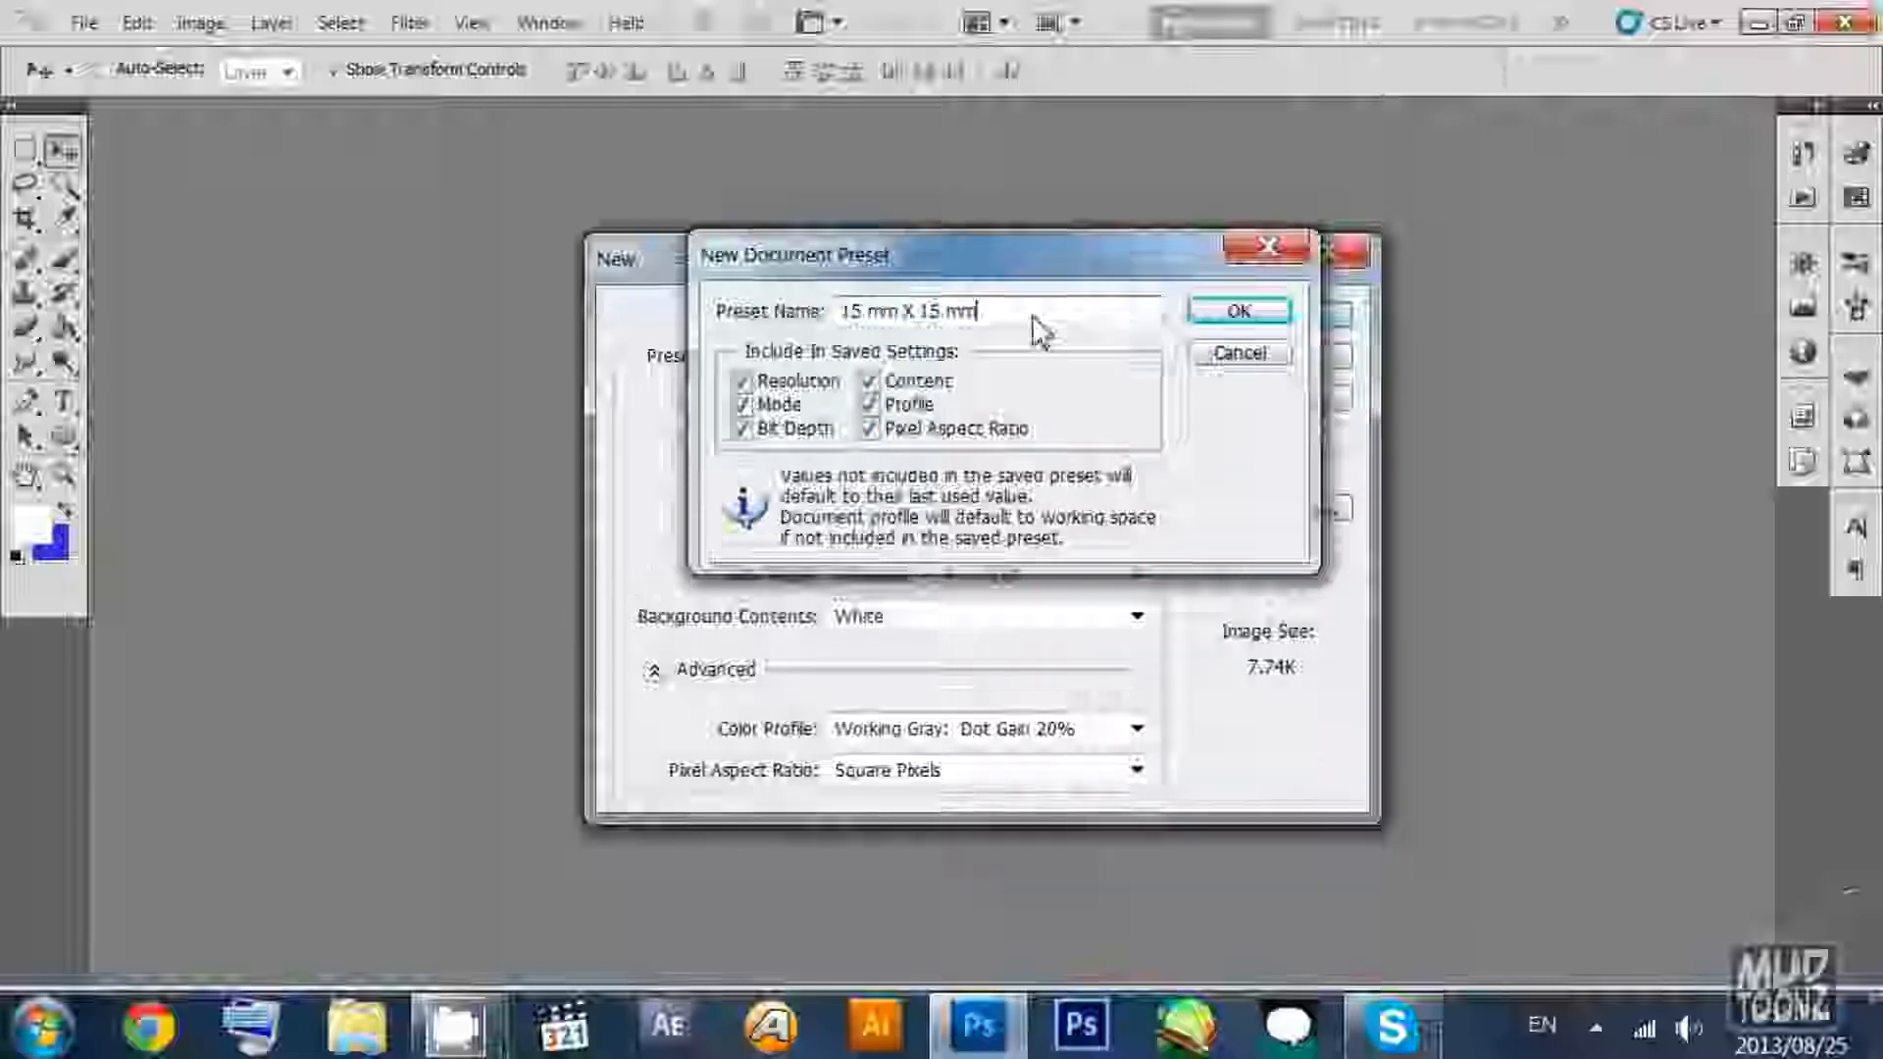
type("150p")
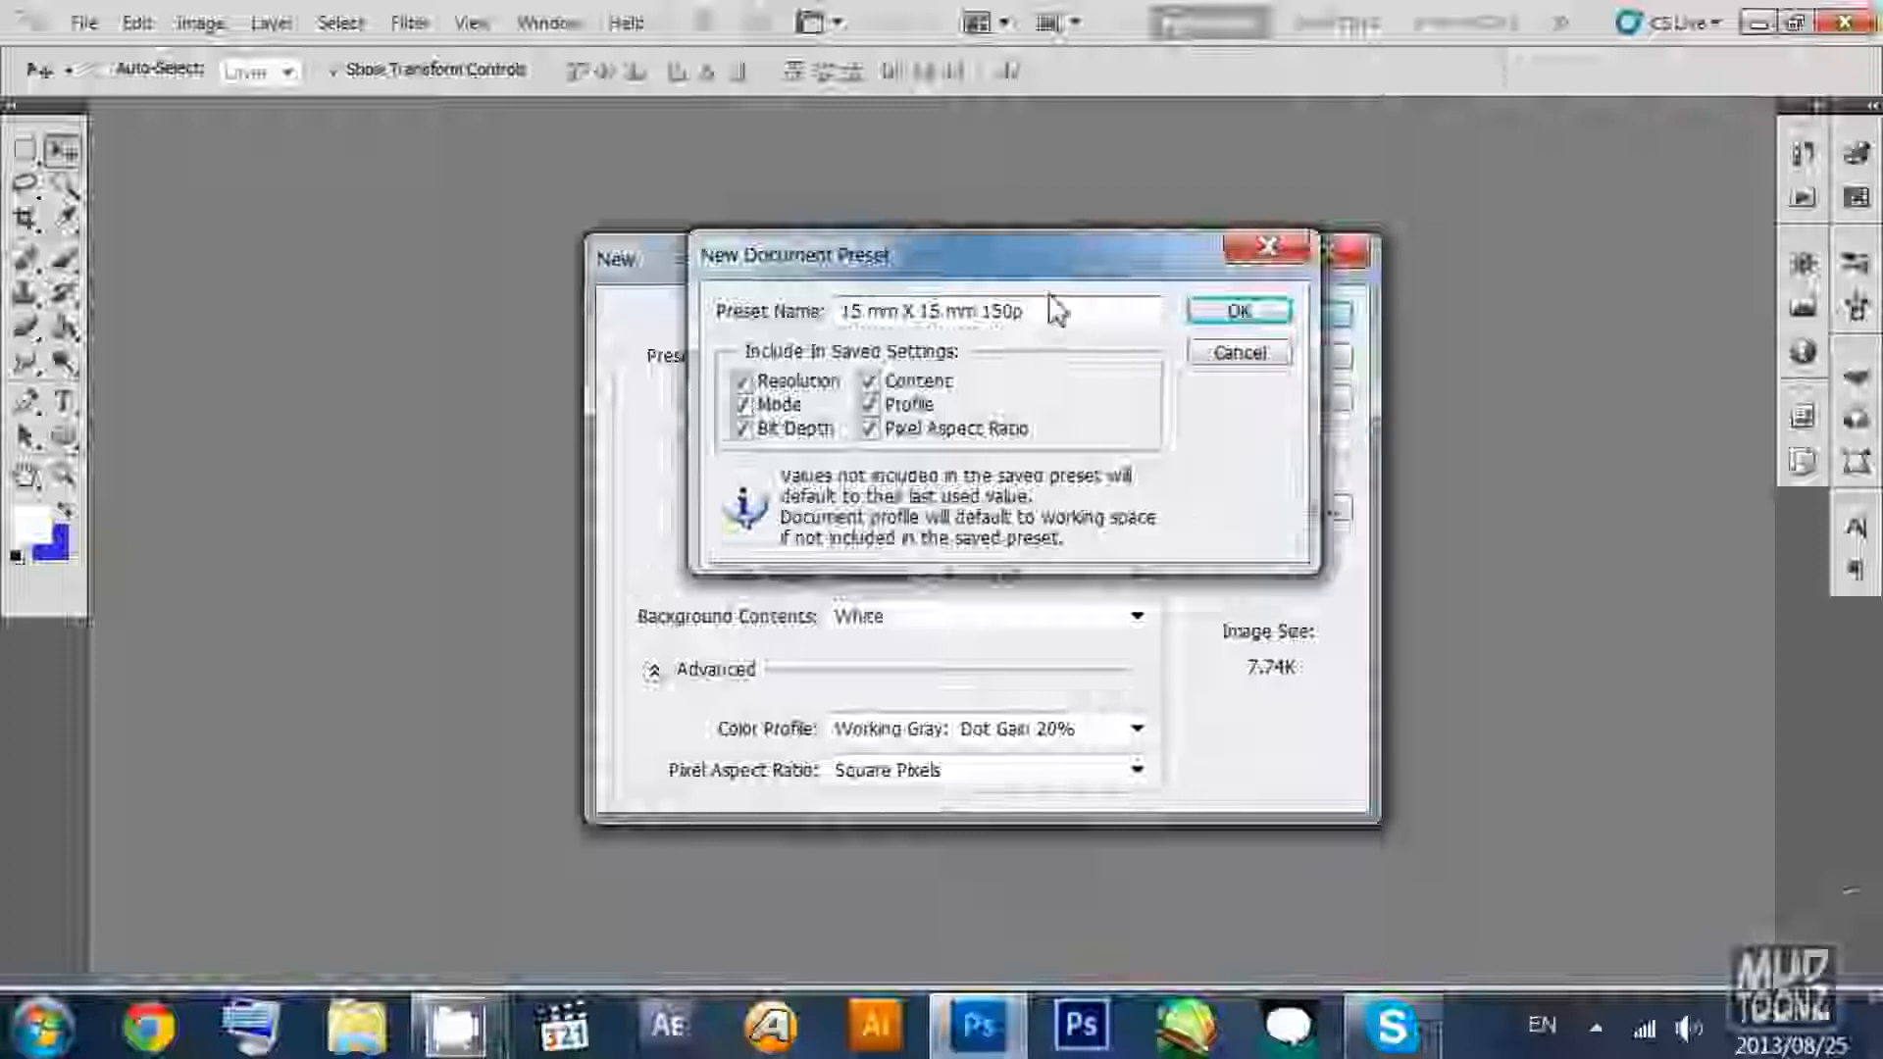
left_click_drag(1037, 265, 1210, 51)
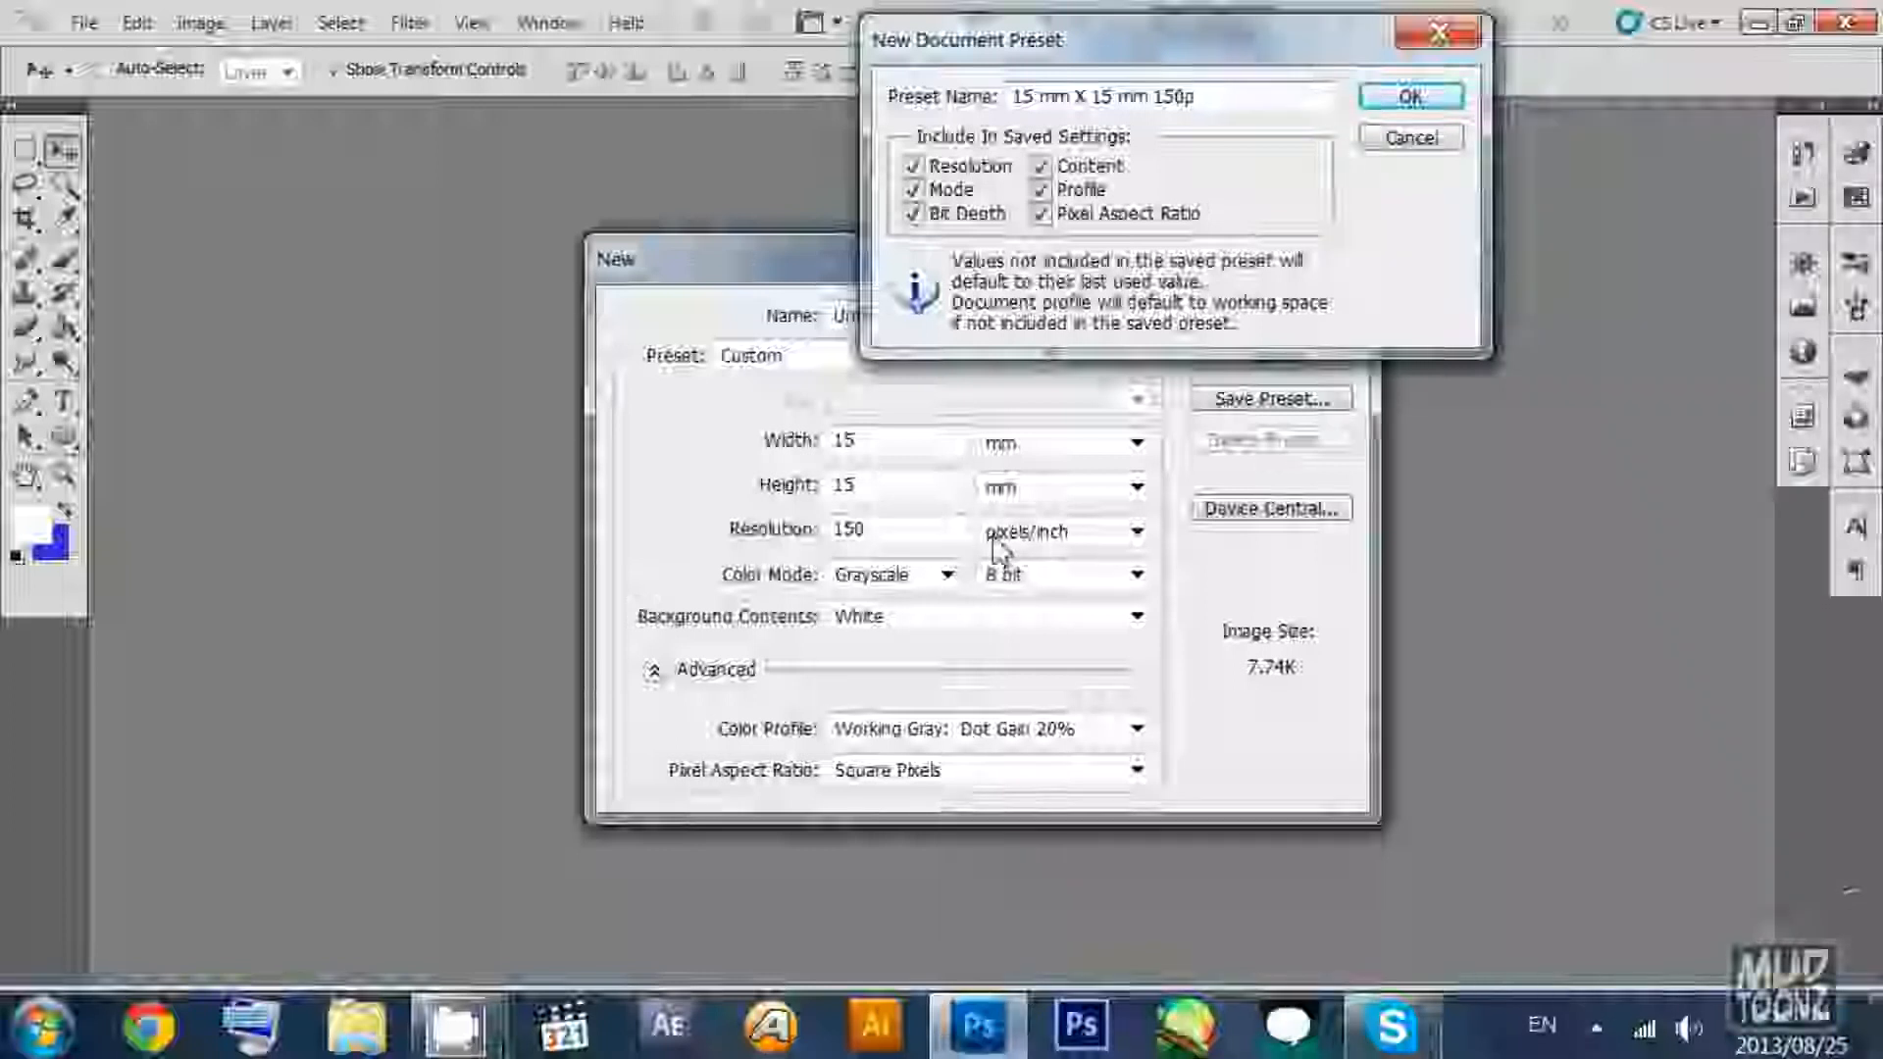
left_click(1412, 97)
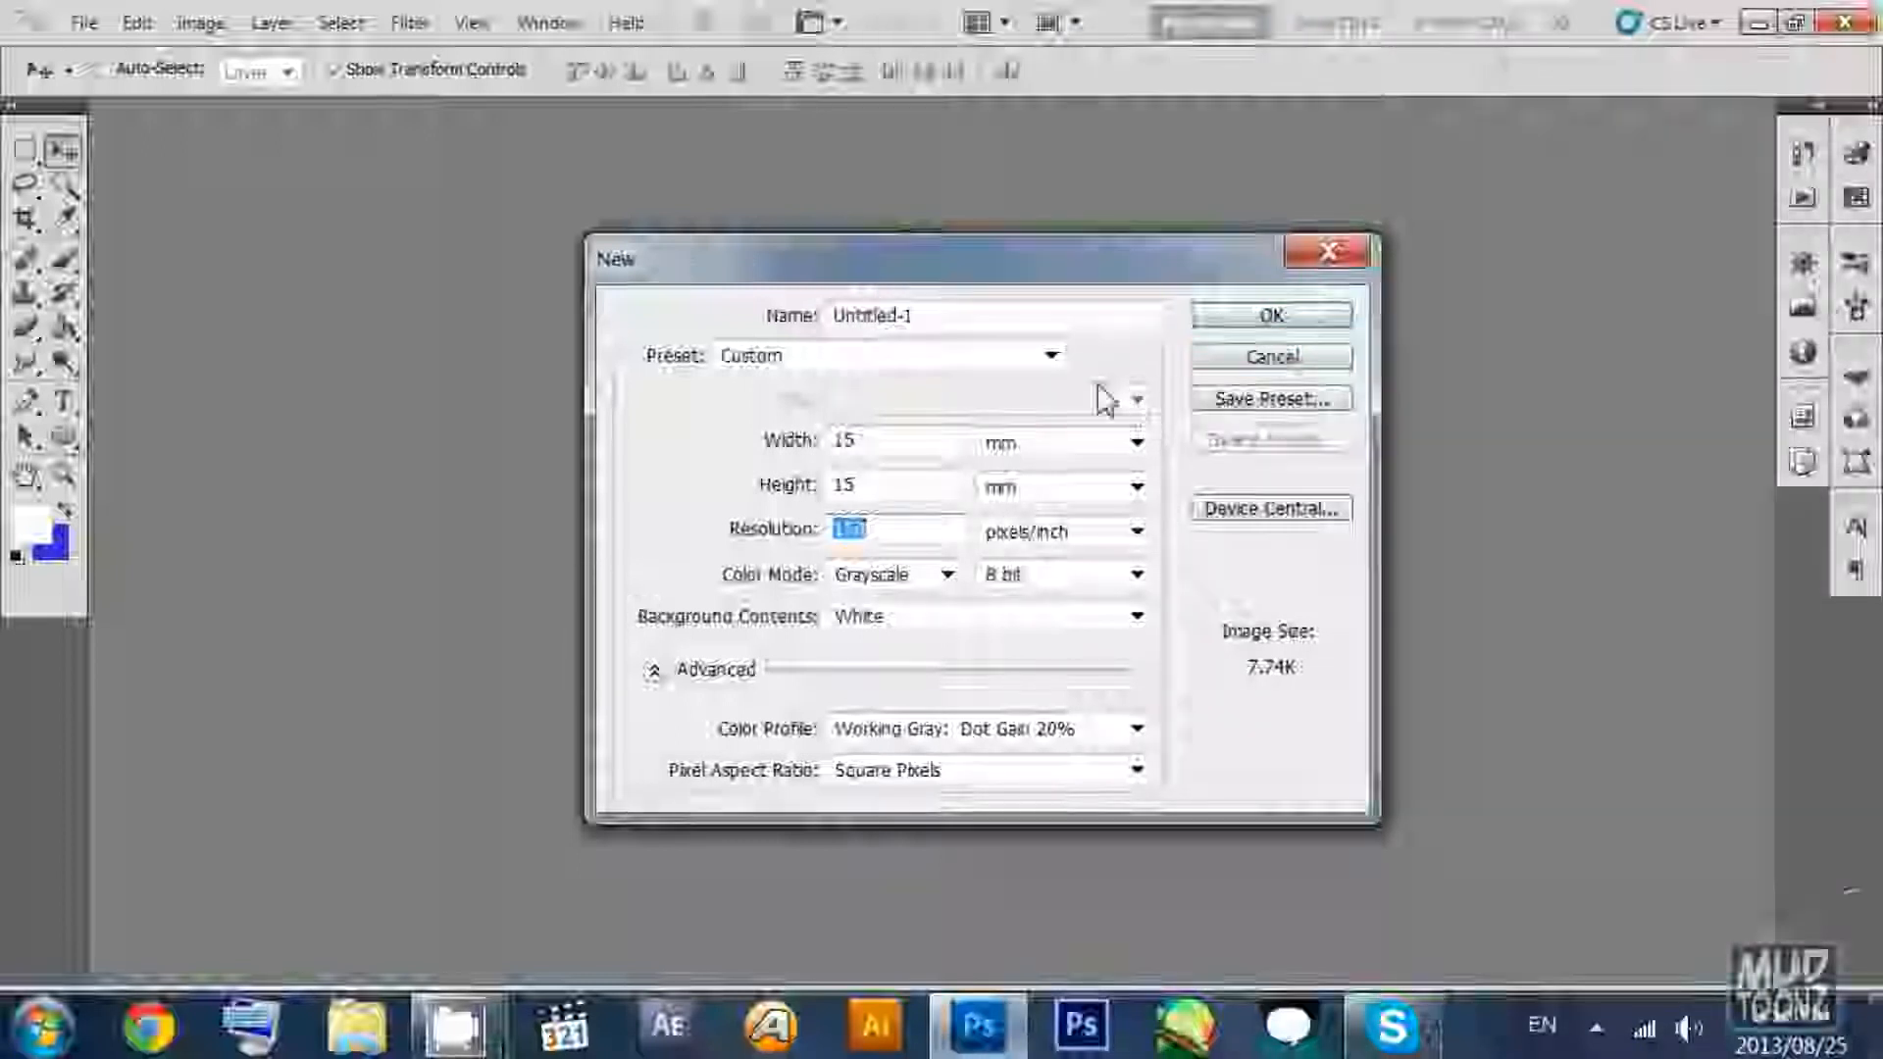
Compare the 15 mm X 15 mm 150p preset with My Comic Page A3 300 Dpi, ending on the 15 mm one.
left_click(1050, 355)
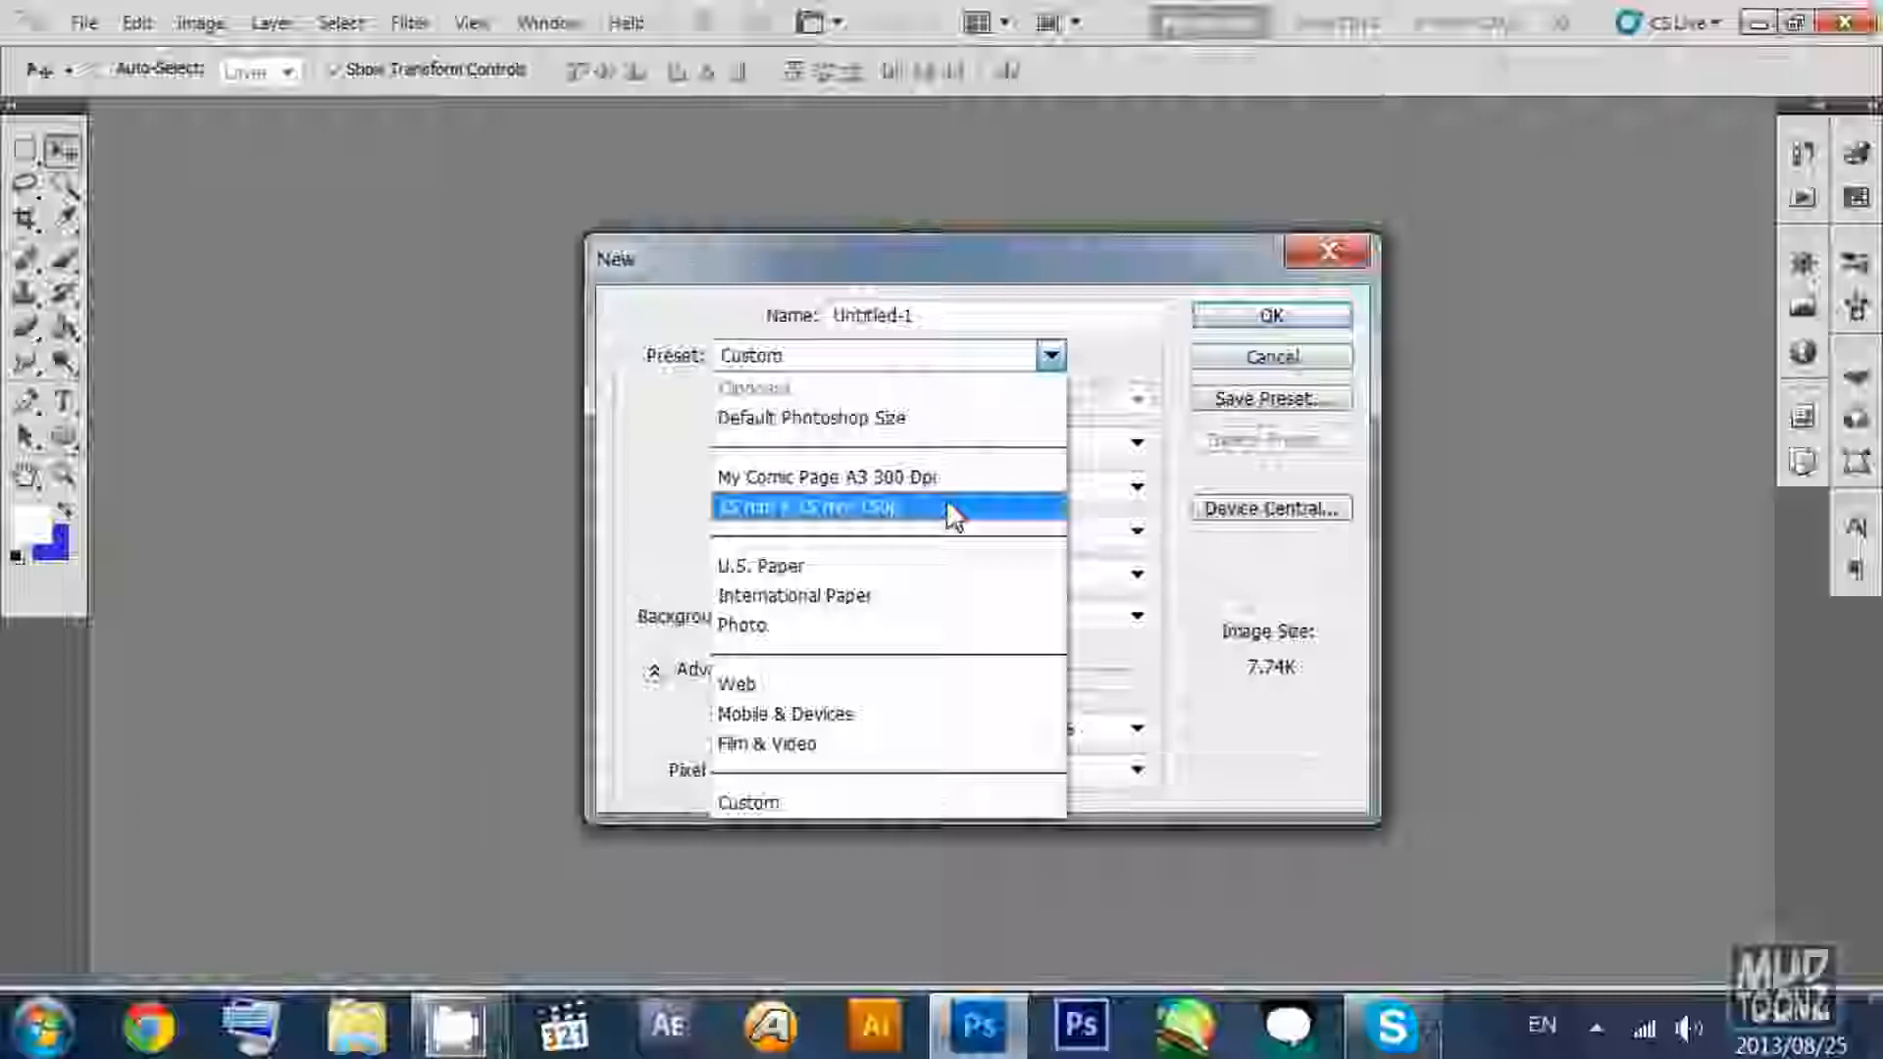
left_click(946, 505)
left_click(910, 378)
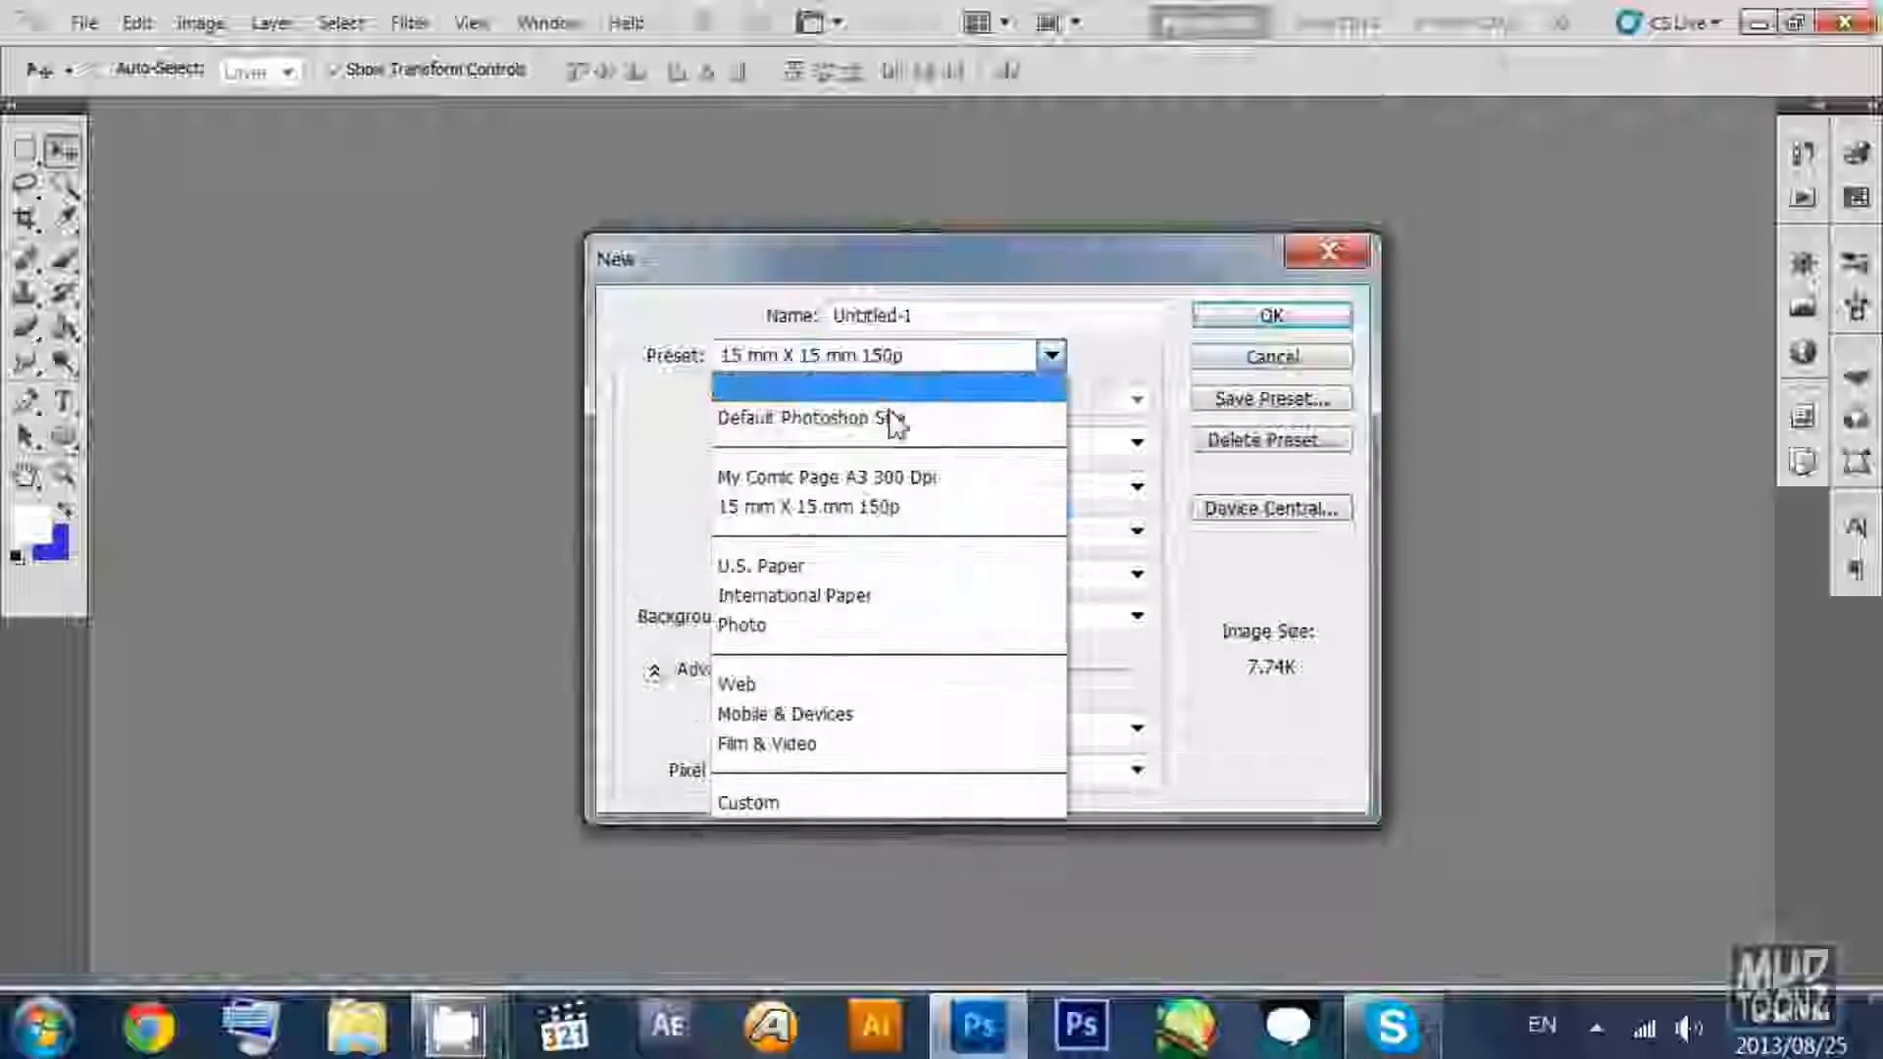
left_click(894, 475)
left_click(957, 355)
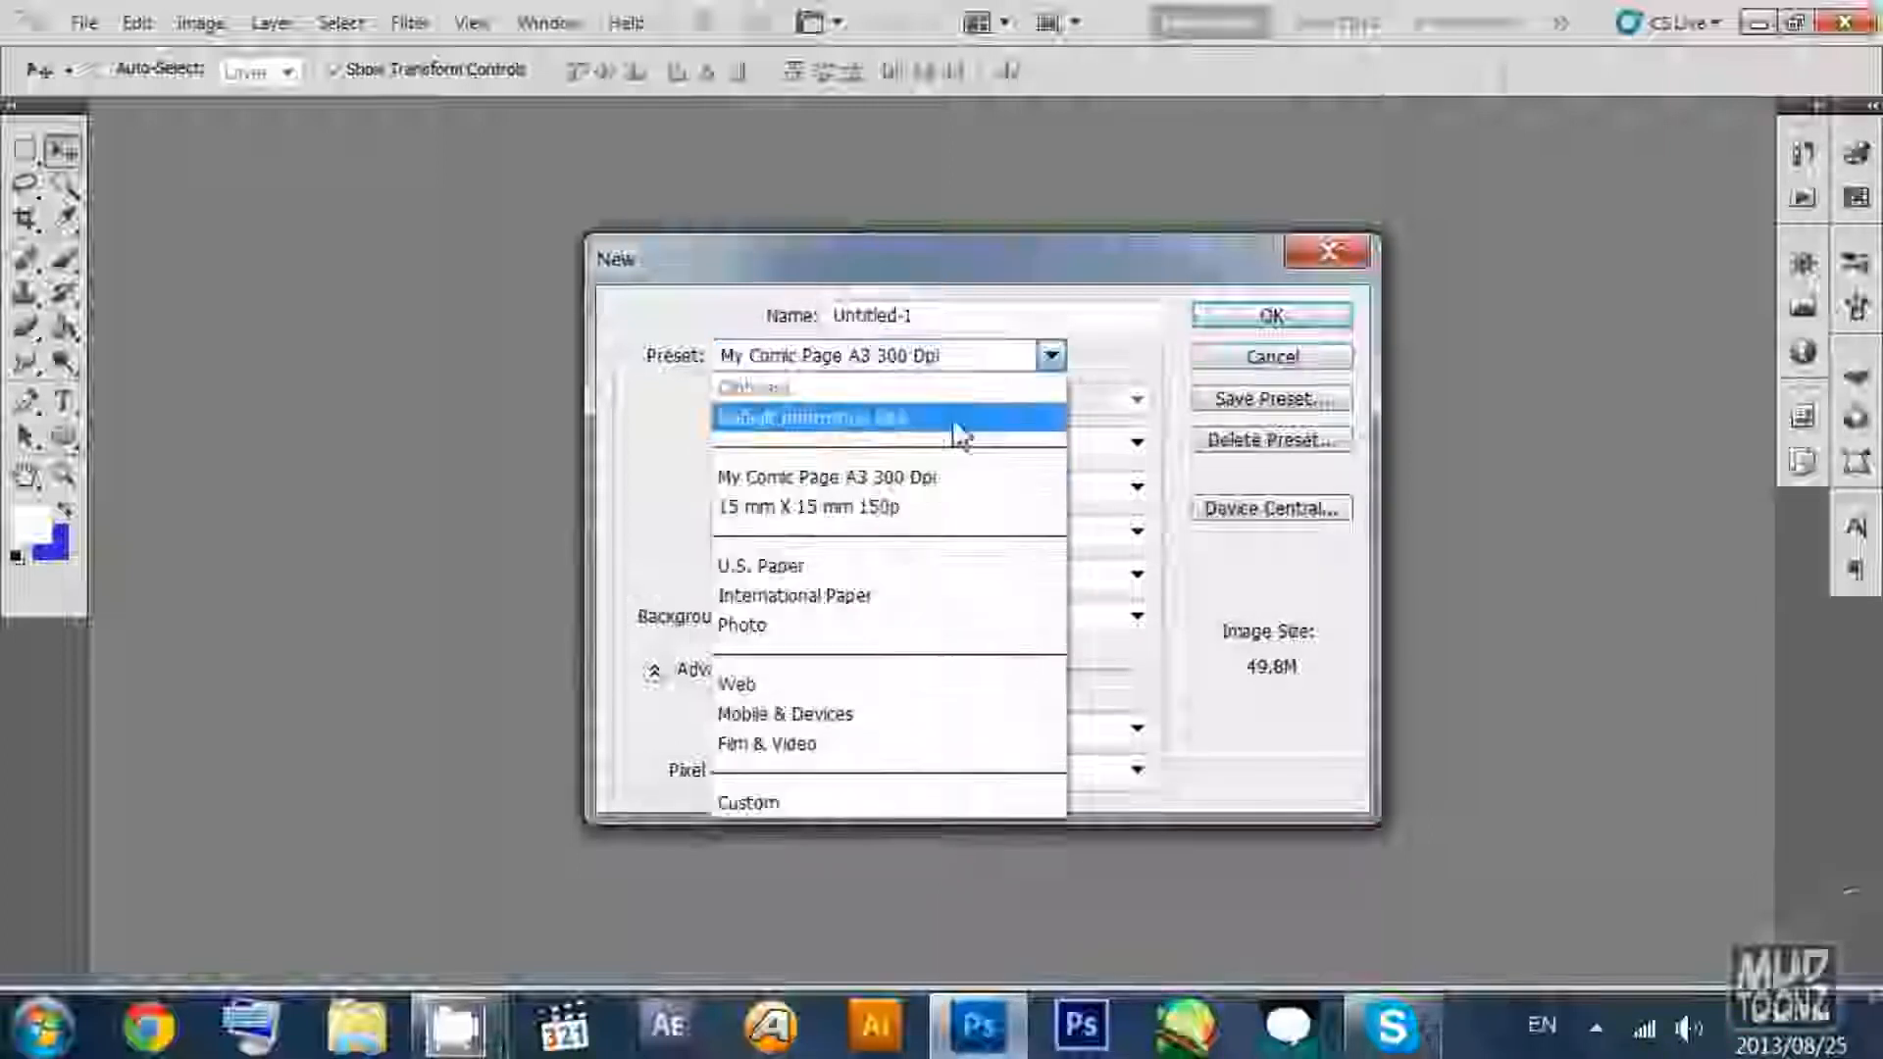
left_click(916, 506)
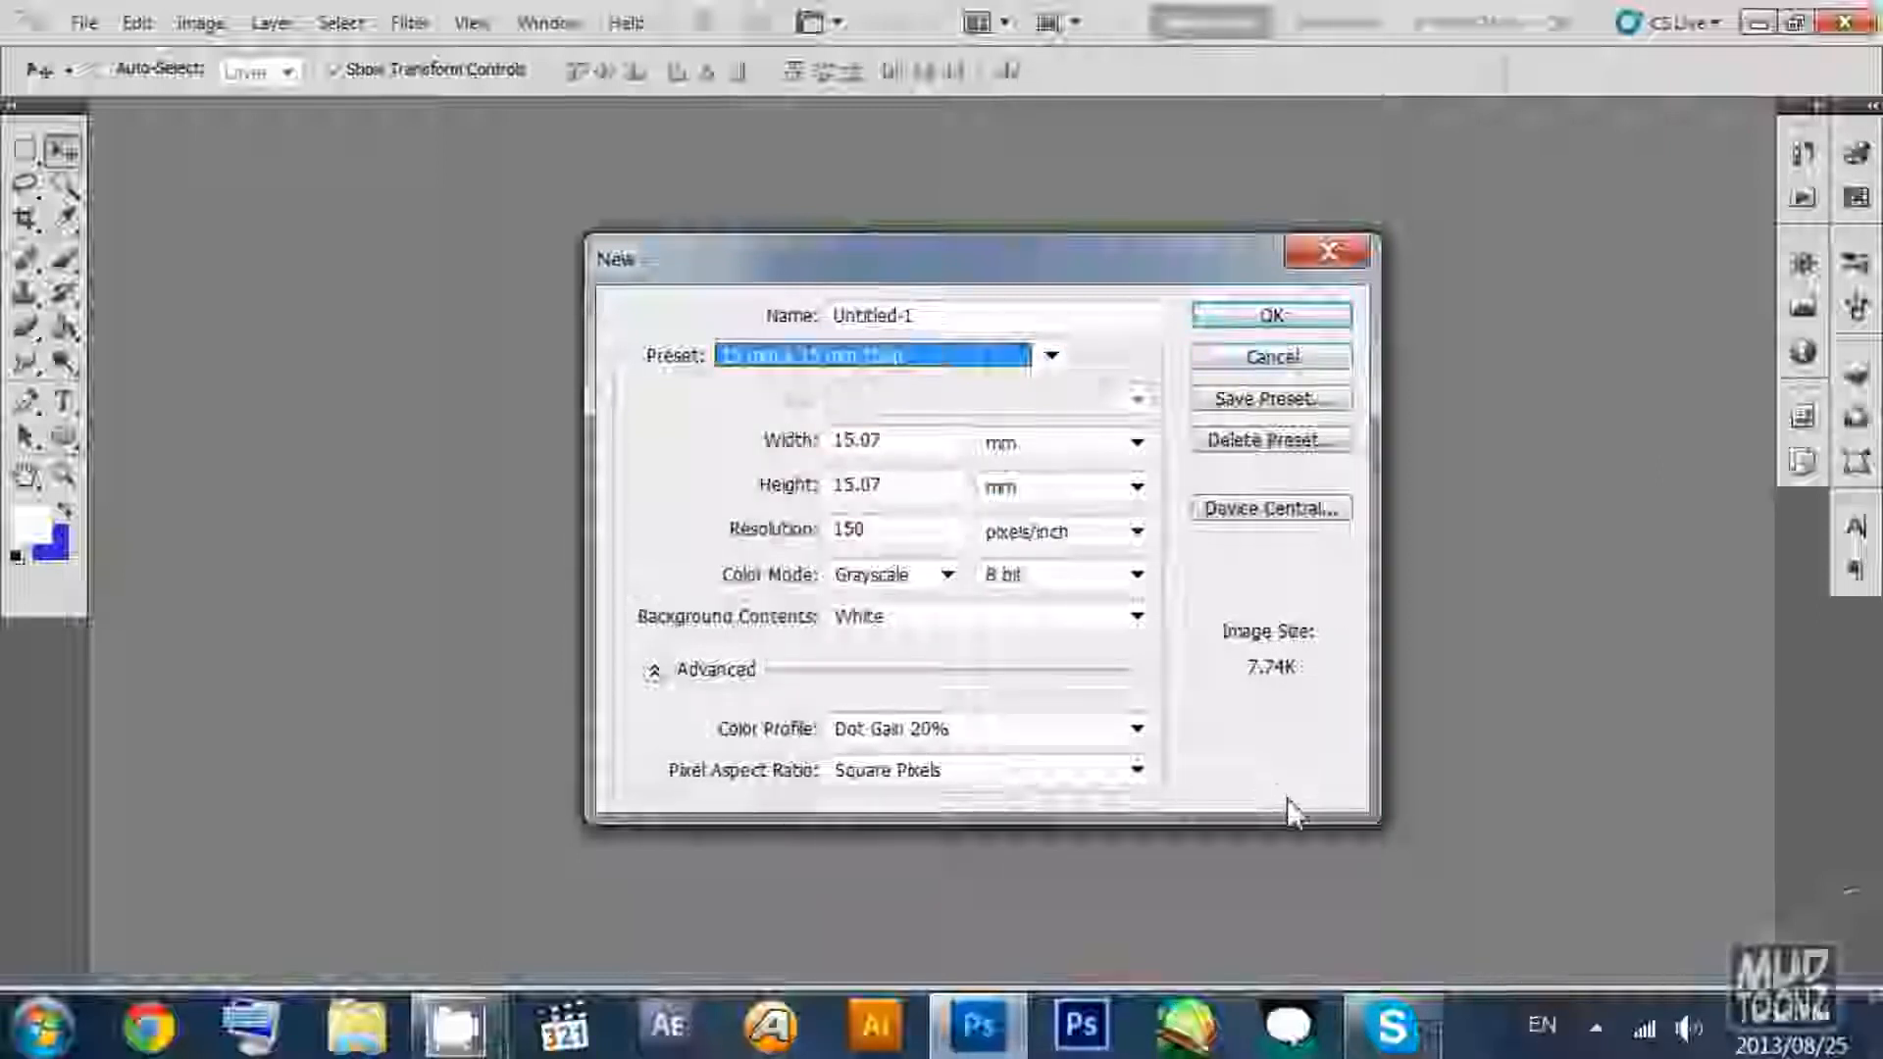
Look through the available pixel aspect ratios and color profiles for the new document without changing them.
left_click(1111, 774)
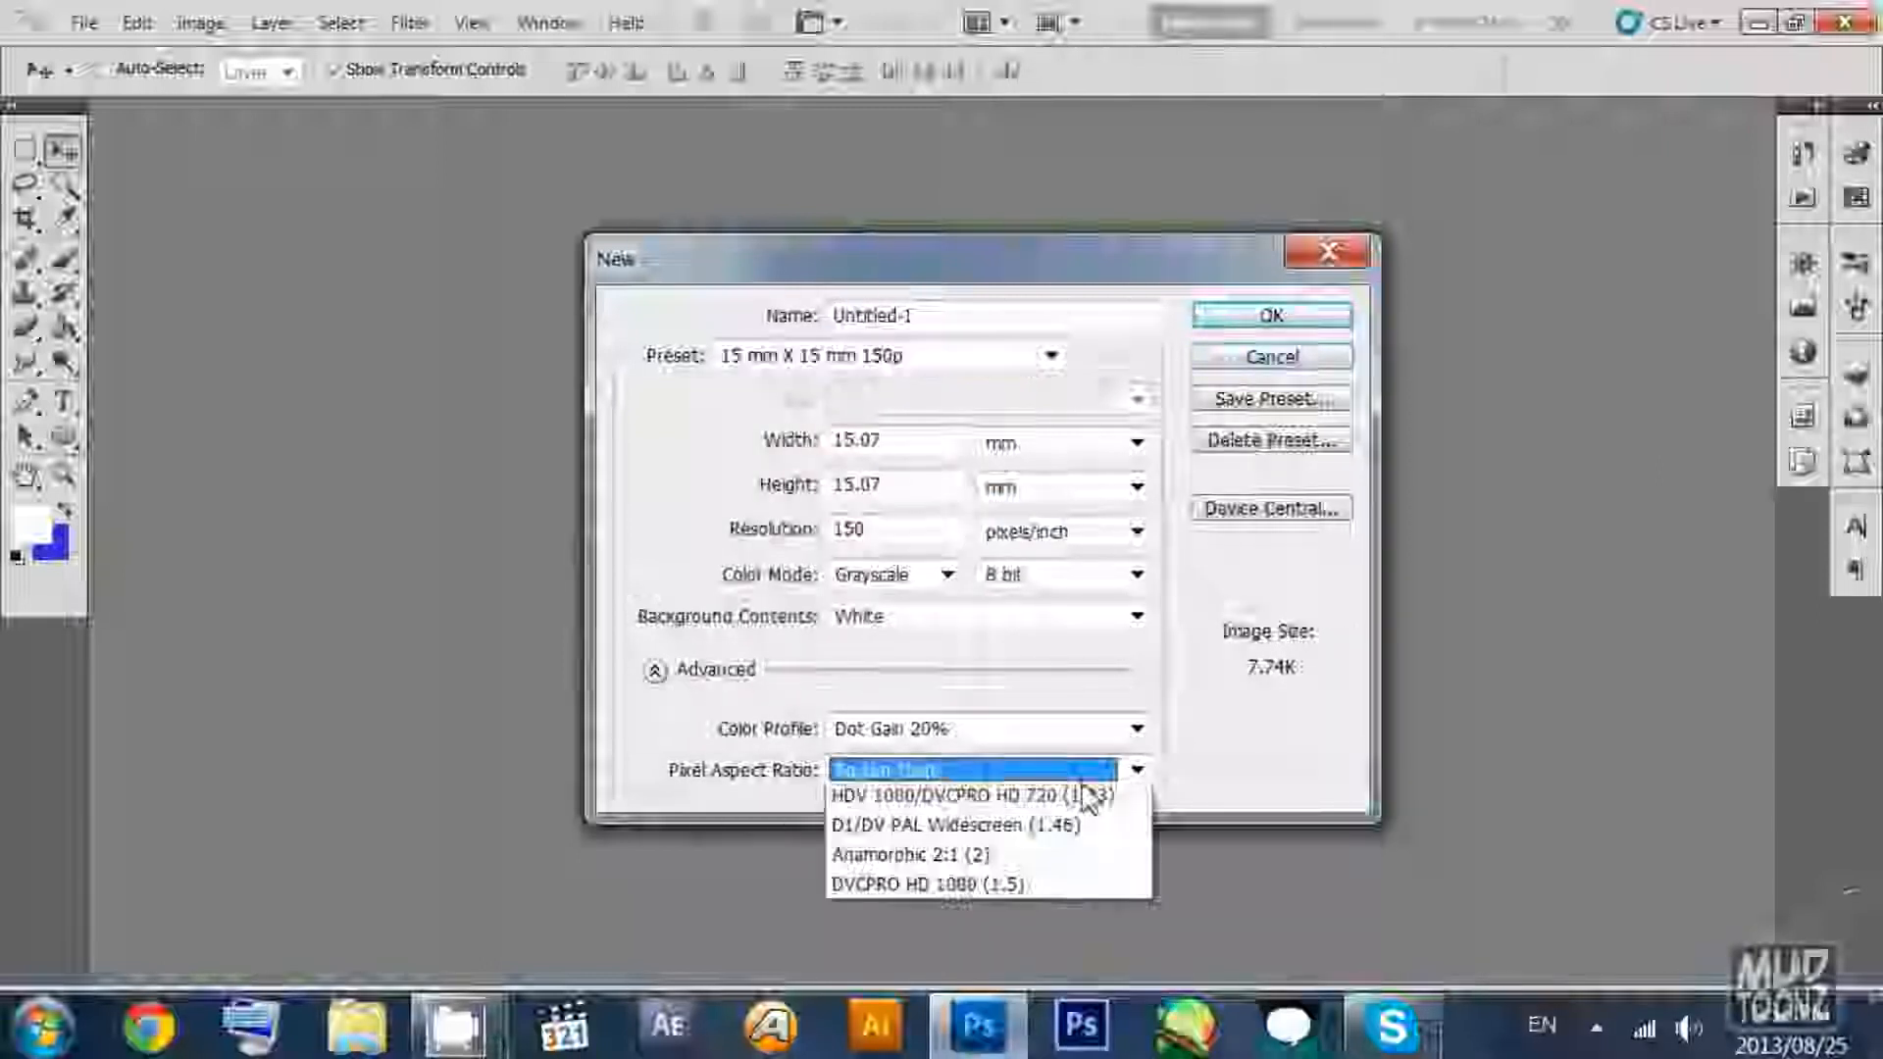
left_click(1080, 781)
left_click(1001, 740)
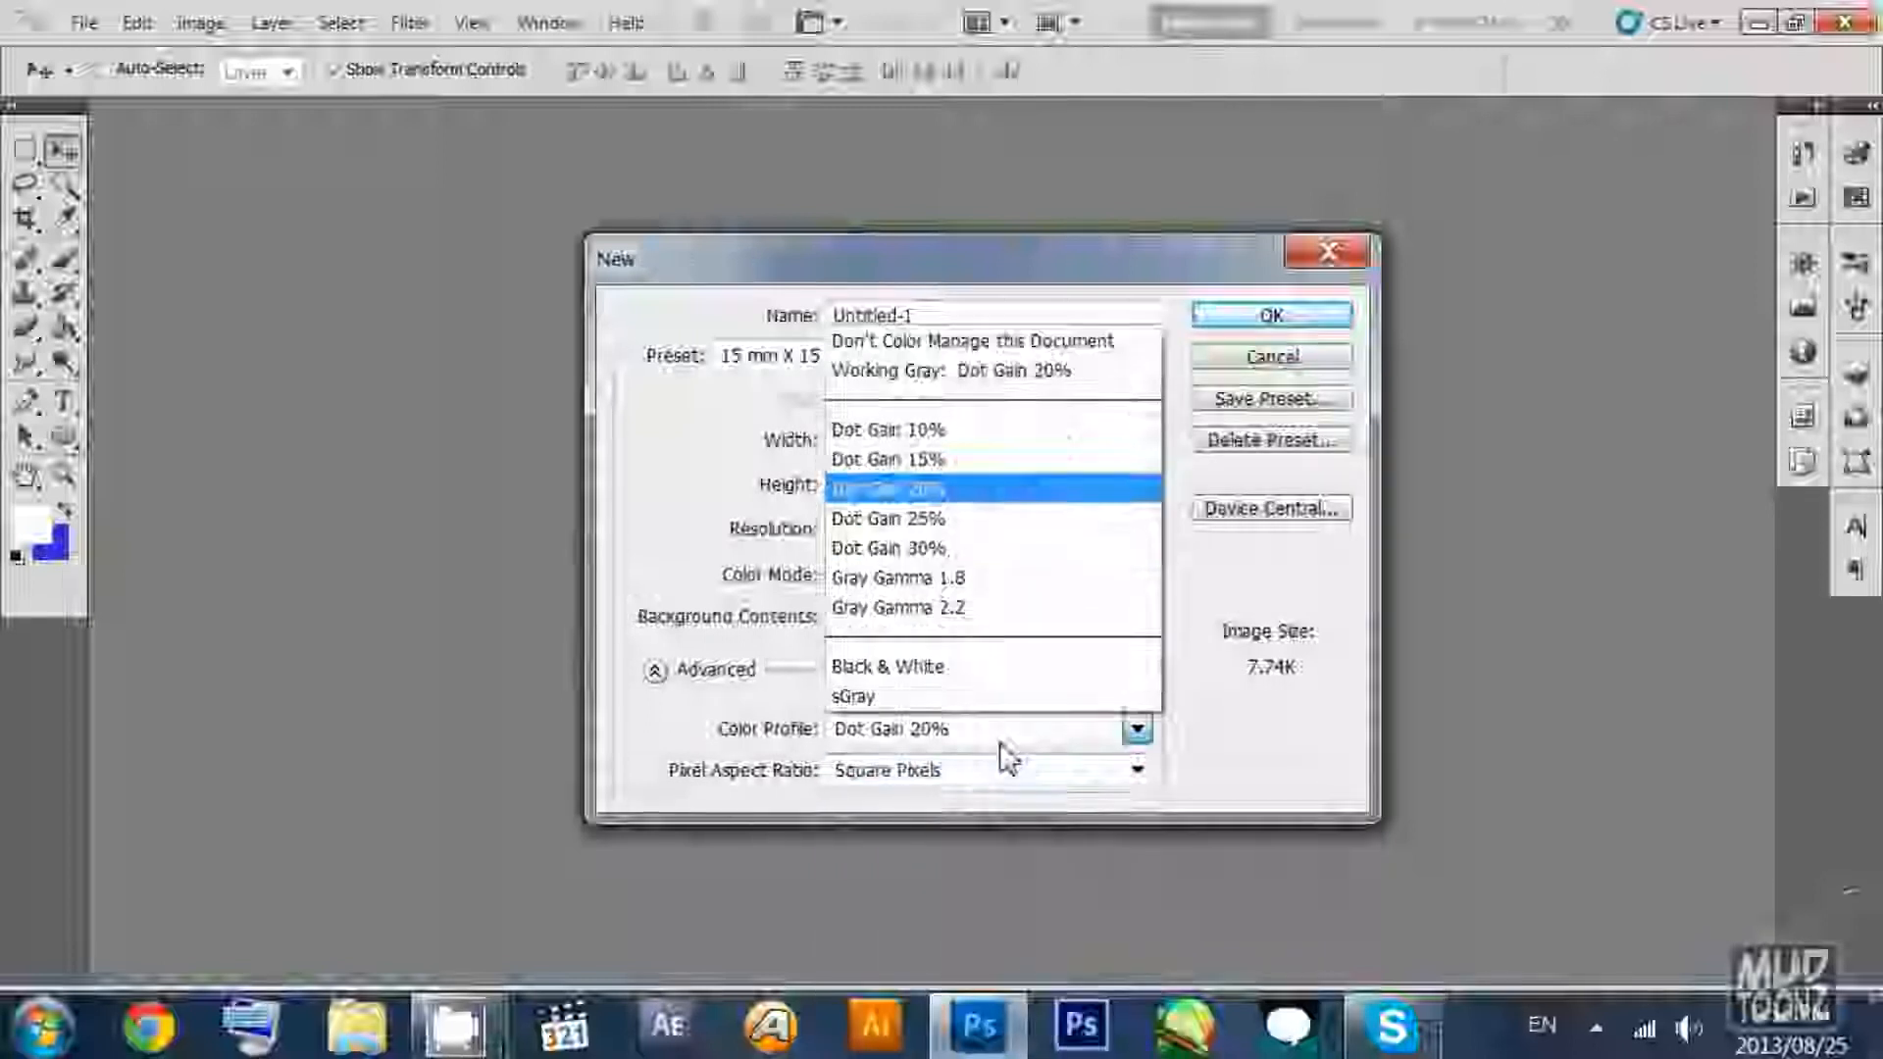
left_click(1002, 742)
left_click(1130, 744)
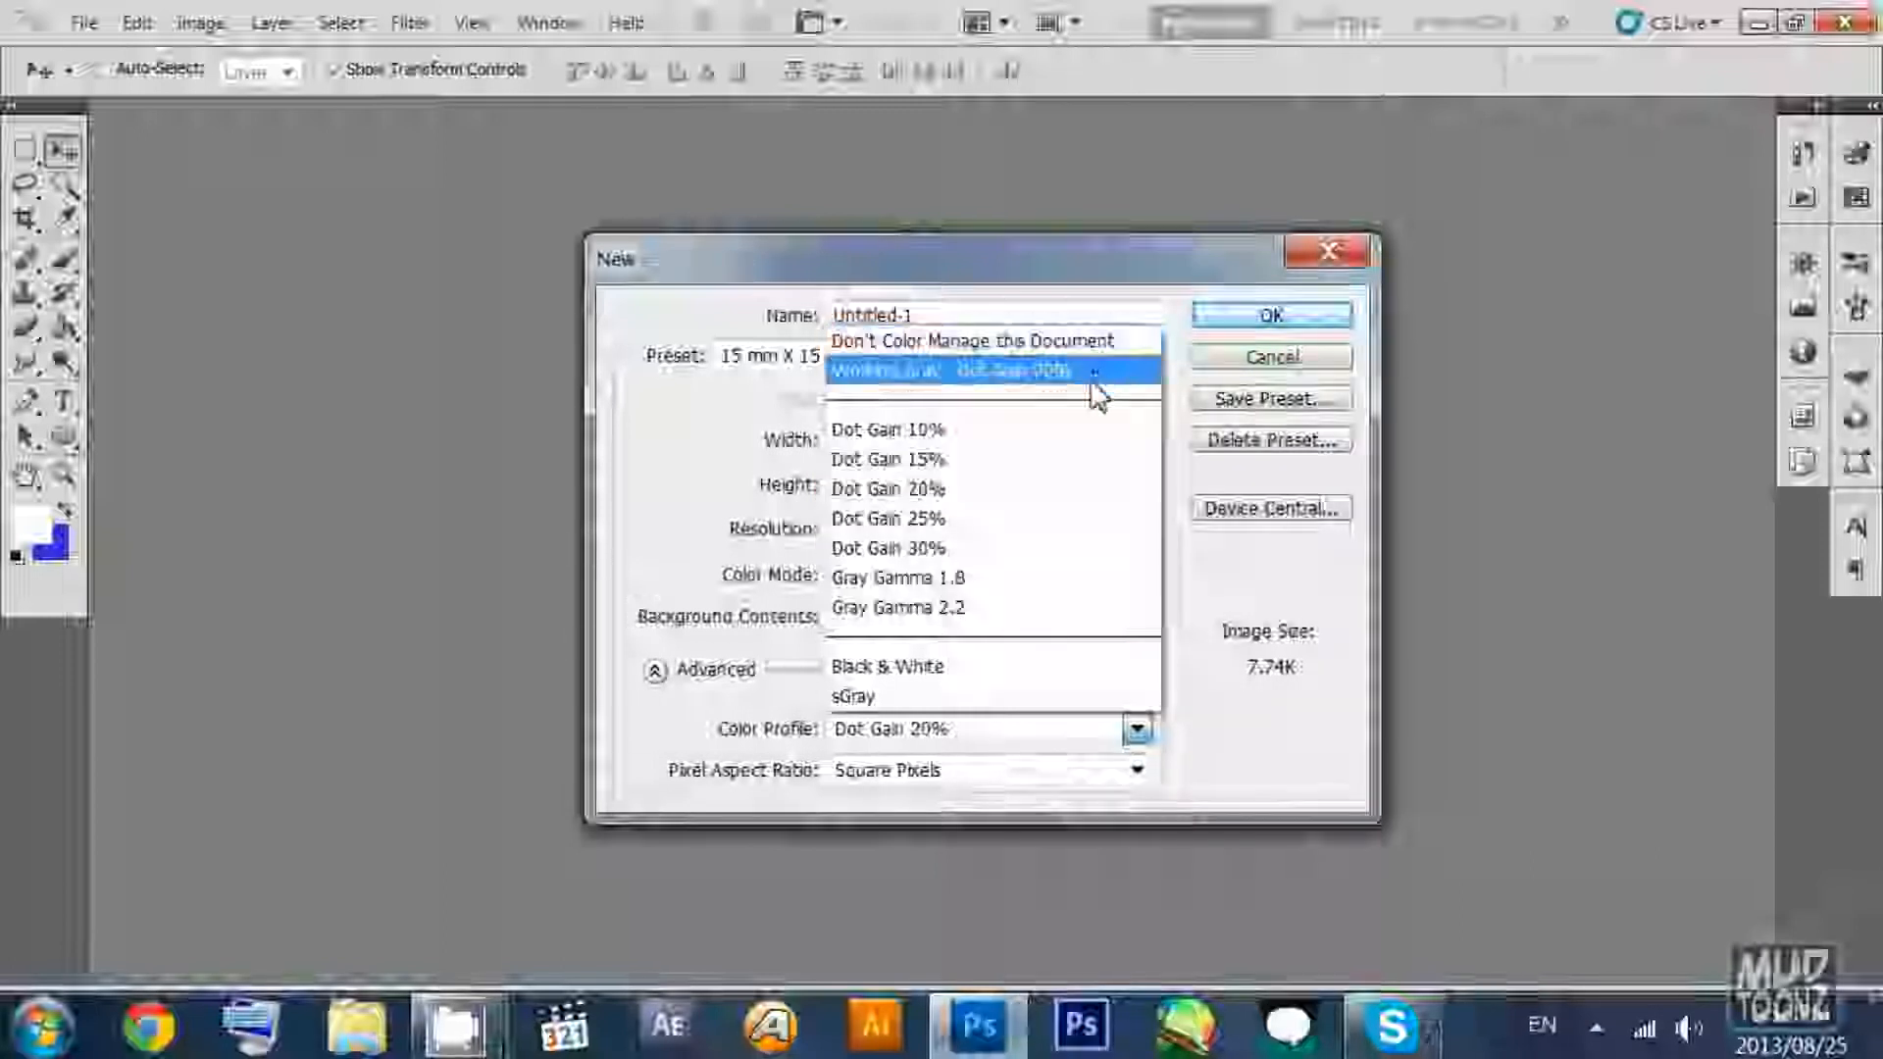
left_click(1175, 765)
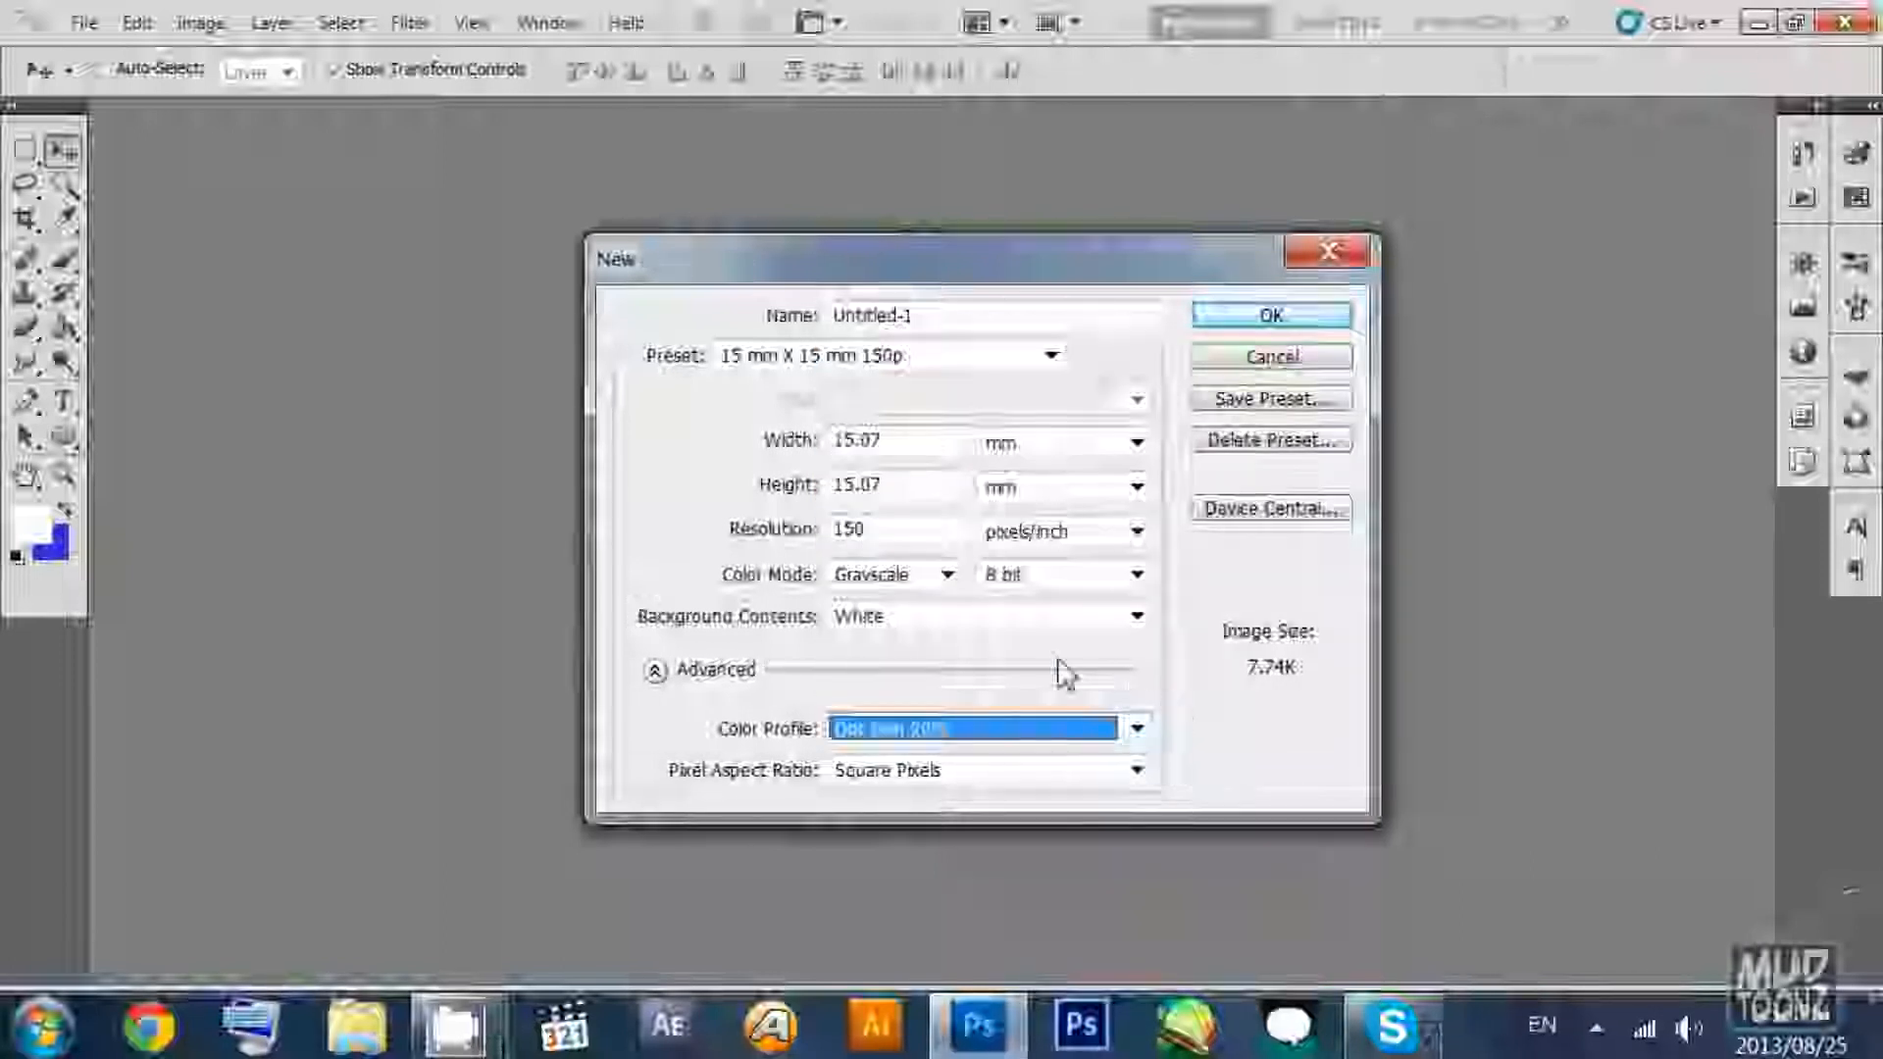
Set the color mode to RGB Color and choose the International Paper preset for the new document.
left_click(948, 576)
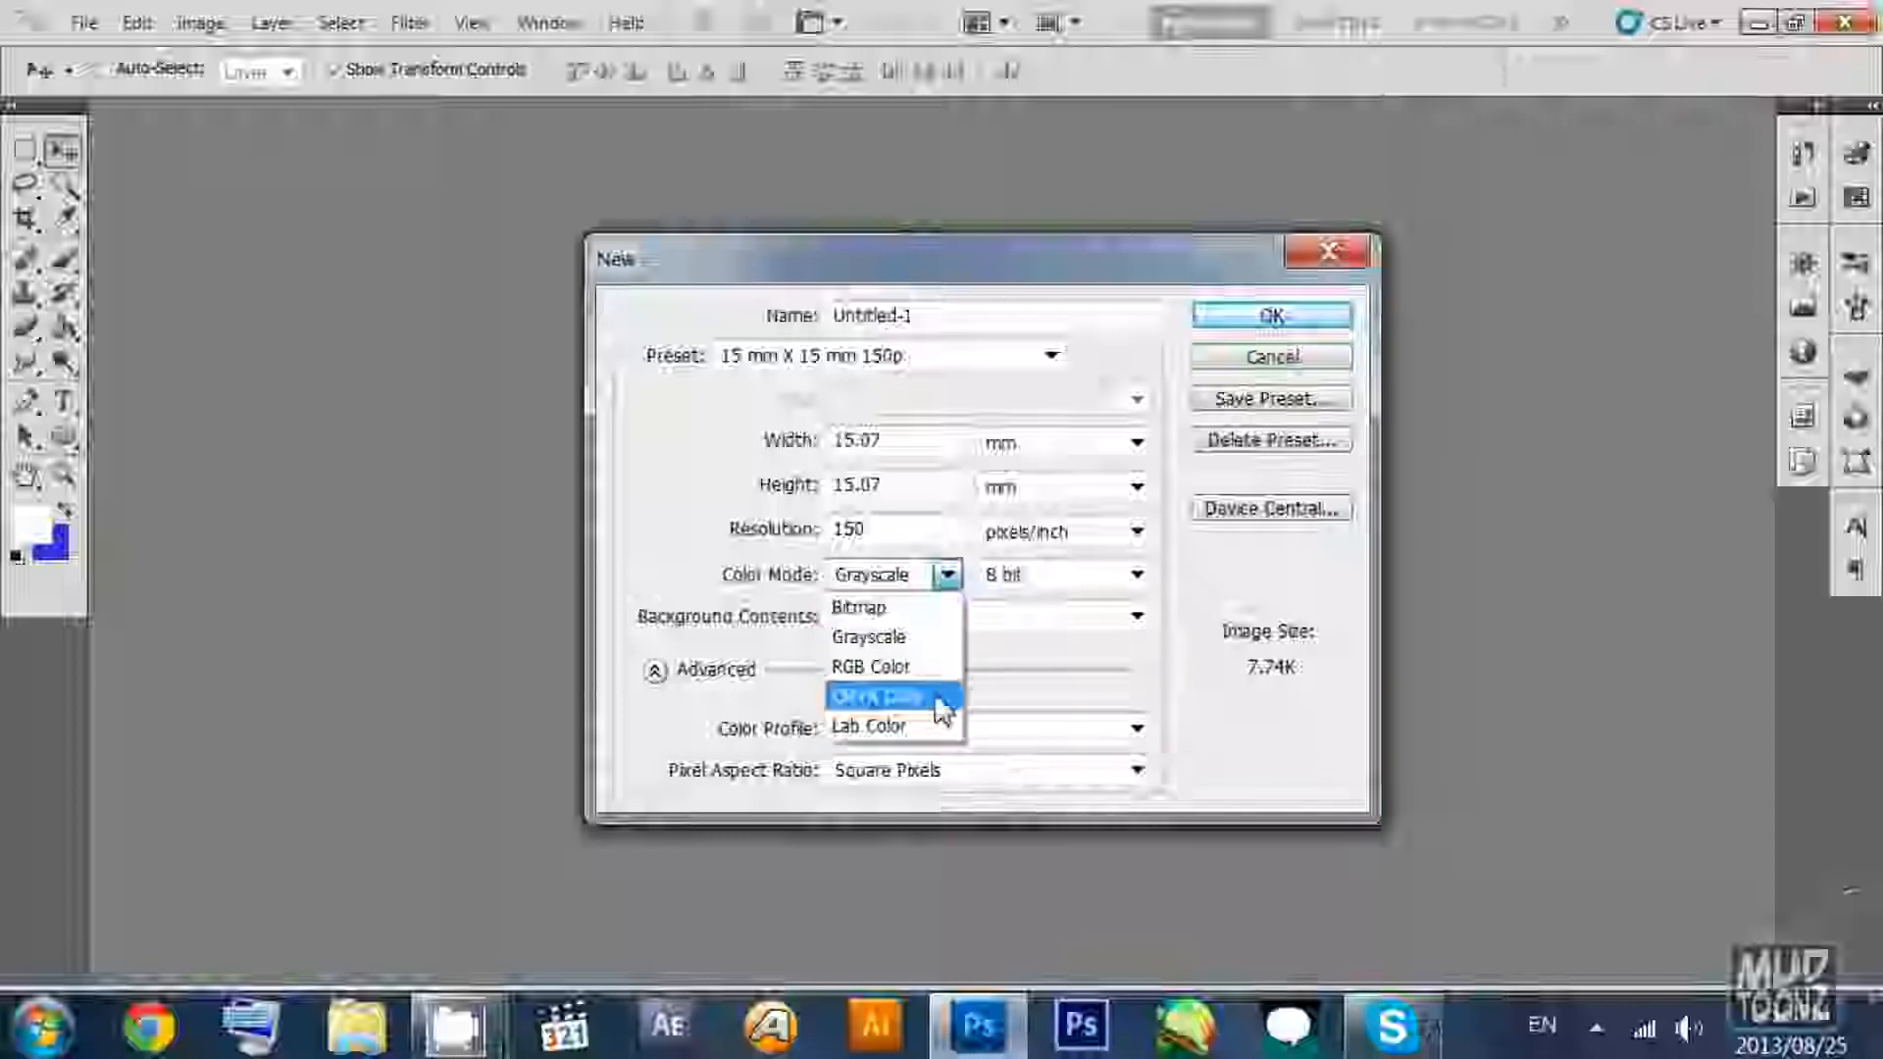
left_click(931, 667)
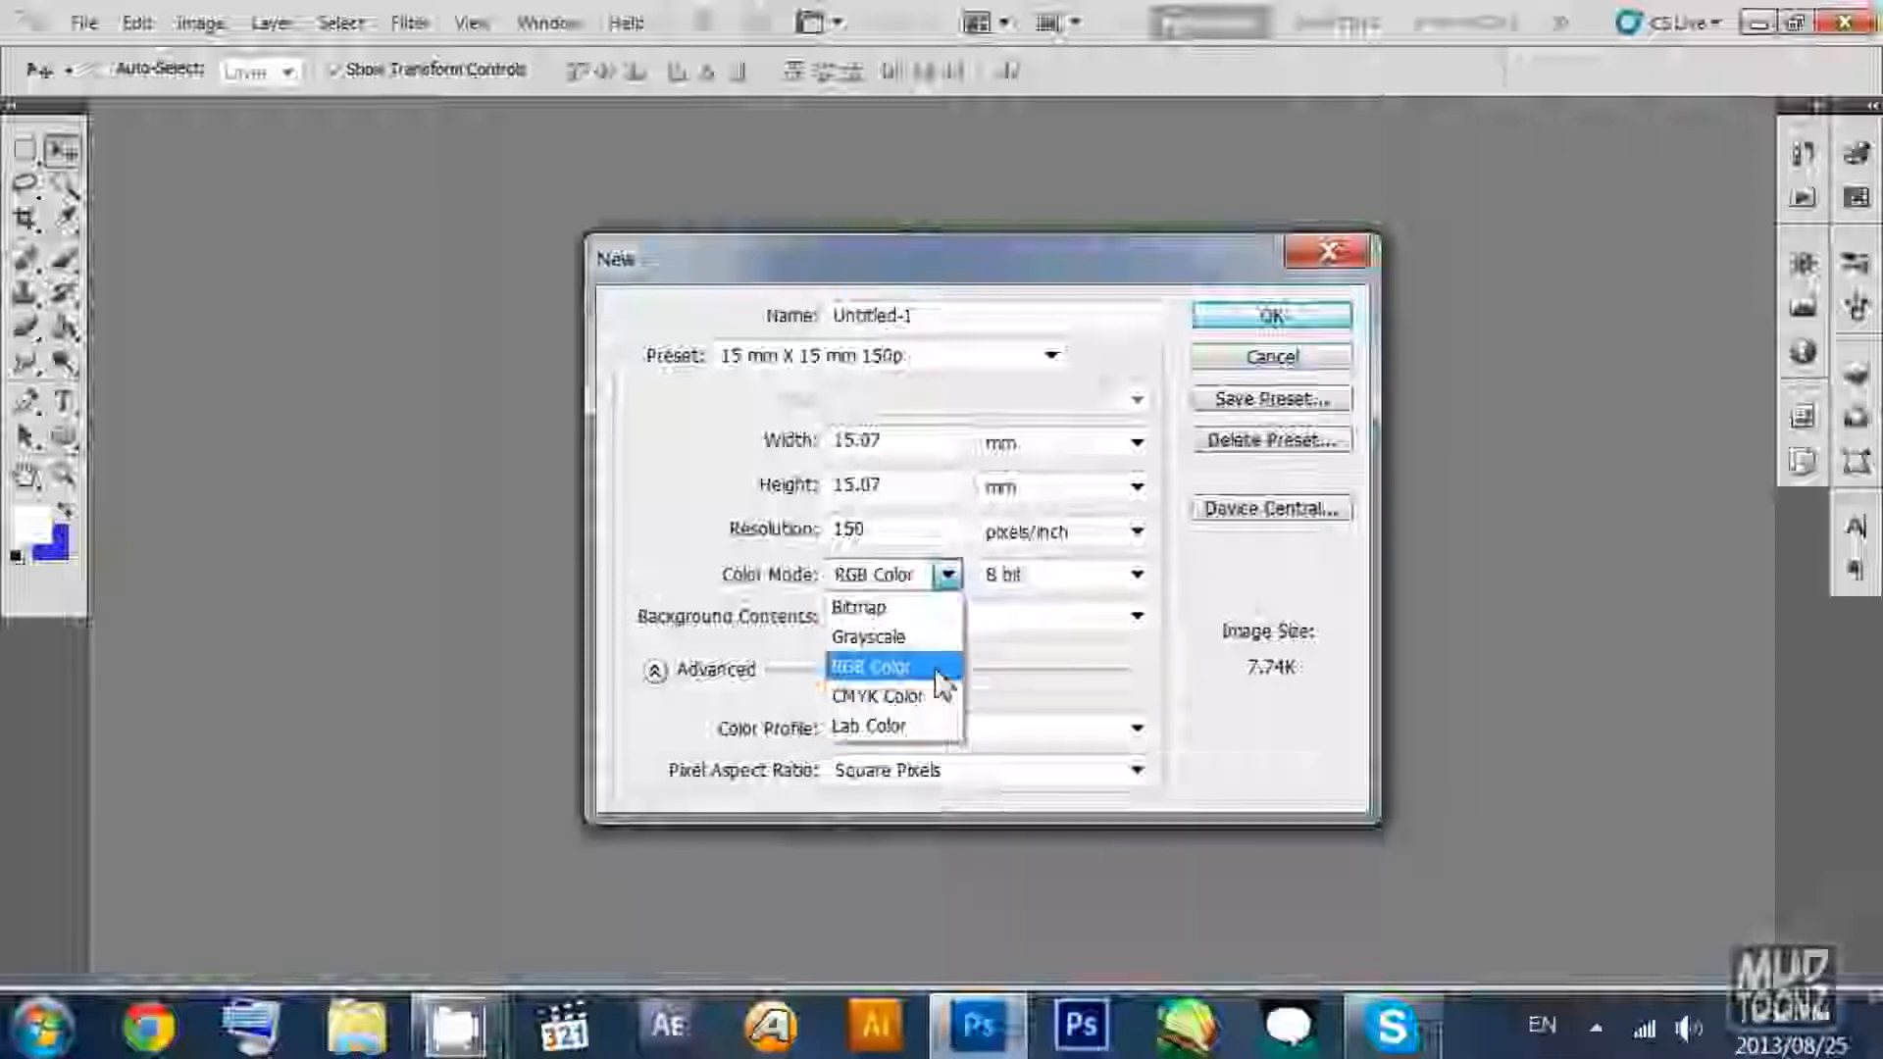
left_click(863, 355)
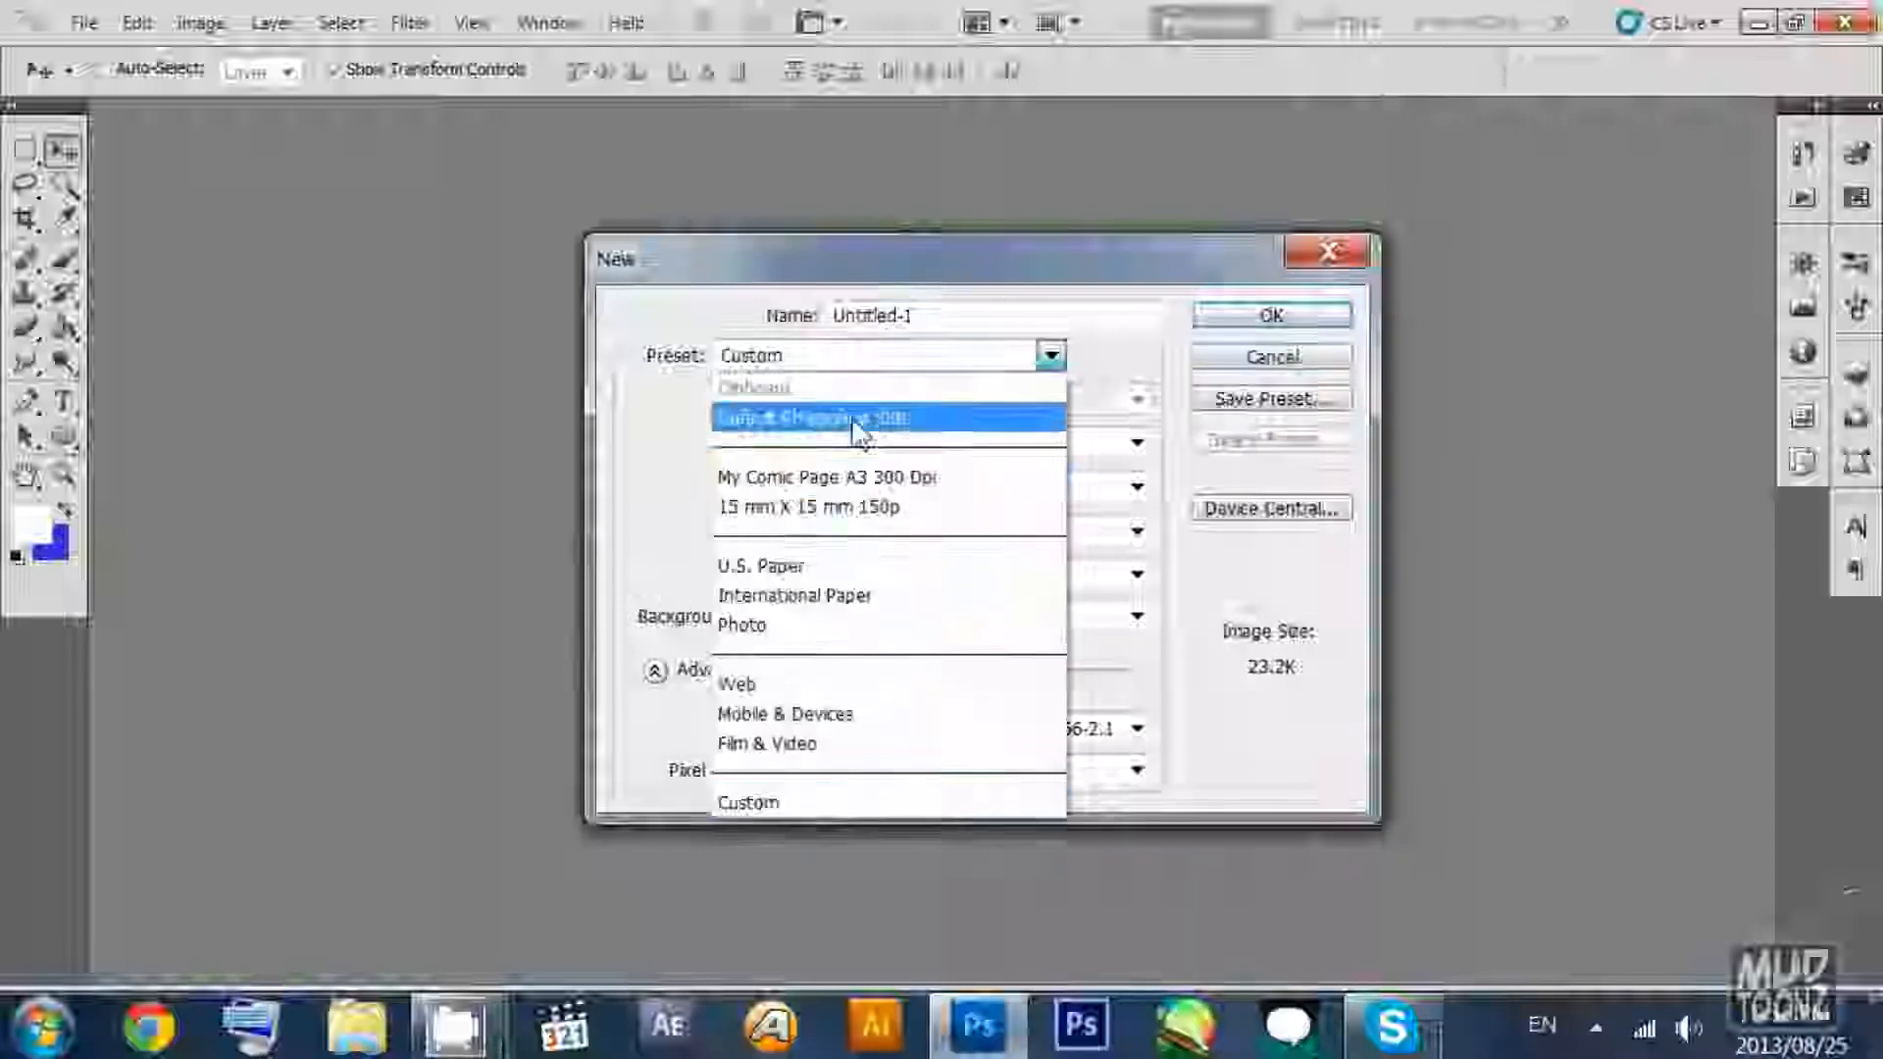
left_click(867, 596)
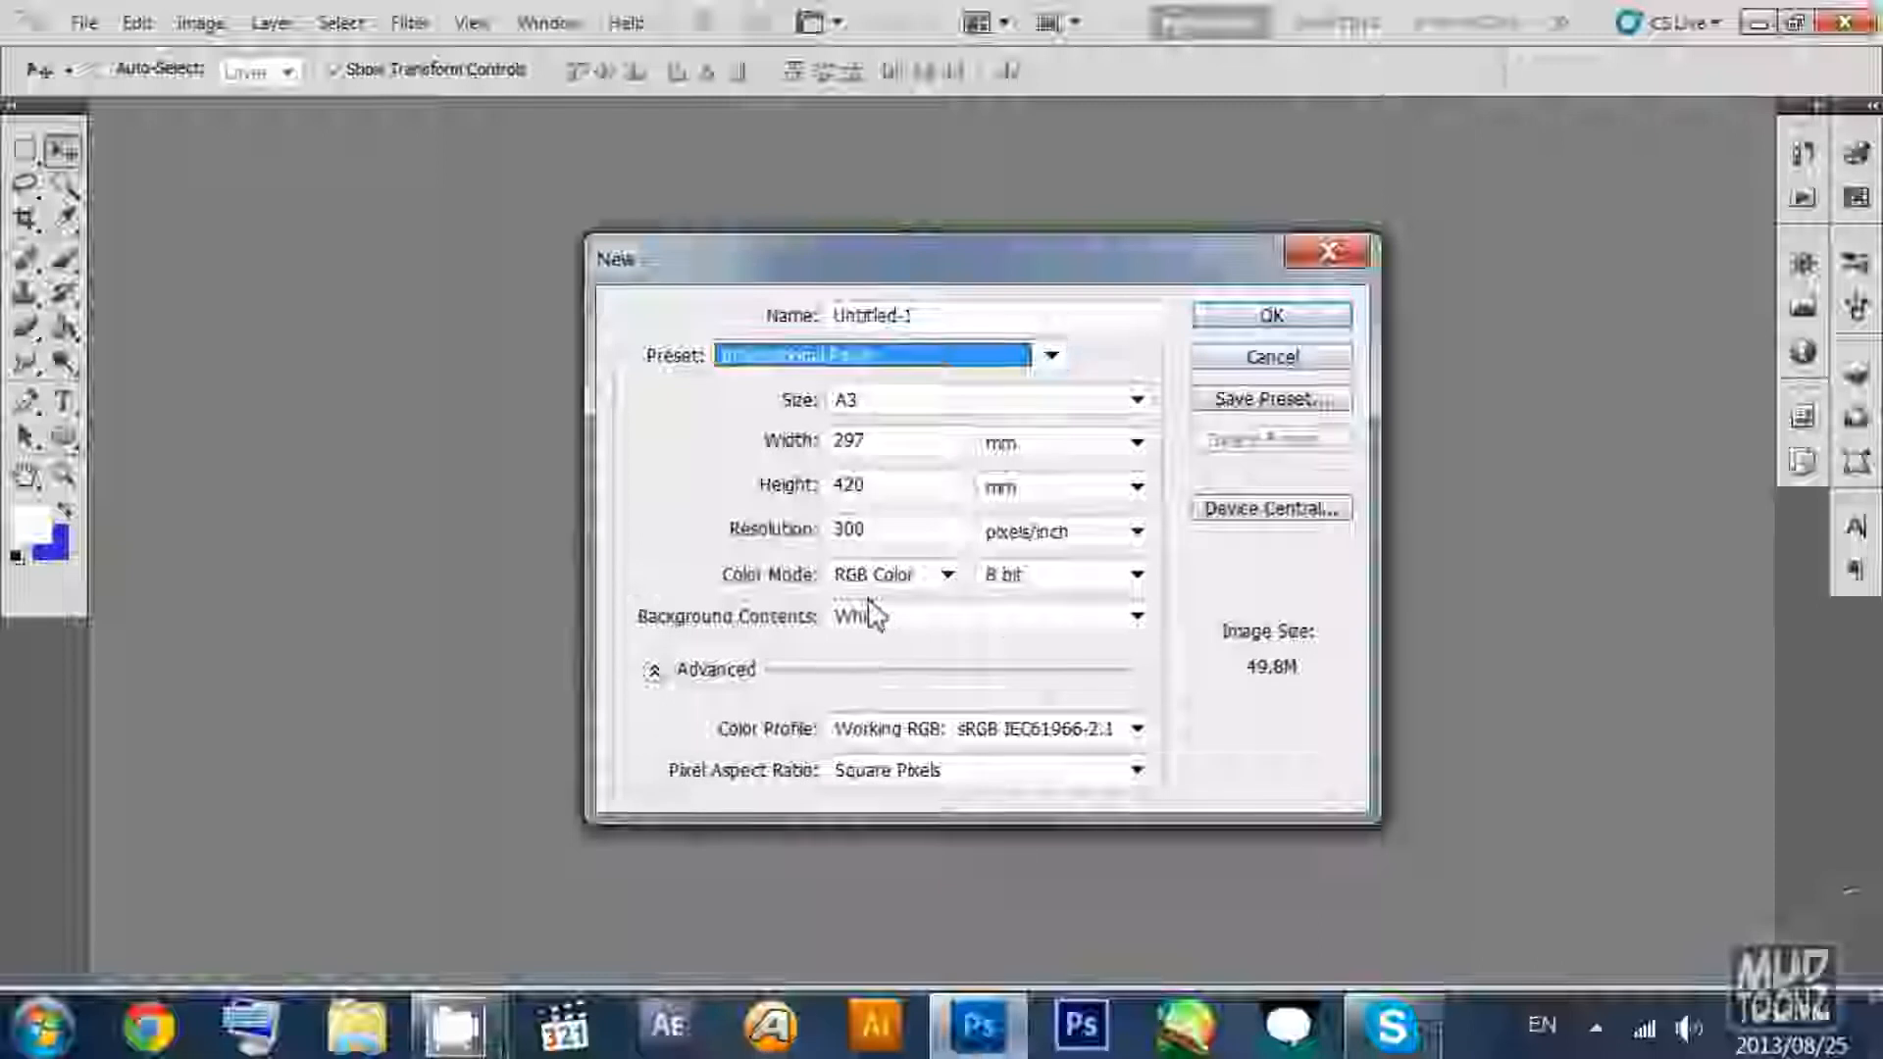
Try the A4 paper size, look over the other sizes, and set the size to A3.
left_click(899, 402)
left_click(912, 439)
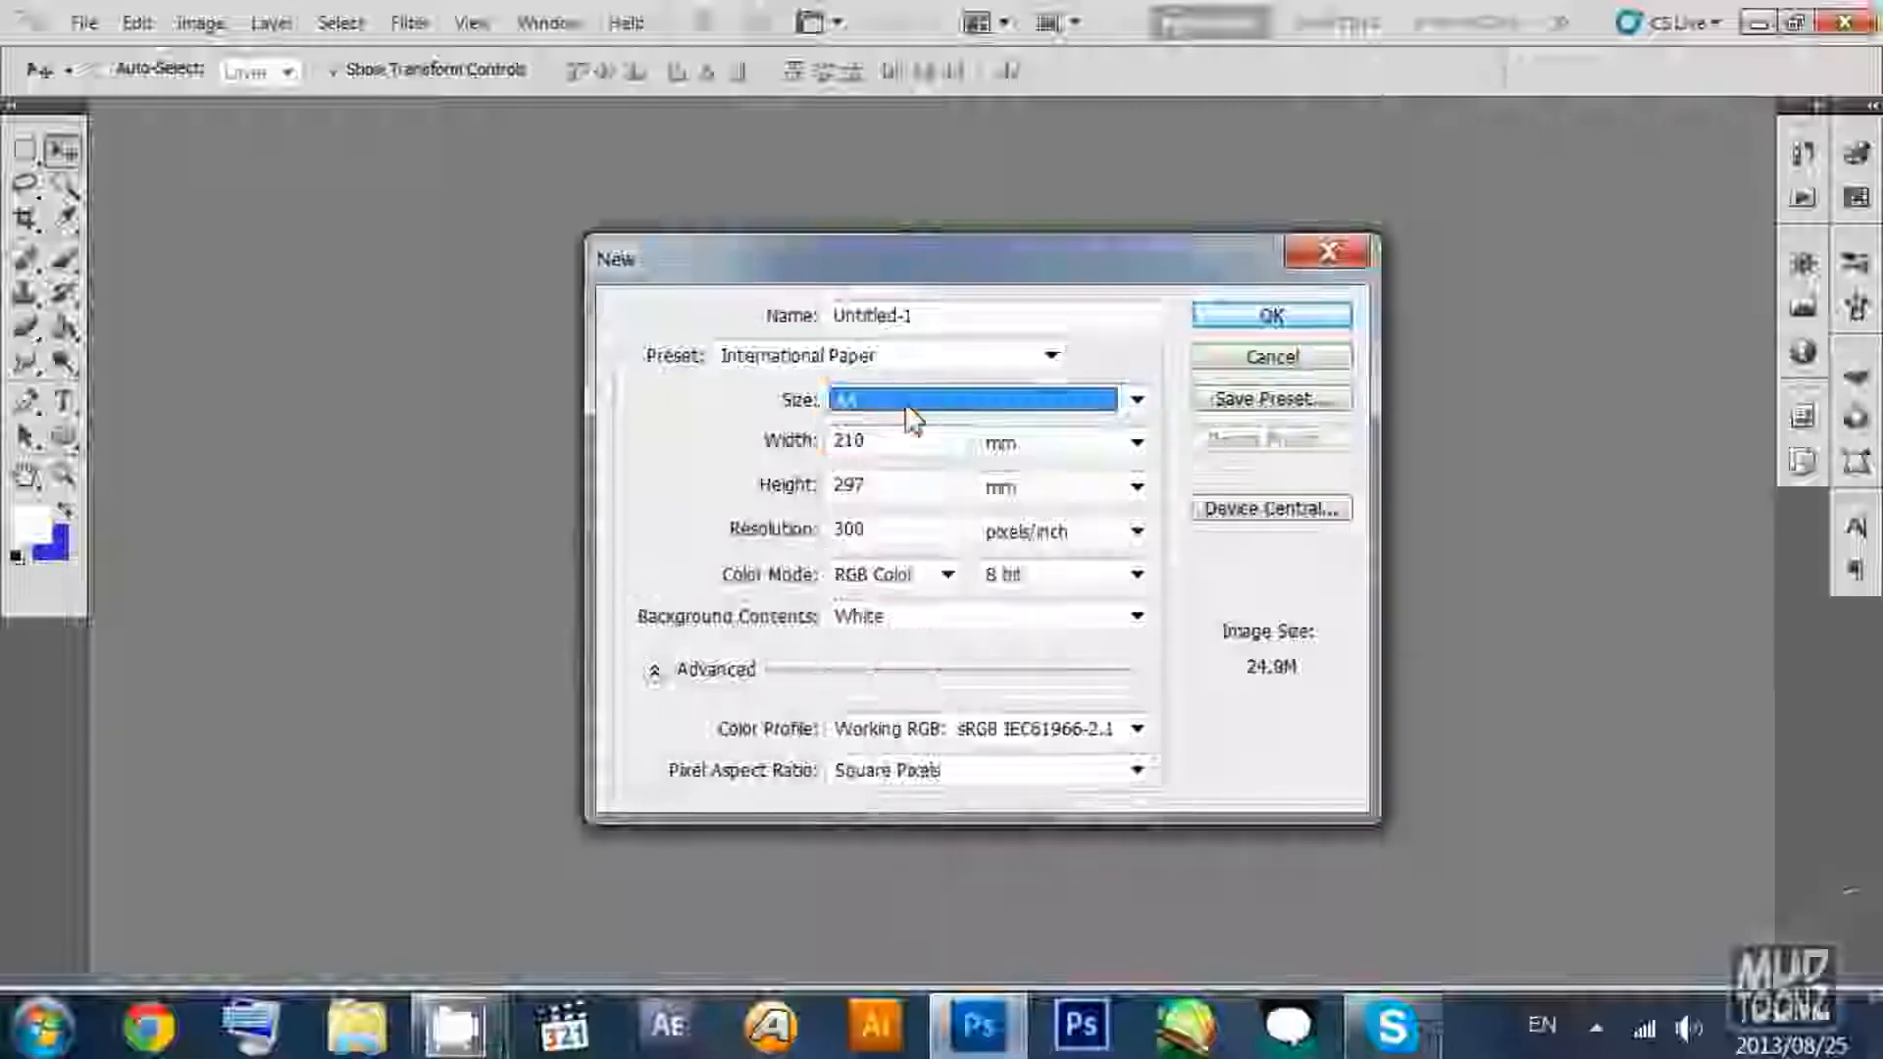
left_click(913, 400)
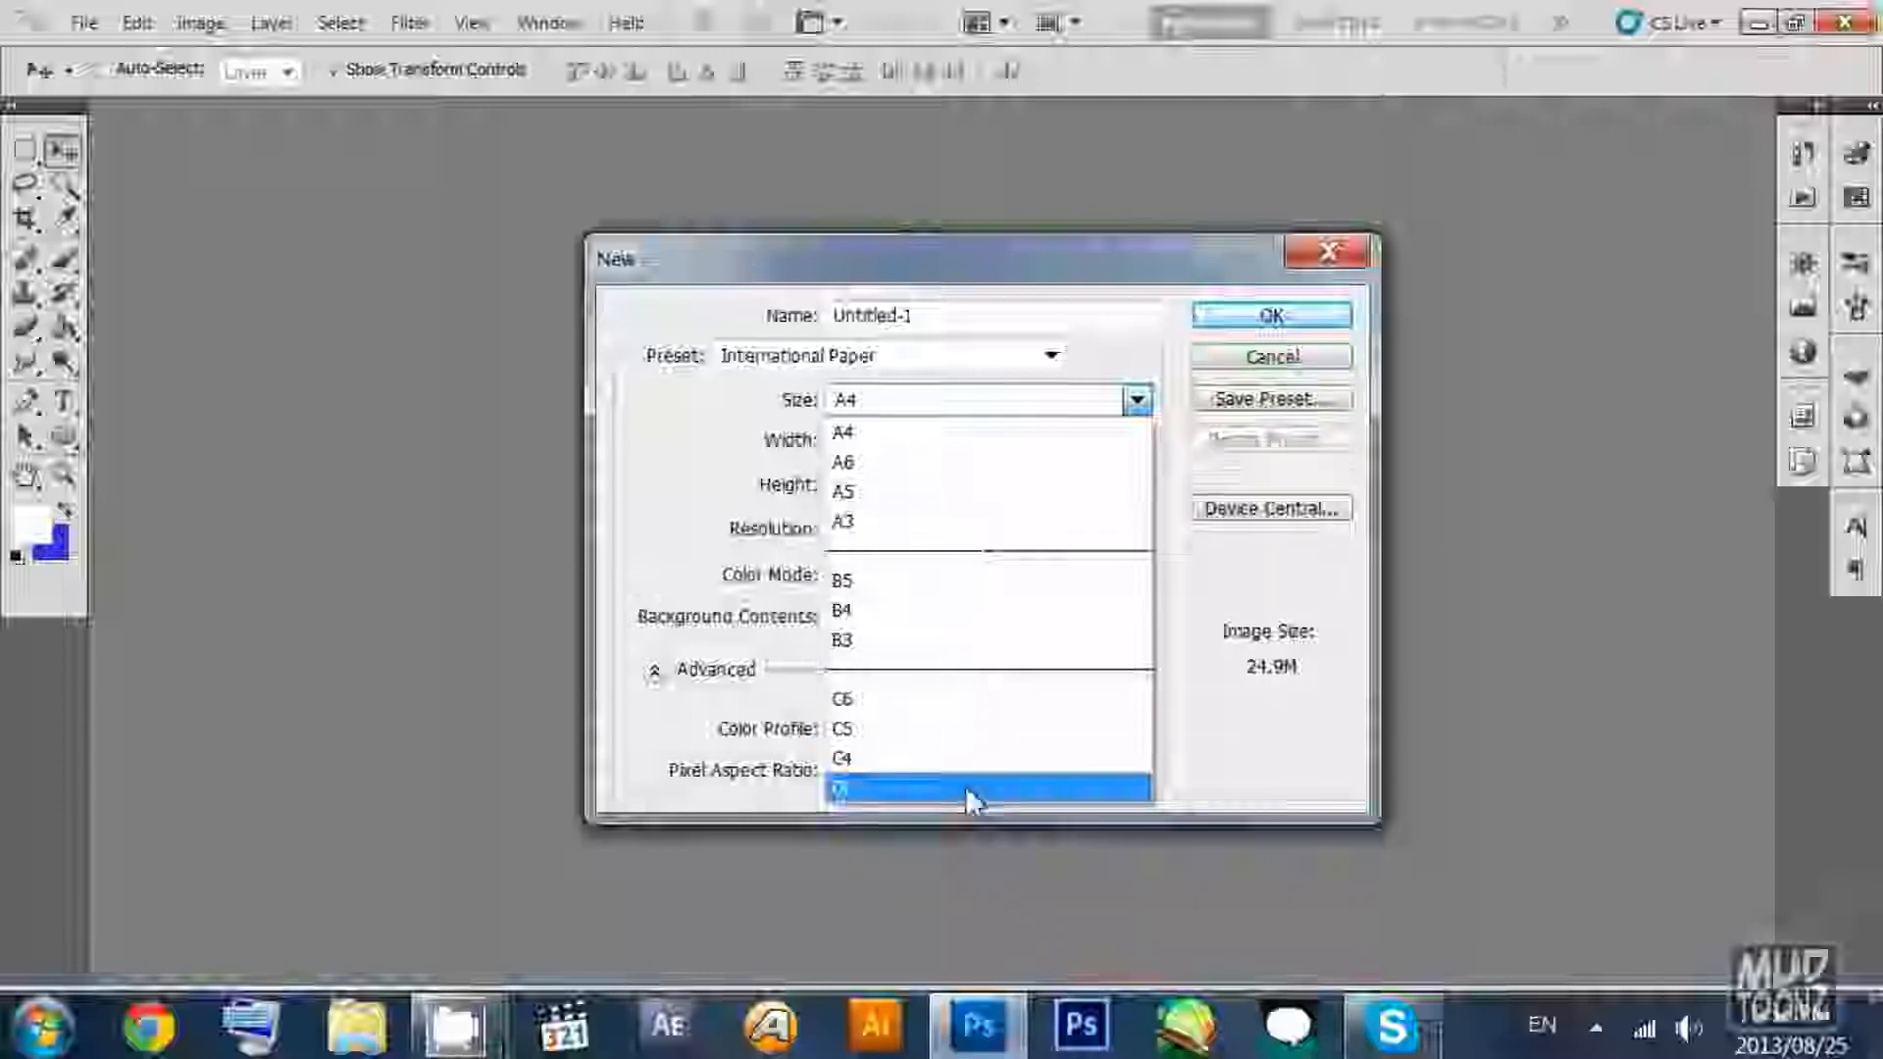
left_click(1010, 523)
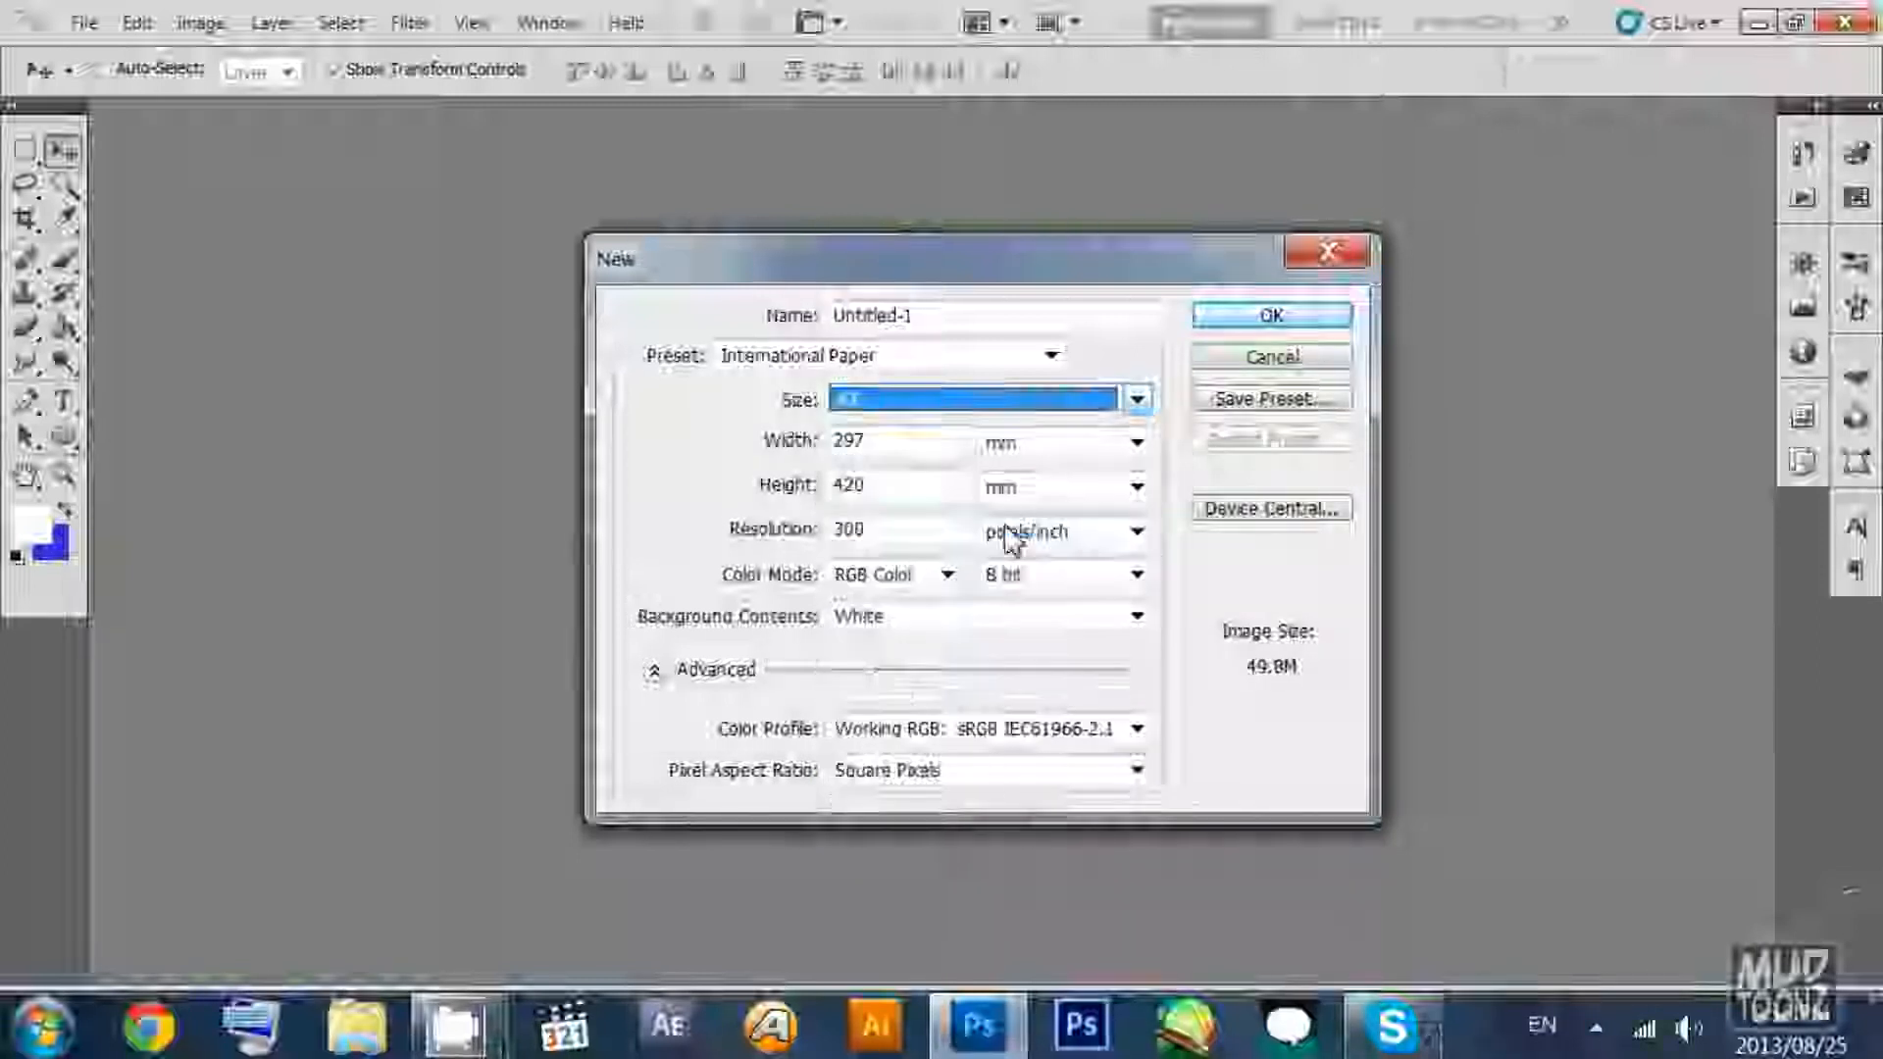
Check the bit depth, resolution unit and background options, keeping 8 bit, pixels/inch and White, and create the A3 document.
left_click(1065, 581)
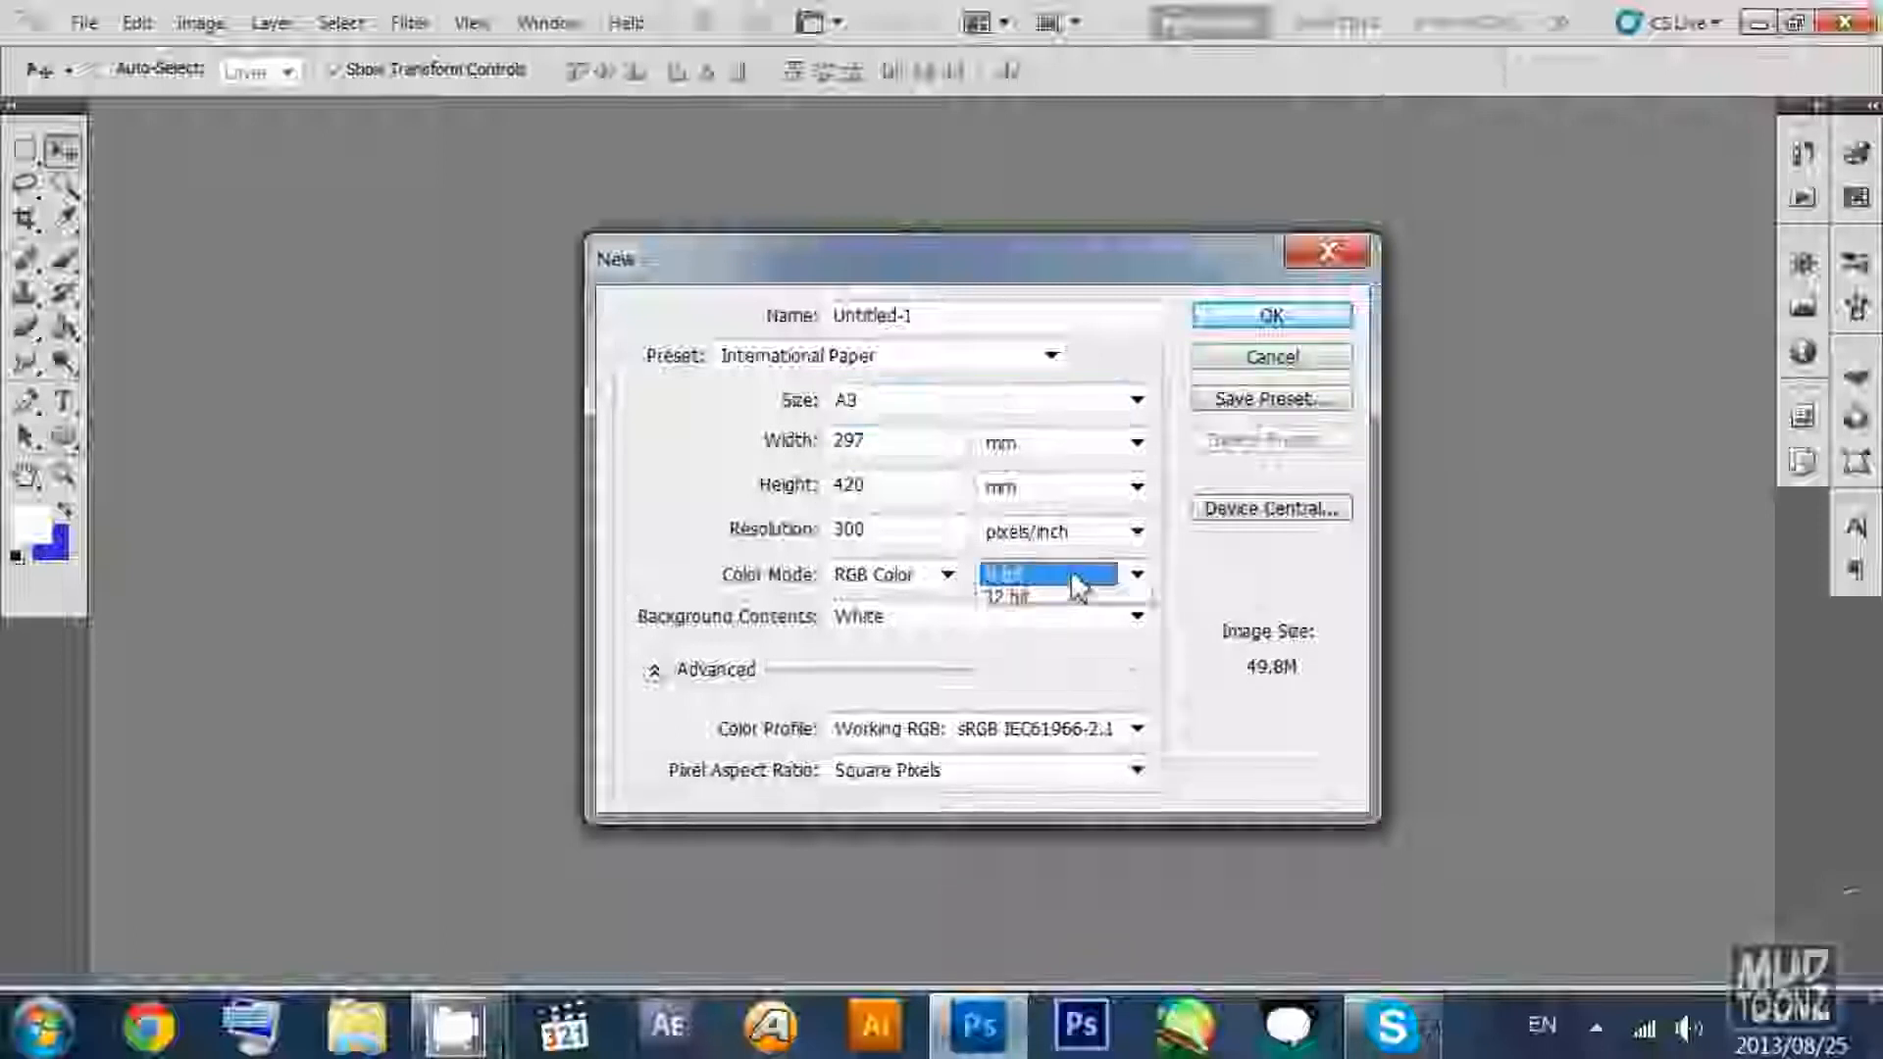
left_click(1095, 638)
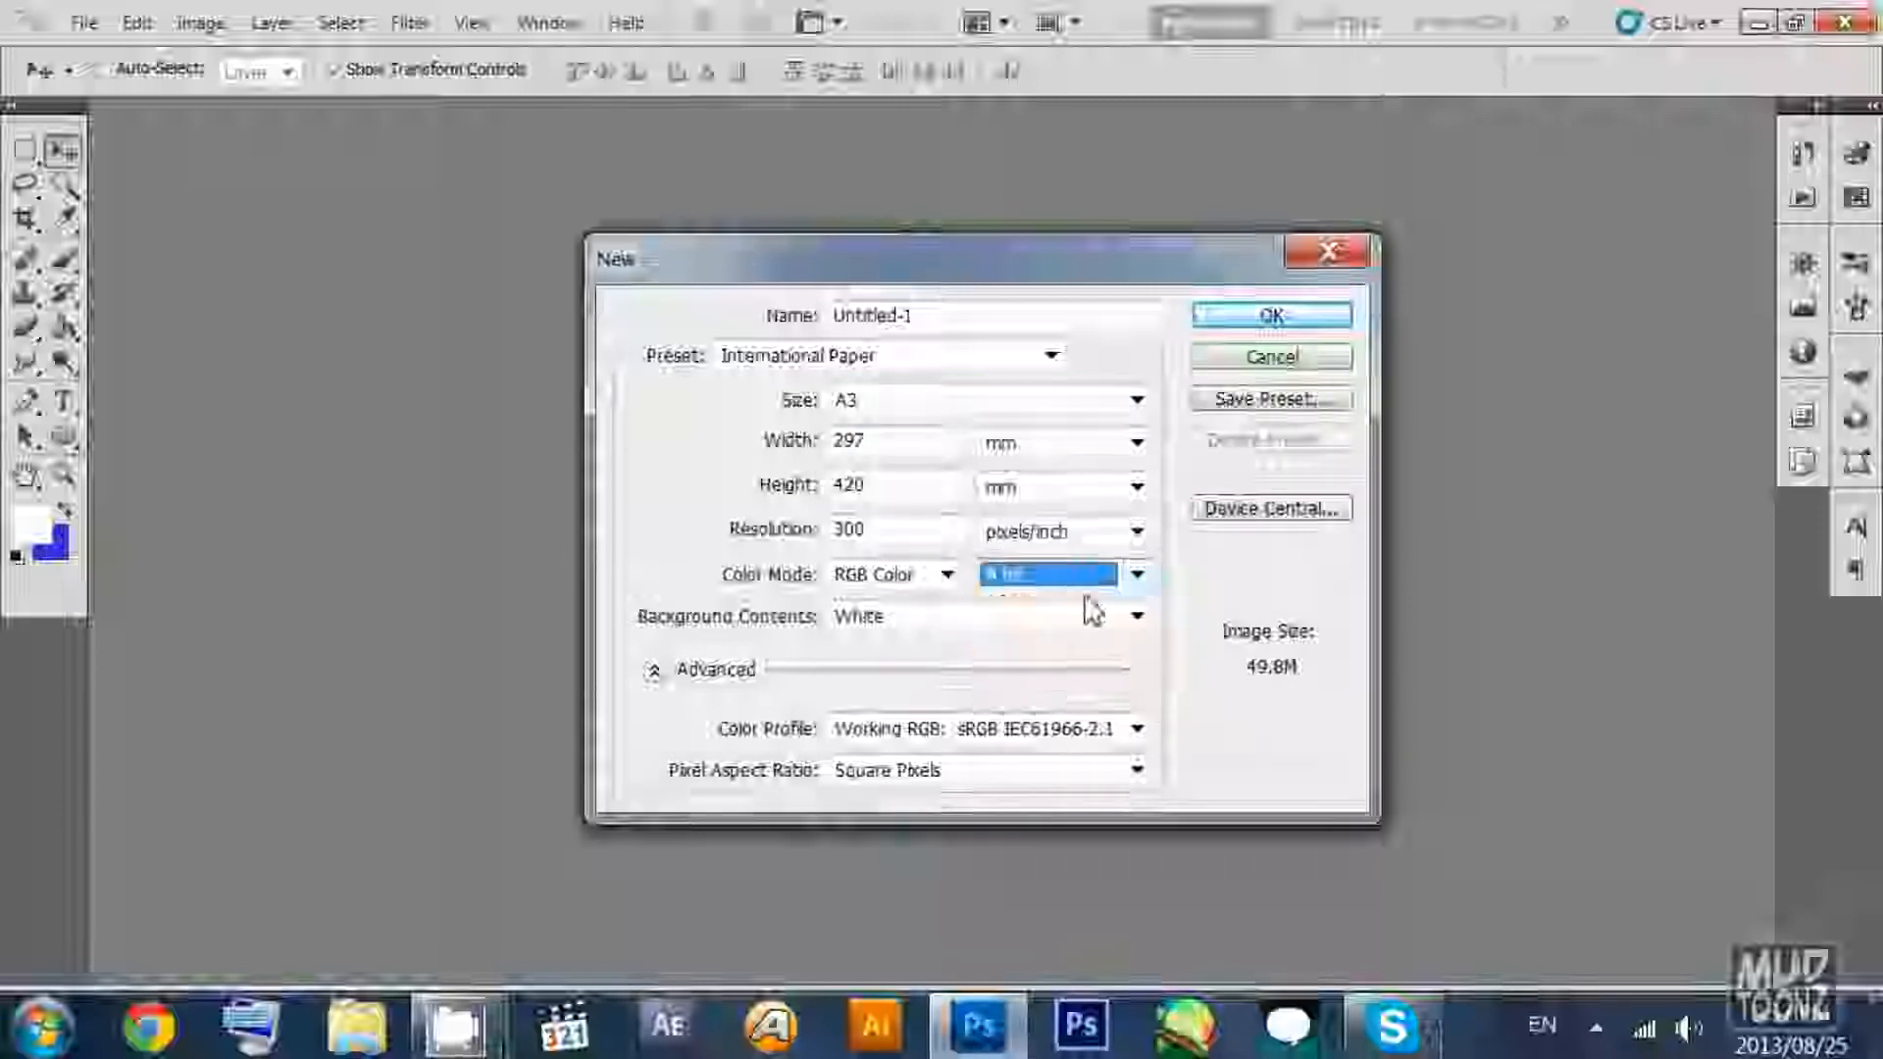
left_click(1137, 532)
left_click(1138, 534)
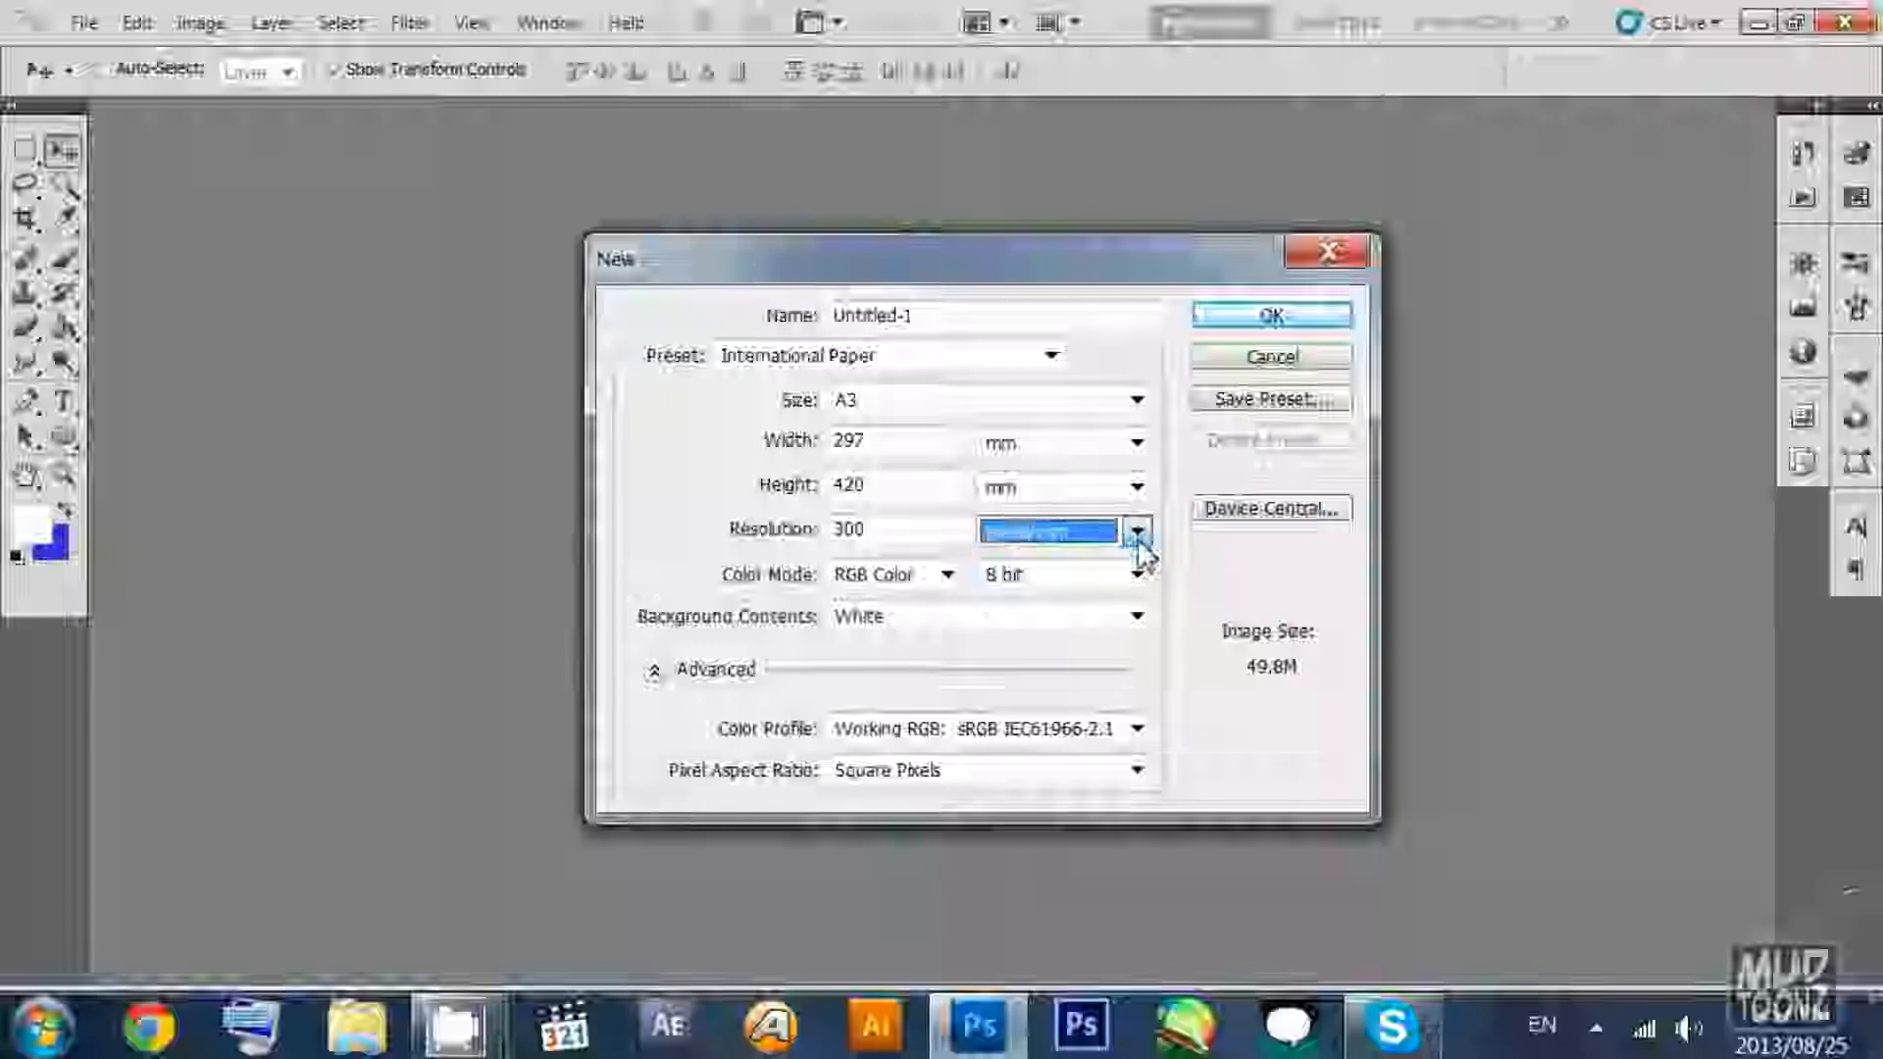
left_click(910, 537)
left_click(936, 619)
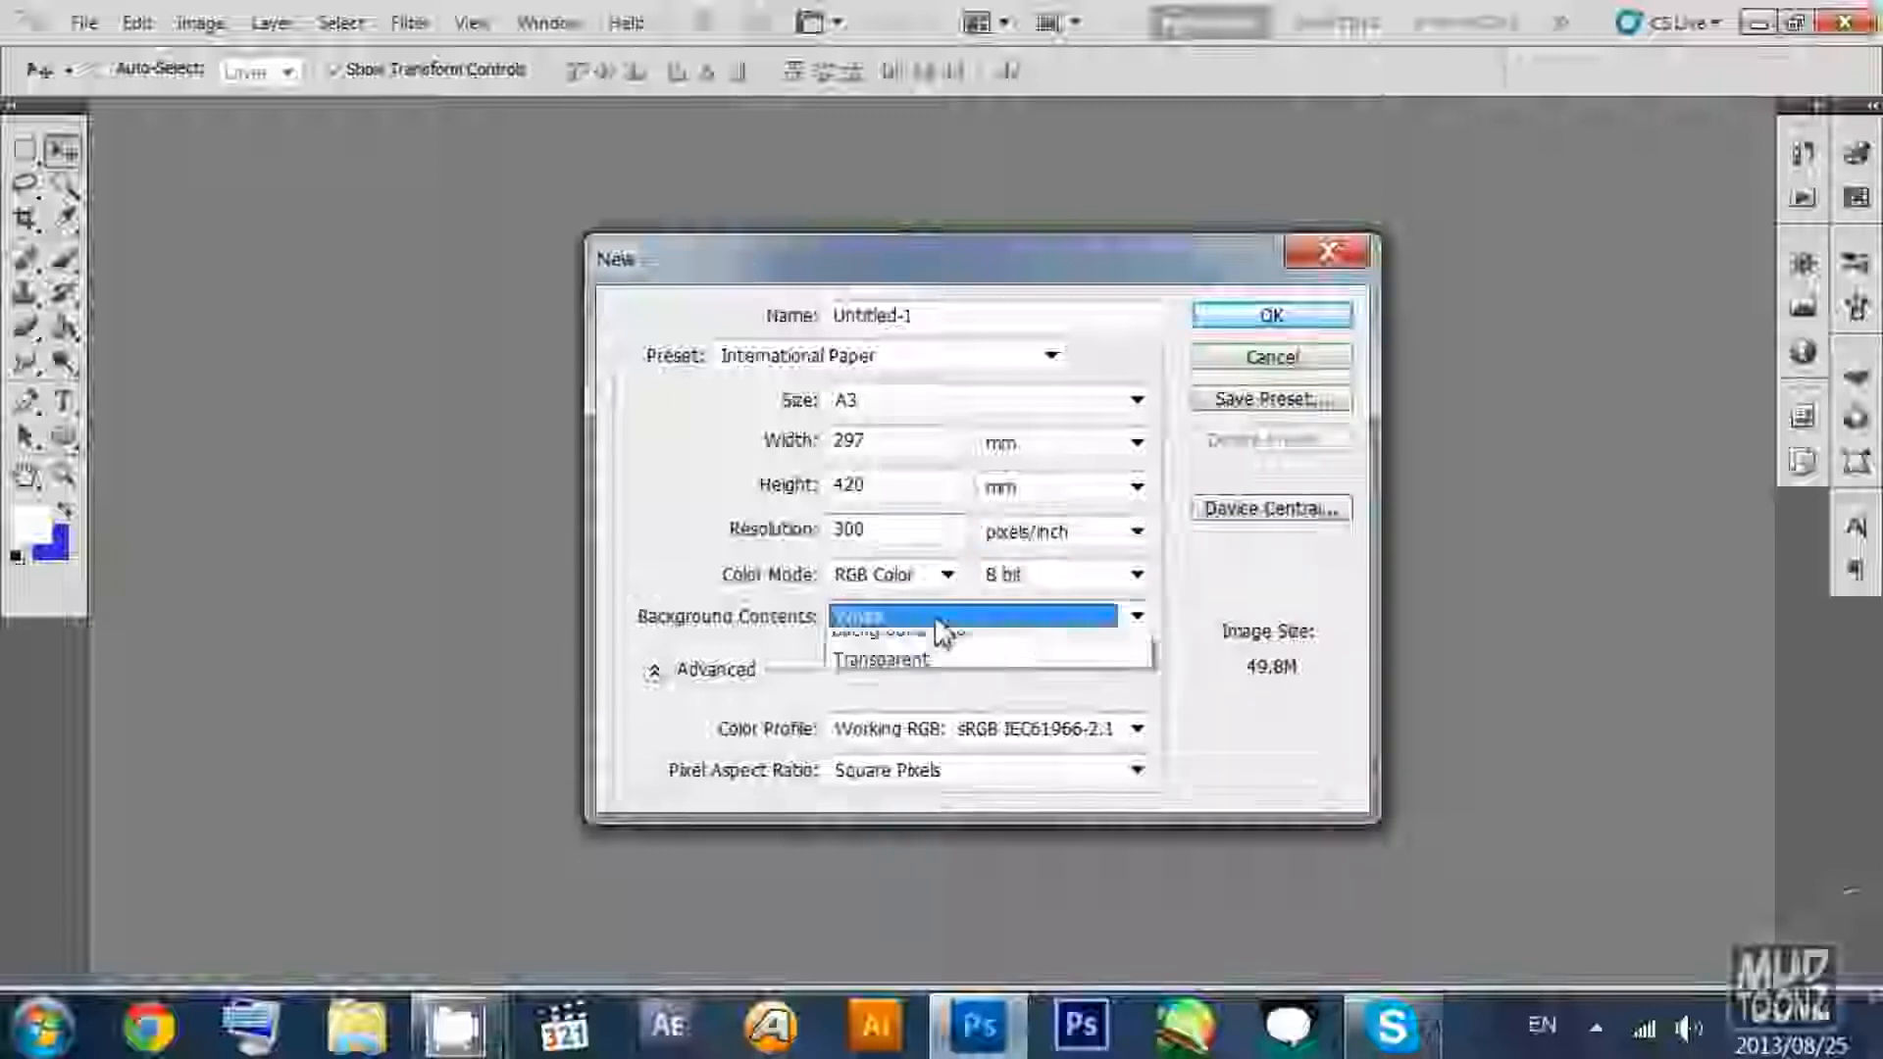
left_click(933, 653)
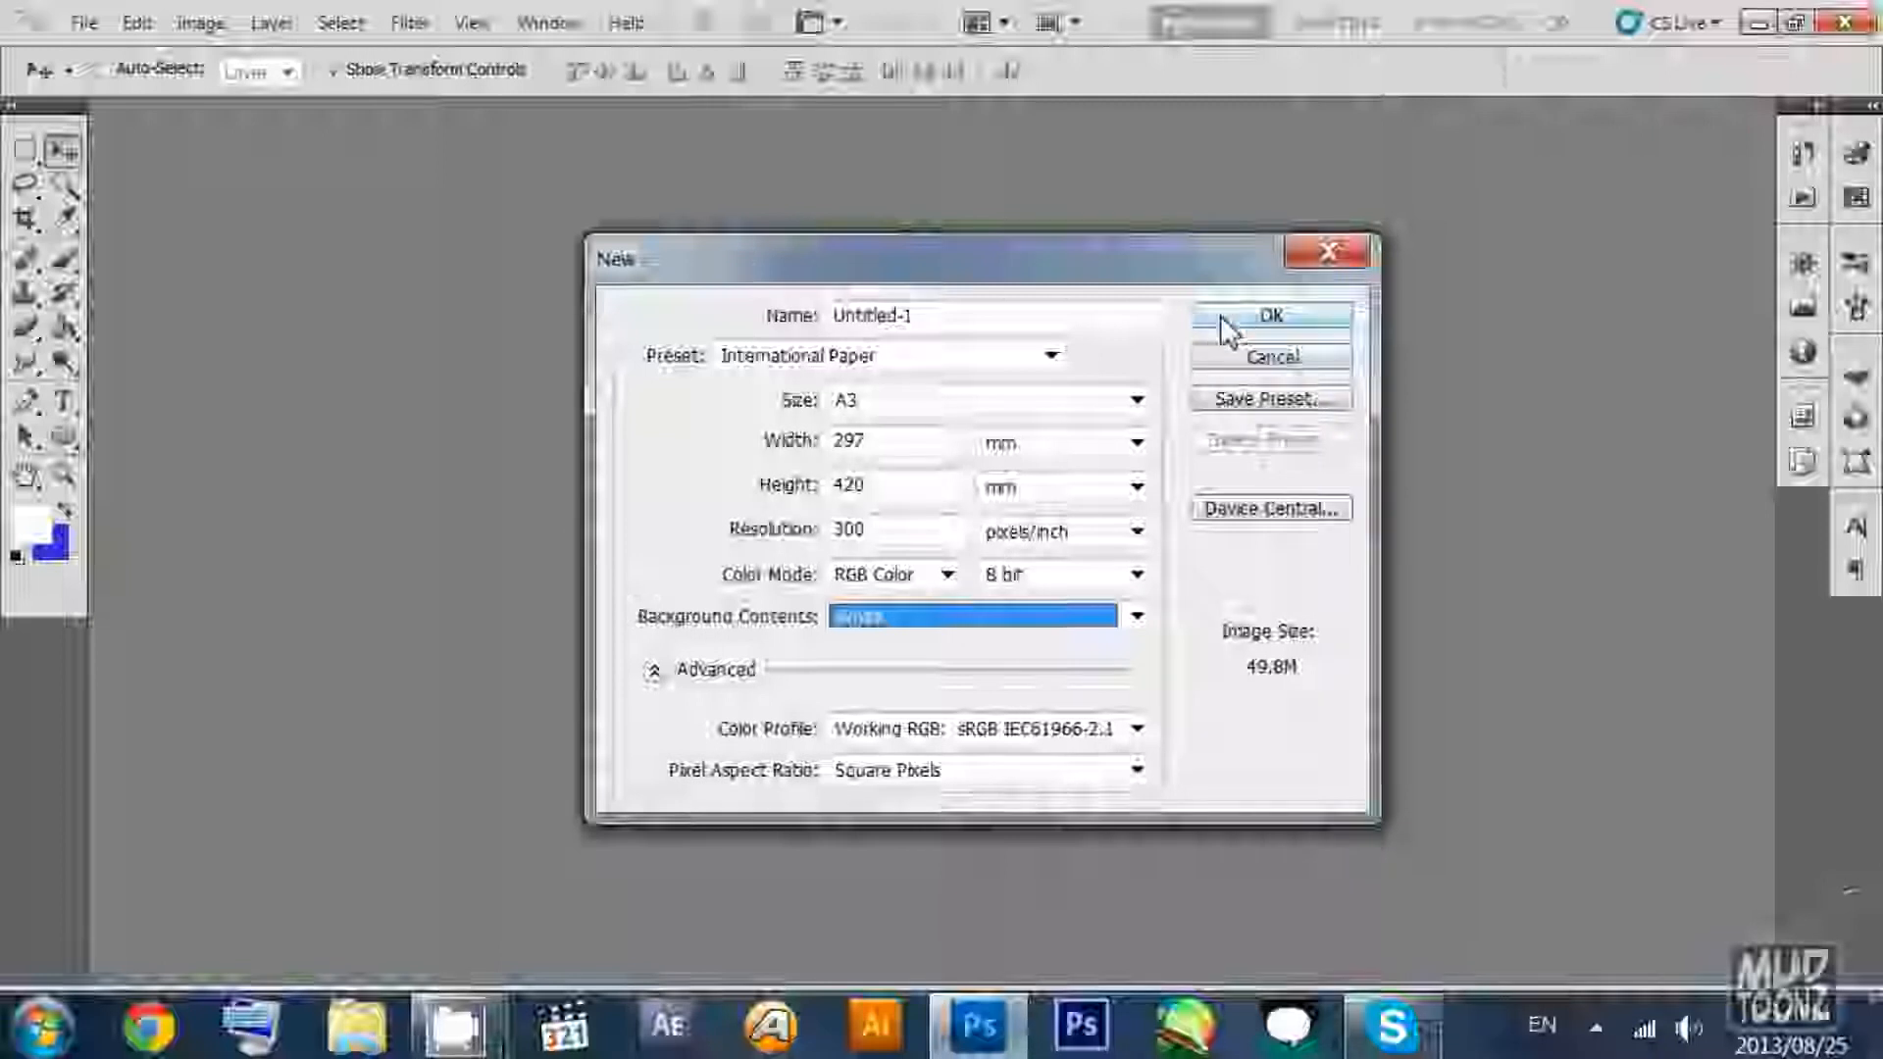
left_click(1277, 316)
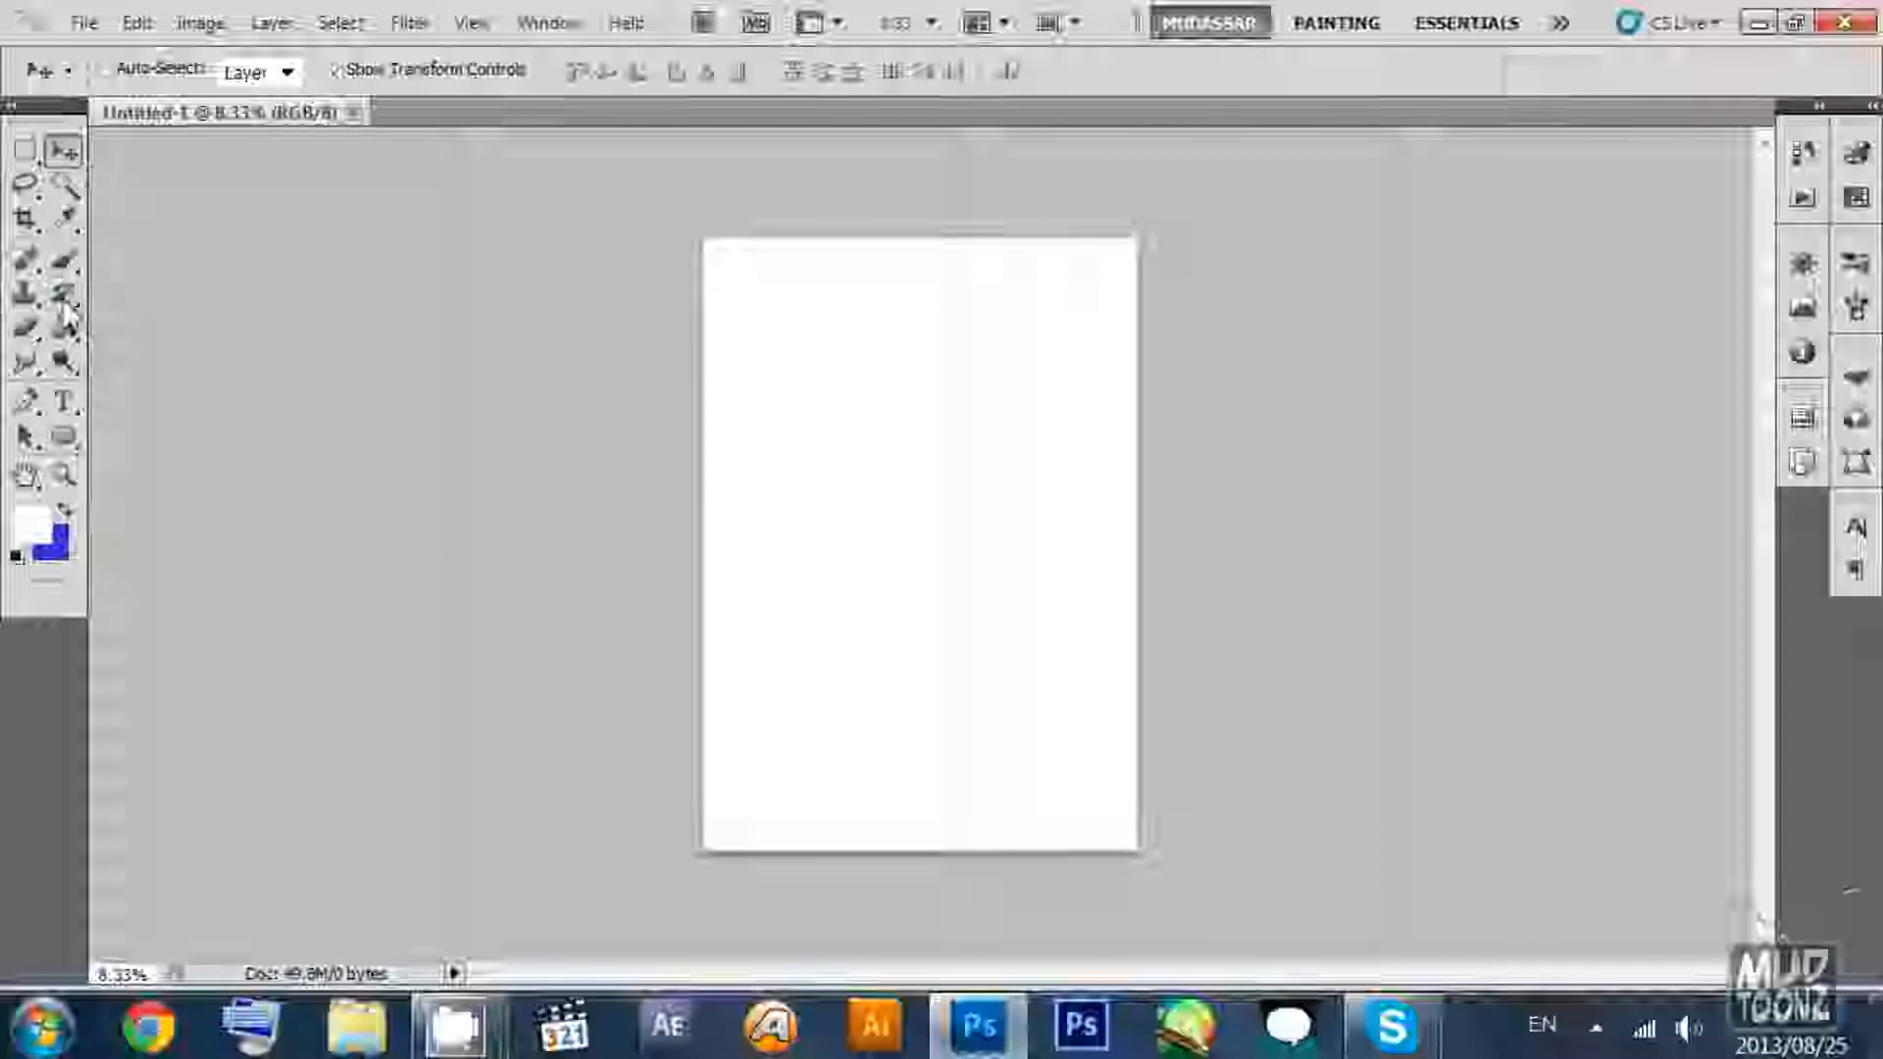
Add a new empty layer above the Background and activate the Brush tool.
left_click(1844, 382)
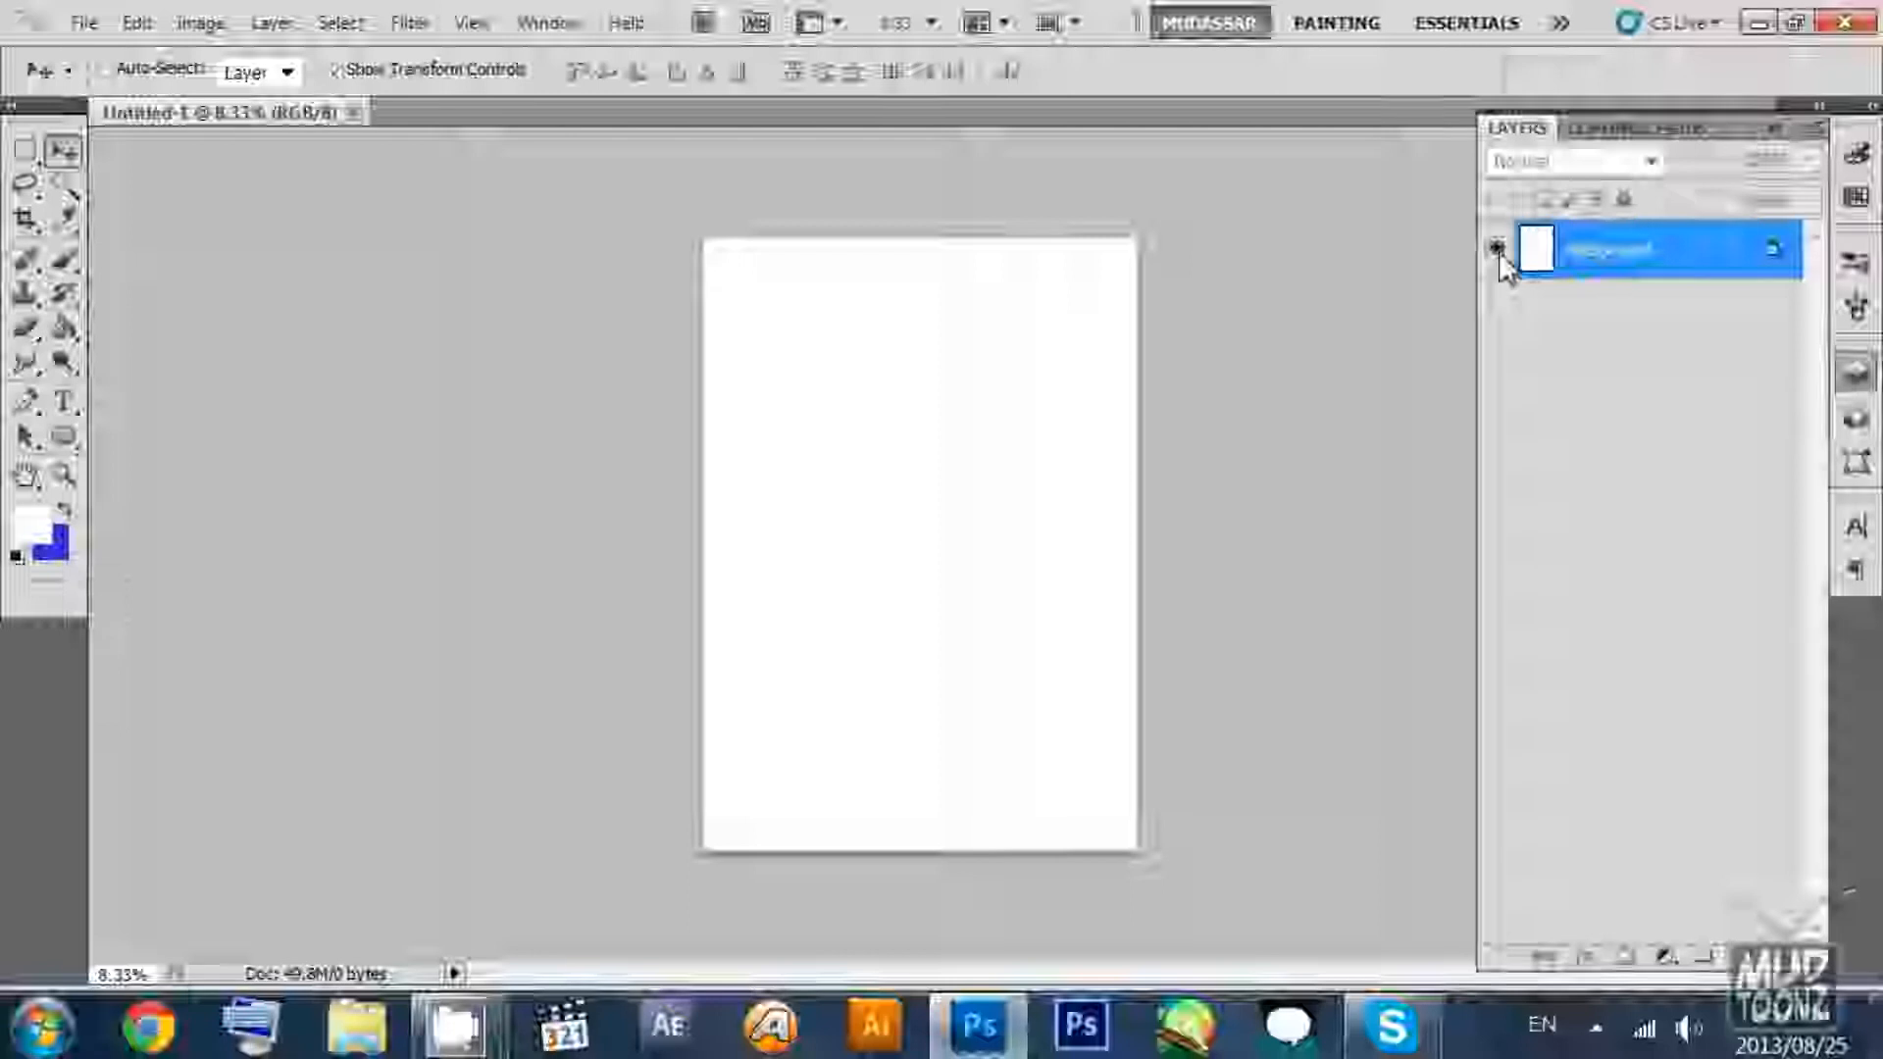
left_click(1746, 957)
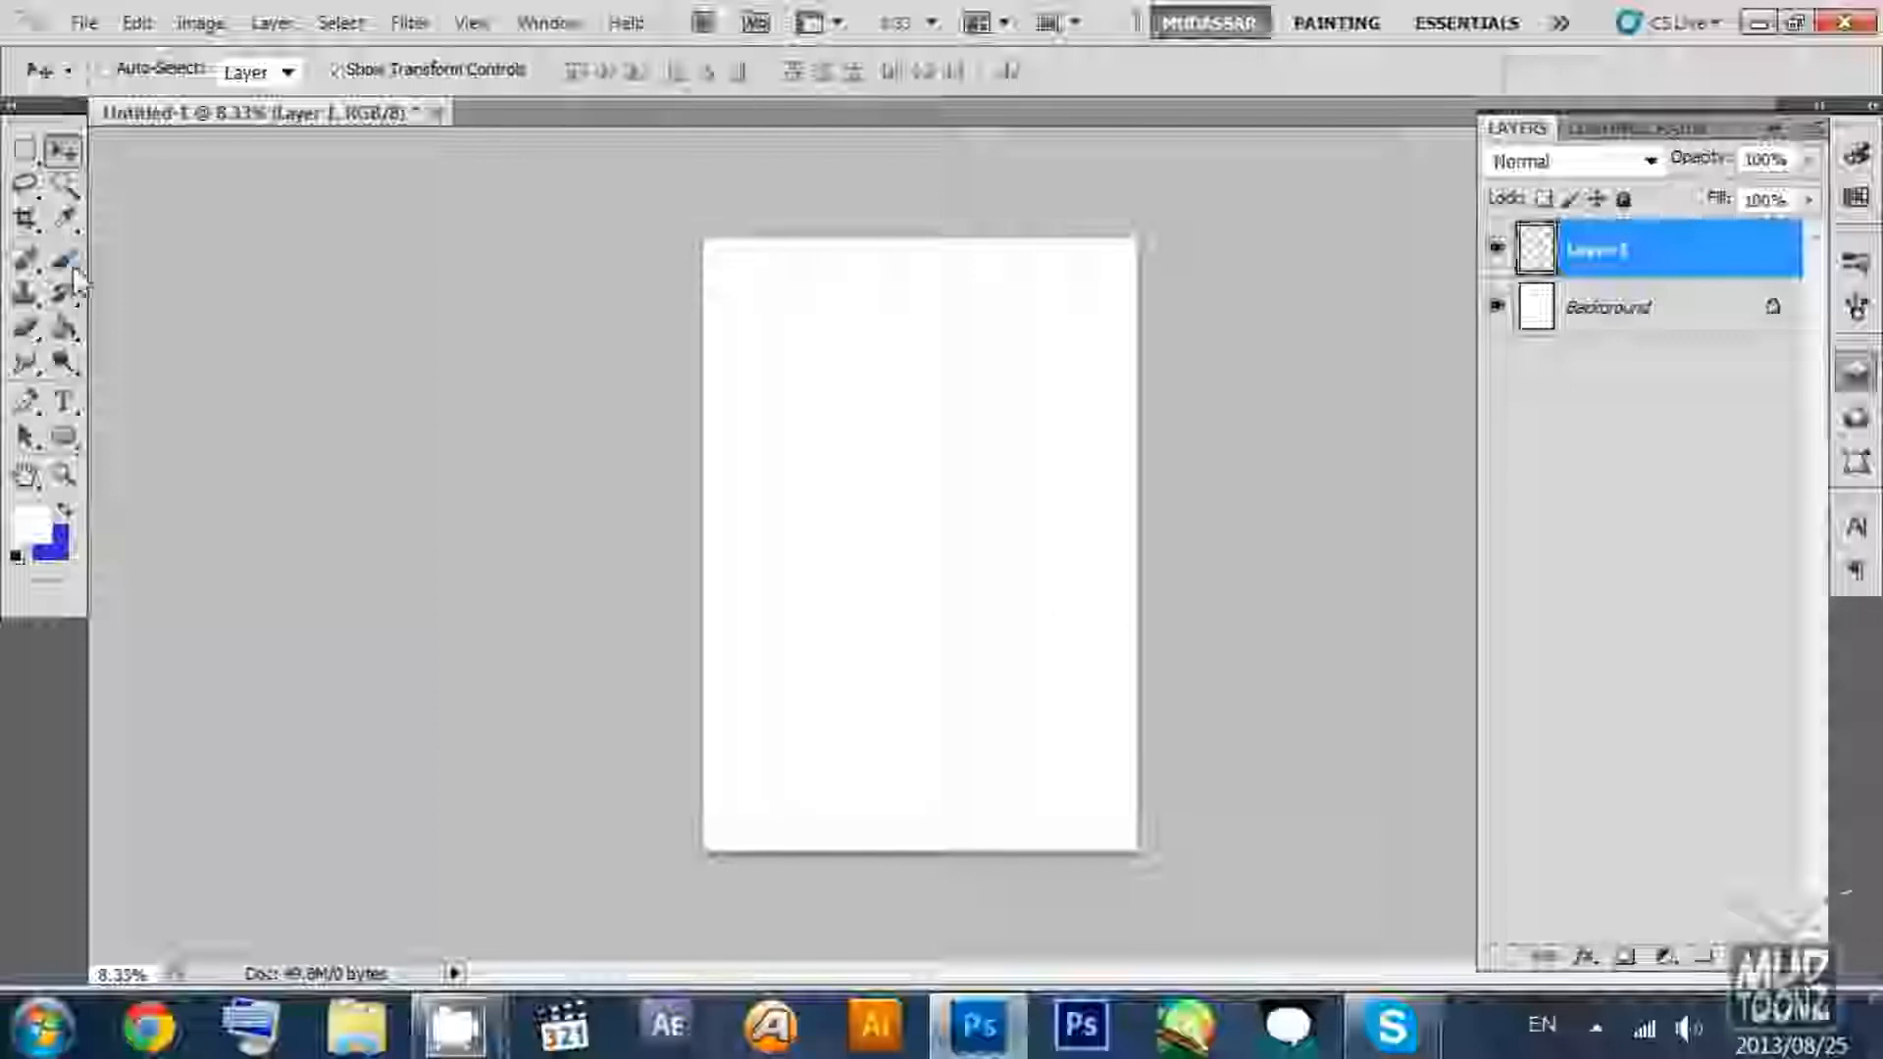
key("e")
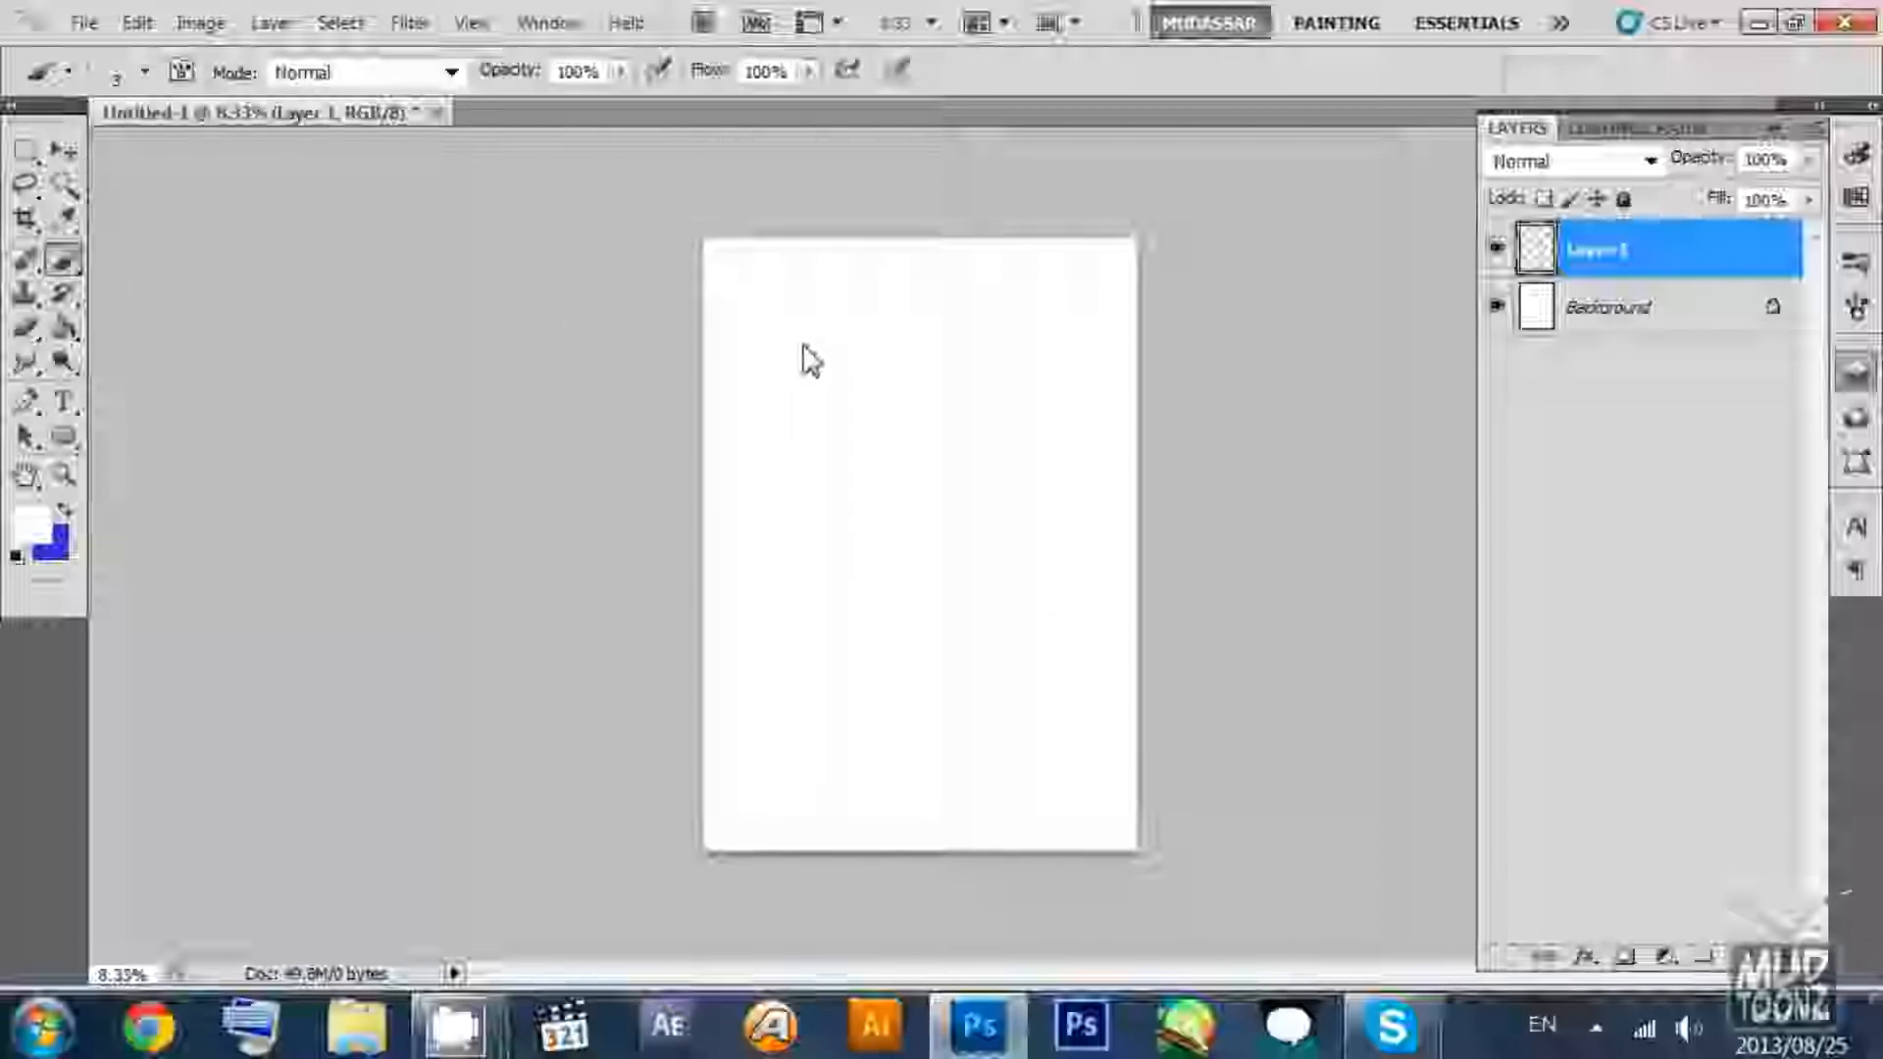
Zoom in on the page to 33.3%, move across it, and activate the Hand tool.
left_click(62, 475)
left_click(846, 441)
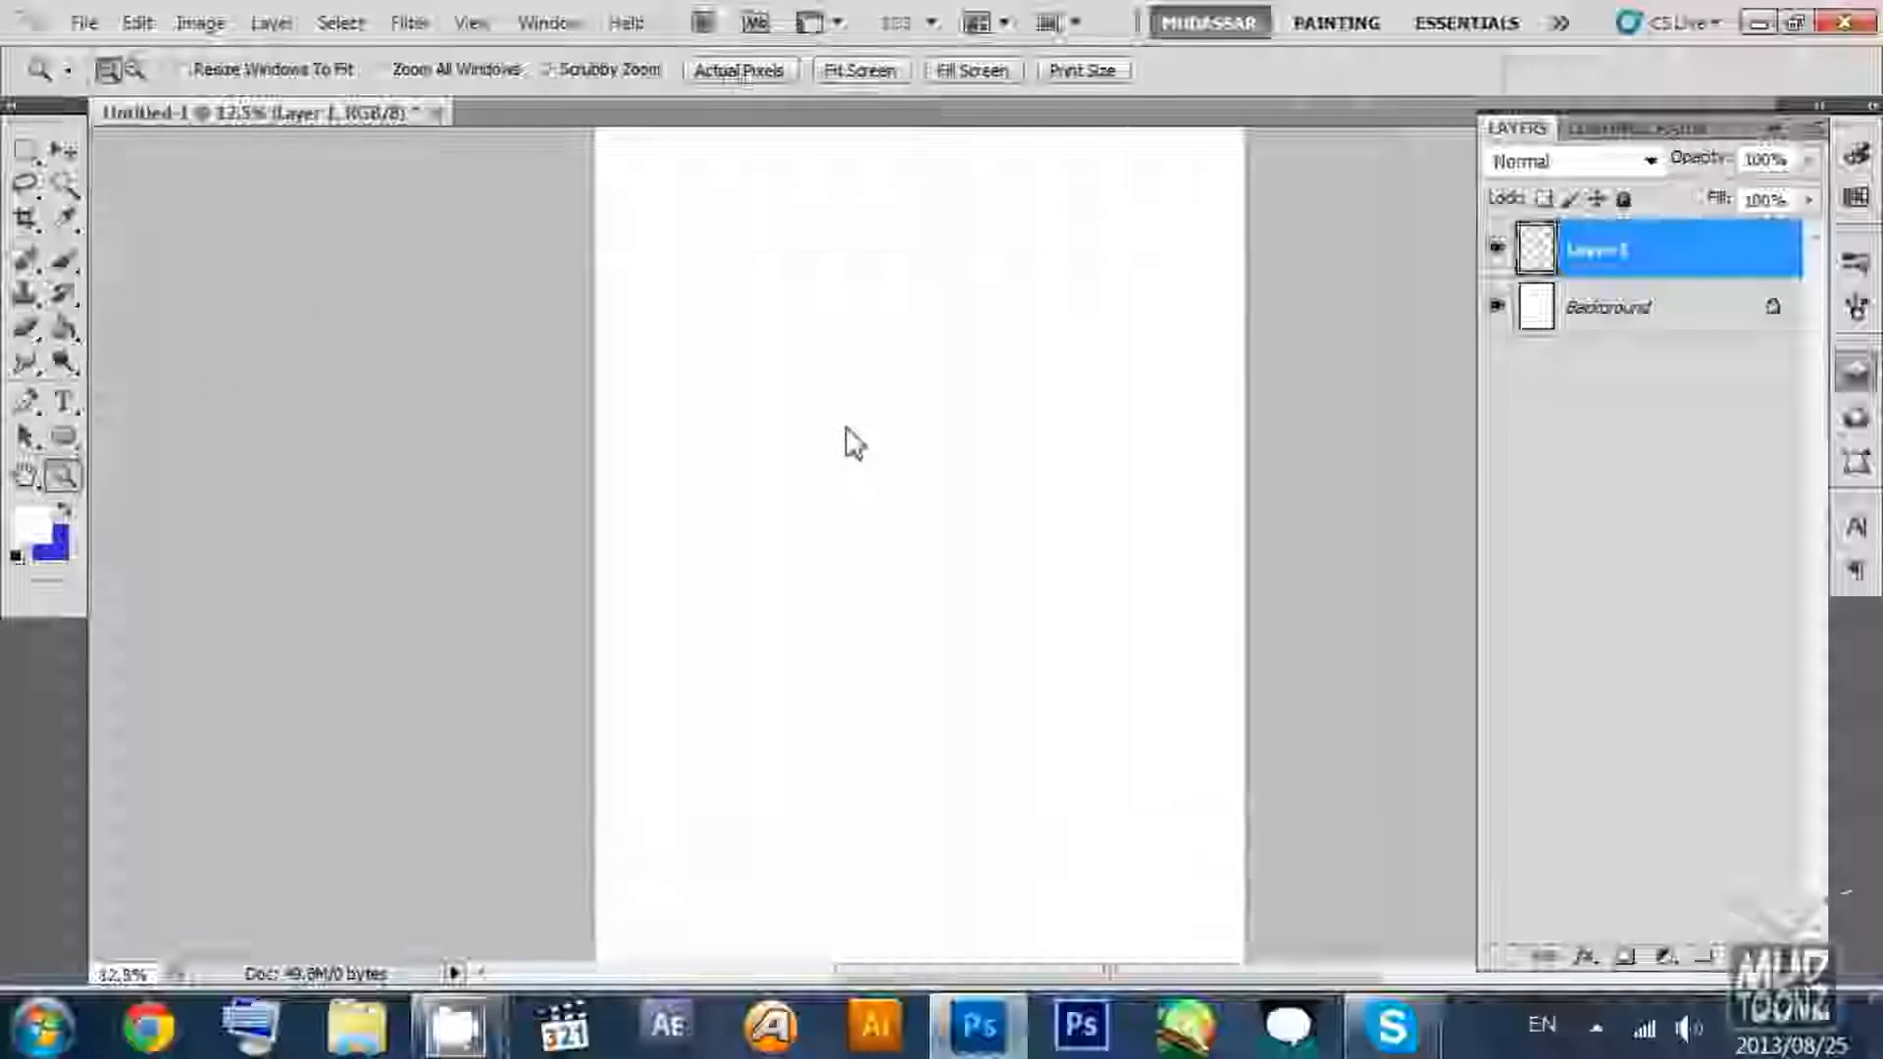
left_click(852, 425)
left_click(861, 421)
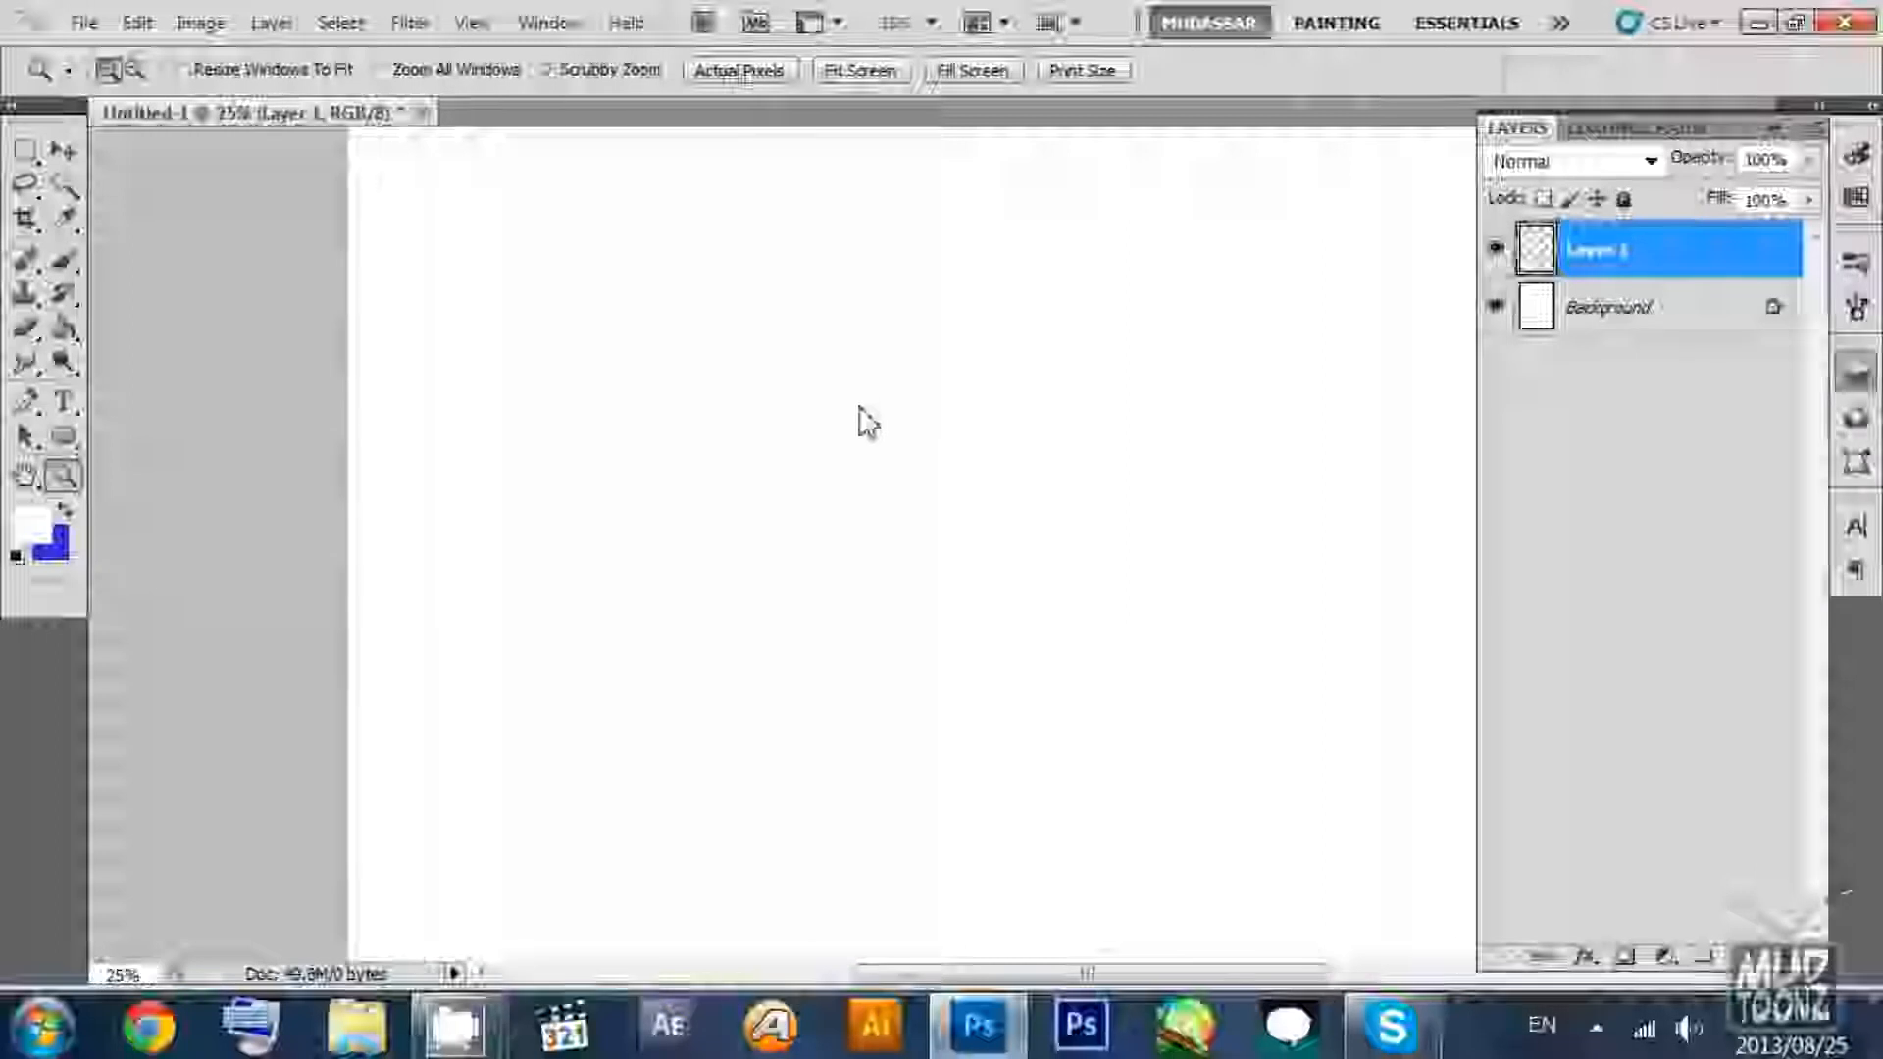
left_click(857, 416)
left_click_drag(896, 412, 366, 408)
left_click(24, 476)
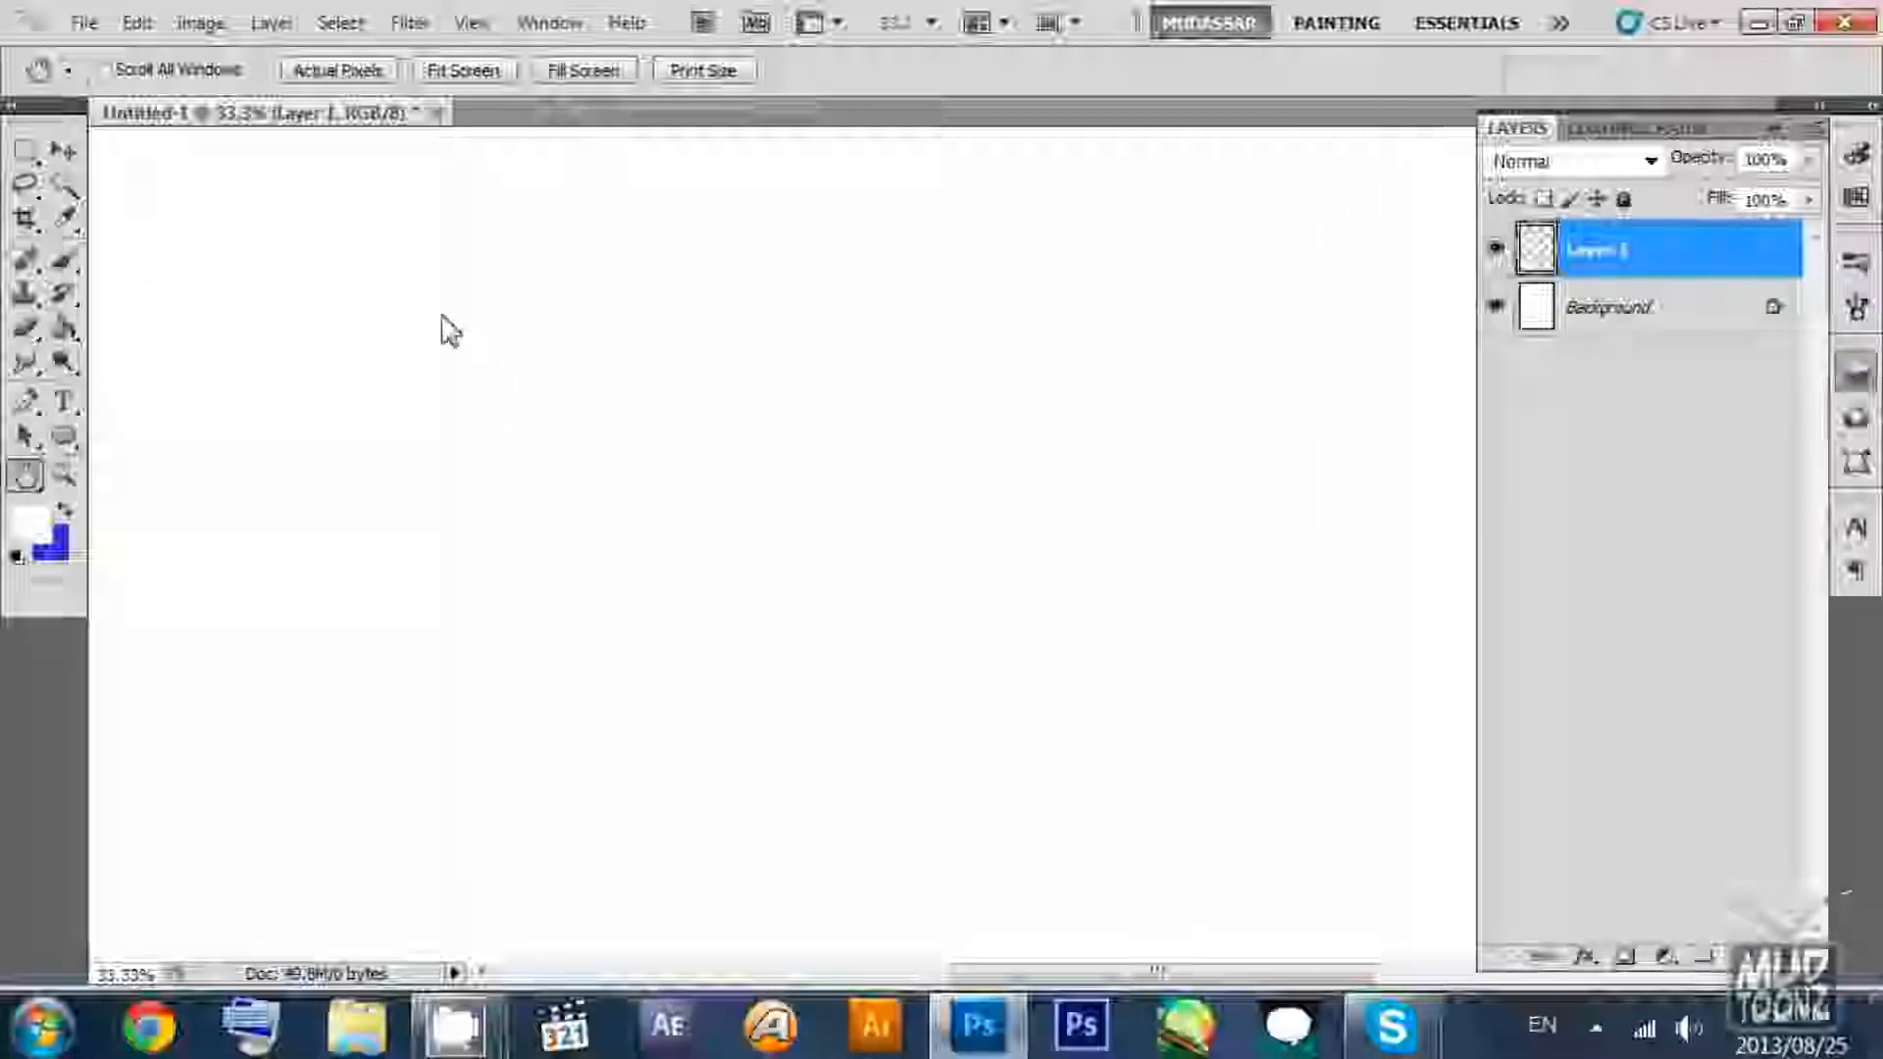
Convert the locked Background into a regular layer named "bg", keeping Normal mode and 100% opacity.
left_click(1773, 131)
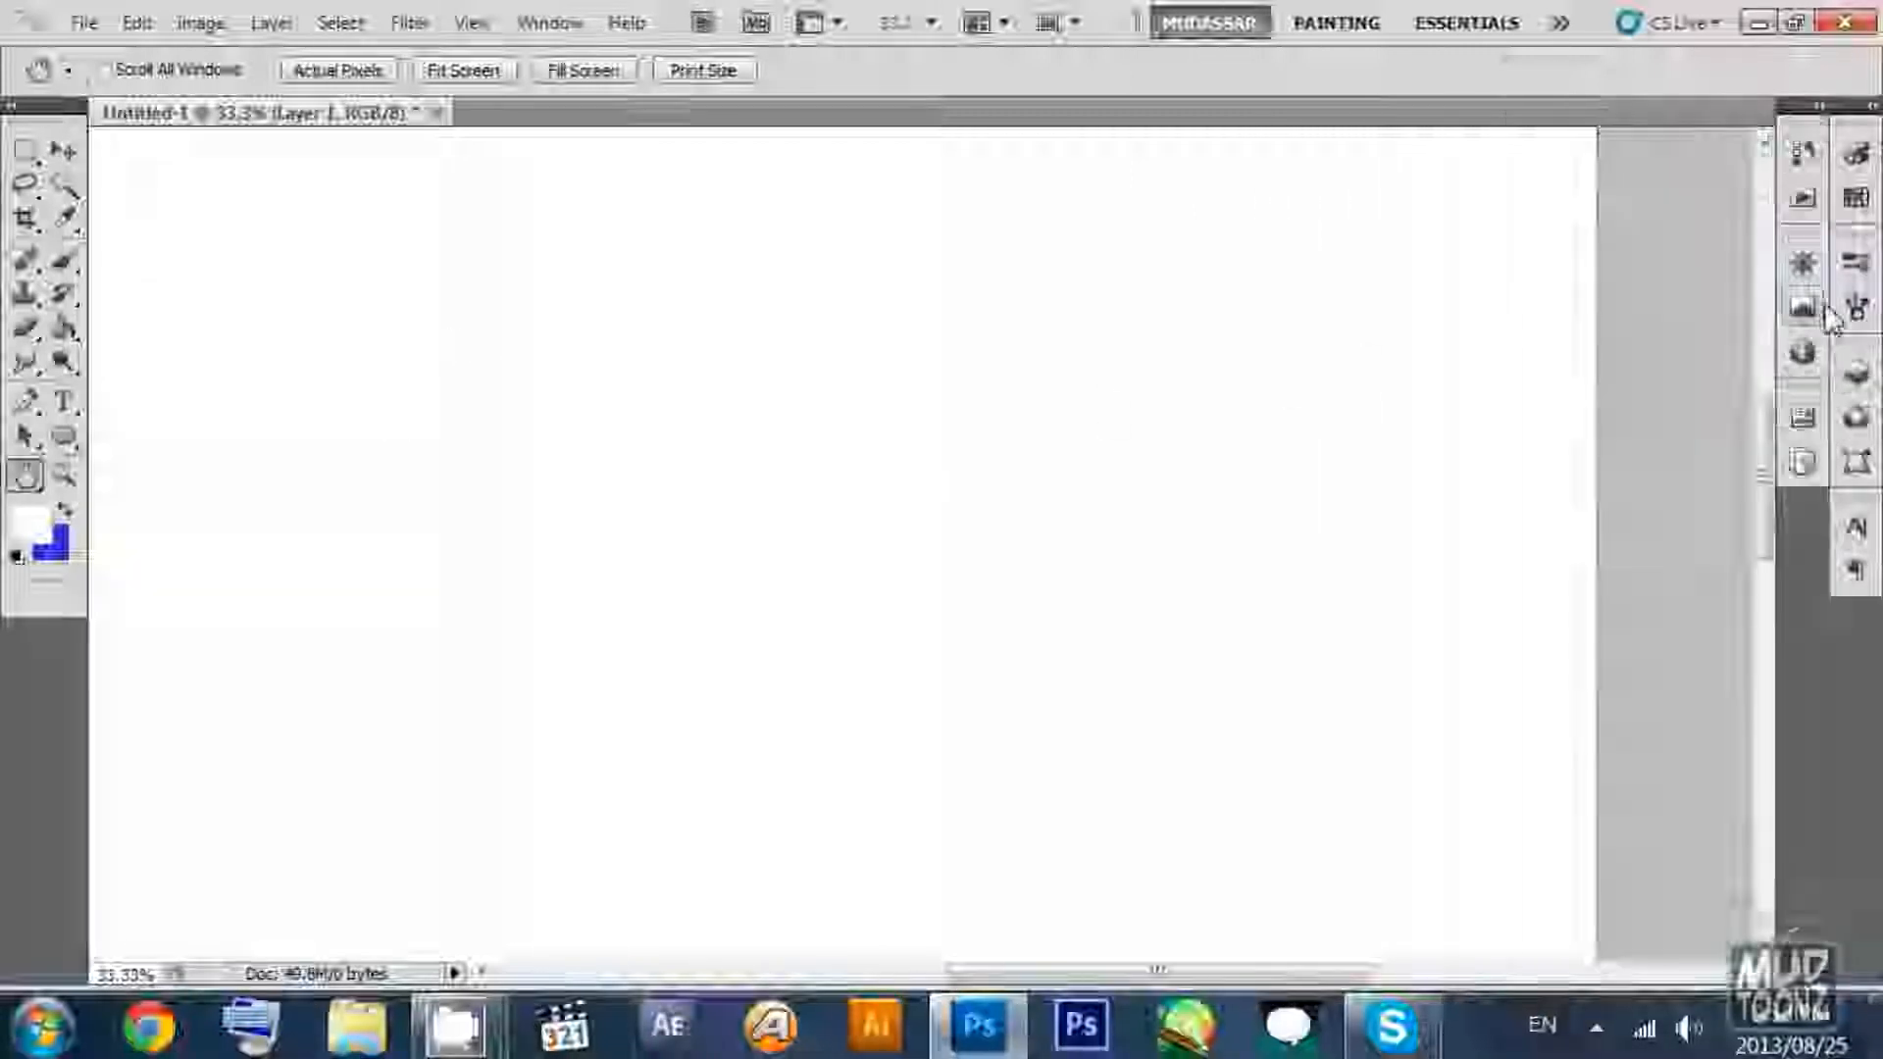
left_click(1864, 375)
left_click(1674, 312)
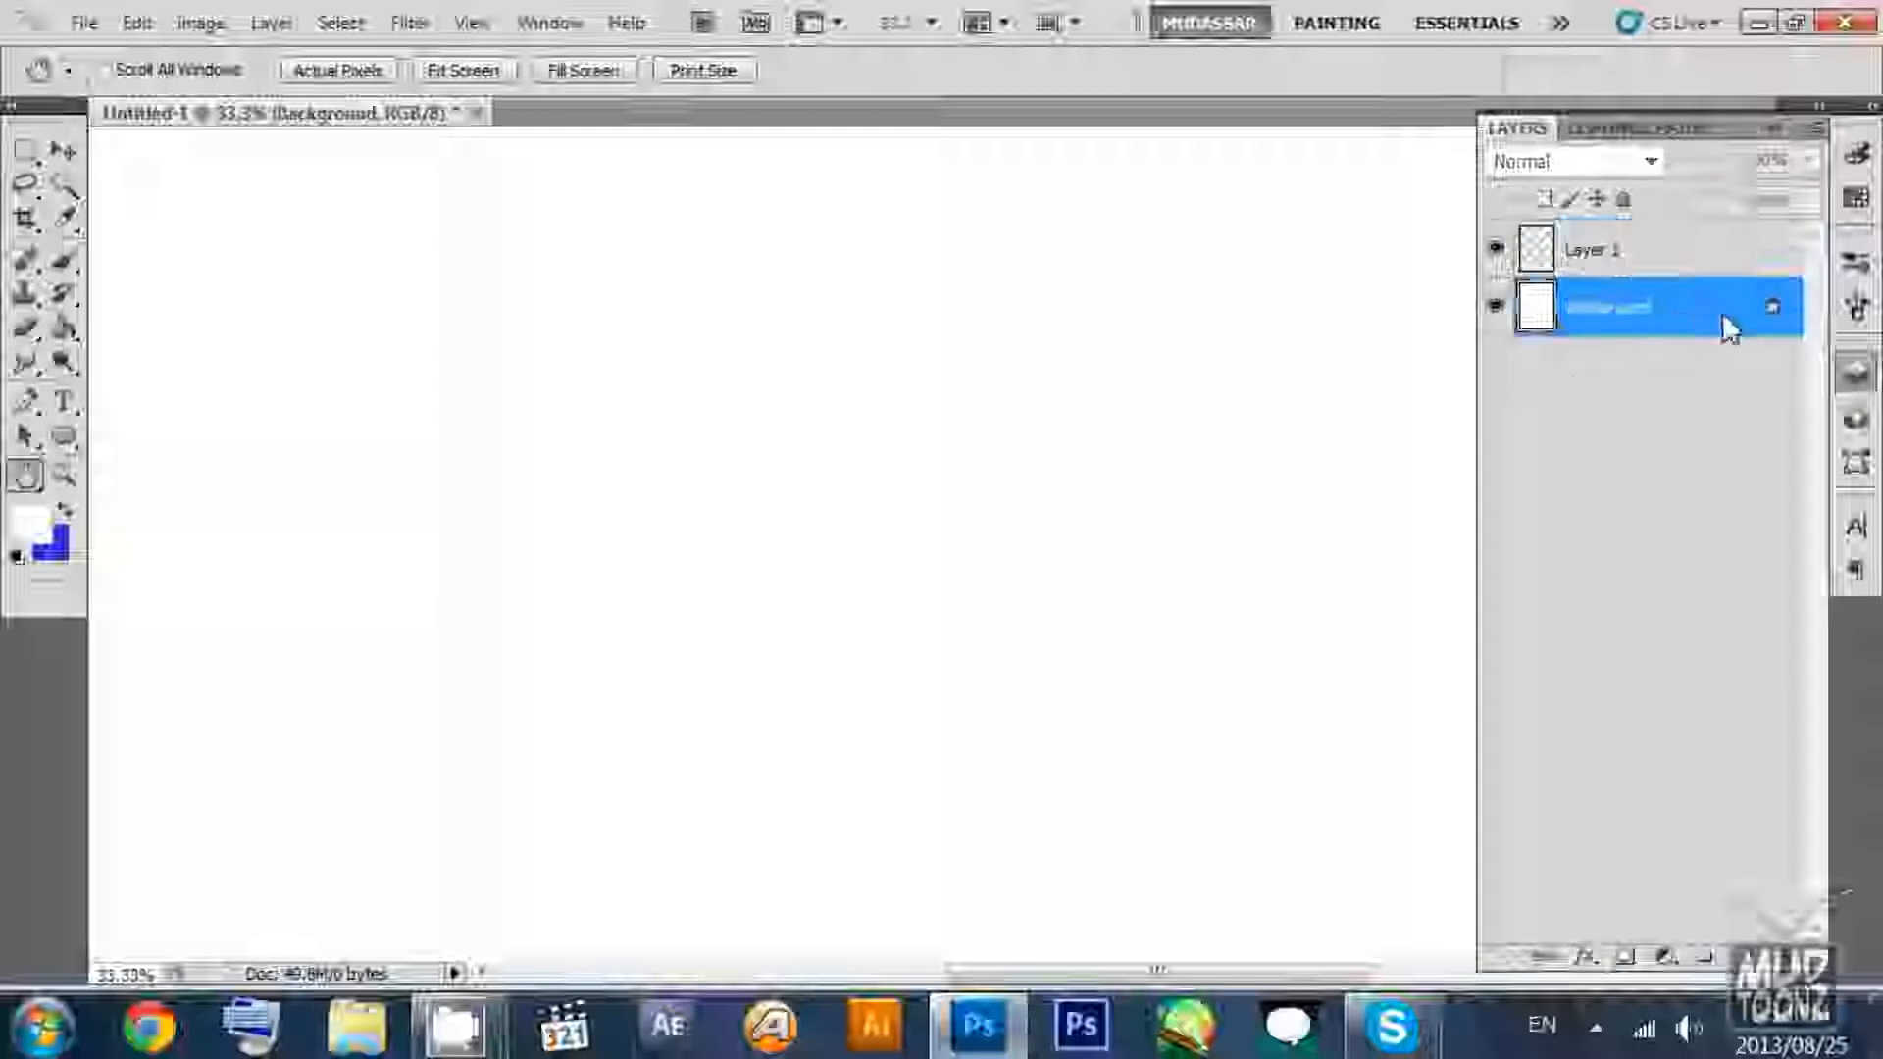
double_click(1774, 310)
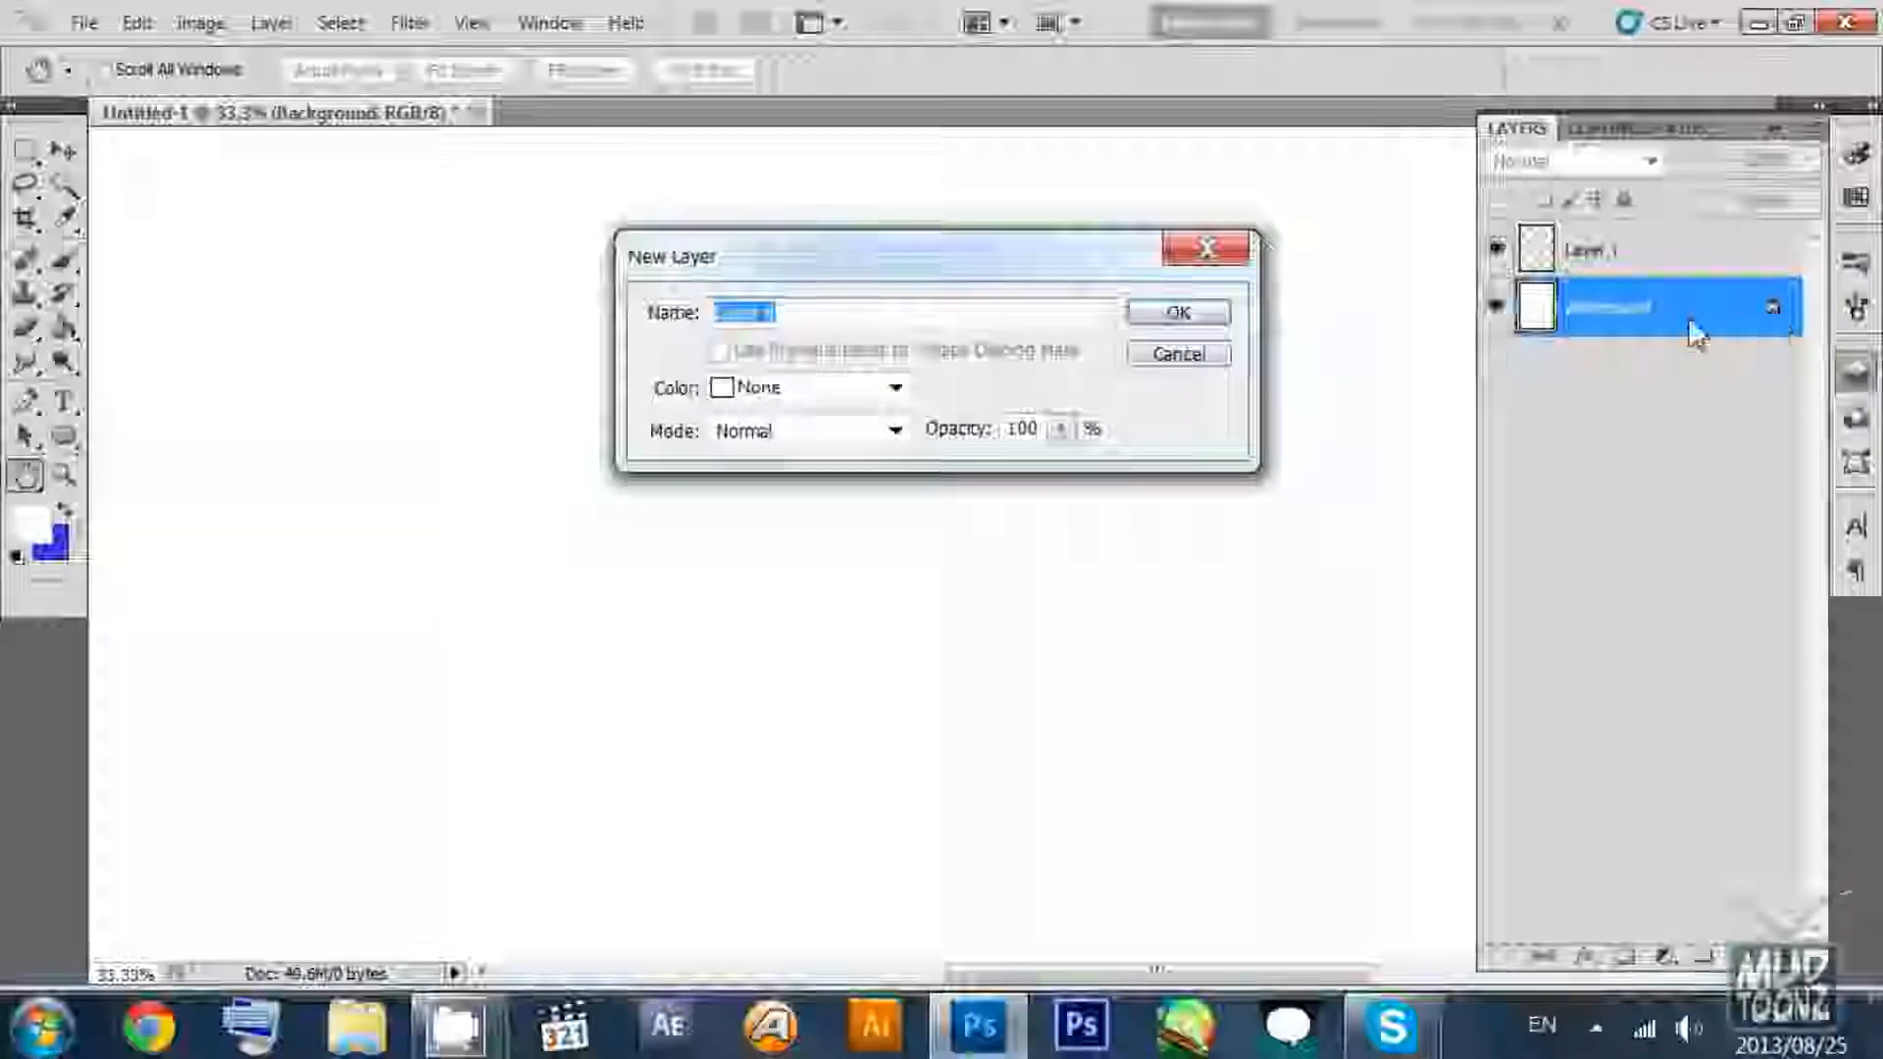
type("bg")
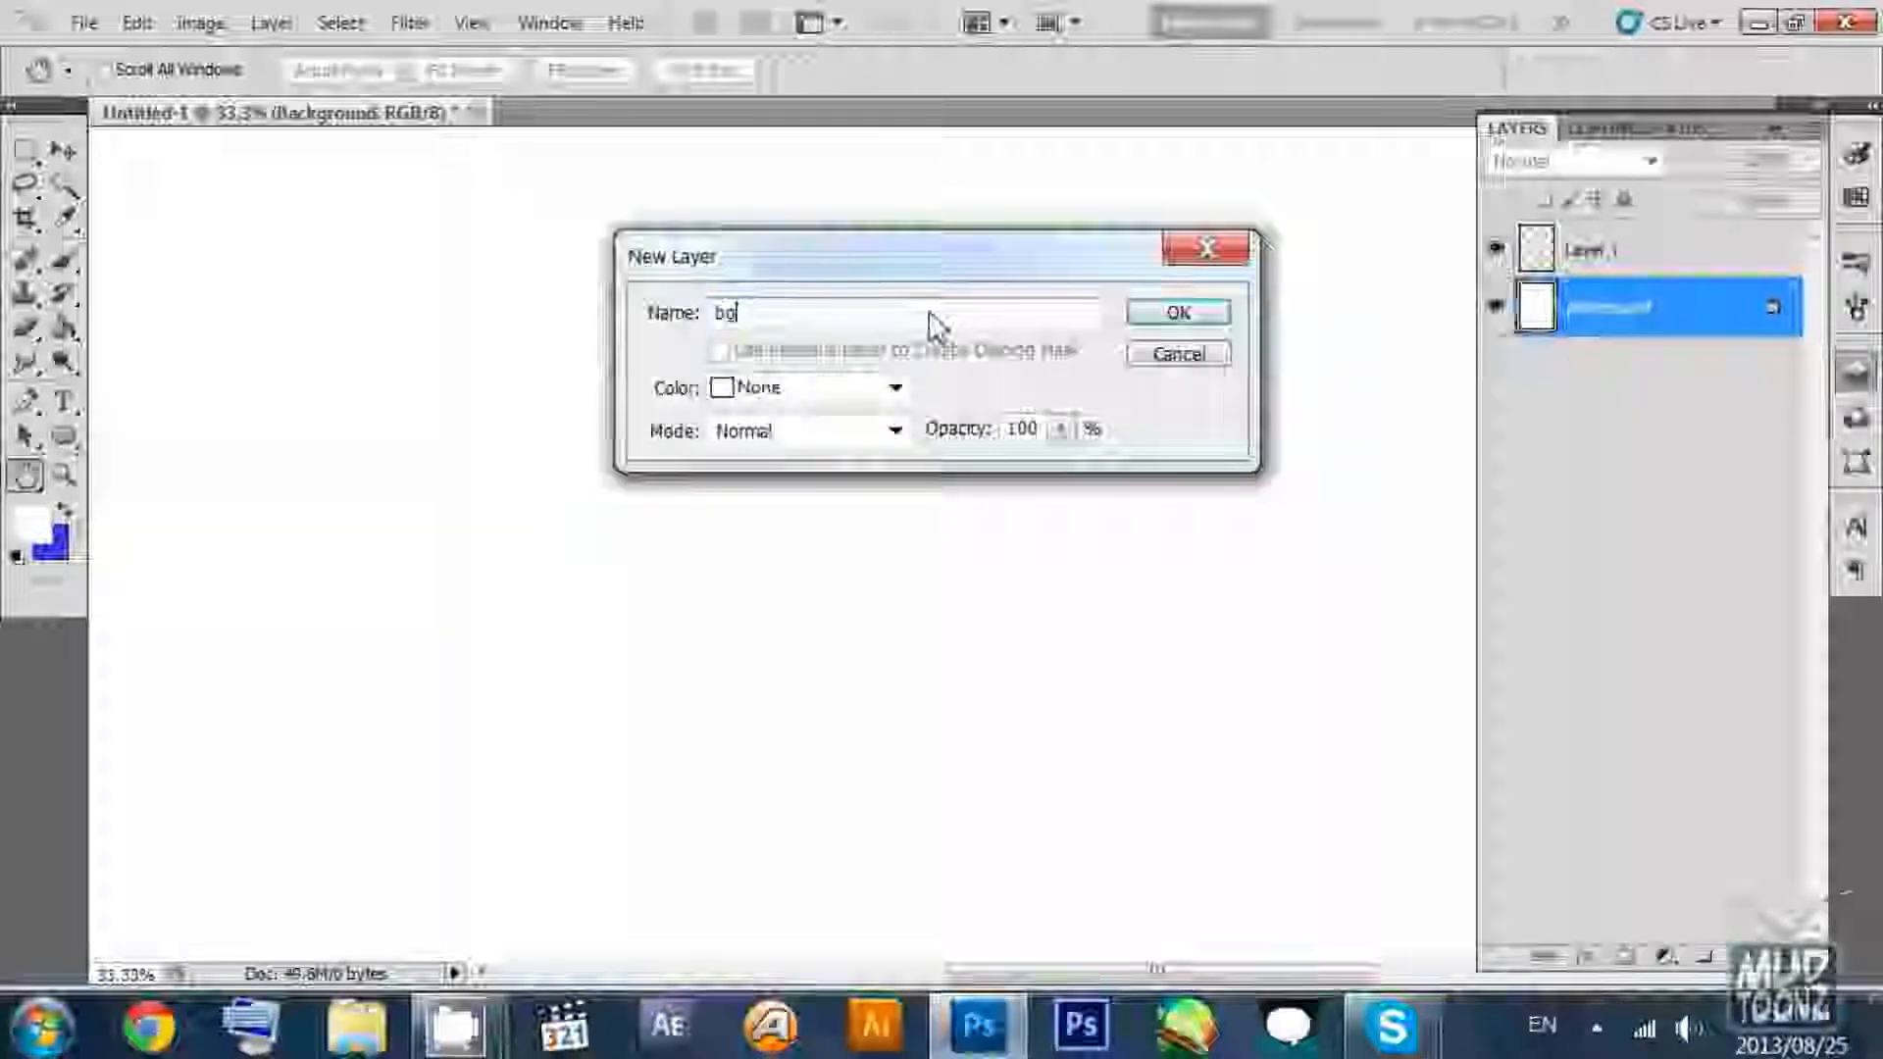
key("ctrl+a")
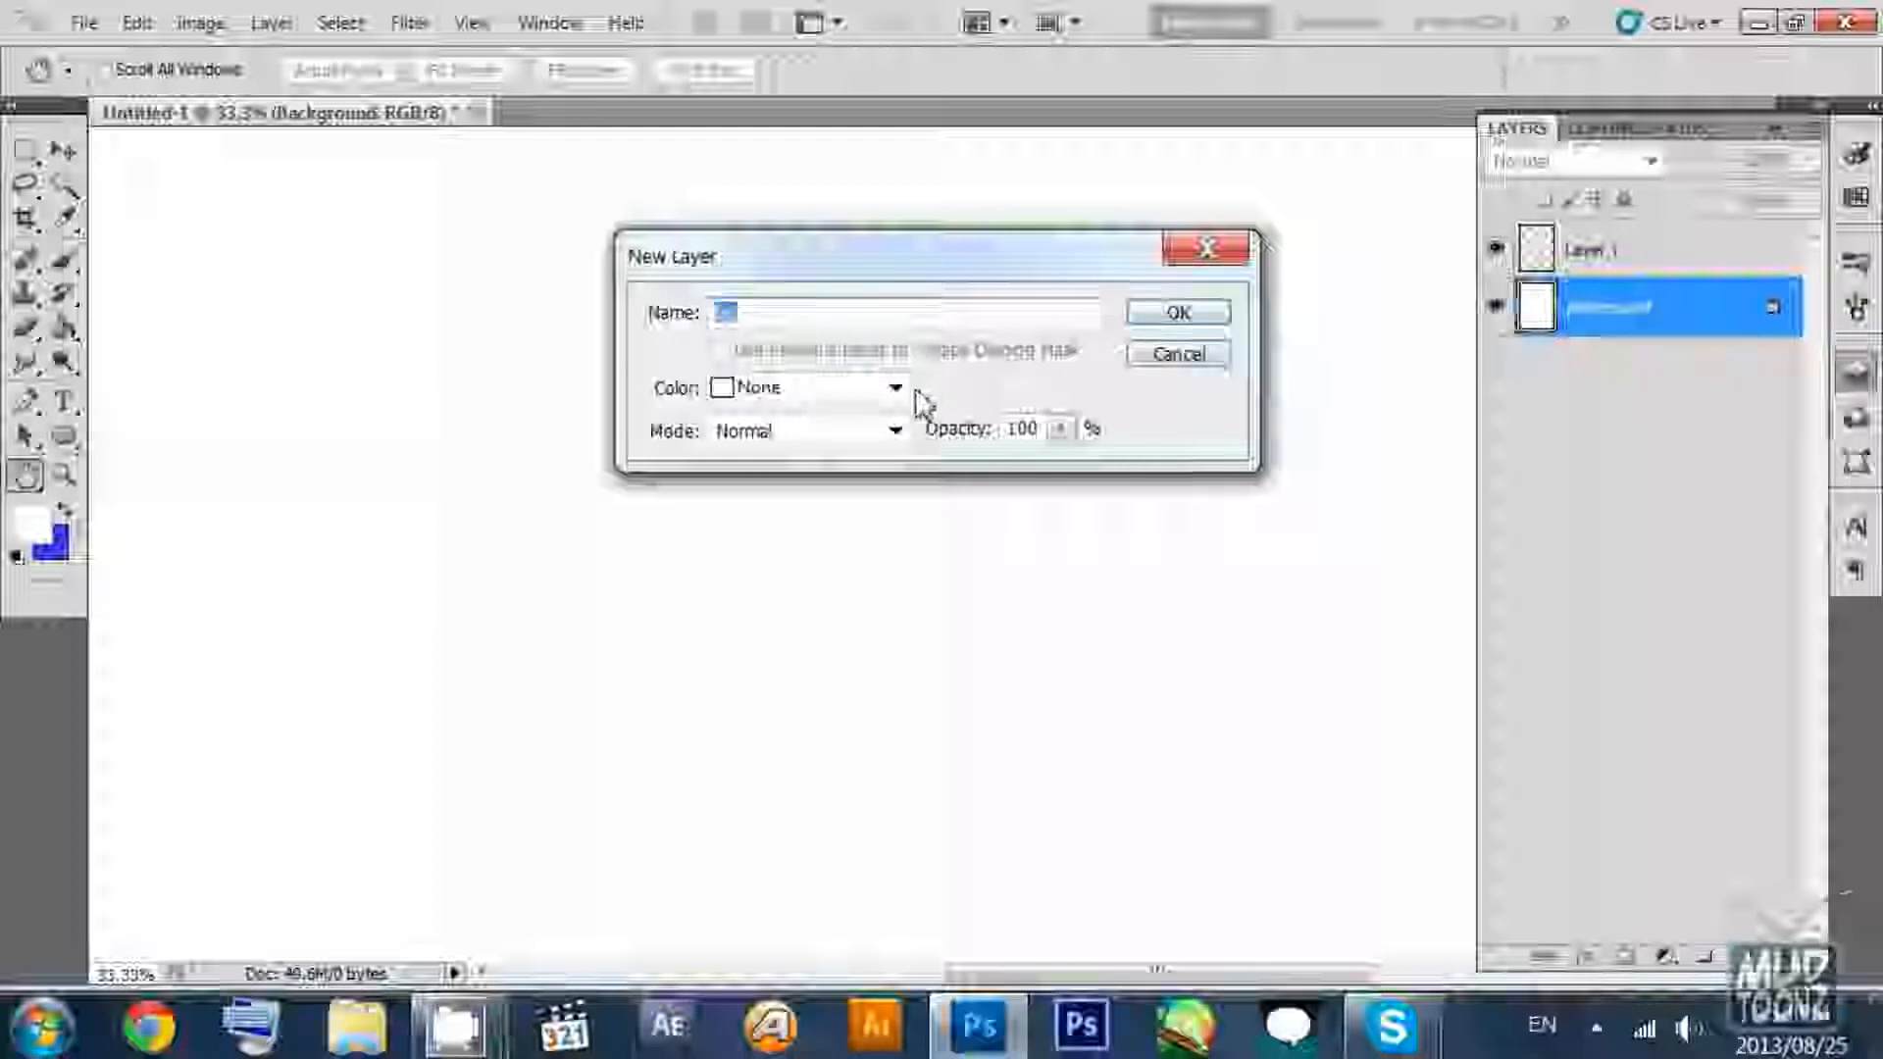
left_click(1176, 315)
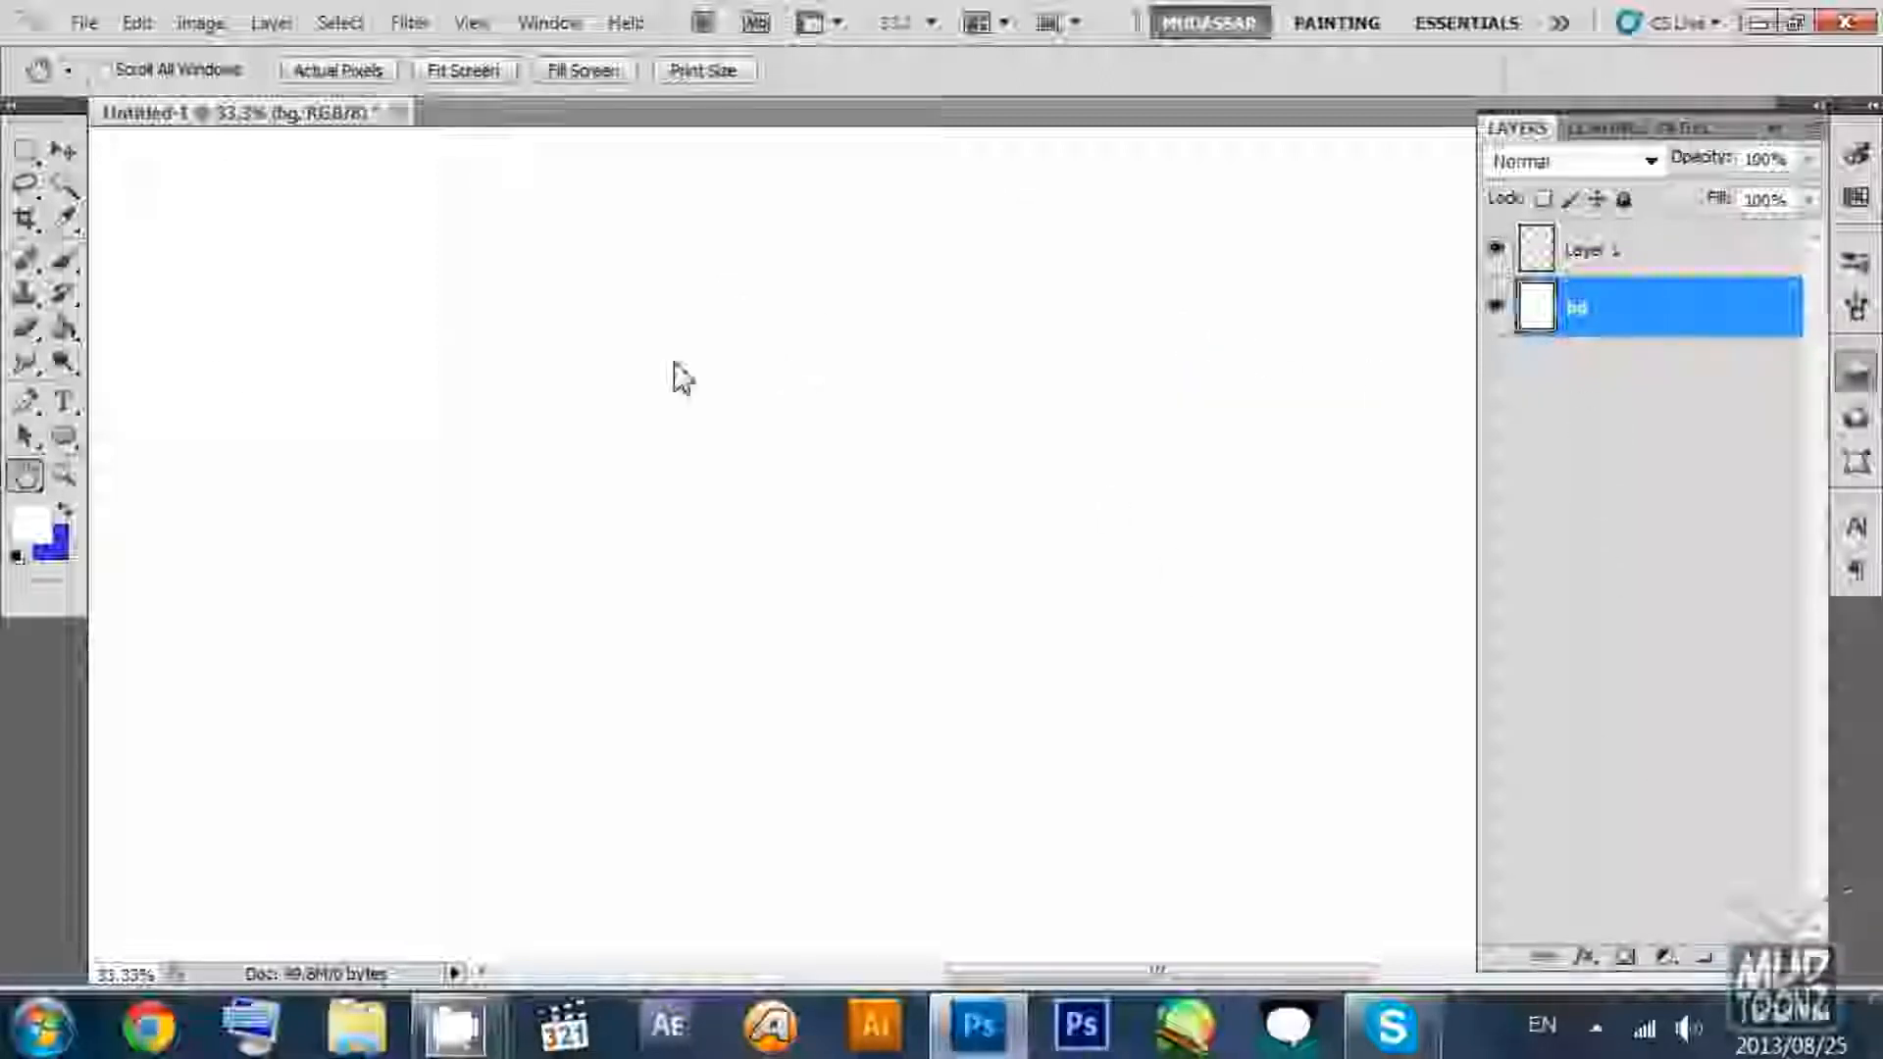
Swap the foreground and background colours and fill the bg layer with blue using the Paint Bucket.
left_click(64, 329)
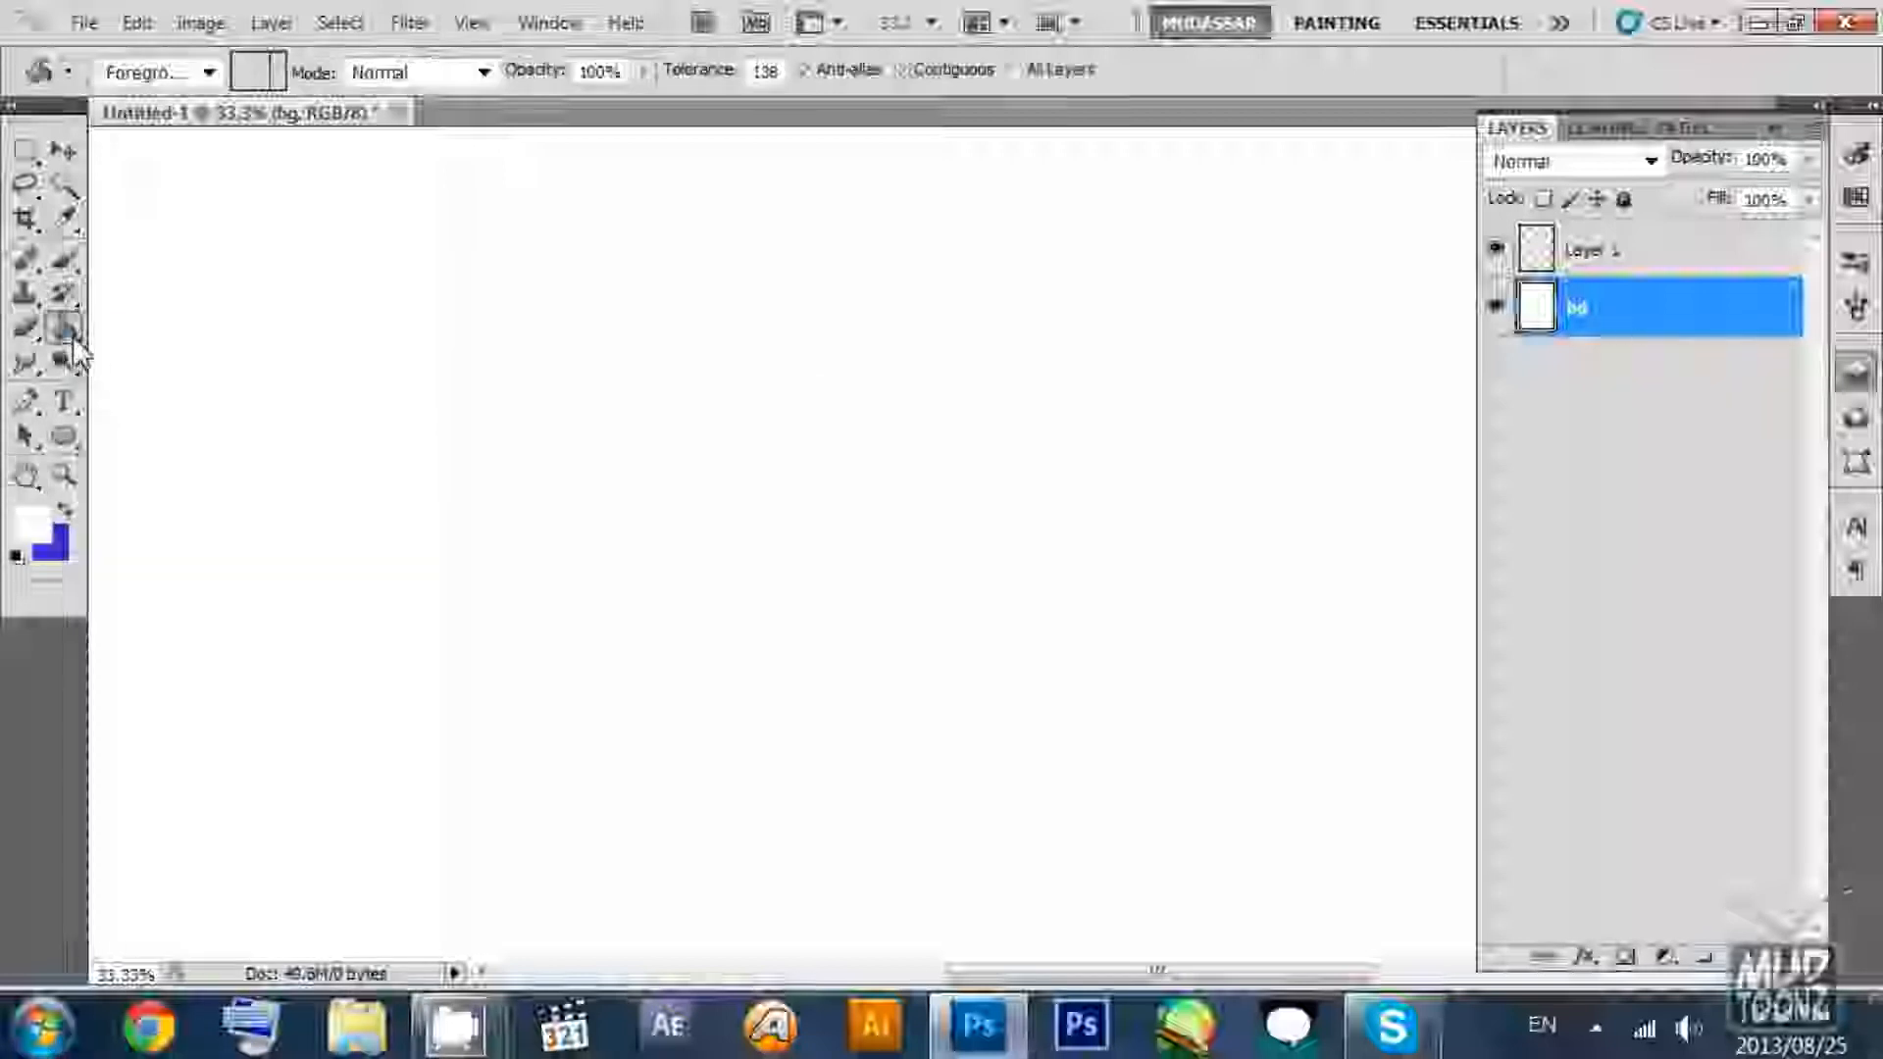
left_click(68, 506)
left_click(503, 482)
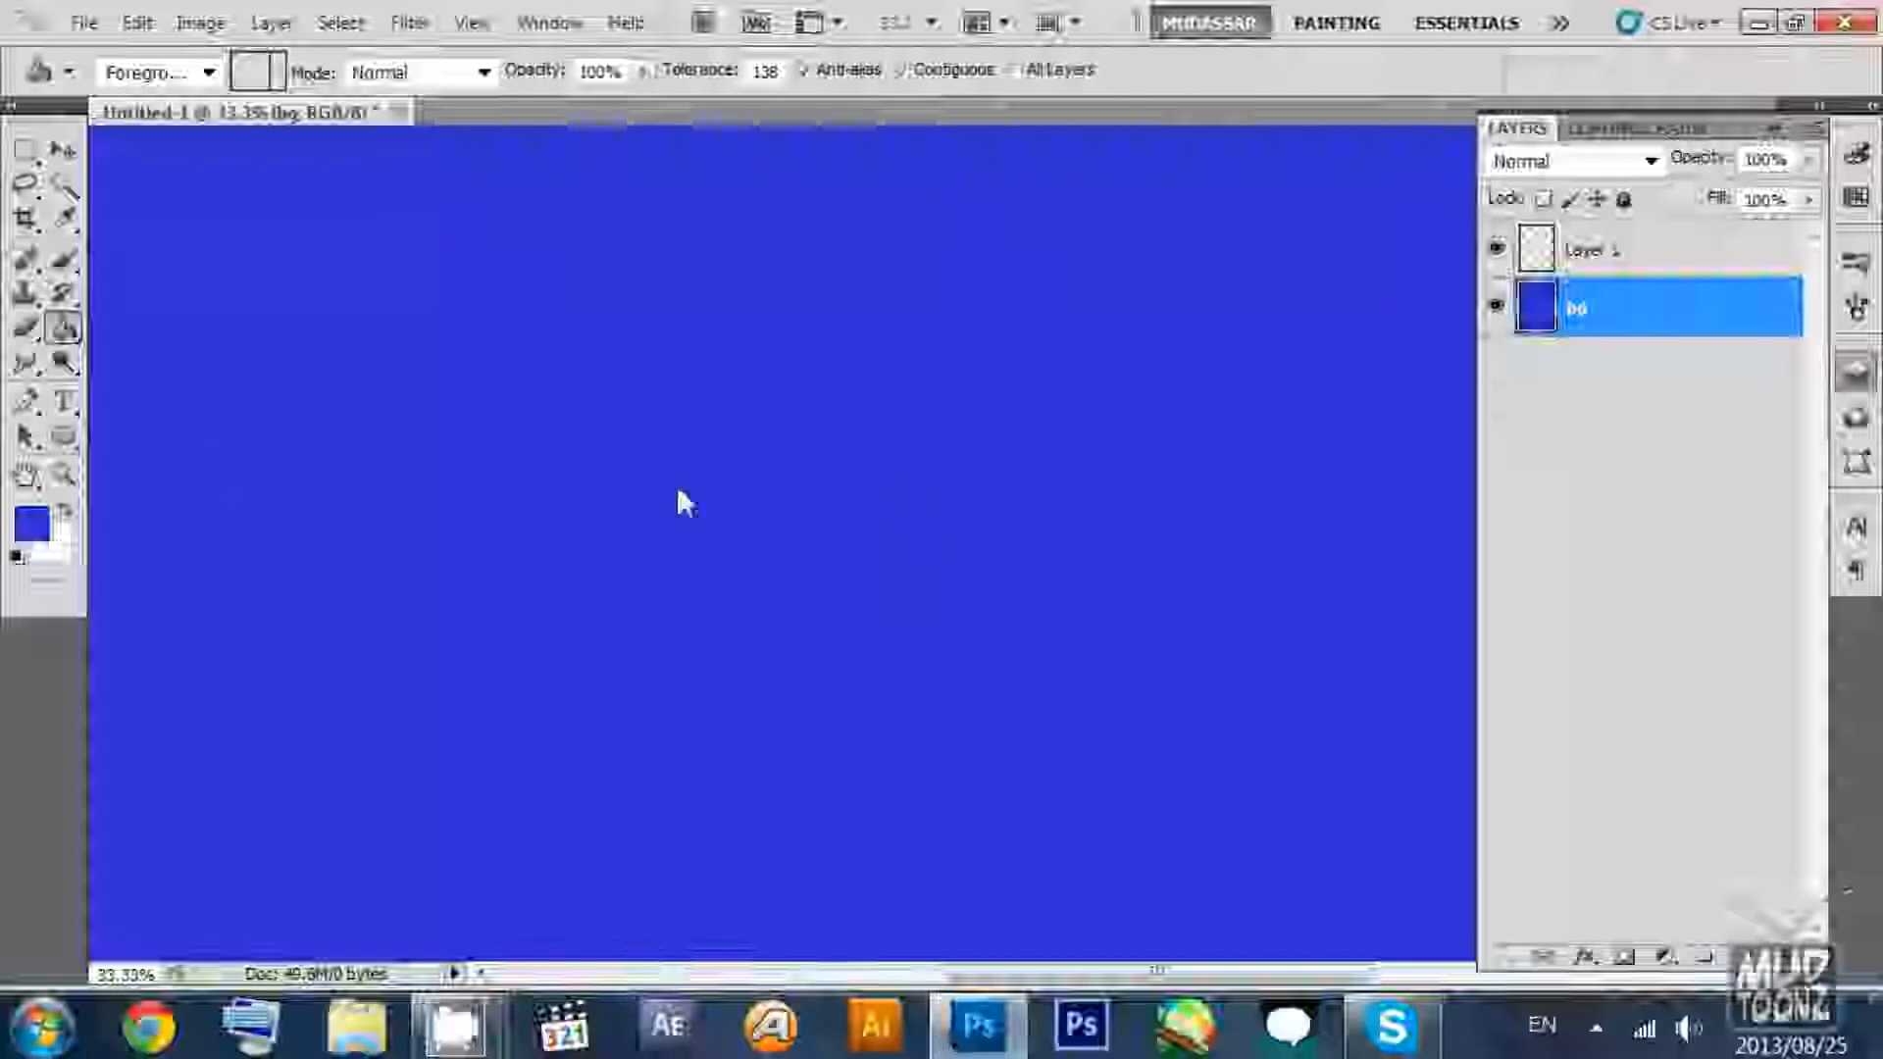
left_click(68, 479)
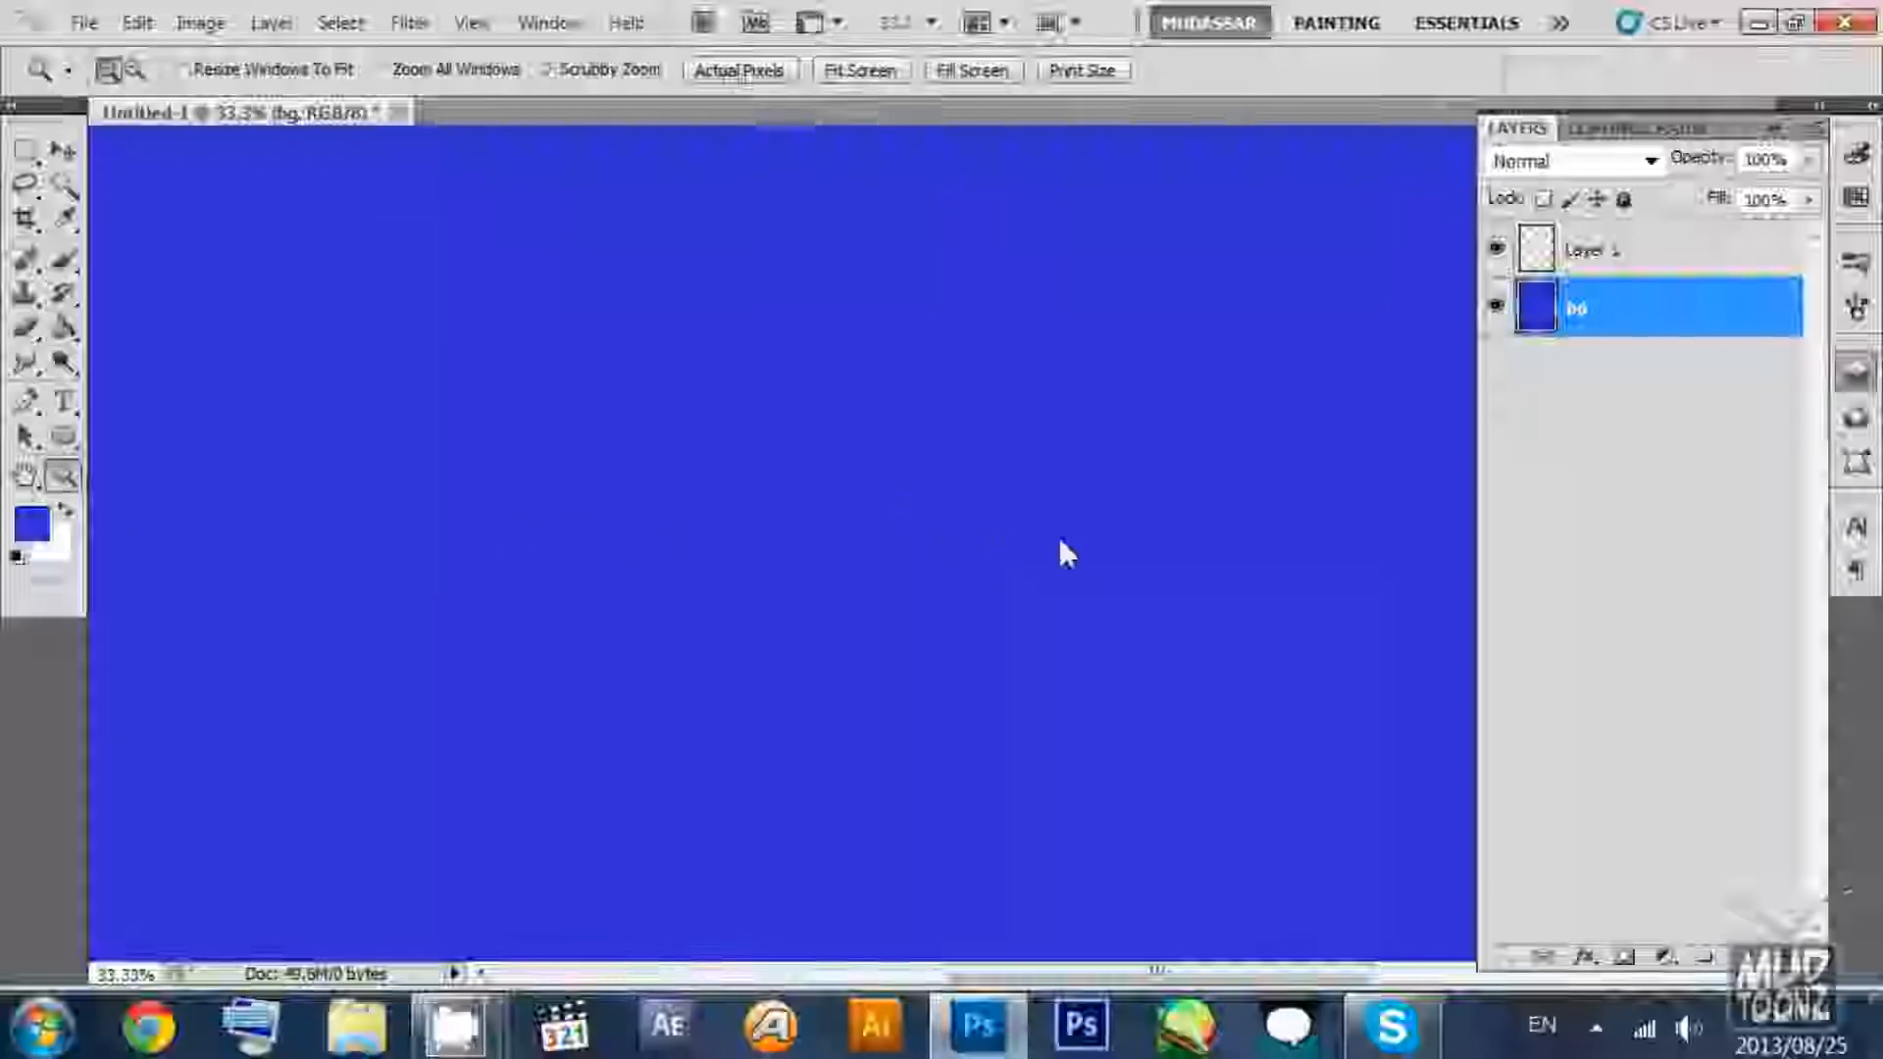
left_click_drag(1059, 547, 928, 540)
left_click_drag(1079, 541, 983, 410)
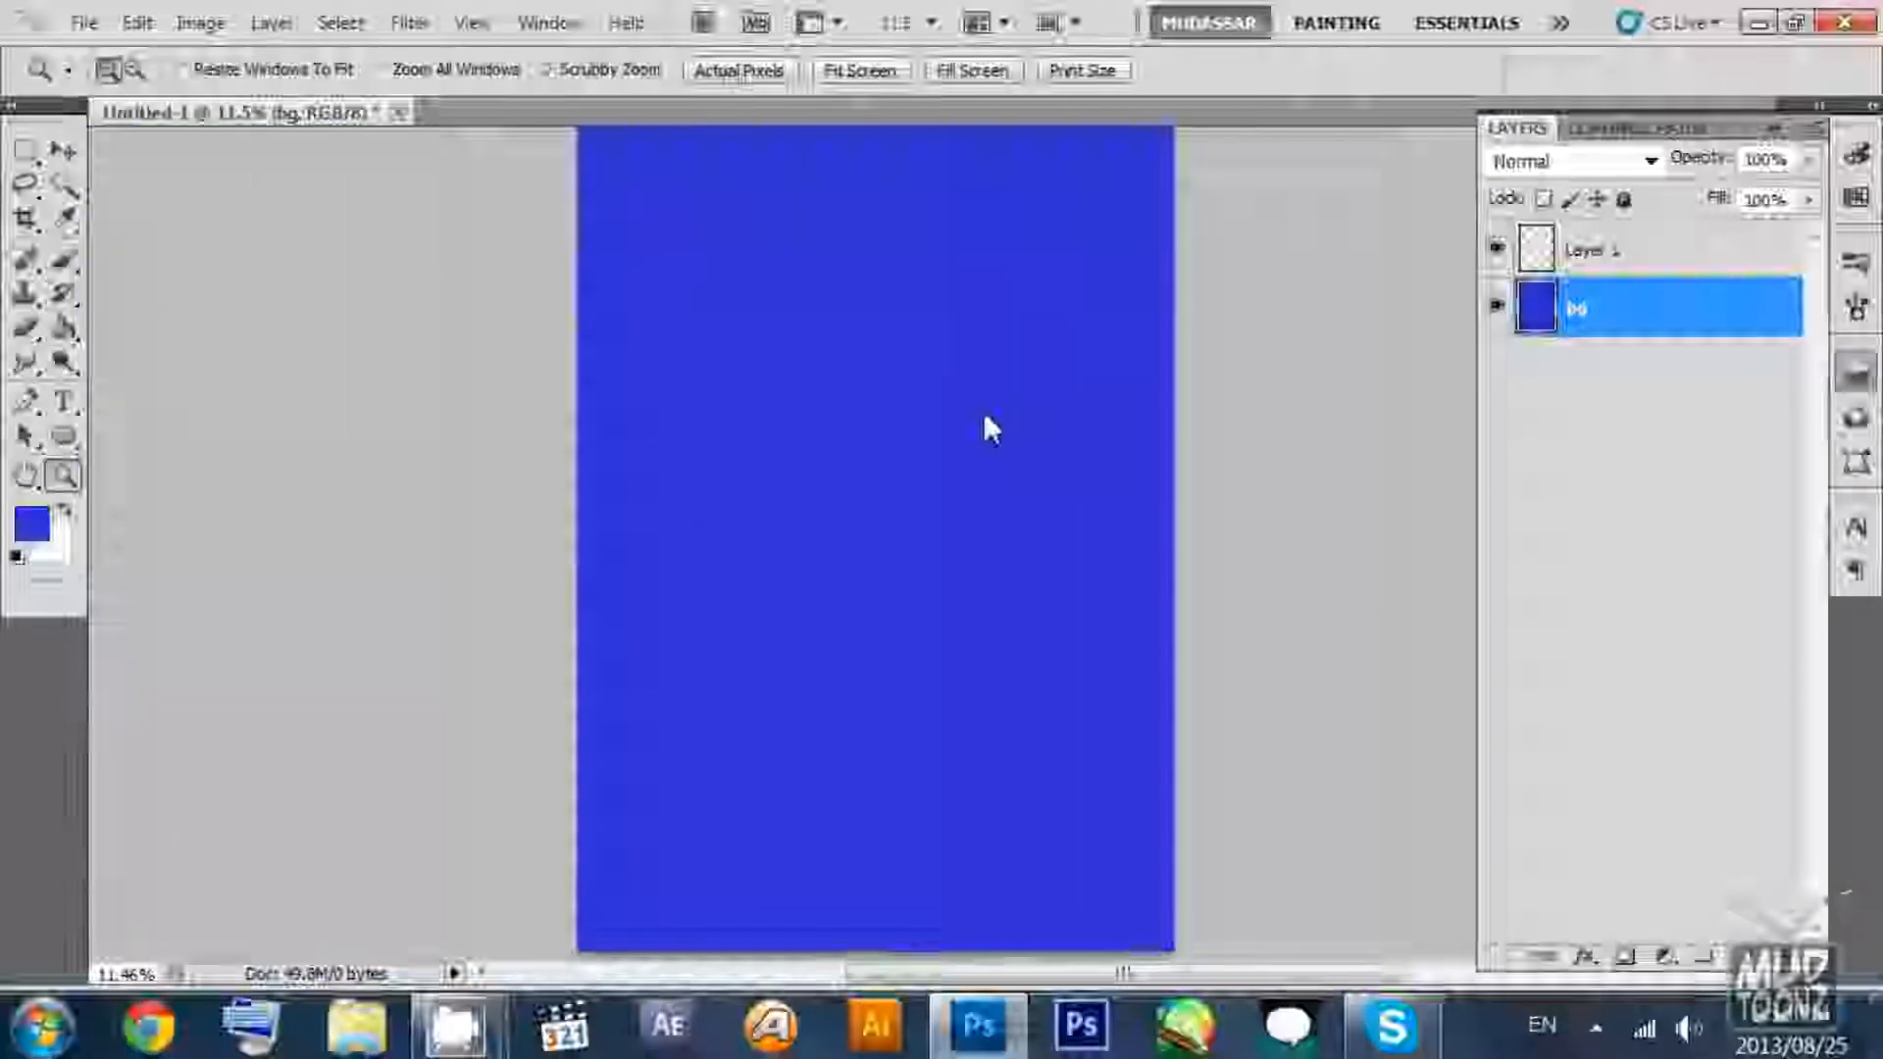
left_click(63, 150)
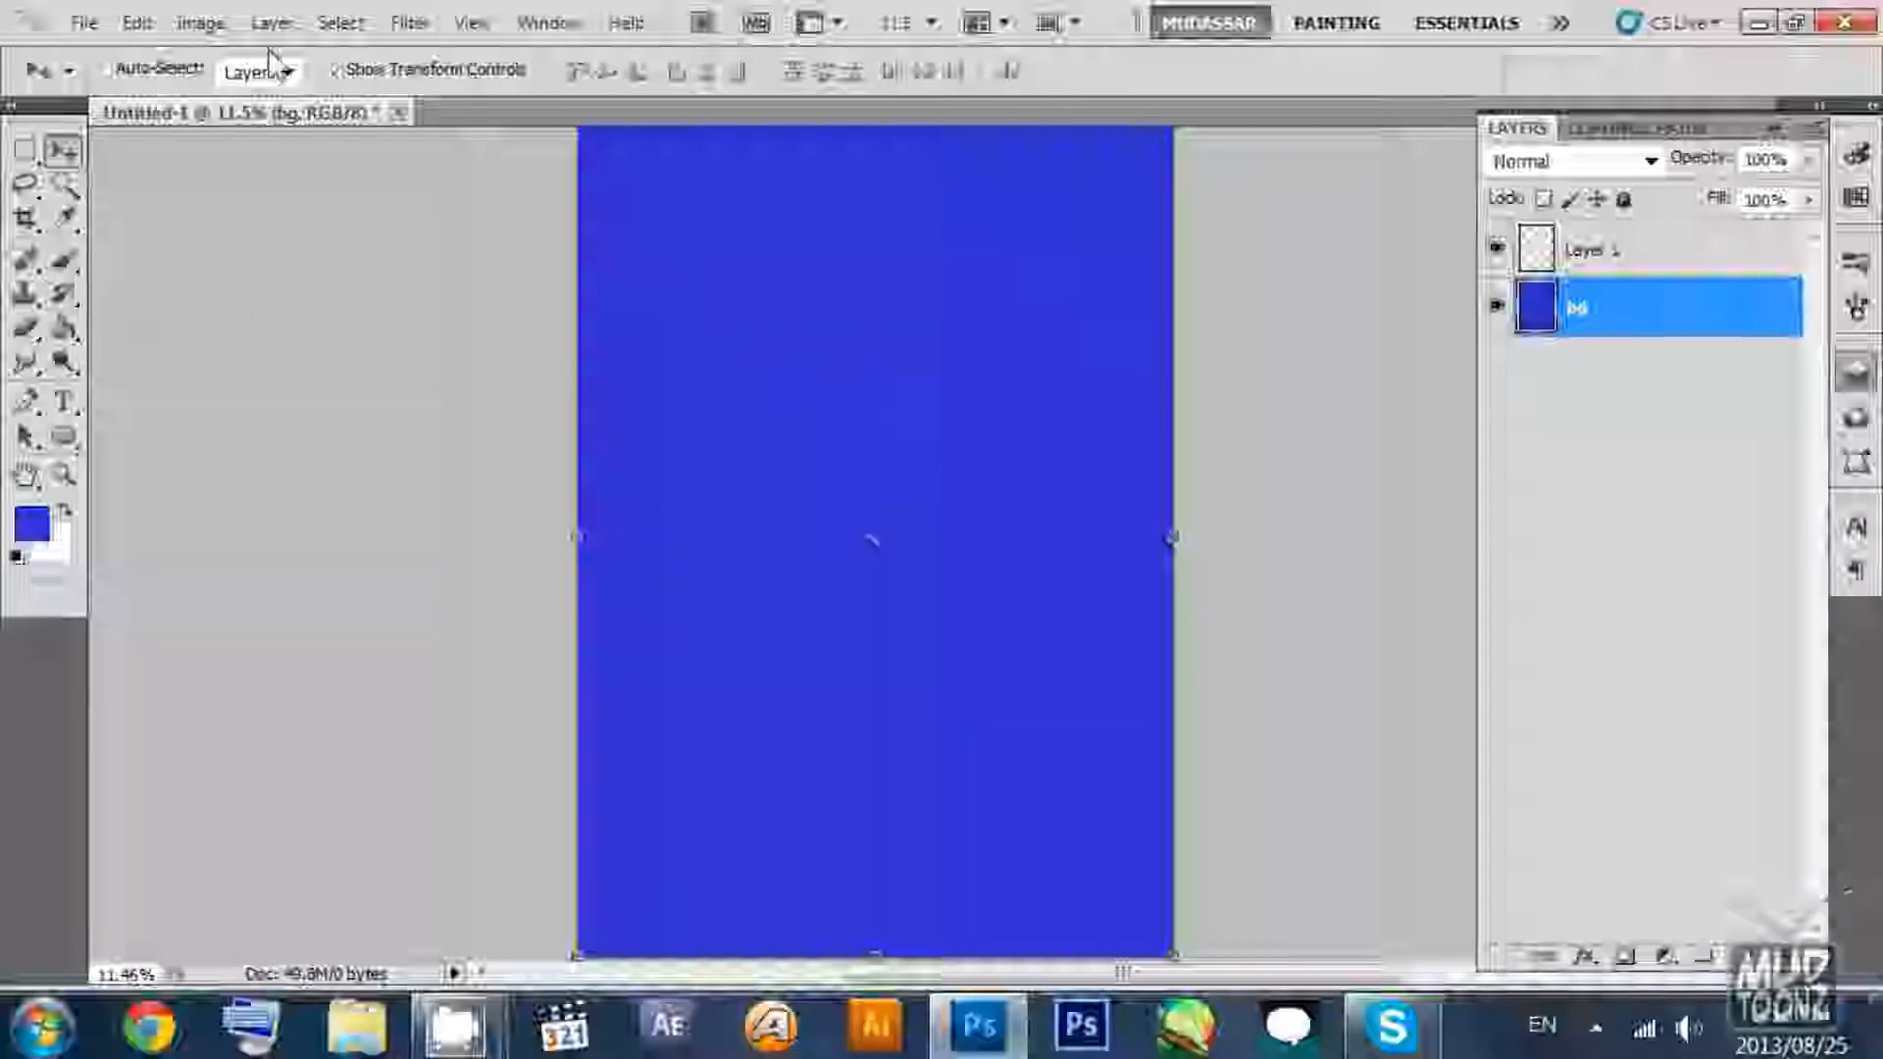
left_click(209, 26)
left_click(209, 27)
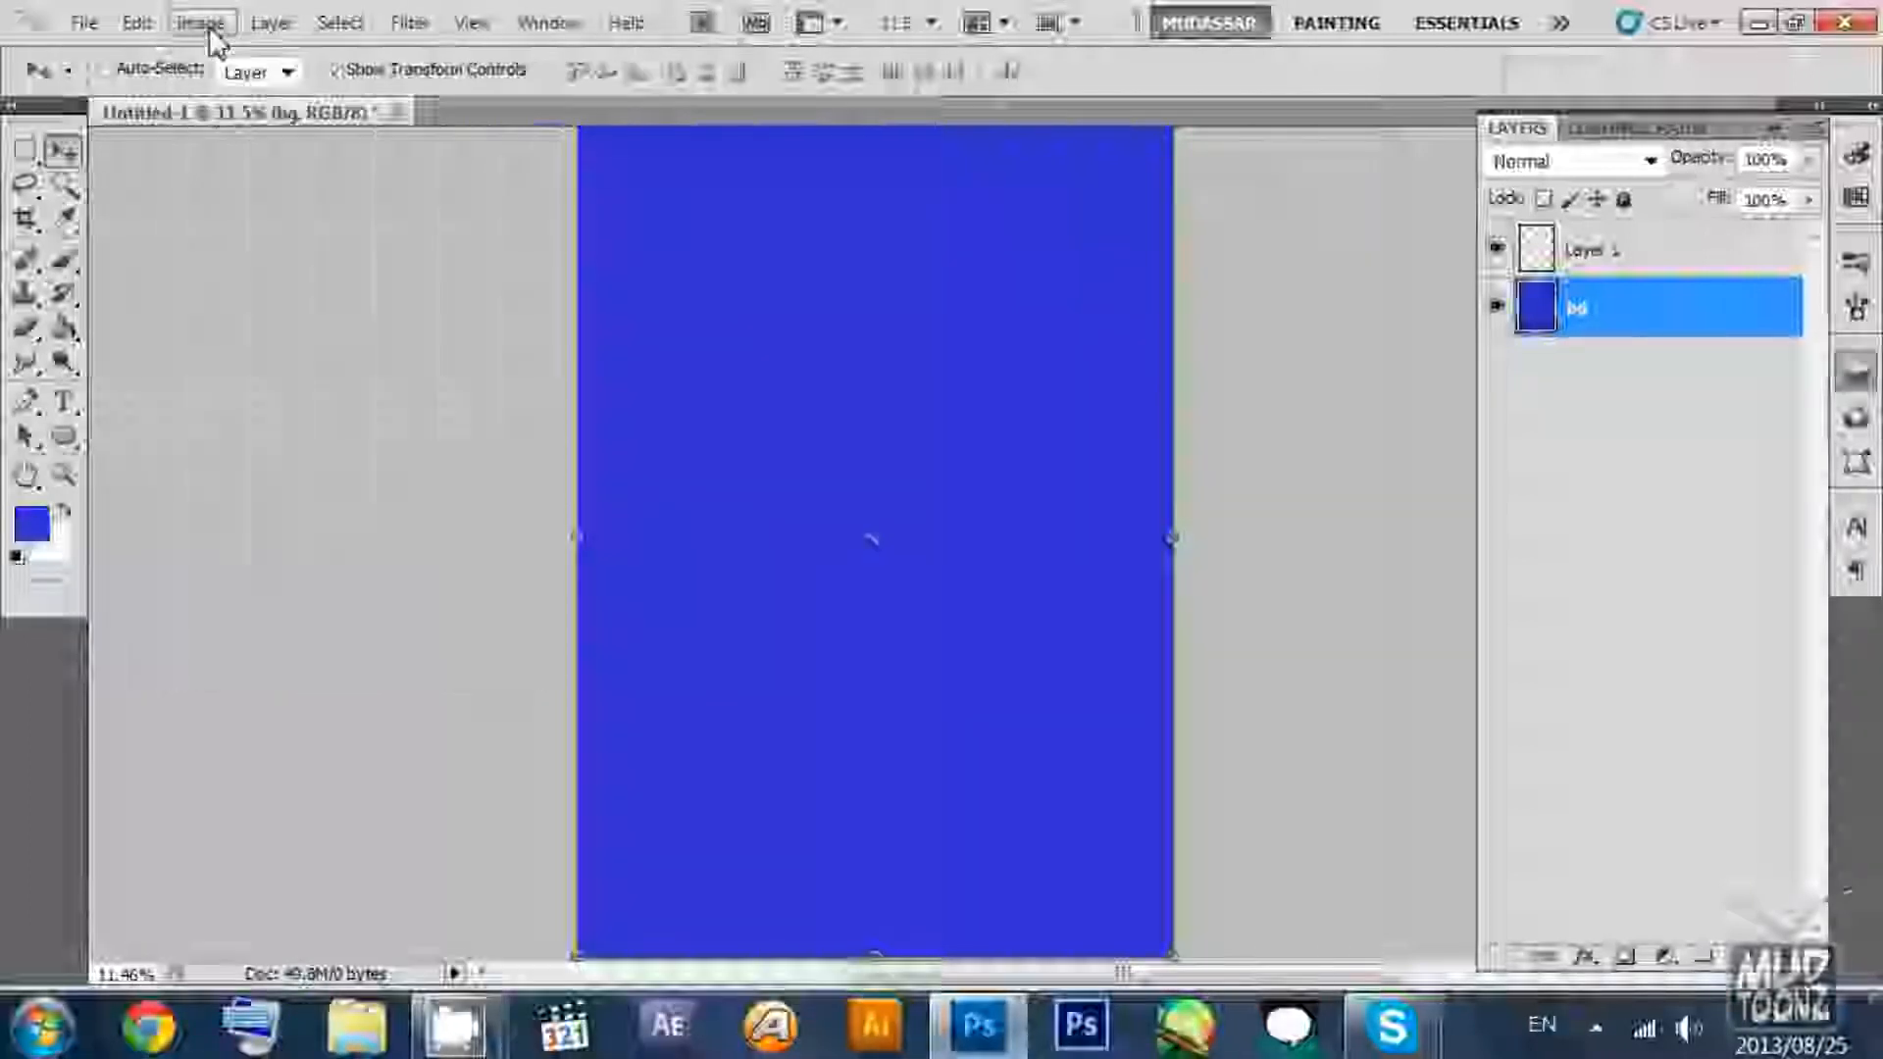
Try several shades and hues in the Color Picker and set the foreground colour to the muted brown 6f573e.
left_click(32, 525)
left_click(1400, 466)
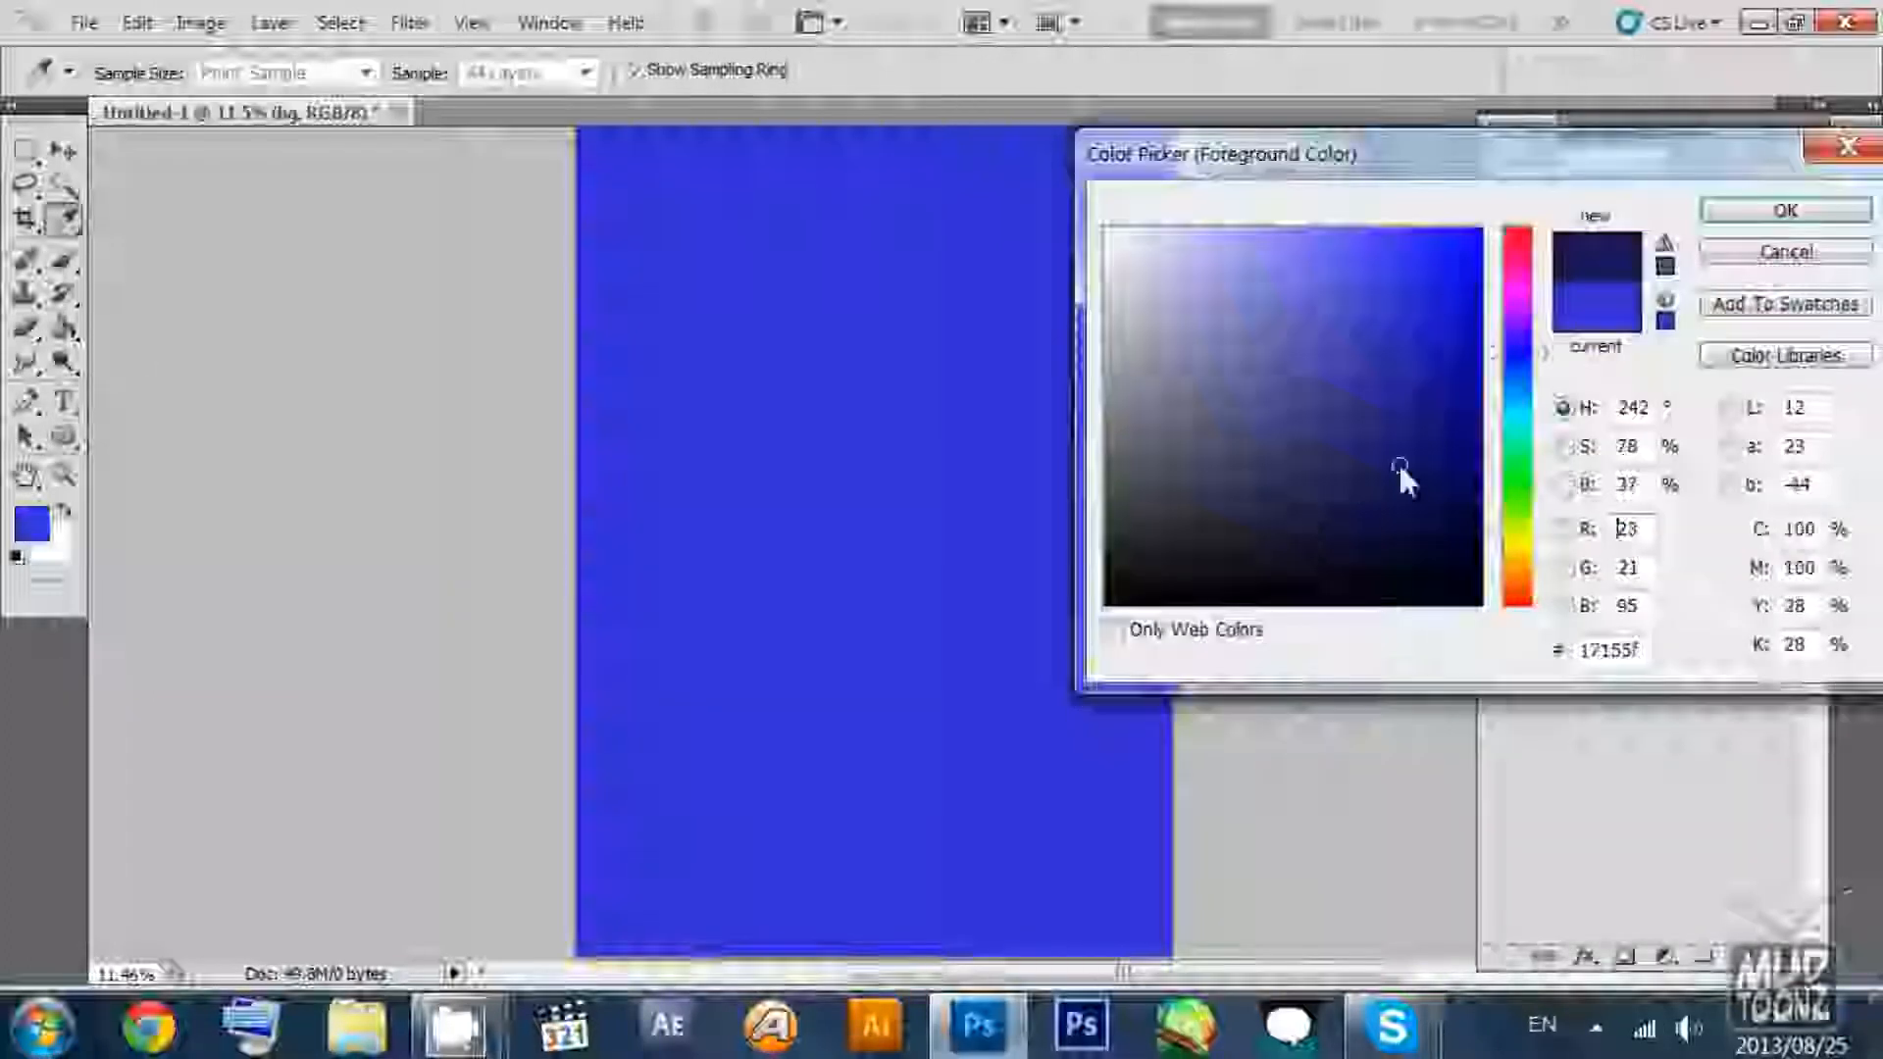
left_click(1221, 355)
mouse_move(1217, 383)
left_mouse_down()
mouse_move(1044, 394)
mouse_move(1140, 496)
left_mouse_up()
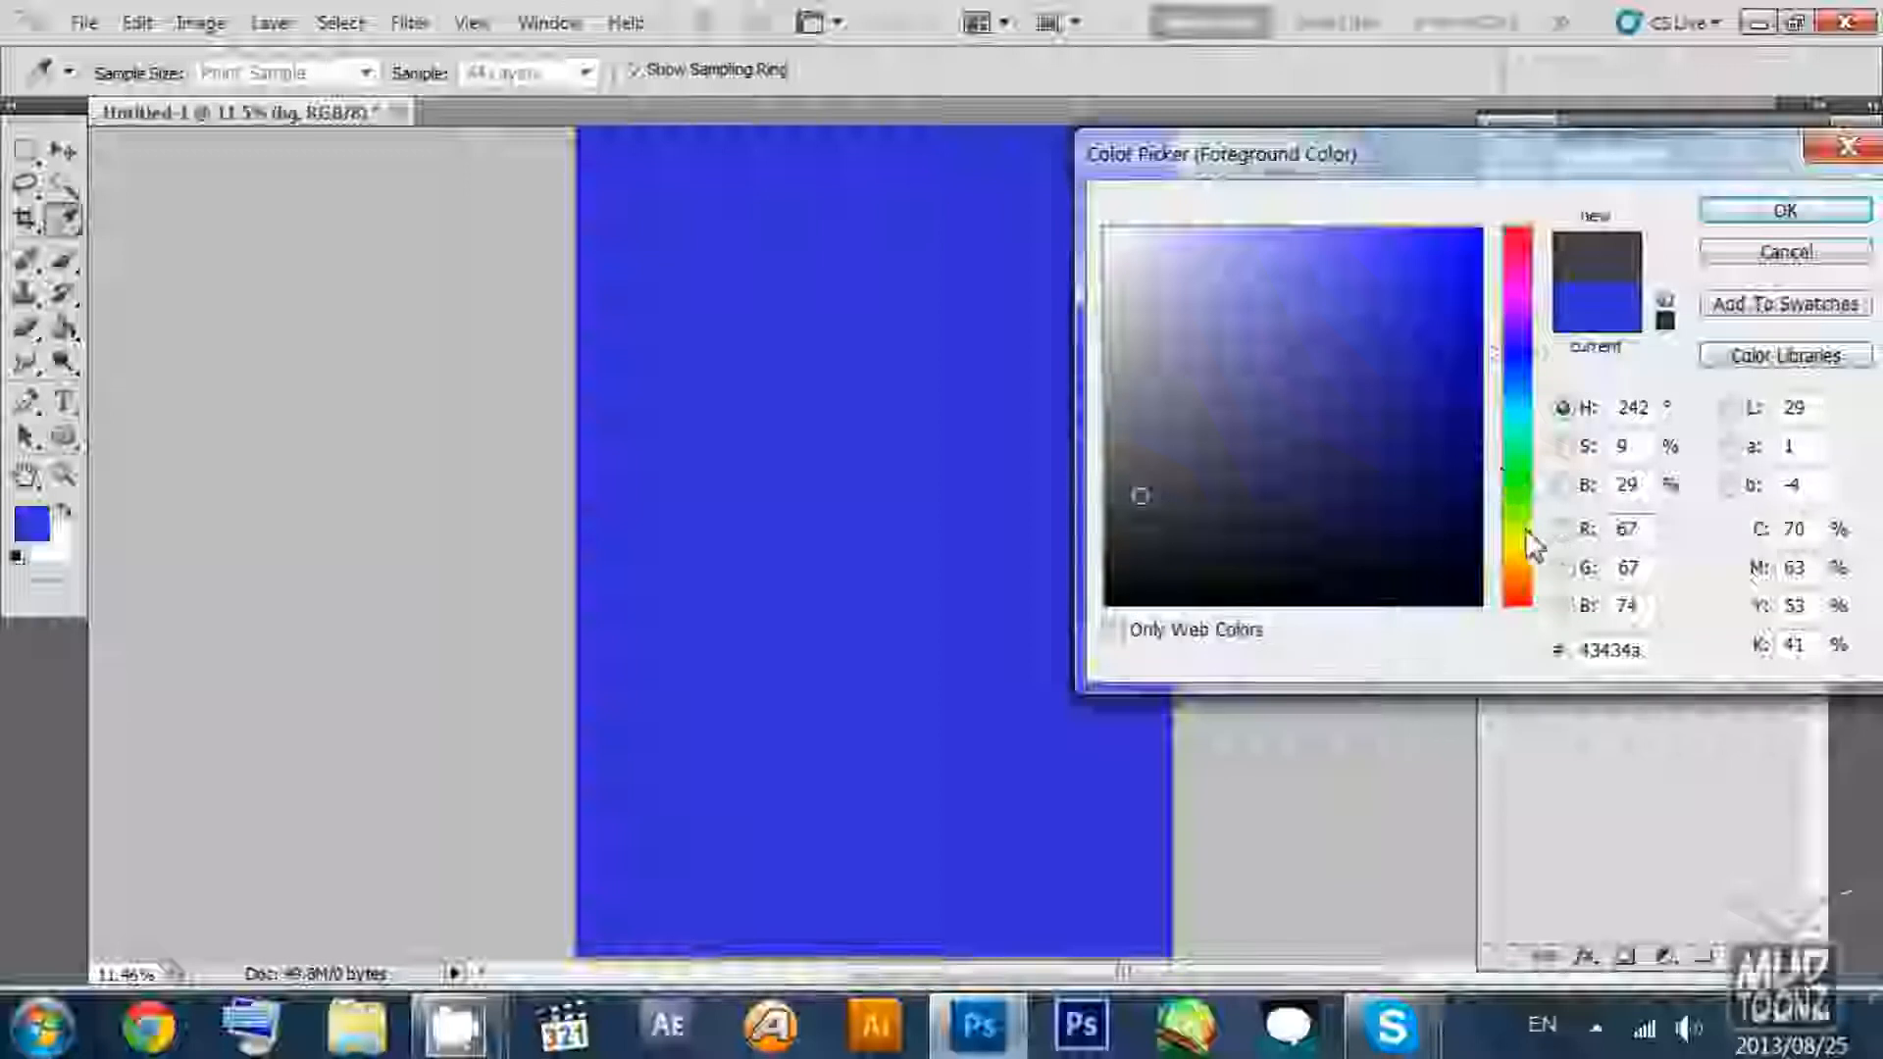
left_click_drag(1527, 535, 1520, 569)
mouse_move(1216, 496)
left_mouse_down()
mouse_move(1262, 529)
mouse_move(1265, 483)
left_mouse_up()
left_click_drag(1524, 507, 1521, 574)
mouse_move(1290, 494)
left_mouse_down()
mouse_move(1278, 513)
mouse_move(1213, 496)
mouse_move(1237, 457)
mouse_move(1189, 463)
mouse_move(1257, 463)
mouse_move(1264, 482)
left_mouse_up()
mouse_move(1264, 481)
left_mouse_down()
mouse_move(1316, 447)
mouse_move(1275, 449)
mouse_move(1248, 478)
left_mouse_up()
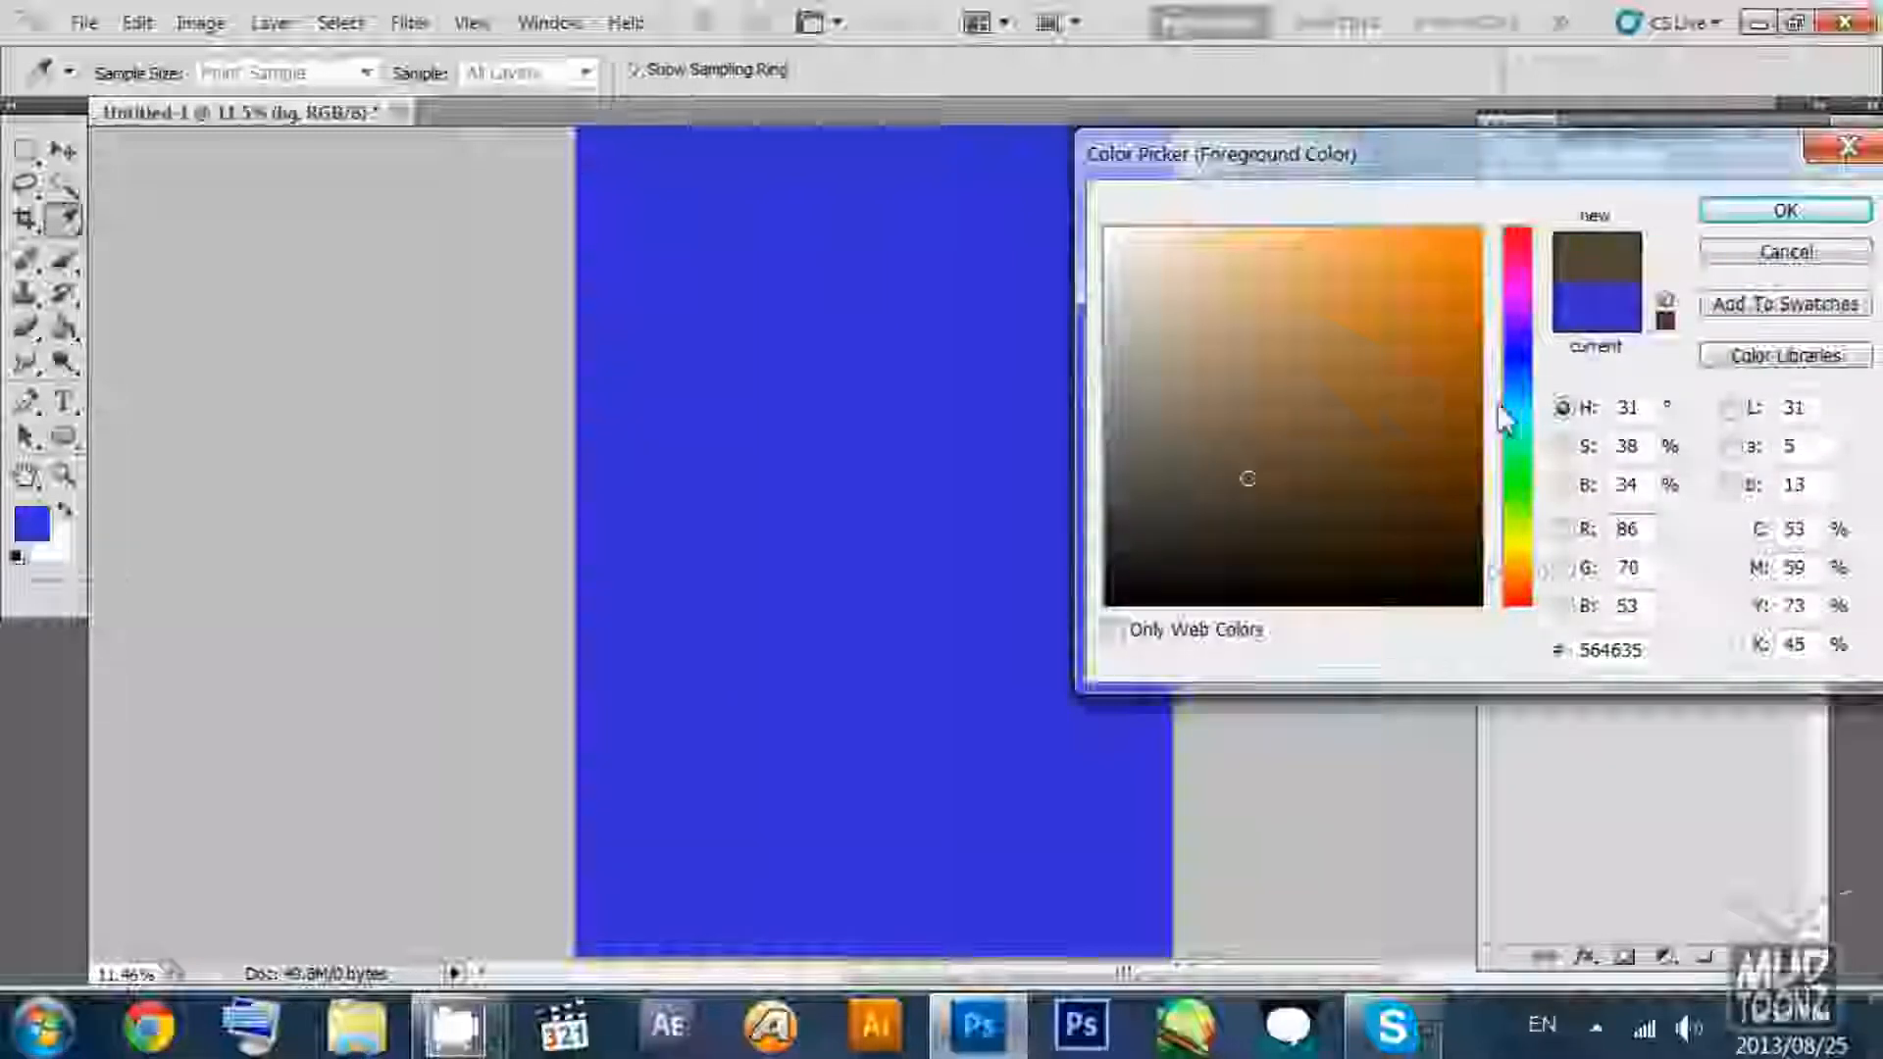
left_click_drag(1398, 394, 1384, 449)
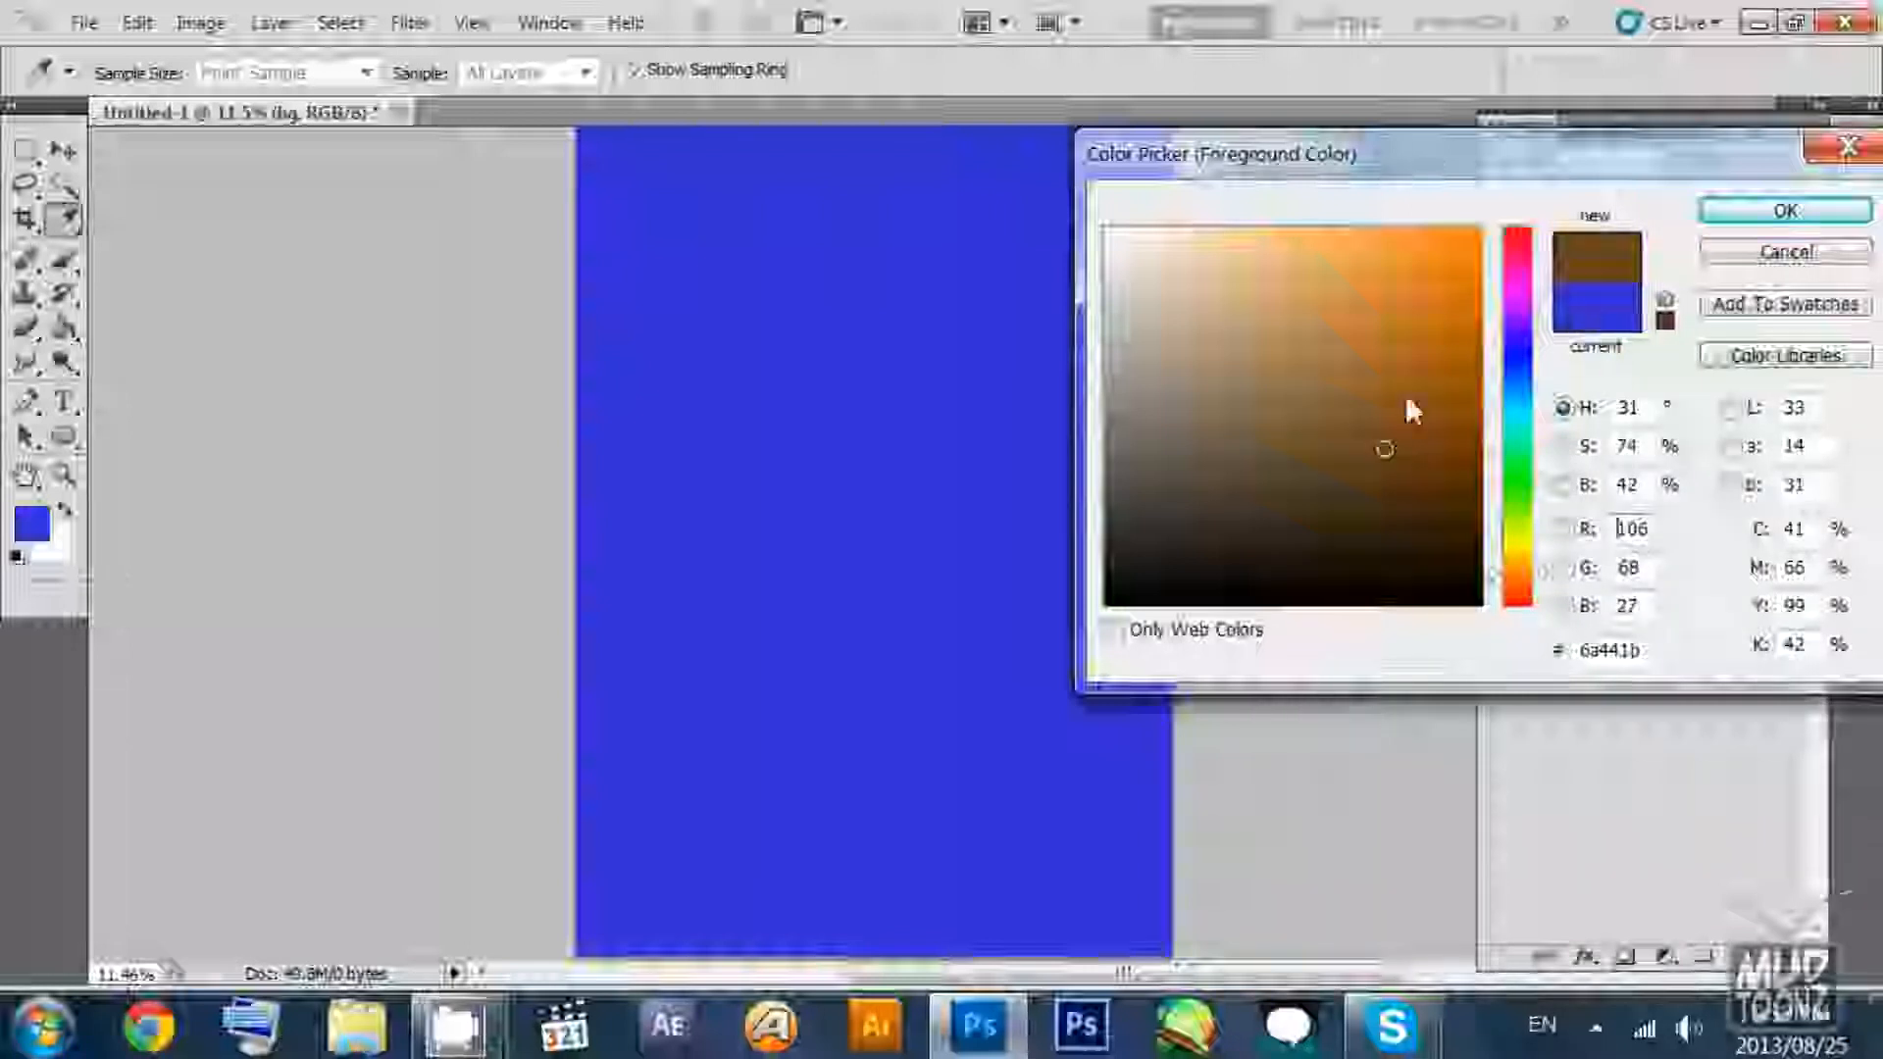
left_click_drag(1264, 380, 1271, 441)
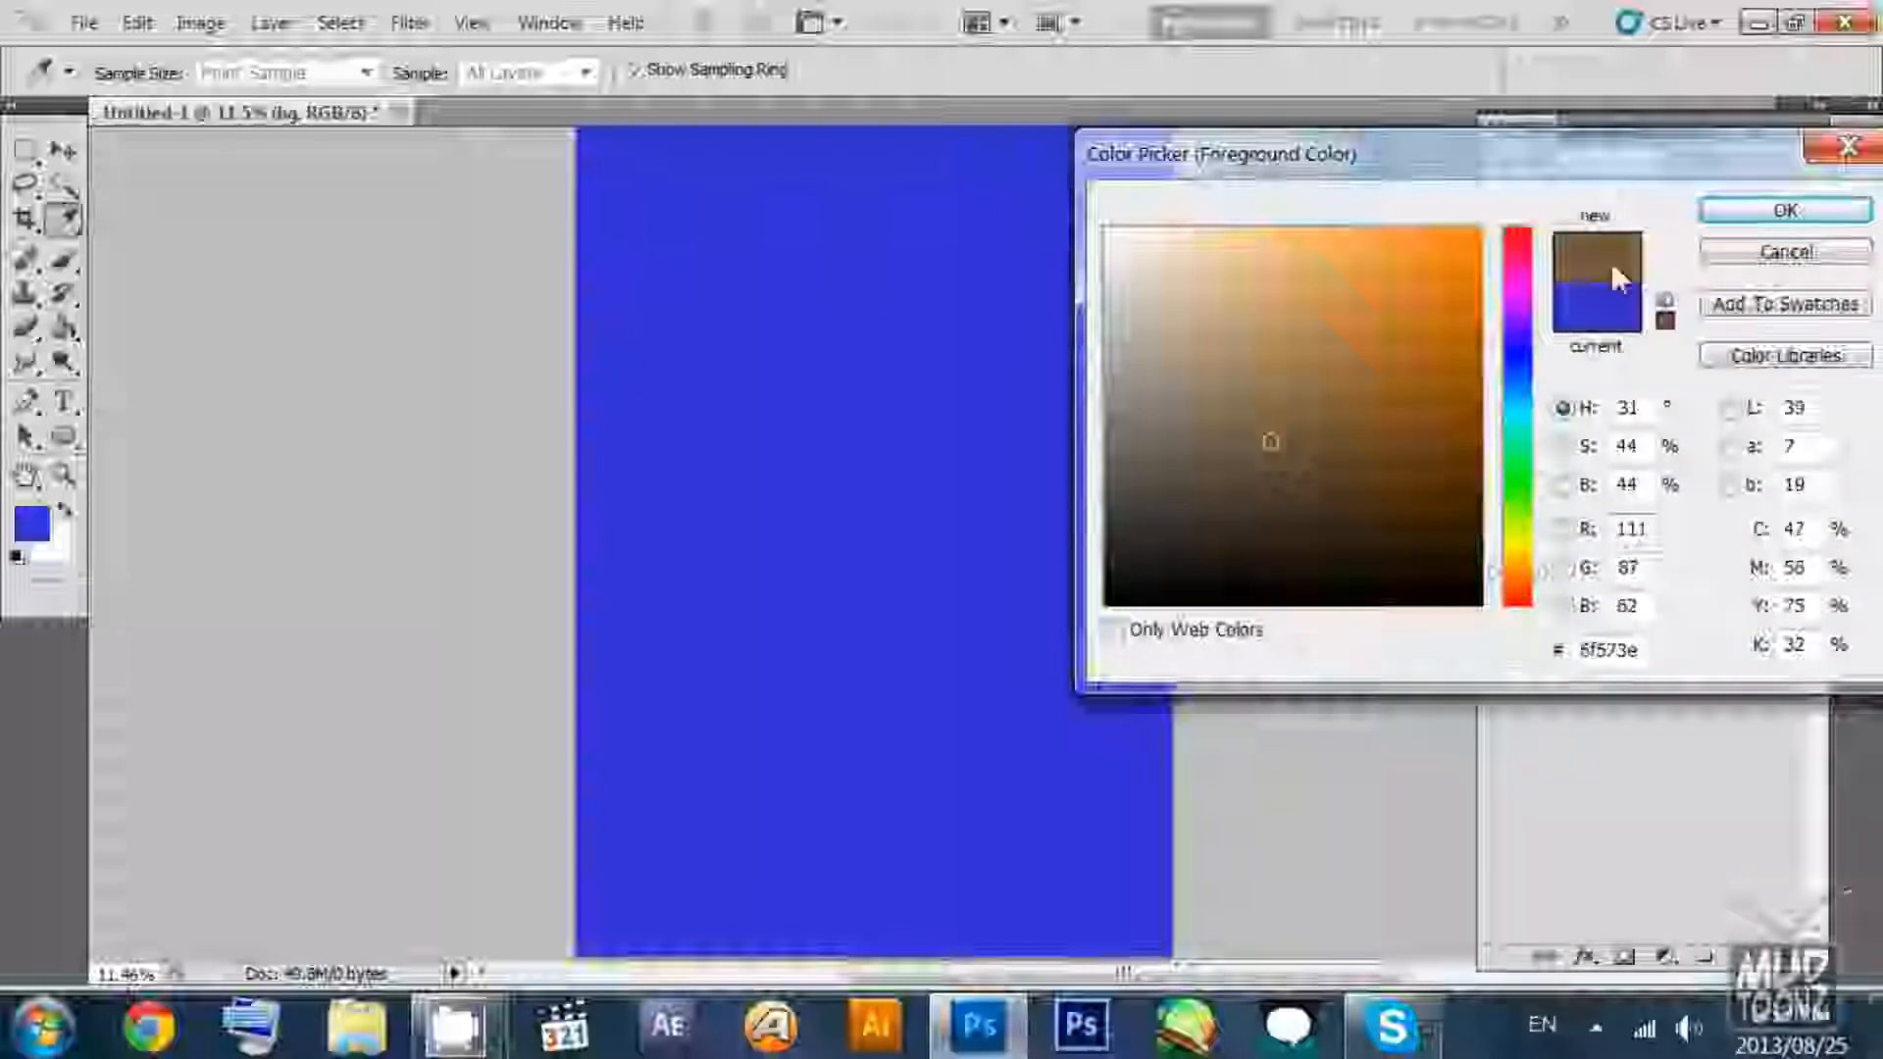
left_click(1728, 212)
Fill the bg layer with the brown foreground colour using the Paint Bucket.
key("v")
left_click(64, 327)
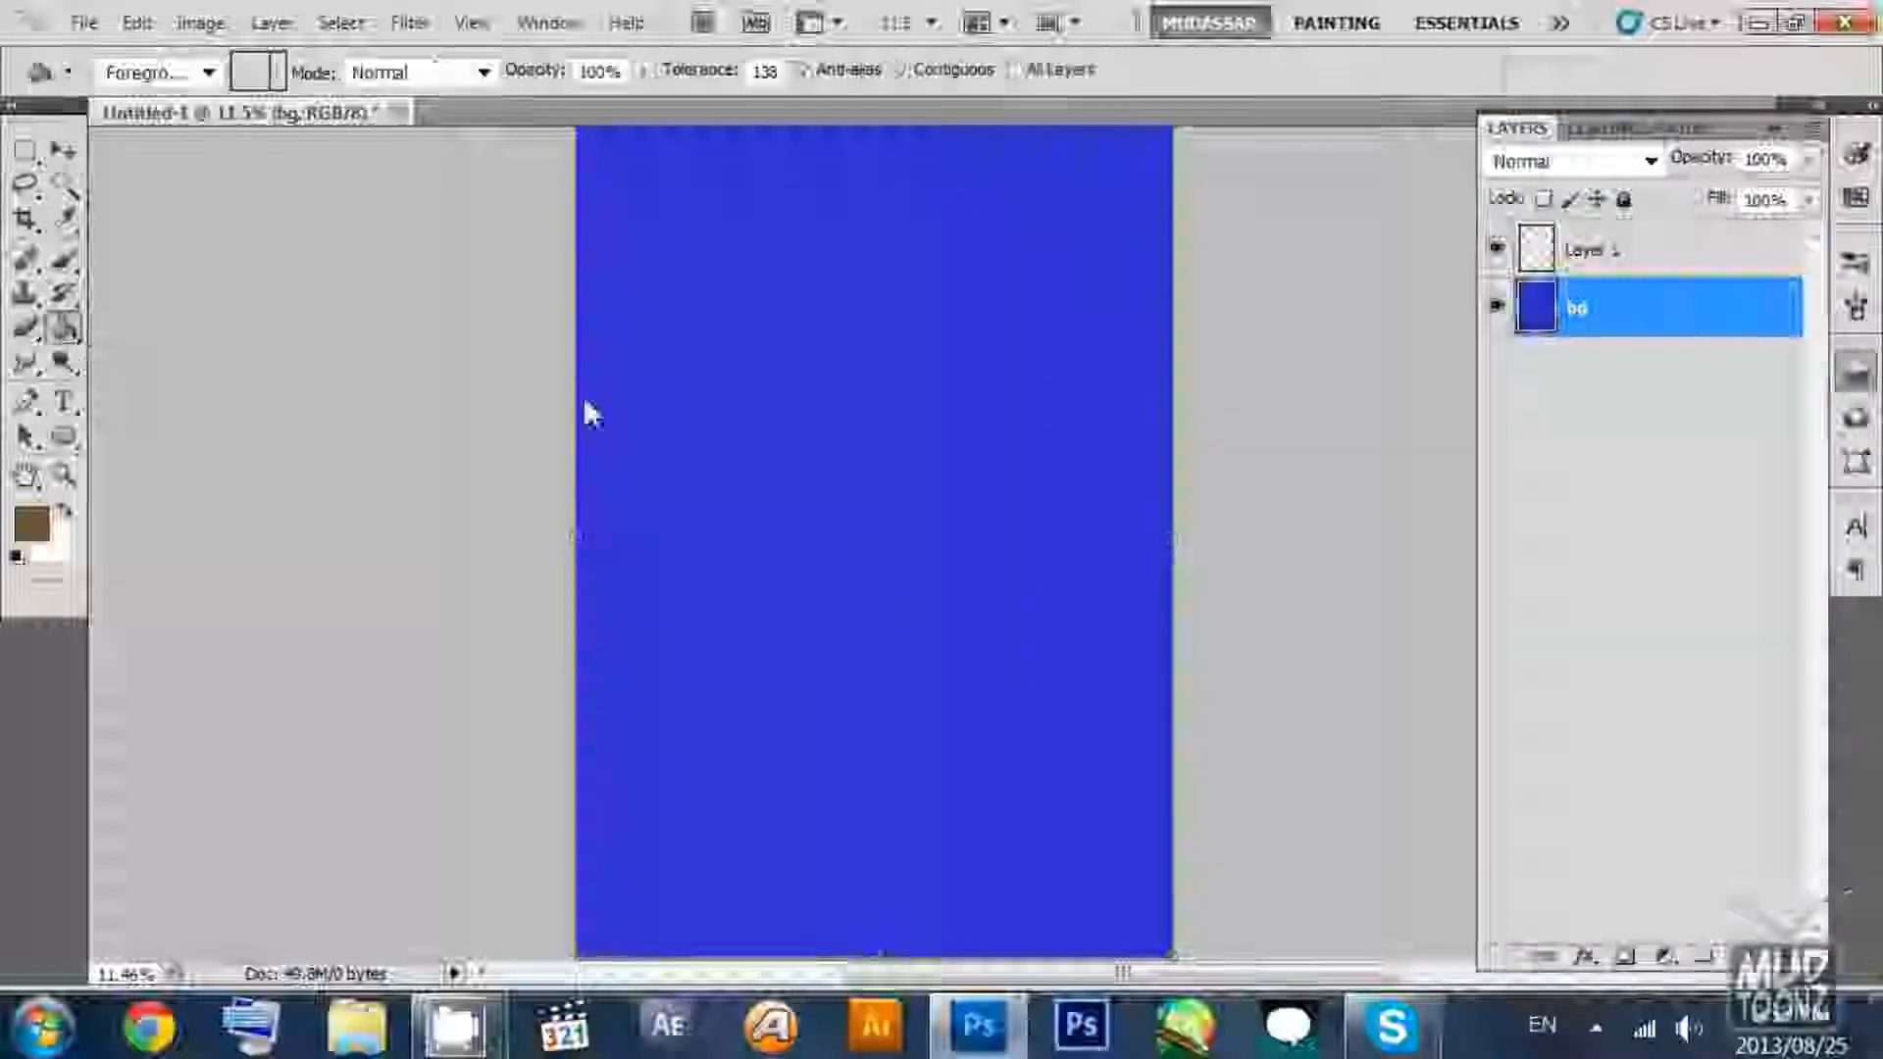
left_click(860, 404)
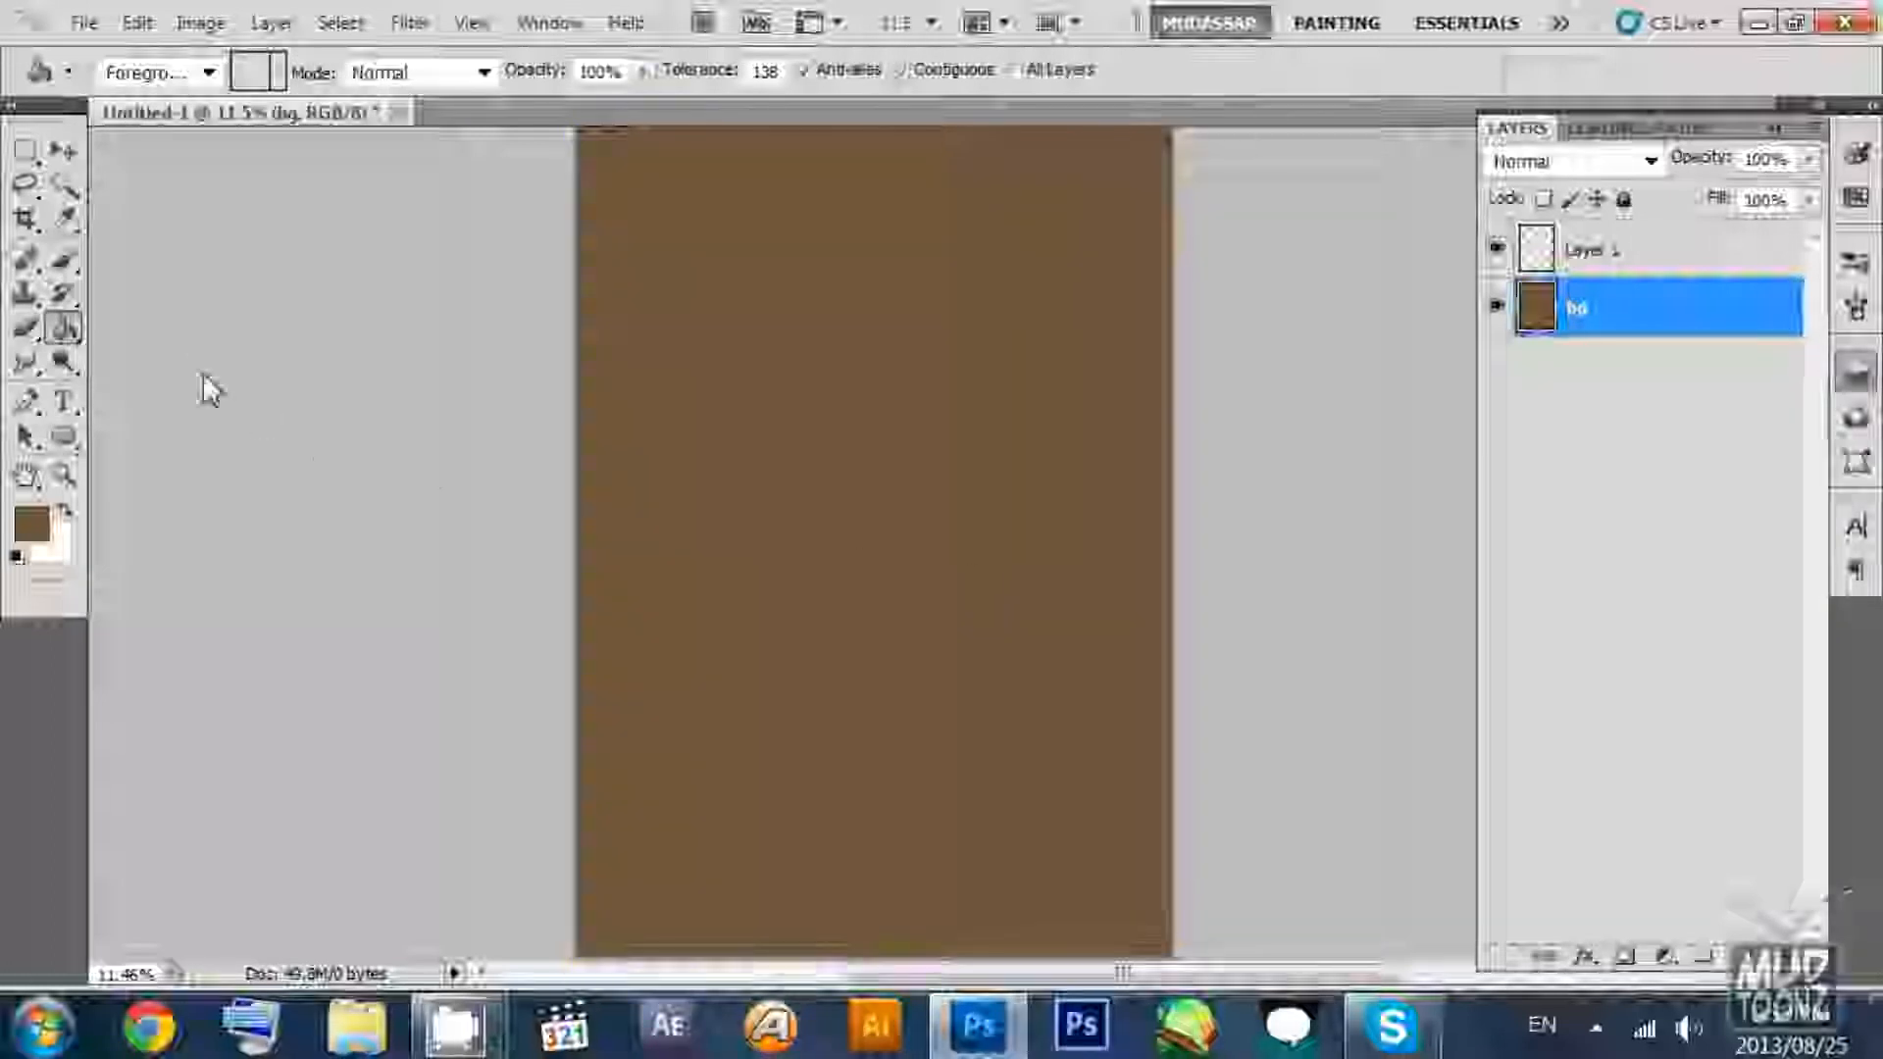
Lighten the brown bg layer slightly by raising Lightness in a Hue/Saturation adjustment.
left_click(62, 152)
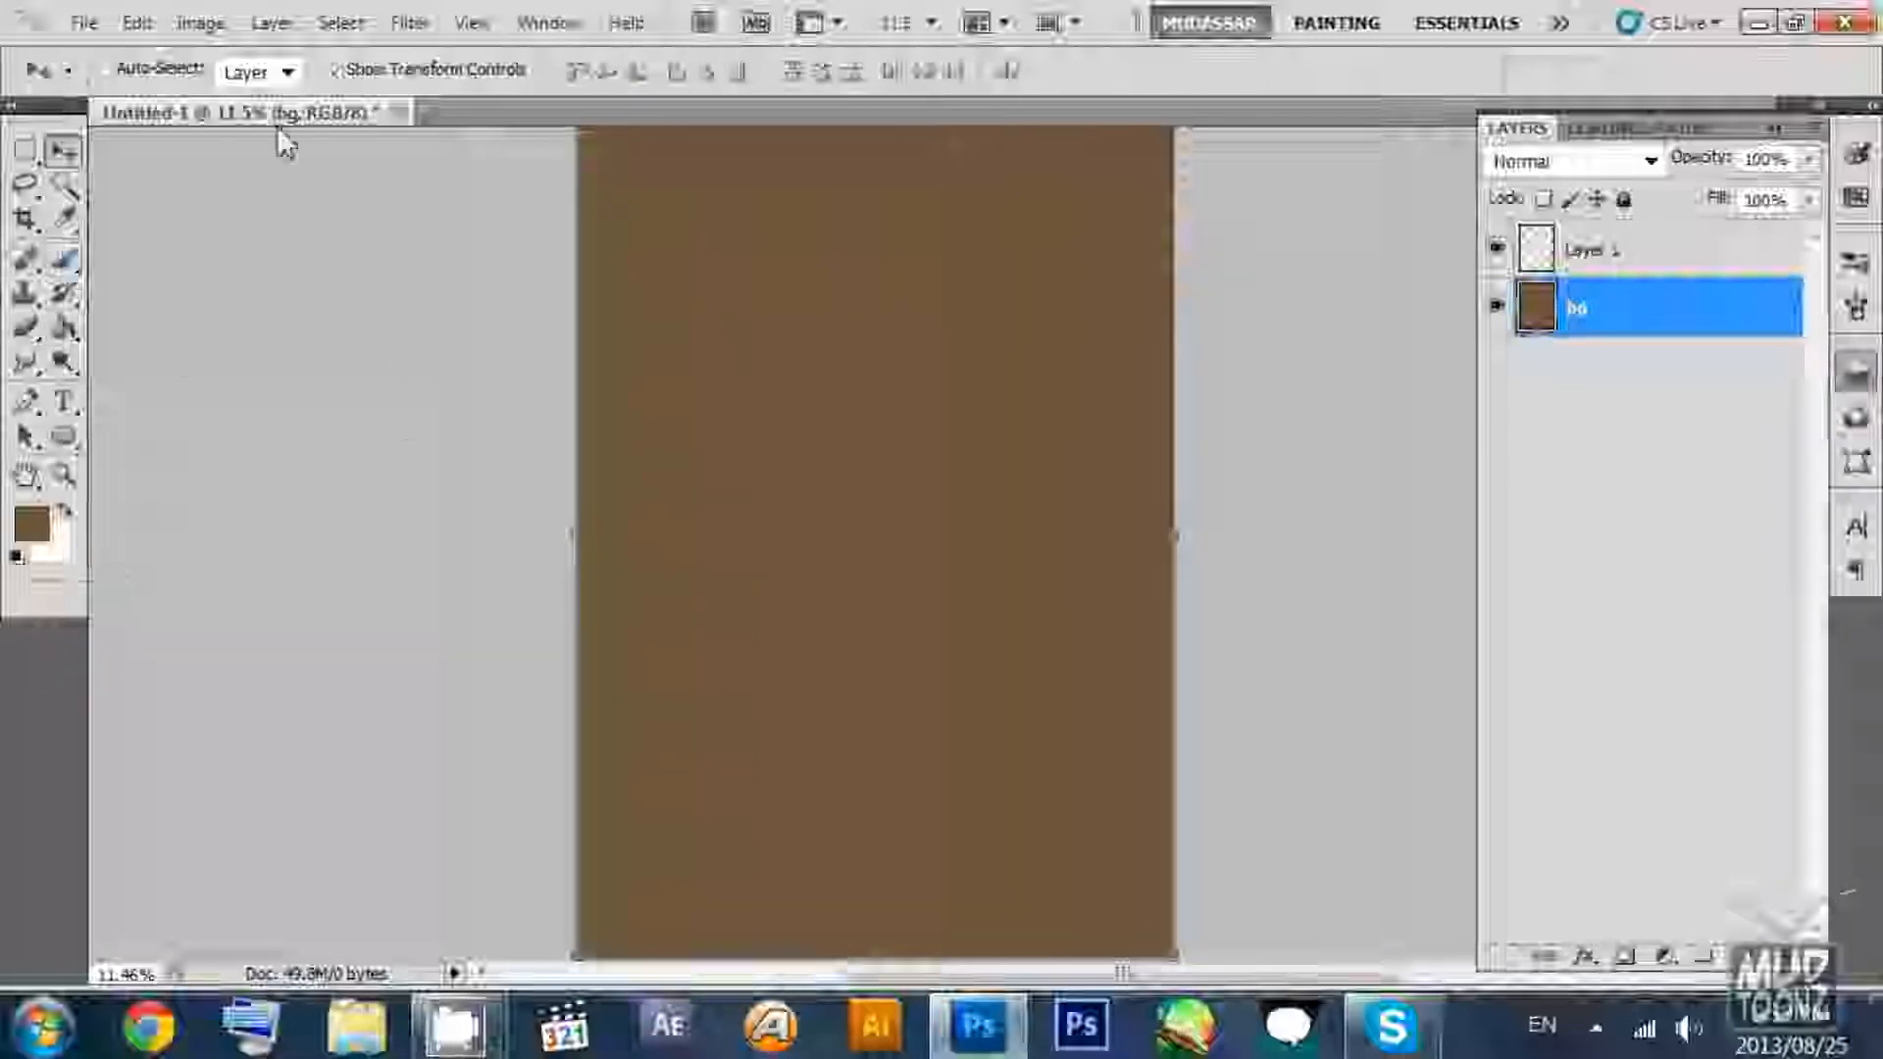
left_click(192, 20)
mouse_move(274, 117)
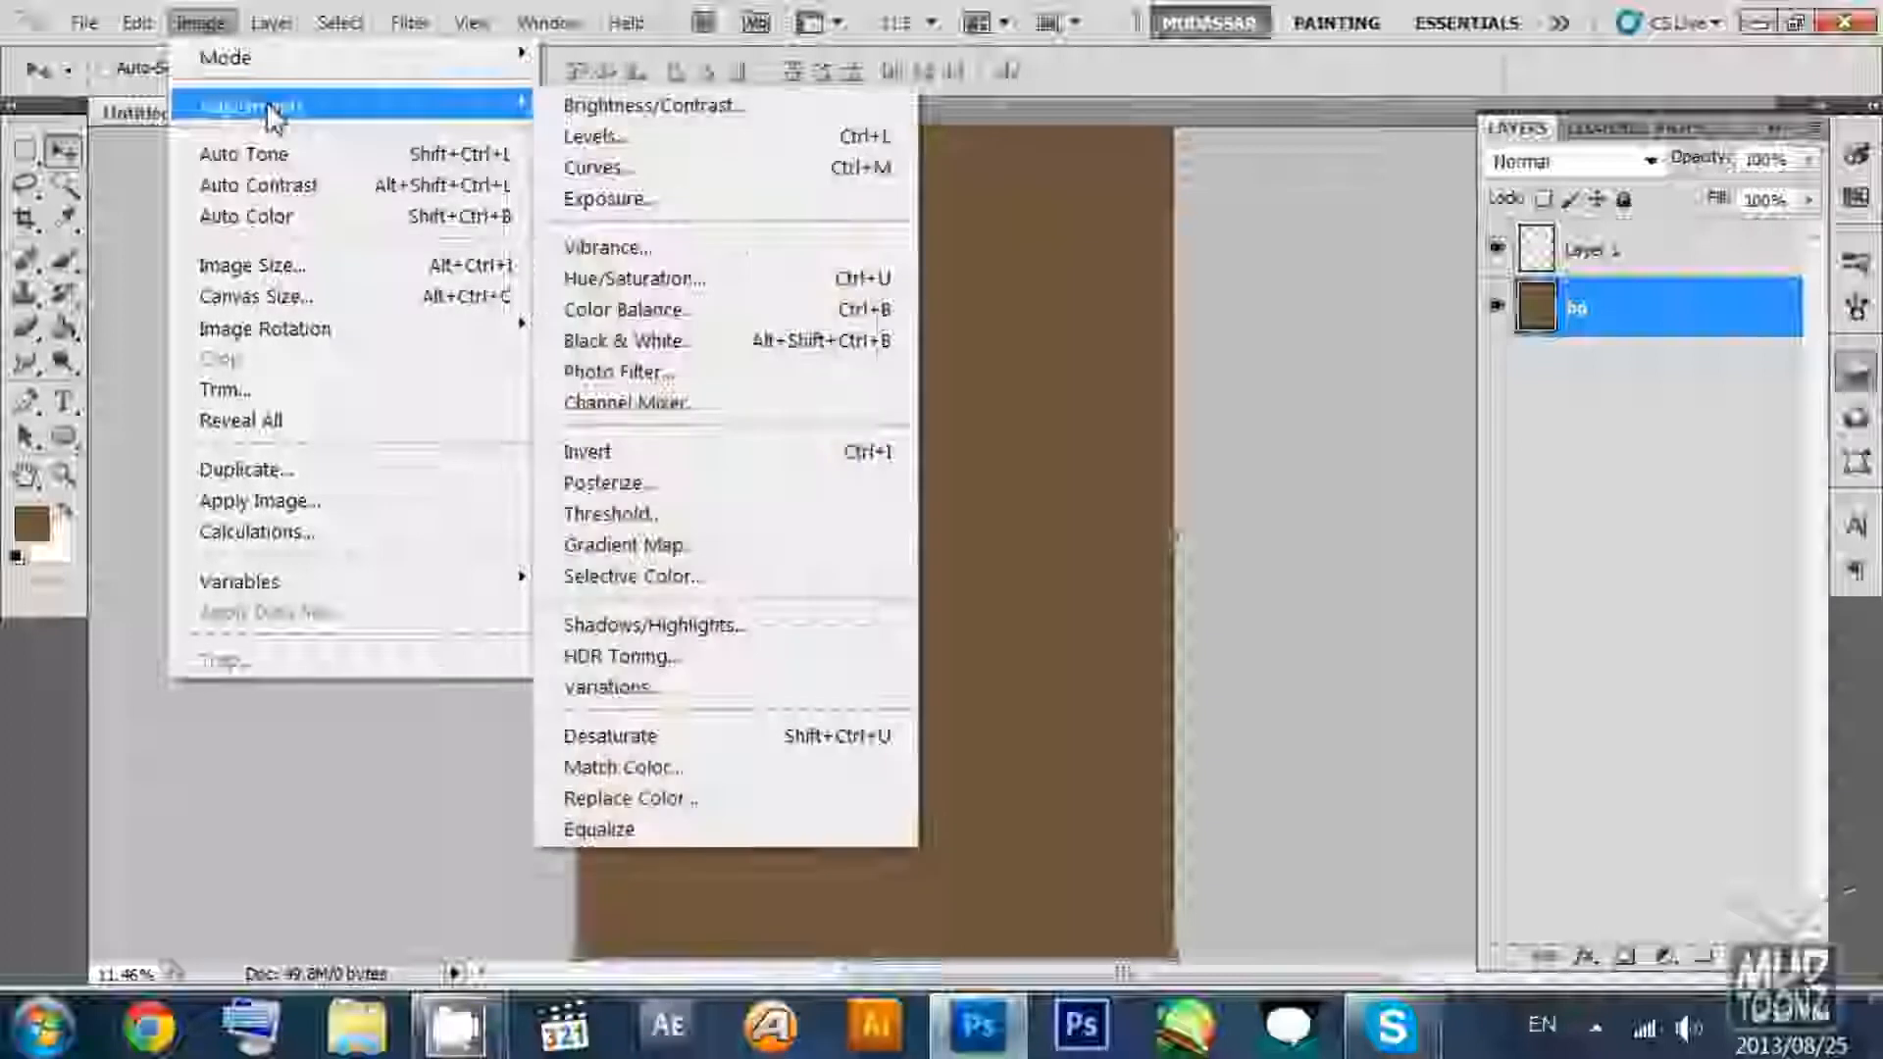
left_click(711, 284)
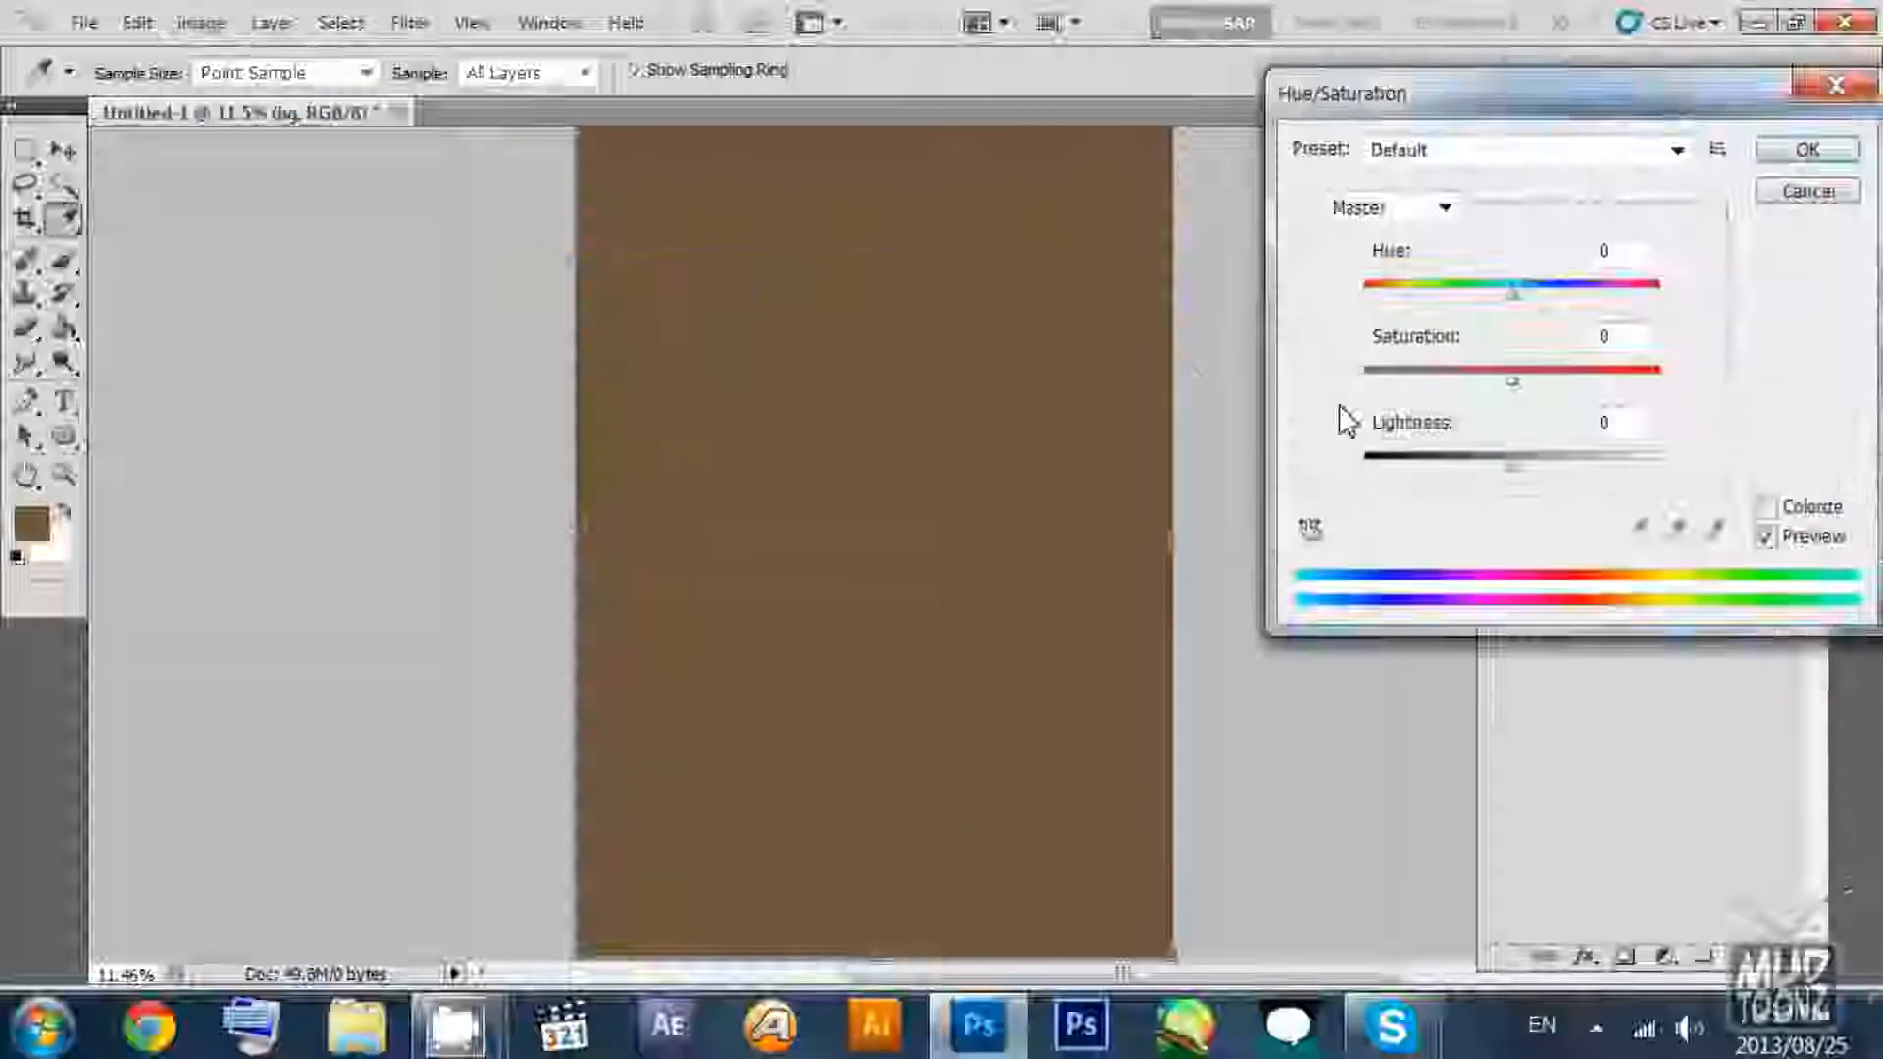
left_click_drag(1515, 468, 1530, 471)
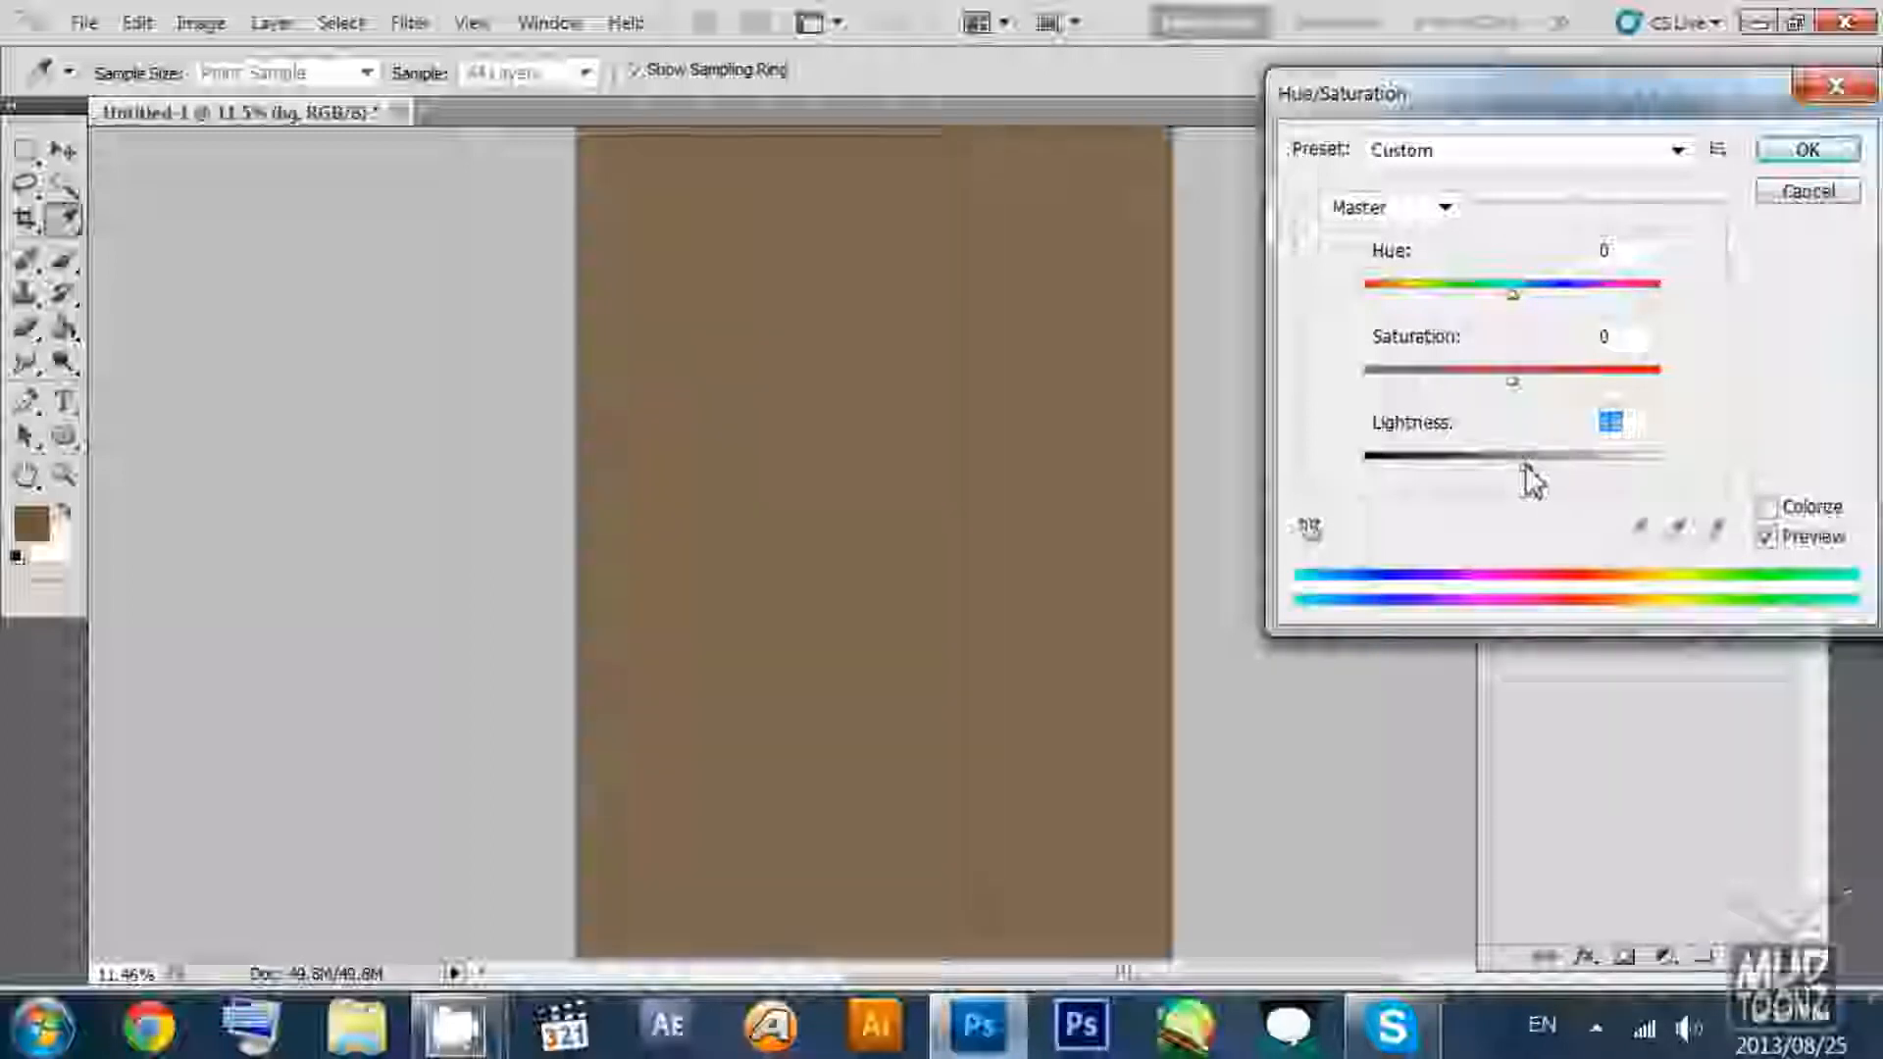
left_click(1803, 155)
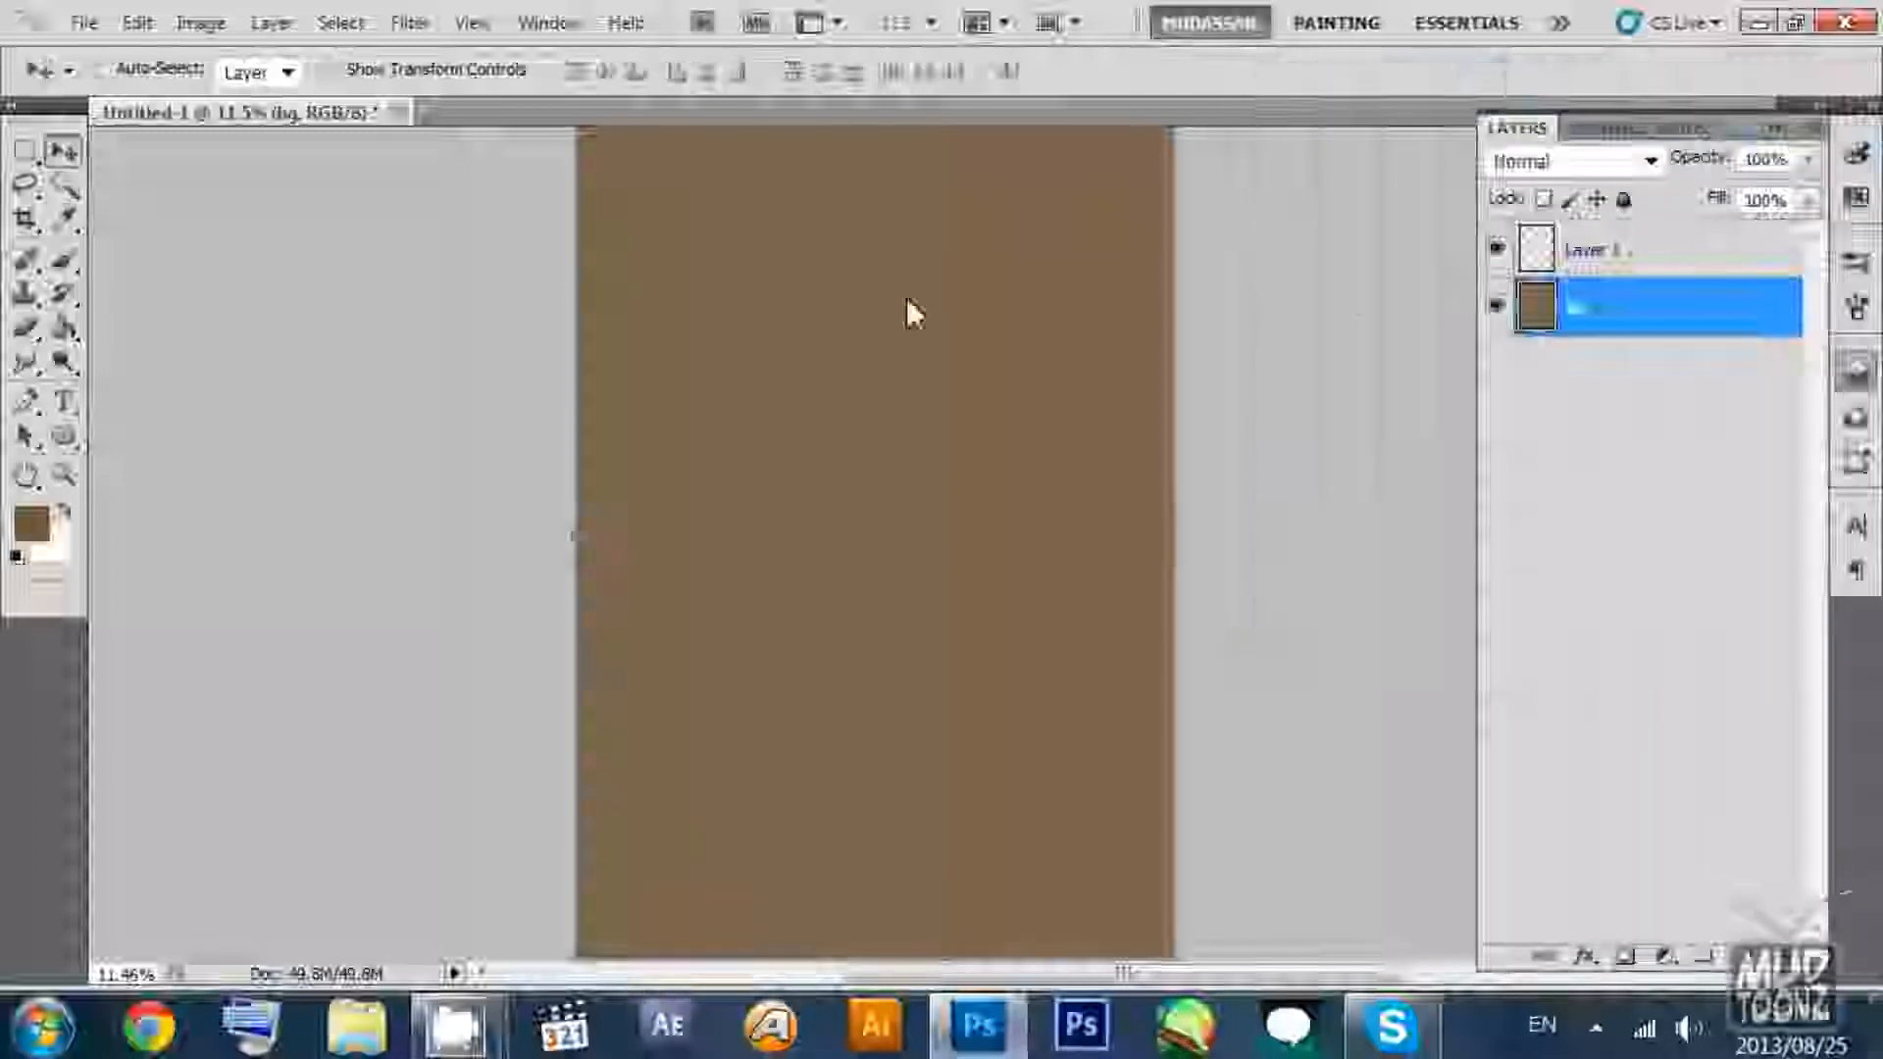
Try the position, image pixel and transparency locks on the bg layer, and lock the layer completely.
left_click(1588, 252)
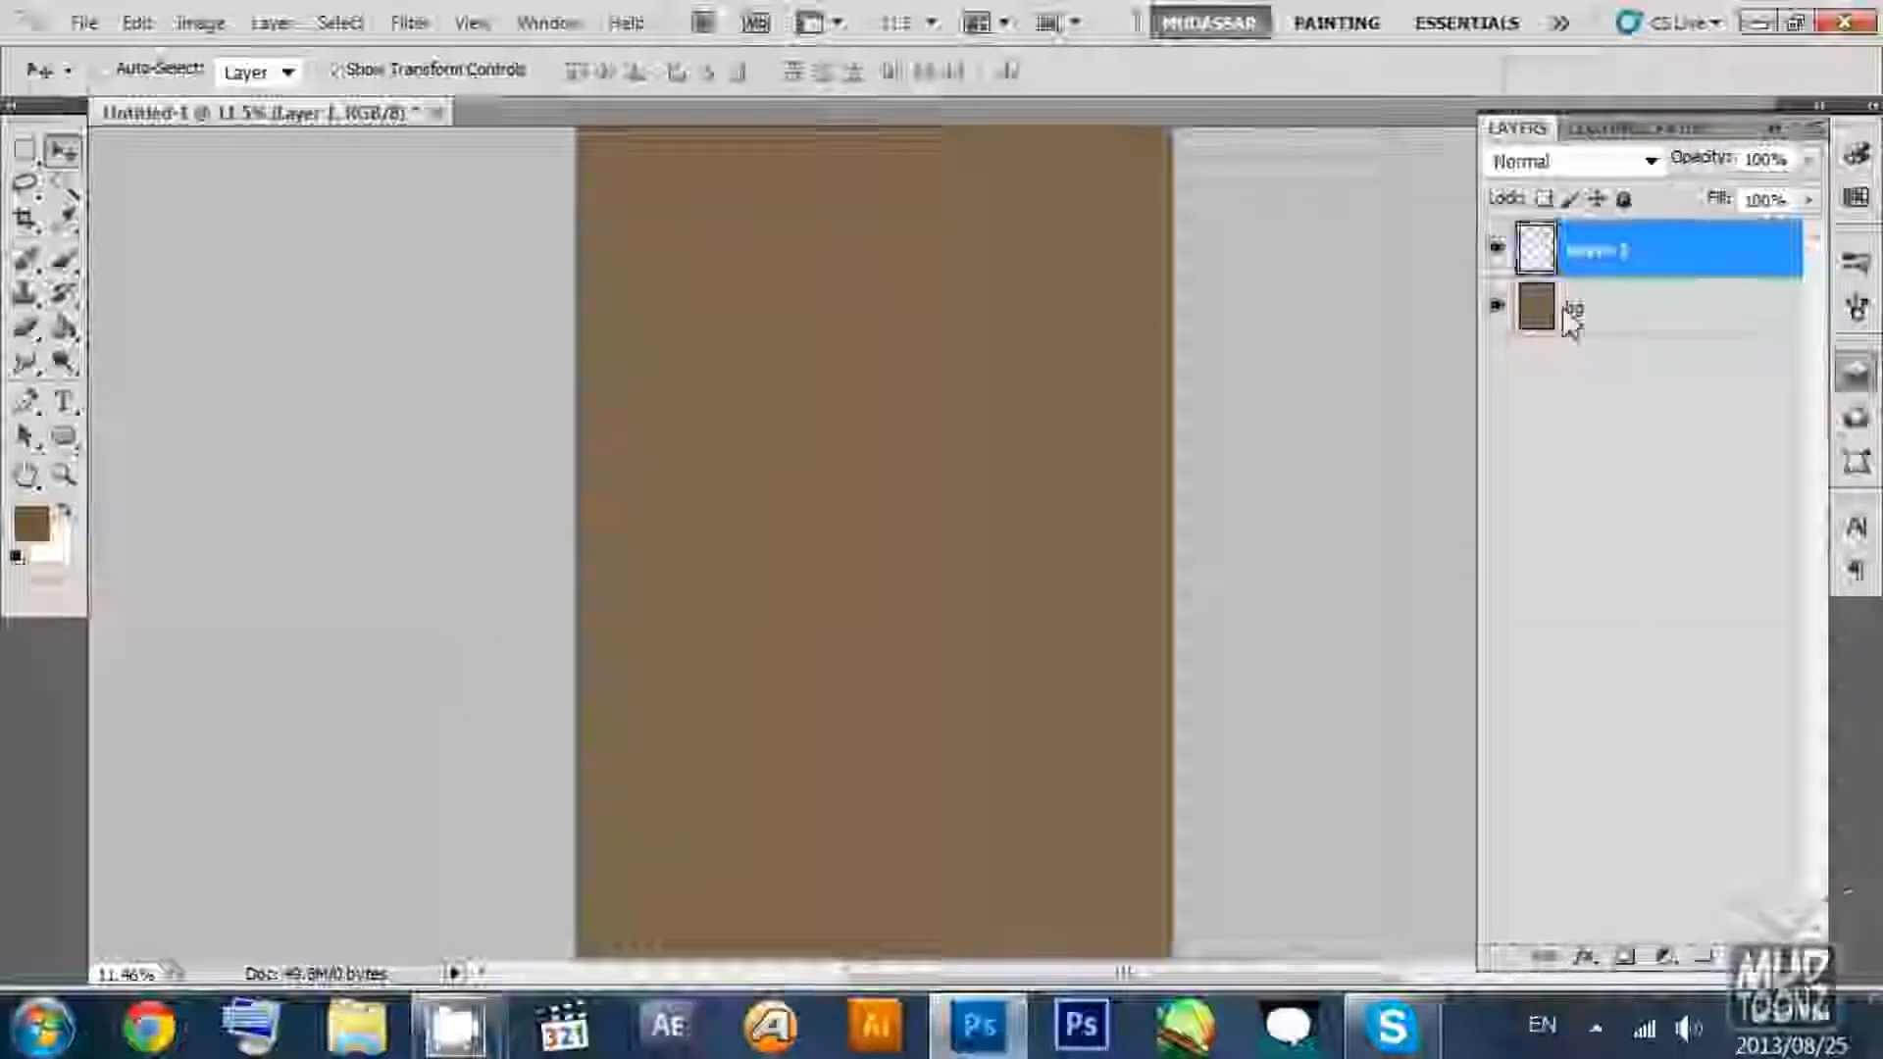
left_click(1561, 310)
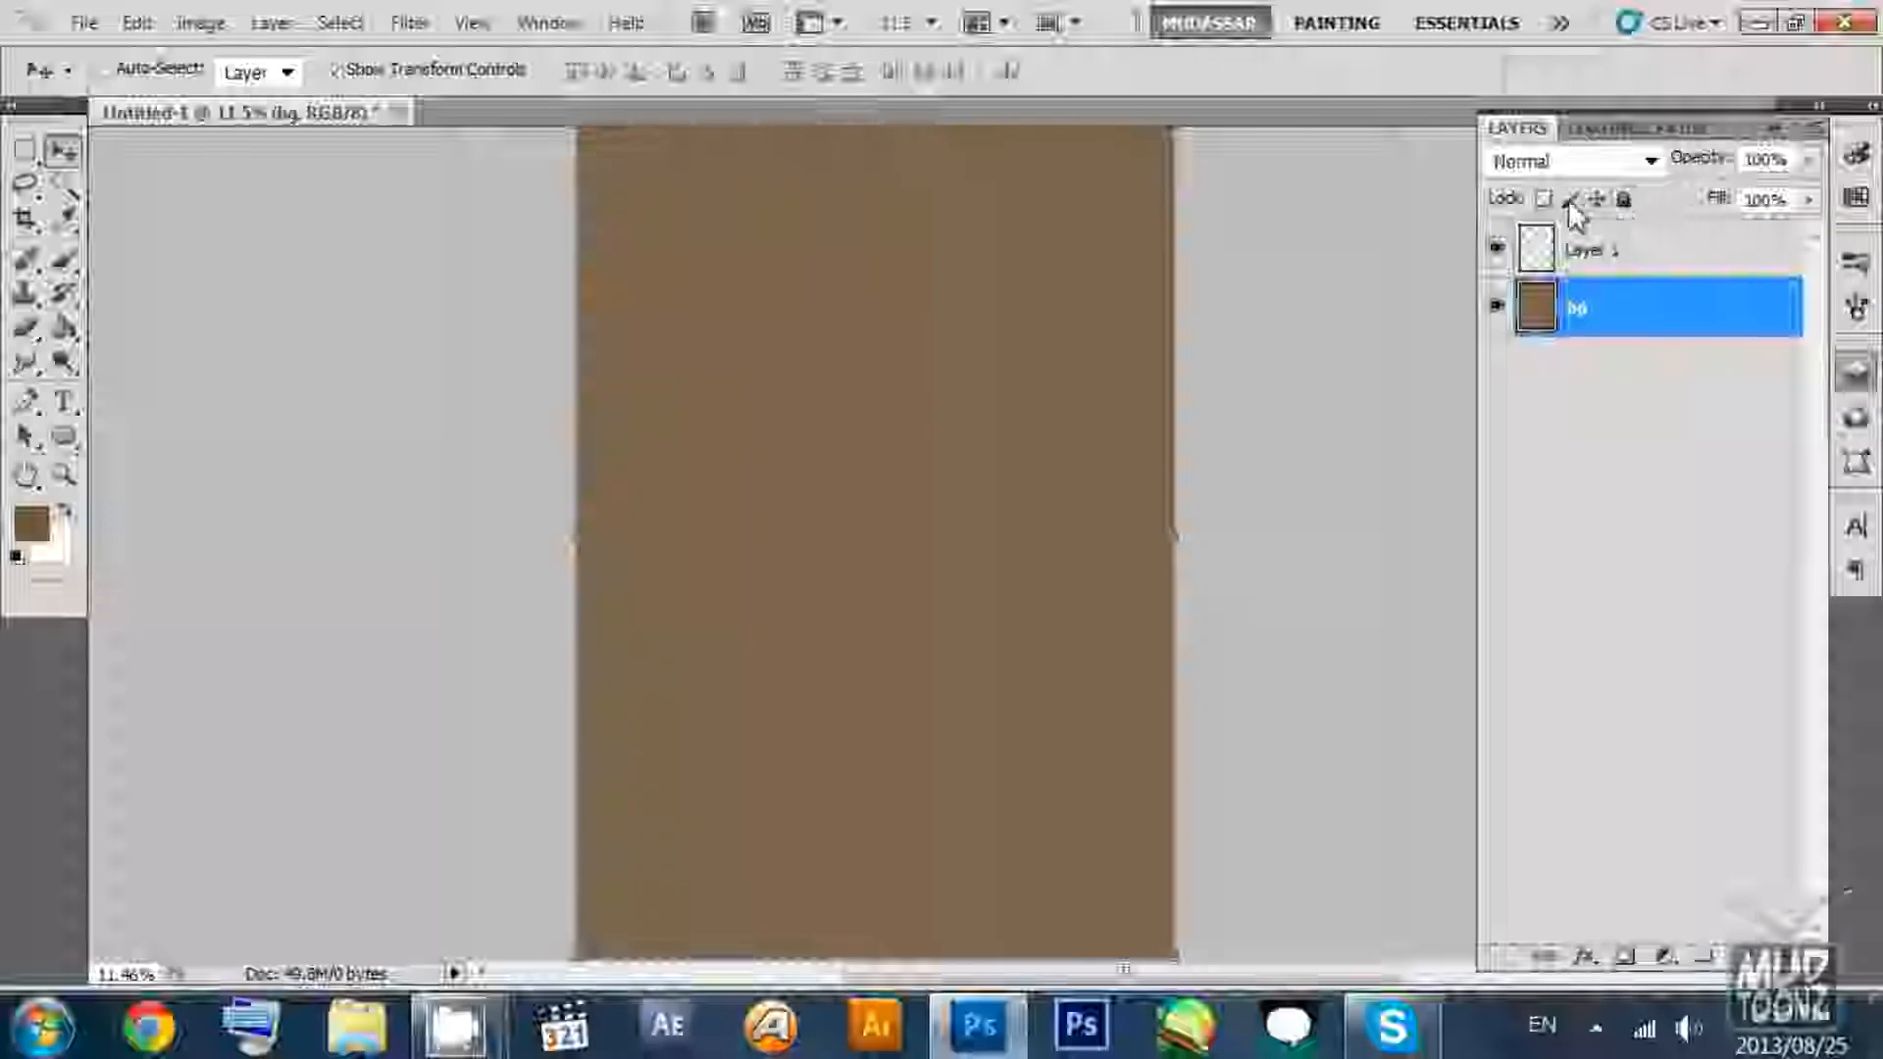
left_click(1622, 201)
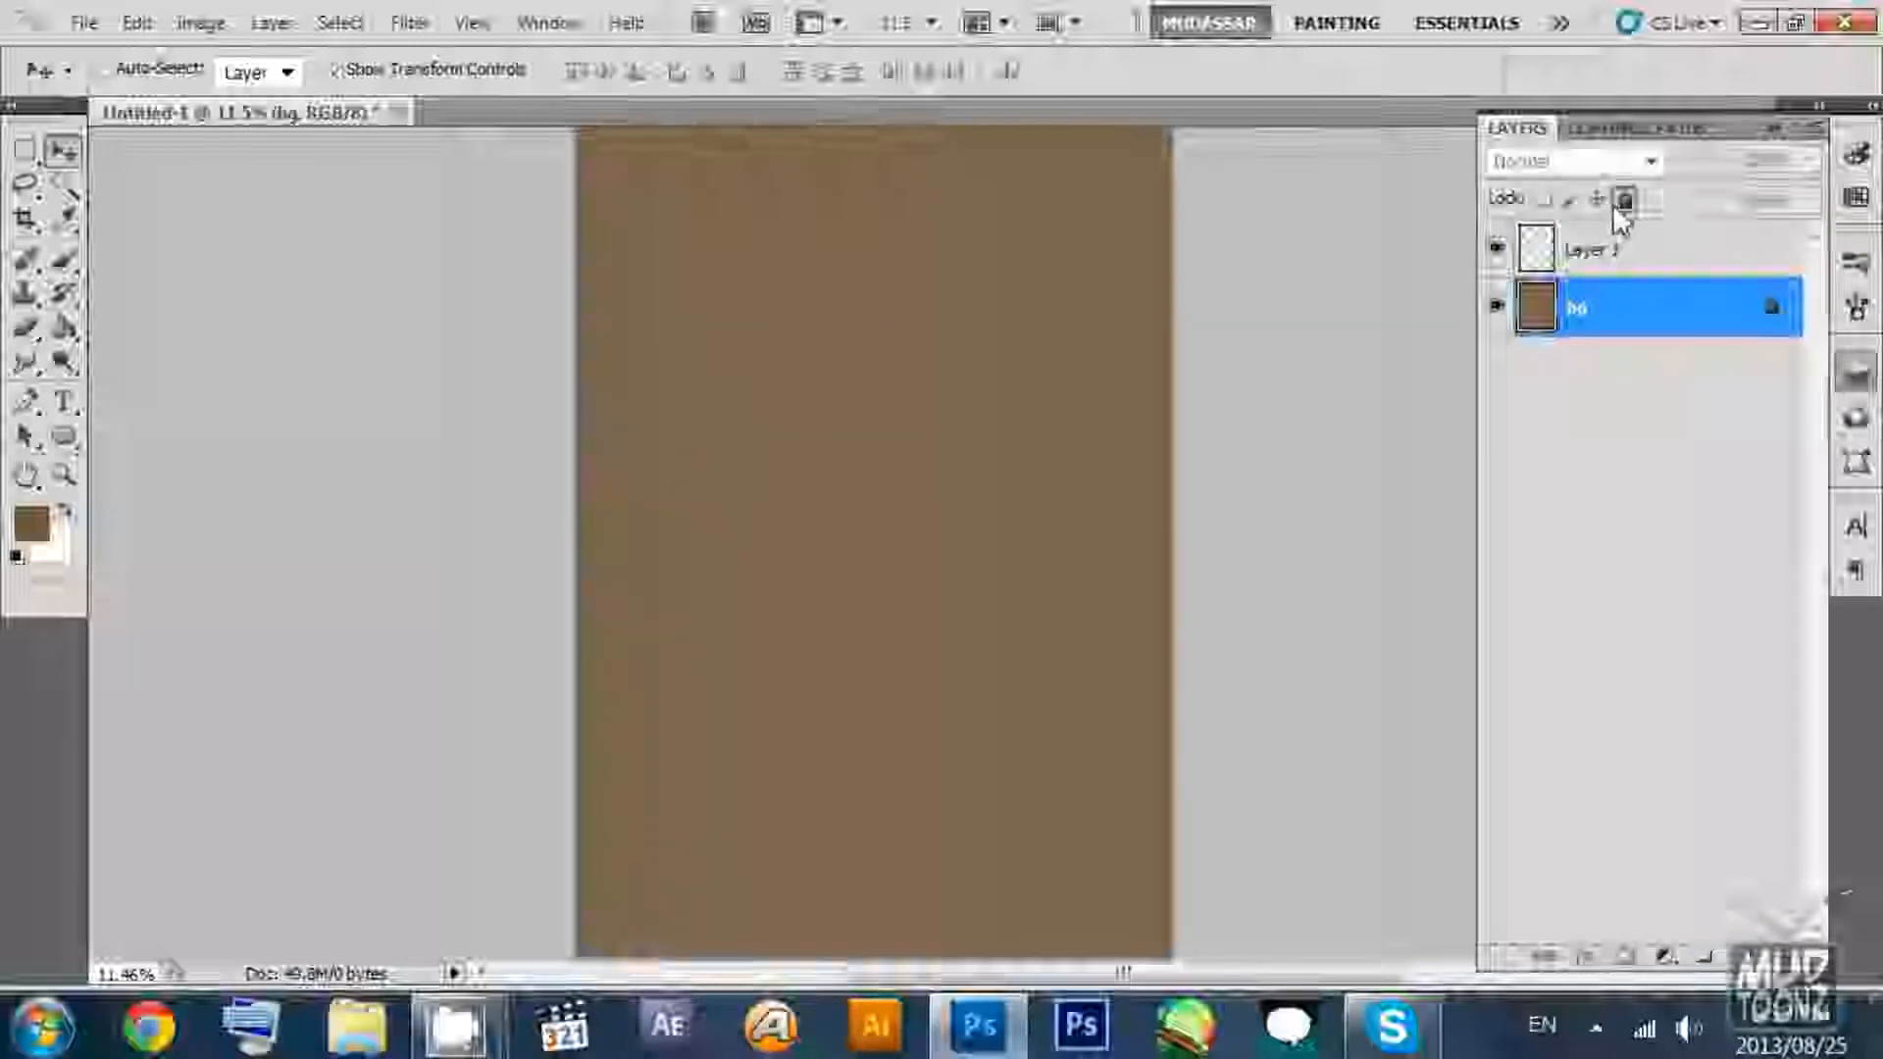
left_click(1618, 203)
left_click(1596, 202)
left_click(1597, 202)
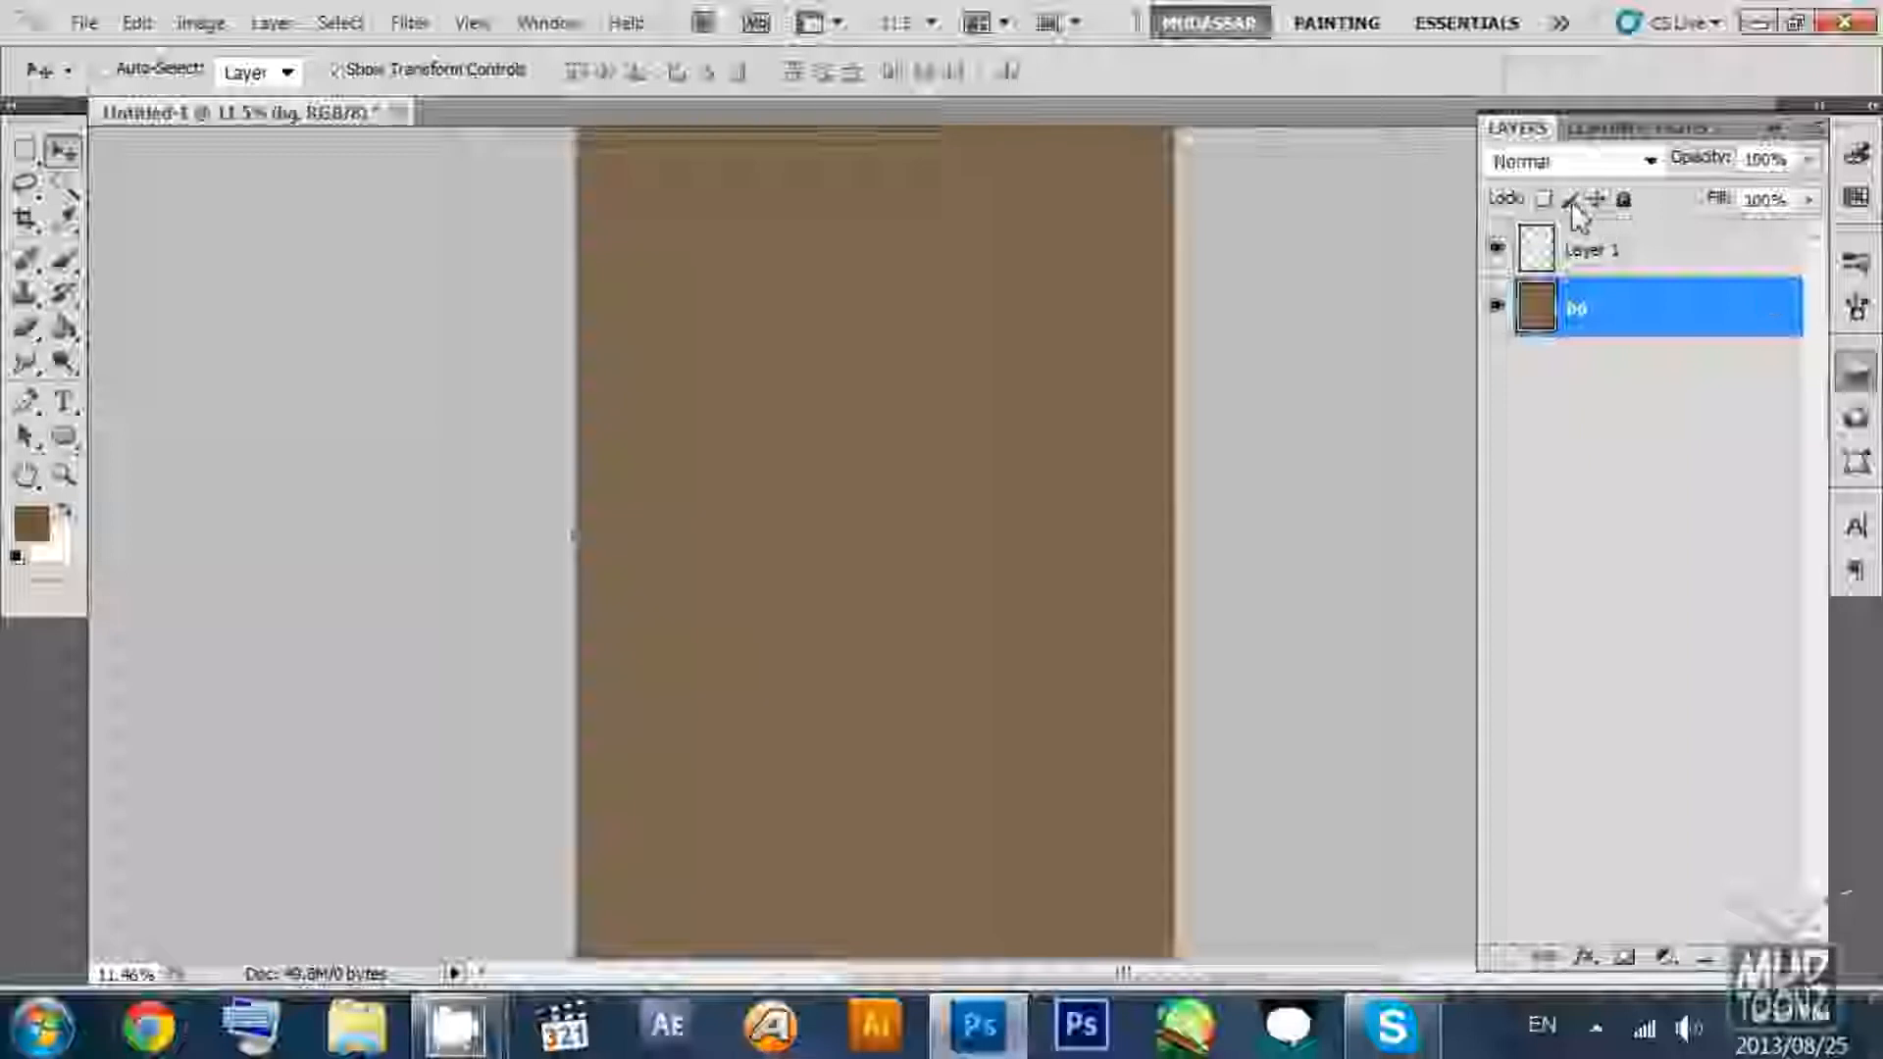
left_click(1572, 202)
left_click(1572, 203)
left_click(1552, 203)
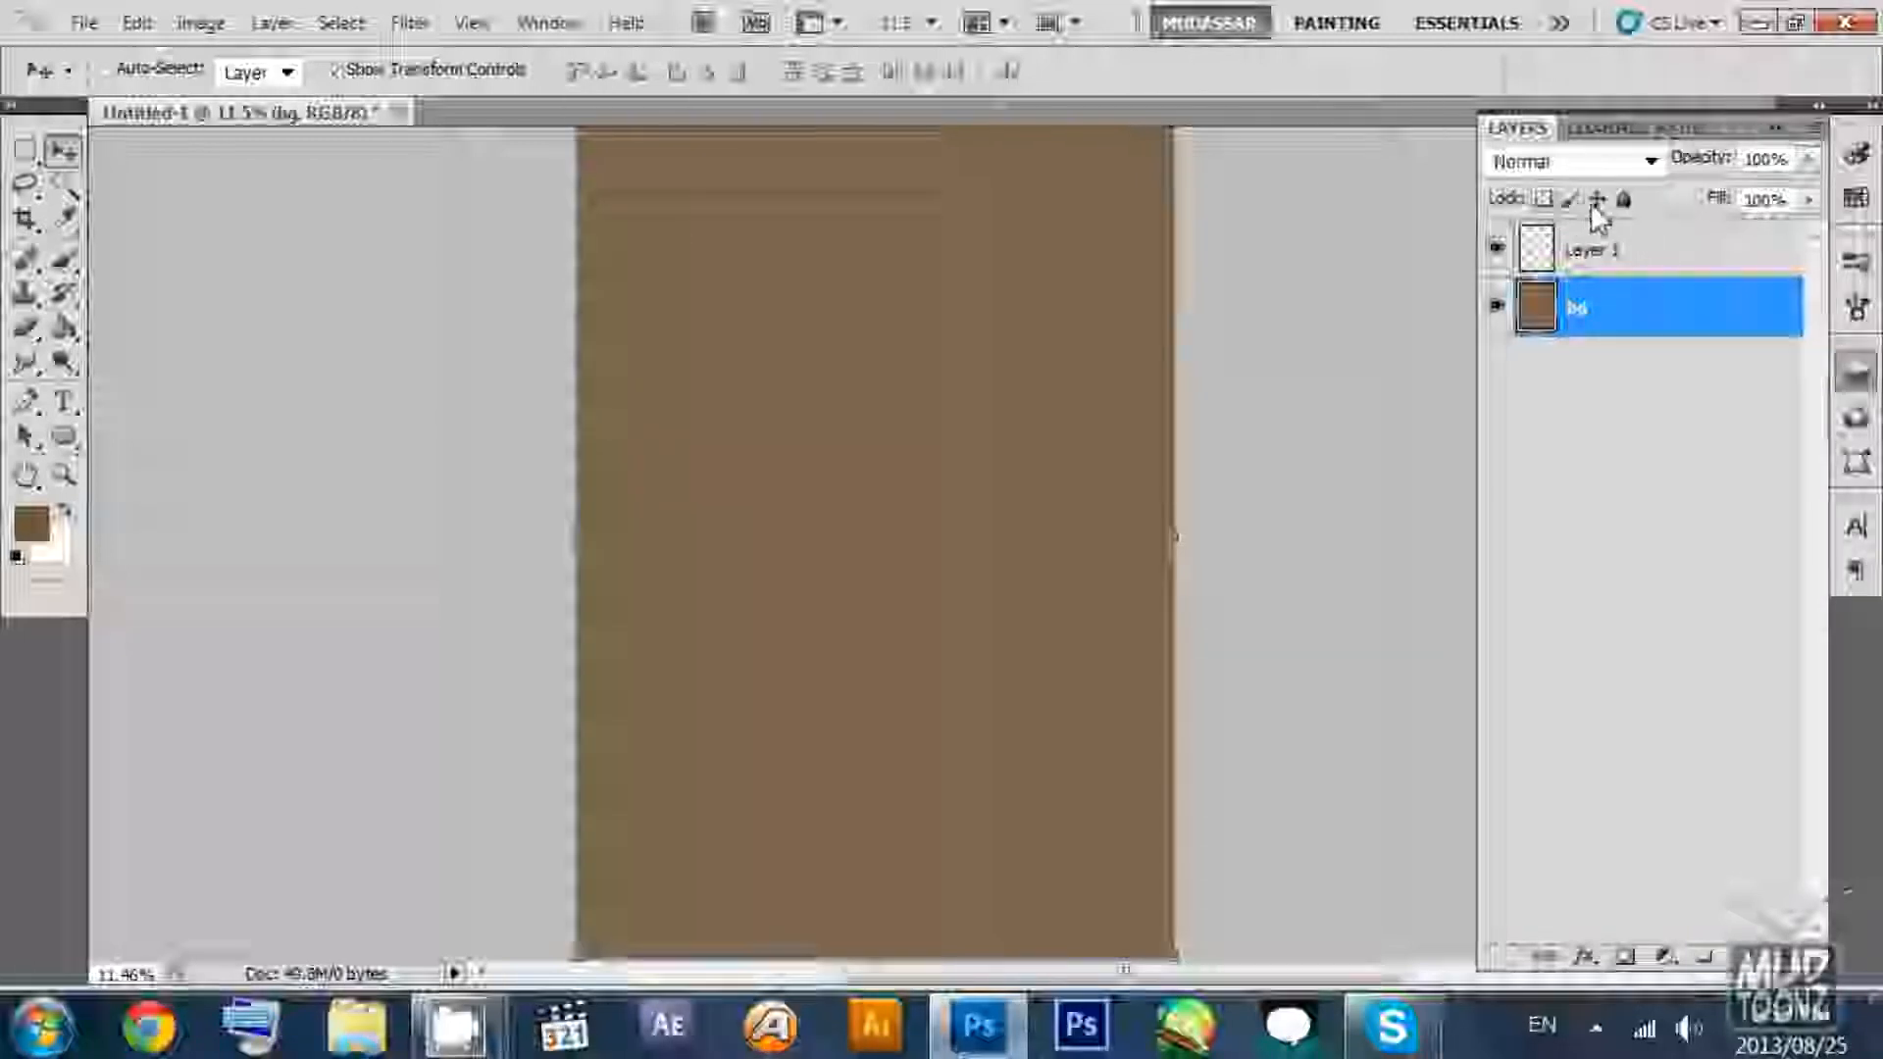
left_click(1622, 200)
Try to move the fully locked bg layer on the canvas and dismiss the message.
left_click(1634, 263)
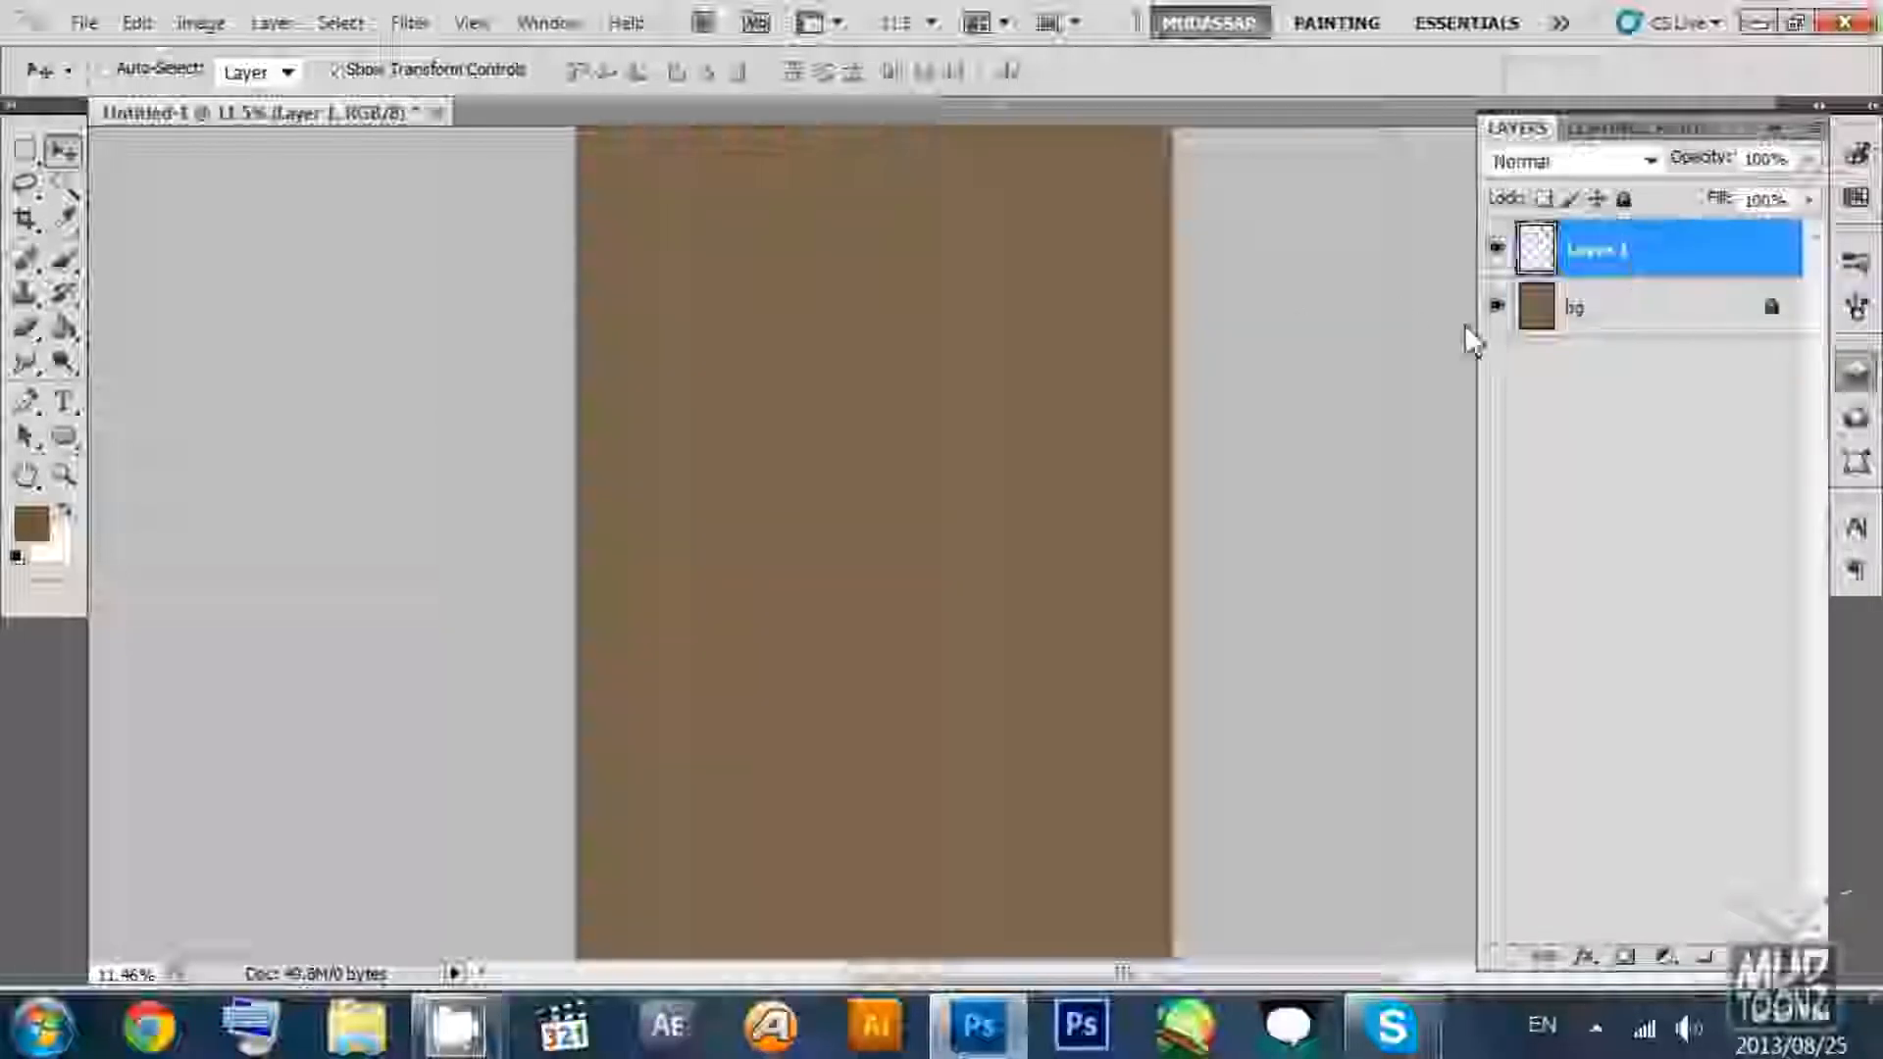
left_click(1620, 312)
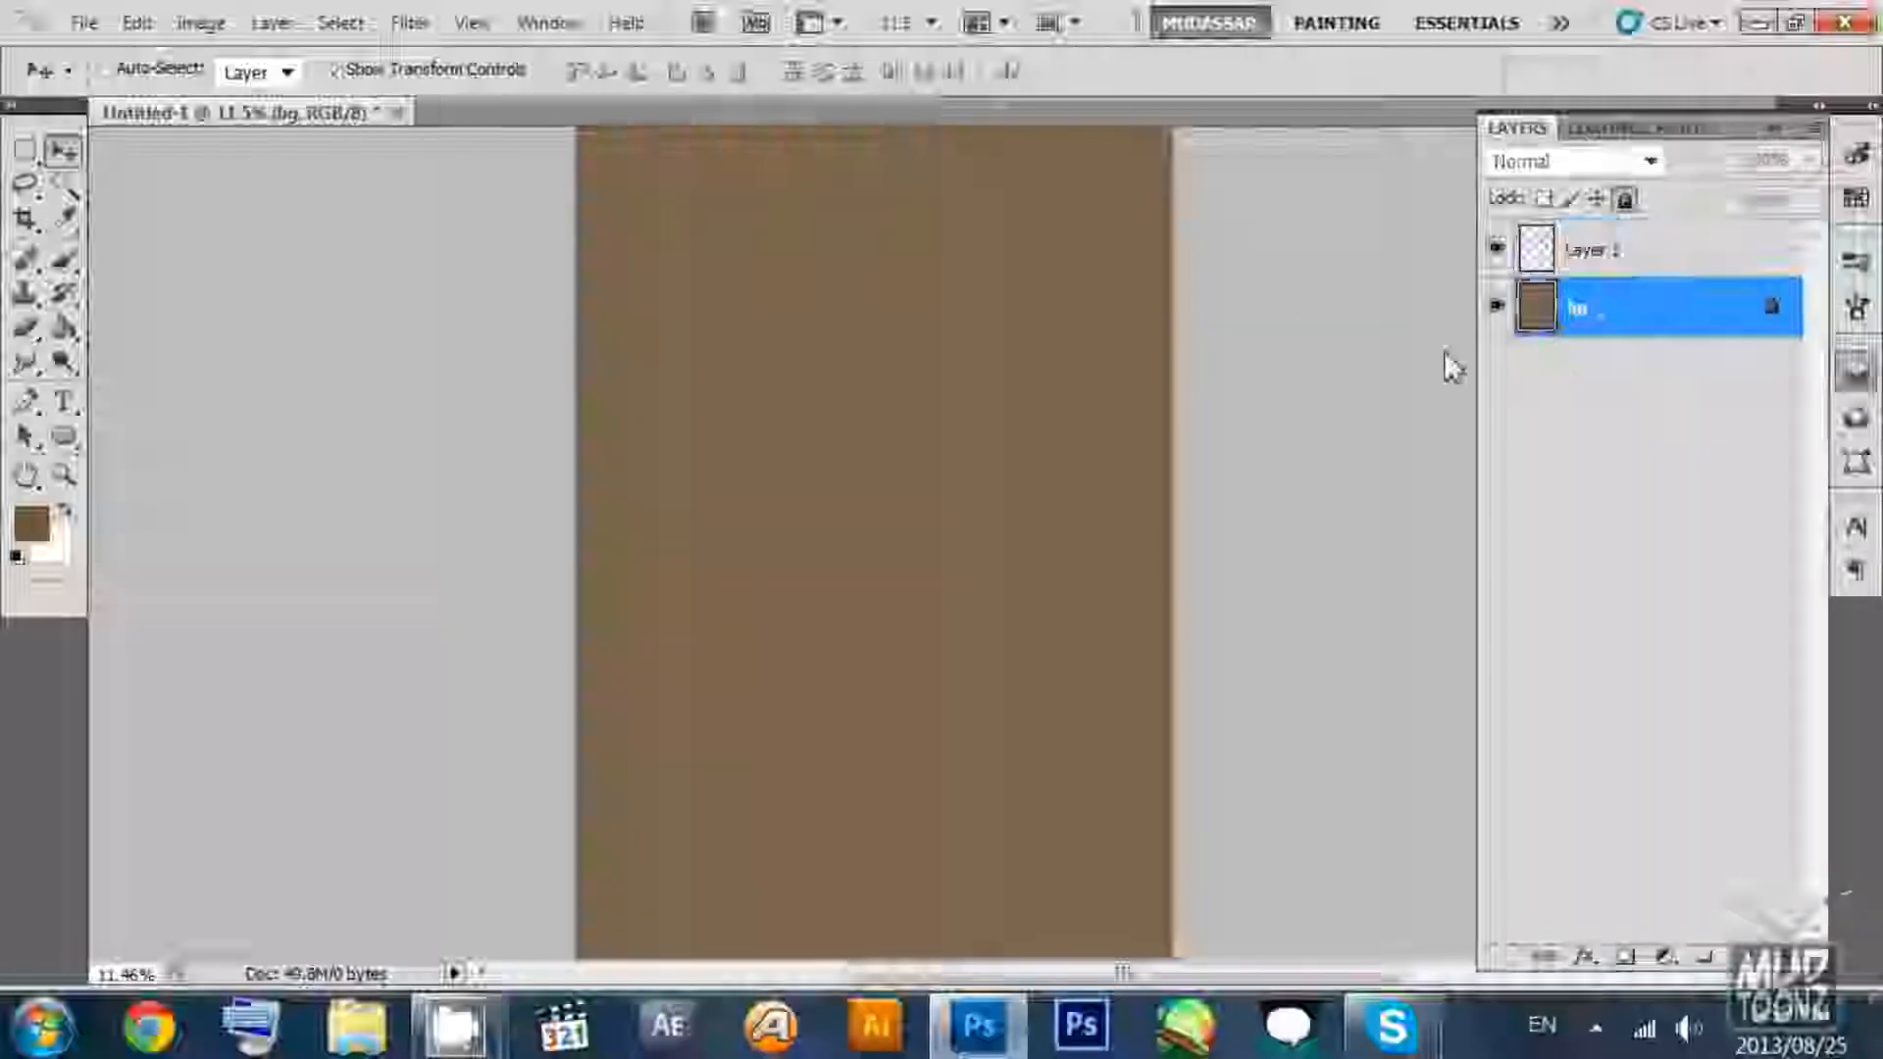
left_click(652, 449)
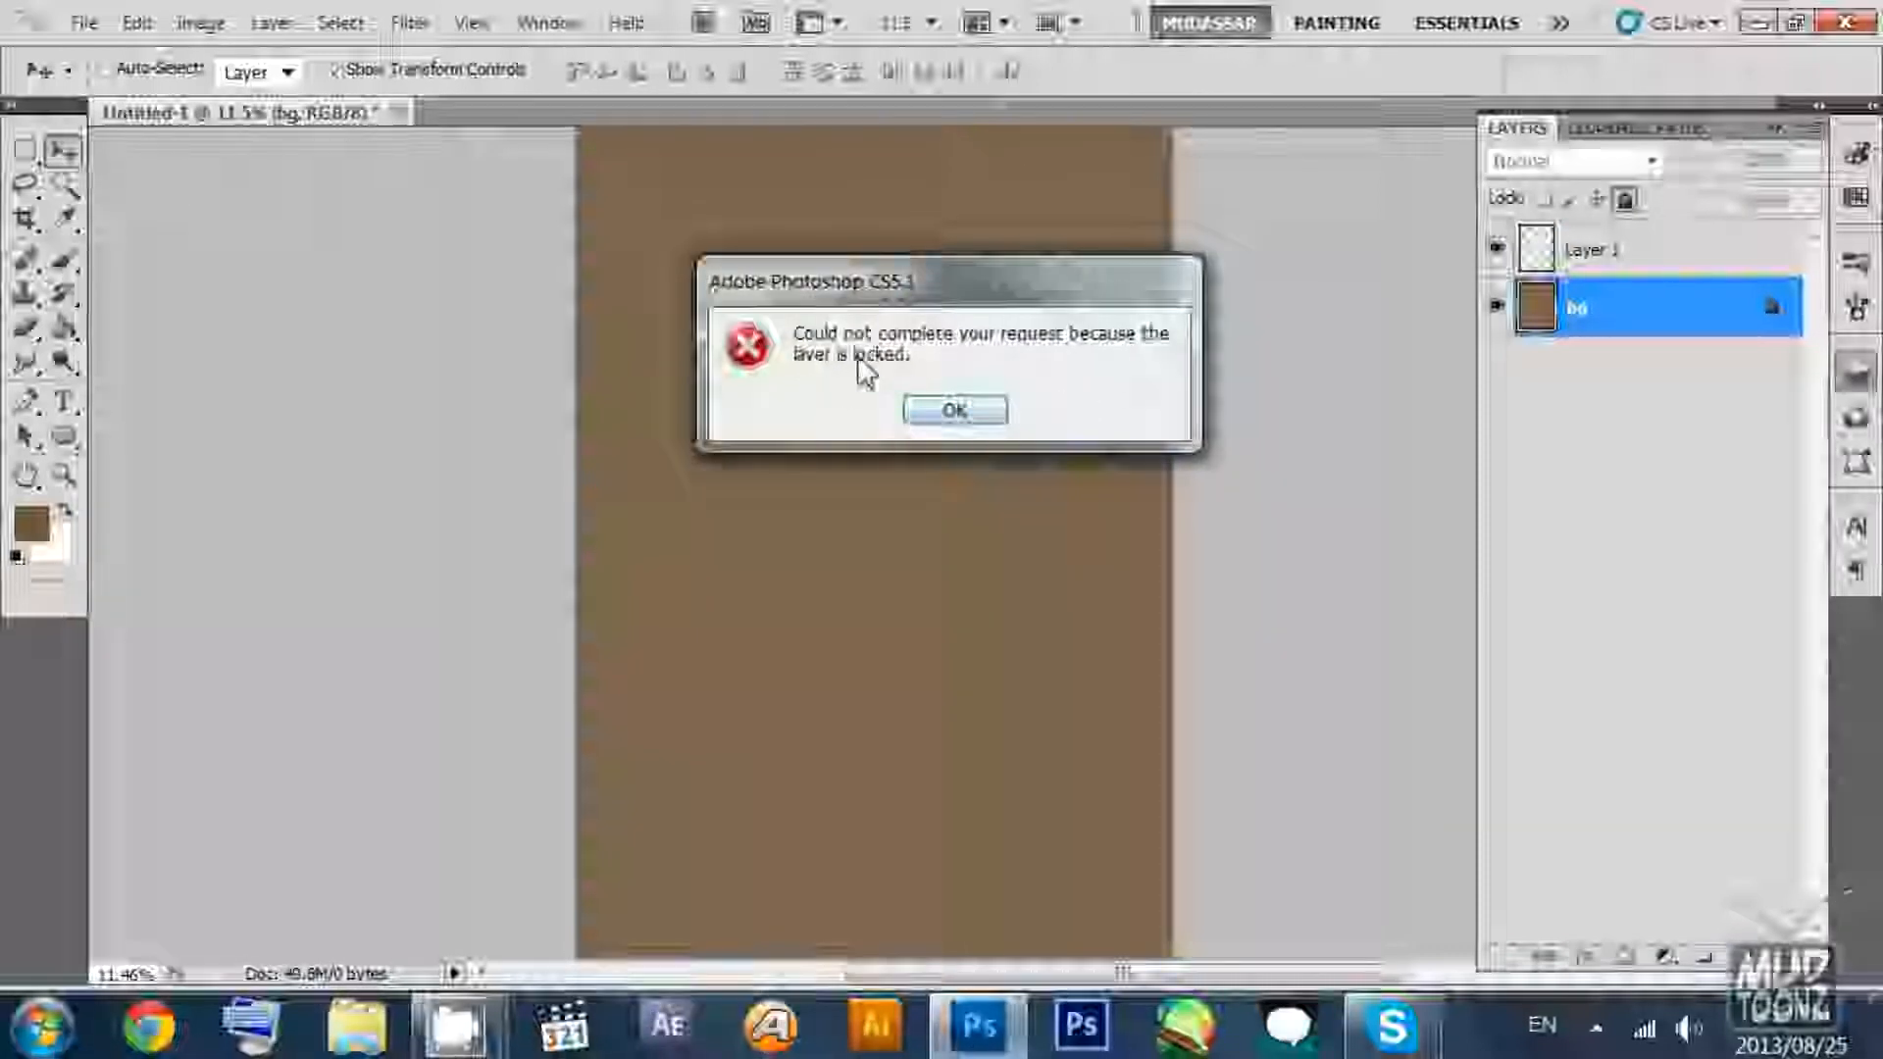
left_click(950, 410)
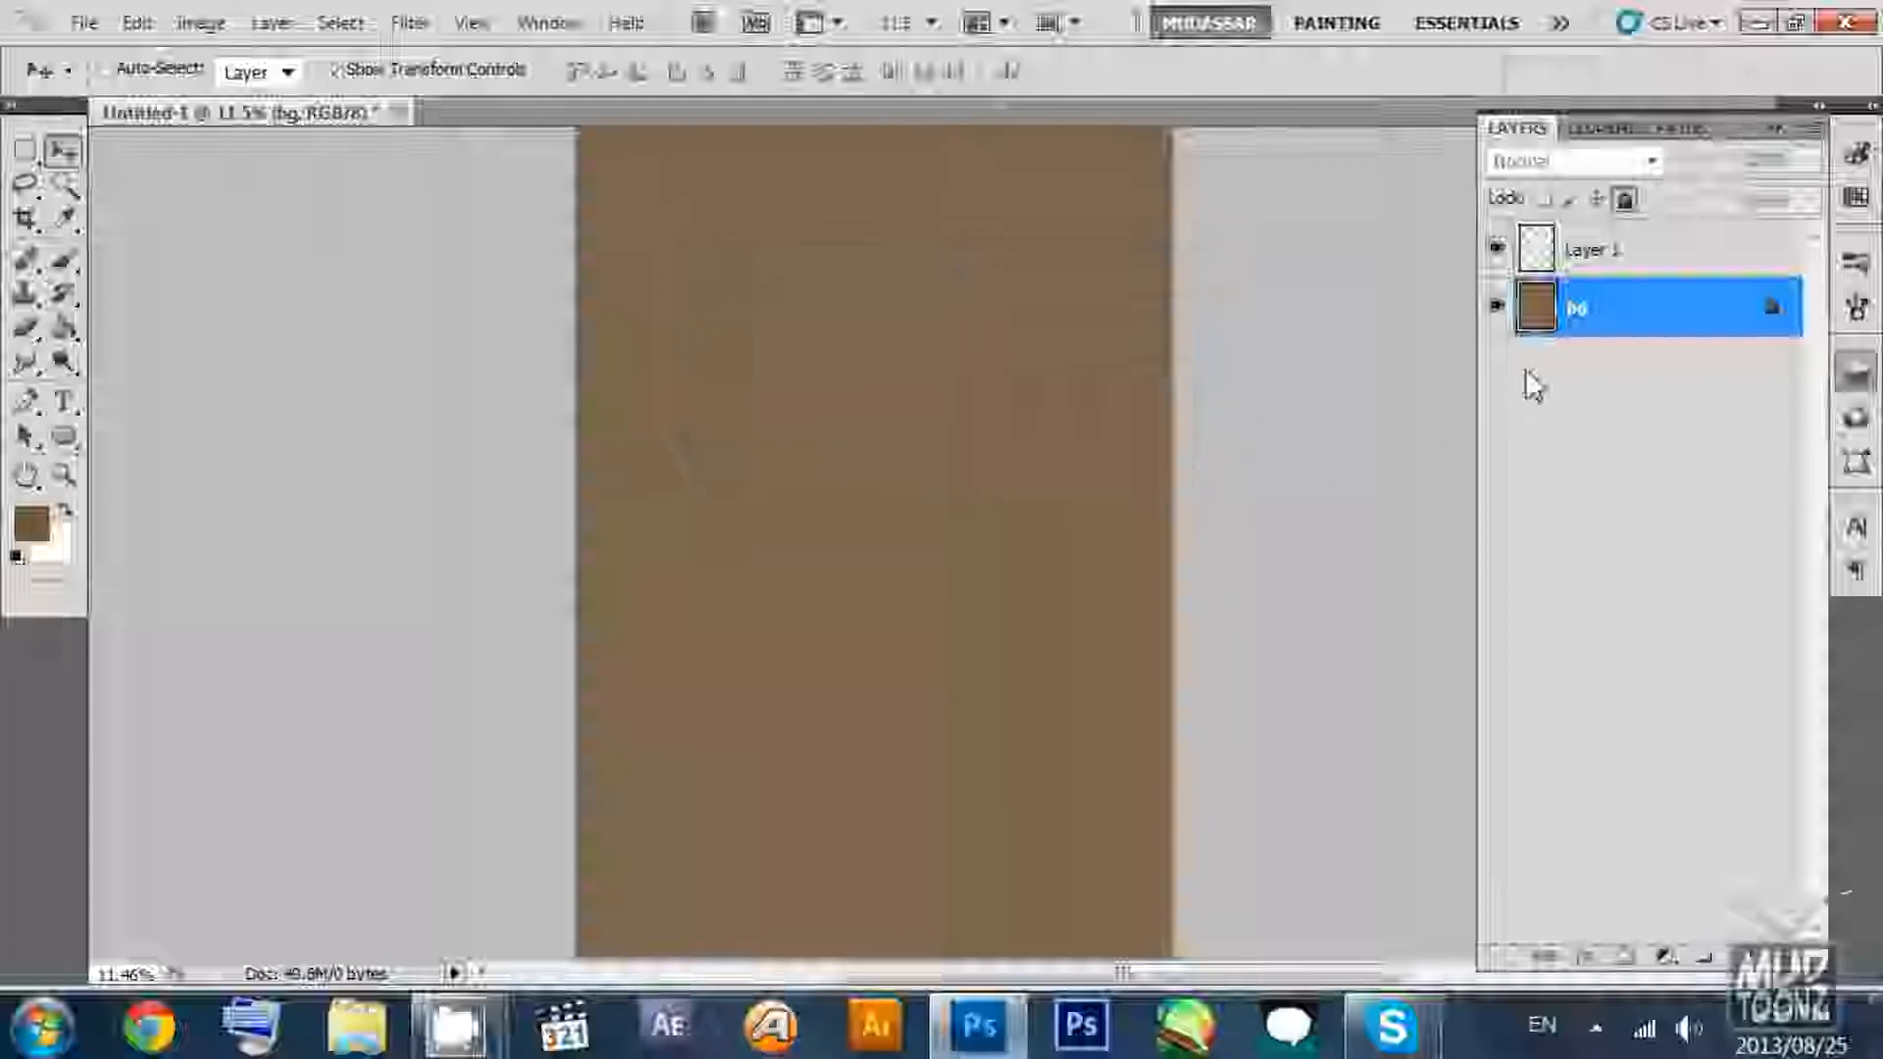
Make Layer 1 active and try to move it, and zoom in on the page to 17.9%.
left_click(1636, 254)
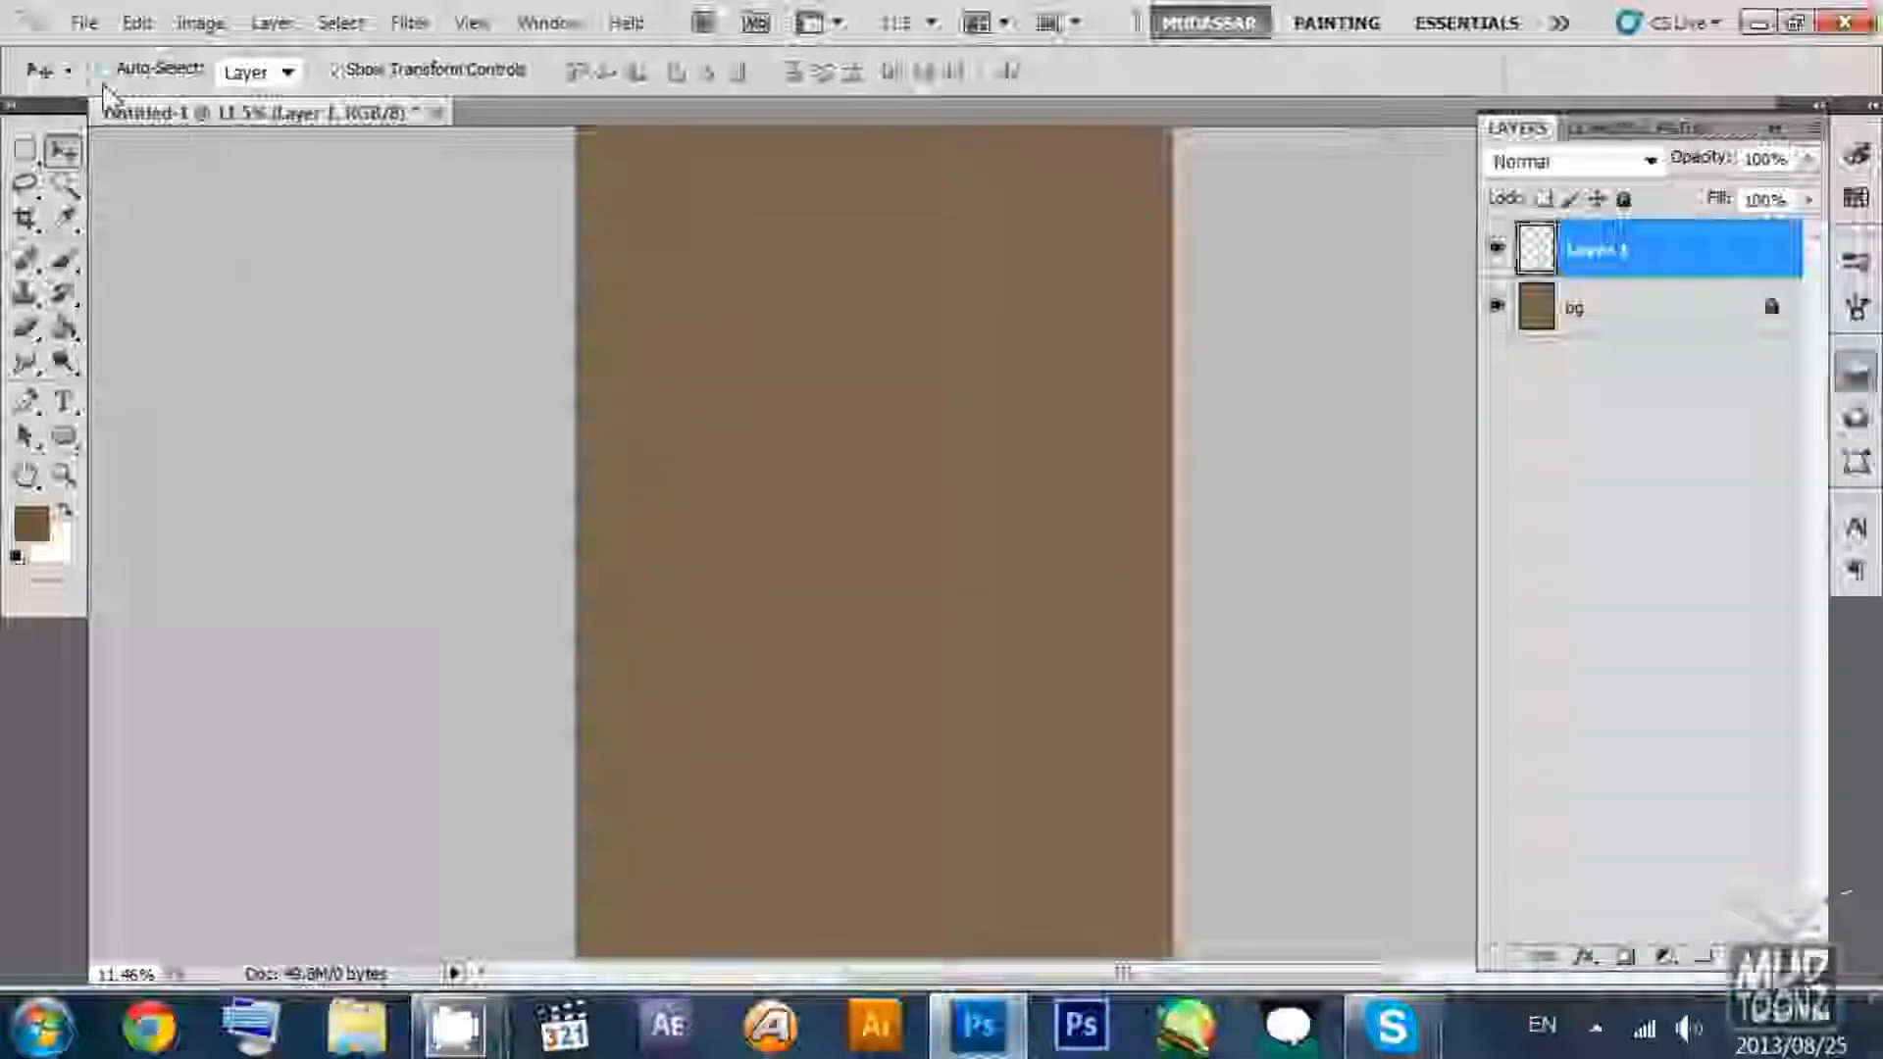
left_click_drag(782, 317, 873, 471)
key("z")
left_click_drag(974, 385, 949, 384)
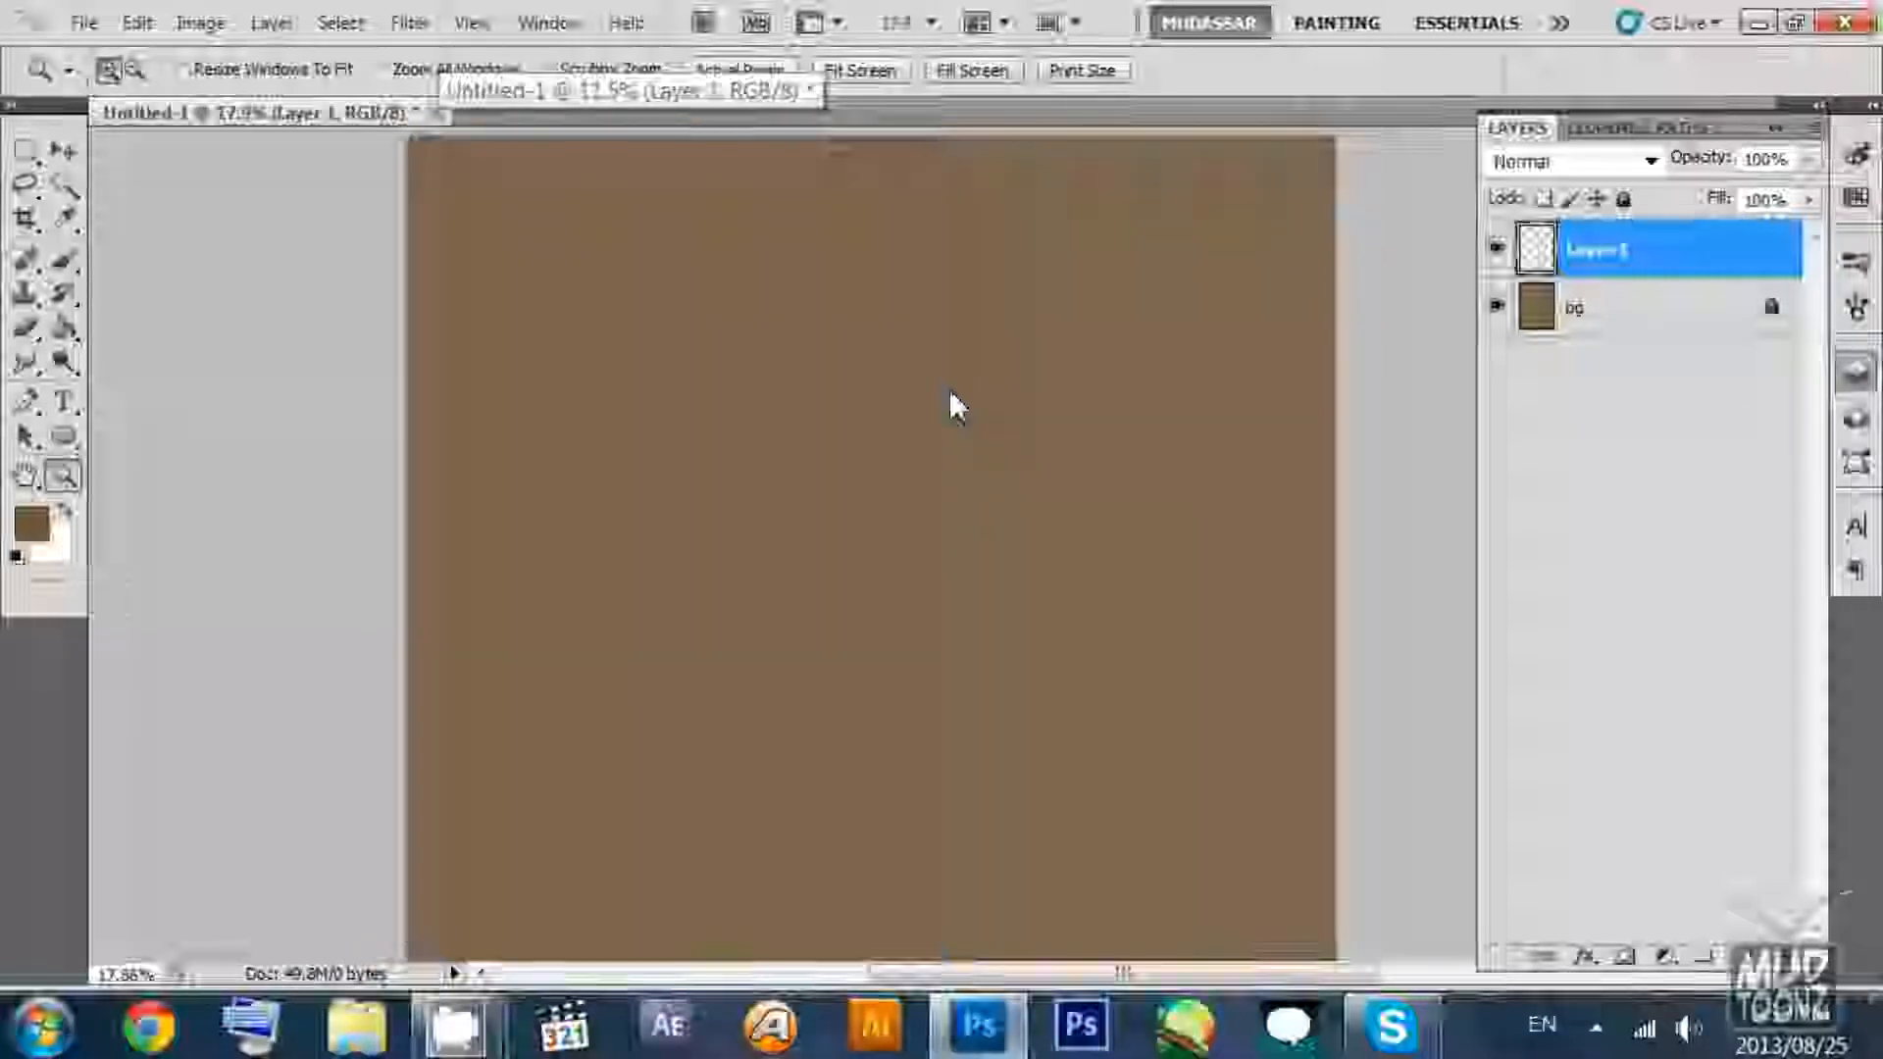
Choose the Brush tool with a size of 10 px and zoom in on the page to 33.3%.
key("b")
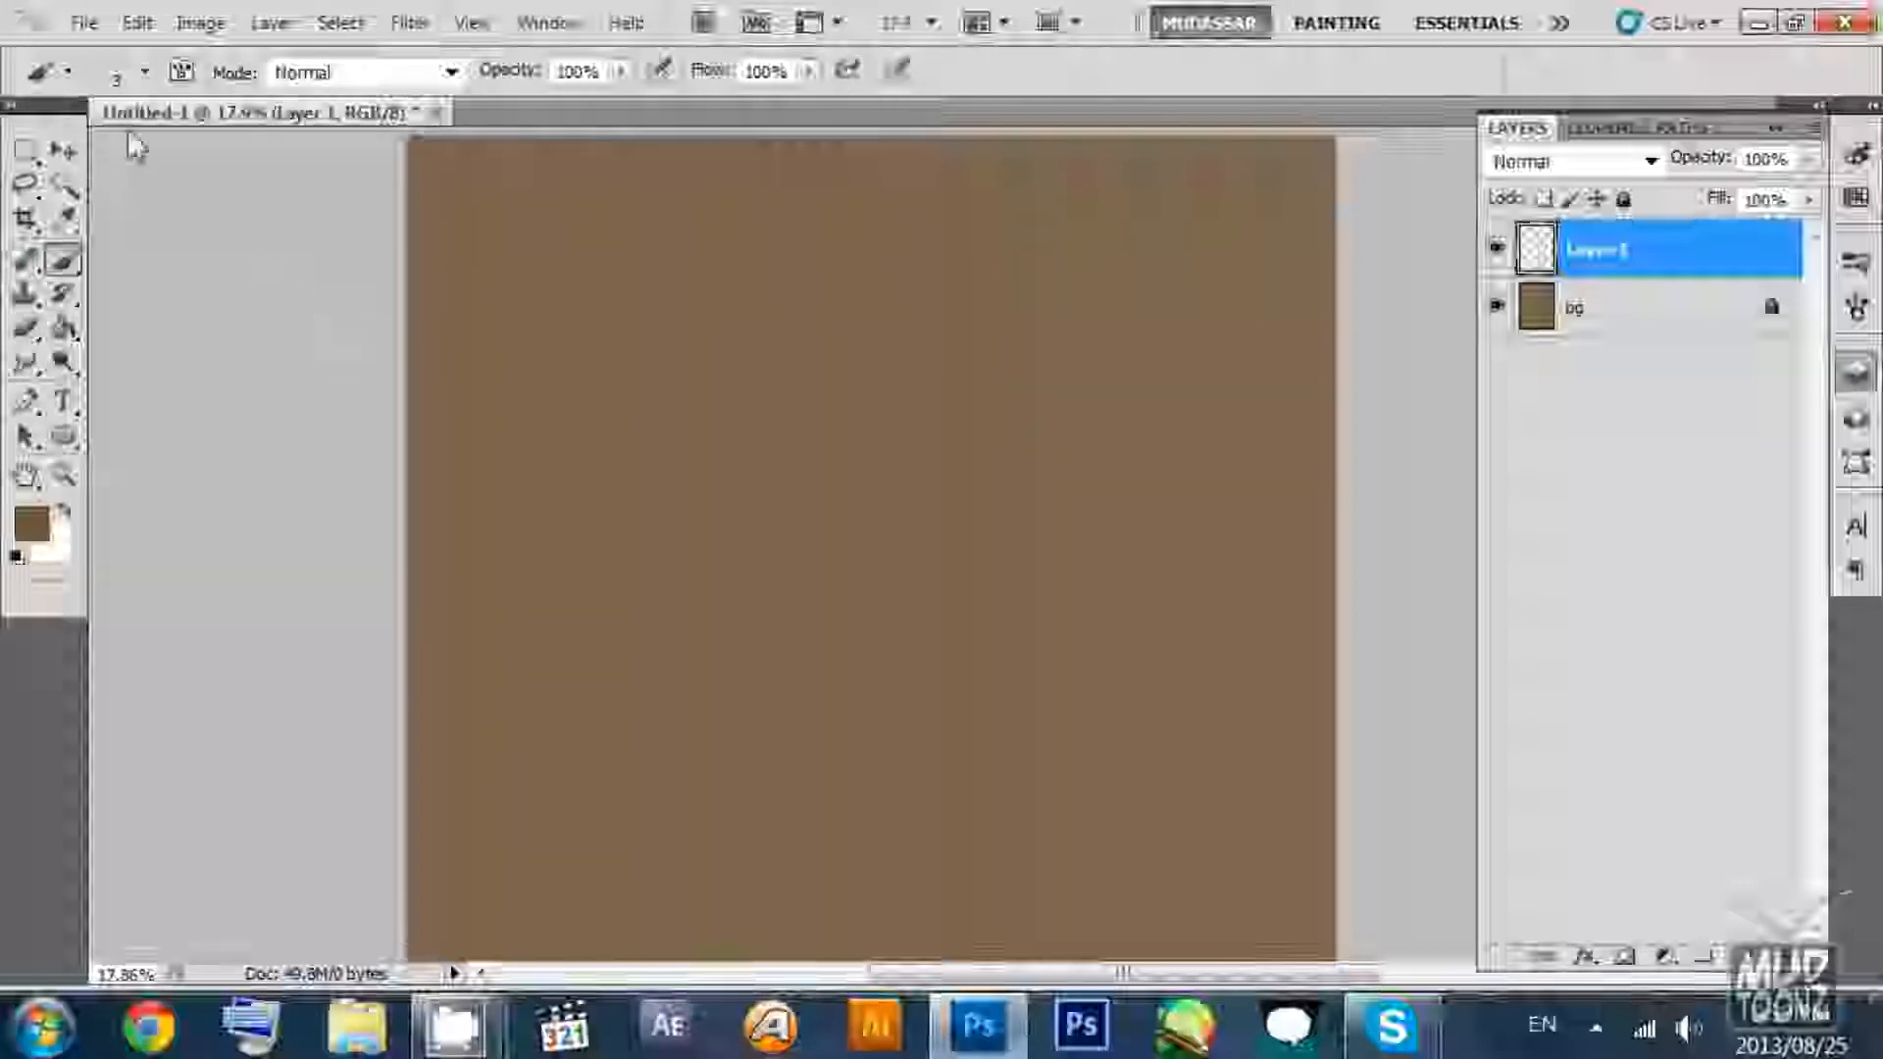
left_click(144, 71)
left_click(51, 165)
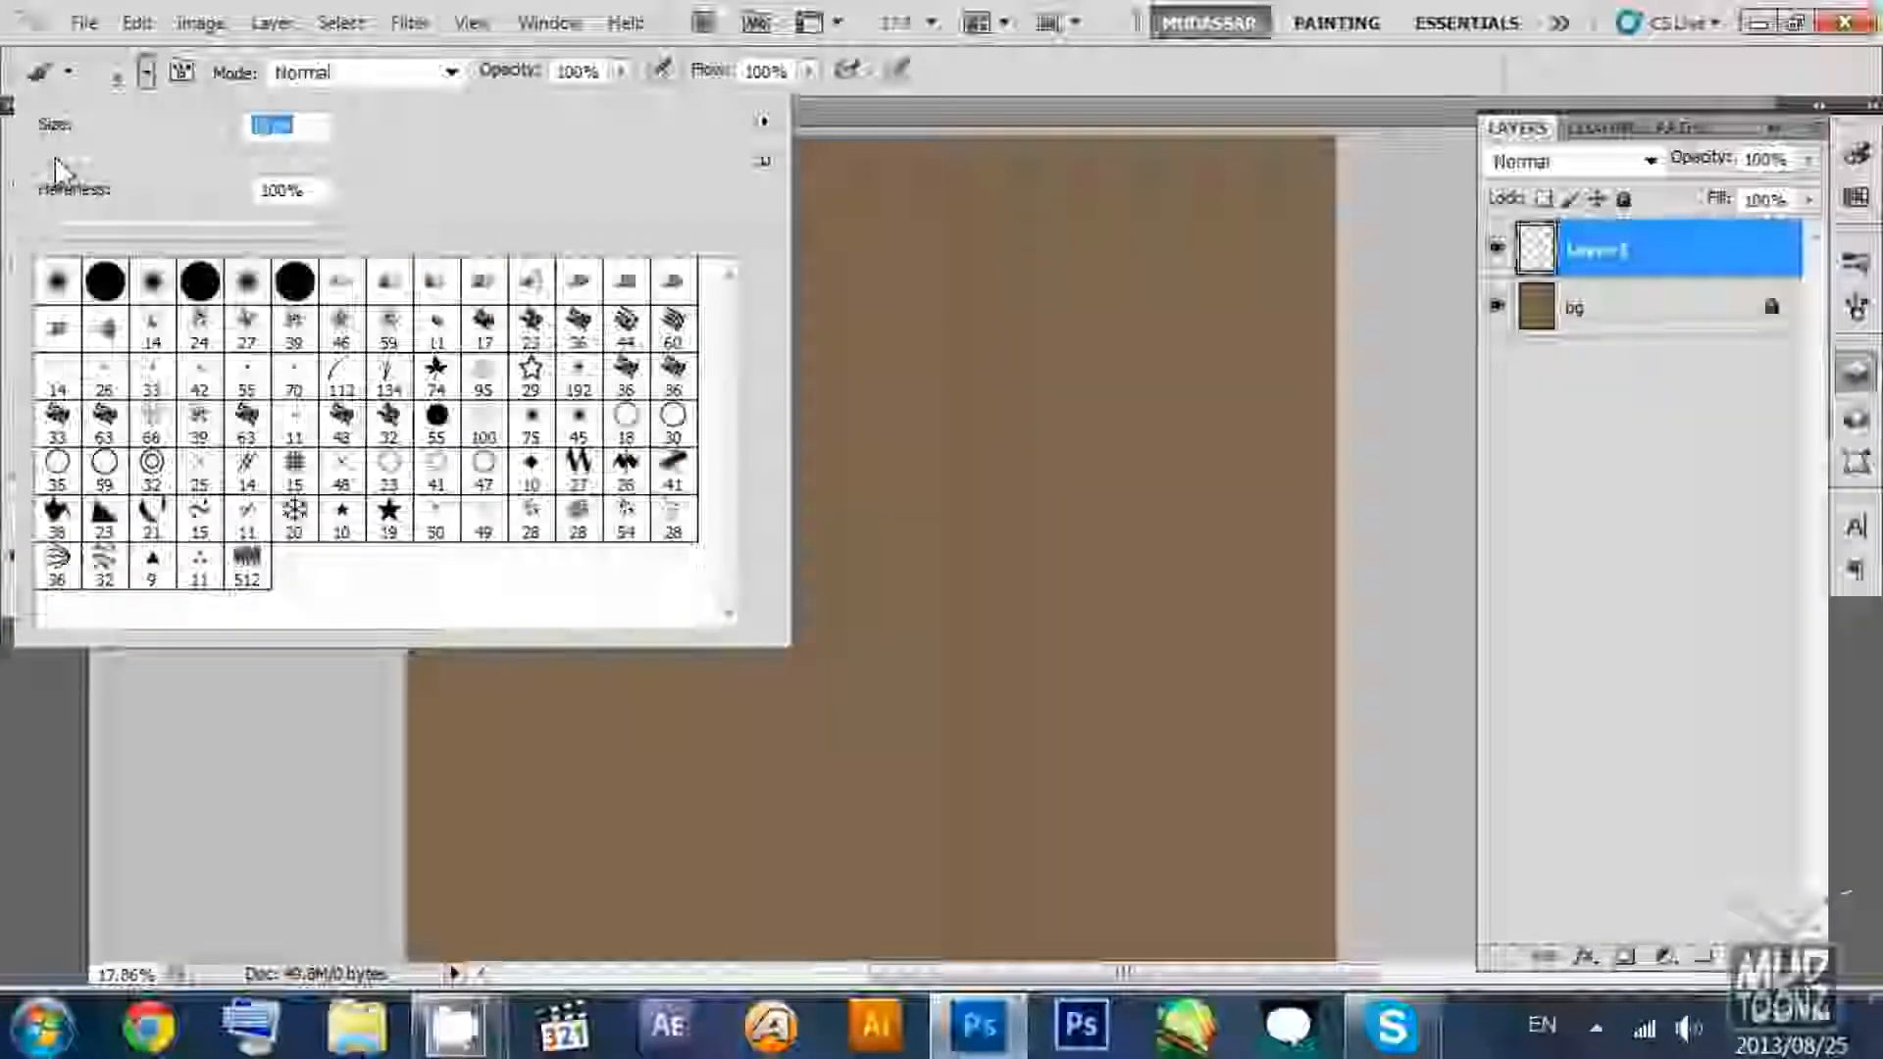
left_click(943, 74)
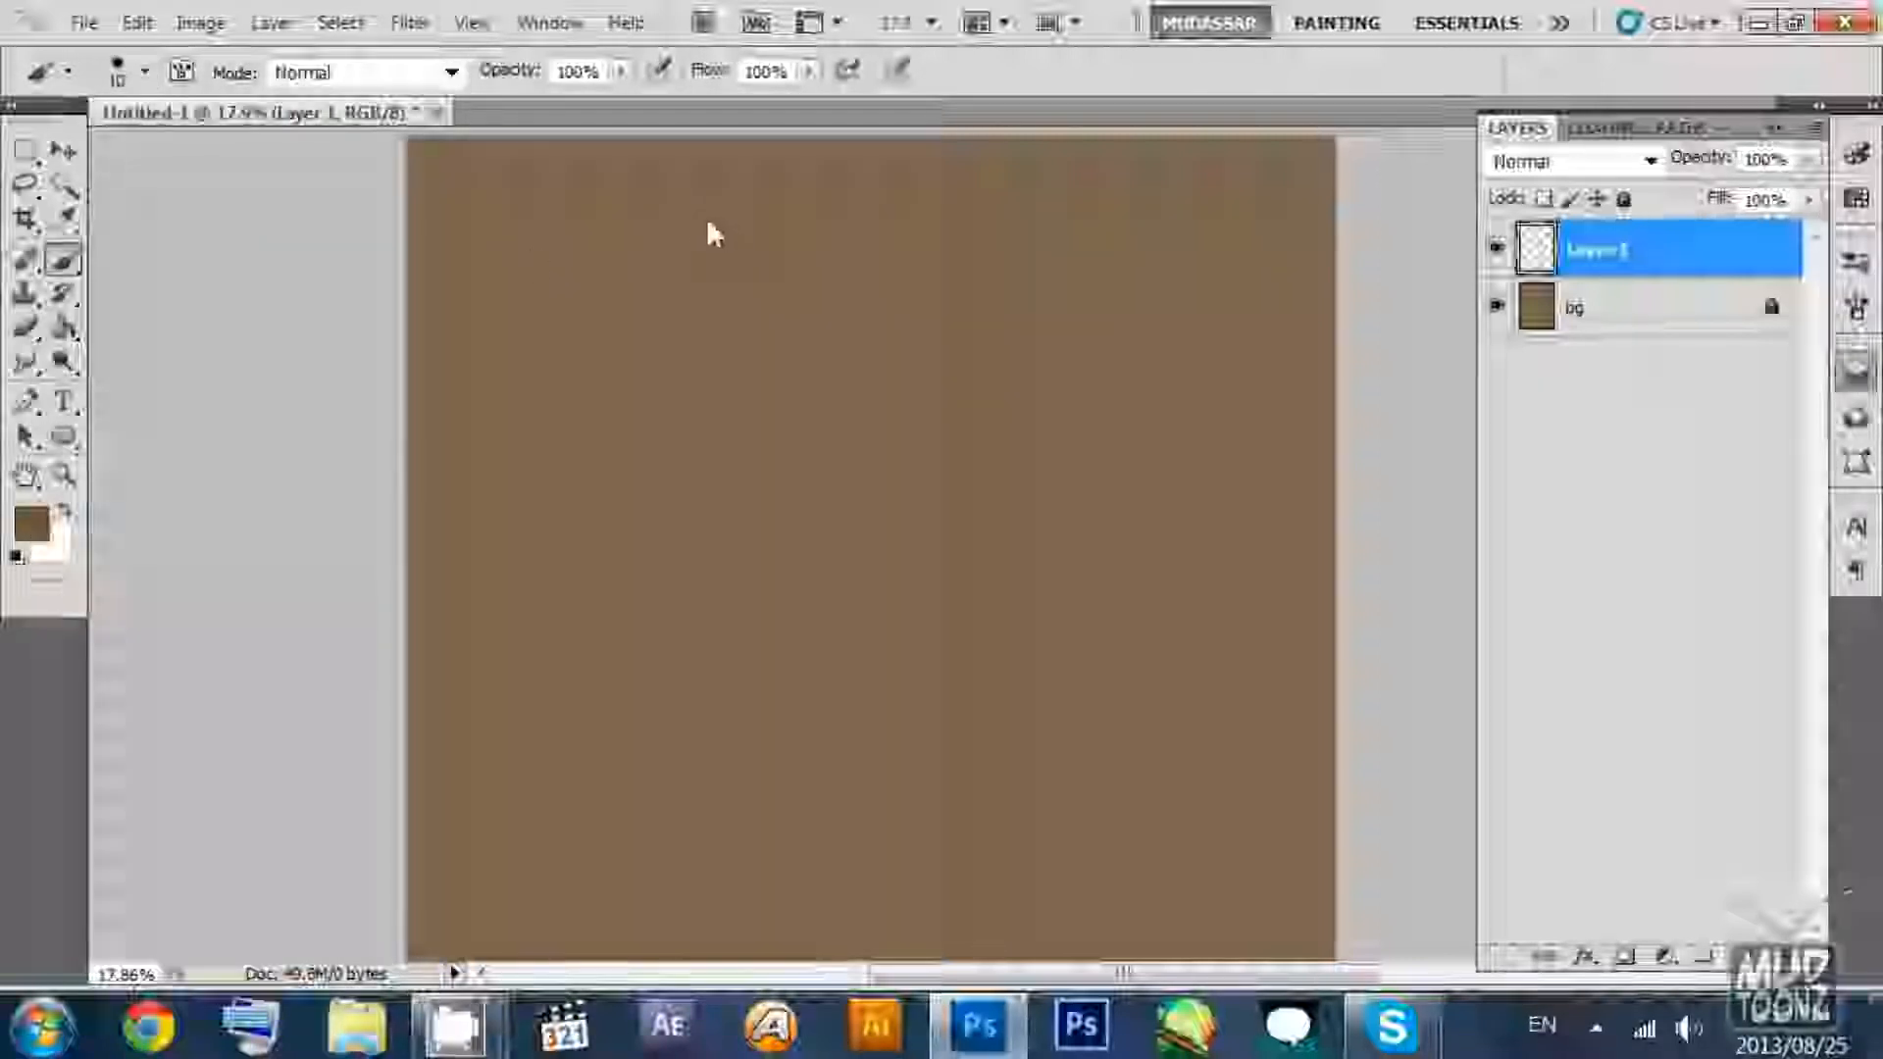
key("ctrl+plus")
key("ctrl+plus")
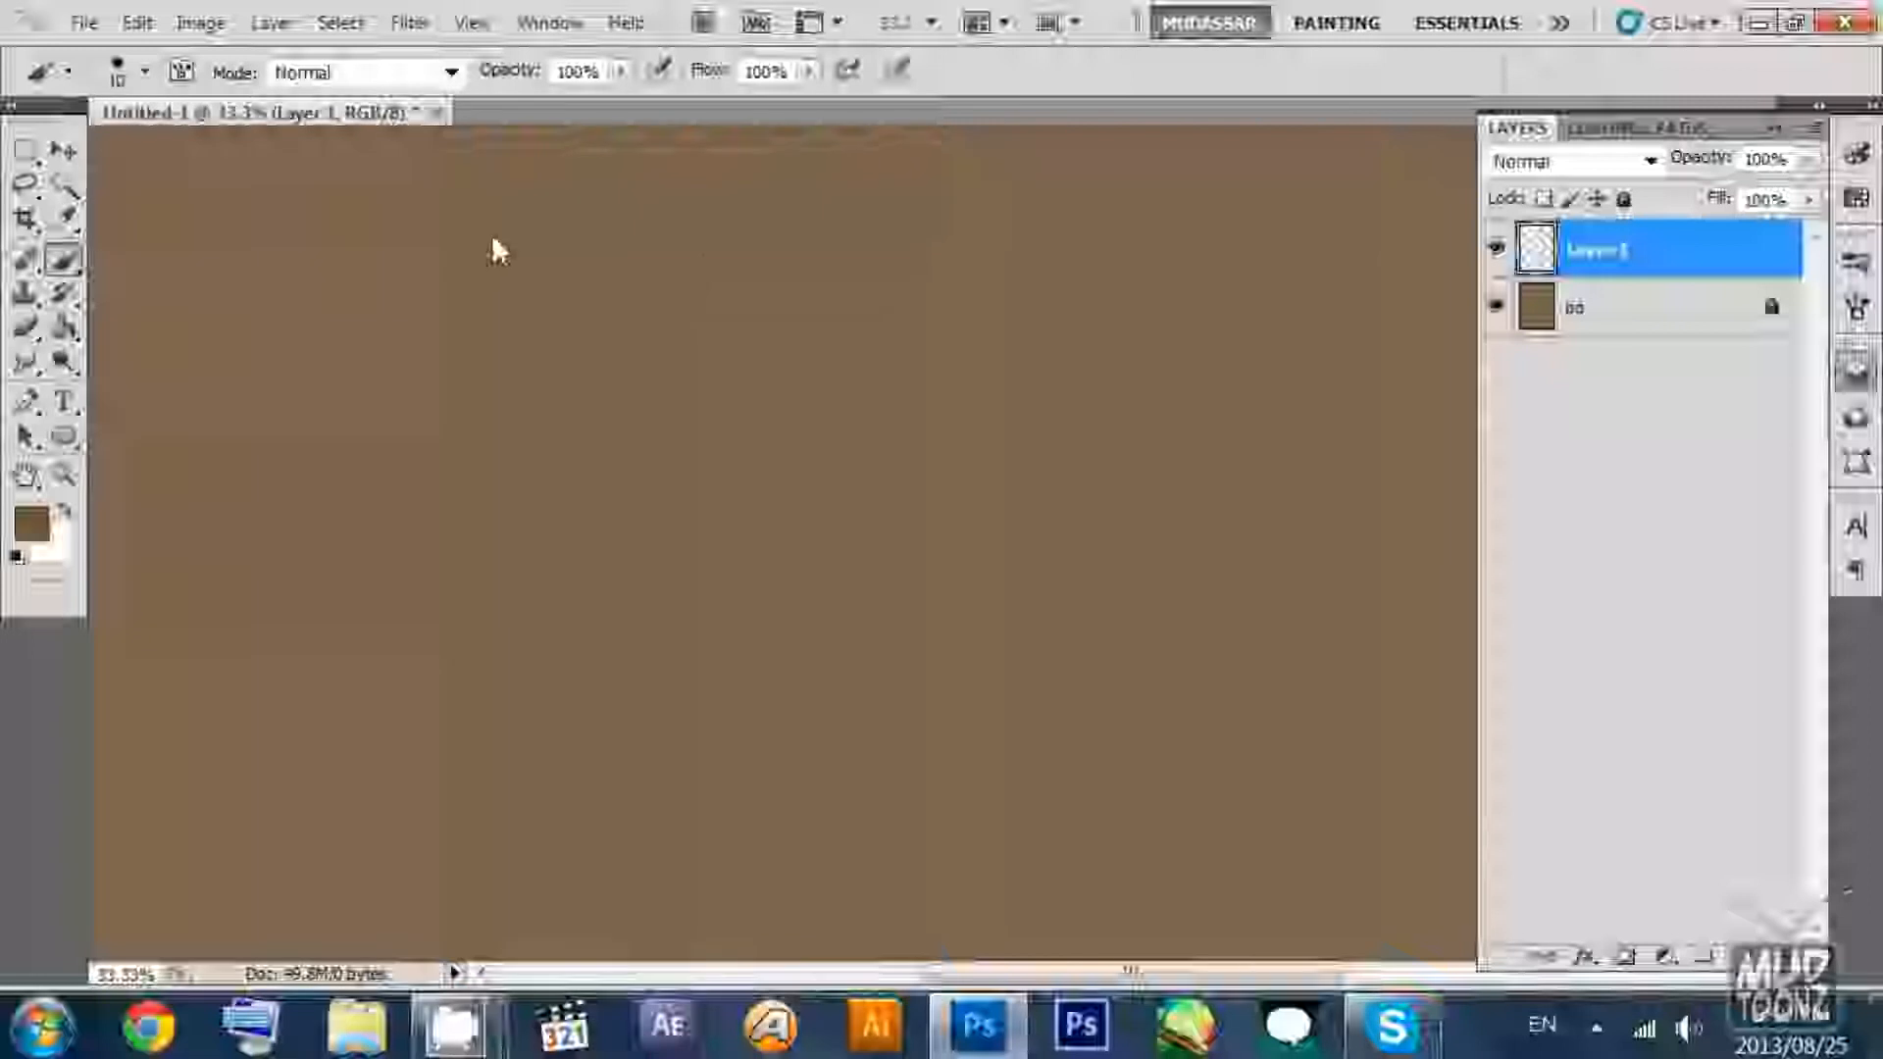
left_click_drag(492, 233, 662, 516)
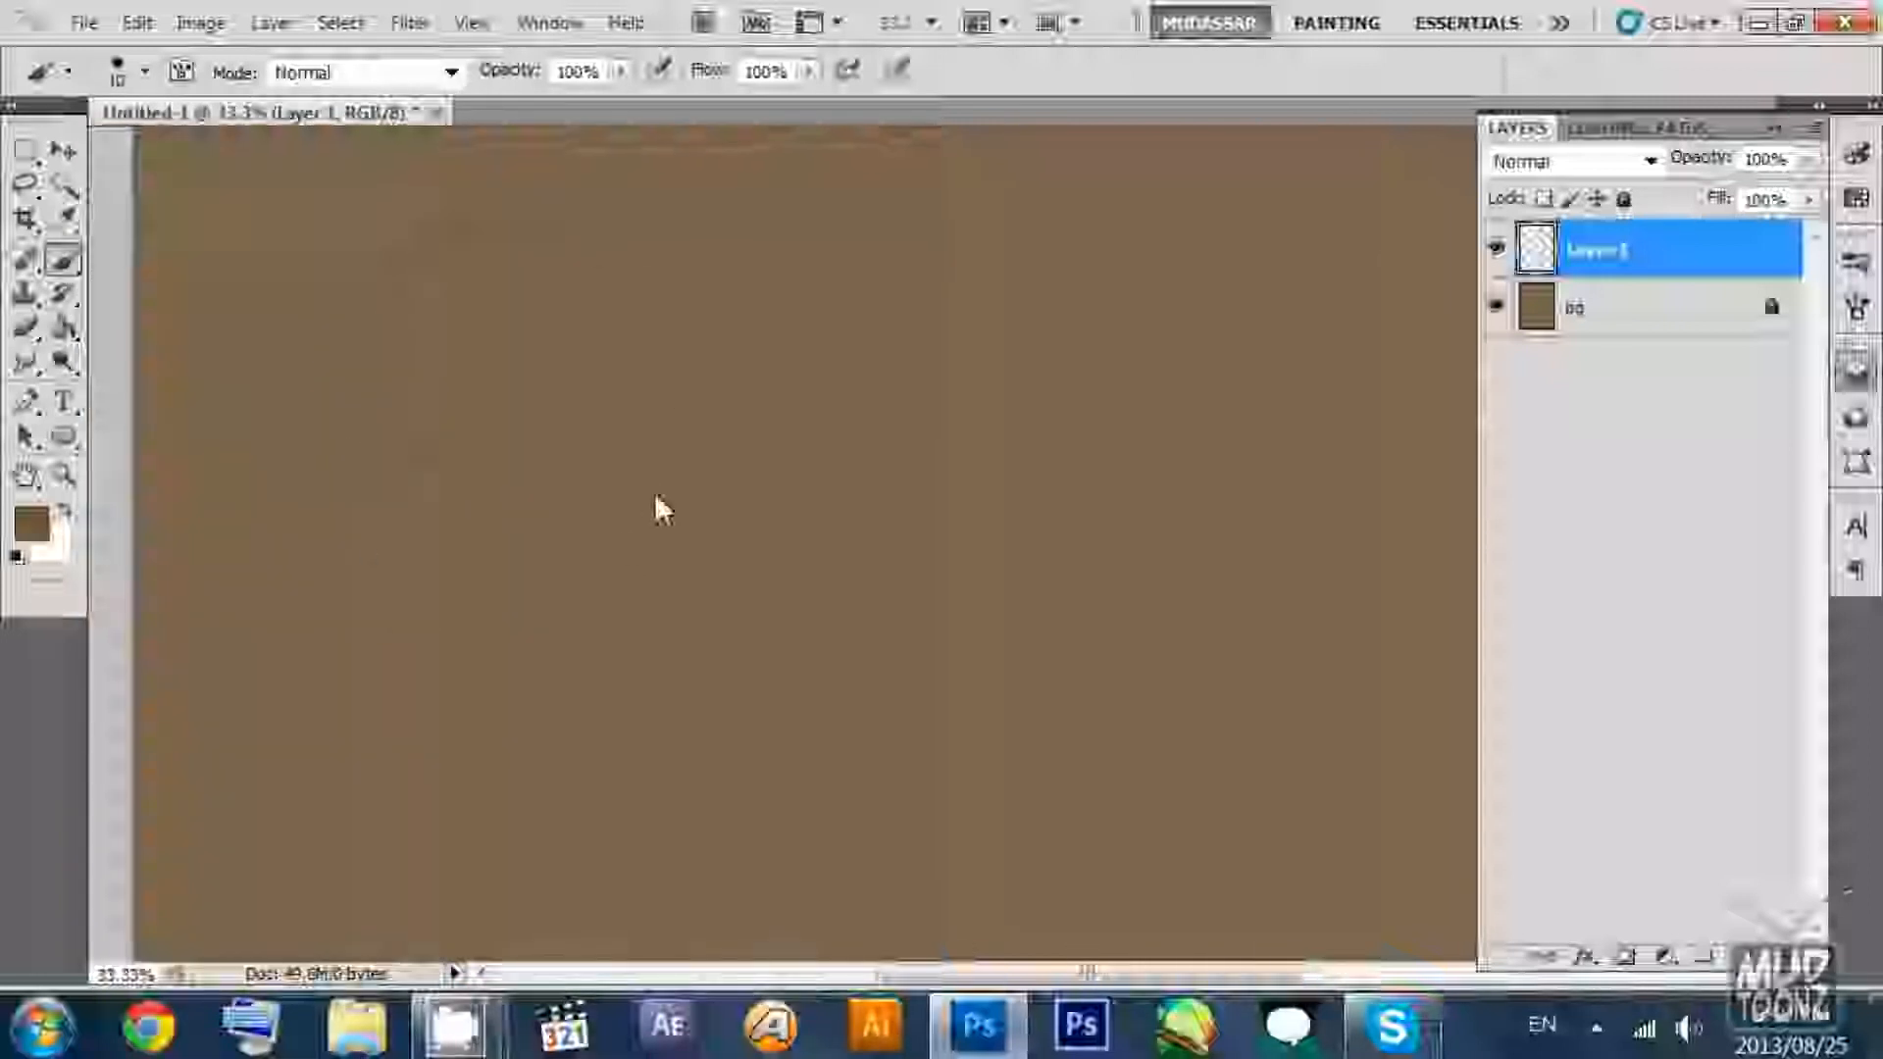
Keep Layer 1 active and reset the foreground and background colours to the default black and white.
key("alt+bracketleft")
left_click(1658, 260)
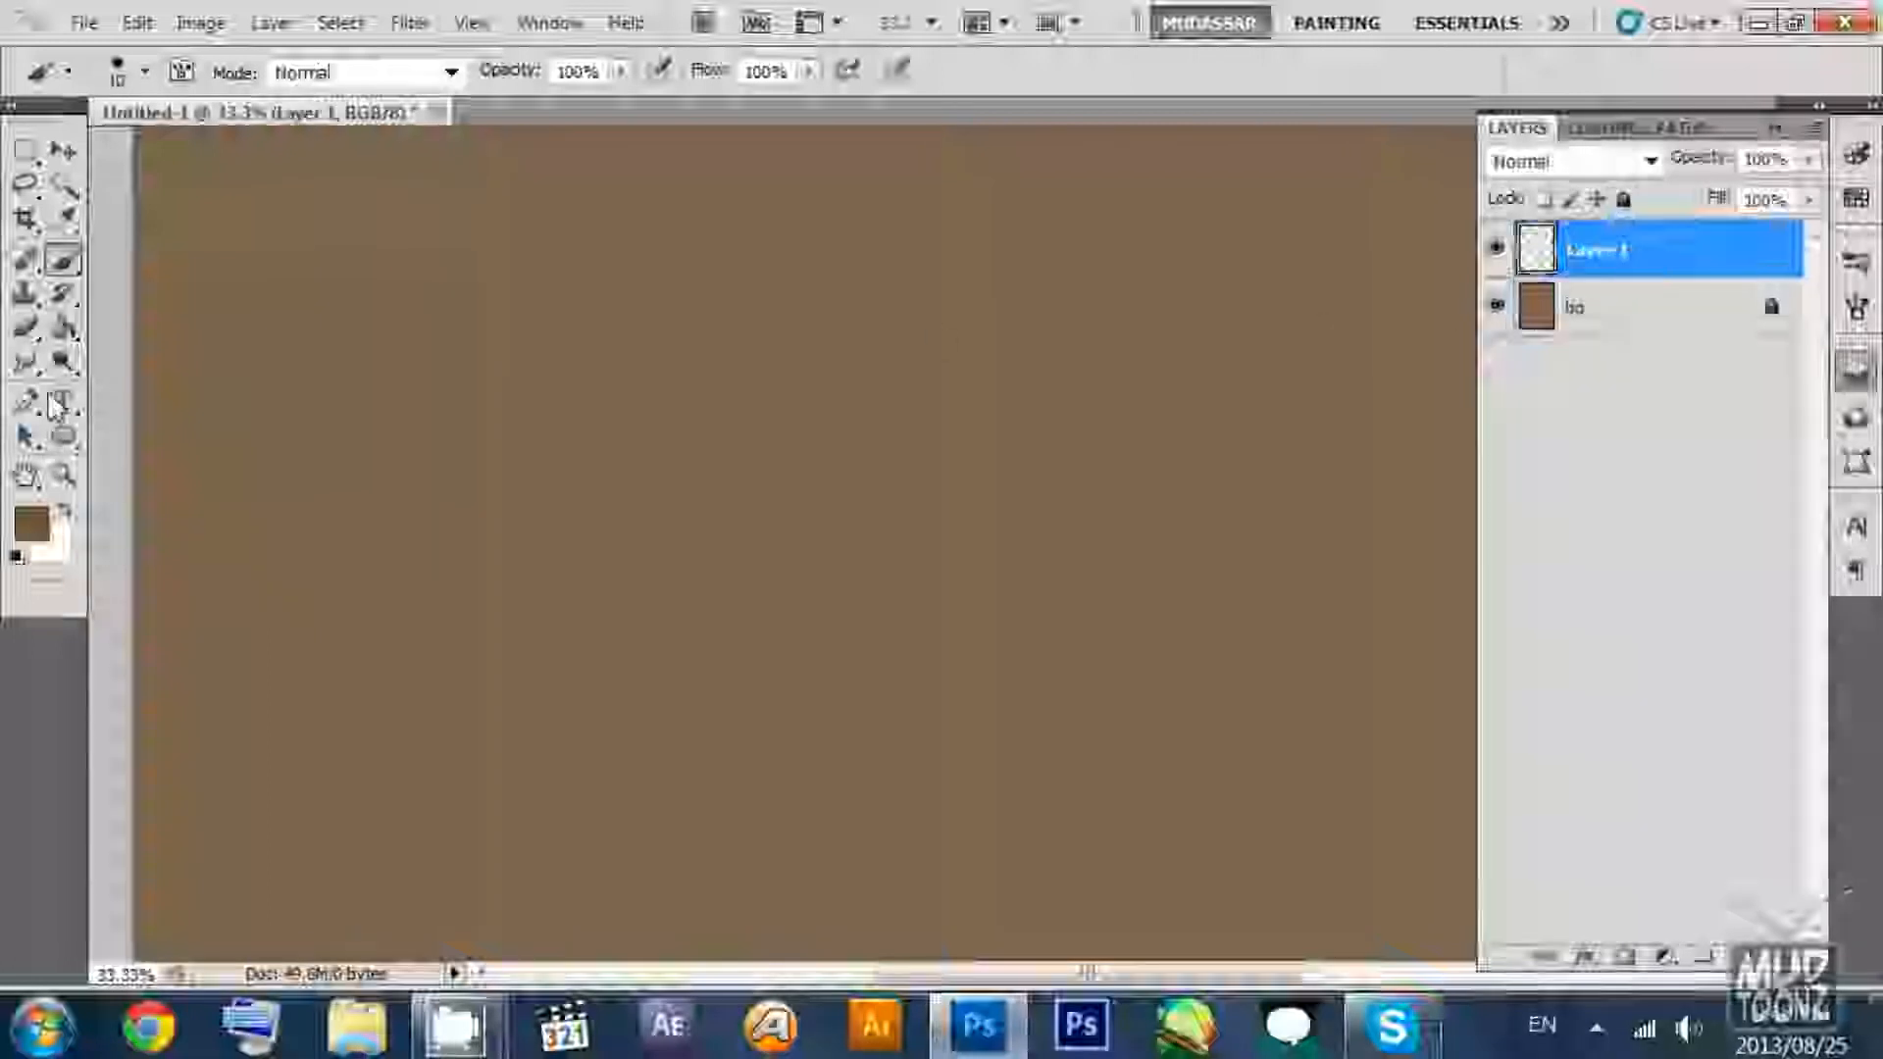
left_click(16, 558)
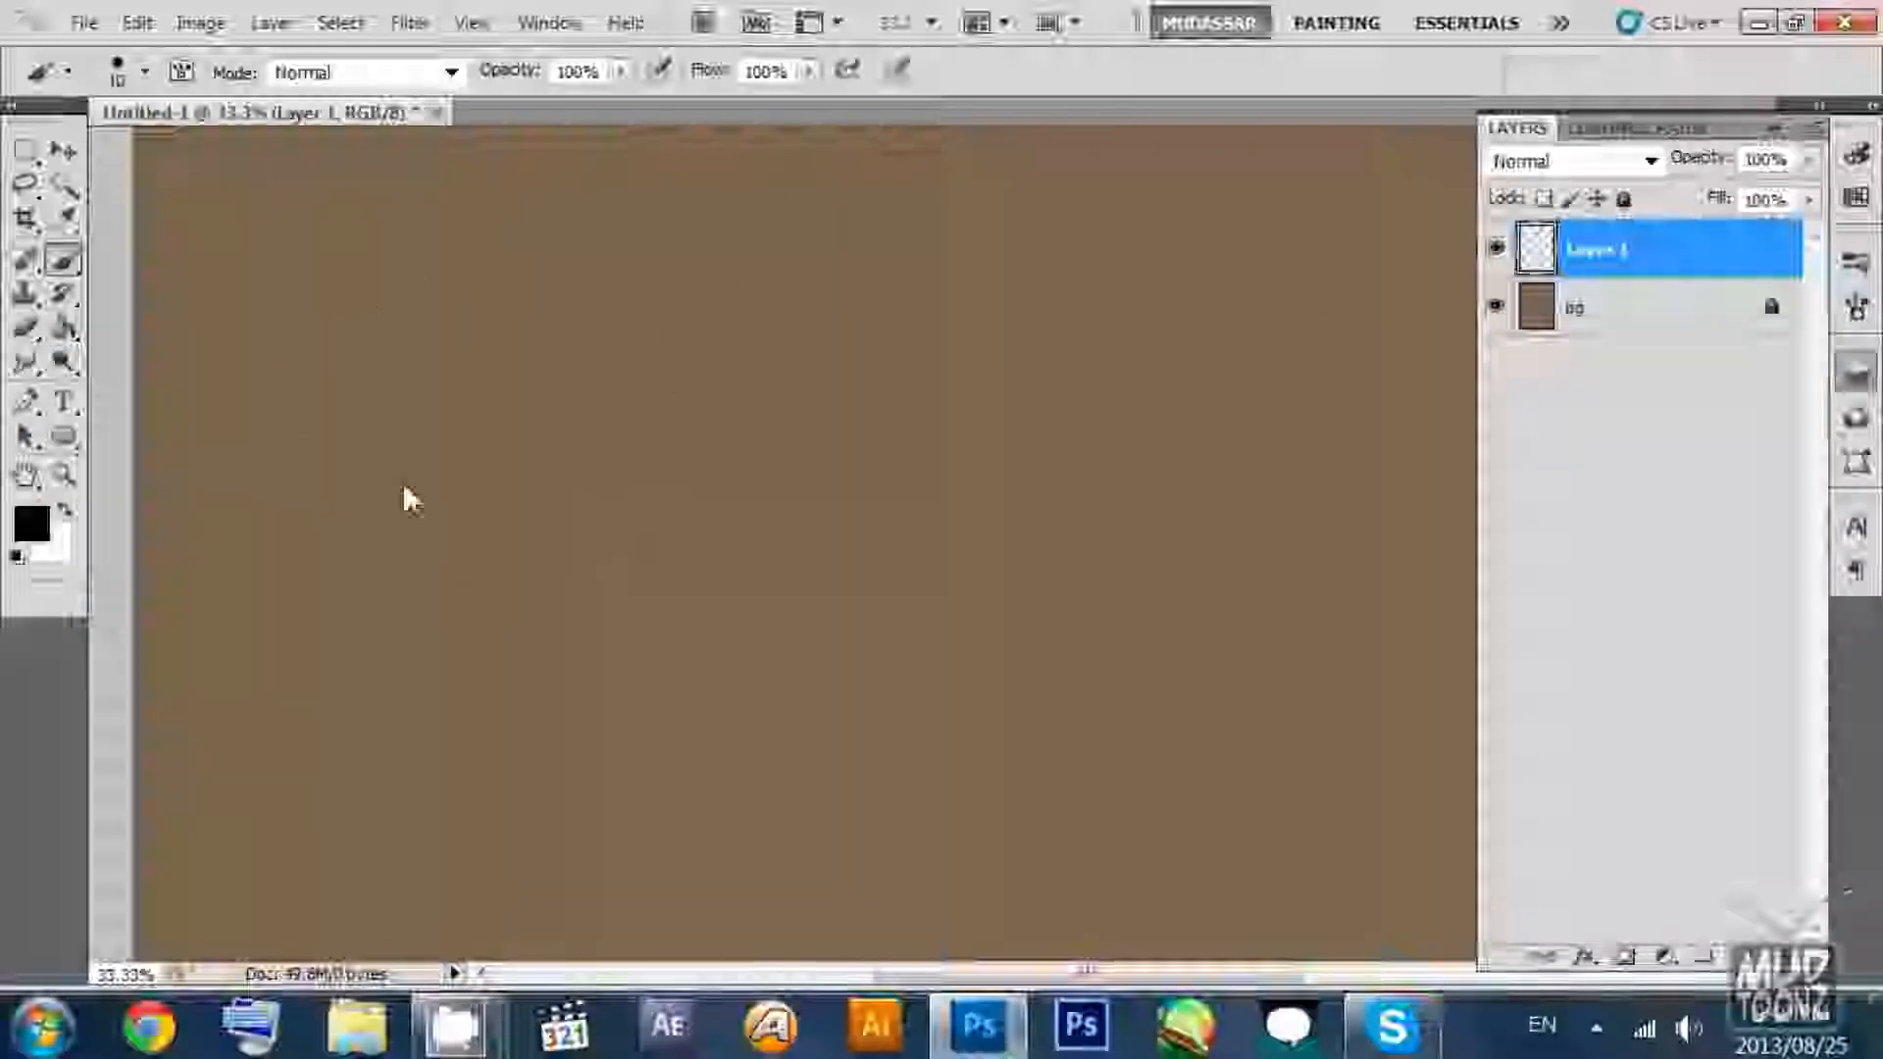
Paint a short black test stroke on Layer 1, undo it and make Layer 1 active again.
mouse_move(403, 496)
left_mouse_down()
mouse_move(530, 502)
mouse_move(672, 255)
mouse_move(404, 418)
mouse_move(636, 457)
left_mouse_up()
key("ctrl+alt+z")
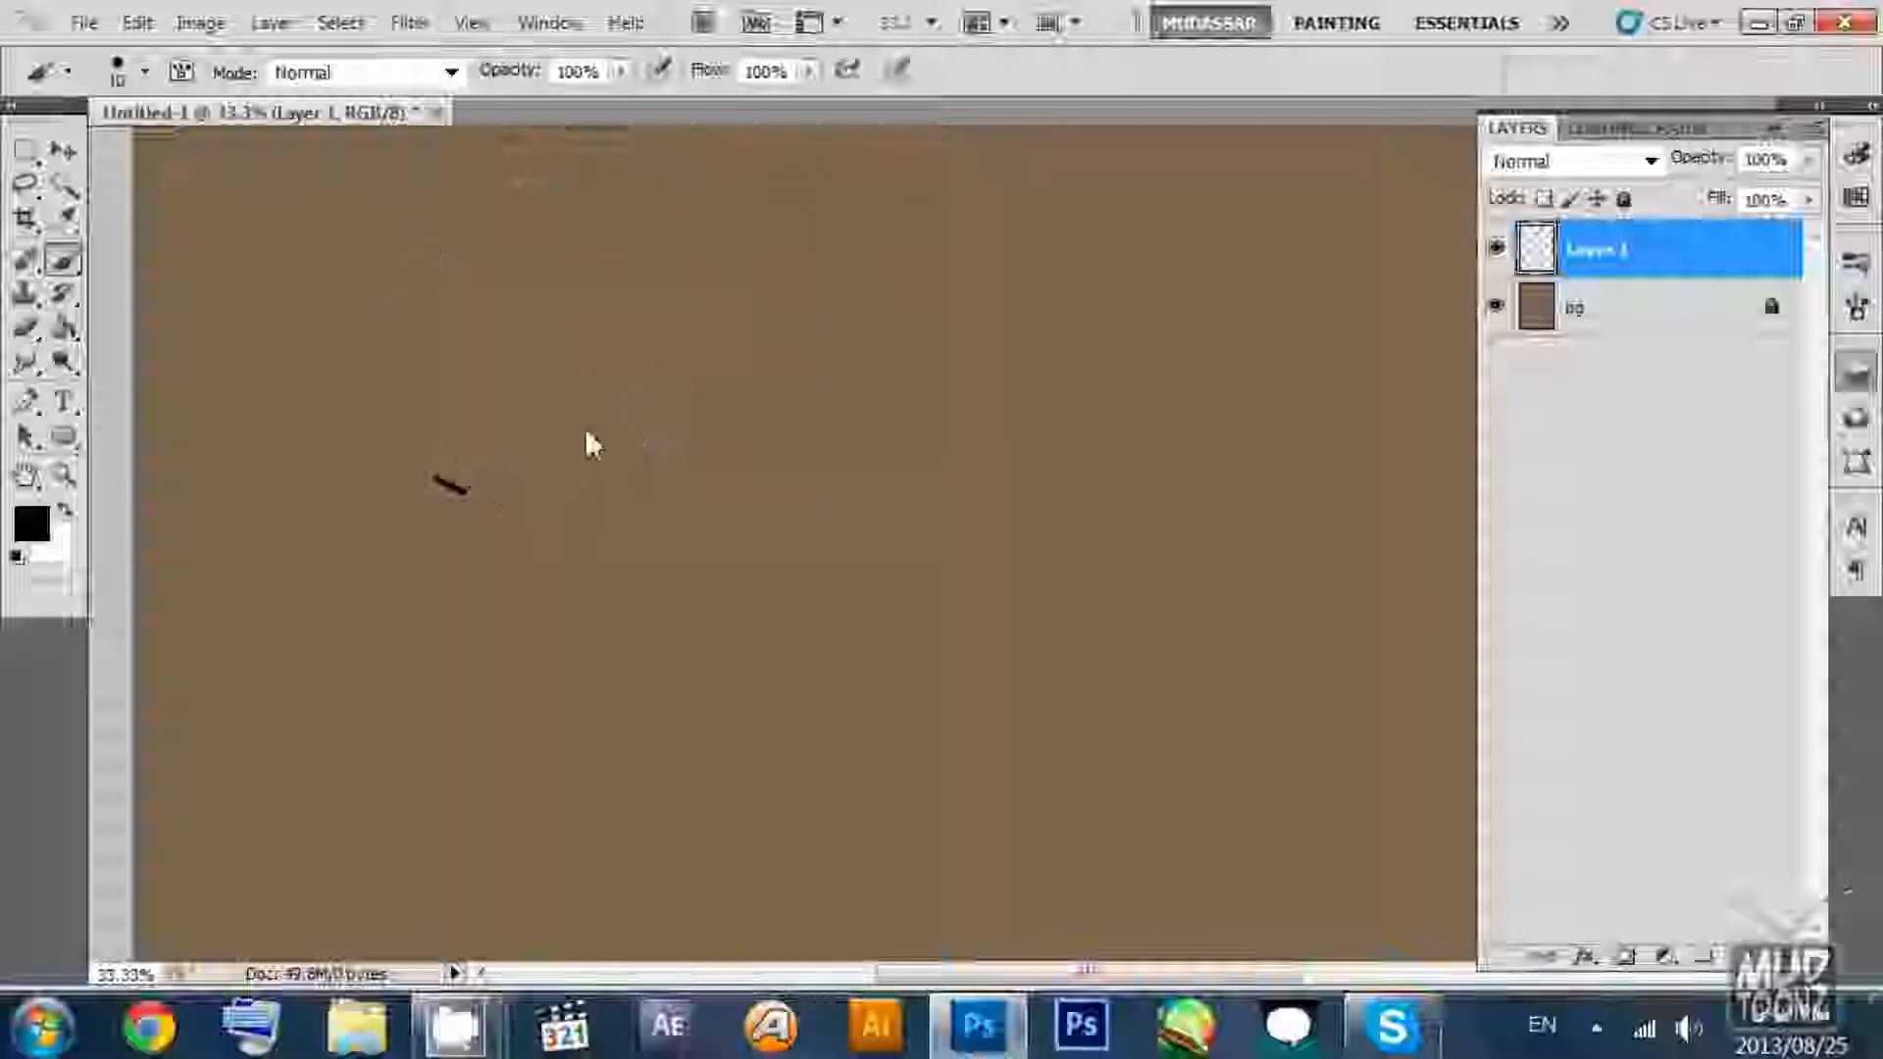
key("ctrl+alt+z")
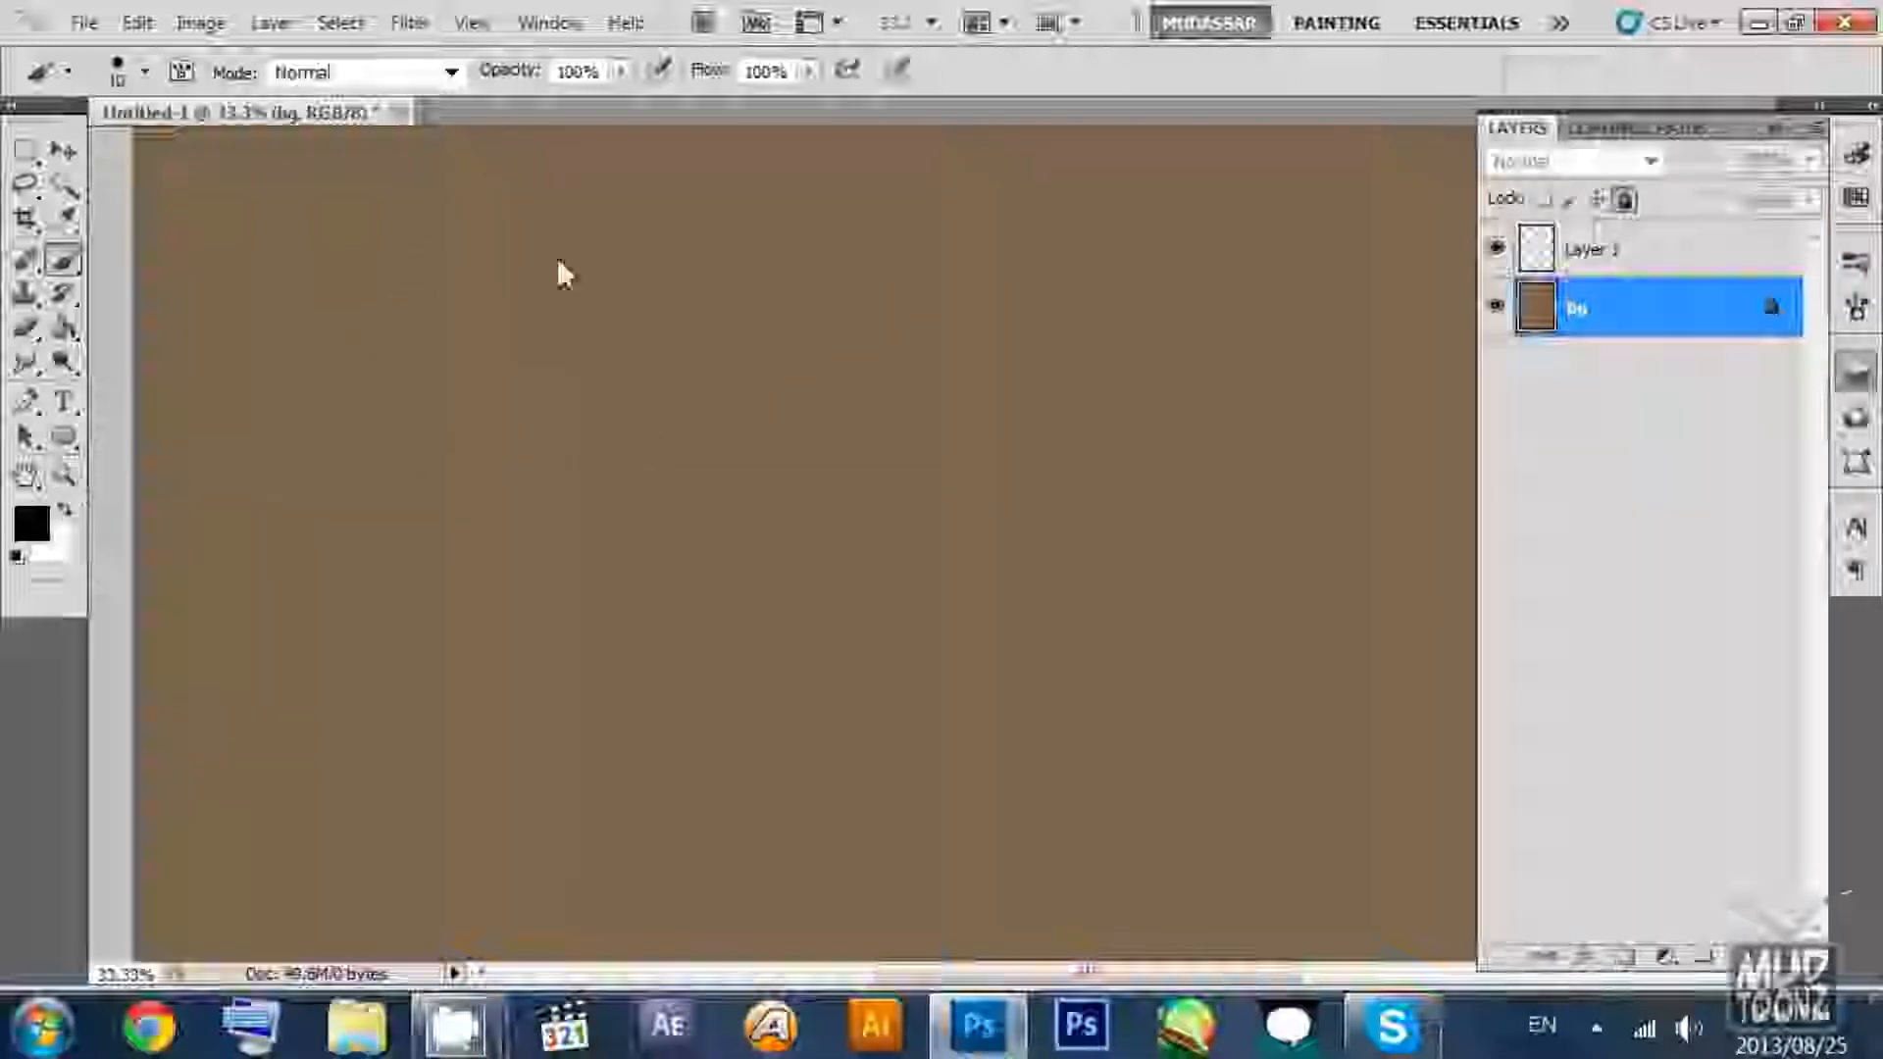
left_click(1589, 247)
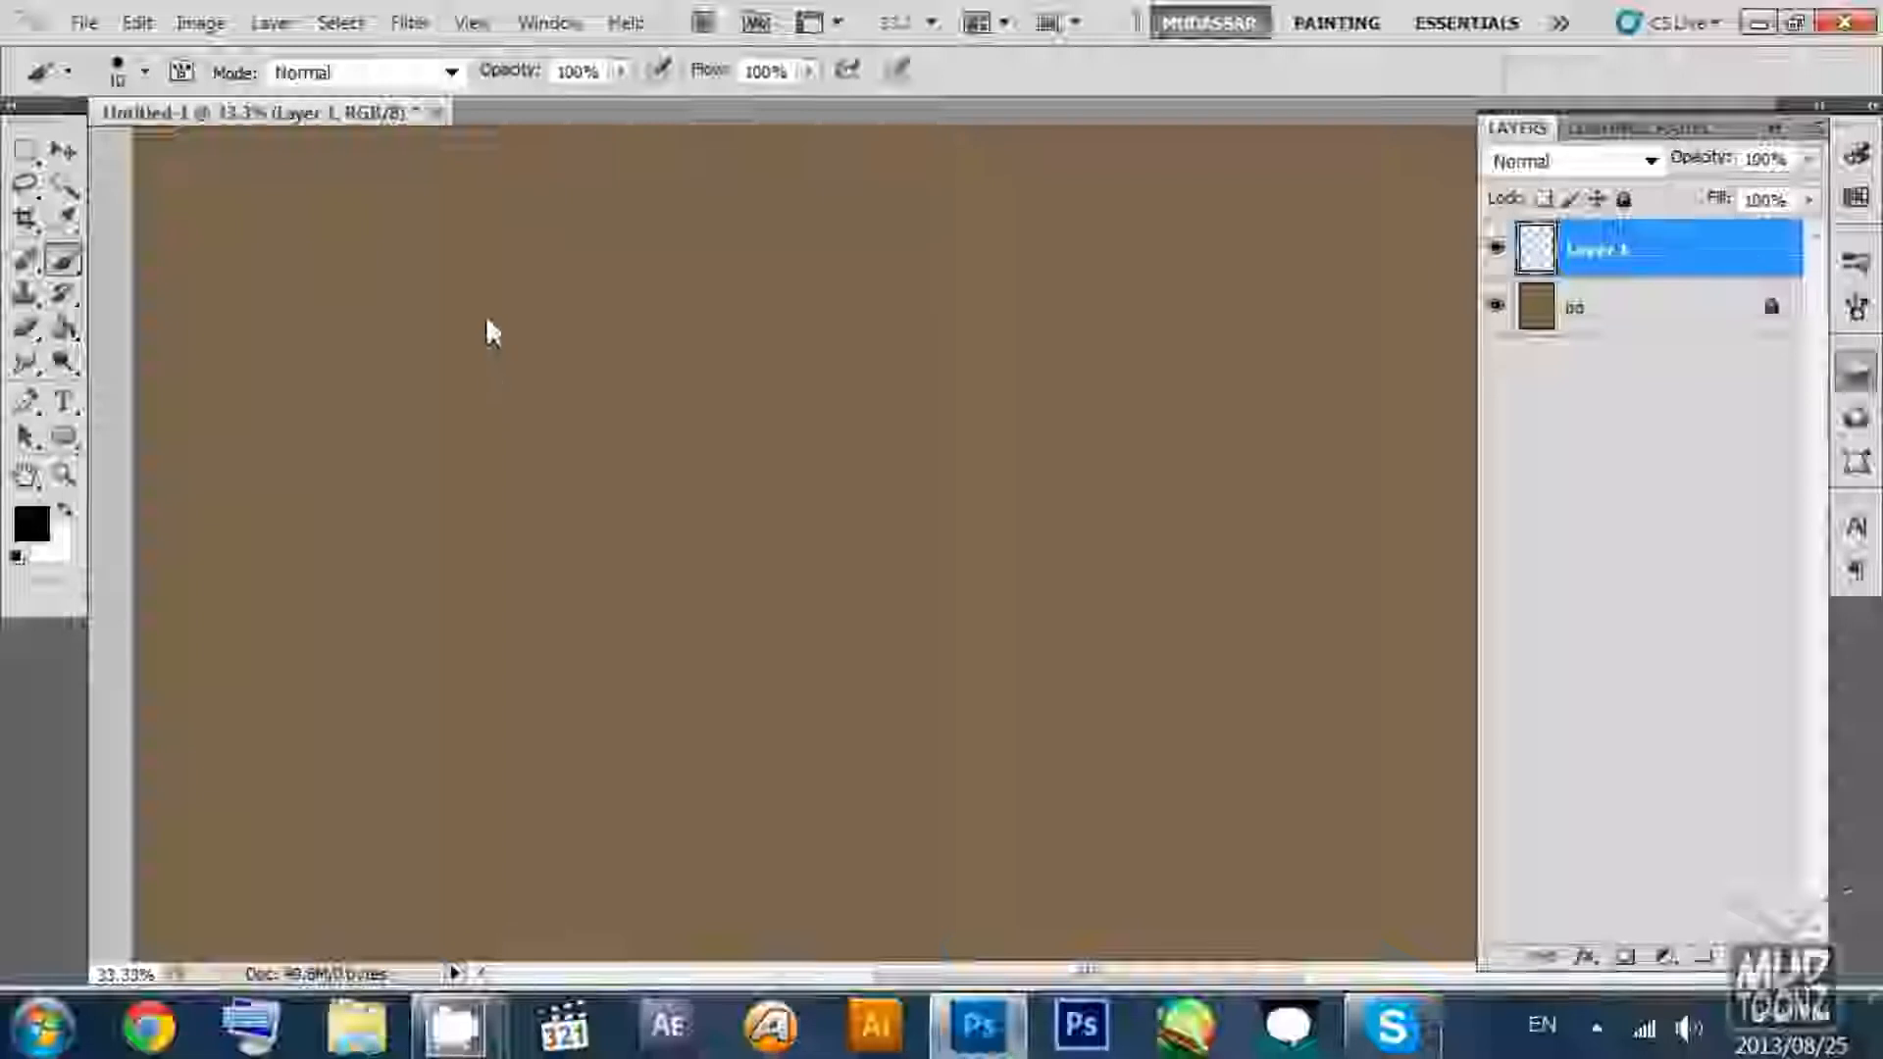
Reduce the brush size to 7 px and try Shape Dynamics on and off in the brush settings, leaving it off.
key("bracketleft")
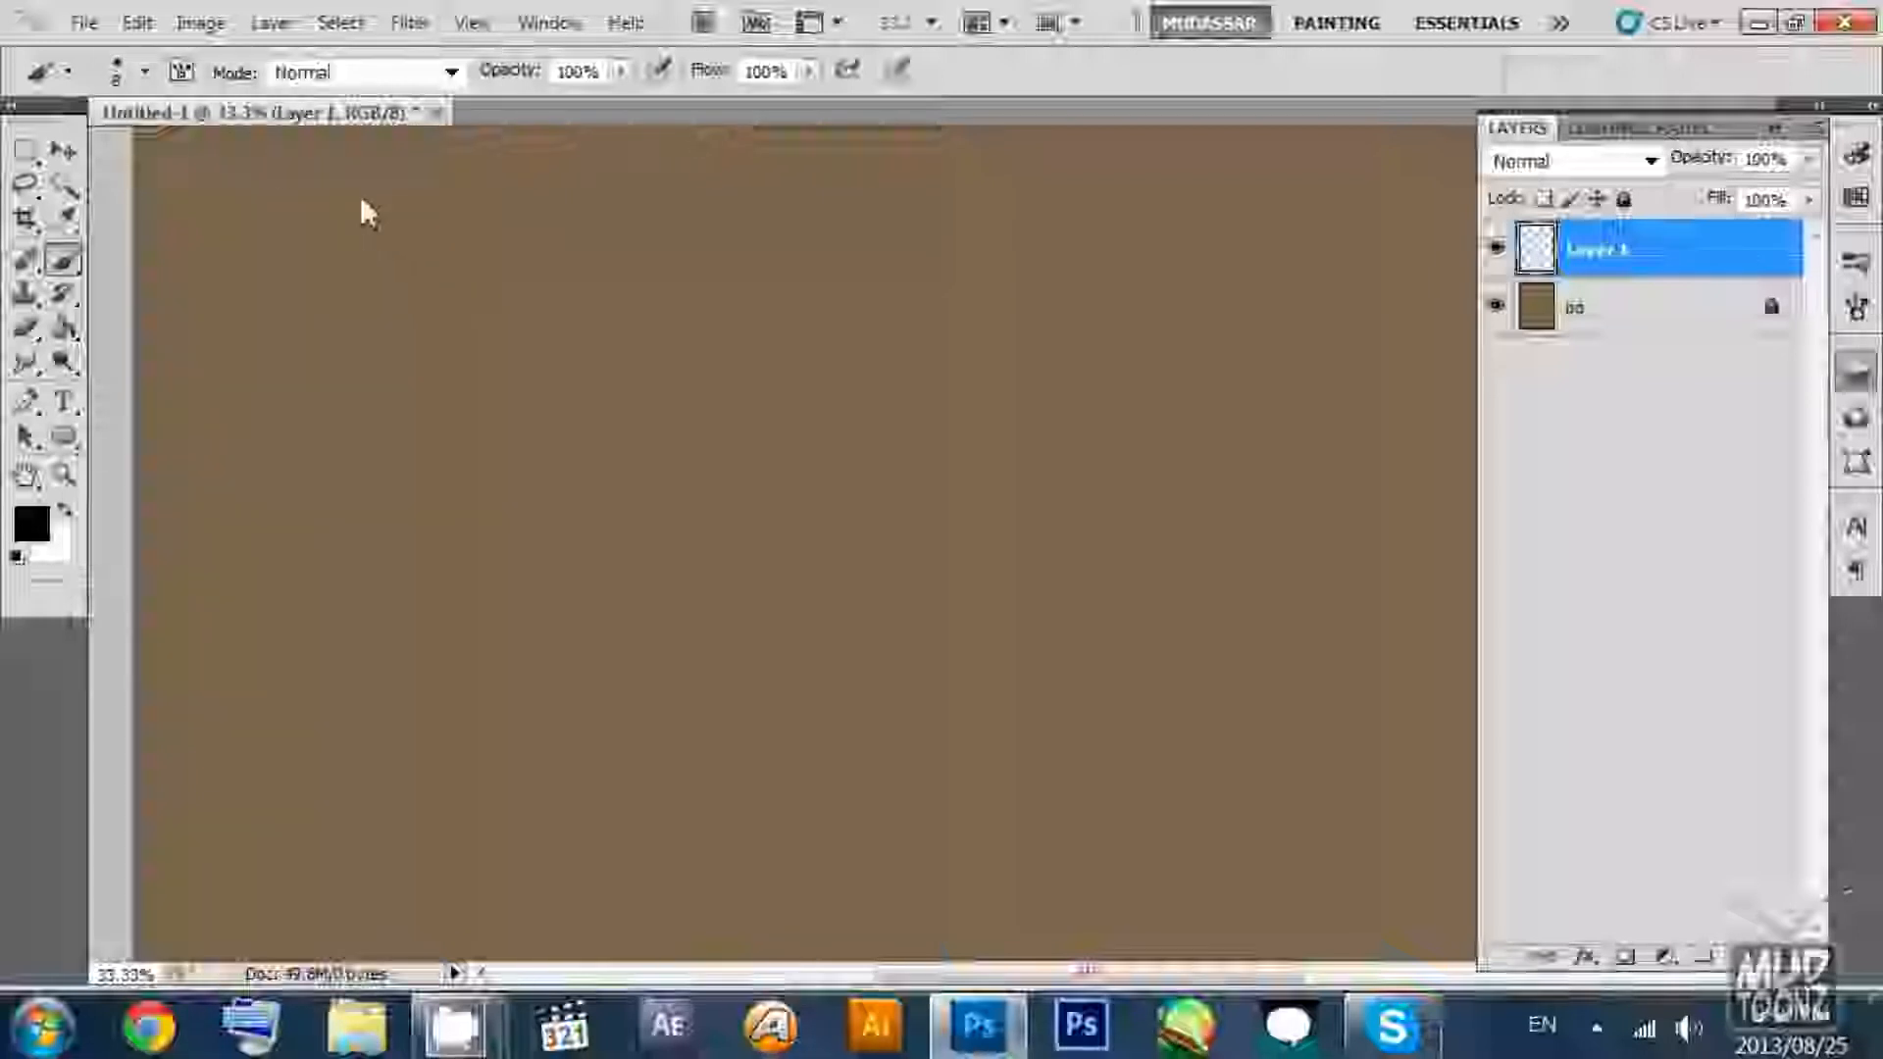
left_click(182, 71)
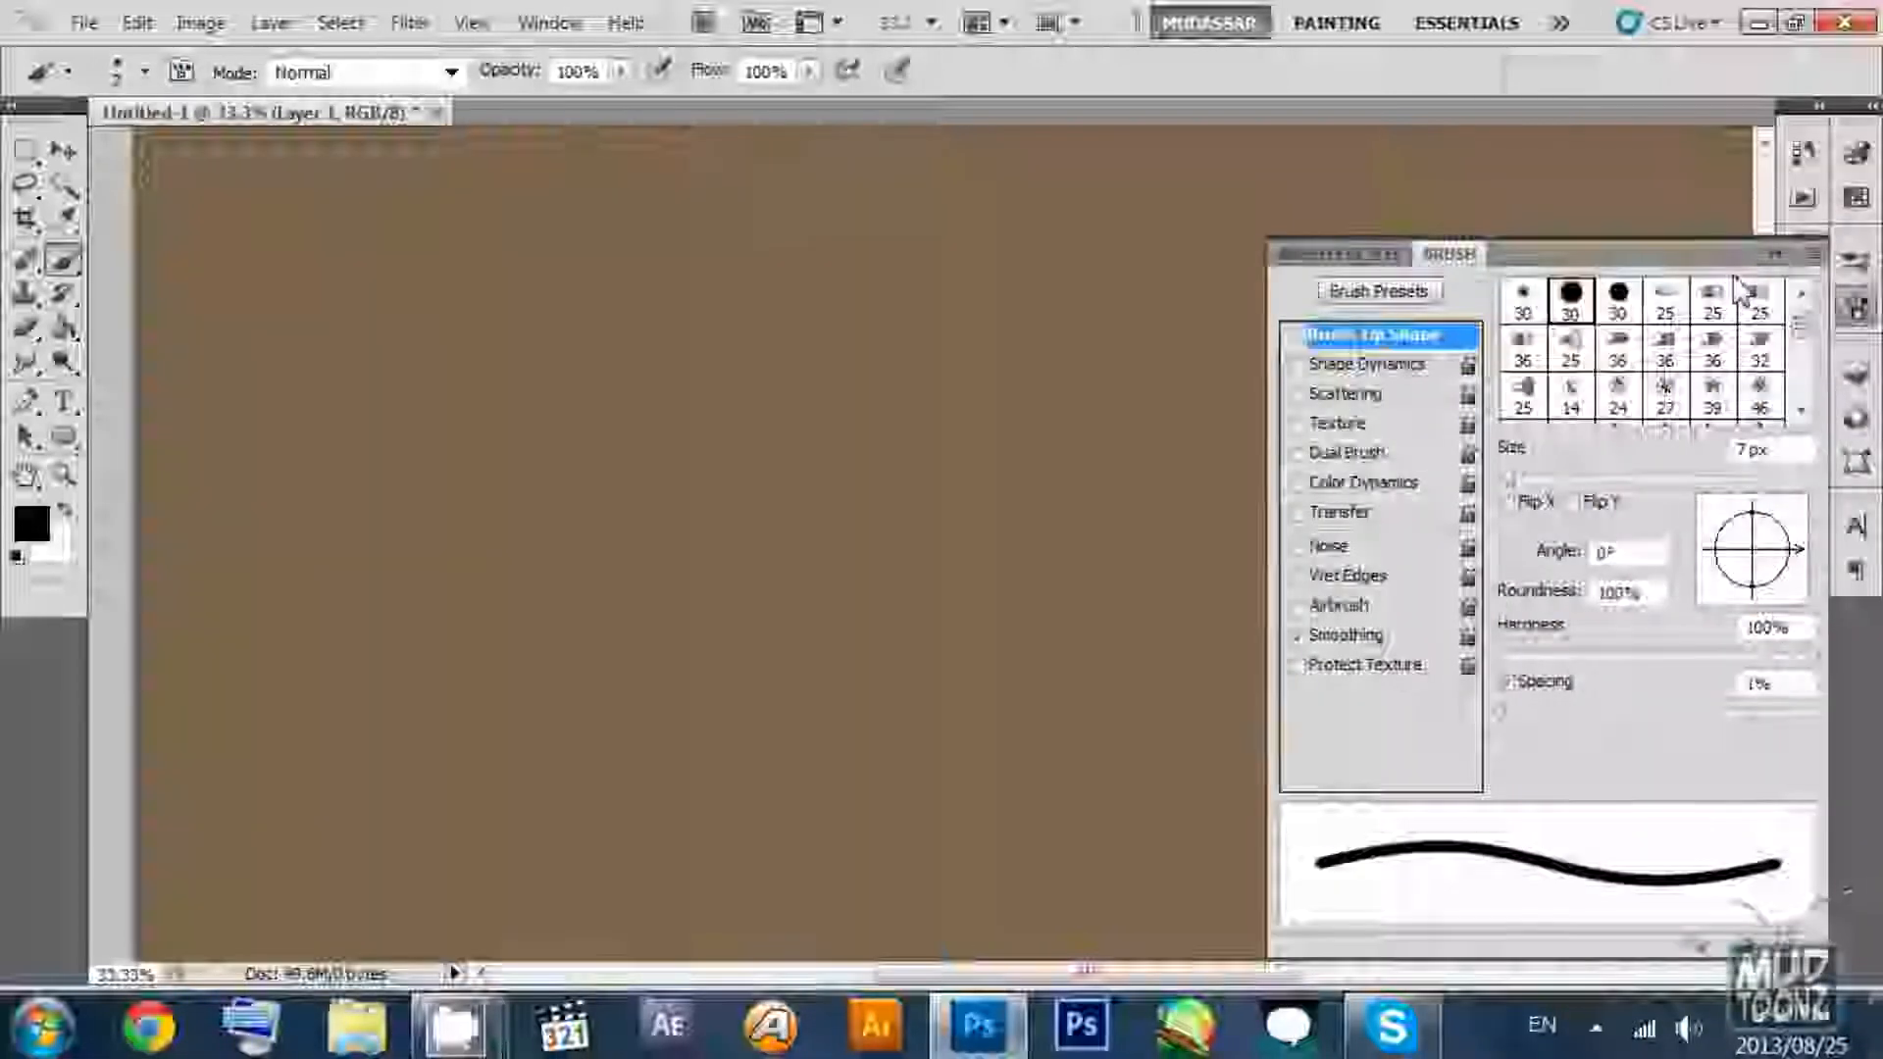
left_click(1297, 365)
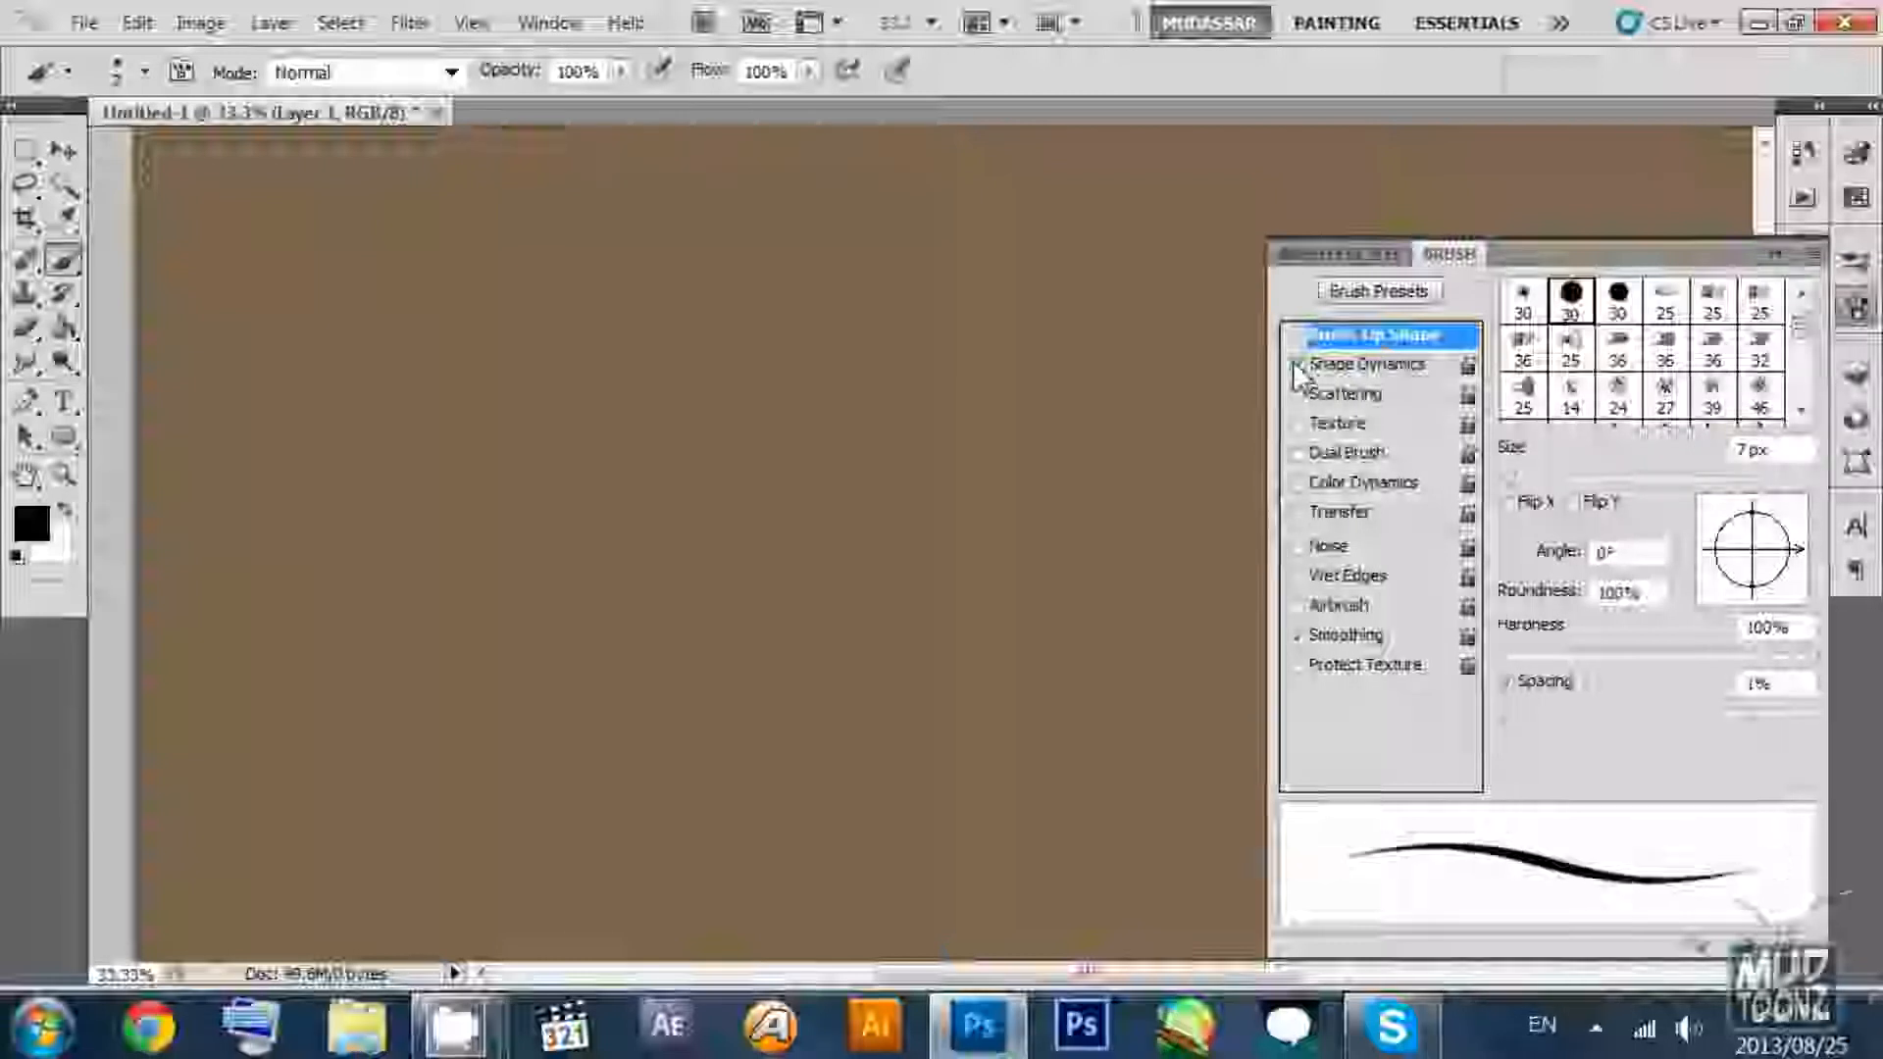
left_click(1298, 365)
left_click(1299, 365)
left_click(1299, 365)
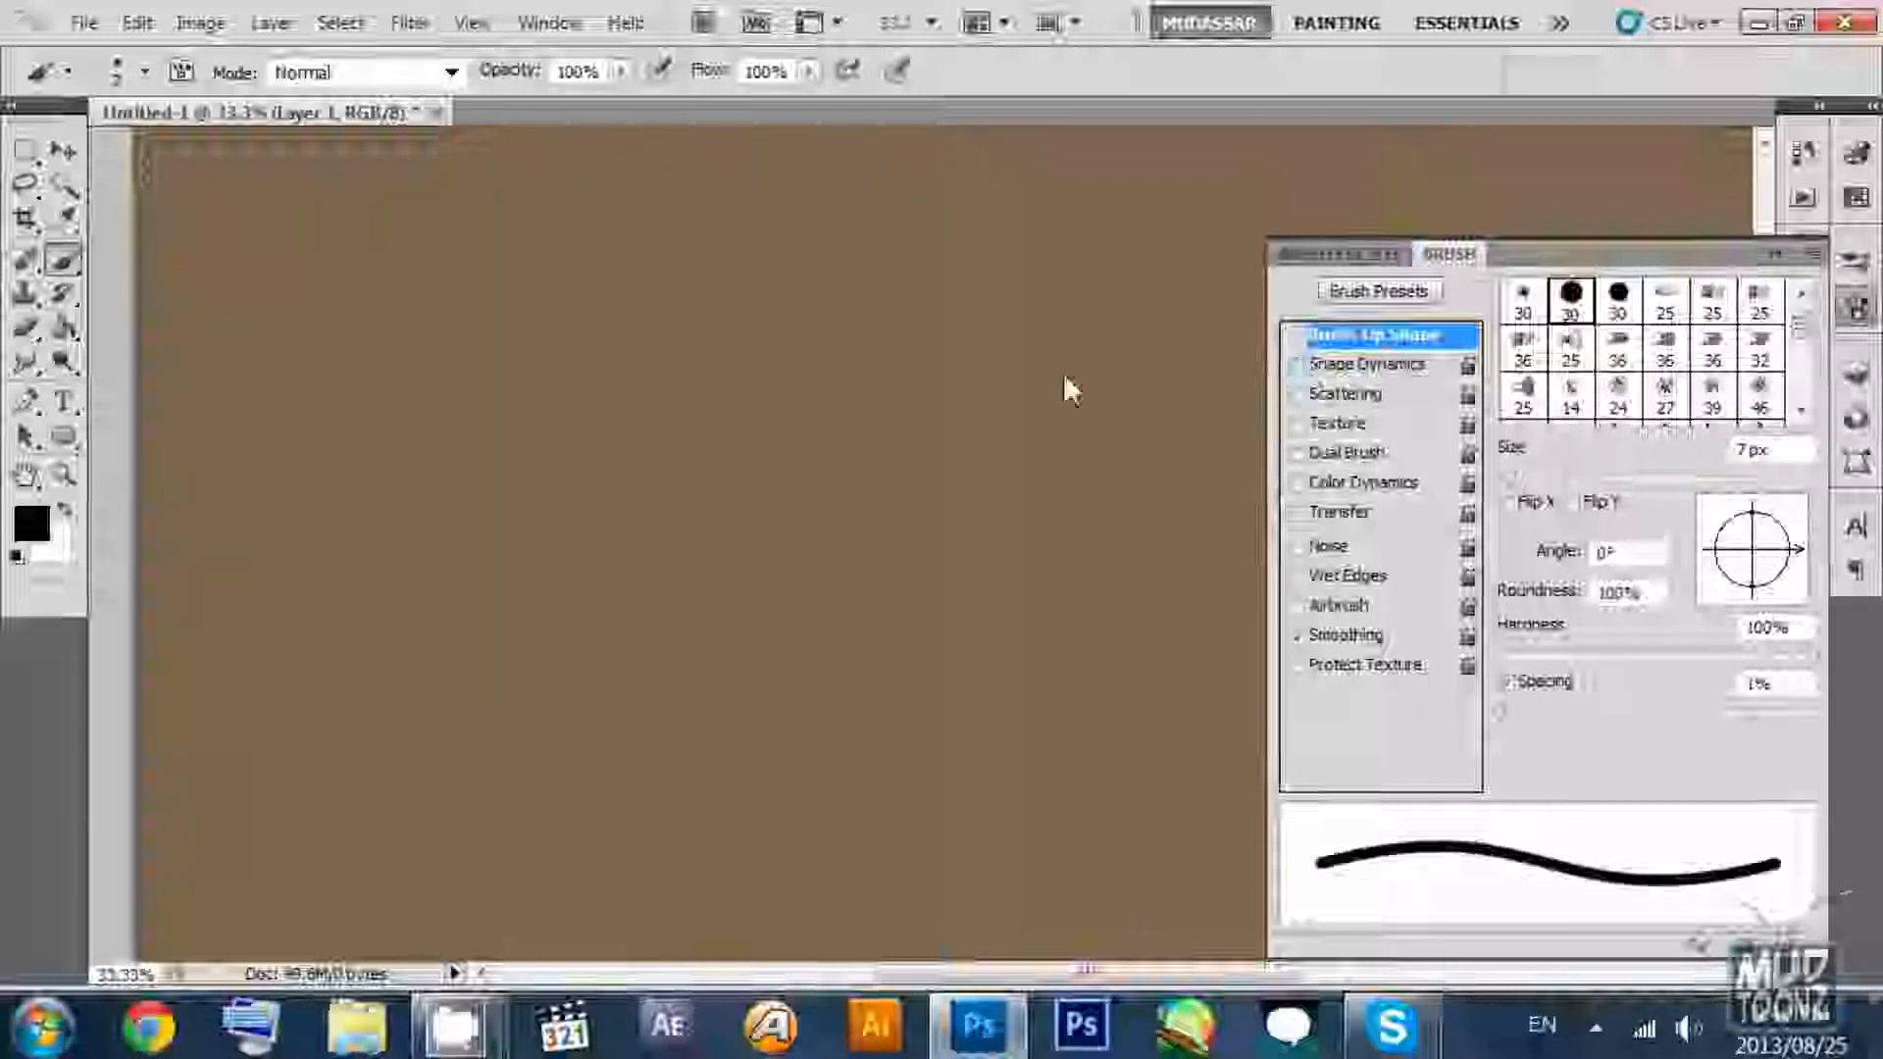
Sketch a freehand circle on Layer 1 with the 7 px black brush.
mouse_move(420, 335)
left_mouse_down()
mouse_move(695, 442)
mouse_move(570, 660)
mouse_move(436, 644)
left_mouse_up()
key("Delete")
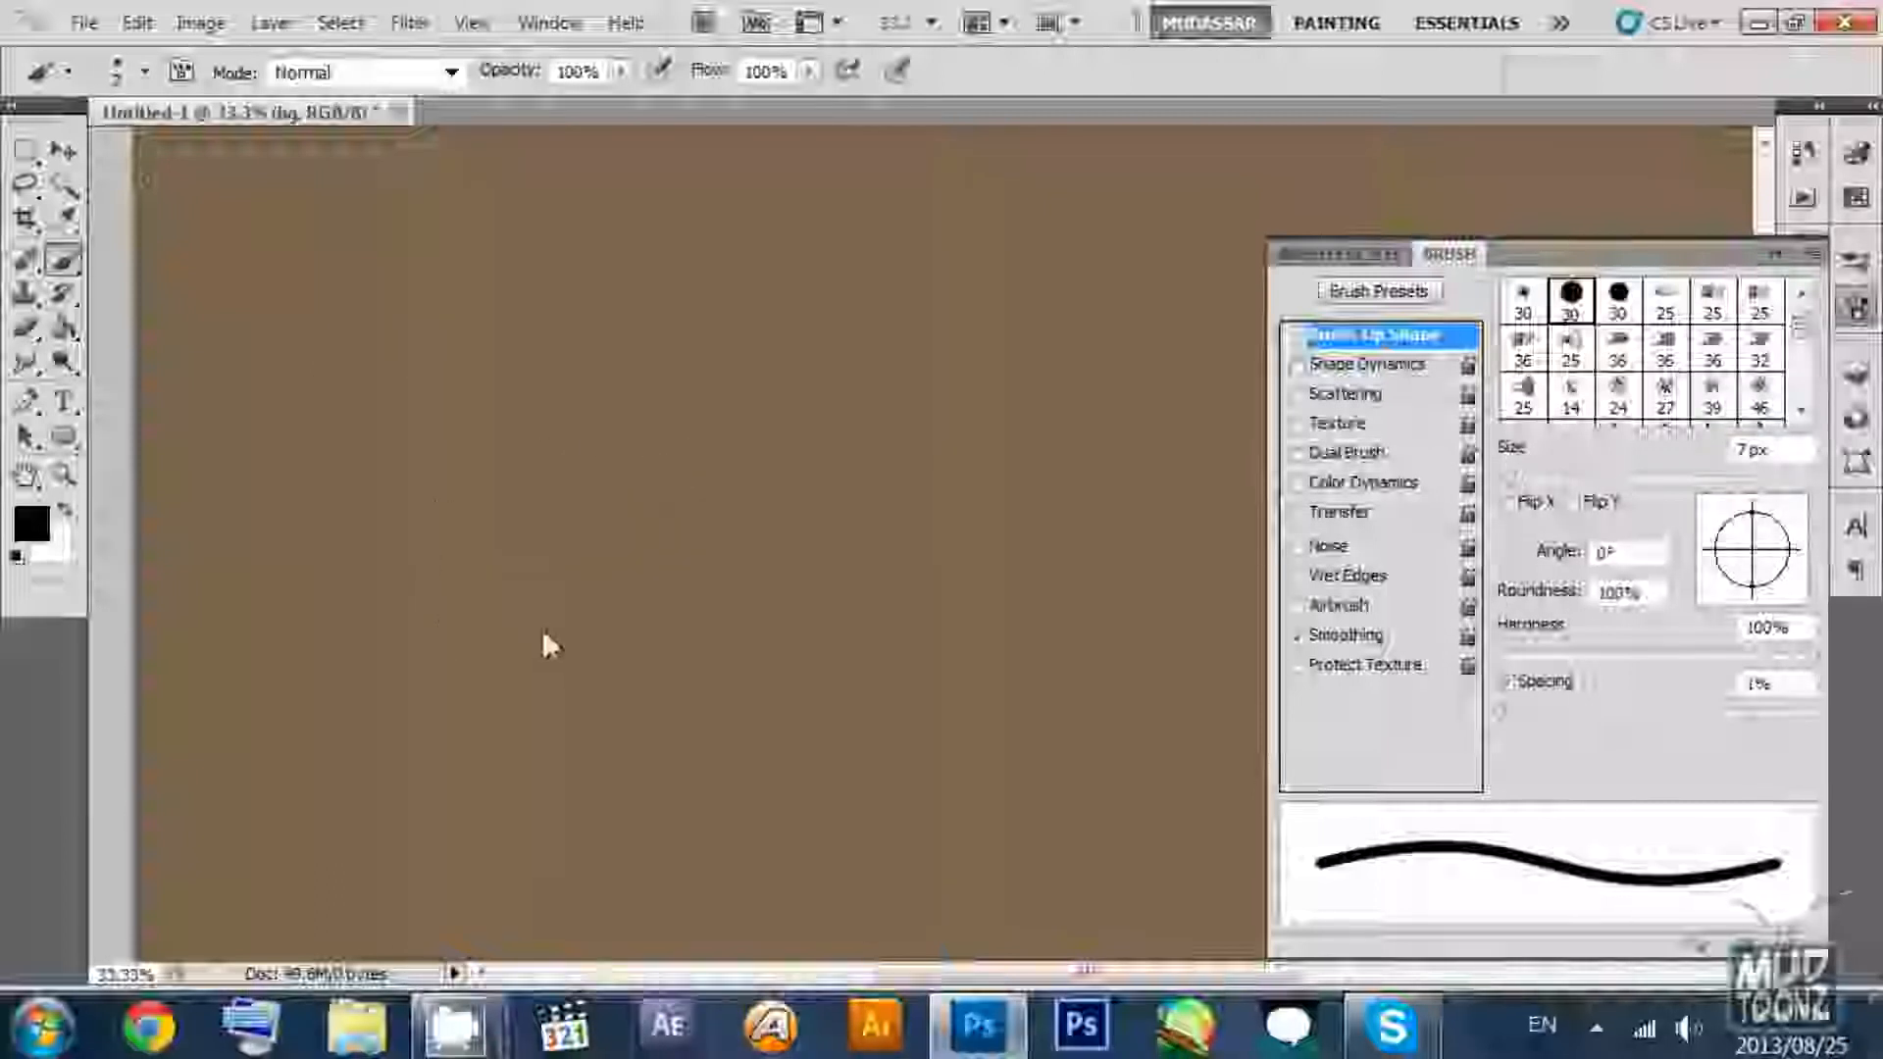
key("ctrl+z")
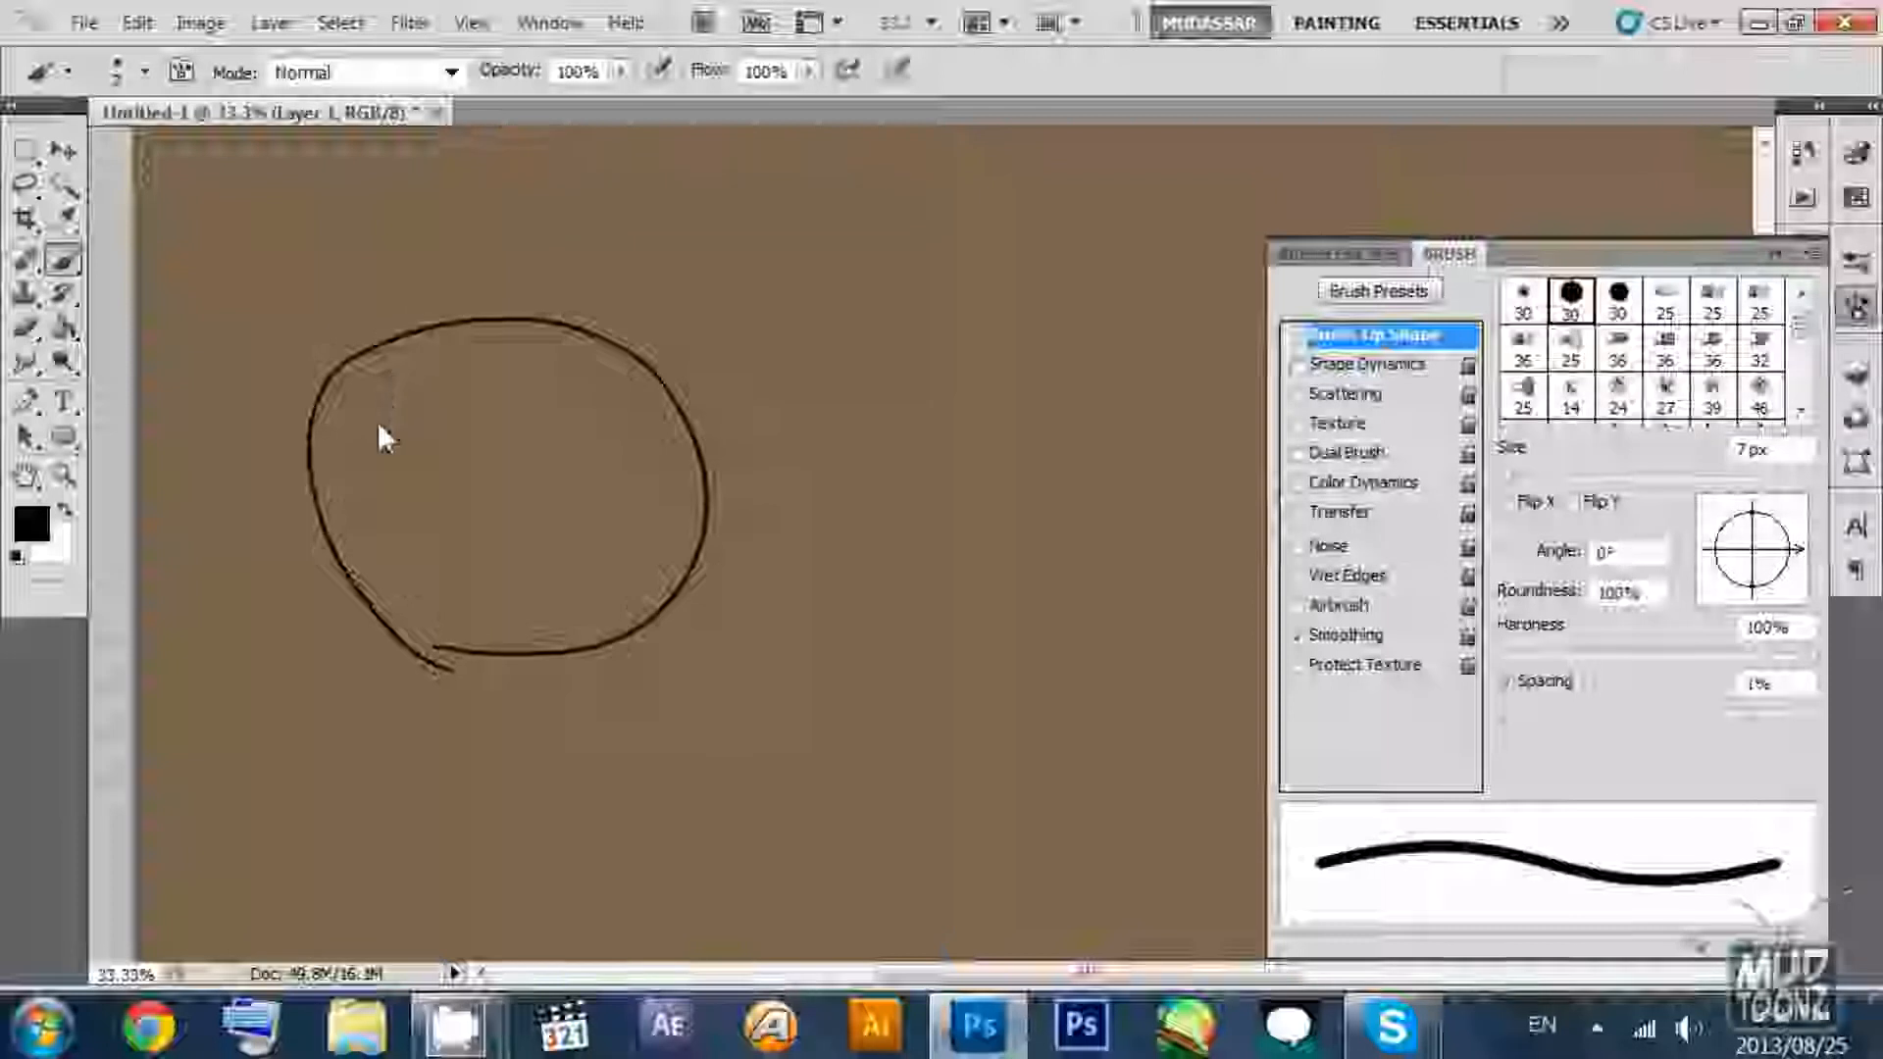
Erase the whole freehand circle from Layer 1 with the 1100 px Eraser.
left_click(27, 331)
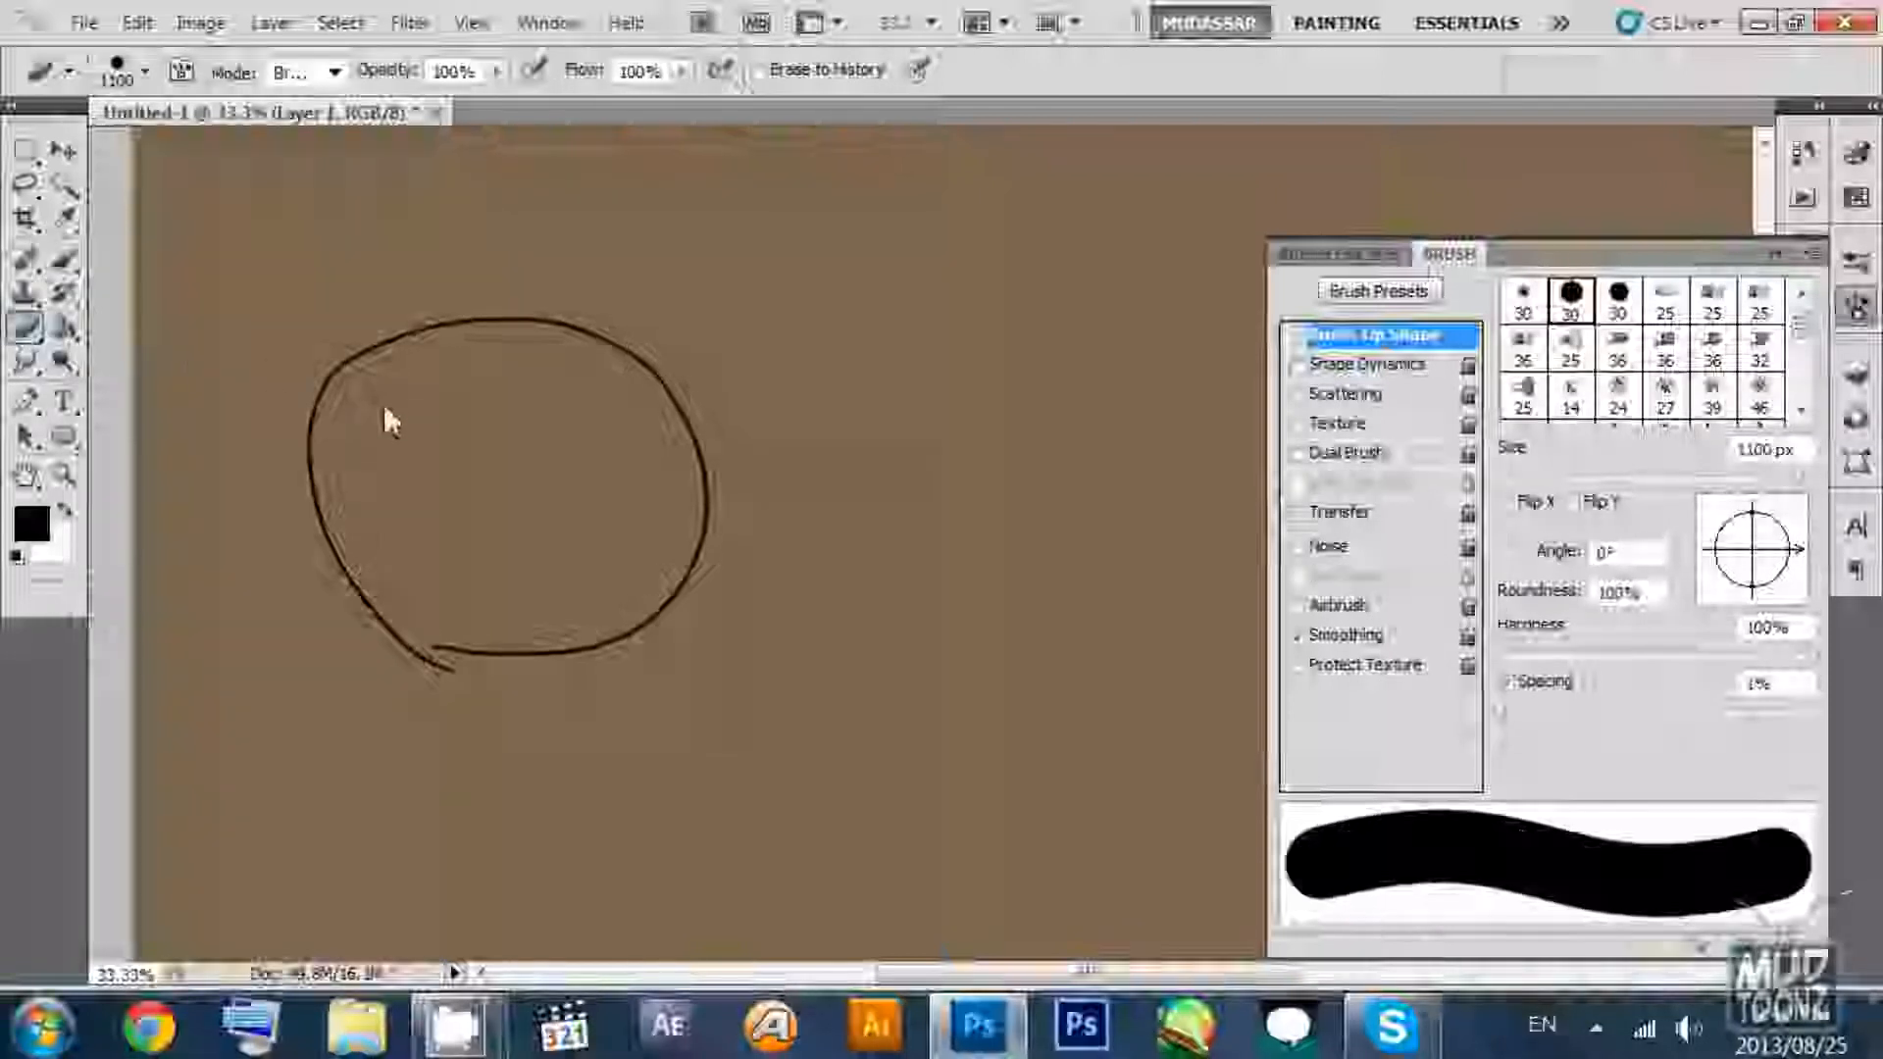
left_click_drag(387, 412, 442, 471)
left_click(71, 261)
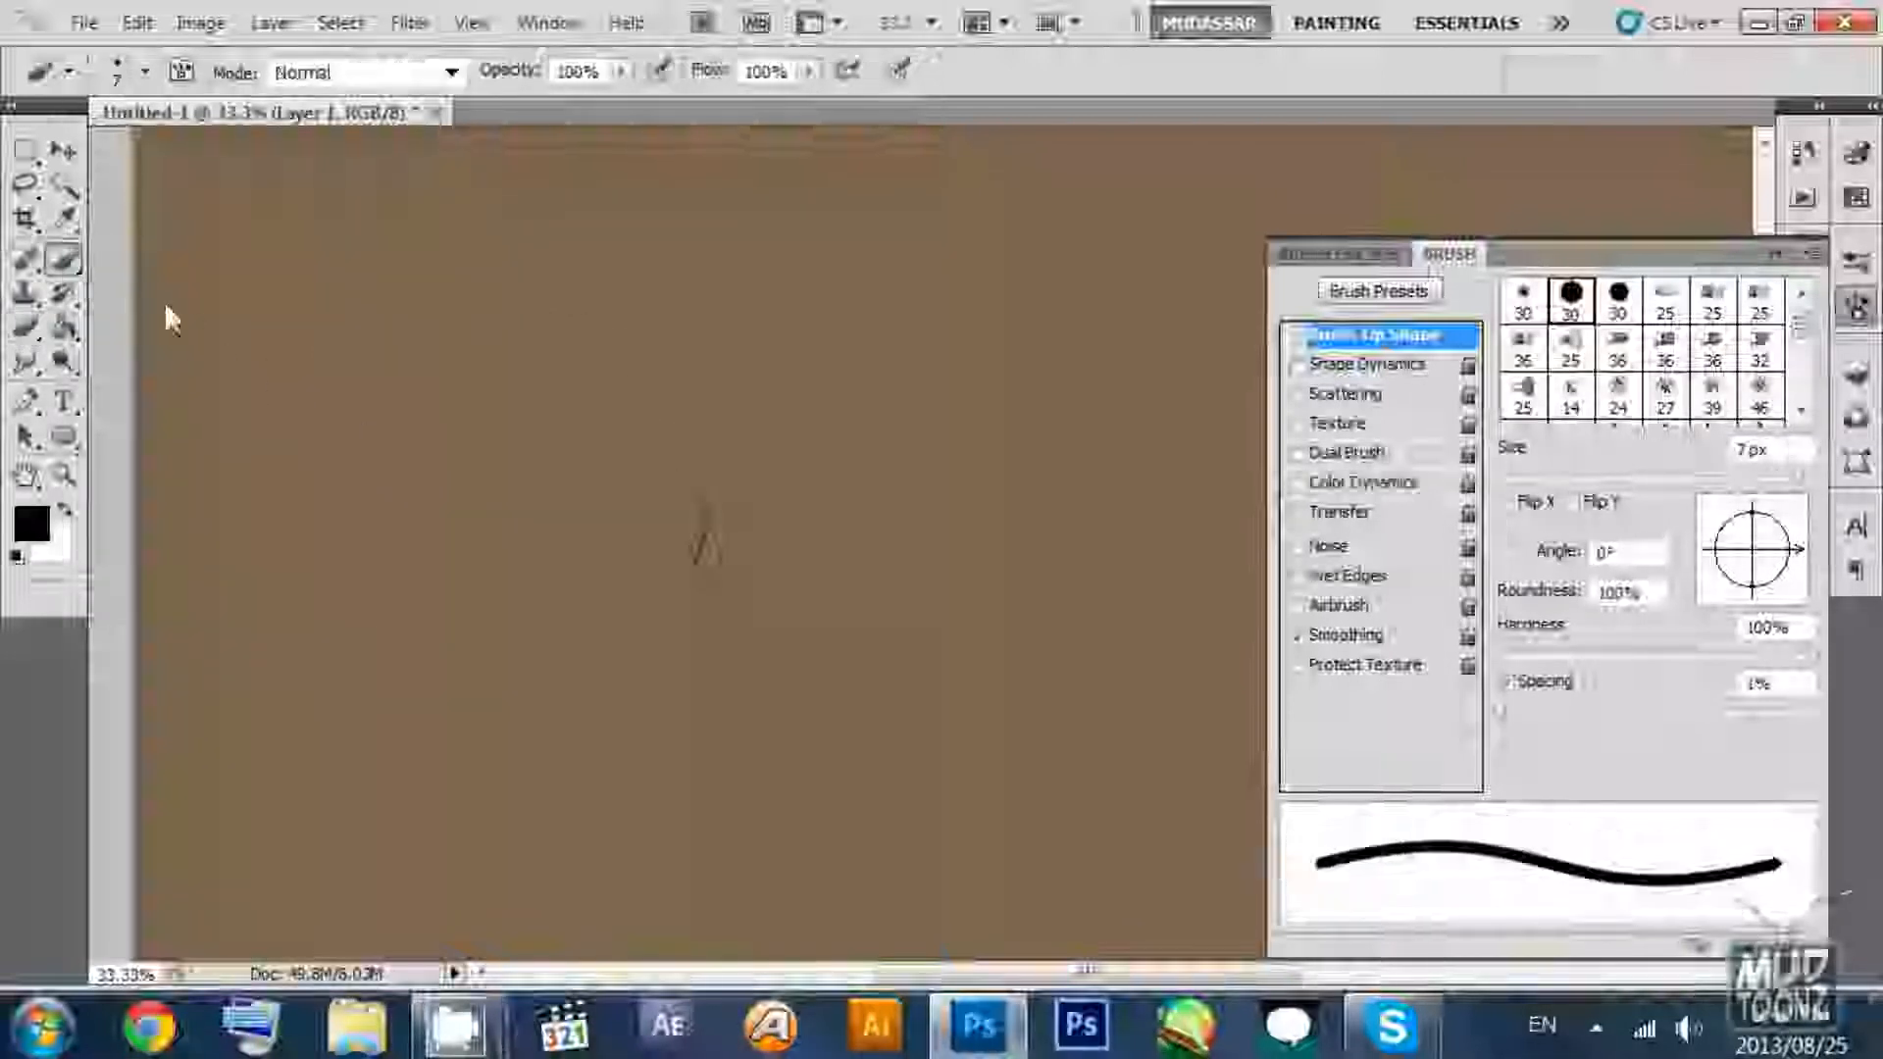
left_click(30, 328)
left_click_drag(663, 498, 335, 401)
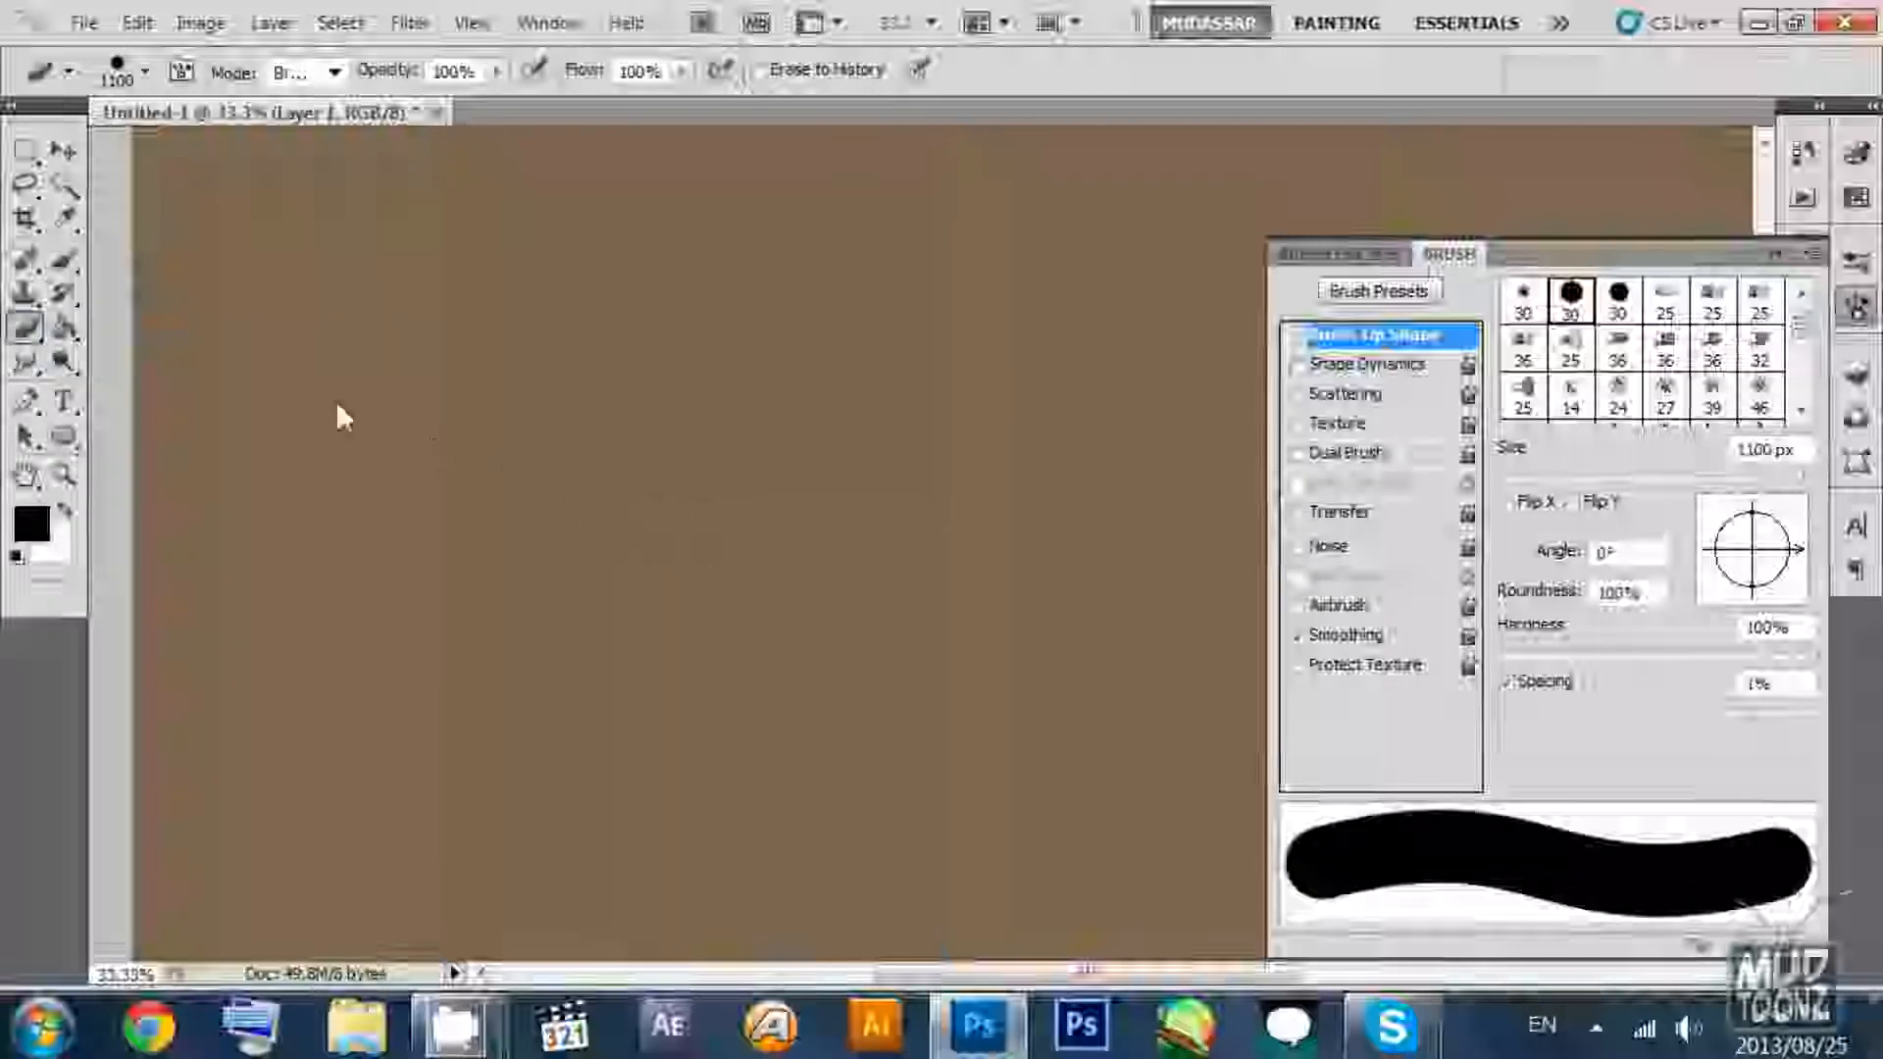
Paint a wavy test stroke with the 7 px brush and undo it.
key("b")
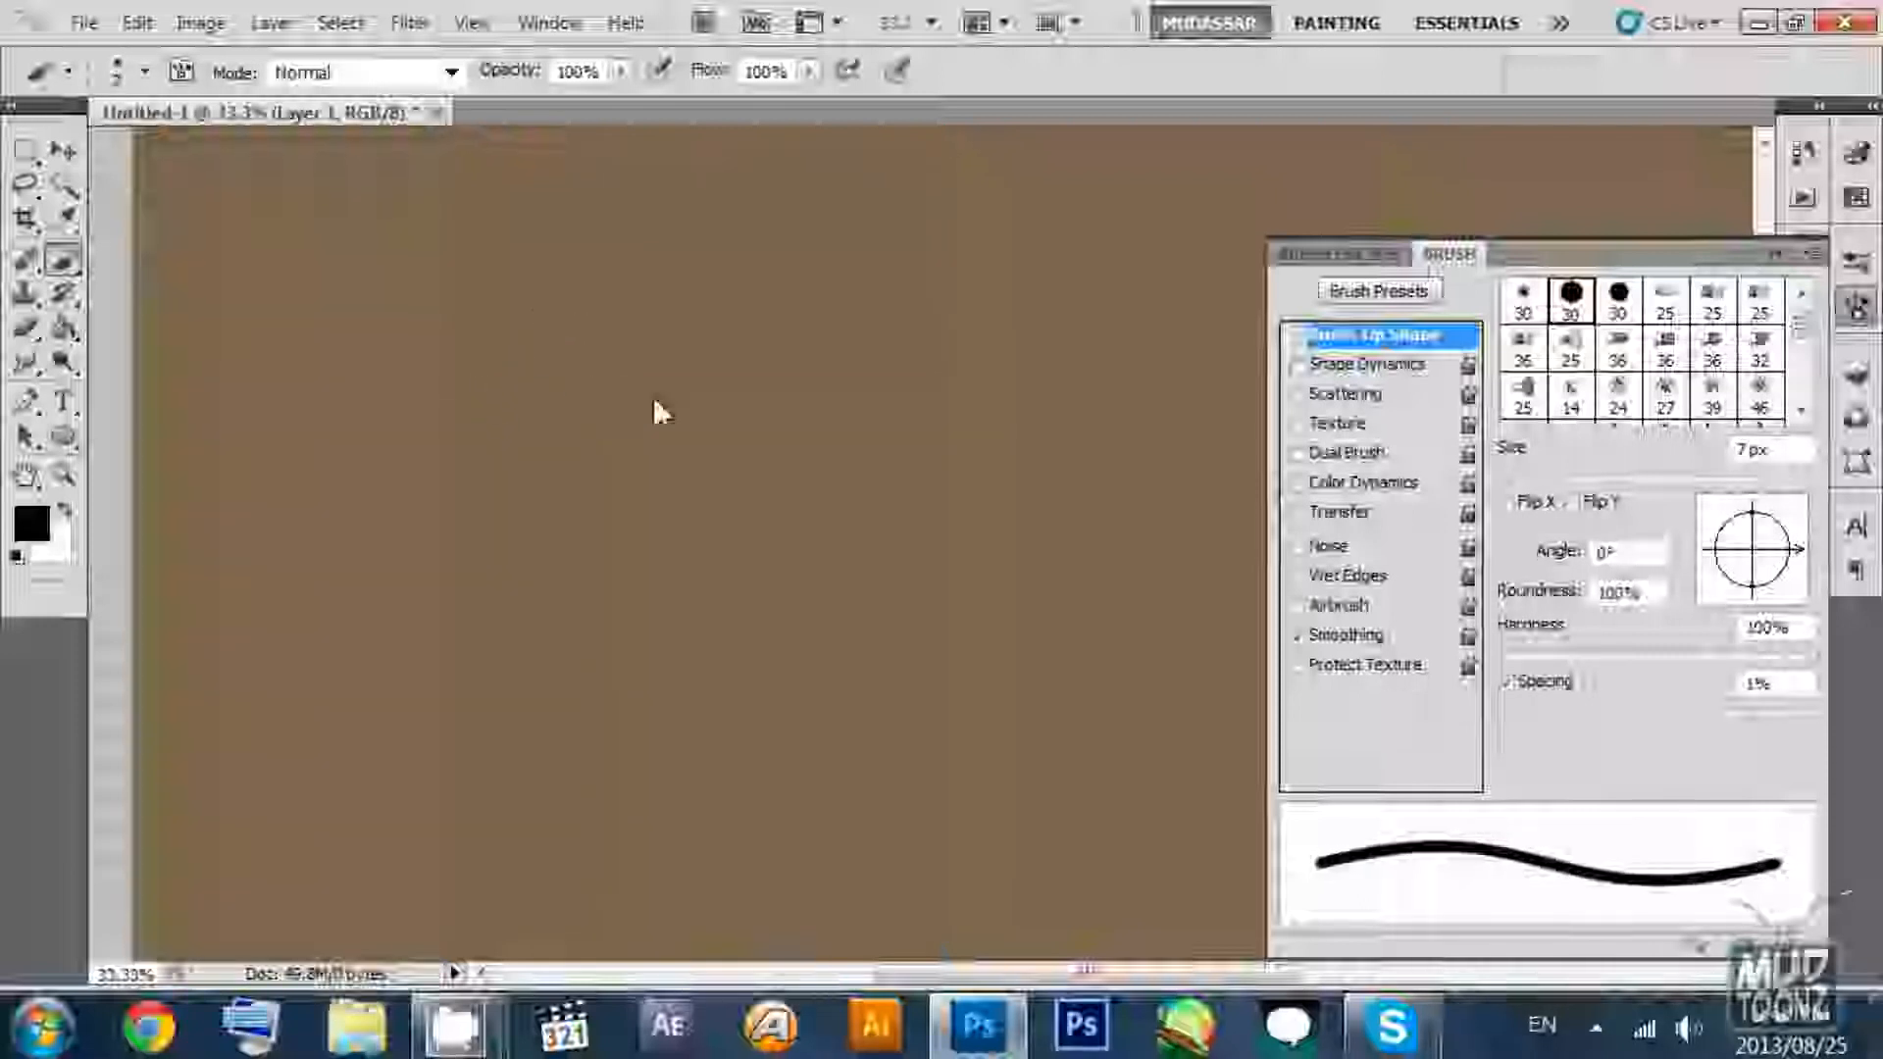
mouse_move(333, 469)
left_mouse_down()
mouse_move(508, 486)
mouse_move(536, 582)
mouse_move(768, 445)
mouse_move(721, 603)
left_mouse_up()
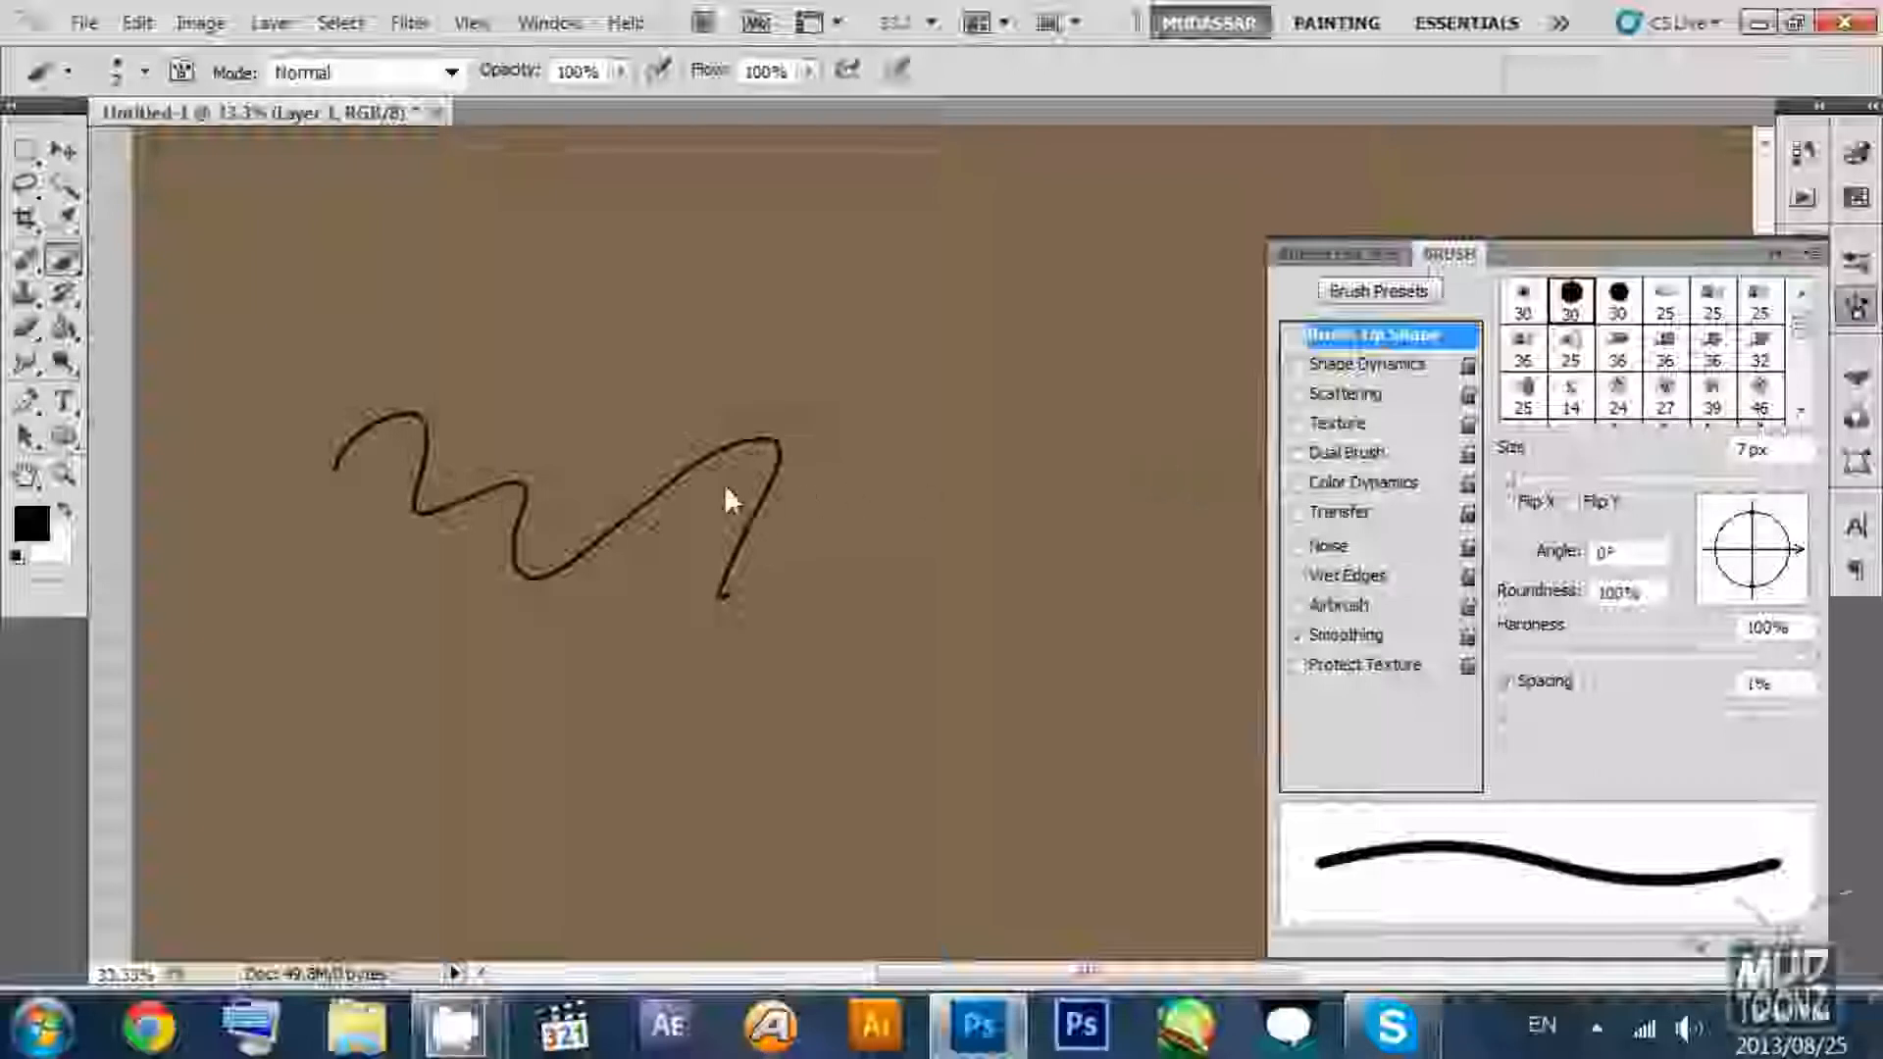
key("ctrl+z")
Enlarge the brush to 25 px and paint a wavy stroke of uniform thickness on Layer 1.
key("bracketright")
key("bracketright")
key("bracketright")
key("bracketright")
key("bracketright")
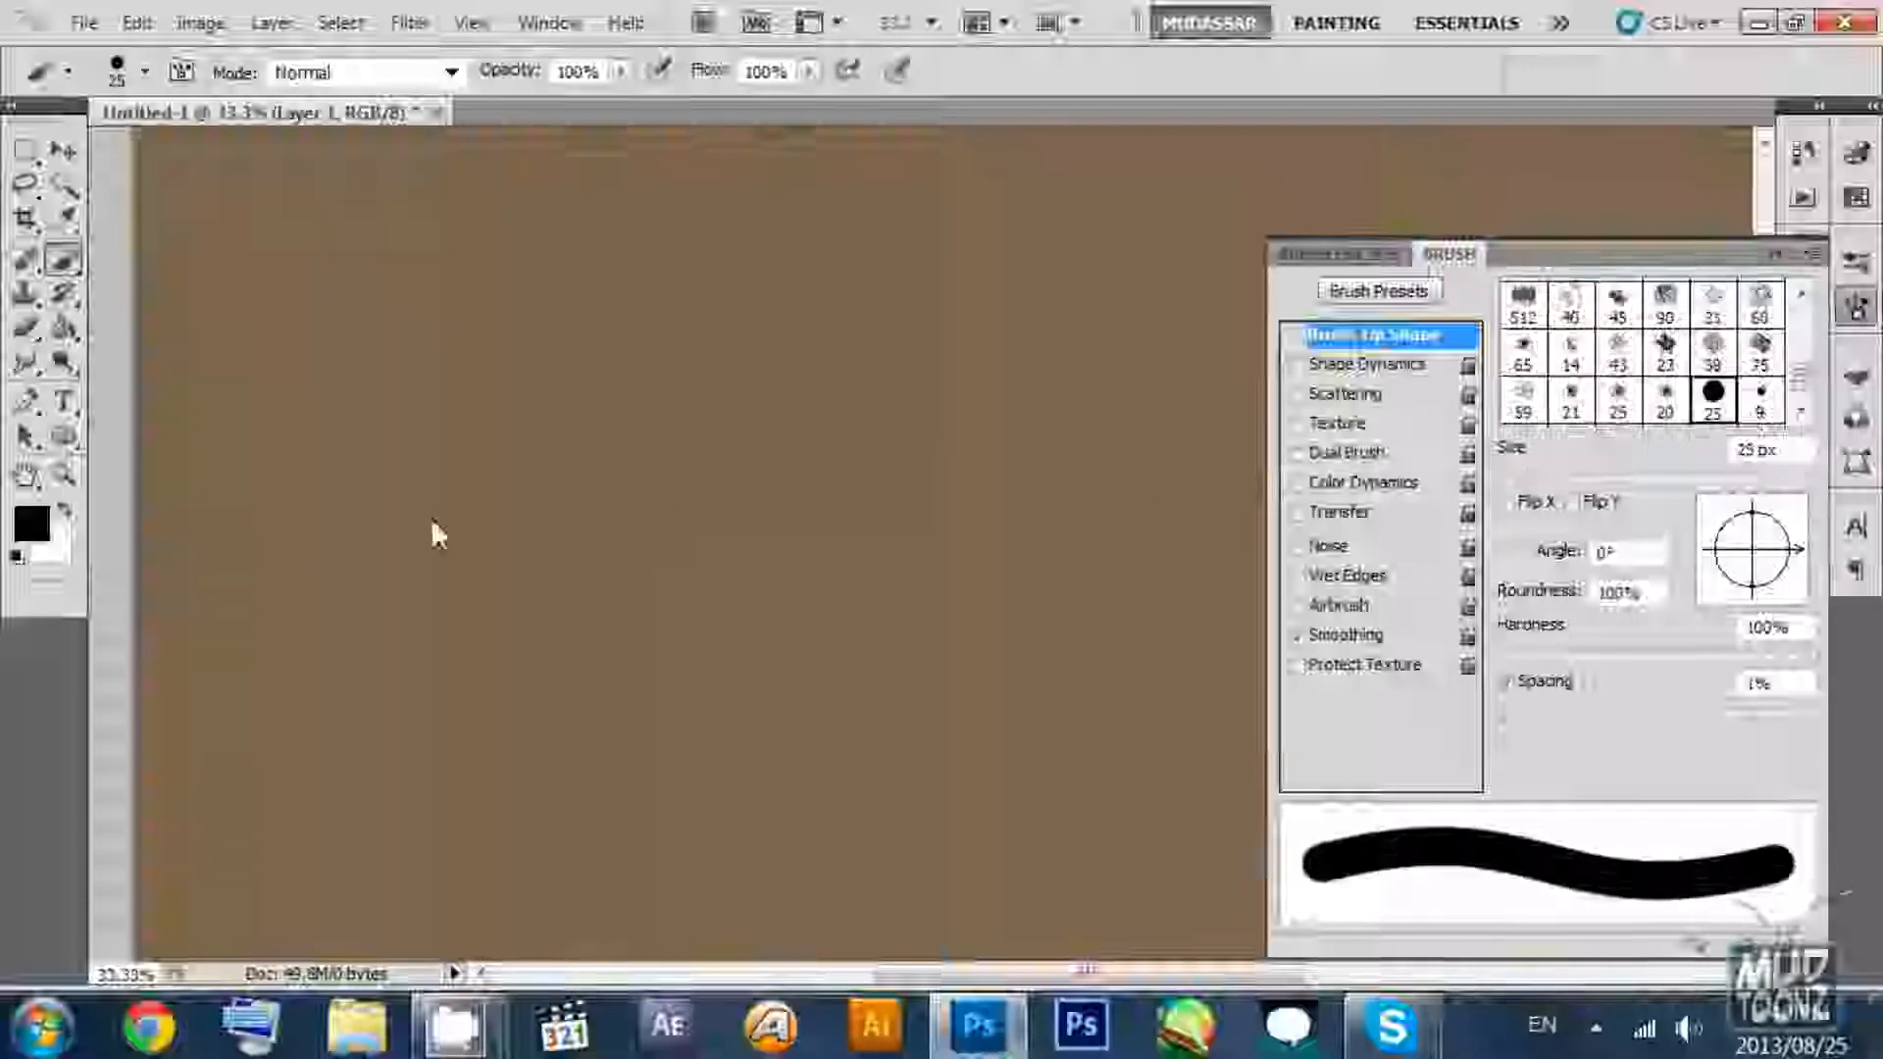
mouse_move(284, 508)
left_mouse_down()
mouse_move(408, 392)
mouse_move(502, 508)
left_mouse_up()
left_click_drag(702, 555, 753, 523)
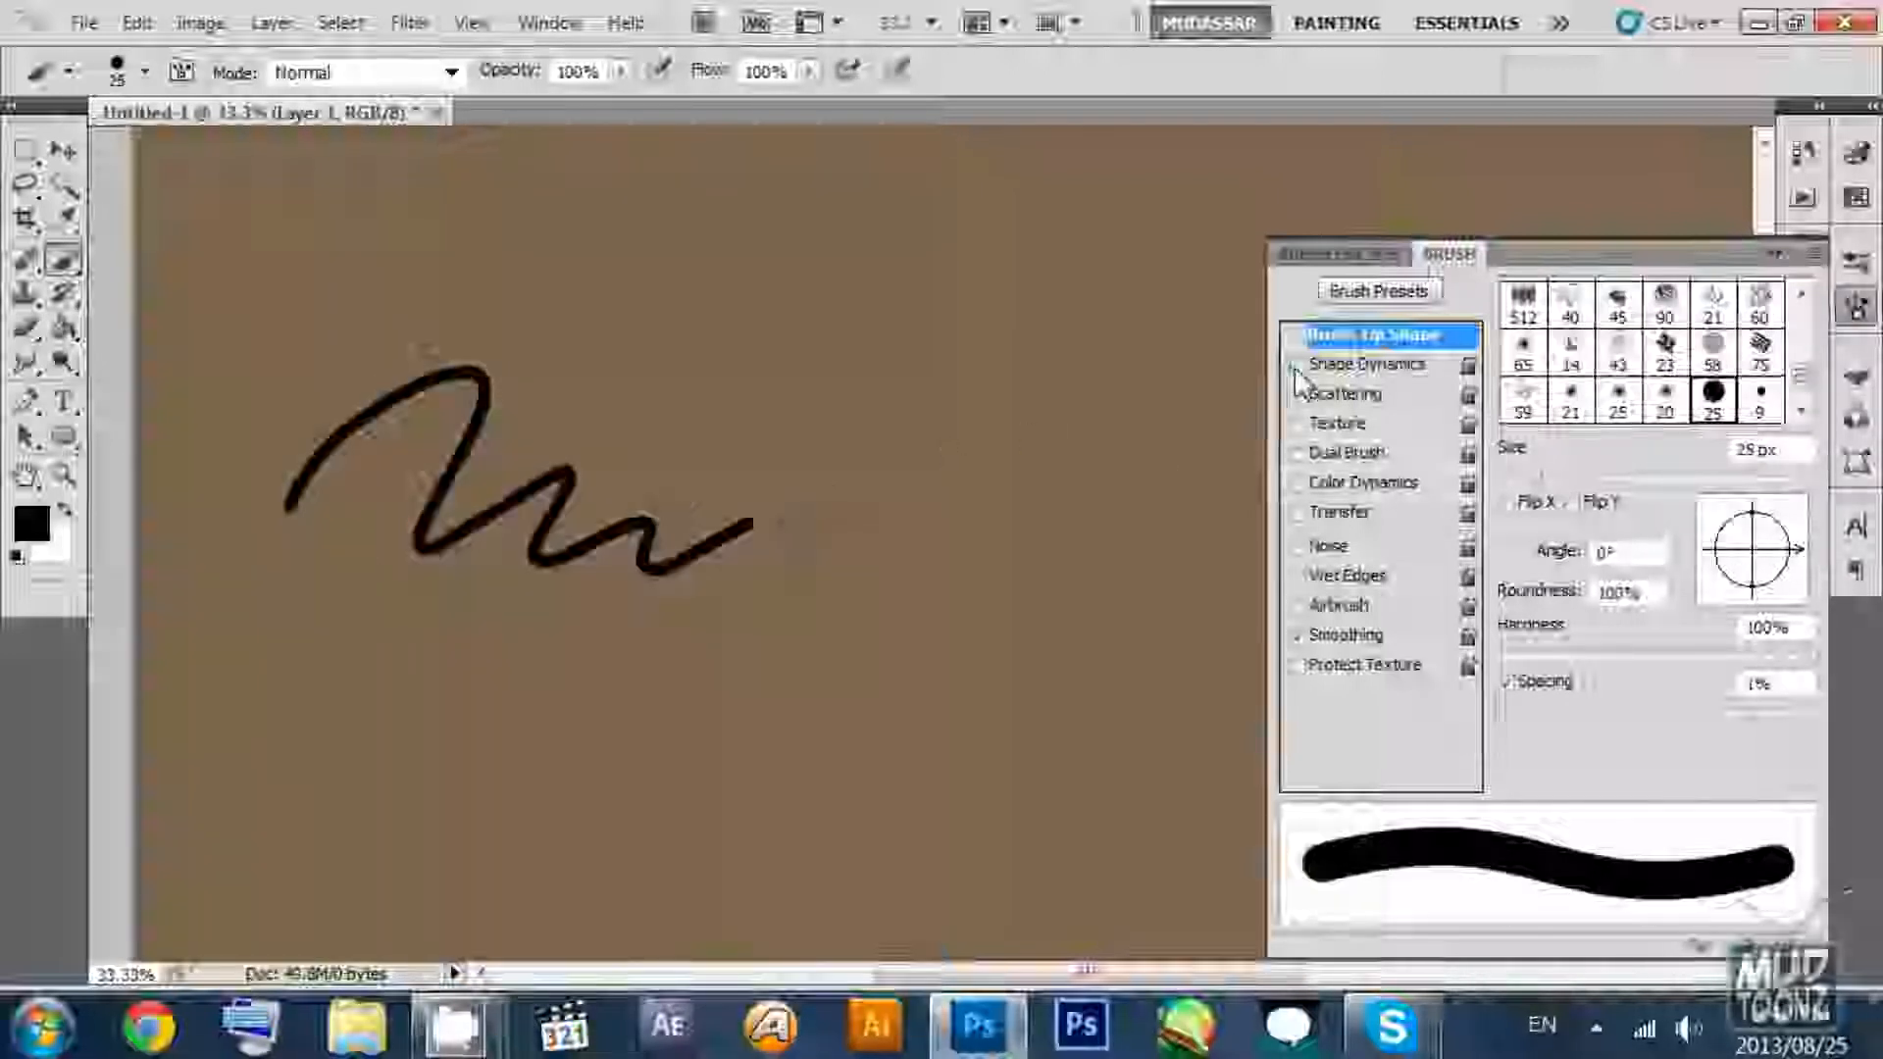
Enable Shape Dynamics for the brush and paint tapered wavy strokes below the uniform one for comparison.
left_click(1298, 365)
left_click_drag(498, 524, 495, 423)
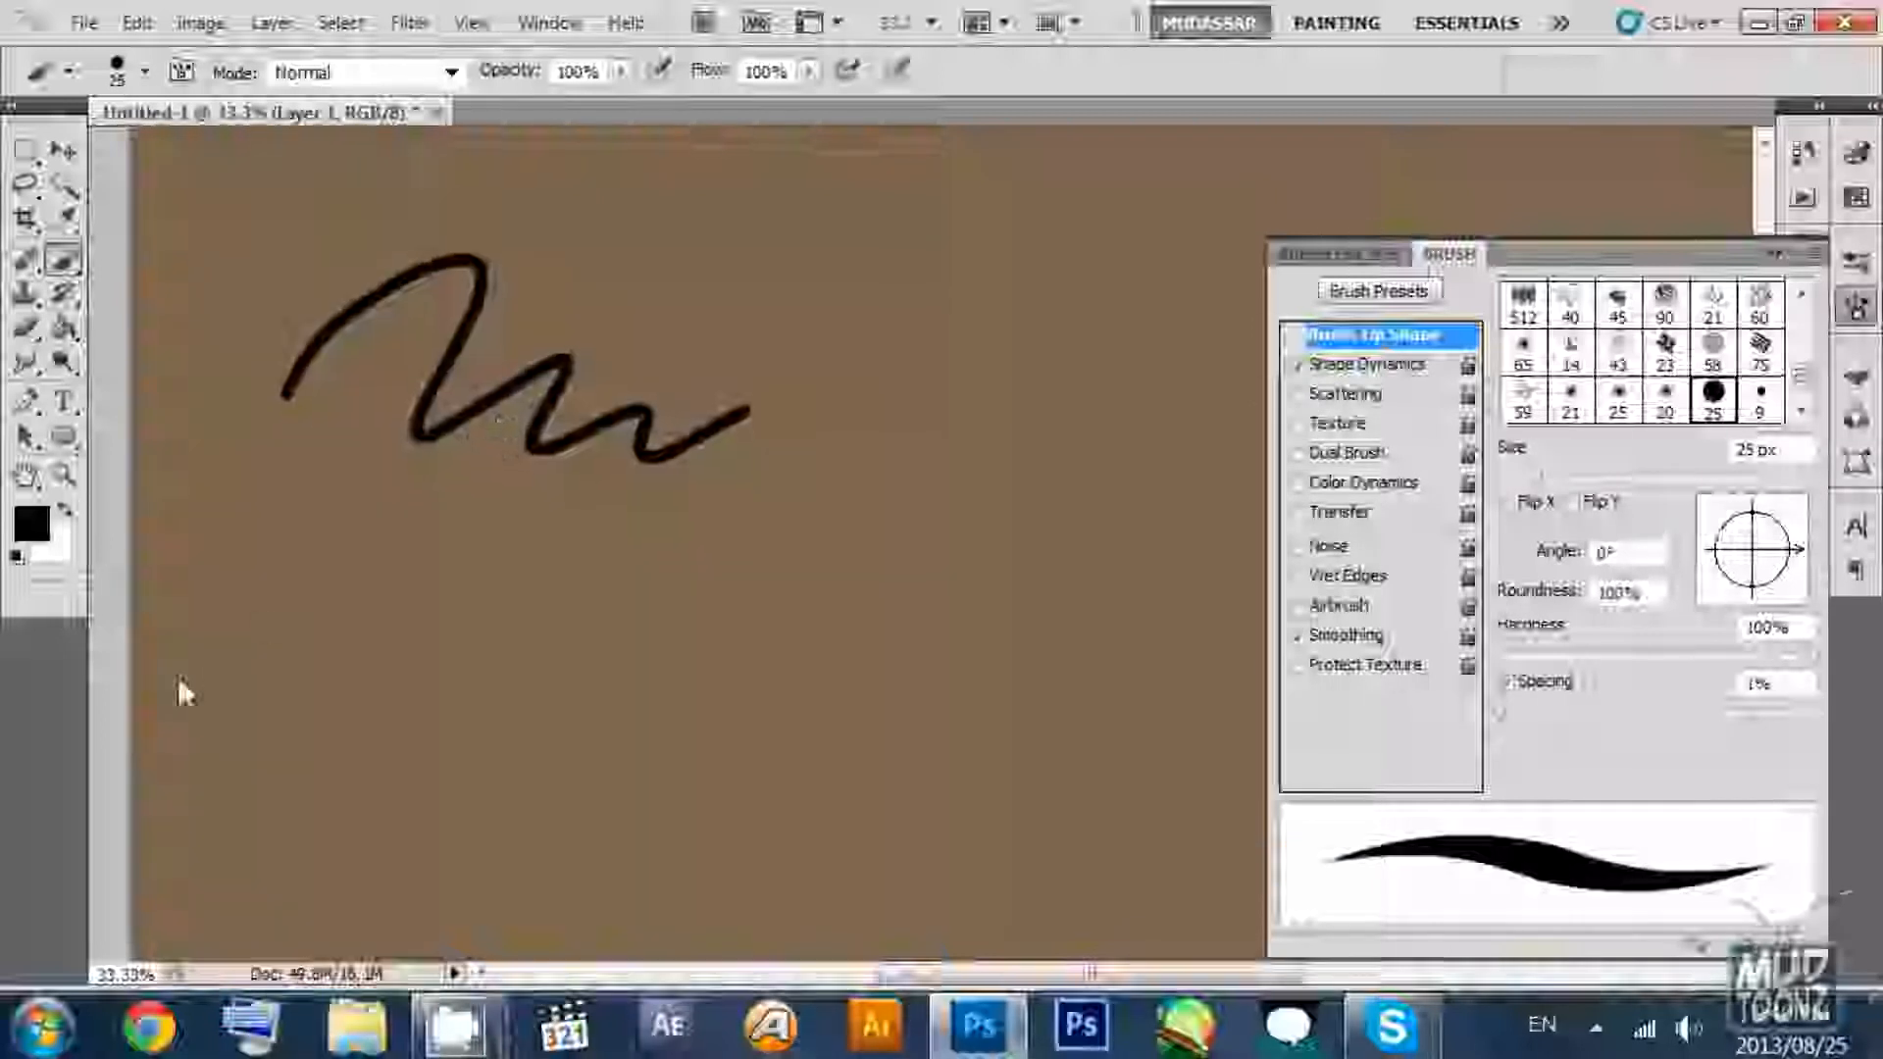
left_click_drag(269, 606, 437, 525)
mouse_move(482, 648)
left_mouse_down()
mouse_move(516, 691)
mouse_move(506, 736)
mouse_move(567, 696)
mouse_move(662, 683)
left_mouse_up()
left_click_drag(692, 784, 1177, 437)
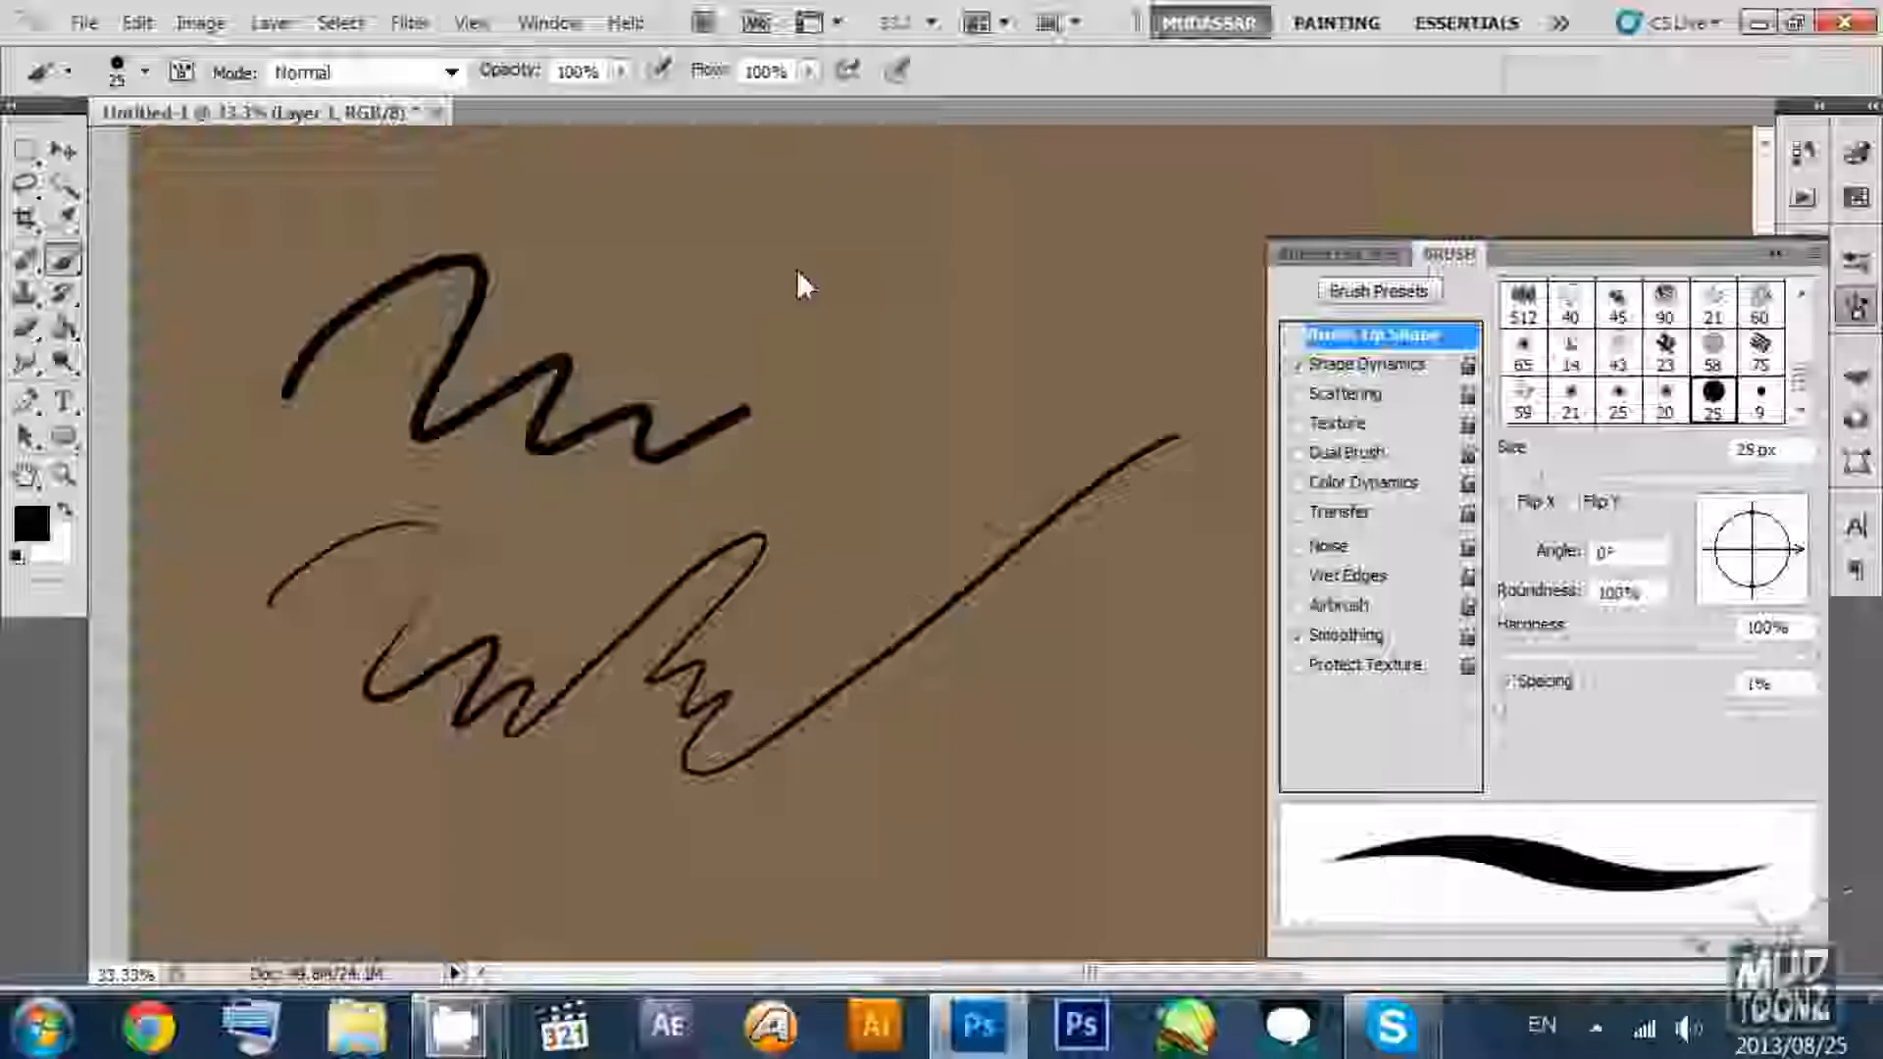
Undo all the wavy test strokes on Layer 1.
key("ctrl+alt+z")
key("ctrl+alt+z")
key("ctrl+alt+z")
key("ctrl+alt+z")
key("ctrl+alt+z")
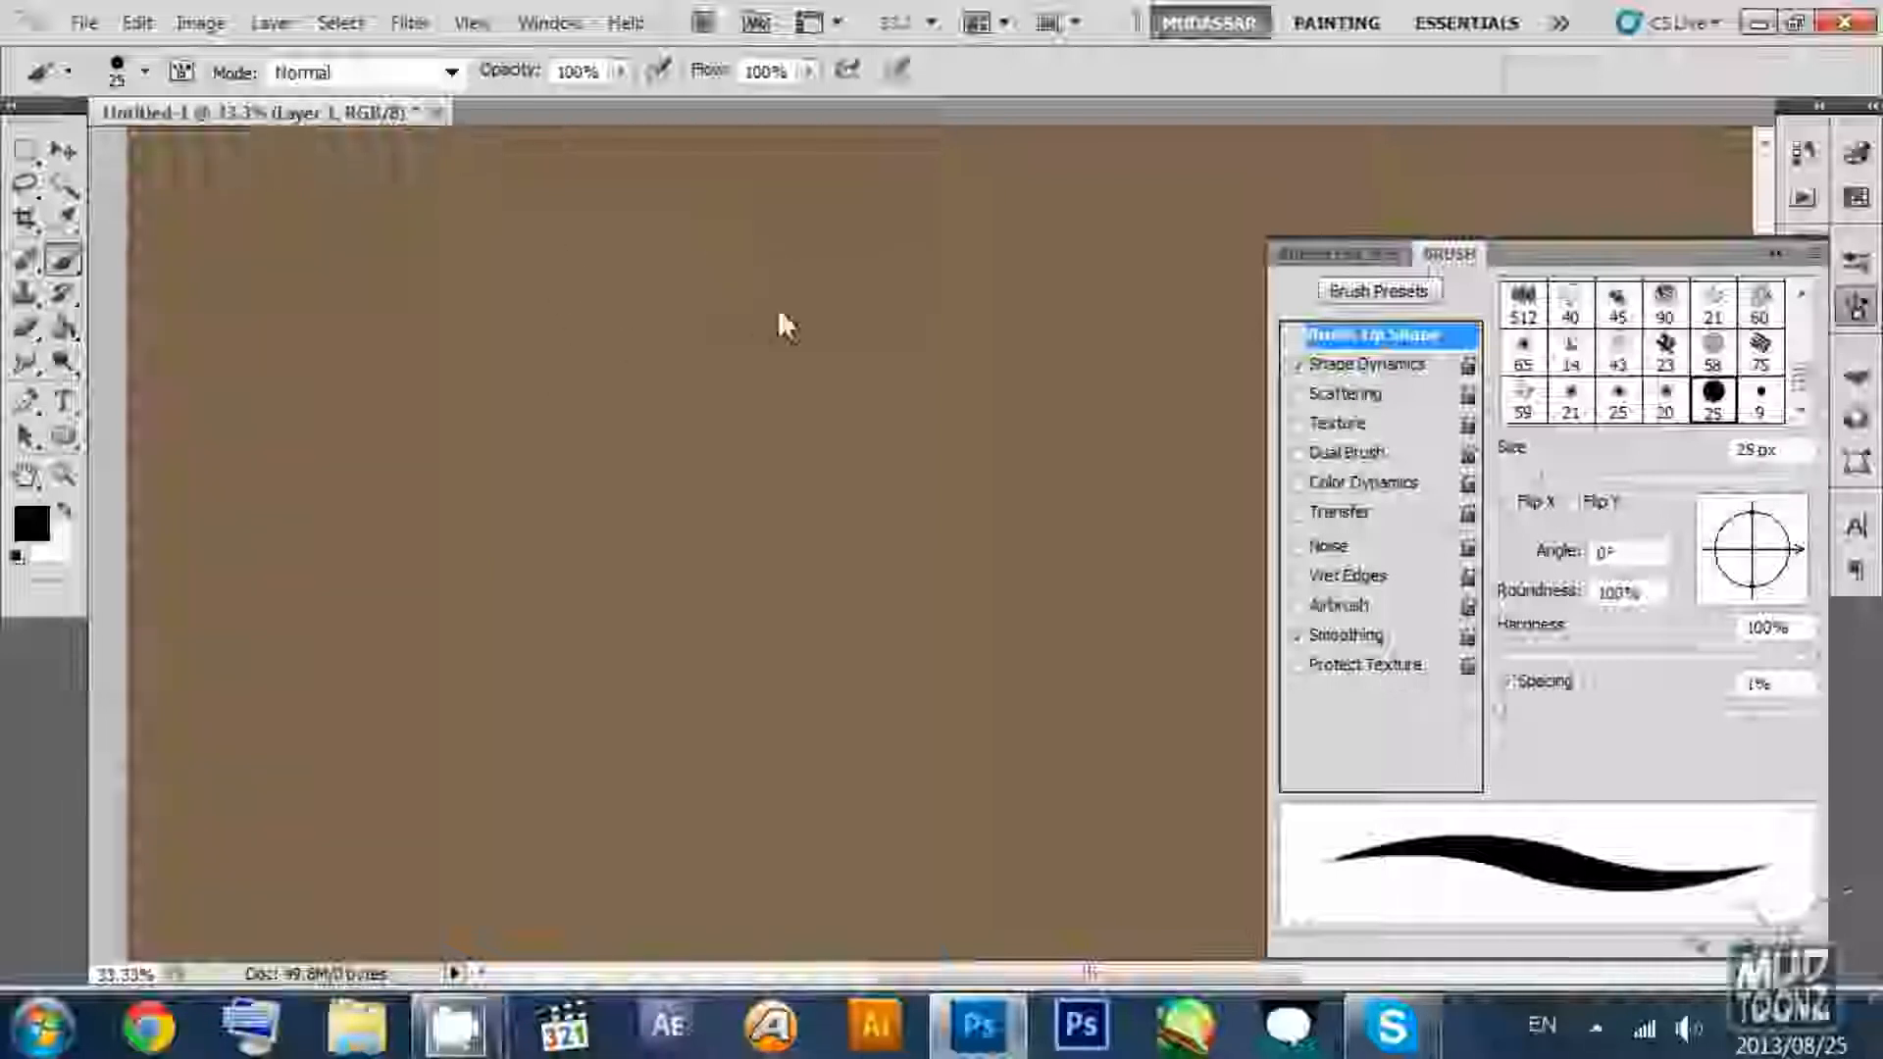
Switch Shape Dynamics off and back on for the brush, and close the brush settings.
left_click(1297, 365)
left_click(1297, 364)
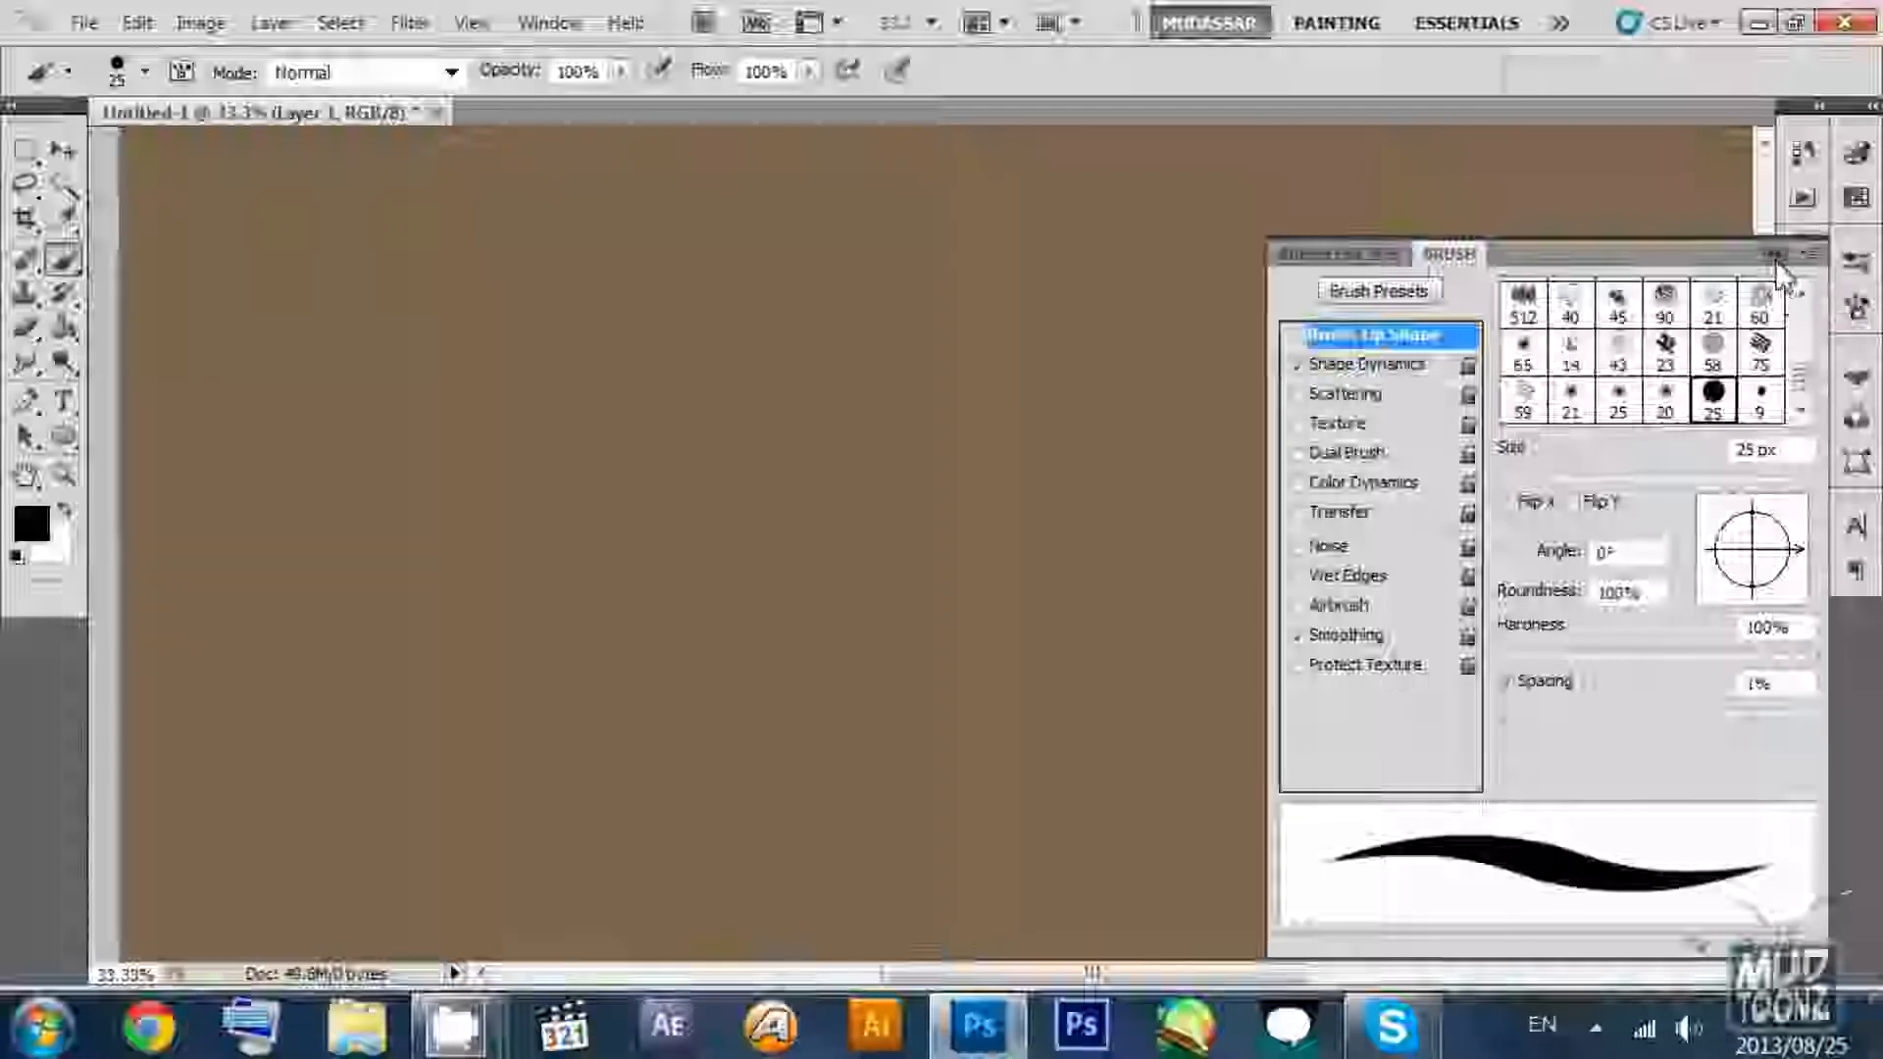
left_click(1857, 306)
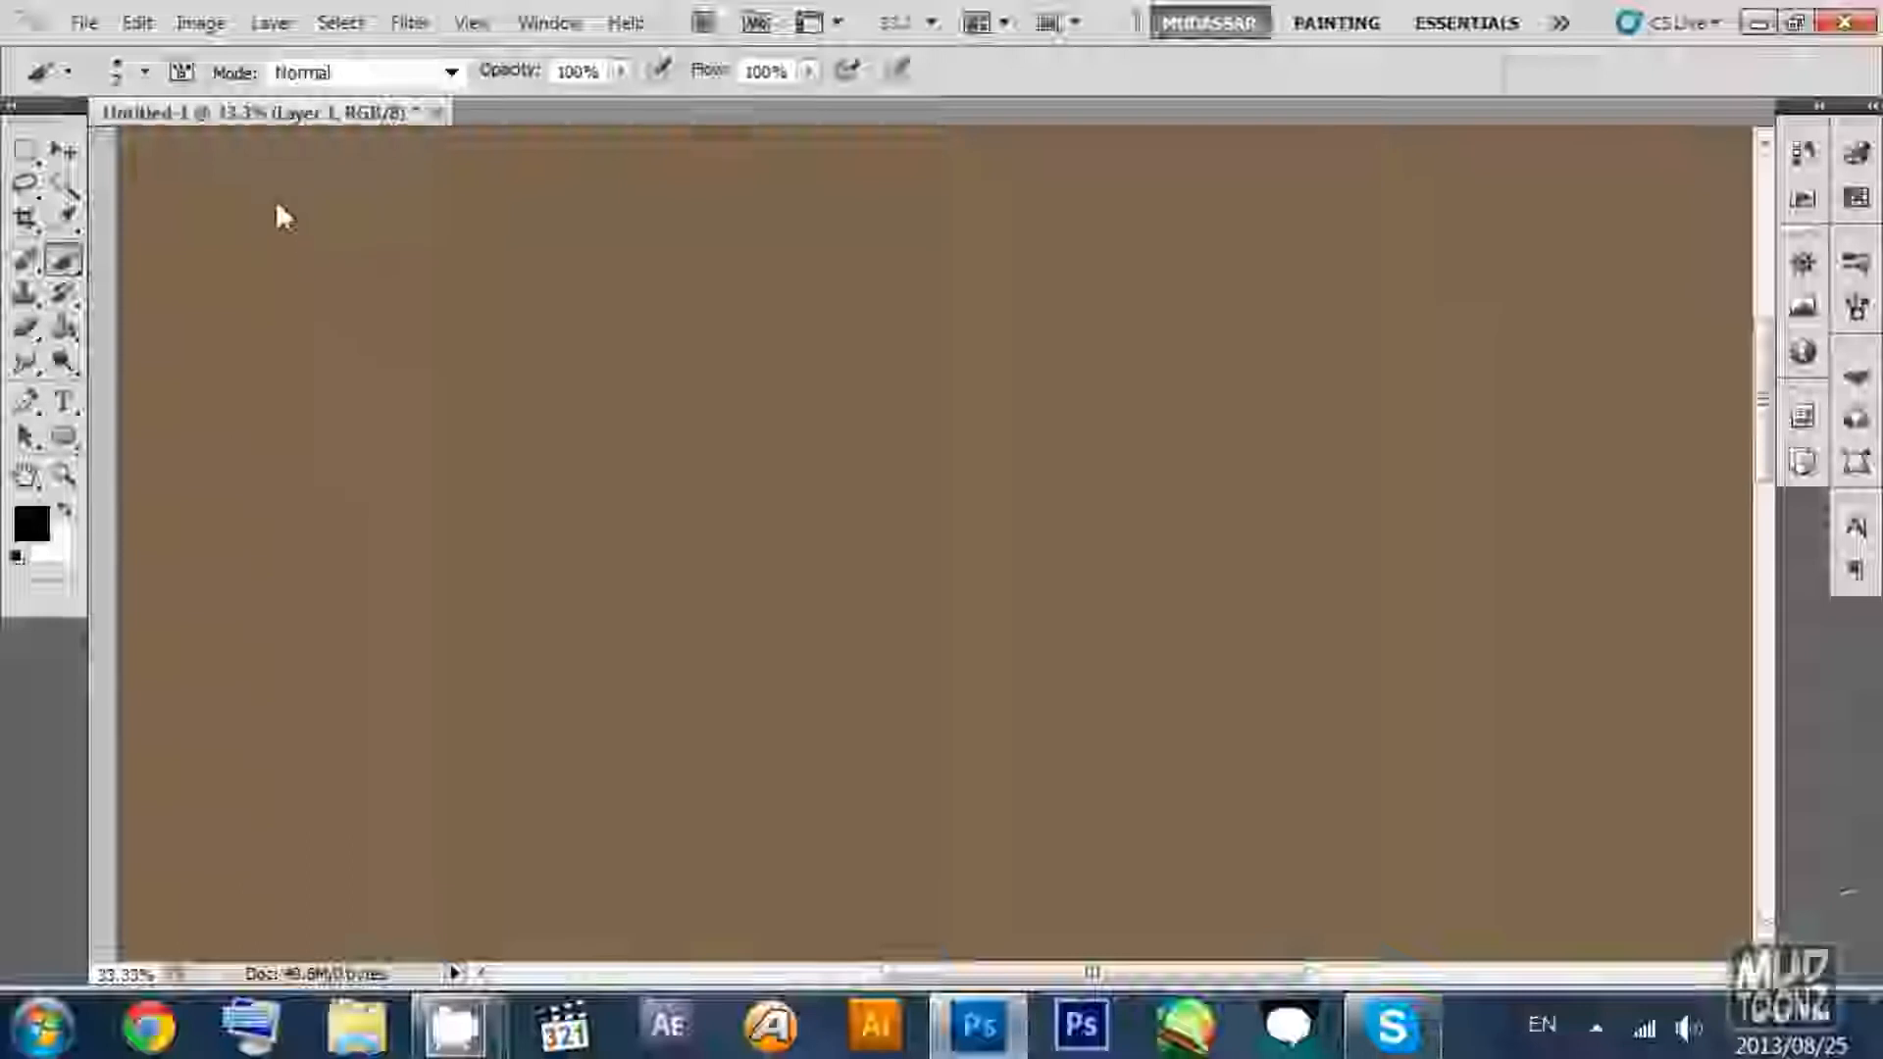
Handwrite the label "Line" near the page's upper left and draw a straight rising diagonal line beneath it.
mouse_move(275, 193)
left_mouse_down()
mouse_move(294, 240)
mouse_move(345, 235)
left_mouse_up()
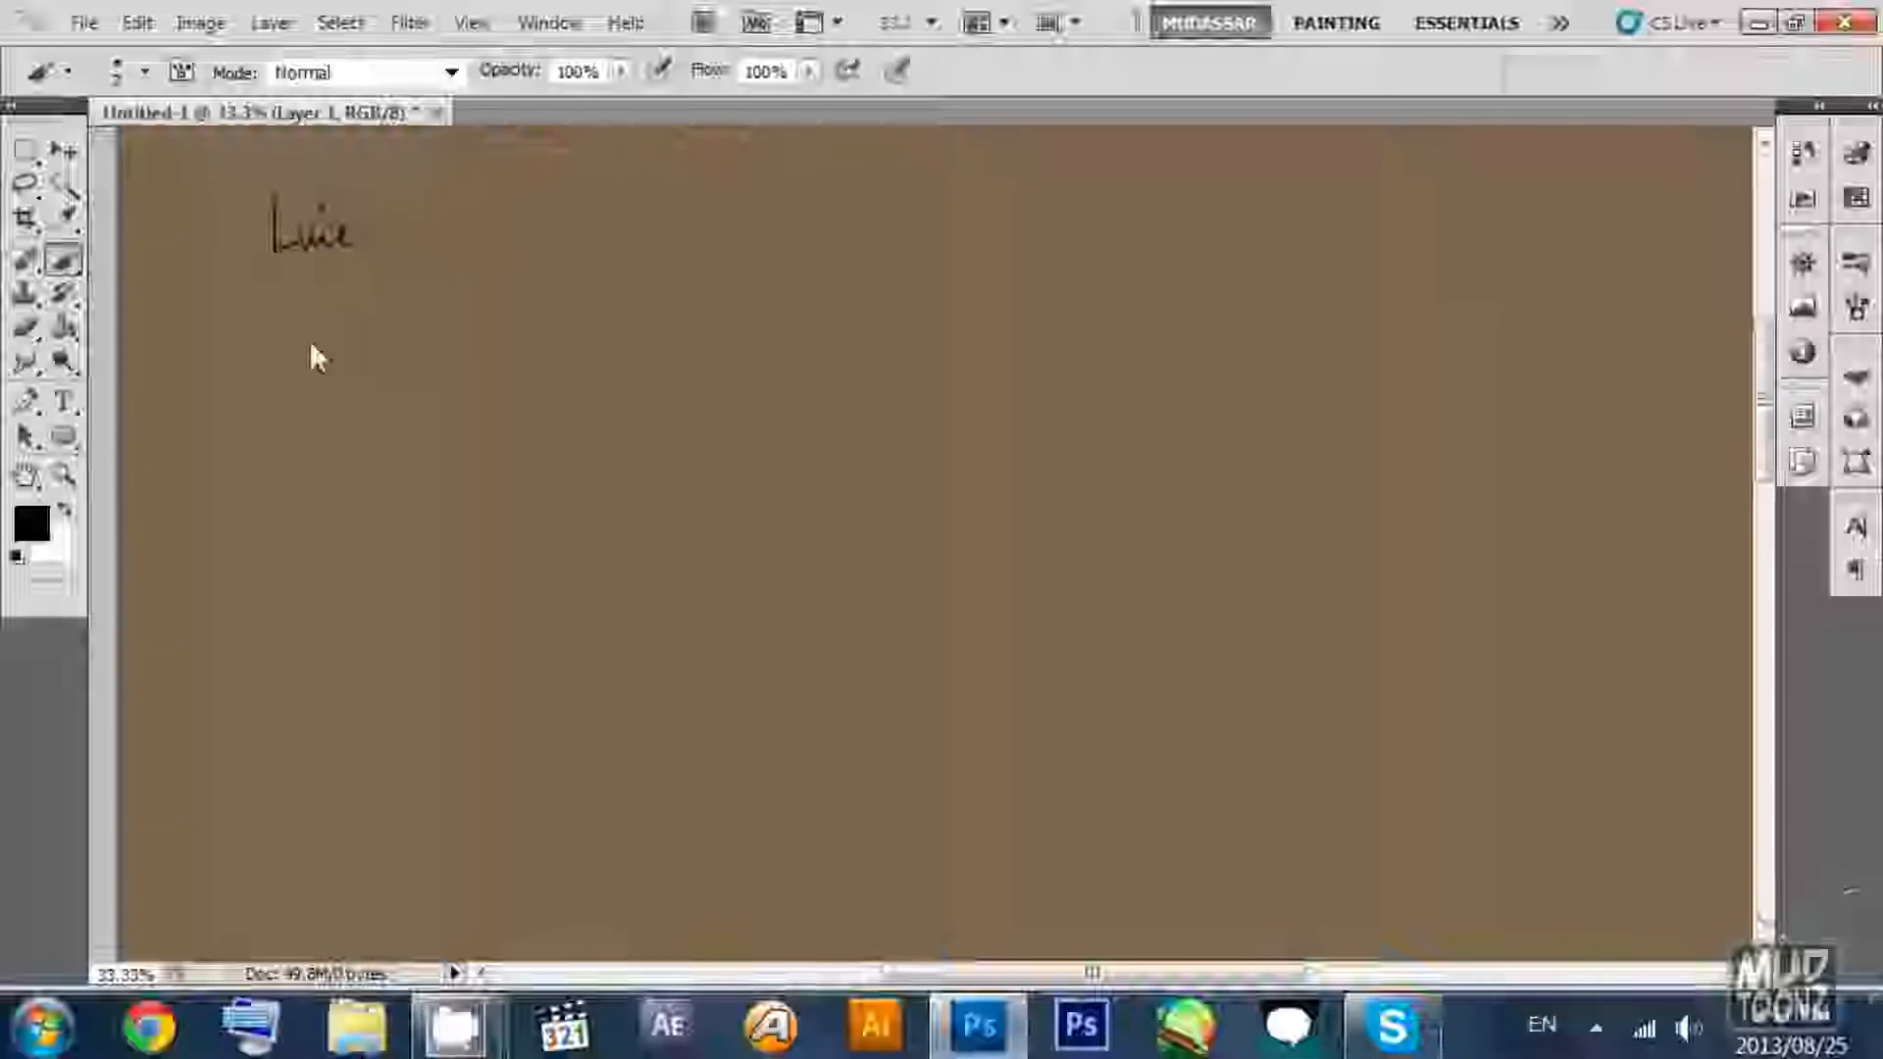
left_click_drag(288, 579, 896, 371)
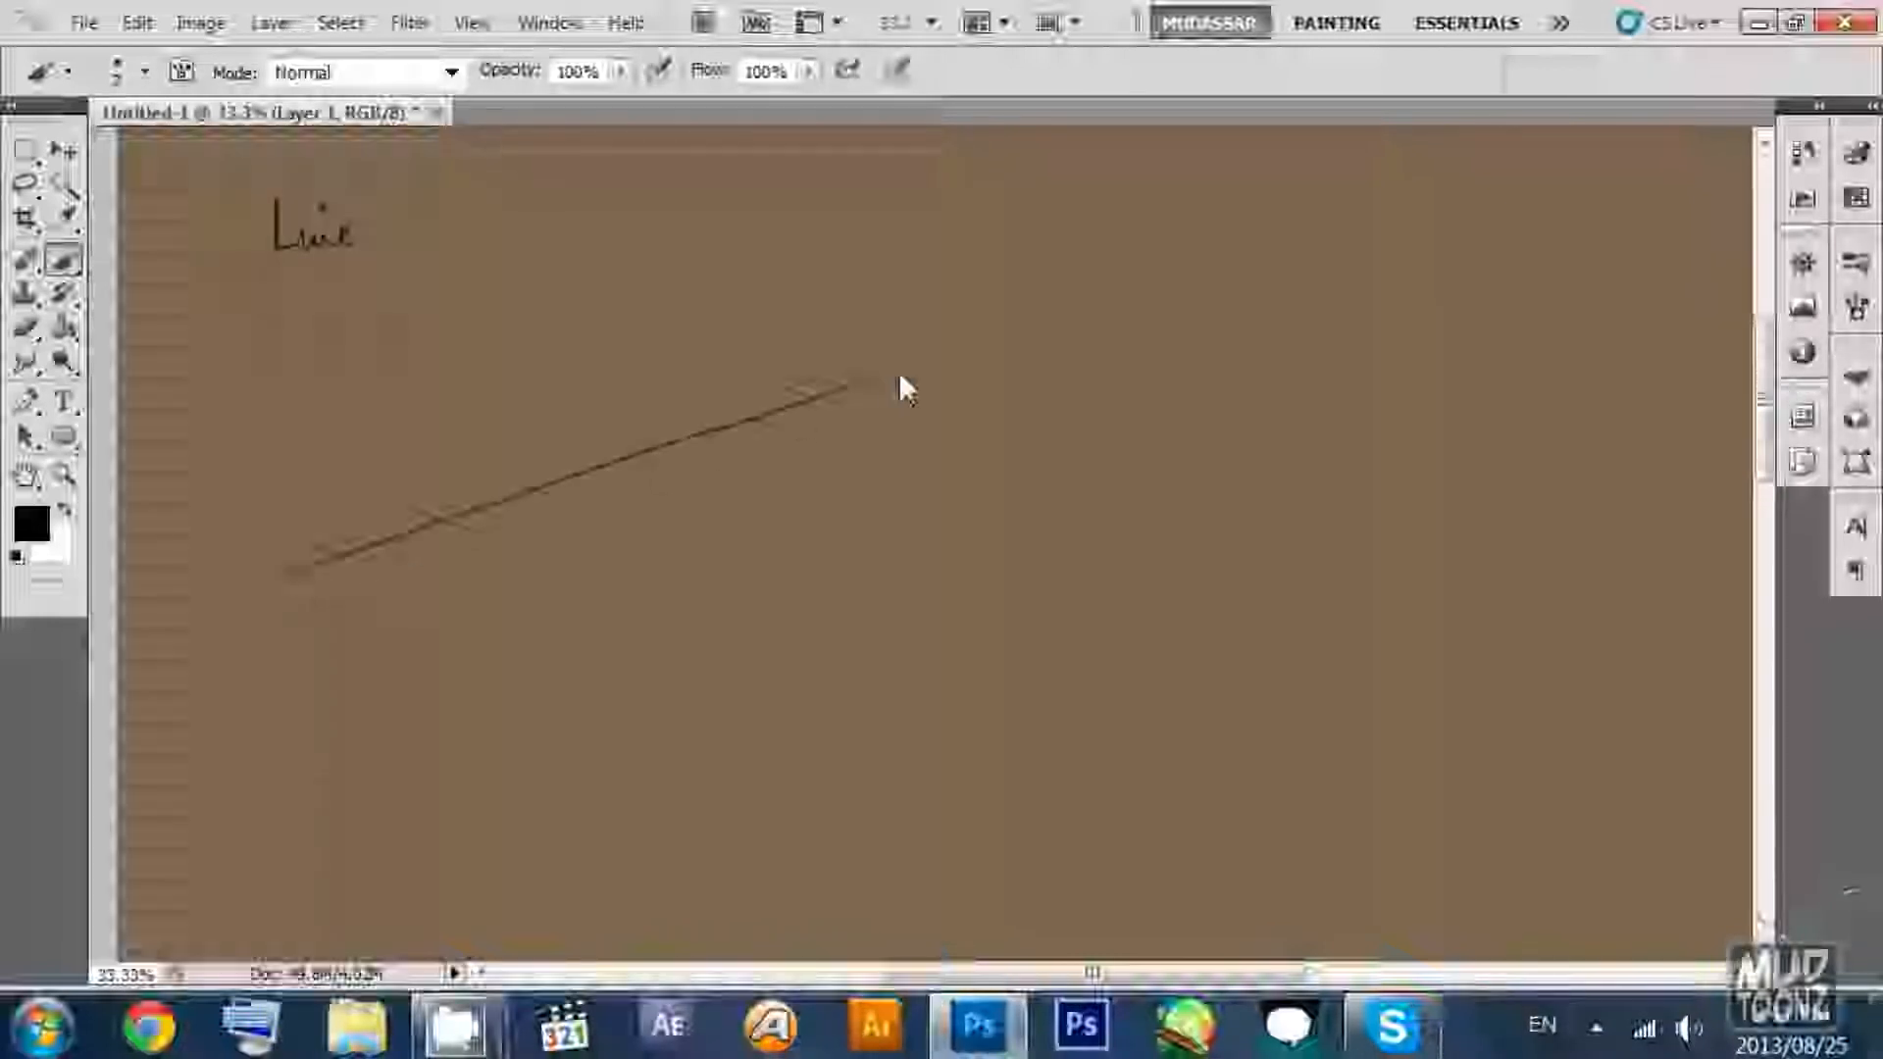
Handwrite the label "Arc" above and to the right of the diagonal line's upper end.
left_click_drag(602, 469, 556, 368)
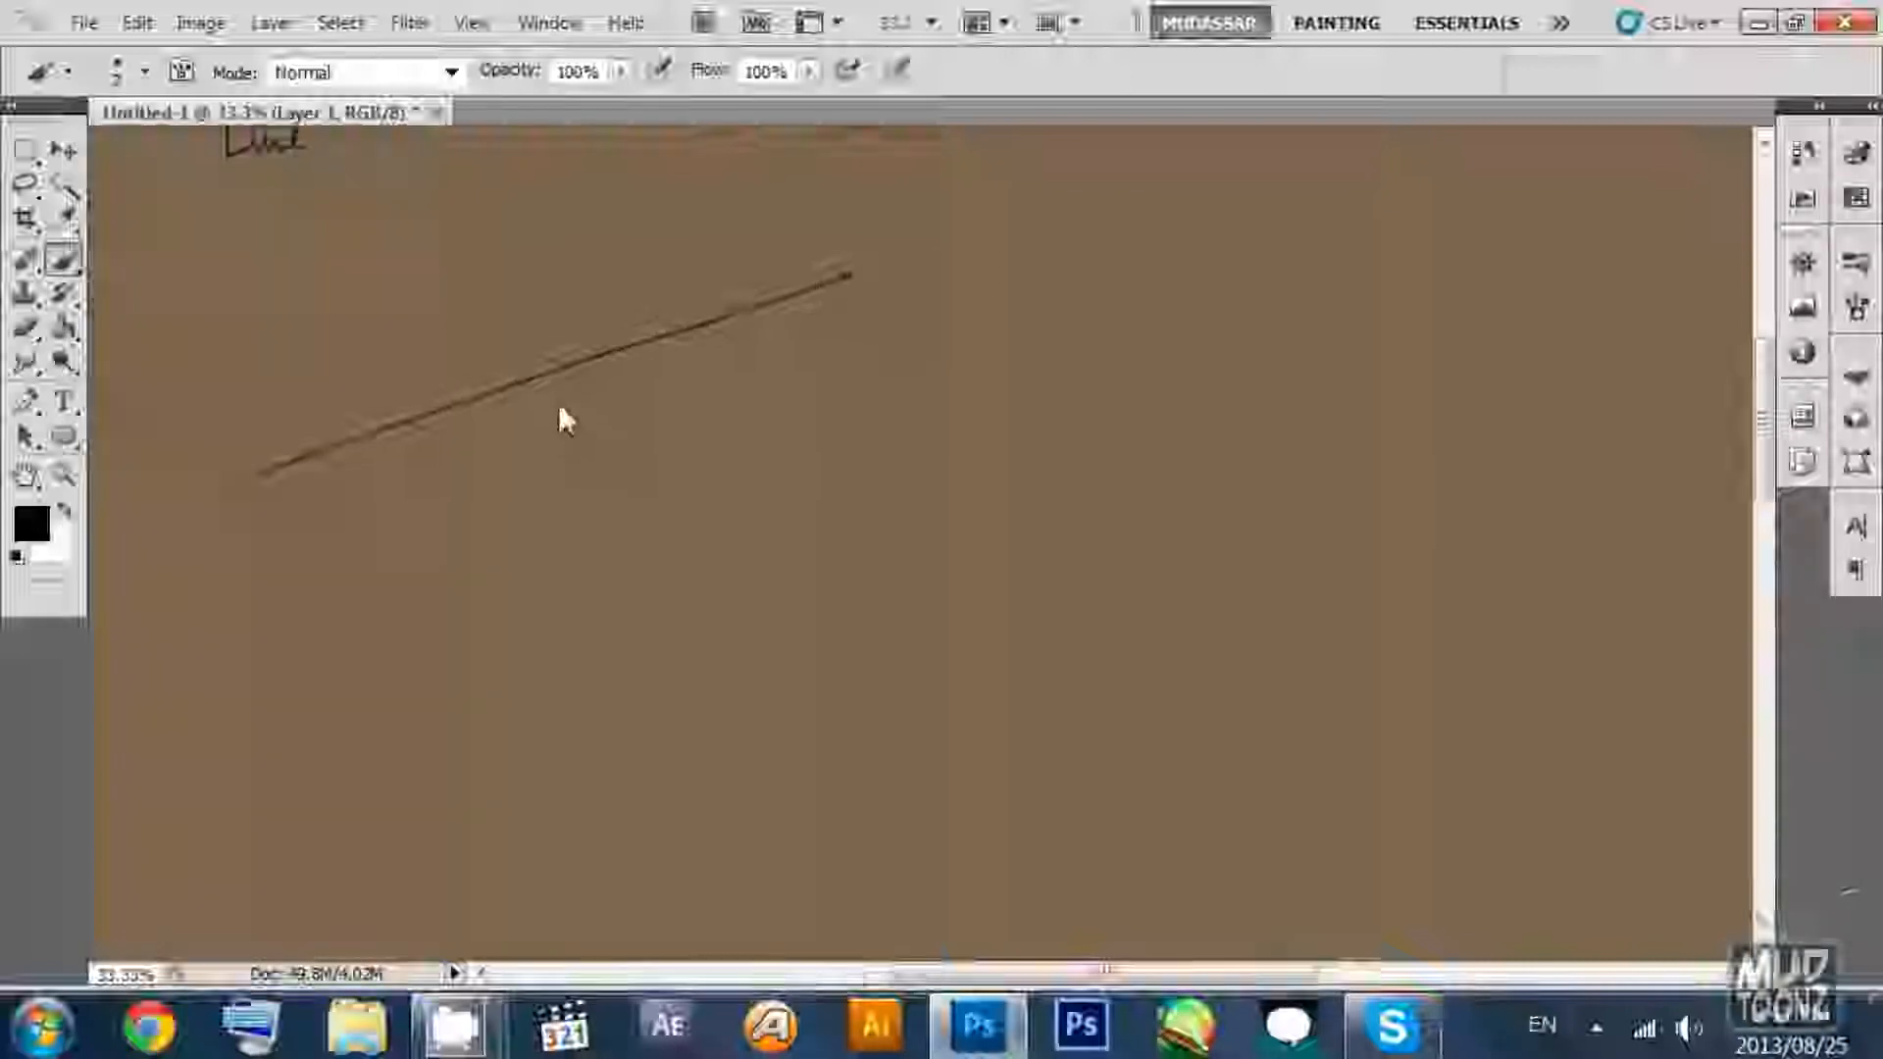
left_click_drag(302, 659, 300, 604)
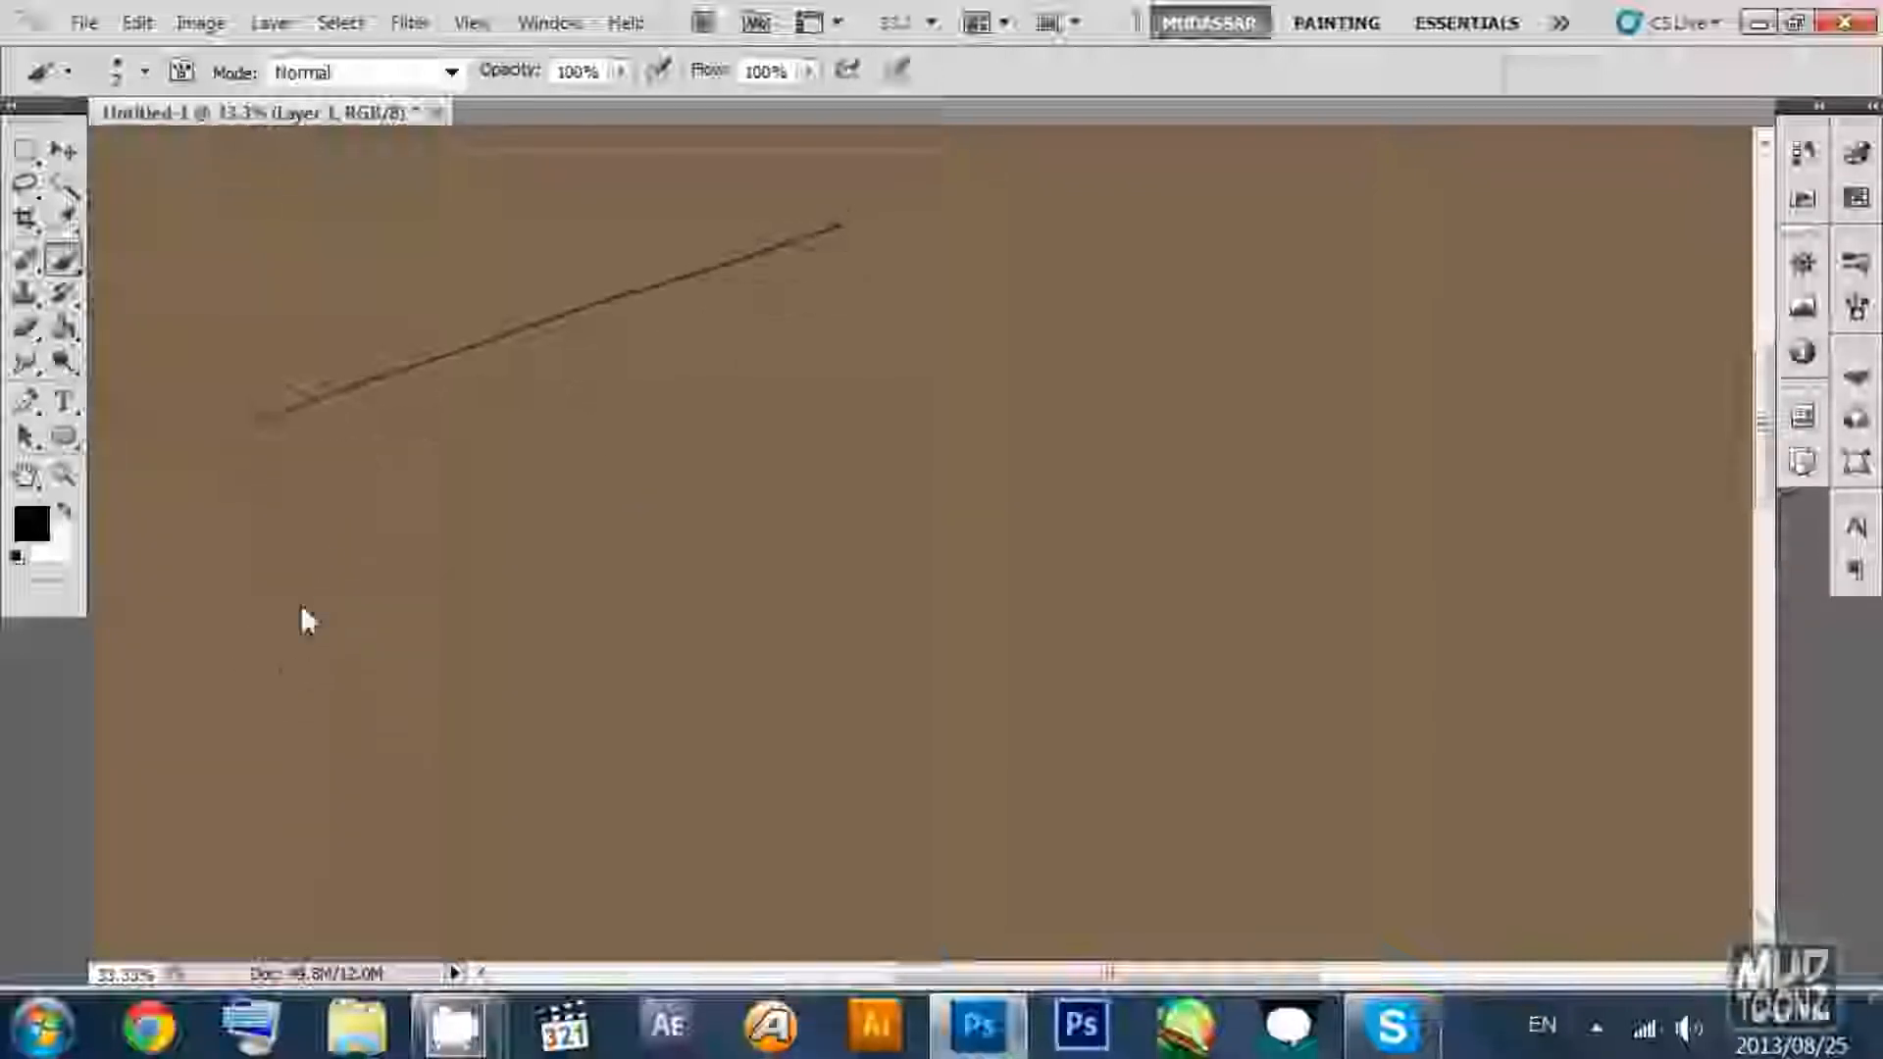
left_click_drag(1010, 160, 868, 386)
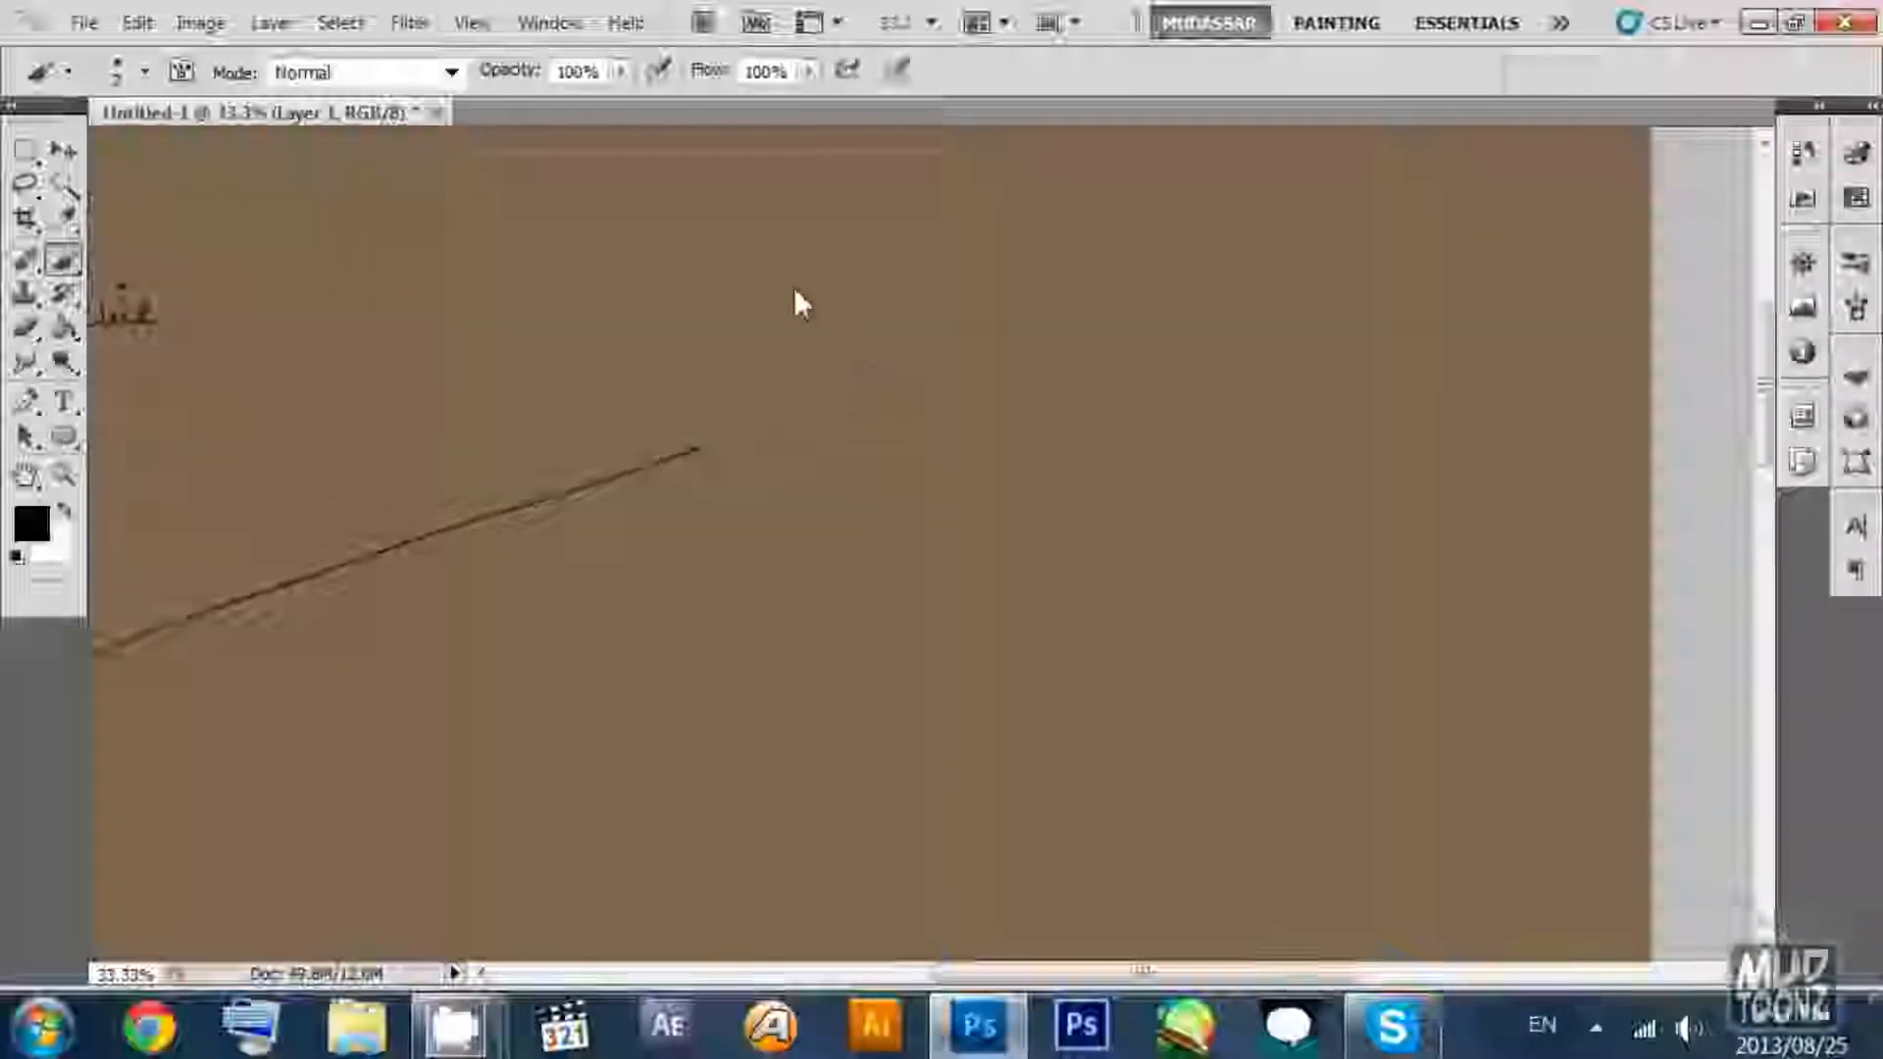
mouse_move(790, 263)
left_mouse_down()
mouse_move(795, 294)
mouse_move(847, 303)
left_mouse_up()
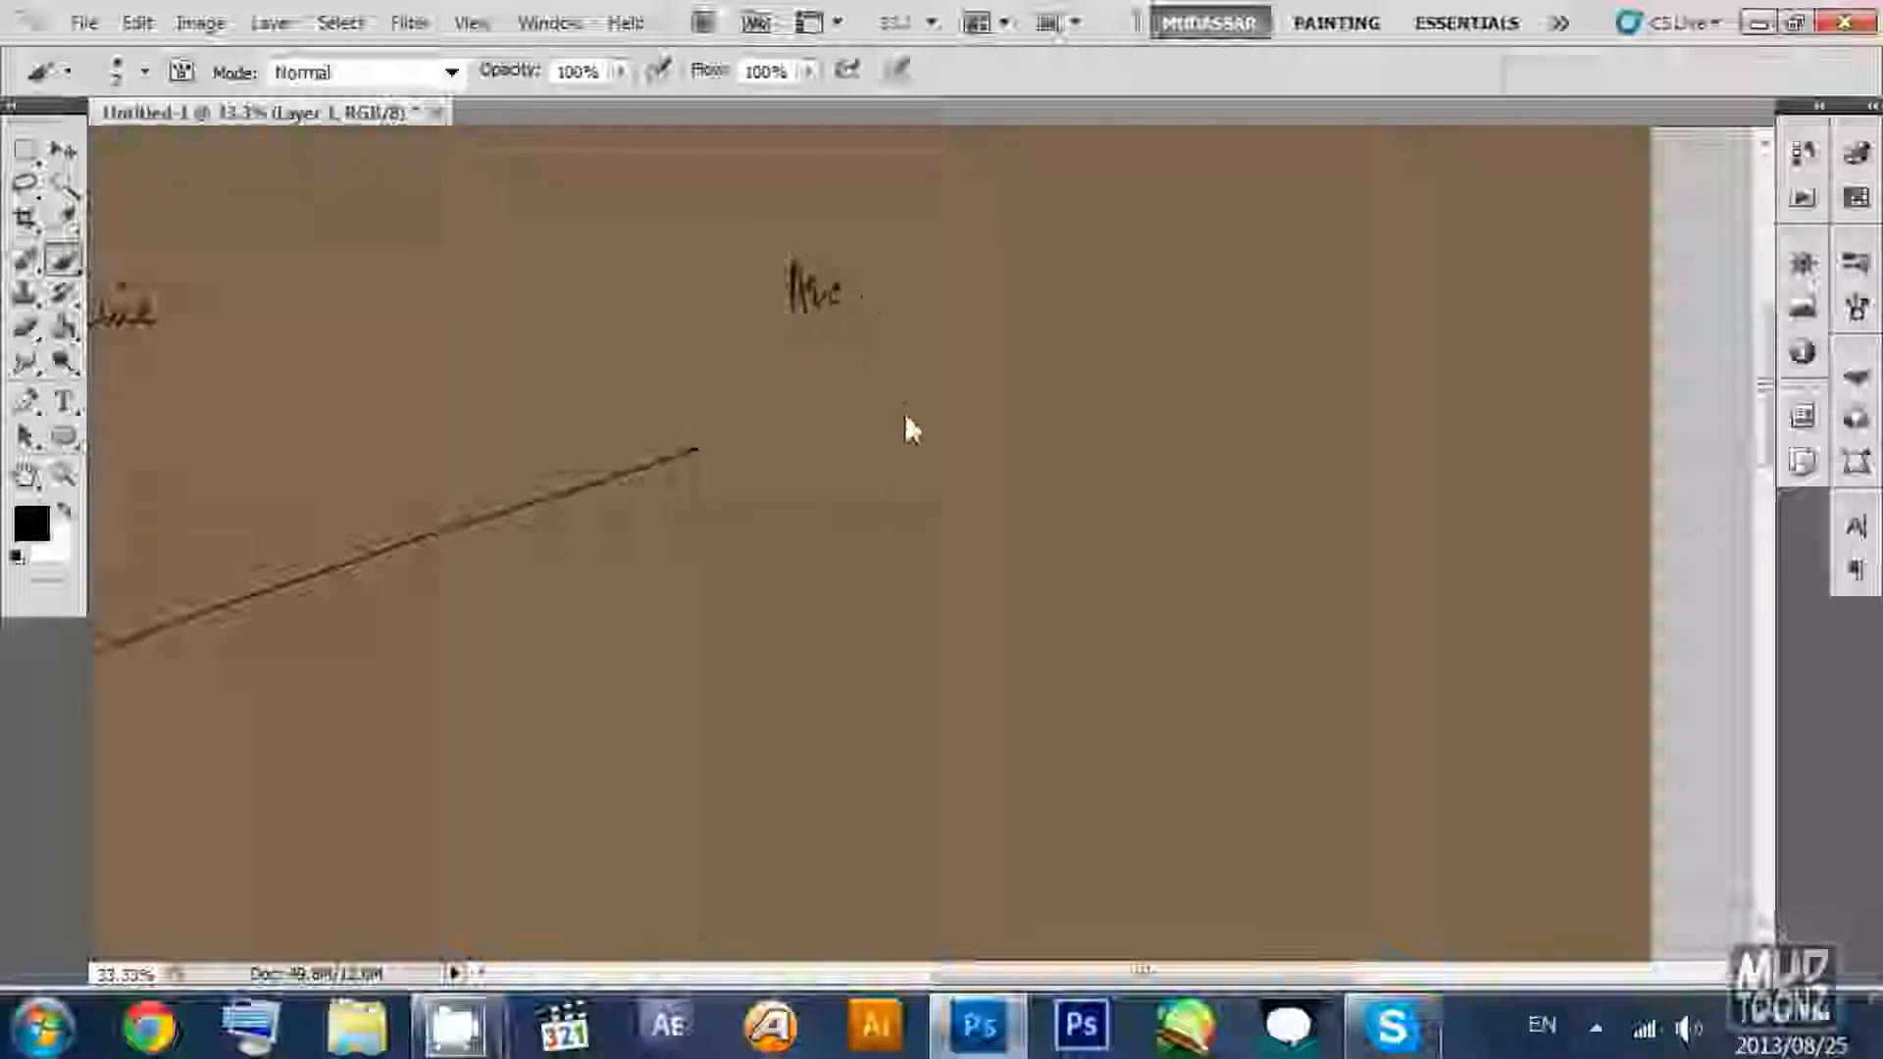
left_click_drag(882, 442, 877, 398)
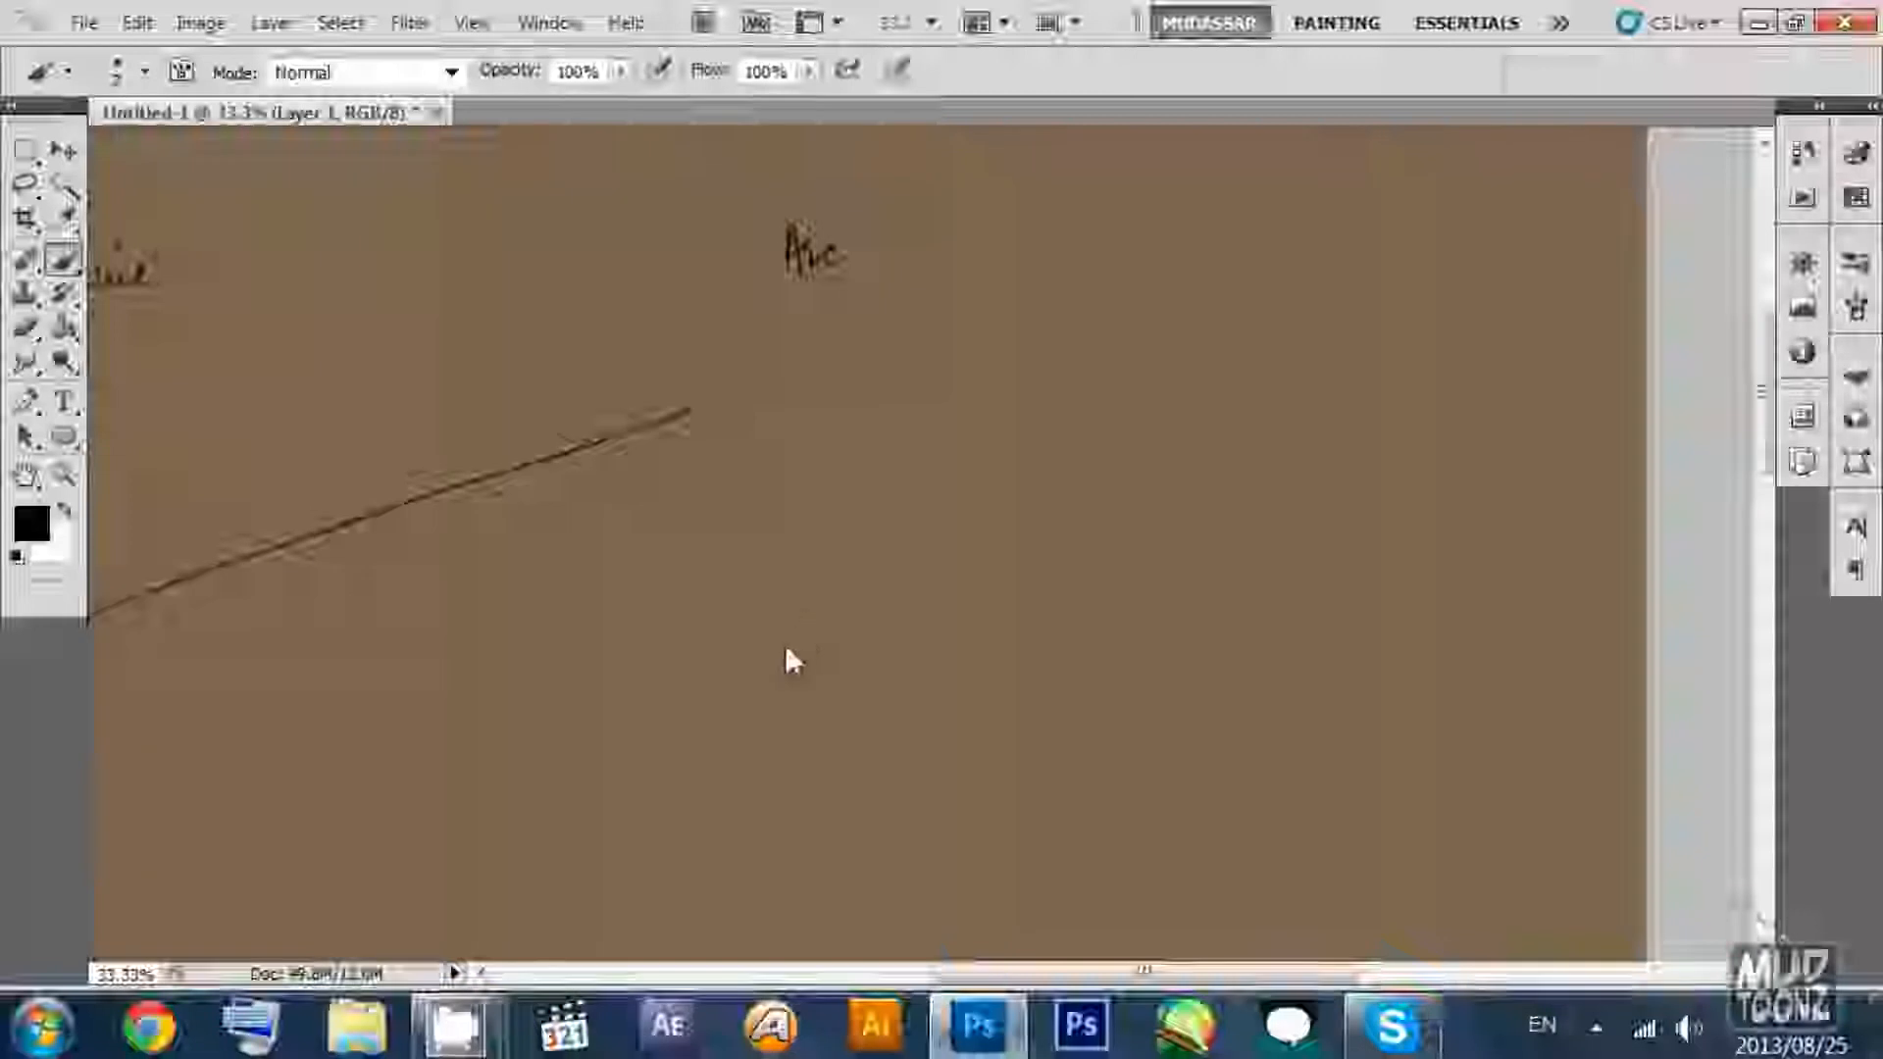
Draw a large arch-shaped arc beneath the "Arc" label and a shallow S-shaped curve under it.
mouse_move(757, 743)
left_mouse_down()
mouse_move(786, 676)
mouse_move(945, 503)
mouse_move(1235, 462)
mouse_move(1317, 530)
left_mouse_up()
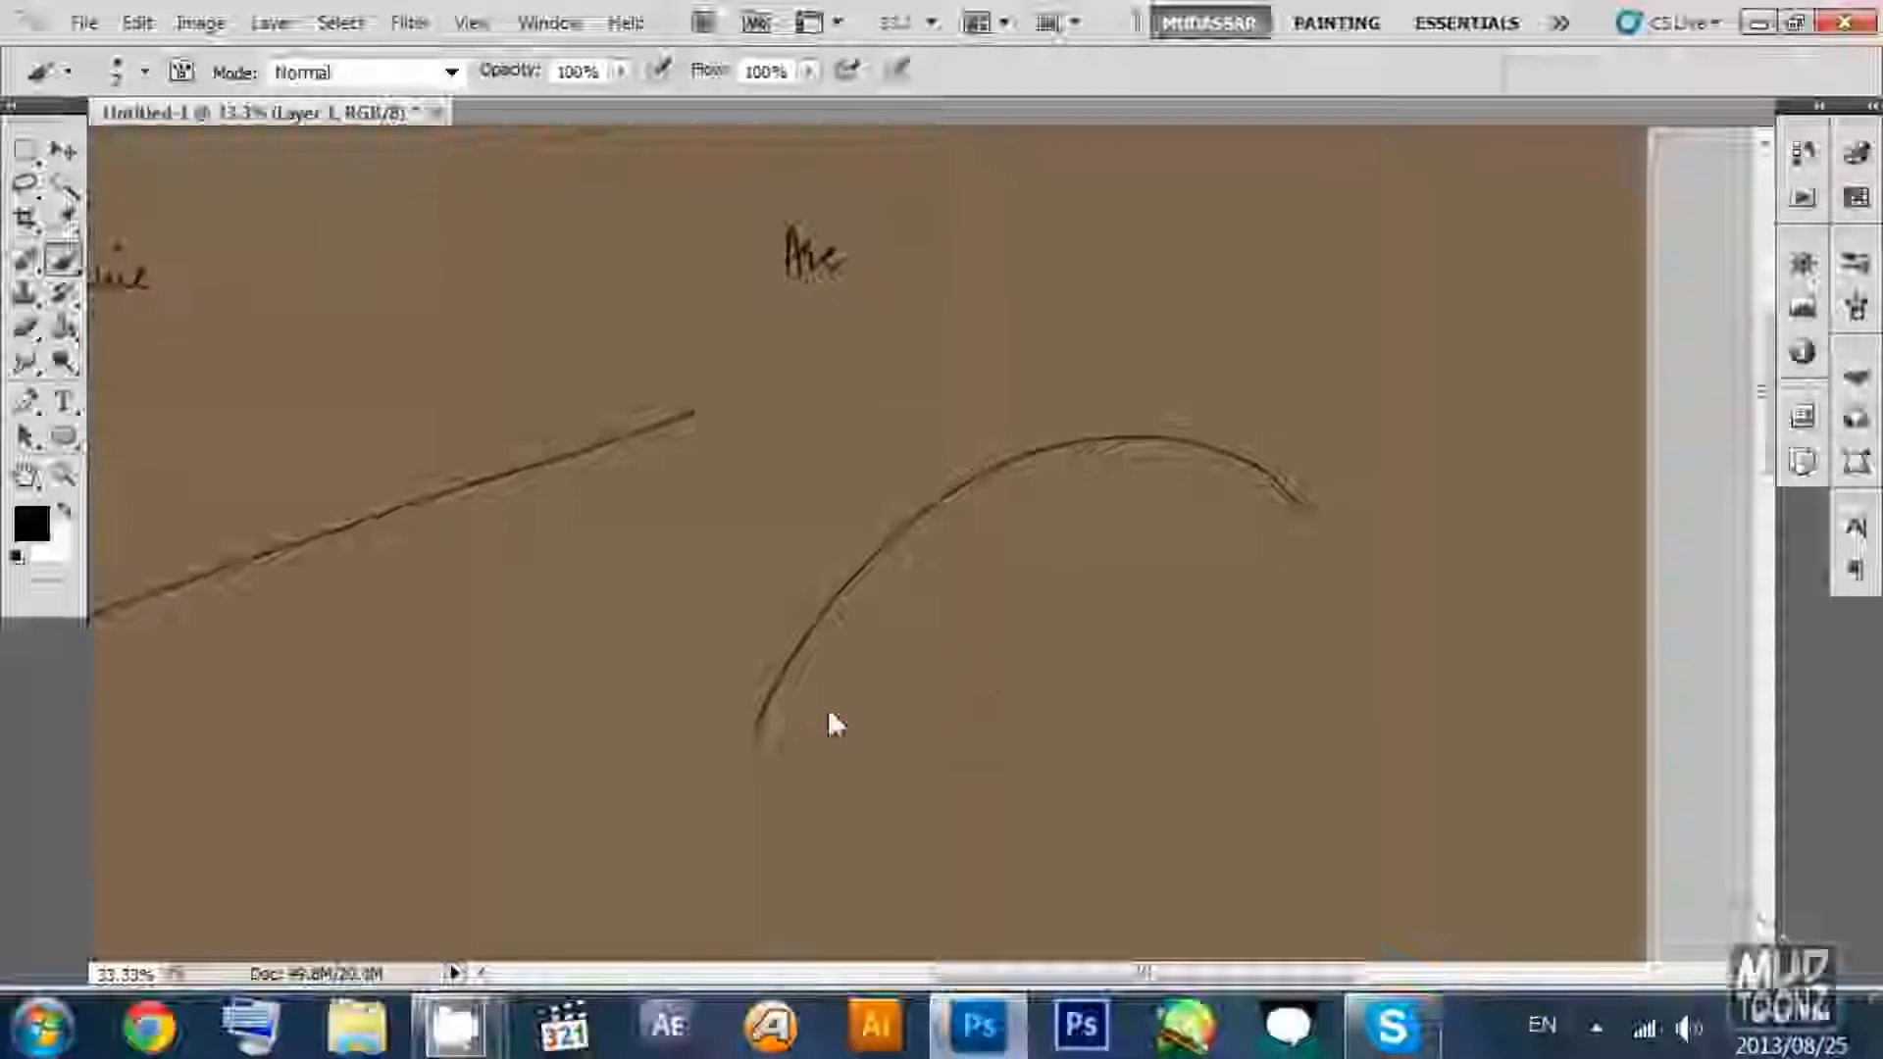
left_click_drag(840, 689, 1380, 600)
scroll(1177, 471, "down", 3)
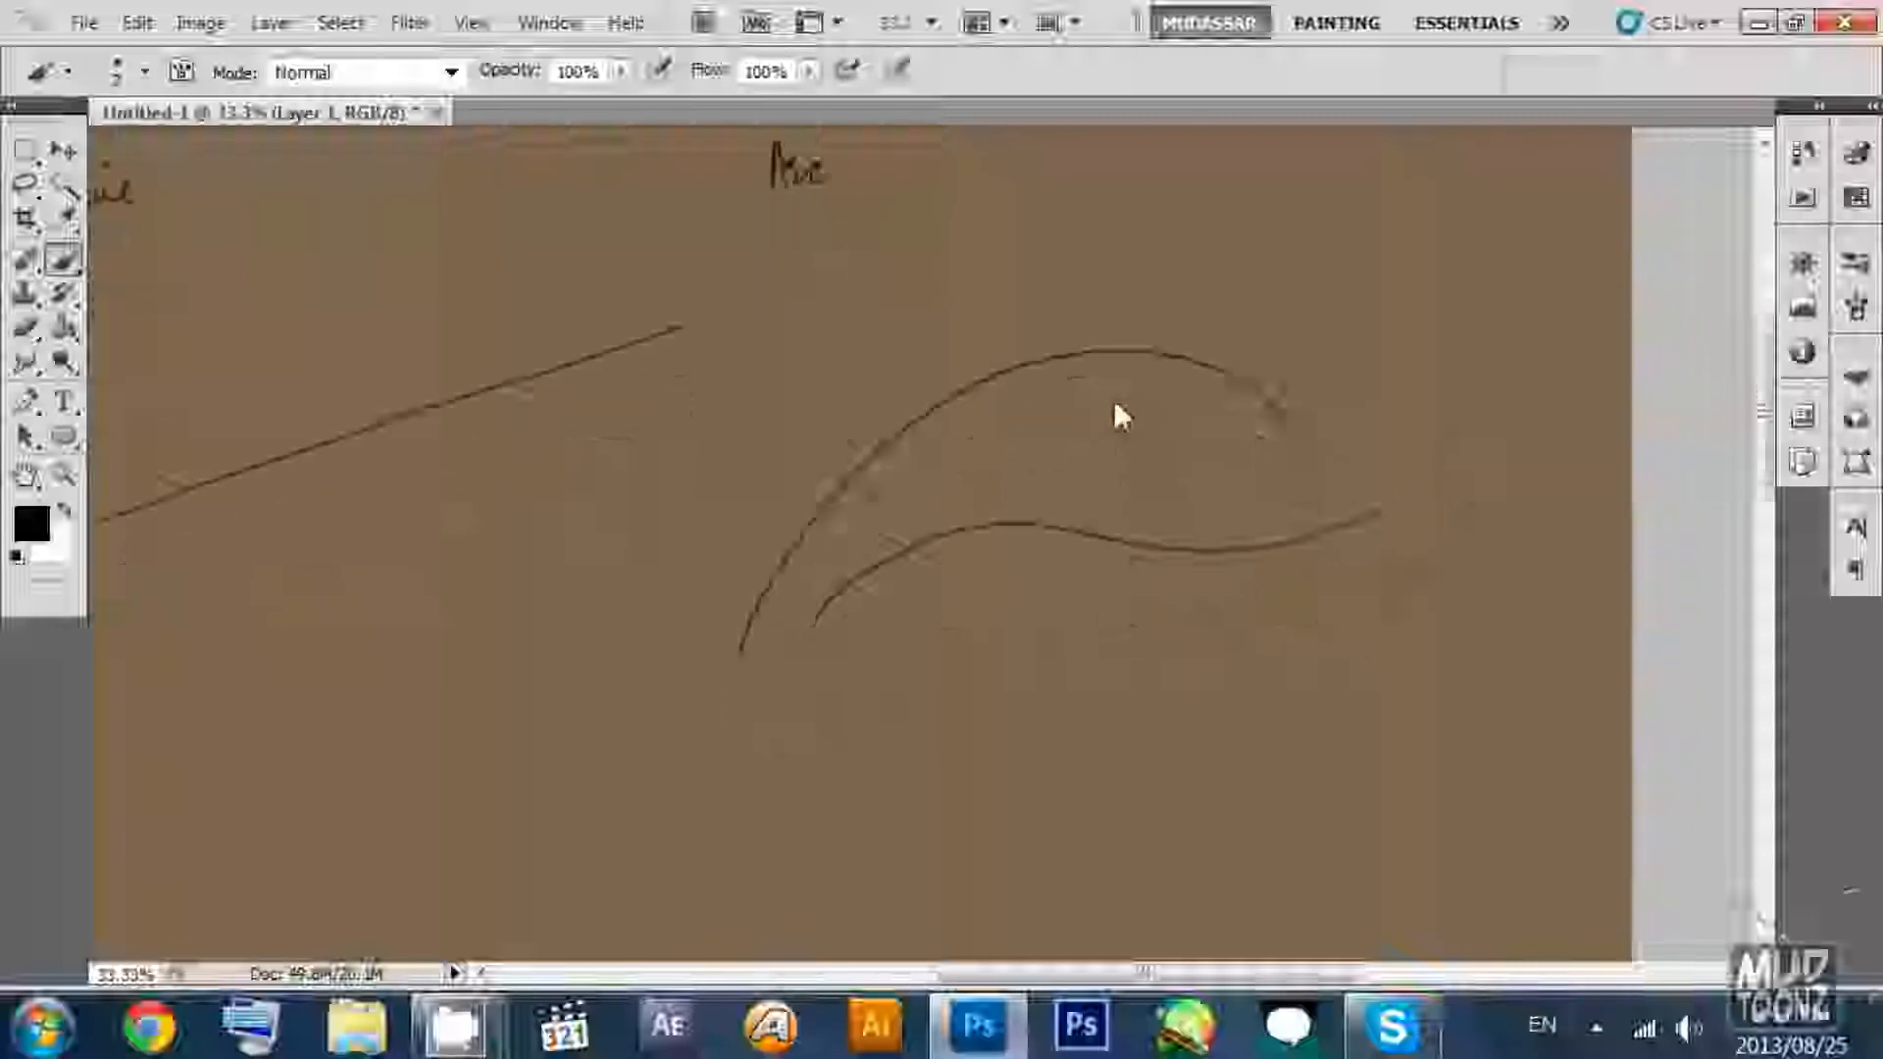
Below the S-curve, draw a wide curve from a starting dot, bulging to the right, and retrace it with a second stroke.
left_click(811, 699)
scroll(1367, 588, "down", 5)
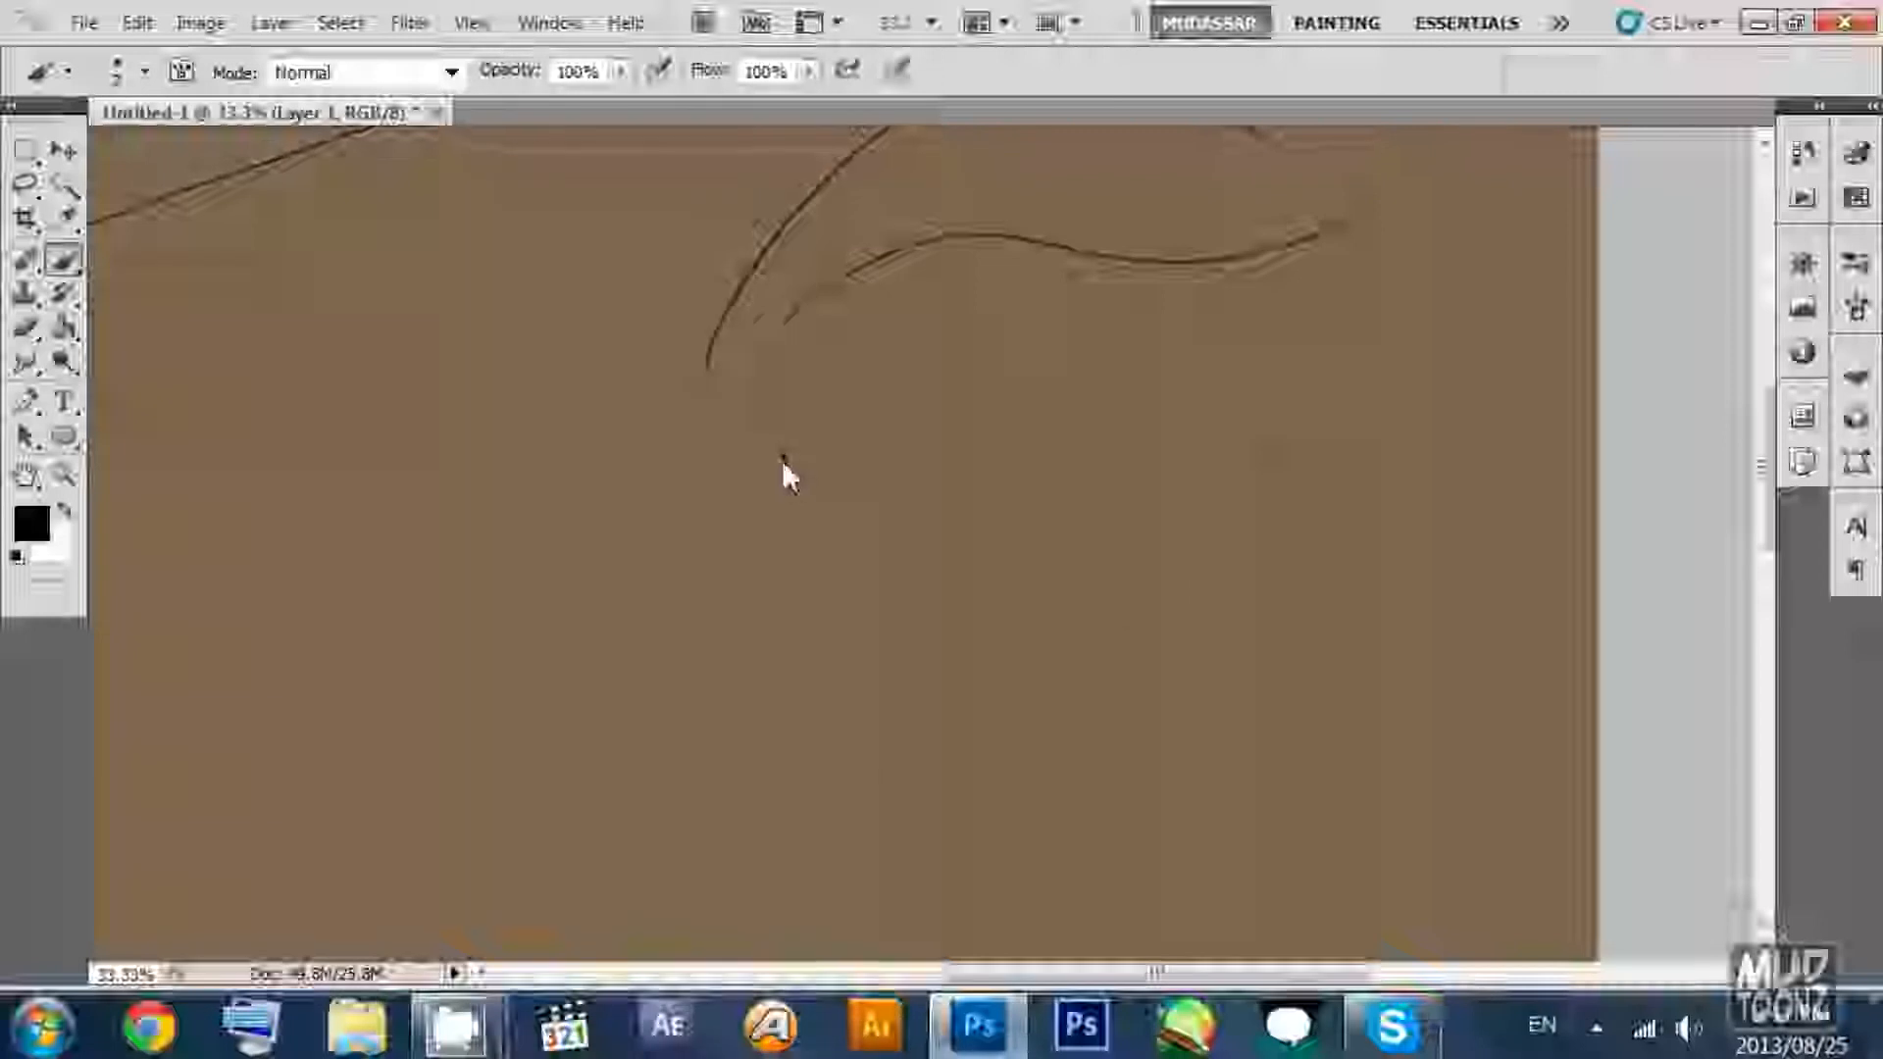
mouse_move(781, 459)
left_mouse_down()
mouse_move(999, 403)
mouse_move(1098, 392)
left_mouse_up()
mouse_move(1251, 448)
left_mouse_down()
mouse_move(1250, 516)
mouse_move(1075, 630)
mouse_move(785, 719)
left_mouse_up()
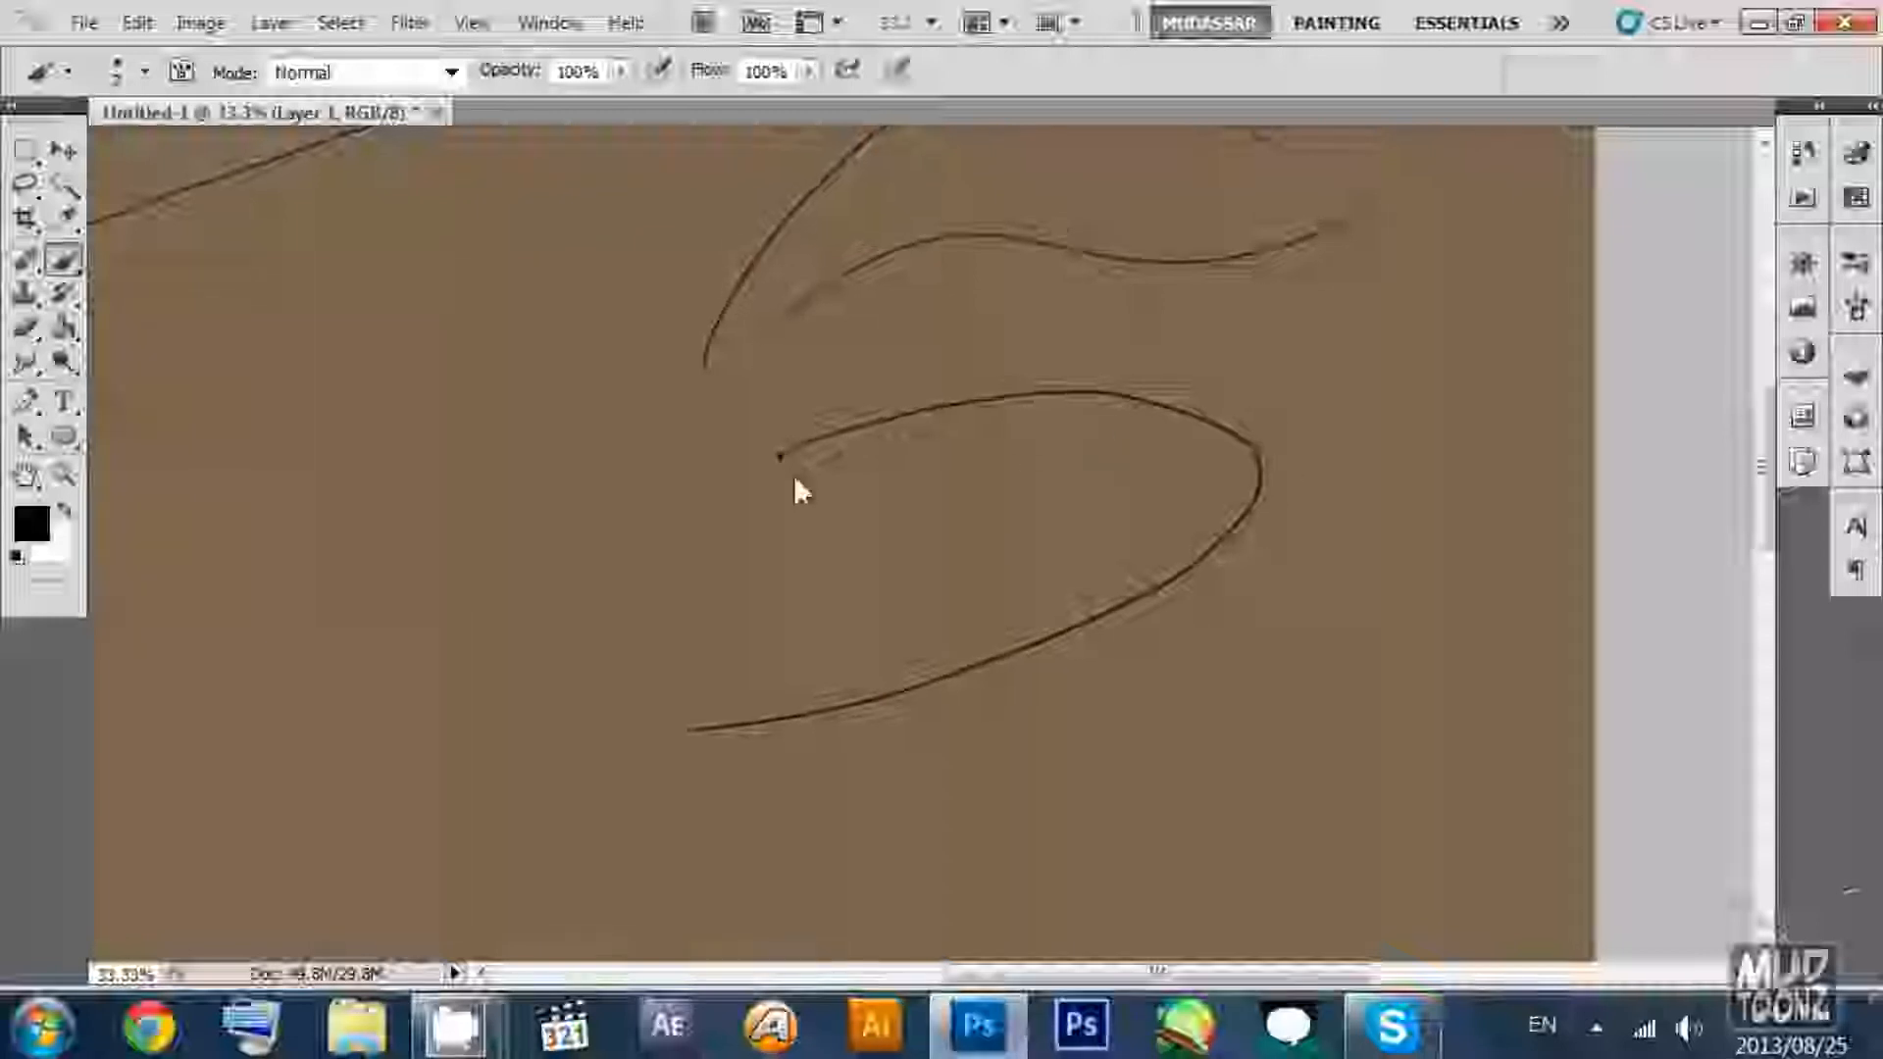
mouse_move(777, 457)
left_mouse_down()
mouse_move(973, 421)
mouse_move(1212, 430)
mouse_move(1263, 472)
mouse_move(1258, 503)
mouse_move(1156, 613)
left_mouse_up()
left_click_drag(941, 700, 816, 745)
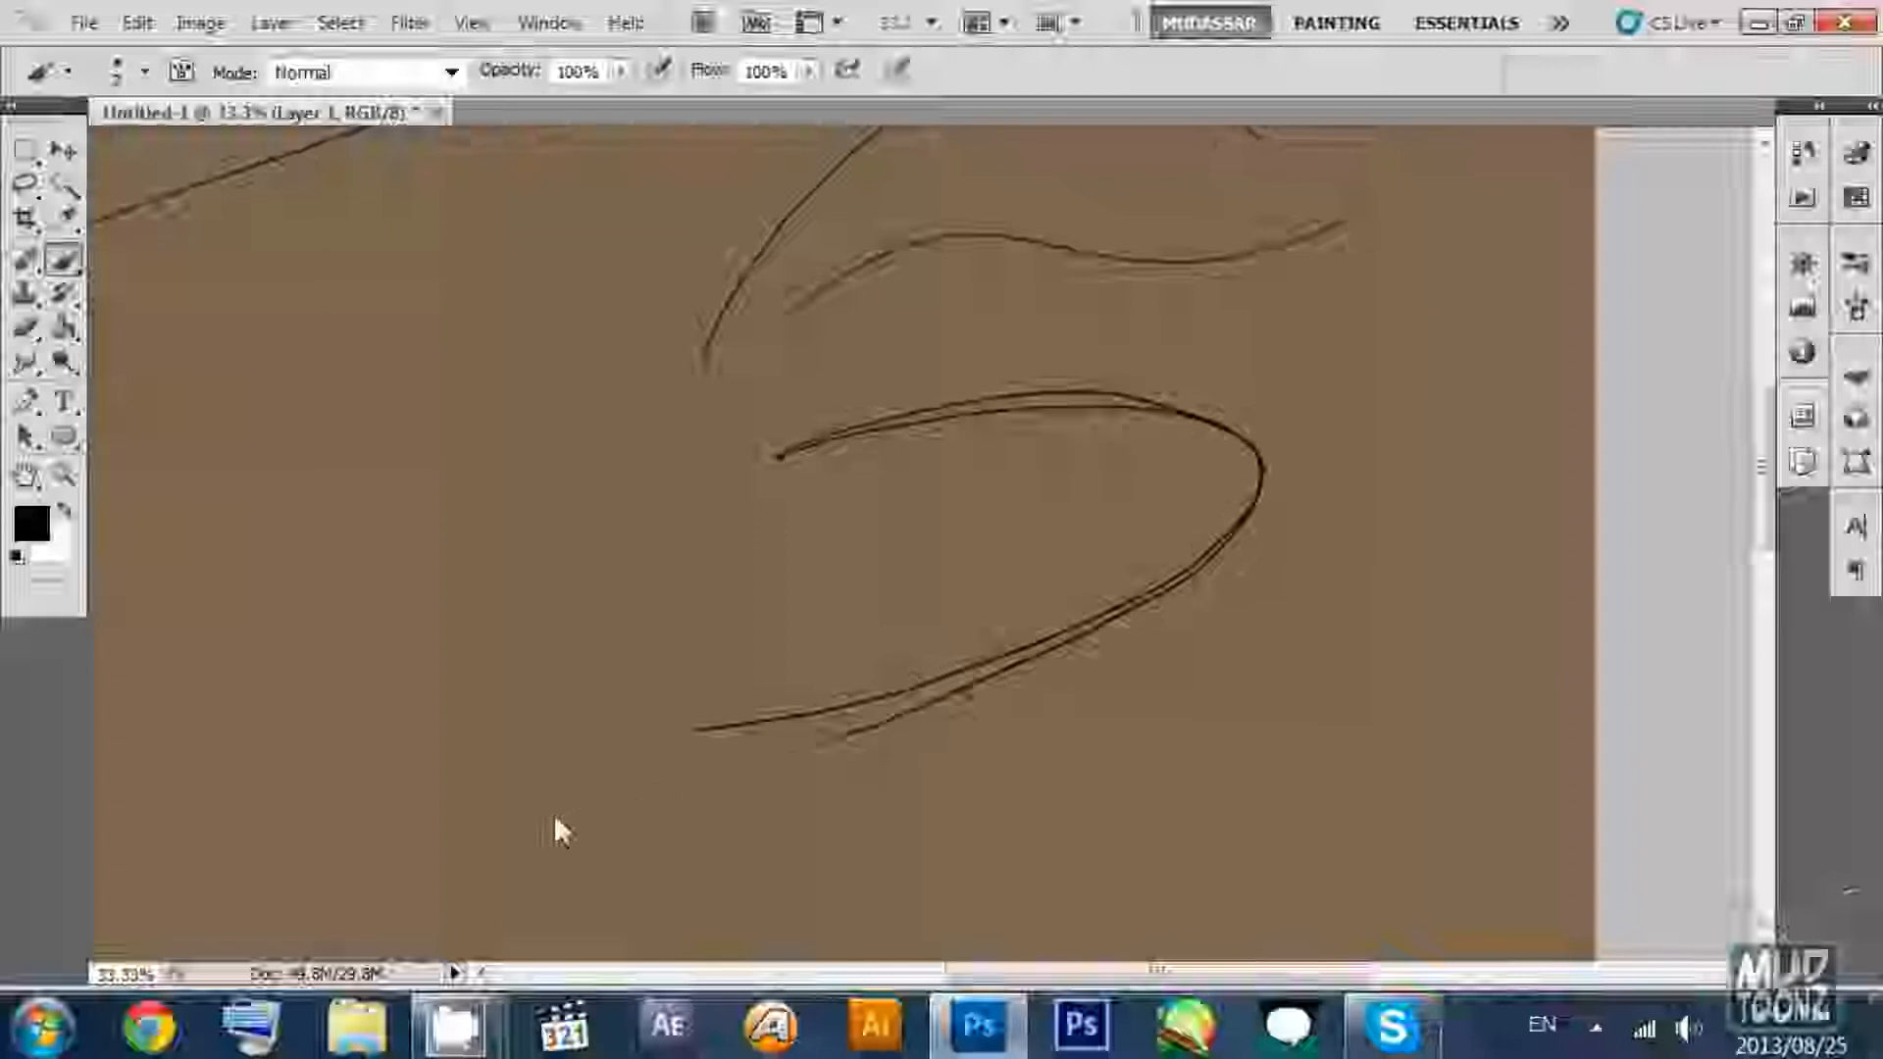
Beside the doubled curve, draw a smaller single curve through guide dots with a tick mark, and put short marks inside the doubled one.
left_click_drag(1193, 504, 1151, 320)
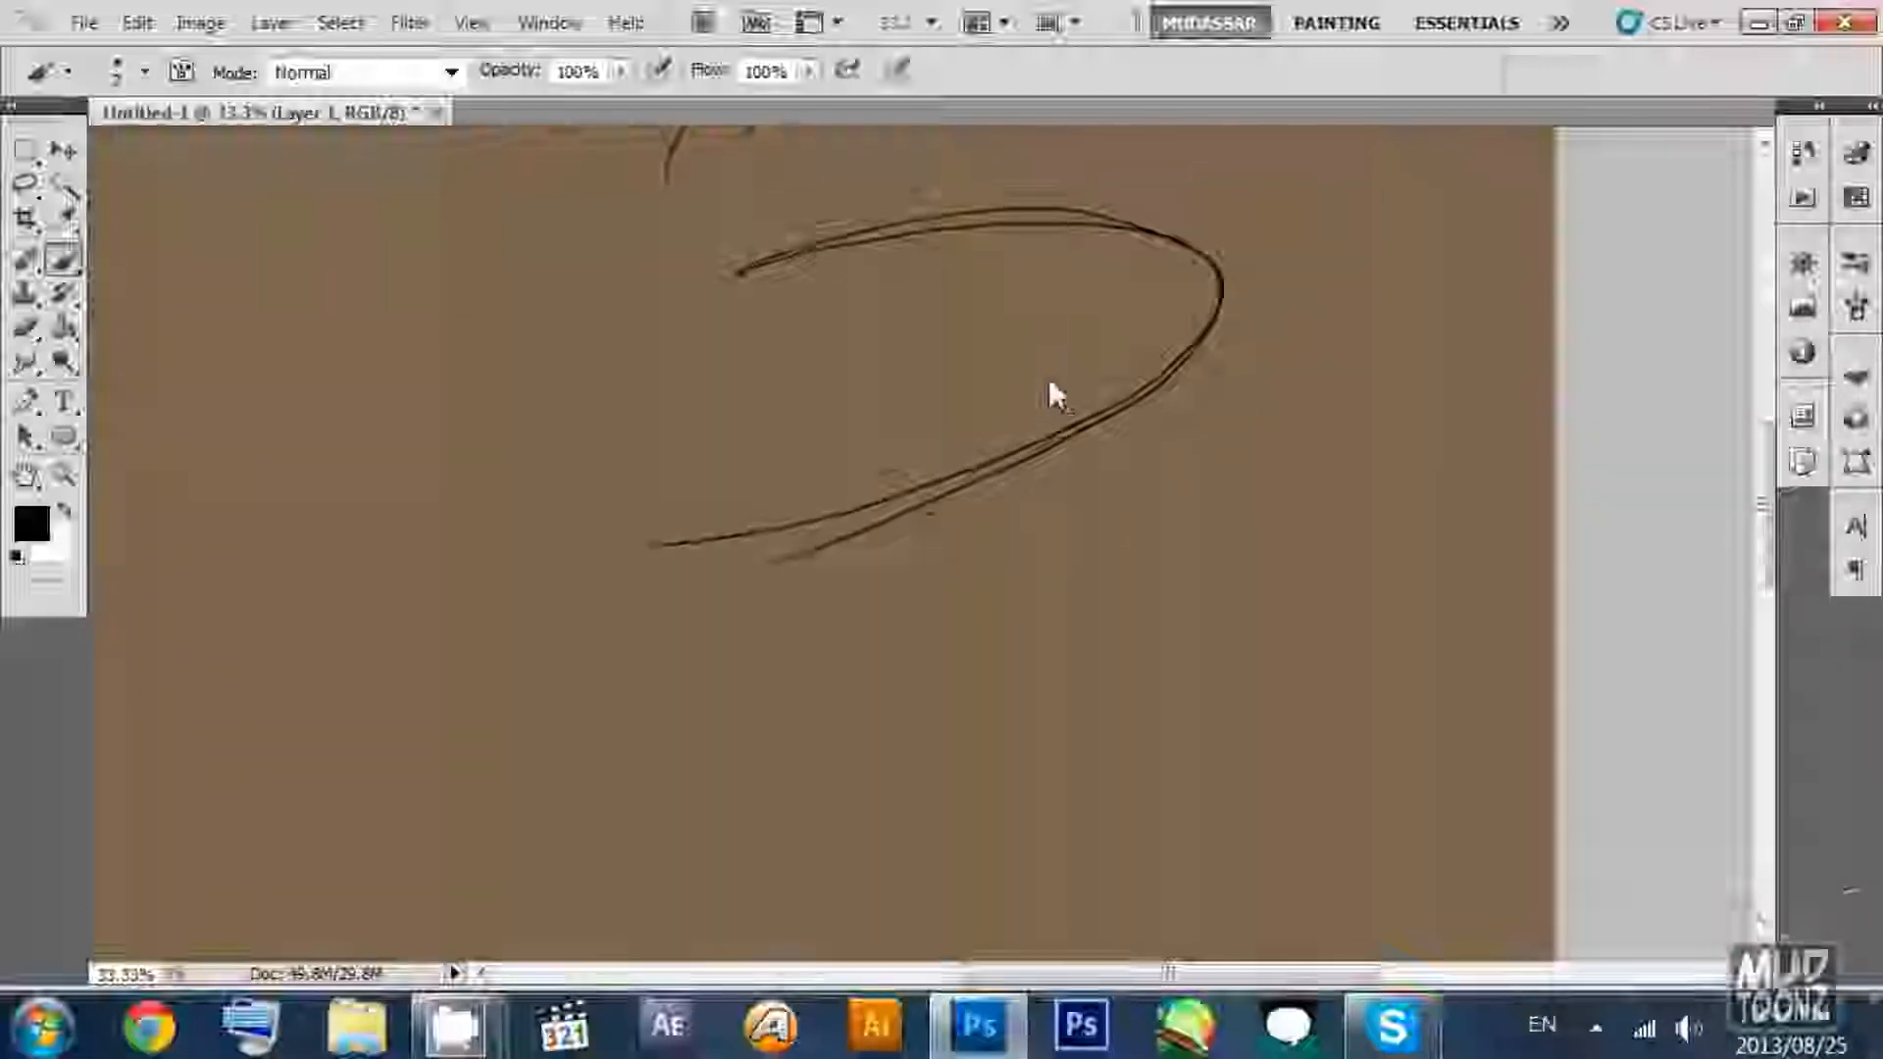
left_click_drag(693, 406, 1080, 386)
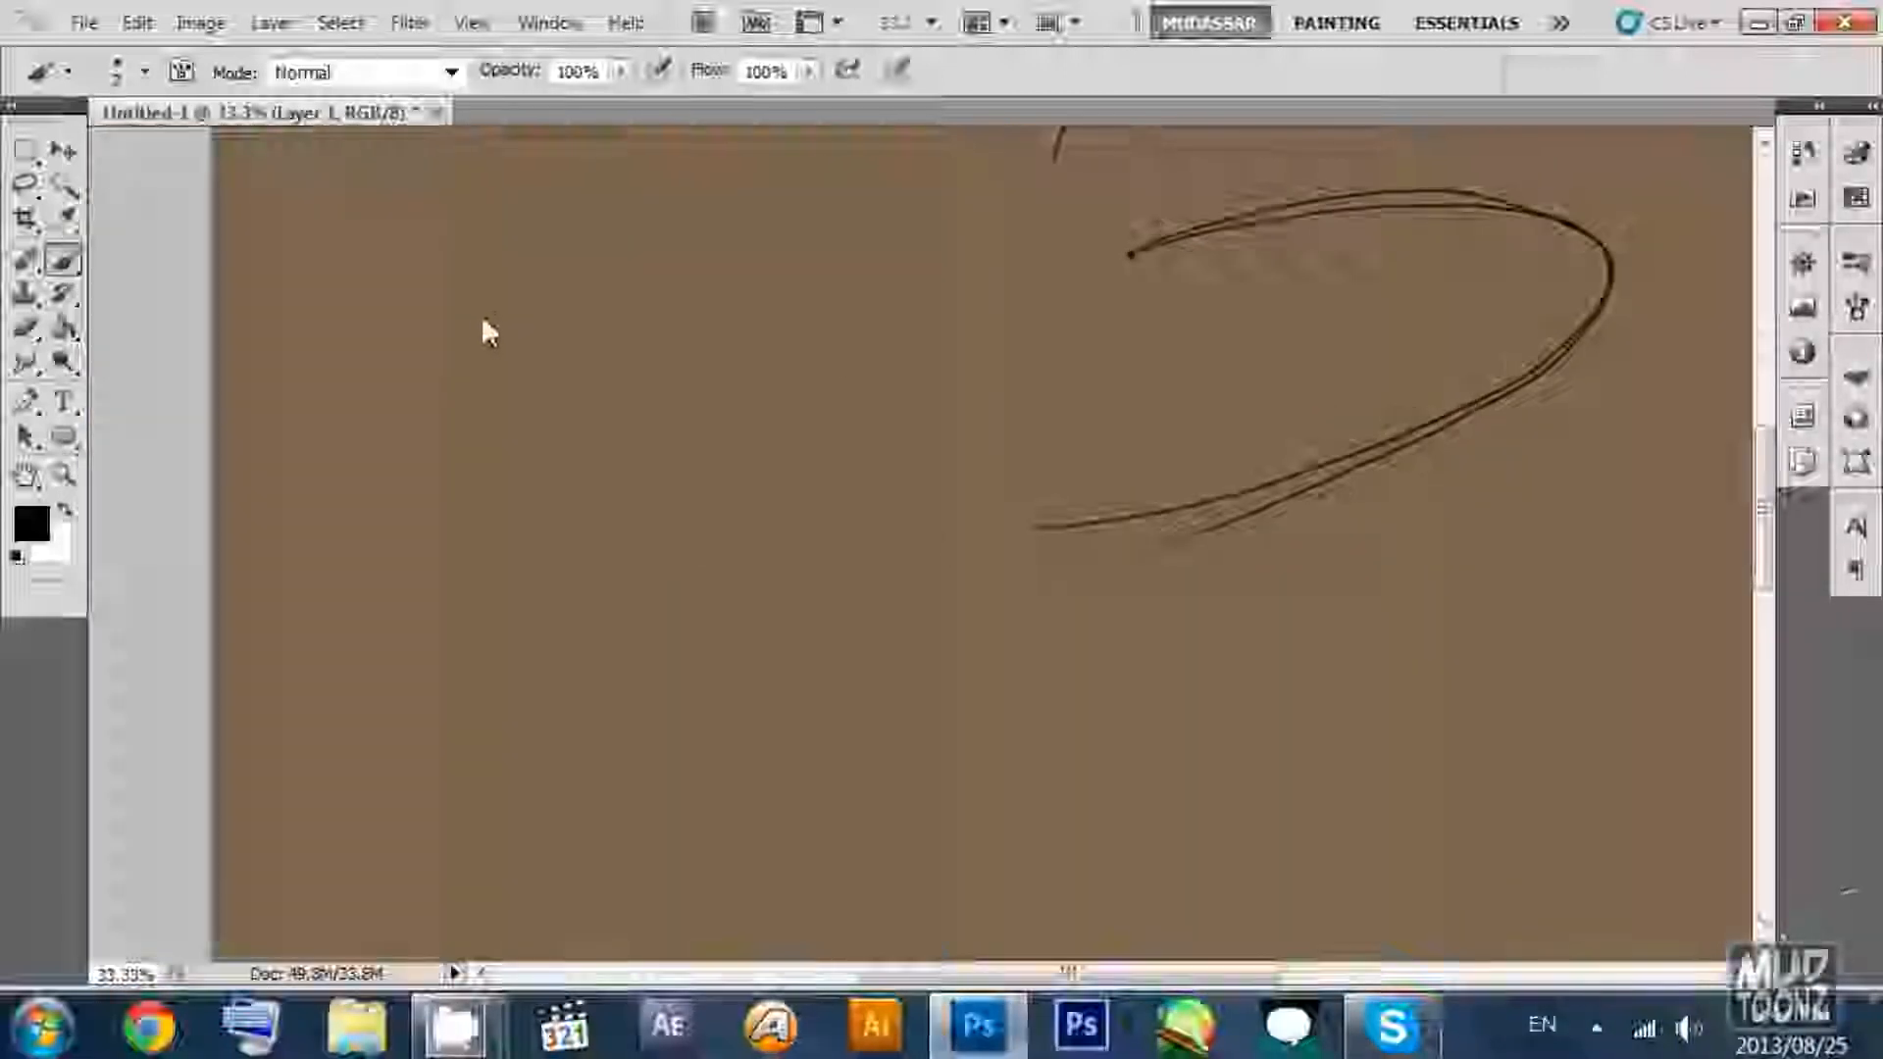
left_click(782, 253)
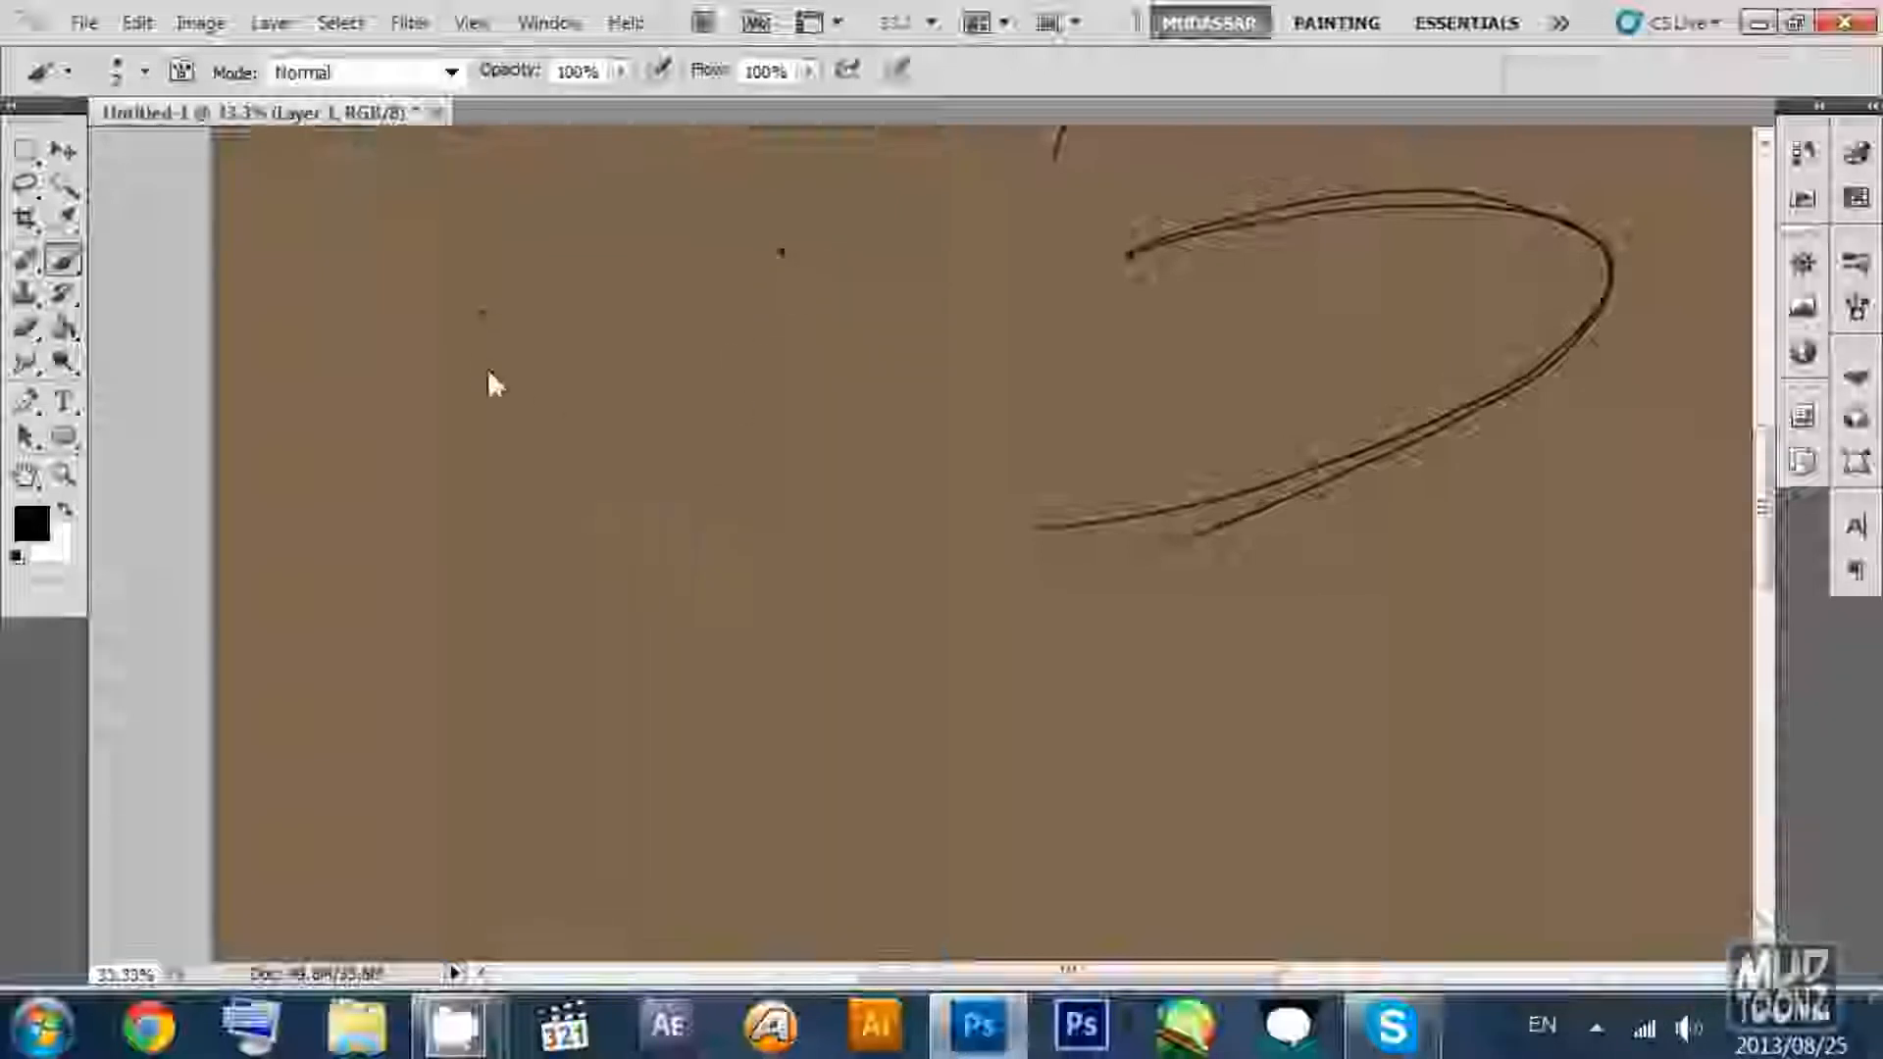
mouse_move(480, 313)
left_mouse_down()
mouse_move(630, 254)
mouse_move(724, 250)
mouse_move(780, 259)
mouse_move(801, 325)
mouse_move(761, 446)
mouse_move(693, 515)
mouse_move(487, 600)
left_mouse_up()
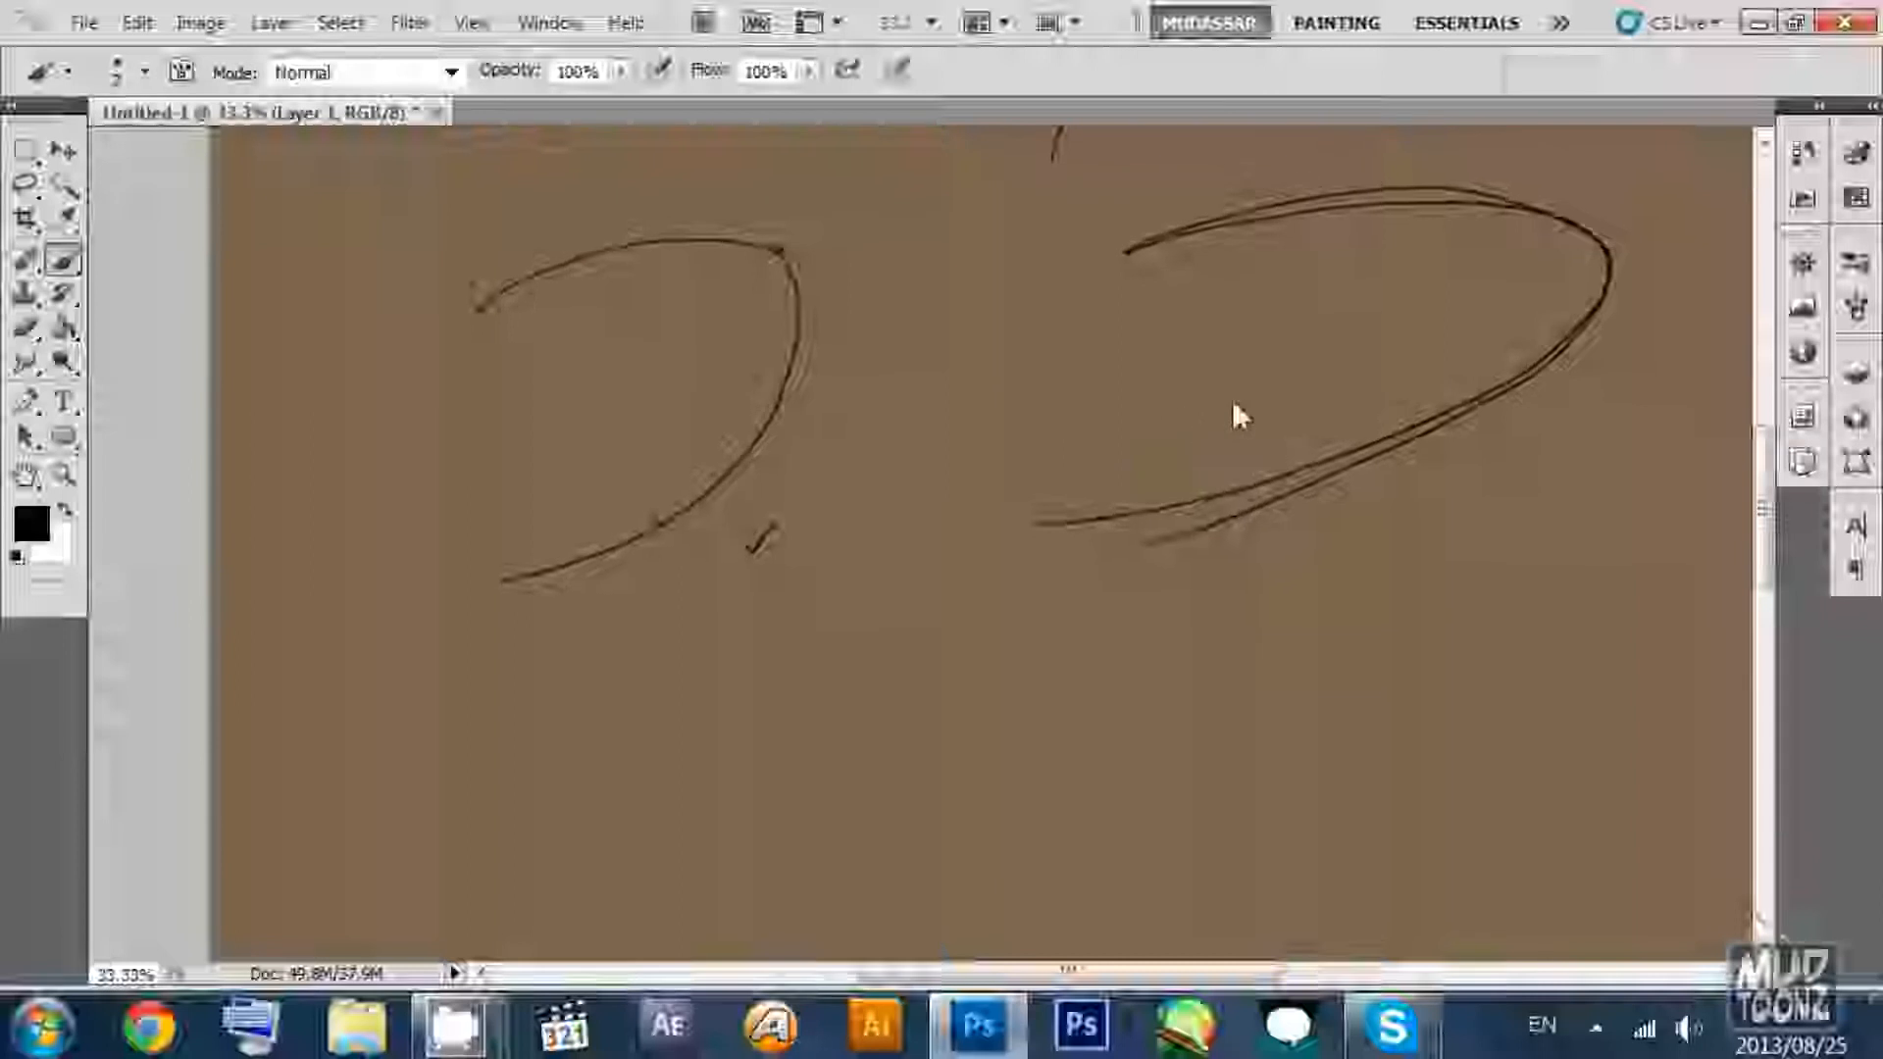
mouse_move(1232, 398)
left_mouse_down()
mouse_move(1230, 421)
mouse_move(1252, 420)
left_mouse_up()
mouse_move(1275, 333)
left_mouse_down()
mouse_move(820, 520)
mouse_move(738, 428)
mouse_move(642, 444)
left_mouse_up()
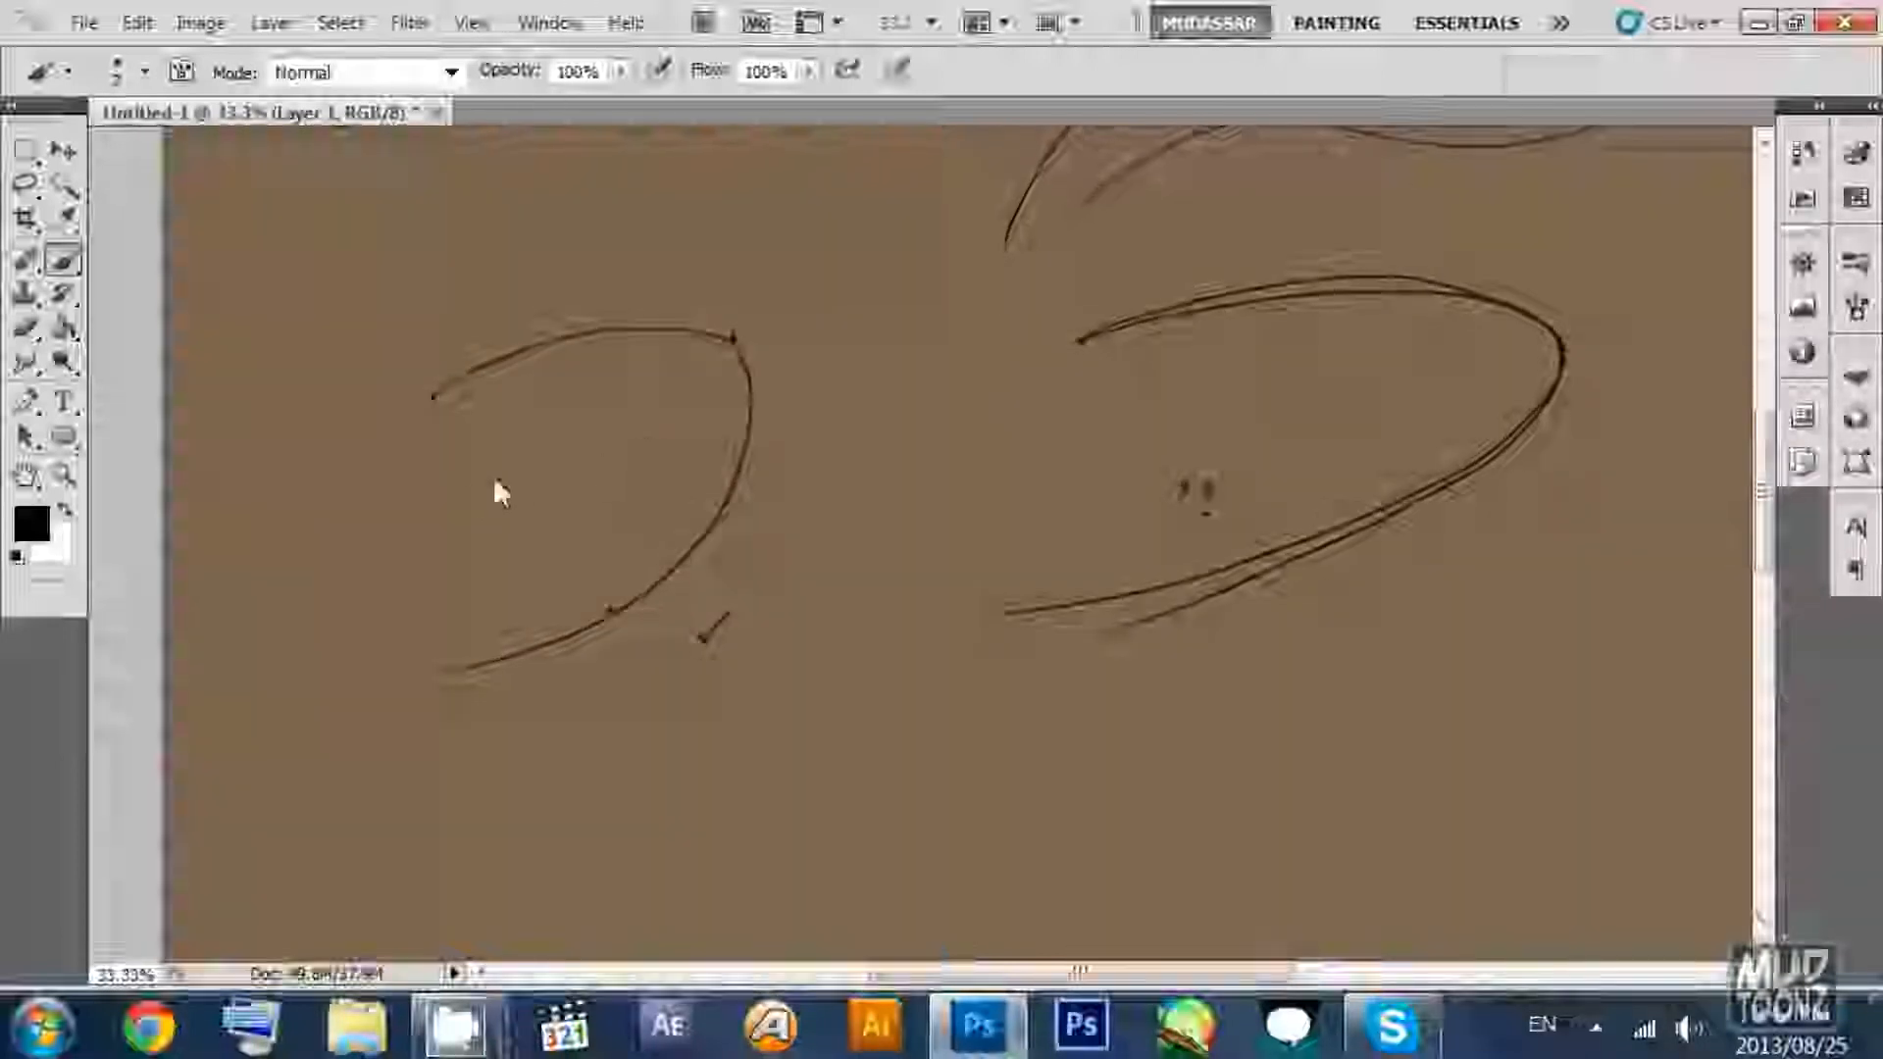
Handwrite the label "Square" below the smaller curve and draw a nearly horizontal line as the square's top edge.
left_click_drag(480, 475, 477, 147)
left_click_drag(530, 431, 552, 327)
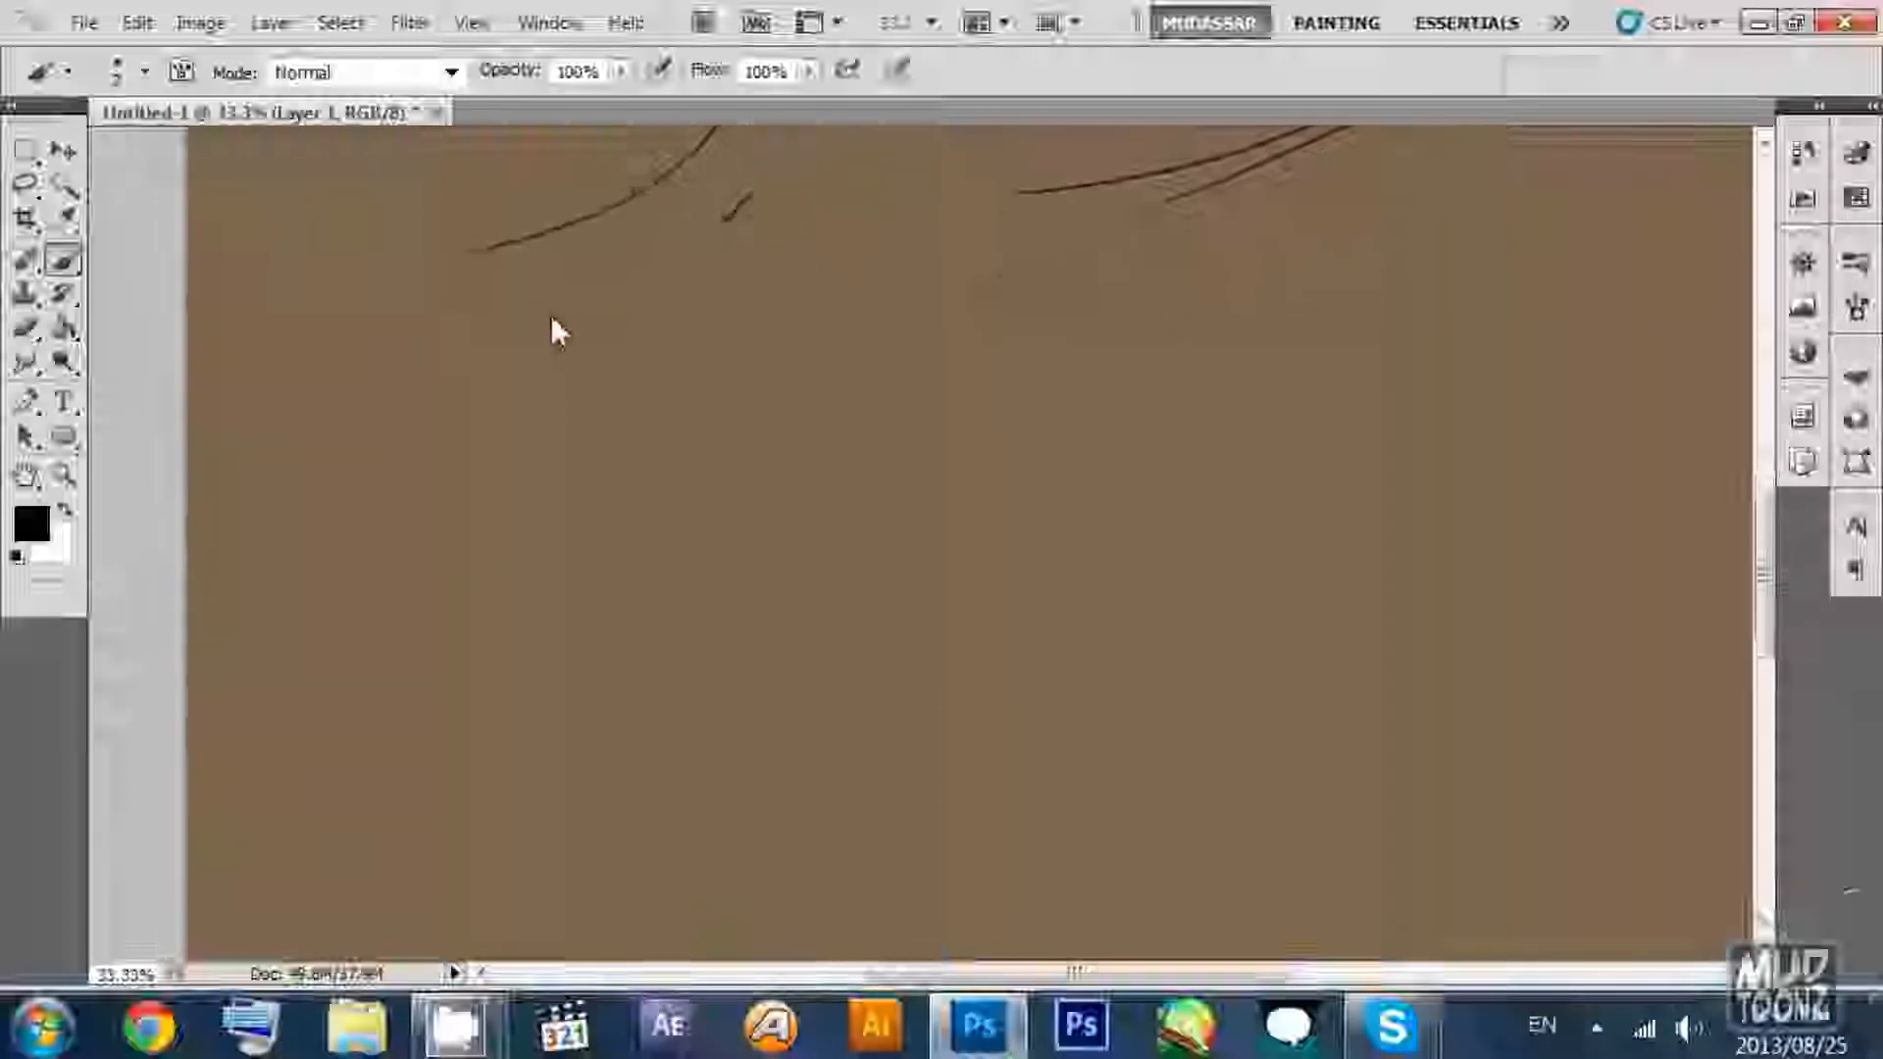
mouse_move(343, 351)
left_mouse_down()
mouse_move(324, 375)
mouse_move(387, 386)
mouse_move(457, 367)
mouse_move(755, 369)
left_mouse_up()
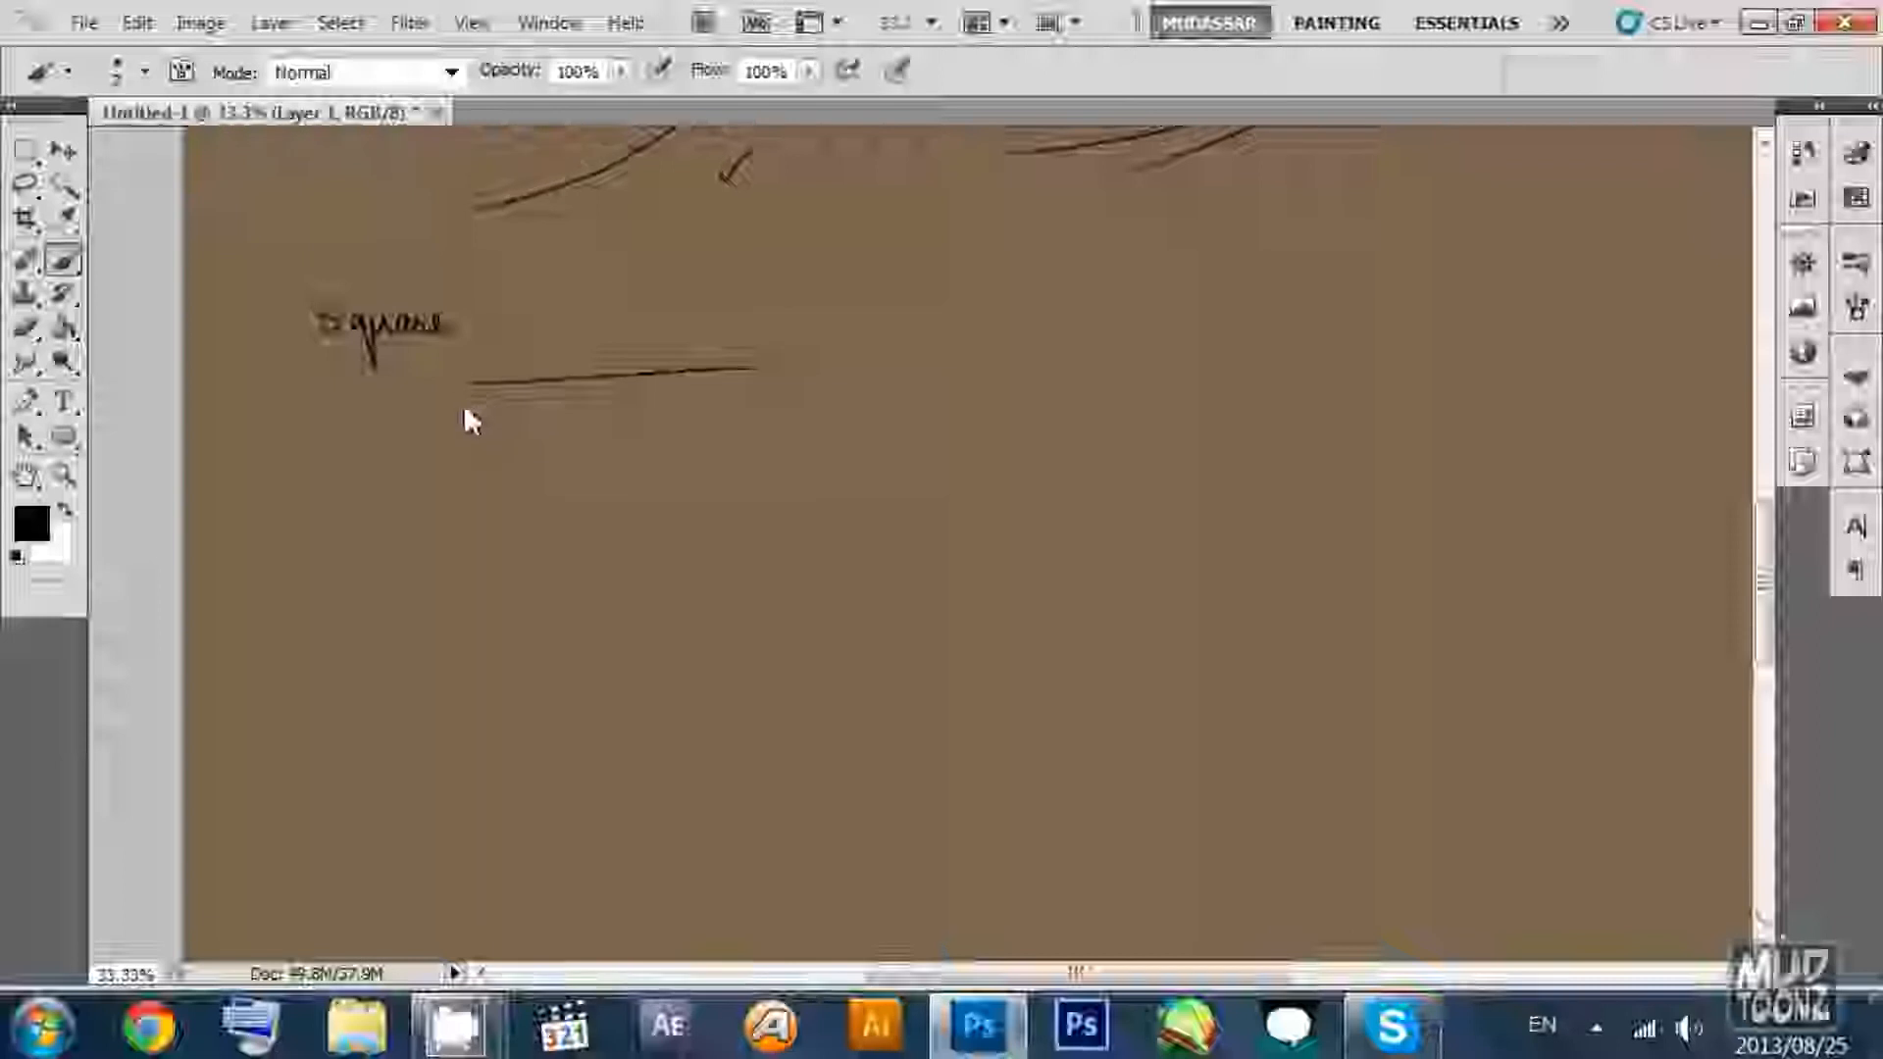
Draw the square's left edge straight down from the top line's left end, undoing and redrawing the stroke until it is vertical.
left_click_drag(467, 383, 467, 609)
key("ctrl+z")
left_click_drag(466, 385, 485, 610)
key("ctrl+z")
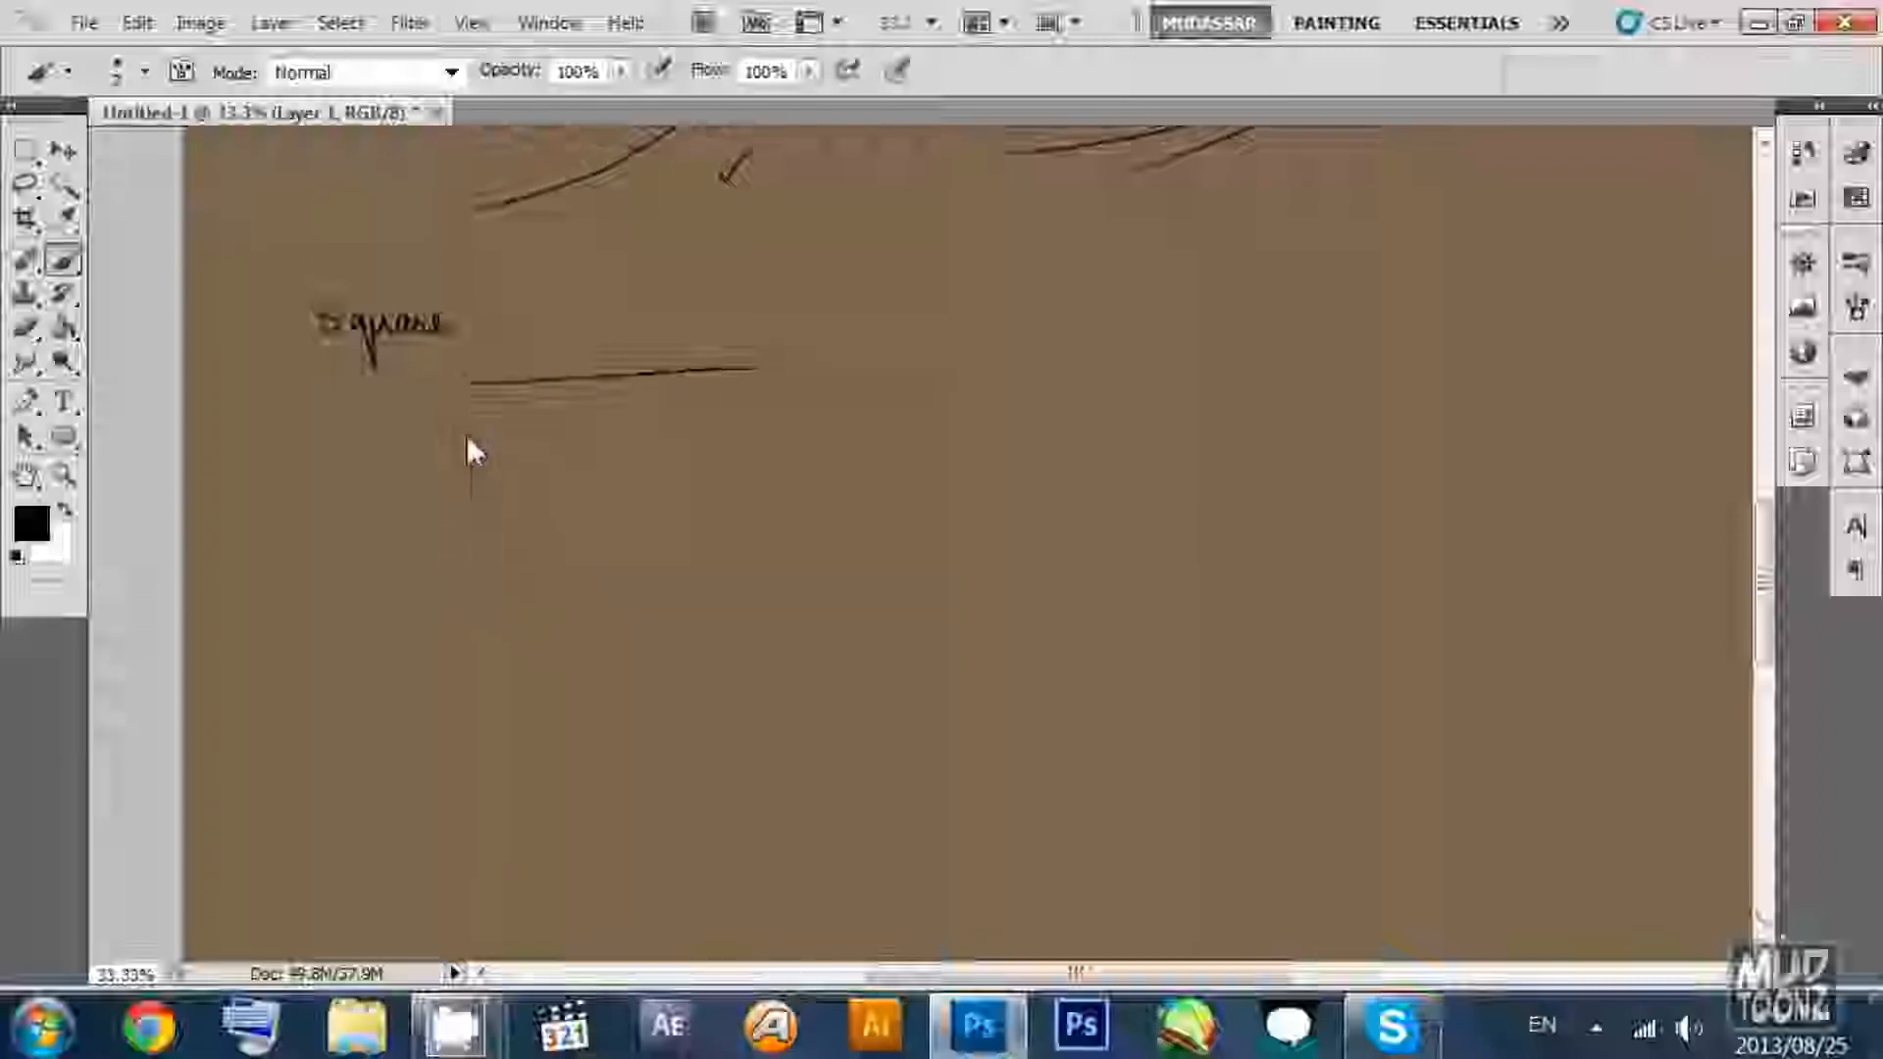
left_click_drag(467, 384, 475, 561)
key("ctrl+z")
left_click_drag(467, 385, 466, 604)
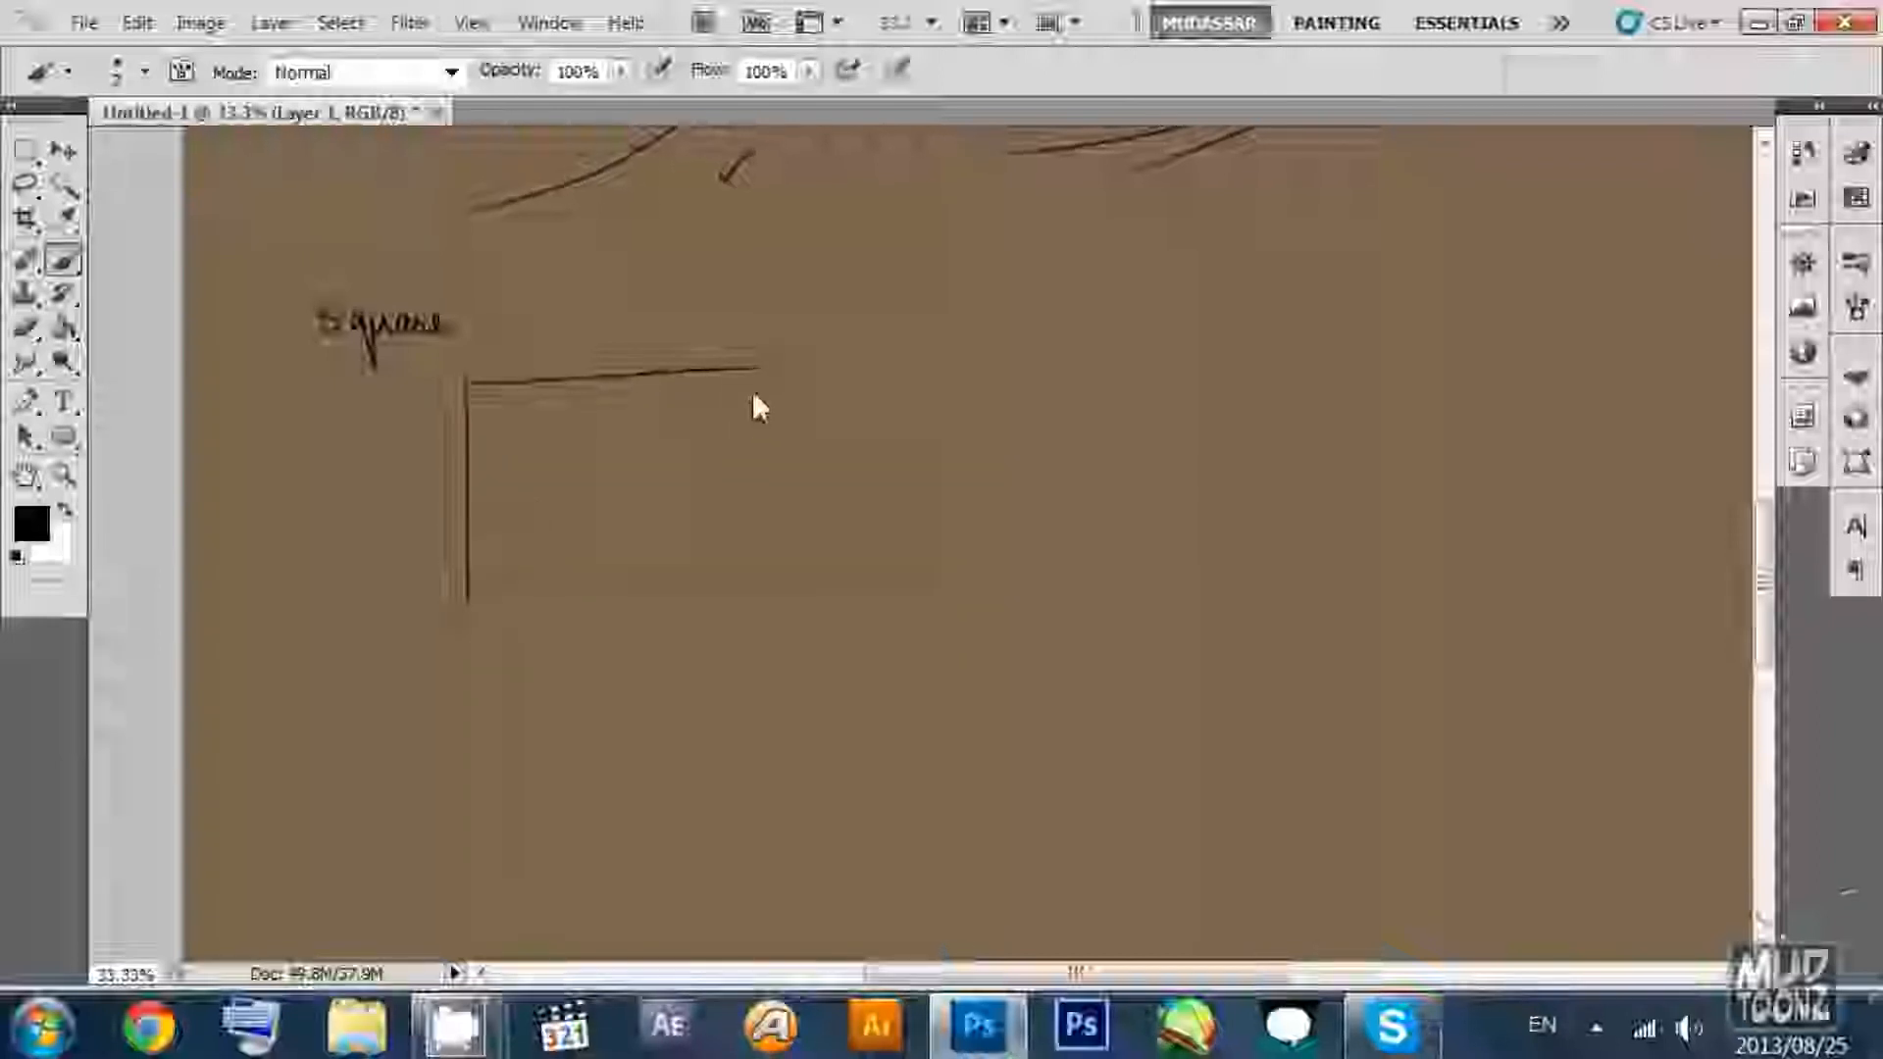
key("ctrl+z")
left_click_drag(467, 387, 466, 598)
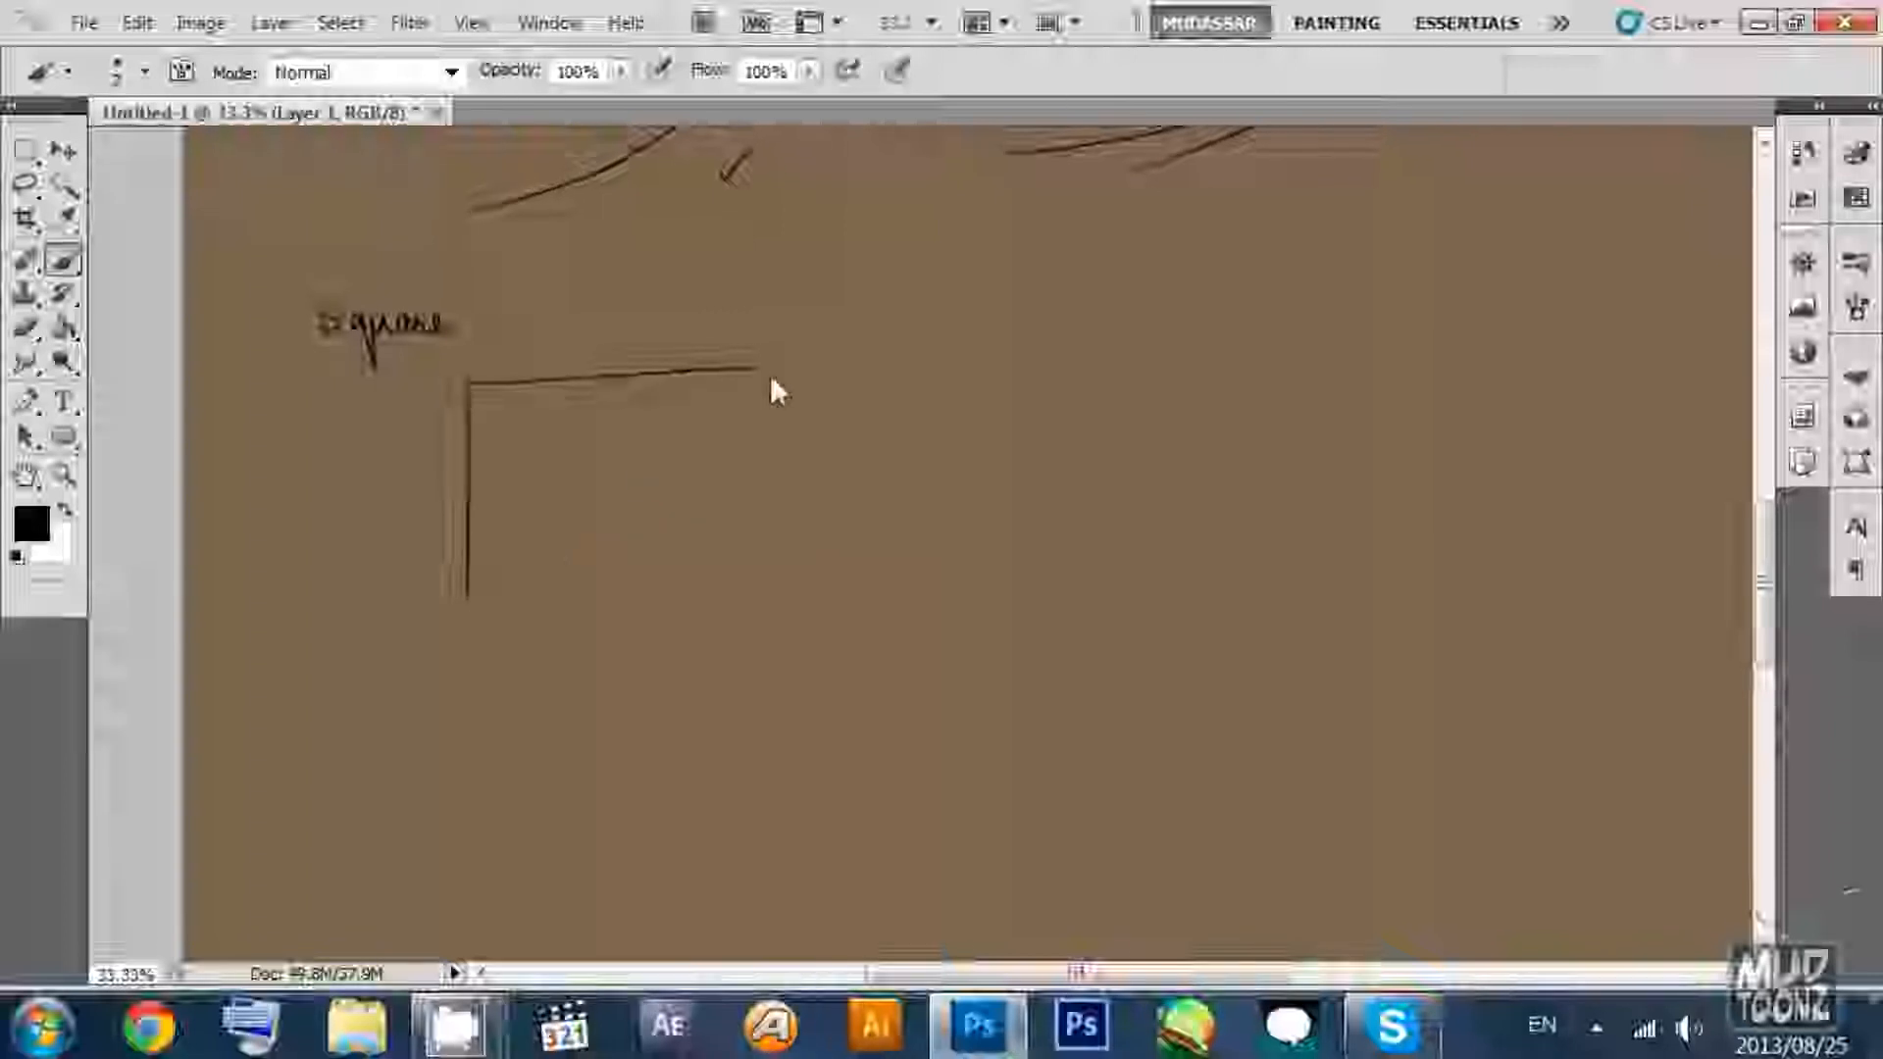
Draw the square's right edge straight down from the top line's right end, undoing and redrawing uneven strokes.
left_click_drag(756, 372, 755, 610)
key("ctrl+z")
left_click_drag(756, 373, 754, 645)
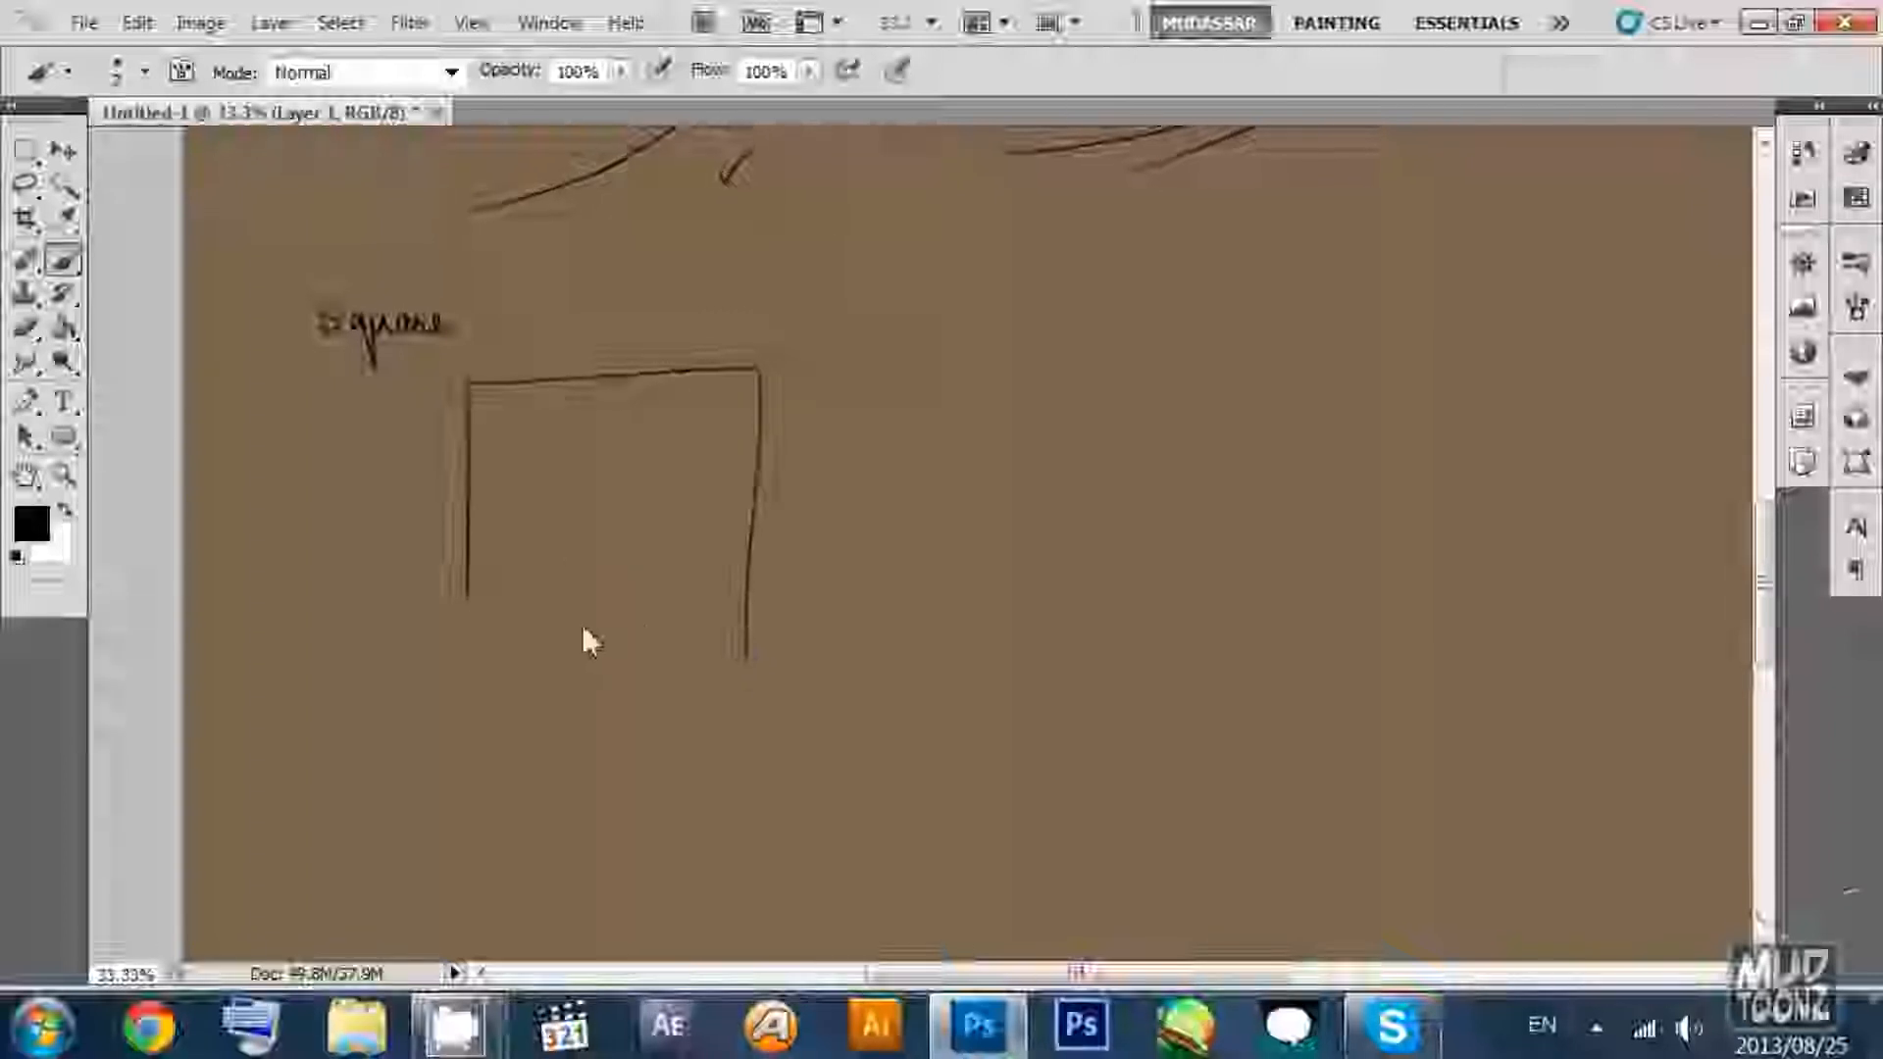
key("ctrl+z")
left_click_drag(759, 374, 757, 622)
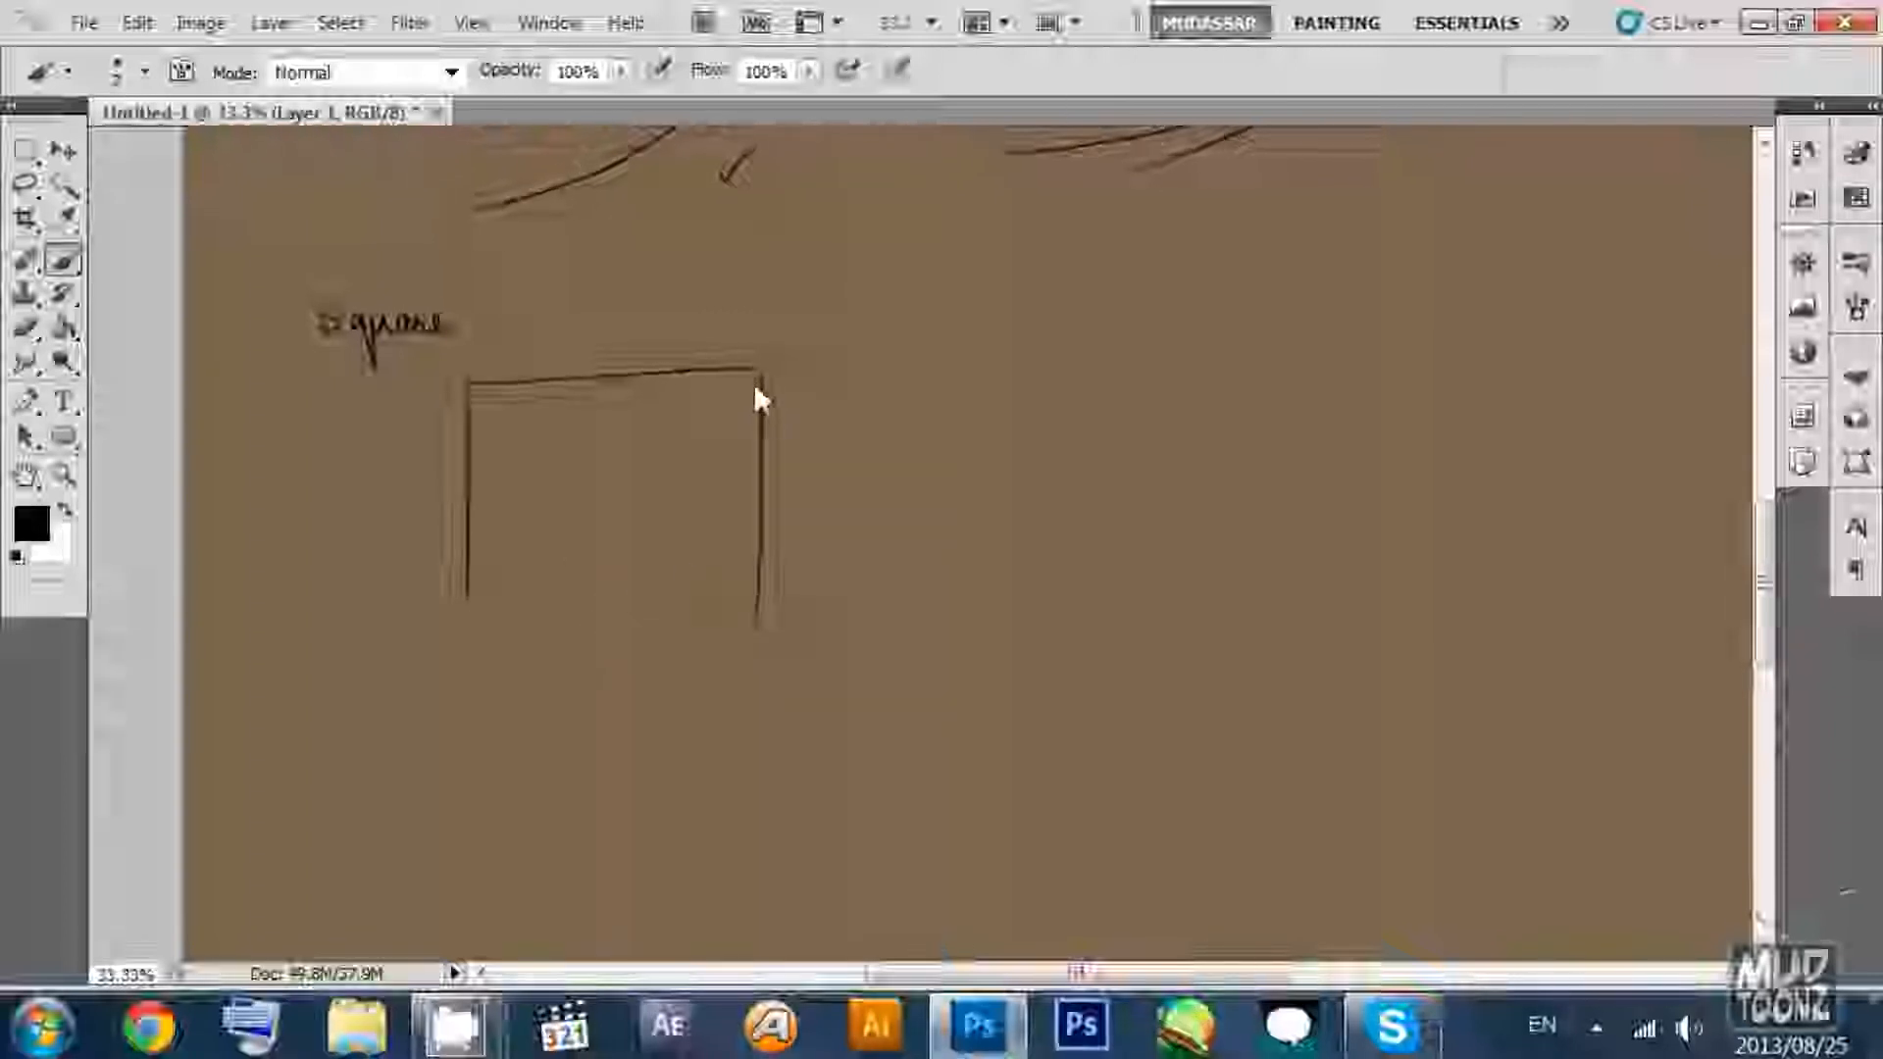
key("ctrl+z")
left_click_drag(758, 377, 762, 551)
key("ctrl+z")
left_click_drag(759, 375, 761, 610)
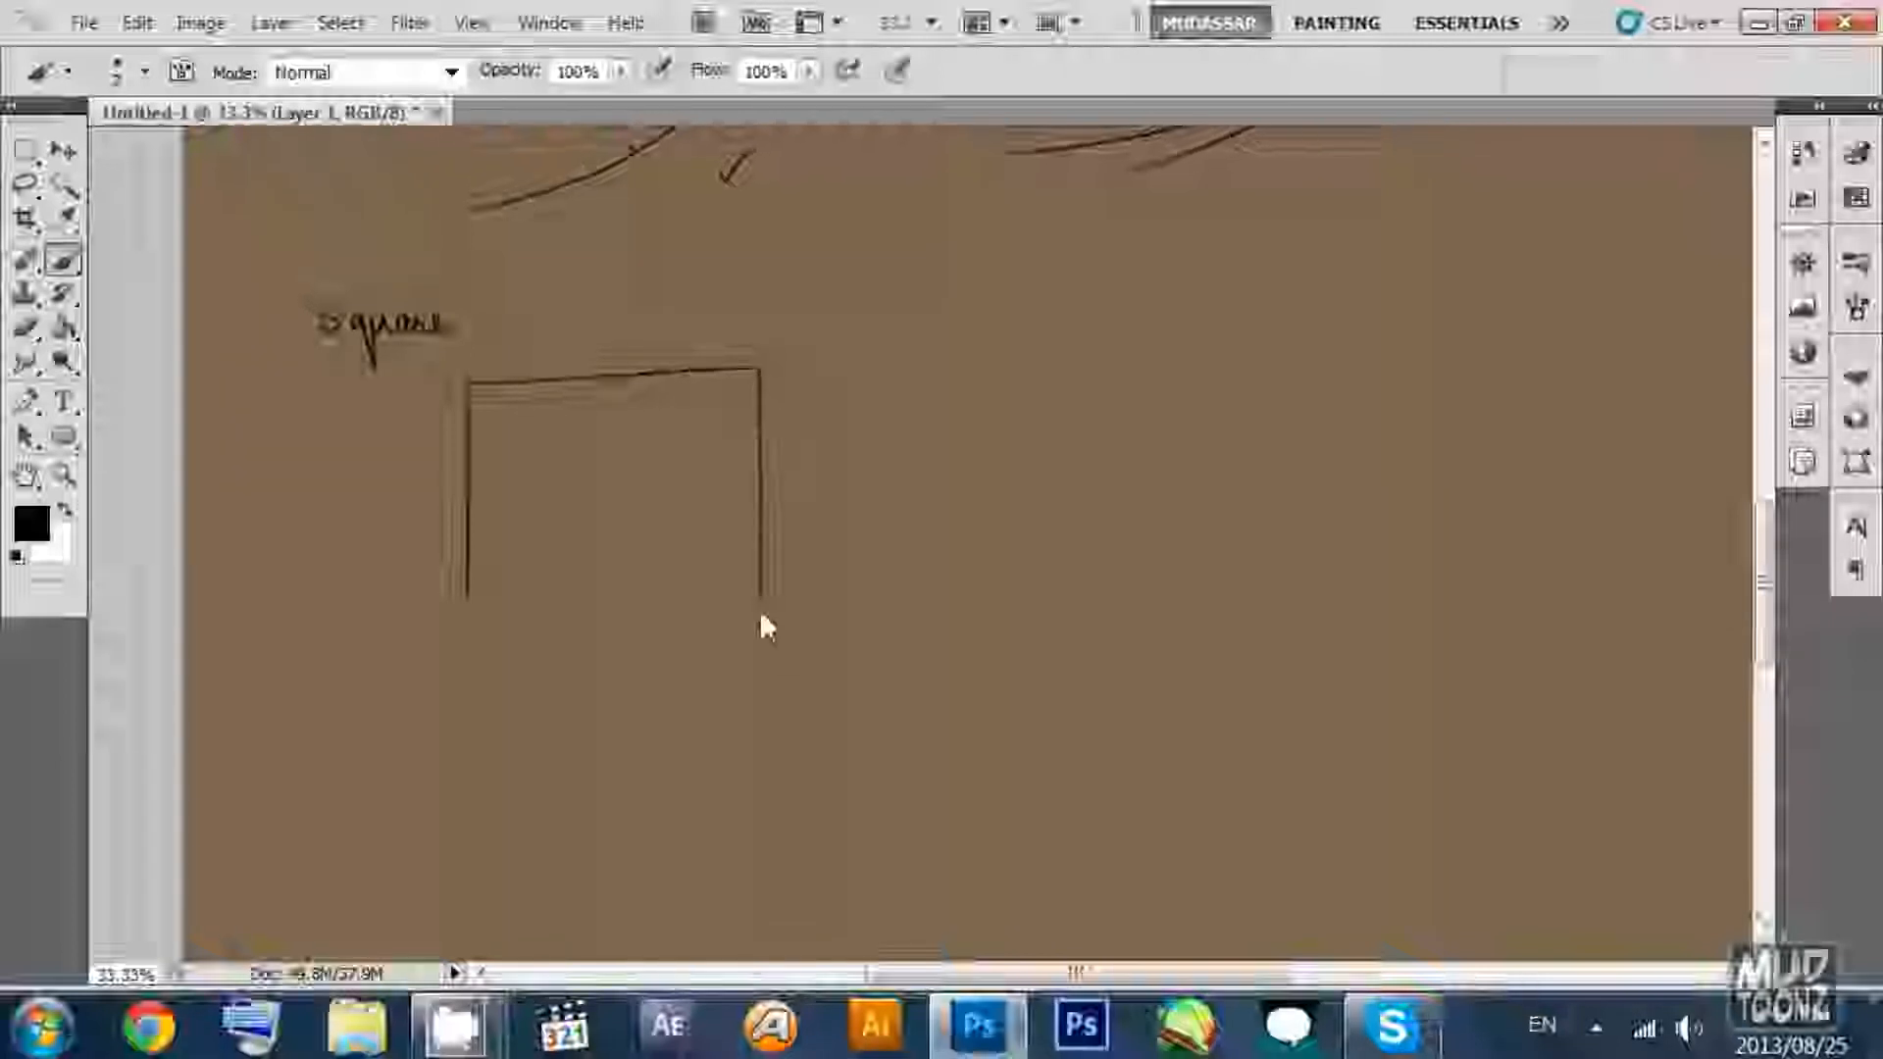
Close the square with a horizontal bottom edge joining both sides, undoing and redrawing the stroke as needed.
left_click_drag(456, 620, 780, 612)
key("ctrl+z")
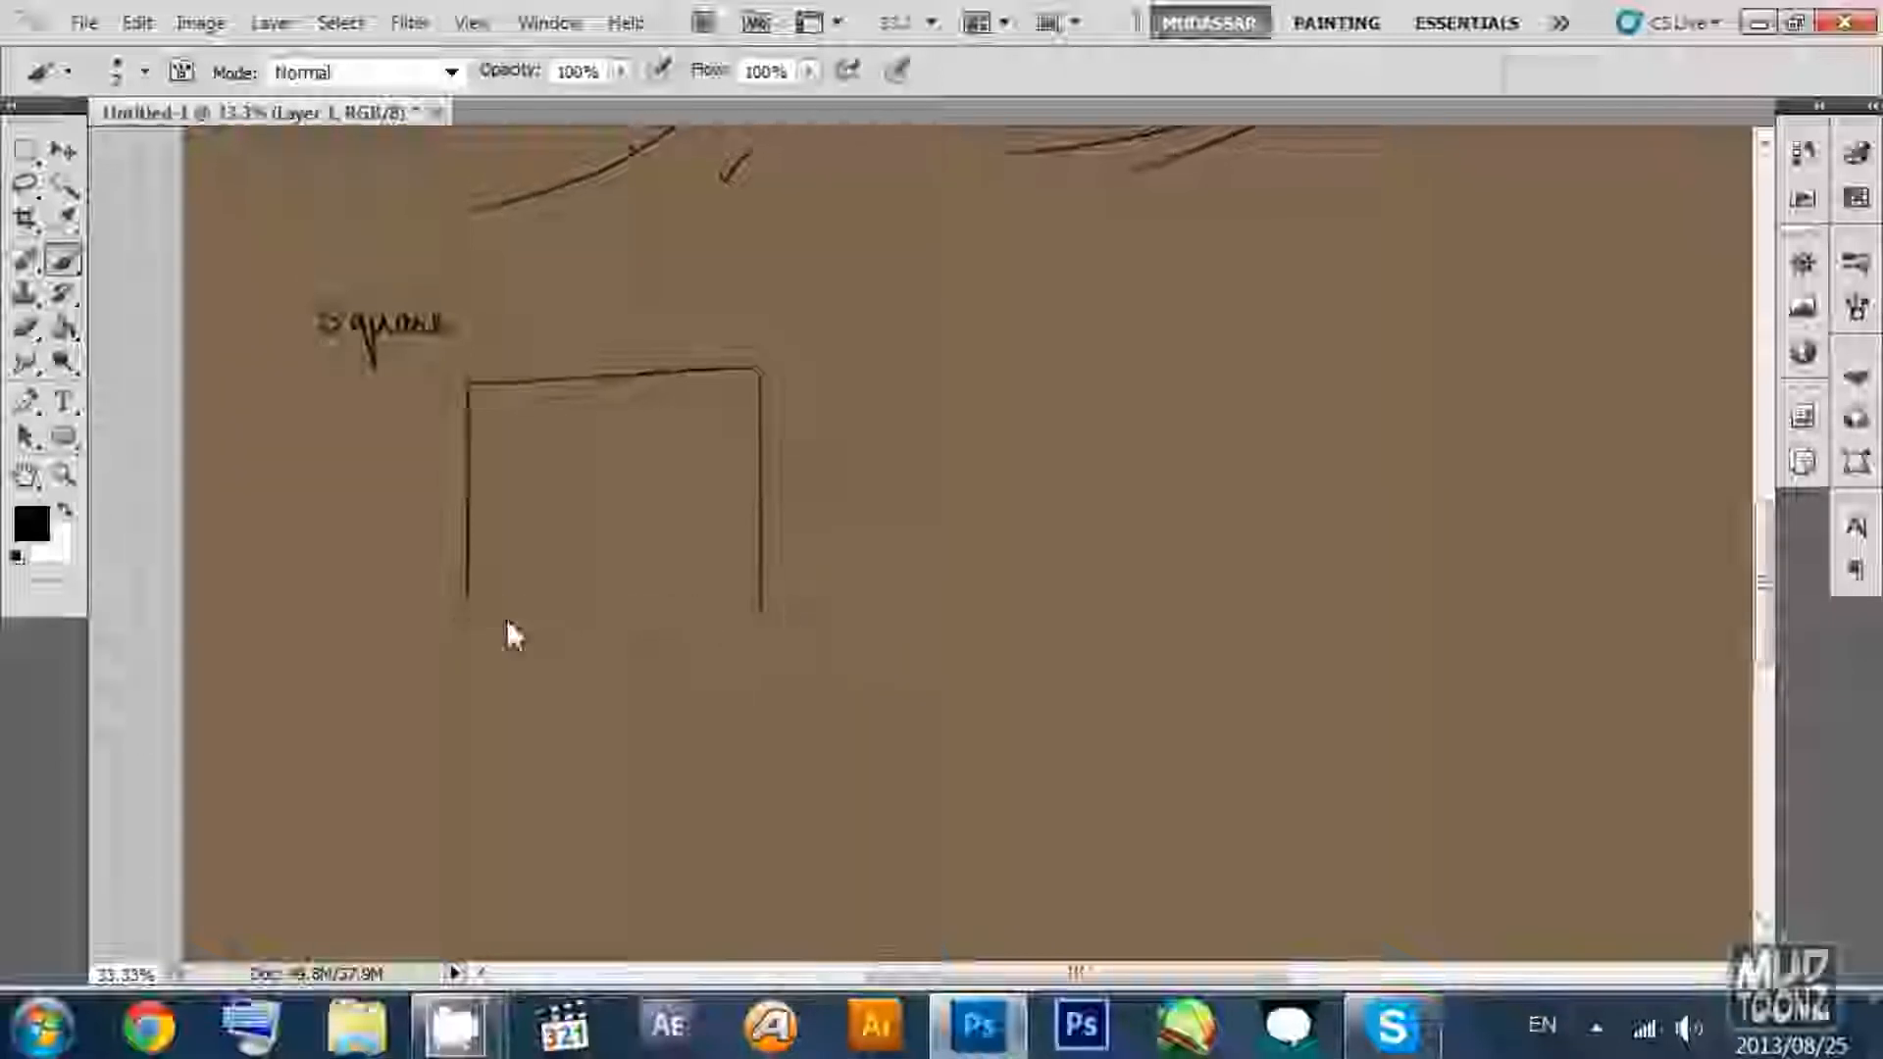
left_click_drag(471, 636, 697, 638)
key("ctrl+z")
left_click_drag(476, 633, 769, 635)
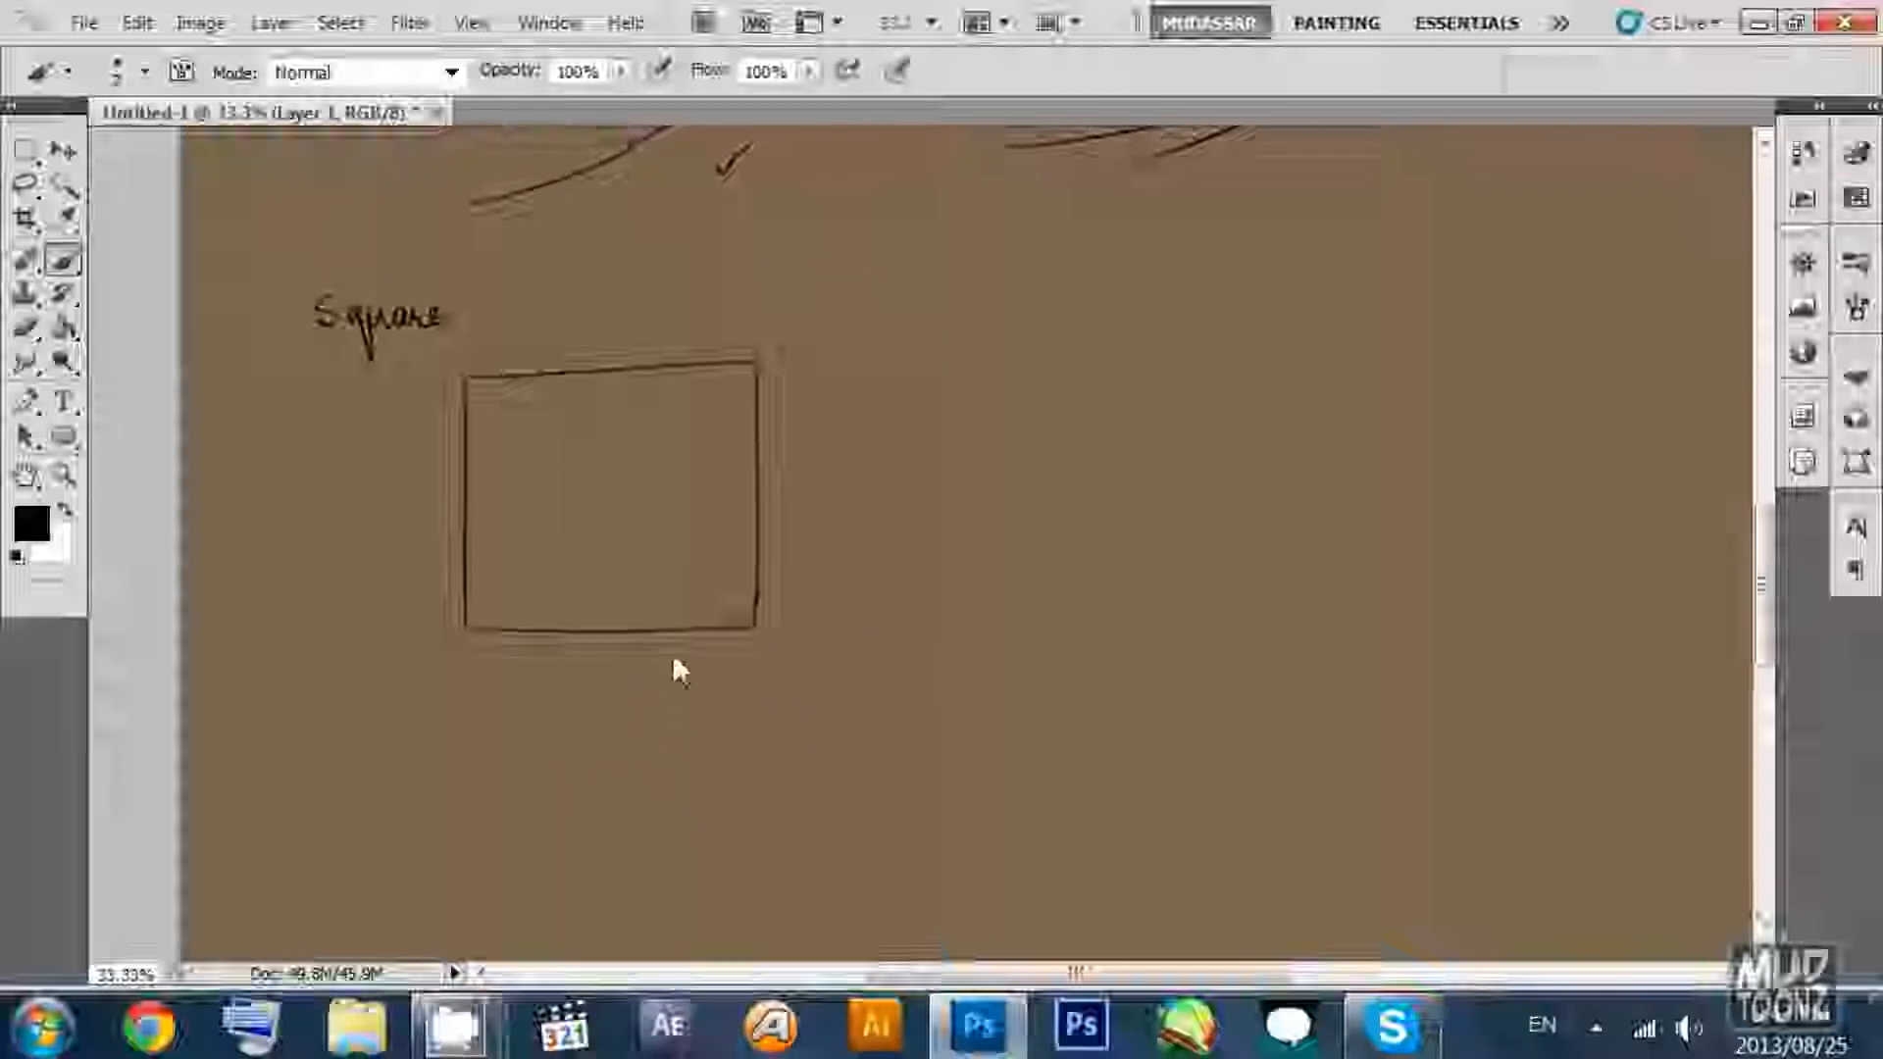
Redraw the square's slanted top edge as a more level line between its two upper corners.
left_click_drag(765, 610, 828, 557)
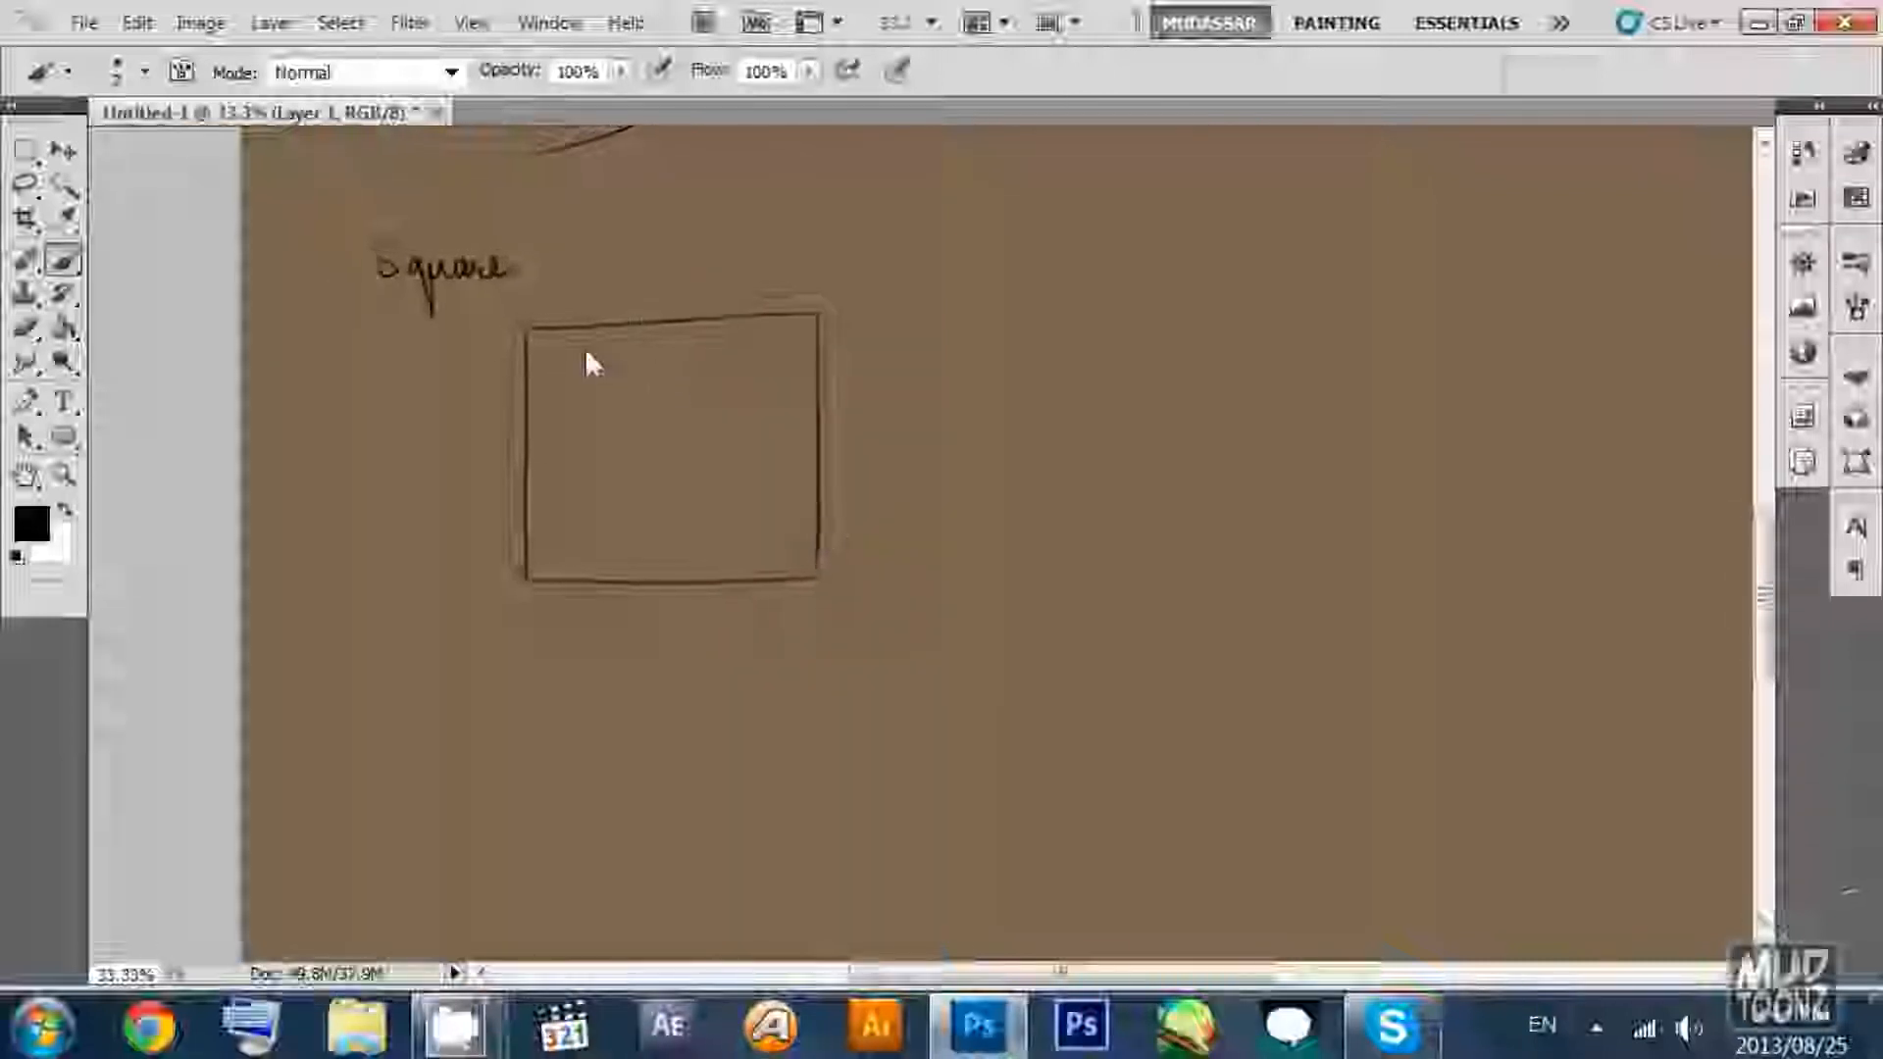
left_click_drag(530, 323, 819, 315)
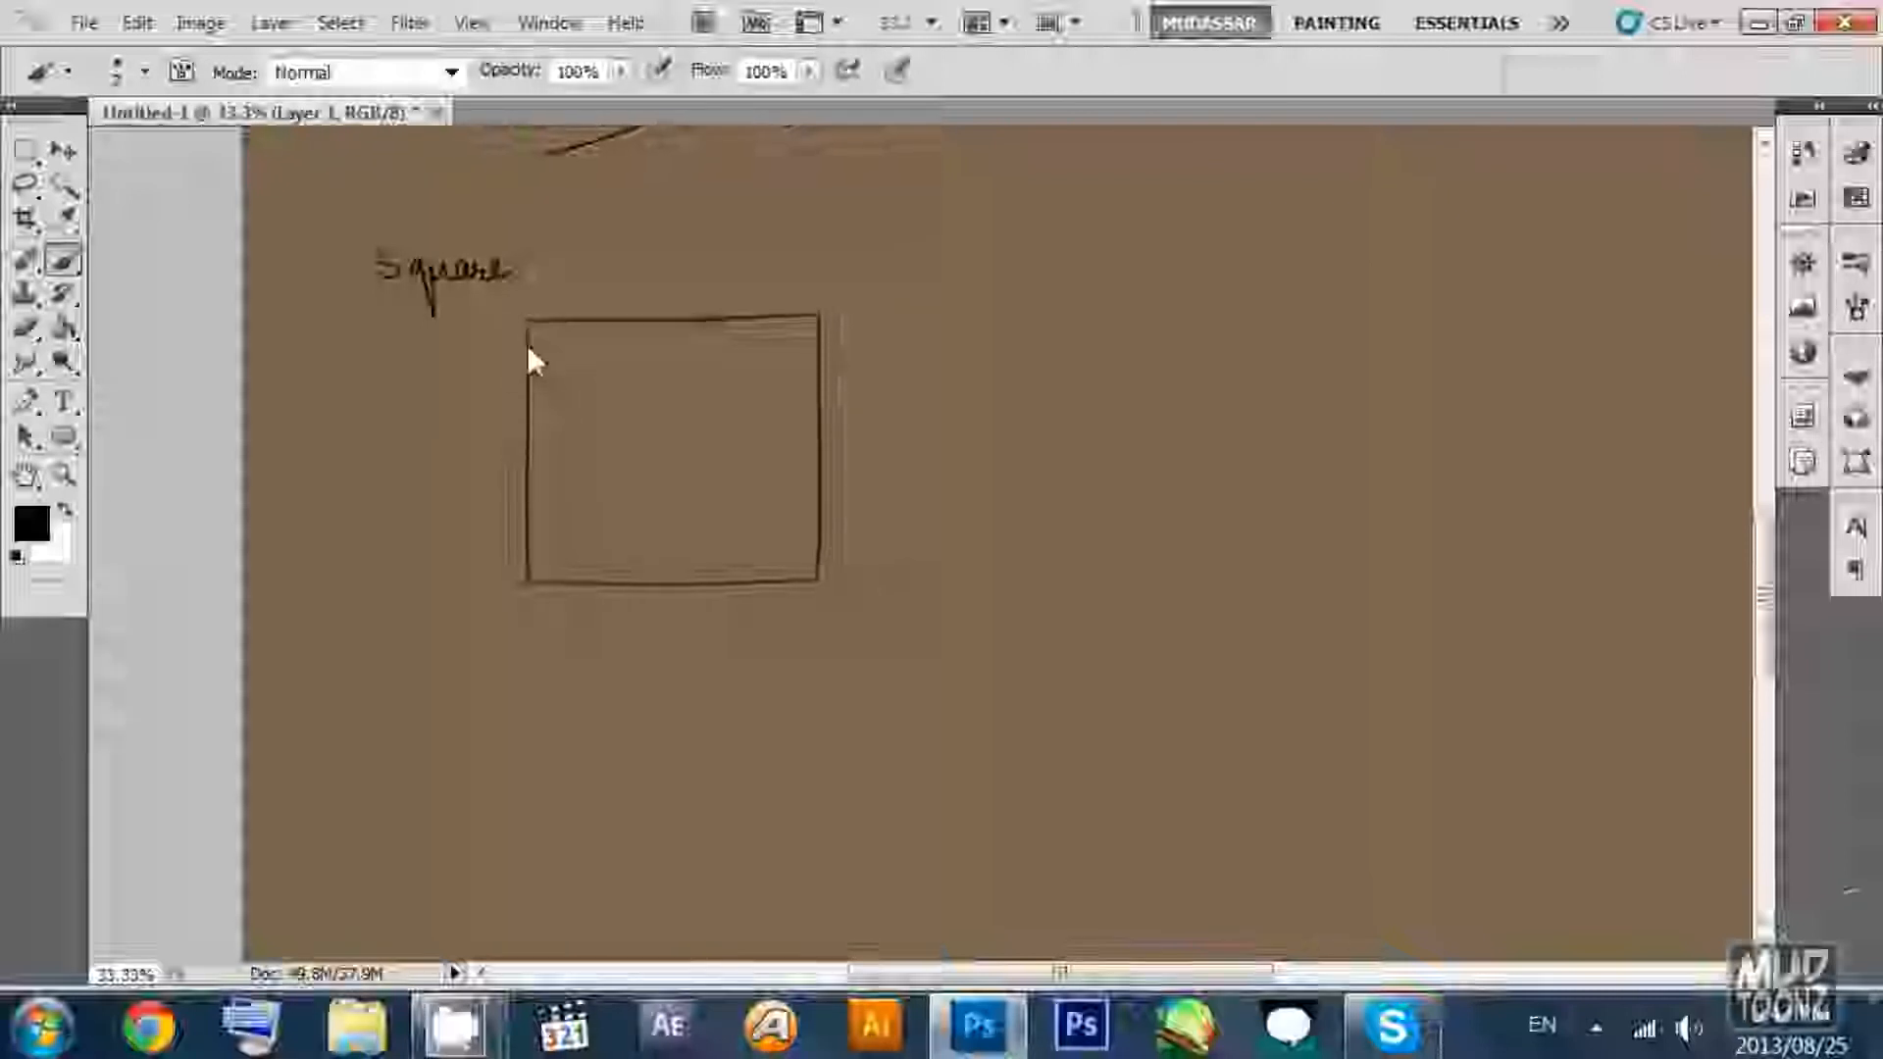
left_click_drag(765, 370, 755, 359)
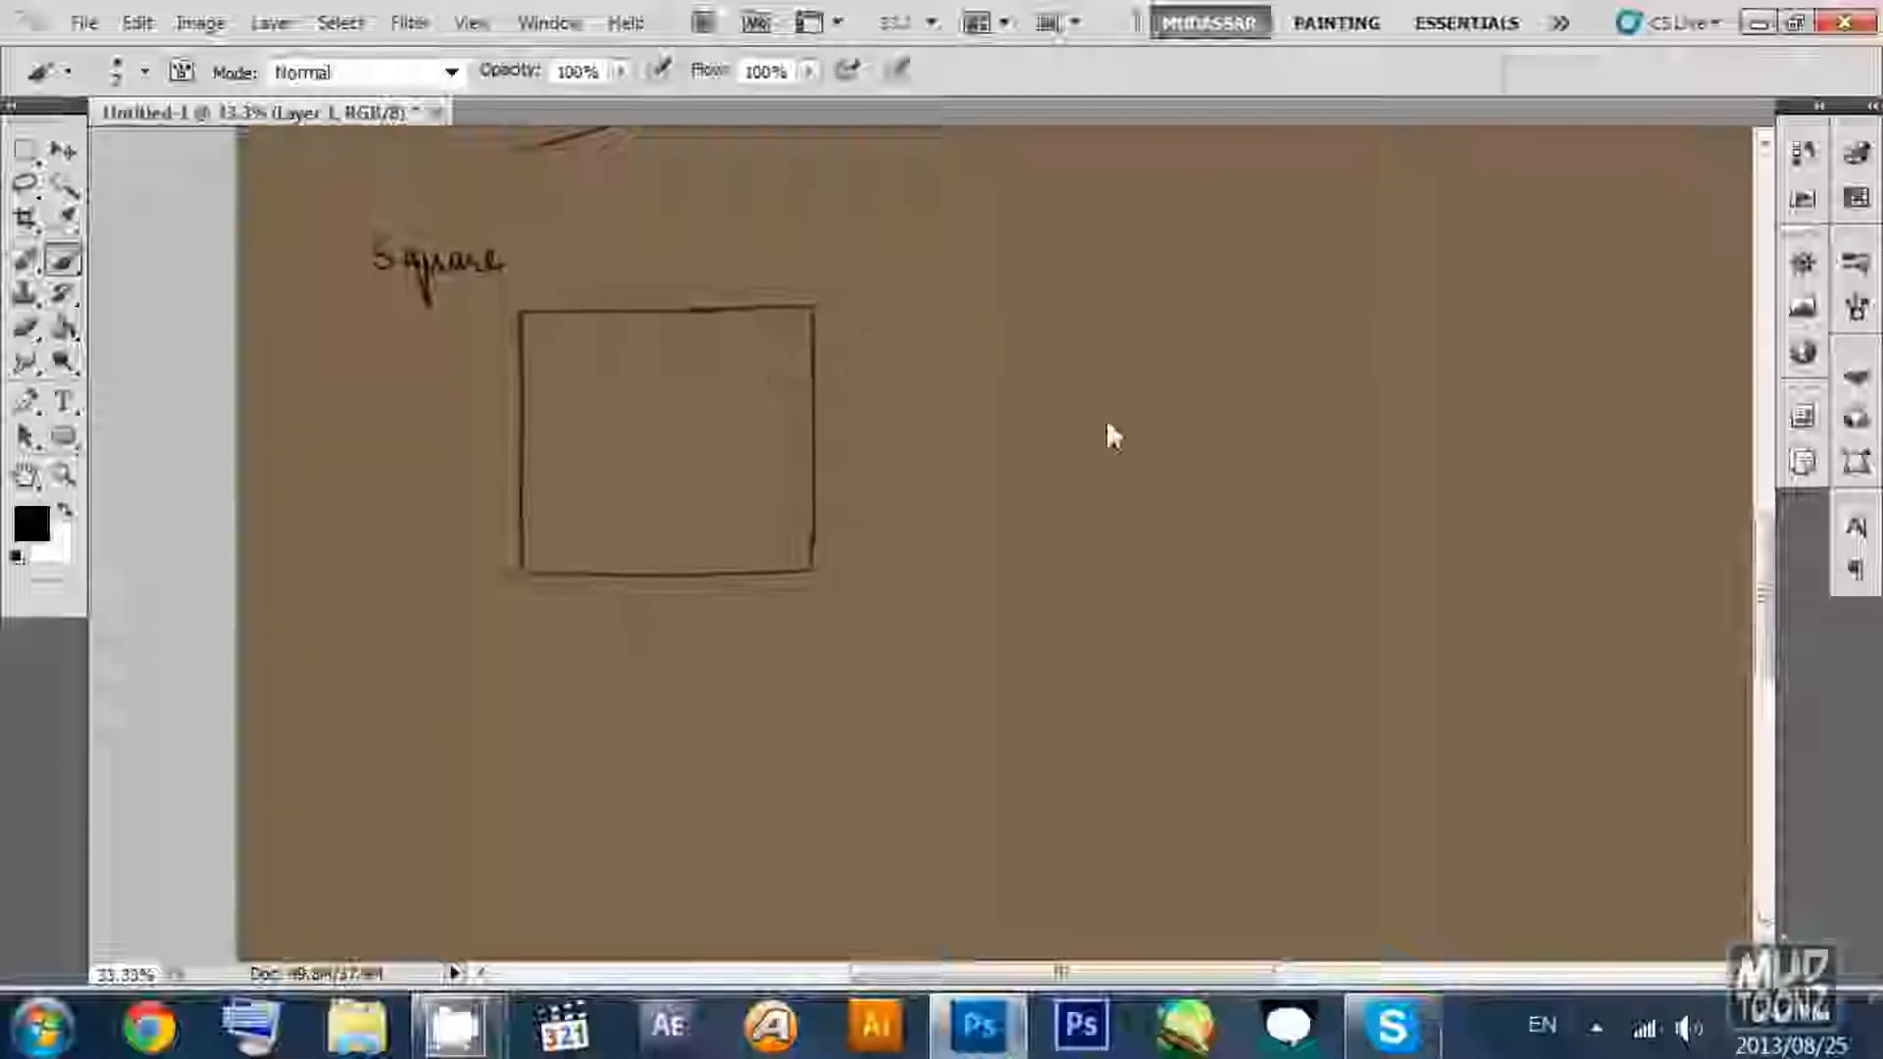
Handwrite the label "Triangle" in the empty area to the right of the square.
left_click_drag(1083, 490, 924, 493)
left_click_drag(949, 306, 949, 310)
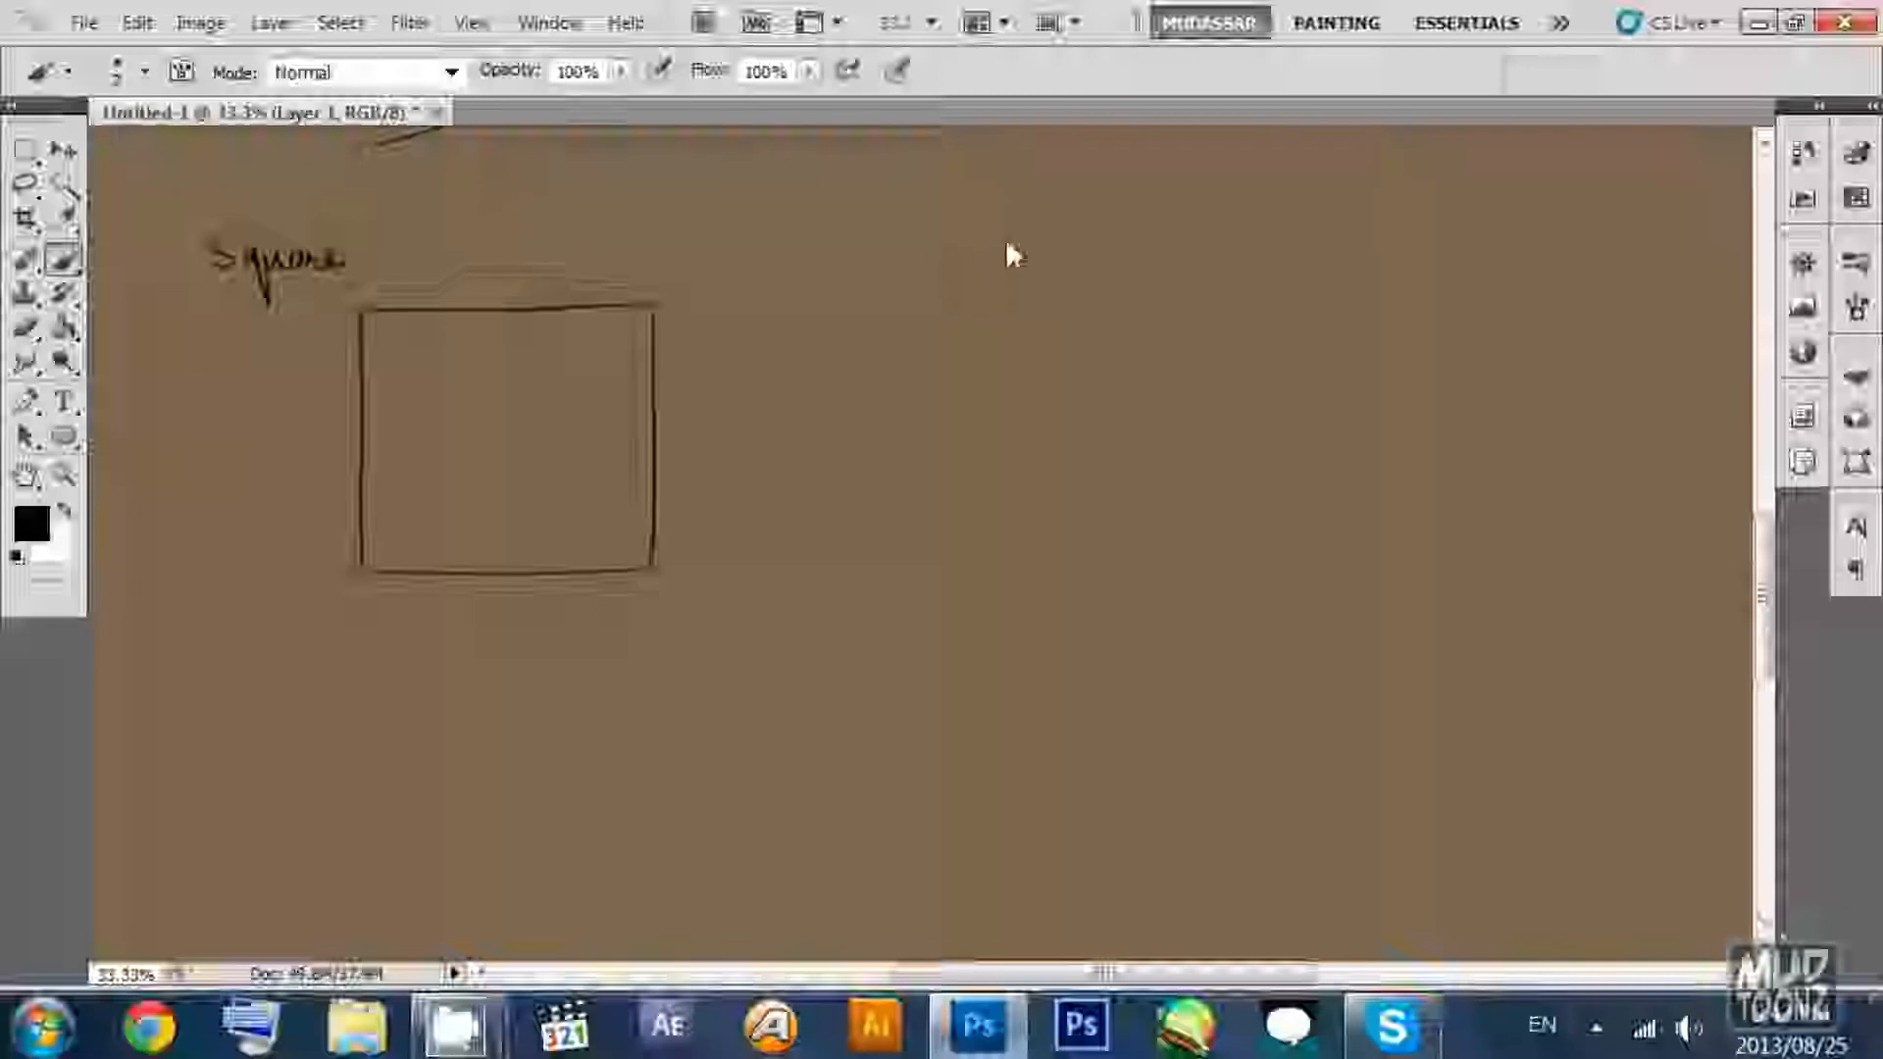
left_click_drag(949, 231, 986, 223)
mouse_move(977, 227)
left_mouse_down()
mouse_move(1008, 275)
mouse_move(1030, 238)
mouse_move(1056, 272)
mouse_move(1091, 257)
mouse_move(1100, 285)
mouse_move(1153, 259)
mouse_move(904, 563)
left_mouse_up()
scroll(1180, 265, "down", 1)
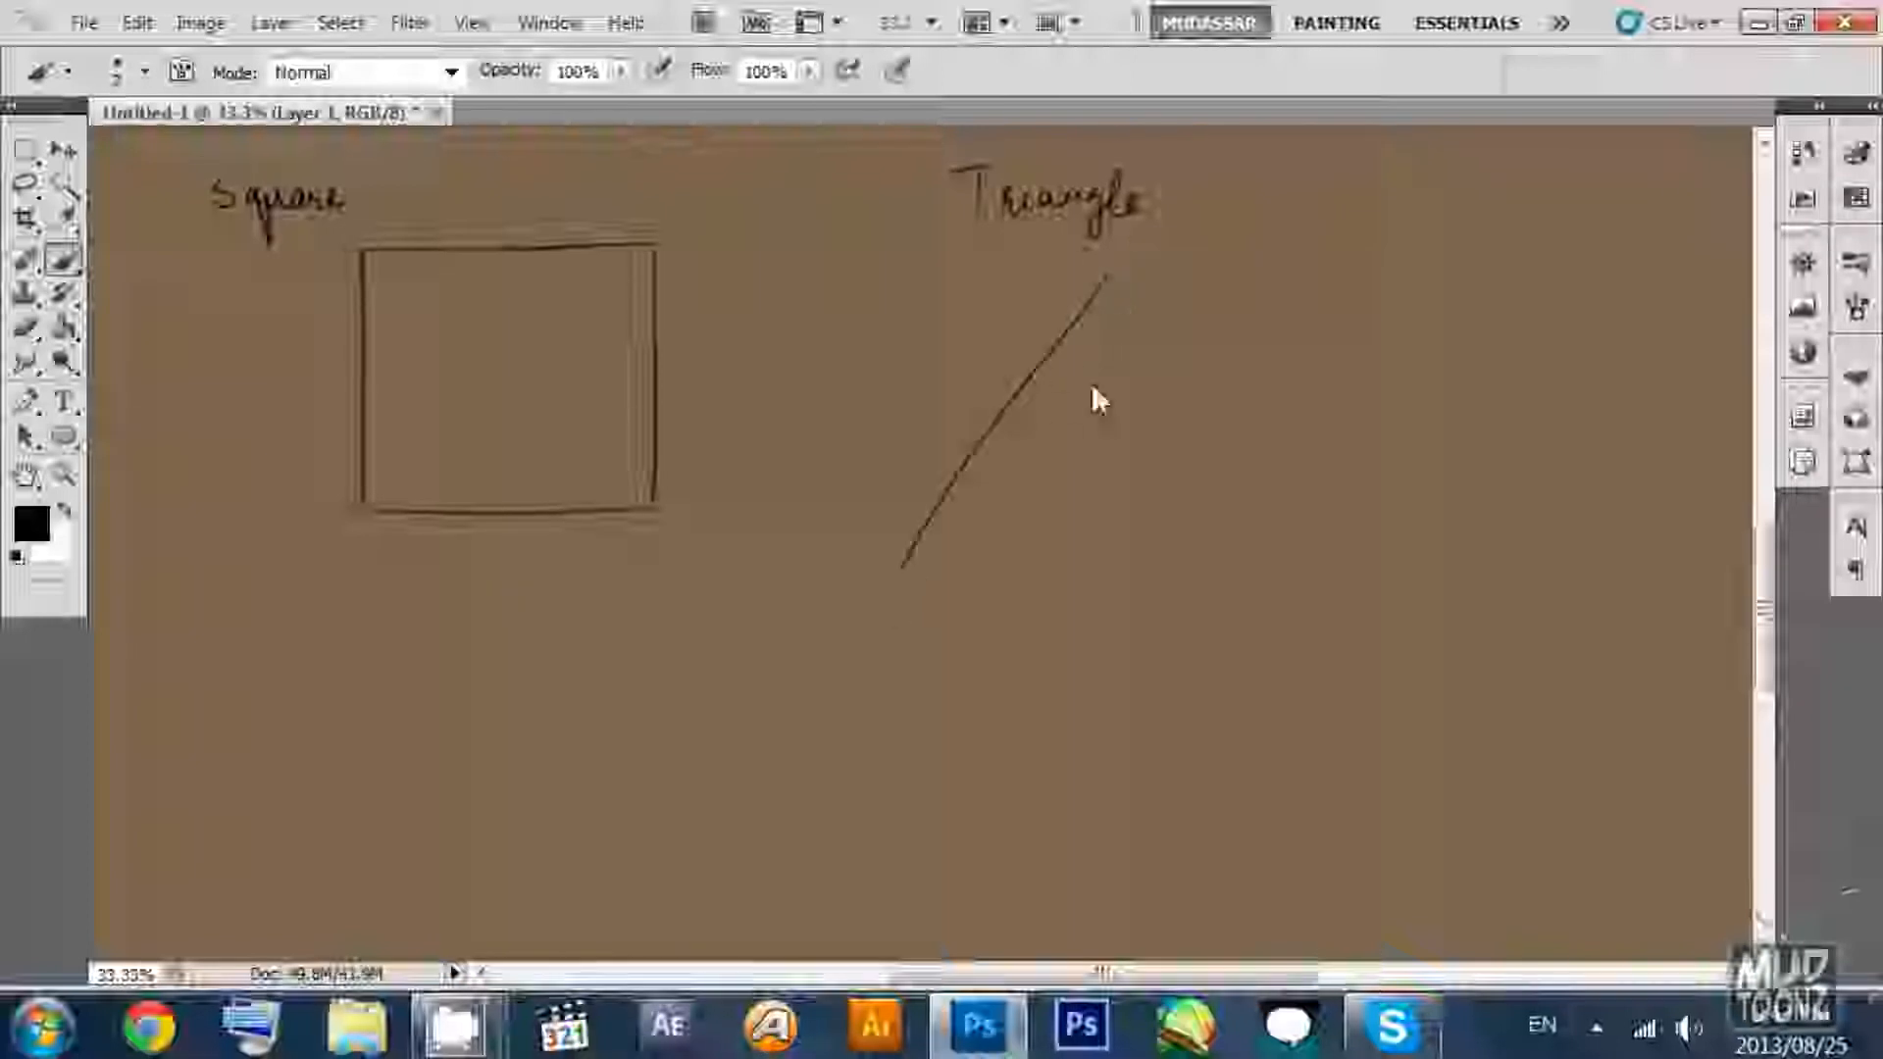
key("ctrl+z")
left_click_drag(1112, 286, 923, 529)
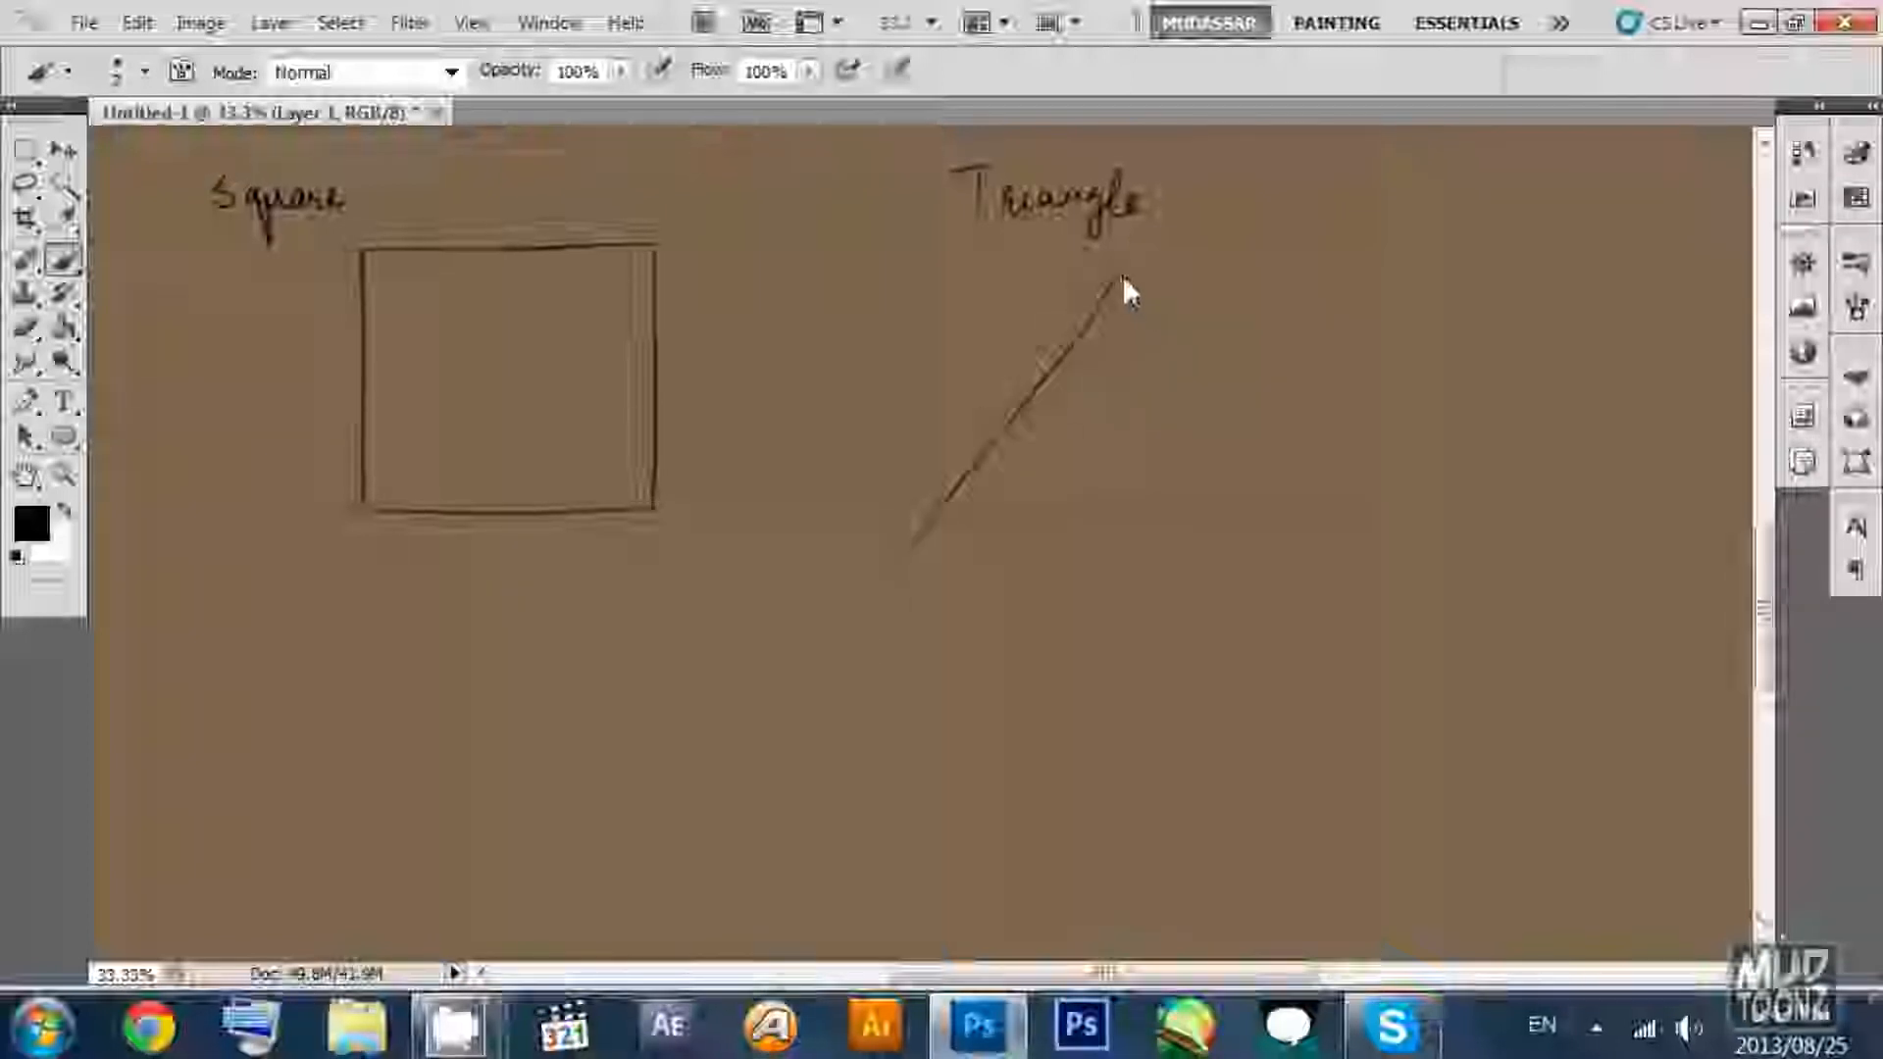
mouse_move(1127, 285)
left_mouse_down()
mouse_move(1345, 575)
mouse_move(1352, 559)
left_mouse_up()
key("ctrl+alt+z")
key("ctrl+alt+z")
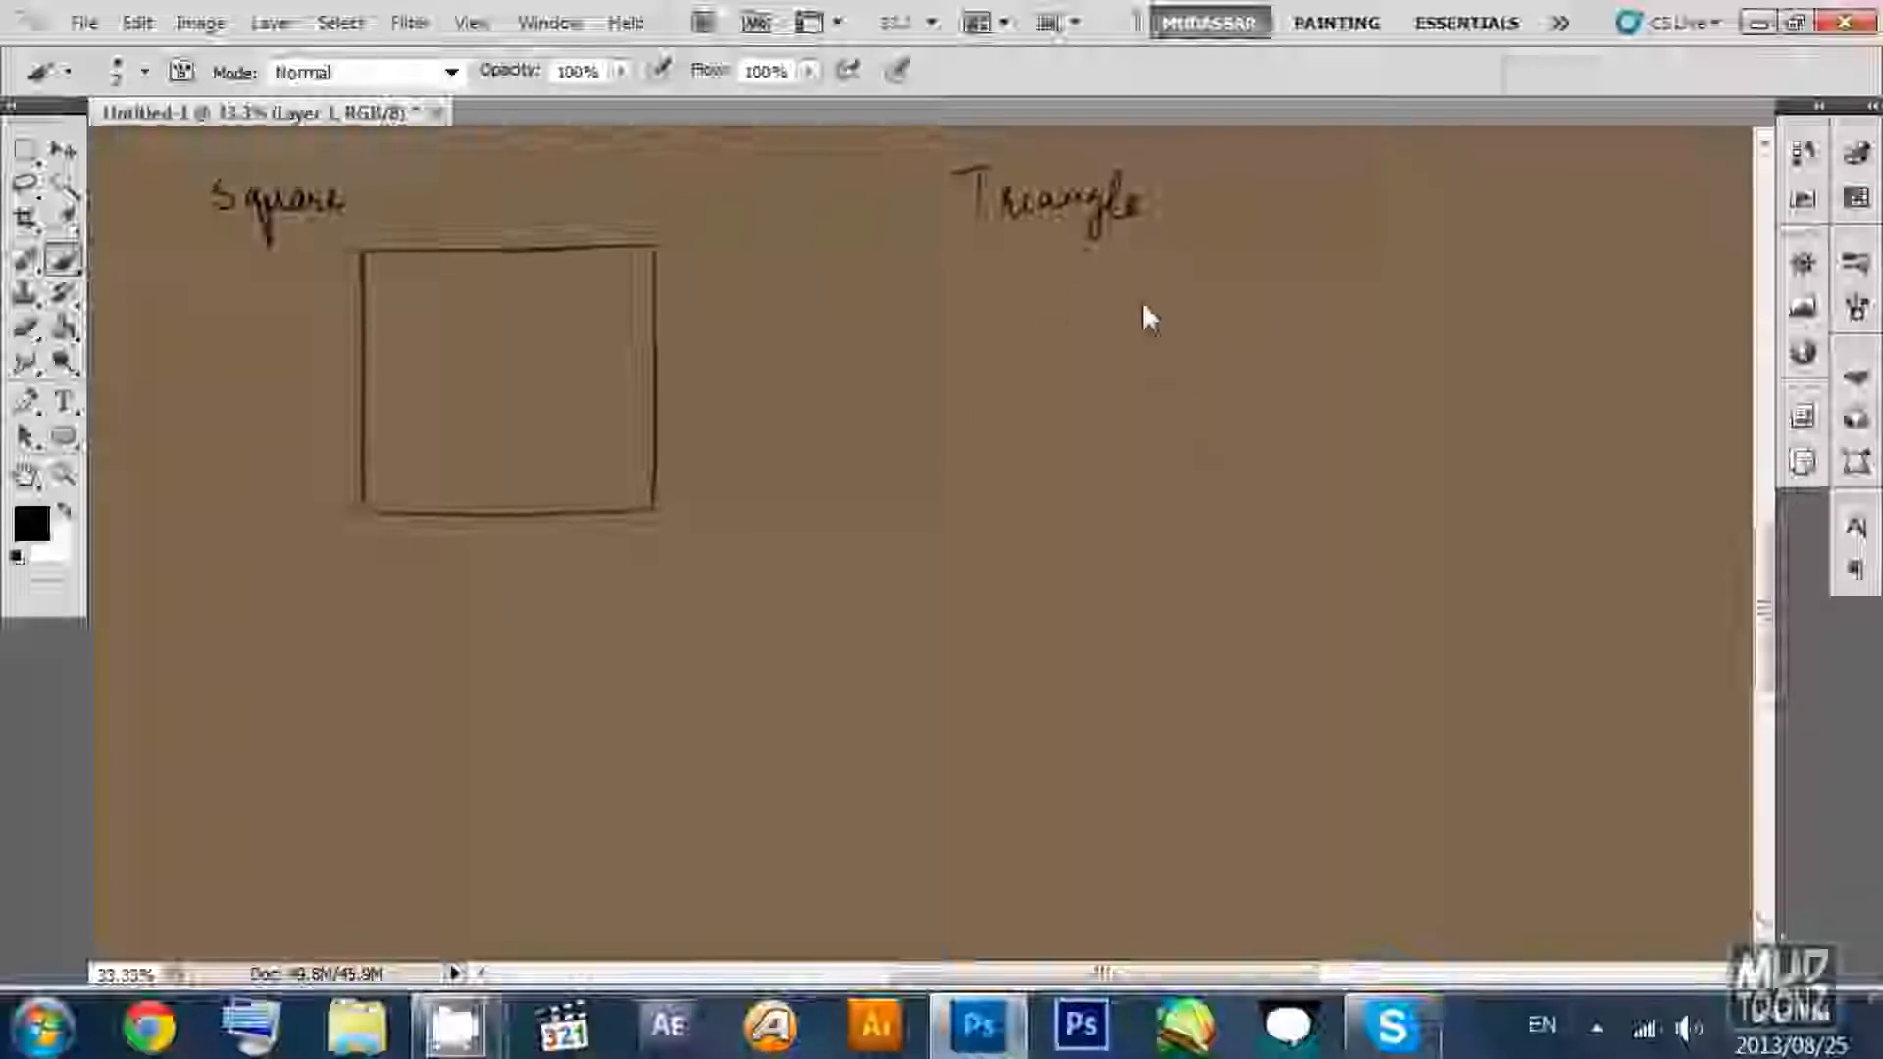
Mark corner dots beneath the "Triangle" label and connect the three corners with straight brush segments to form a triangle.
left_click(1130, 282)
left_click(951, 573)
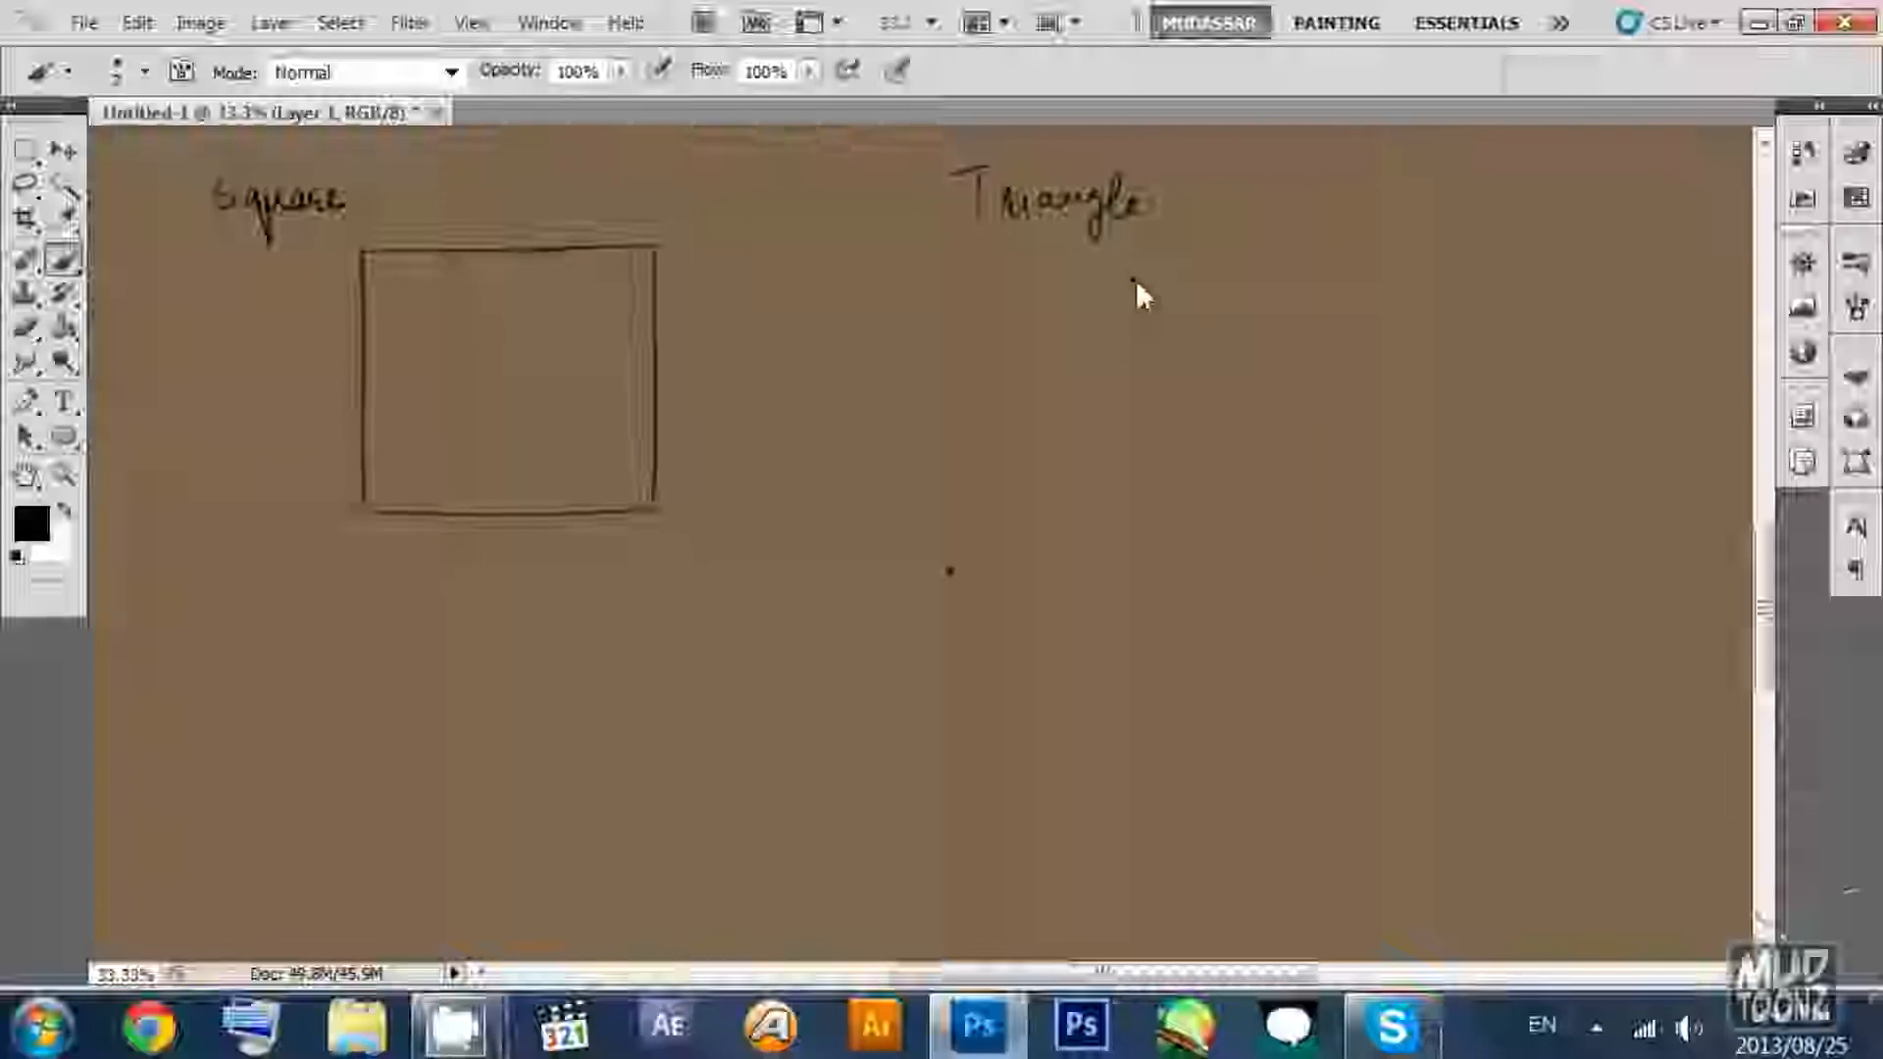
left_click_drag(949, 571, 1131, 285)
left_click(1287, 576, "shift")
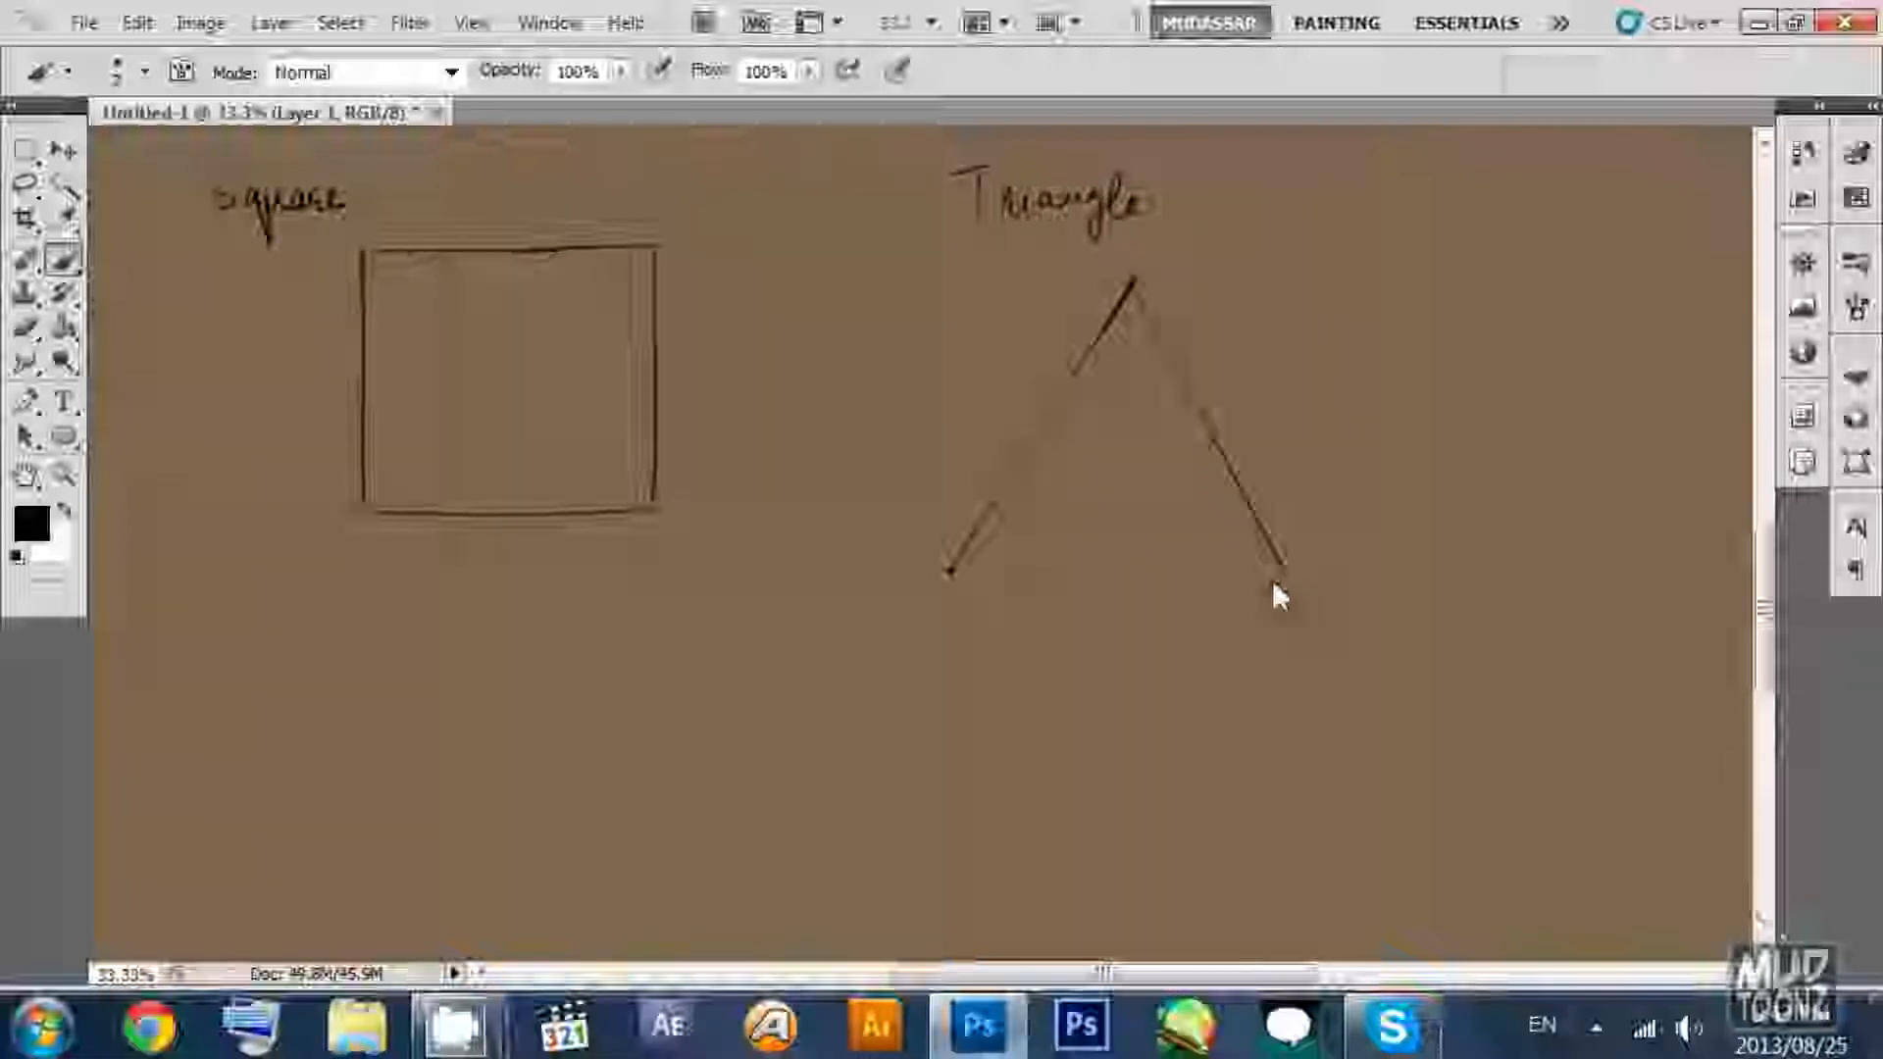
left_click(950, 574, "shift")
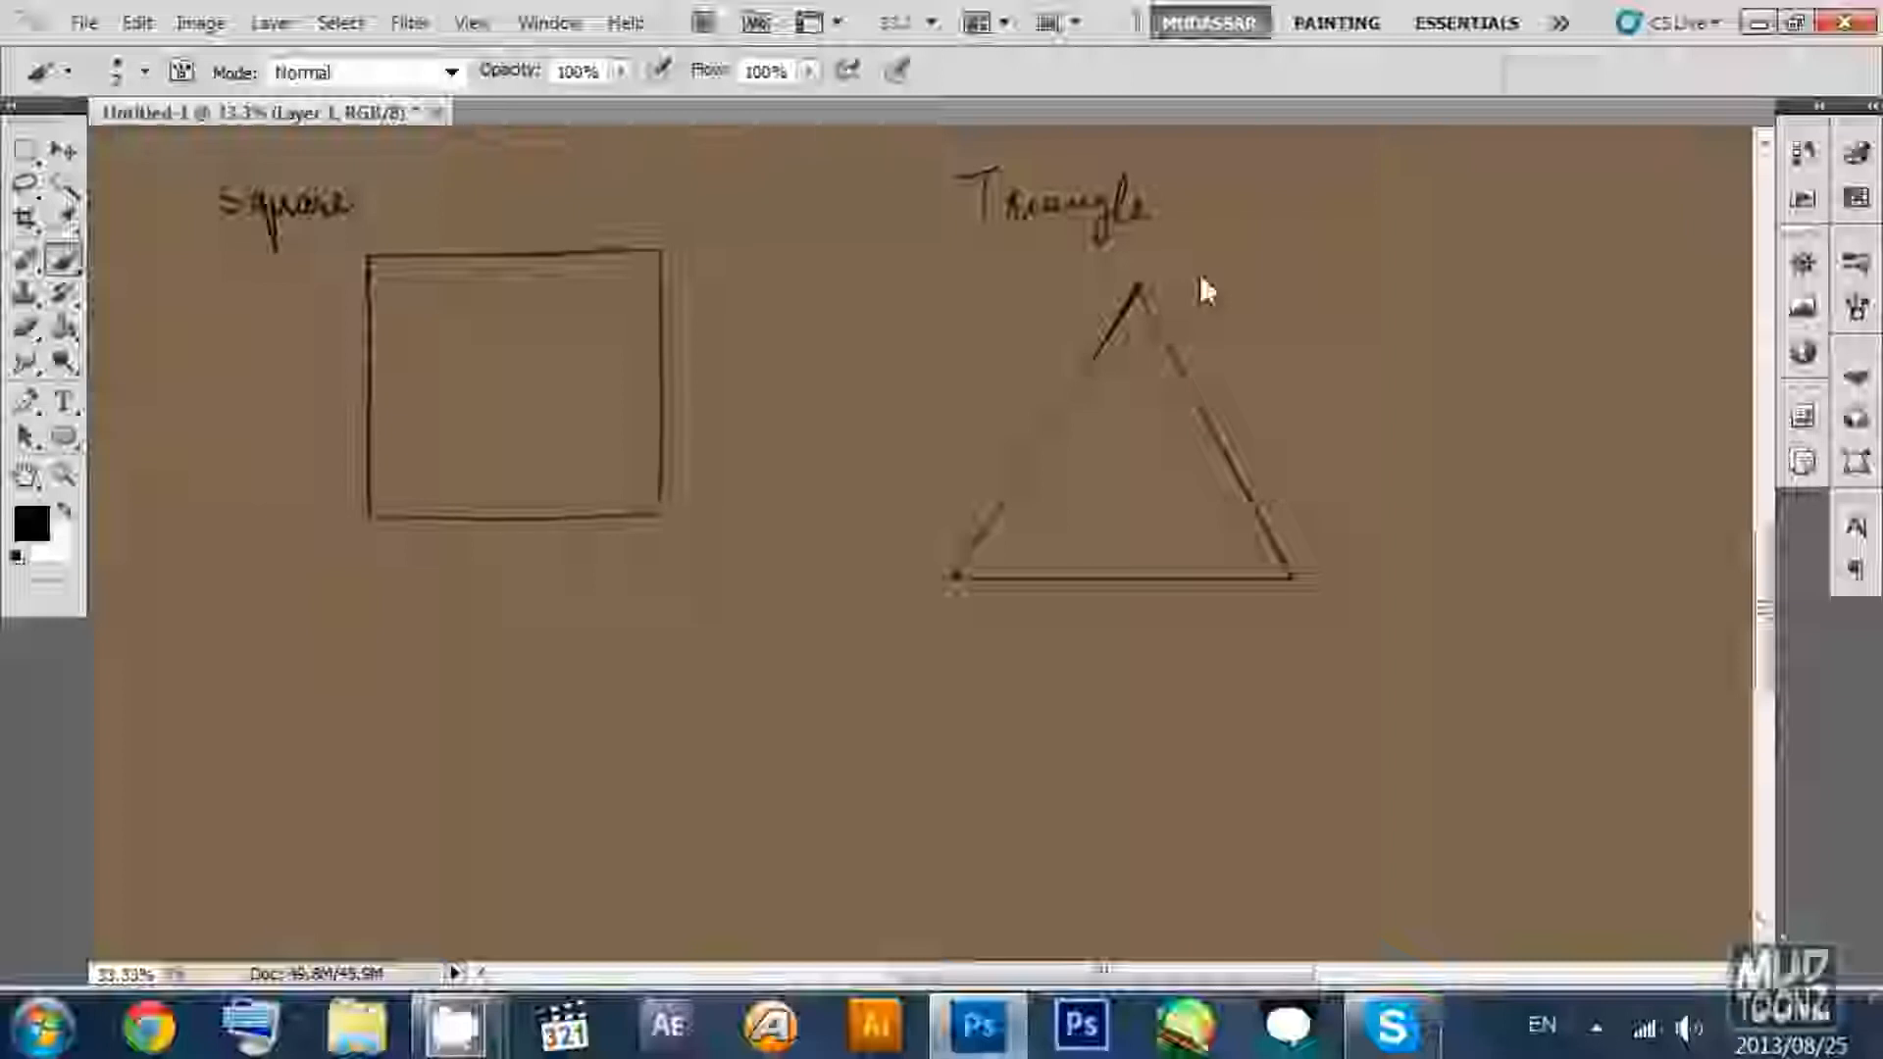
left_click_drag(1199, 464, 1206, 436)
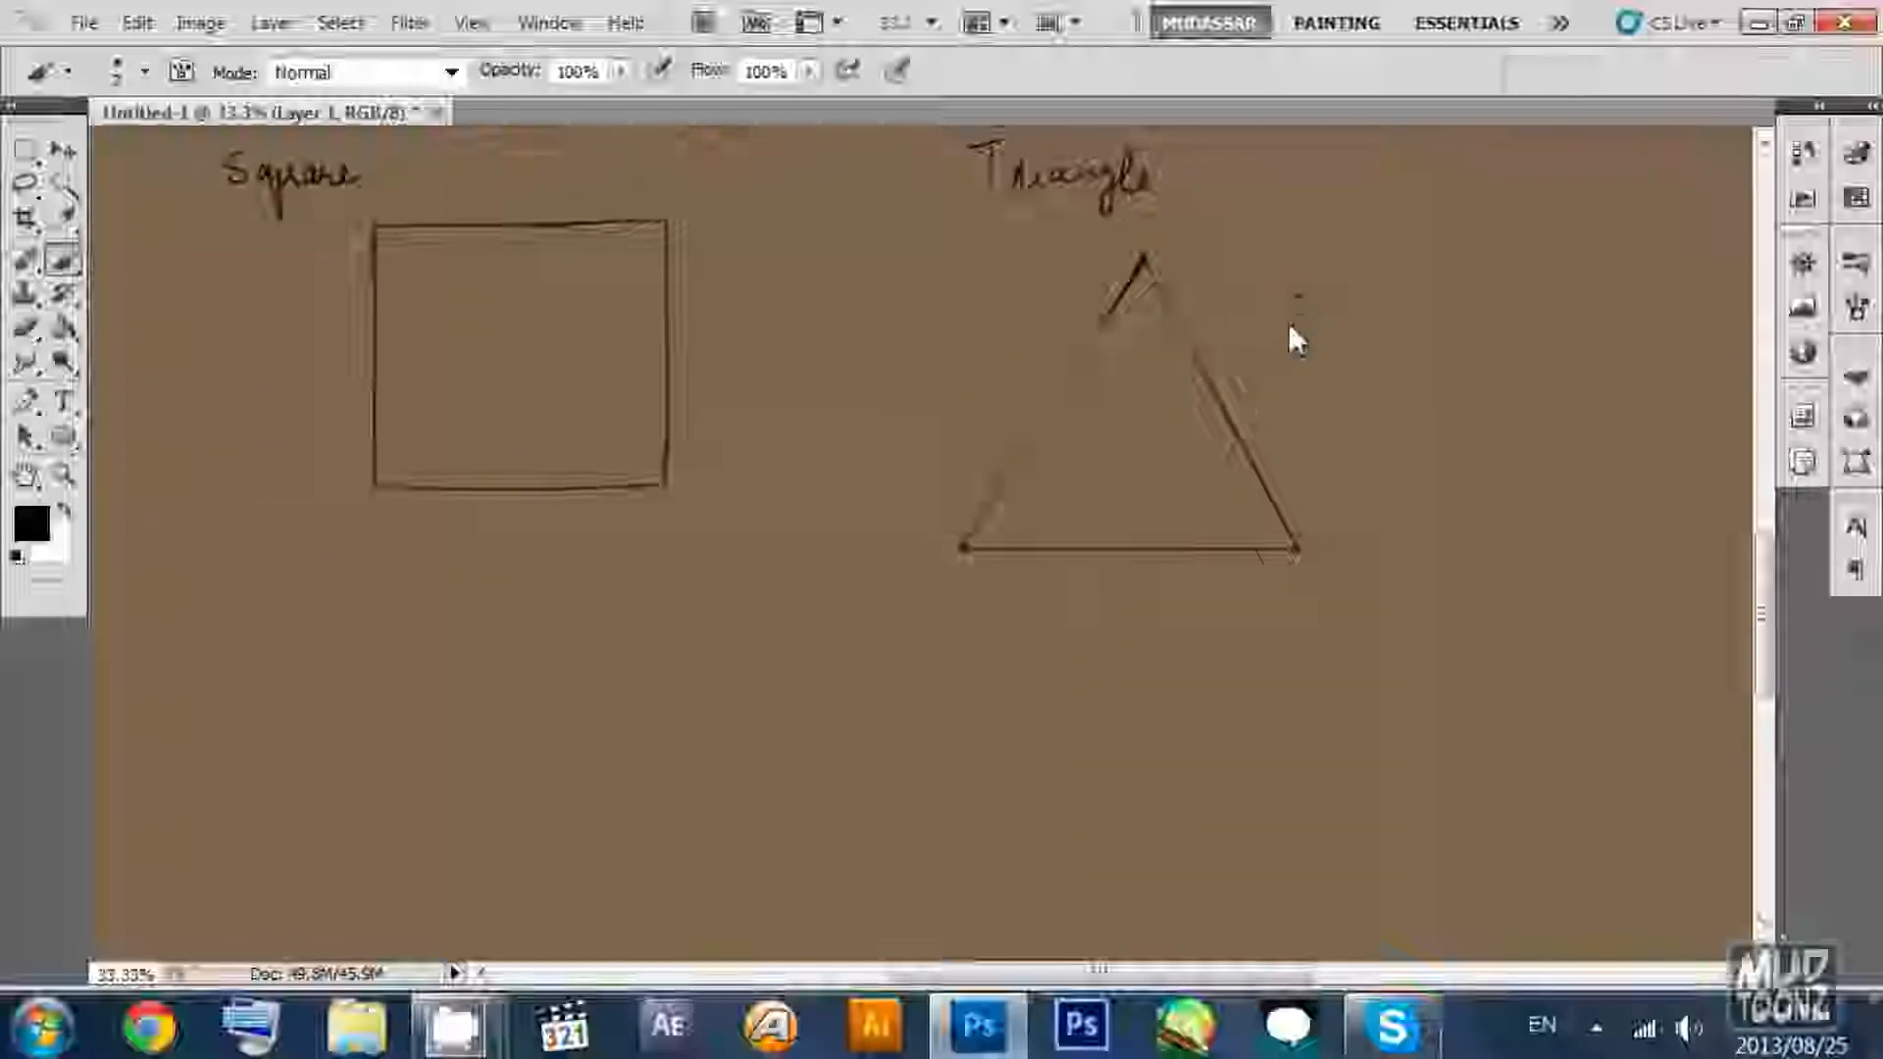
mouse_move(1291, 327)
left_mouse_down()
mouse_move(1323, 290)
mouse_move(1399, 318)
left_mouse_up()
key("ctrl+z")
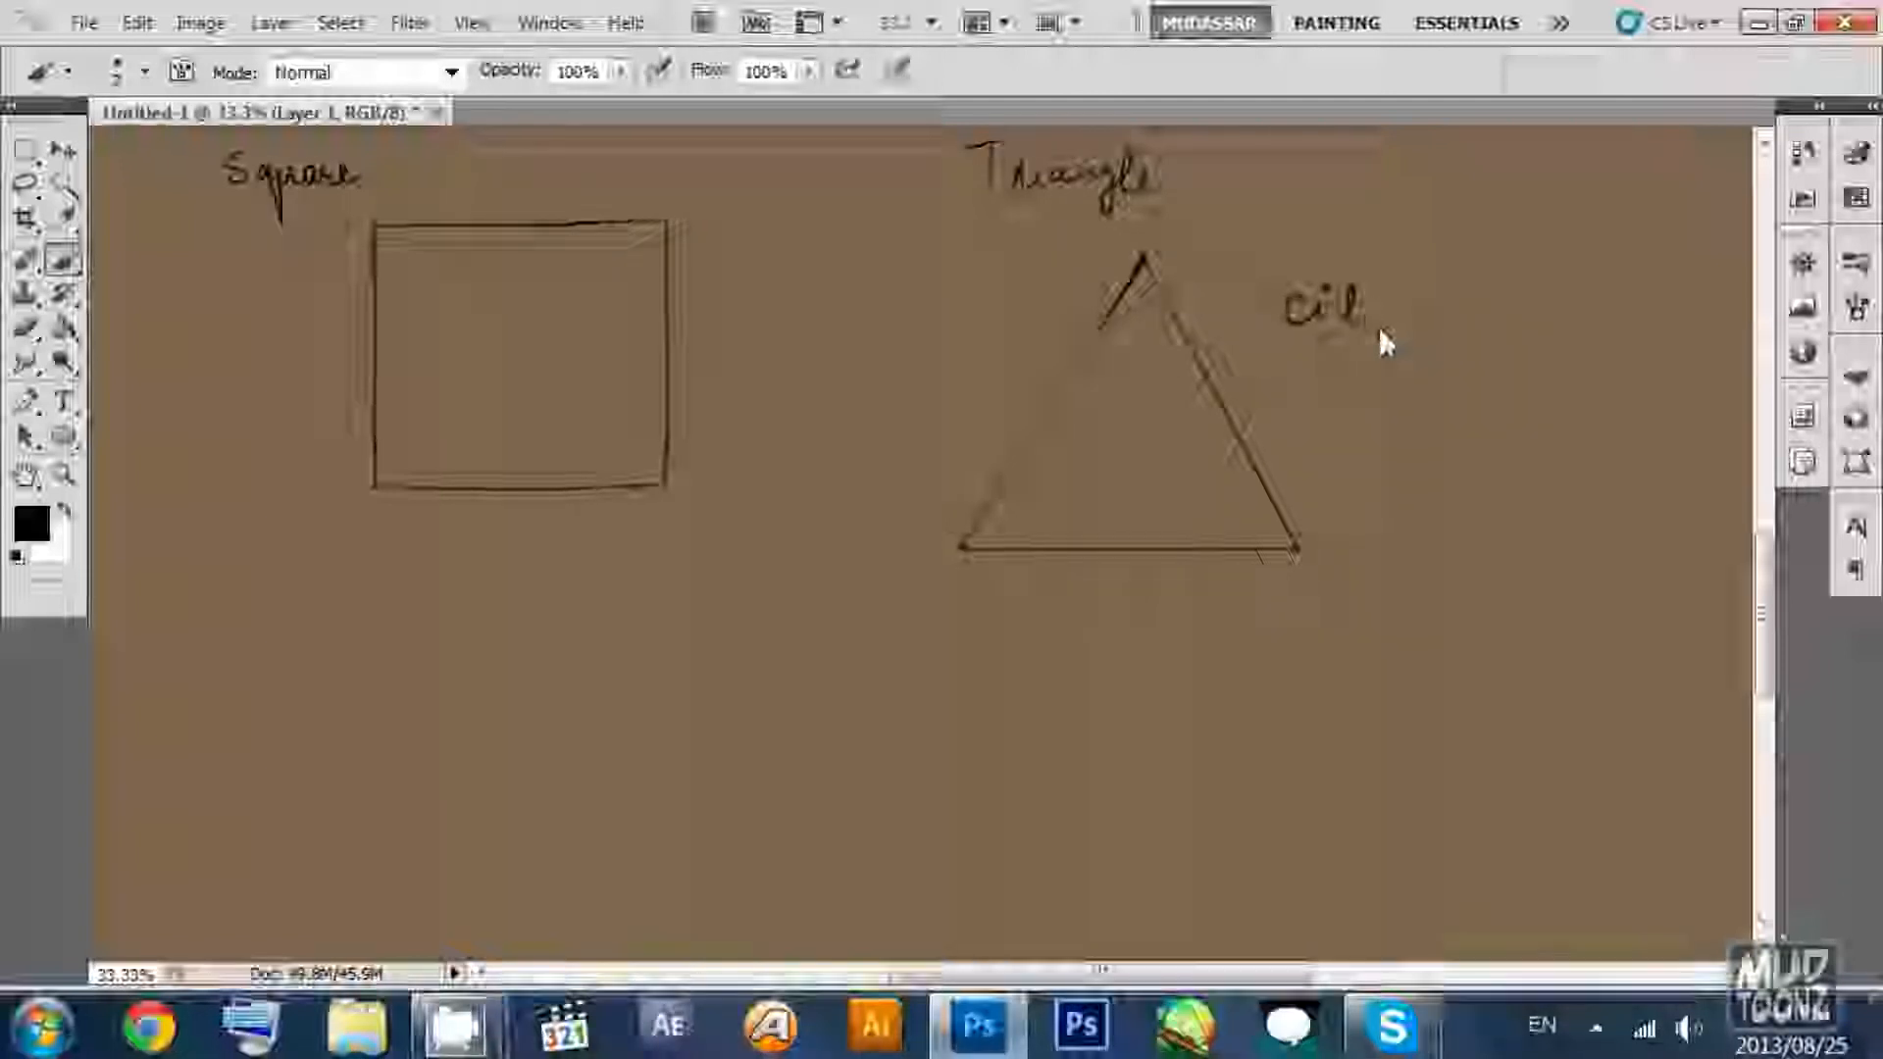
key("ctrl+alt+z")
key("ctrl+alt+z")
key("ctrl+alt+z")
key("ctrl+alt+z")
key("ctrl+alt+z")
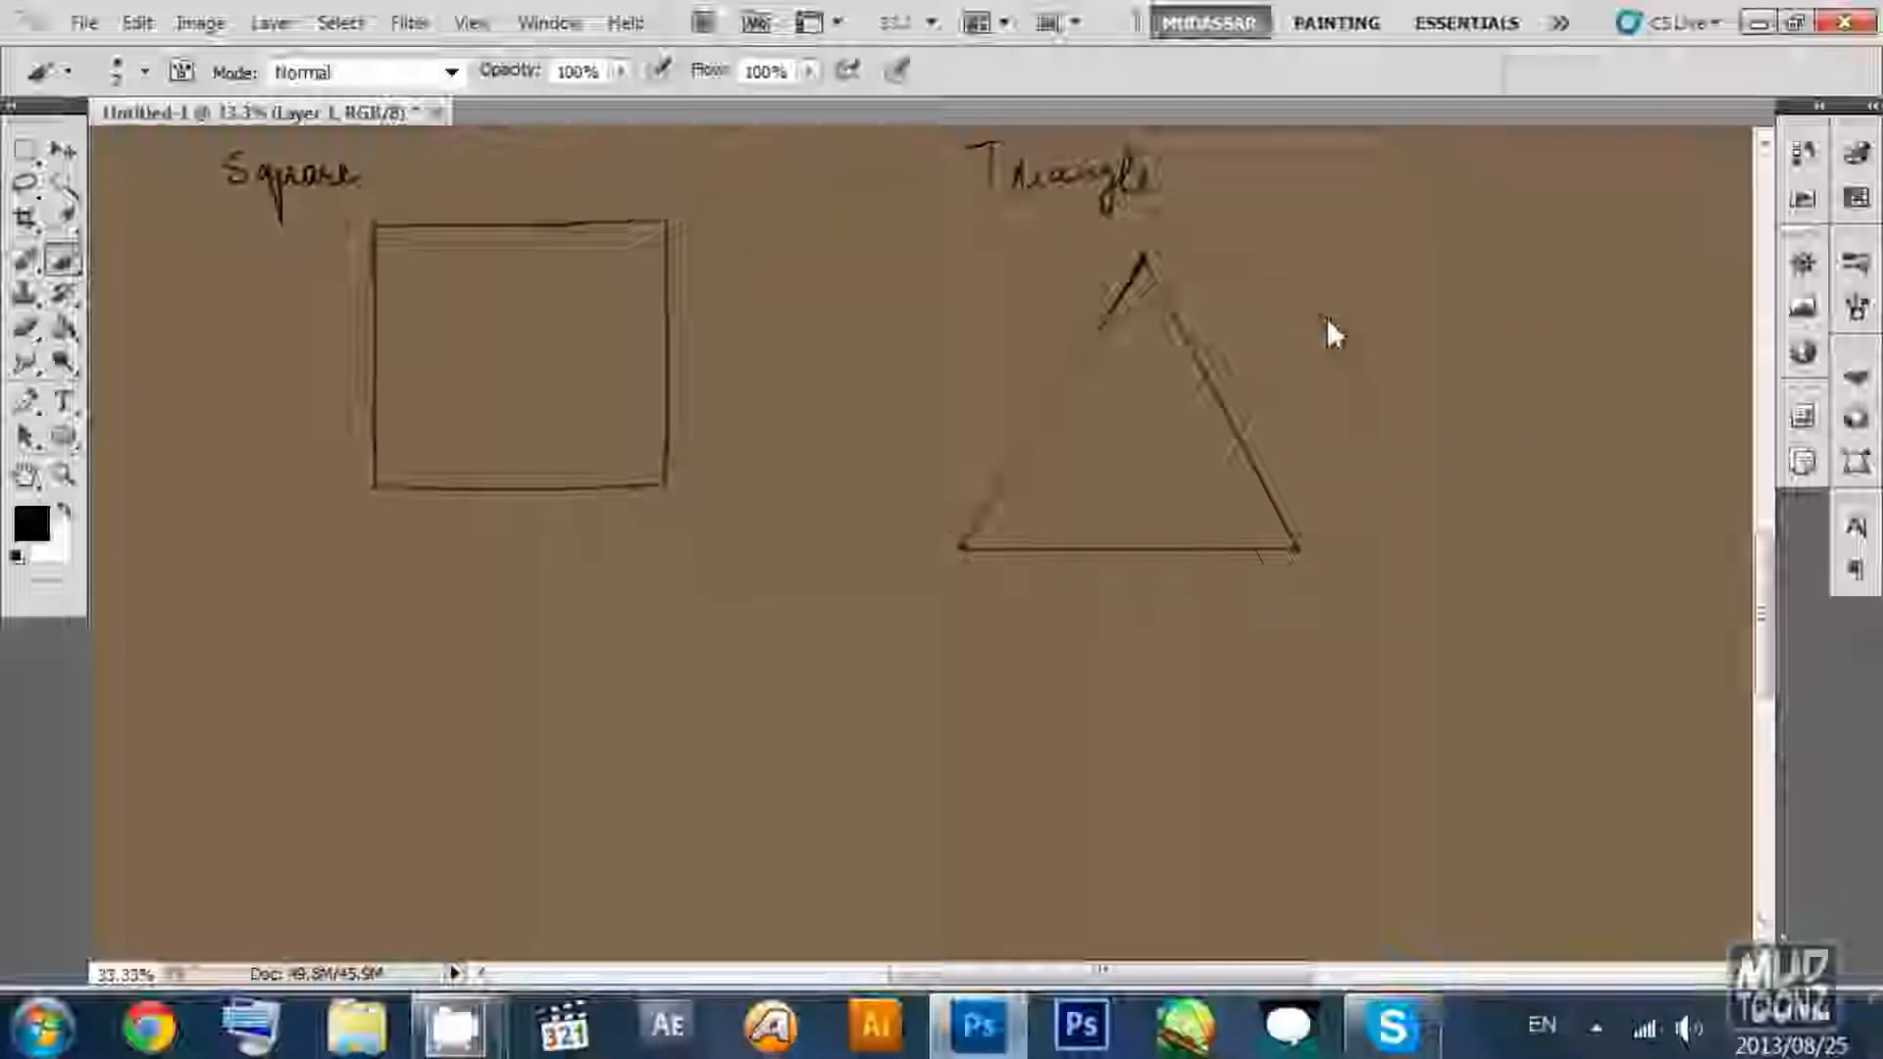
Handwrite the note "Click + Shift + Click" to the right of the triangle, undoing and rewriting faulty strokes.
left_click_drag(1319, 294, 1384, 313)
left_click(1359, 293)
mouse_move(1393, 280)
left_mouse_down()
mouse_move(1392, 314)
mouse_move(1449, 308)
left_mouse_up()
key("ctrl+alt+z")
mouse_move(1440, 299)
left_mouse_down()
mouse_move(1500, 290)
mouse_move(1539, 315)
left_mouse_up()
mouse_move(1561, 280)
left_mouse_down()
mouse_move(1547, 348)
mouse_move(1567, 316)
left_mouse_up()
left_click_drag(1550, 296, 1597, 320)
left_click(1595, 304)
left_click_drag(1583, 308, 1629, 320)
mouse_move(1653, 324)
left_mouse_down()
mouse_move(1661, 285)
mouse_move(1685, 324)
left_mouse_up()
left_click(1678, 296)
left_click_drag(1708, 277, 1704, 324)
left_click_drag(1723, 291, 1724, 319)
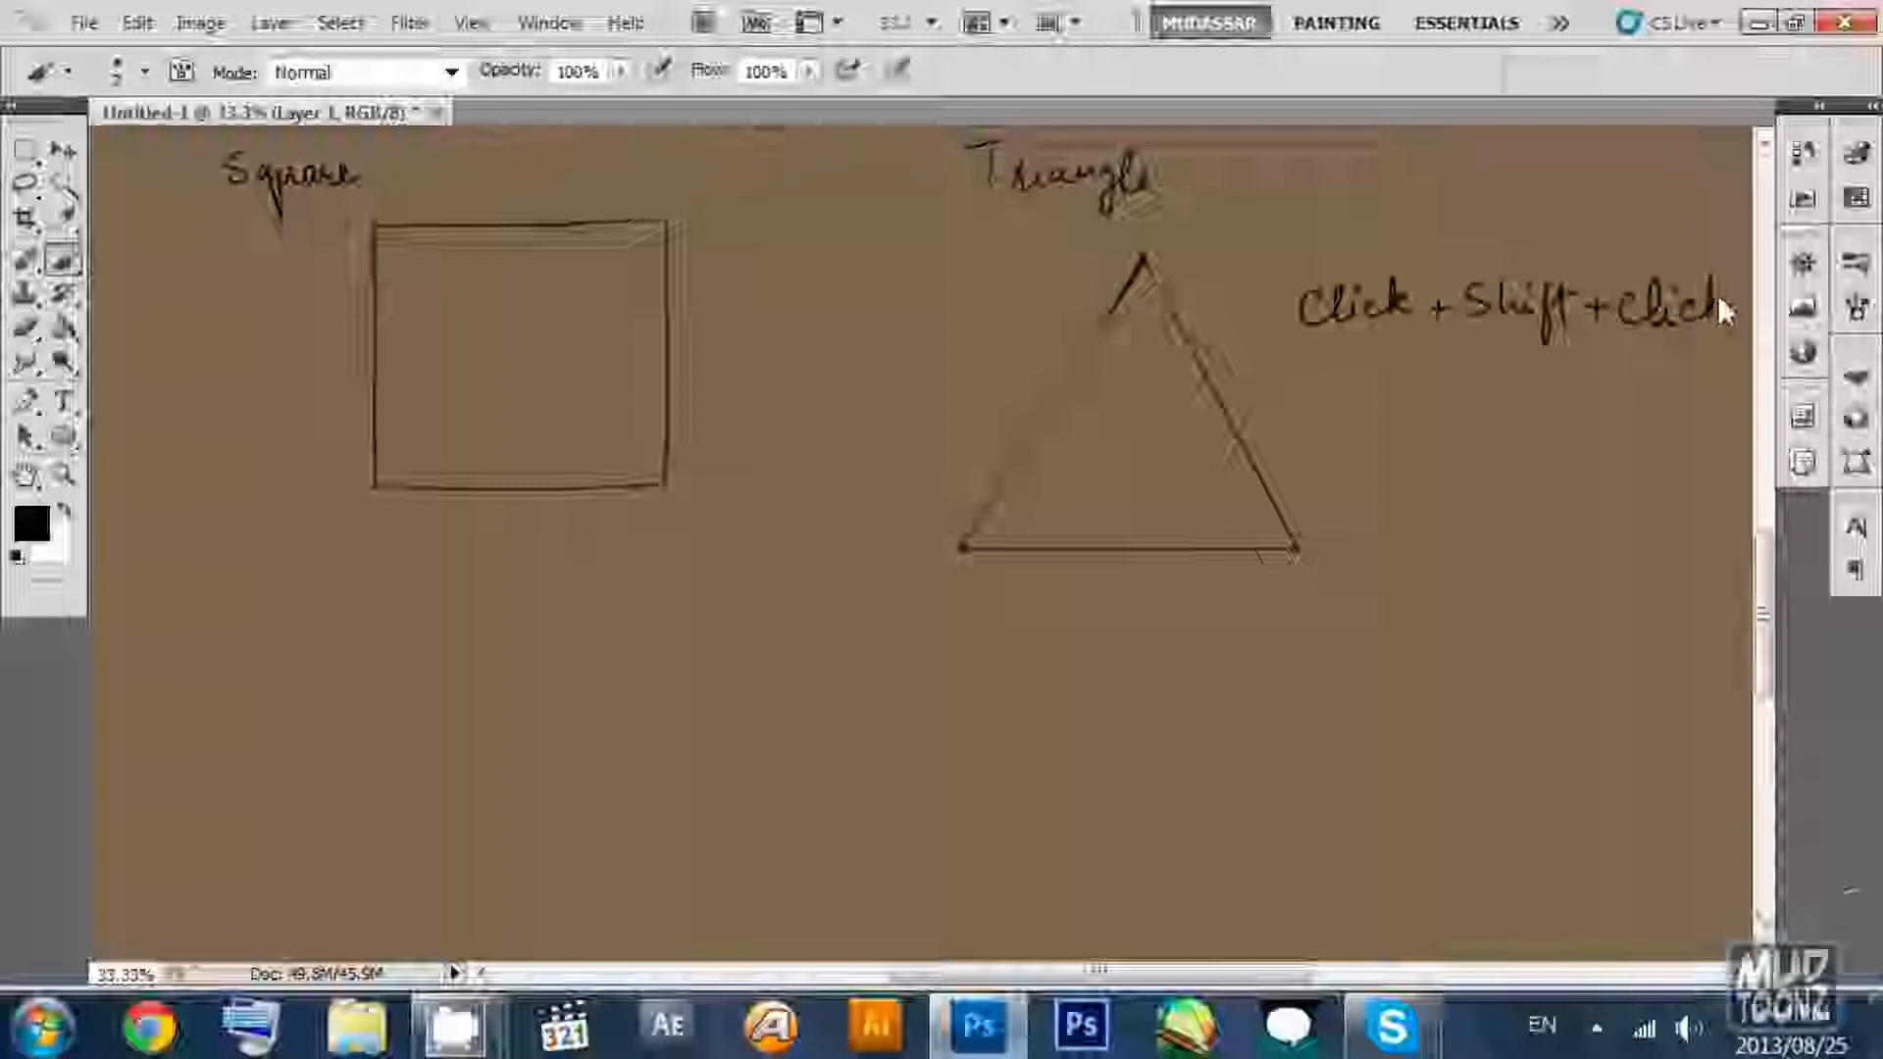
scroll(1348, 318, "down", 1)
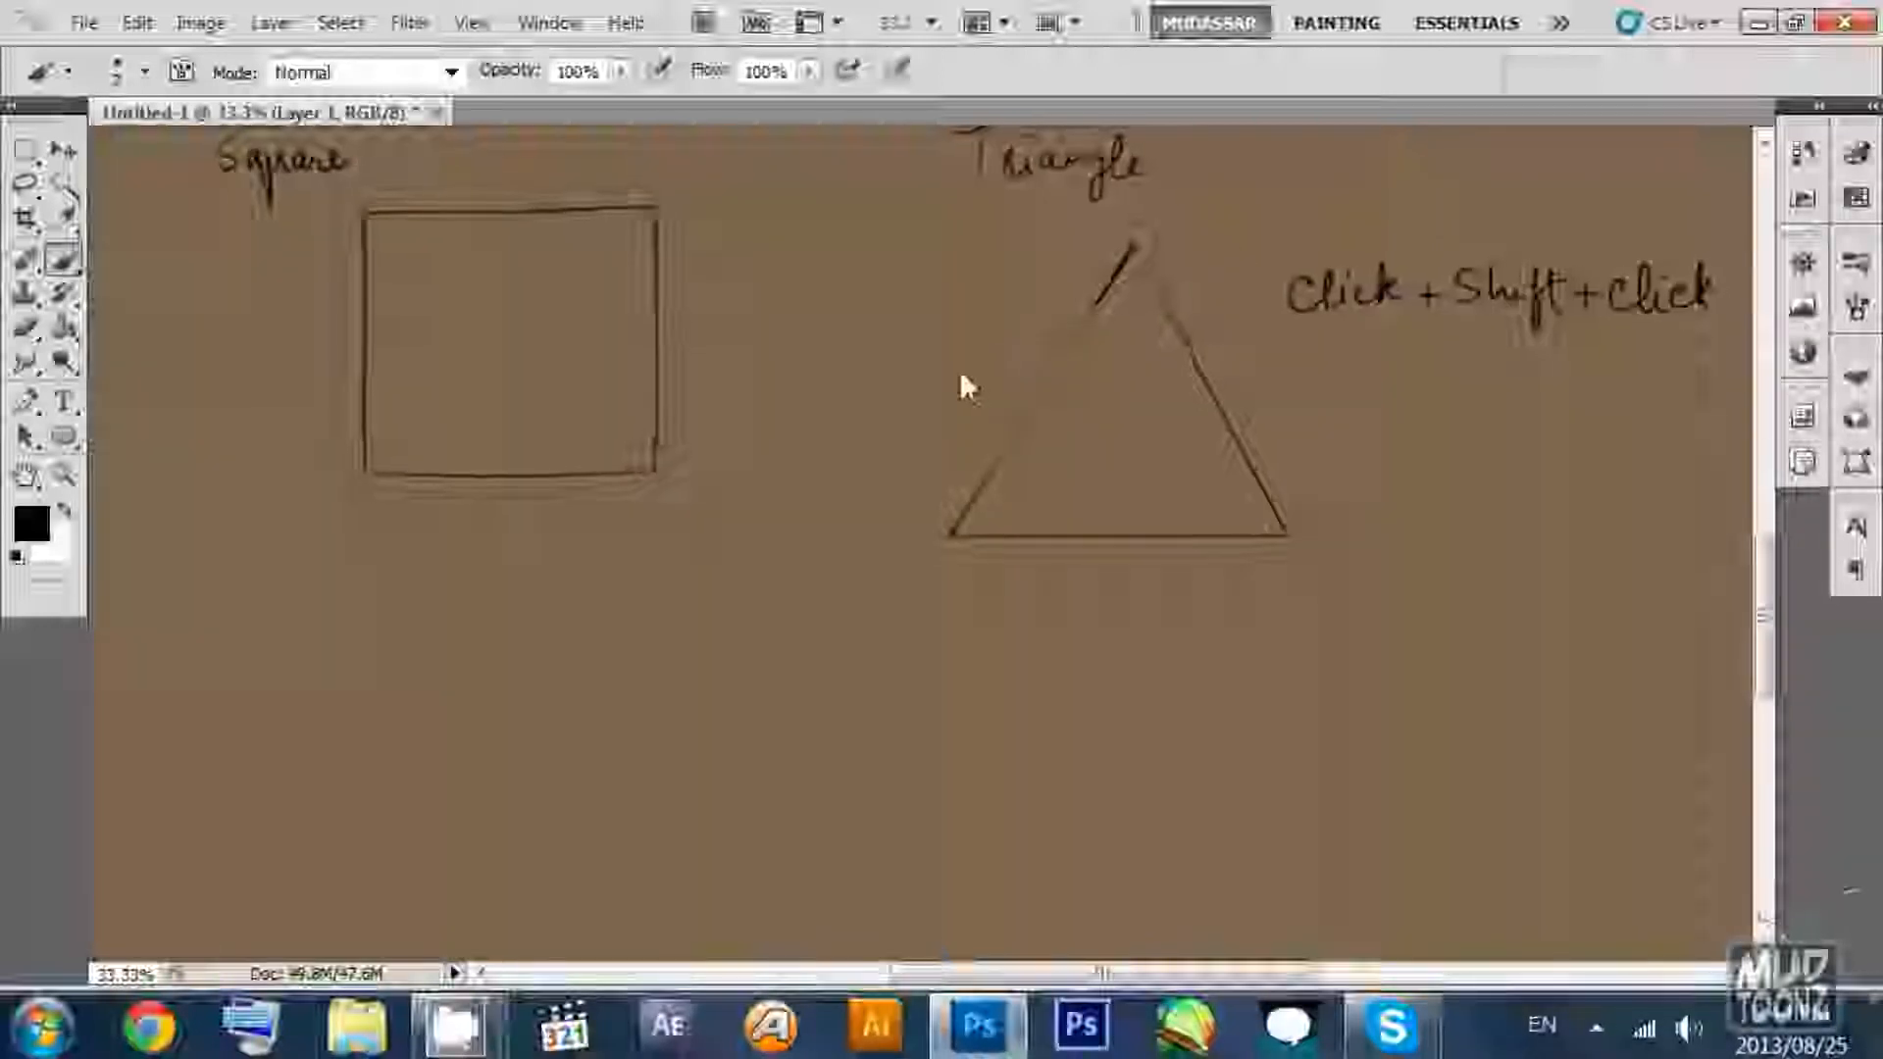
Draw a freehand circle in the empty area beneath the square with the Brush tool.
left_click_drag(814, 439, 800, 397)
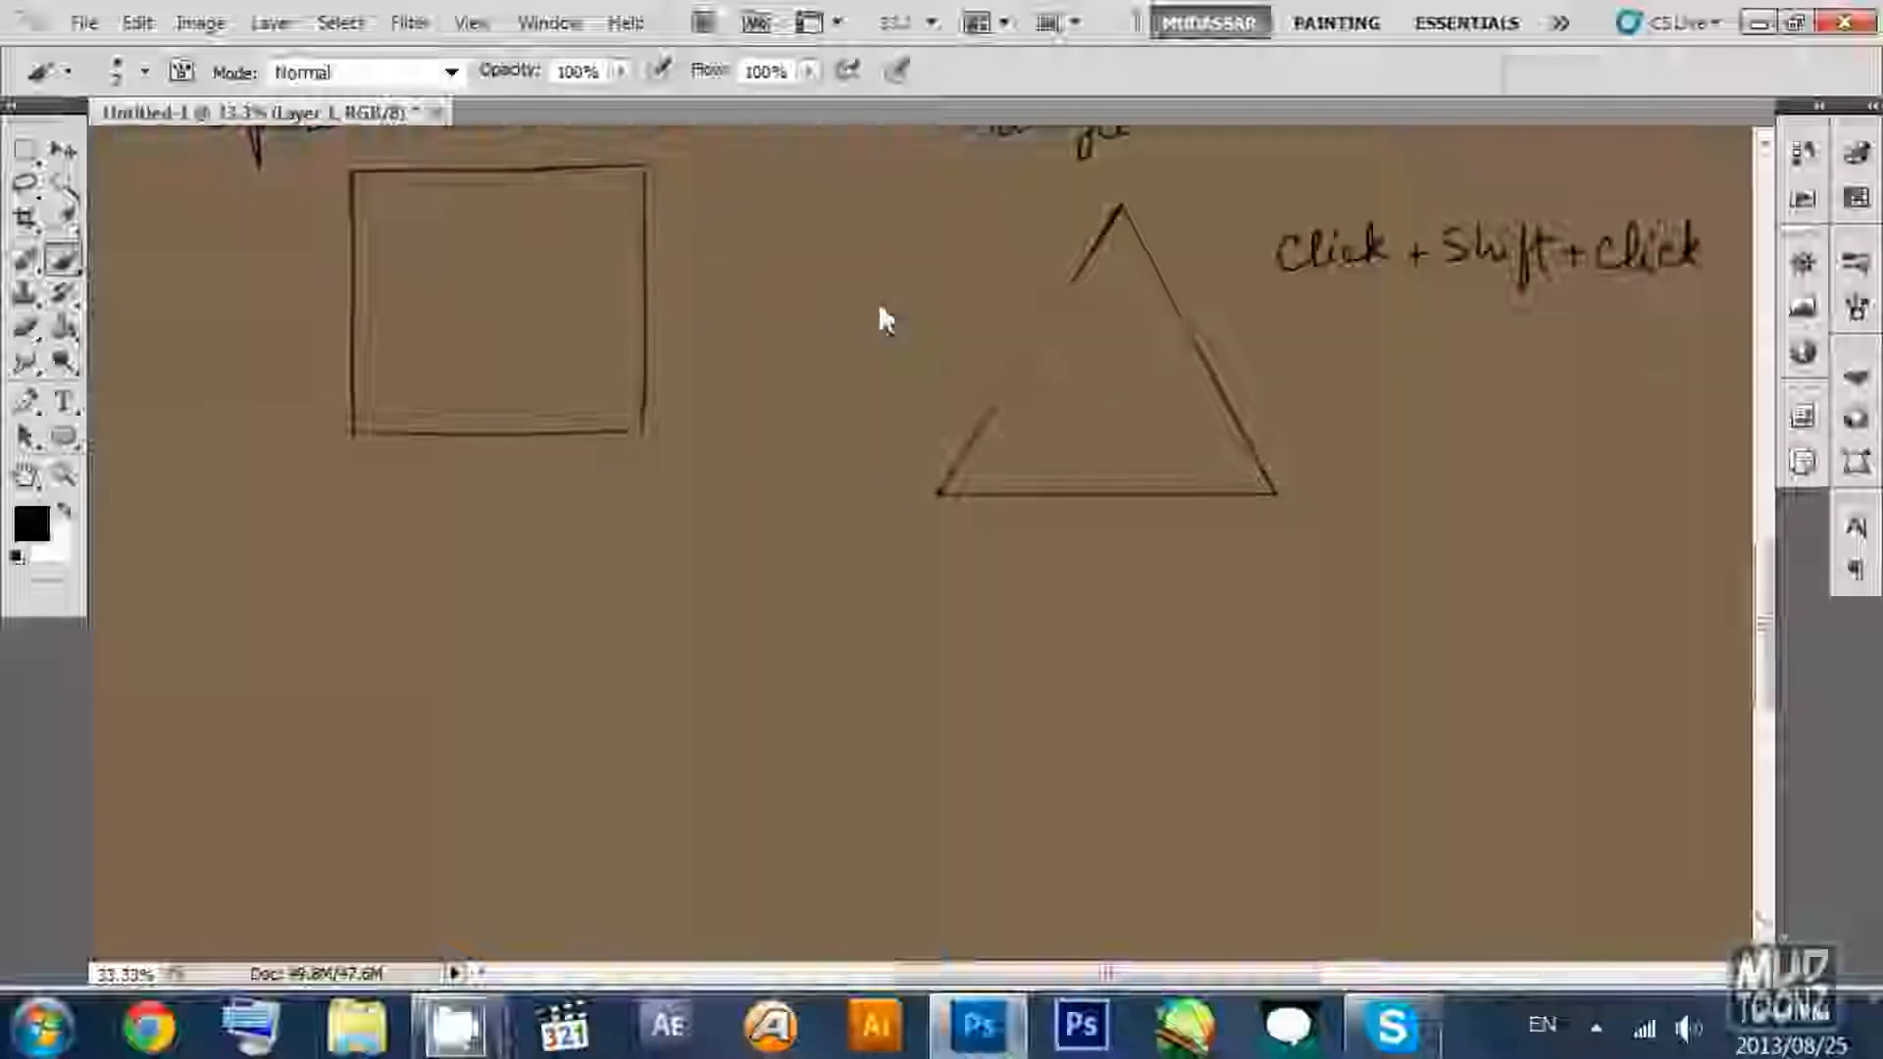
left_click_drag(1073, 358, 1021, 551)
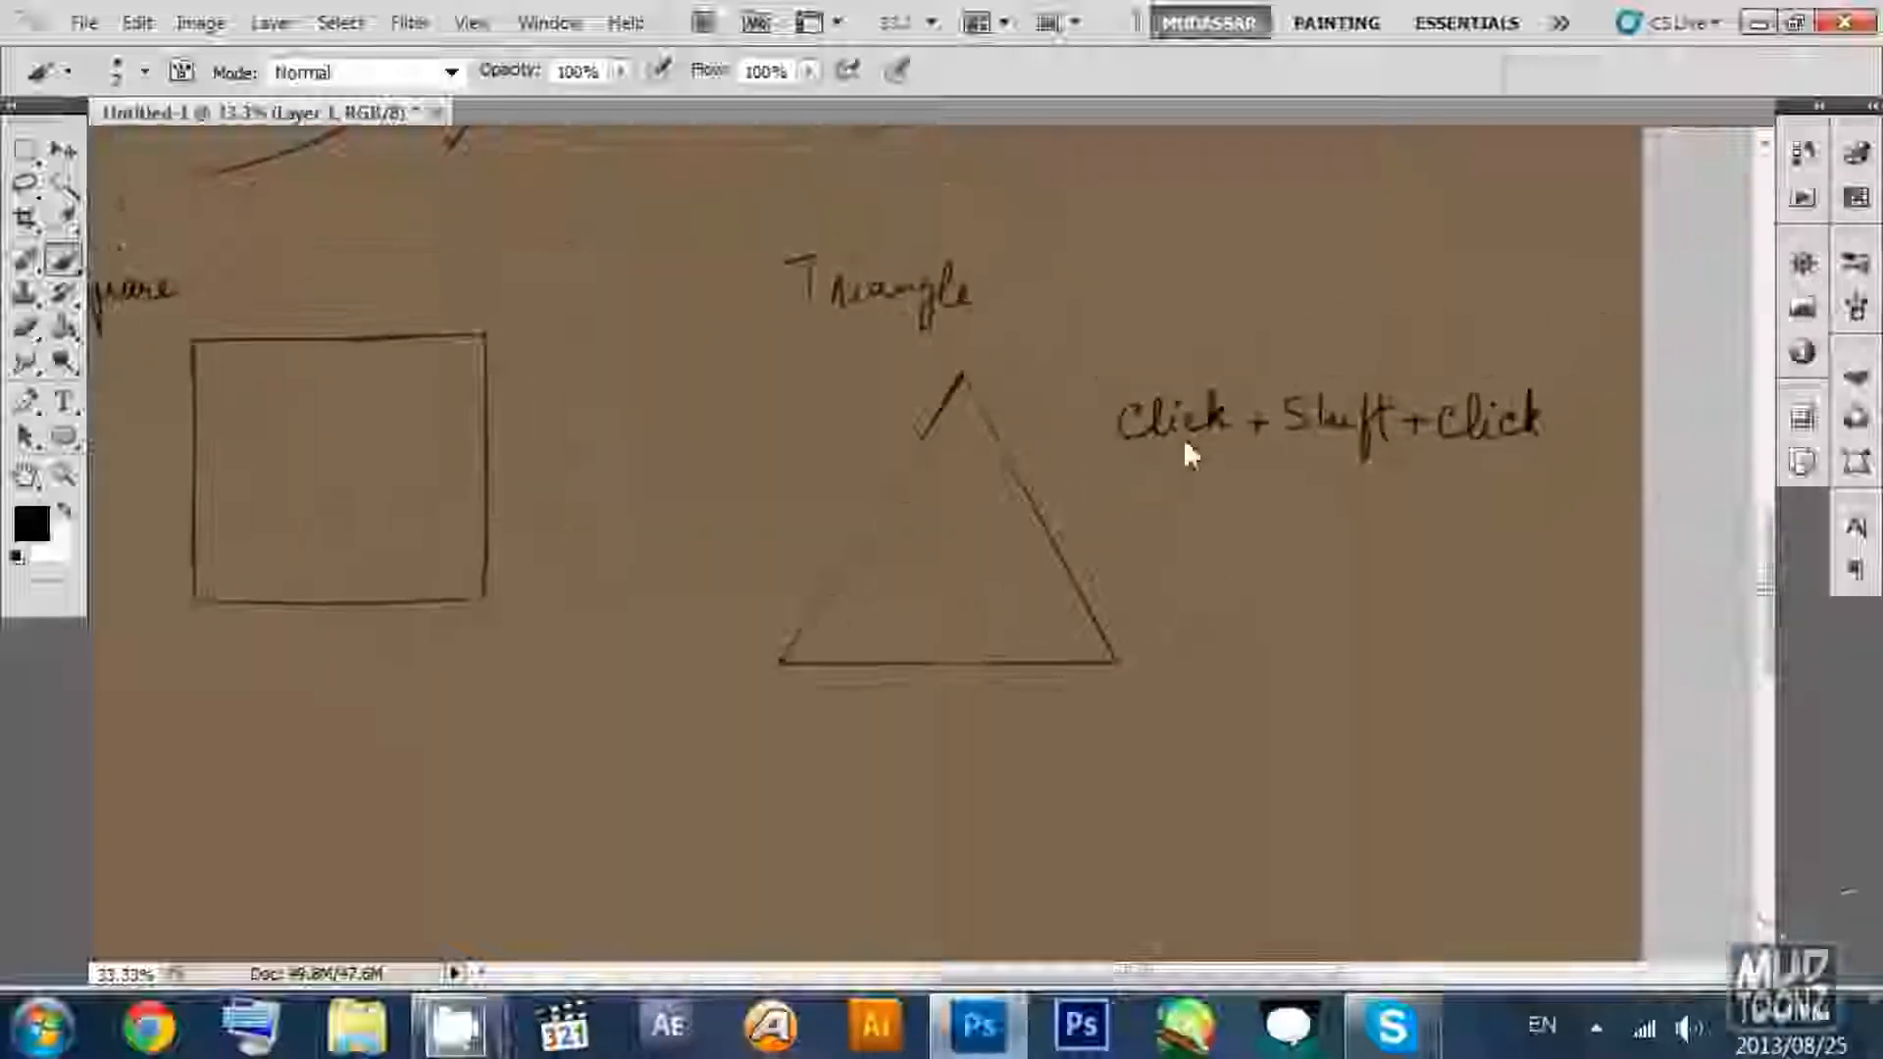
left_click_drag(928, 434, 1071, 484)
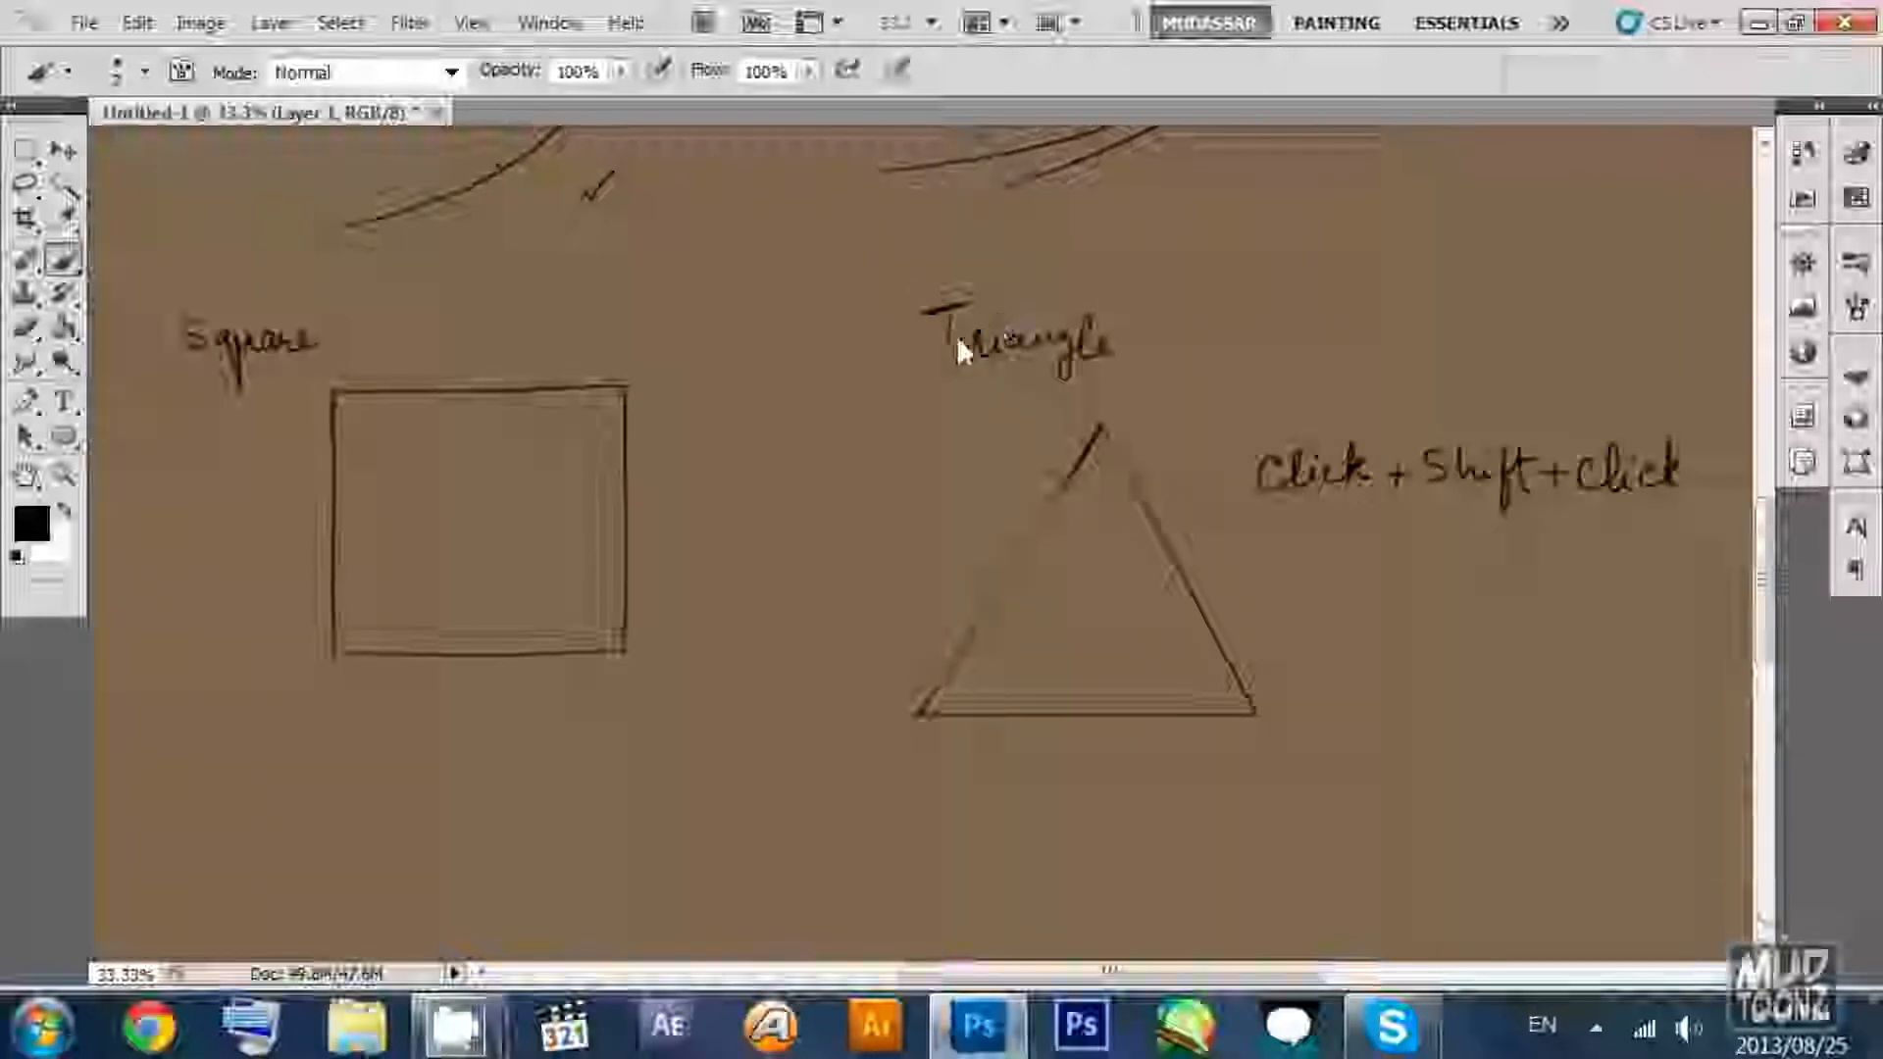
left_click_drag(892, 436, 960, 314)
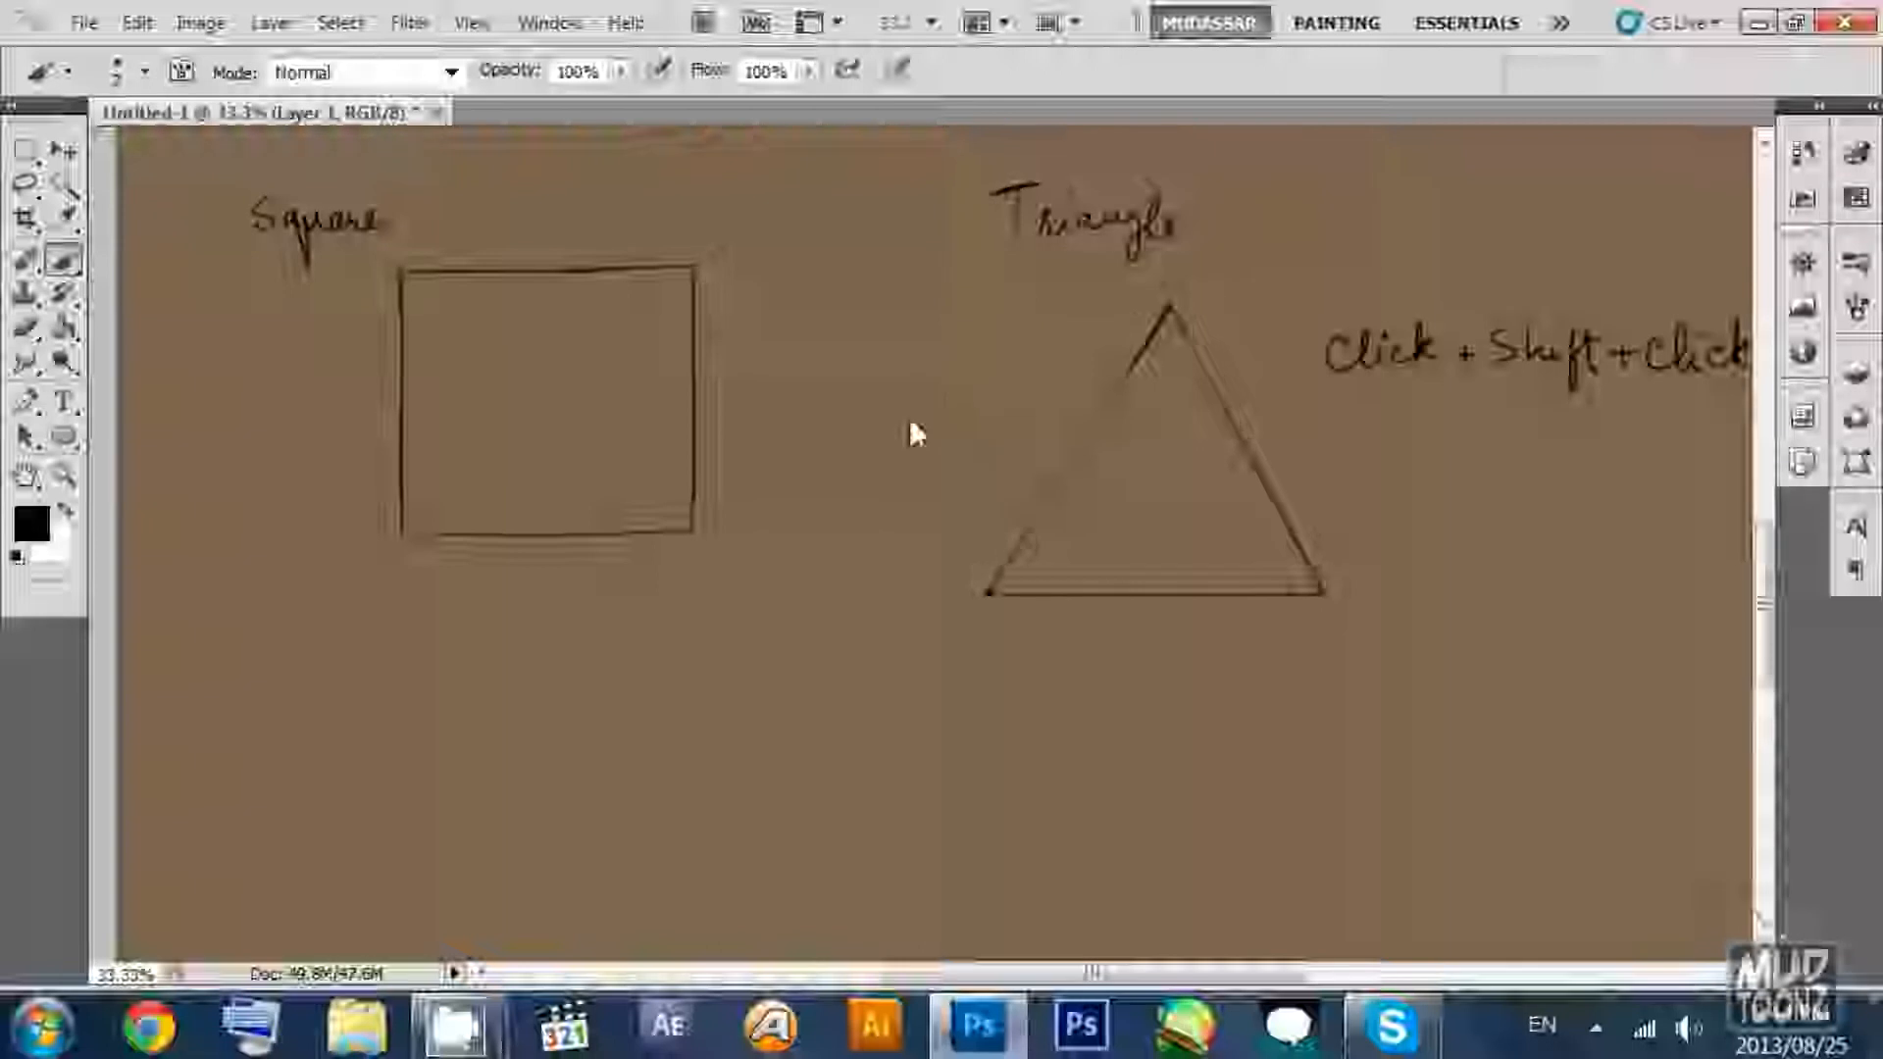
left_click_drag(871, 481, 934, 384)
mouse_move(846, 692)
left_mouse_down()
mouse_move(930, 300)
mouse_move(877, 428)
mouse_move(883, 373)
left_mouse_up()
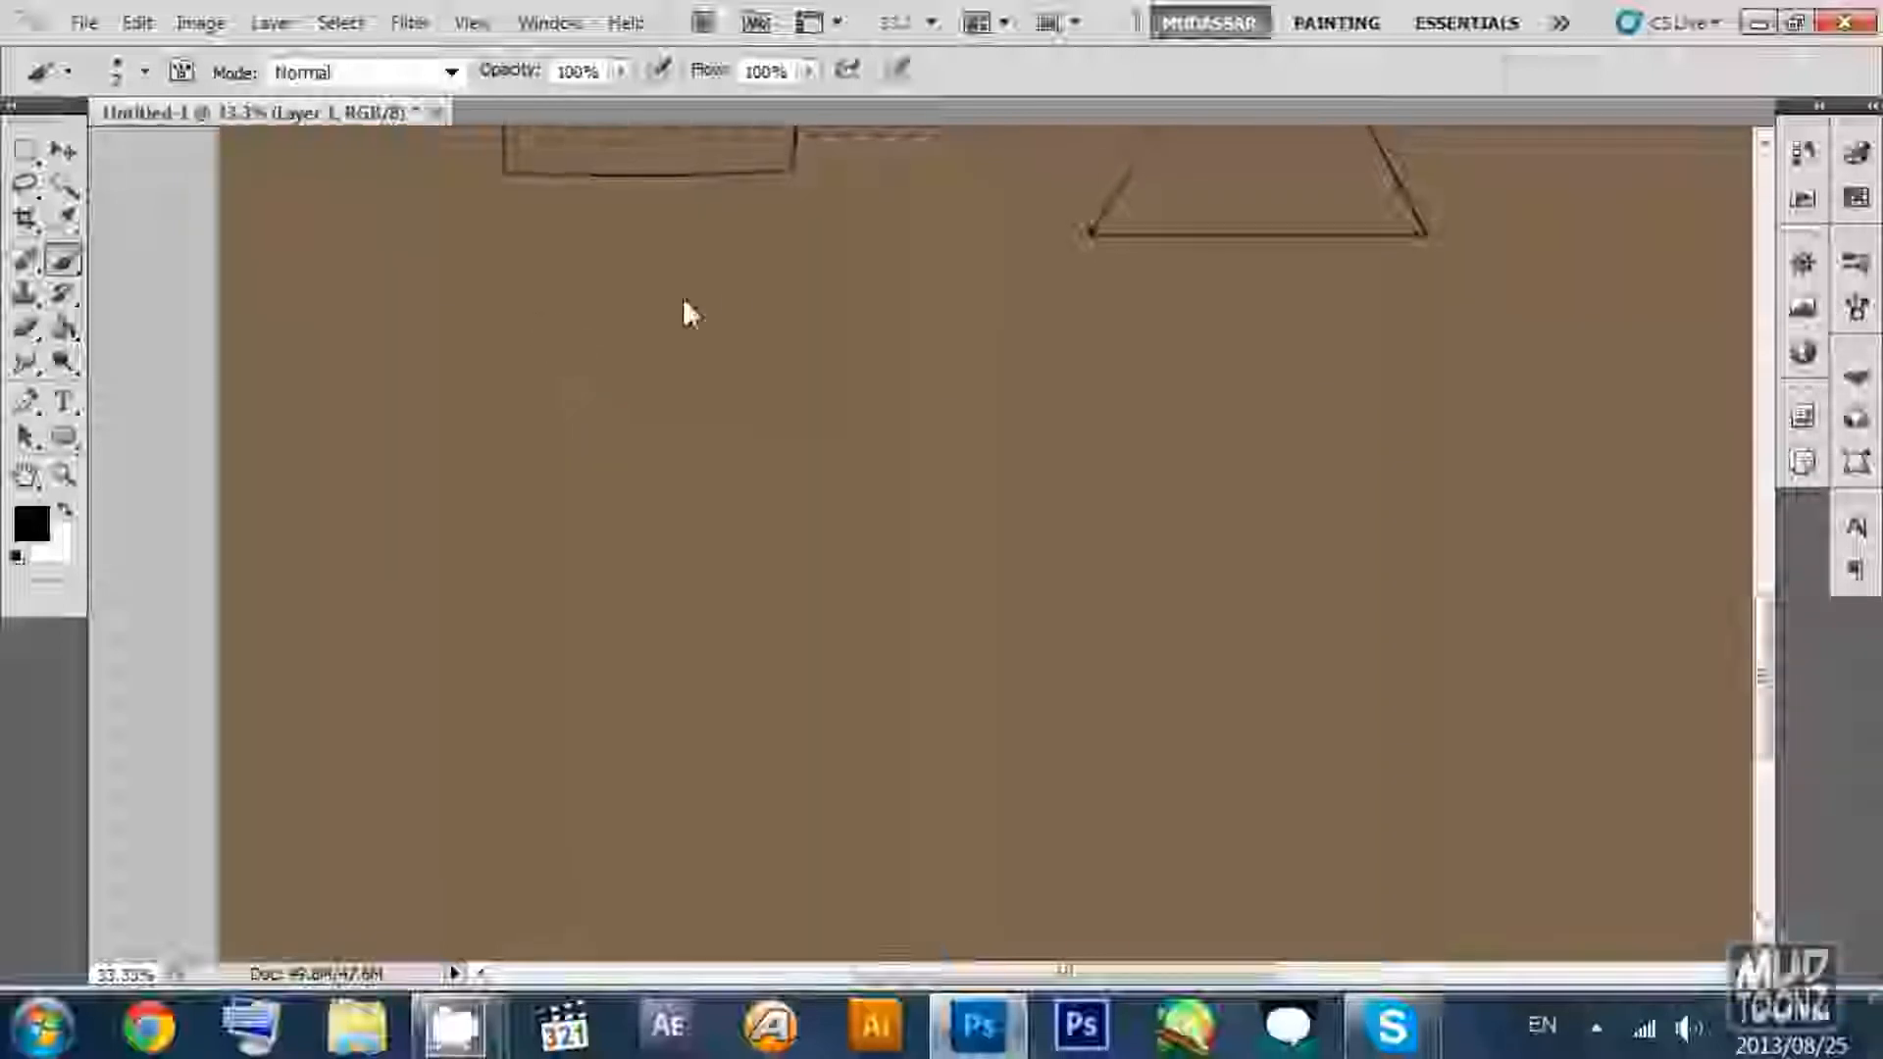
scroll(841, 454, "up", 3)
key("z")
left_click_drag(1046, 442, 930, 451)
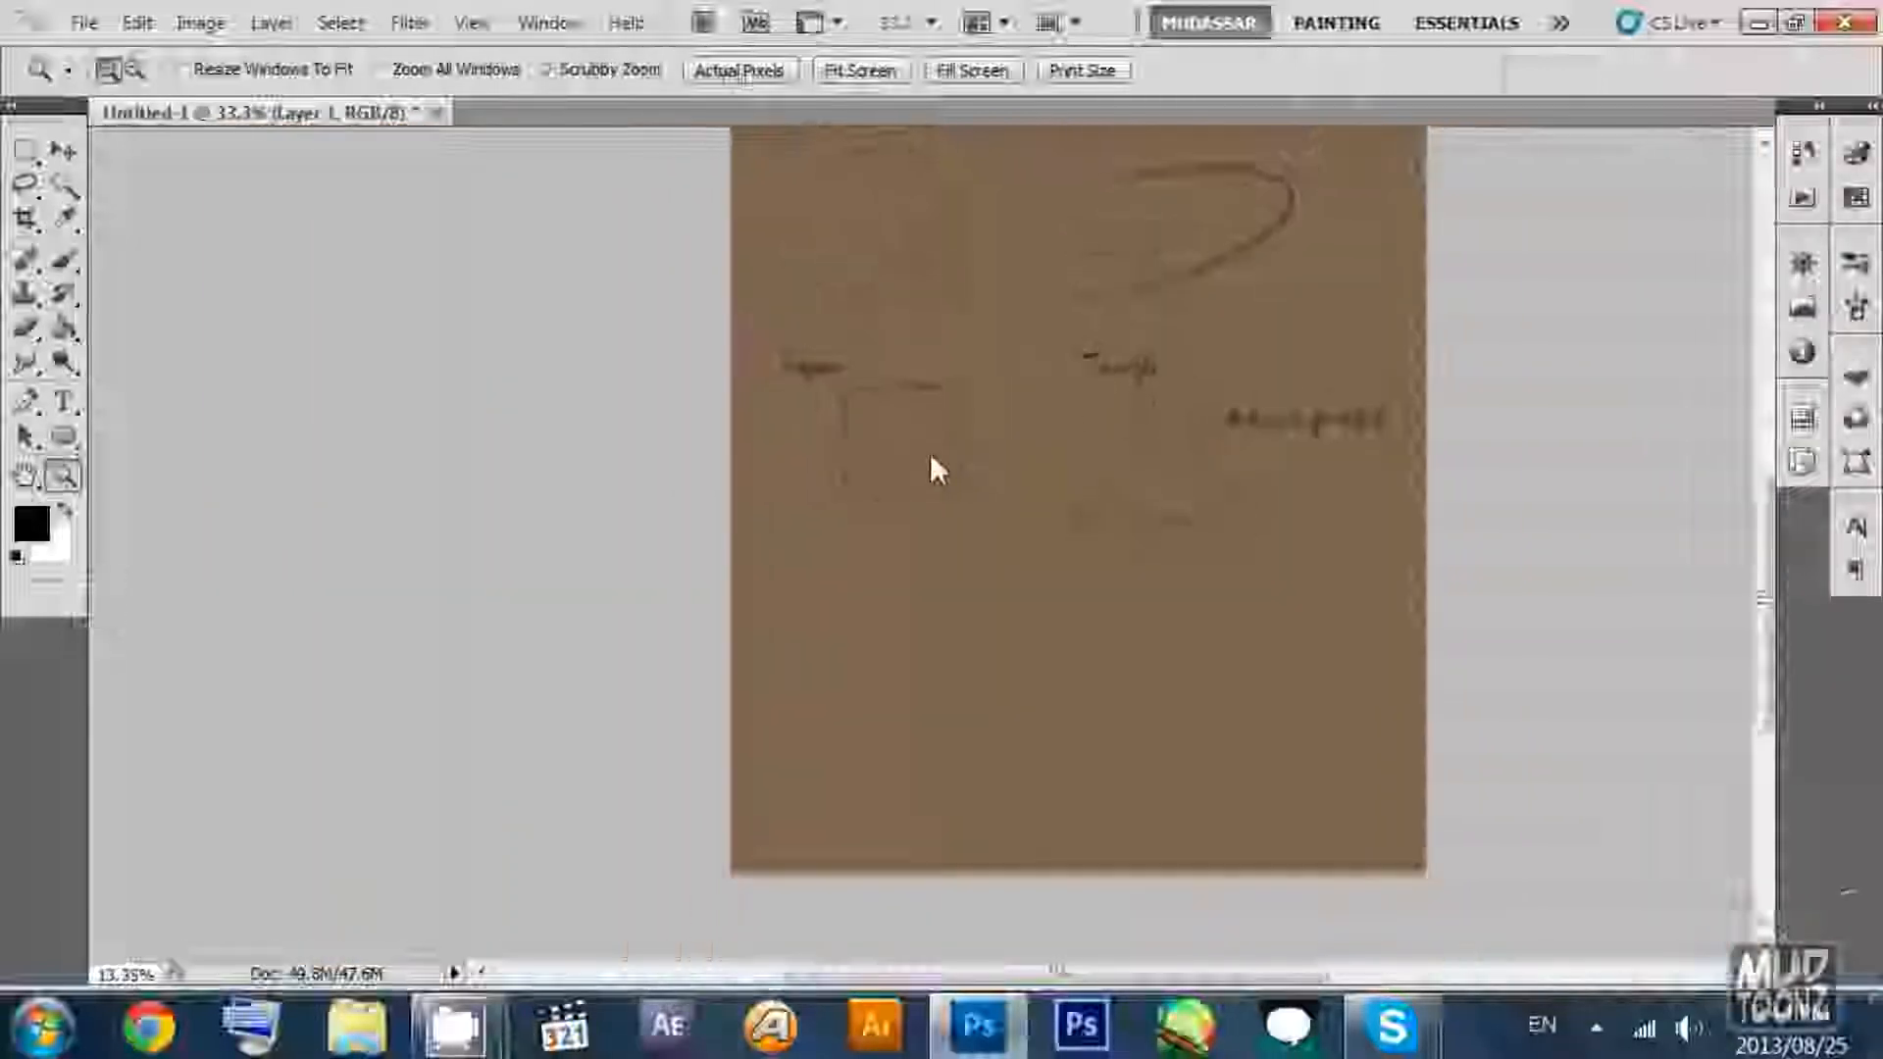
left_click_drag(1051, 319, 1003, 391)
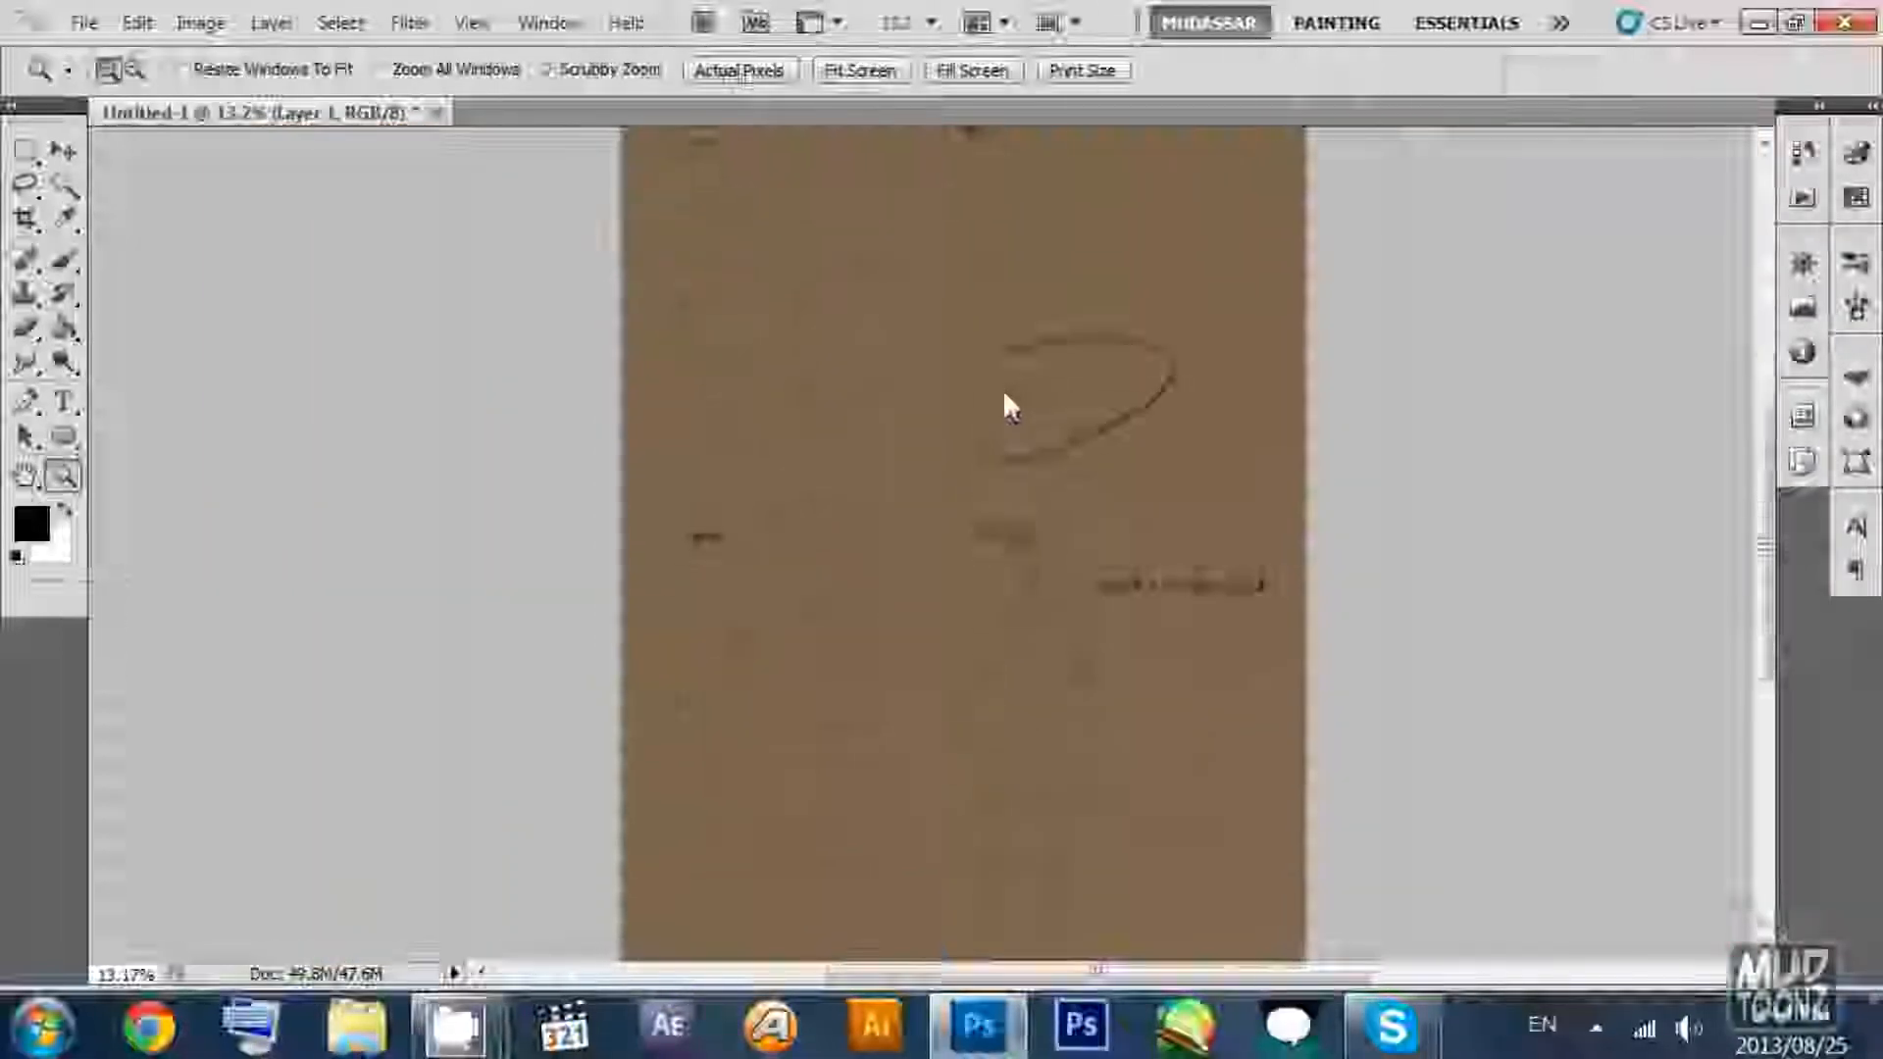
left_click_drag(1008, 455, 1113, 177)
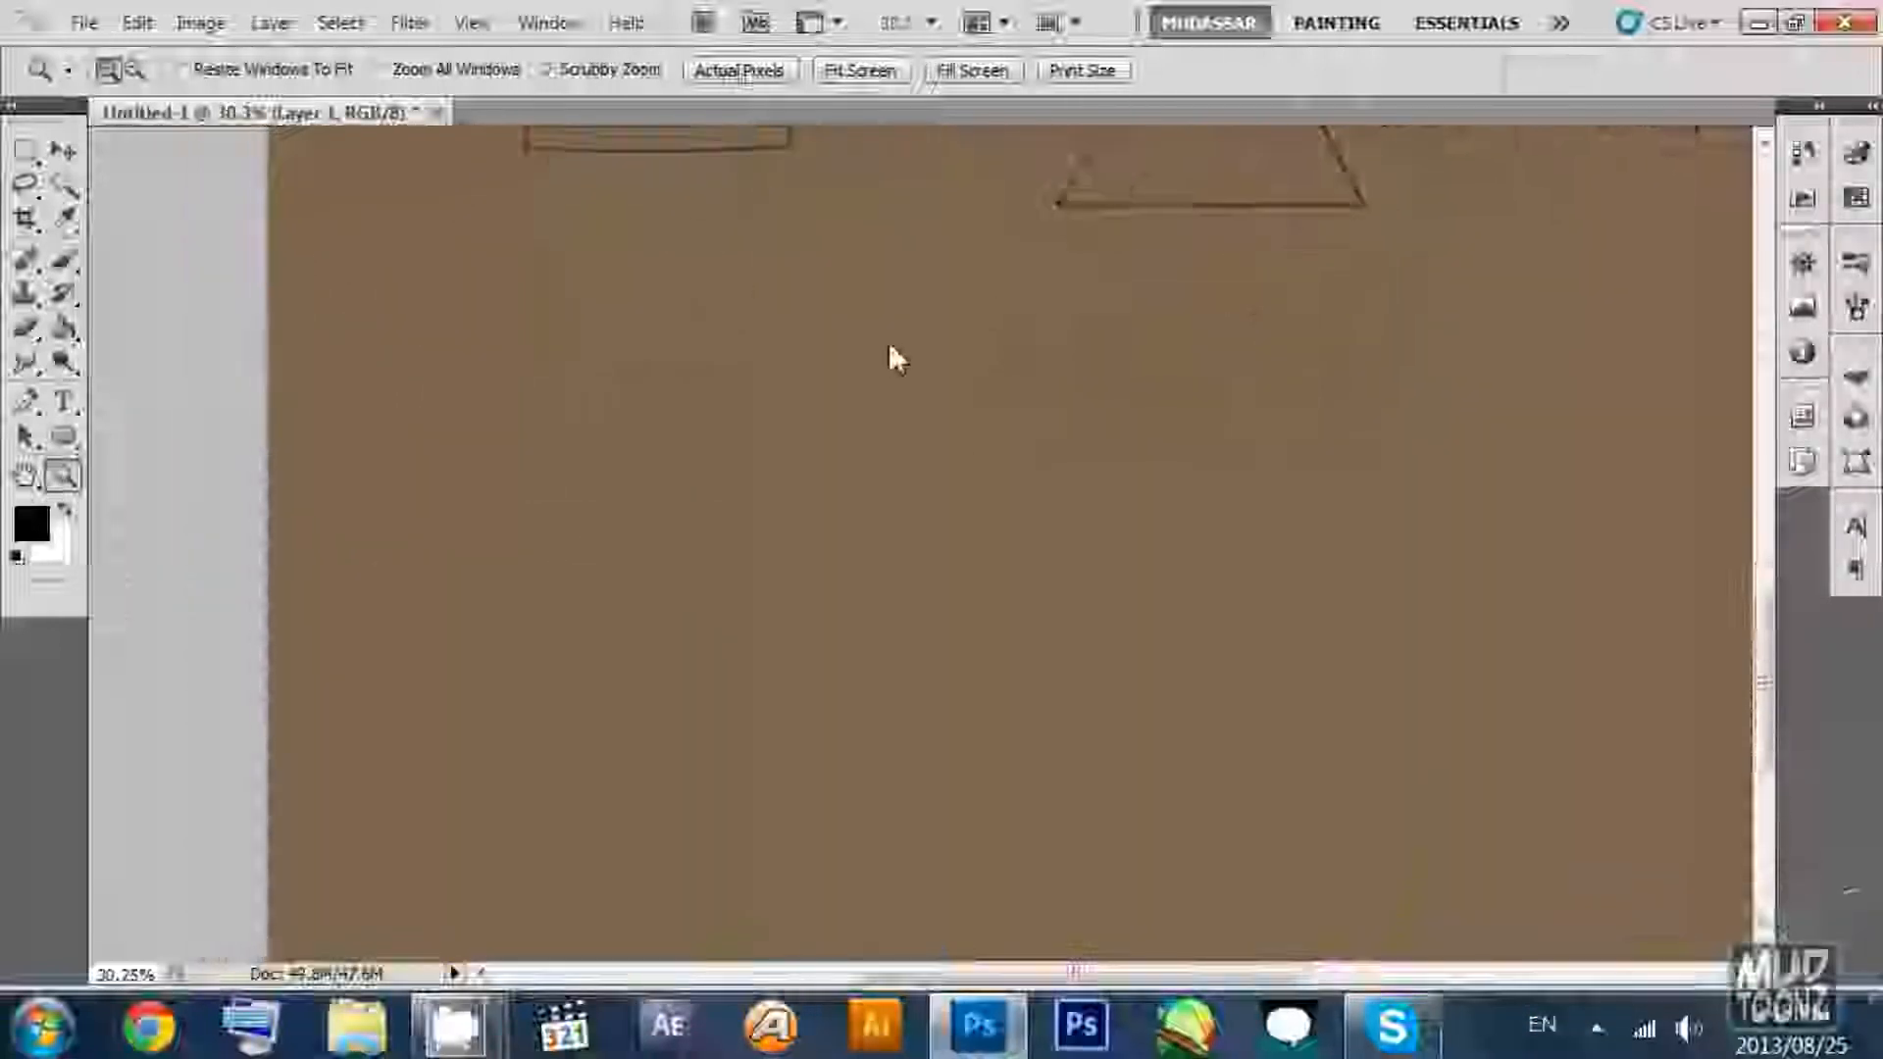
key("b")
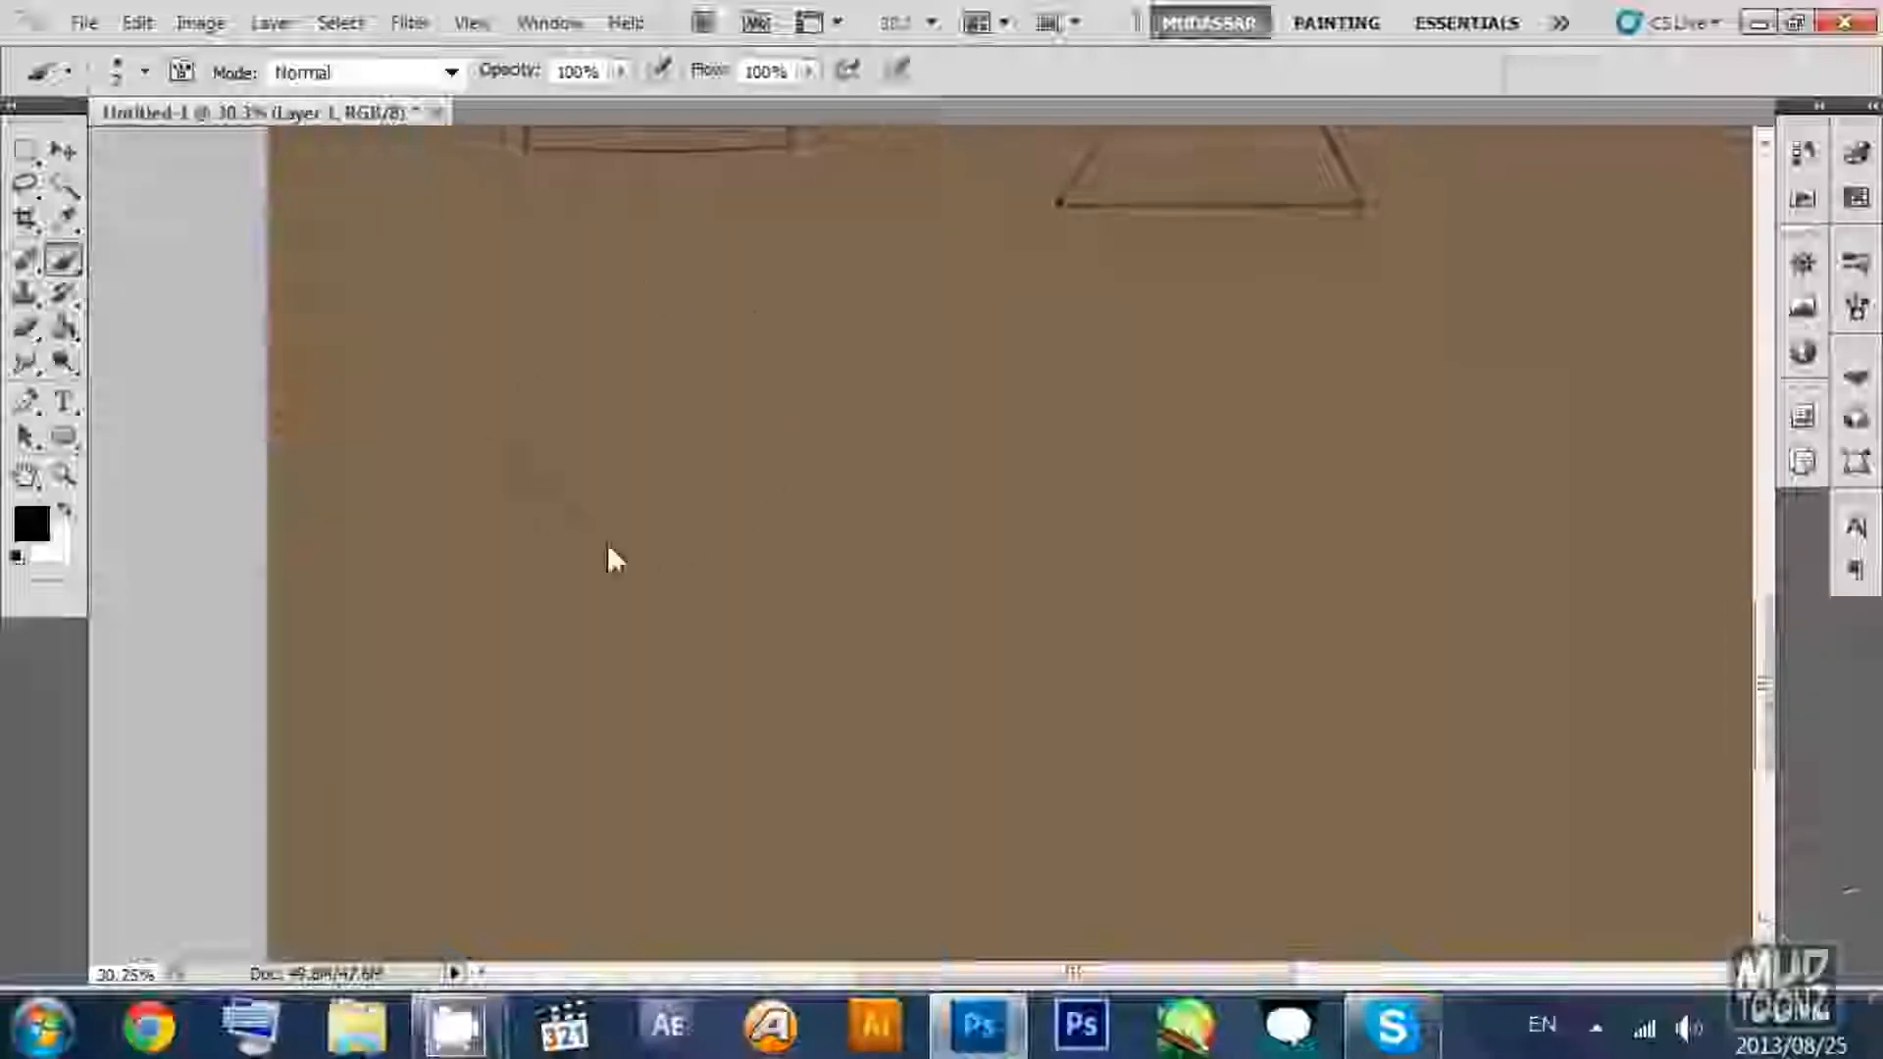
mouse_move(609, 555)
left_mouse_down()
mouse_move(512, 379)
mouse_move(598, 543)
left_mouse_up()
left_click_drag(562, 343, 569, 363)
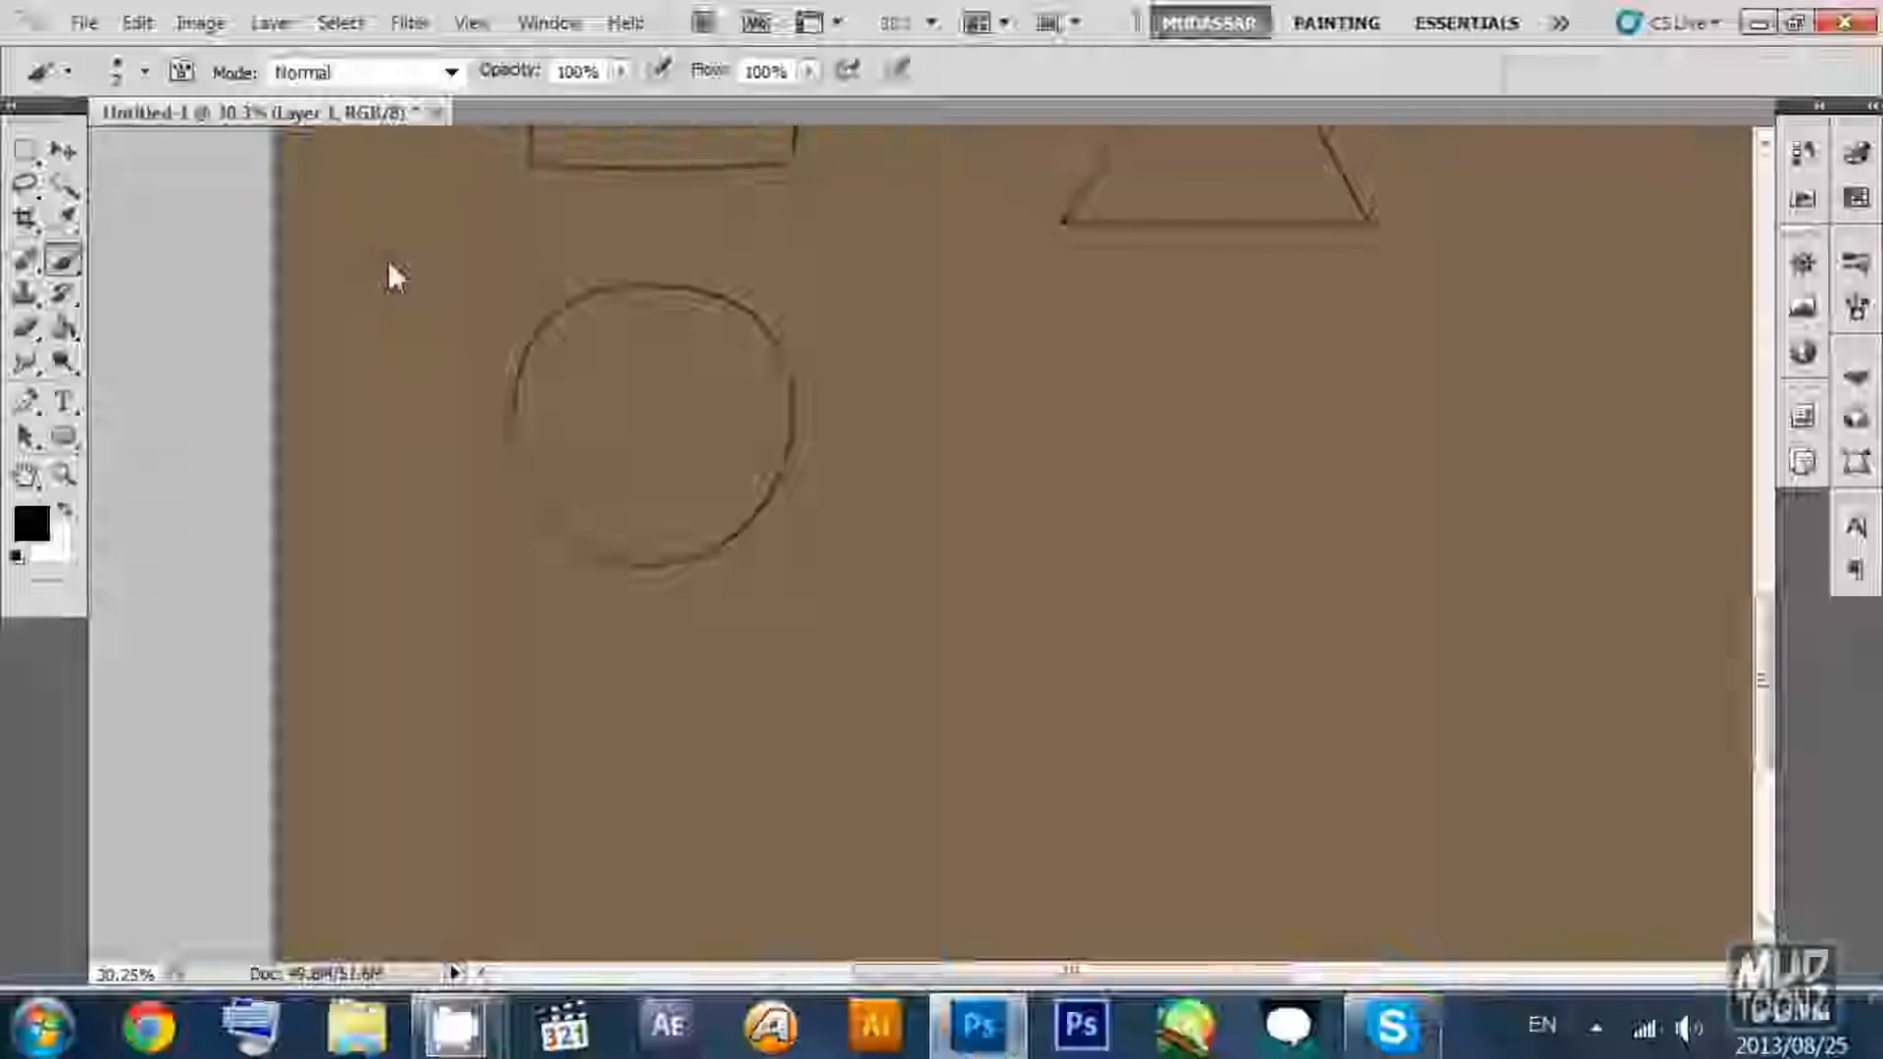
Handwrite the label "circle" above the new circle, retrace its lower-left outline and tick it as the good example.
mouse_move(387, 259)
left_mouse_down()
mouse_move(395, 277)
mouse_move(479, 273)
left_mouse_up()
mouse_move(487, 267)
left_mouse_down()
mouse_move(530, 479)
mouse_move(562, 527)
mouse_move(634, 563)
left_mouse_up()
left_click_drag(535, 514, 624, 557)
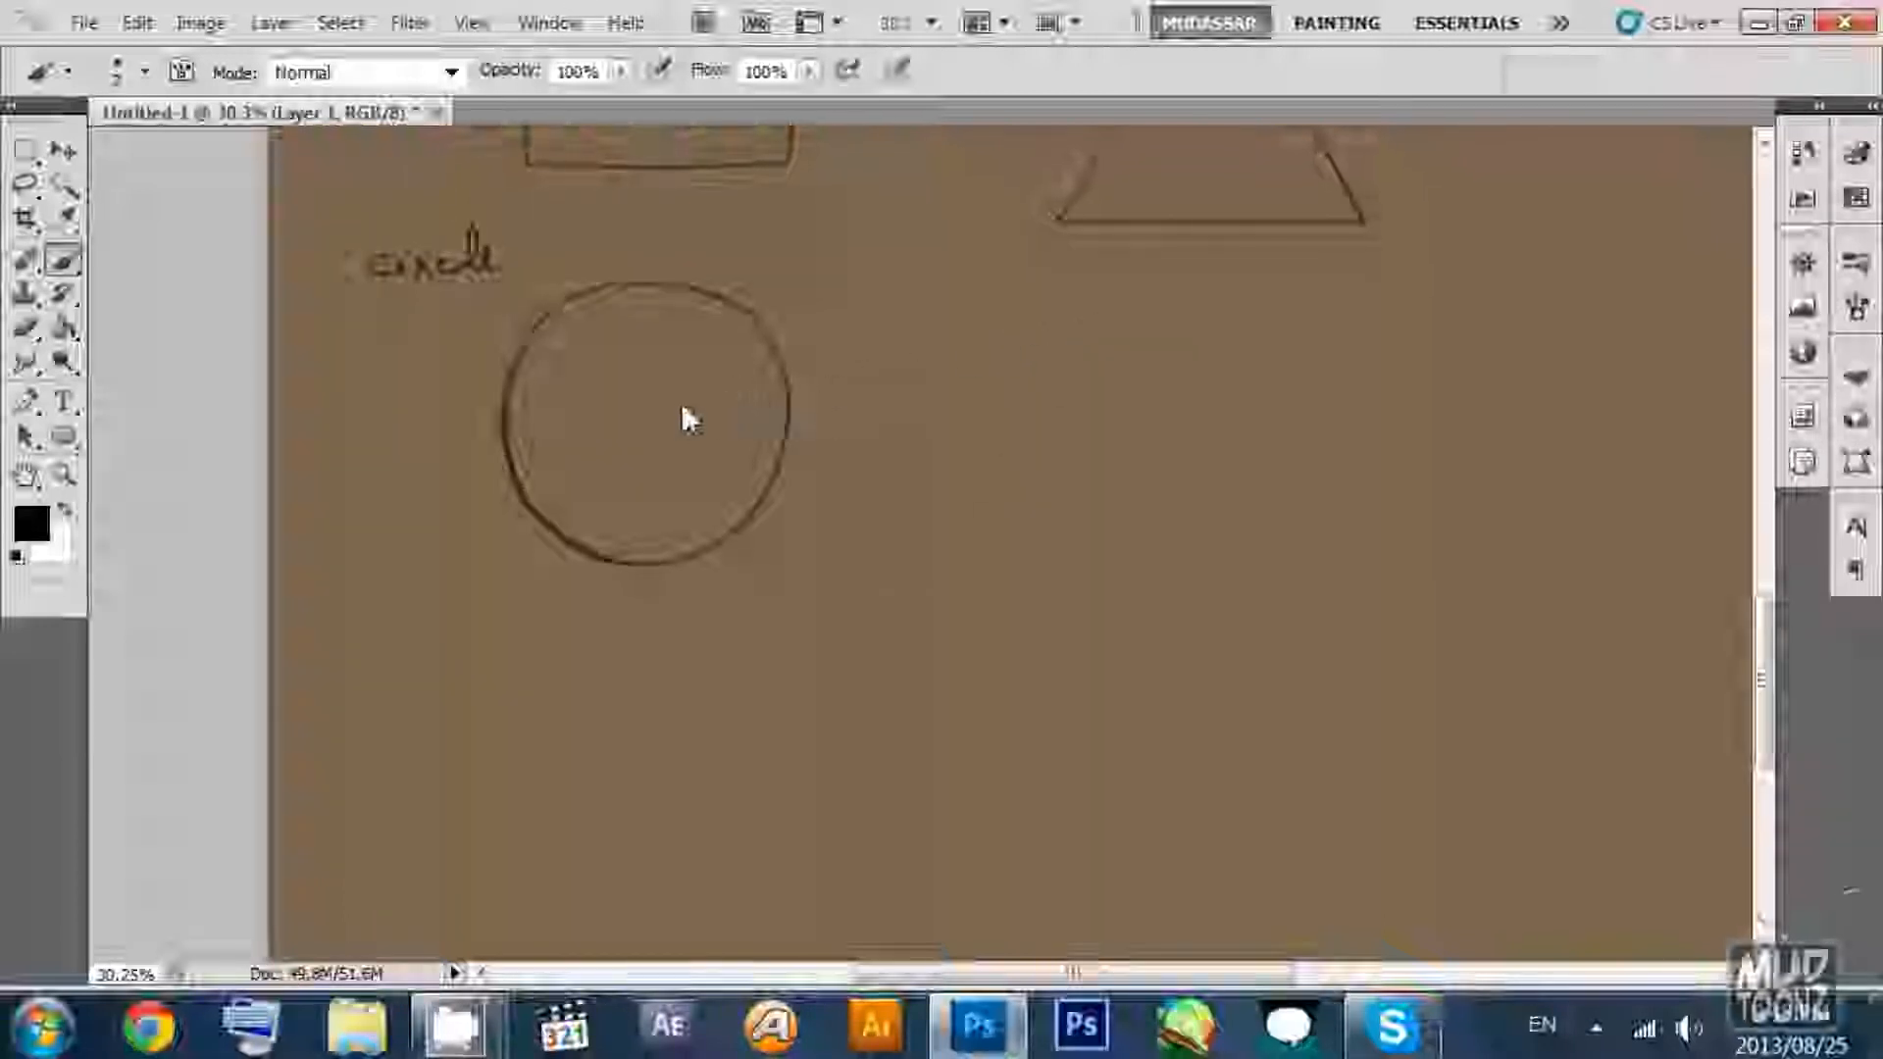
left_click_drag(808, 388, 819, 381)
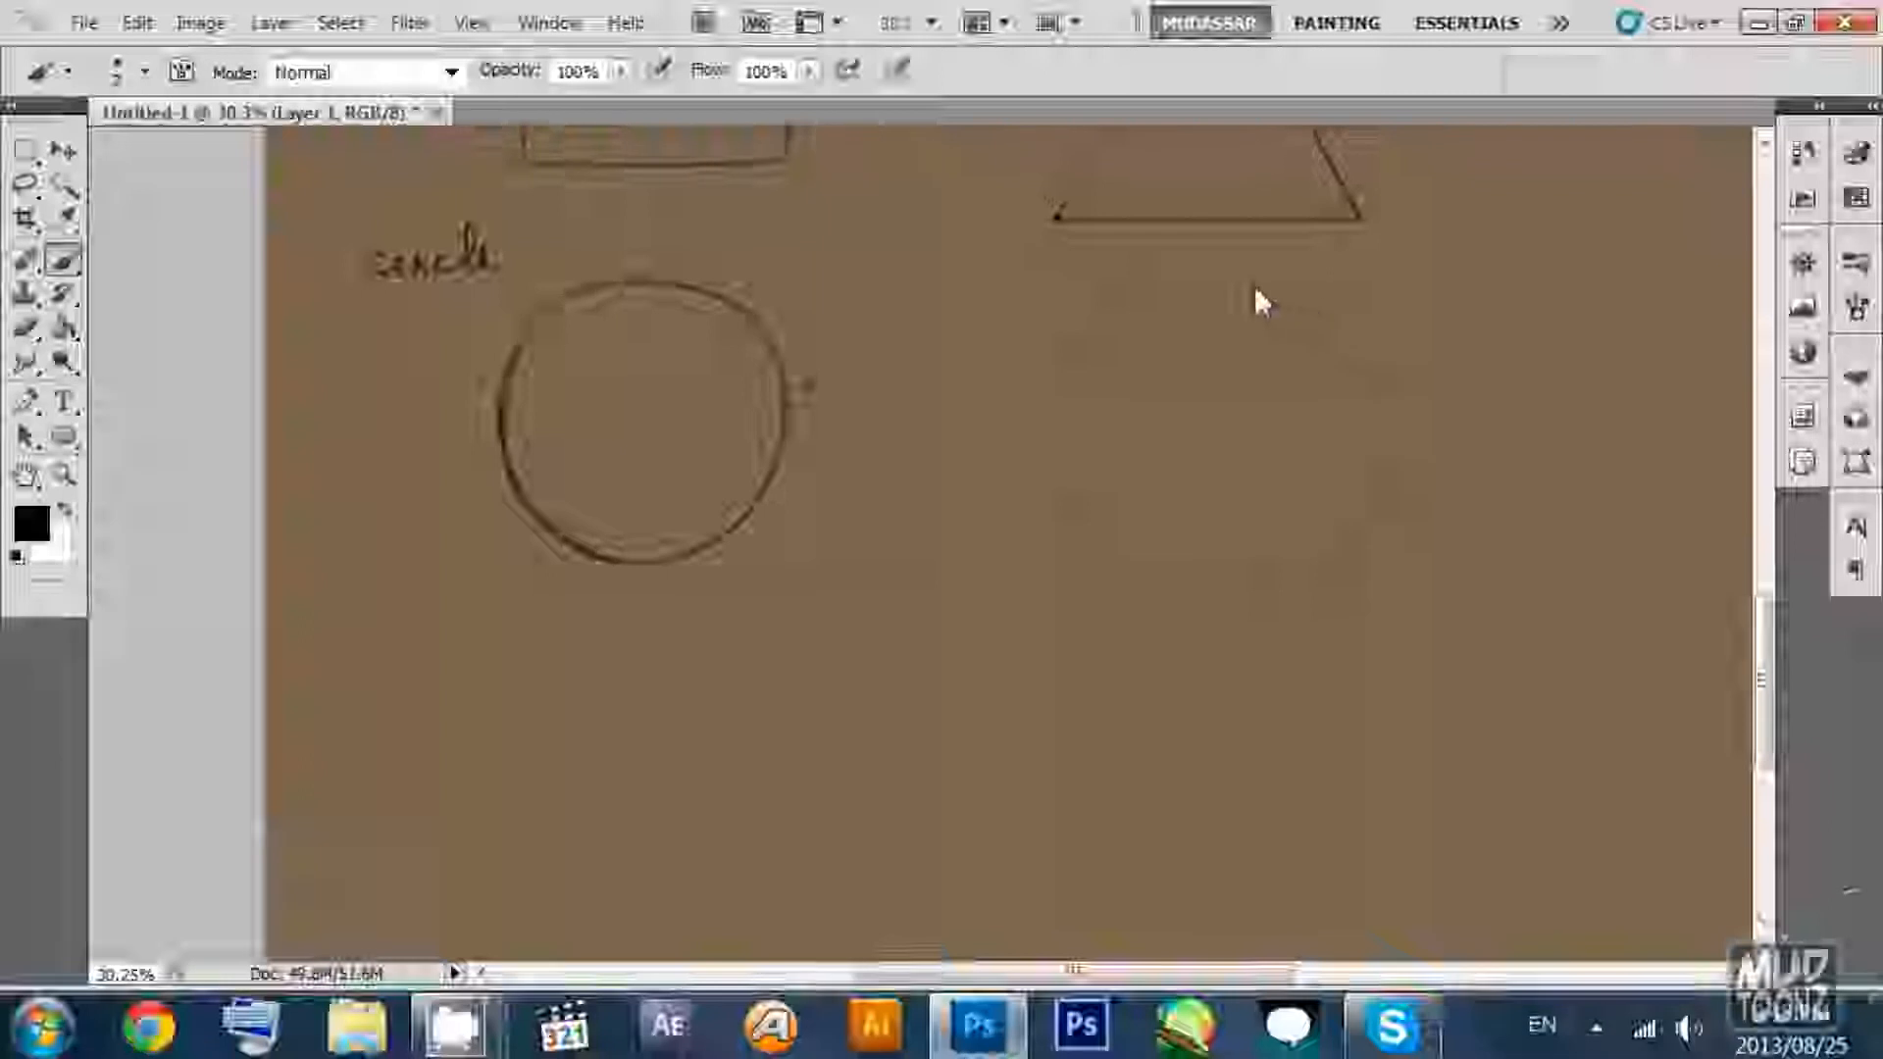
Draw a second circle beneath the triangle using many short, disconnected brush strokes.
left_click_drag(1234, 284, 1204, 285)
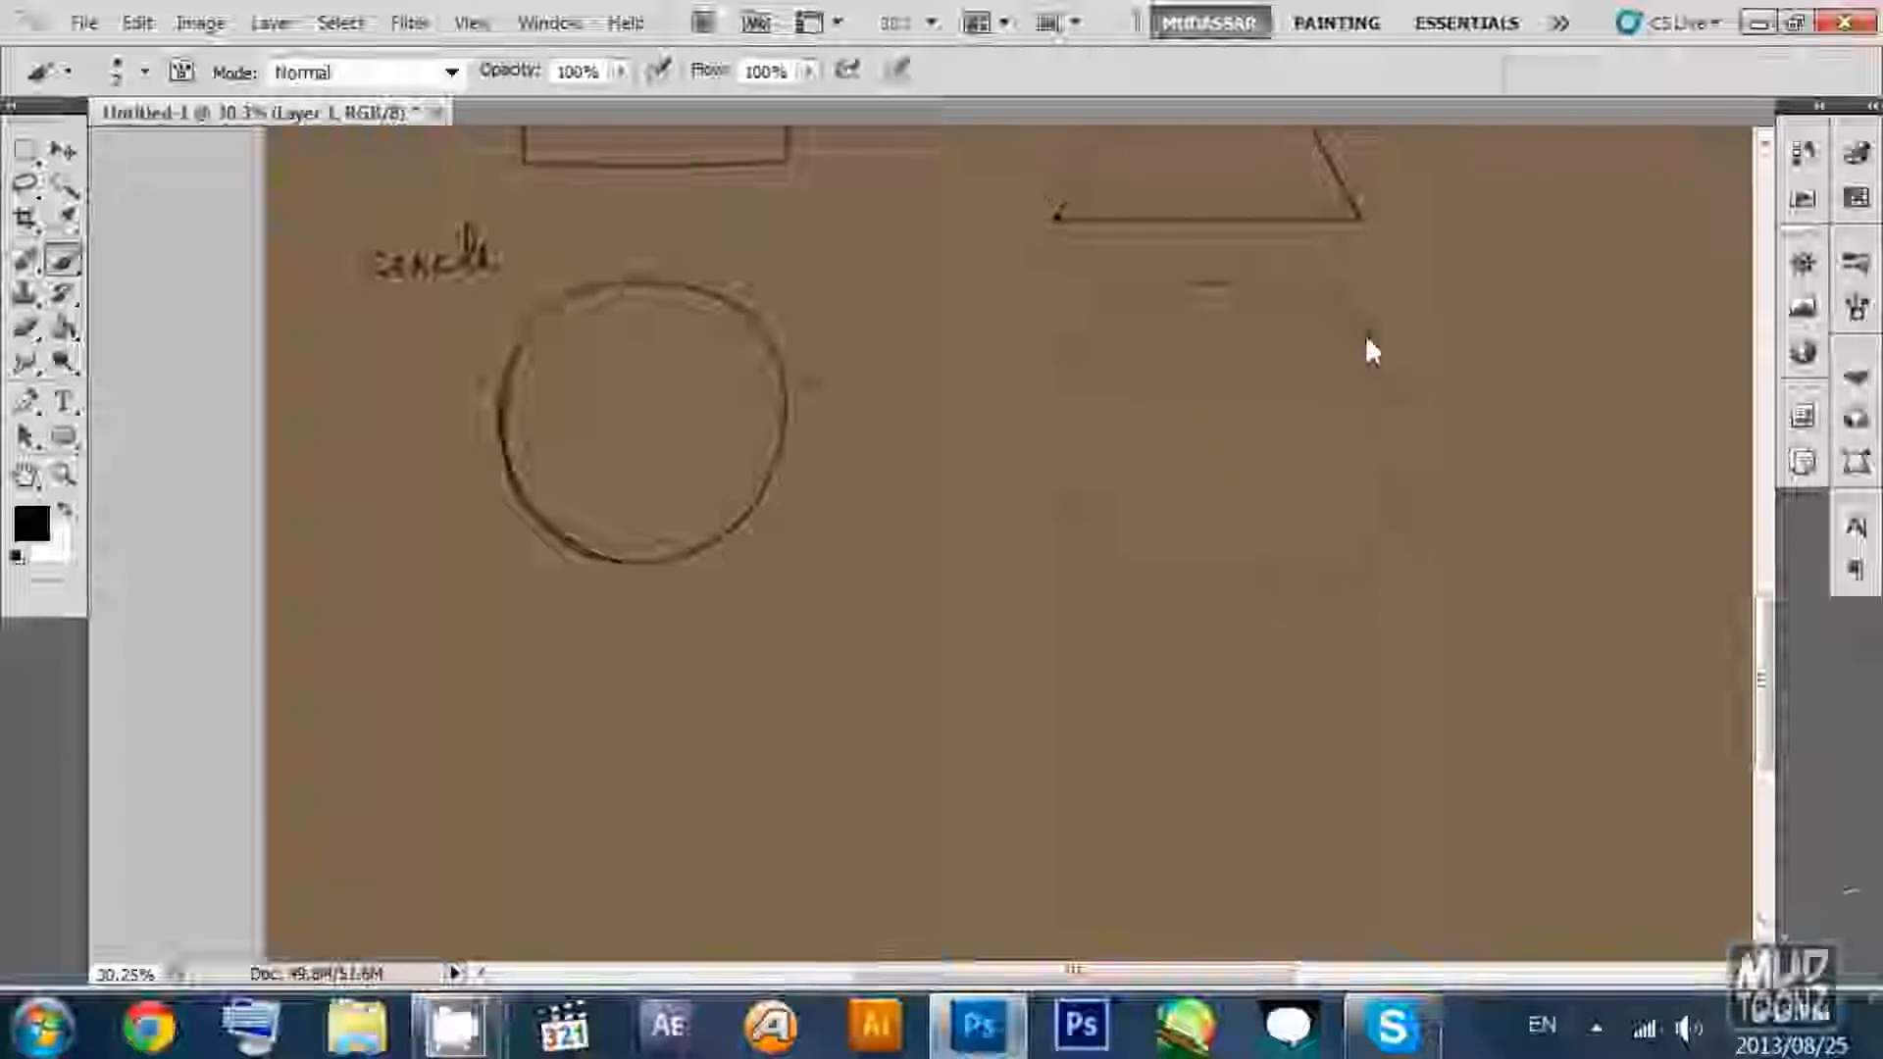
left_click_drag(1353, 294, 1240, 292)
mouse_move(1348, 339)
left_mouse_down()
mouse_move(1383, 388)
mouse_move(1384, 512)
left_mouse_up()
mouse_move(1367, 340)
left_mouse_down()
mouse_move(1388, 502)
mouse_move(1394, 396)
mouse_move(1361, 342)
mouse_move(1391, 477)
mouse_move(1370, 536)
mouse_move(1337, 572)
mouse_move(1249, 597)
left_mouse_up()
left_click_drag(1075, 518, 1081, 383)
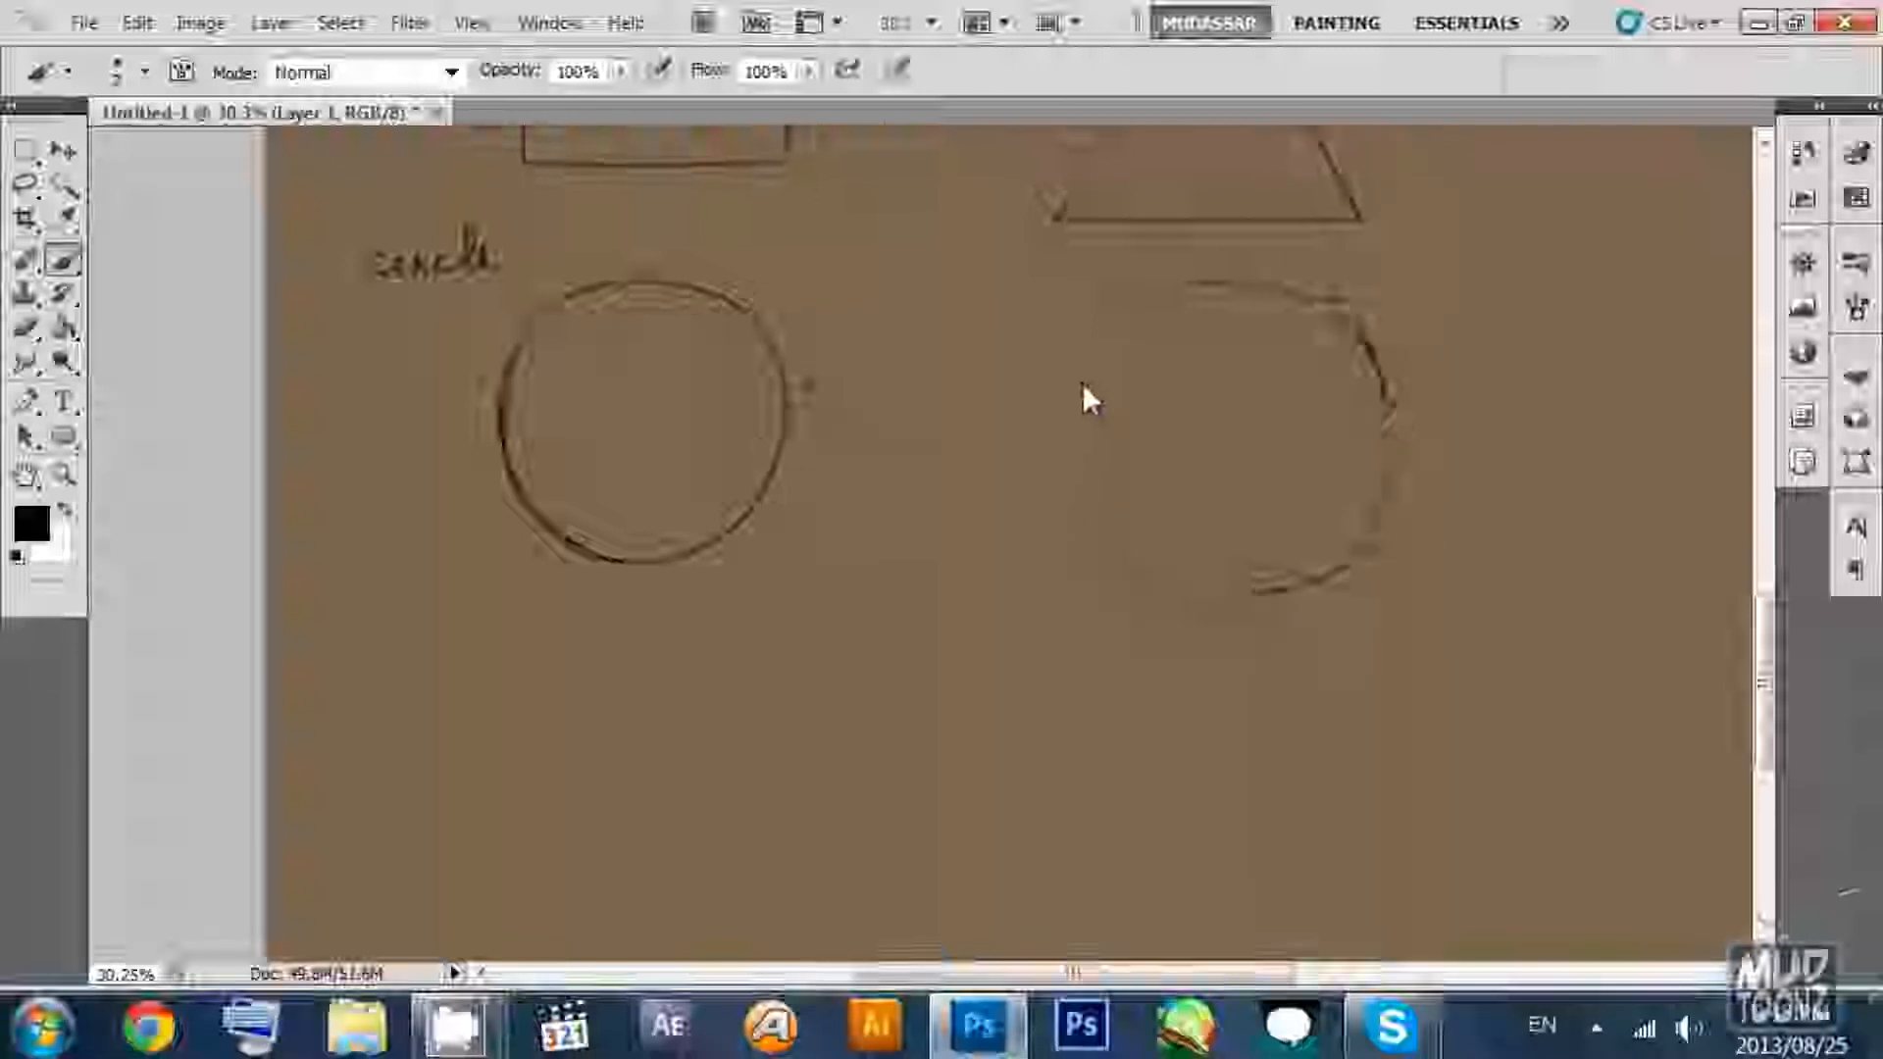
mouse_move(1226, 282)
left_mouse_down()
mouse_move(1124, 309)
mouse_move(1063, 398)
mouse_move(1073, 508)
mouse_move(1130, 574)
mouse_move(1252, 596)
left_mouse_up()
Handwrite "Takes 4 - 5 sec" below the first circle and "Takes 1 min" below the broken-stroke circle.
left_click_drag(901, 438, 953, 309)
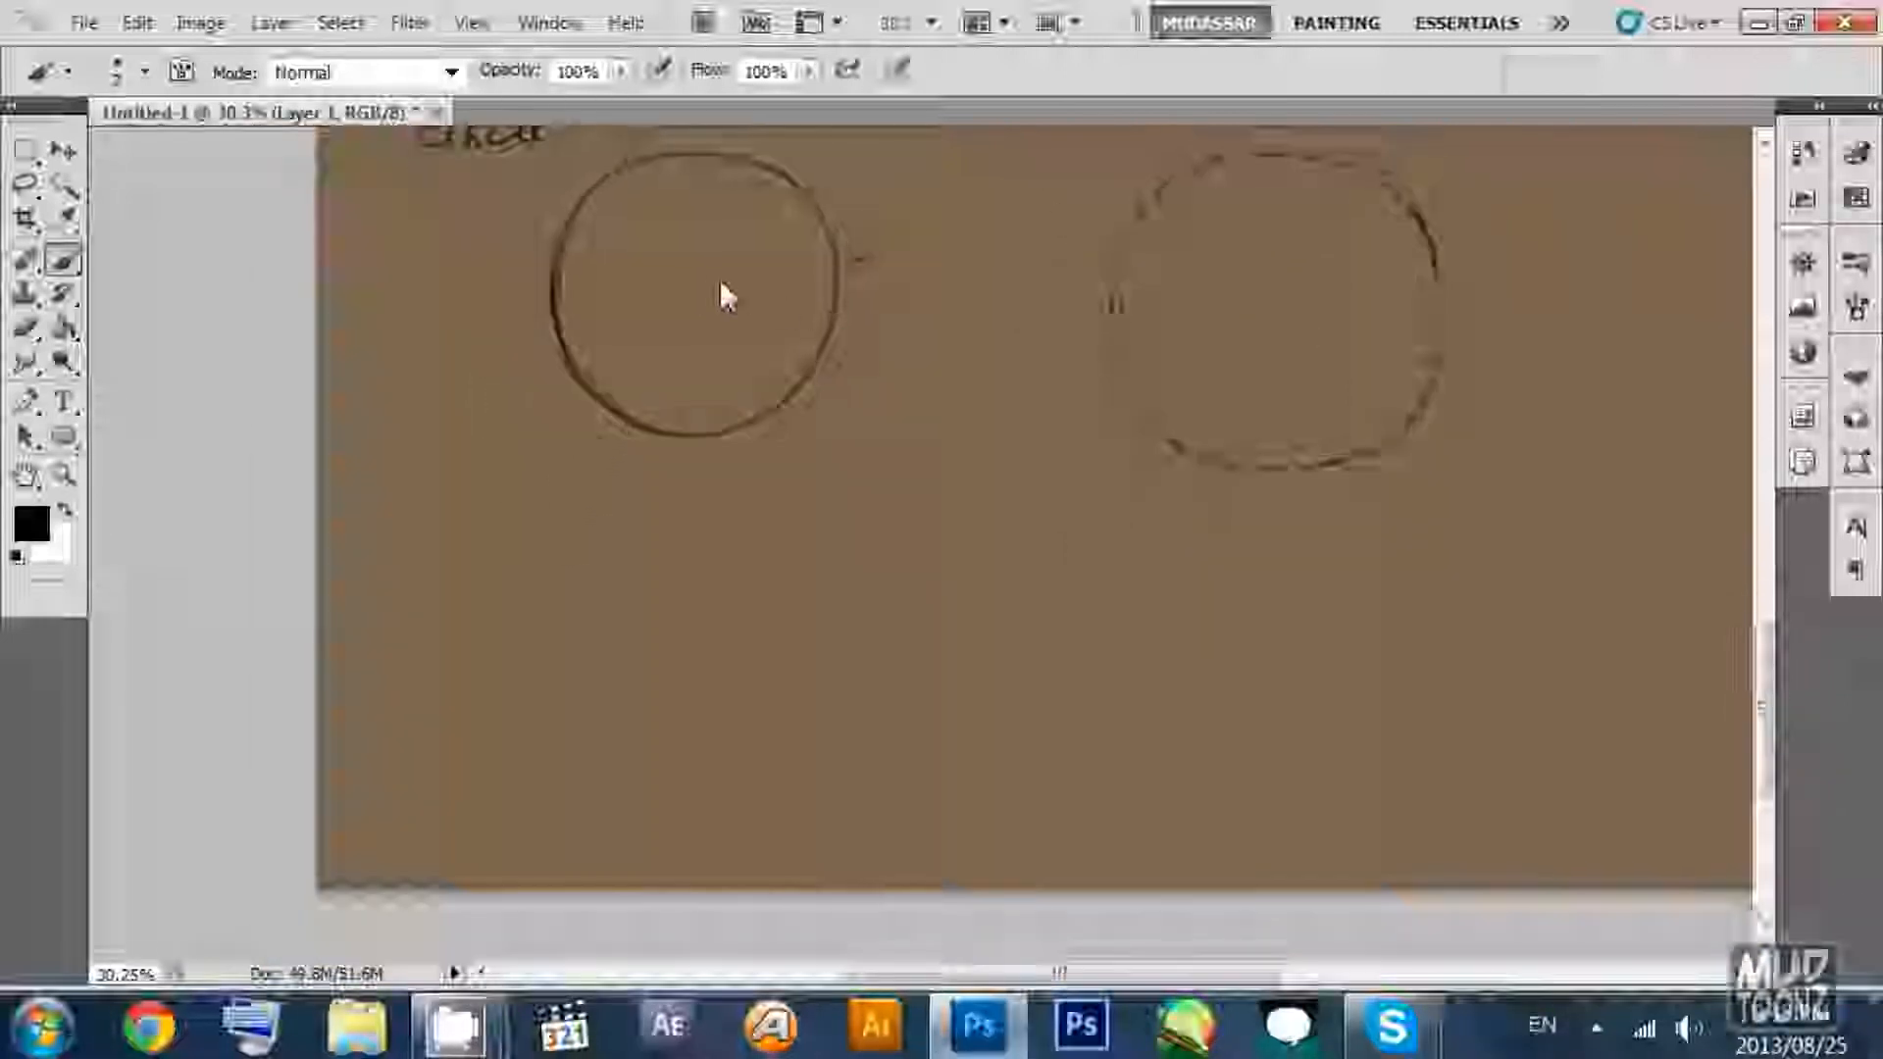
mouse_move(476, 442)
left_mouse_down()
mouse_move(478, 468)
mouse_move(489, 441)
mouse_move(561, 454)
left_mouse_up()
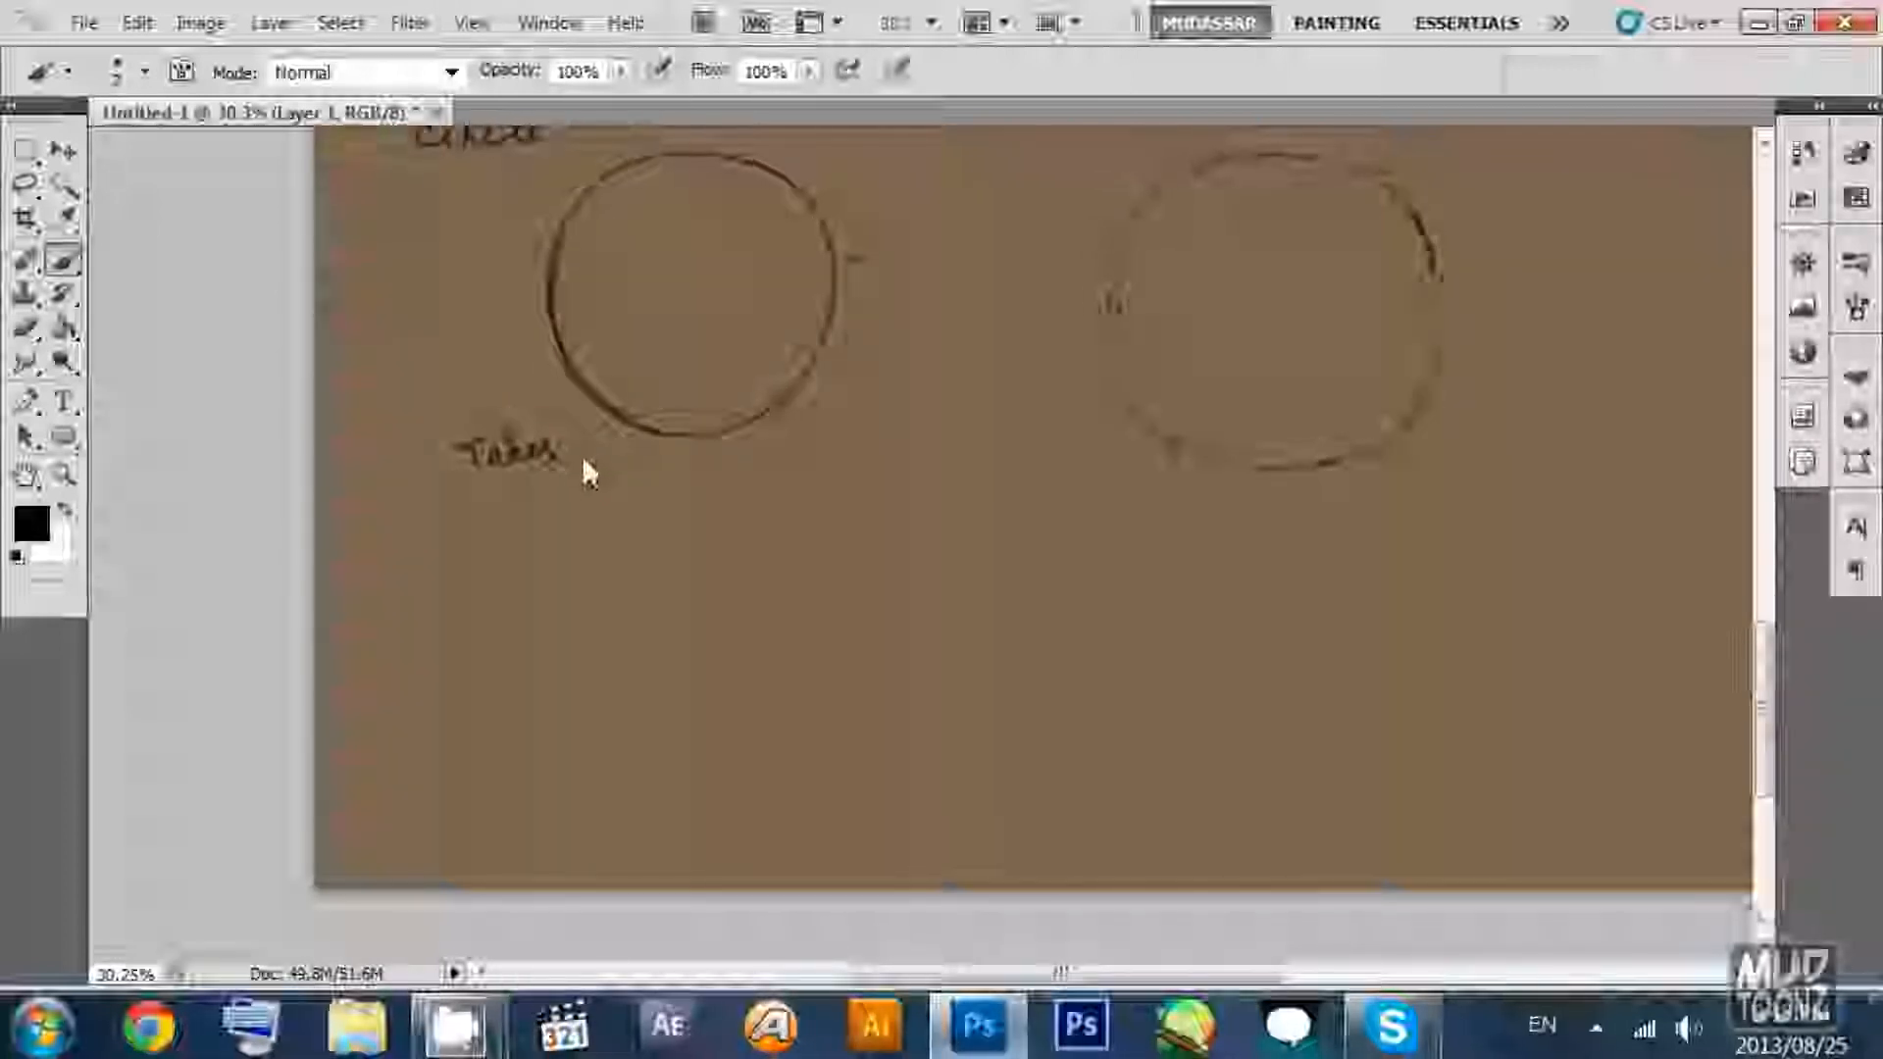
left_click_drag(642, 476, 716, 467)
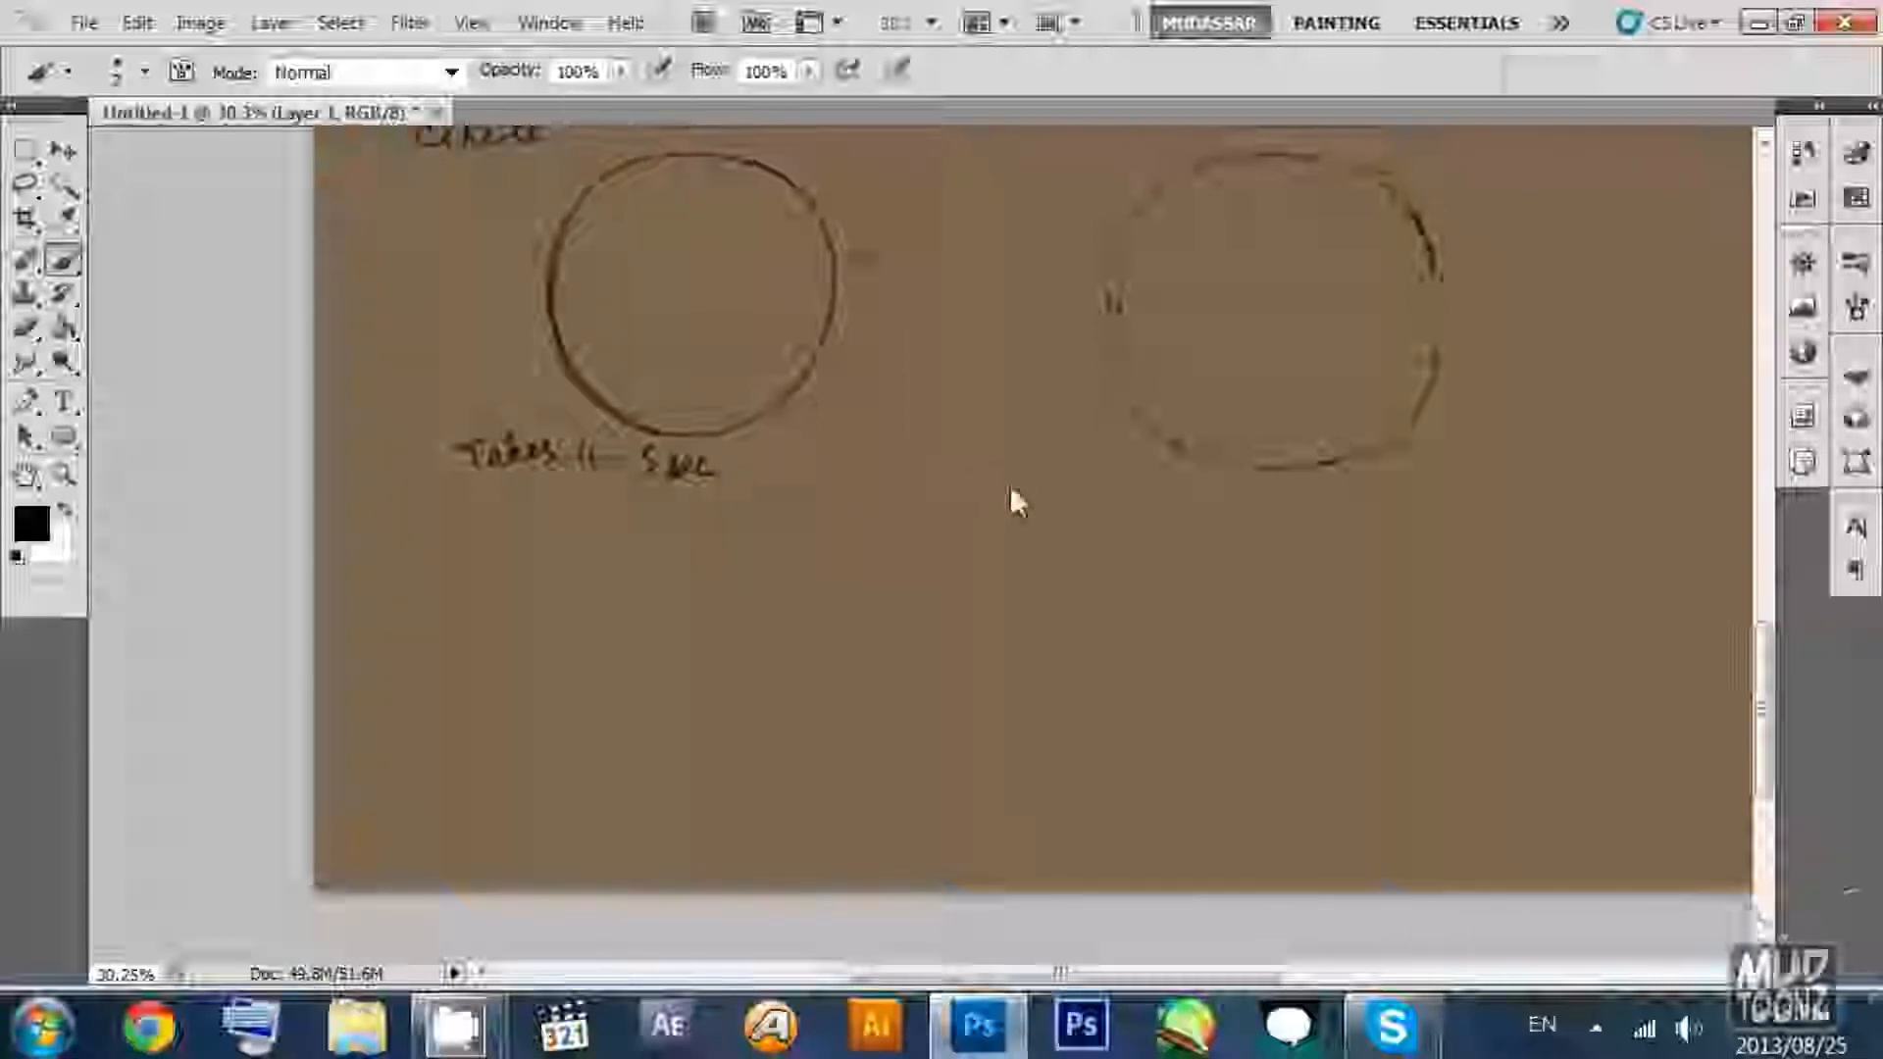
left_click_drag(1163, 510, 1198, 498)
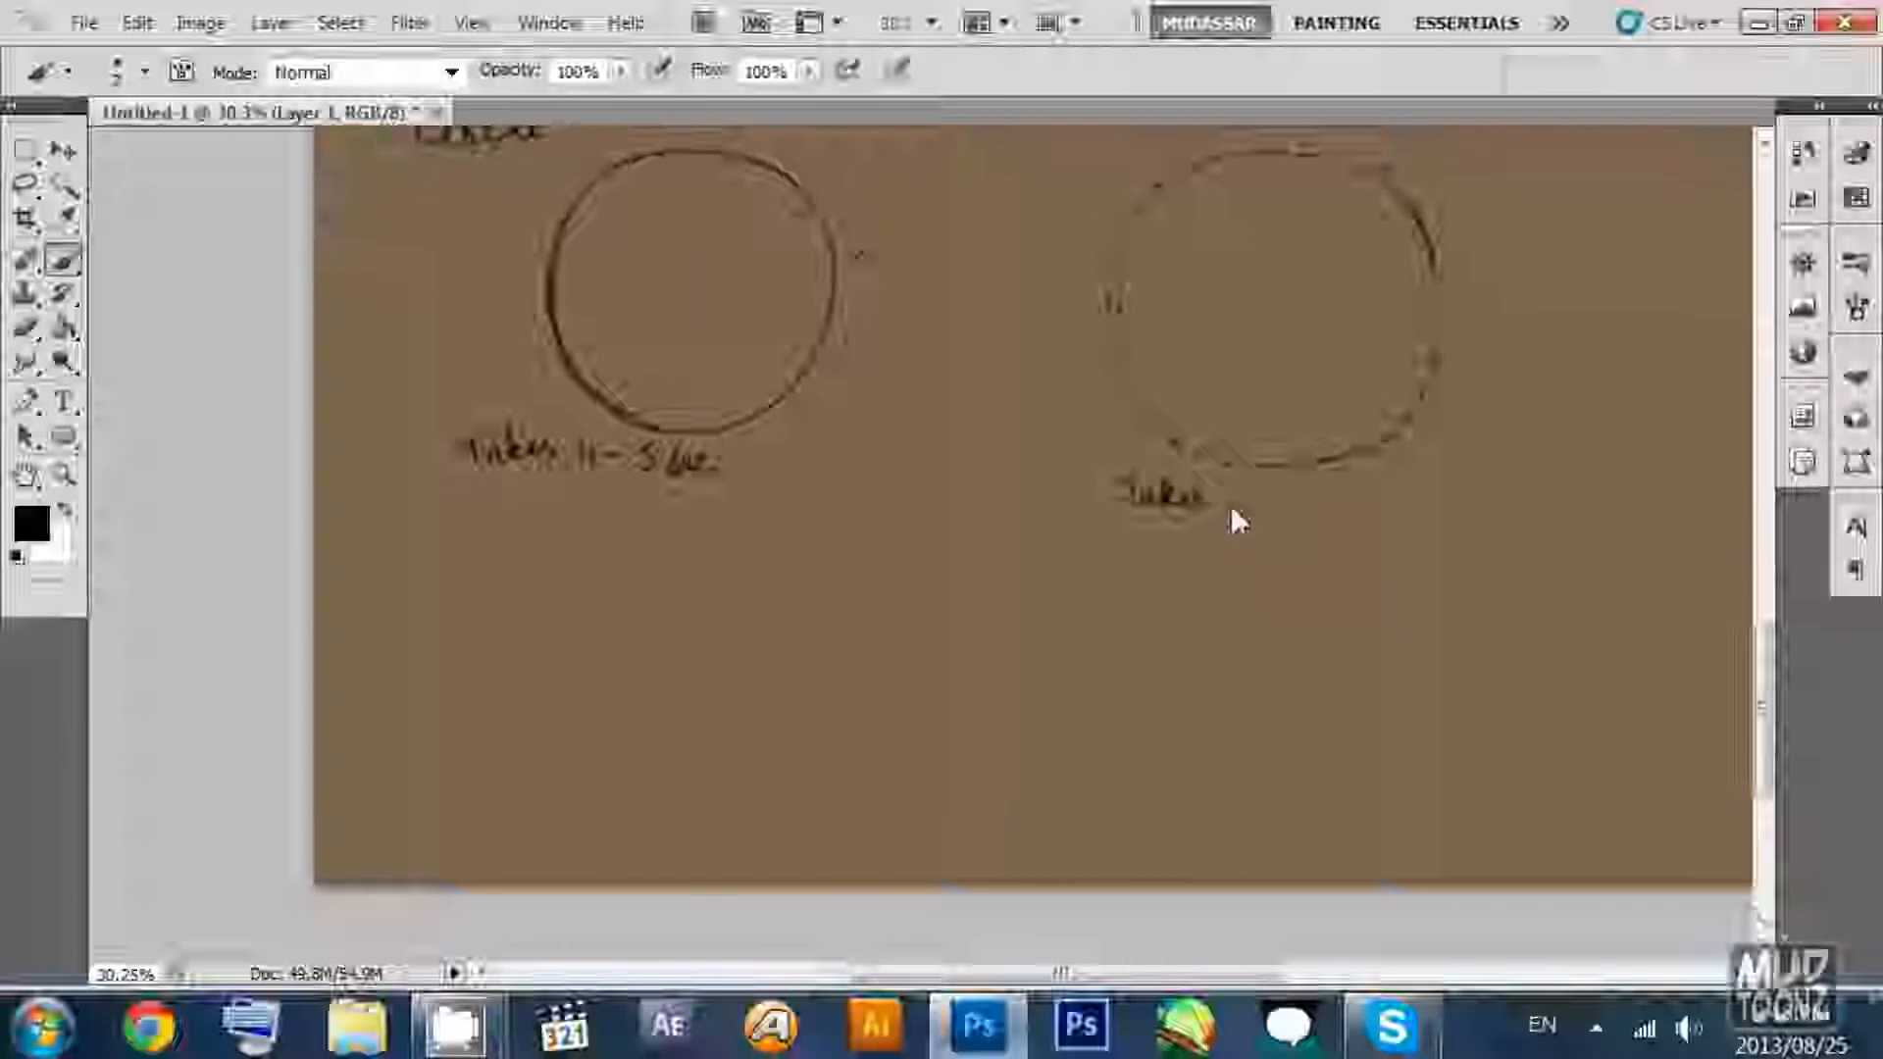
left_click_drag(1228, 501, 1312, 514)
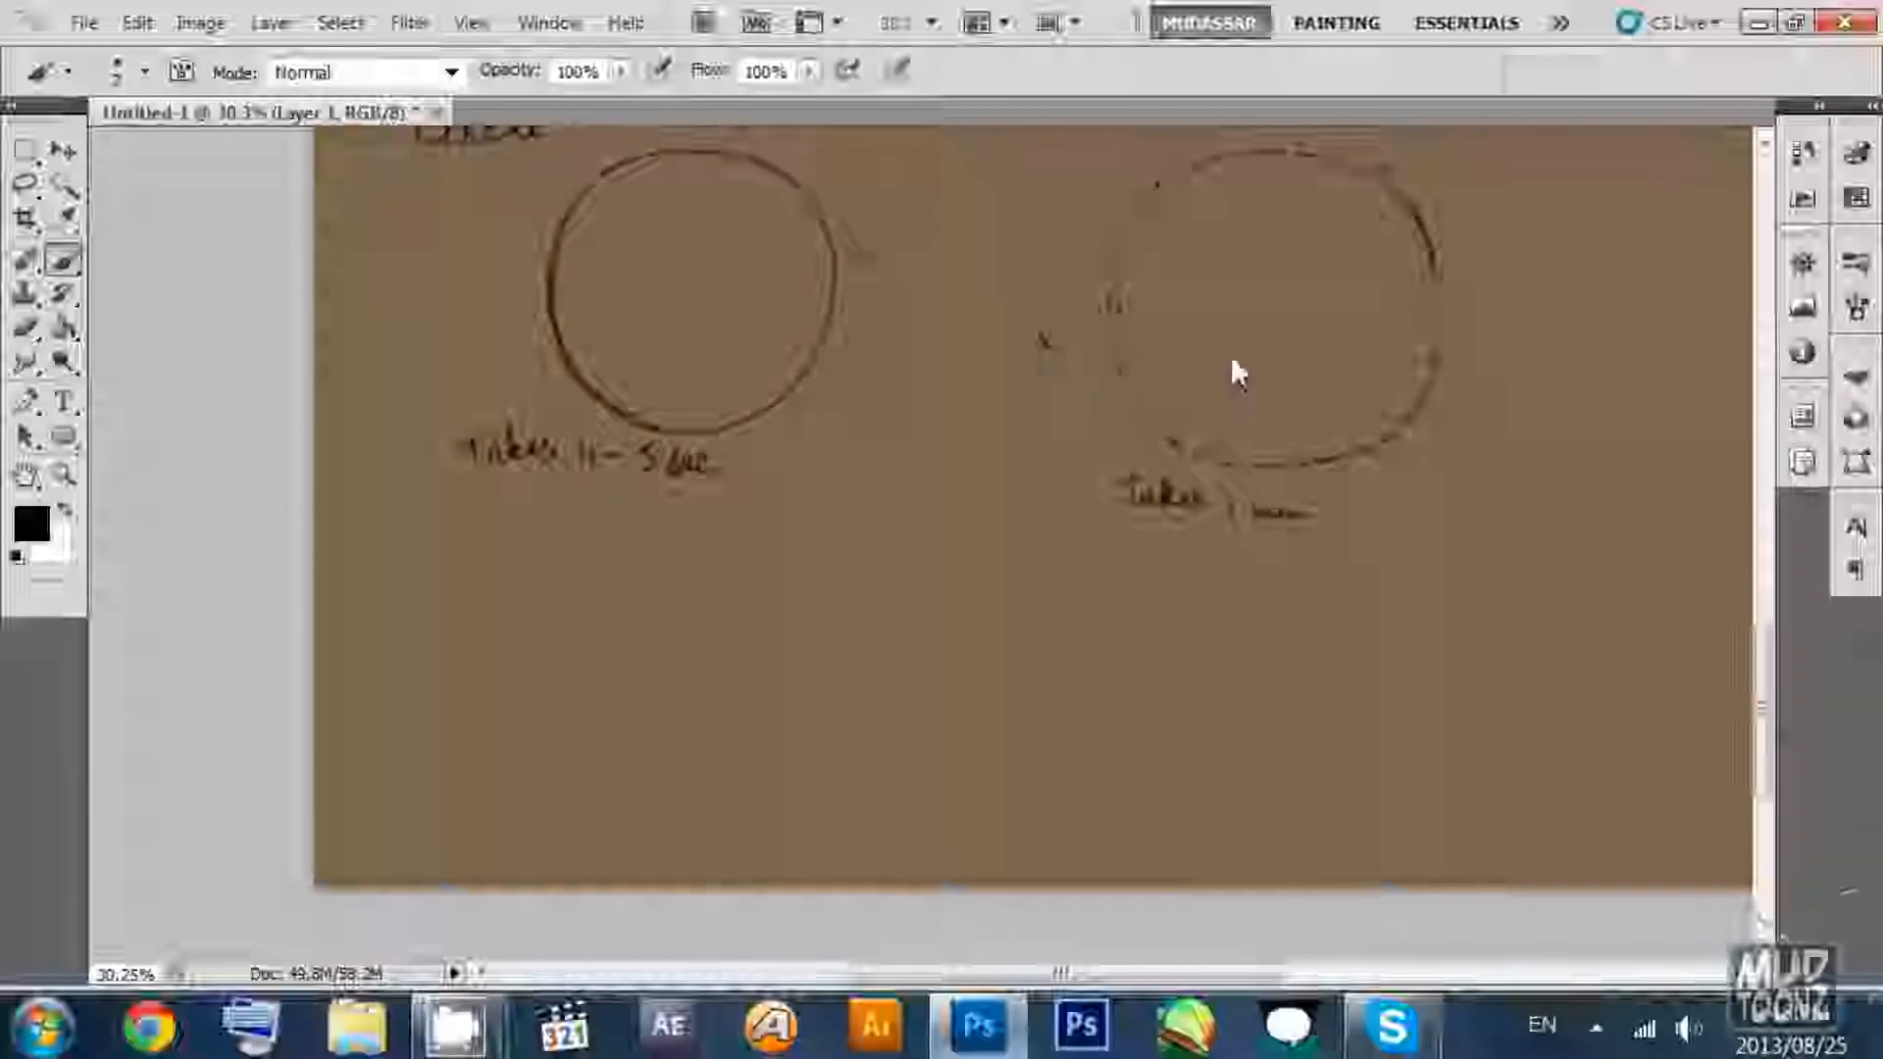
Fill the gaps in the broken-stroke circle with overlapping strokes to close its outline.
left_click_drag(1212, 155, 1169, 238)
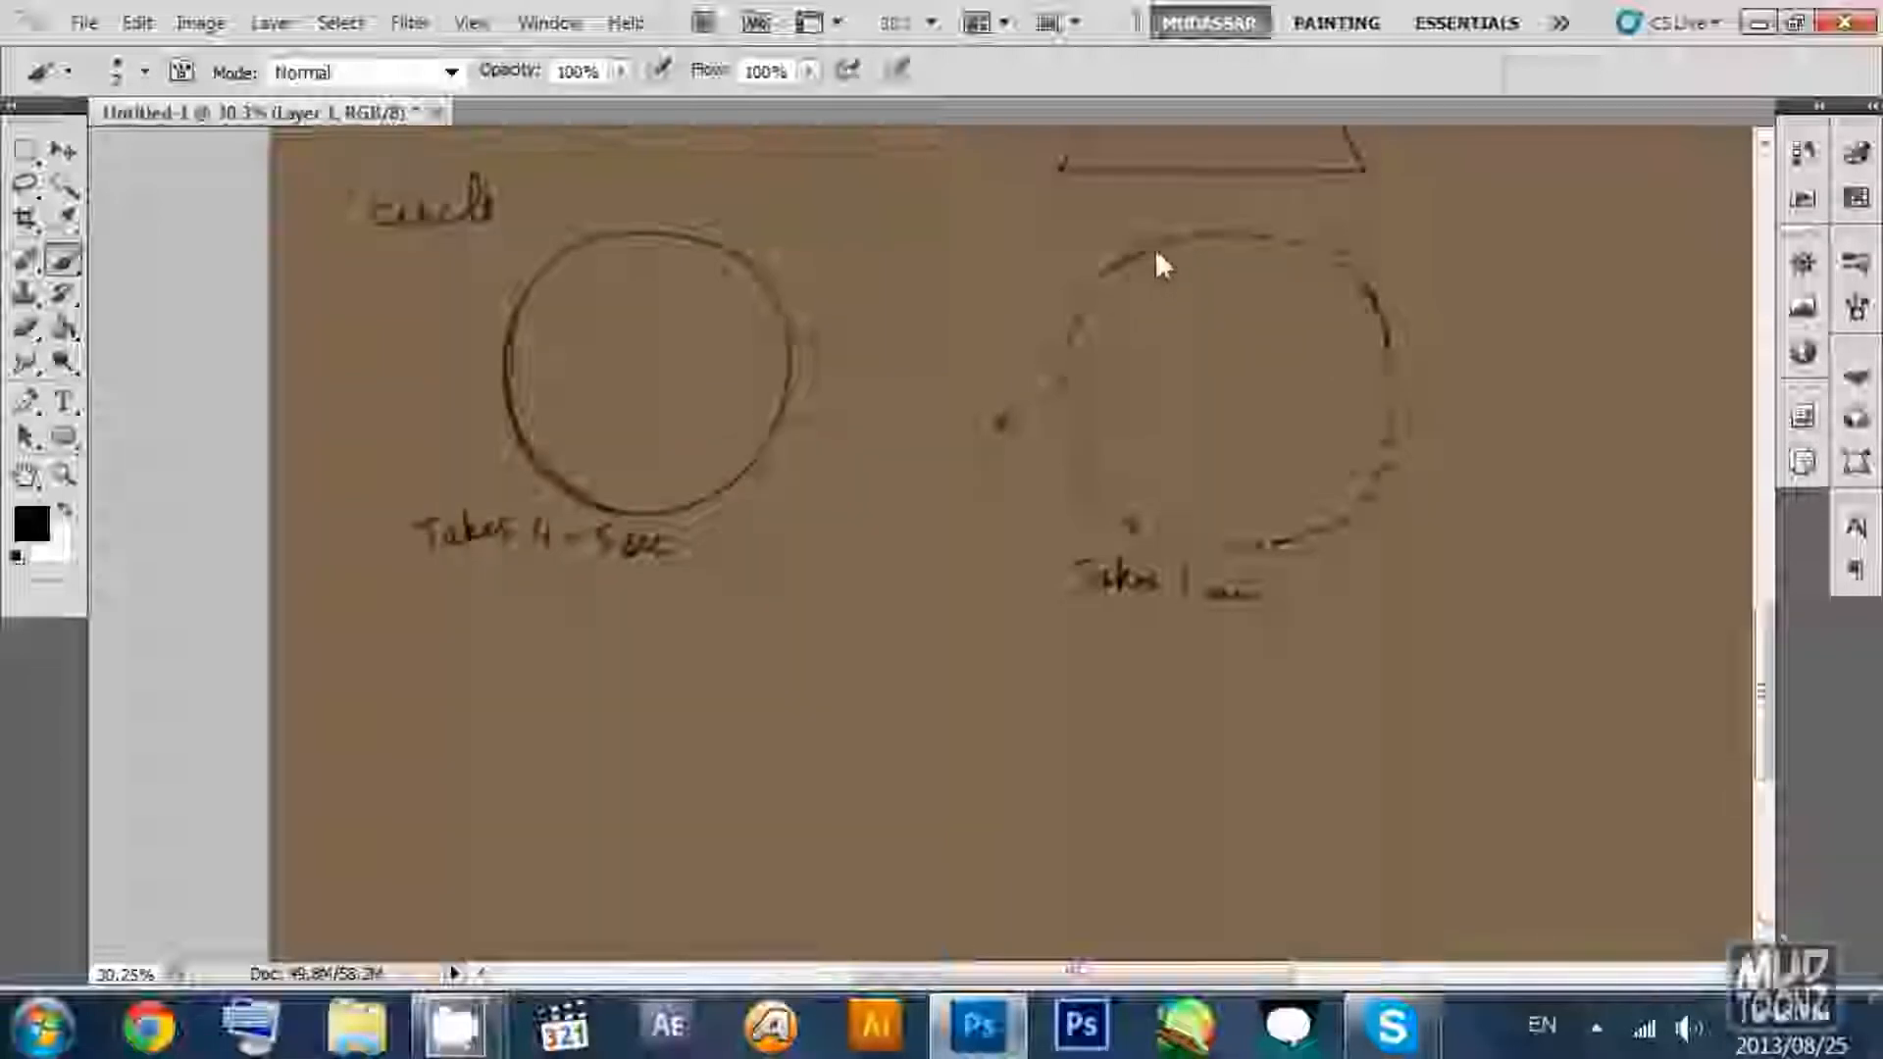
mouse_move(1127, 268)
left_mouse_down()
mouse_move(1249, 239)
mouse_move(1271, 264)
mouse_move(1251, 239)
mouse_move(1333, 286)
mouse_move(1347, 275)
mouse_move(1384, 330)
mouse_move(1329, 254)
mouse_move(1366, 320)
mouse_move(1333, 260)
mouse_move(1385, 315)
mouse_move(1368, 290)
mouse_move(1394, 431)
mouse_move(1378, 478)
mouse_move(1395, 378)
mouse_move(1389, 455)
mouse_move(1351, 517)
mouse_move(1205, 553)
mouse_move(1153, 539)
left_mouse_up()
mouse_move(1077, 434)
left_mouse_down()
mouse_move(1115, 280)
mouse_move(1144, 260)
mouse_move(1077, 346)
mouse_move(1095, 307)
mouse_move(1078, 358)
mouse_move(1098, 515)
left_mouse_up()
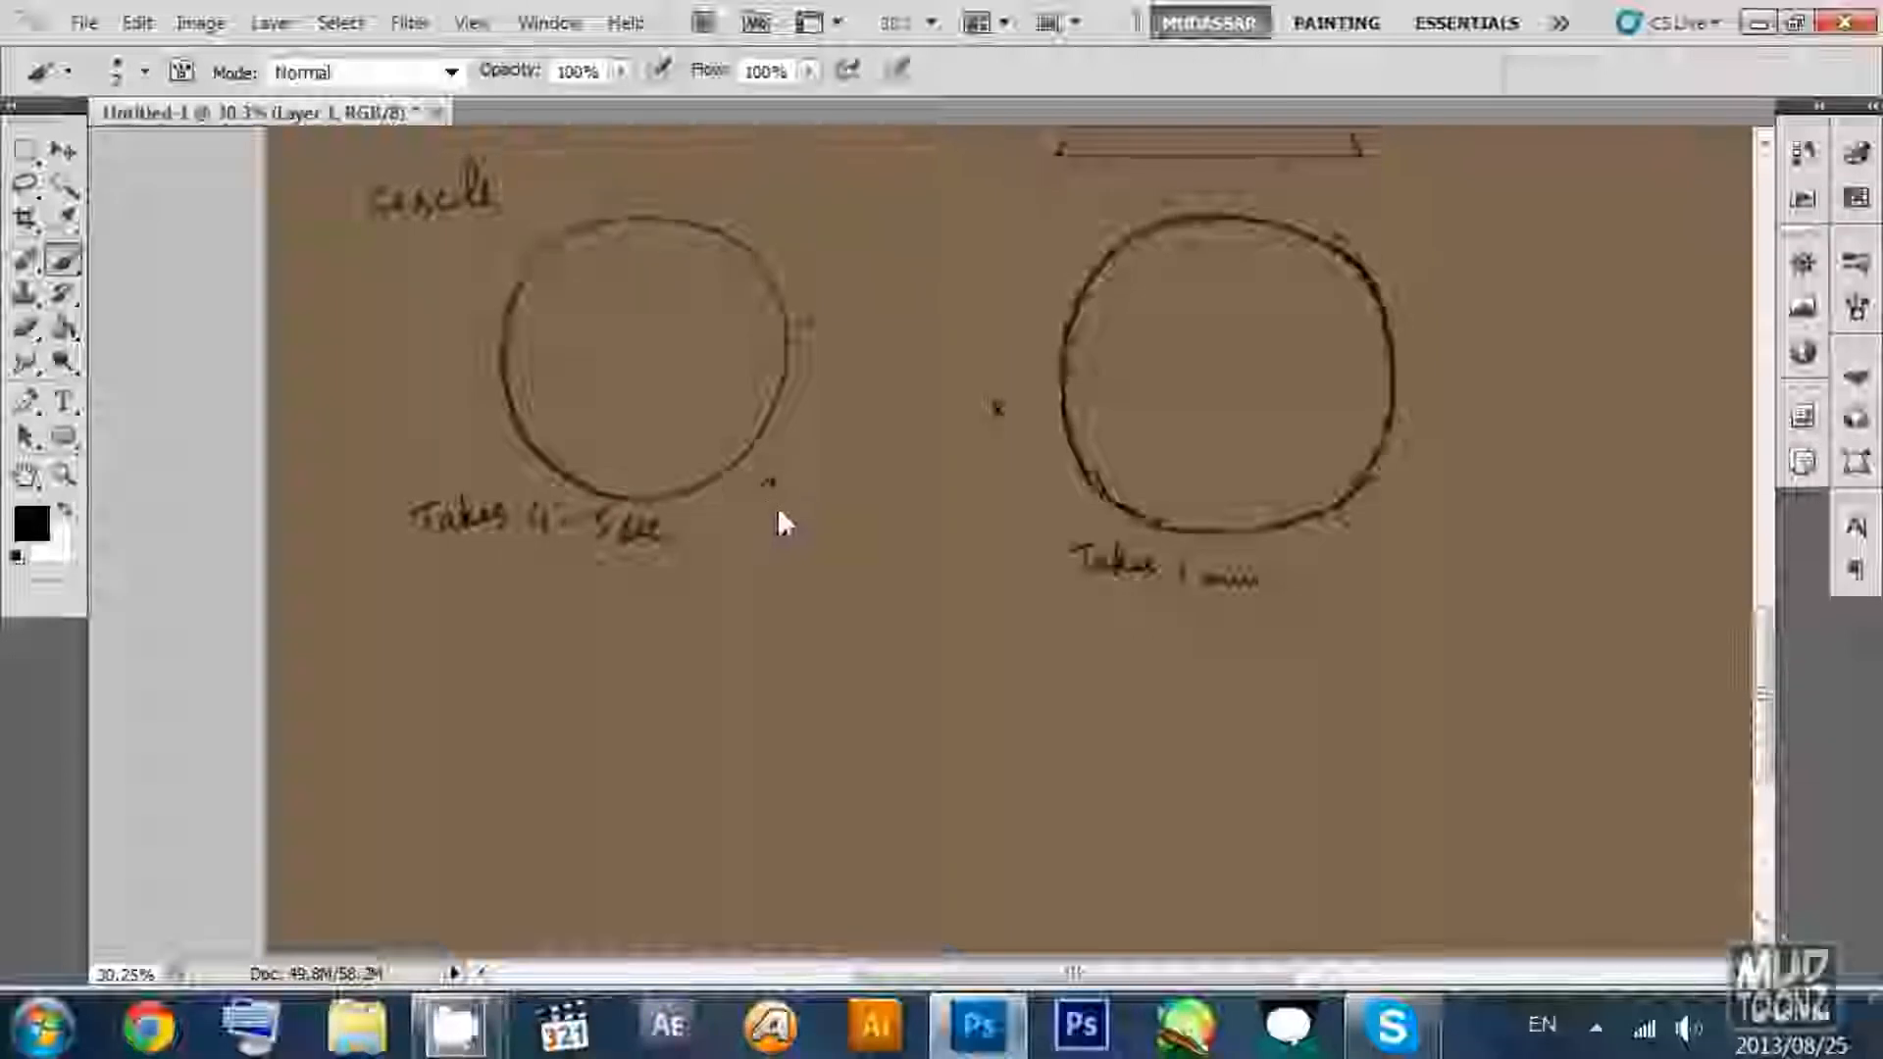
Handwrite "Clean (Almost)" beside the first circle and an underlined "Really Unclean" beside the second circle.
mouse_move(775, 483)
left_mouse_down()
mouse_move(862, 496)
mouse_move(800, 553)
mouse_move(809, 566)
mouse_move(871, 560)
mouse_move(888, 529)
mouse_move(764, 567)
left_mouse_up()
left_click_drag(885, 530, 900, 572)
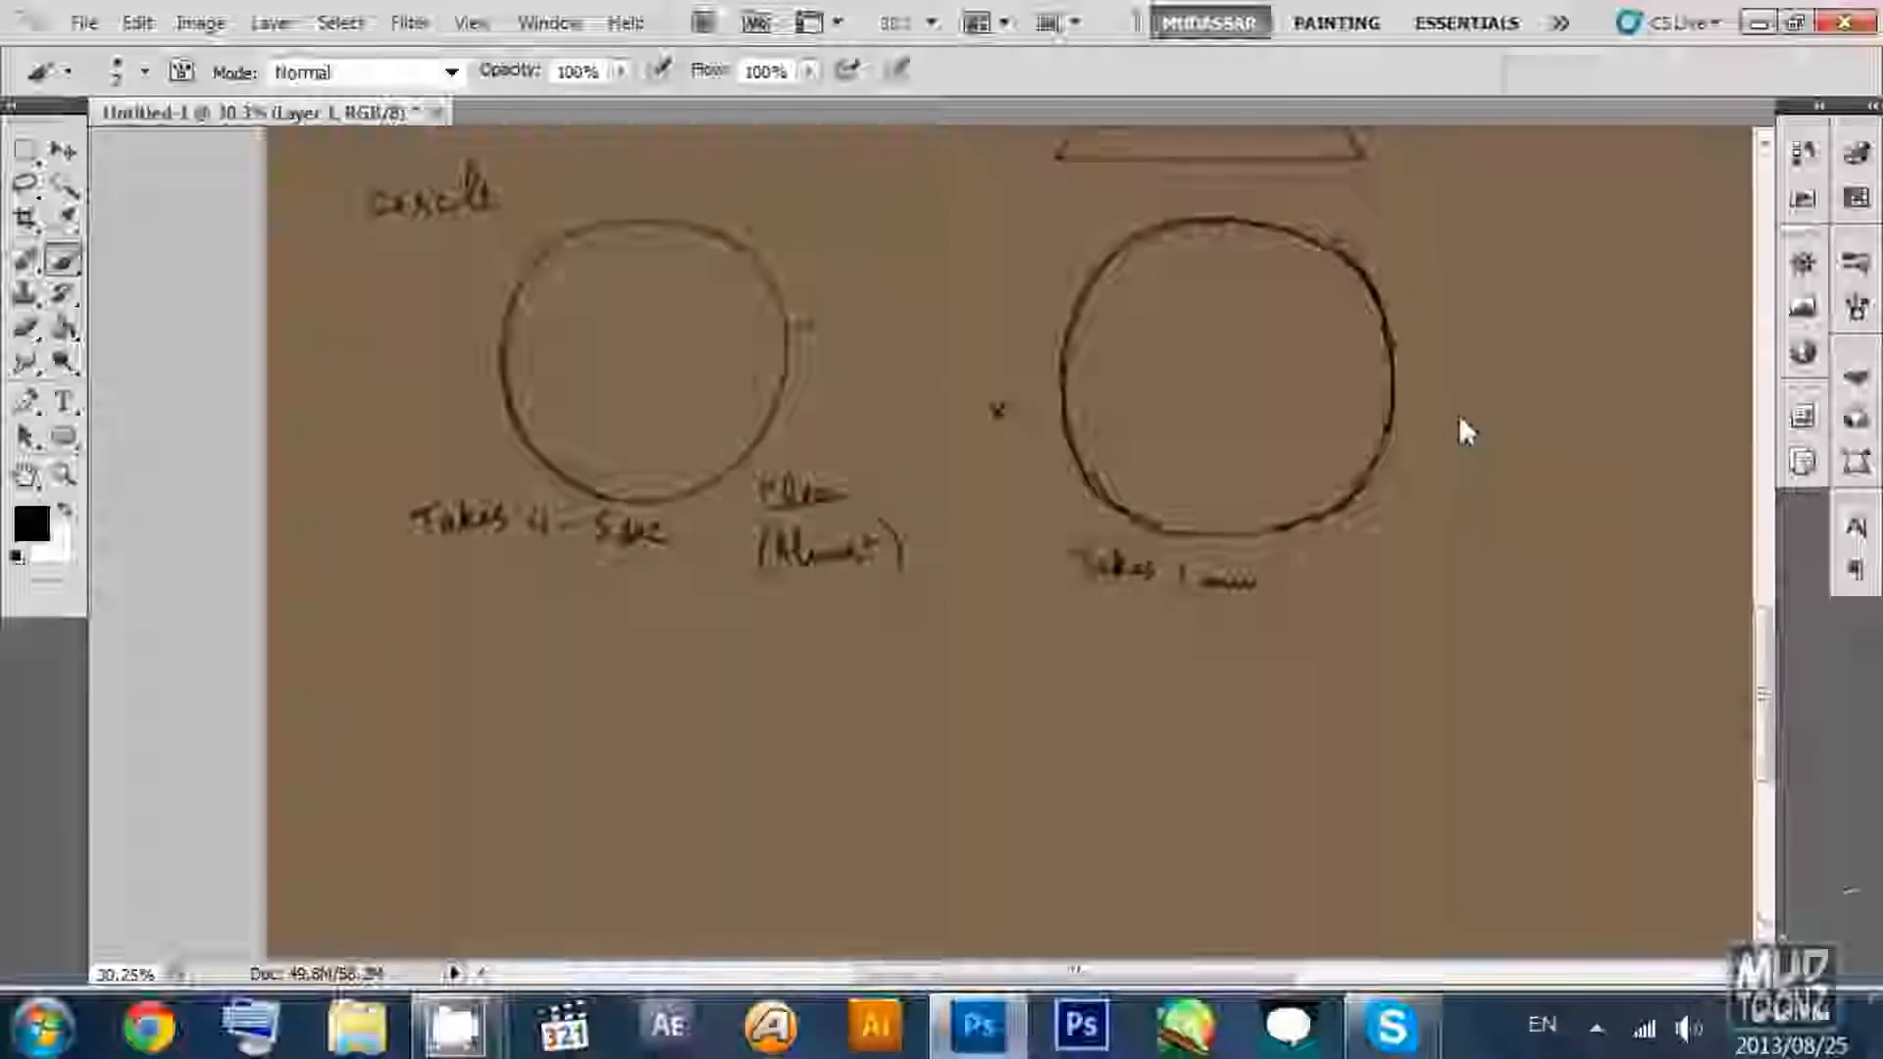
mouse_move(1453, 404)
left_mouse_down()
mouse_move(1496, 417)
mouse_move(1525, 385)
mouse_move(1535, 414)
mouse_move(1593, 410)
left_mouse_up()
mouse_move(1461, 351)
left_mouse_down()
mouse_move(1522, 330)
mouse_move(1572, 364)
left_mouse_up()
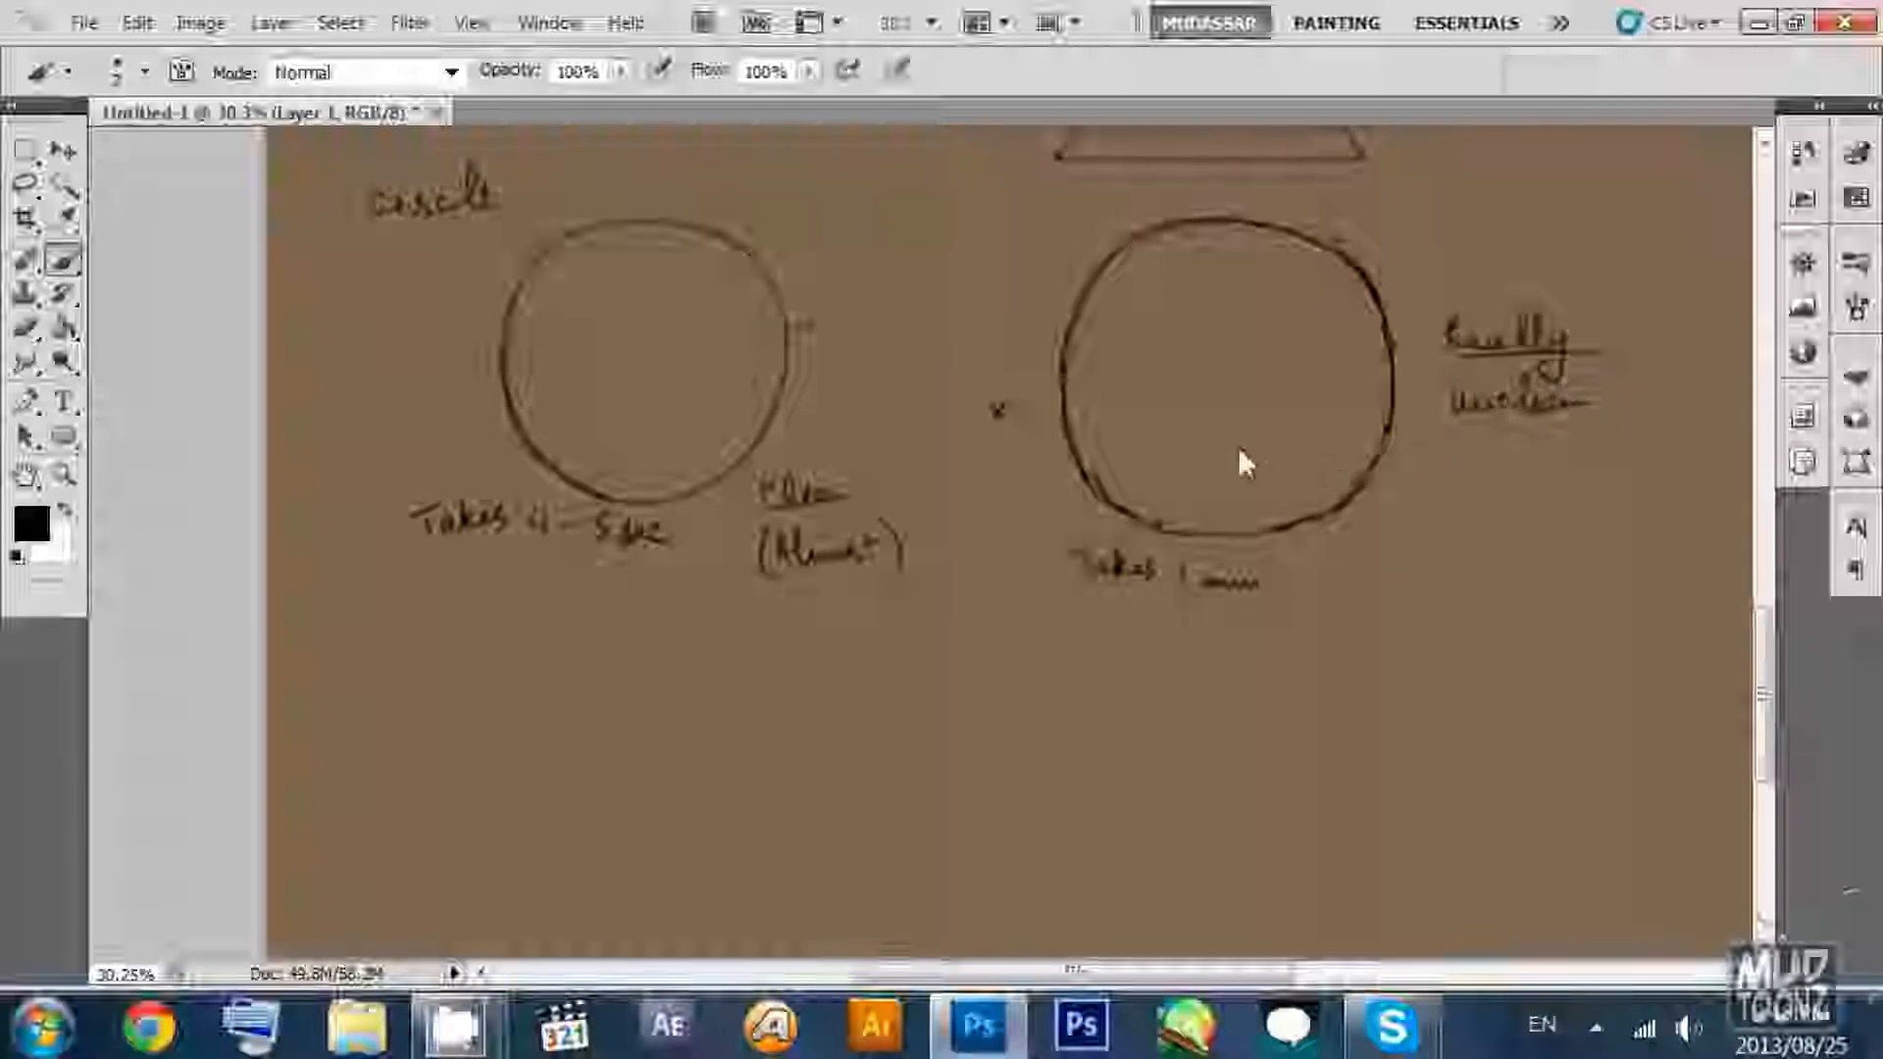
Review the whole page of practice shapes and notes in one overview.
left_click_drag(1252, 479, 1249, 423)
left_click_drag(1132, 290, 1109, 447)
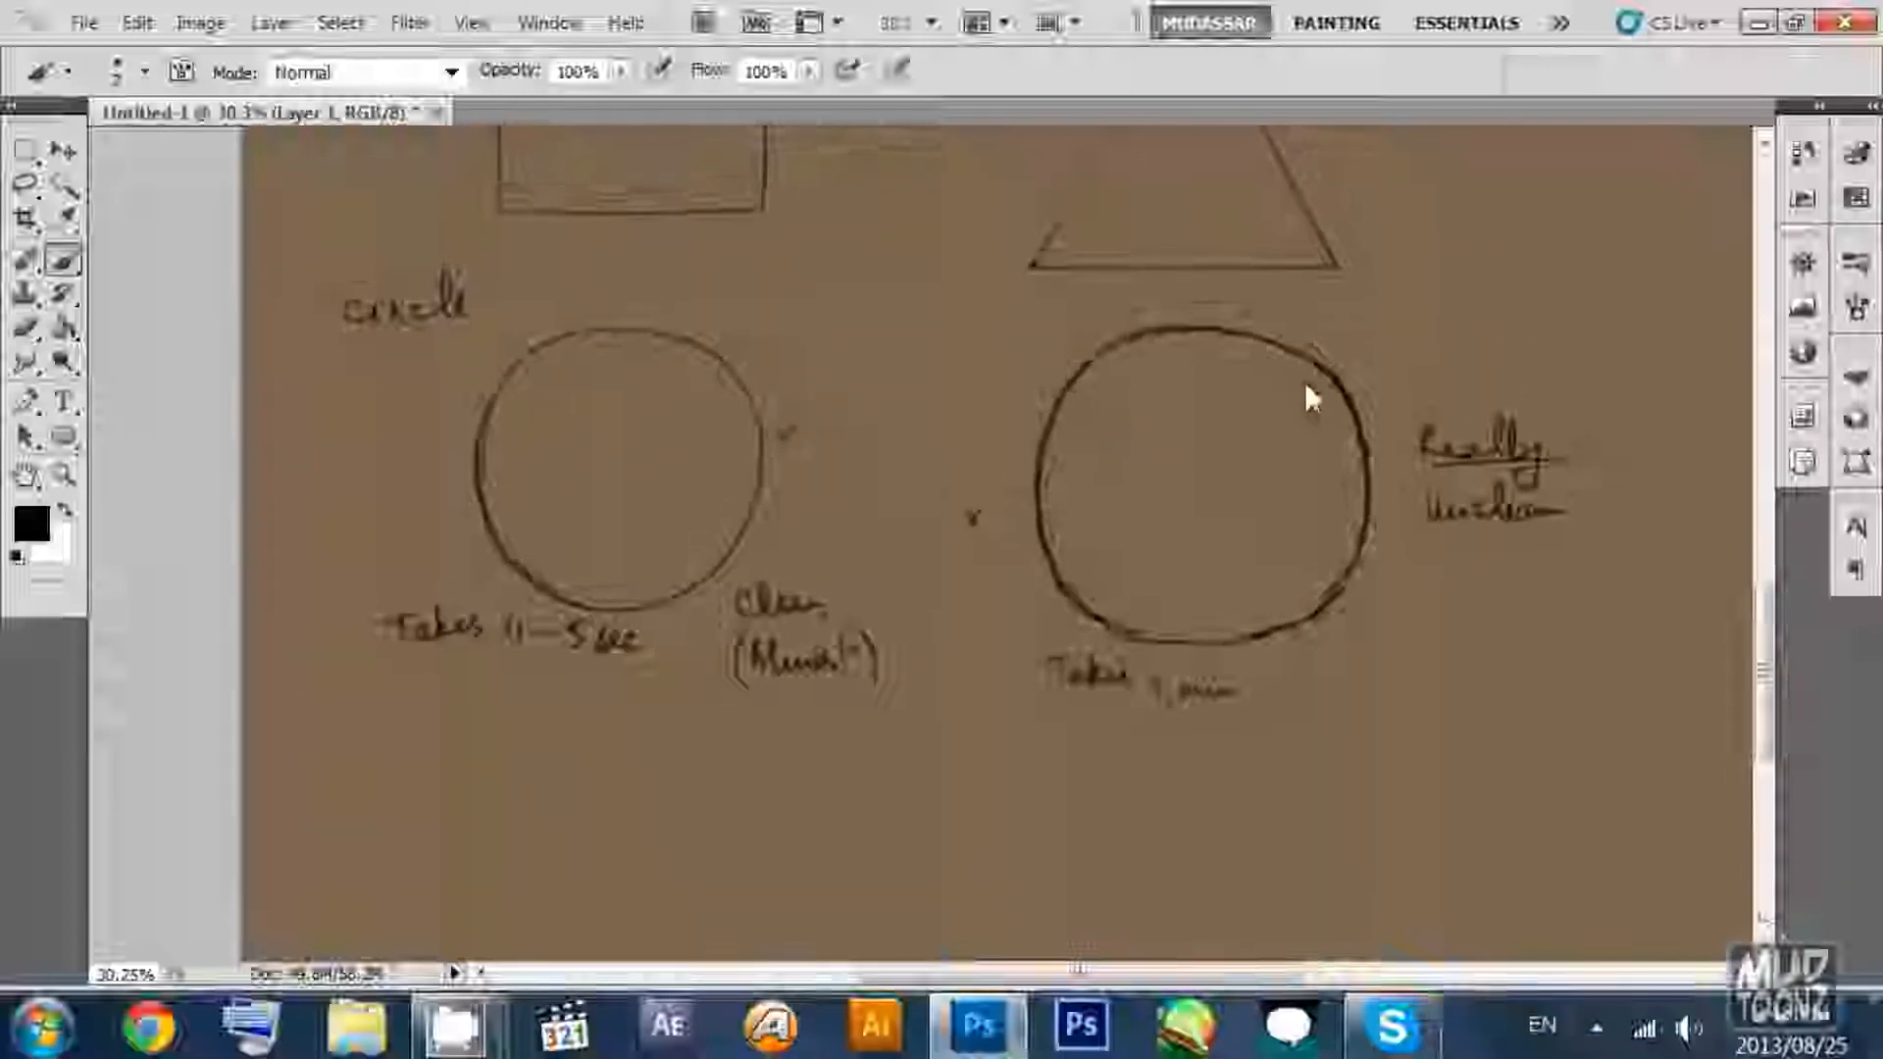
key("z")
left_click_drag(1359, 361, 1244, 362)
left_click_drag(1284, 273, 1097, 575)
left_click_drag(1206, 503, 1144, 446)
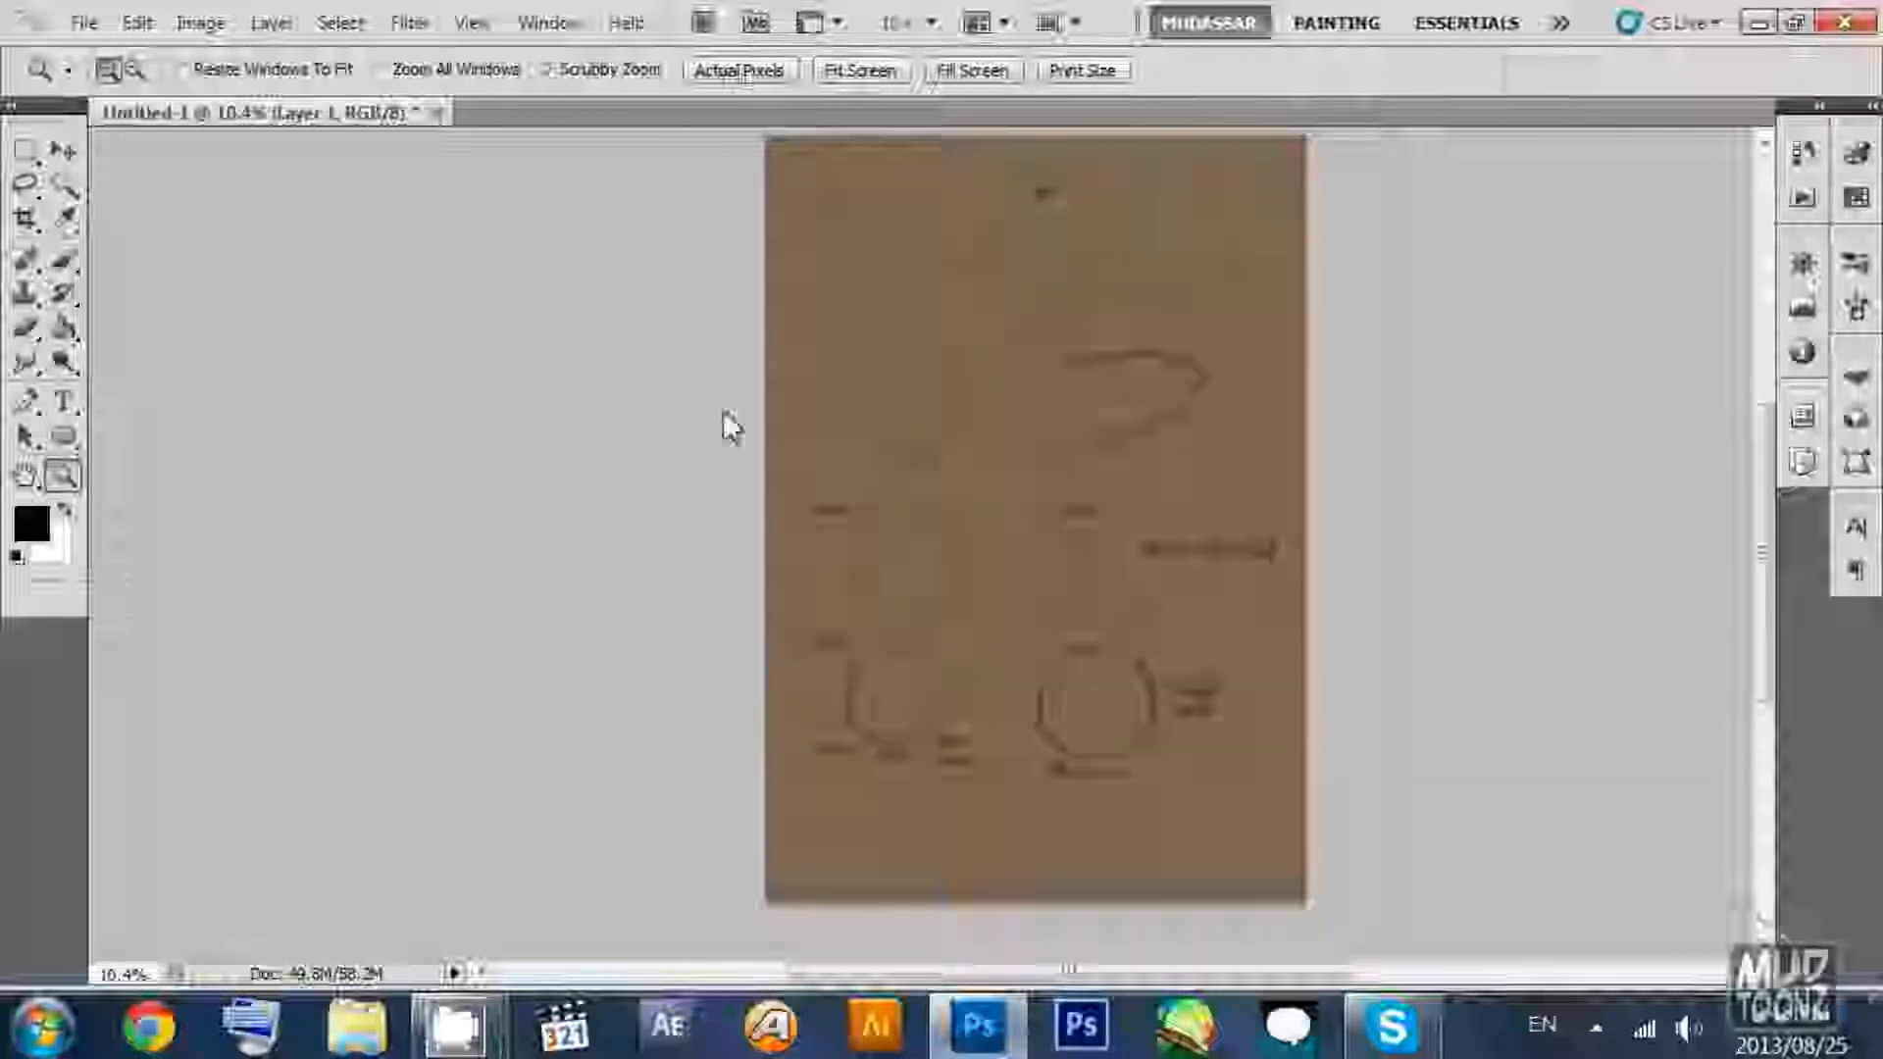
left_click(68, 261)
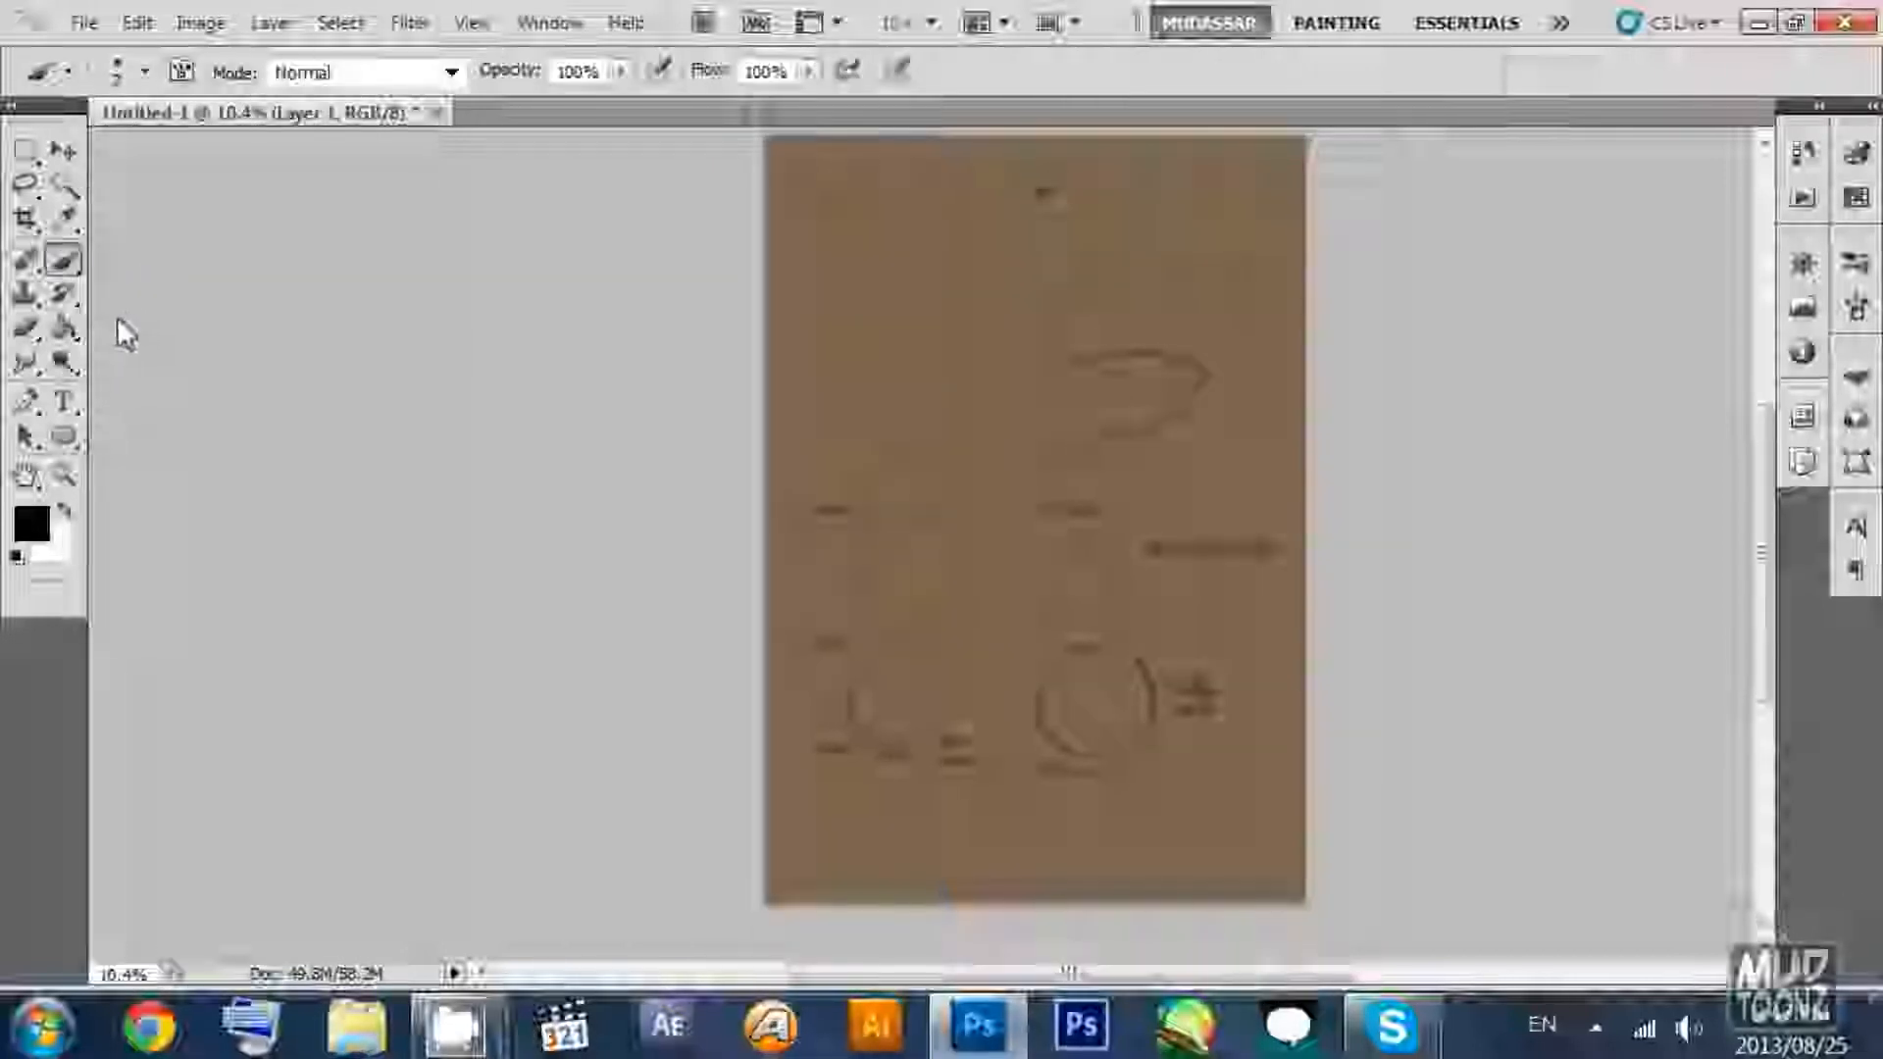
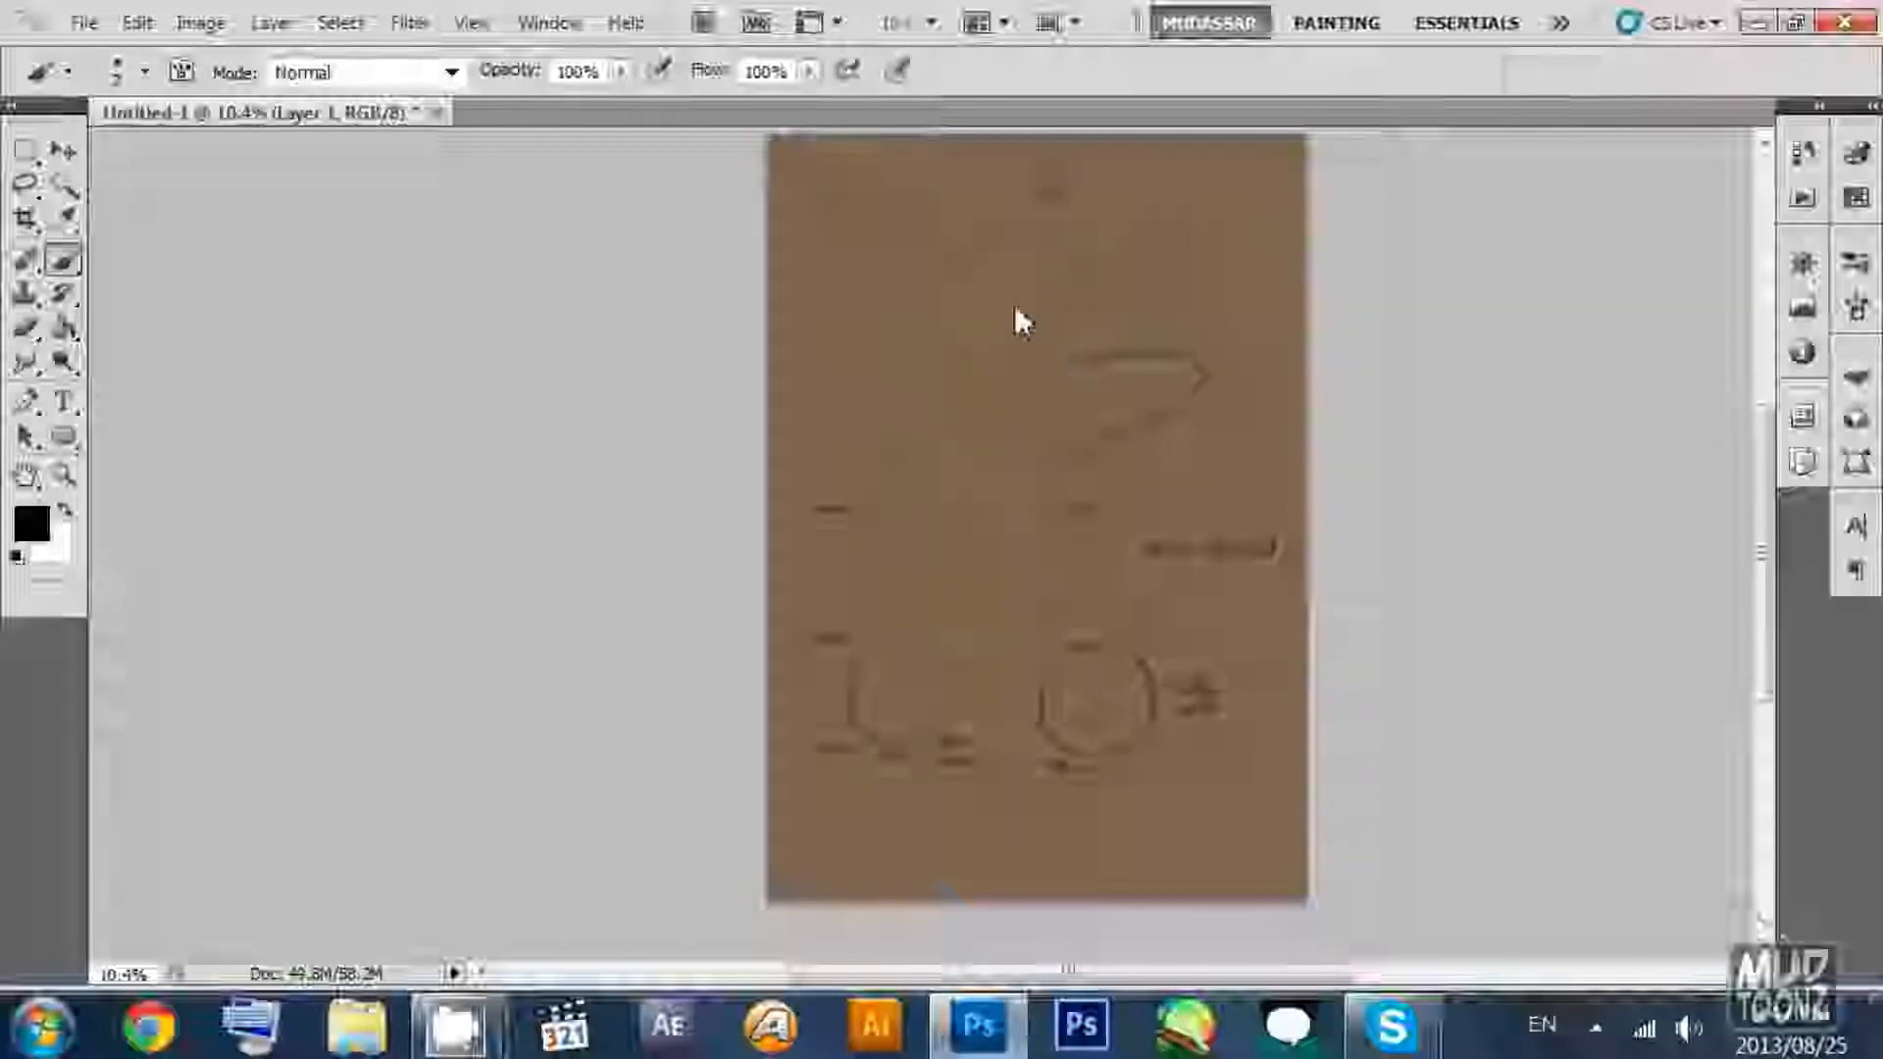
Inspect the line, arcs, square, triangle and circles up close, comparing the drawn examples.
key("z")
mouse_move(1022, 278)
left_mouse_down()
mouse_move(1081, 318)
mouse_move(951, 340)
mouse_move(1064, 379)
mouse_move(1068, 353)
mouse_move(1018, 412)
mouse_move(934, 363)
mouse_move(727, 369)
left_mouse_up()
key("b")
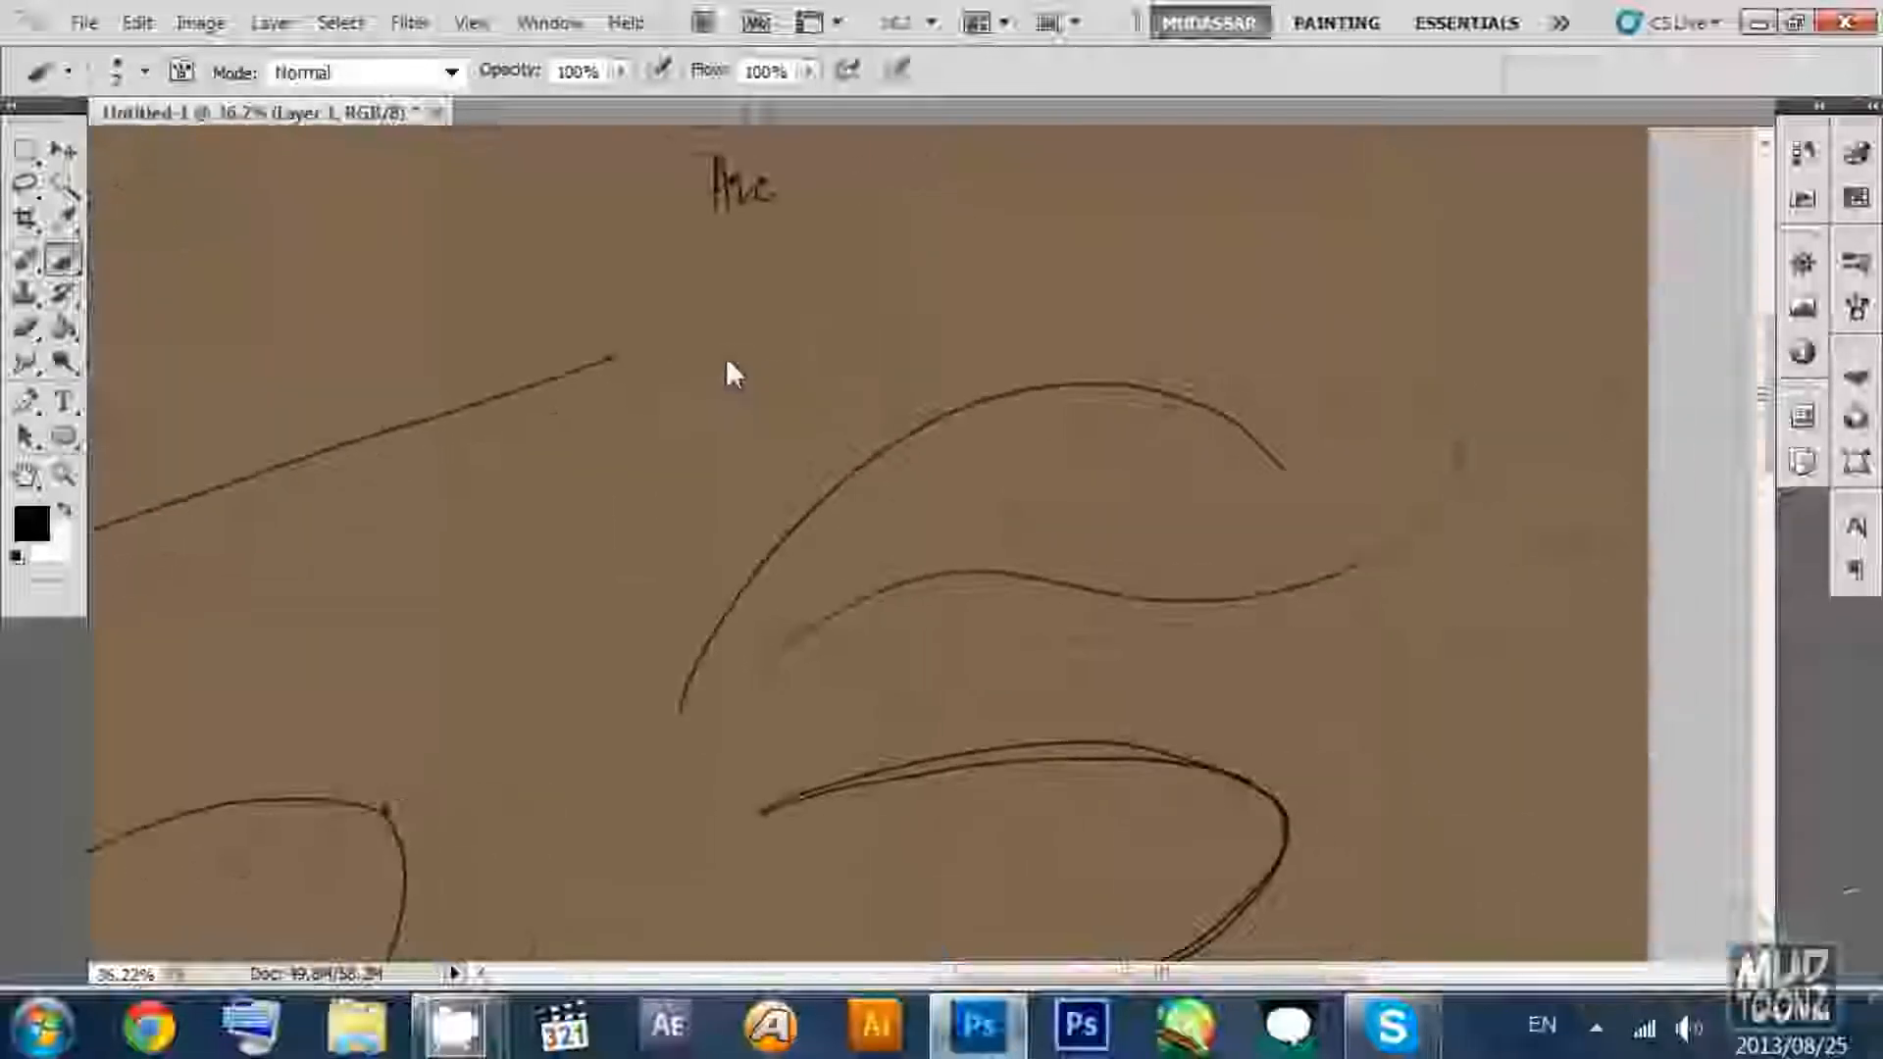
left_click_drag(782, 534, 890, 500)
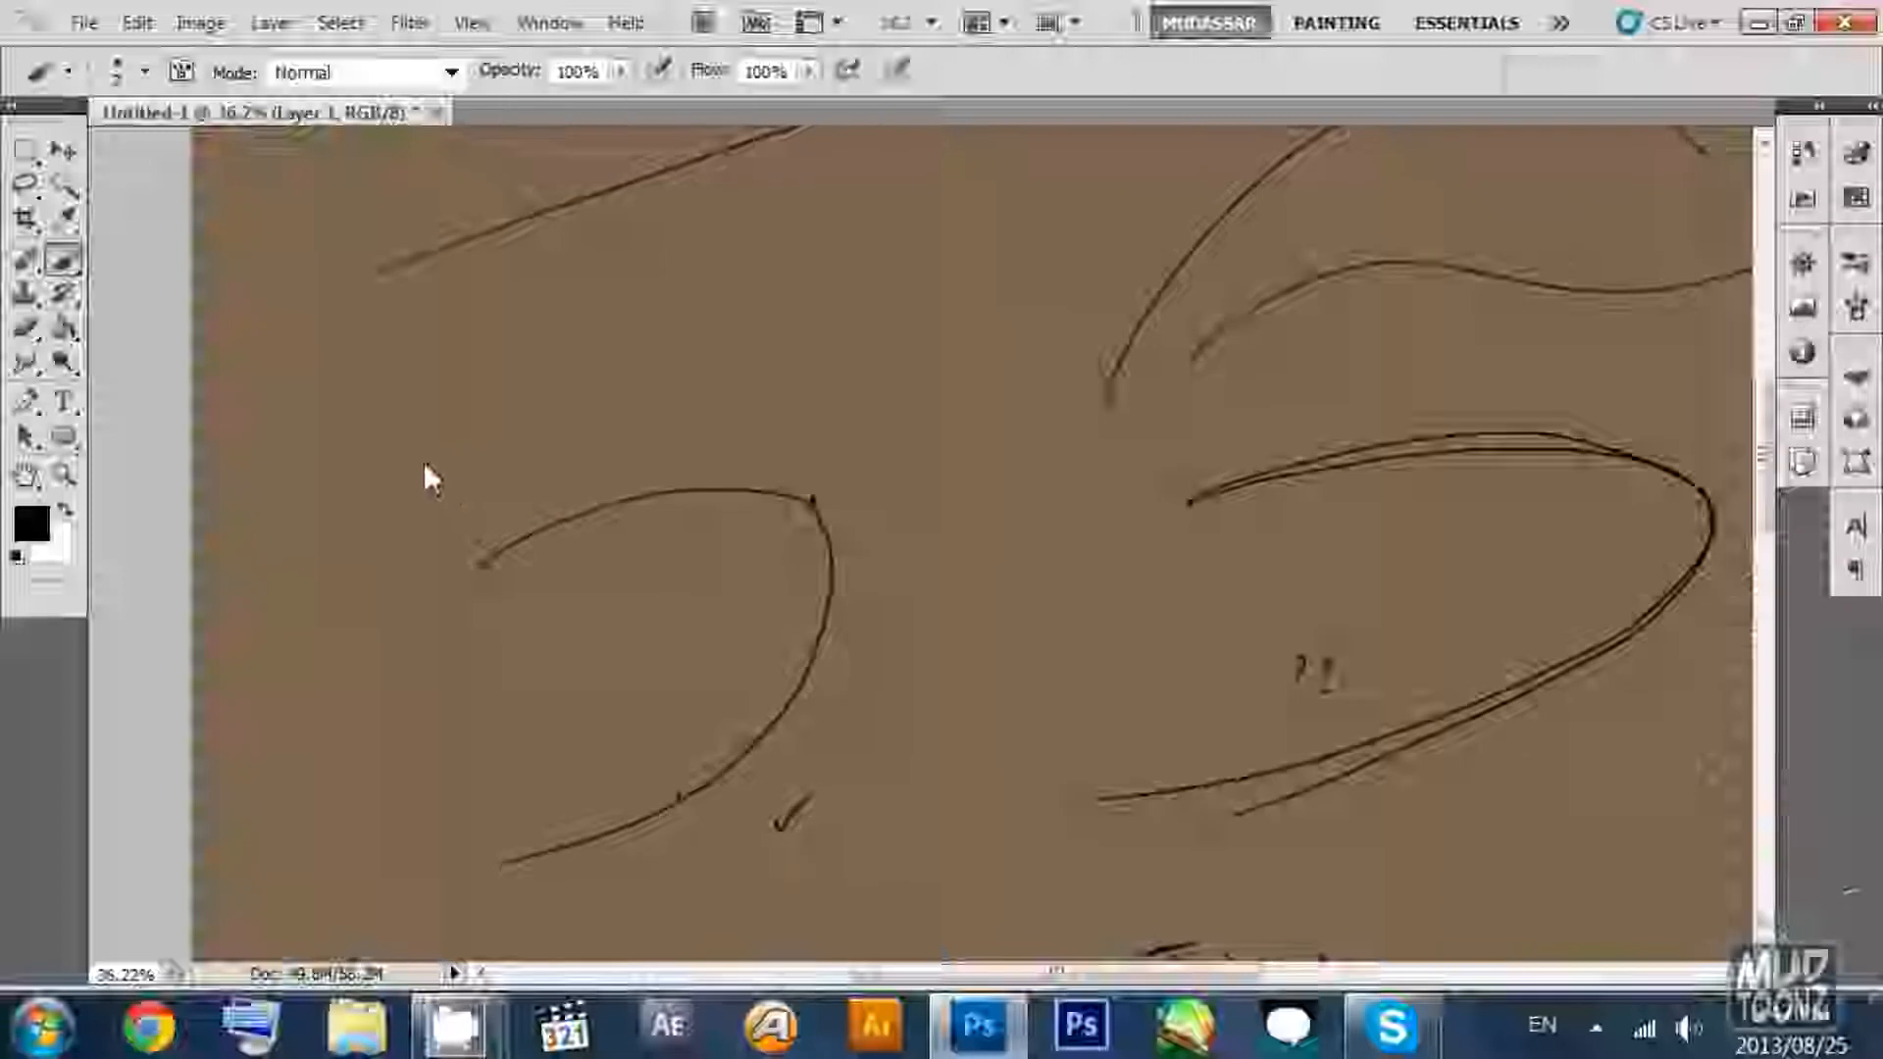
left_click_drag(899, 348, 538, 491)
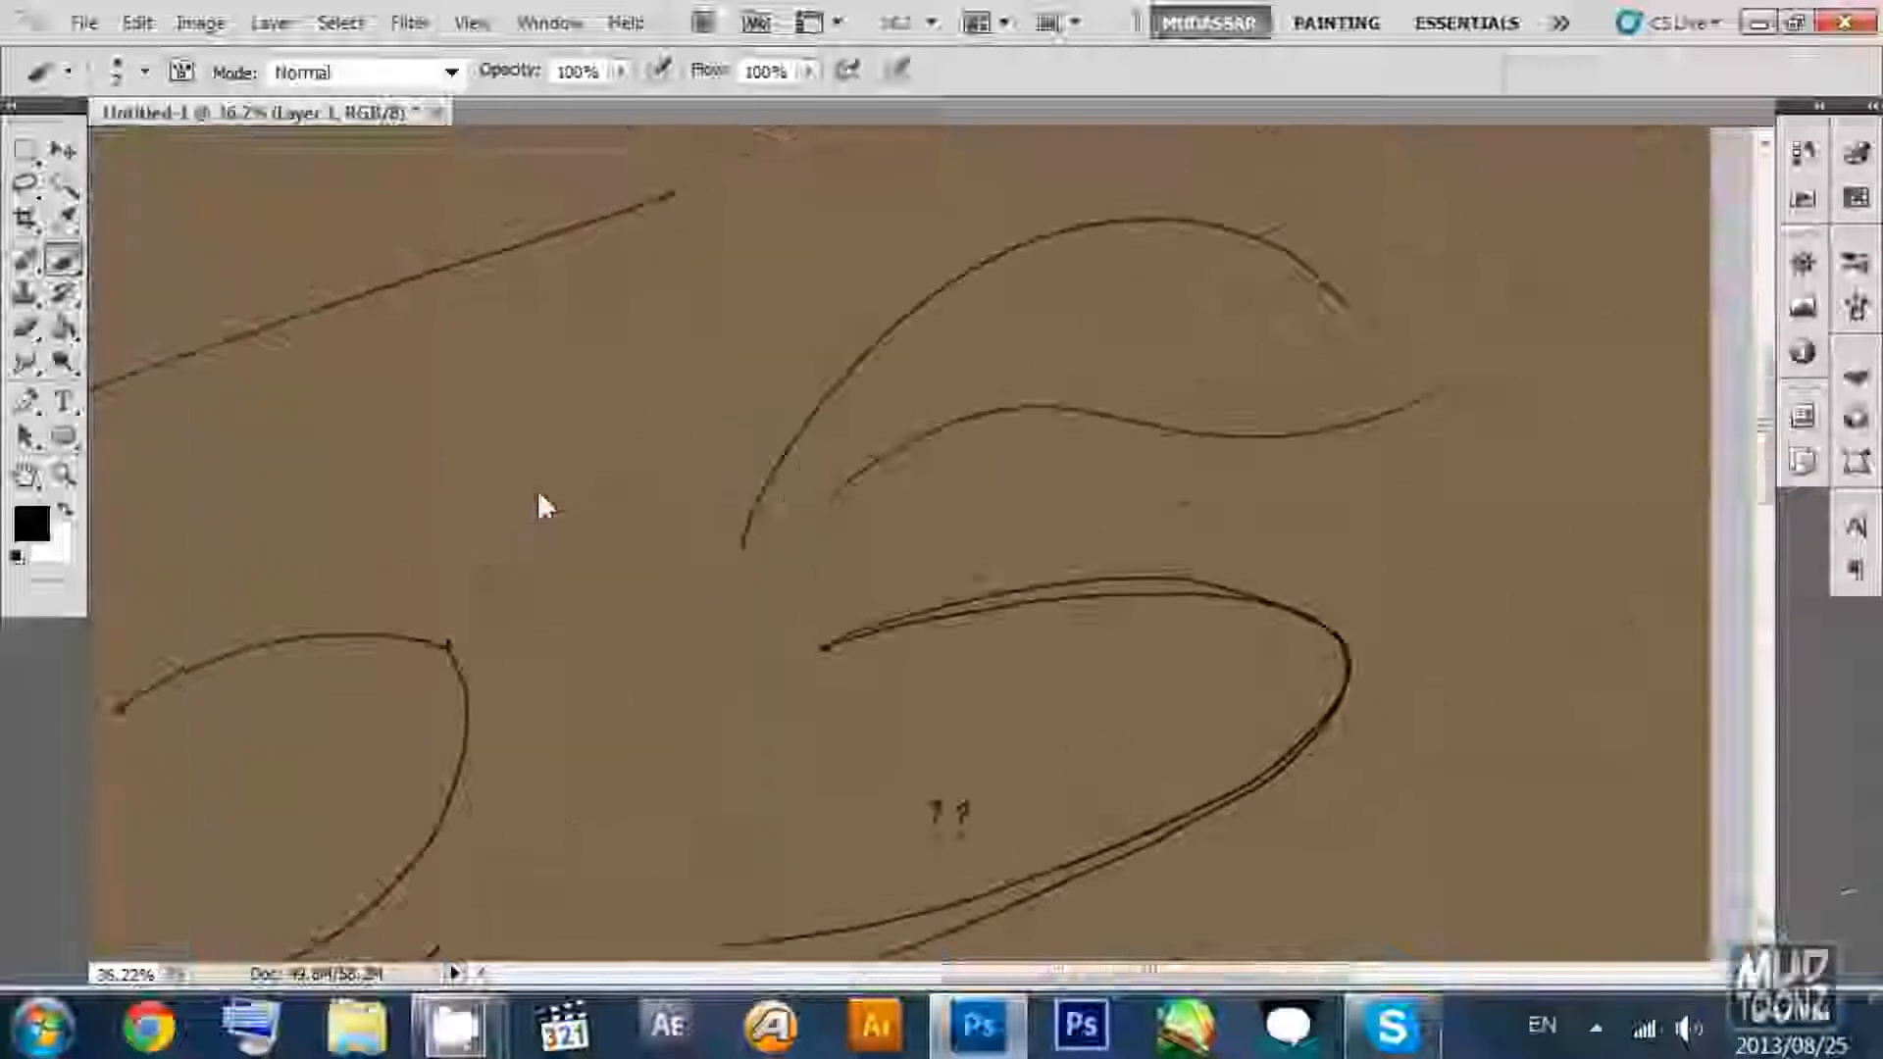
left_click_drag(700, 363, 591, 532)
left_click_drag(603, 454, 639, 427)
left_click_drag(717, 379, 747, 481)
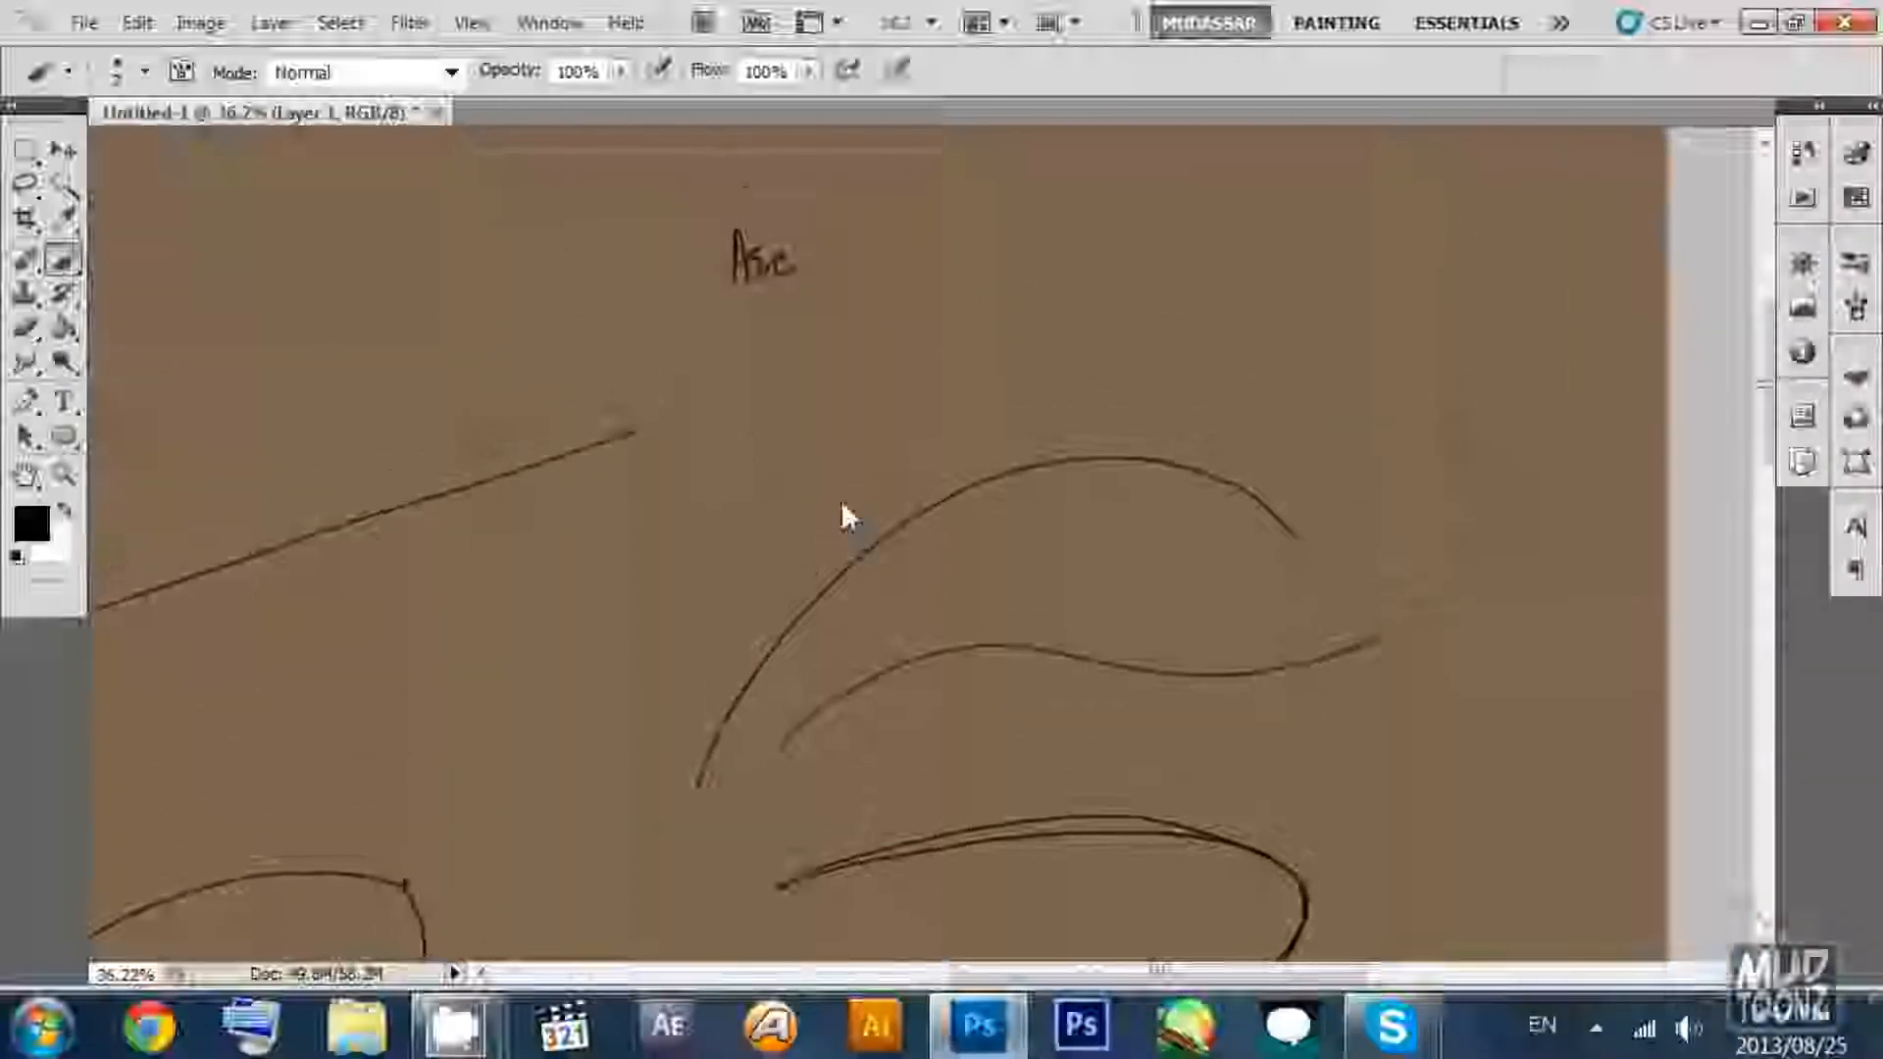
left_click_drag(846, 628, 925, 388)
left_click_drag(789, 431, 936, 355)
left_click_drag(903, 456, 918, 382)
left_click_drag(895, 662, 903, 438)
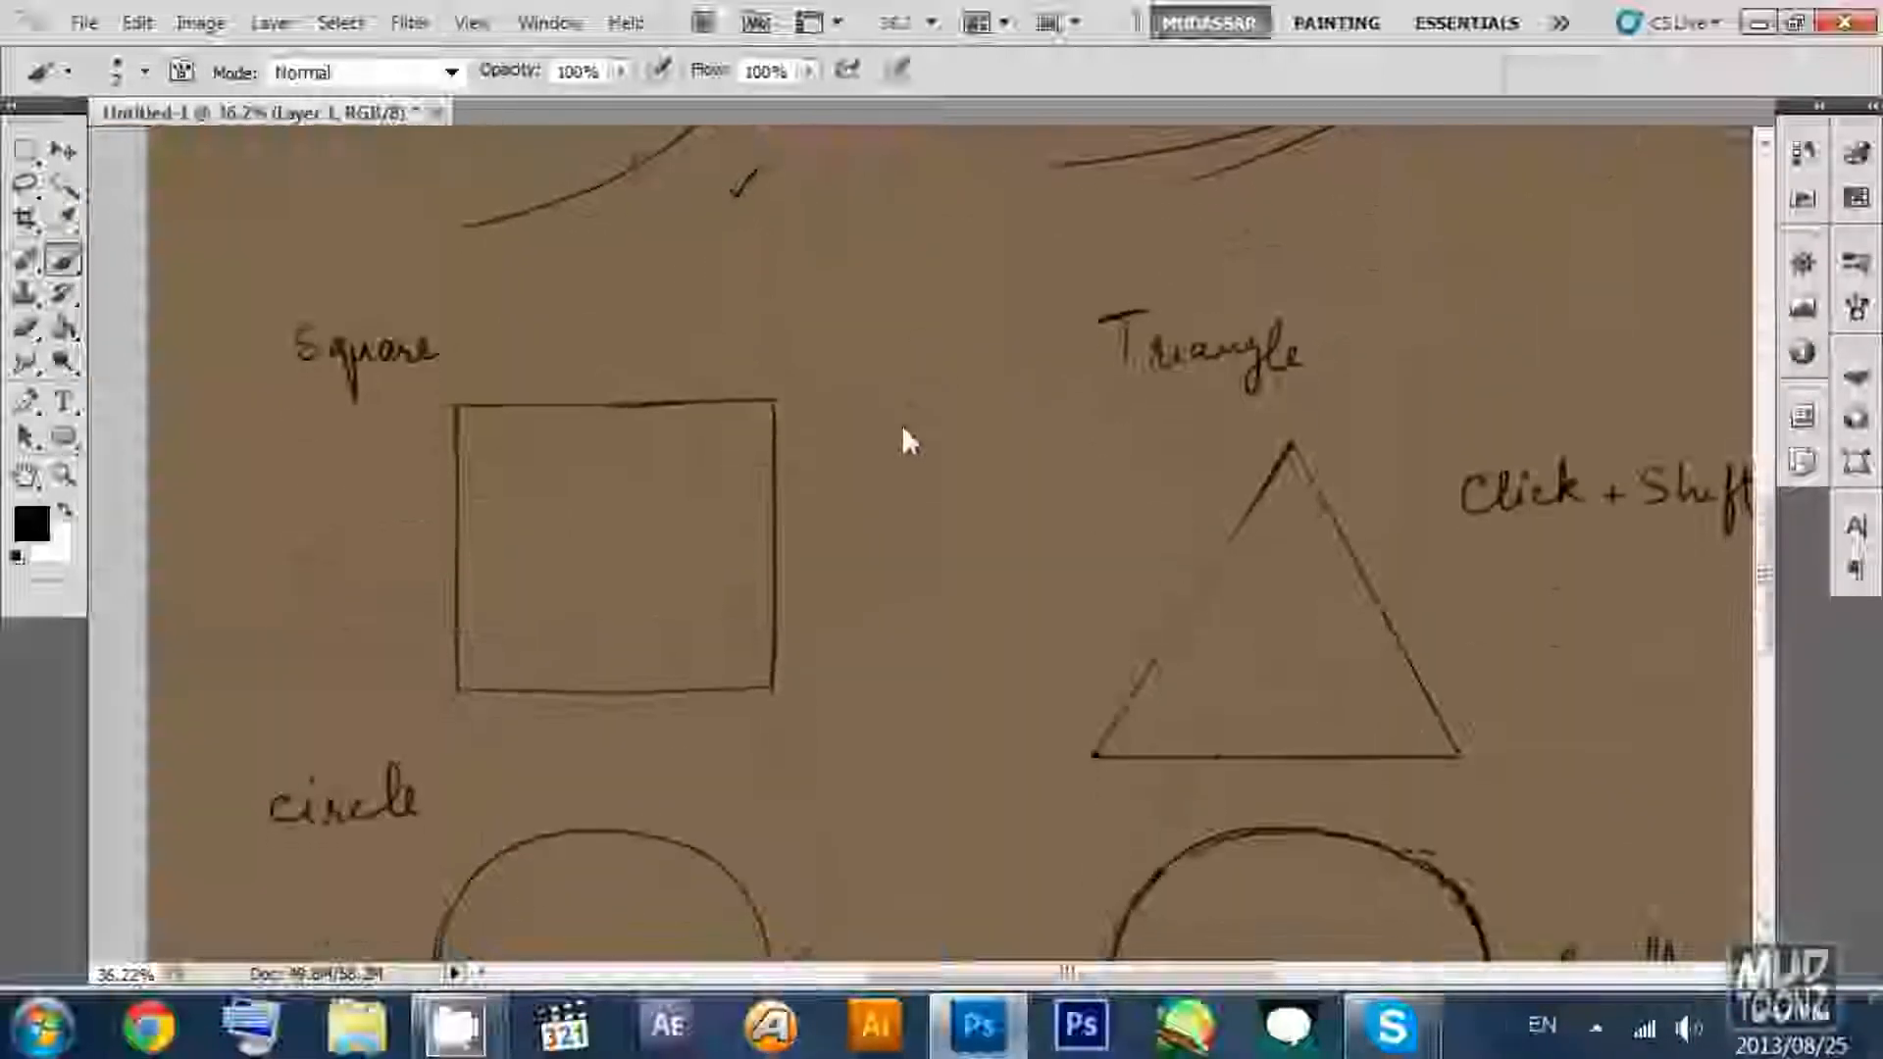
left_click_drag(916, 529, 912, 428)
left_click_drag(993, 522, 862, 395)
left_click_drag(909, 484, 890, 379)
left_click_drag(882, 524, 933, 391)
left_click_drag(808, 387, 875, 357)
left_click_drag(989, 549, 915, 333)
mouse_move(865, 500)
left_mouse_down()
mouse_move(888, 395)
mouse_move(817, 391)
left_mouse_up()
Draw a short tangent line across the first arc's upper dot and handwrite "Anchor" beside it with the Brush.
key("z")
left_click_drag(881, 379, 872, 586)
left_click_drag(901, 202, 892, 529)
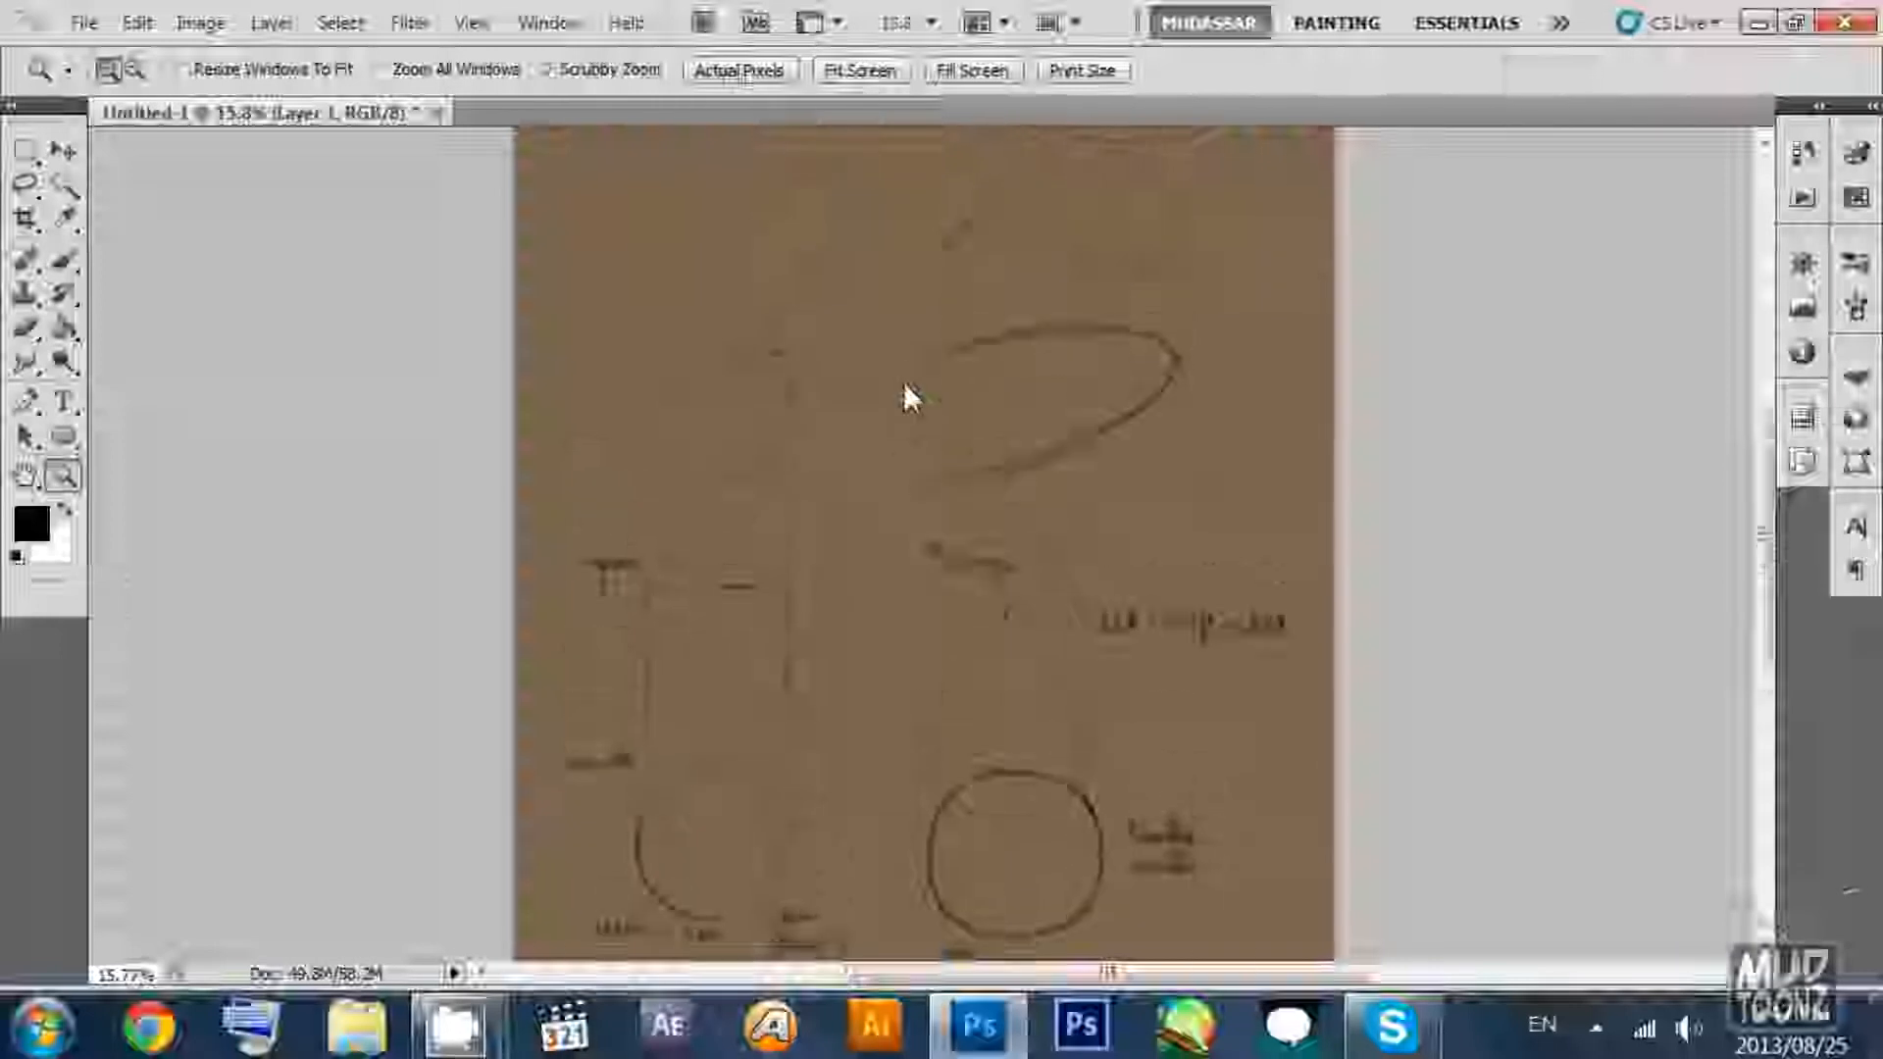
left_click_drag(901, 404, 861, 562)
left_click_drag(753, 476, 869, 545)
left_click_drag(799, 585, 824, 441)
left_click_drag(831, 525, 824, 419)
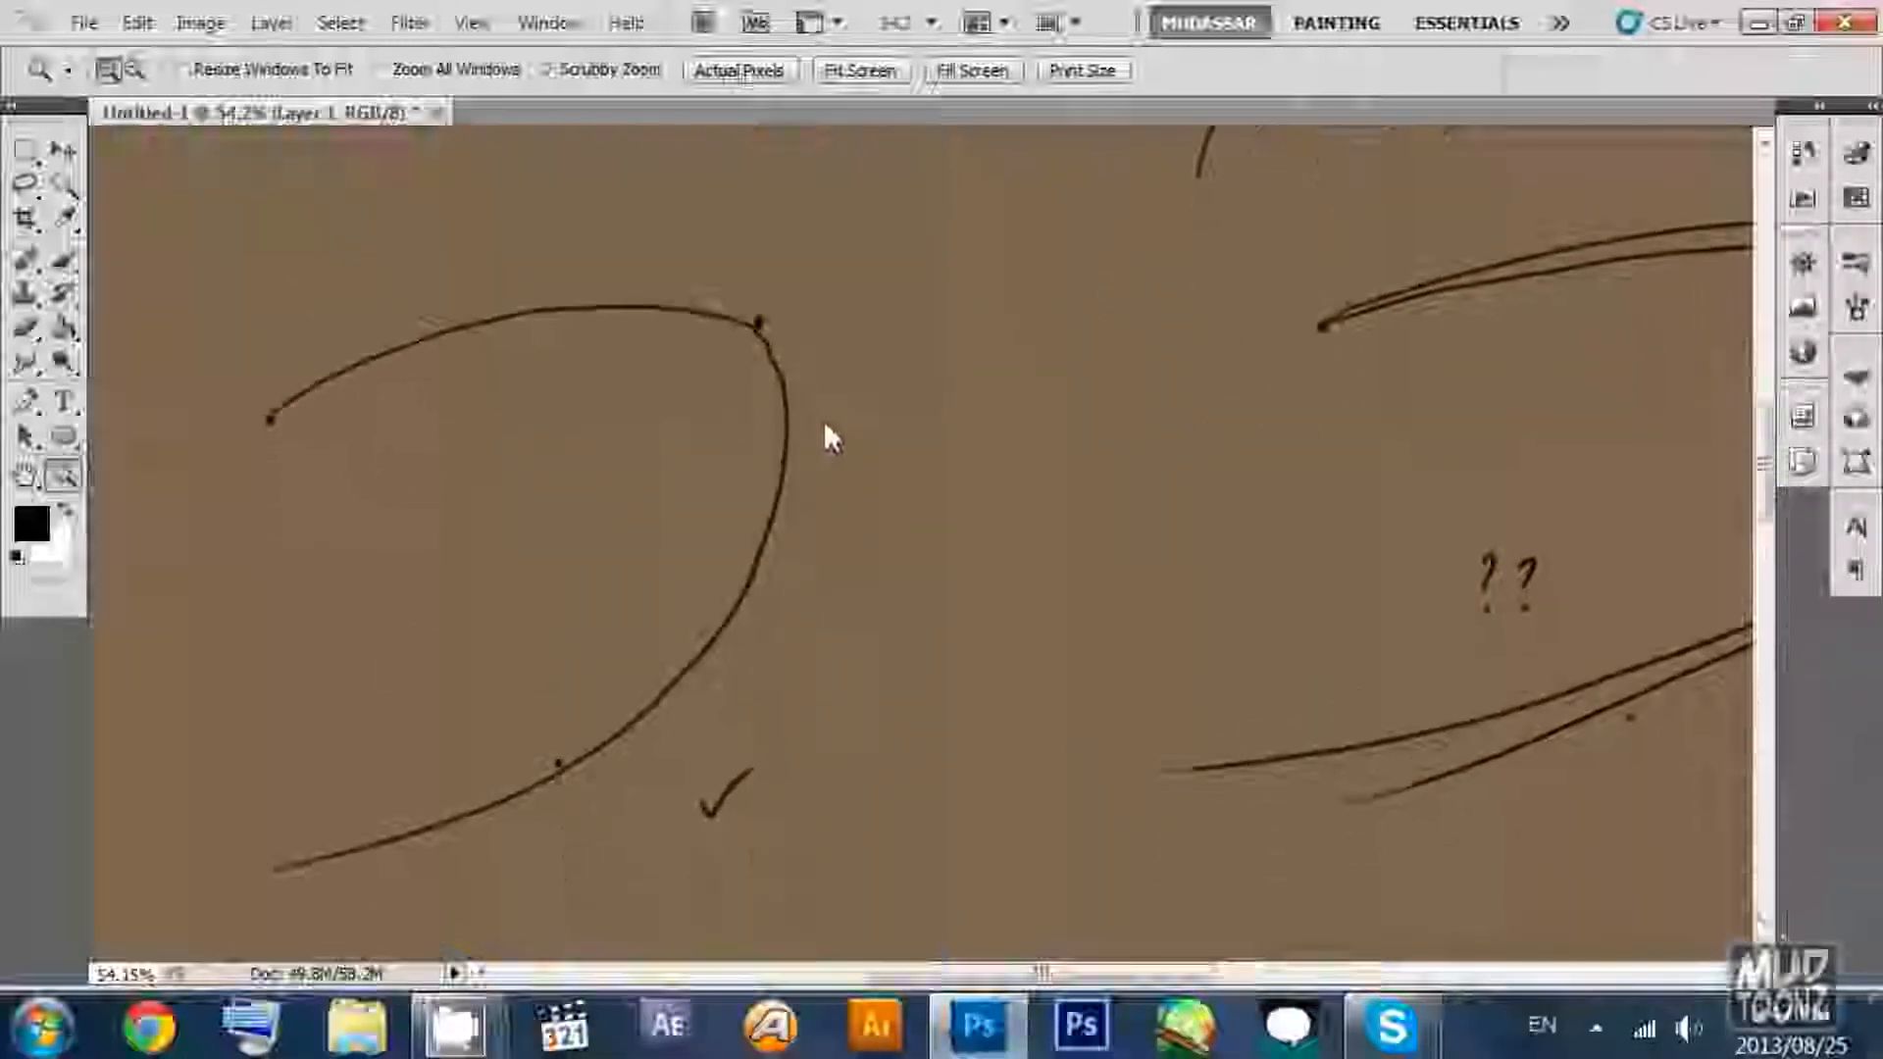
key("b")
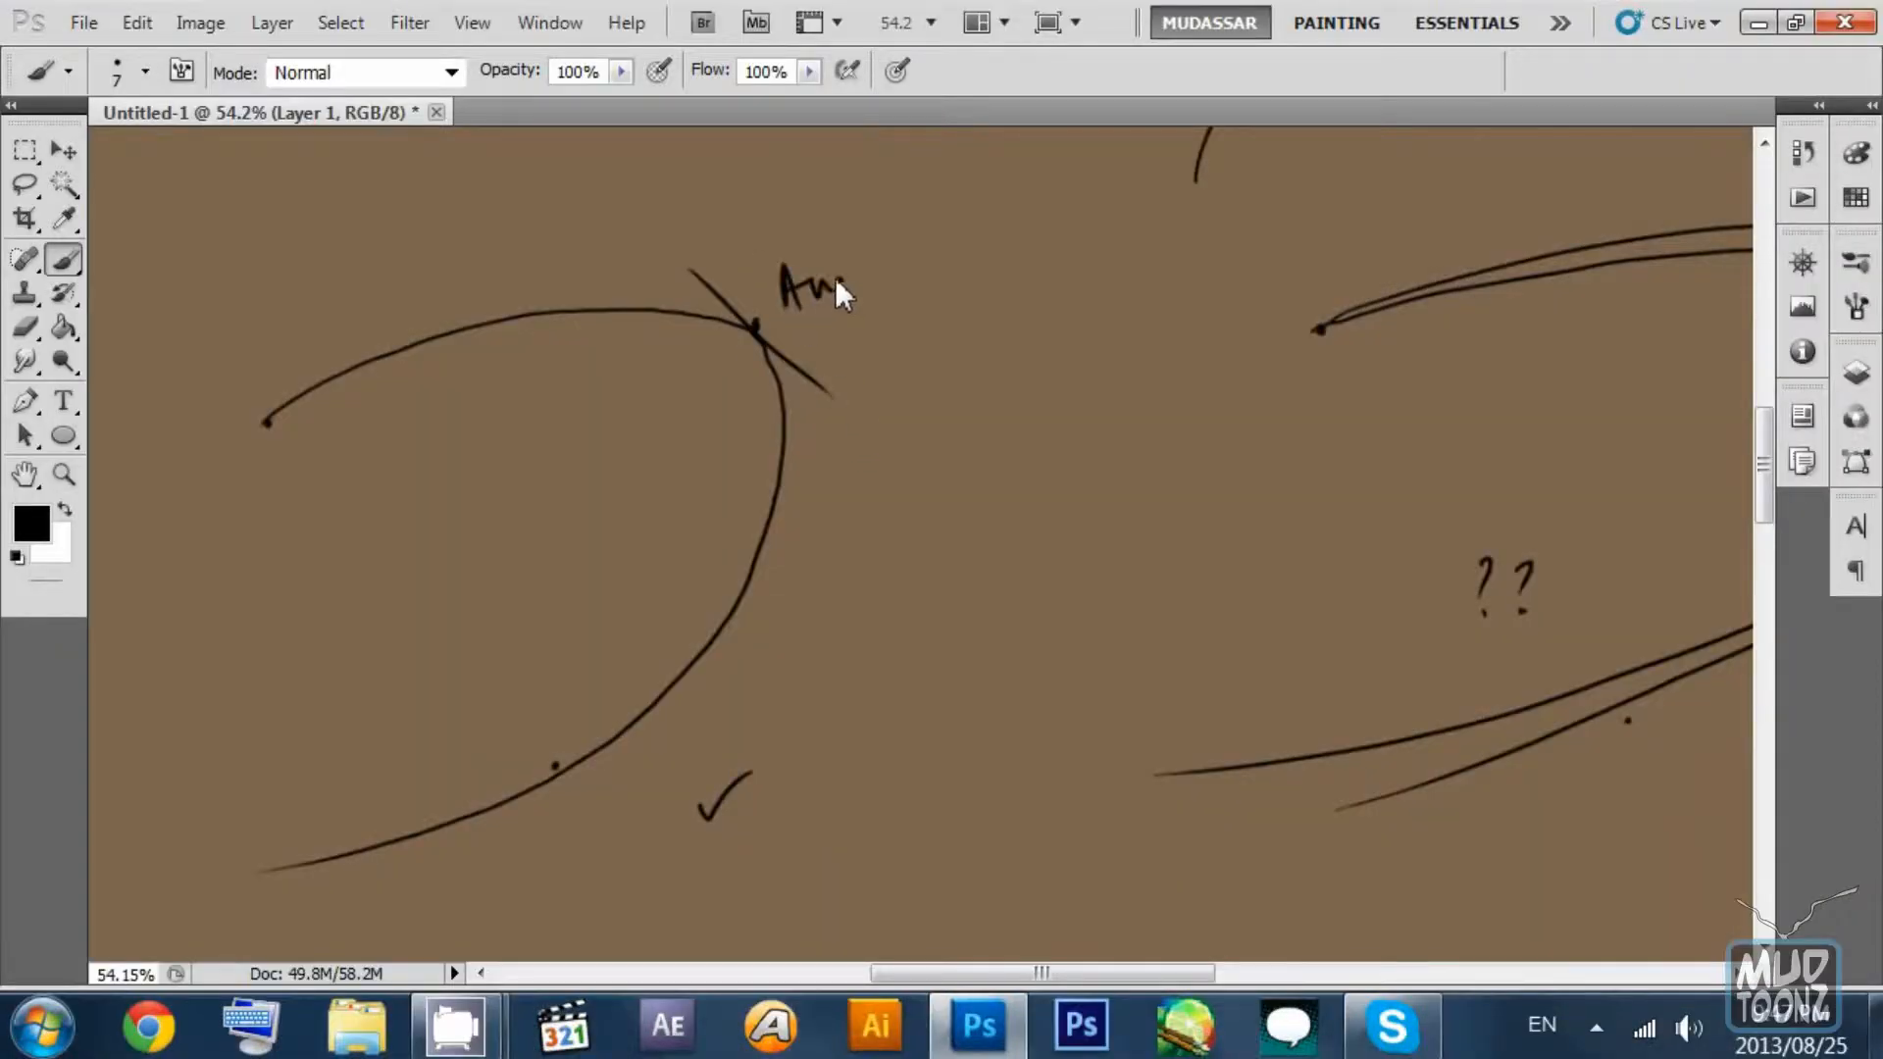
Draw a straight tangent line through the first arc's lower dot and handwrite "Anchor" beside it.
left_click_drag(741, 556, 838, 363)
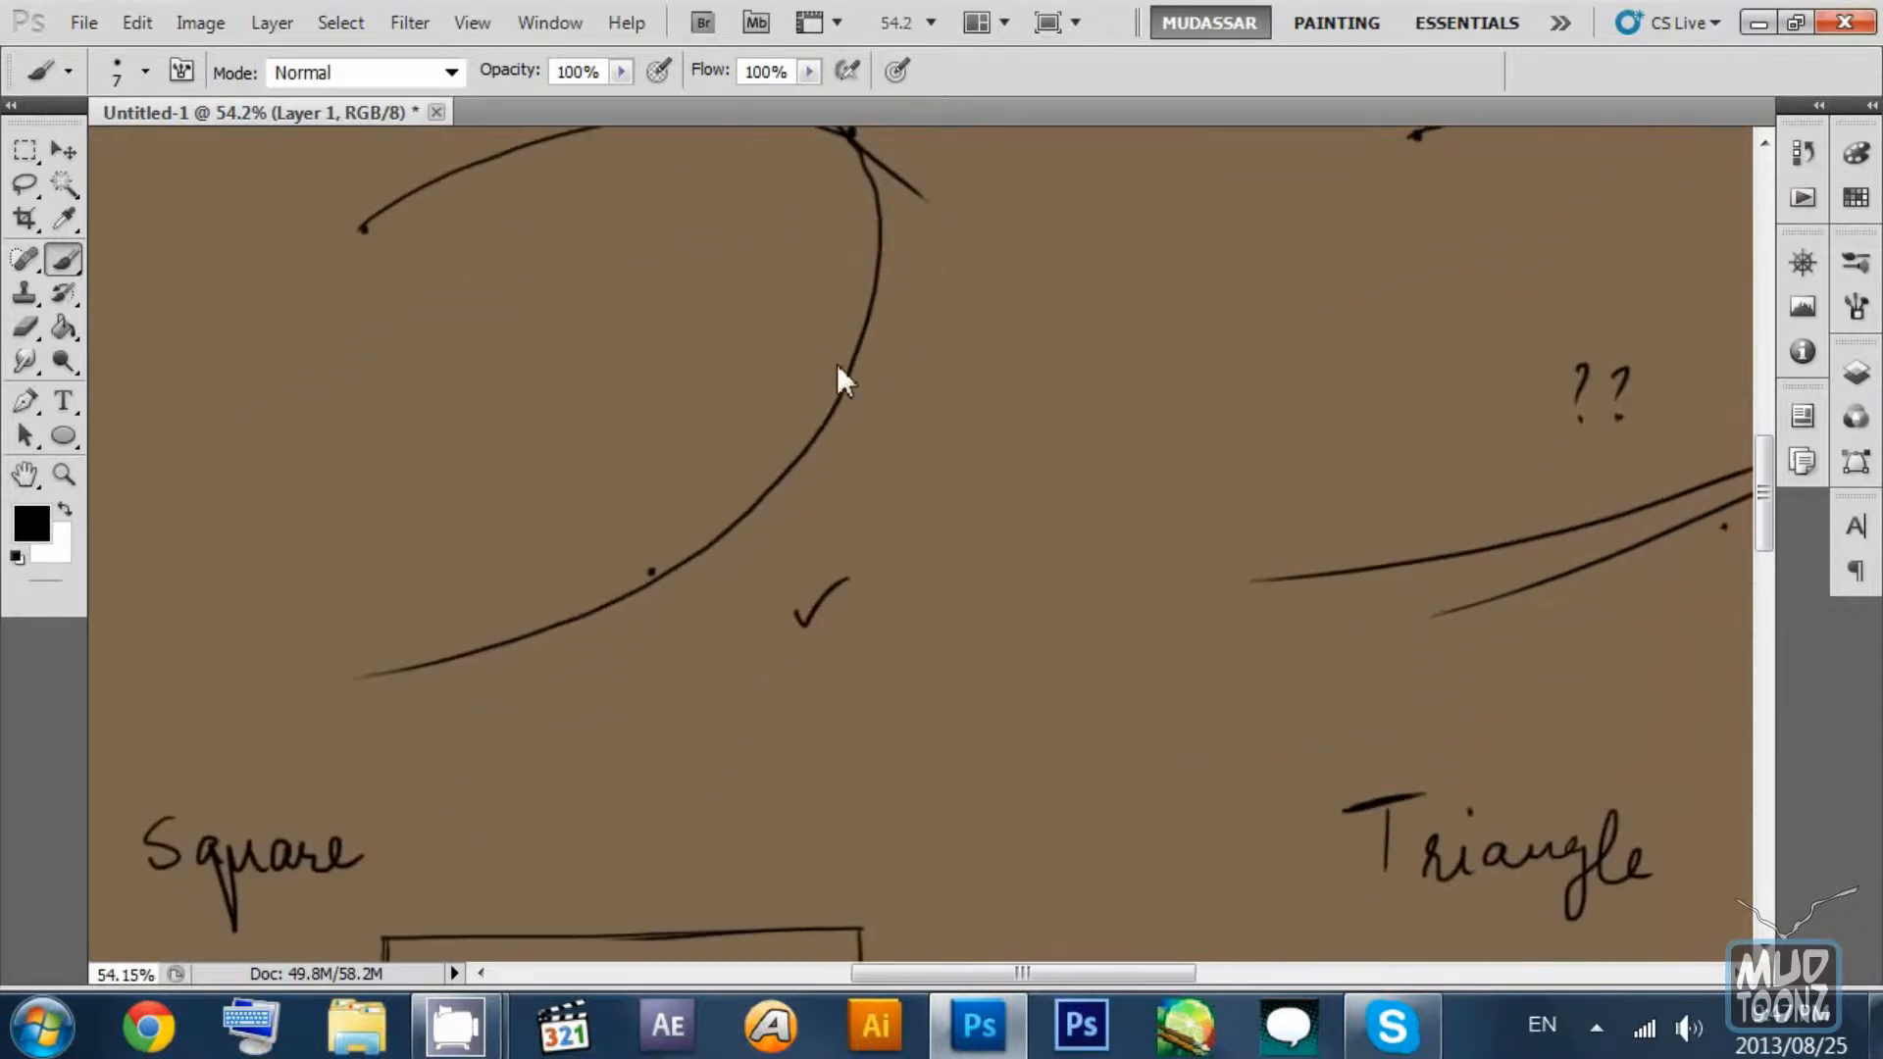
left_click_drag(680, 484, 686, 445)
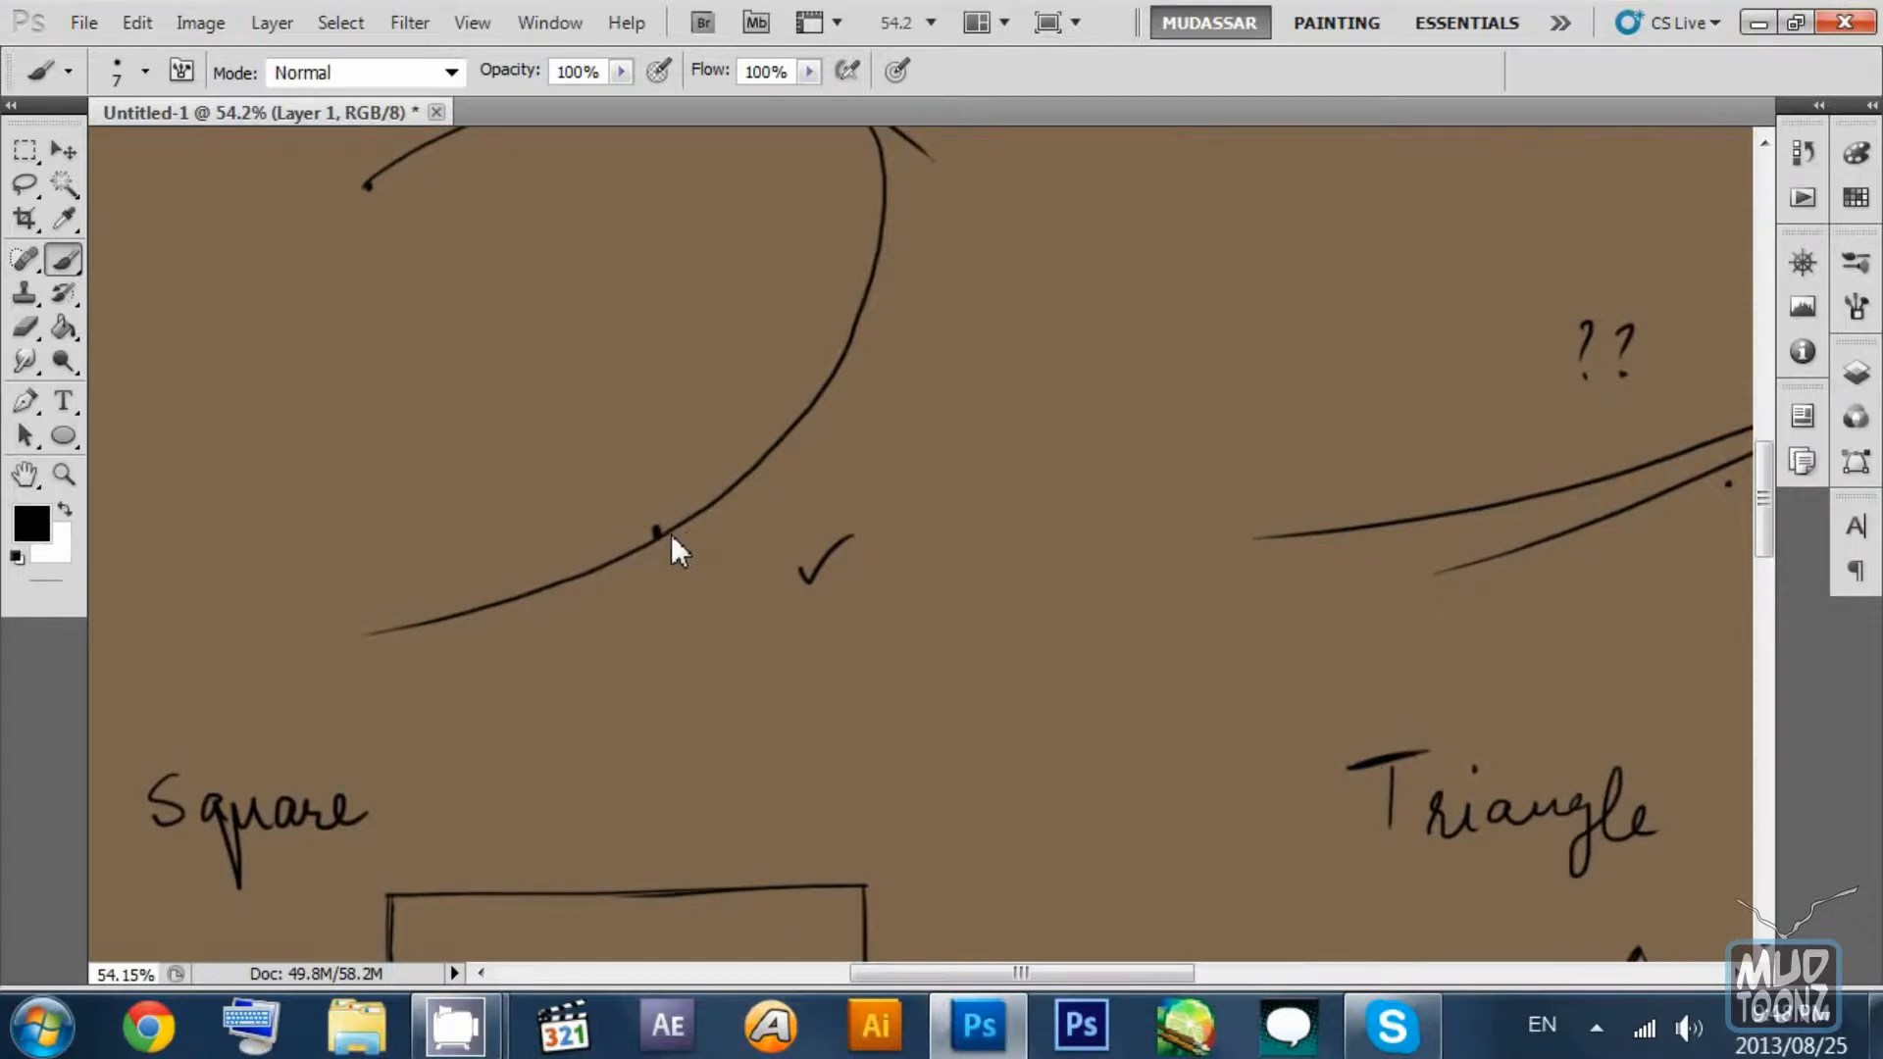
mouse_move(671, 533)
left_mouse_down()
mouse_move(694, 466)
mouse_move(724, 446)
mouse_move(714, 494)
mouse_move(735, 432)
left_mouse_up()
left_click_drag(822, 372, 808, 416)
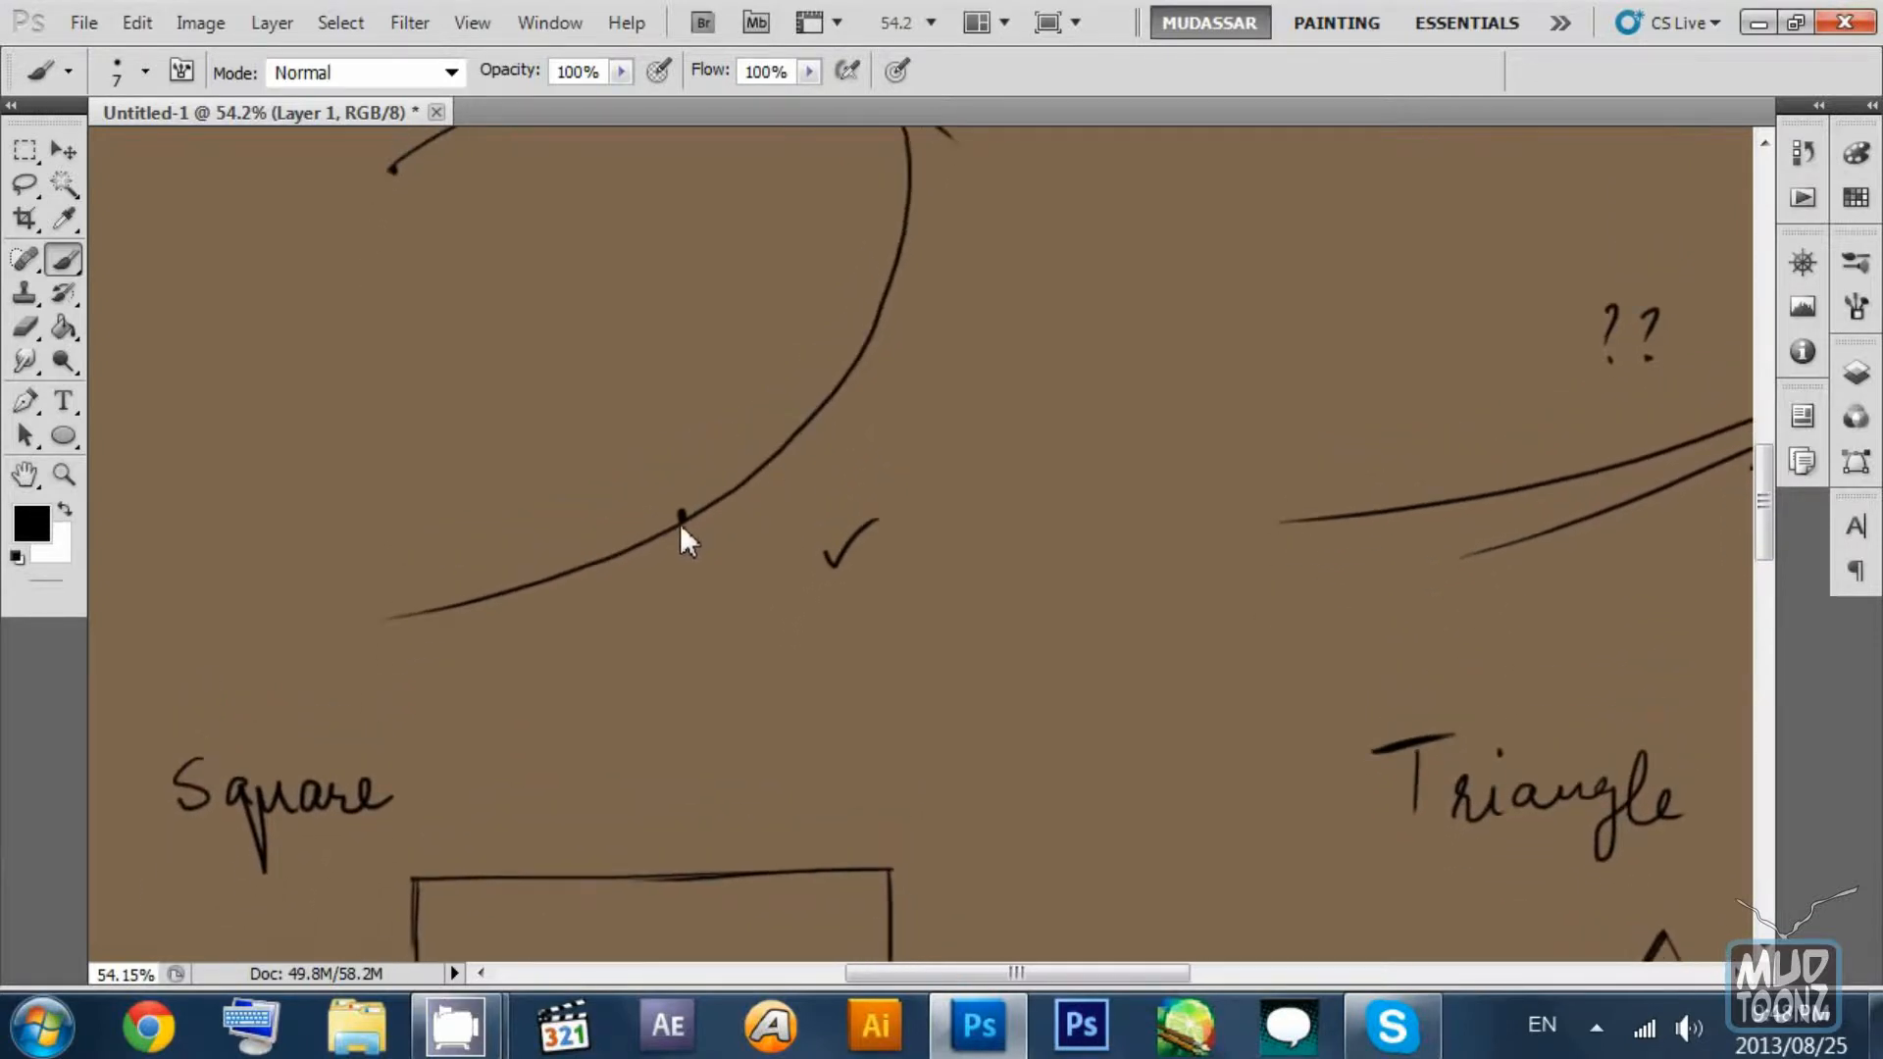
mouse_move(702, 463)
left_mouse_down()
mouse_move(705, 437)
mouse_move(832, 433)
mouse_move(608, 548)
left_mouse_up()
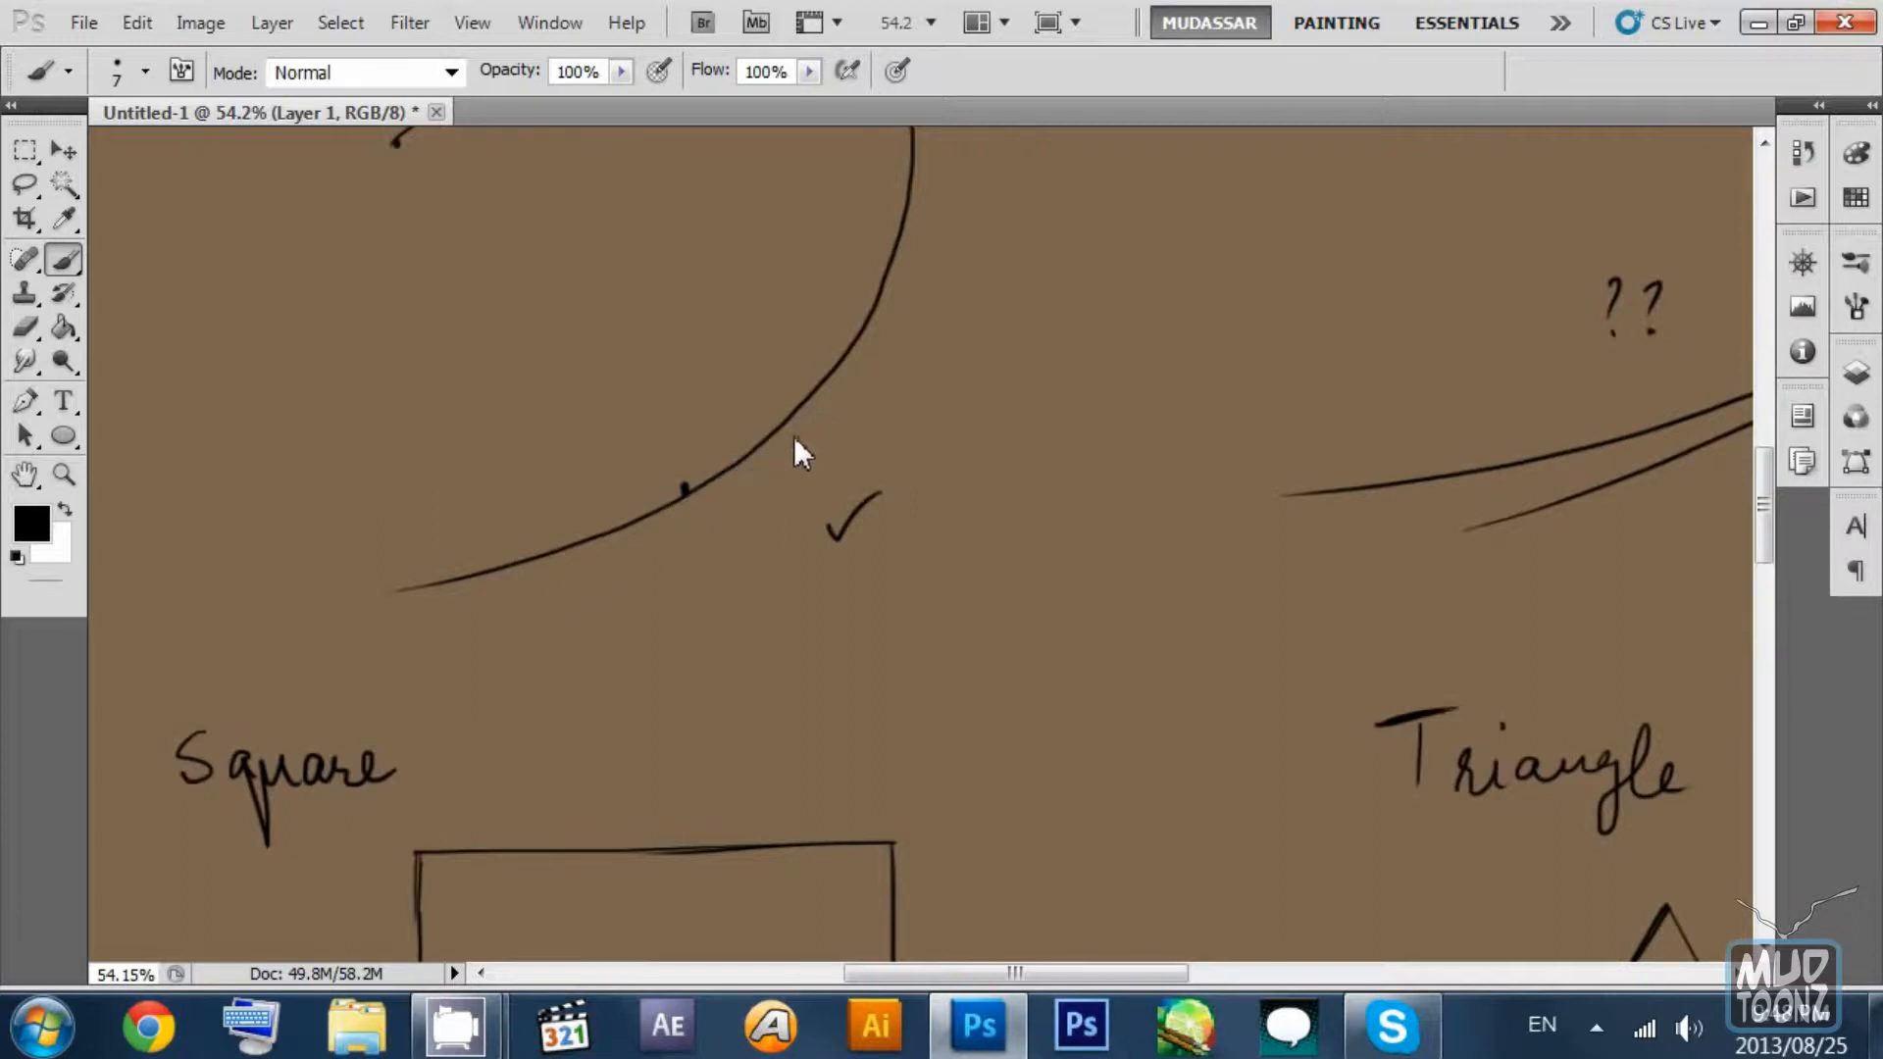
left_click_drag(771, 444, 769, 446)
key("ctrl+z")
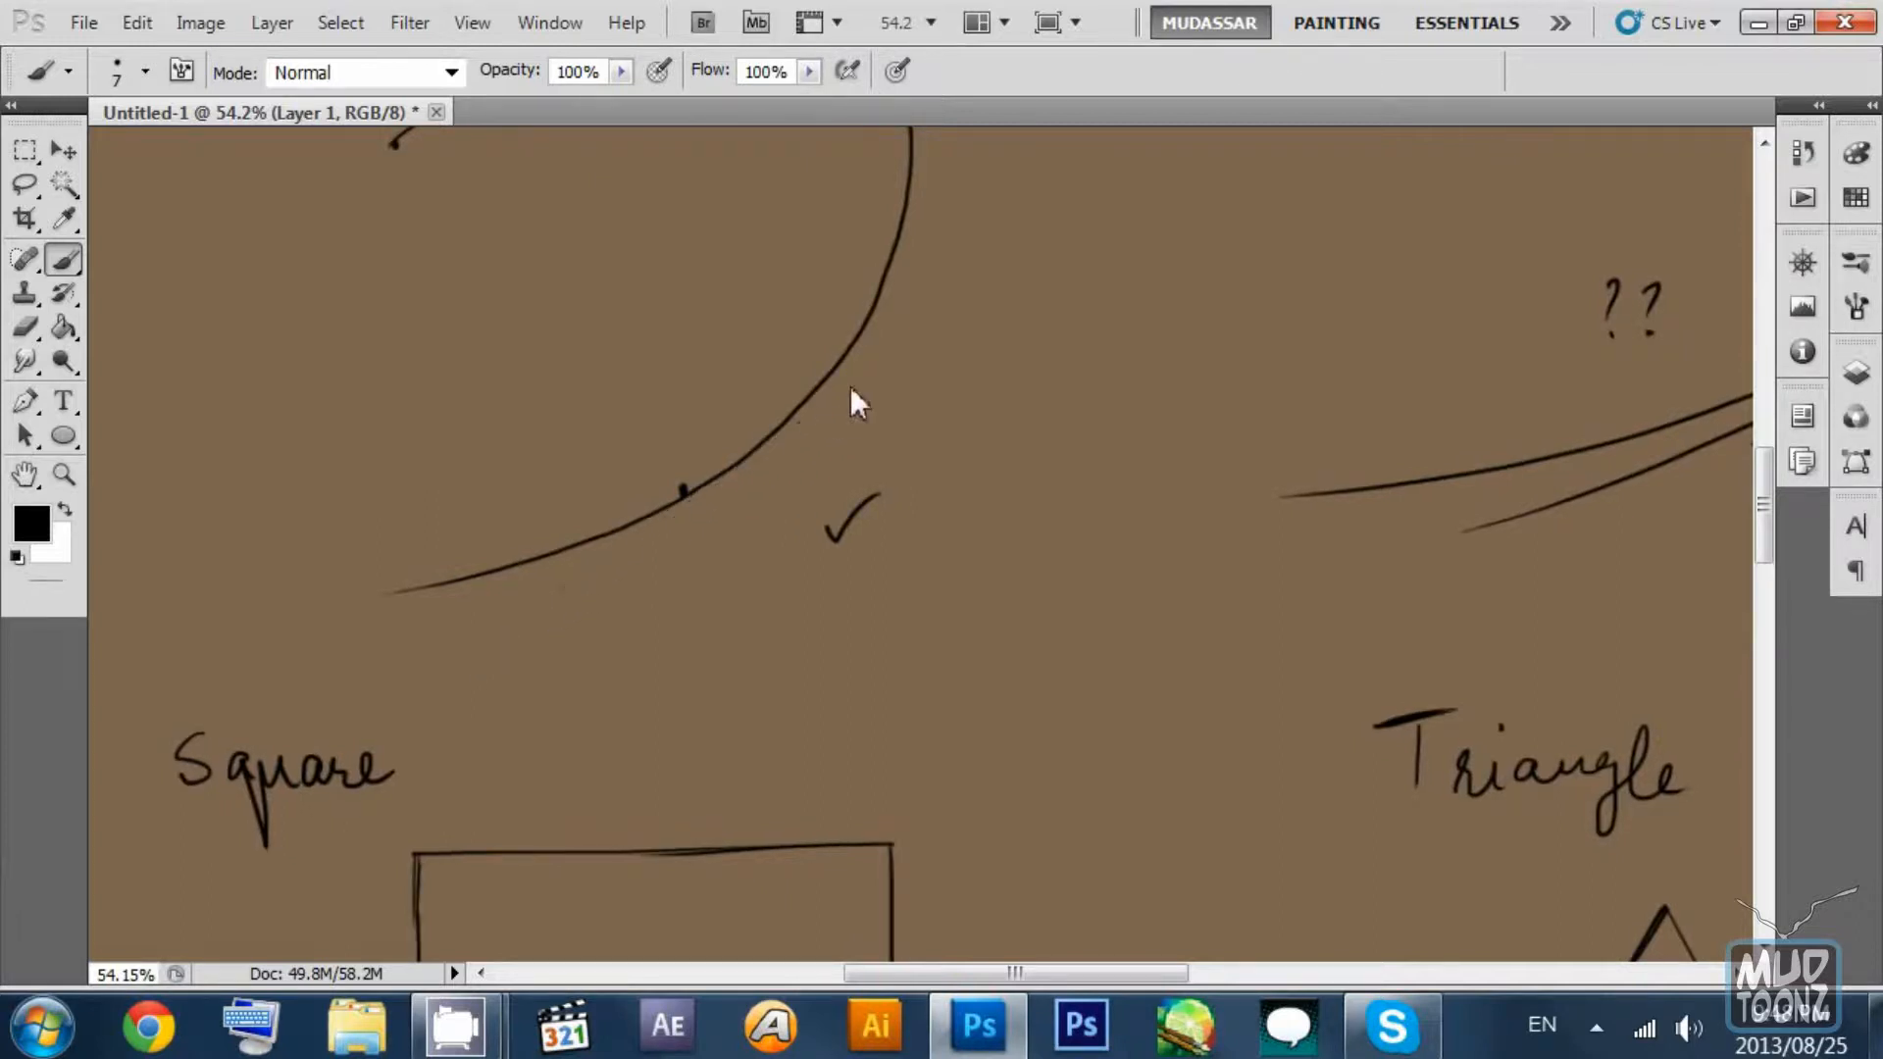
left_click_drag(885, 363, 512, 610)
mouse_move(812, 257)
left_mouse_down()
mouse_move(677, 579)
mouse_move(688, 478)
mouse_move(585, 433)
left_mouse_up()
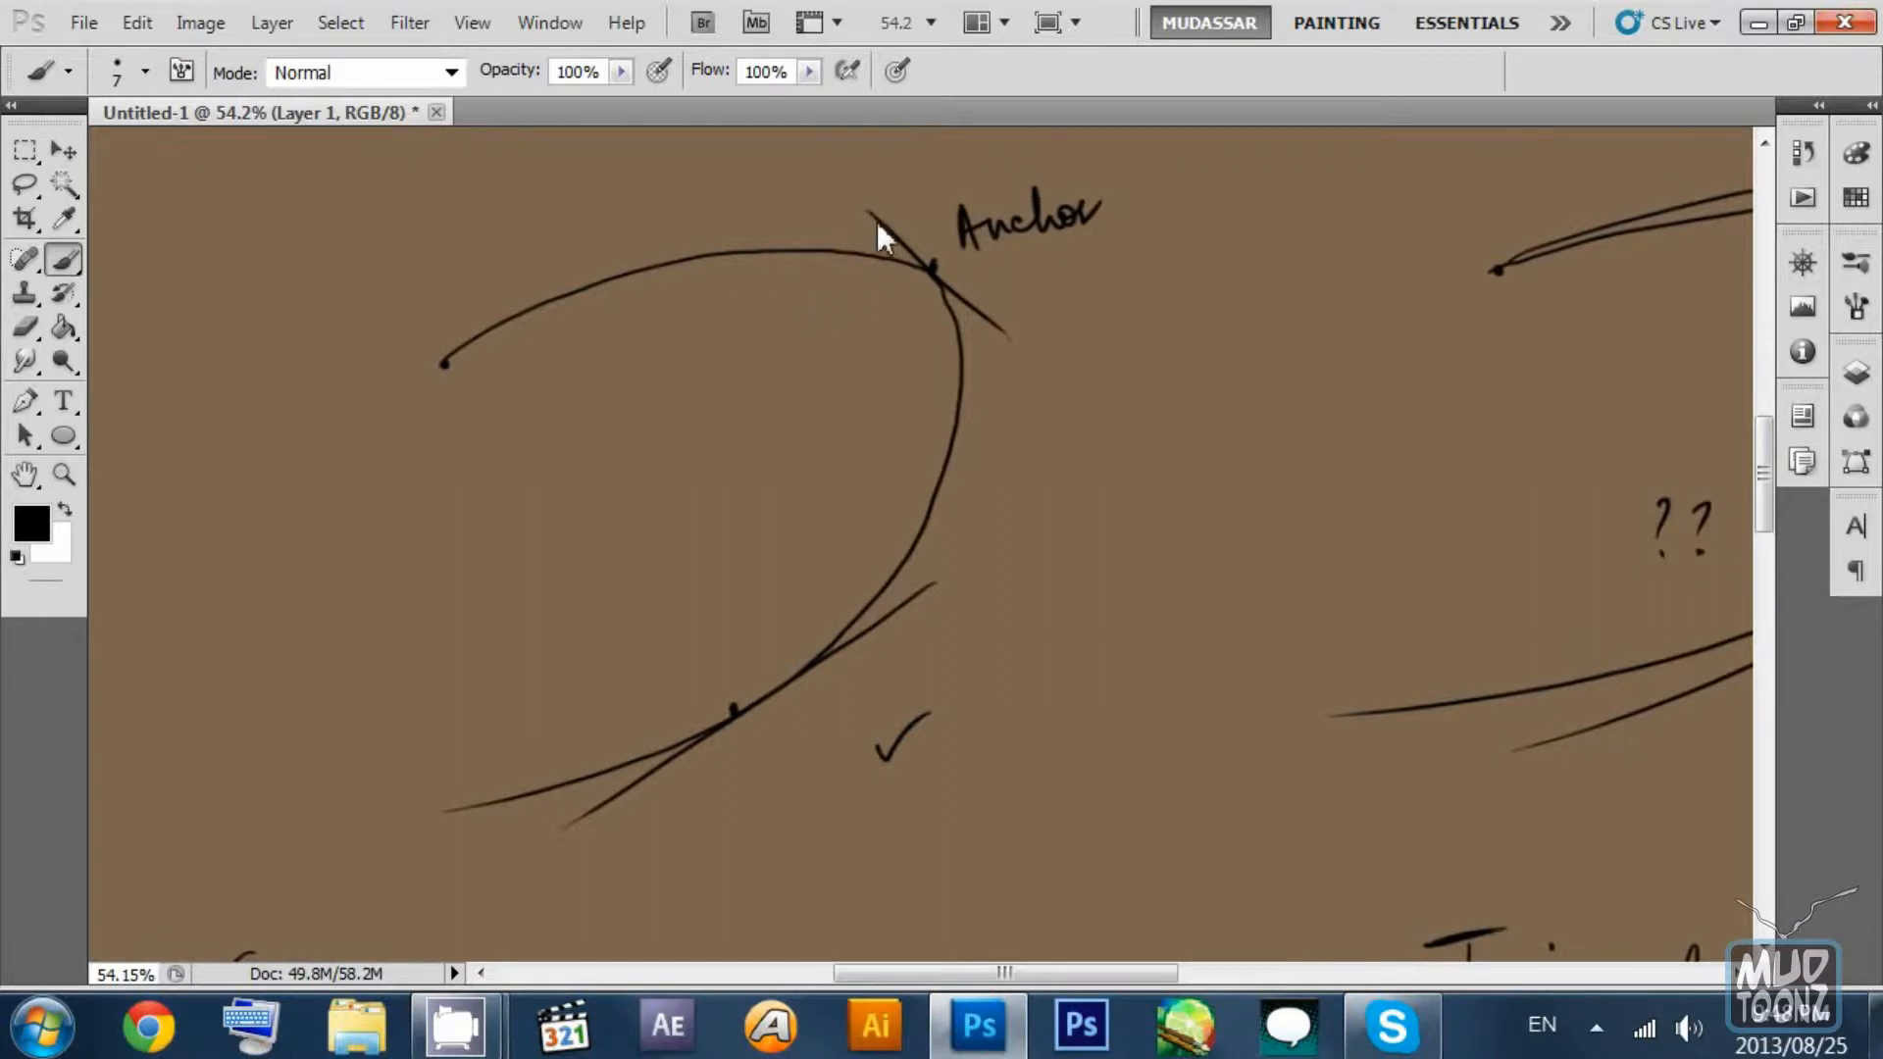
scroll(991, 306, "down", 3)
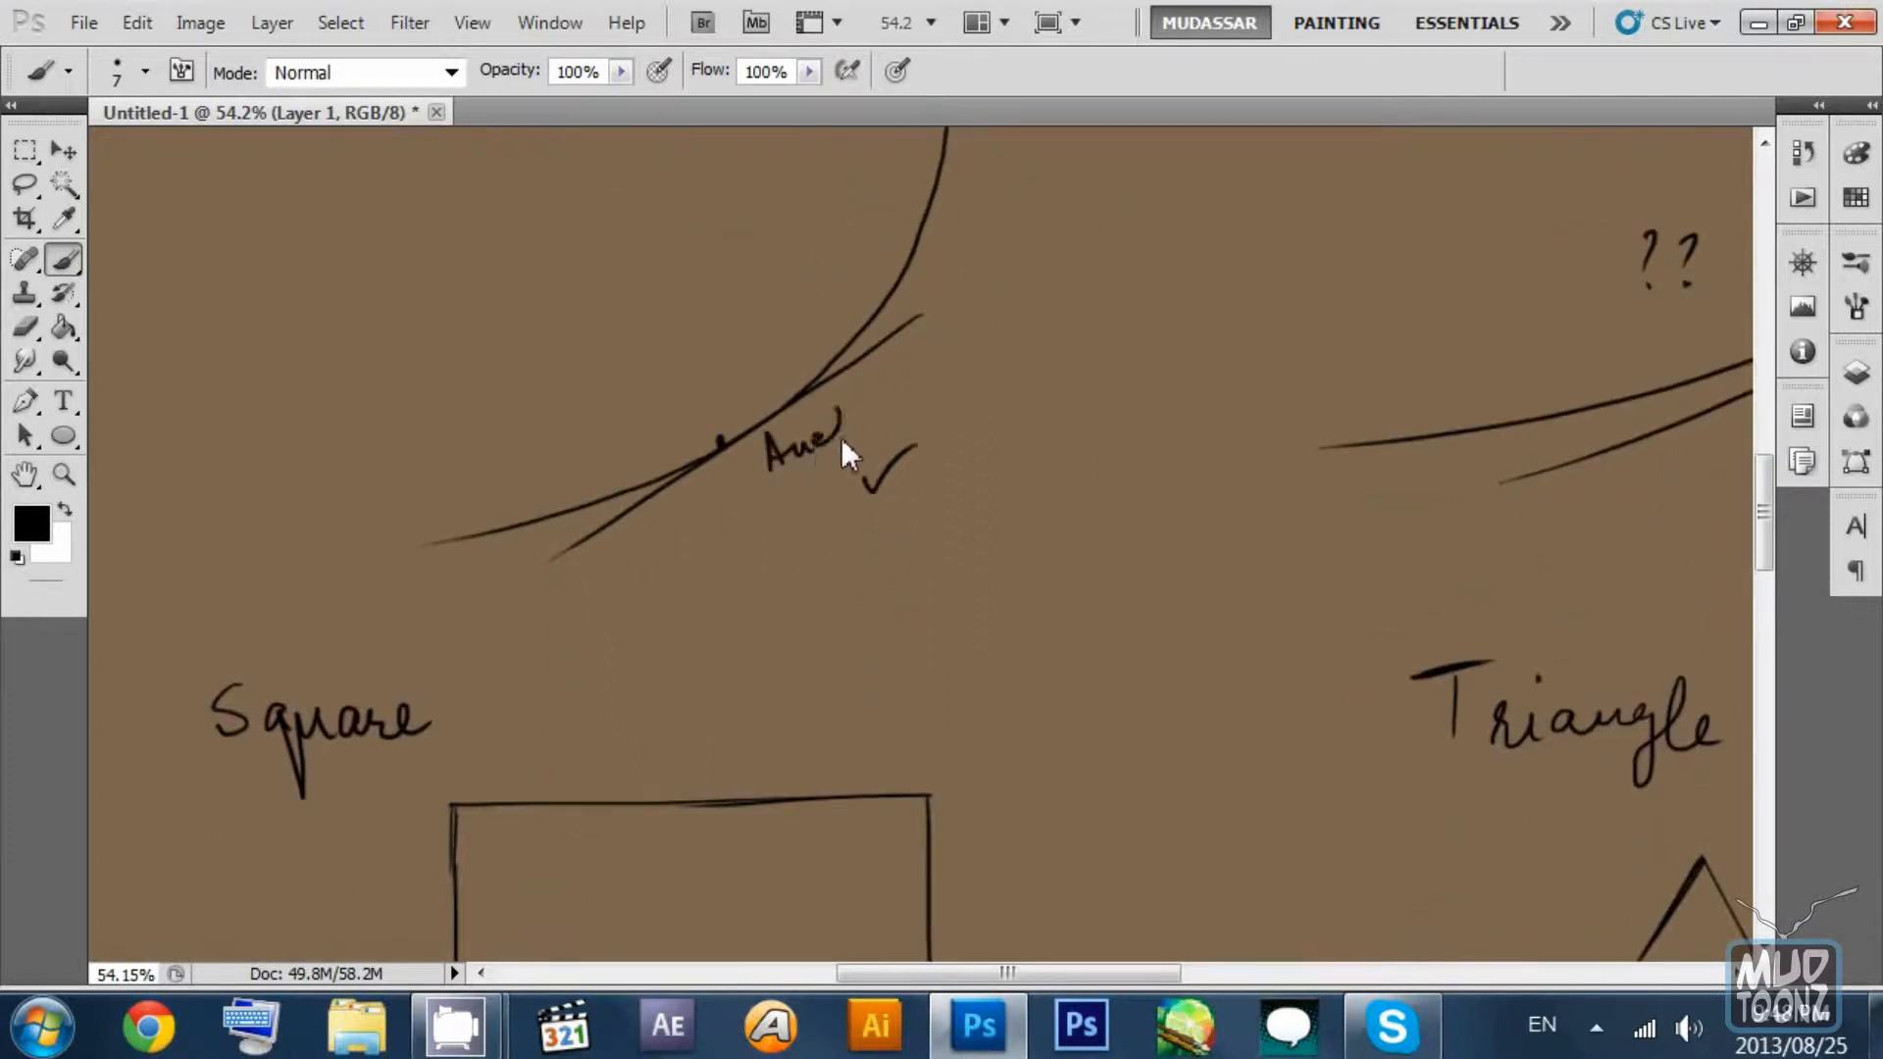
scroll(893, 426, "up", 3)
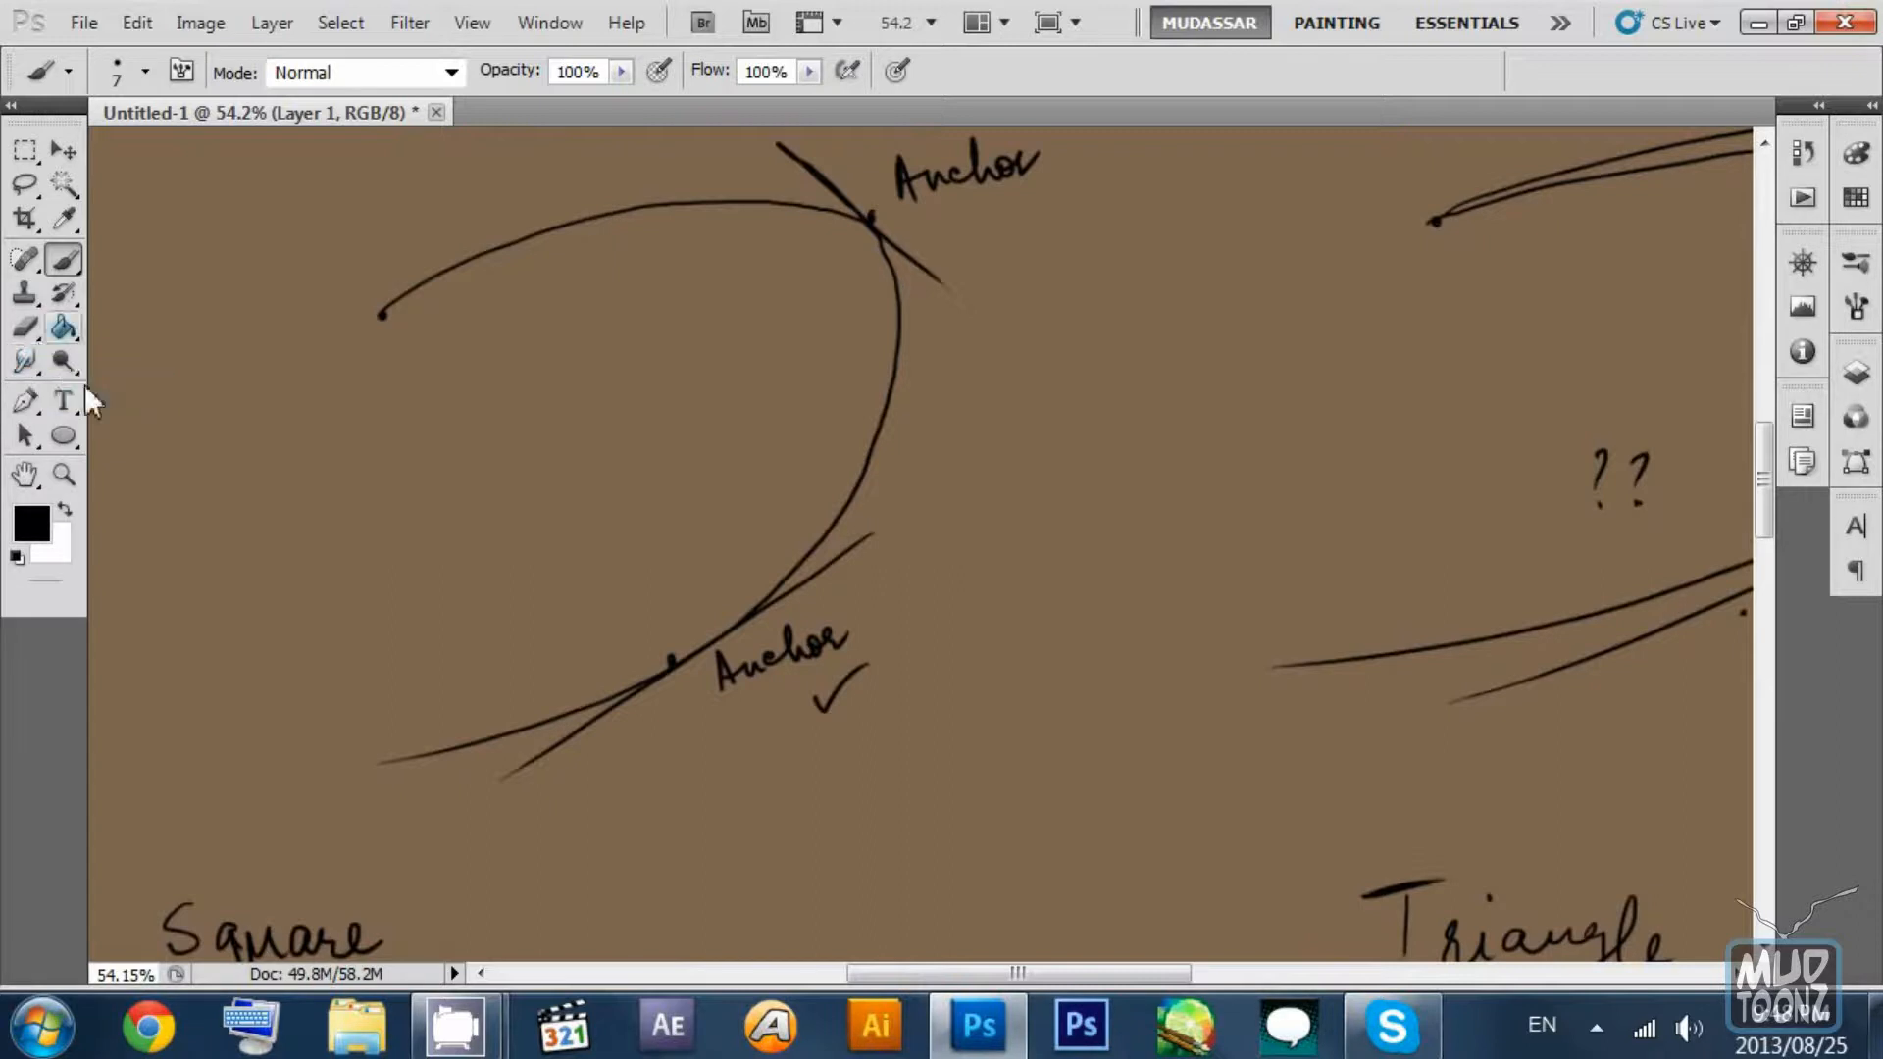
Set the Pen tool to draw paths and add a new layer above Layer 1.
left_click(27, 402)
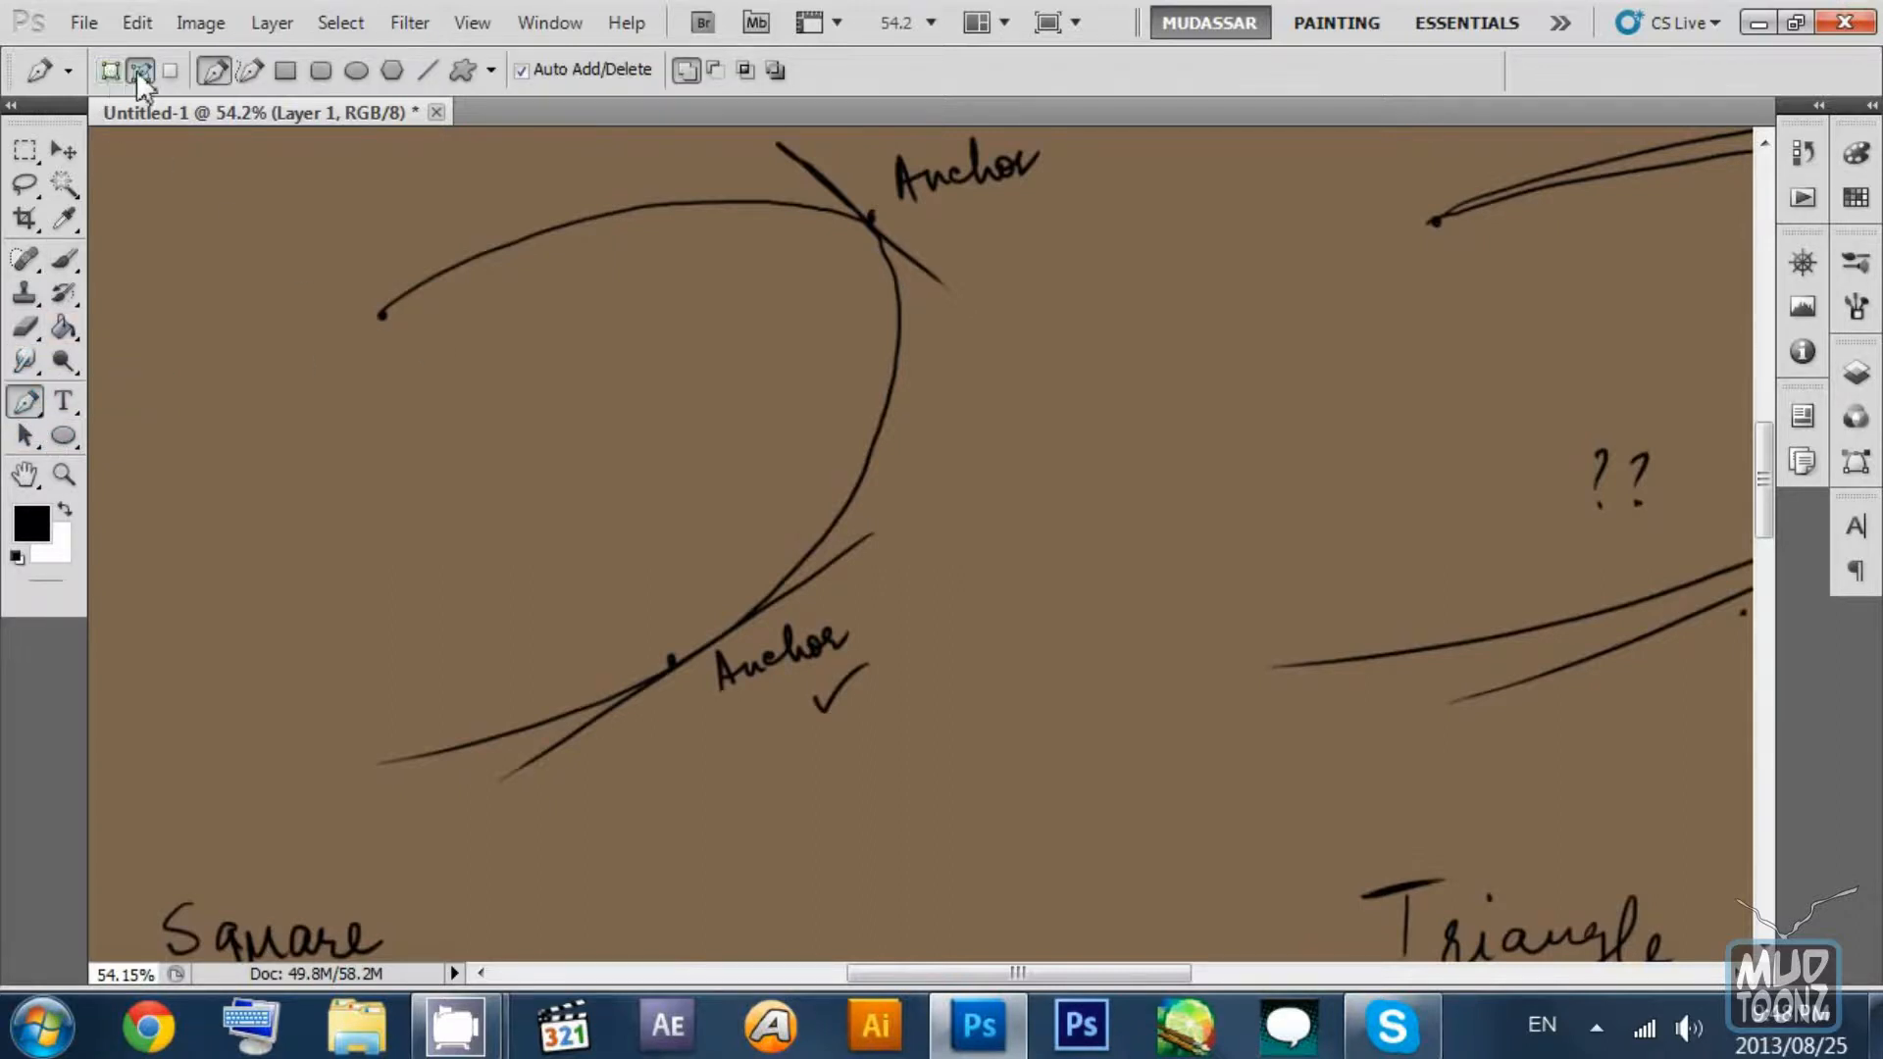
left_click(110, 71)
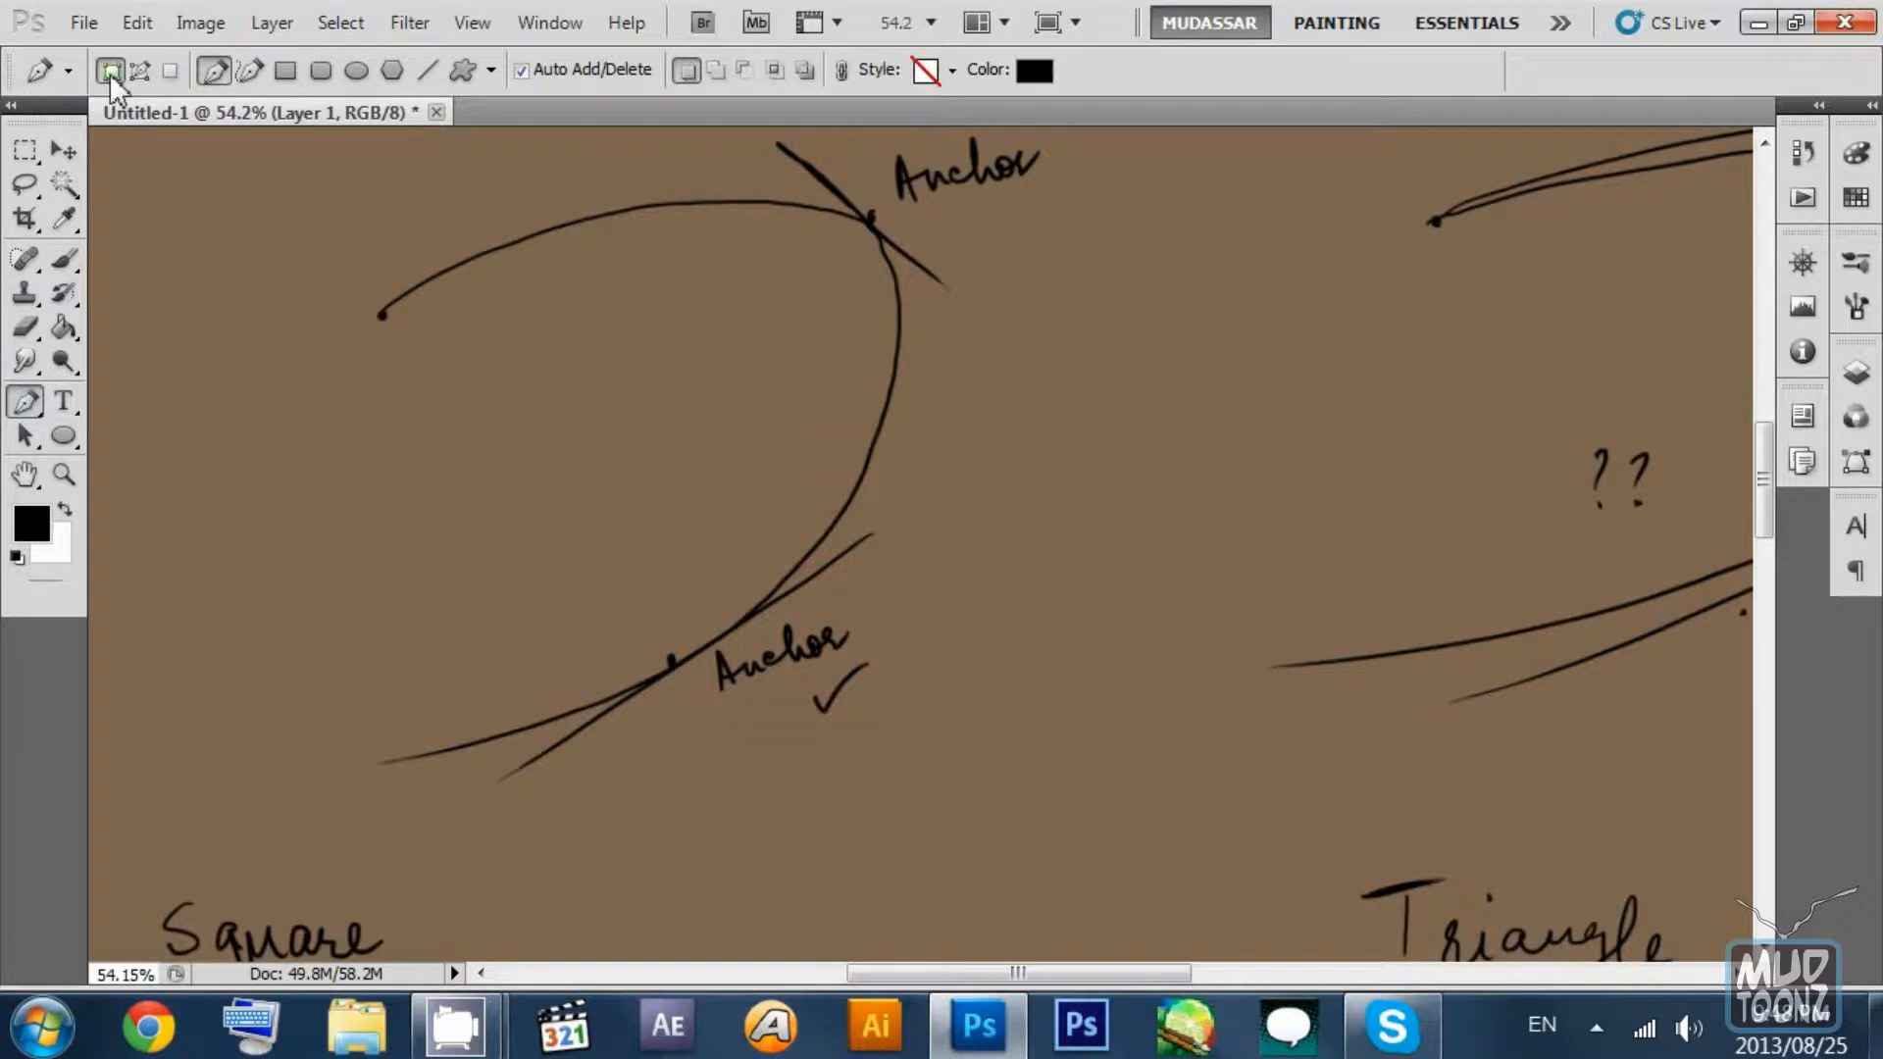
left_click(139, 73)
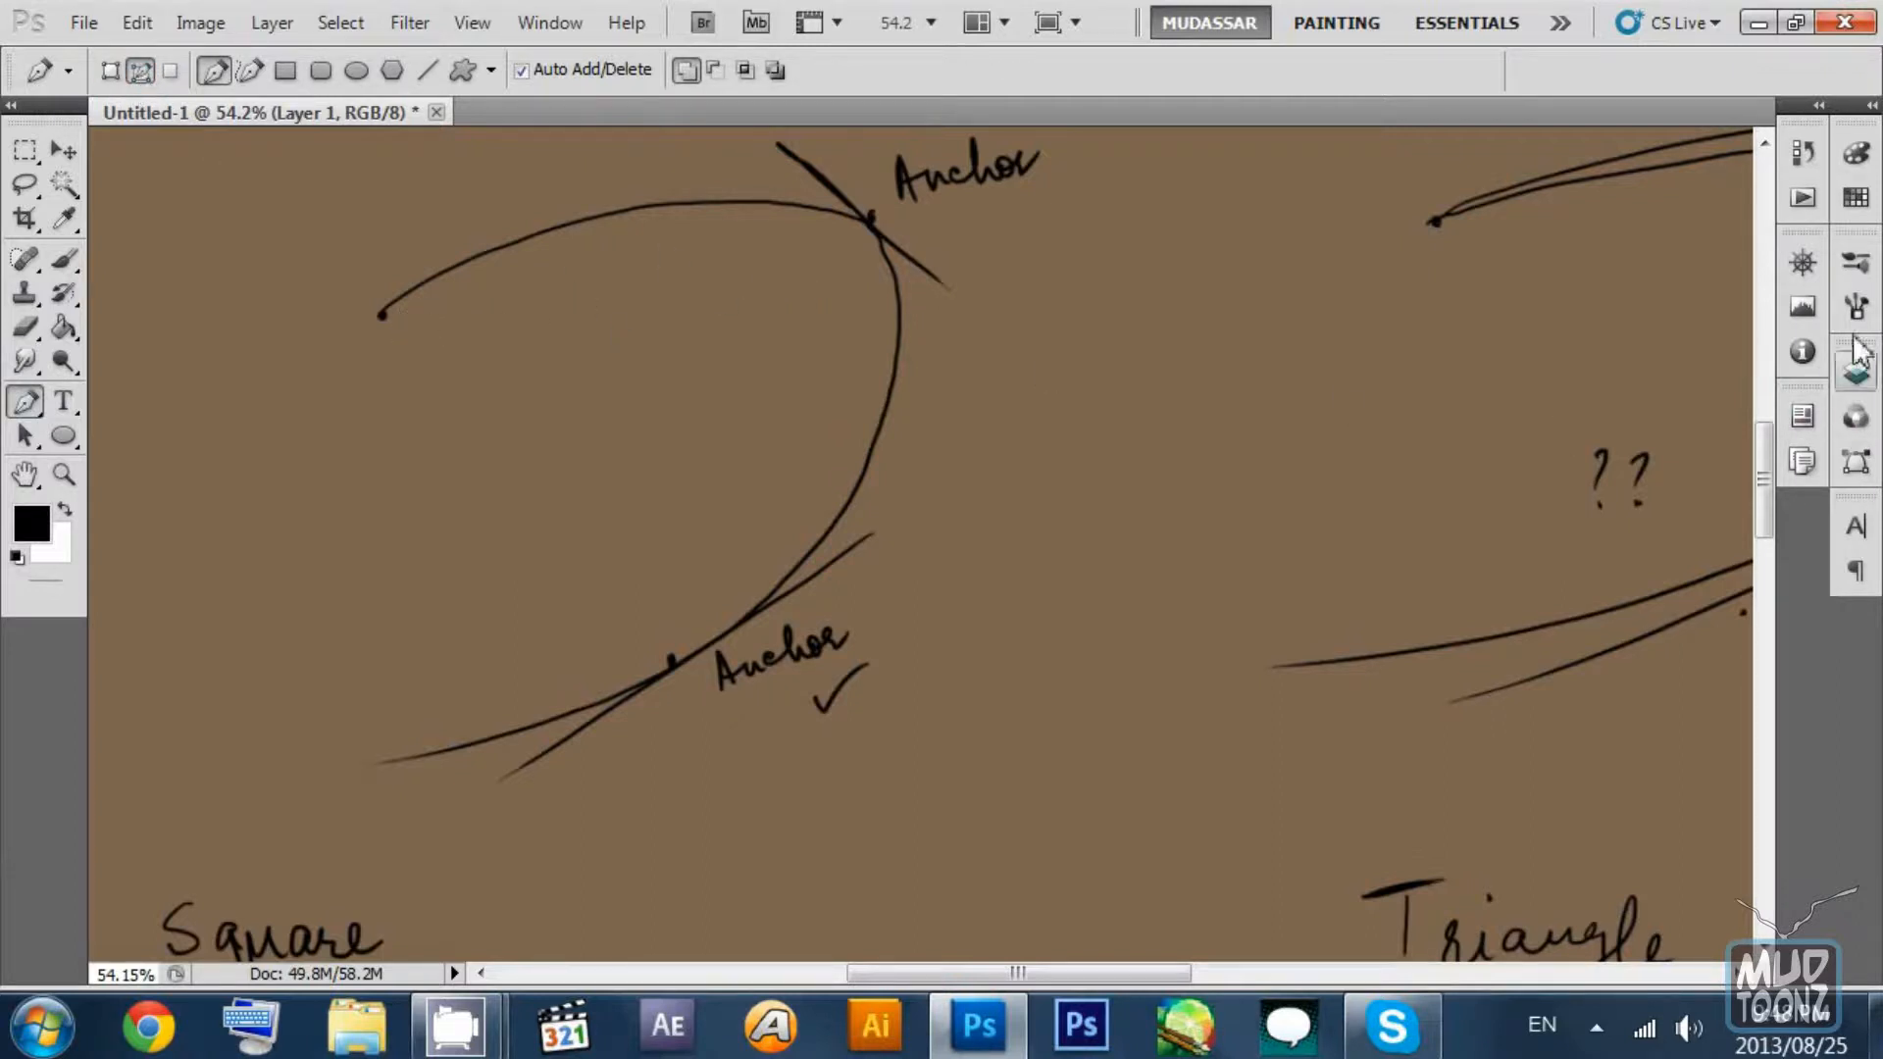
left_click(1856, 374)
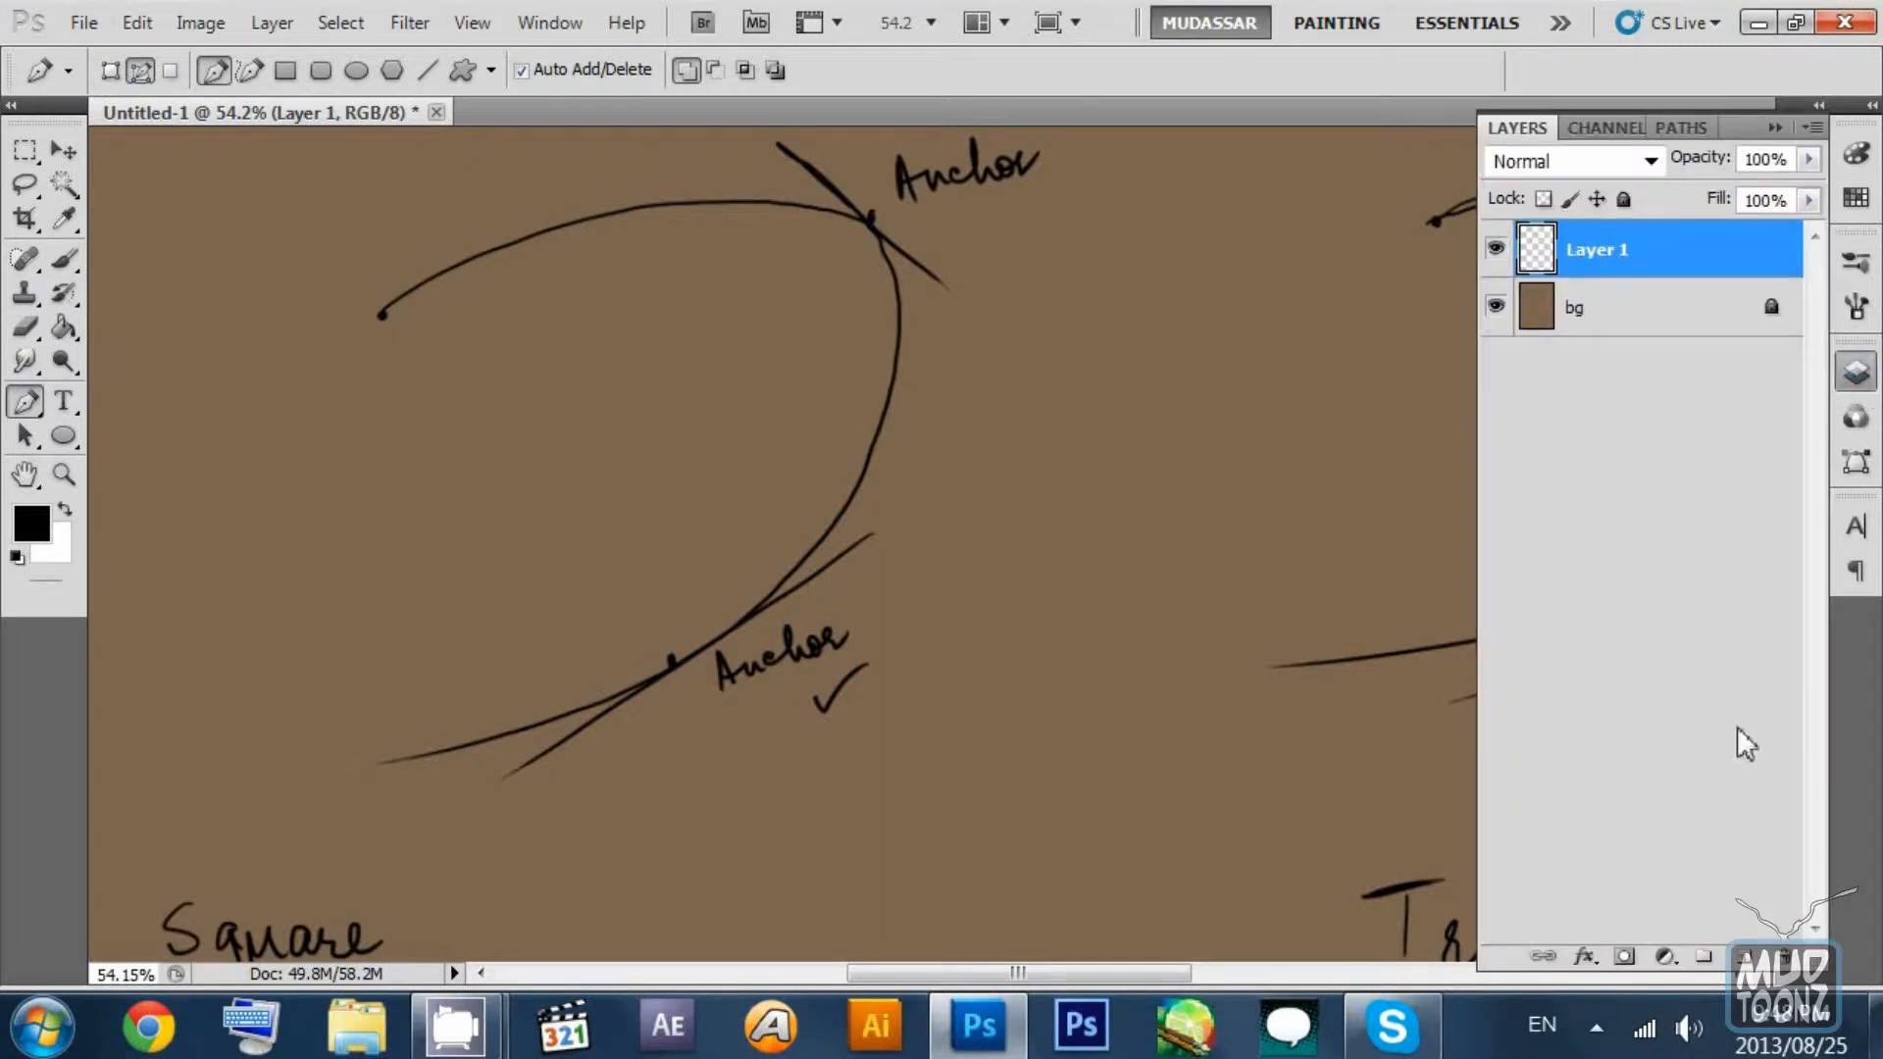
left_click(1745, 957)
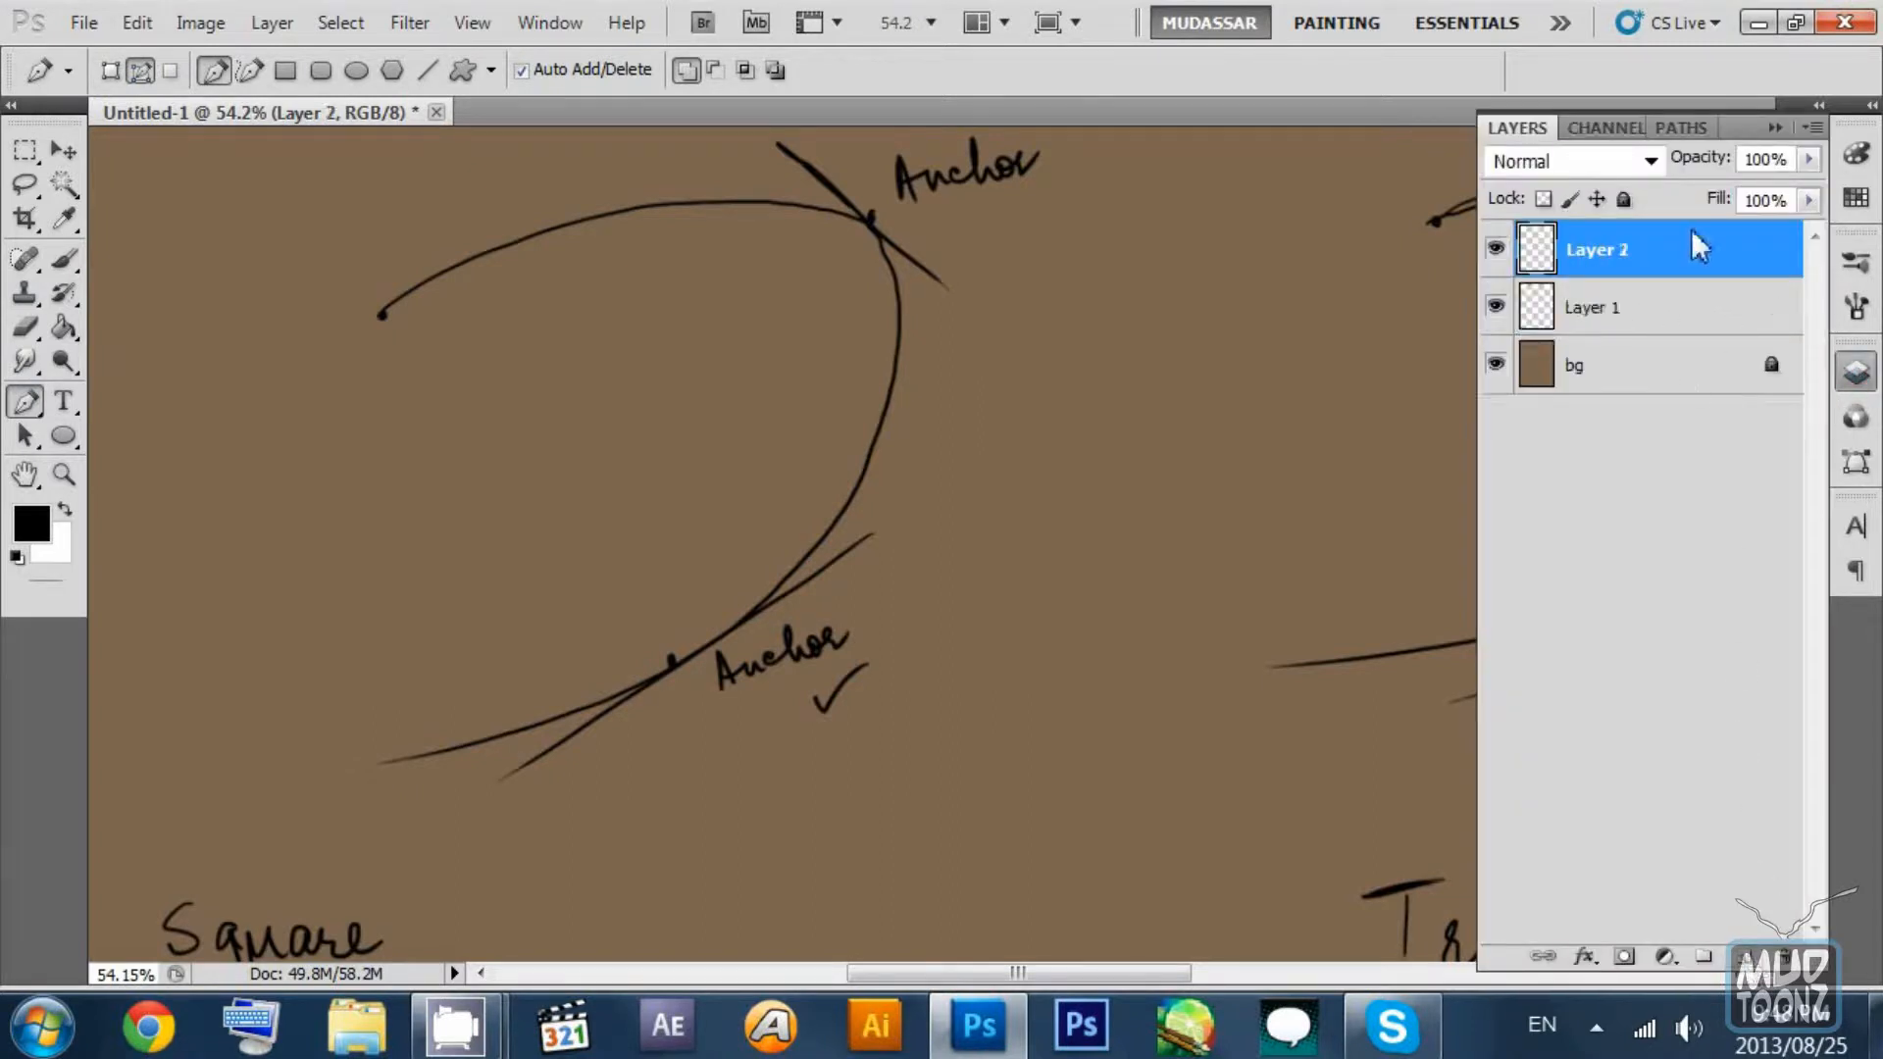
left_click(1778, 126)
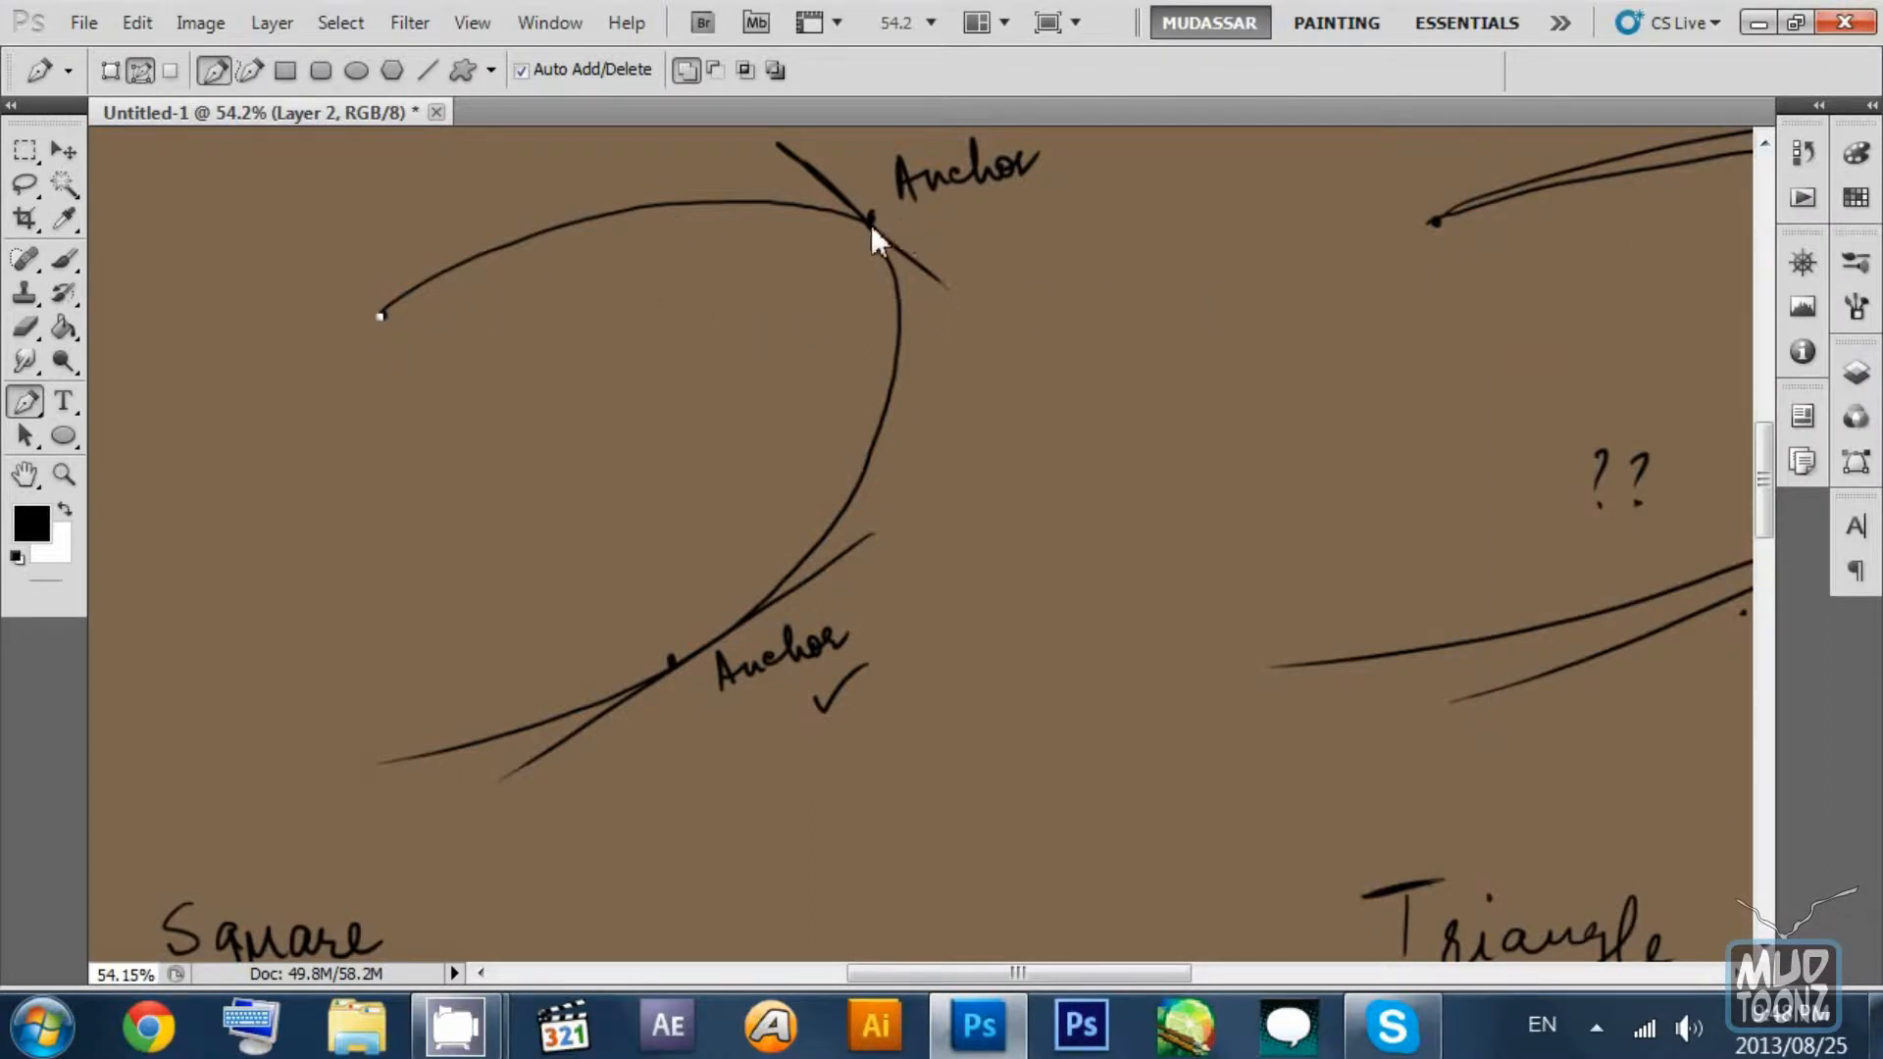
Begin a path at the arc's start dot and curve it to the upper anchor dot, matching the drawn stroke.
left_click_drag(868, 222, 975, 308)
mouse_move(1111, 341)
left_mouse_down()
mouse_move(1155, 333)
mouse_move(1128, 316)
mouse_move(1143, 305)
mouse_move(1030, 336)
mouse_move(956, 284)
mouse_move(950, 306)
mouse_move(1046, 339)
mouse_move(1159, 309)
mouse_move(1104, 309)
left_mouse_up()
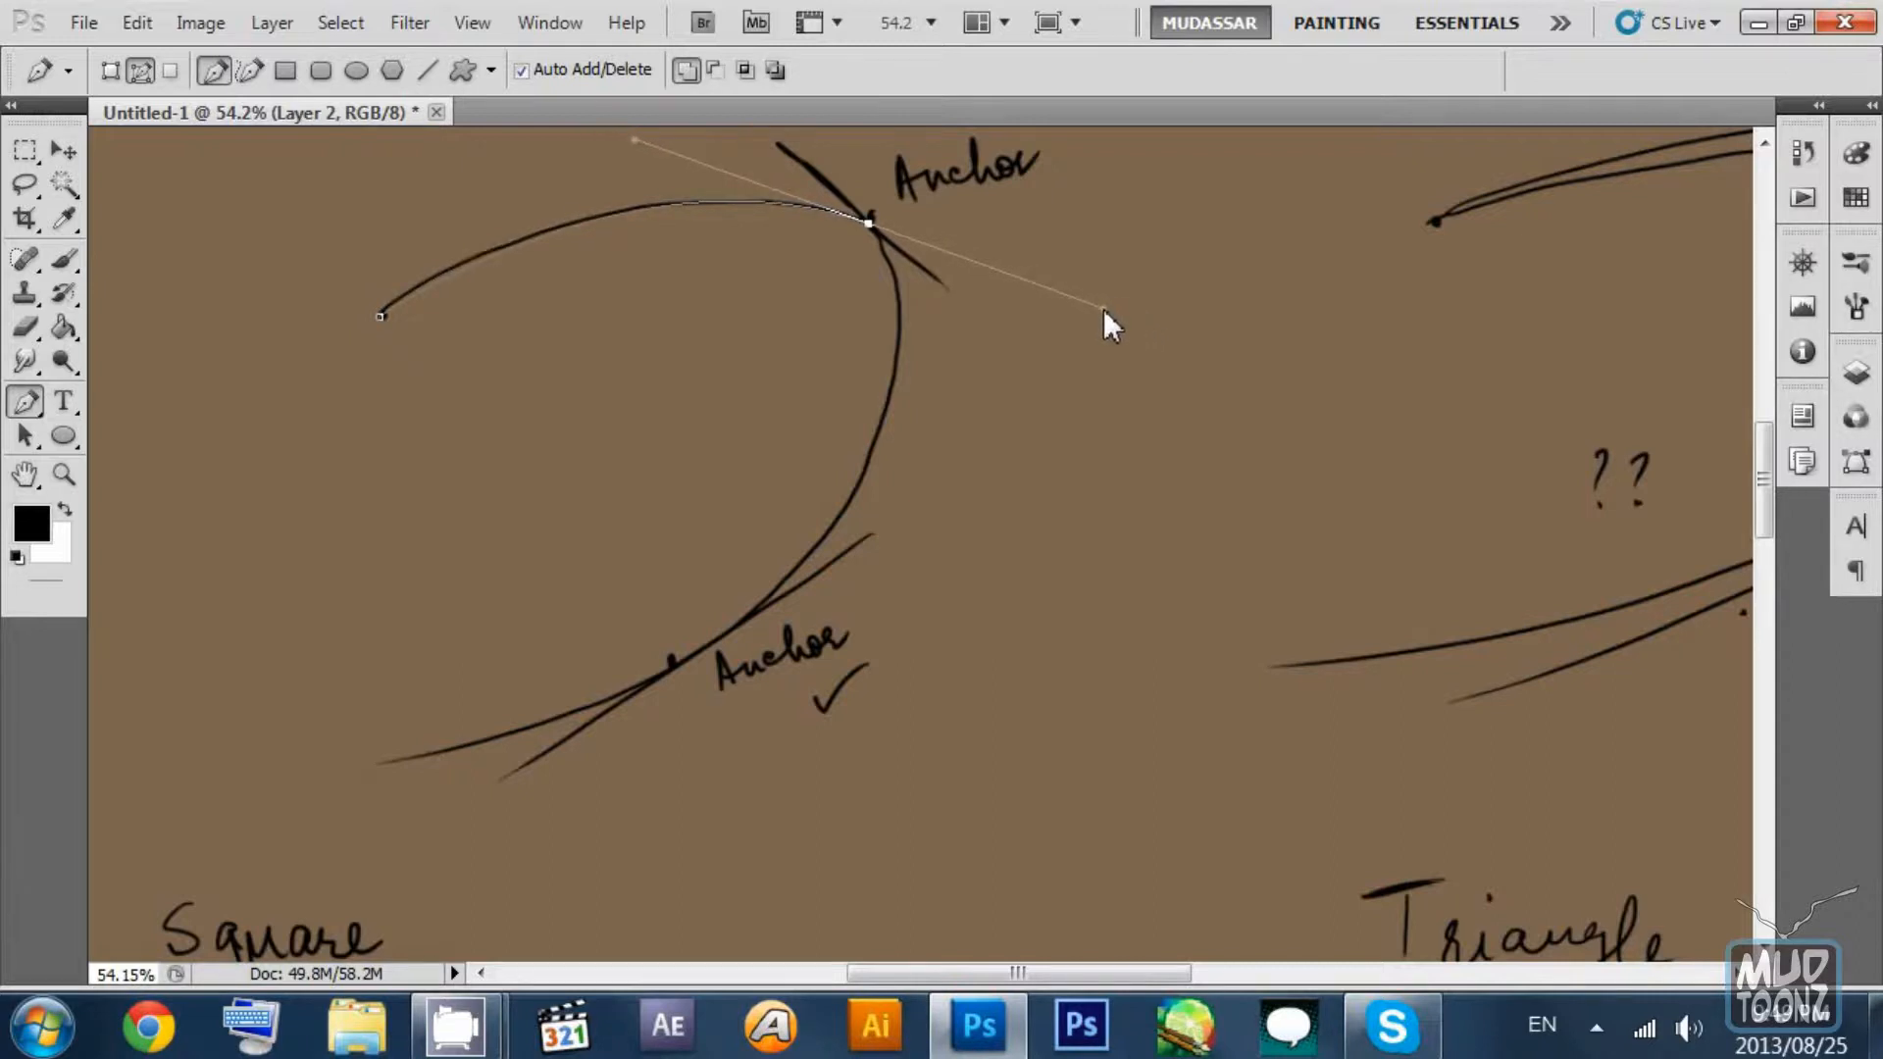
left_click(670, 659)
left_click_drag(669, 659, 516, 738)
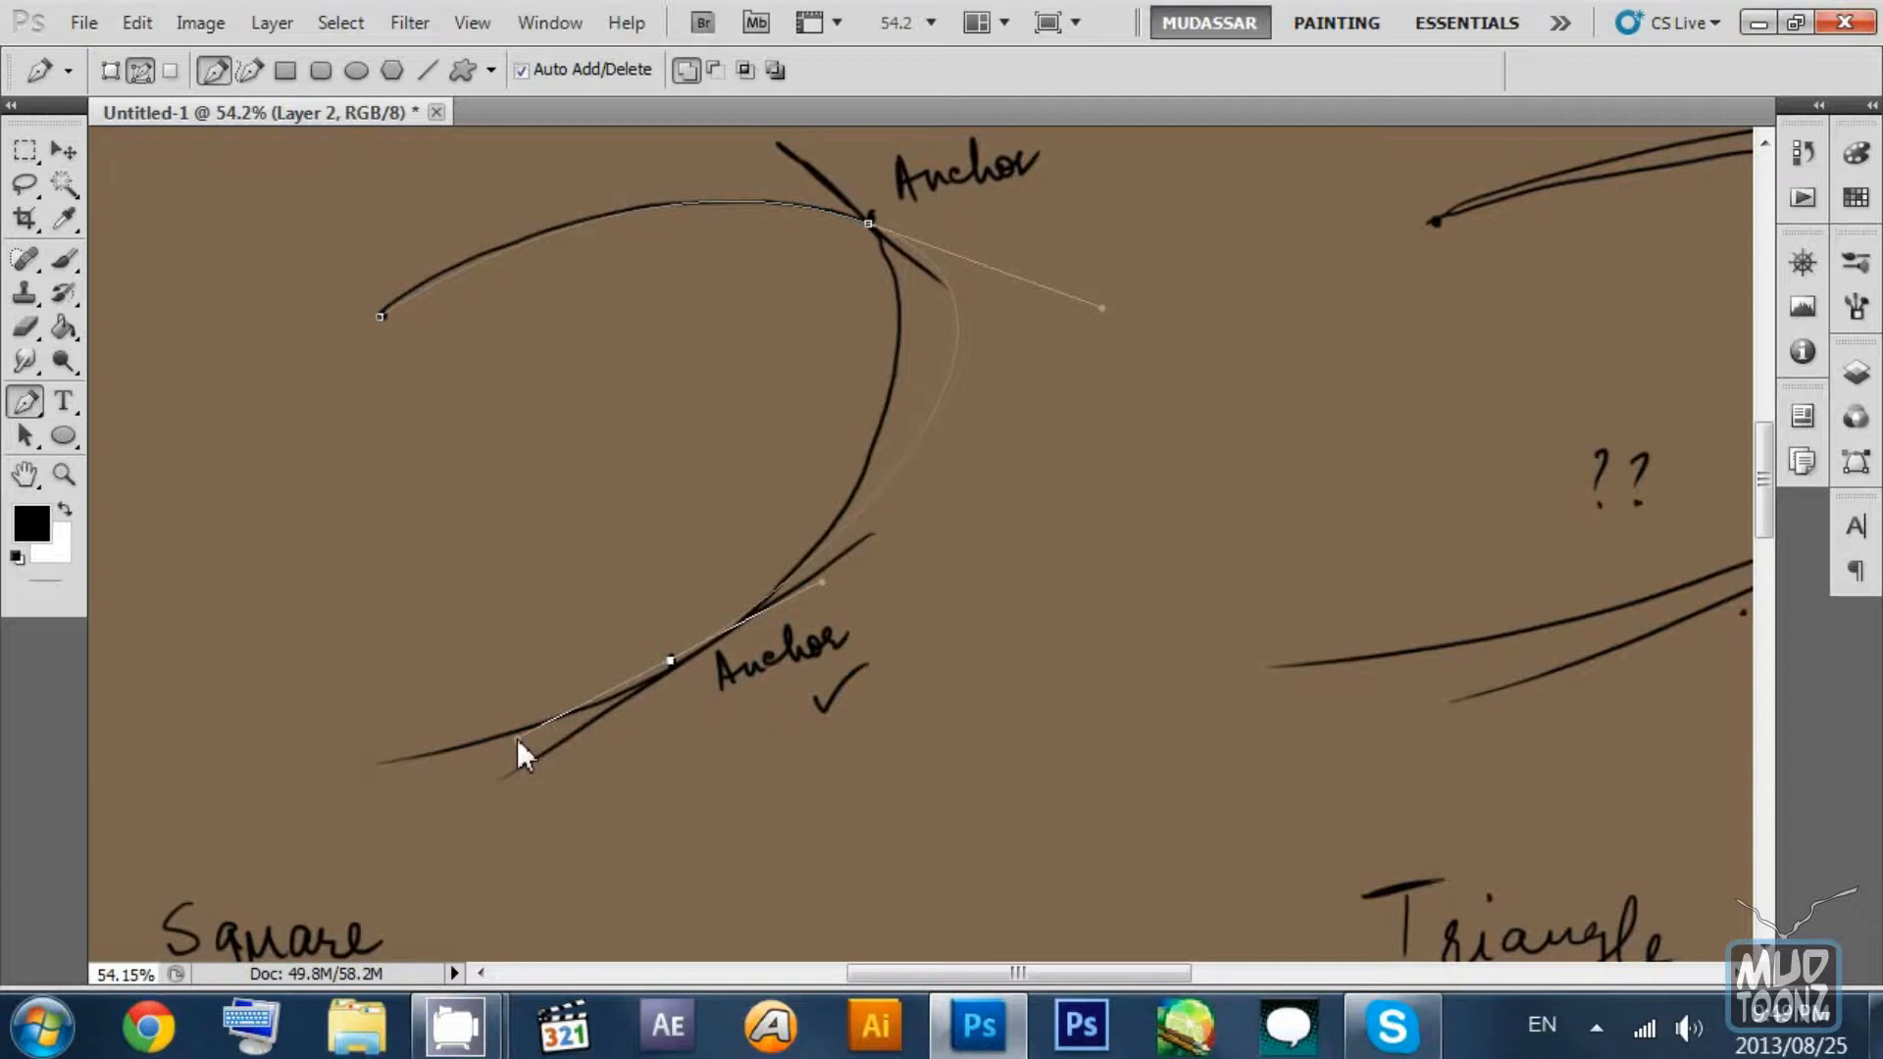
key("ctrl+z")
left_click(671, 657)
key("ctrl+z")
Continue the path through the lower anchor dot with curve handles along the tangent and end it at the arc's tail.
left_click_drag(670, 661, 502, 745)
left_click_drag(874, 685, 945, 579)
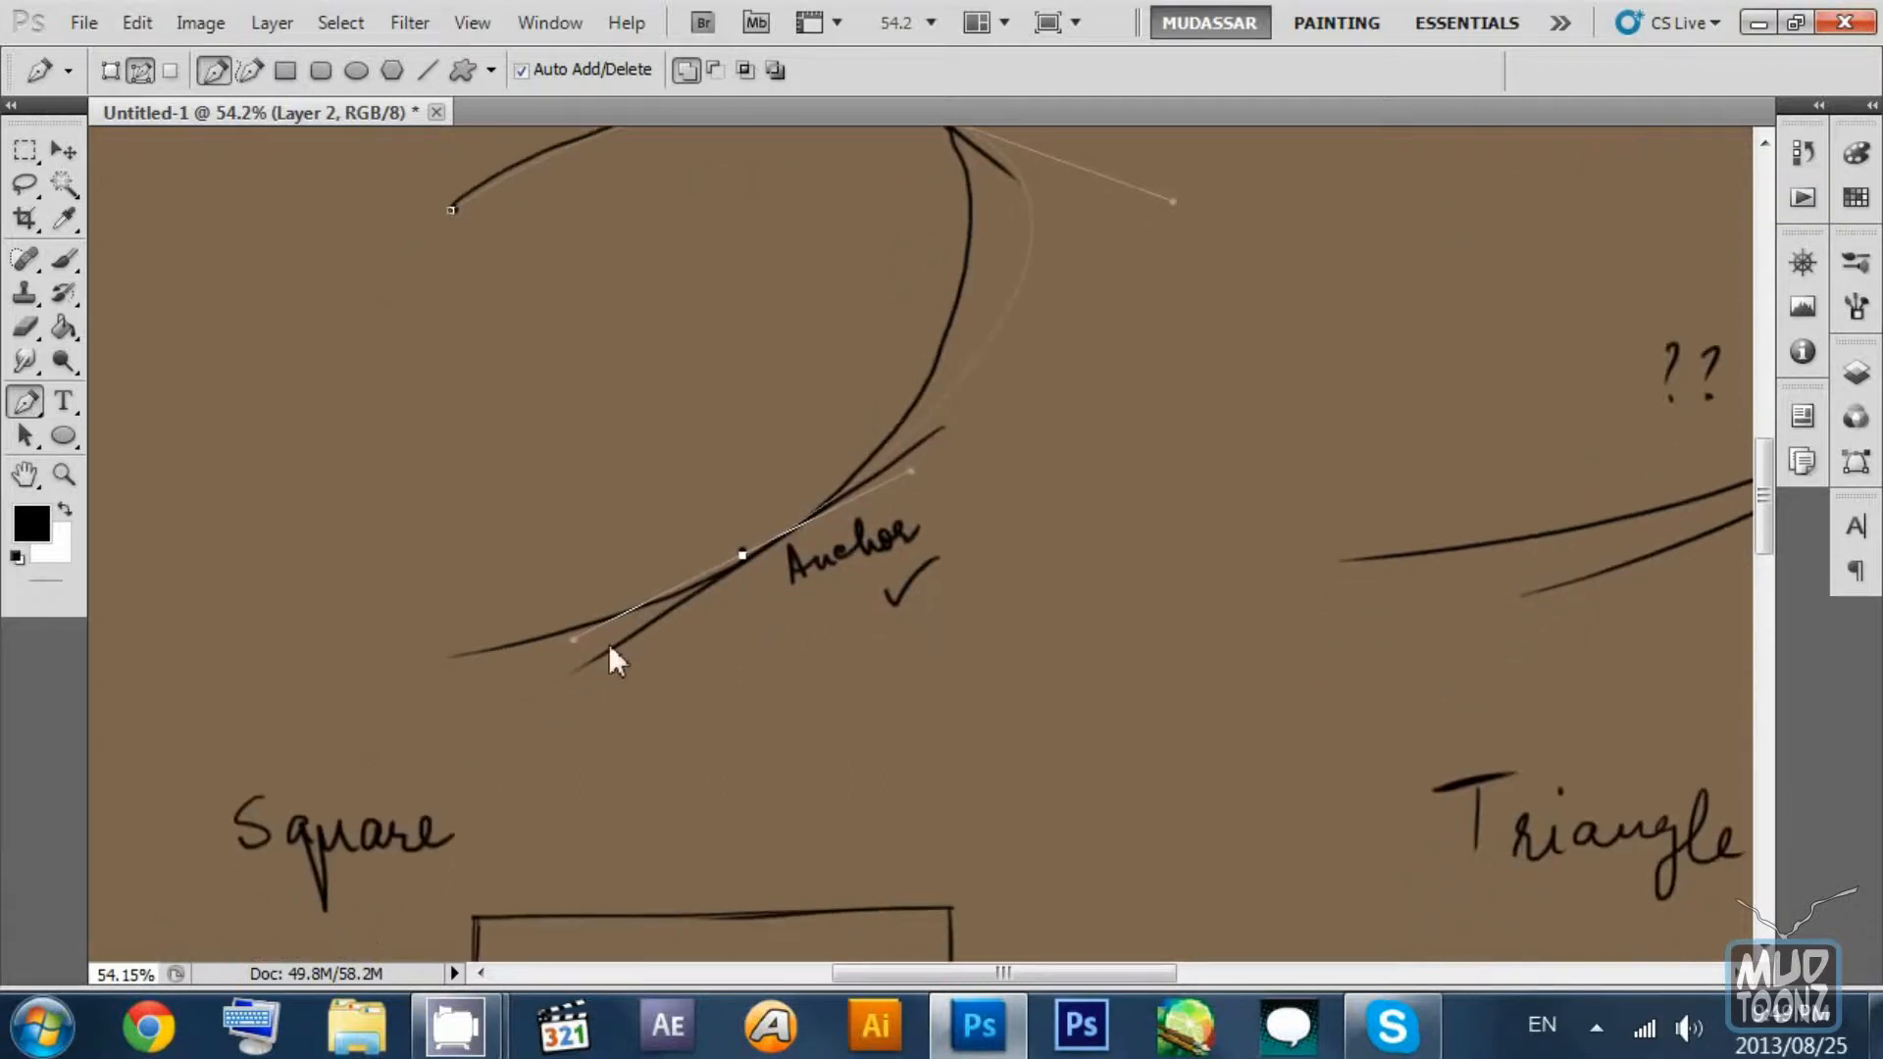
left_click(451, 656)
left_click_drag(926, 580, 903, 581)
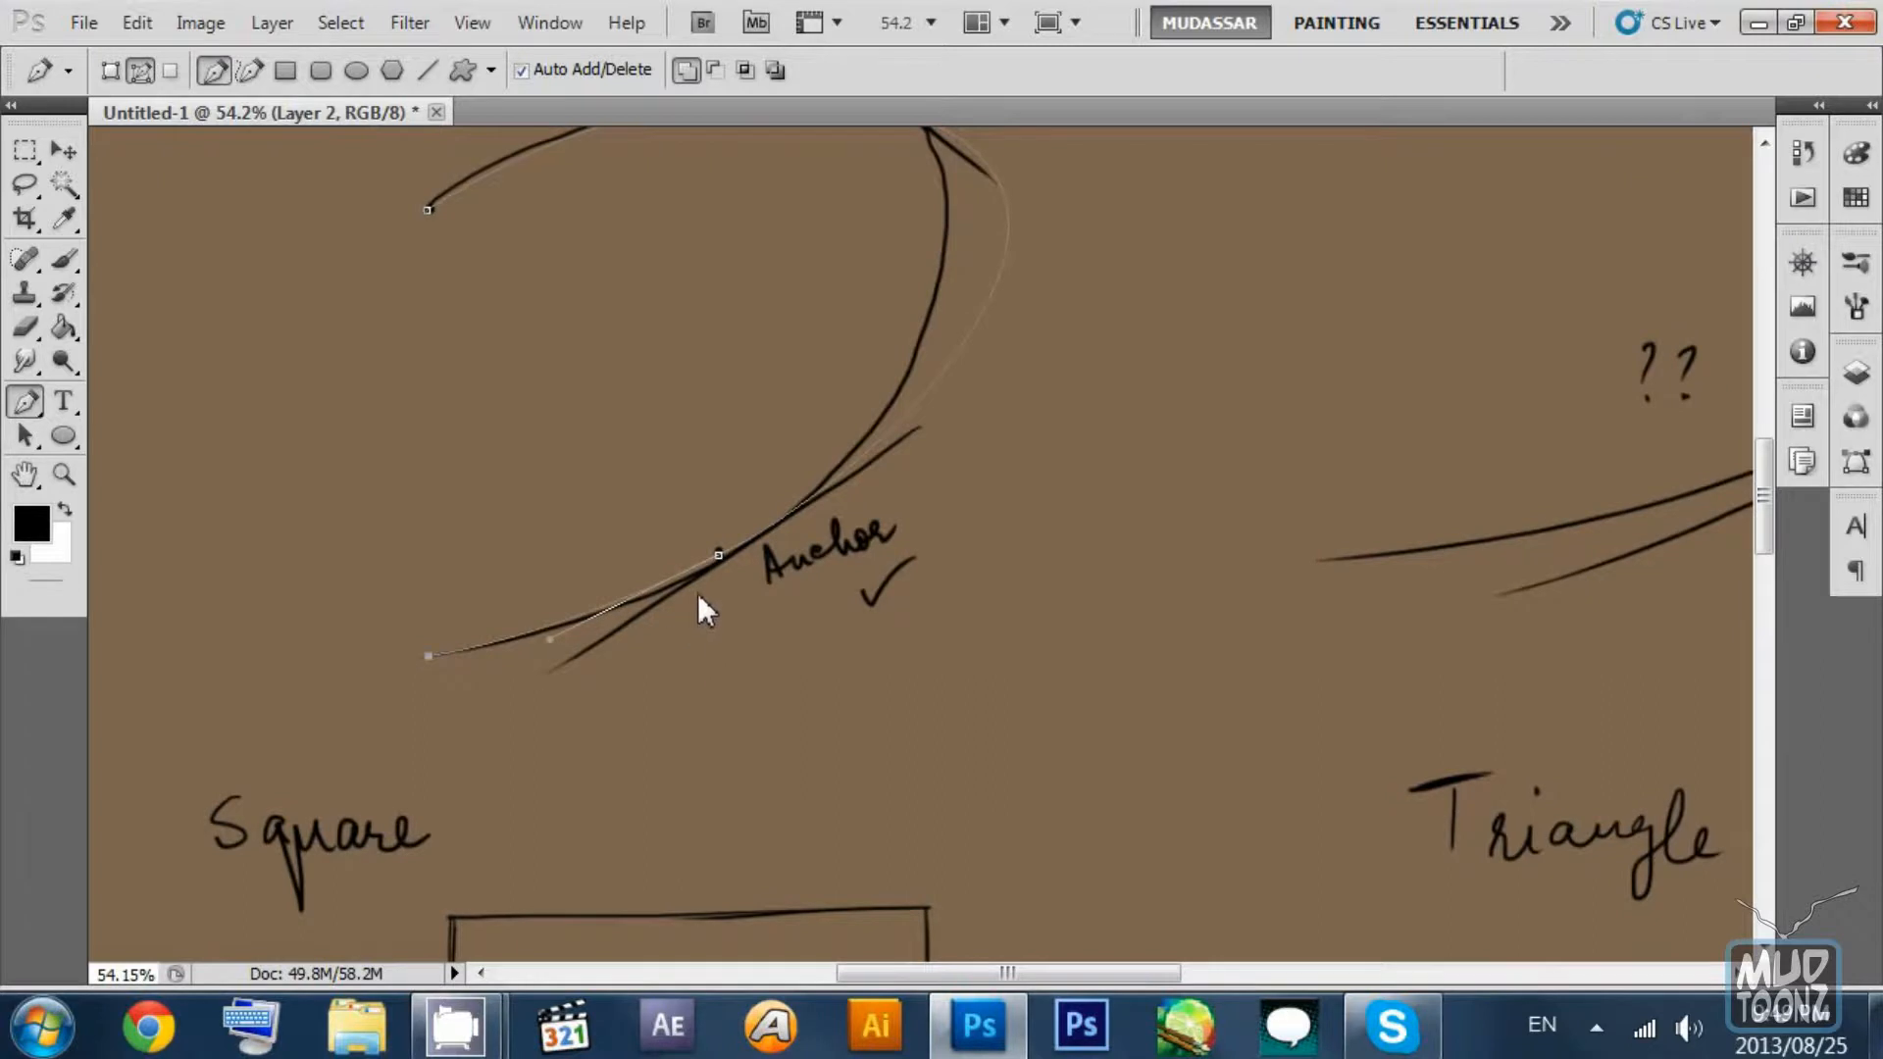
Select the traced path and pick its upper anchor point with the Direct Selection tool.
left_click(33, 410)
left_click(29, 184)
left_click(25, 436)
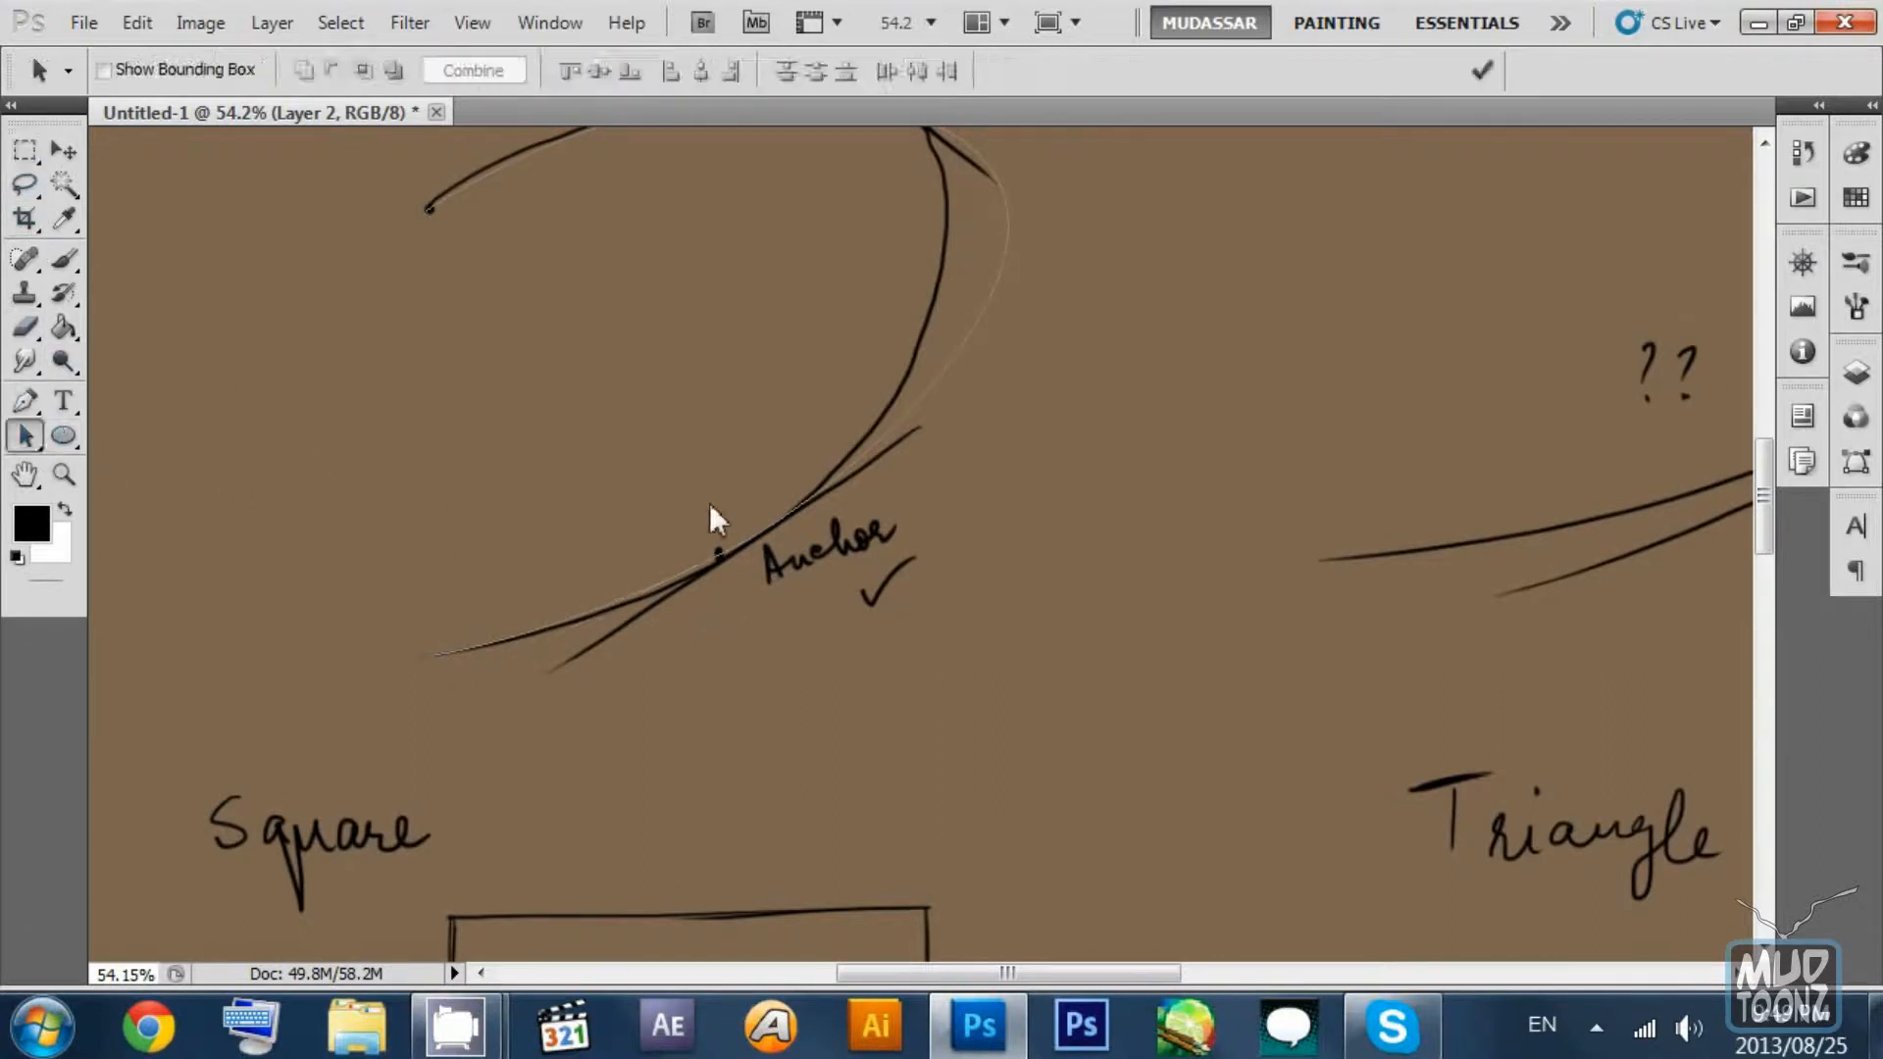
left_click(950, 371)
scroll(1028, 510, "up", 4)
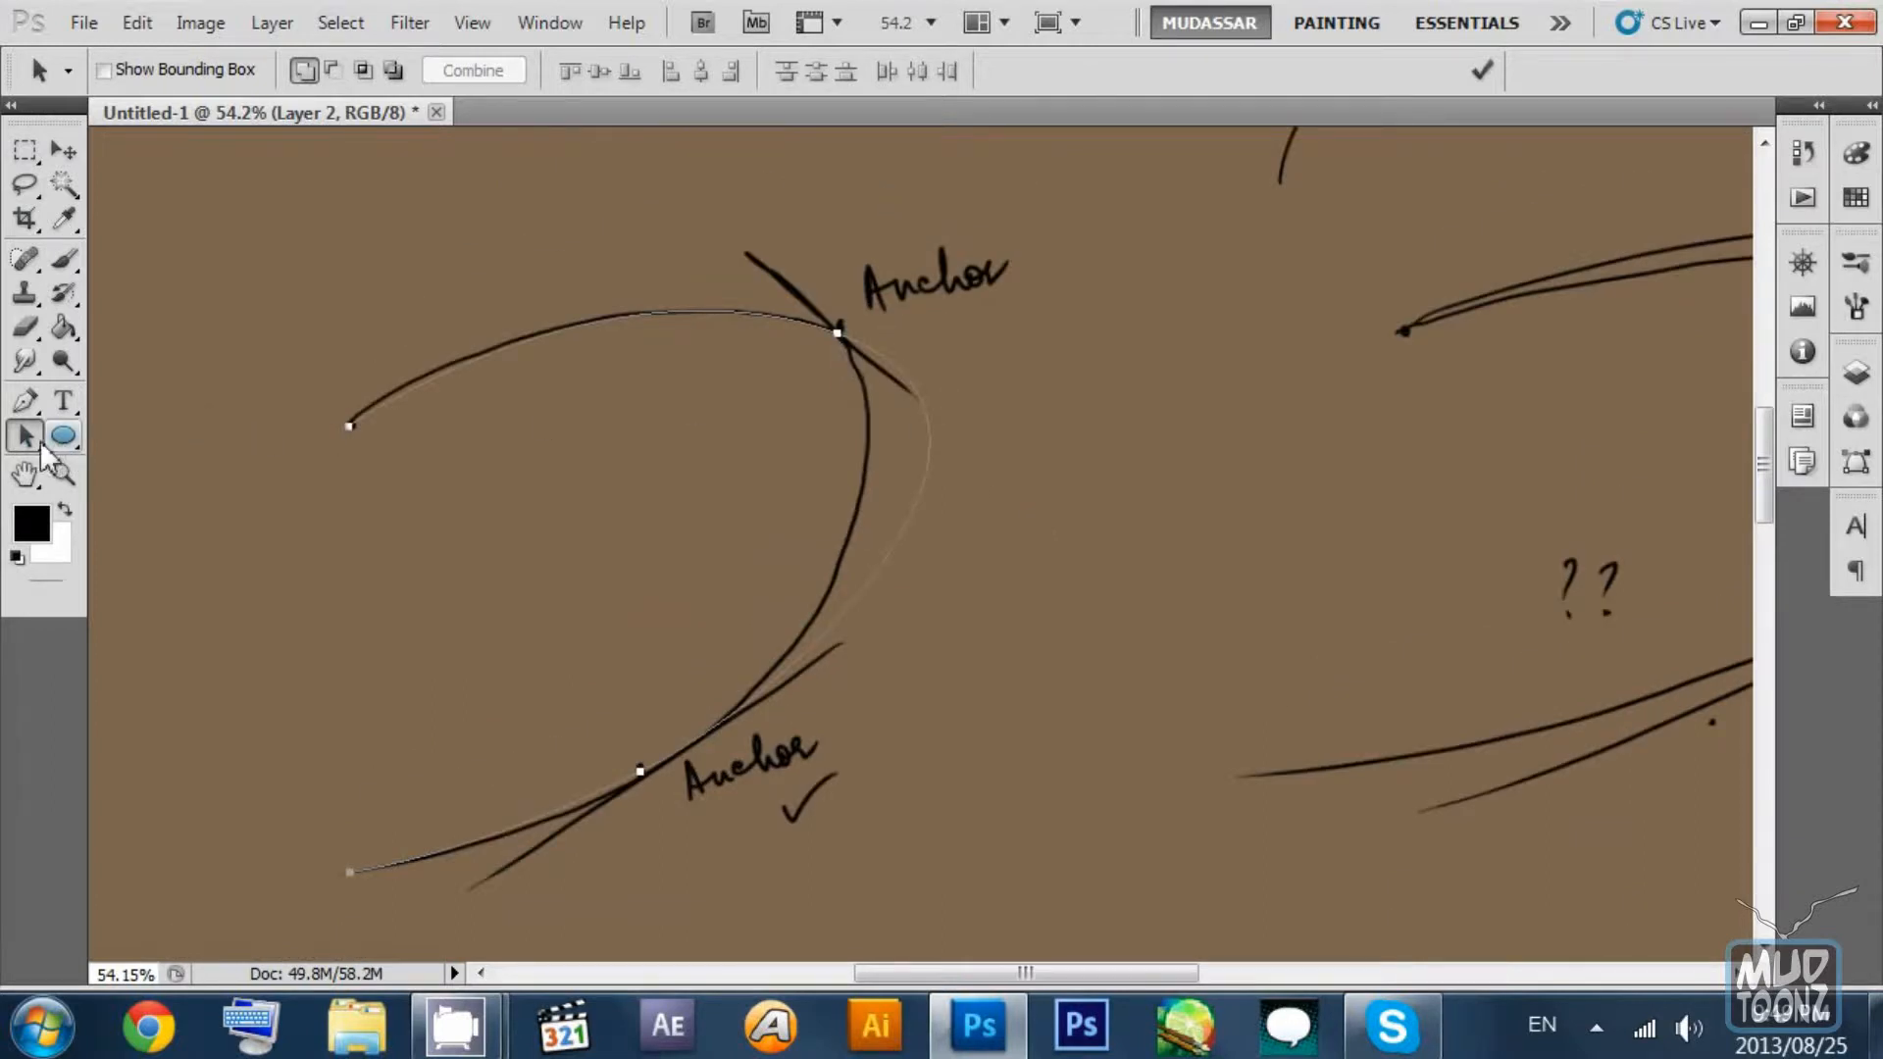
left_click_drag(25, 437, 141, 467)
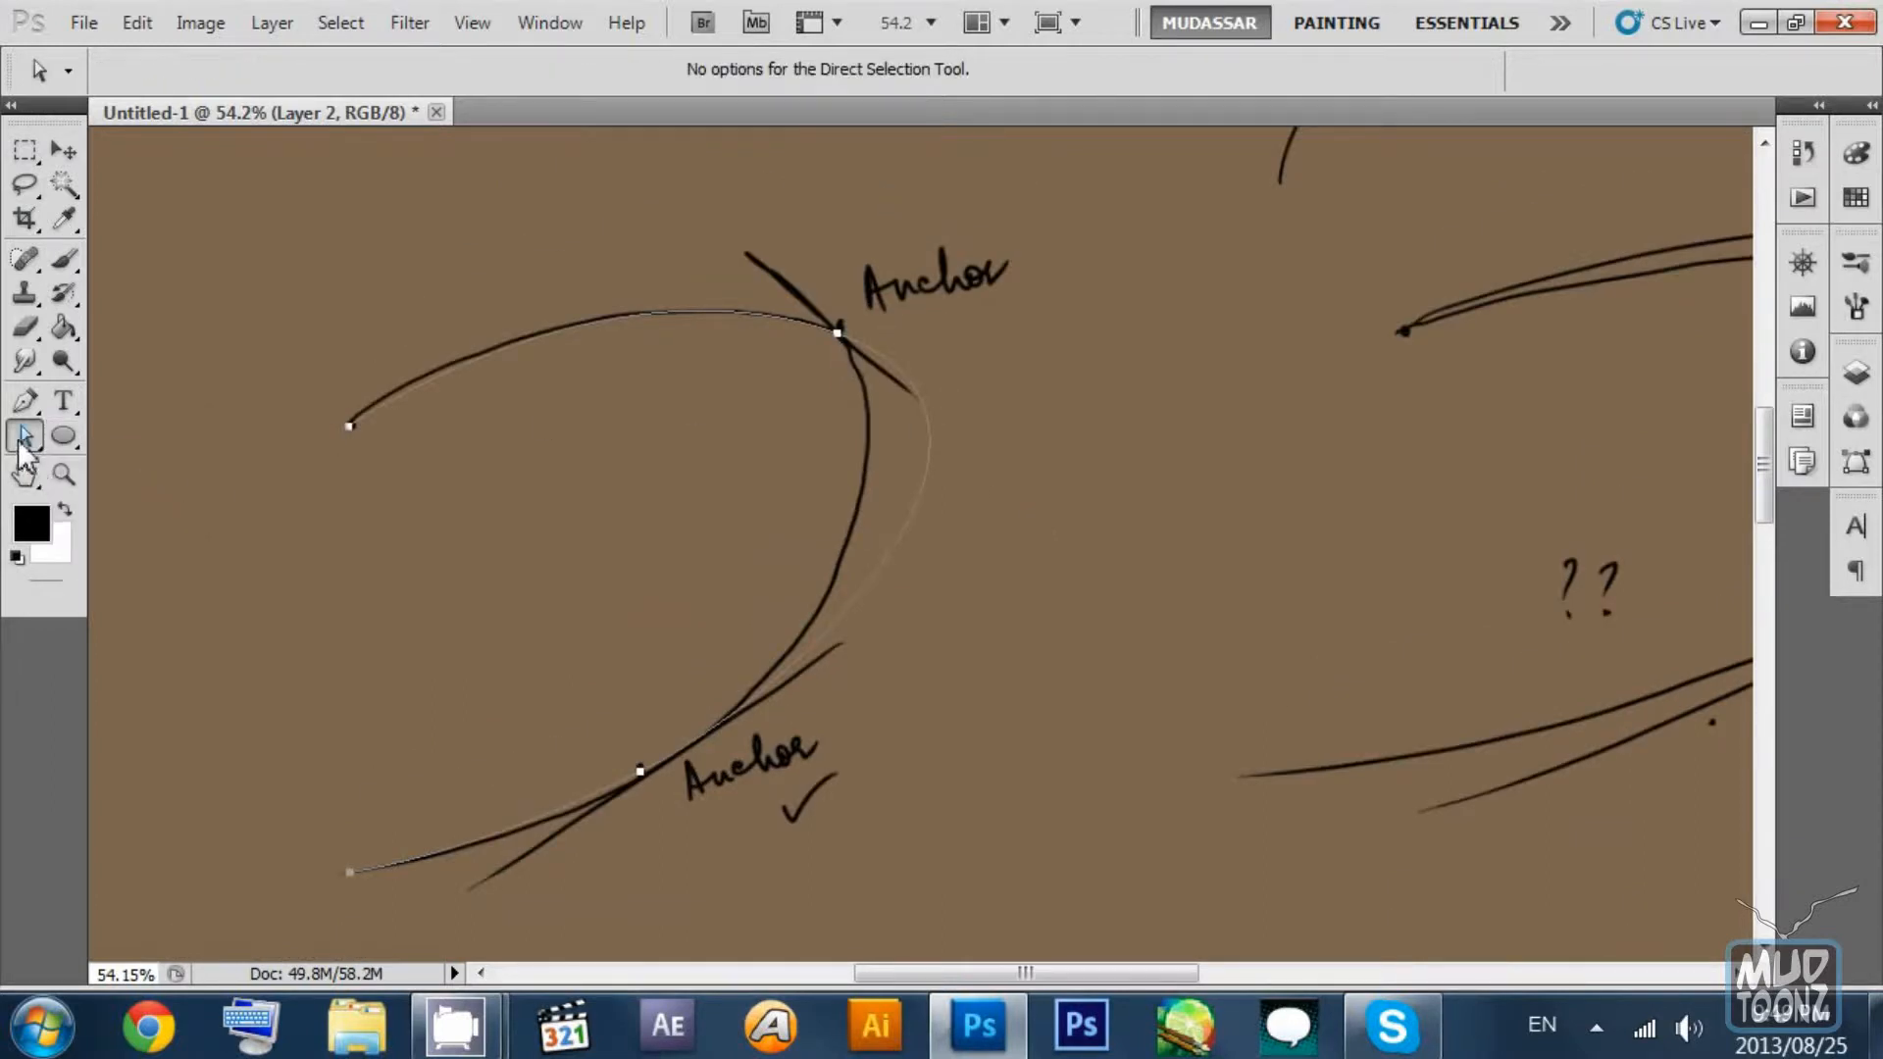
left_click_drag(25, 436, 182, 462)
left_click(838, 333)
Reshape the direction handles of the upper anchor point so the path follows the drawn arc more closely.
left_click_drag(1077, 427, 928, 496)
left_click_drag(763, 191, 830, 306)
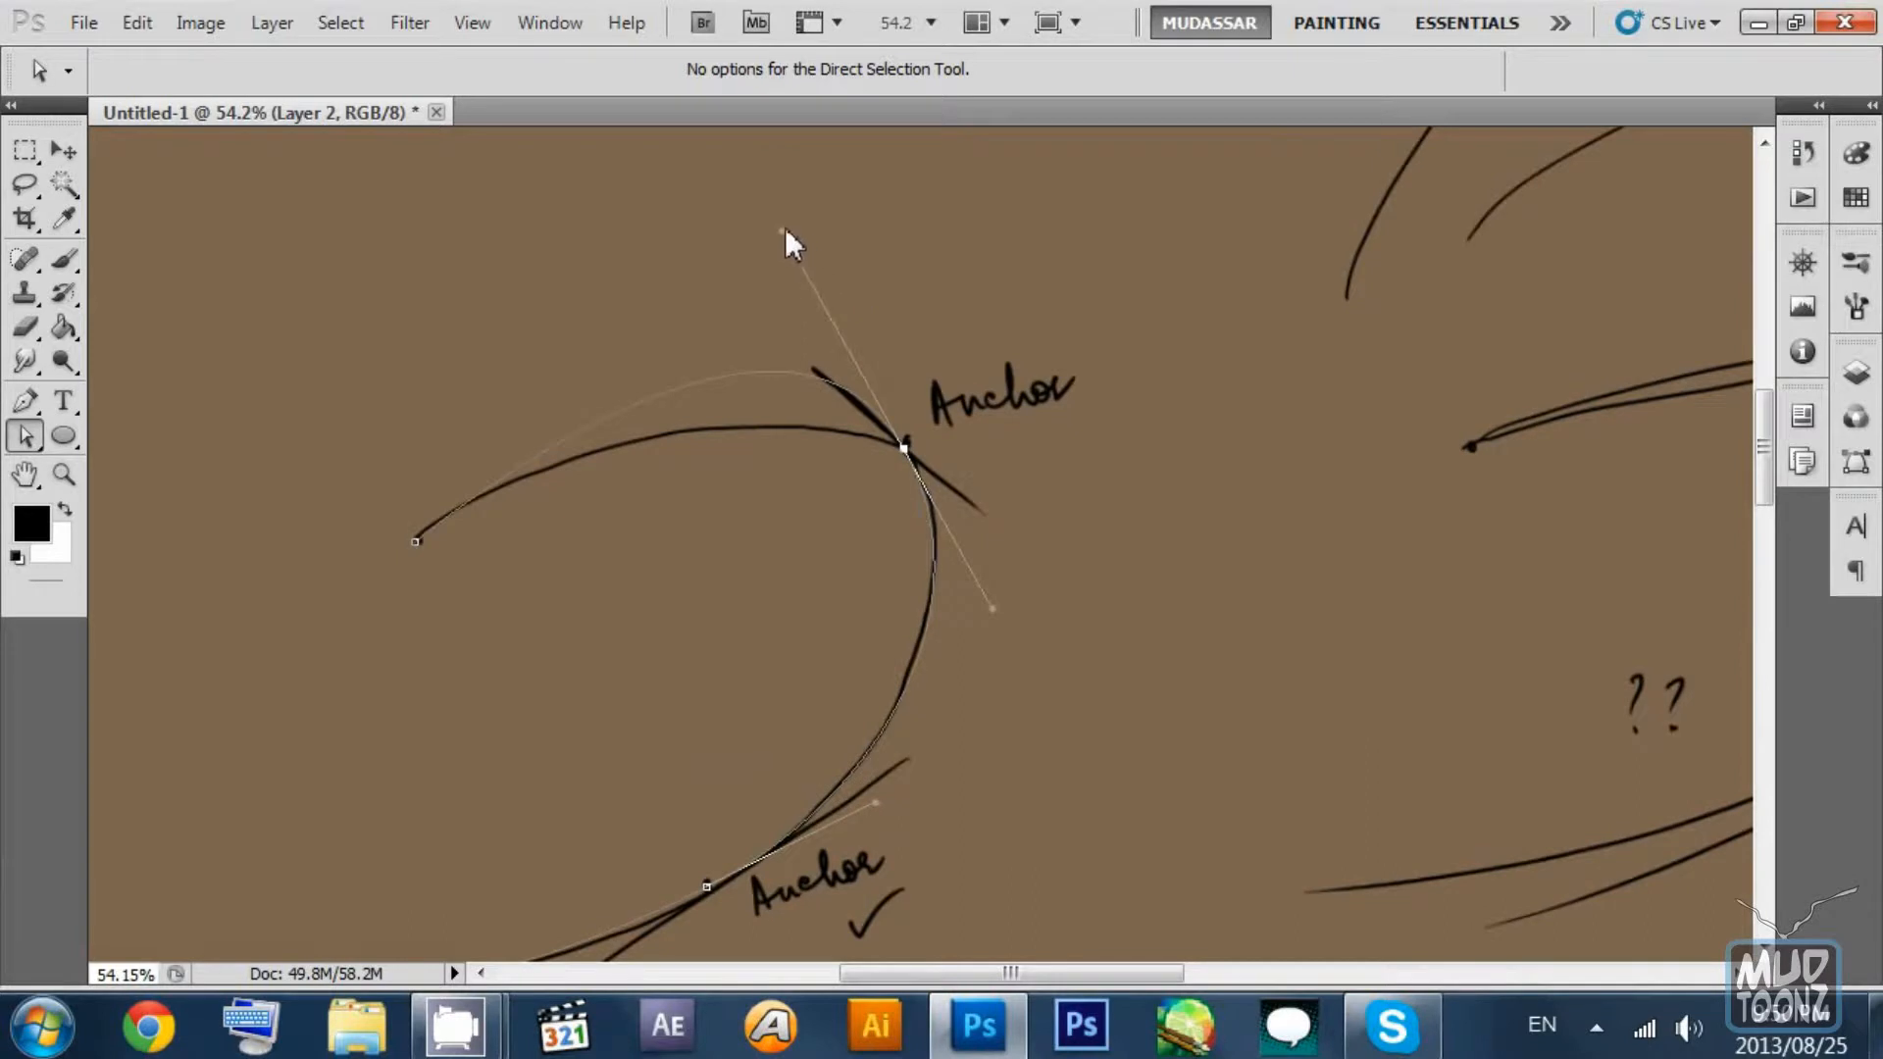
left_click_drag(782, 234, 657, 362)
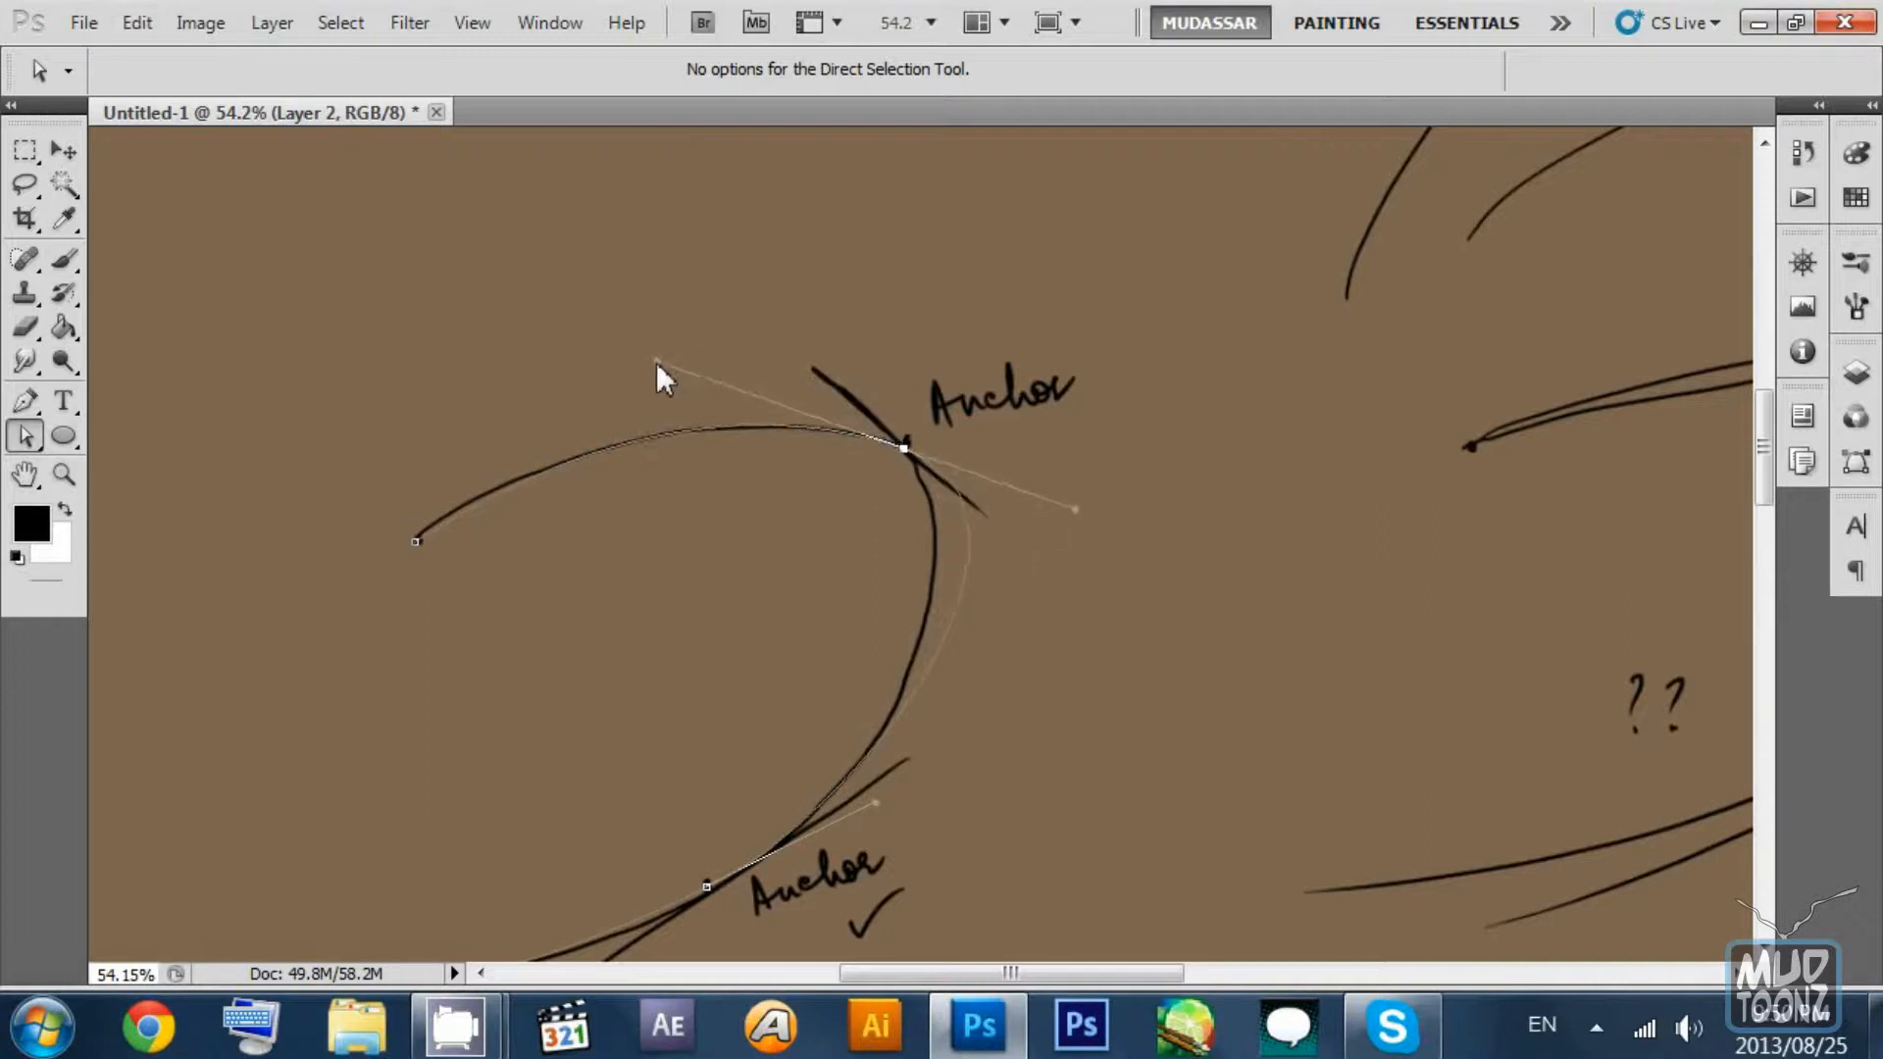
left_click_drag(1073, 504, 1005, 500)
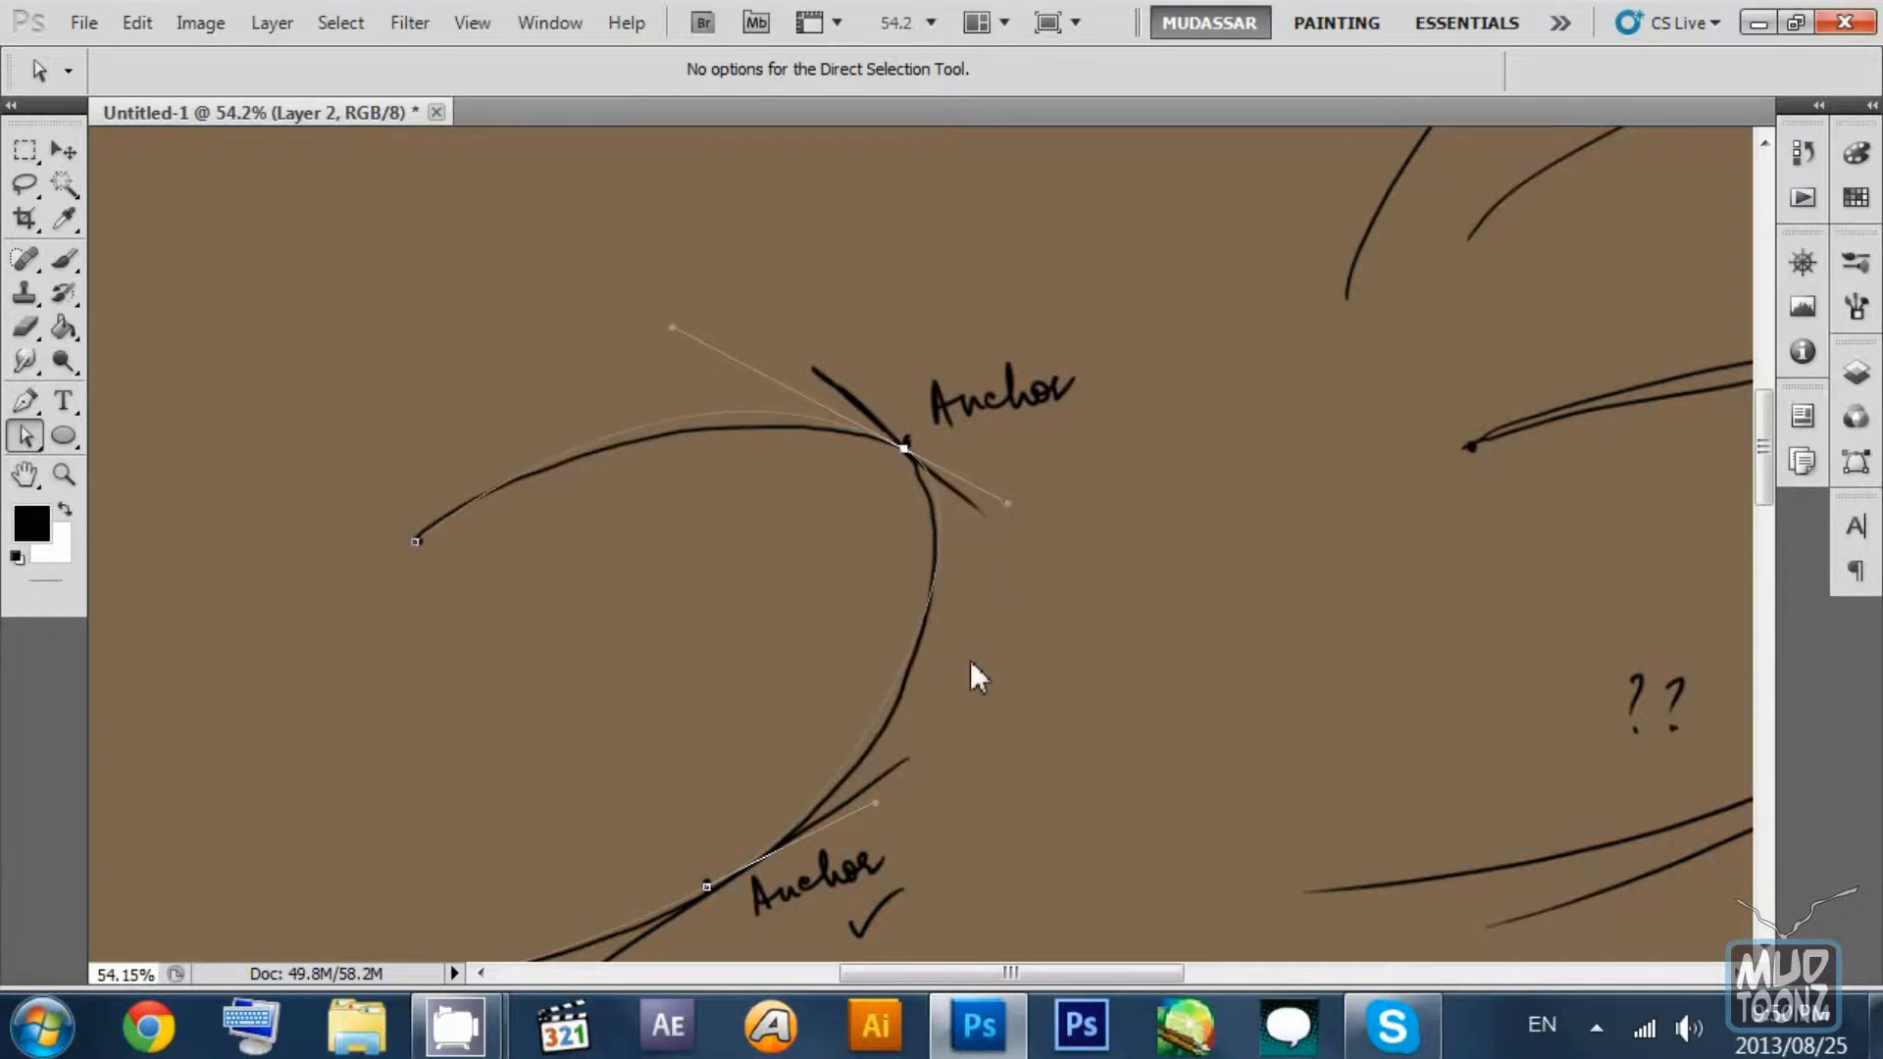
scroll(957, 647, "down", 1)
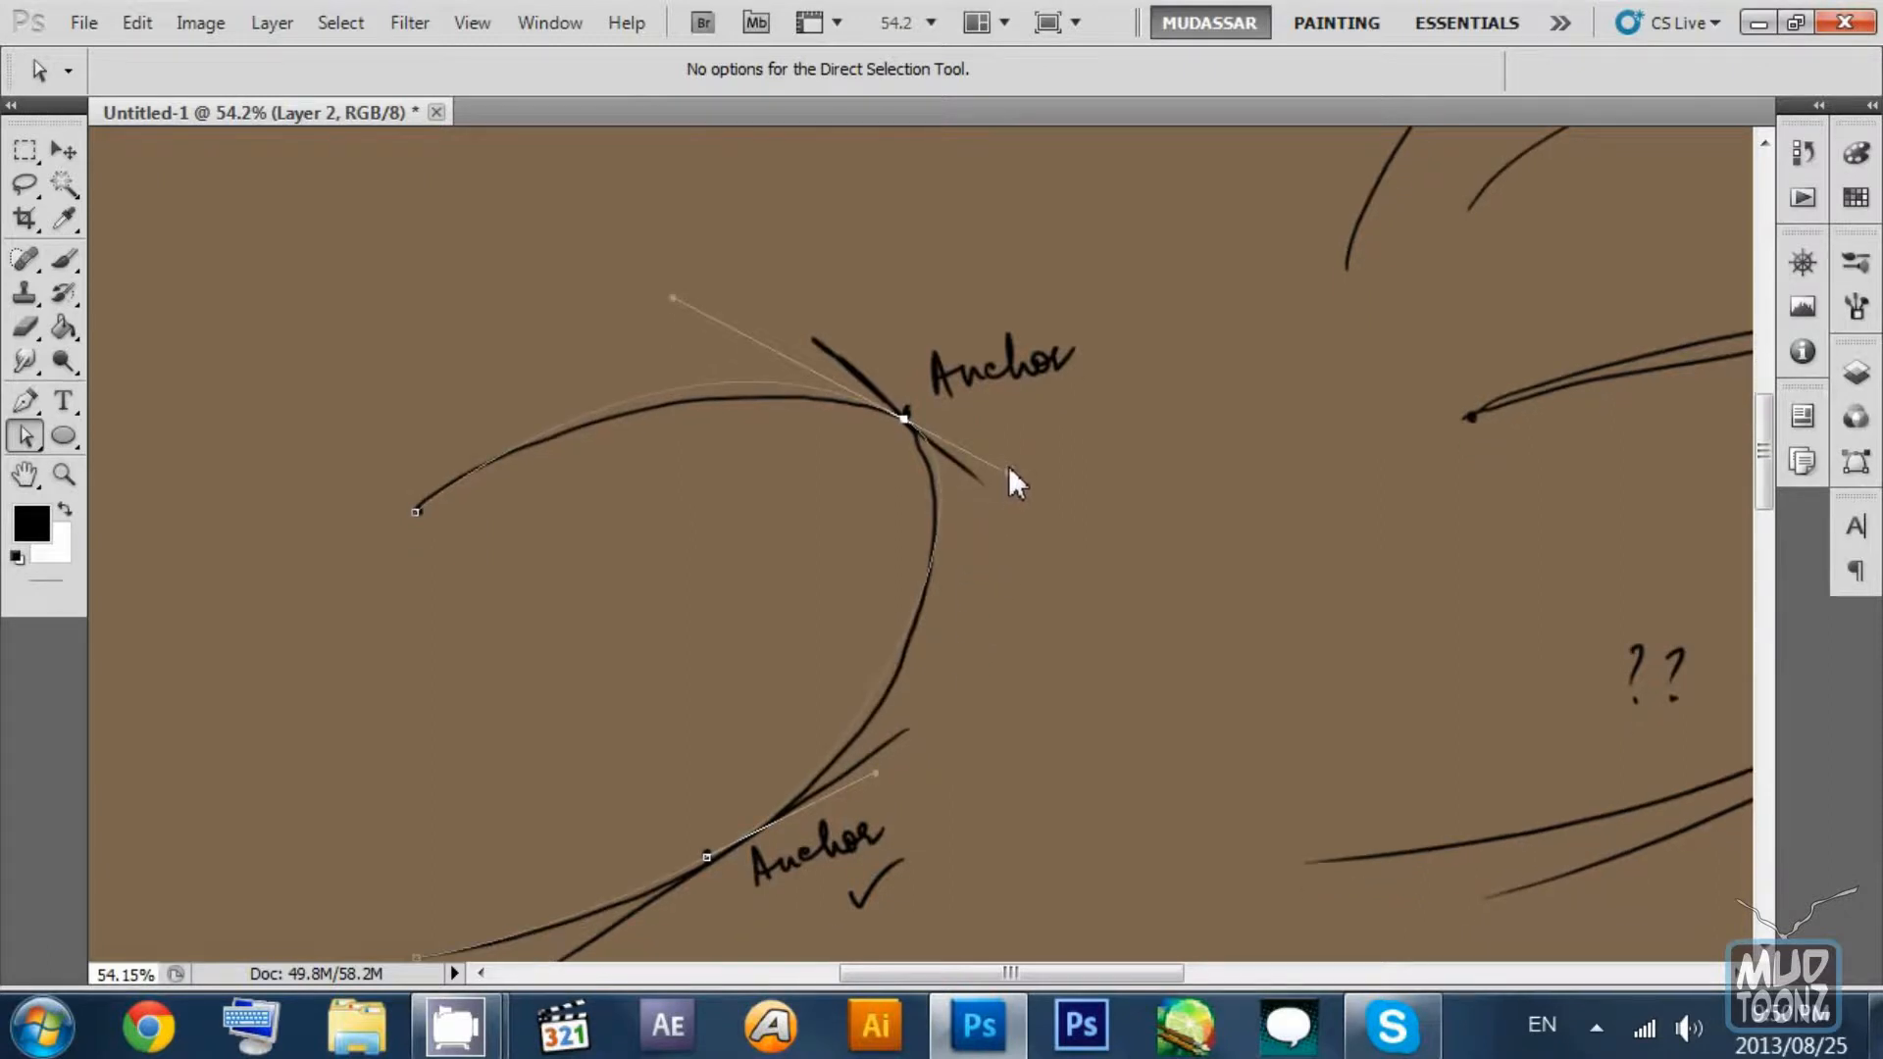
left_click_drag(1006, 478, 999, 496)
left_click_drag(698, 256, 766, 308)
Convert the path's start point to a smooth point and pull out direction handles with the Convert Point tool.
left_click(416, 511)
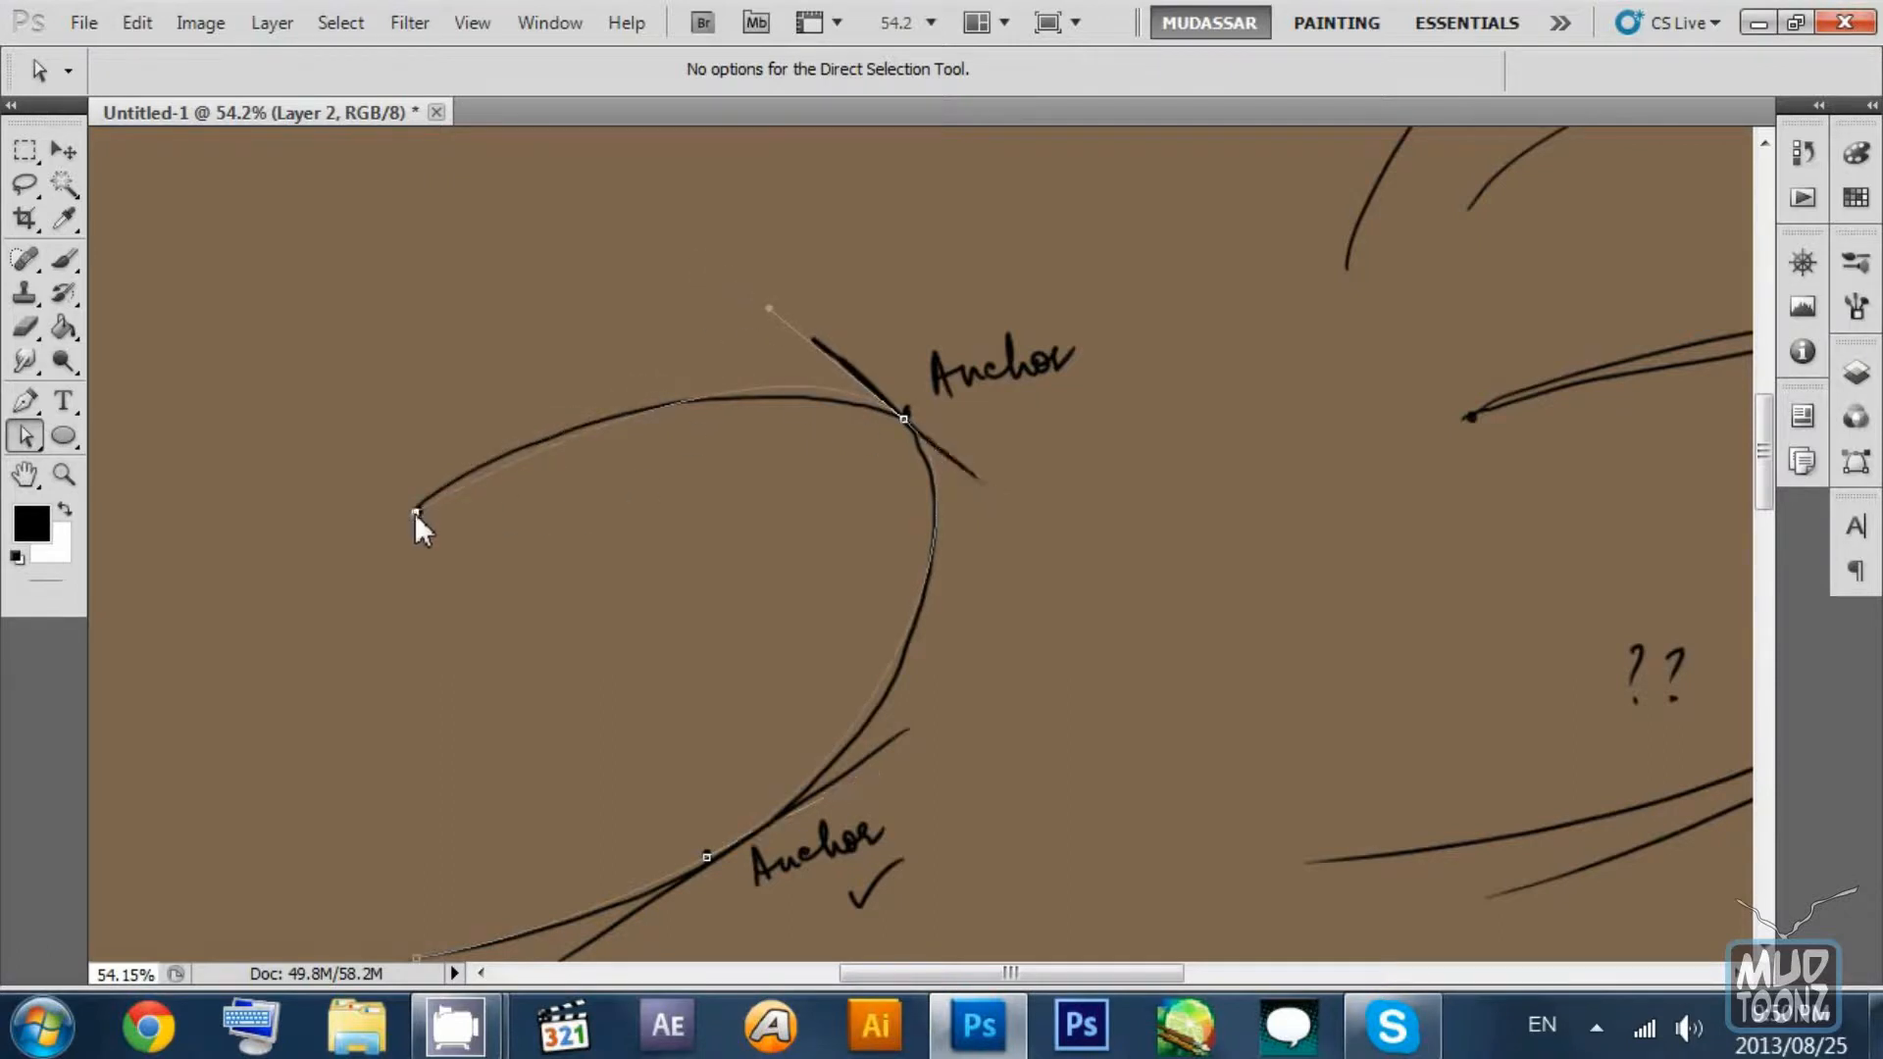
left_click(25, 400)
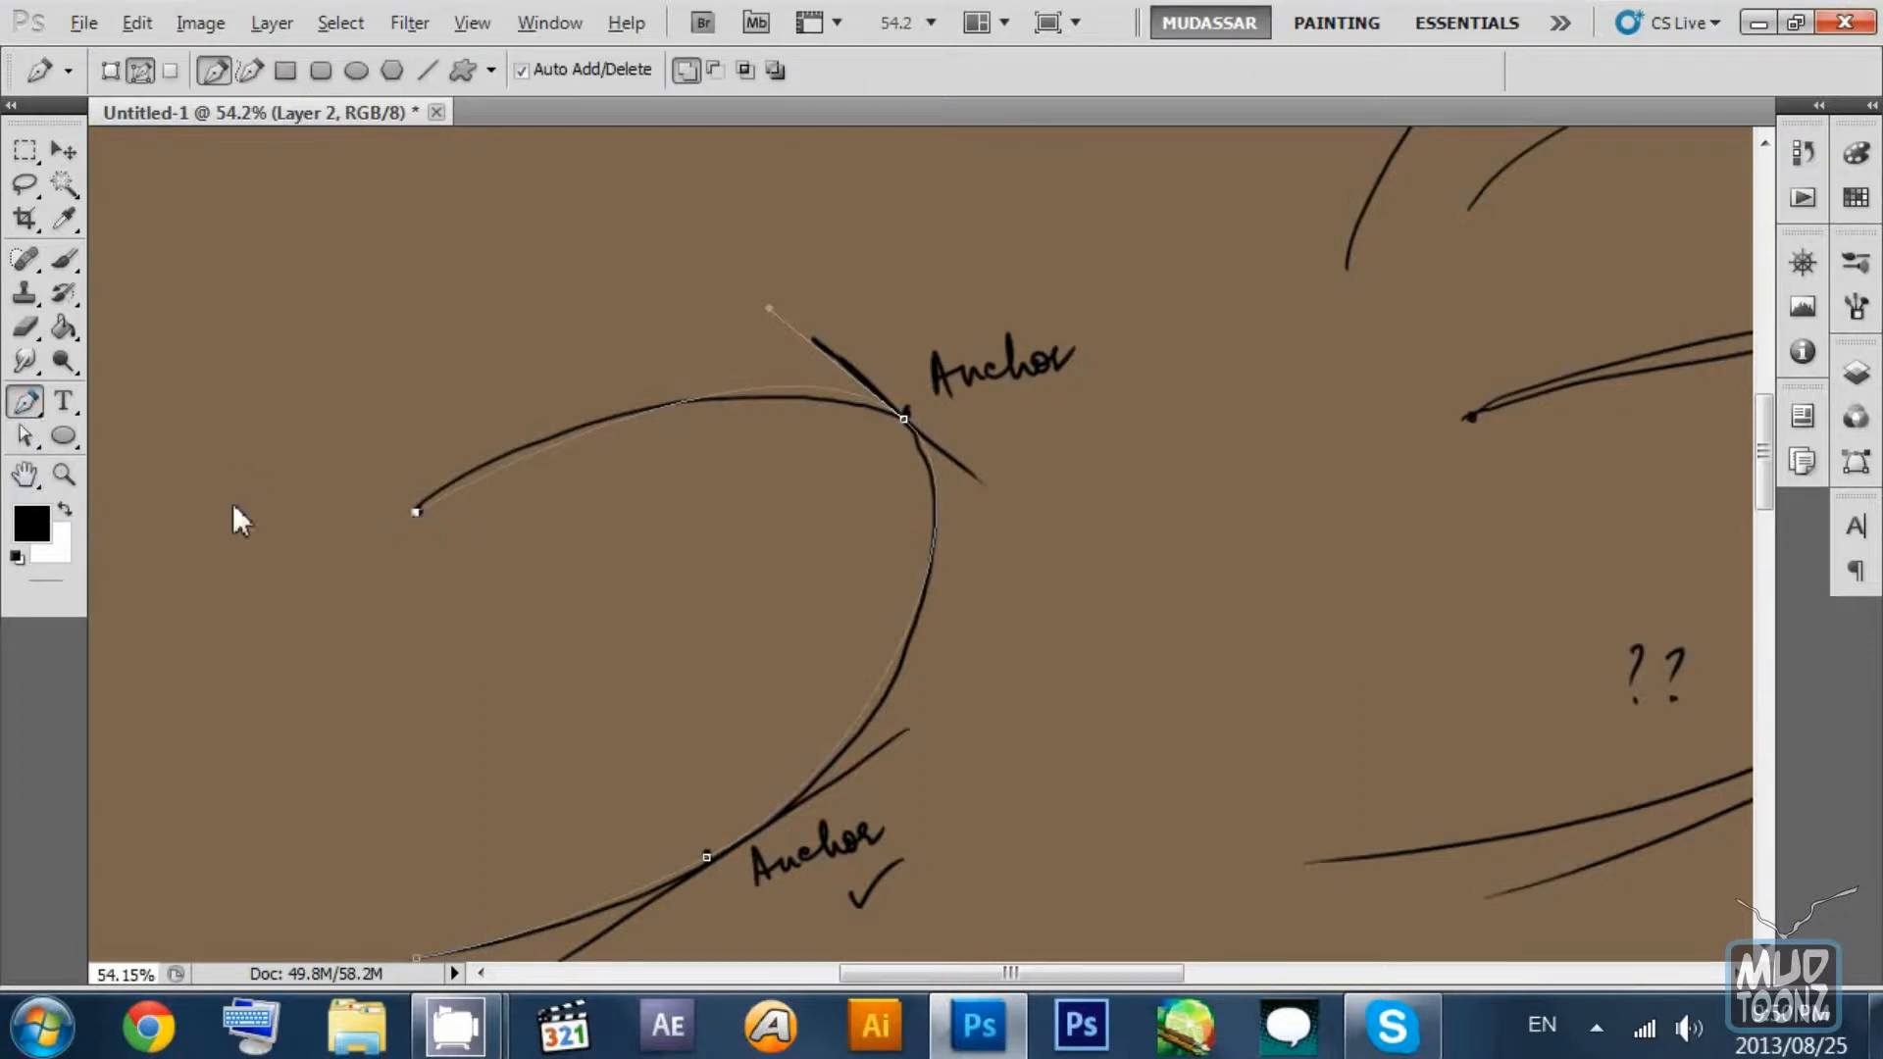
left_click(25, 400)
left_click(157, 486)
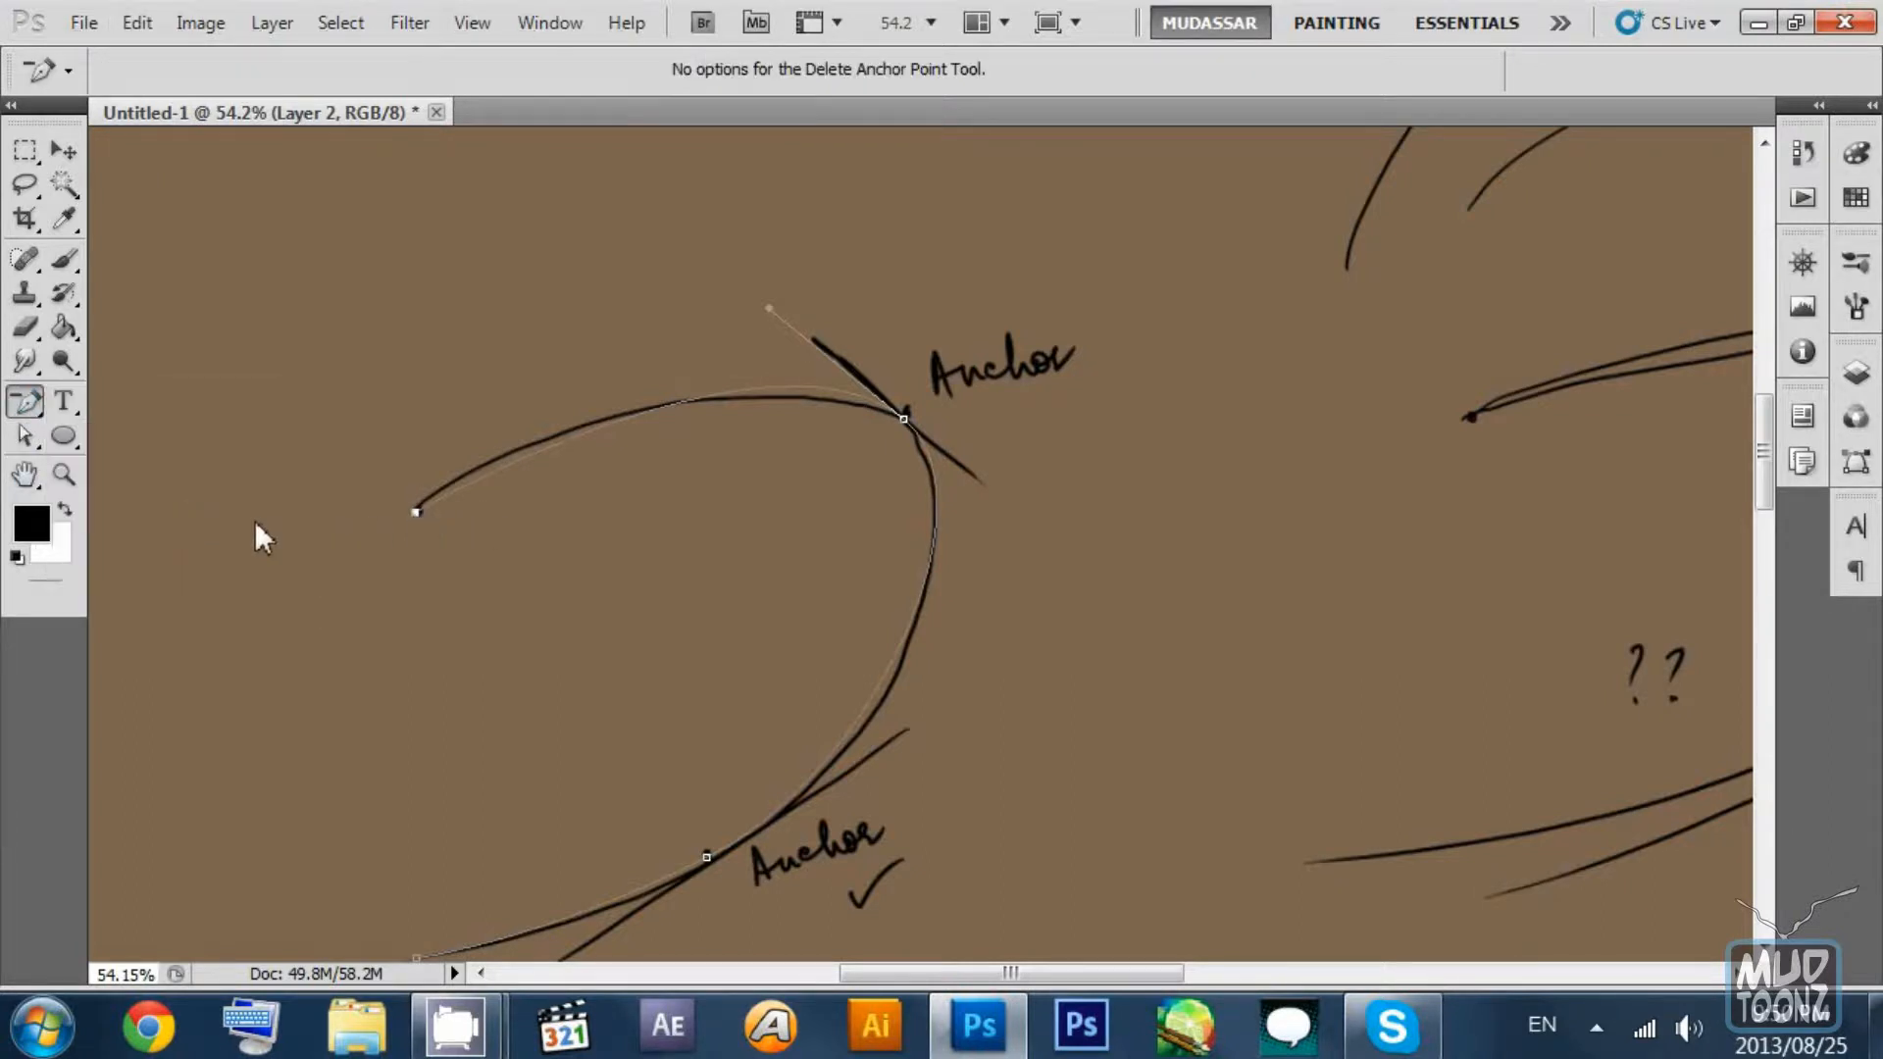
left_click(25, 400)
left_click(138, 509)
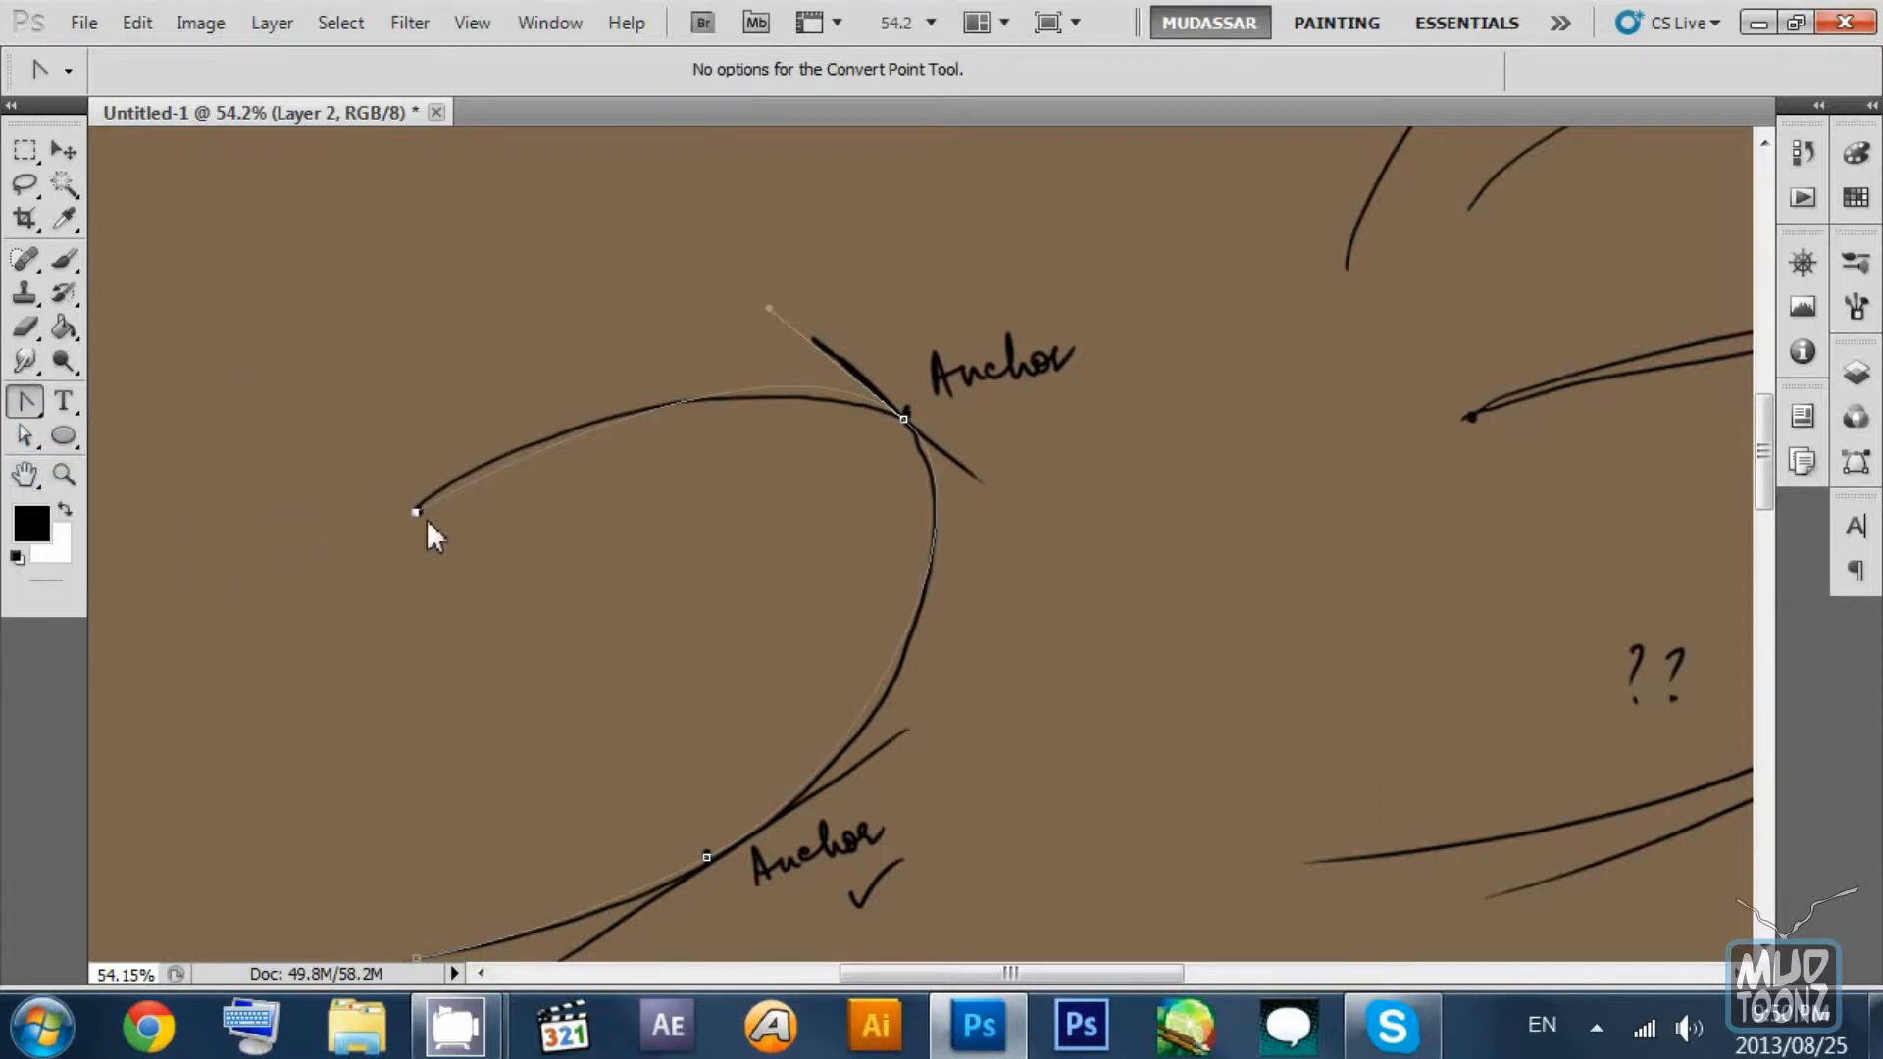
left_click_drag(416, 512, 467, 414)
Refine both handles of the upper anchor point with the Direct Selection tool to fit the arc.
left_click(24, 436)
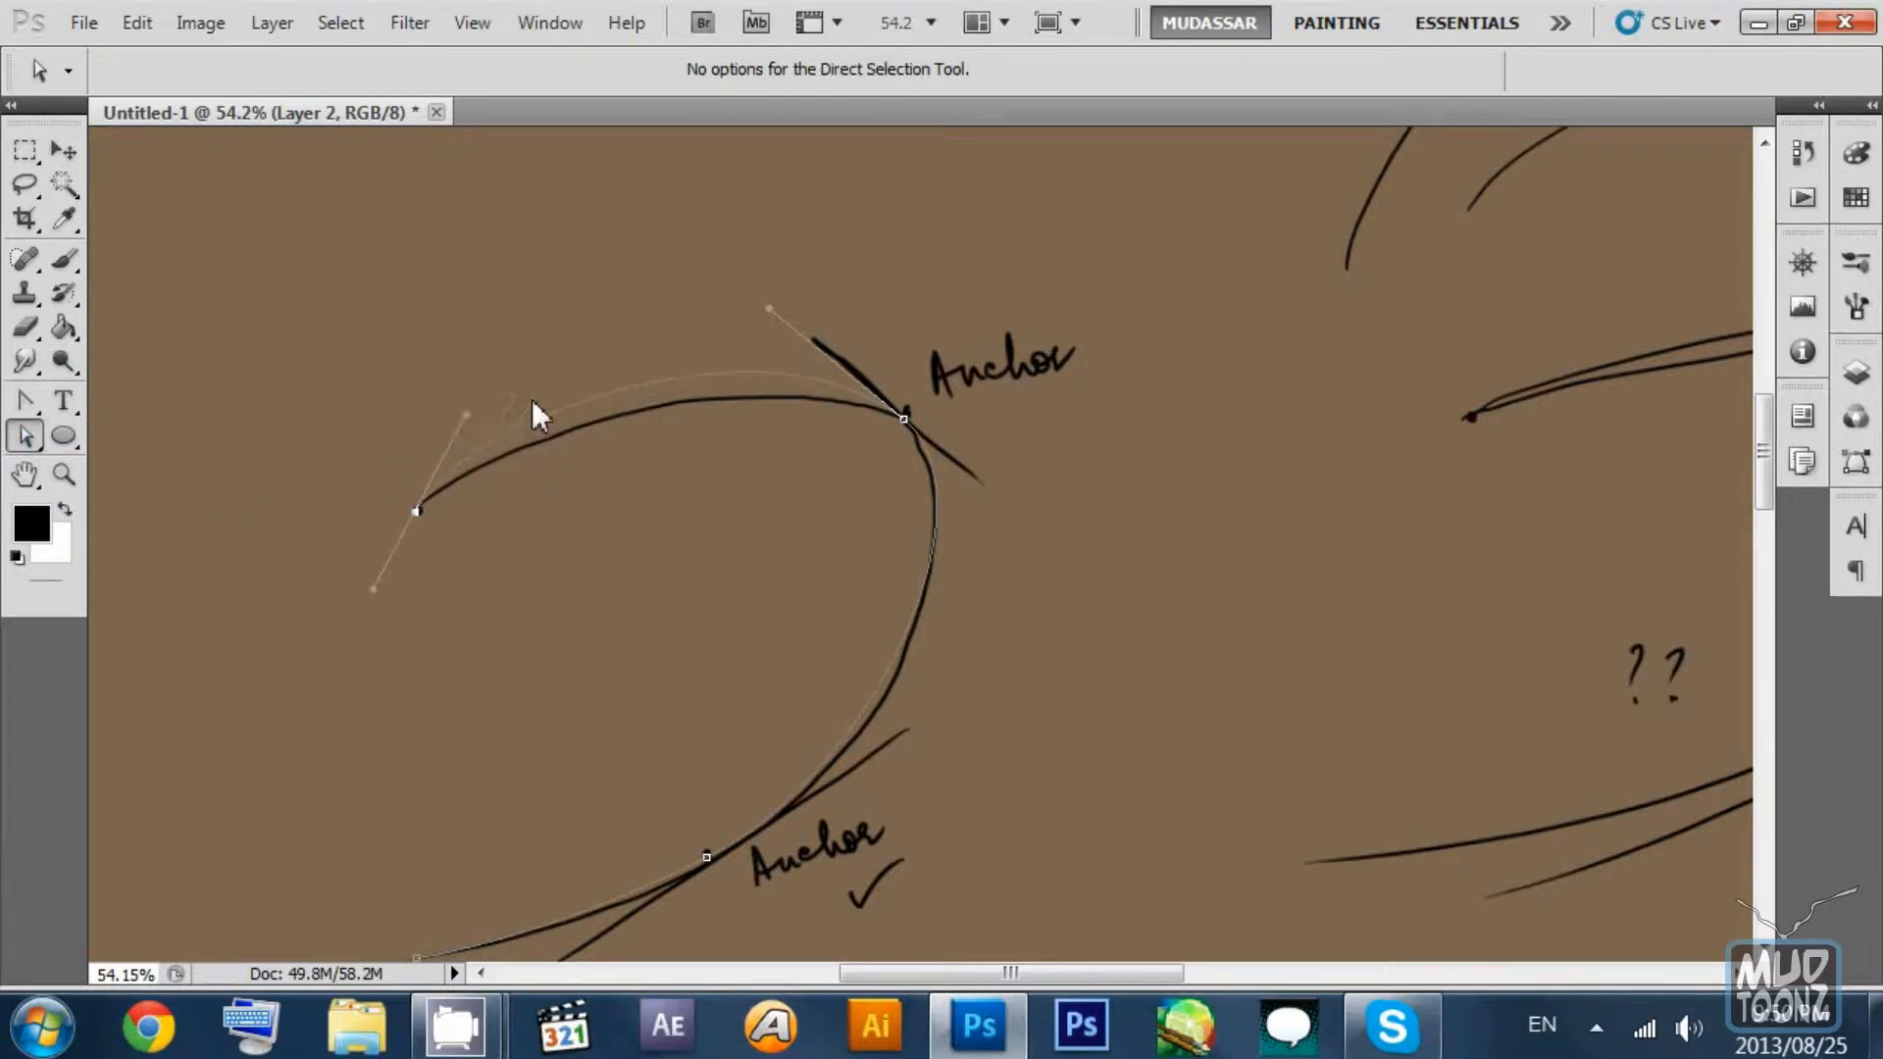
left_click_drag(769, 308, 814, 353)
left_click_drag(1104, 538, 1075, 441)
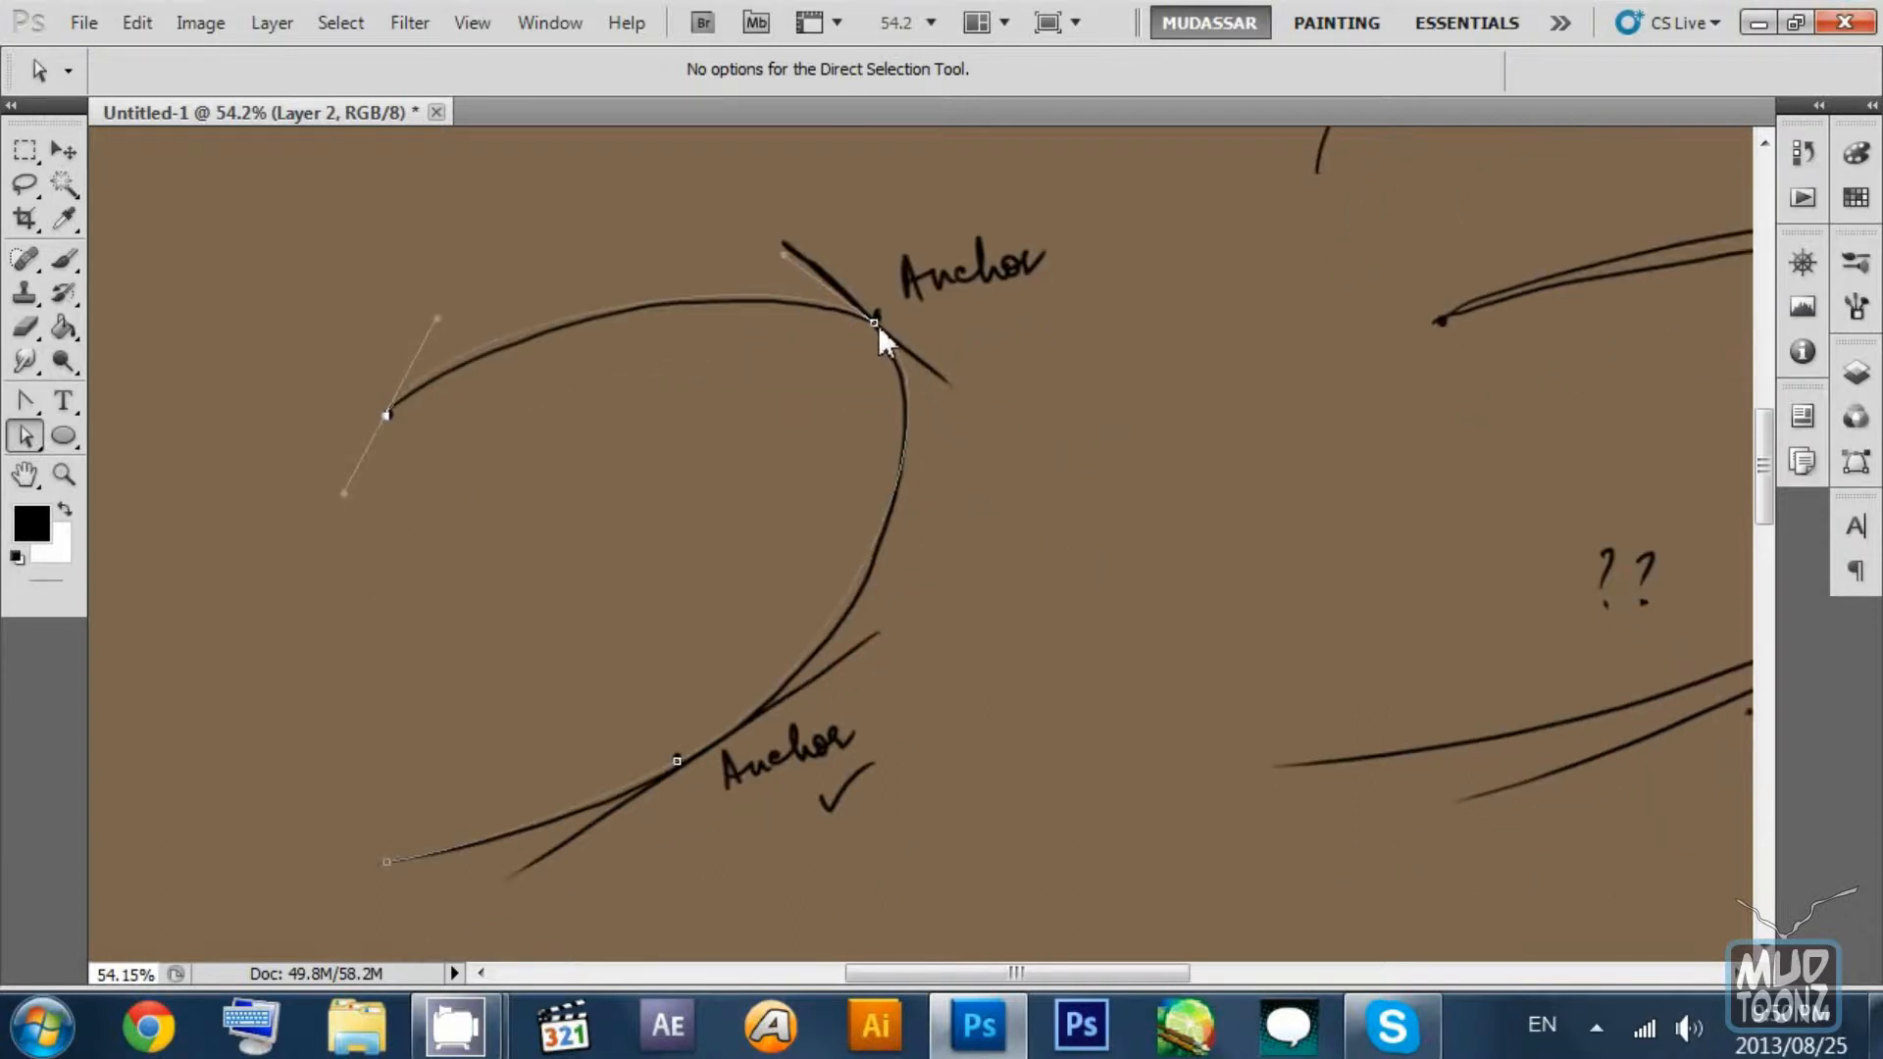
left_click_drag(975, 399, 973, 443)
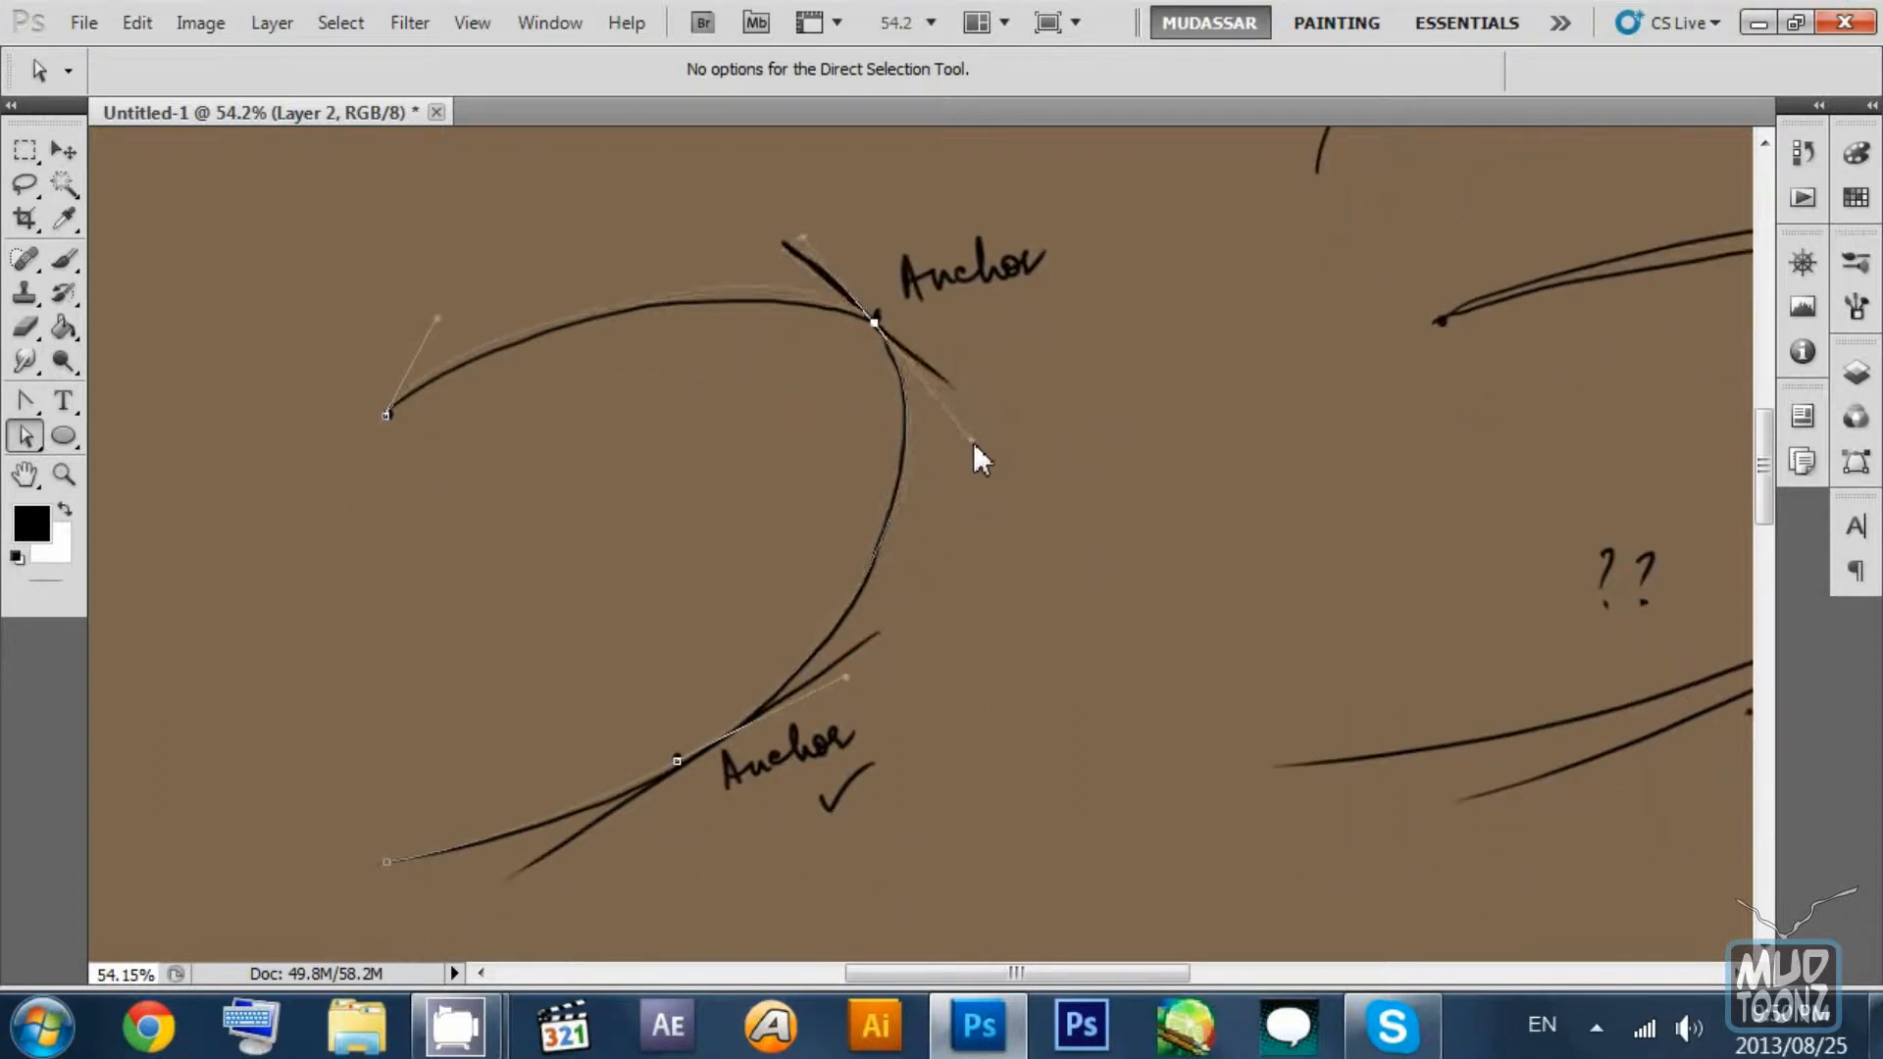
Adjust the lower anchor point's position and both of its direction handles so the path fits the drawn arc.
scroll(971, 471, "down", 3)
left_click_drag(846, 526, 861, 526)
left_click(680, 614)
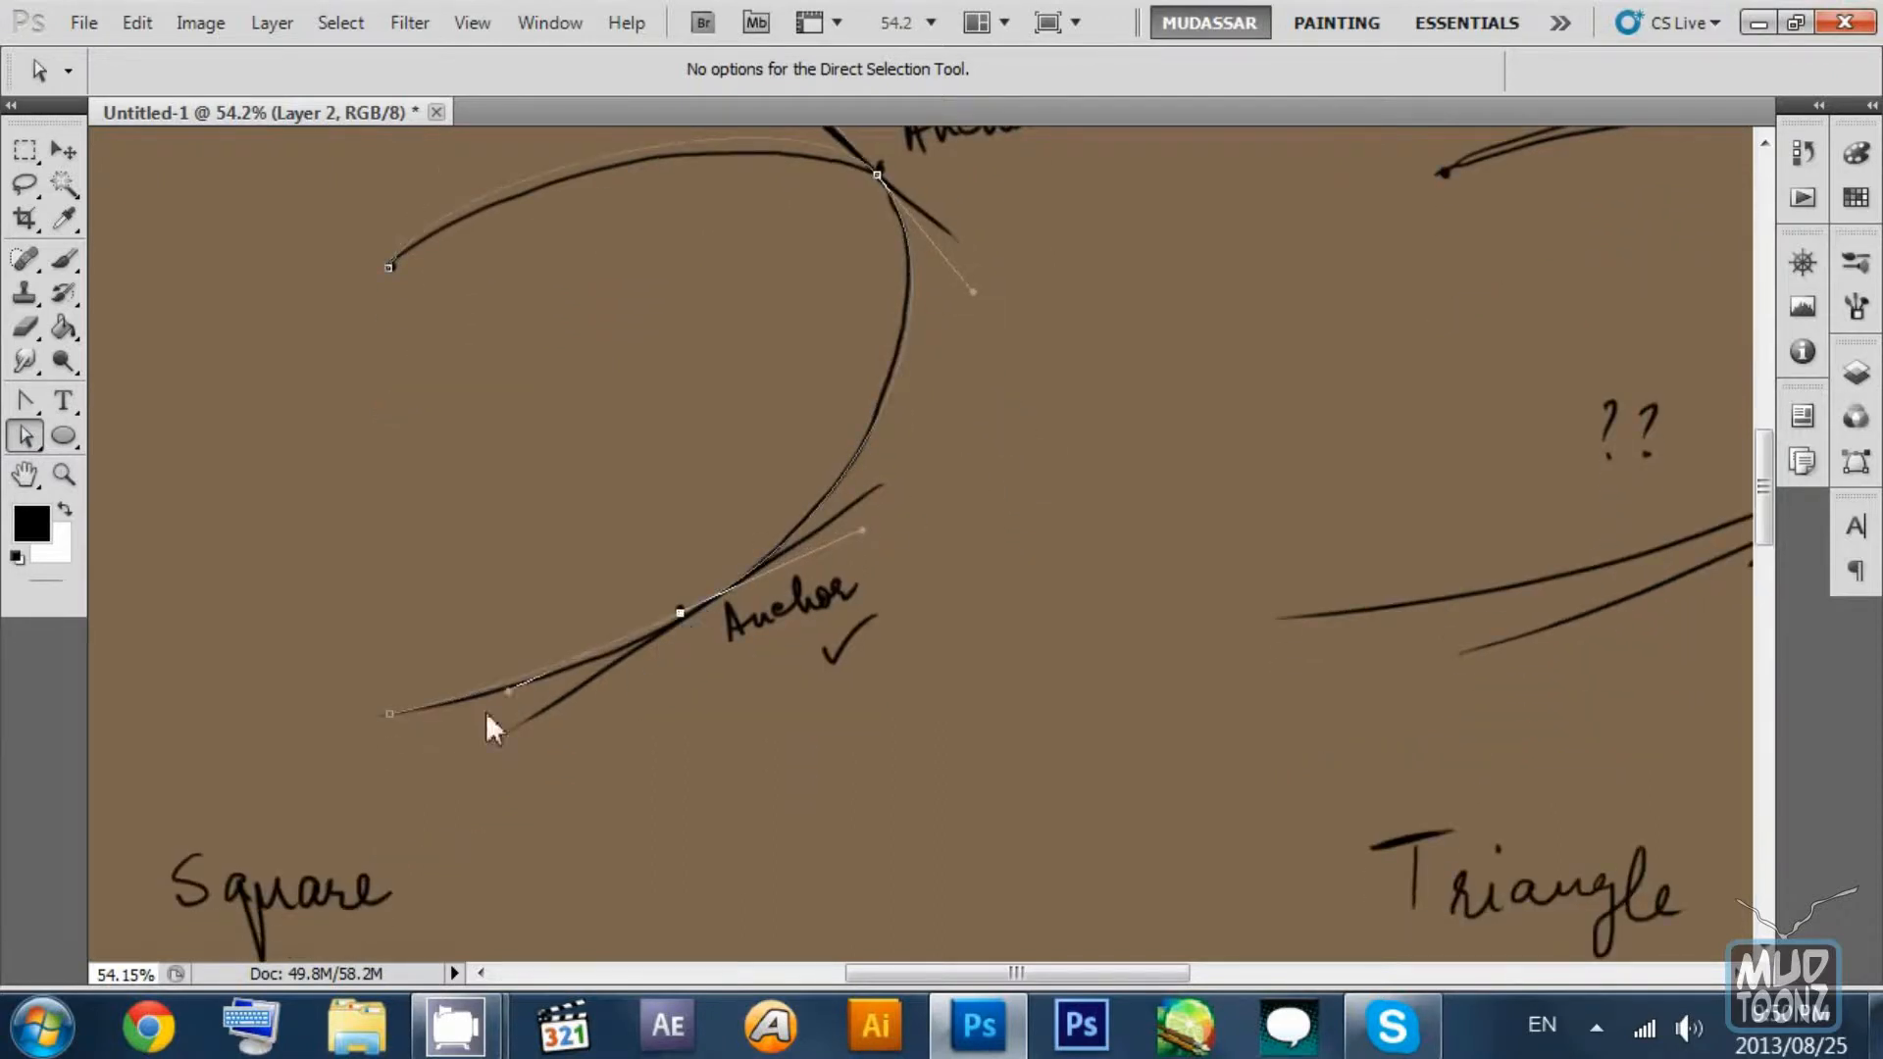
left_click_drag(509, 694, 504, 704)
left_click_drag(682, 615, 689, 616)
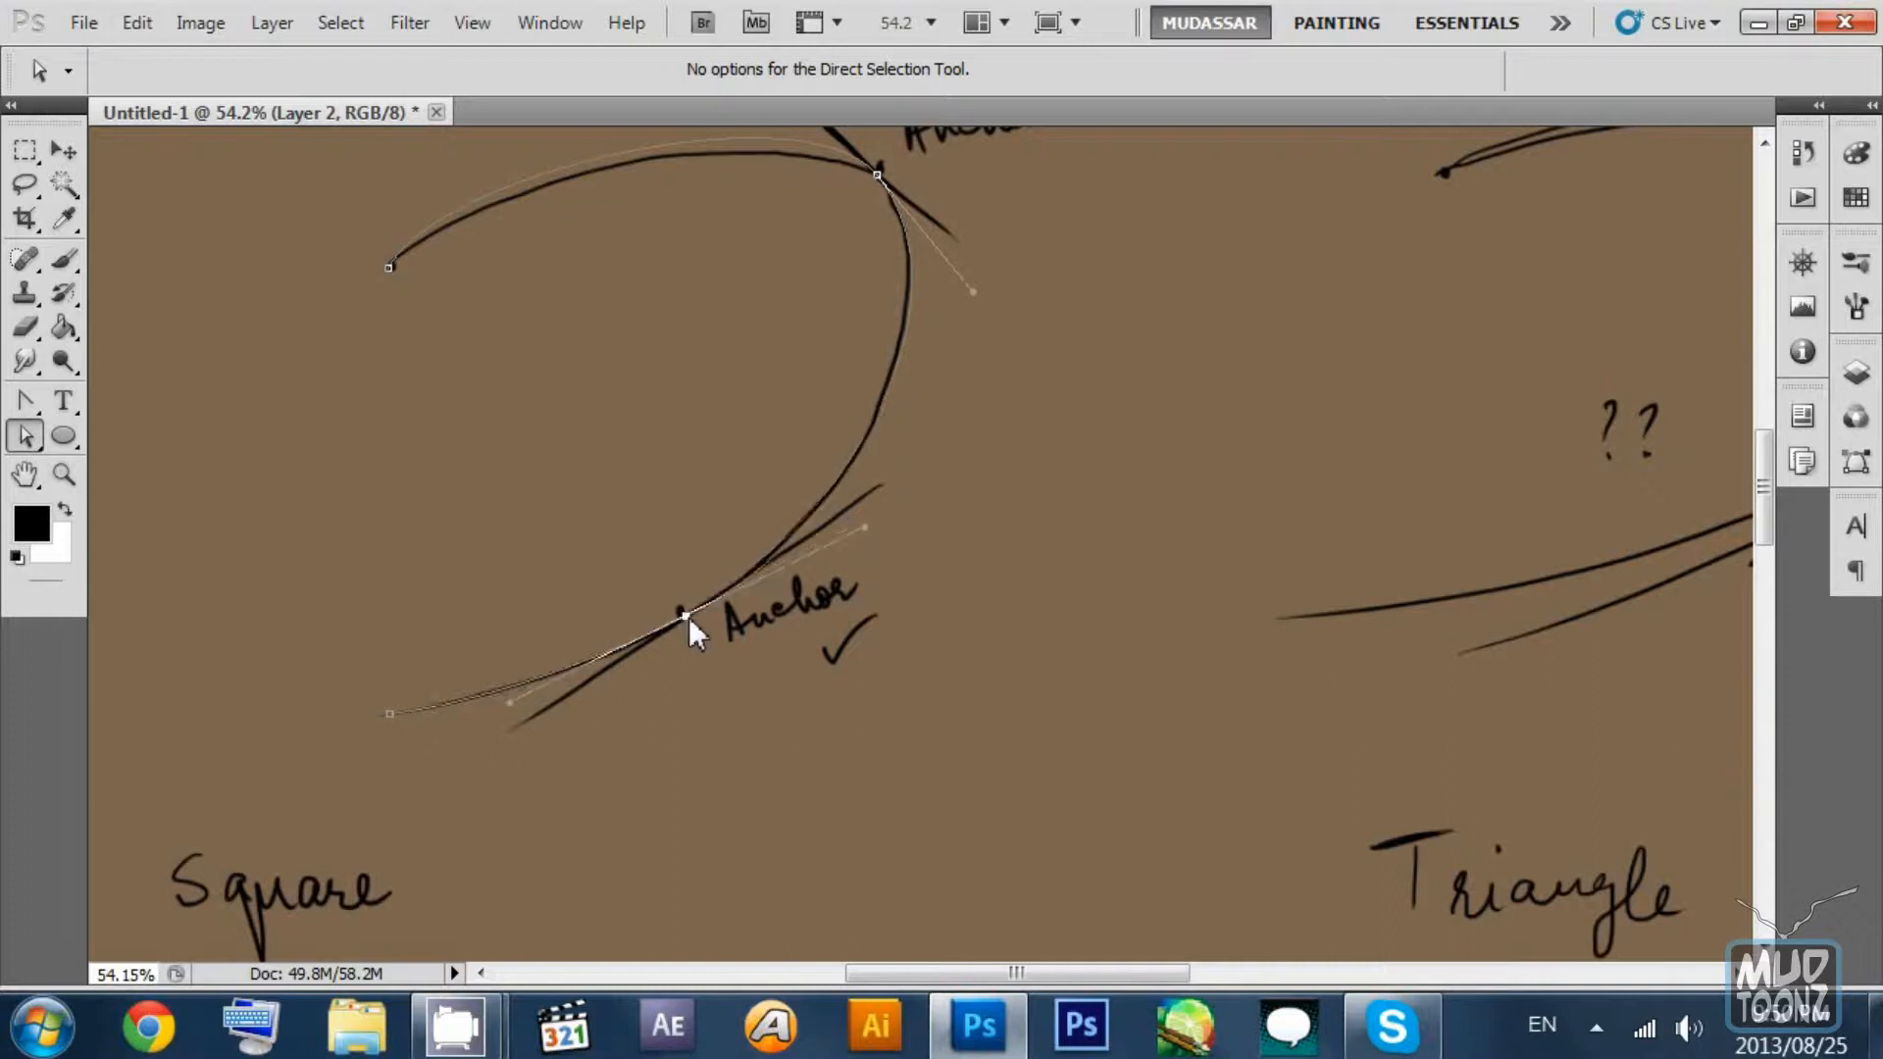
Hide Layer 1 temporarily to examine the path without the drawn arc, and show the layer again.
left_click_drag(934, 620, 1001, 483)
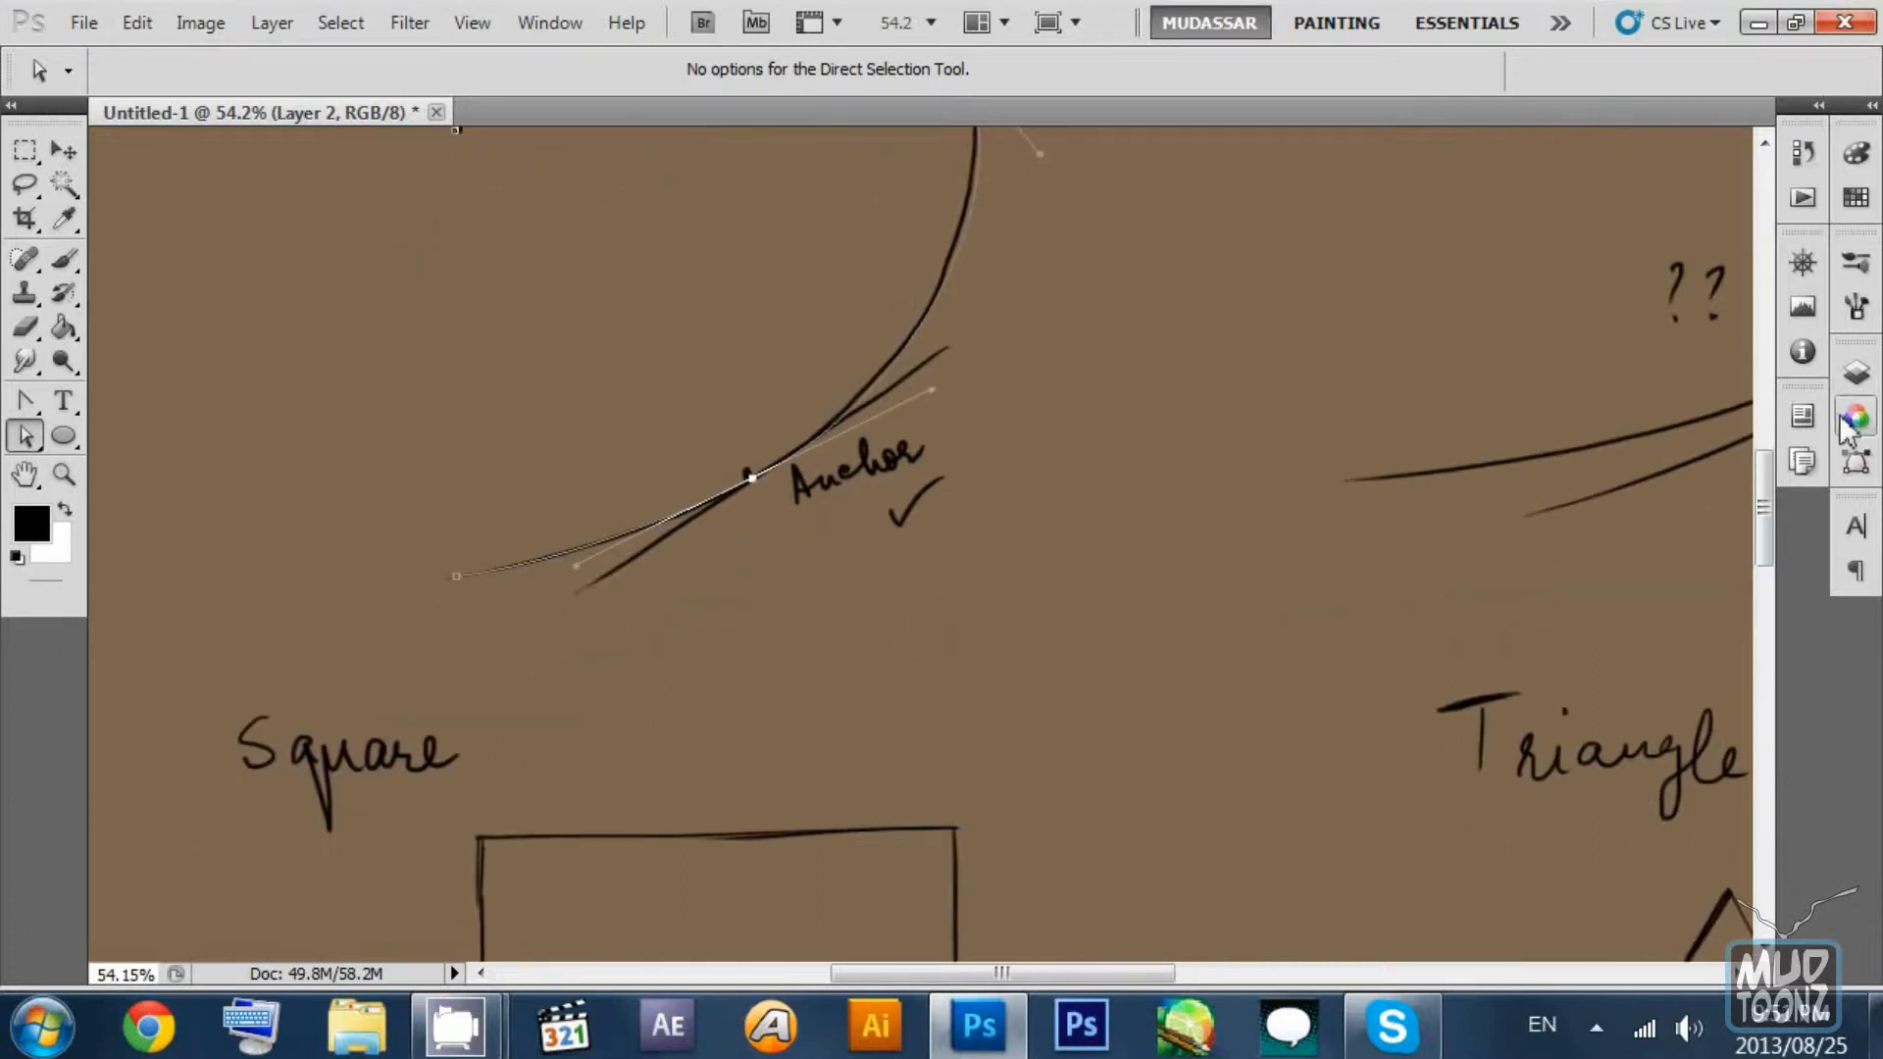
left_click(1856, 372)
left_click(1495, 306)
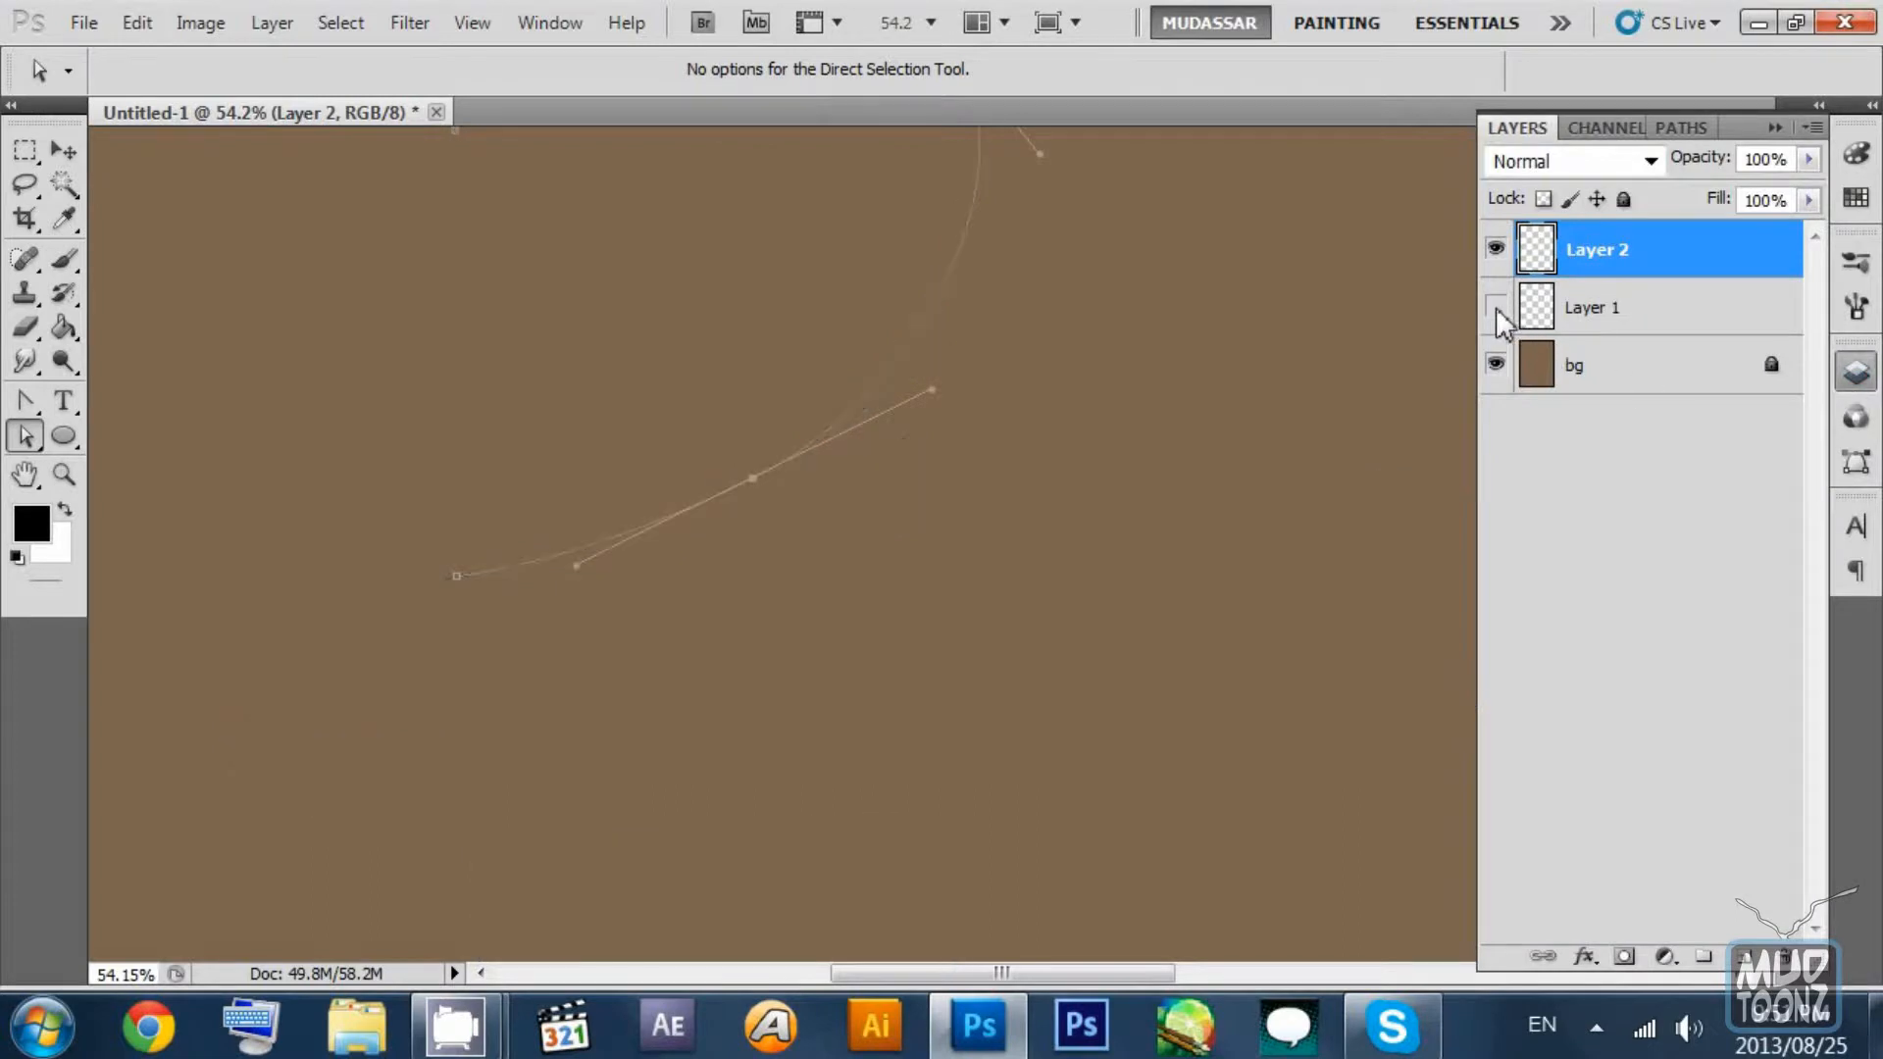
left_click_drag(1003, 308, 1061, 556)
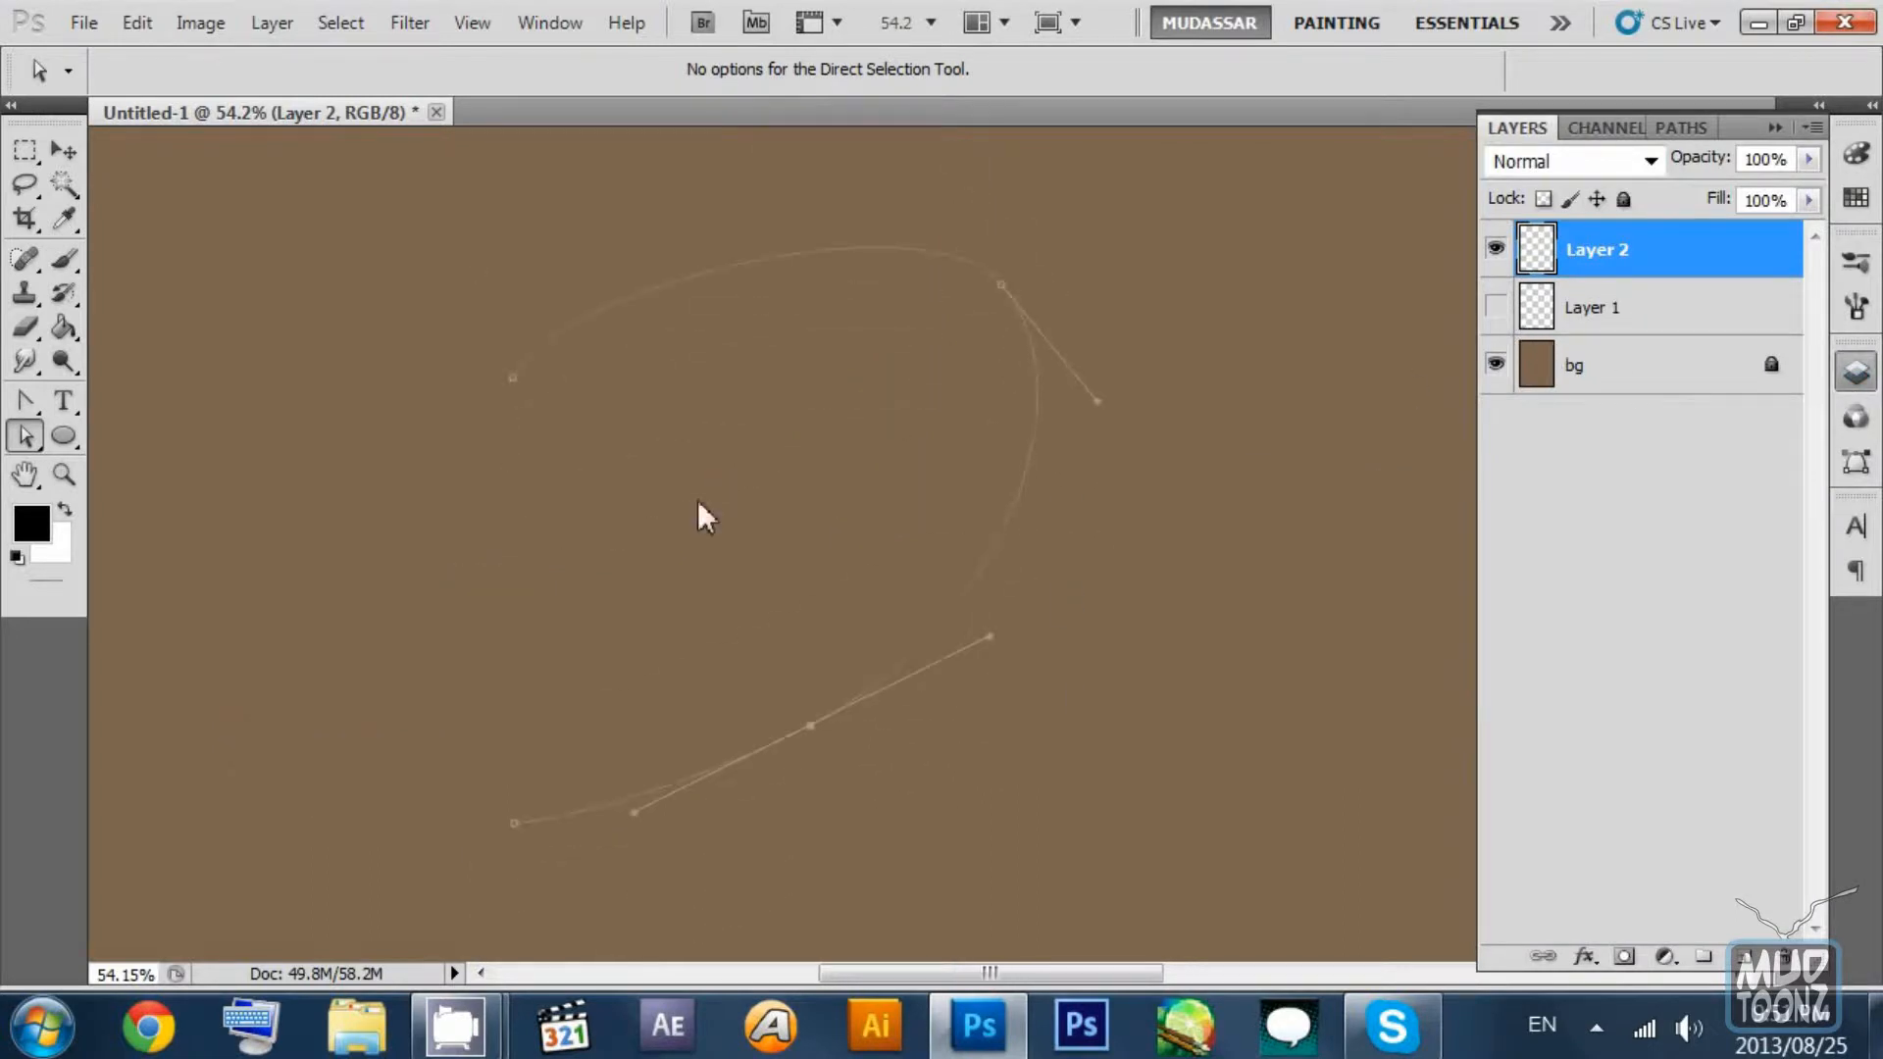
left_click(1496, 306)
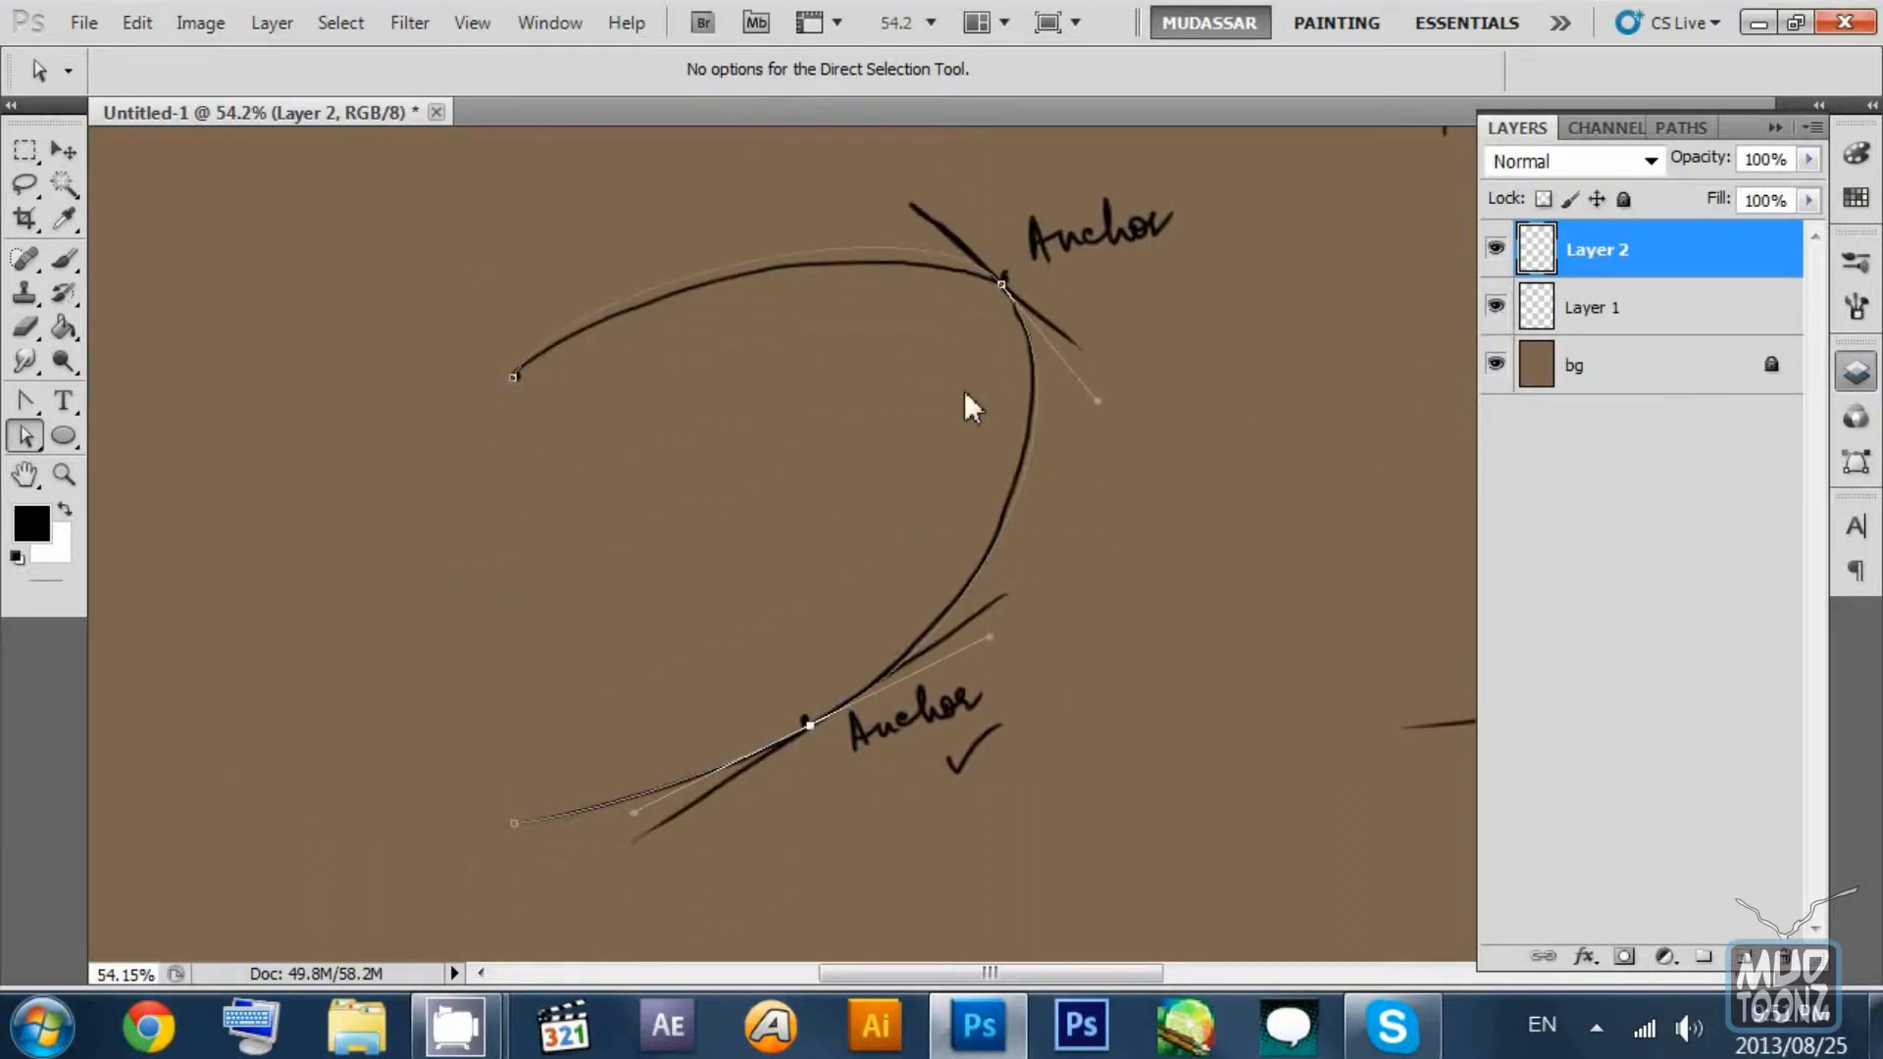
Reshape the start point's handle and the upper anchor's facing handle so the upper path segment follows the drawn arc.
left_click(661, 291)
left_click(512, 379)
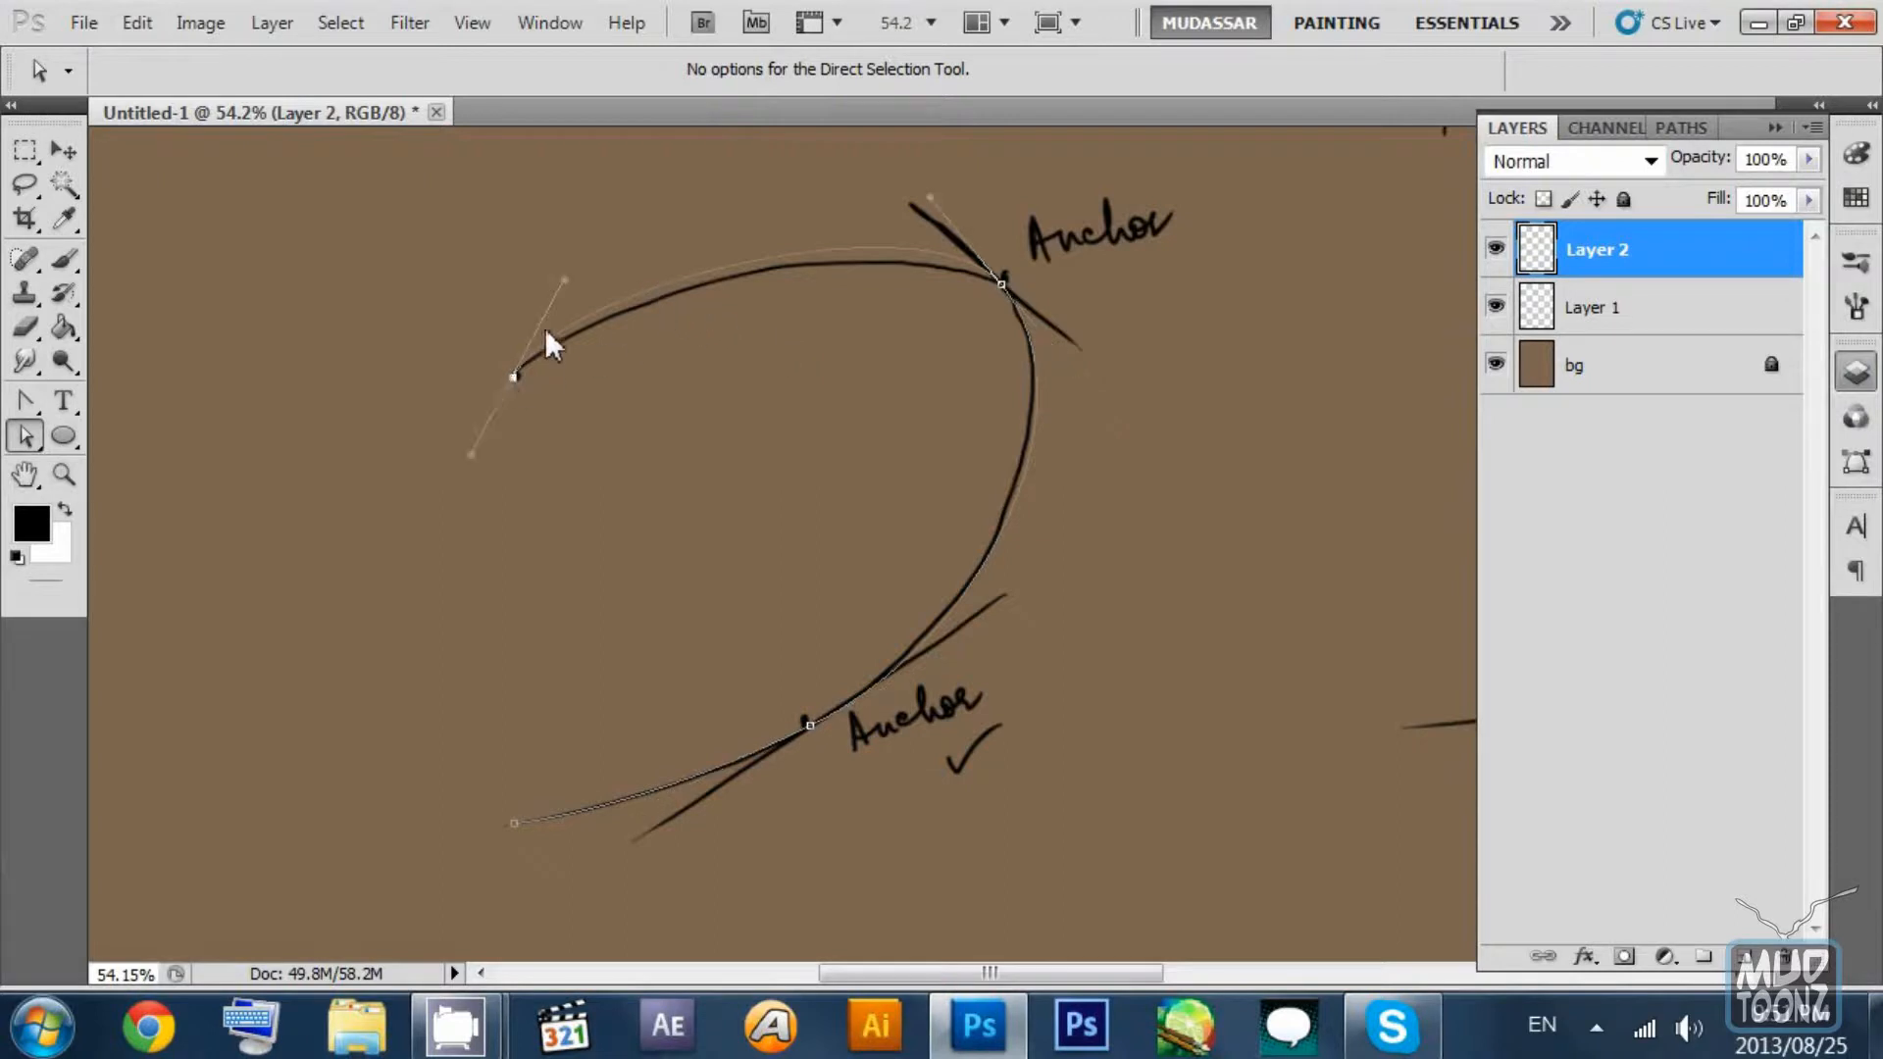
left_click_drag(566, 279, 578, 294)
left_click_drag(932, 199, 940, 208)
left_click_drag(571, 291, 575, 281)
left_click_drag(935, 209, 957, 229)
left_click_drag(577, 284, 624, 262)
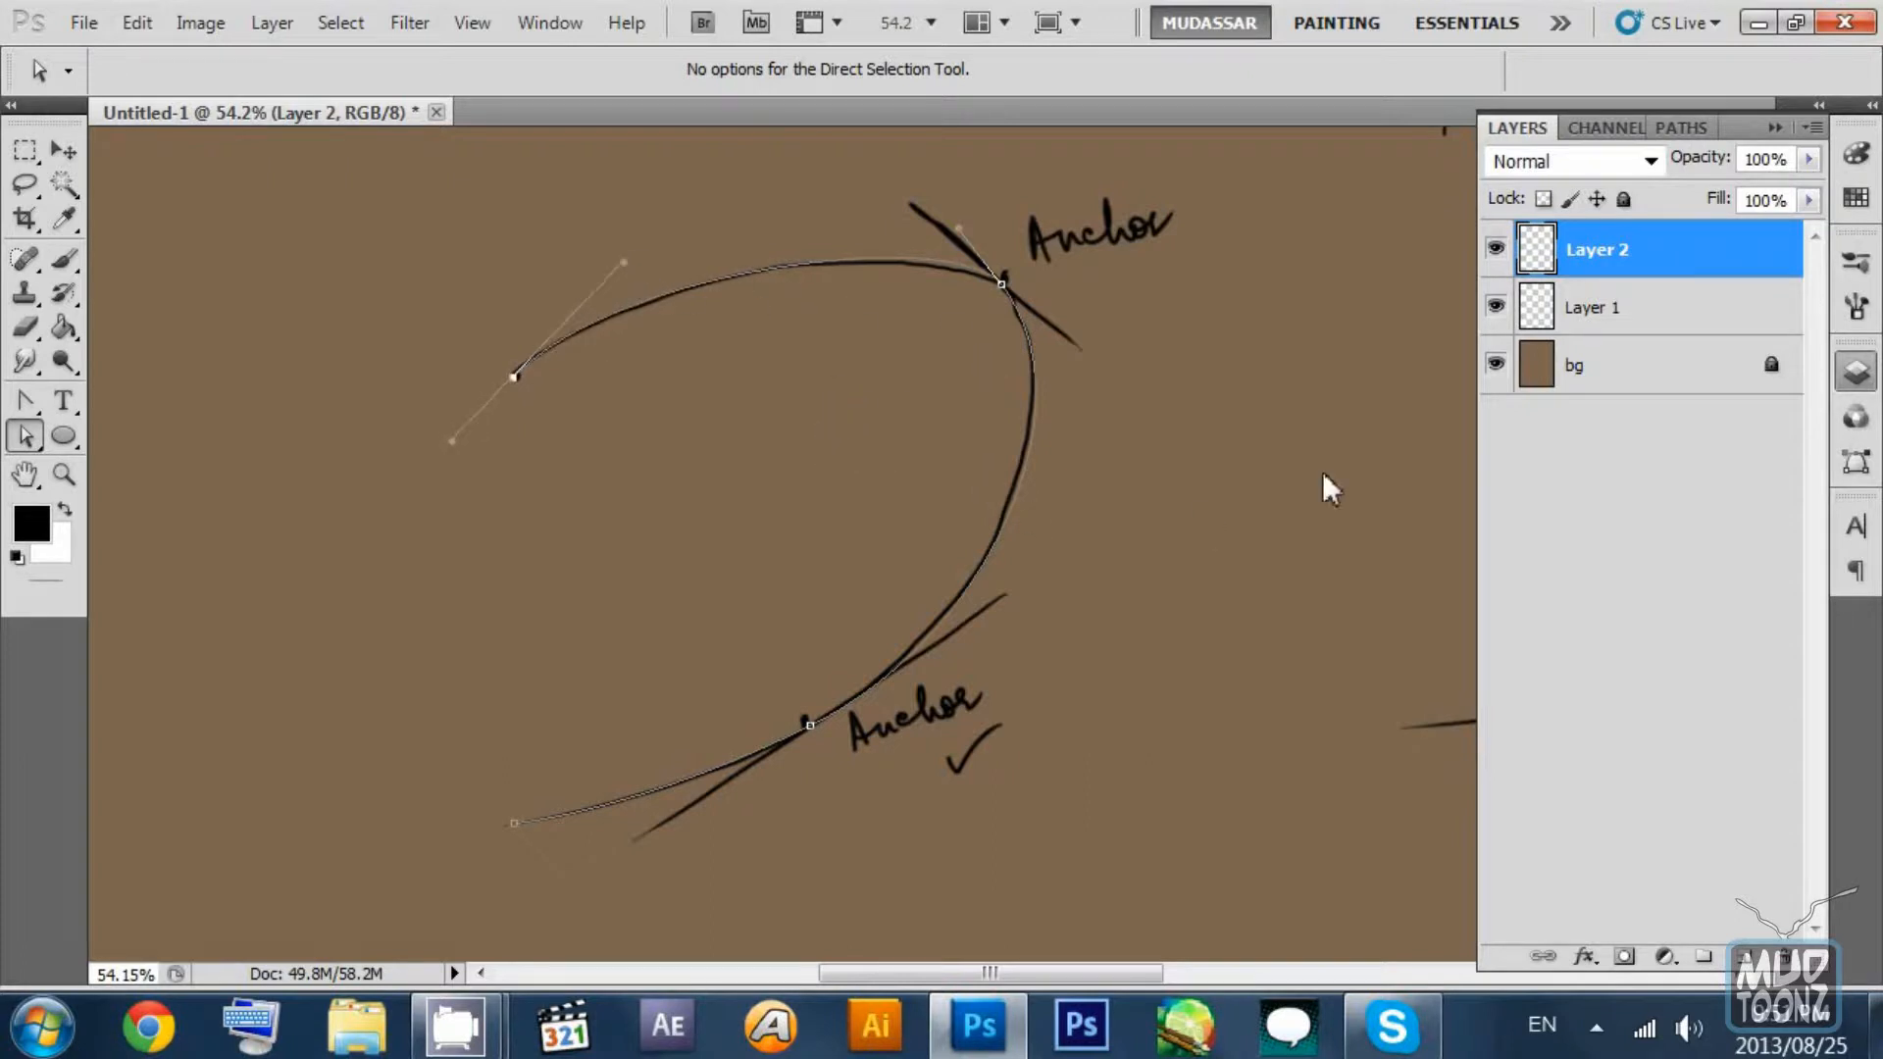
Toggle Layer 1's visibility to check the path's fit, and slightly lengthen the upper anchor point's upper handle.
left_click(1495, 307)
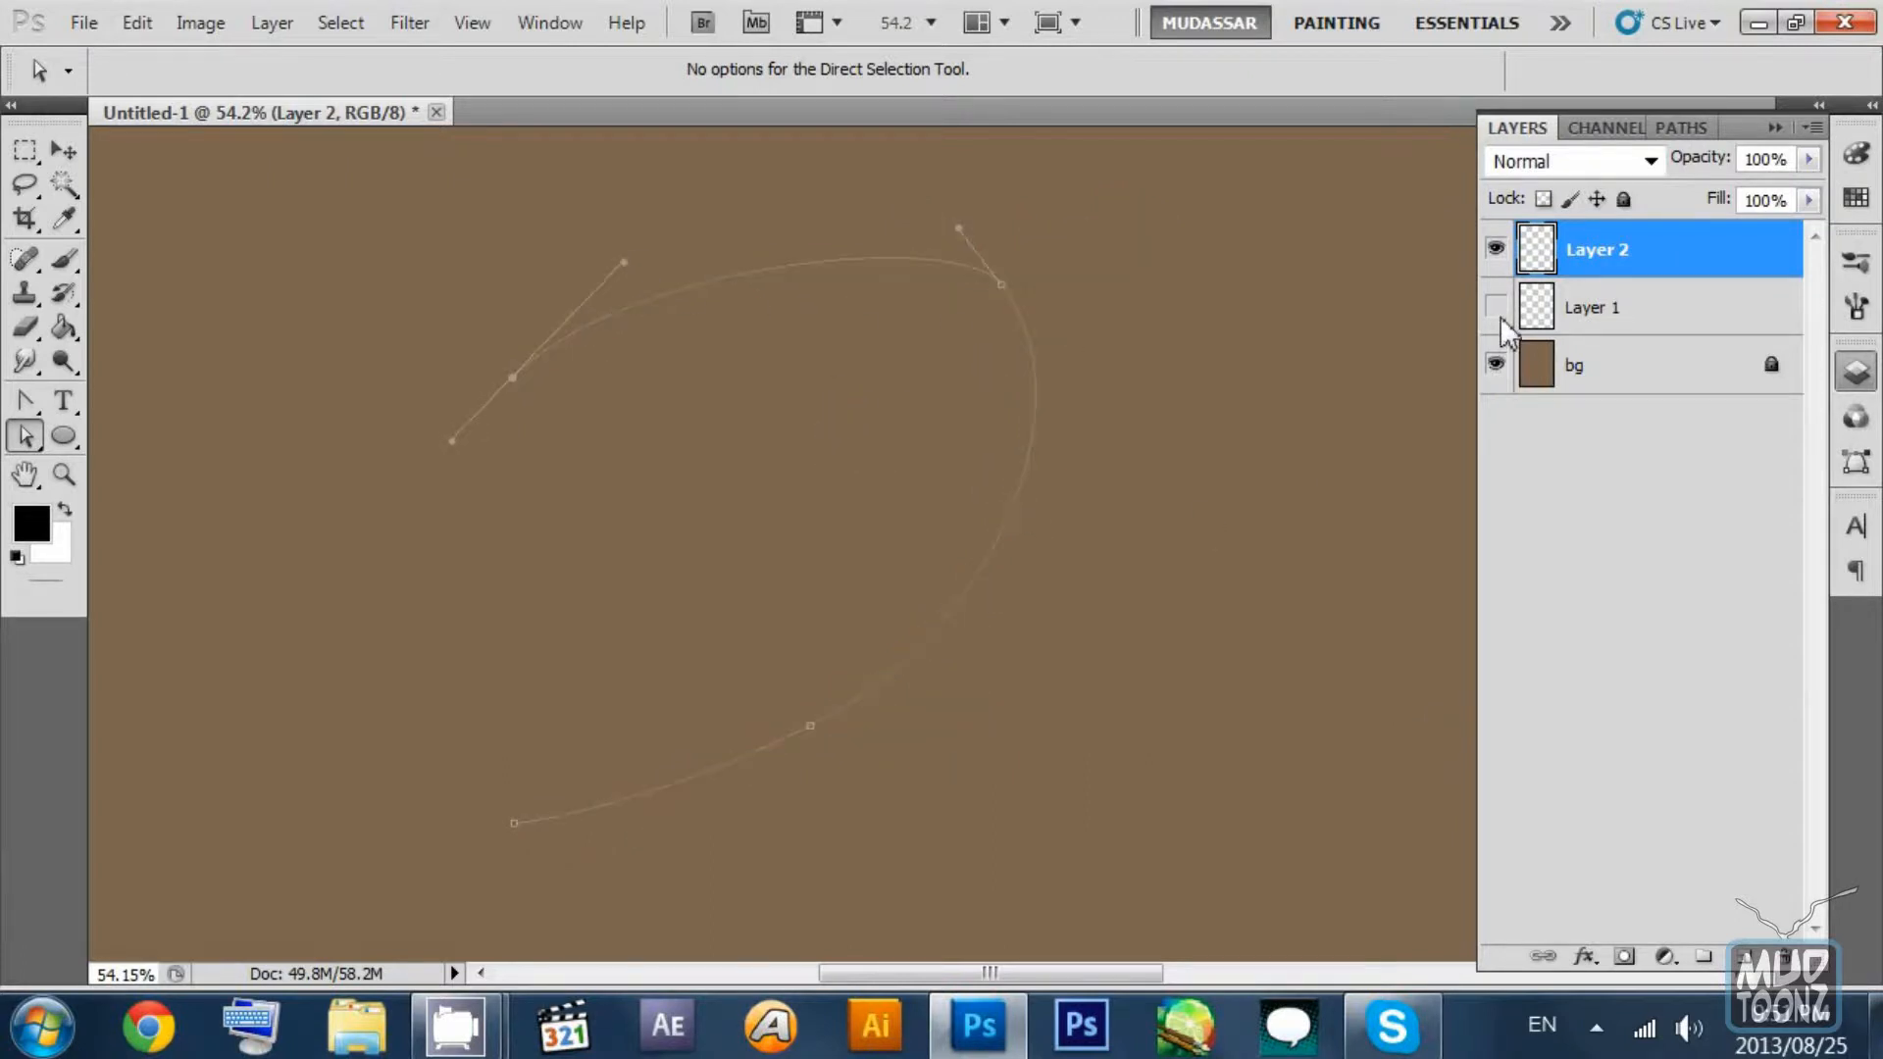
left_click(1502, 318)
left_click(1502, 319)
left_click(1502, 319)
left_click(1501, 319)
left_click_drag(961, 225, 957, 218)
Compare the path with the drawn arc by switching Layer 1 on and off repeatedly, leaving it hidden.
left_click(1499, 310)
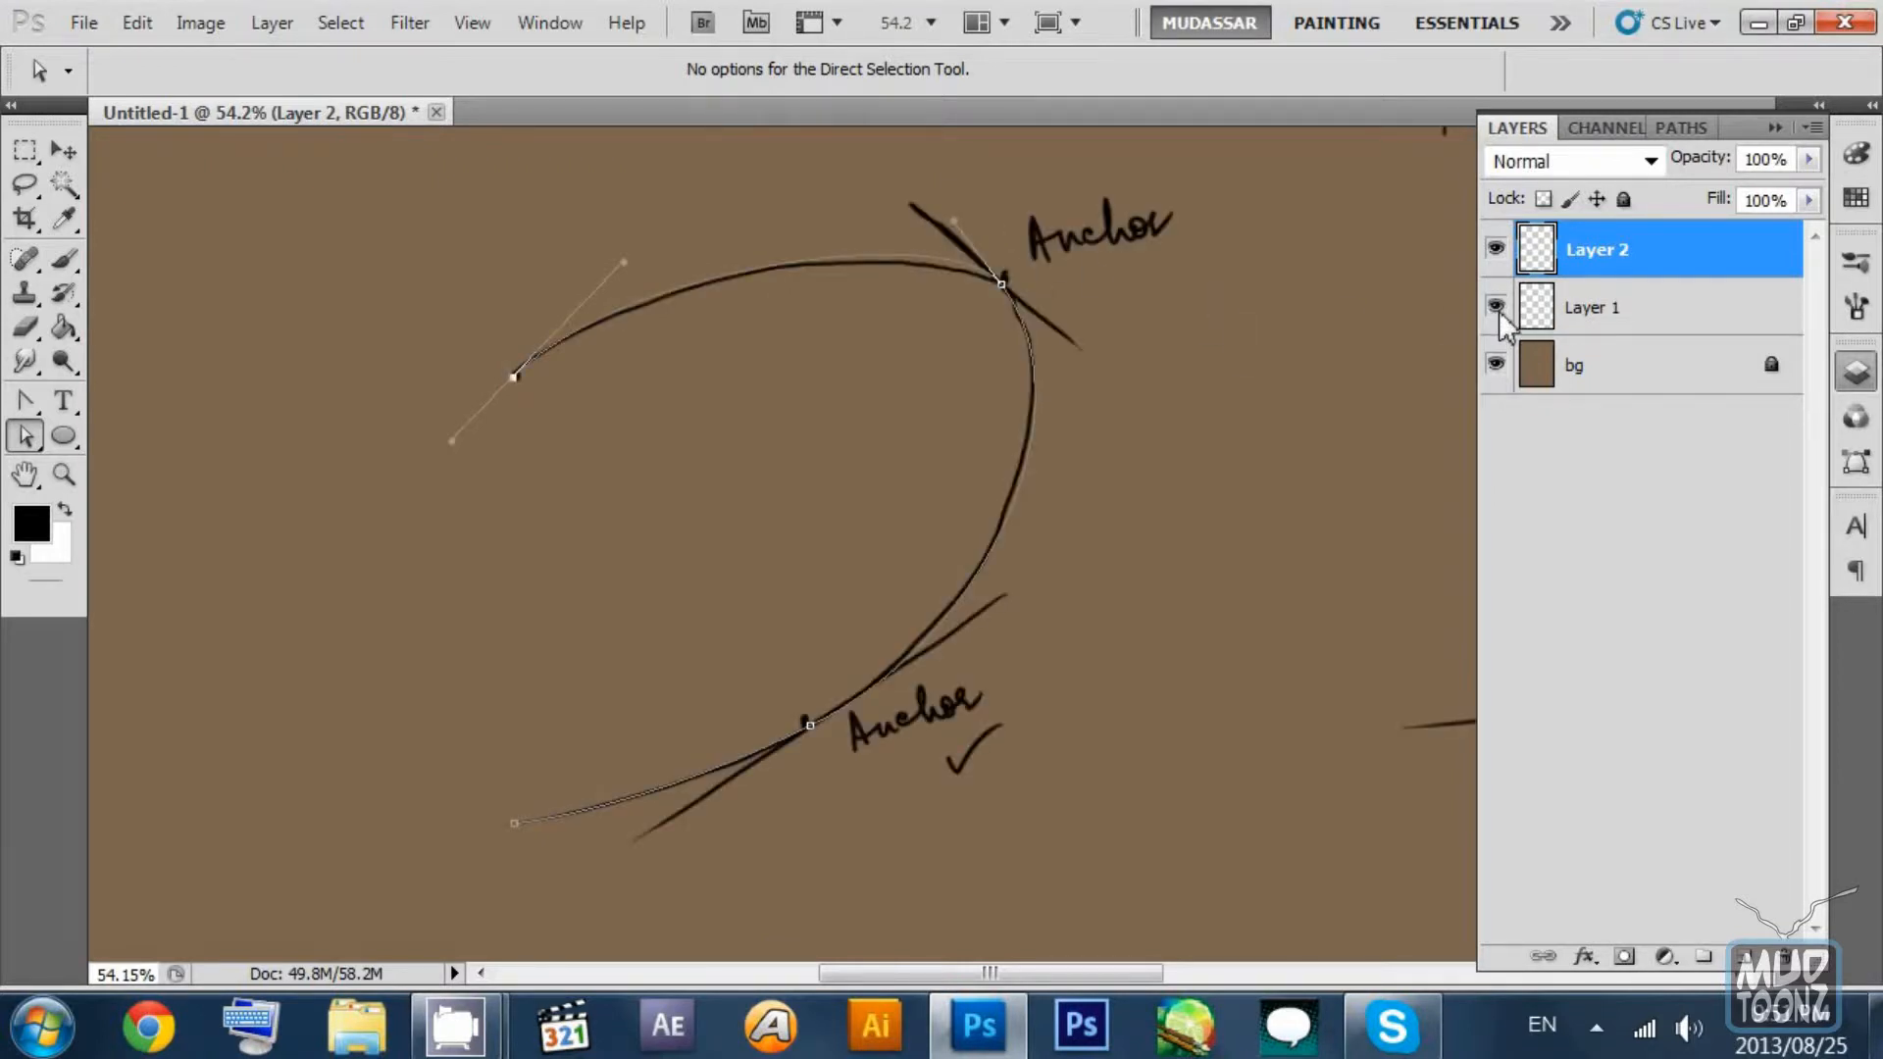
left_click(1499, 310)
left_click(1499, 310)
left_click(1498, 310)
left_click(1499, 309)
left_click(1498, 310)
left_click(1498, 310)
left_click(1499, 310)
left_click(1498, 310)
left_click(1499, 310)
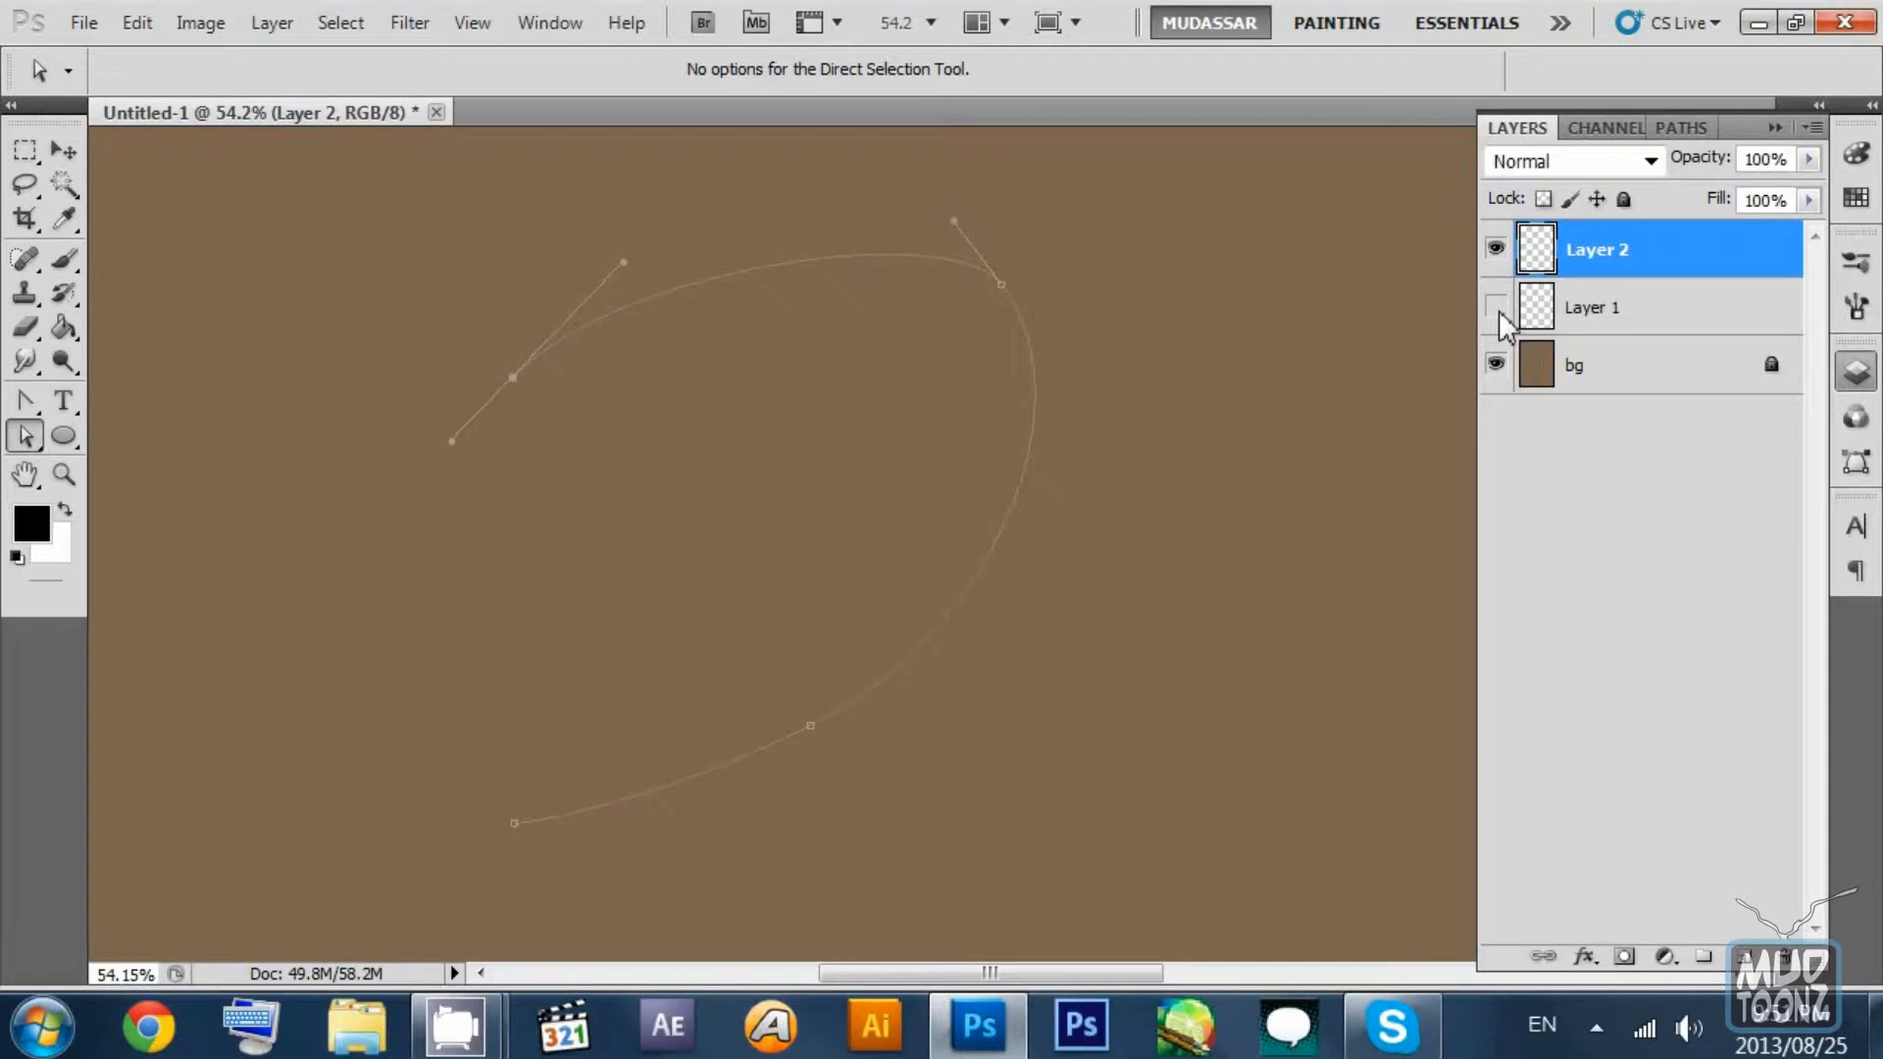
Choose pure red (ff0000) as the foreground colour.
left_click(32, 527)
left_click(1450, 357)
left_click_drag(1449, 357, 1486, 224)
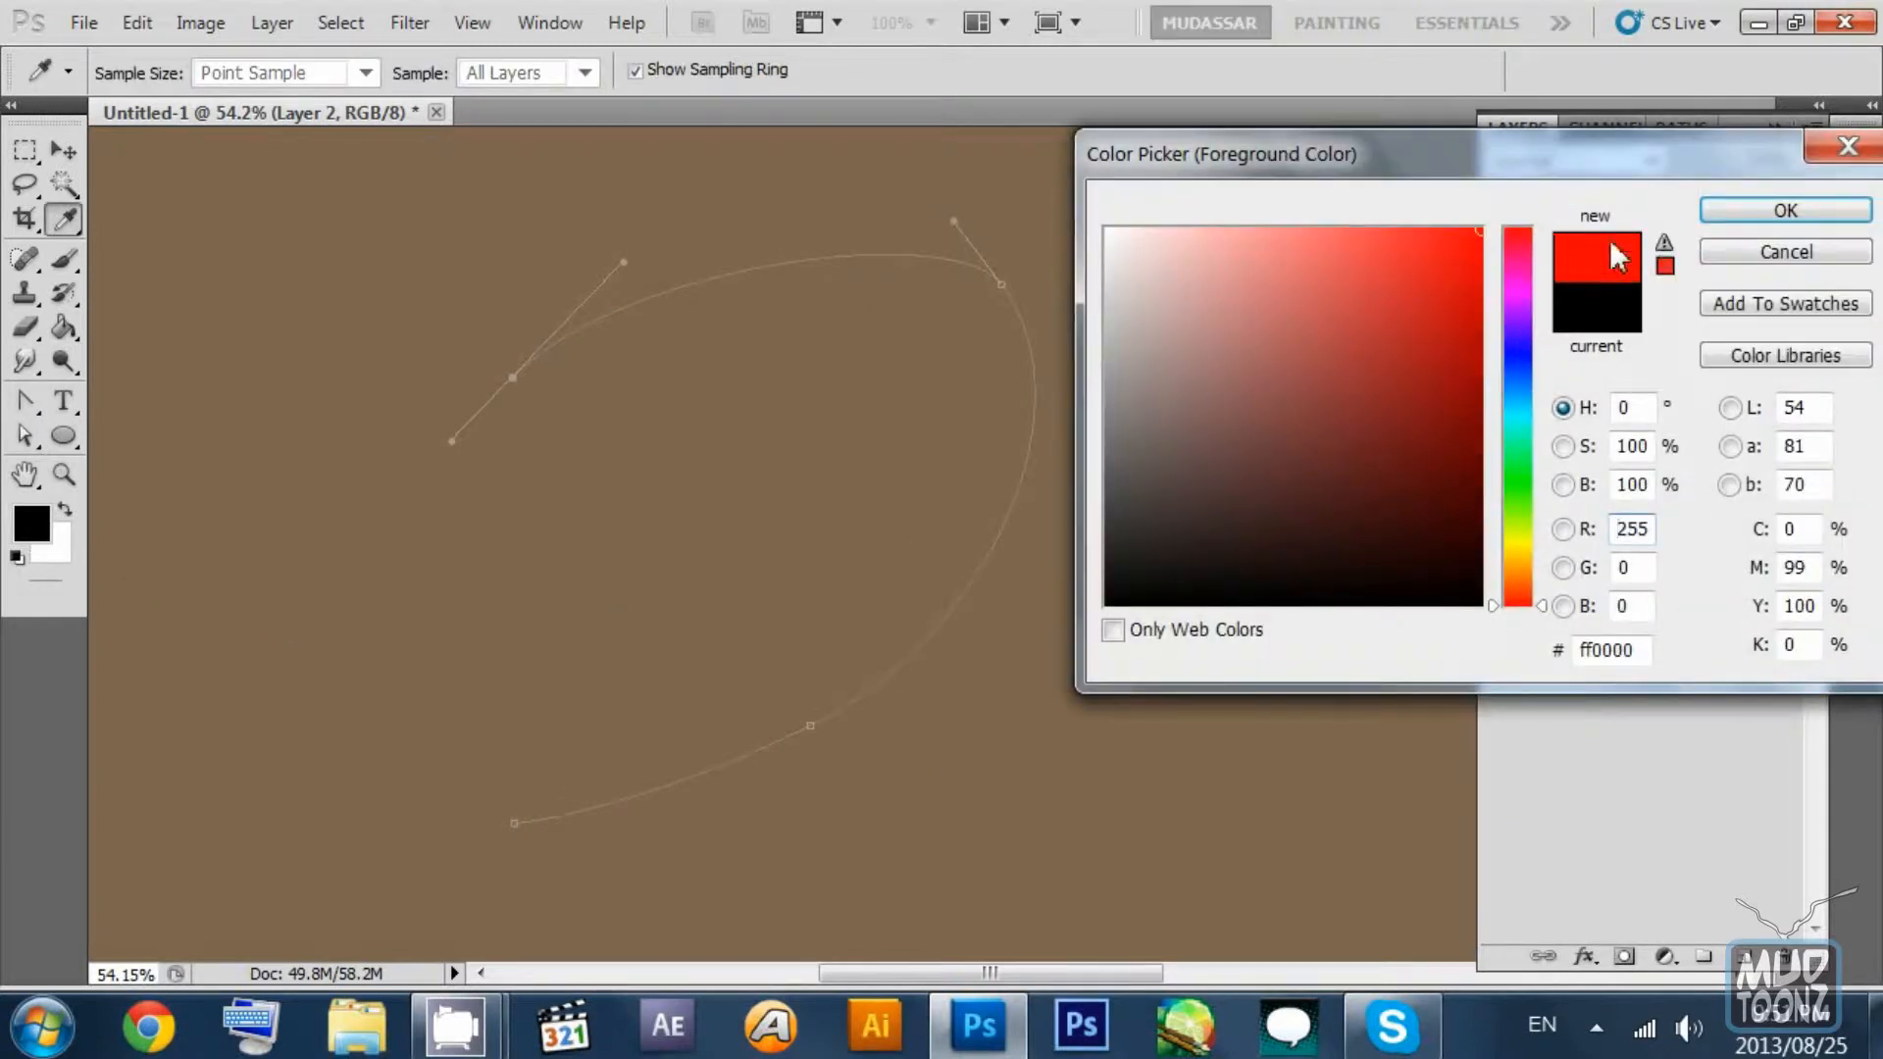
Set the foreground colour to pure red (ff0000) and show Layer 1.
left_click(1783, 210)
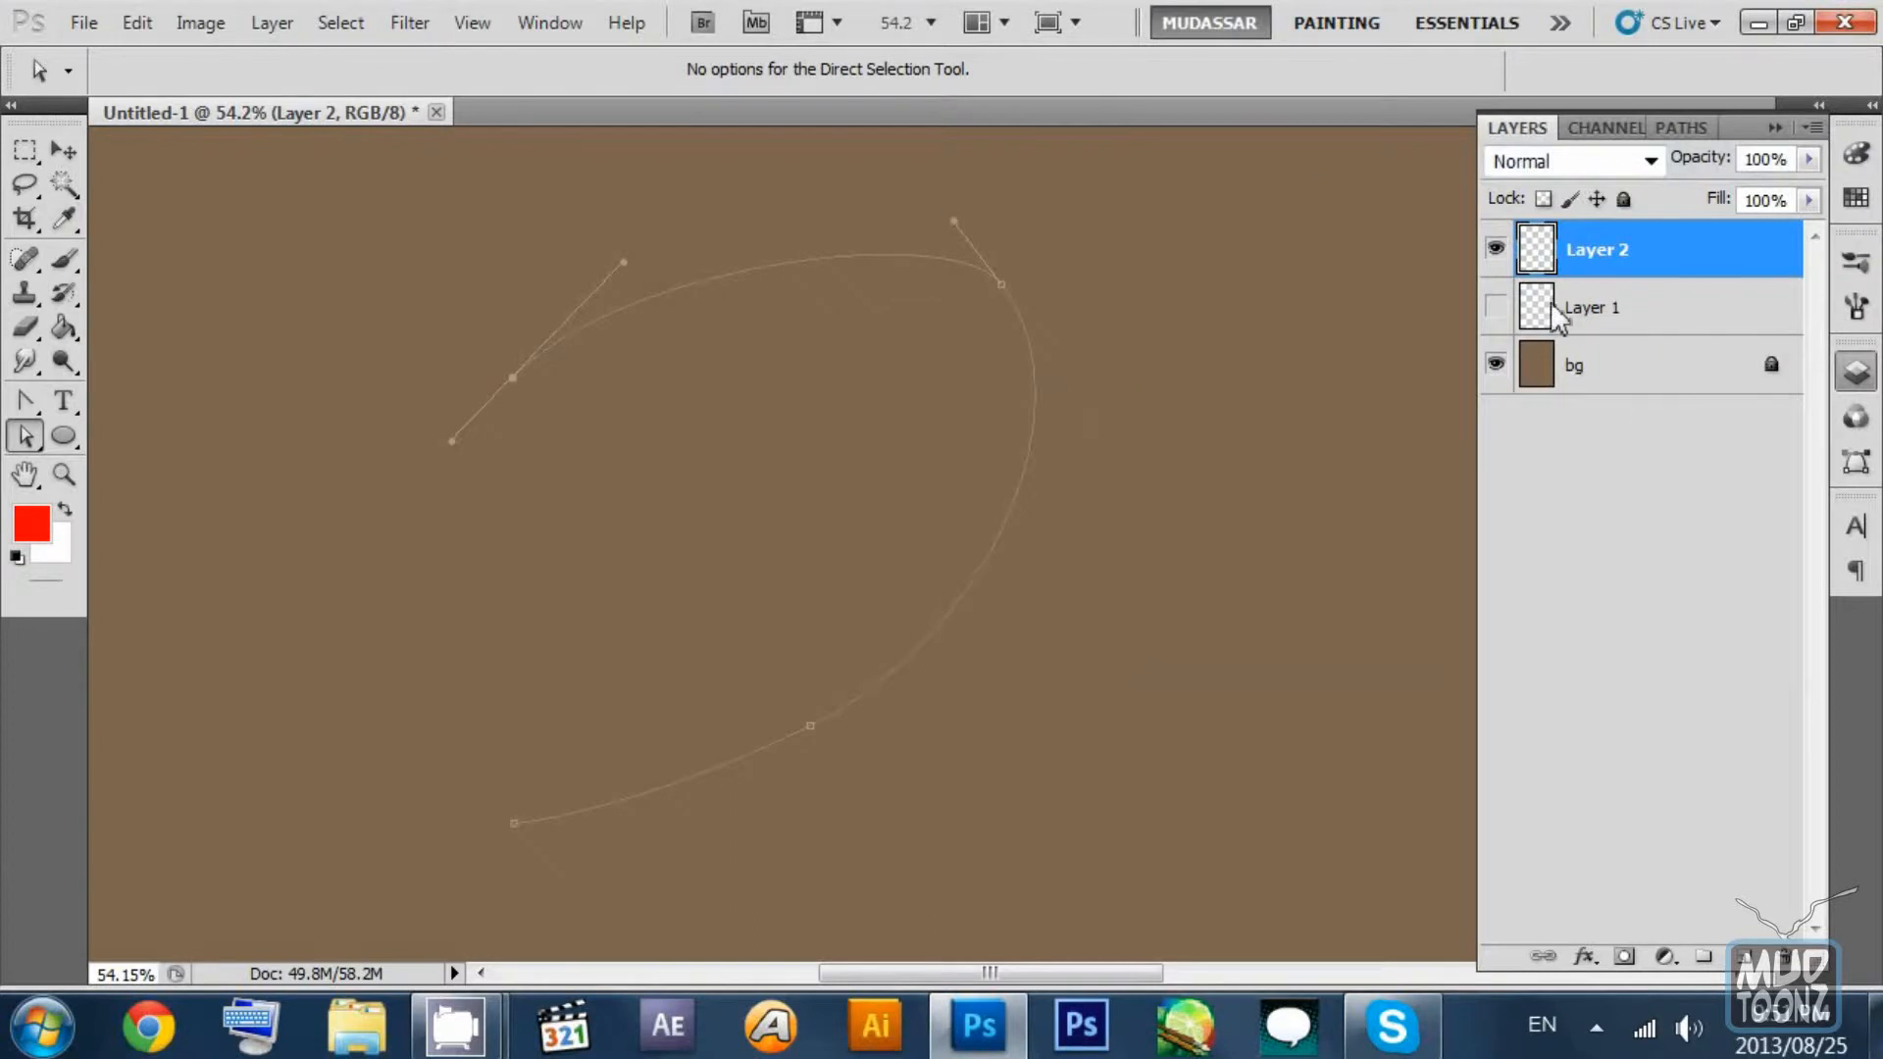
left_click(1496, 307)
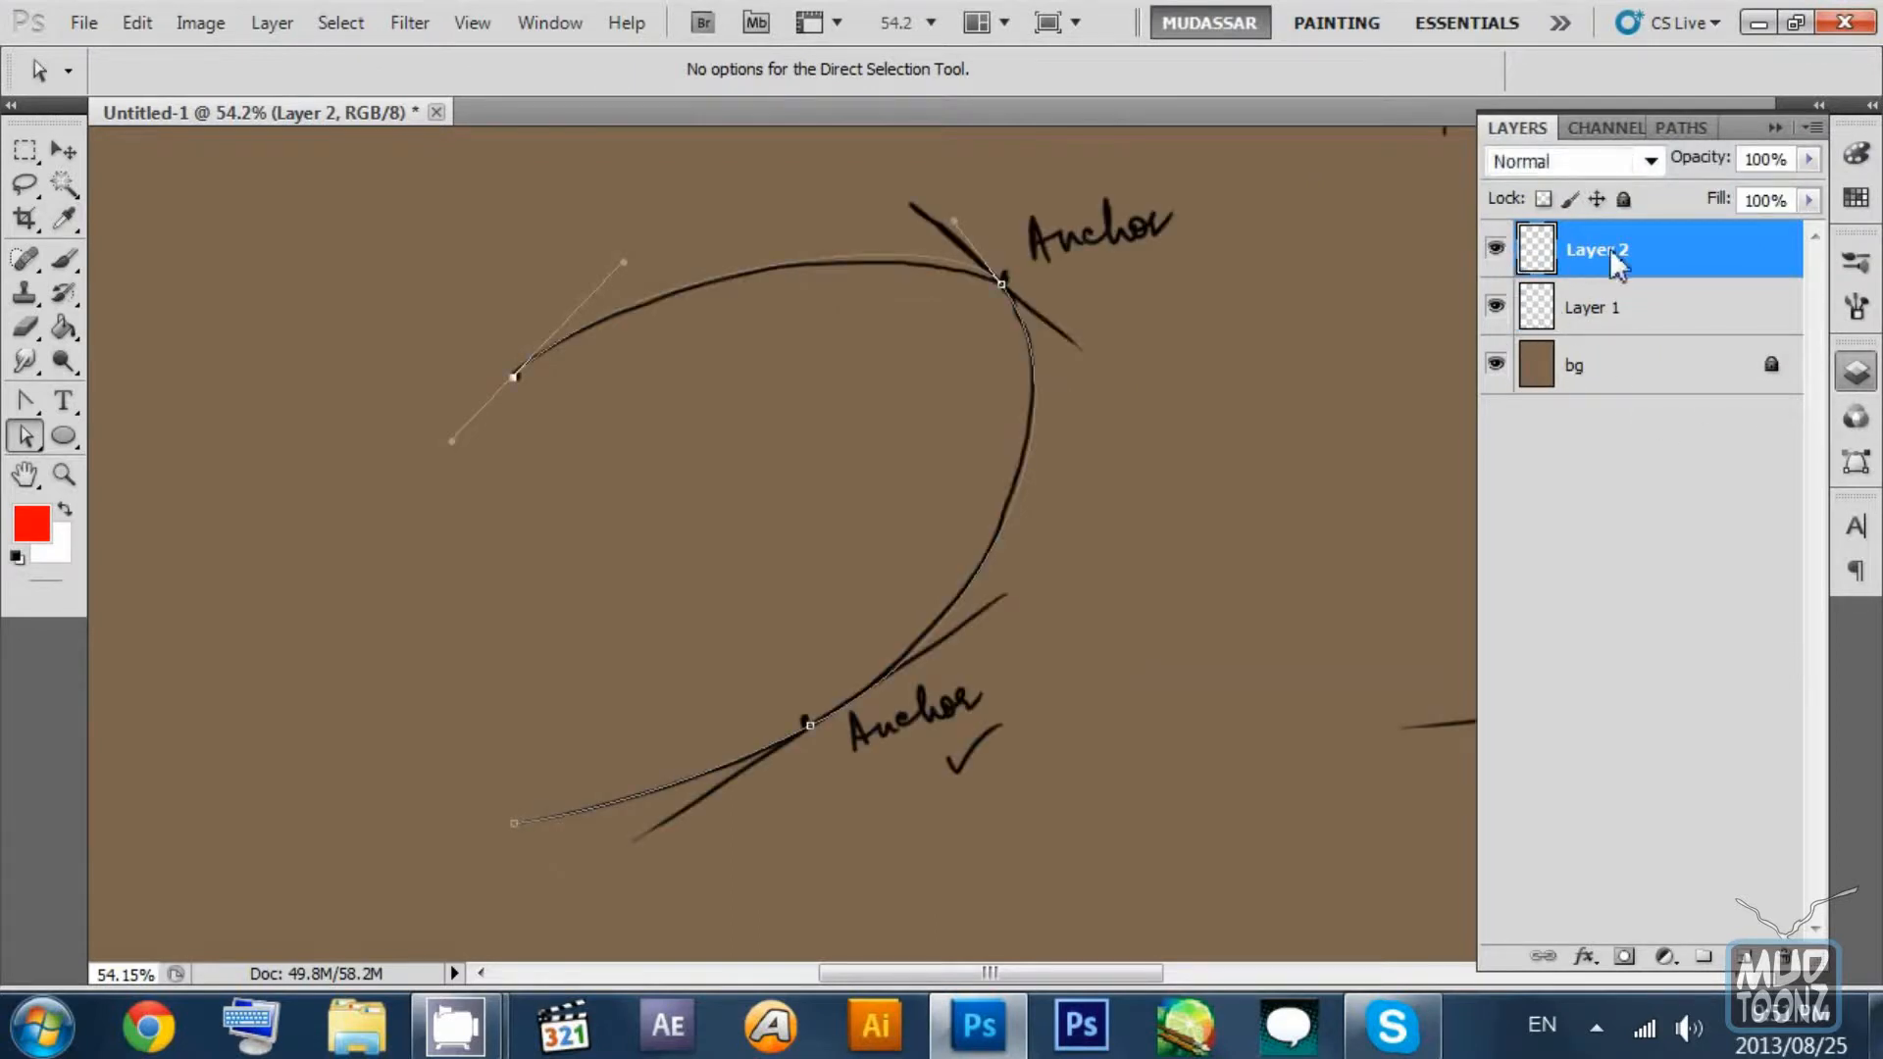
Save the traced work path as Path 1.
left_click(1683, 135)
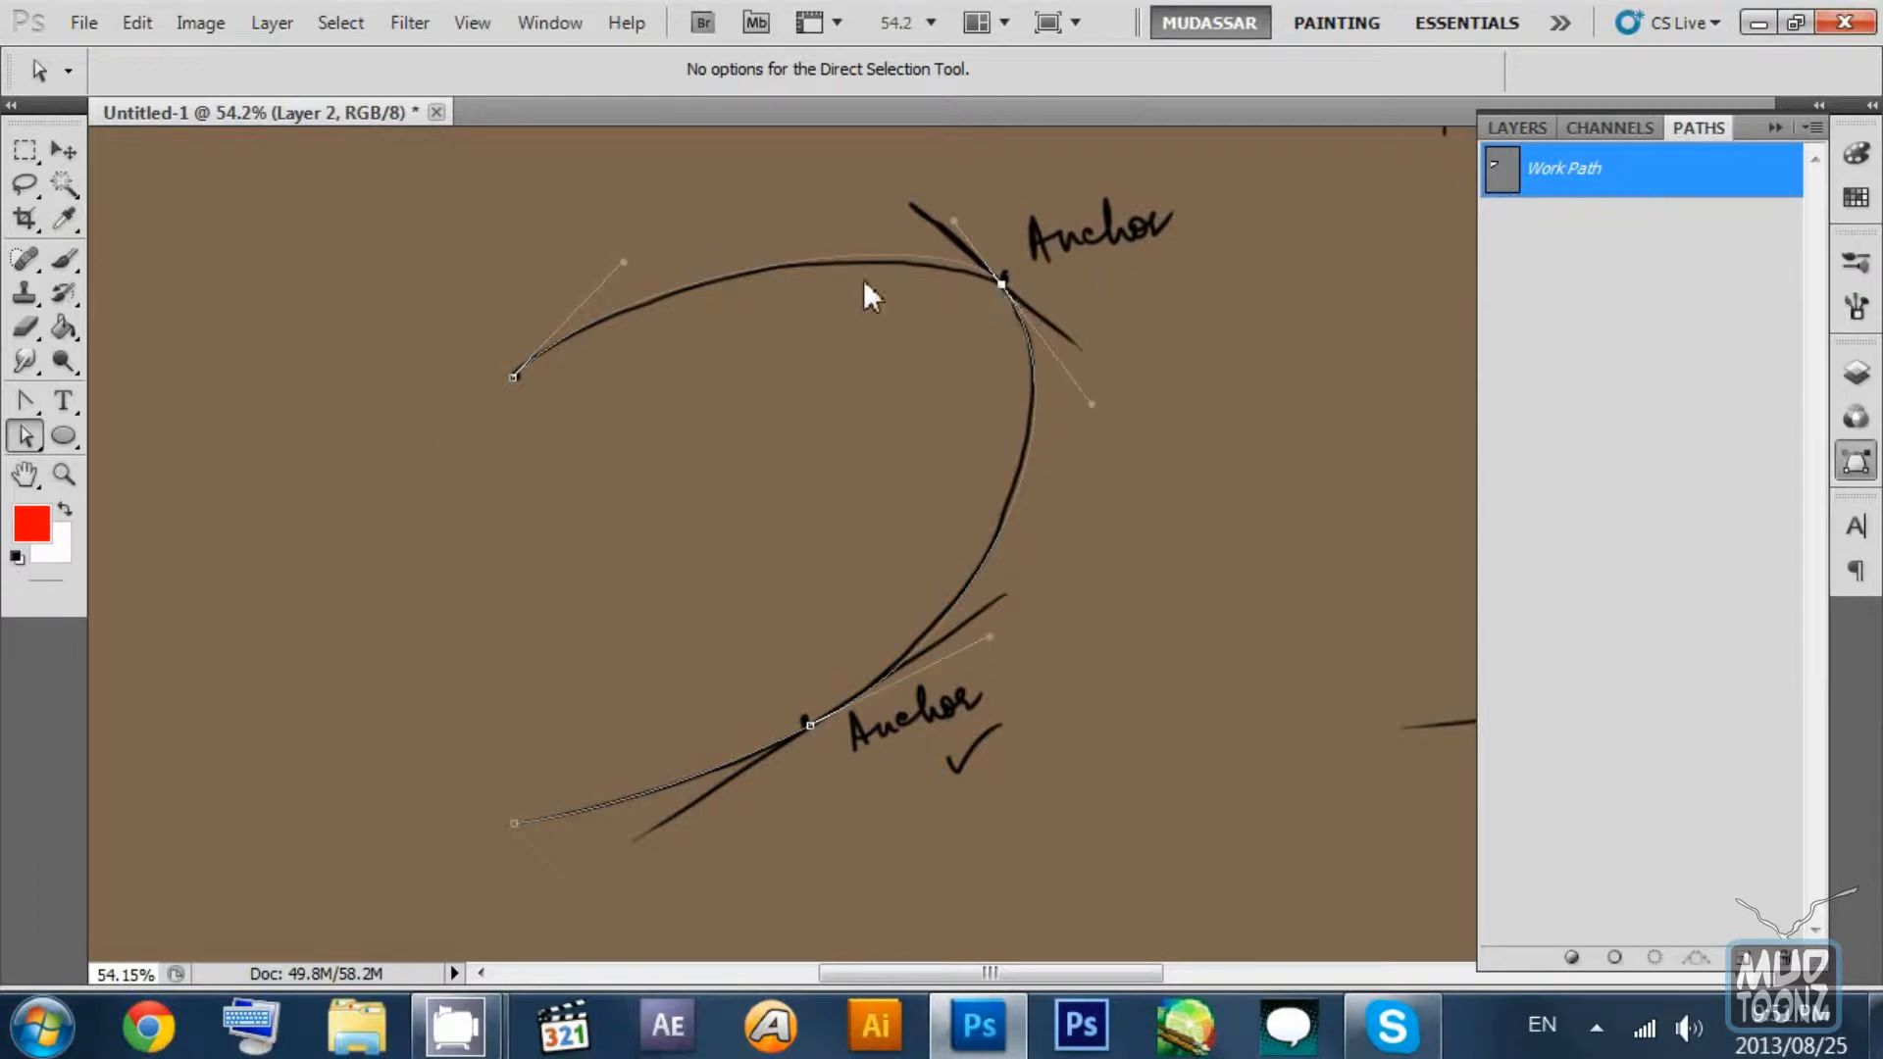
left_click_drag(24, 435, 117, 437)
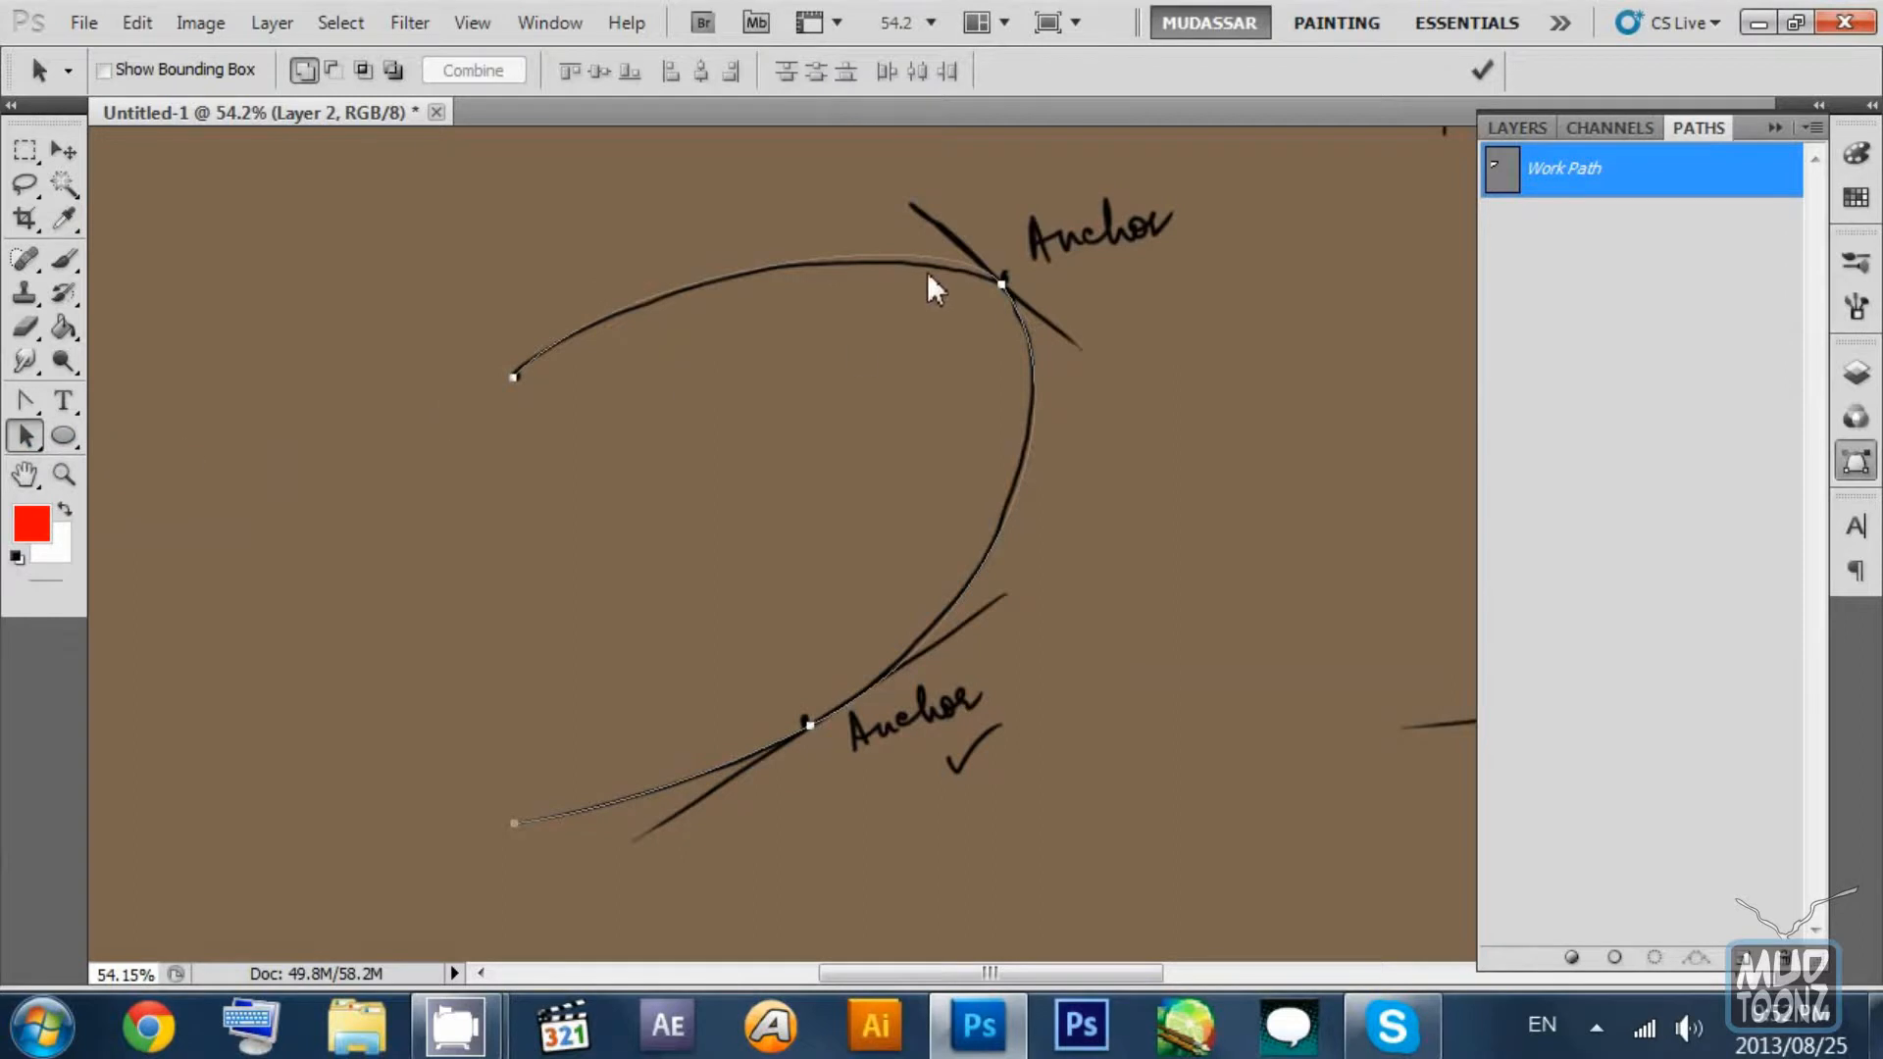
left_click(1194, 350)
left_click(999, 298)
left_click(1328, 214)
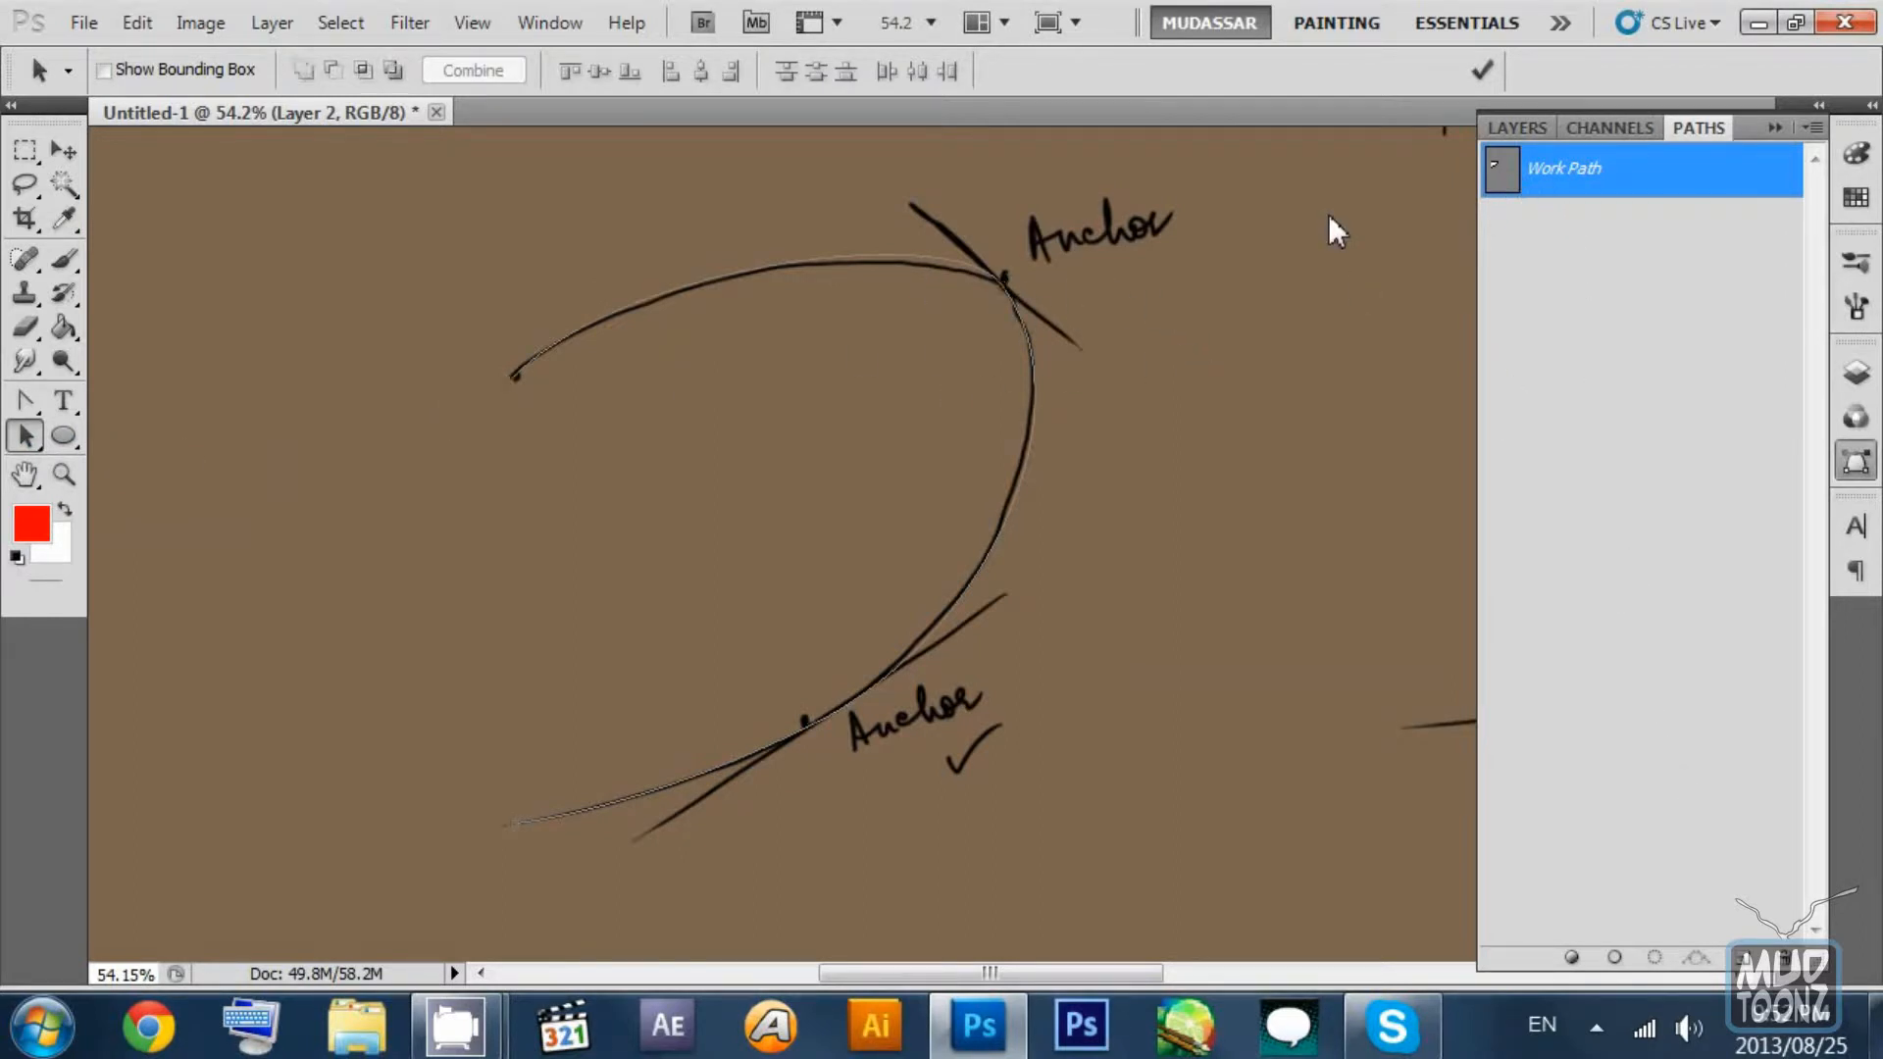
double_click(1502, 172)
left_click(1177, 376)
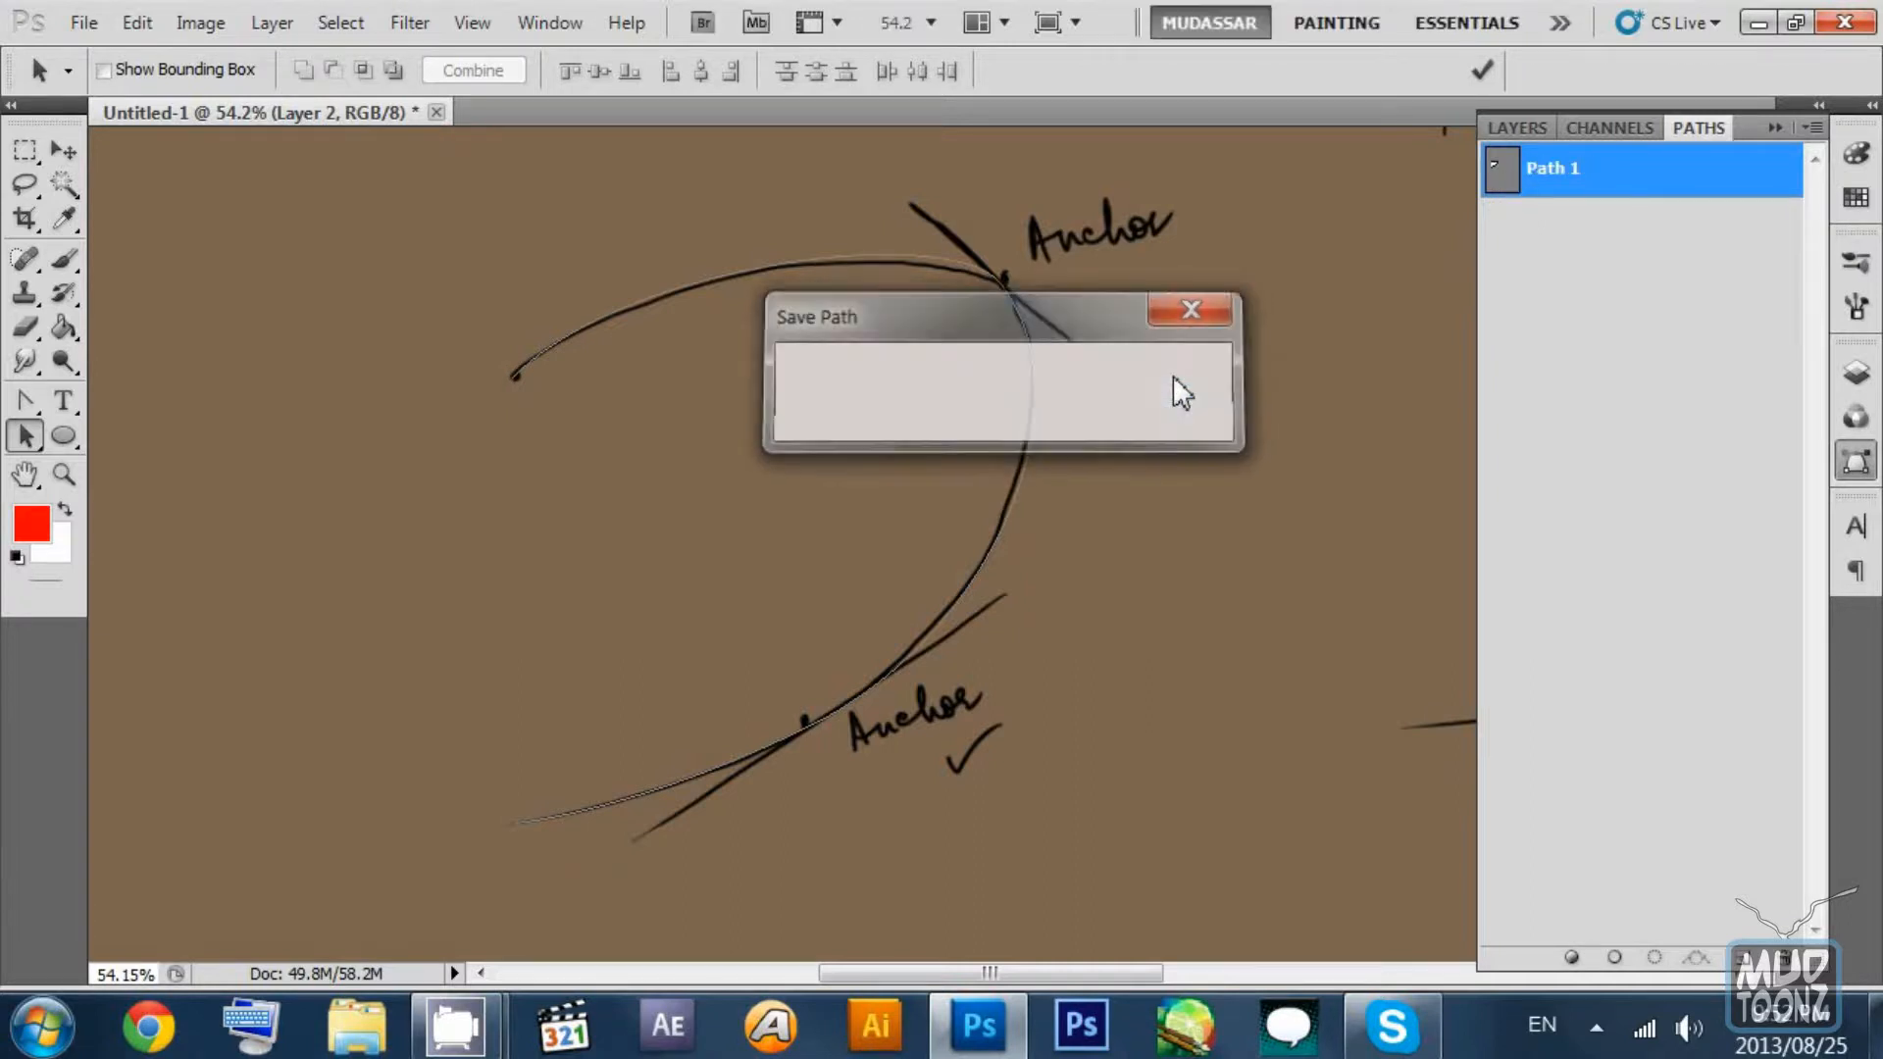
Load Path 1 as a selection and deselect it.
left_click(1498, 168, "ctrl")
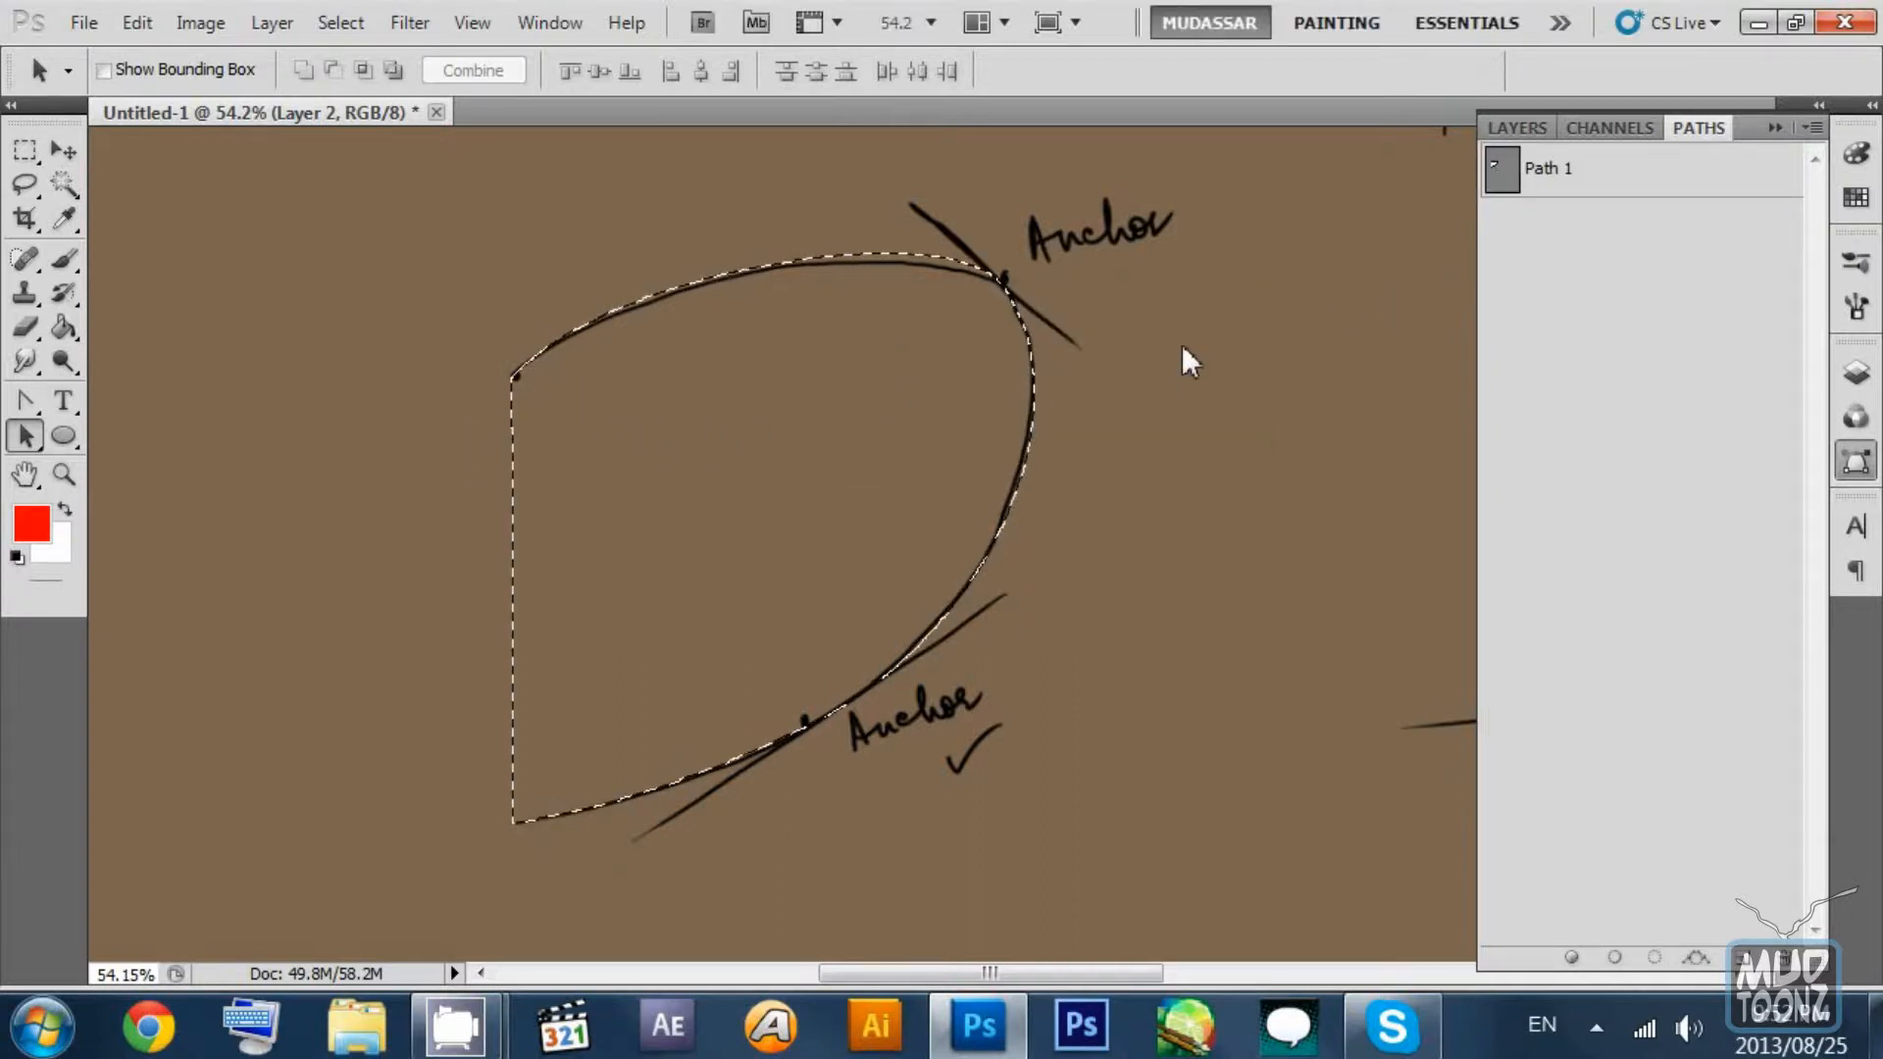
key("m")
left_click(323, 234)
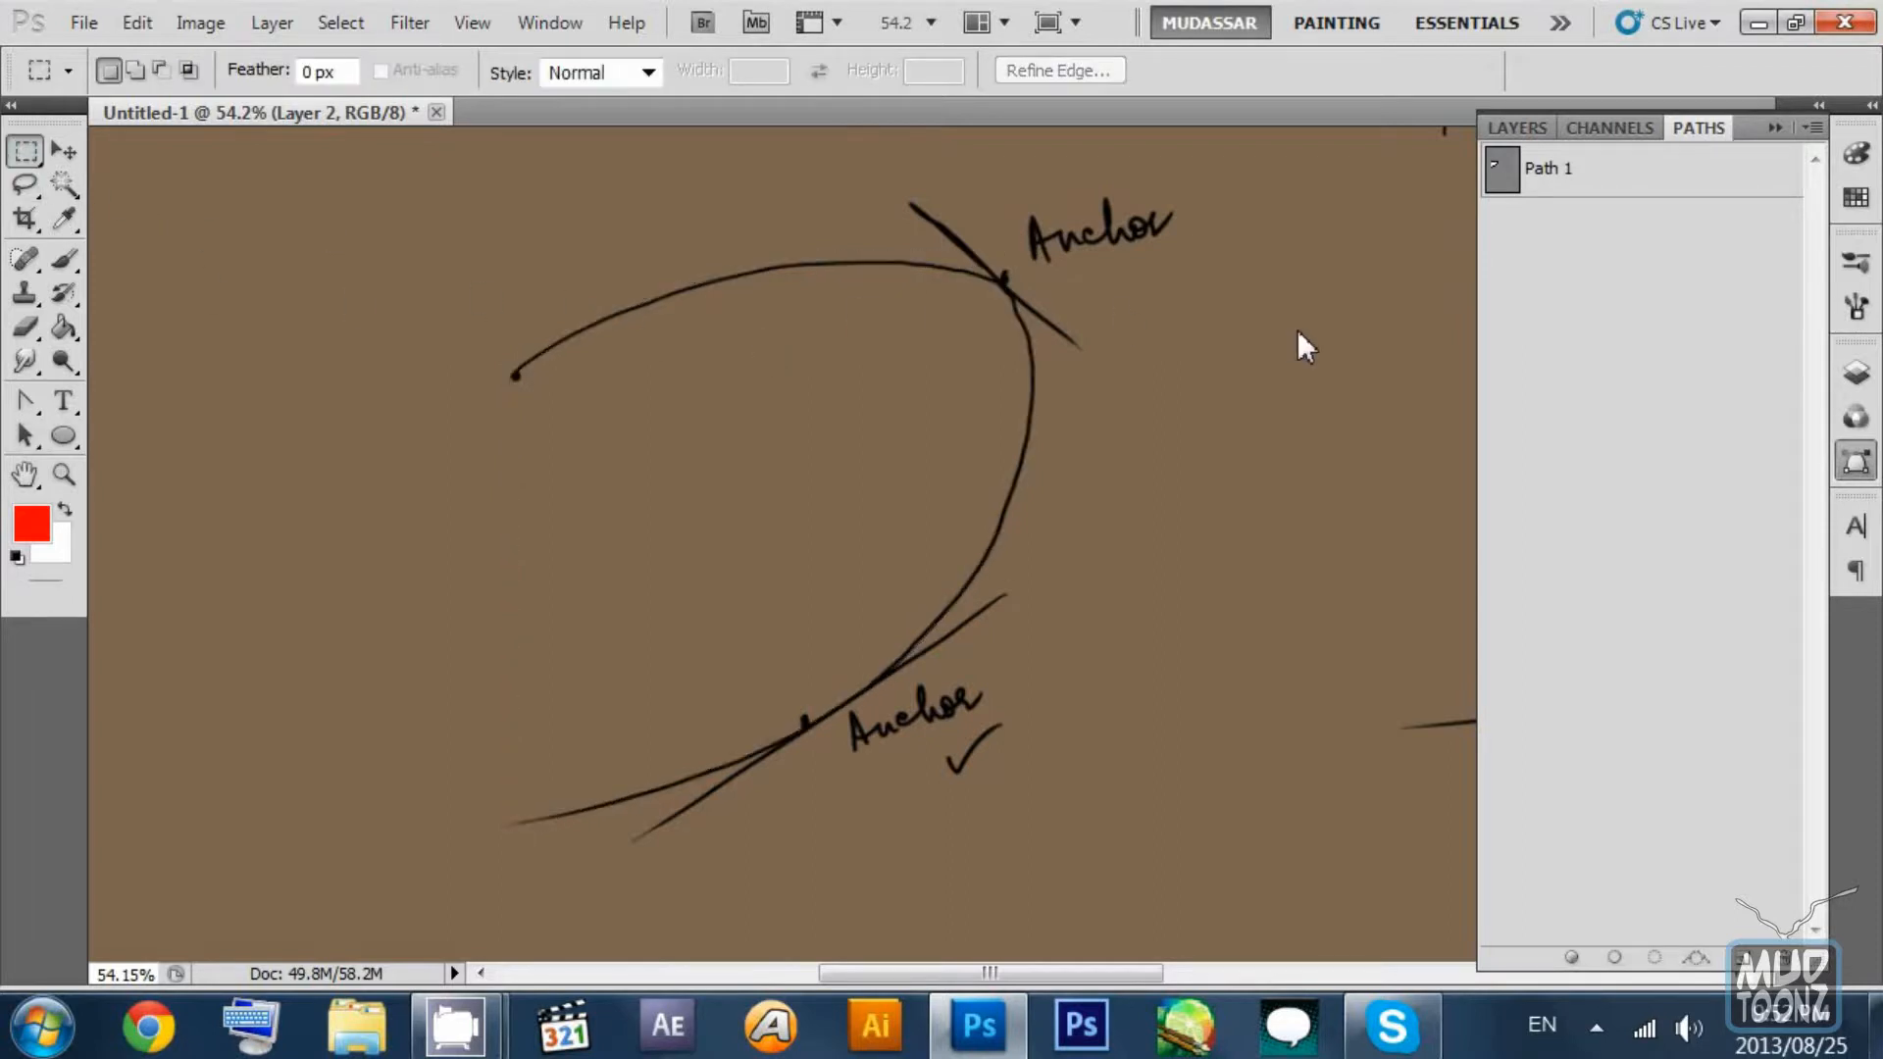
Stroke Path 1 on Layer 2 with the red Brush and Simulate Pressure turned off.
left_click(1520, 195)
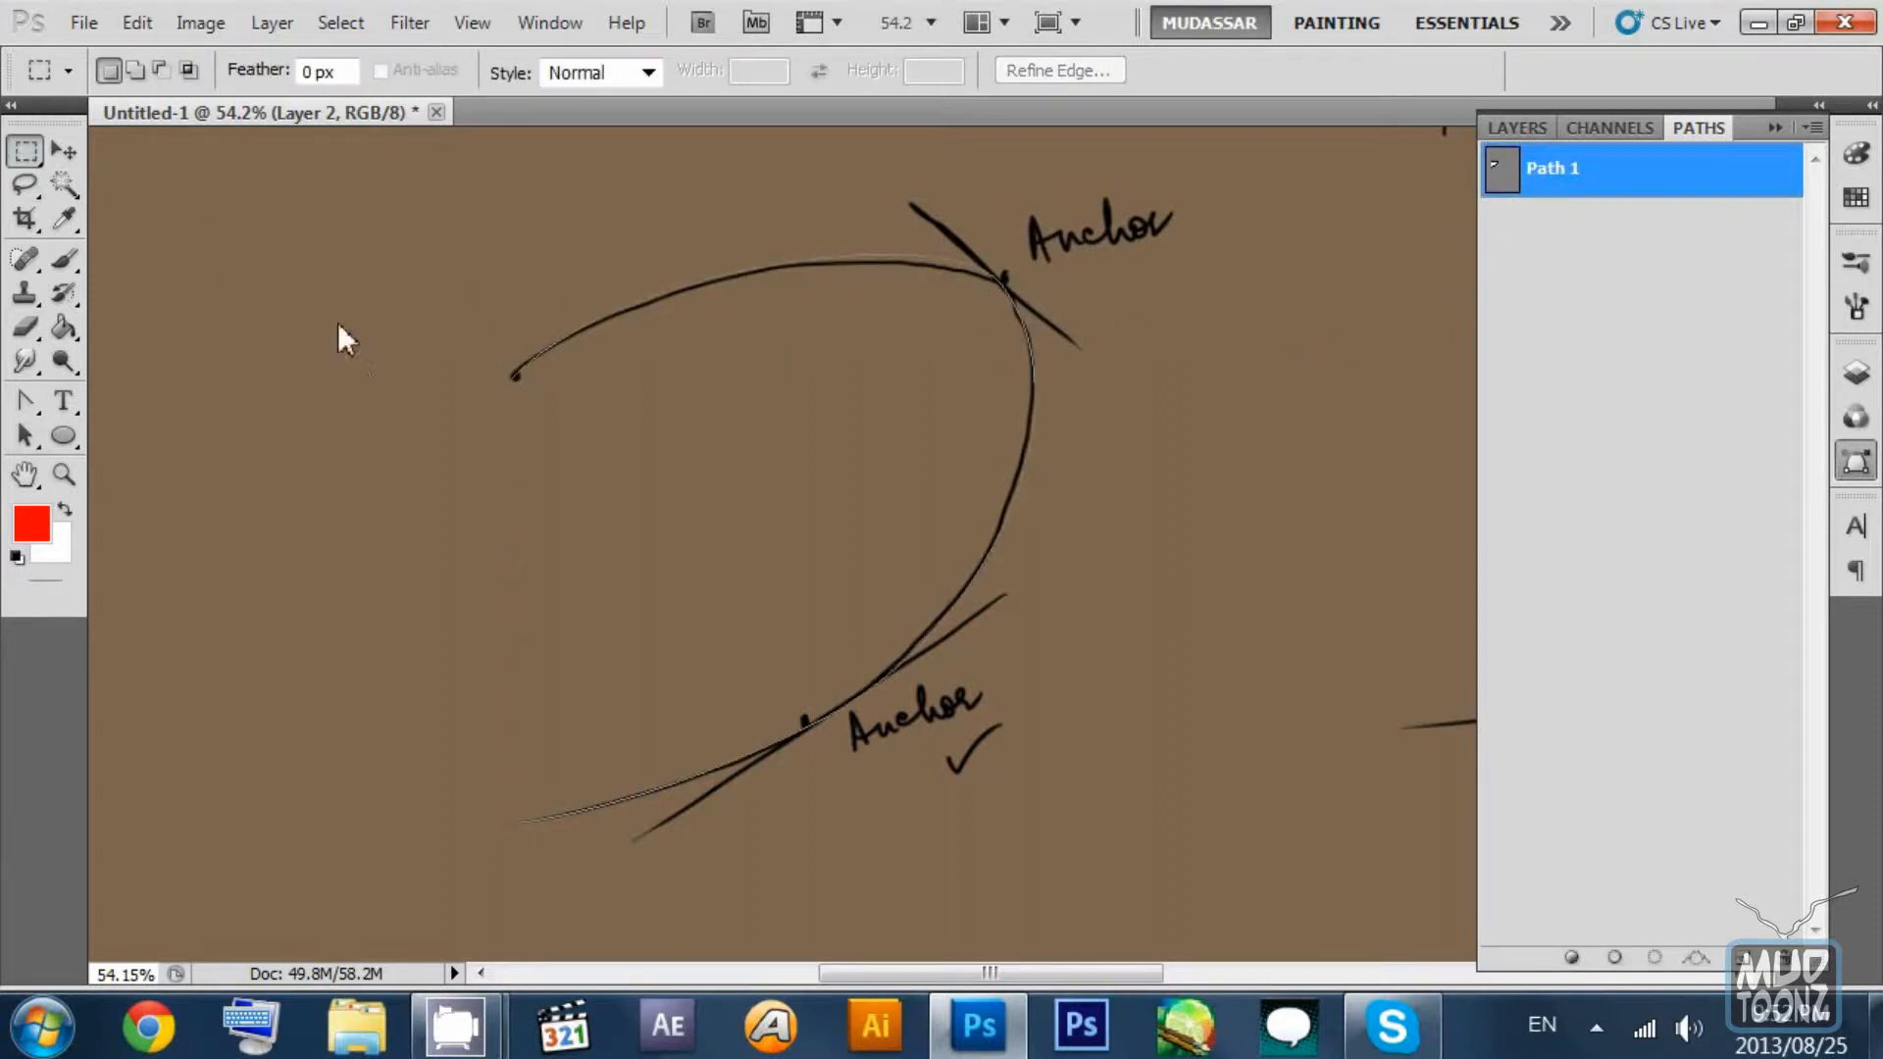
left_click(585, 331)
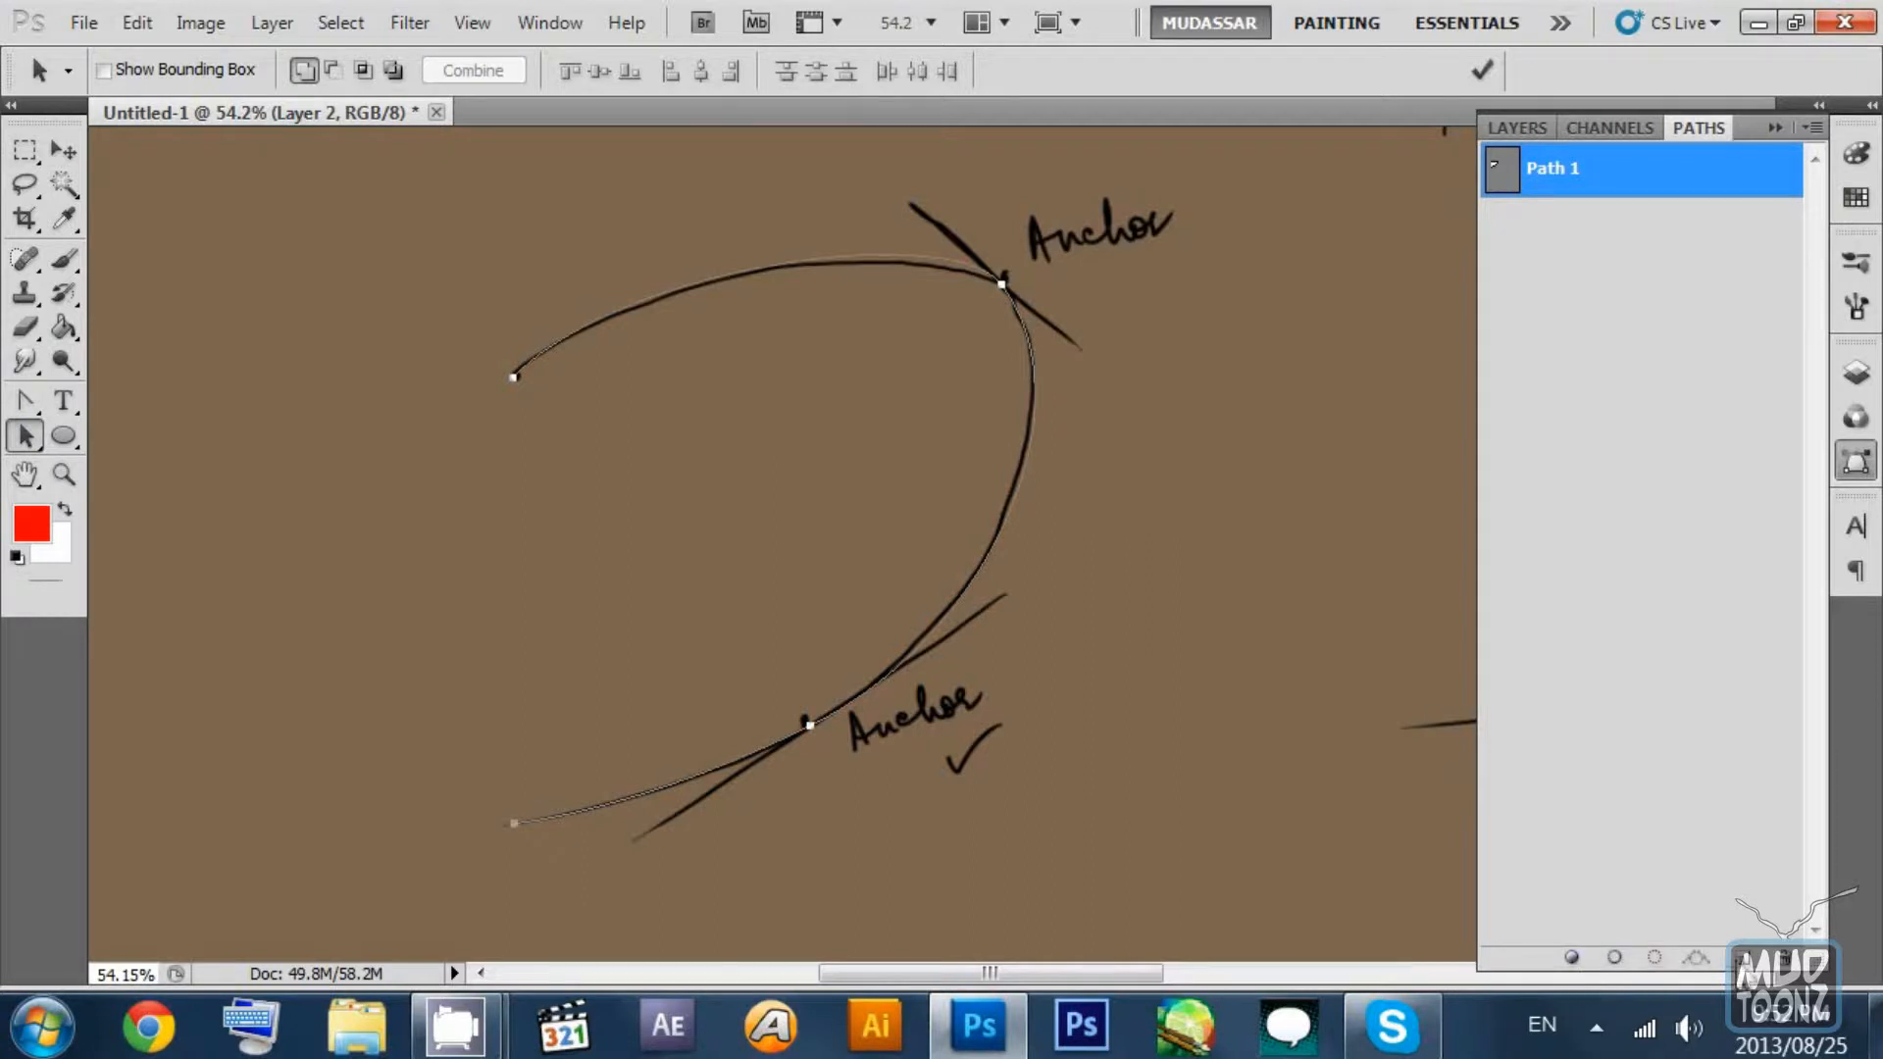
right_click(1599, 173)
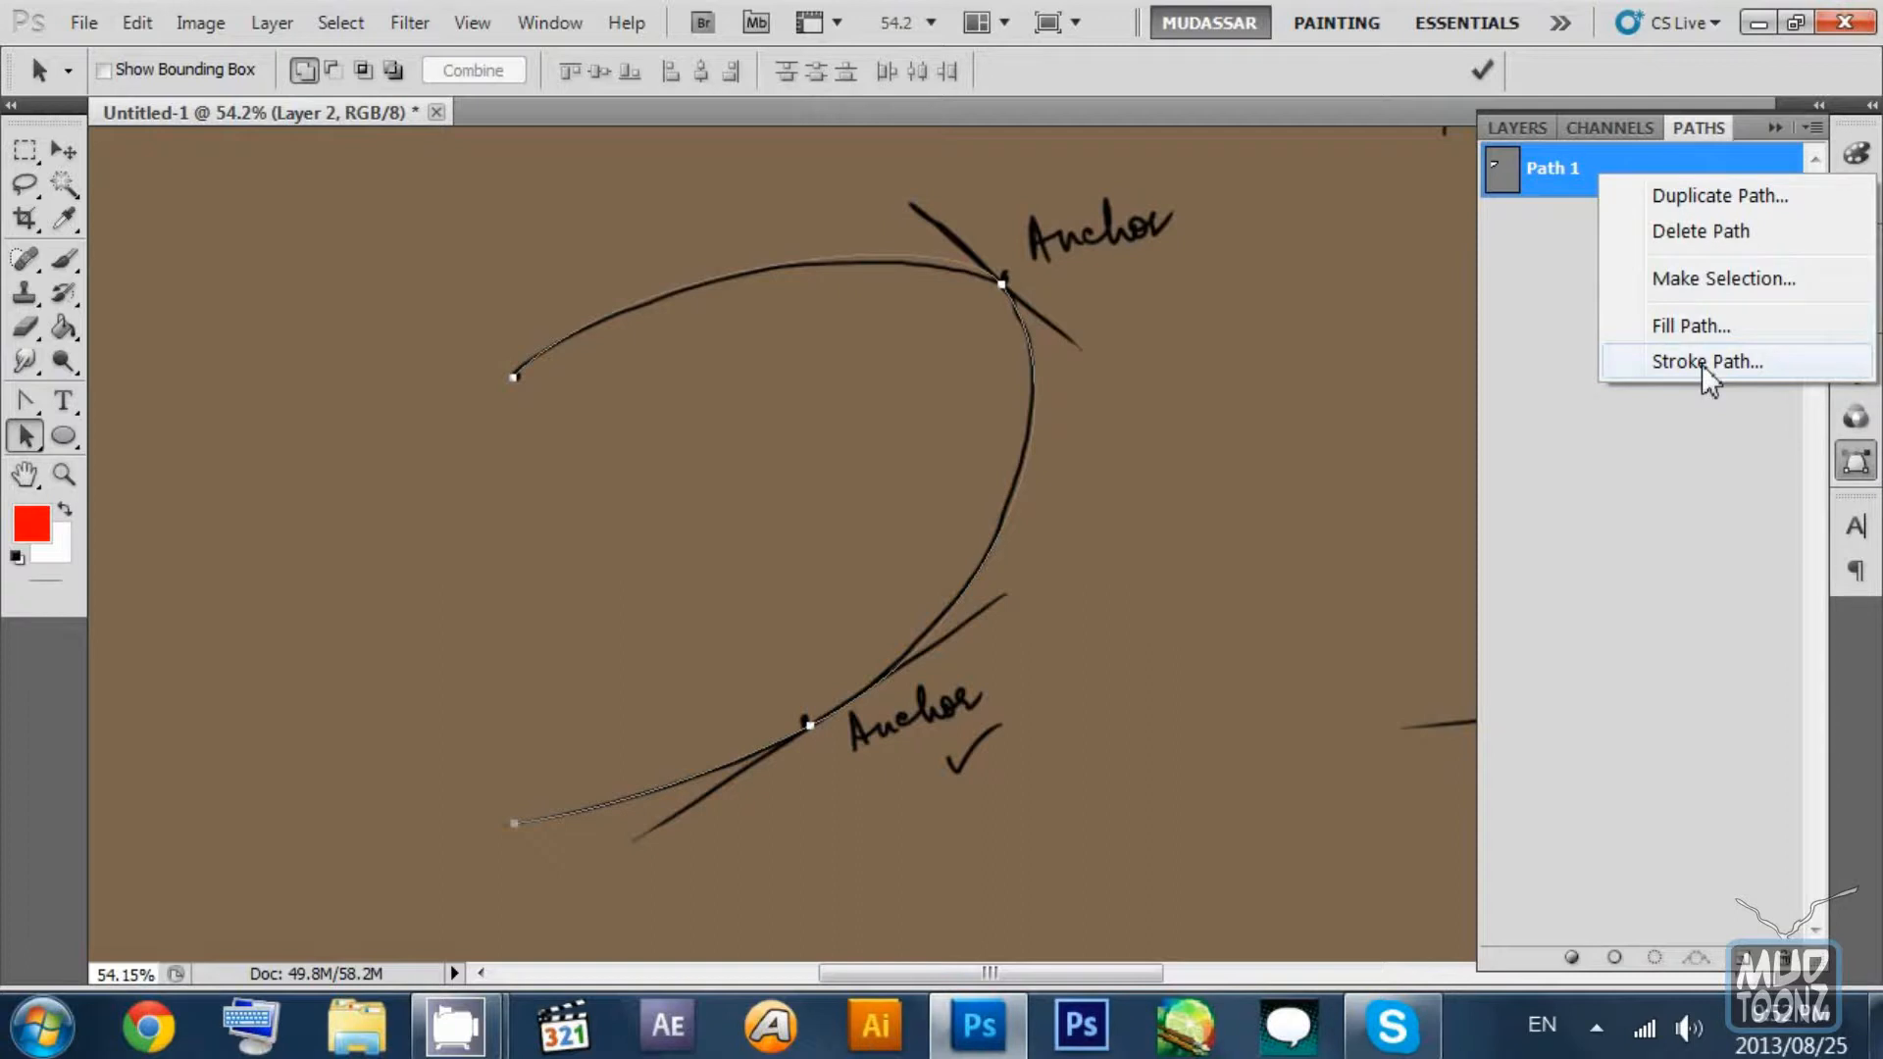
left_click(1702, 363)
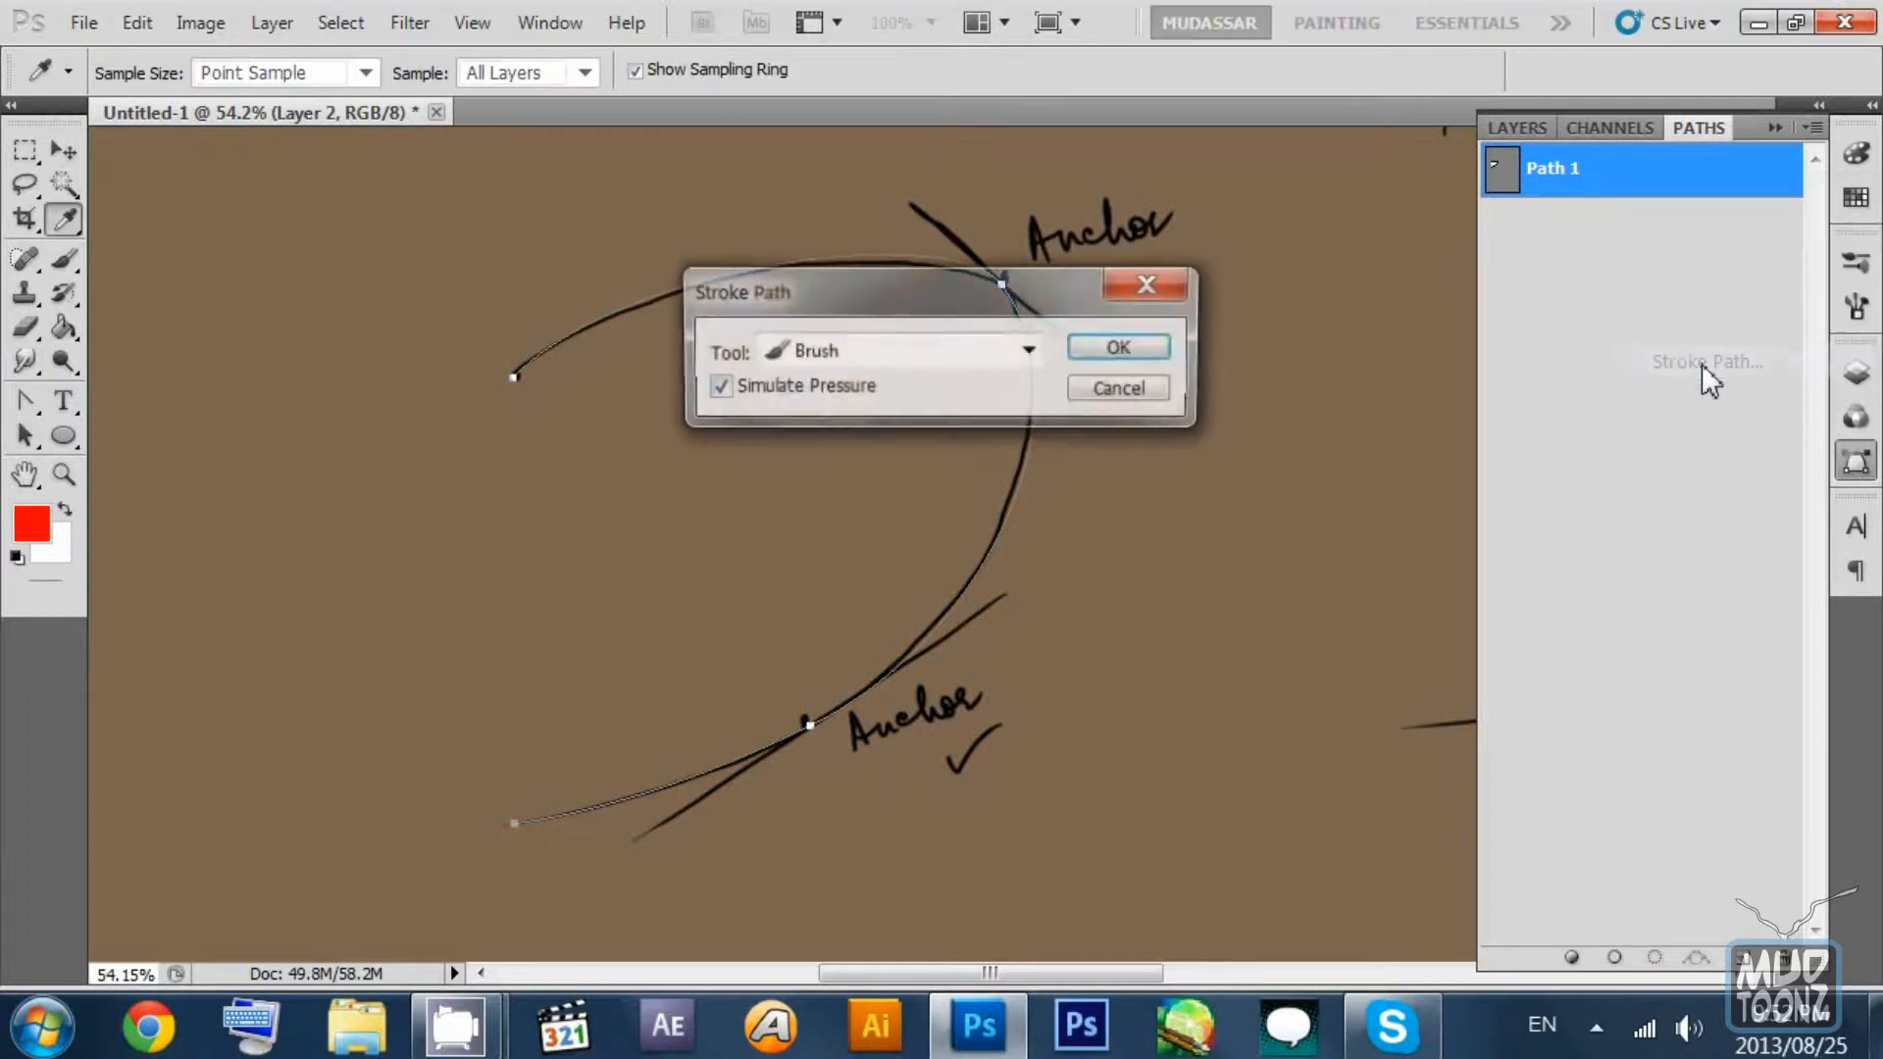
left_click(1030, 355)
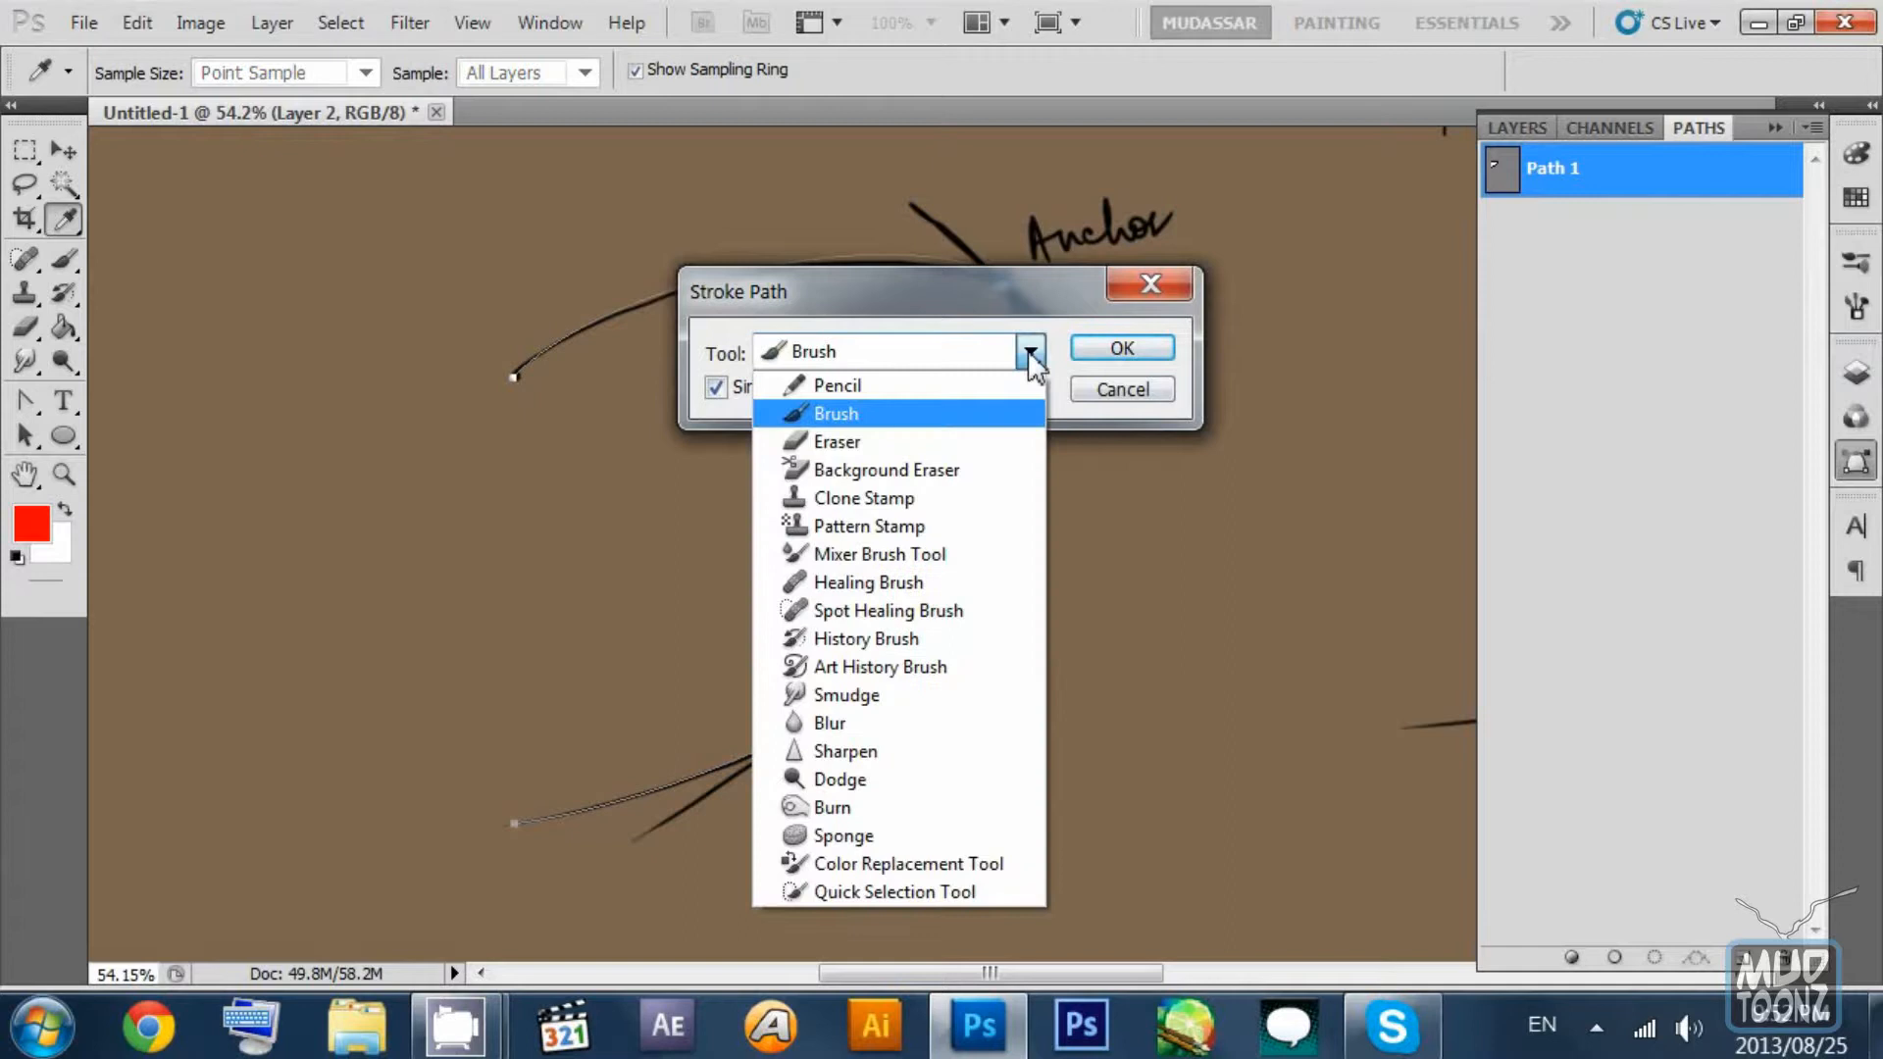
left_click(1008, 408)
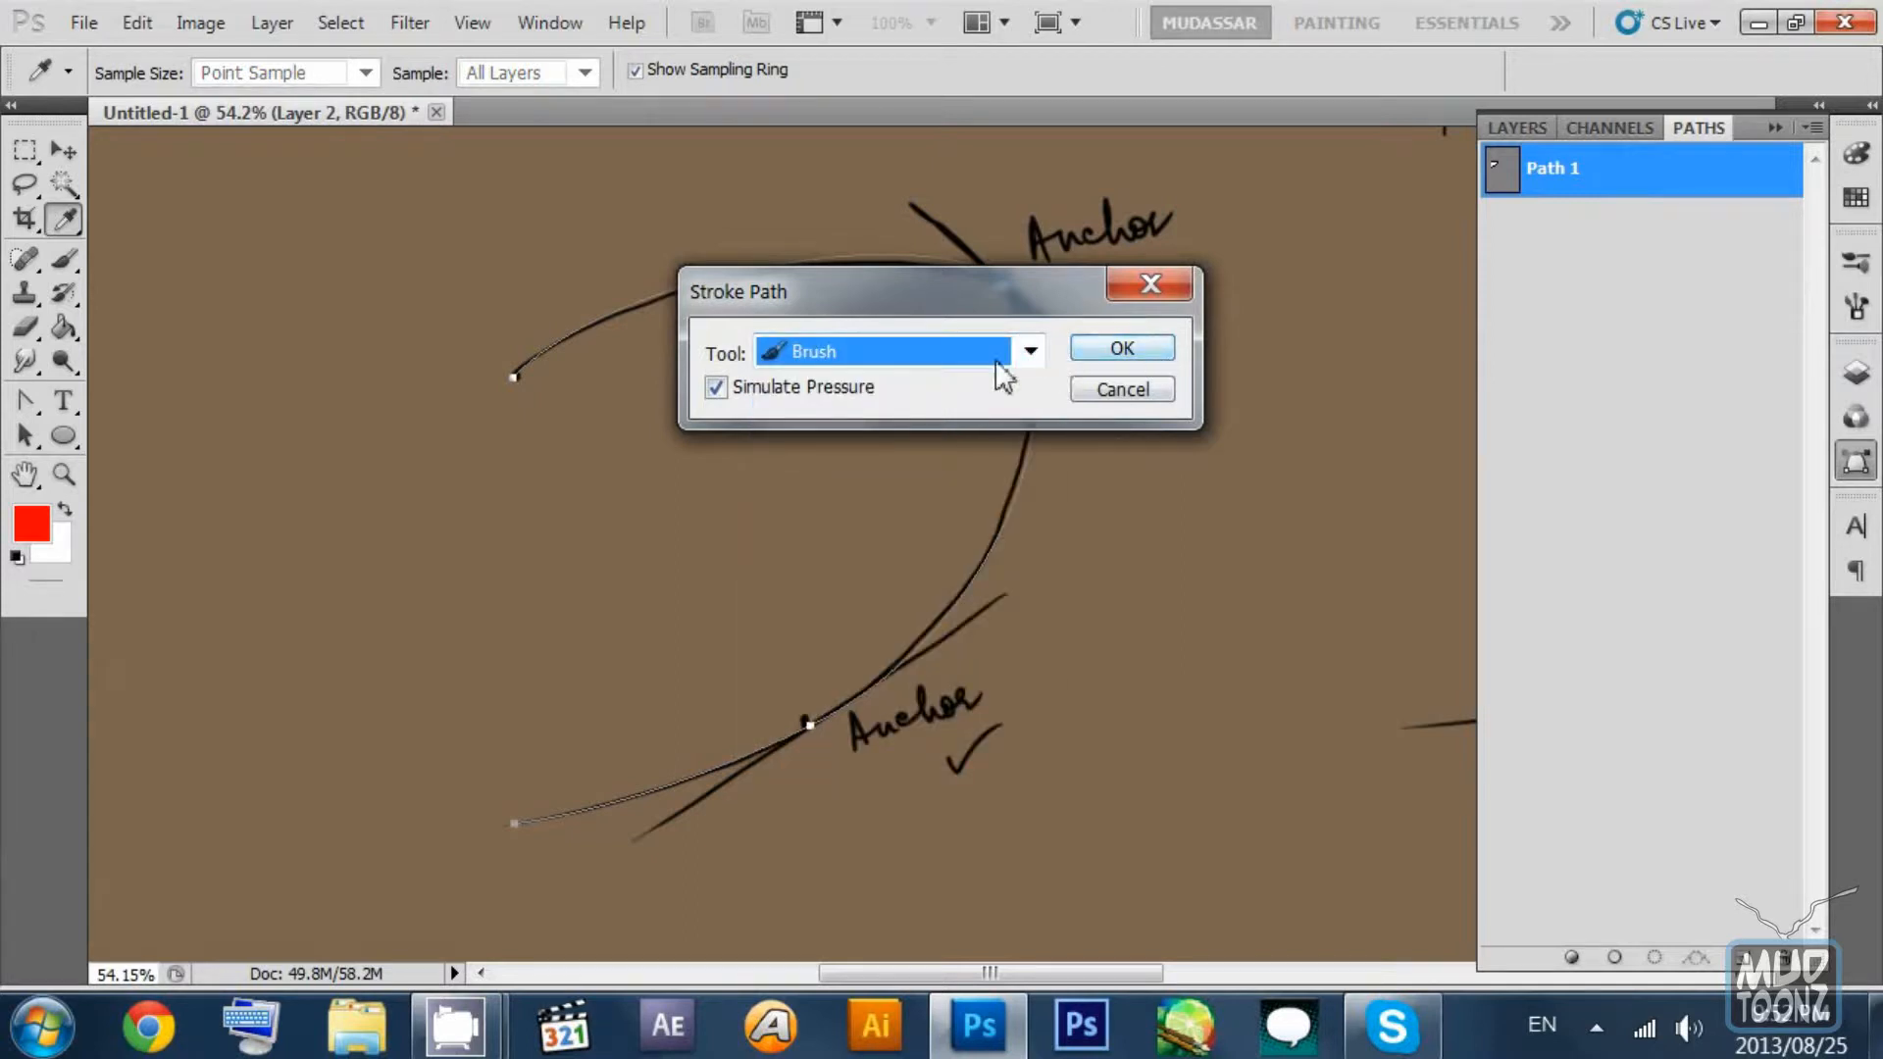
left_click(717, 391)
left_click(1123, 350)
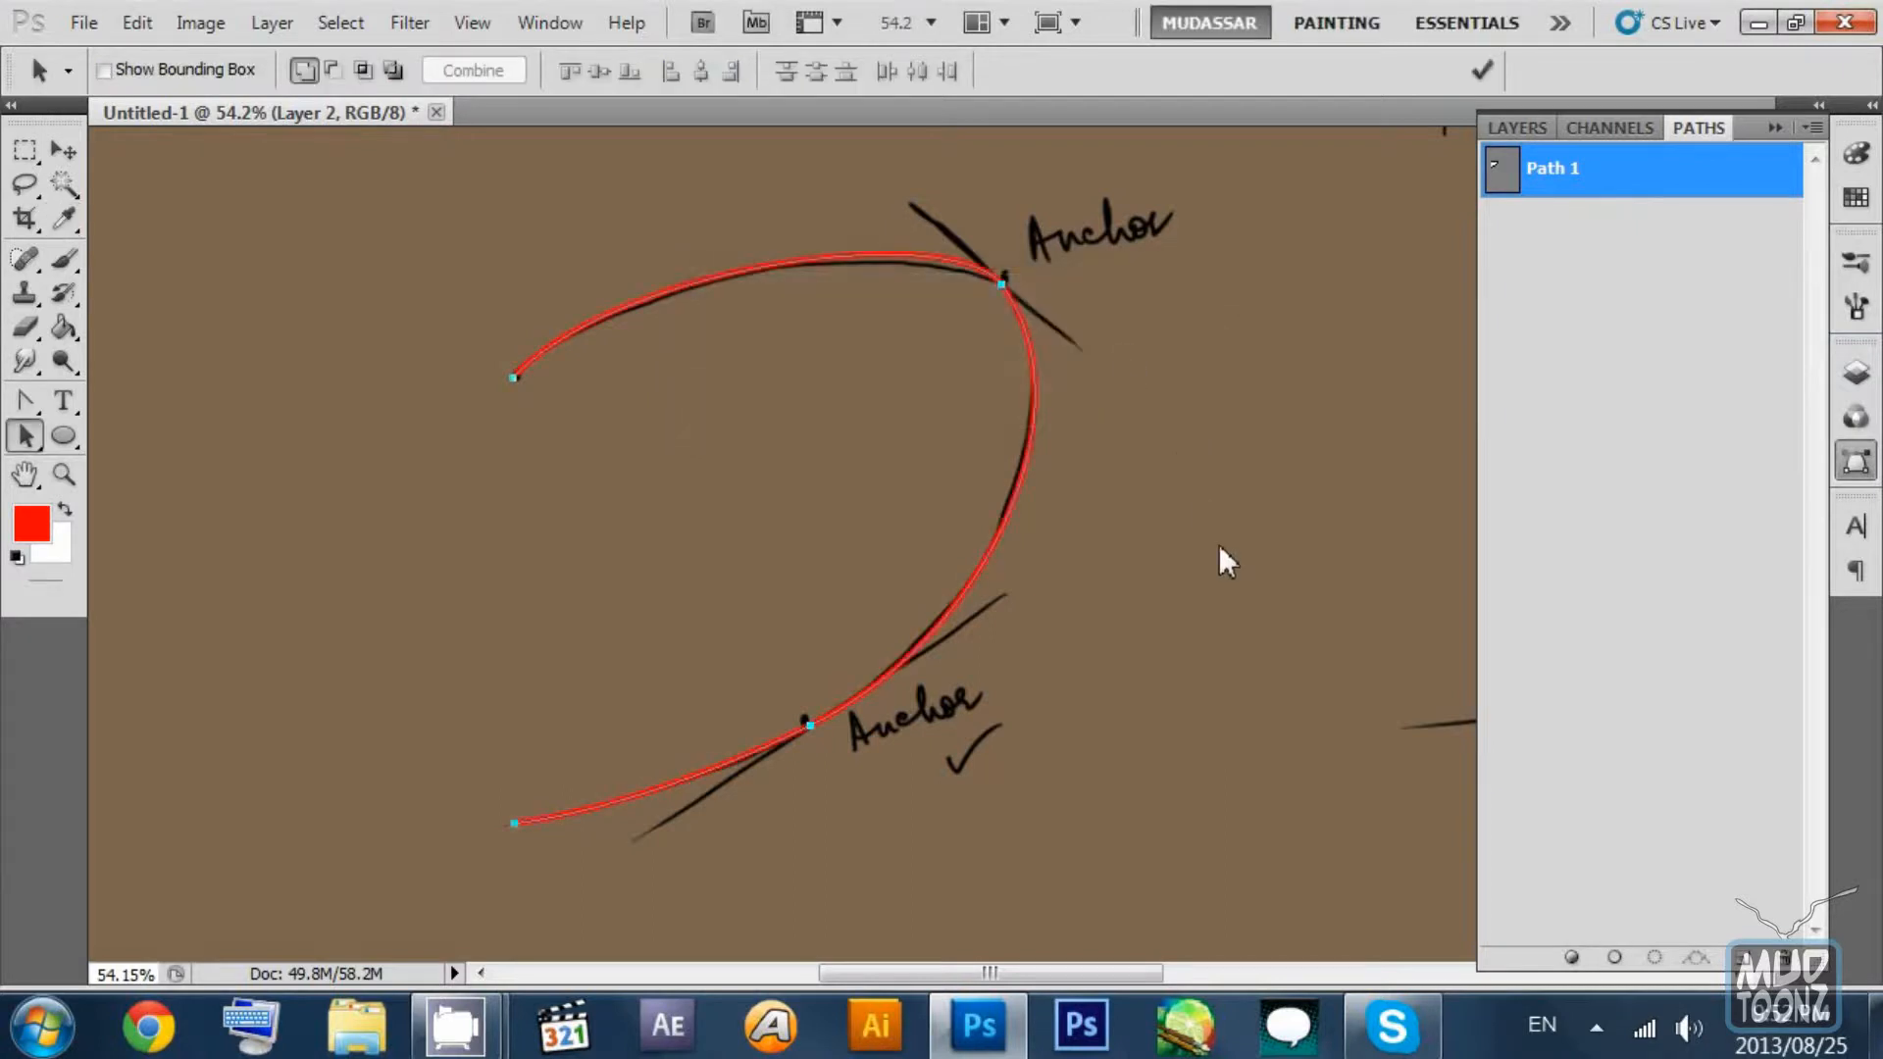
Move the red stroke on Layer 2 up and to the left, off the black sketched curve.
left_click(1516, 127)
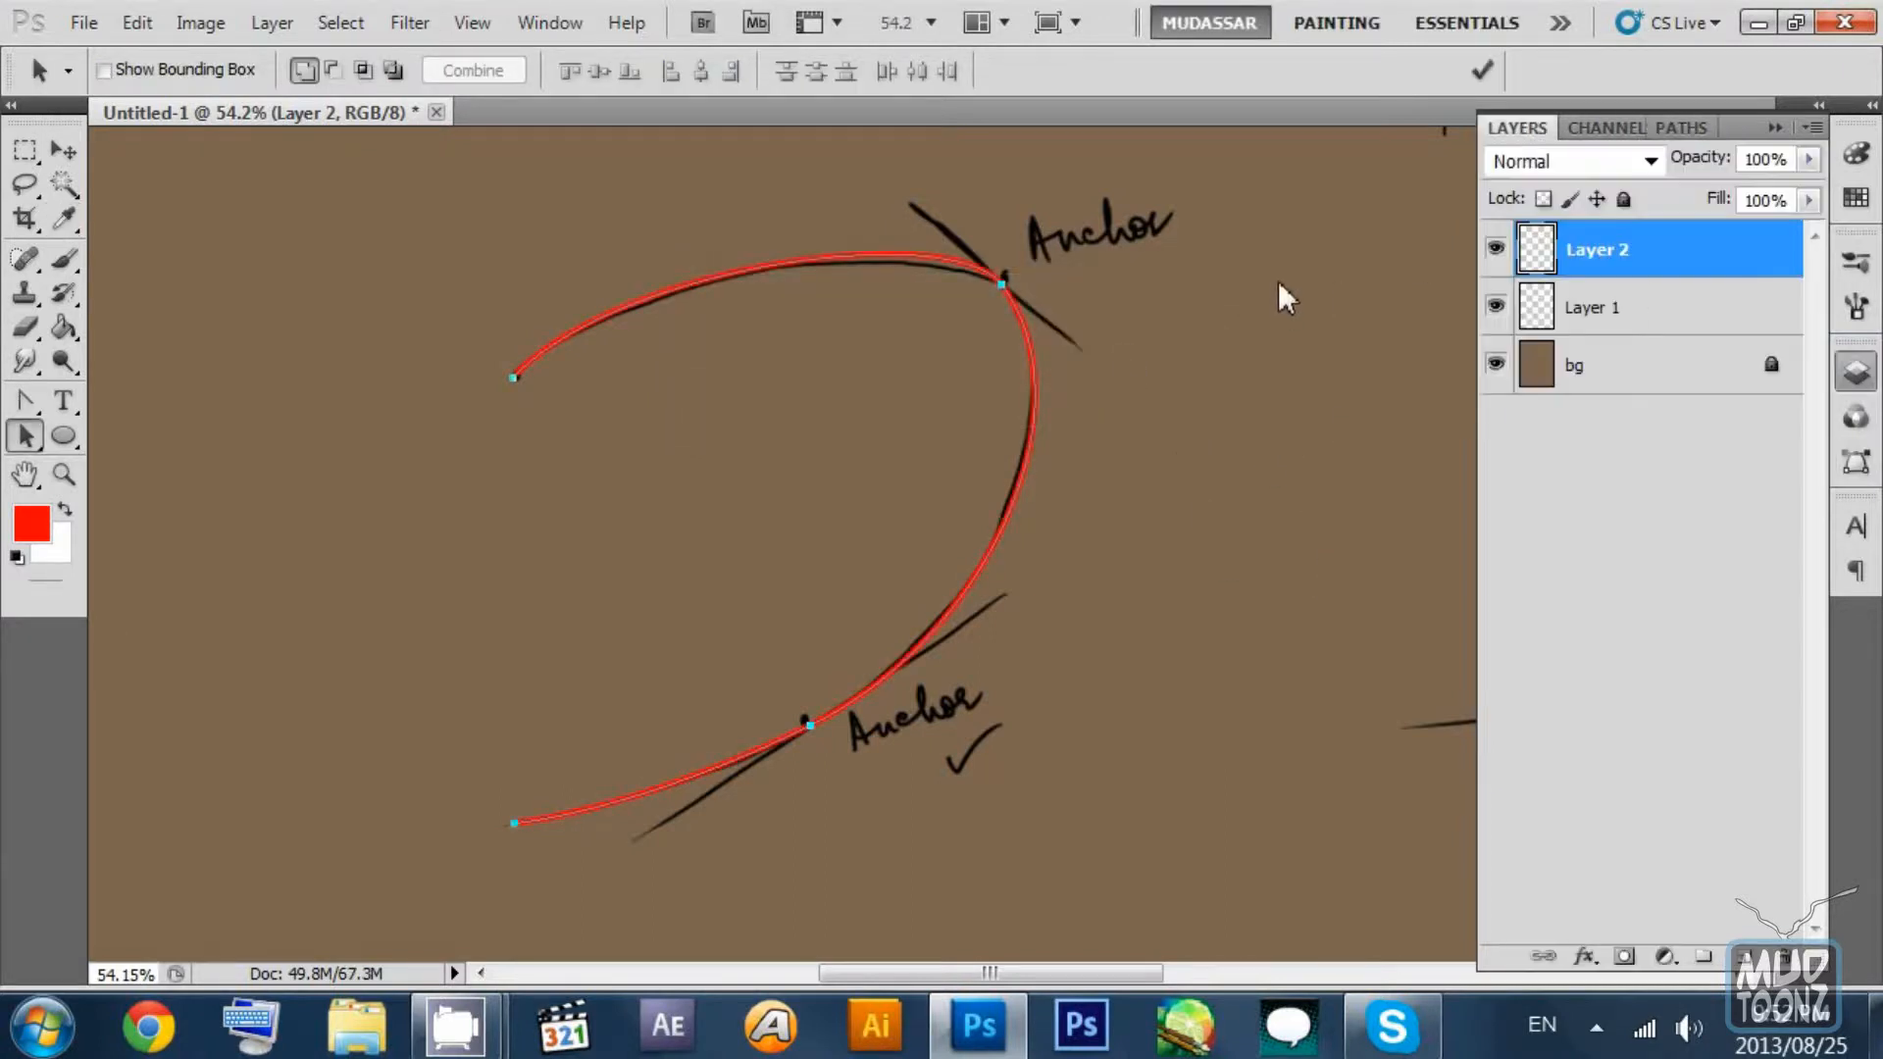
key("z")
left_click_drag(929, 257, 1085, 269)
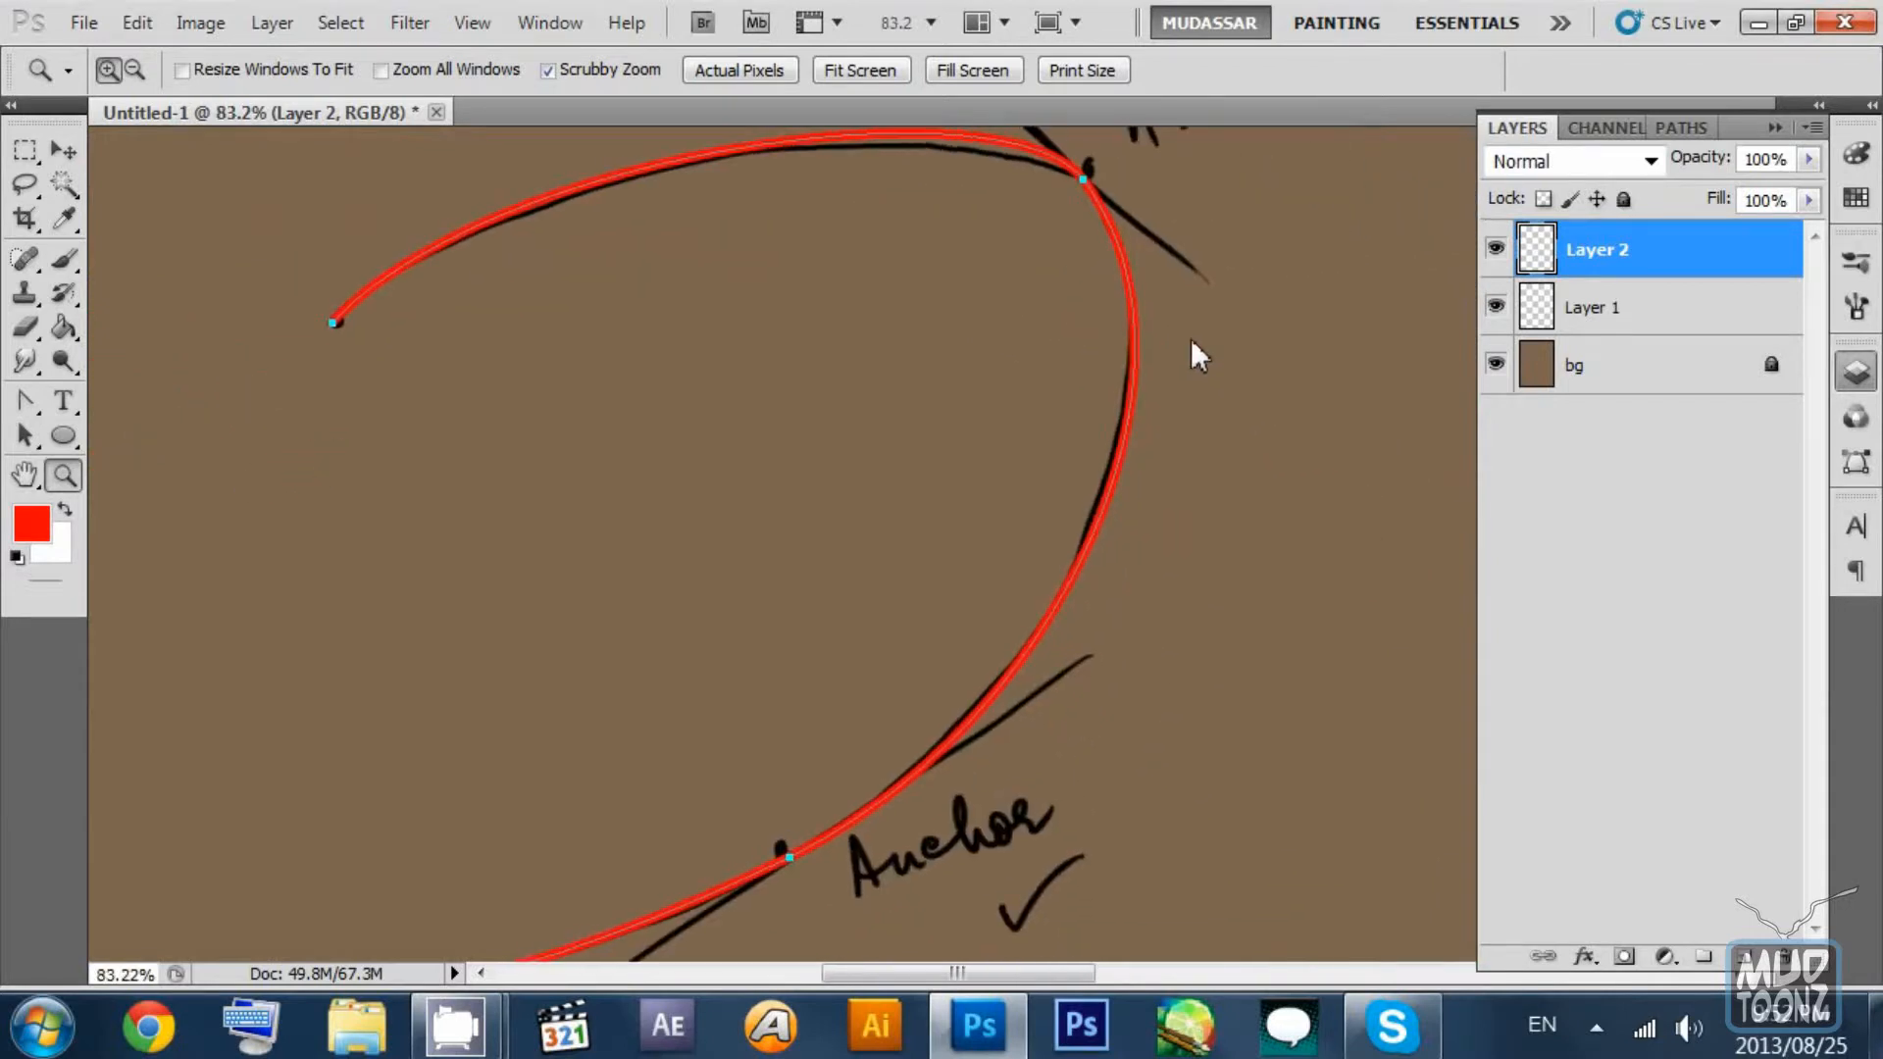
left_click_drag(1238, 402, 1067, 422)
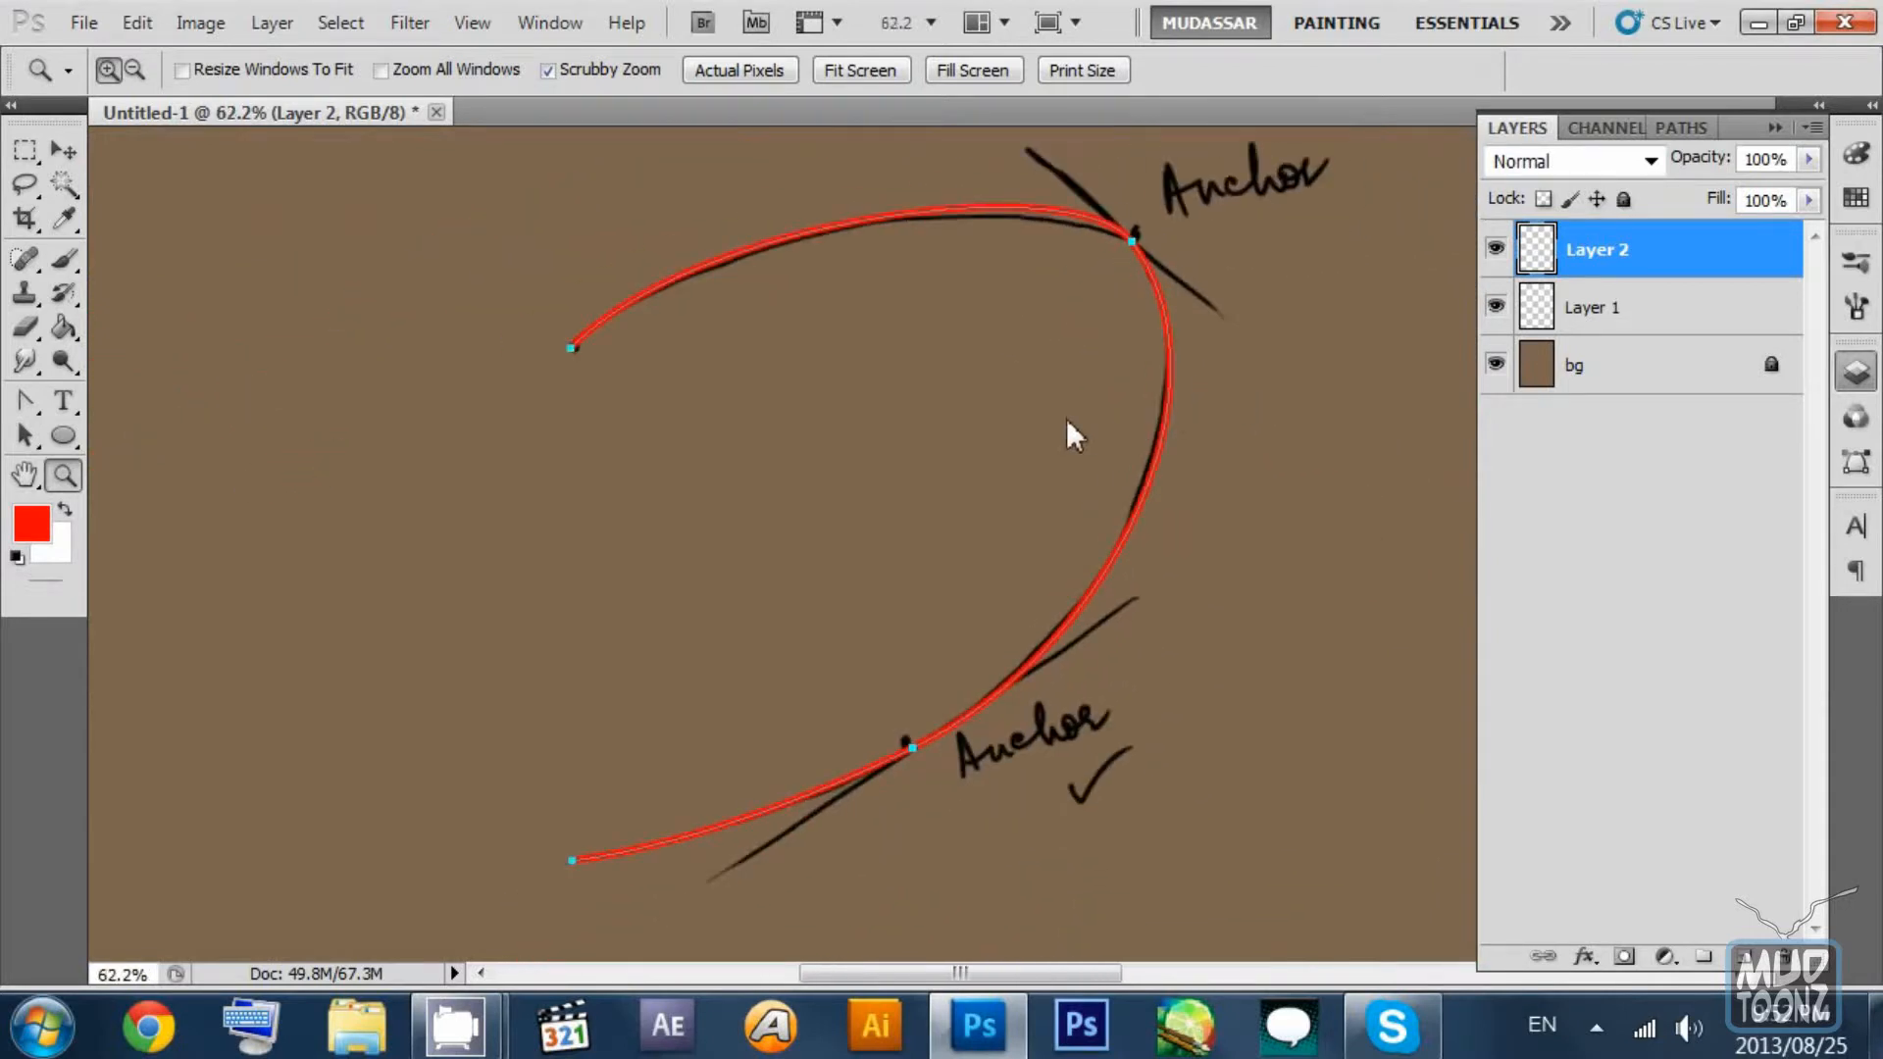
left_click(79, 159)
scroll(1214, 321, "right", 1)
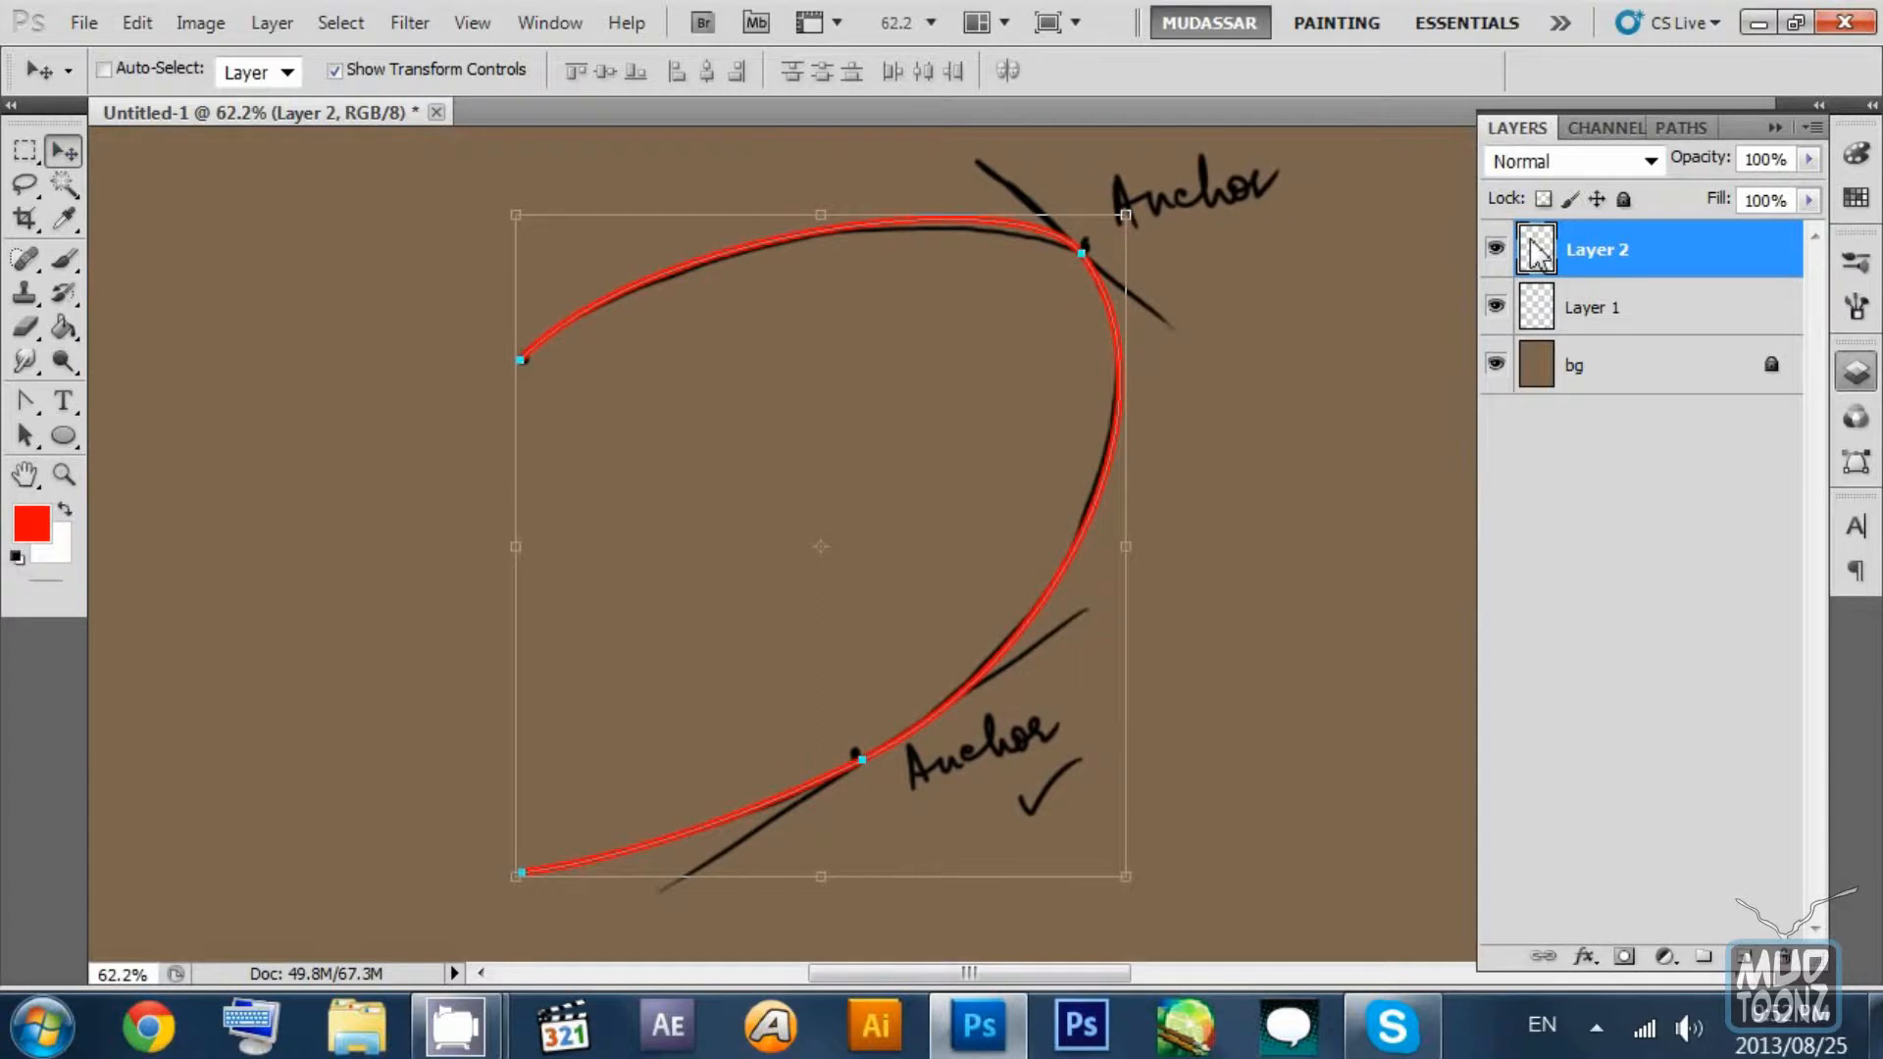
left_click(39, 157)
left_click(55, 158)
left_click_drag(1100, 289, 593, 86)
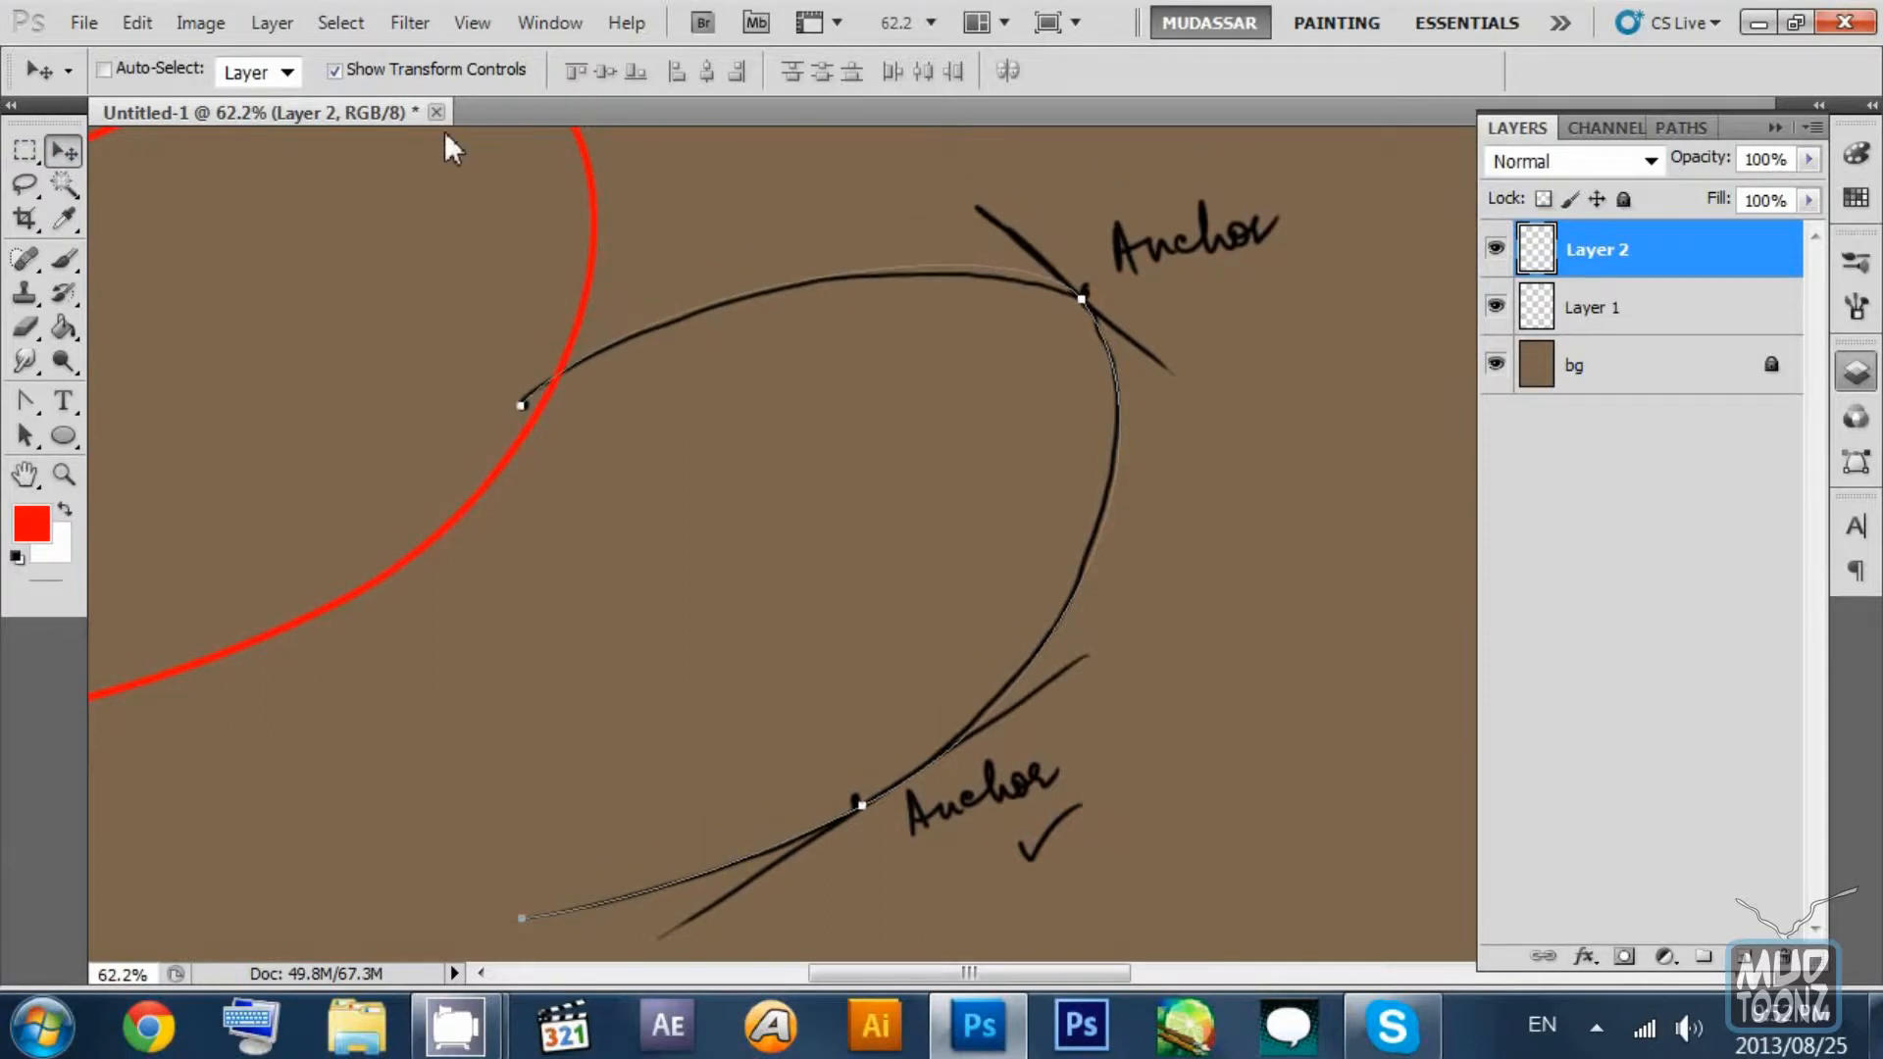
left_click_drag(444, 131, 867, 61)
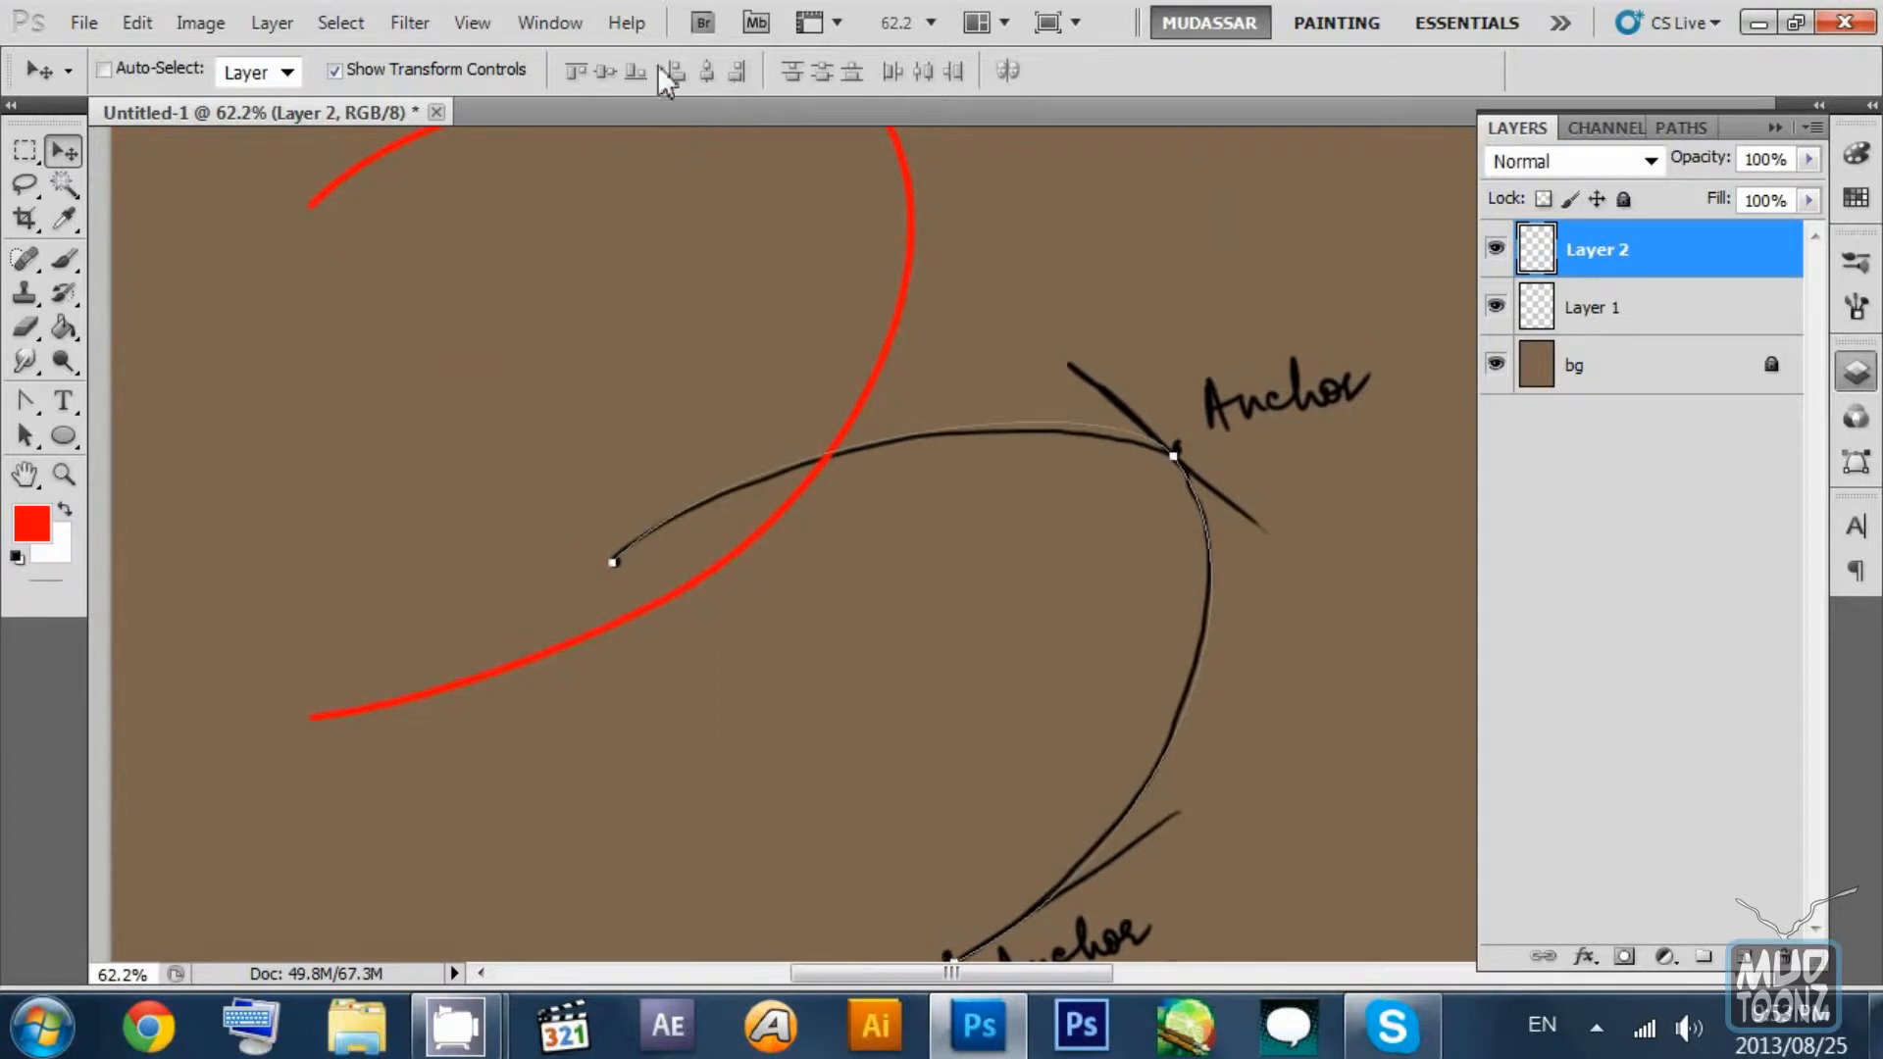
left_click_drag(660, 69, 797, 96)
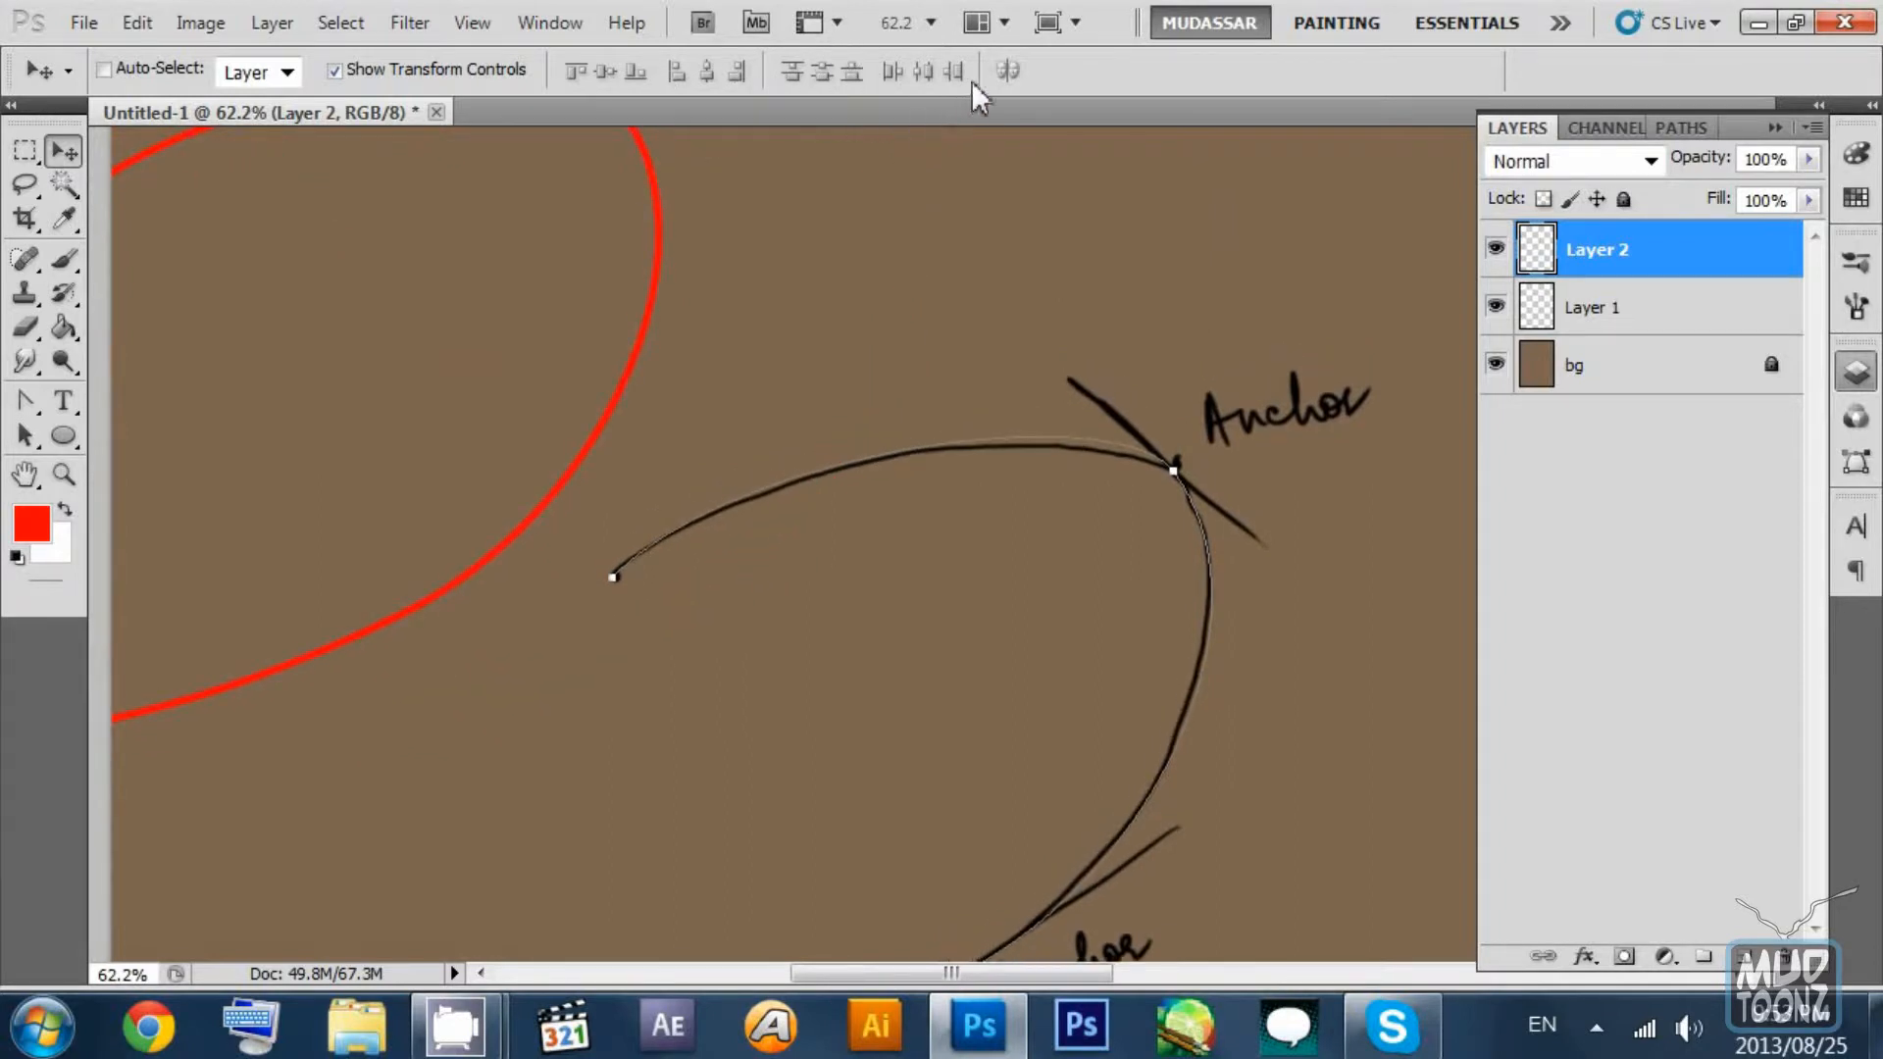
left_click_drag(1327, 90, 716, 280)
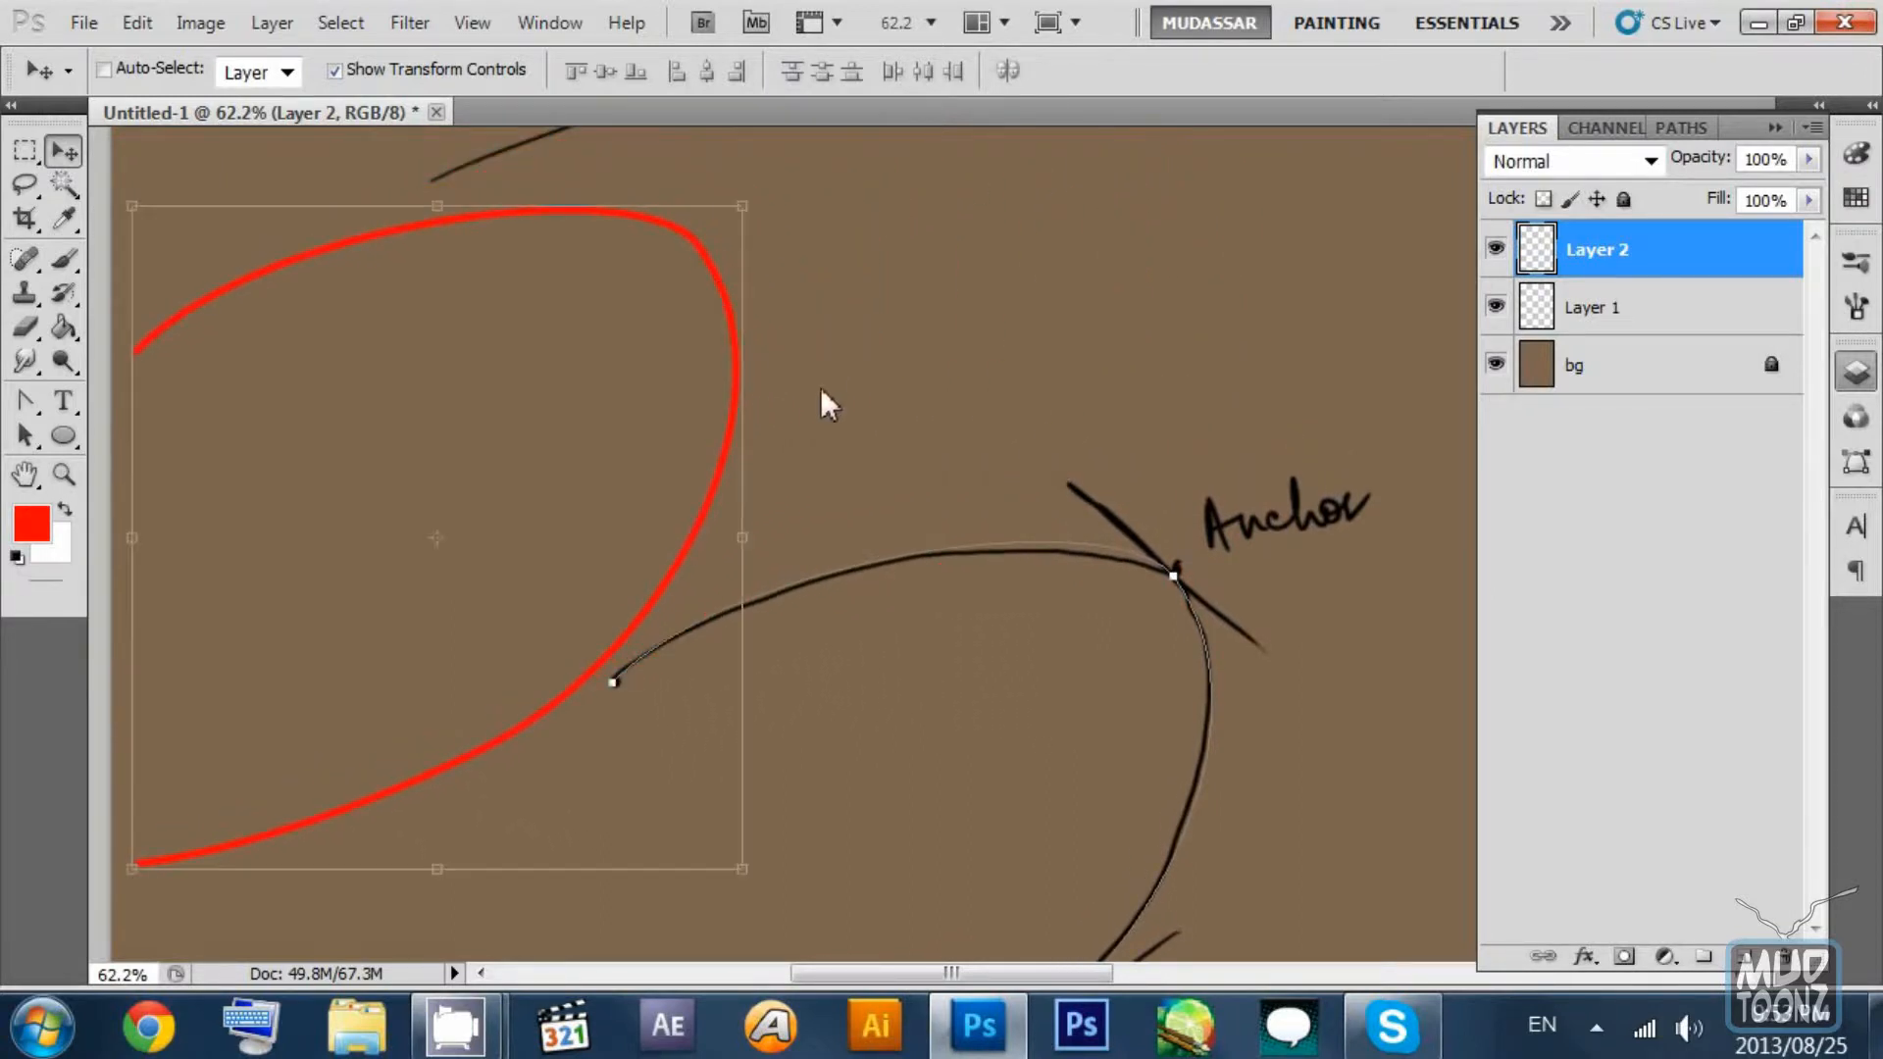
left_click_drag(923, 445, 1040, 249)
left_click_drag(1074, 432, 923, 231)
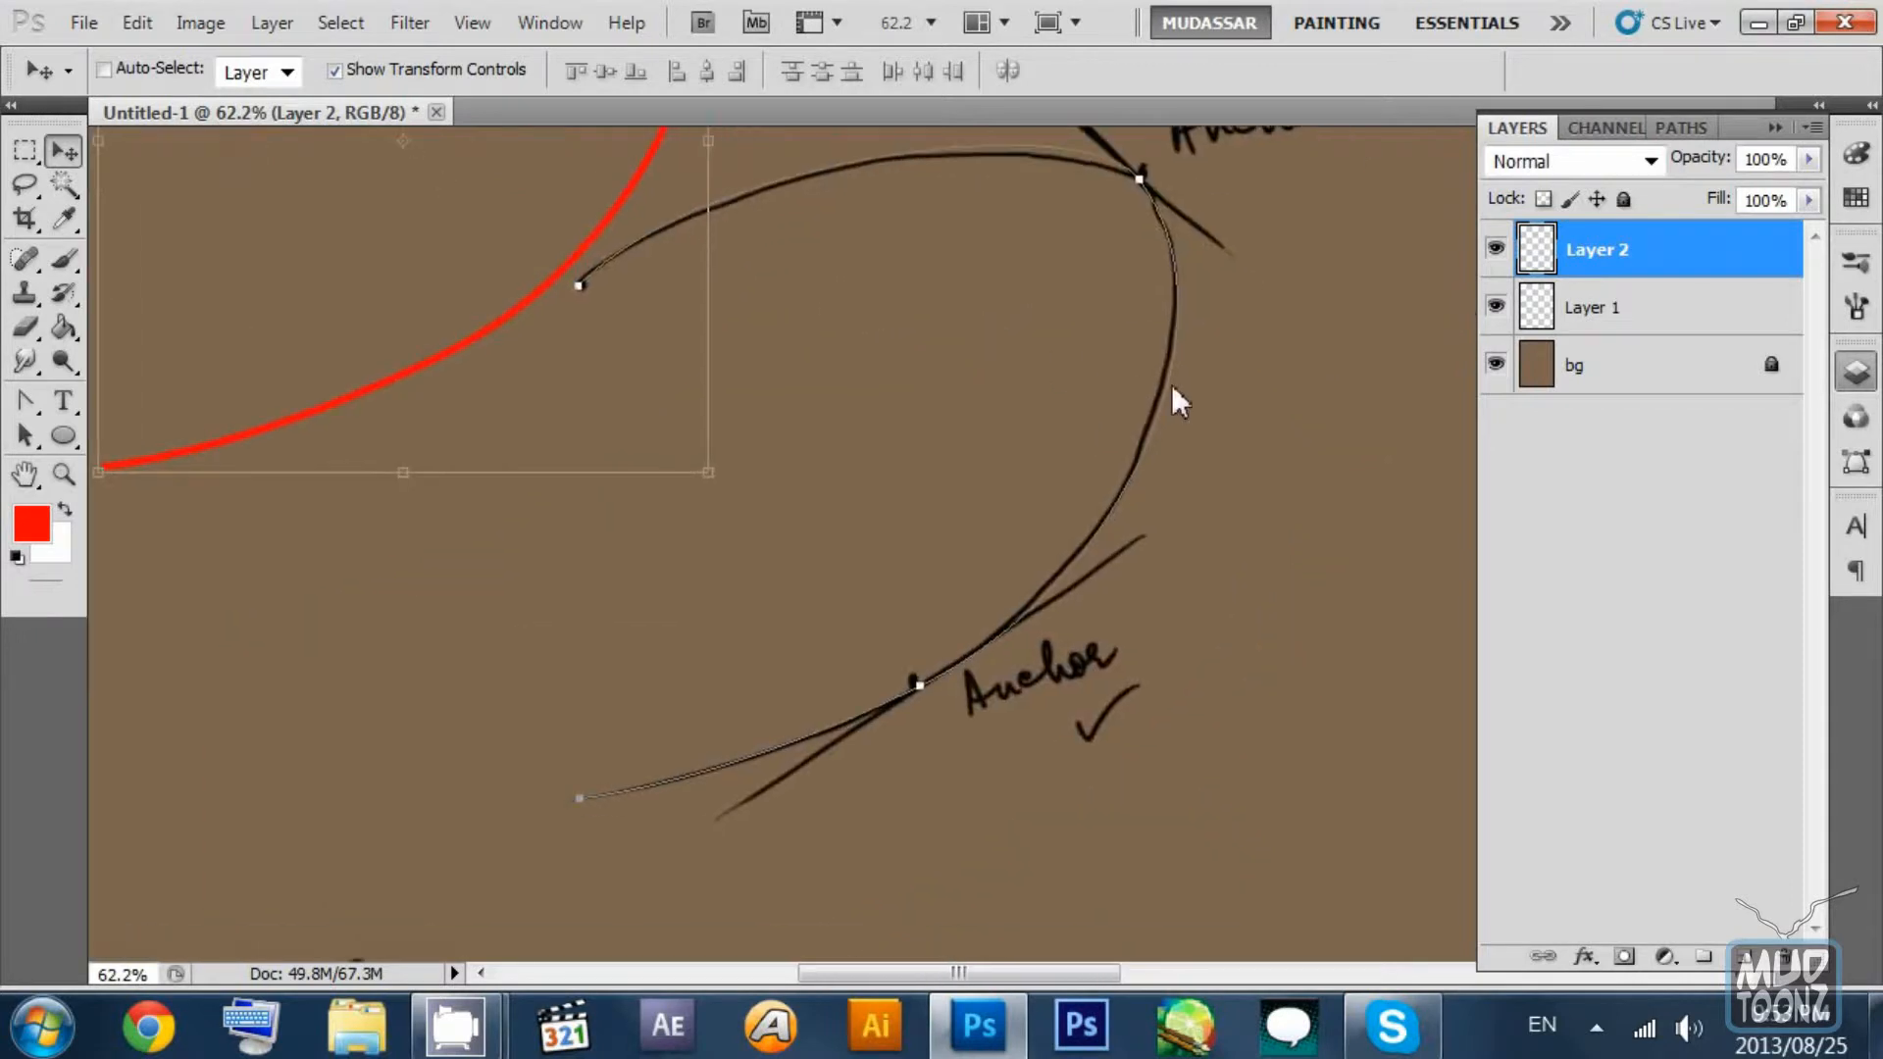
Stroke Path 1 again on Layer 2 with the Brush and Simulate Pressure turned on.
left_click(26, 436)
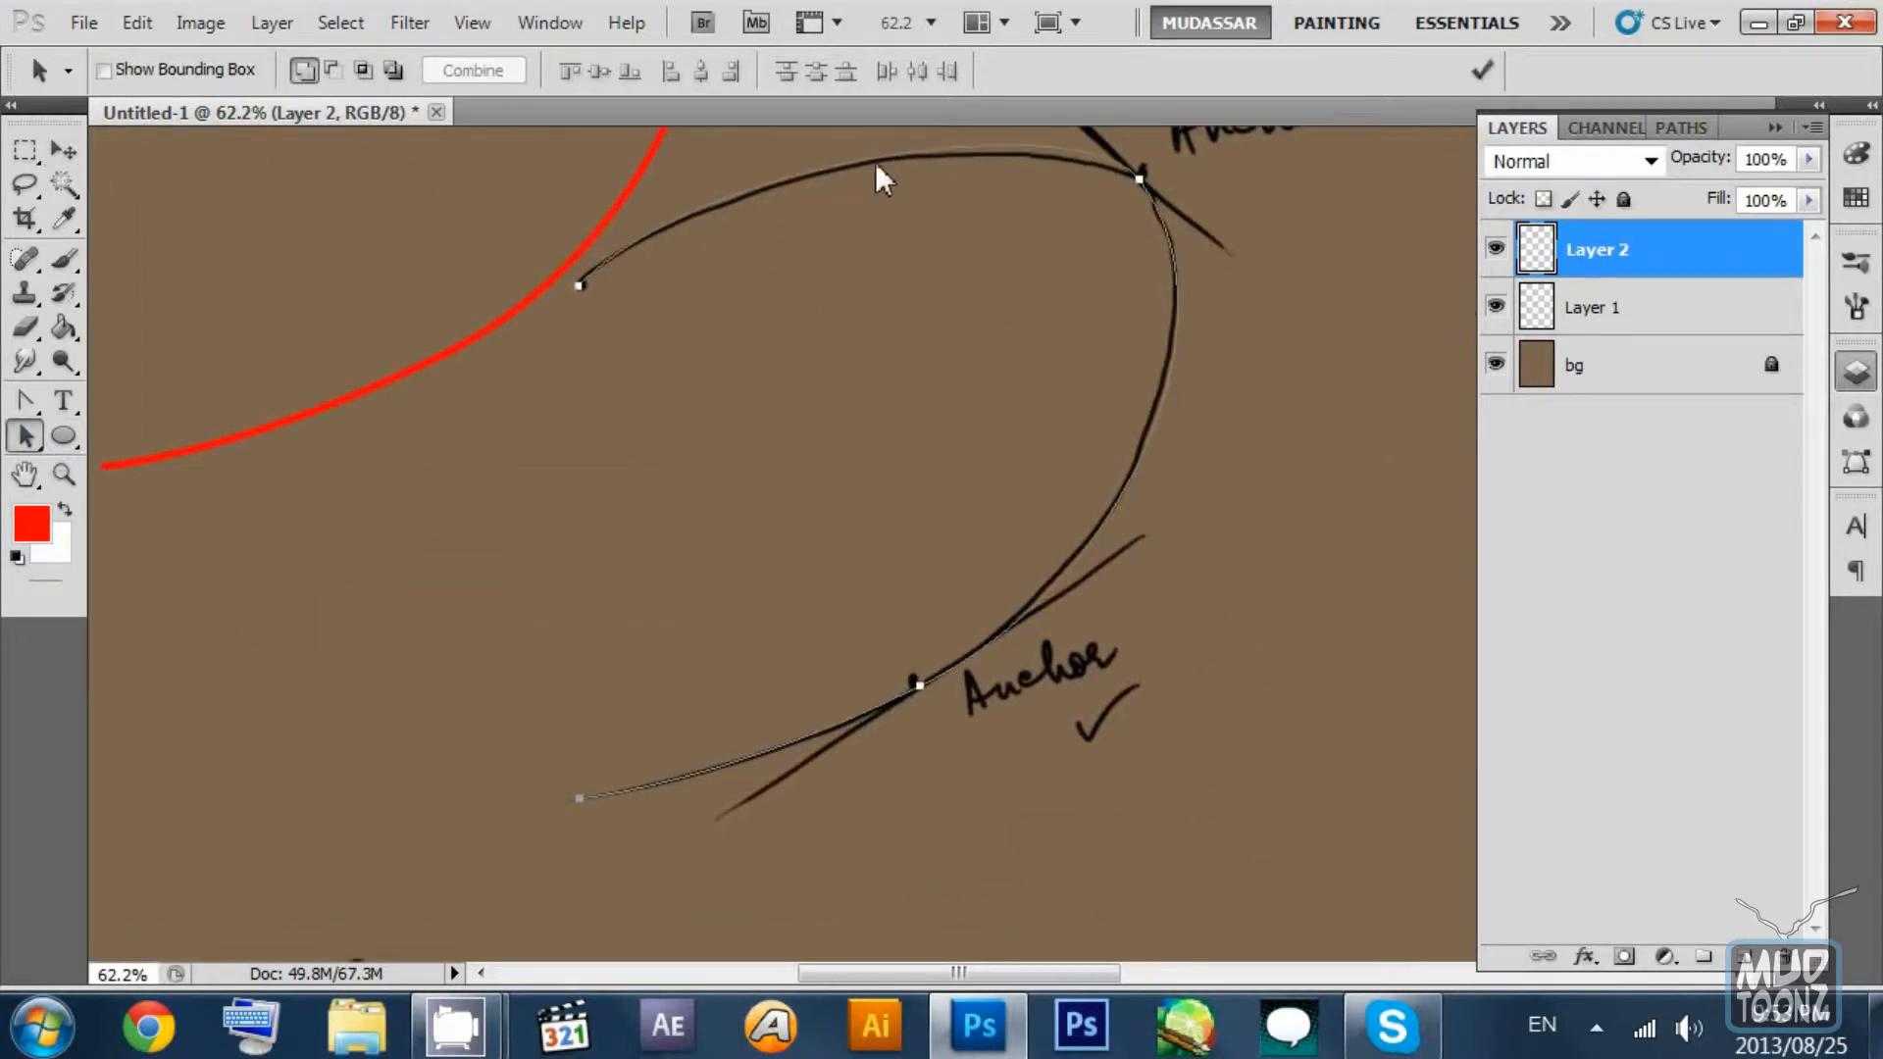
left_click_drag(875, 161, 846, 188)
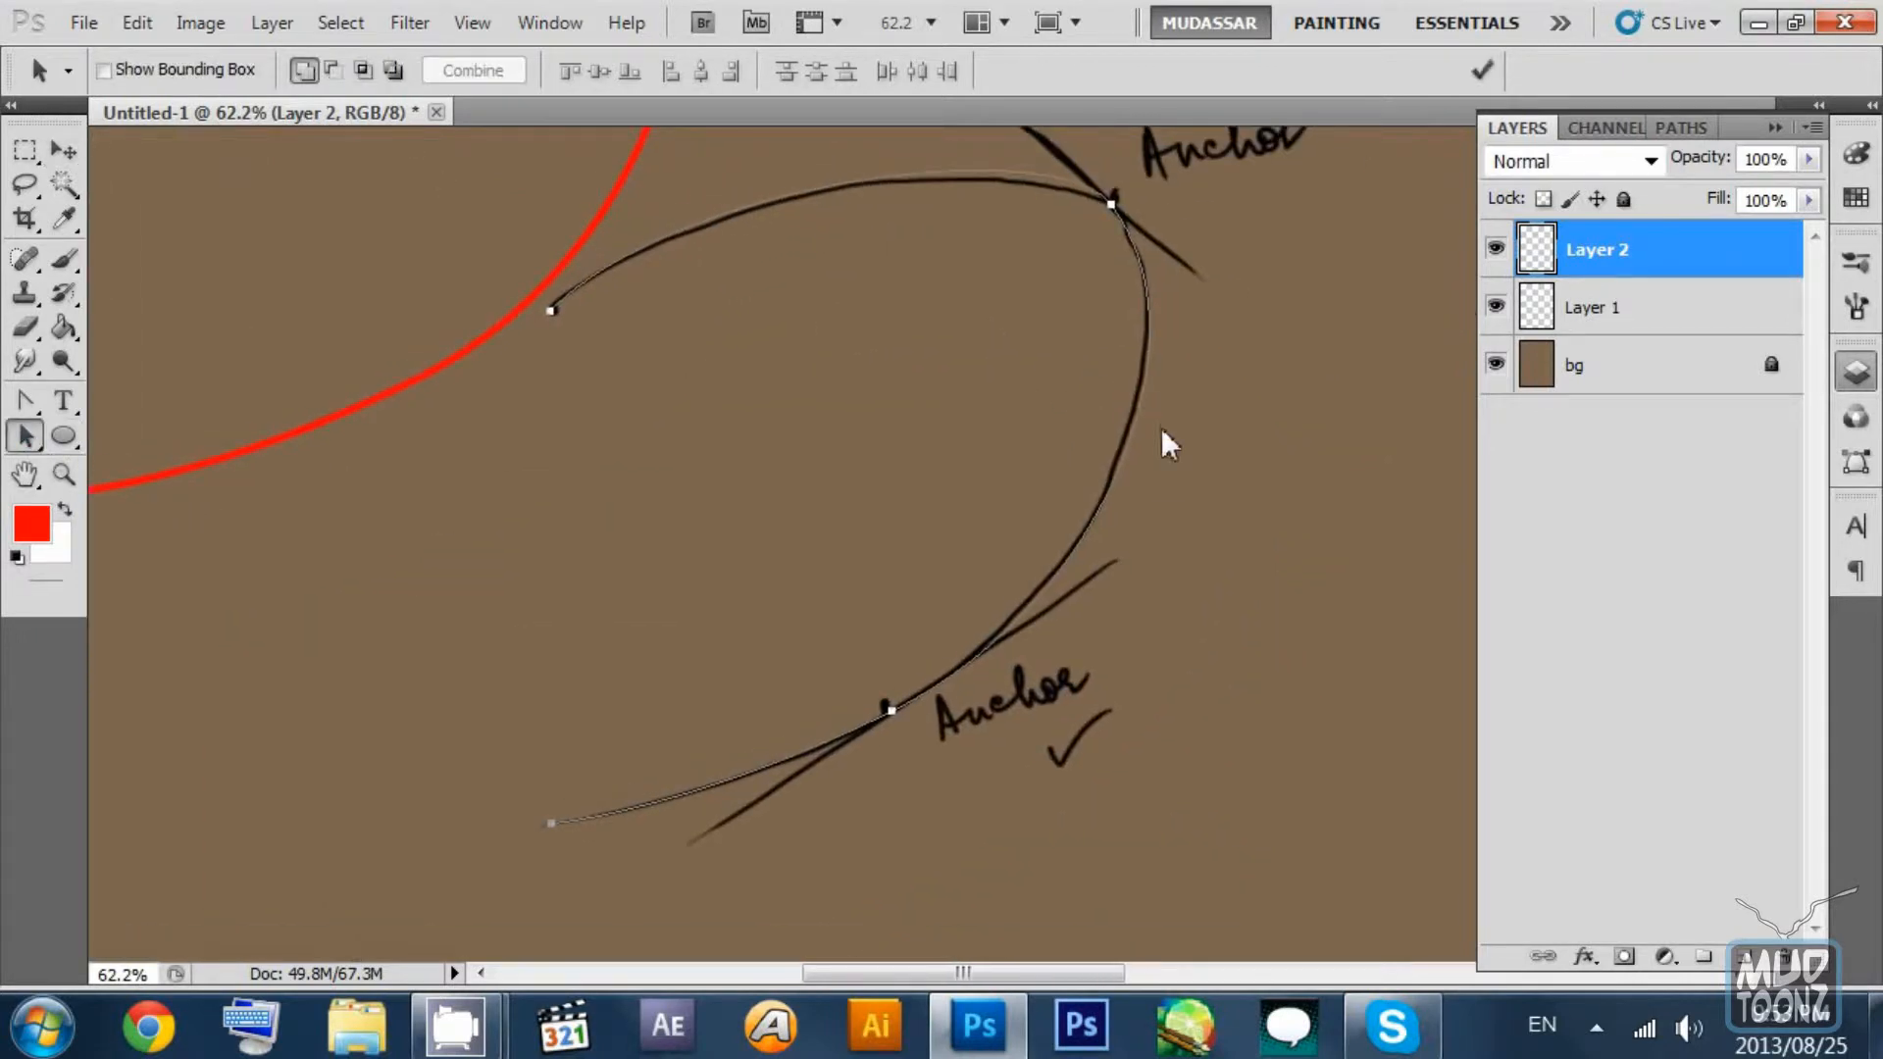
left_click(1668, 133)
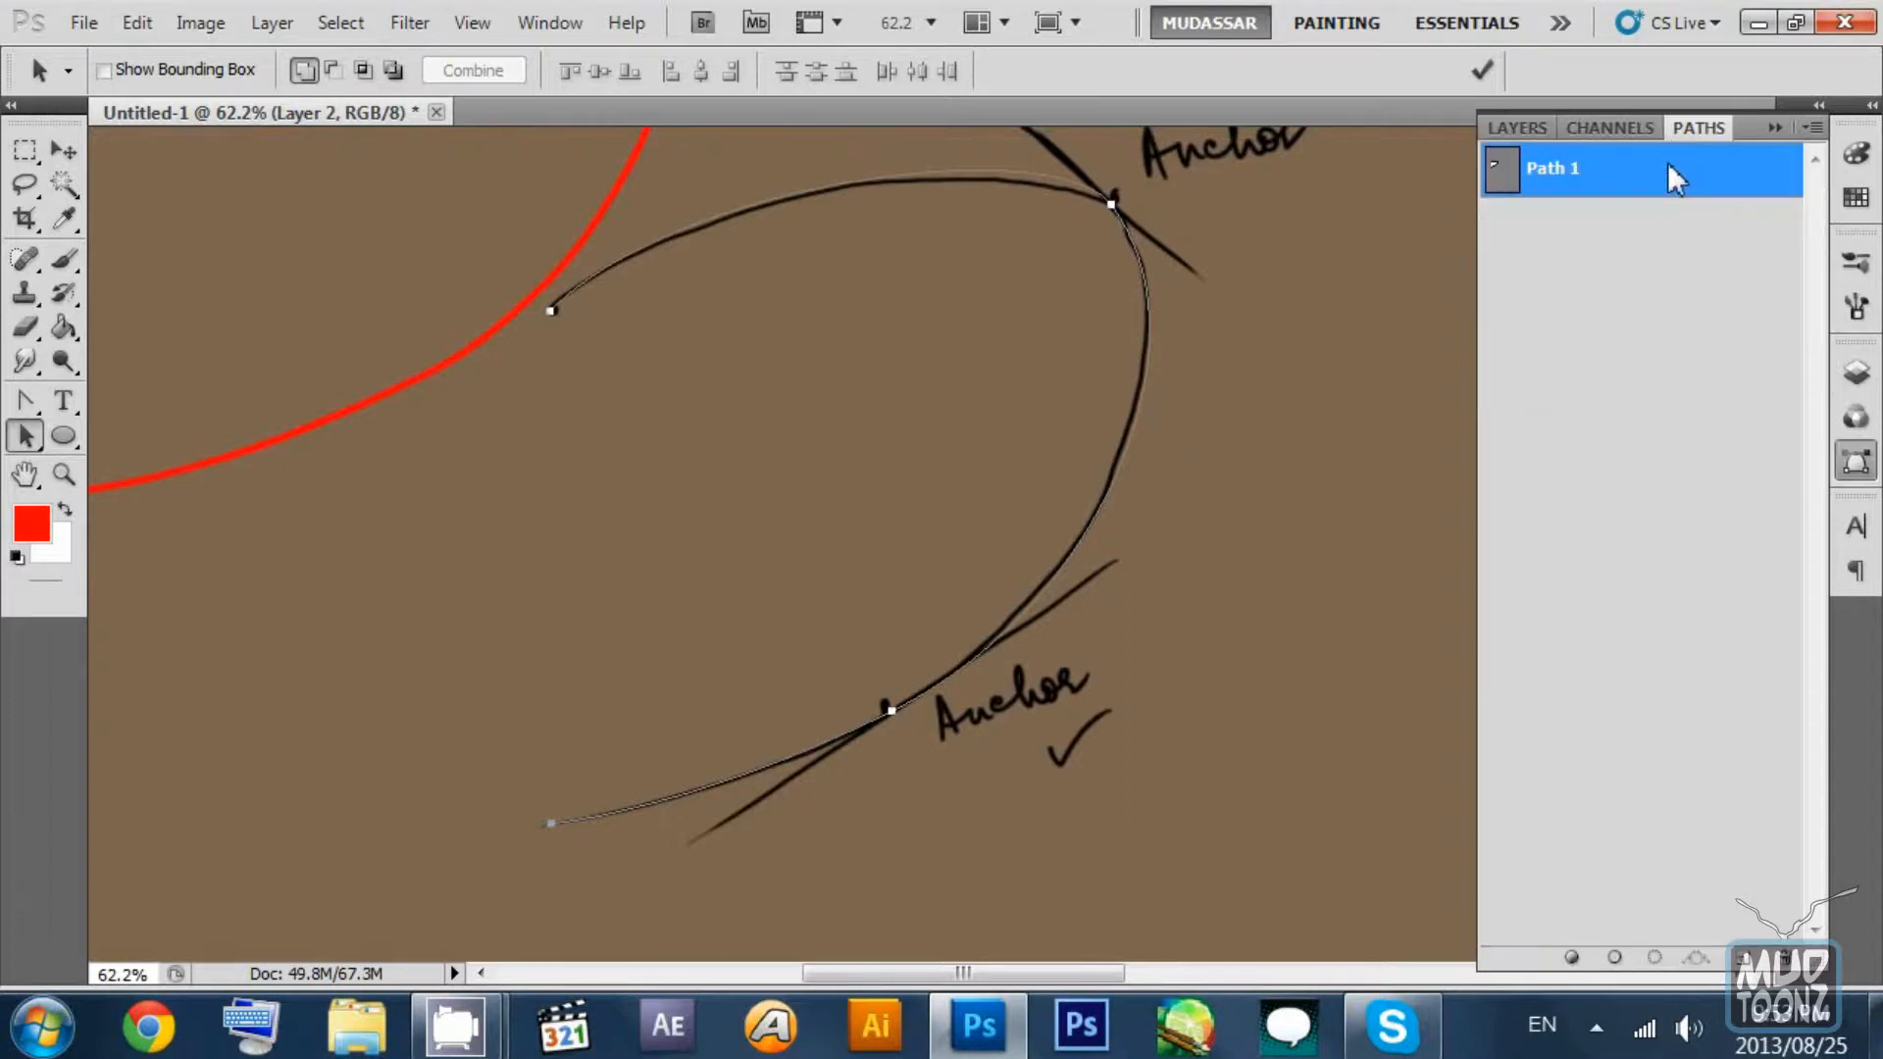
right_click(1652, 182)
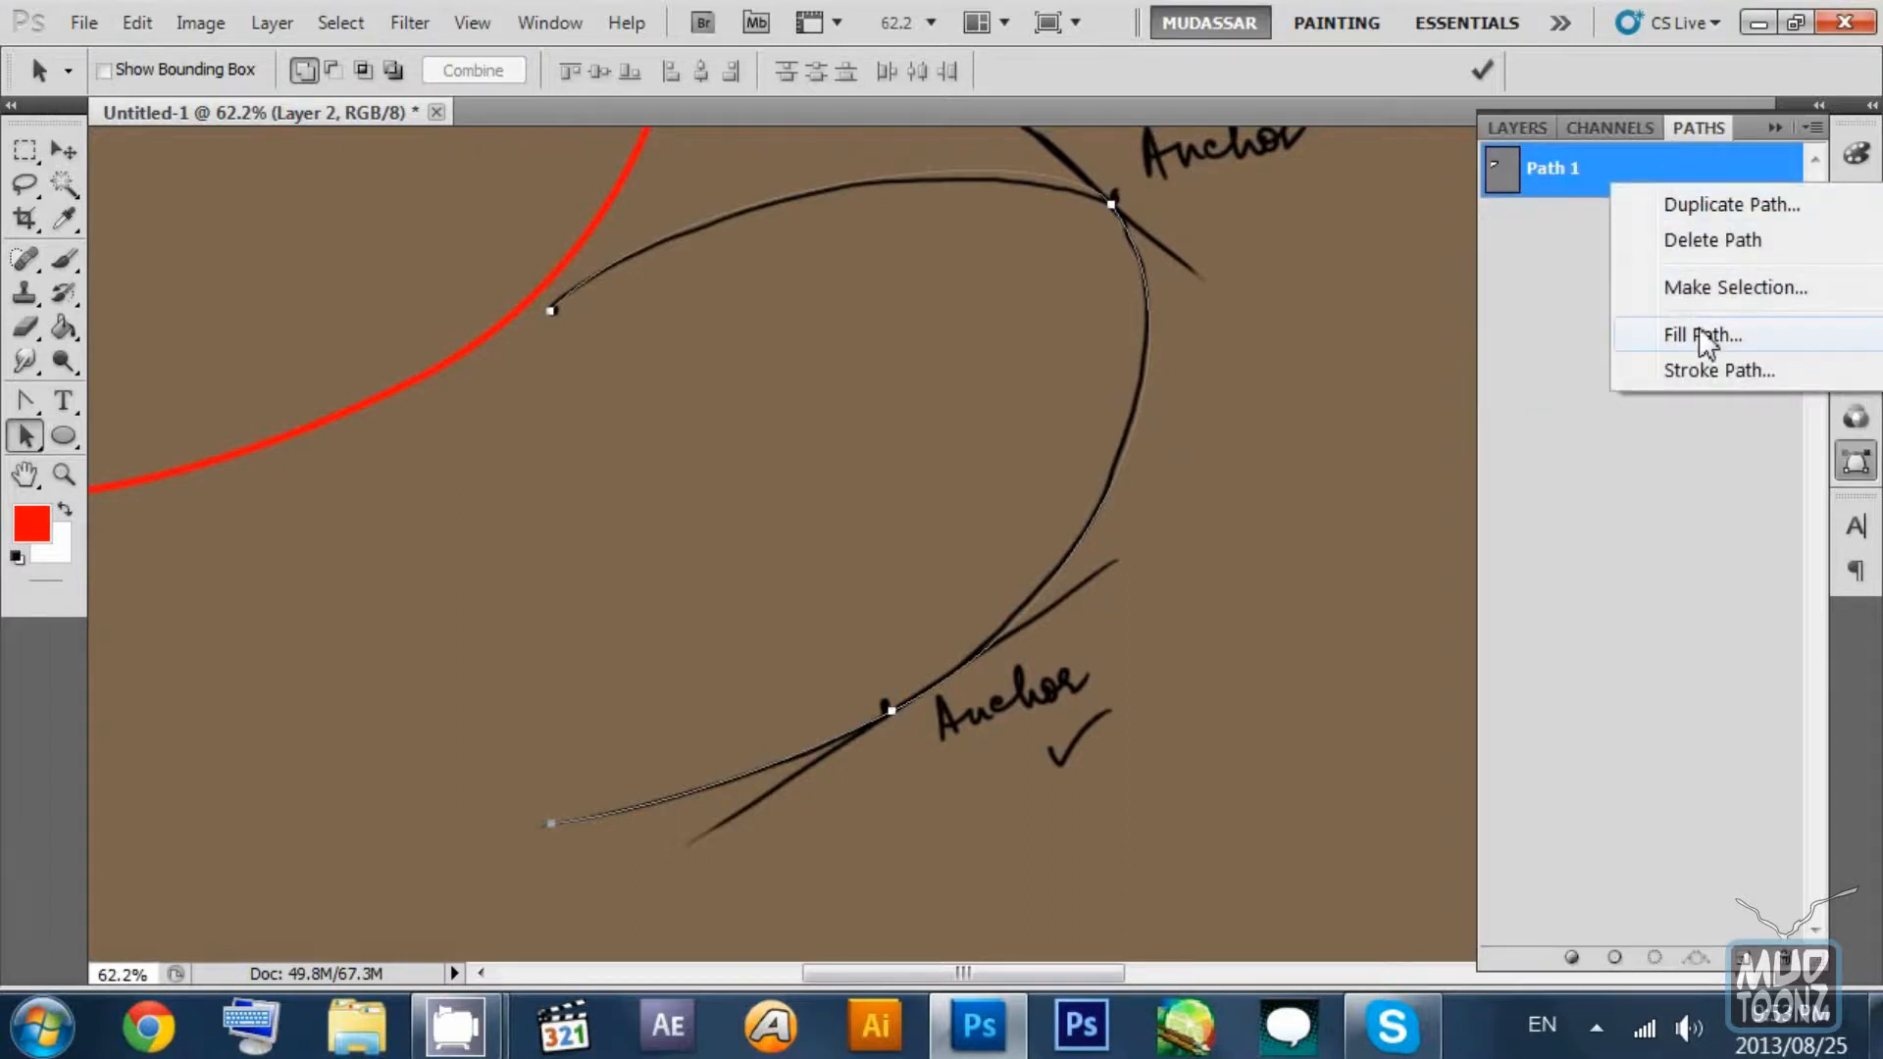
left_click(1709, 369)
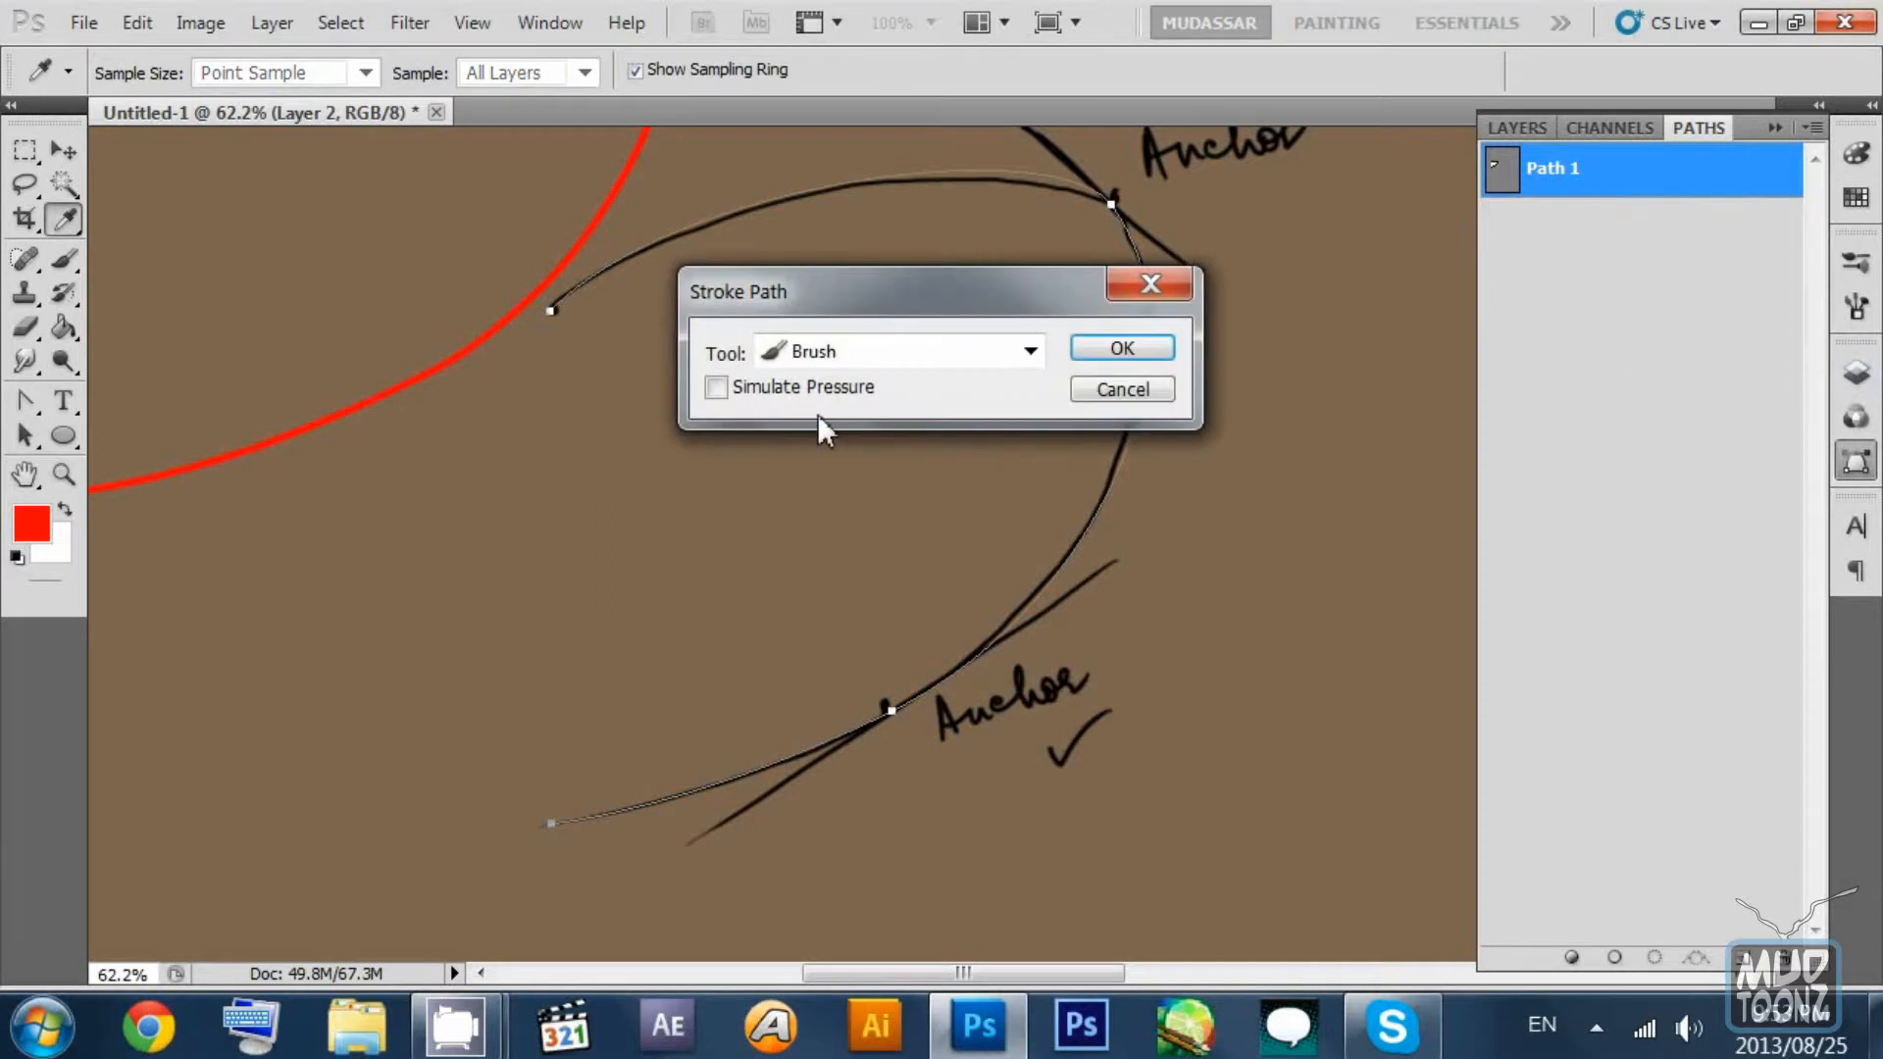
left_click(805, 388)
left_click(1153, 351)
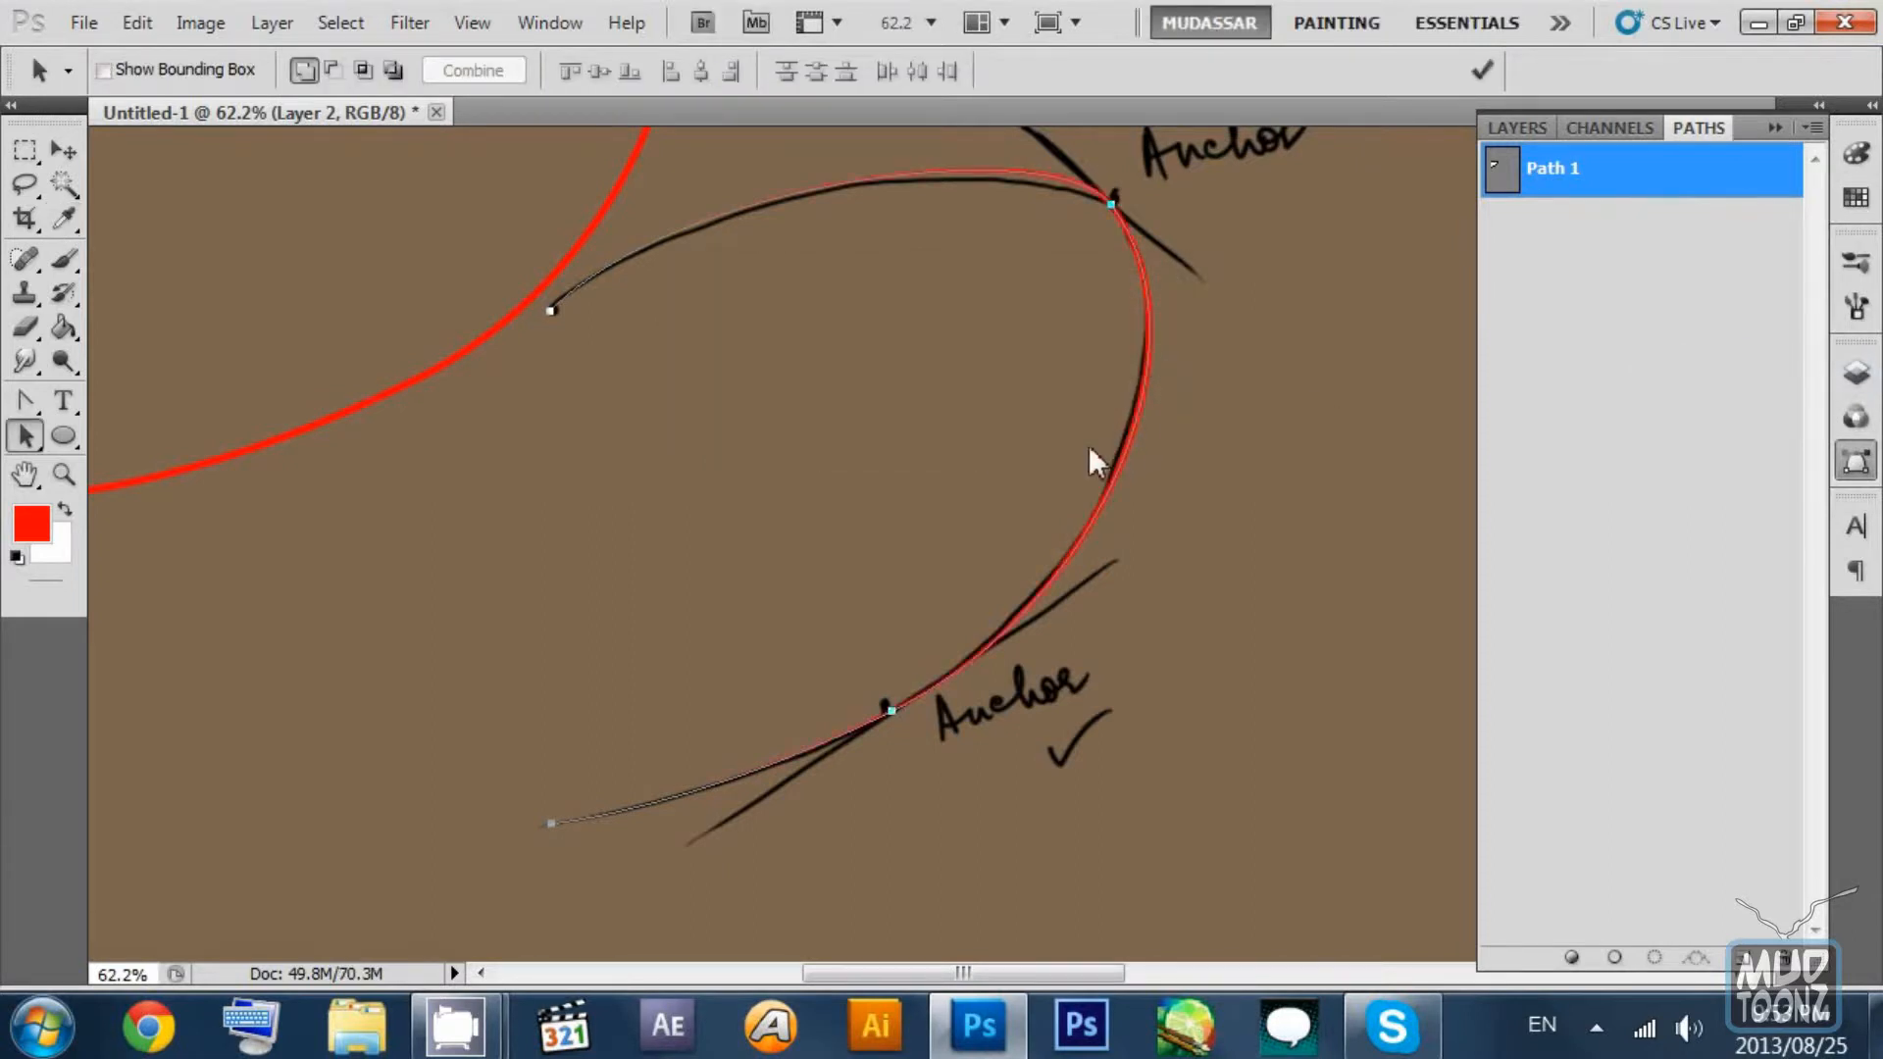
Deselect Path 1 and hide Layer 1 so only the two red strokes remain over the background.
left_click(25, 152)
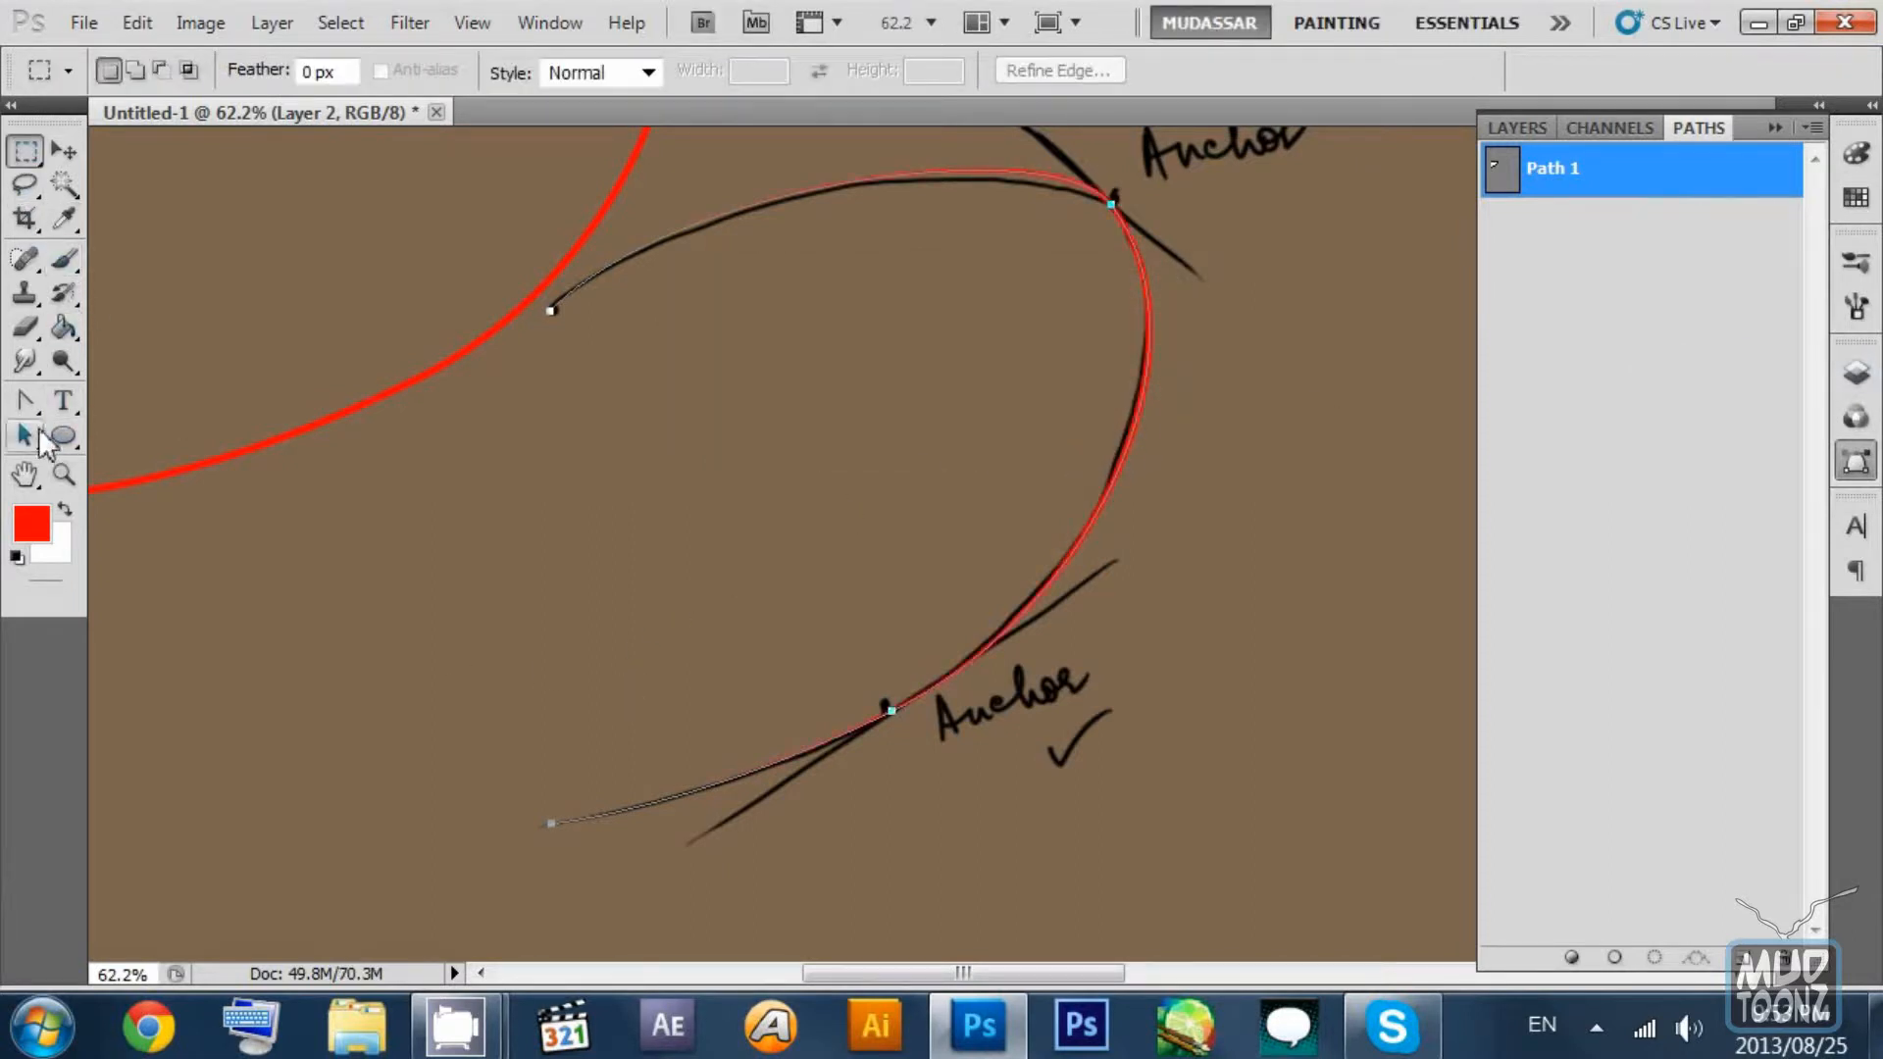
left_click(26, 436)
left_click(1535, 270)
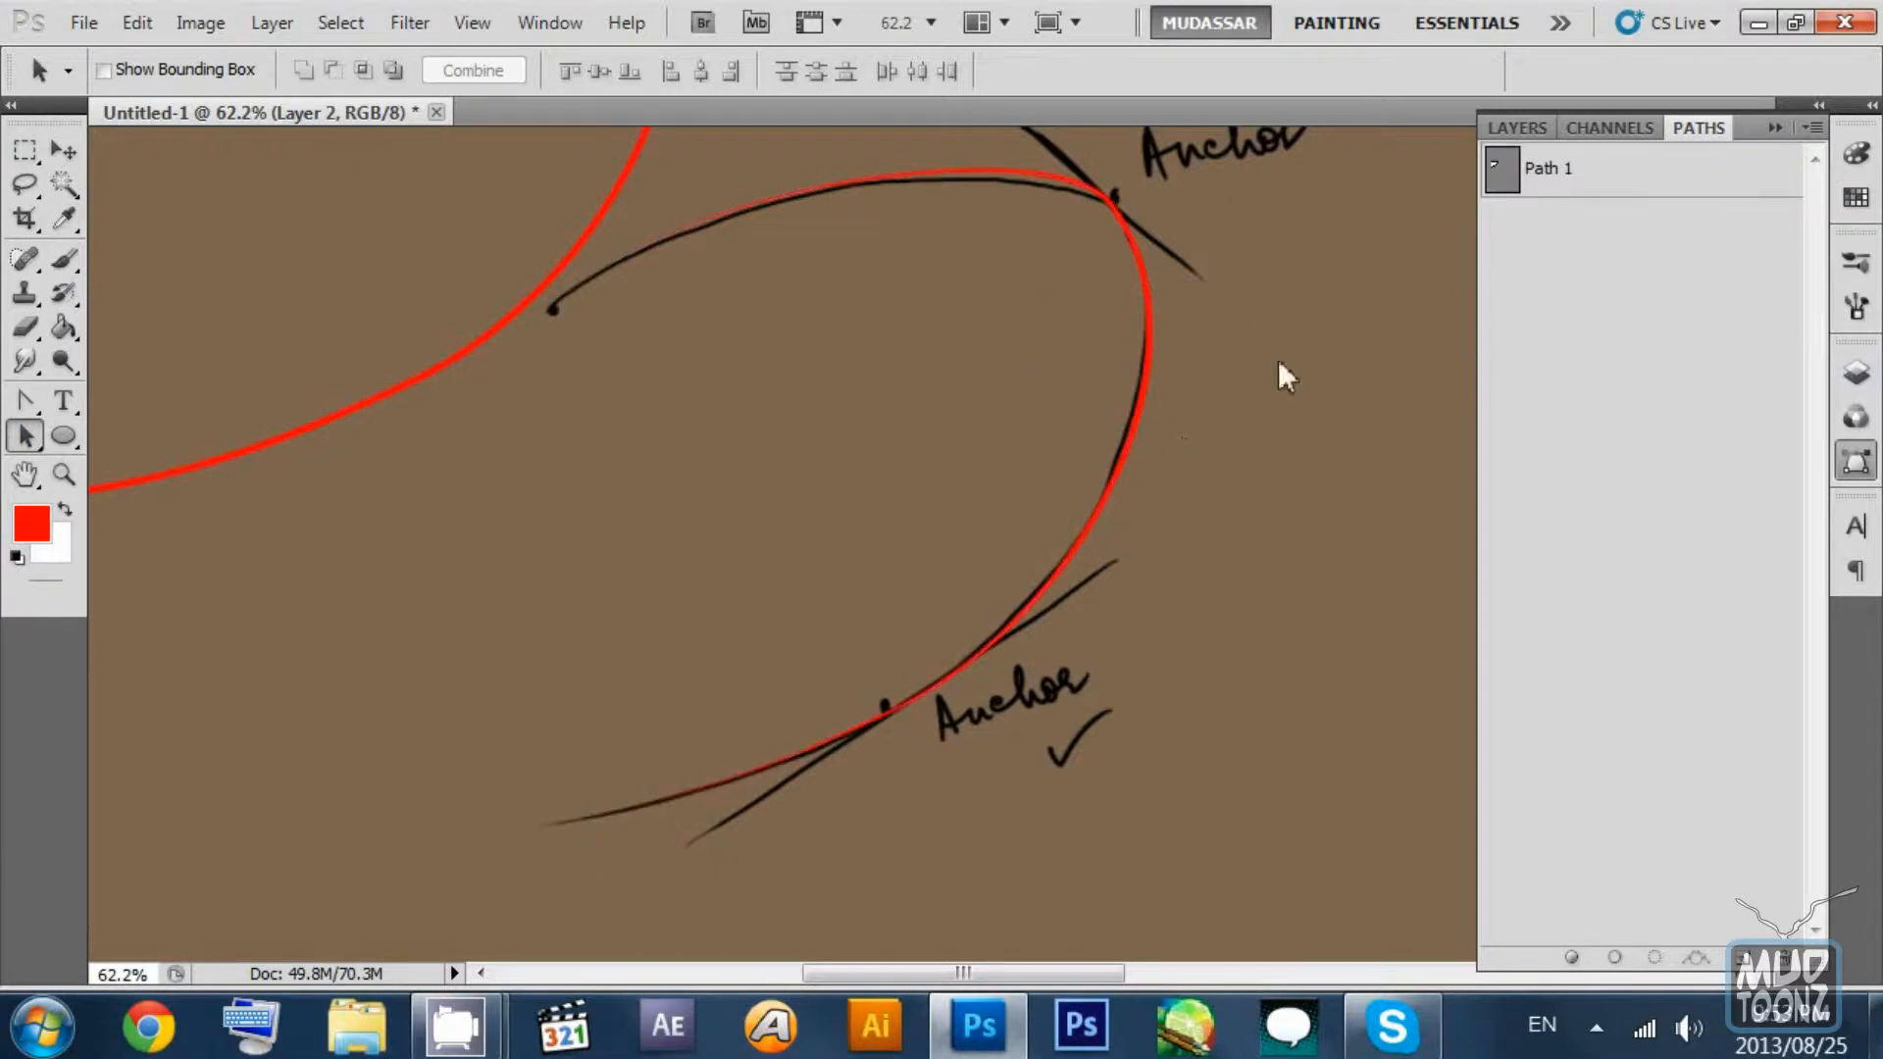
left_click(1520, 128)
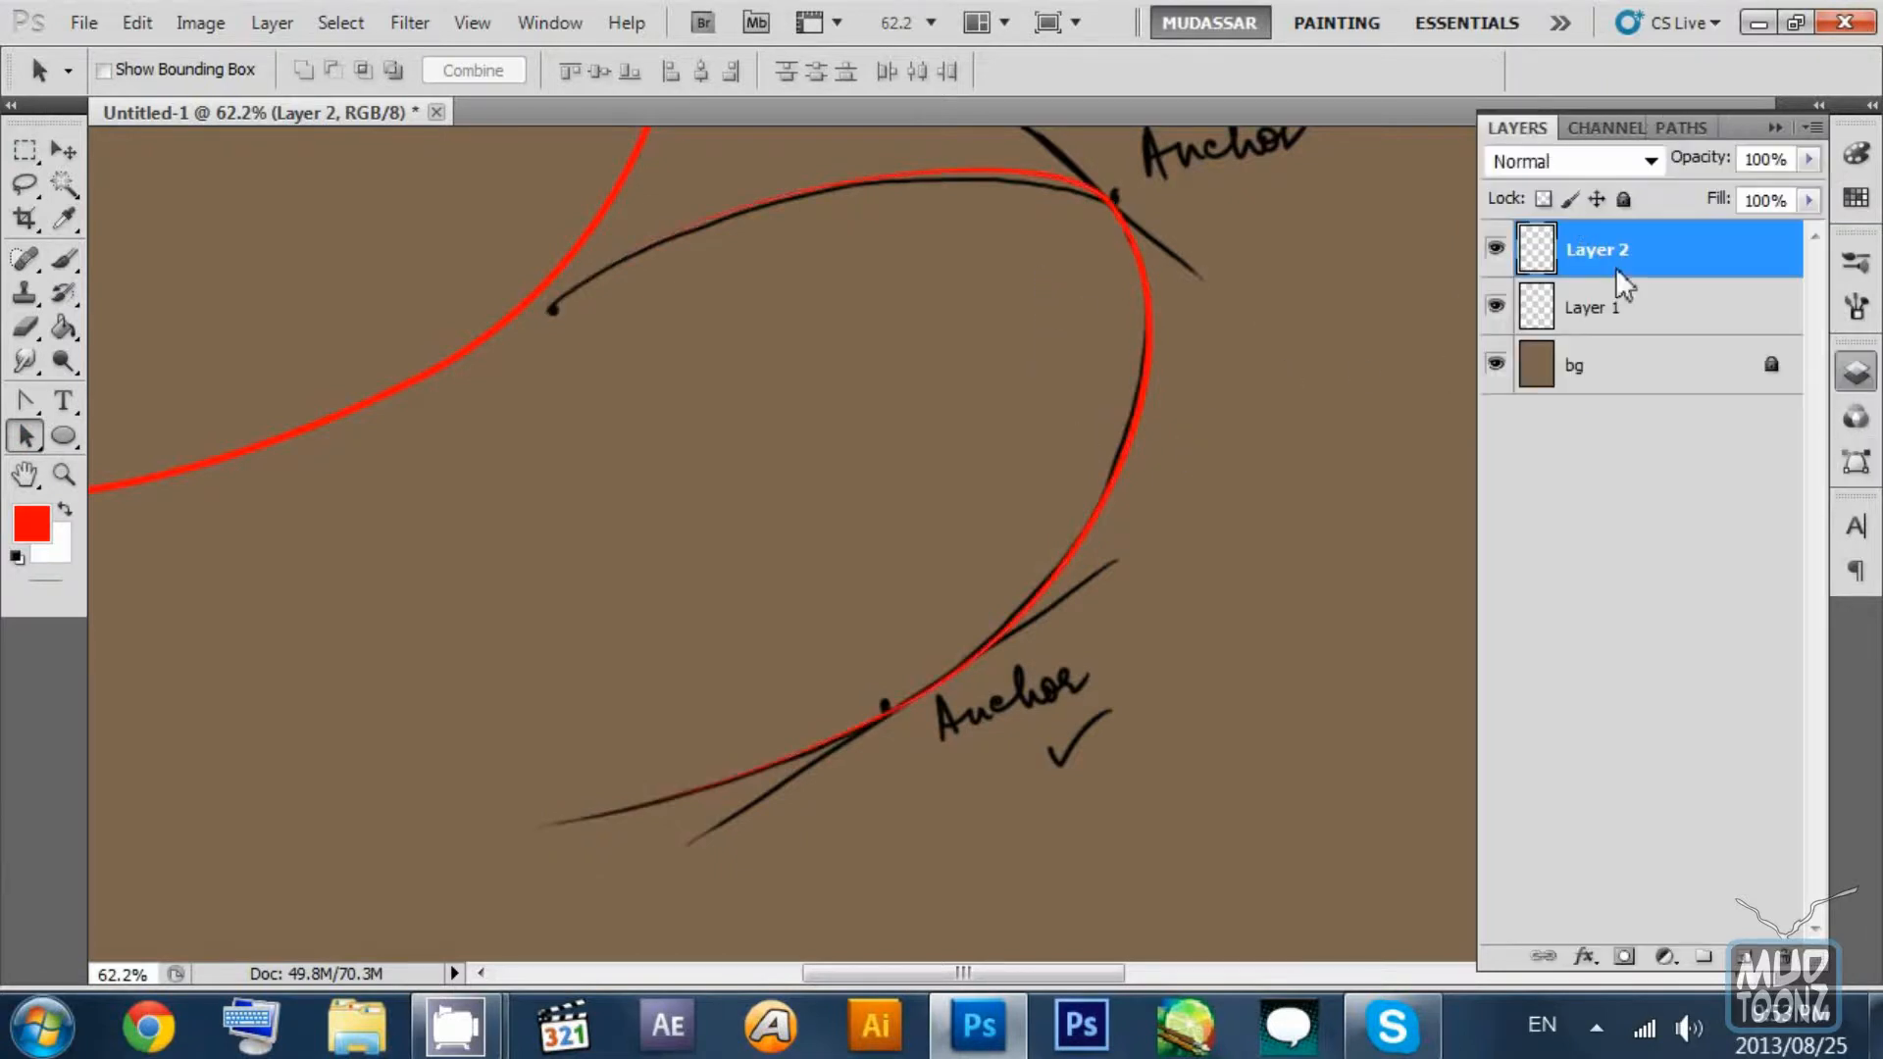
left_click(1496, 307)
Make Layer 1 visible again and move the two red strokes on Layer 2 to the right, between the sketched curves.
mouse_move(1085, 280)
left_mouse_down()
mouse_move(1233, 624)
mouse_move(1279, 538)
mouse_move(1234, 496)
mouse_move(1255, 424)
mouse_move(1138, 396)
mouse_move(1126, 517)
mouse_move(1273, 567)
mouse_move(1062, 349)
mouse_move(634, 369)
mouse_move(531, 352)
left_mouse_up()
key("z")
left_click_drag(1195, 441, 1057, 355)
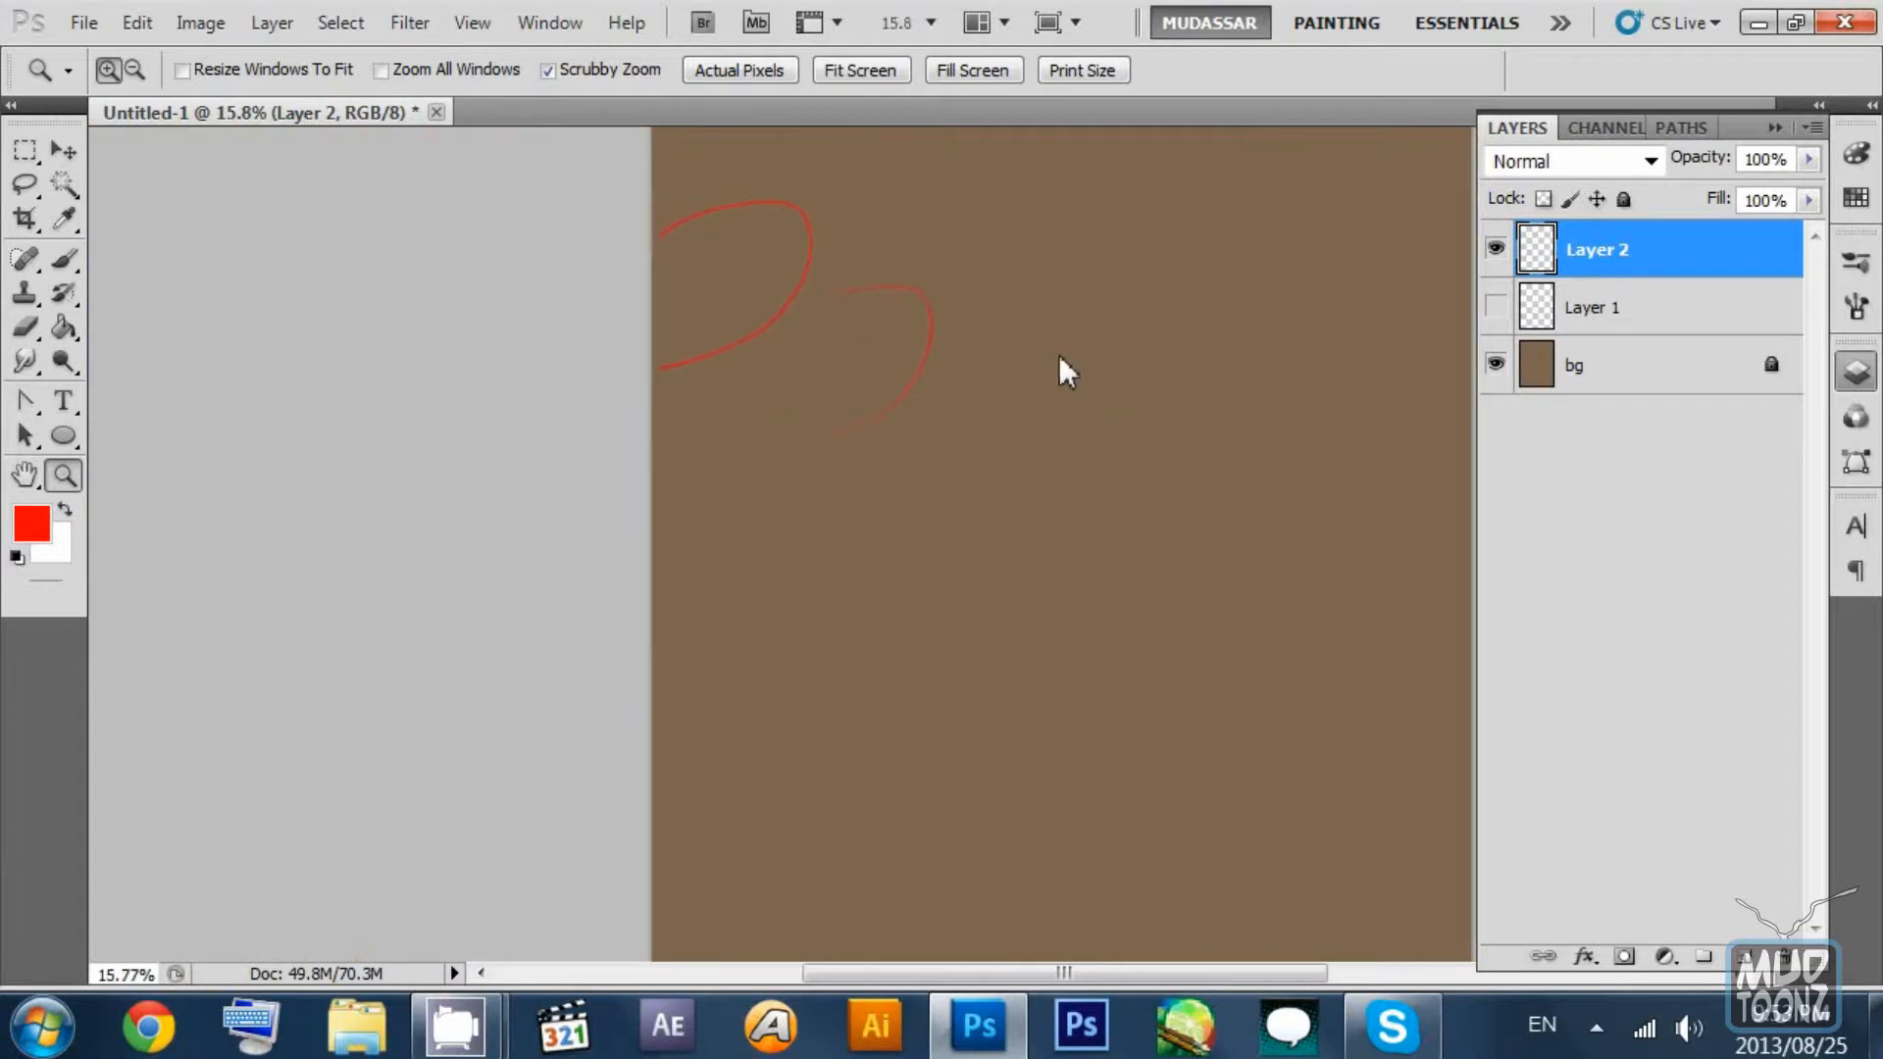
left_click(67, 149)
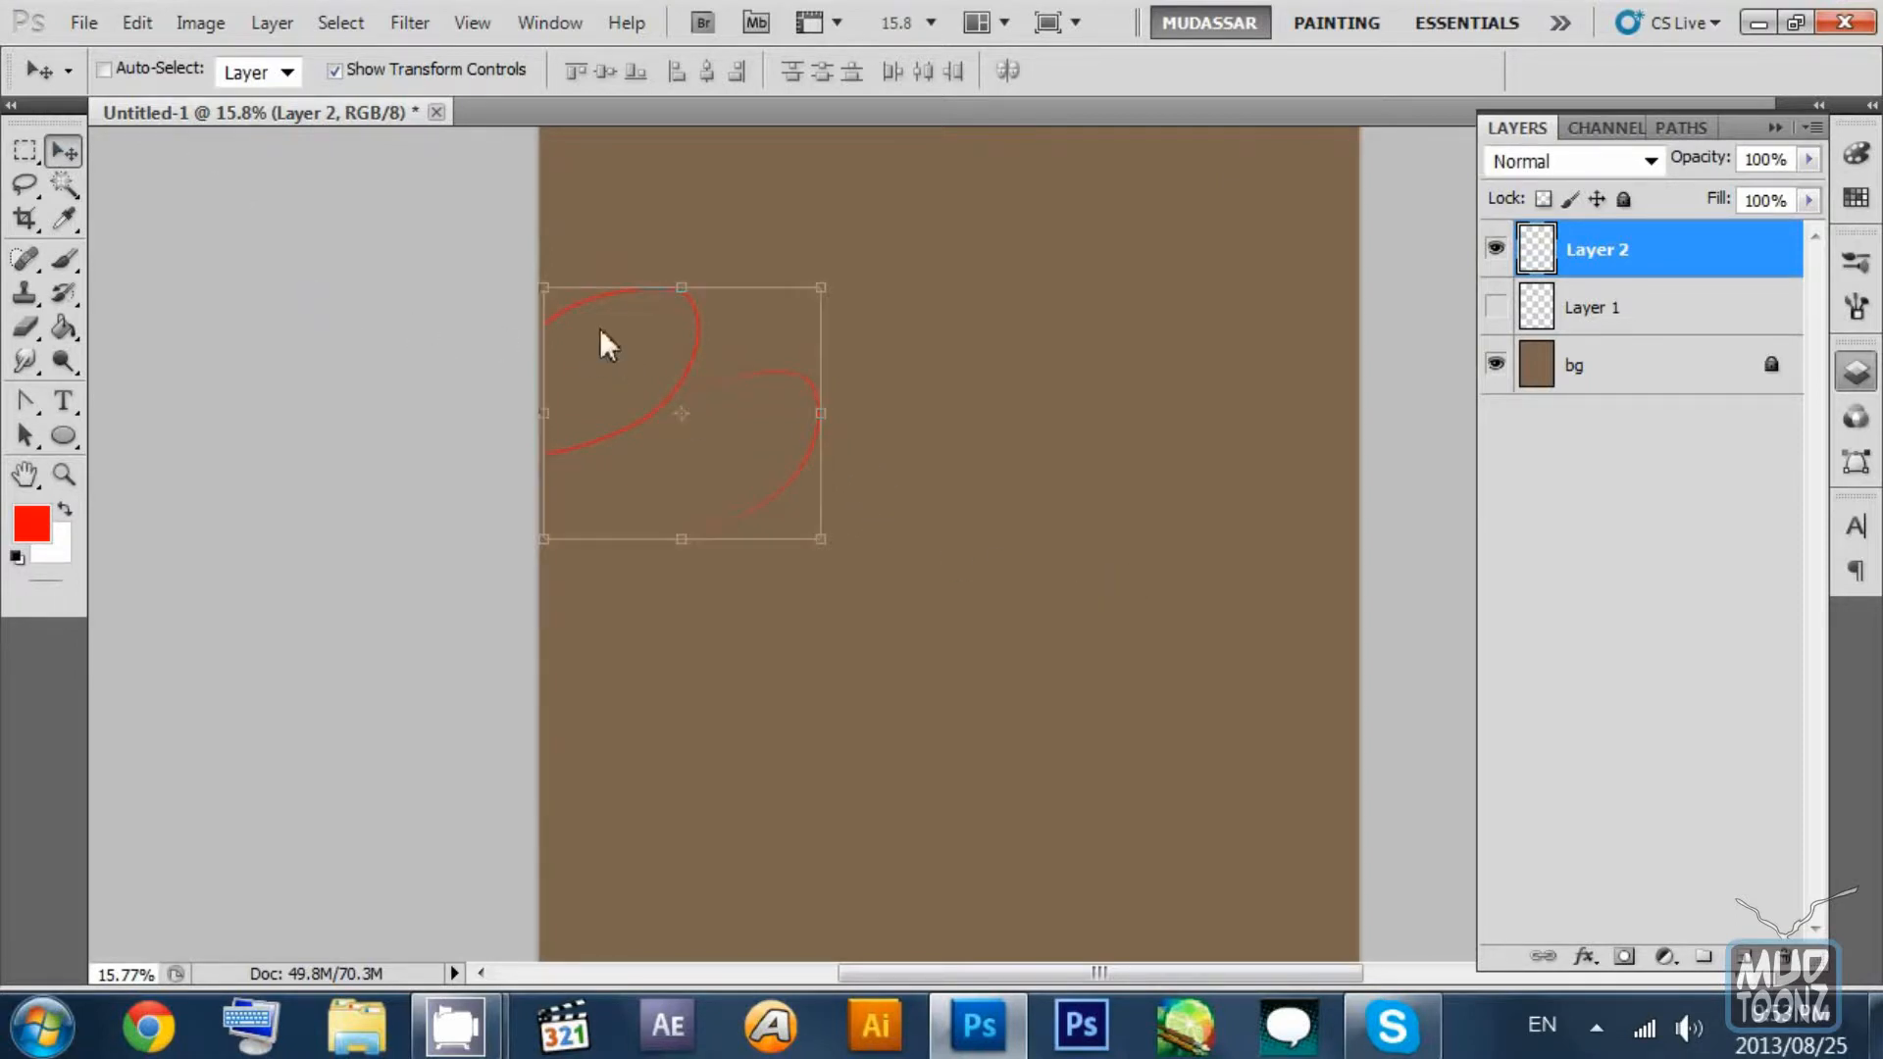
left_click(1494, 307)
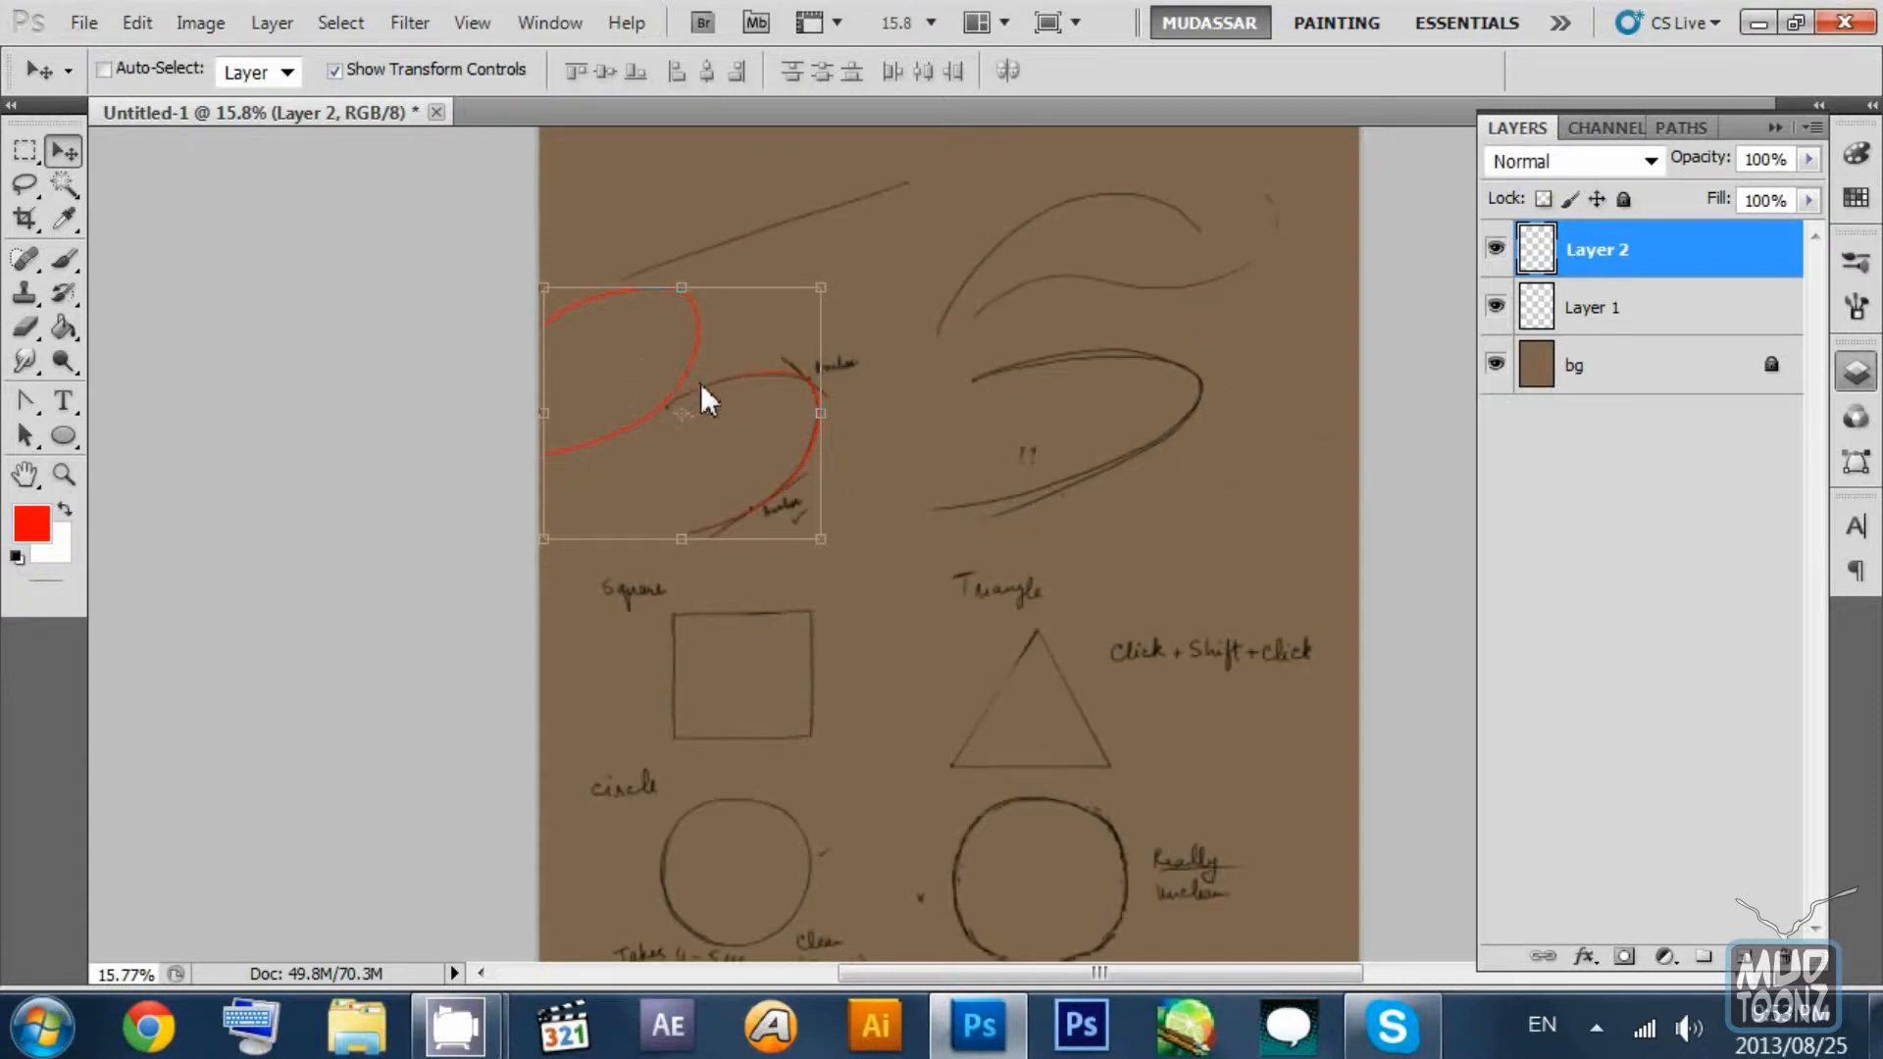
left_click_drag(691, 366, 892, 348)
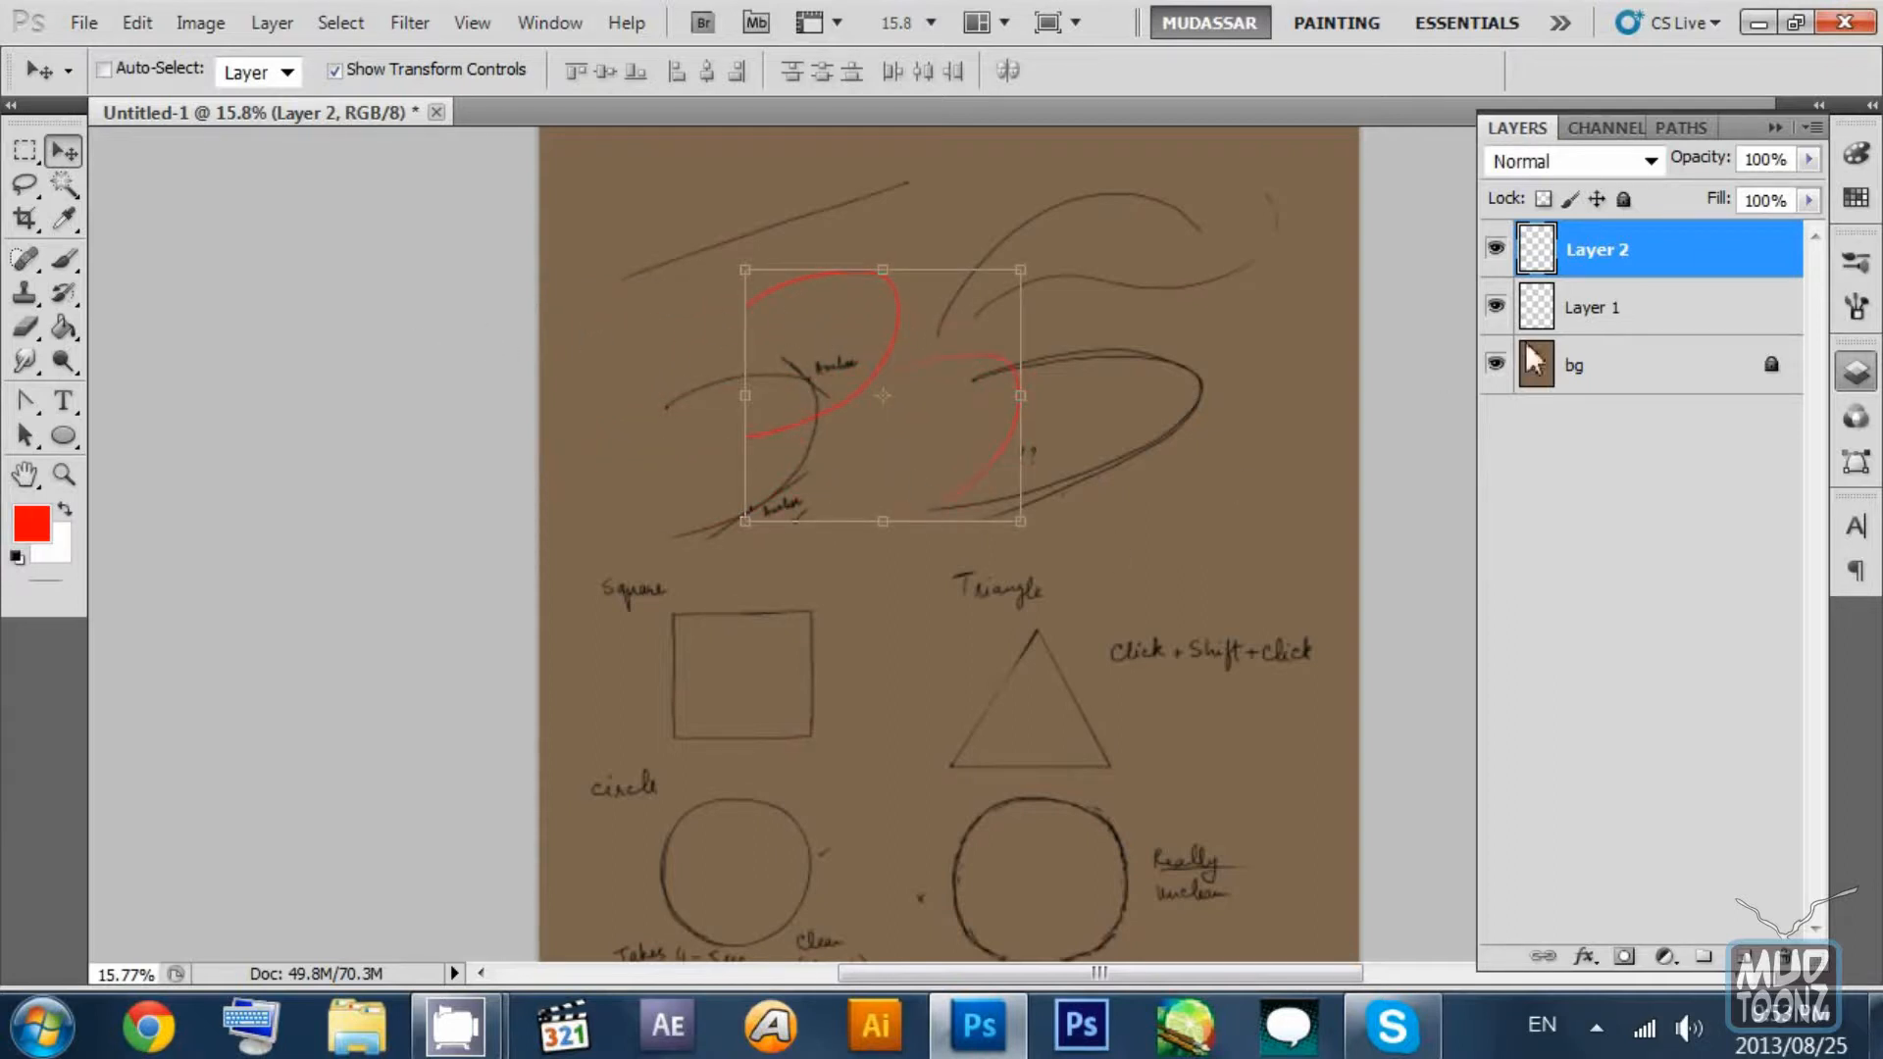
Examine the extents of the artwork on Layer 1 and Layer 2 by making each layer active in turn.
left_click(1558, 322)
mouse_move(1134, 494)
left_mouse_down()
mouse_move(1016, 339)
mouse_move(1032, 188)
left_mouse_up()
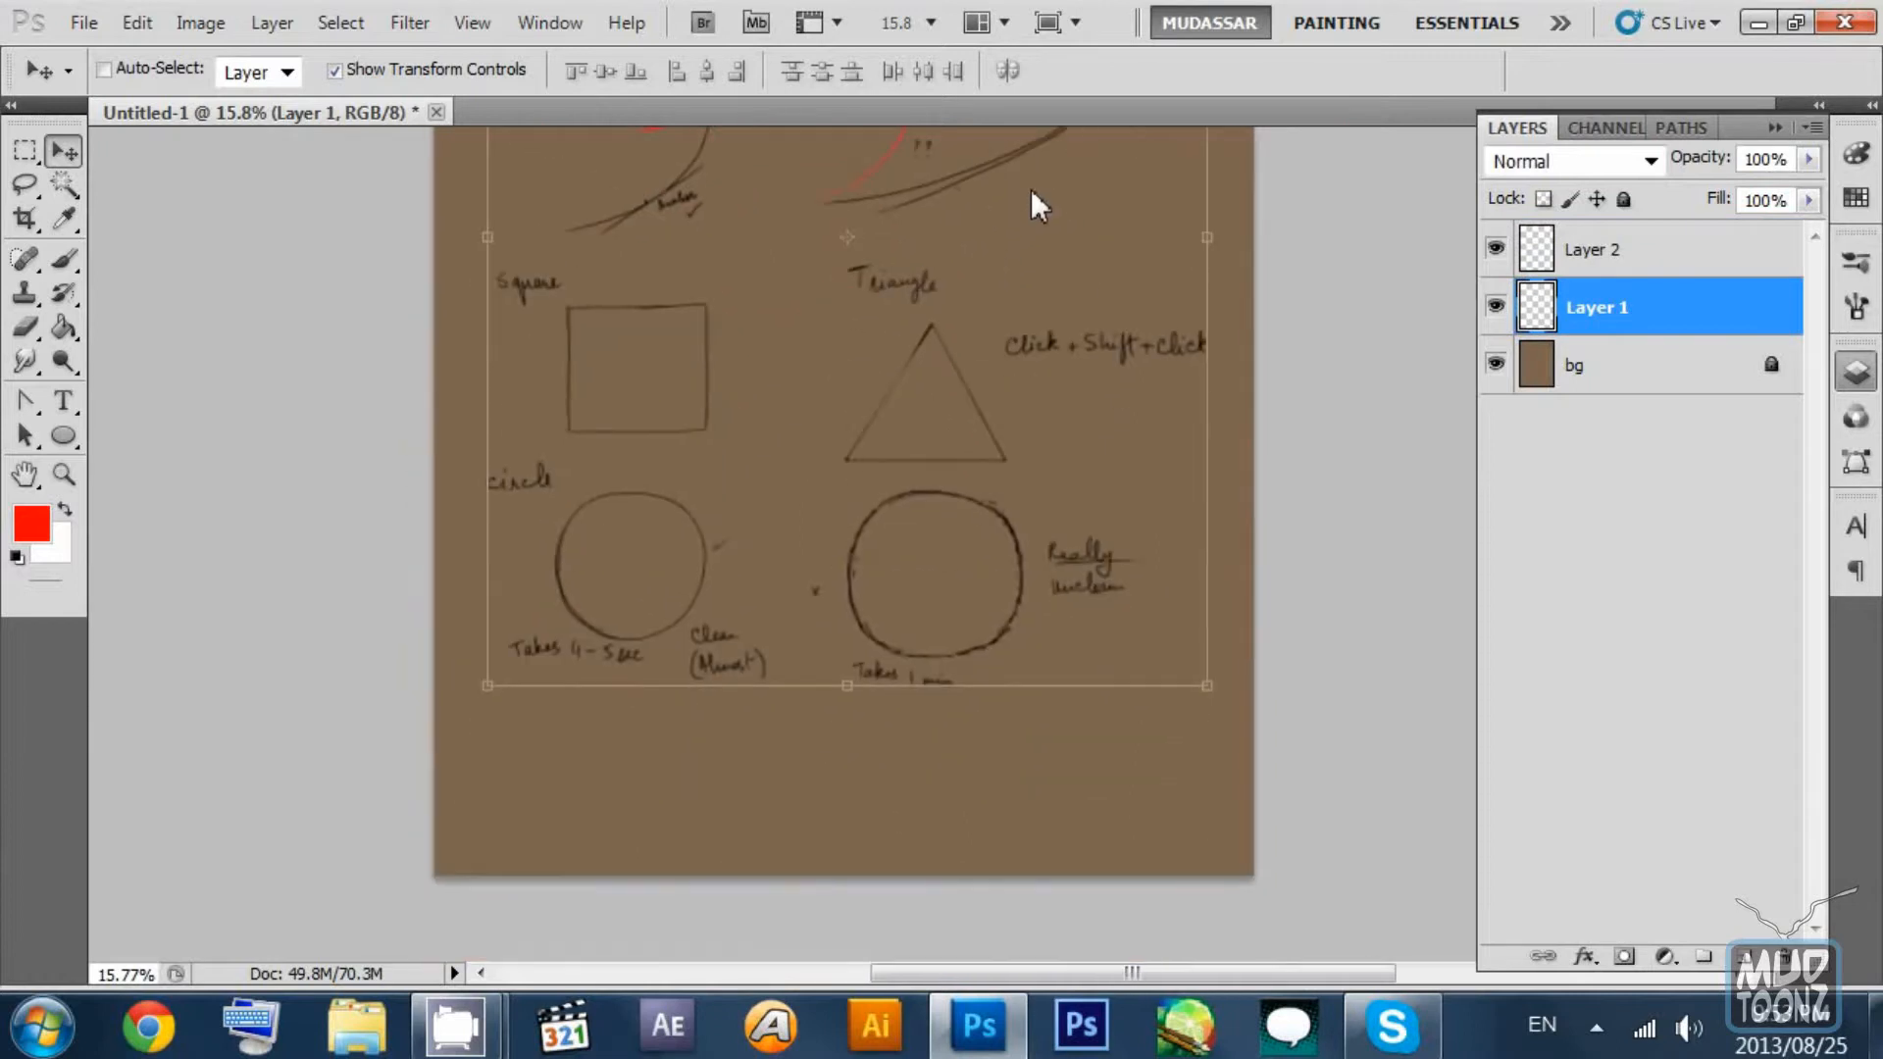
left_click_drag(1050, 394, 1076, 497)
left_click_drag(1108, 290, 1118, 434)
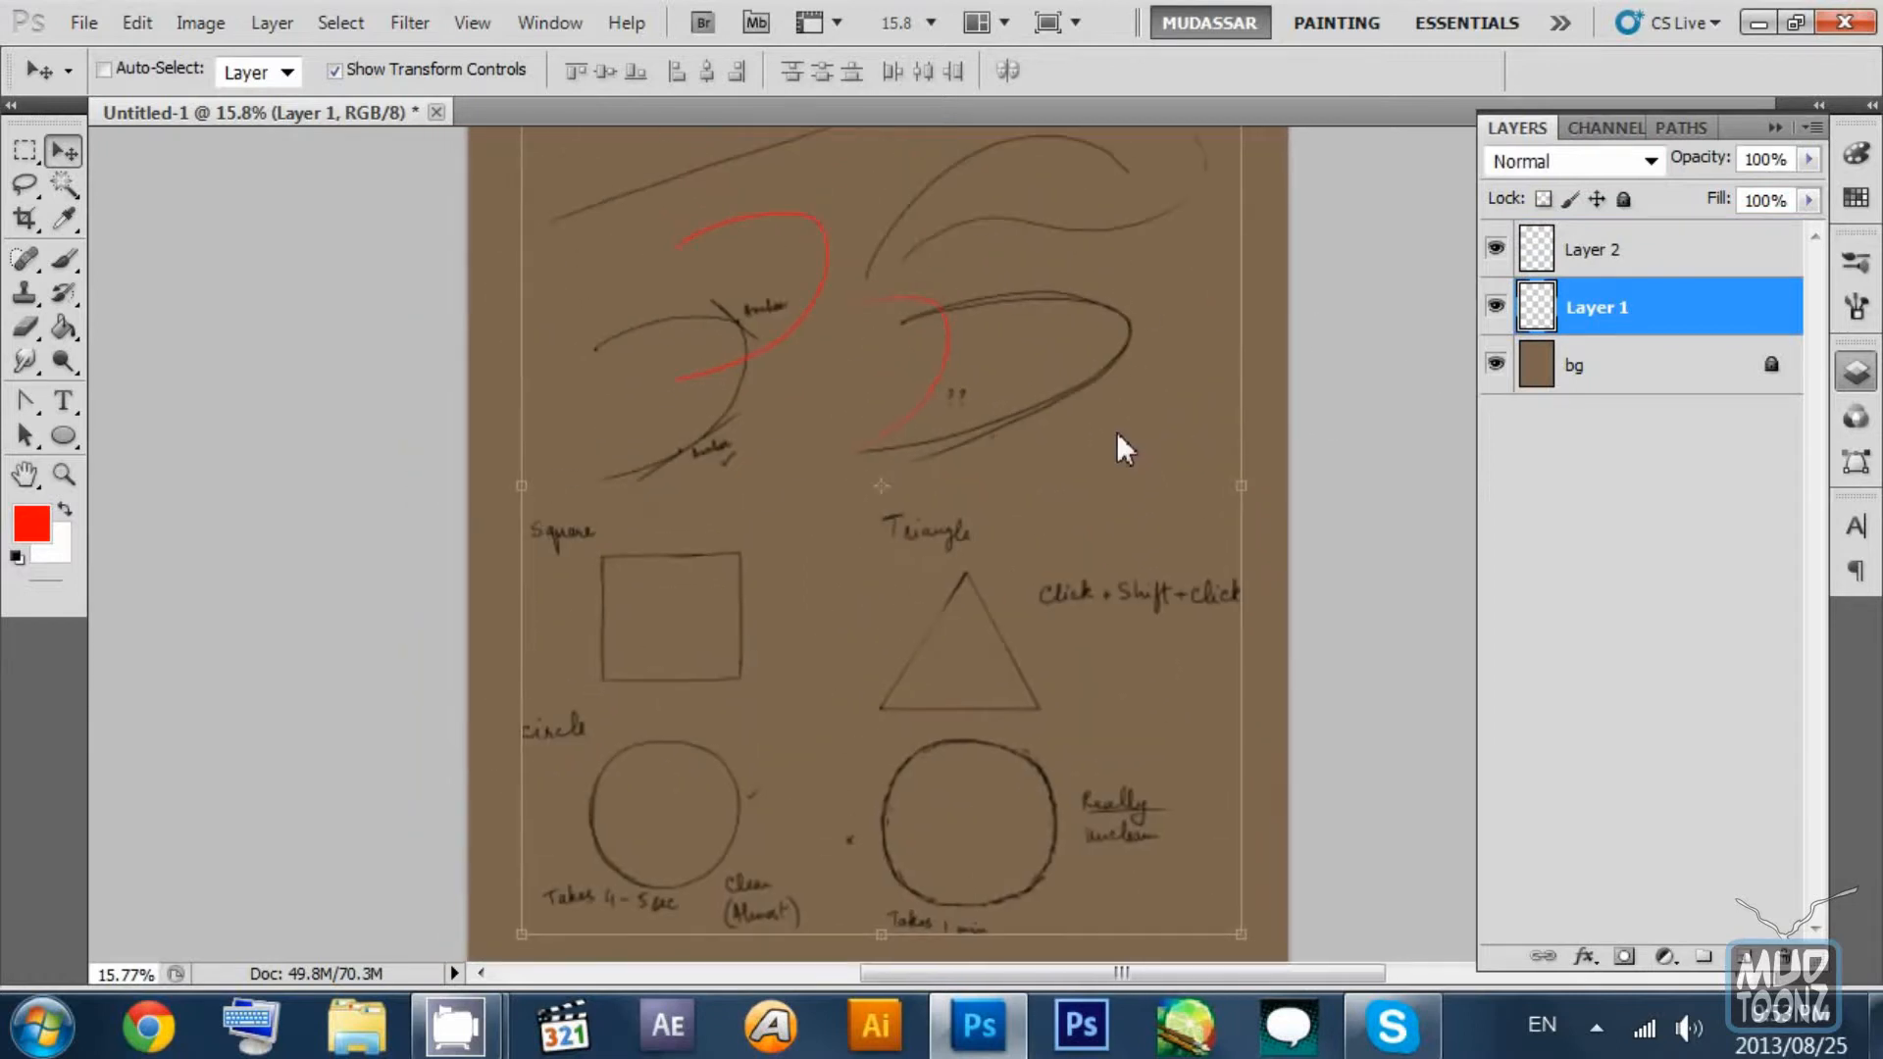
left_click(1632, 227)
left_click(1616, 314)
mouse_move(1112, 252)
left_mouse_down()
mouse_move(1101, 579)
mouse_move(1095, 159)
left_mouse_up()
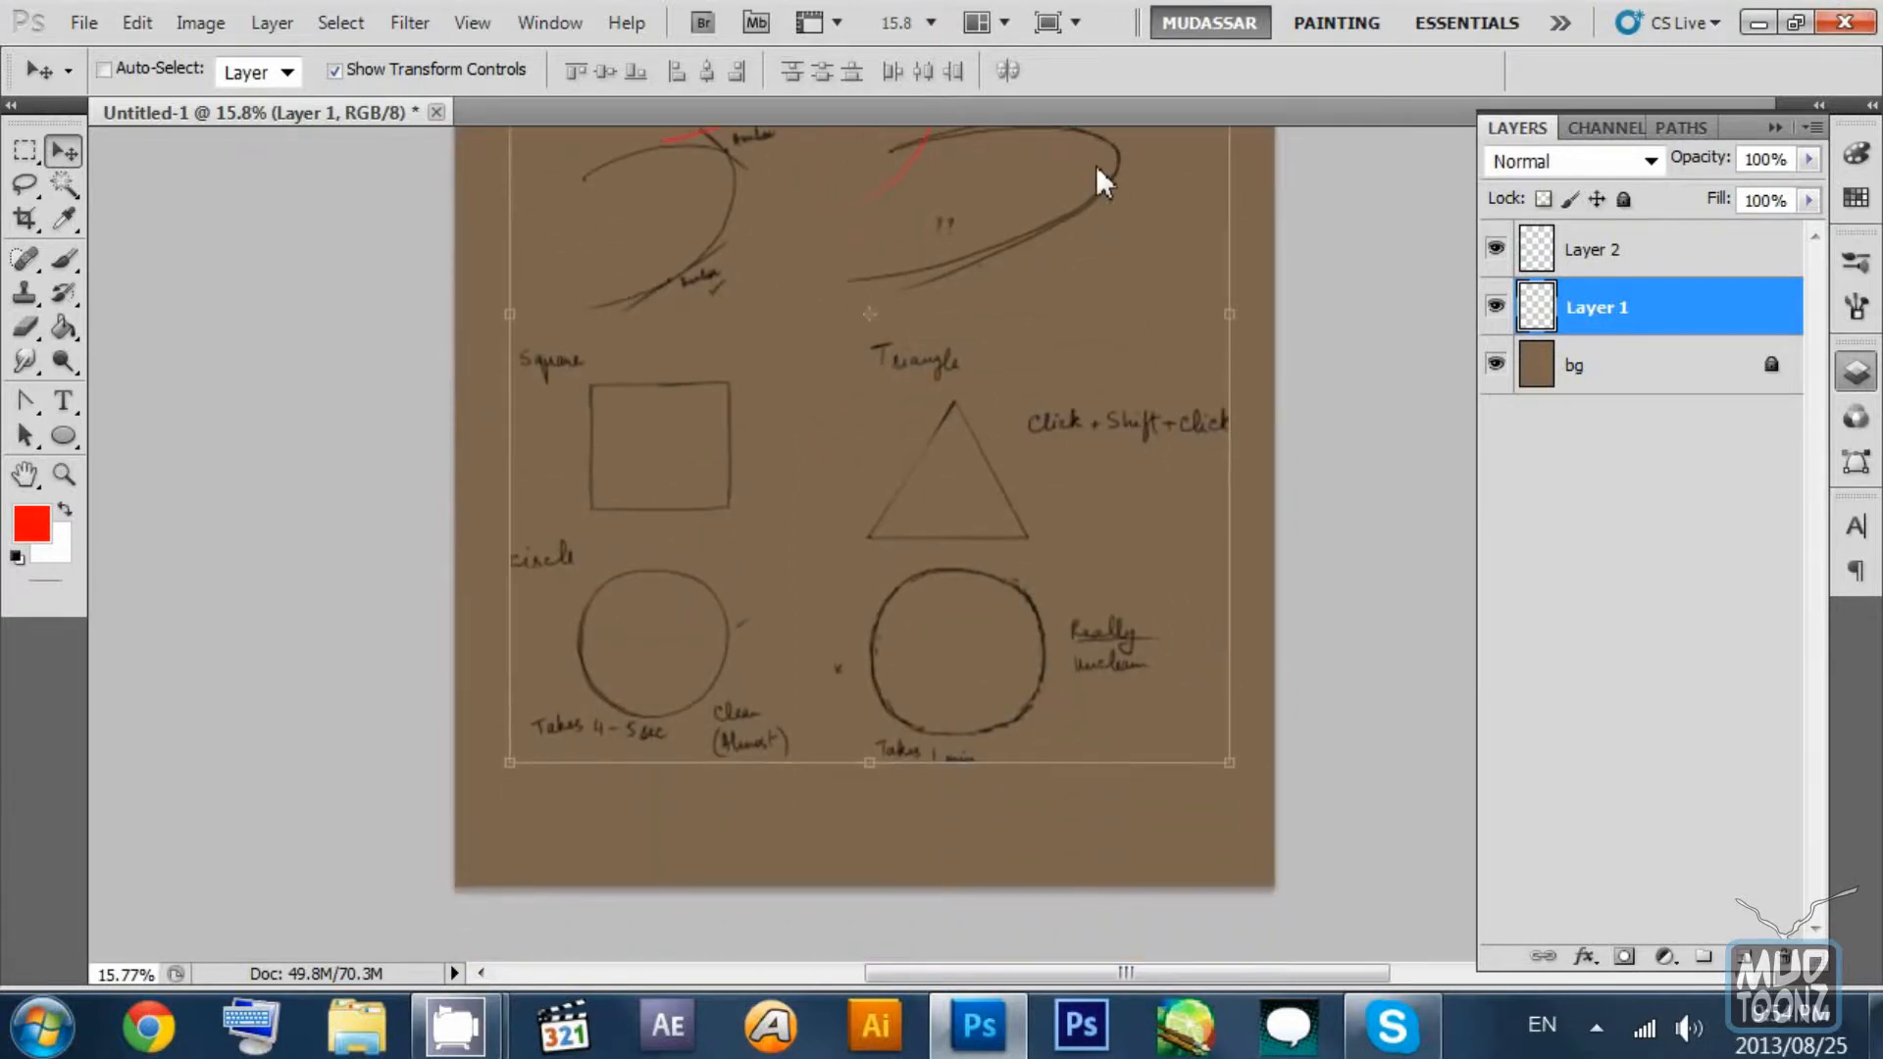
left_click_drag(518, 322, 572, 543)
Move the two red strokes on Layer 2 into the empty upper-right corner of the page.
left_click(1621, 253)
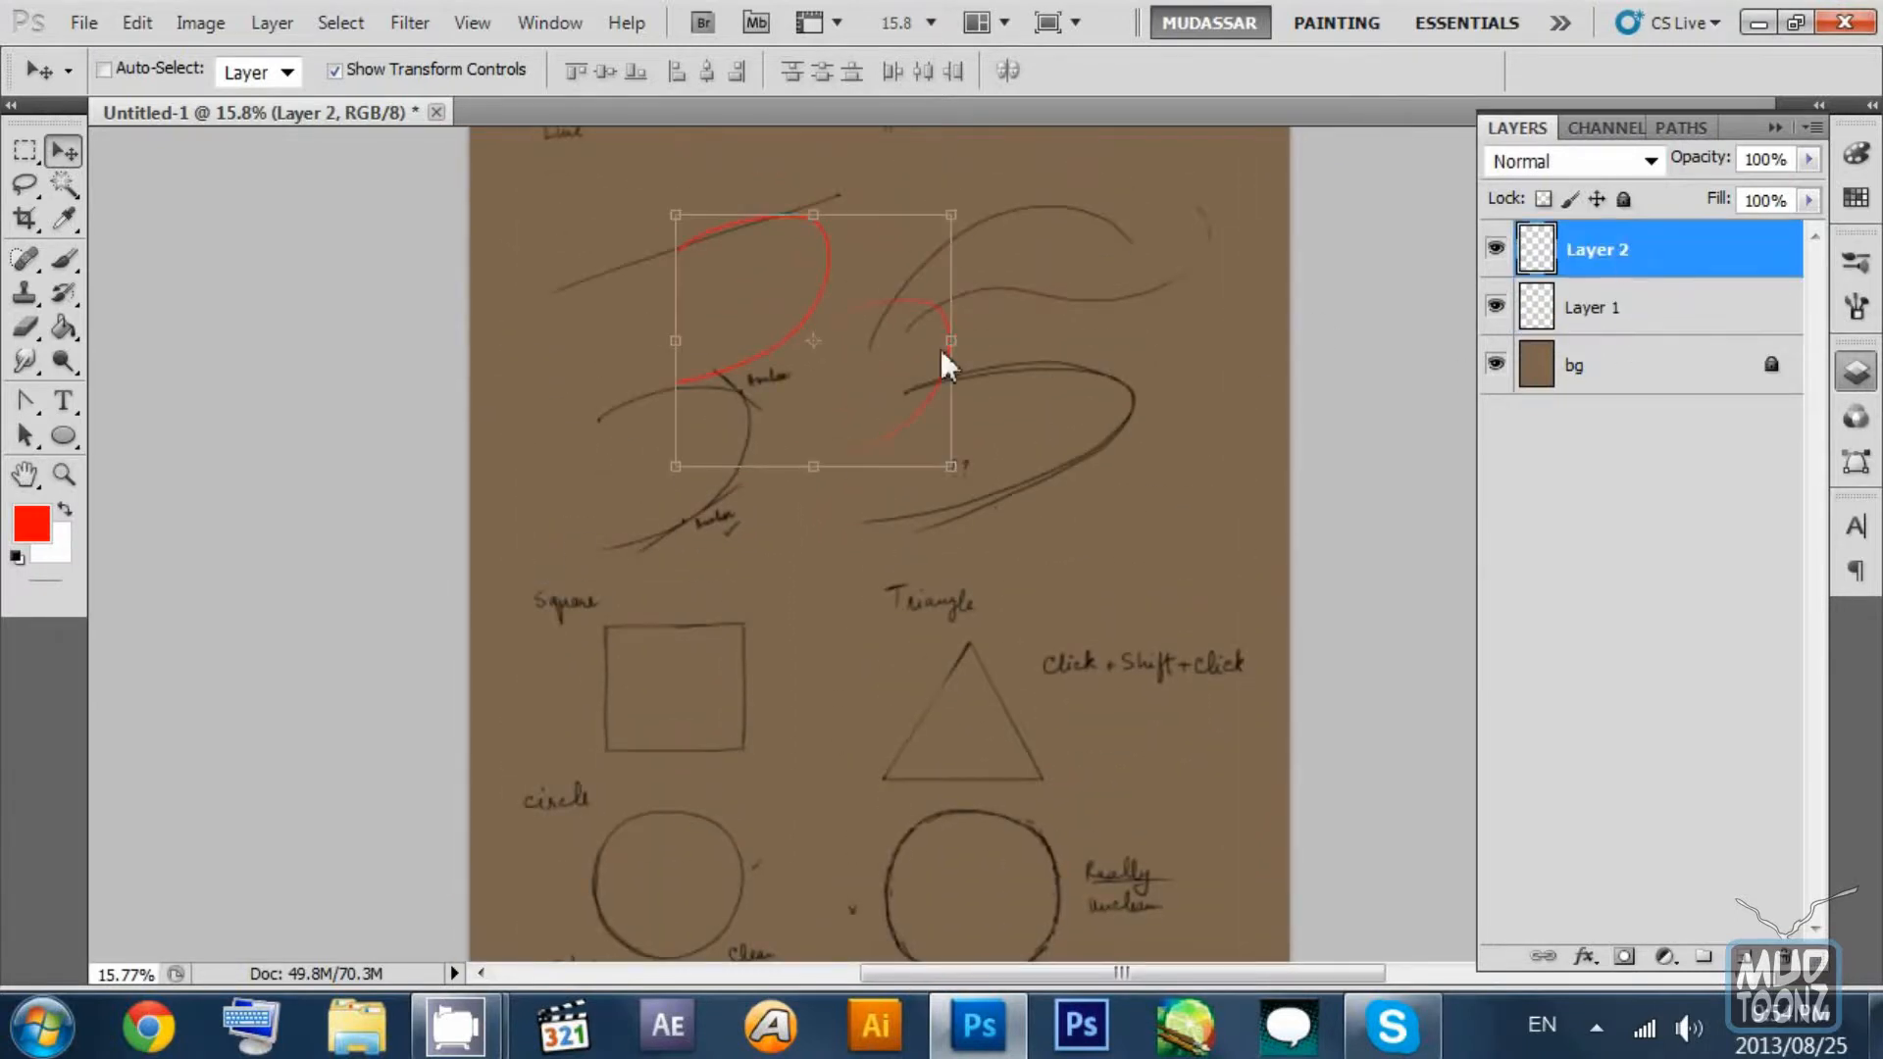
left_click_drag(941, 350, 888, 253)
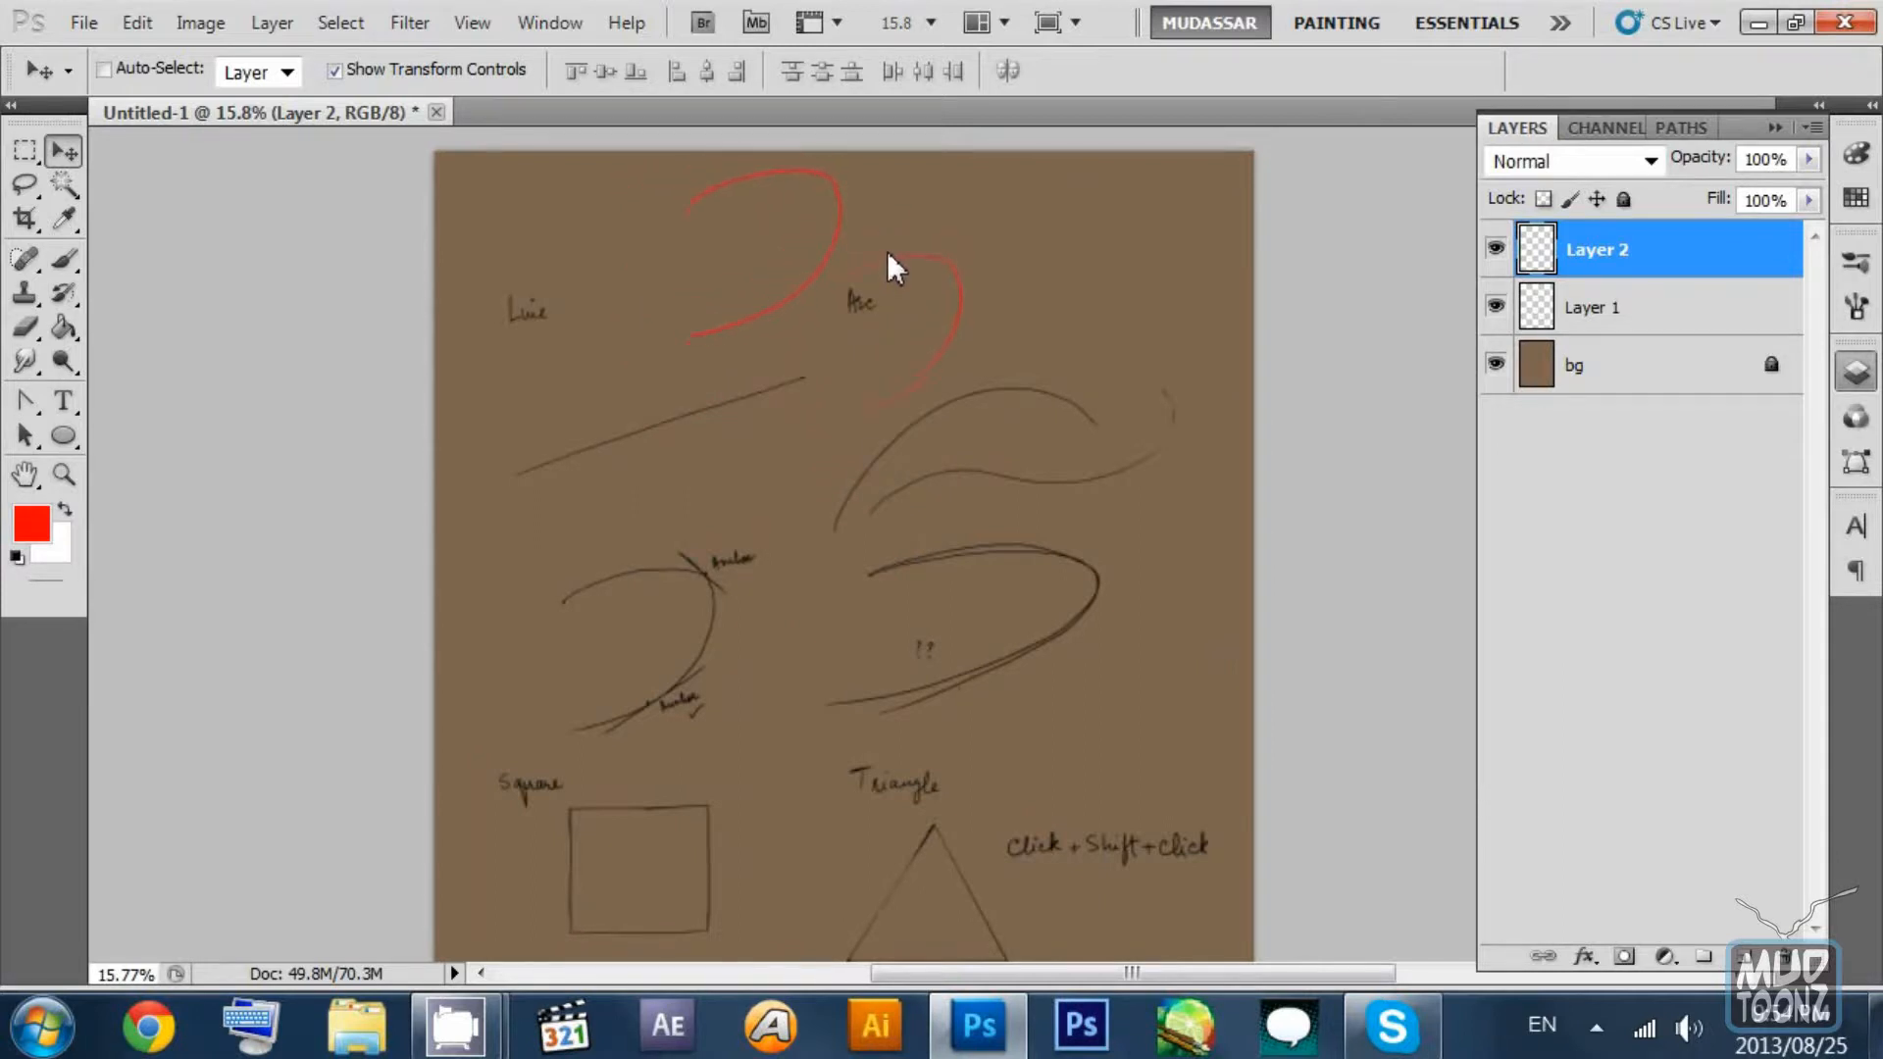
left_click_drag(1112, 239, 1153, 238)
left_click_drag(1171, 328, 1165, 392)
left_click_drag(1100, 279, 1095, 287)
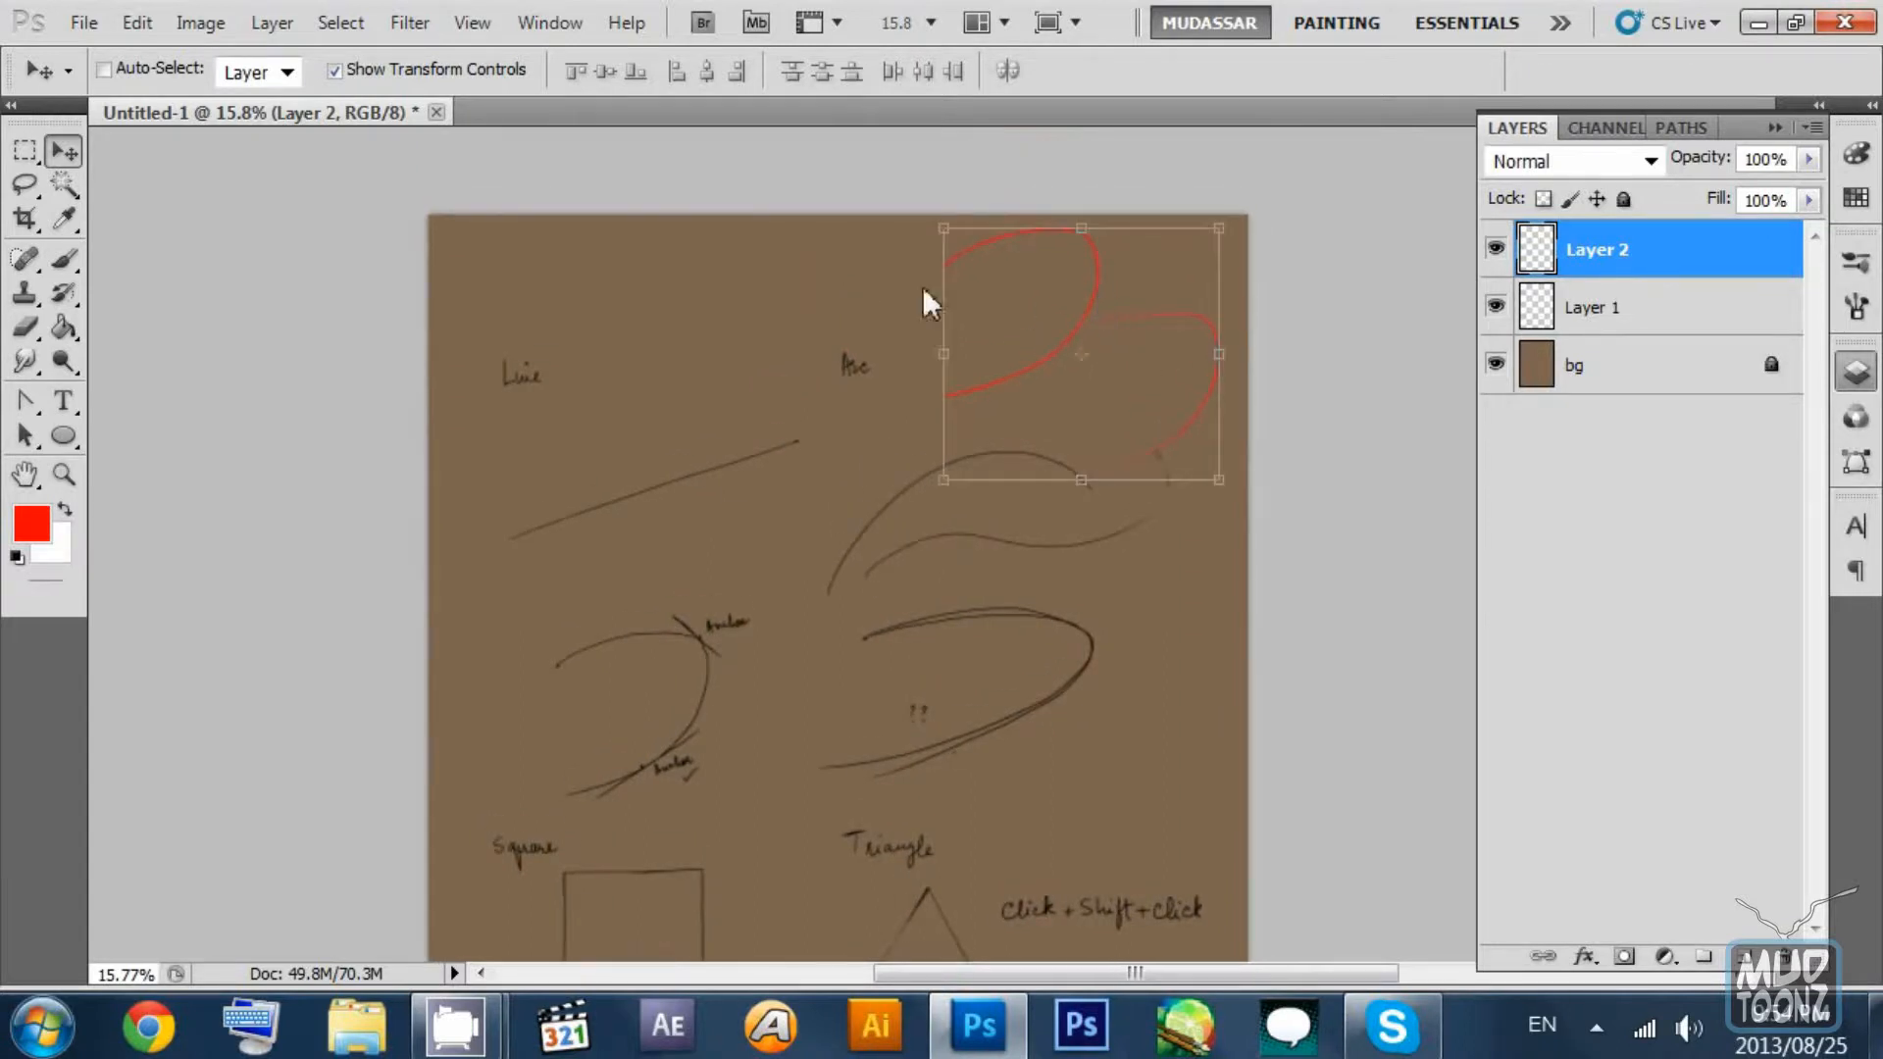
Try Auto-Select on the Arc label and the red strokes, turn it off, and make Layer 1 active.
left_click(378, 70)
left_click(378, 69)
left_click(851, 361)
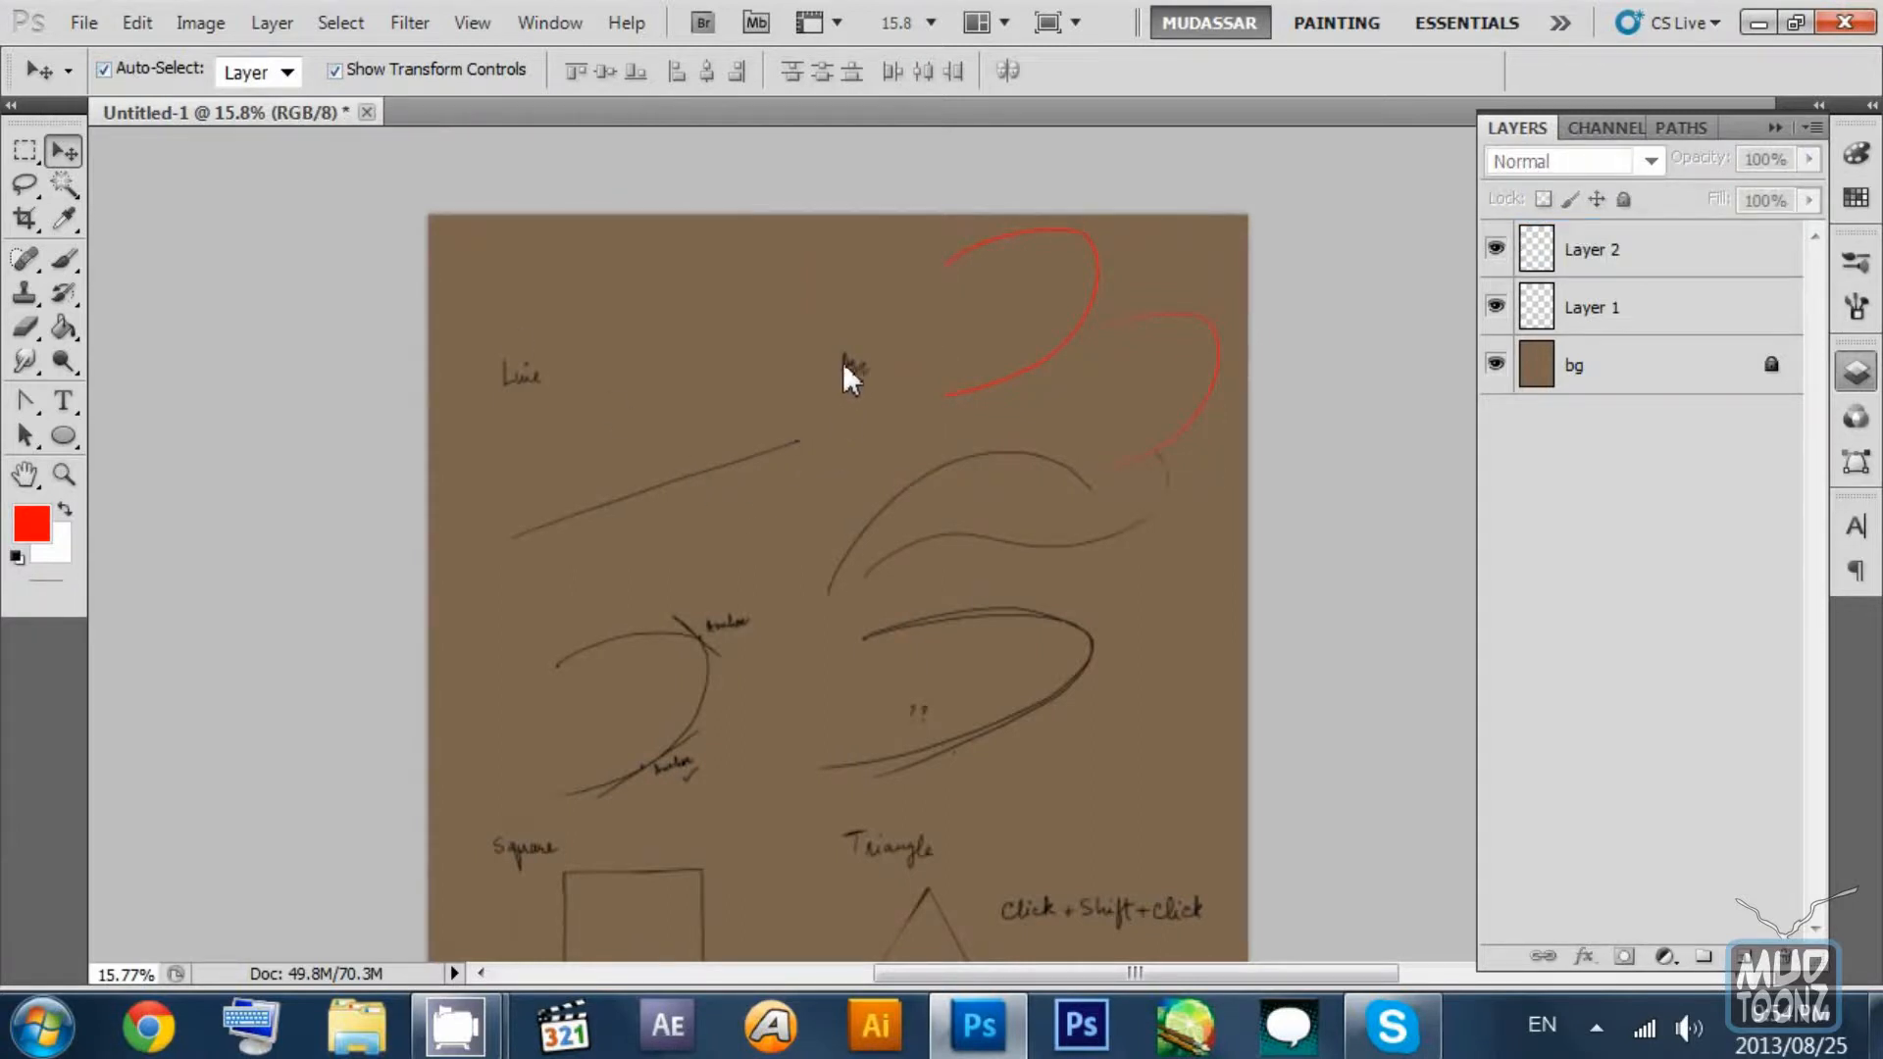
left_click(844, 362)
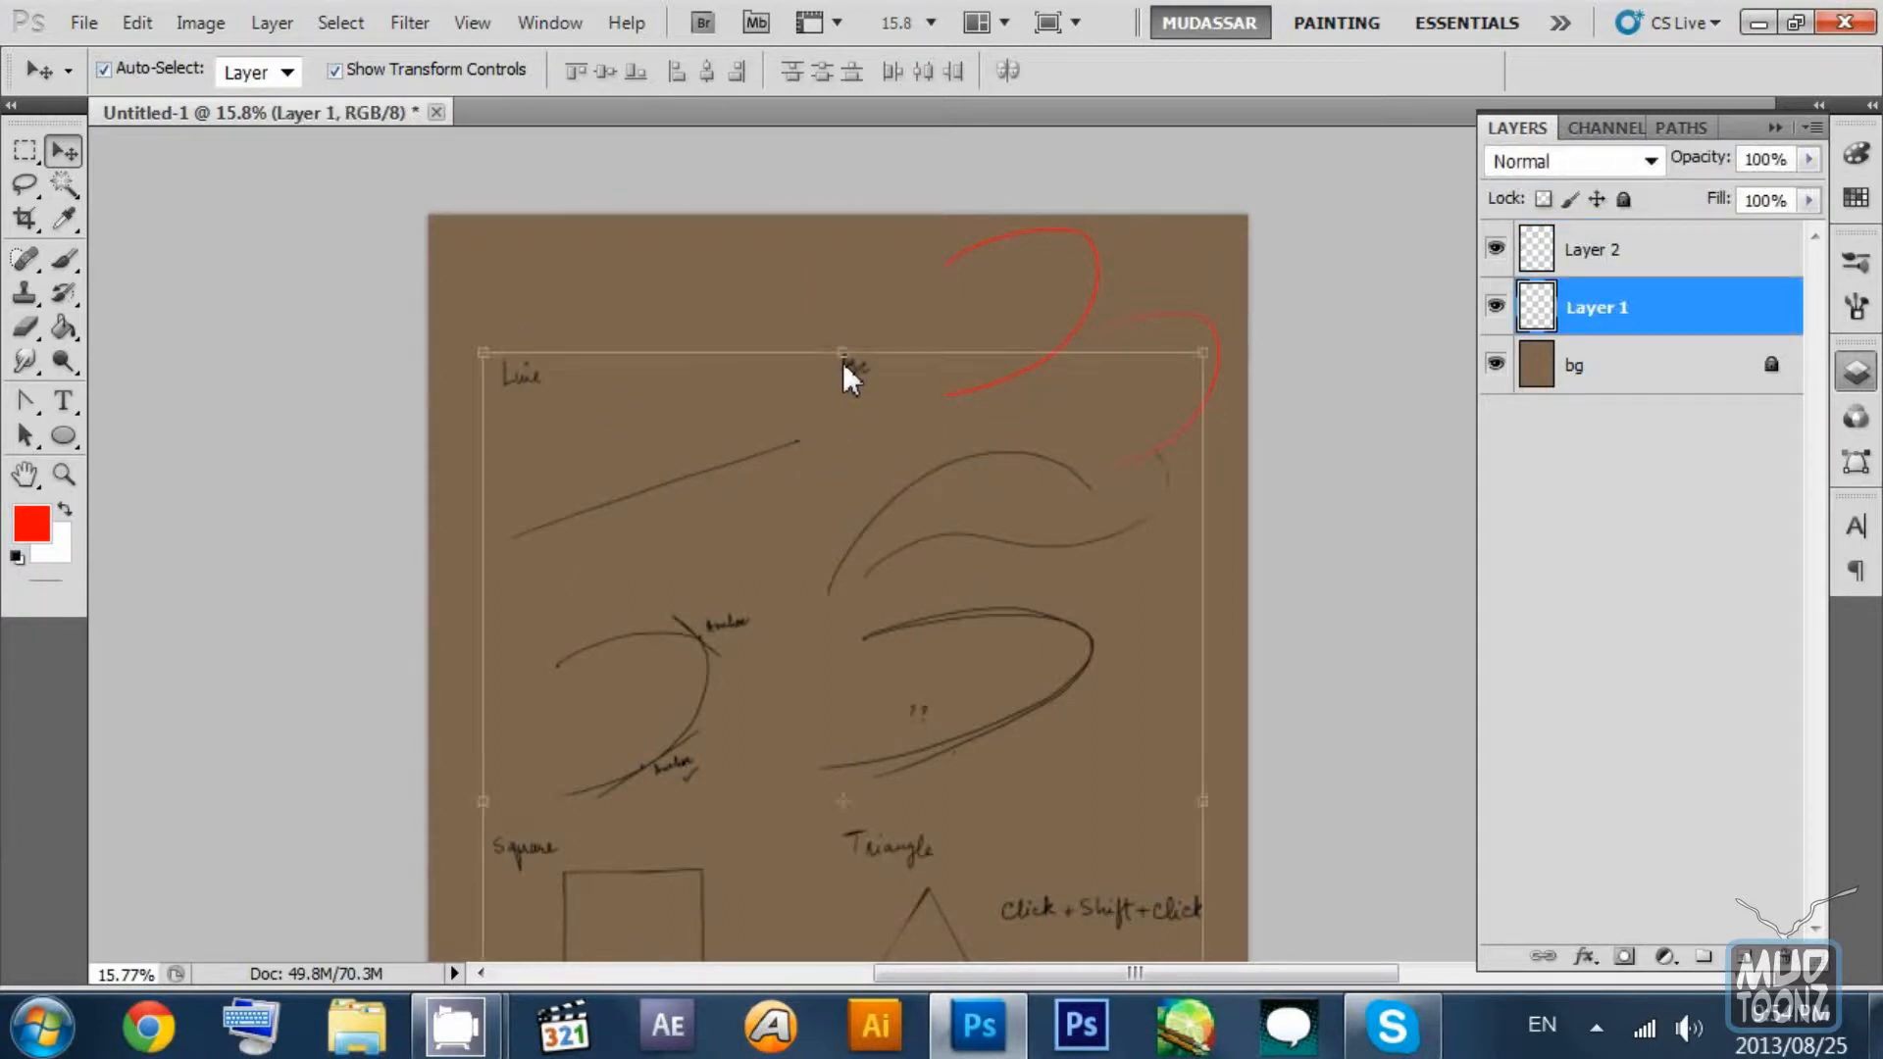
left_click(1099, 279)
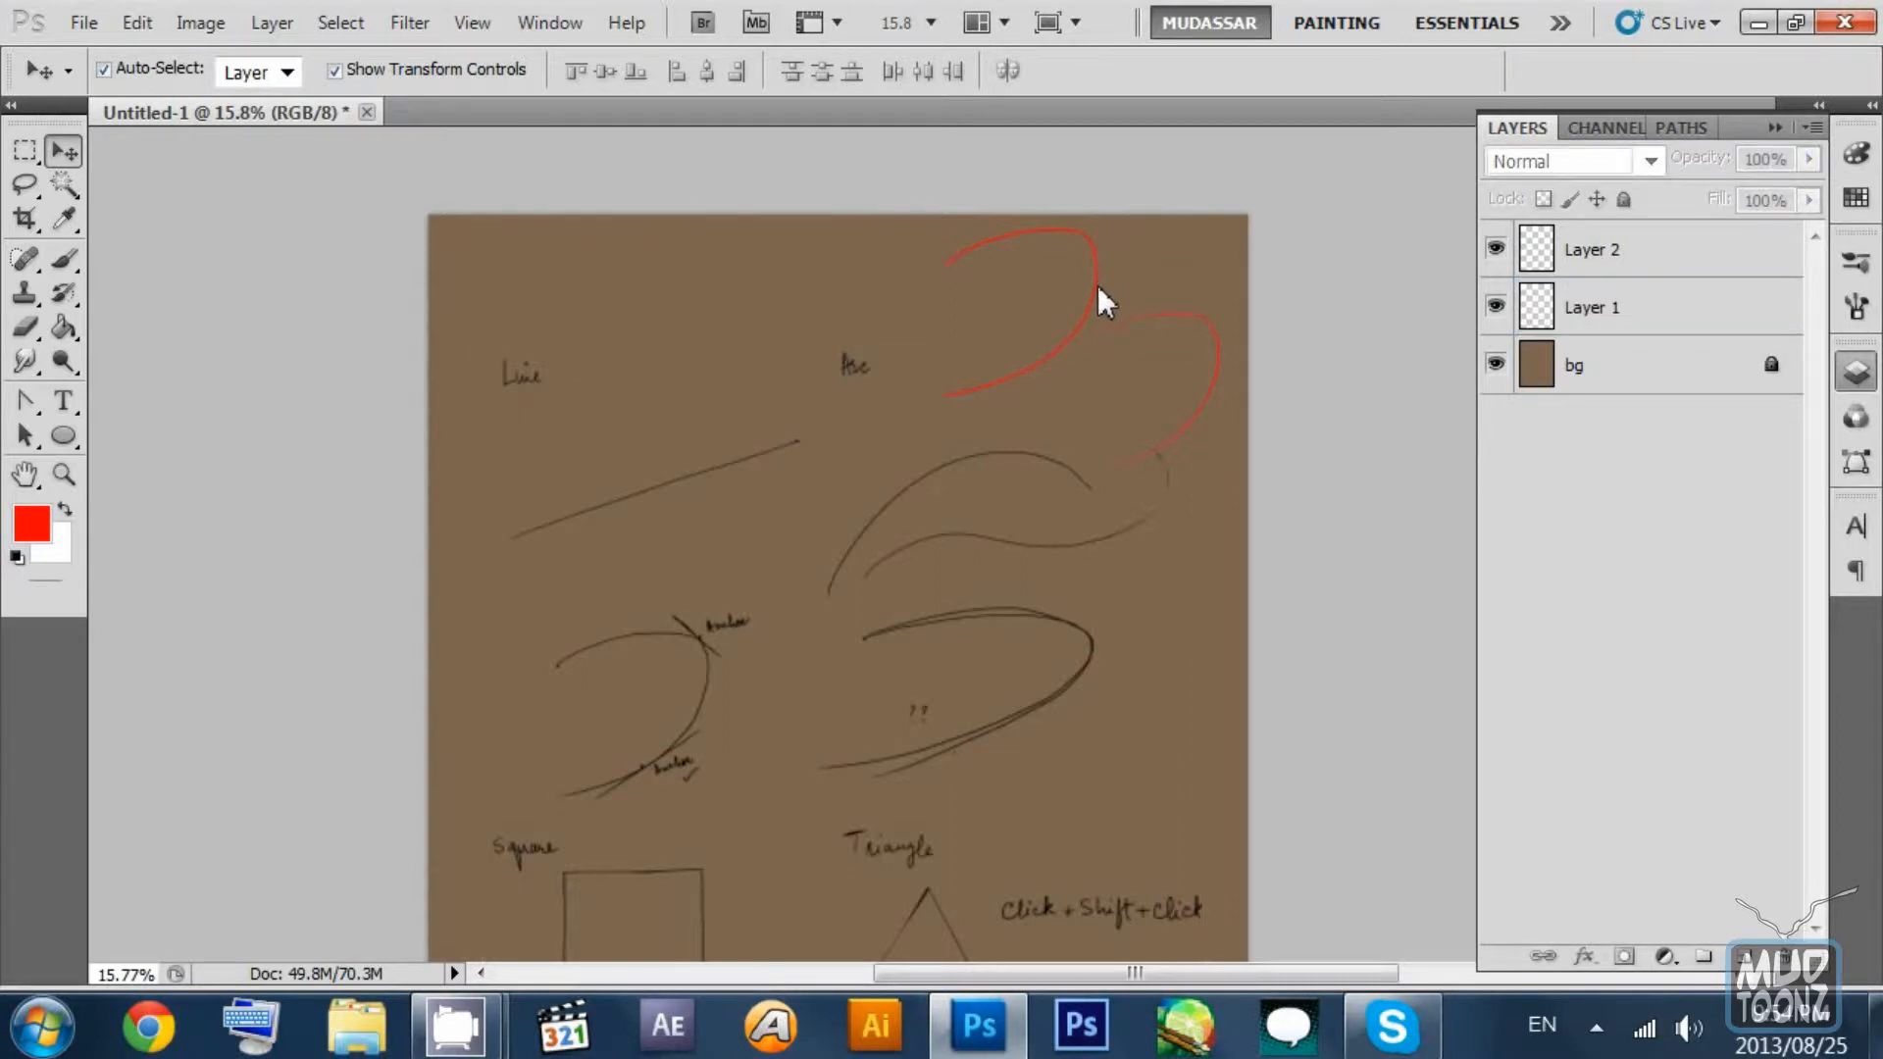
left_click(1093, 299)
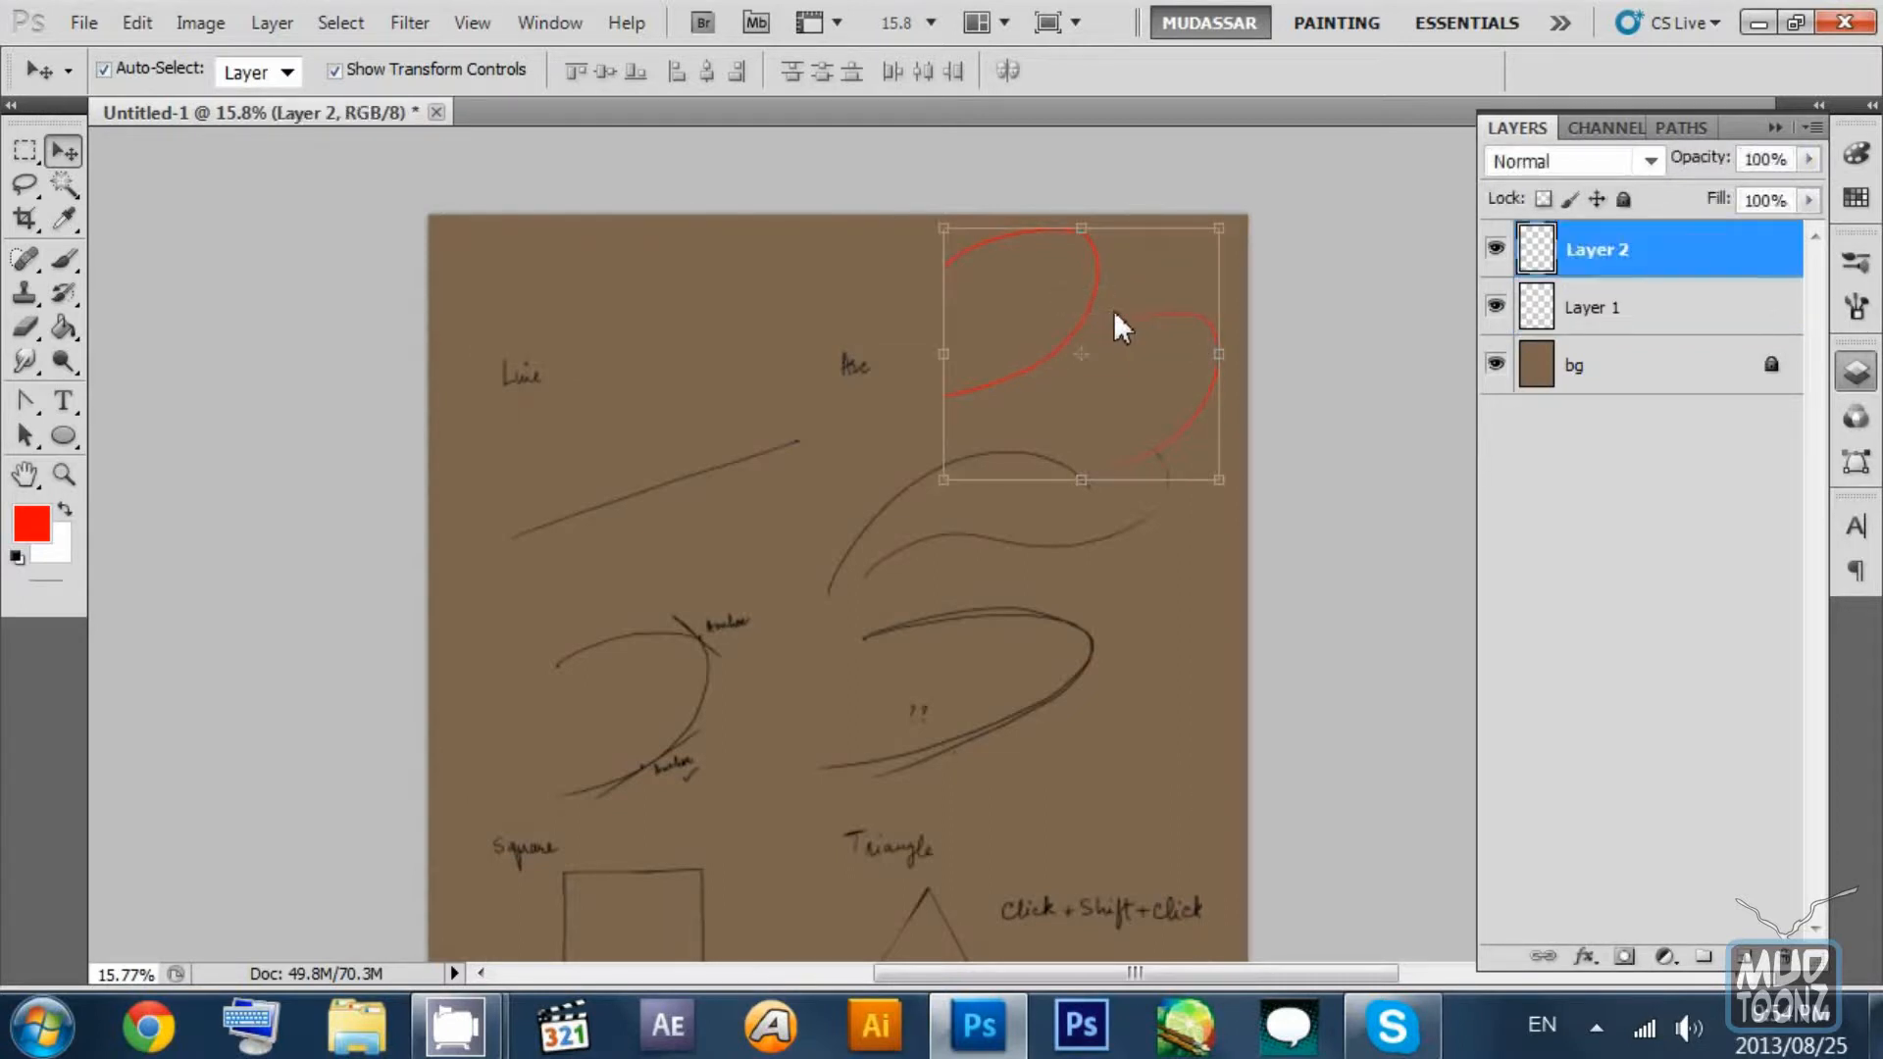
left_click(858, 368)
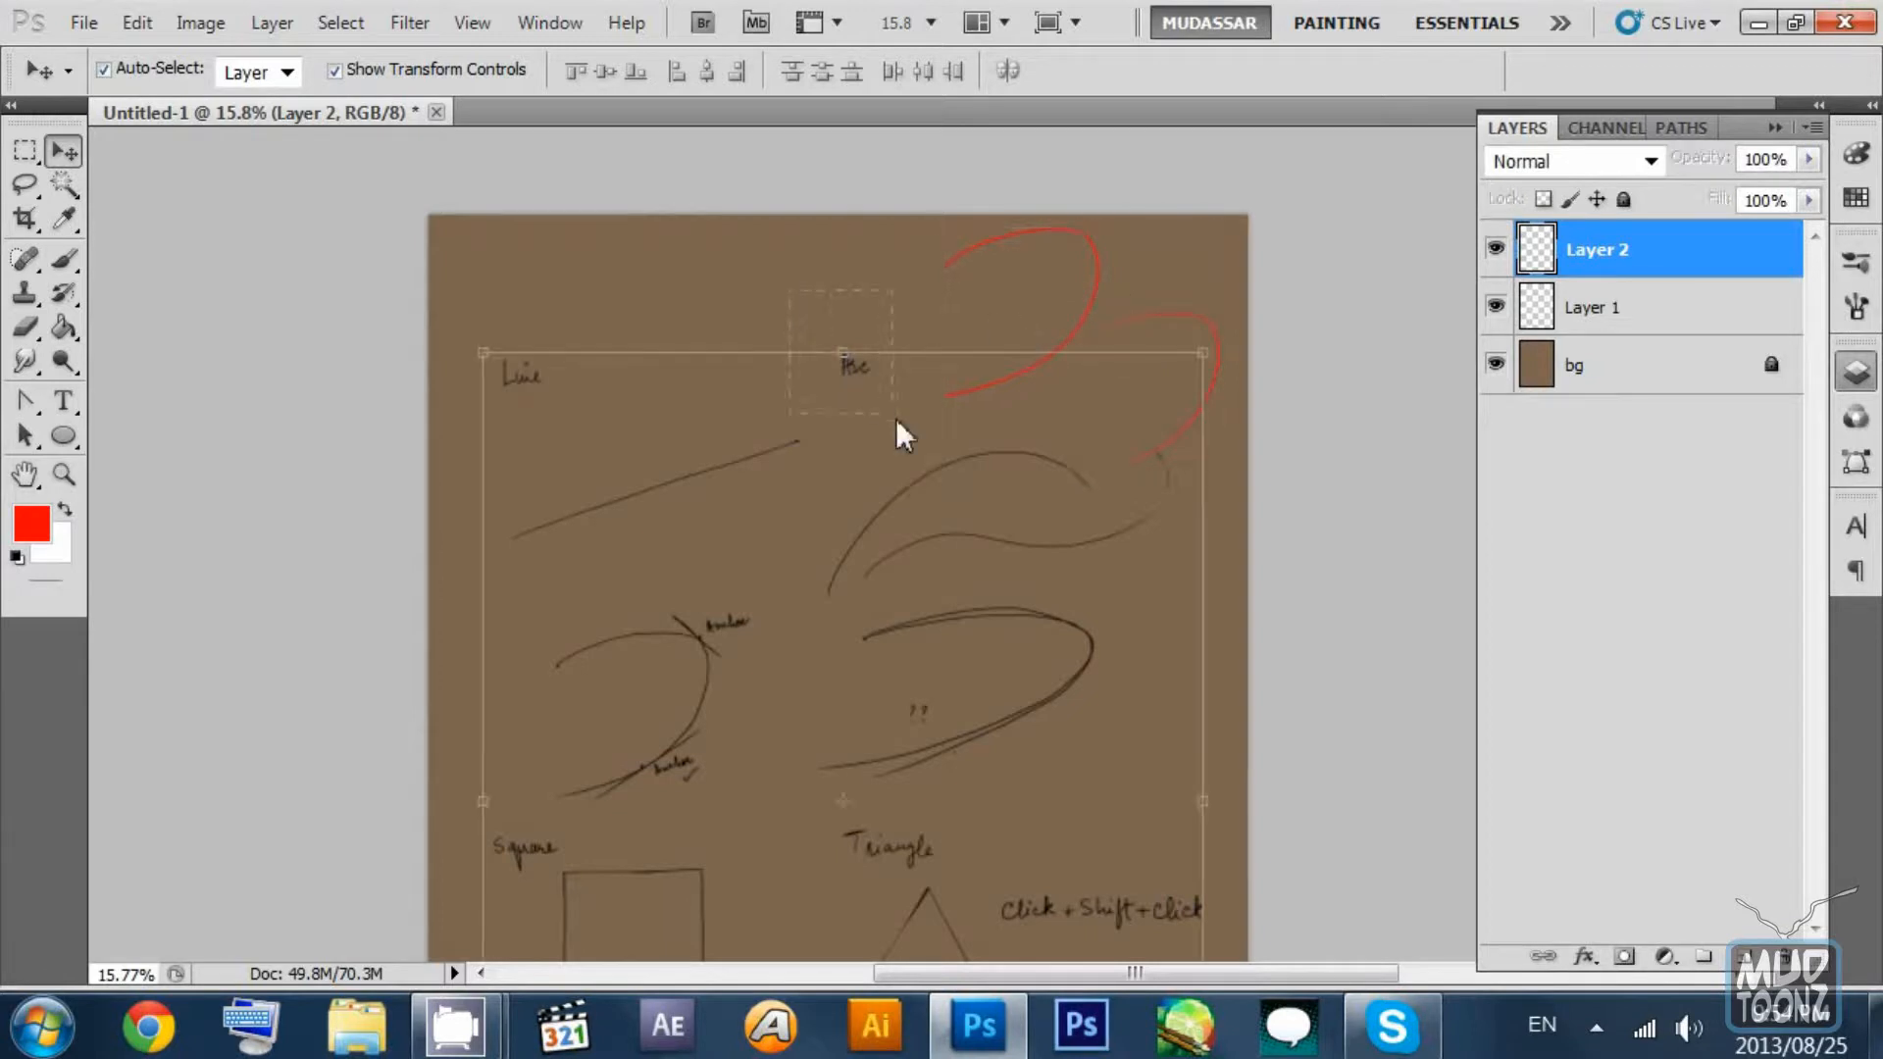
left_click(1005, 278)
left_click(1088, 306)
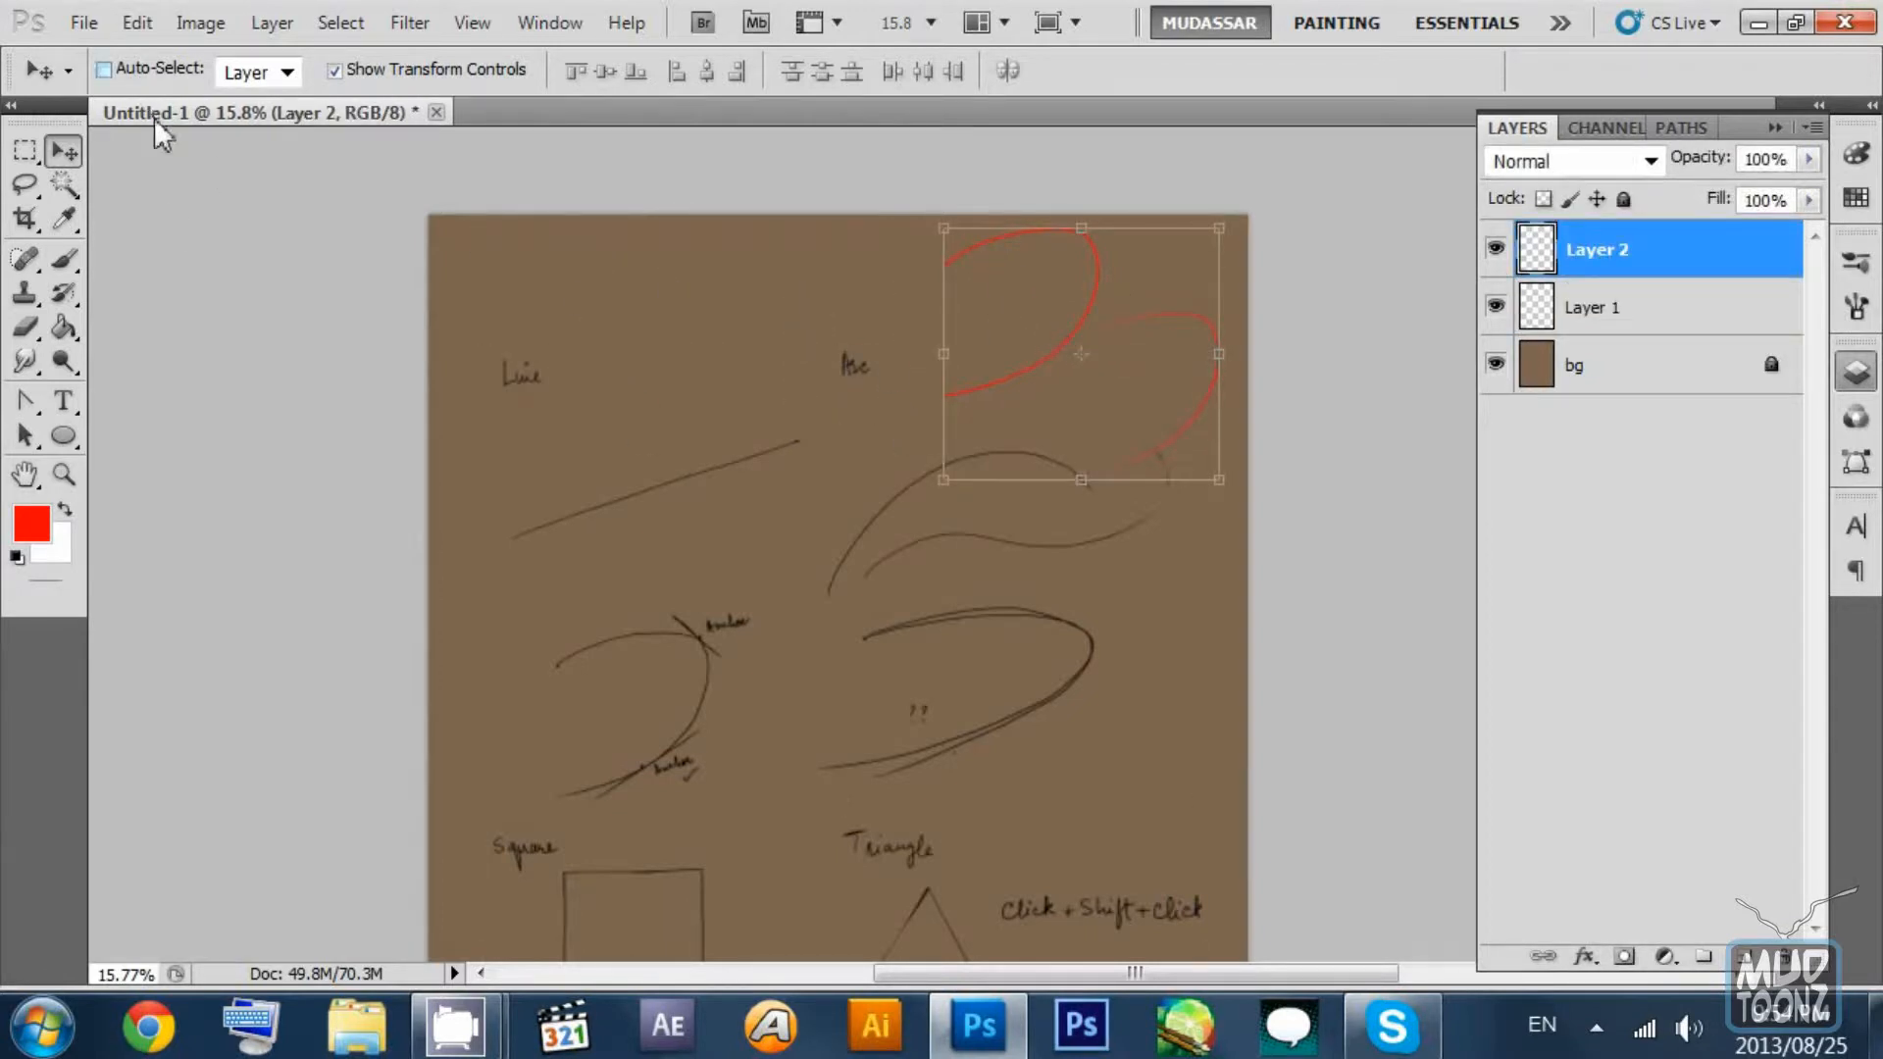
left_click(1652, 291)
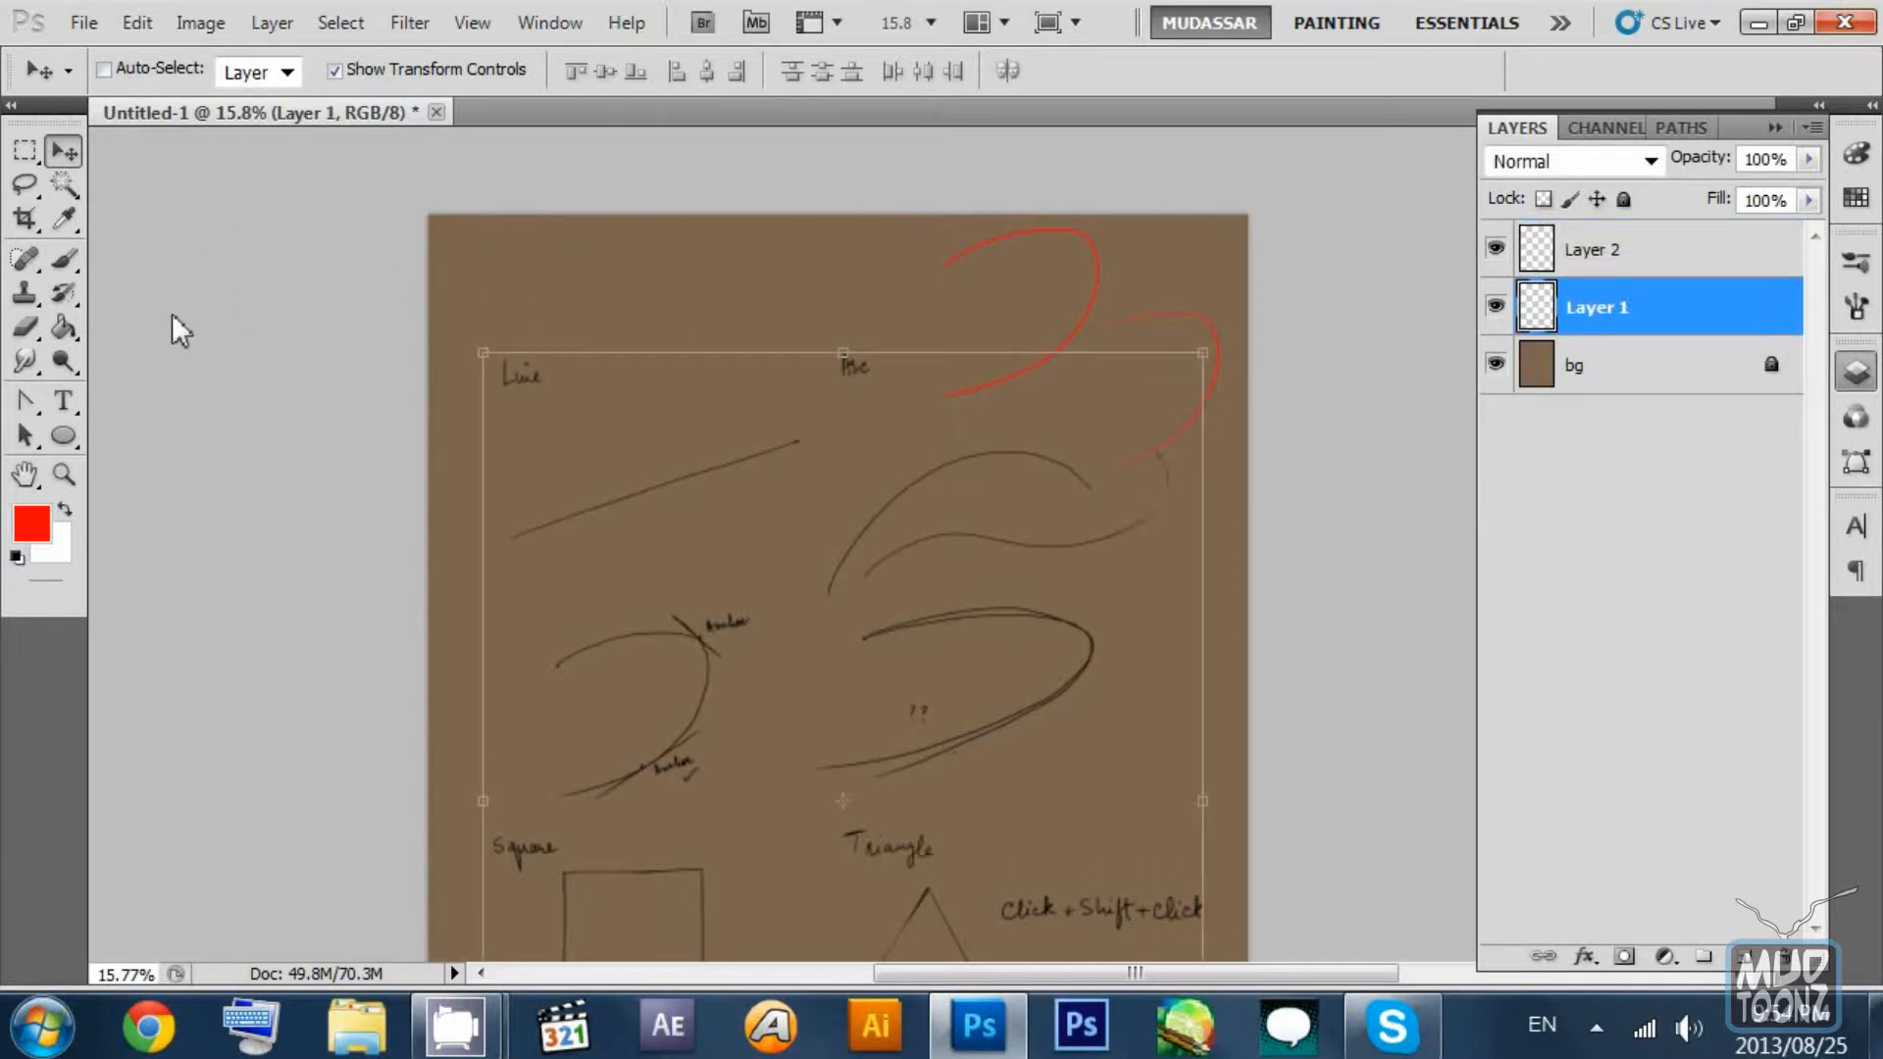
Start saving the document and choose the Desktop as its location.
left_click(79, 28)
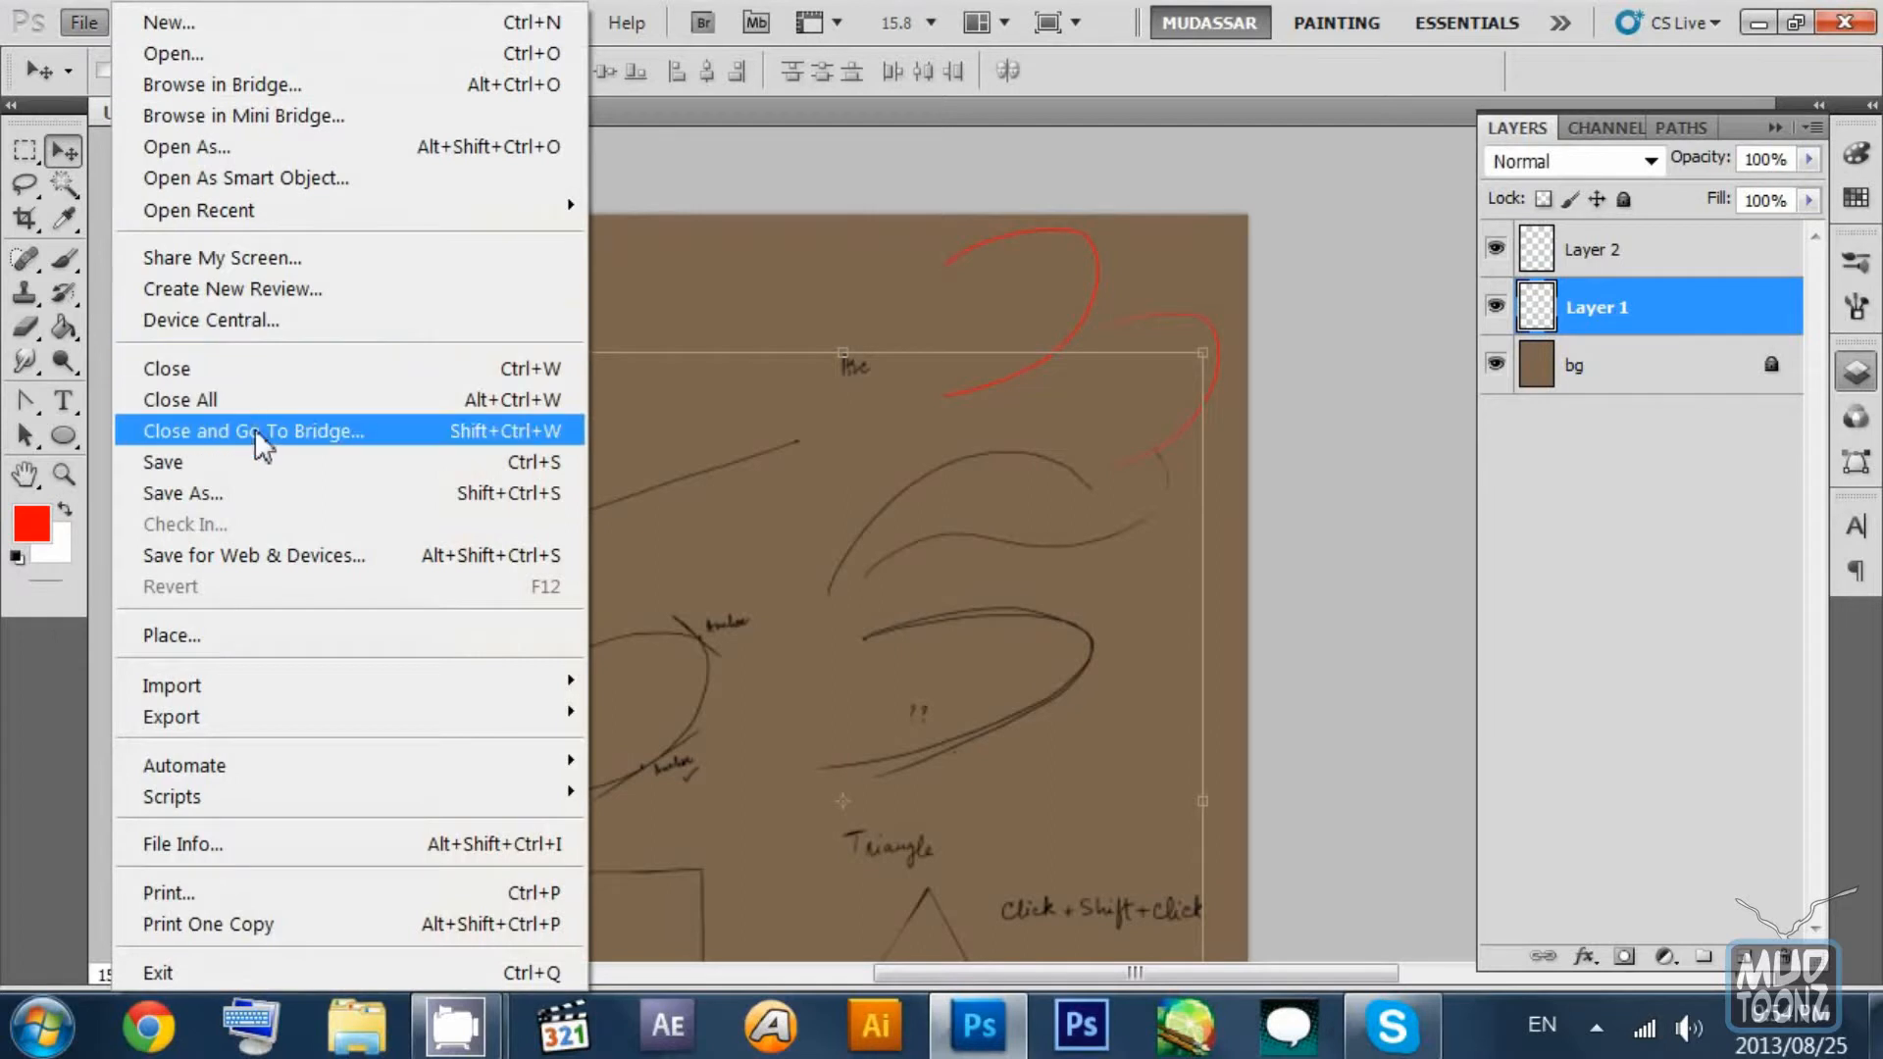
left_click(261, 462)
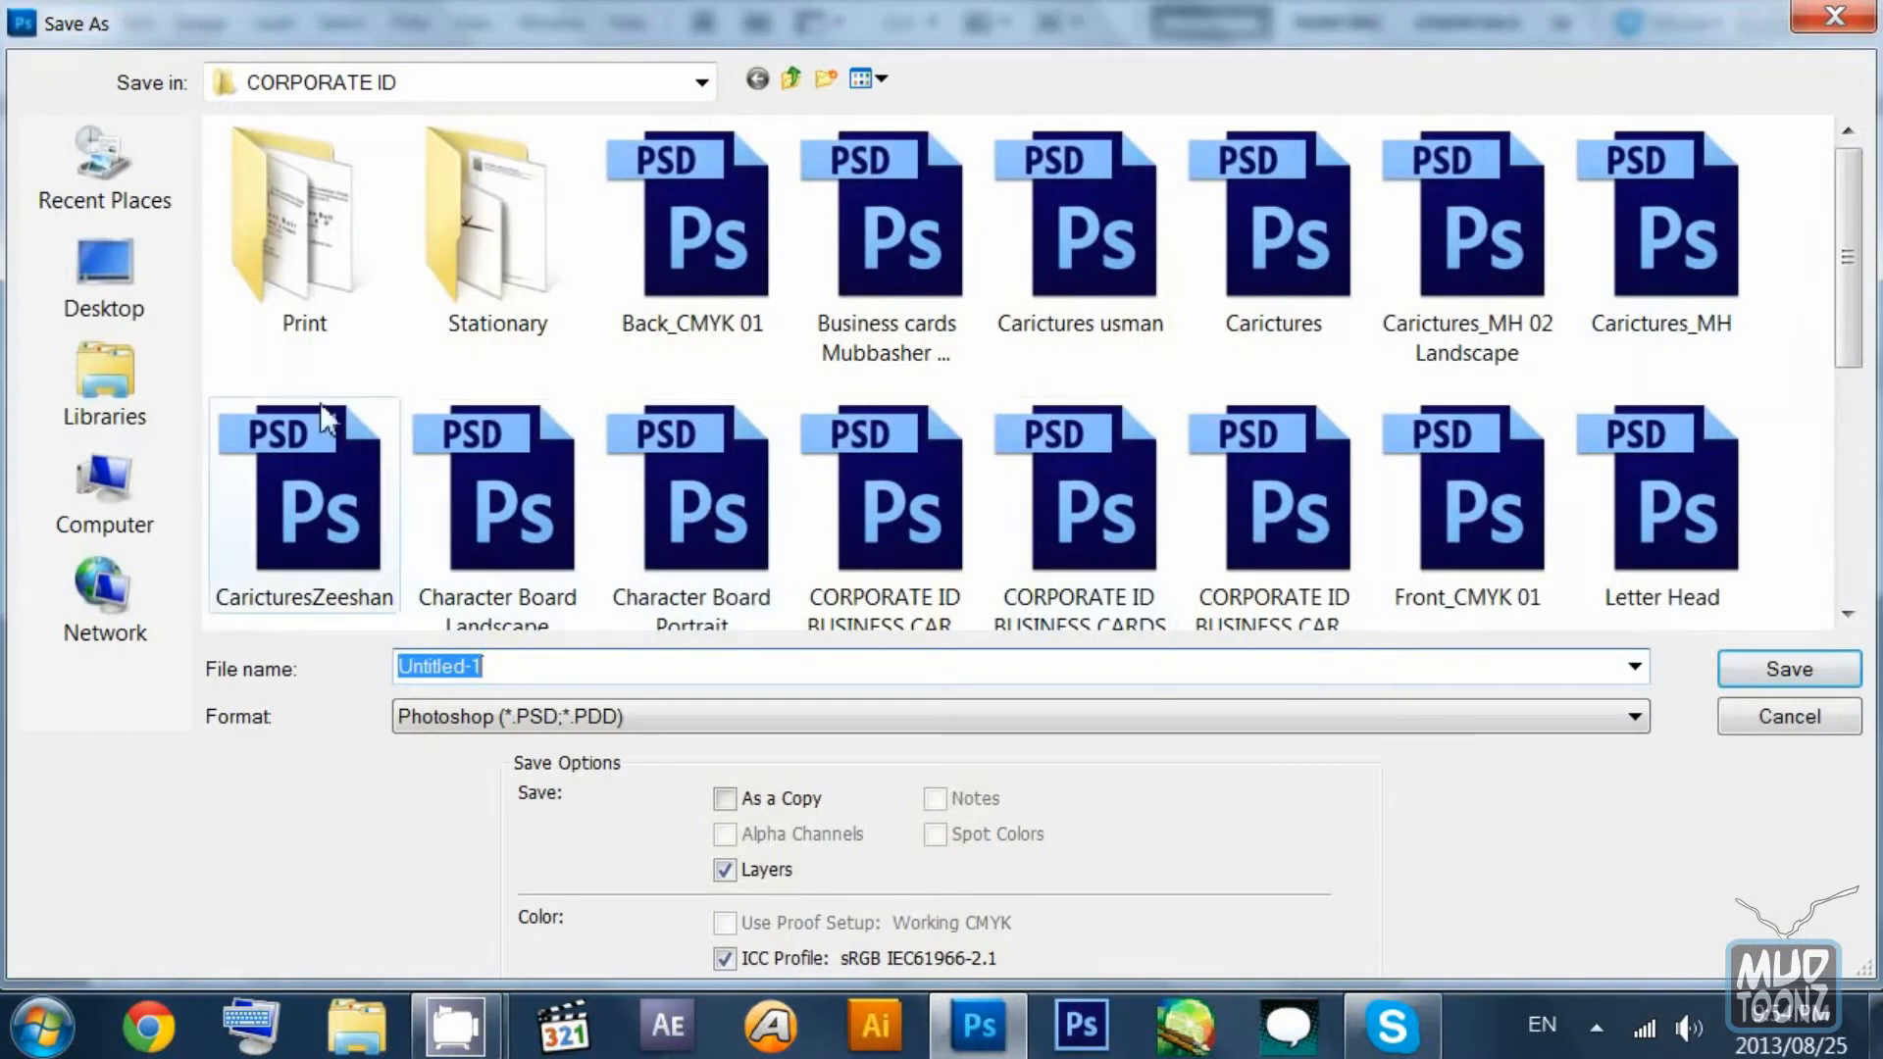
left_click(103, 280)
Name the file Basic Shapes 01 and save it in Photoshop format.
left_click(678, 679)
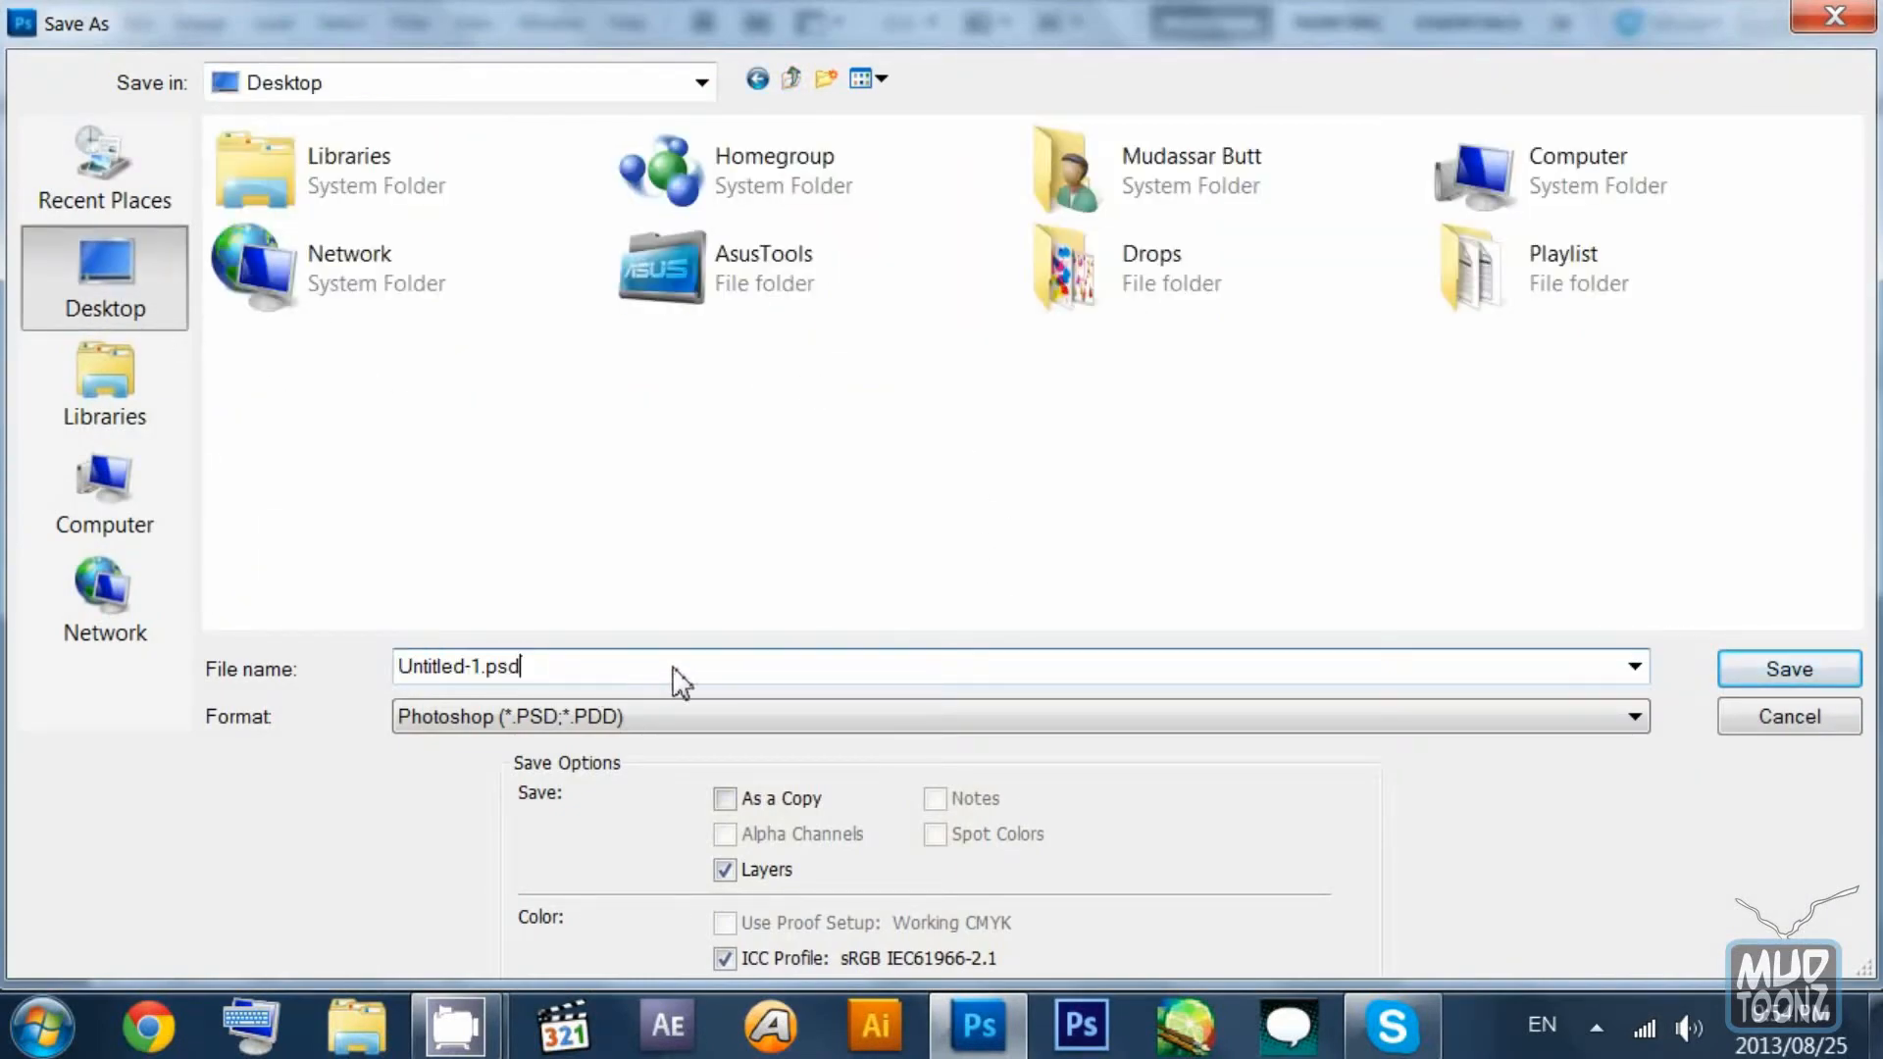
left_click_drag(679, 678, 395, 667)
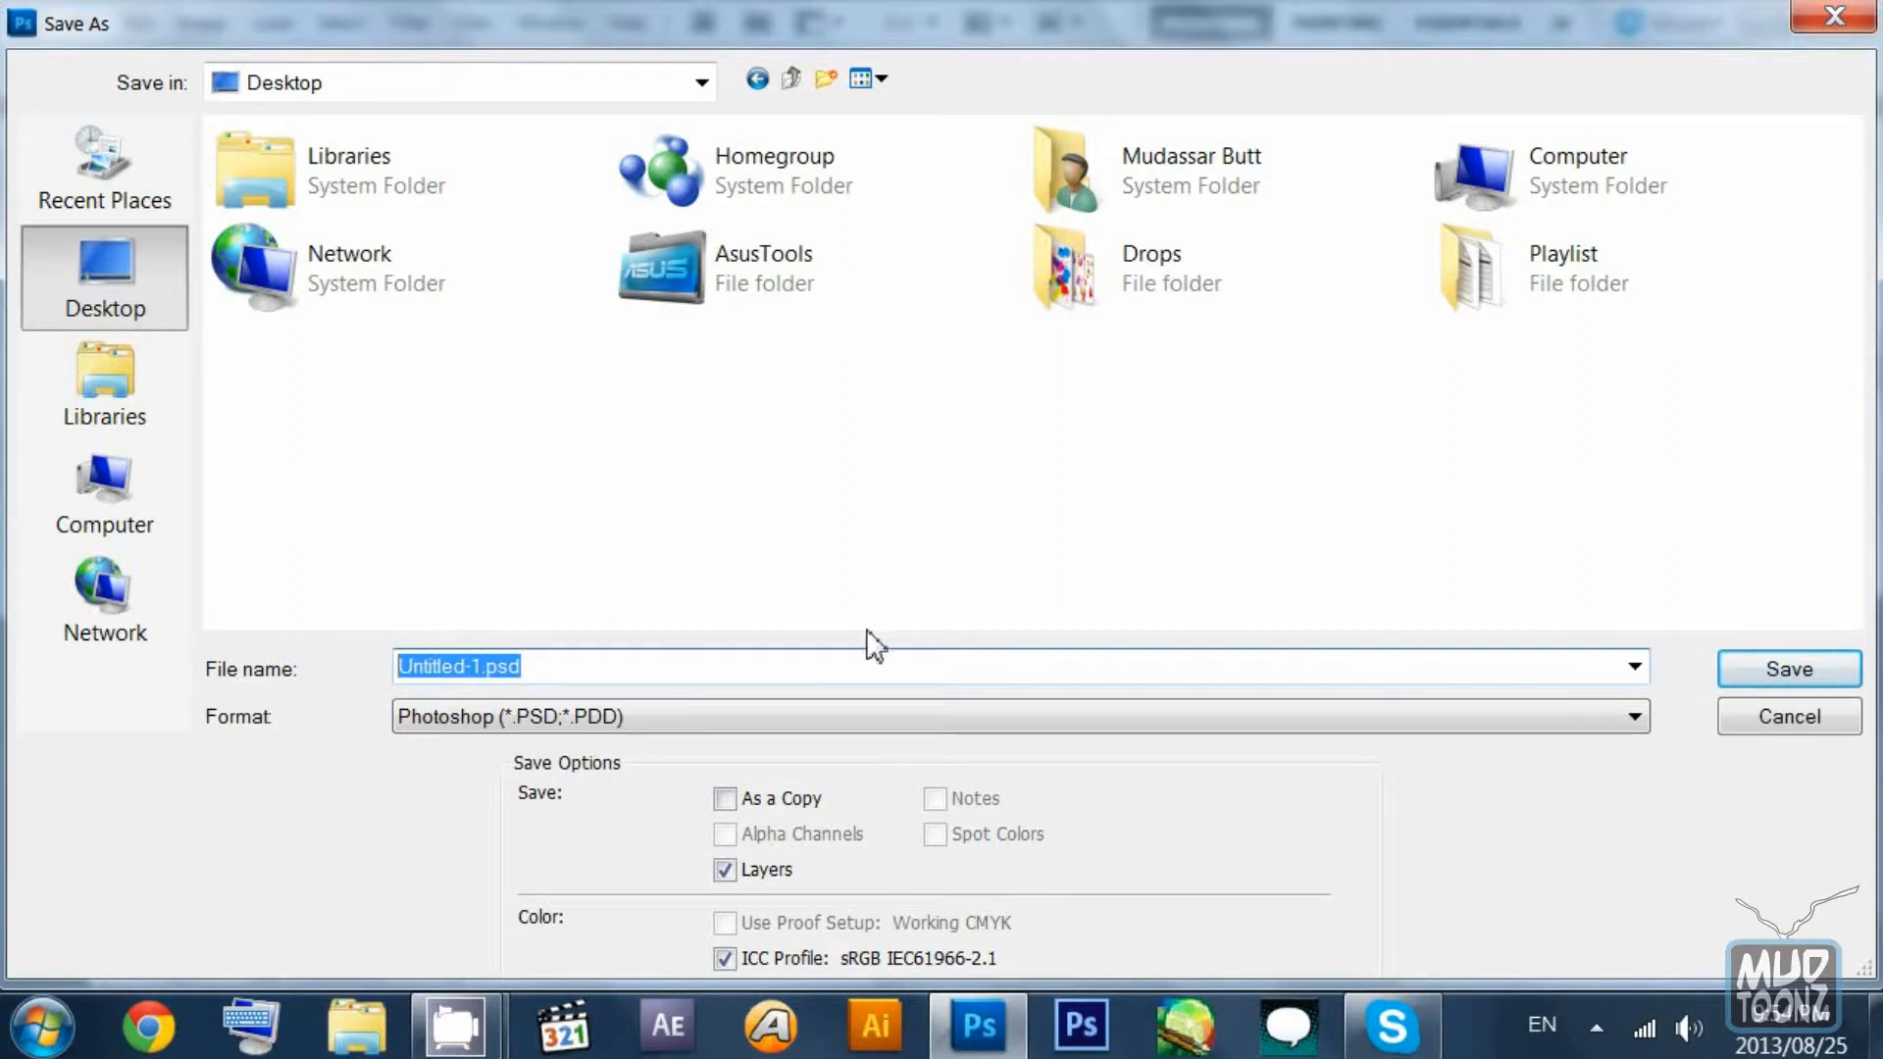
type("basic ")
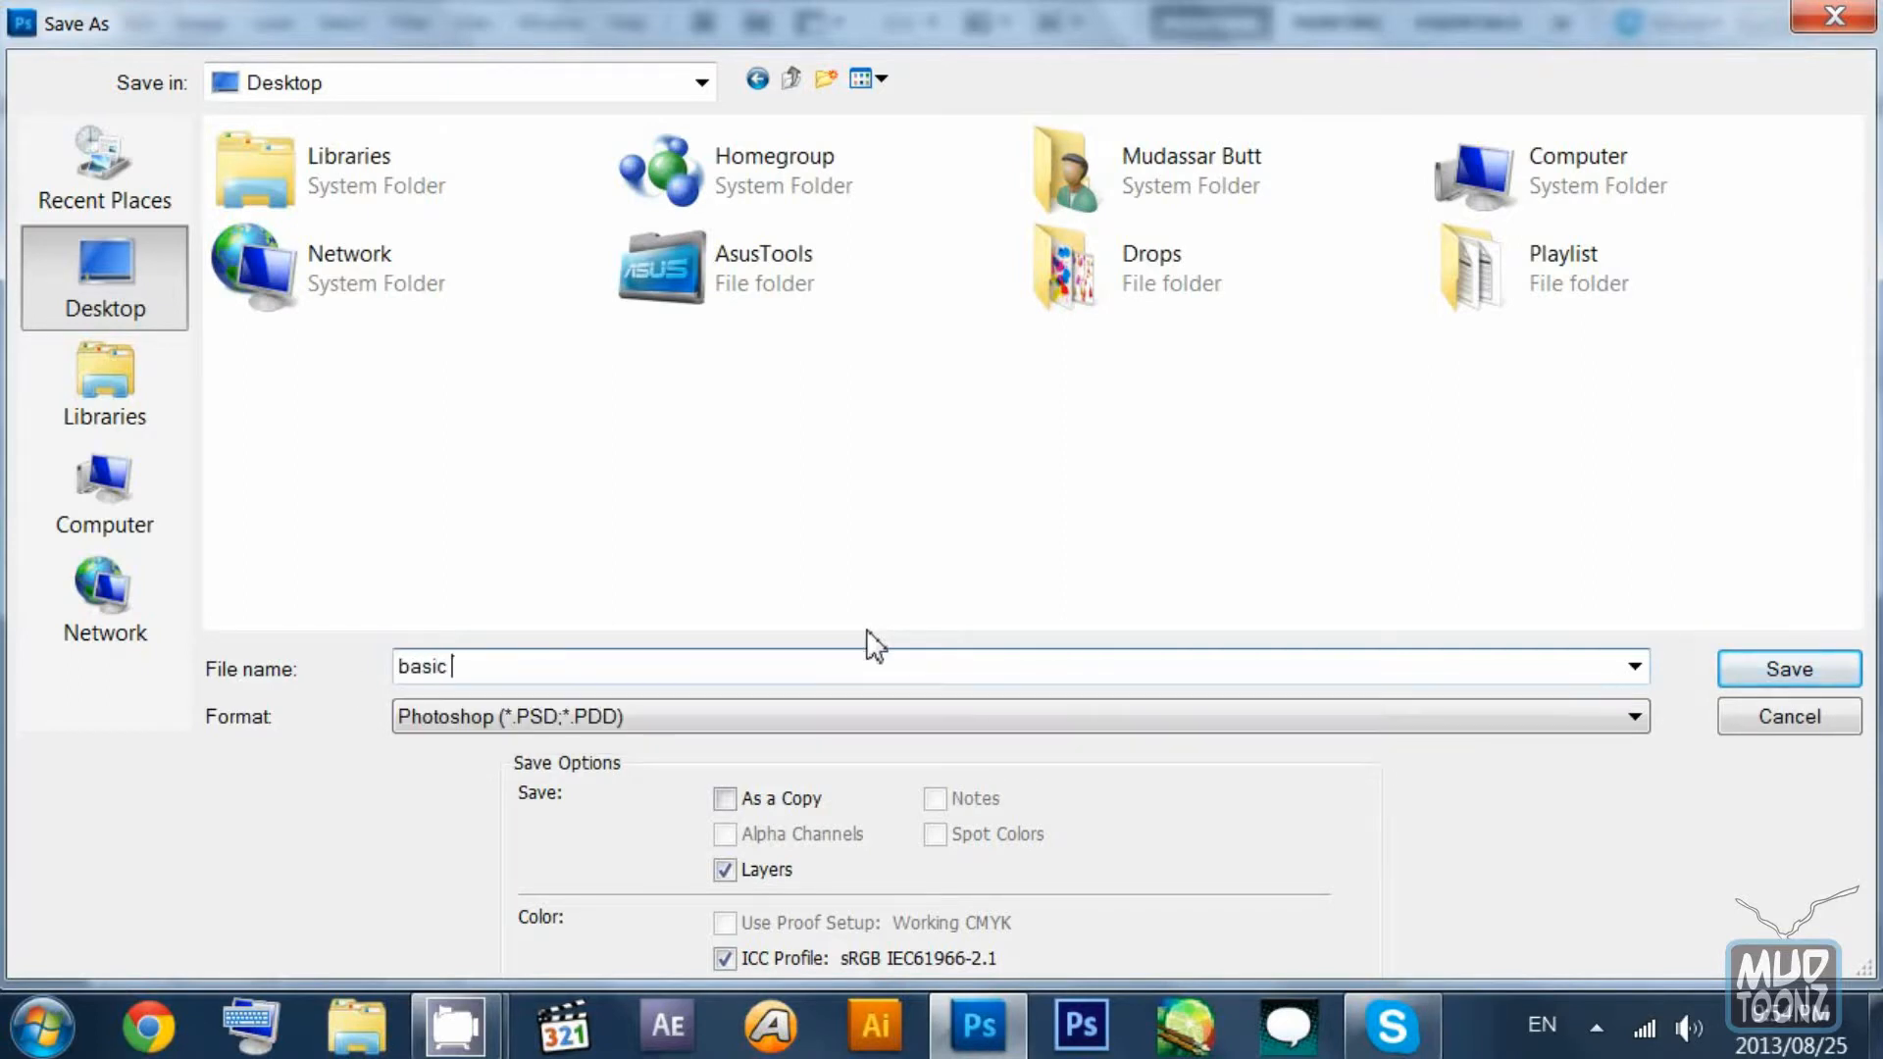
type("Shapes")
key("Left")
key("Left")
key("Left")
key("Left")
key("Home")
key("BackSpace")
type("B")
key("Right")
key("Right")
key("End")
type("0")
key("BackSpace")
type("01")
key("Return")
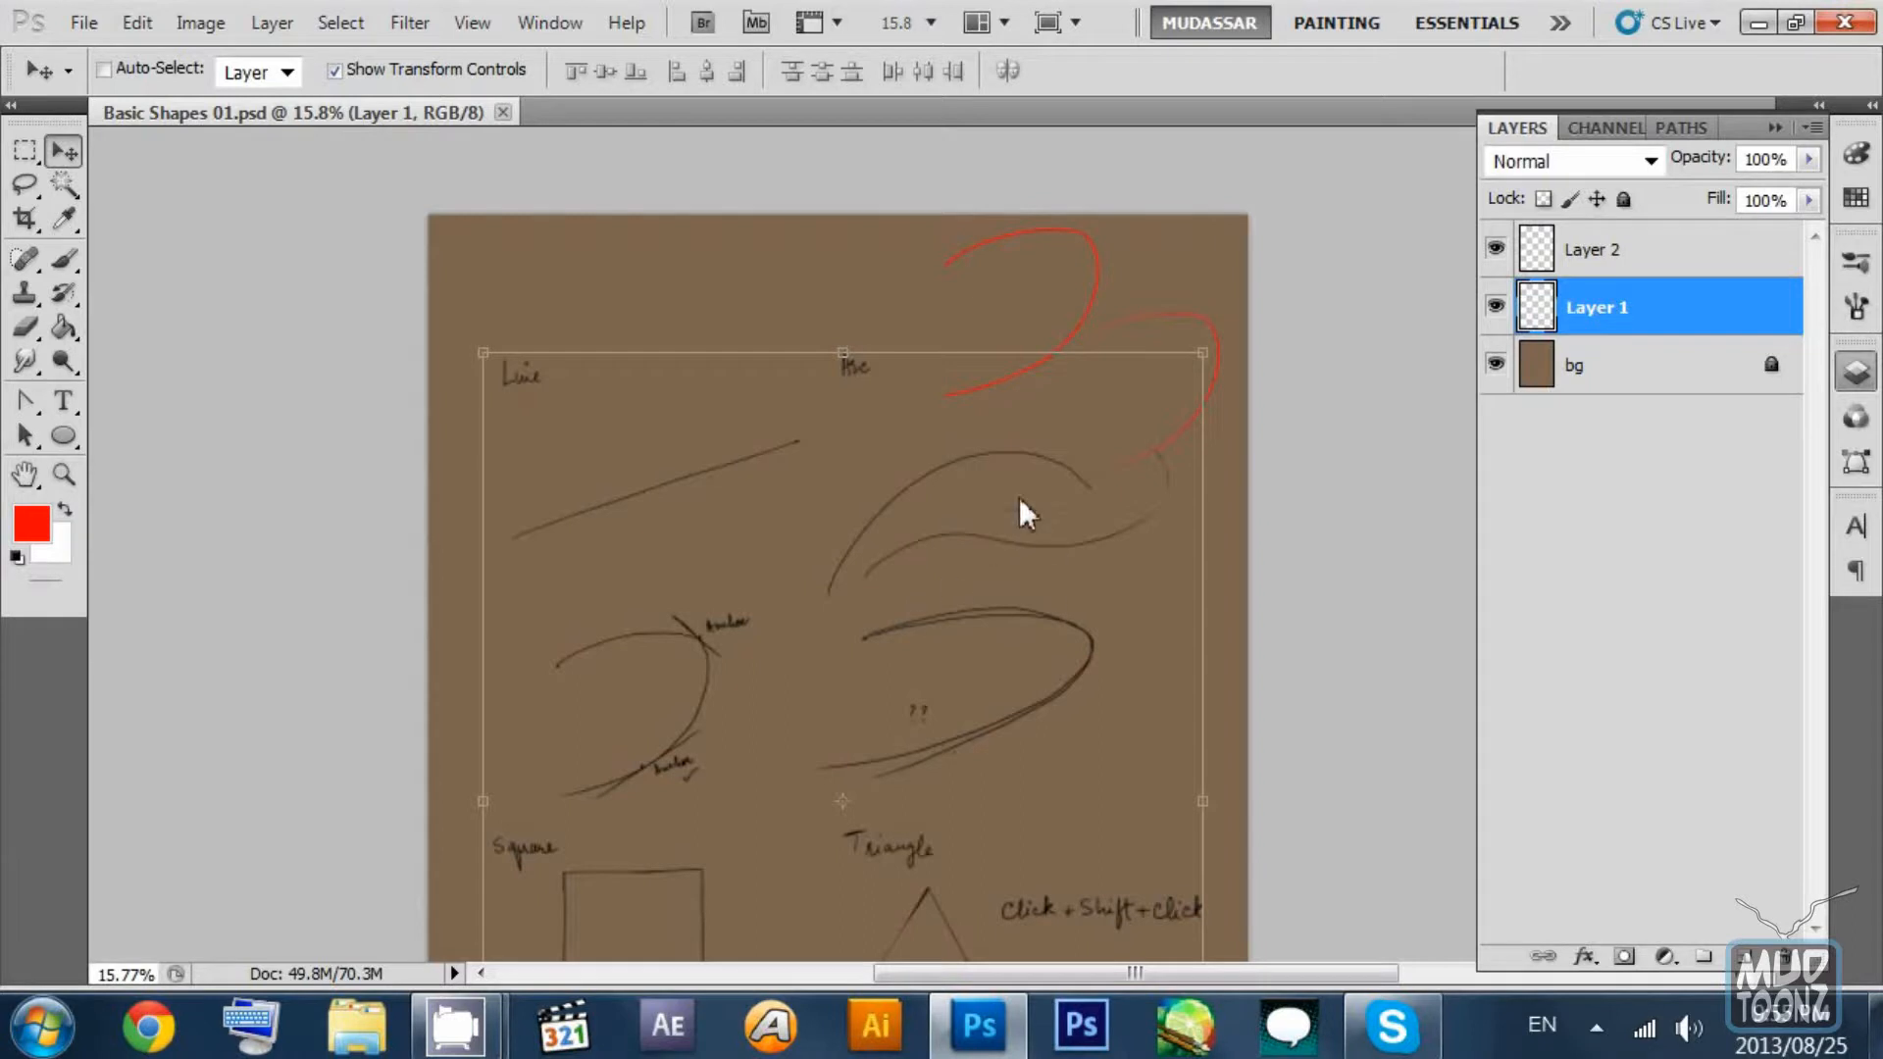
Review the whole page of sketched lines, arcs and basic shapes.
scroll(891, 508, "down", 8)
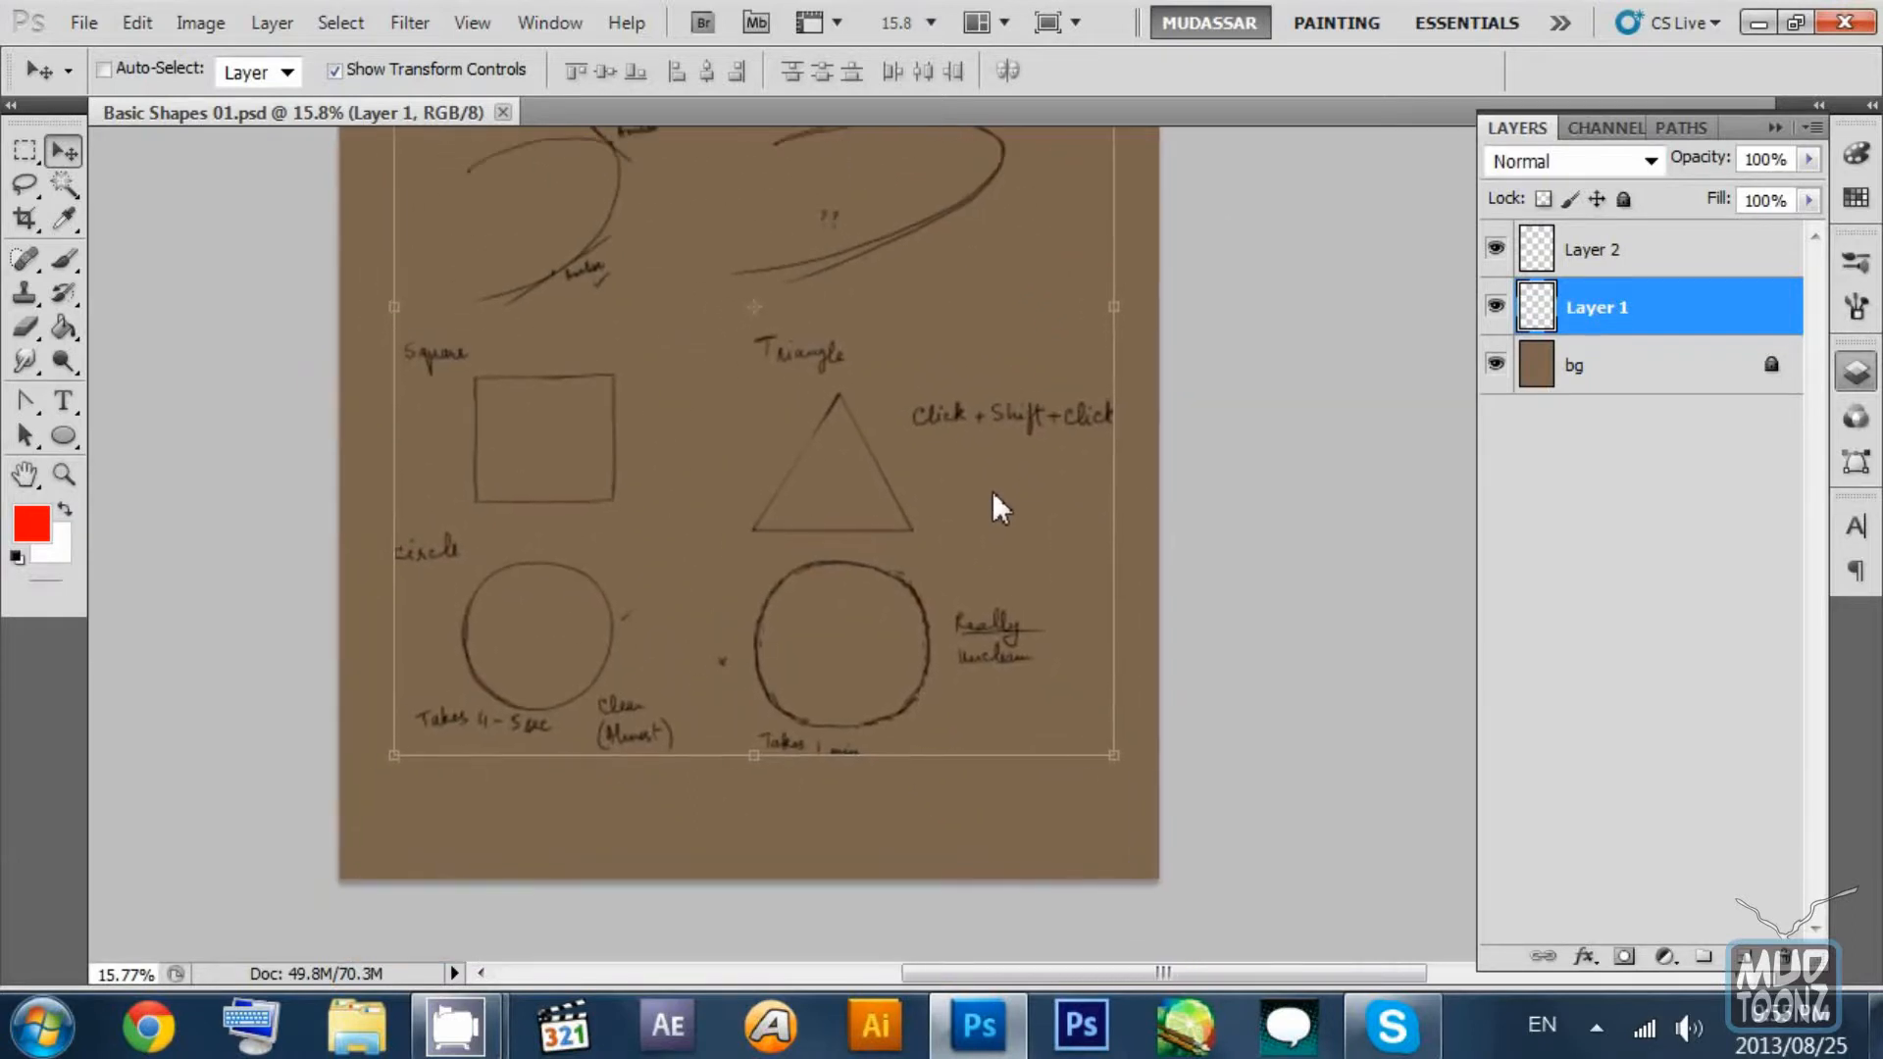
key("z")
left_click_drag(971, 422, 910, 396)
left_click_drag(925, 275, 995, 528)
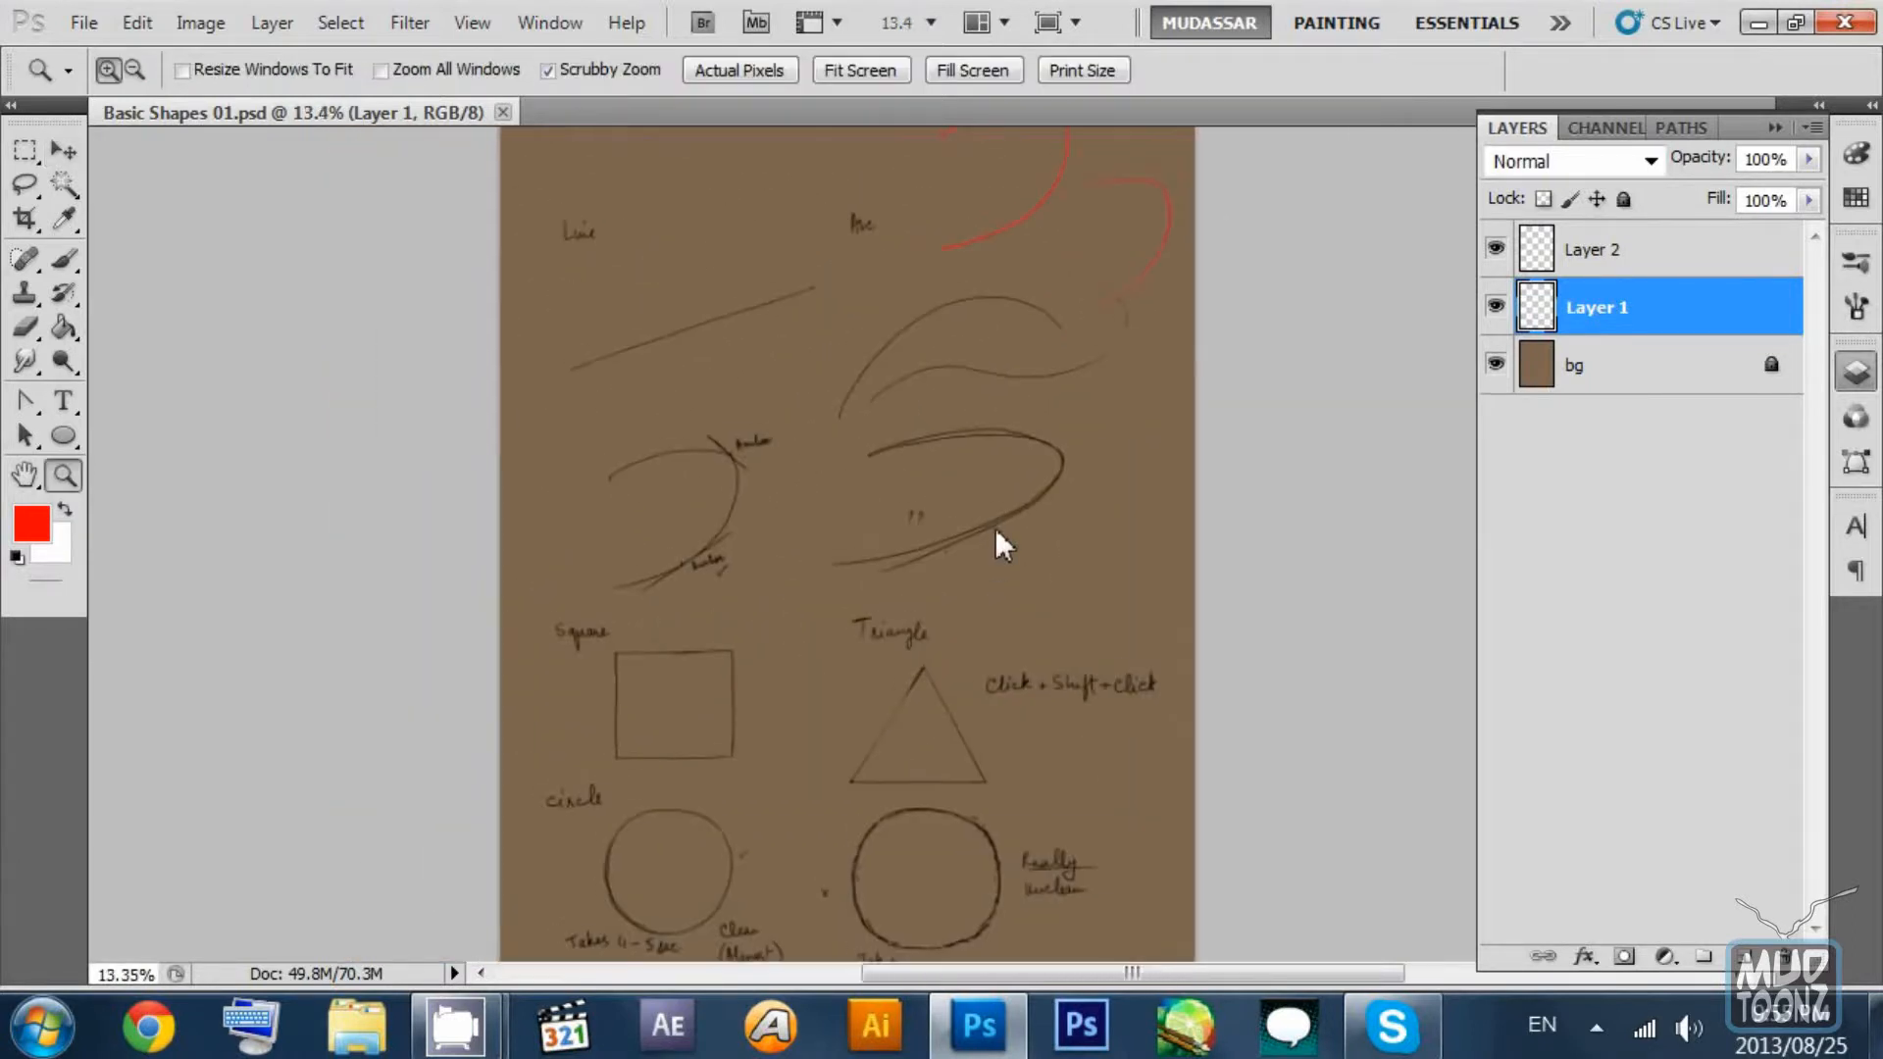
left_click_drag(1045, 463, 962, 443)
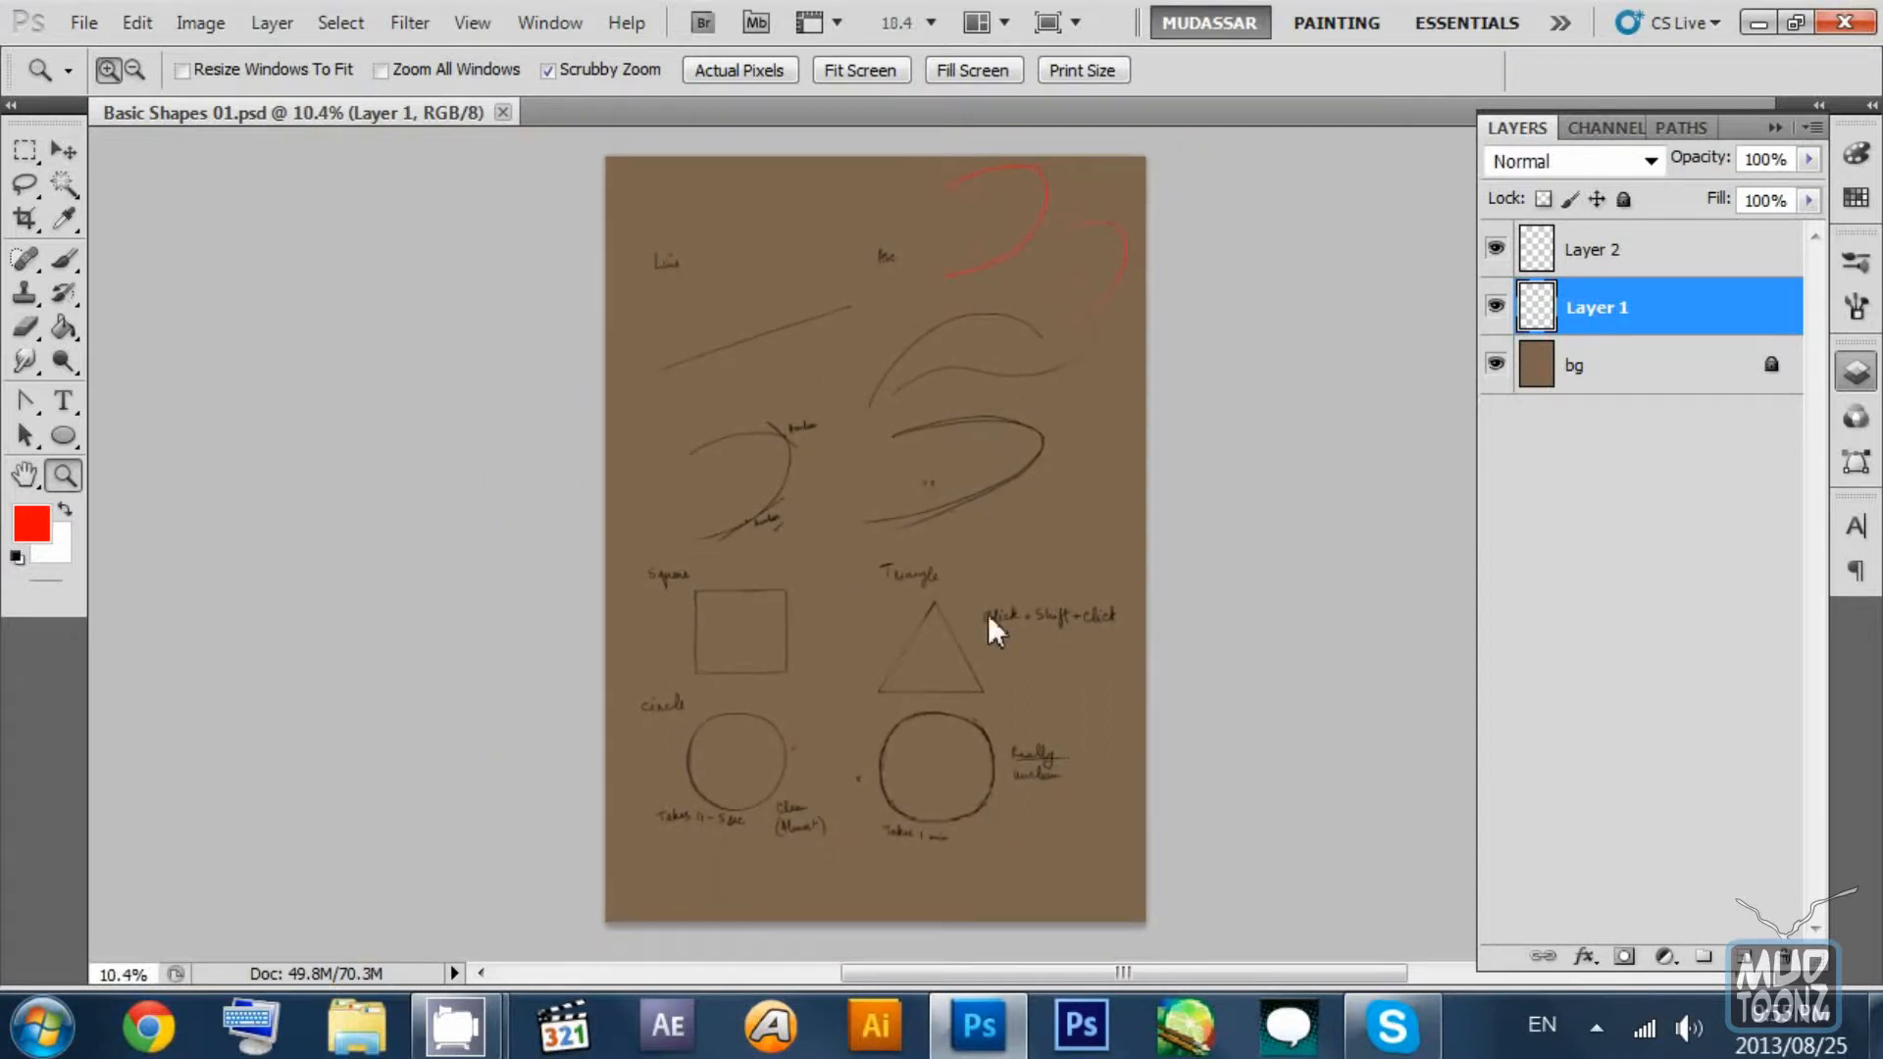
left_click_drag(987, 614, 969, 451)
left_click(63, 150)
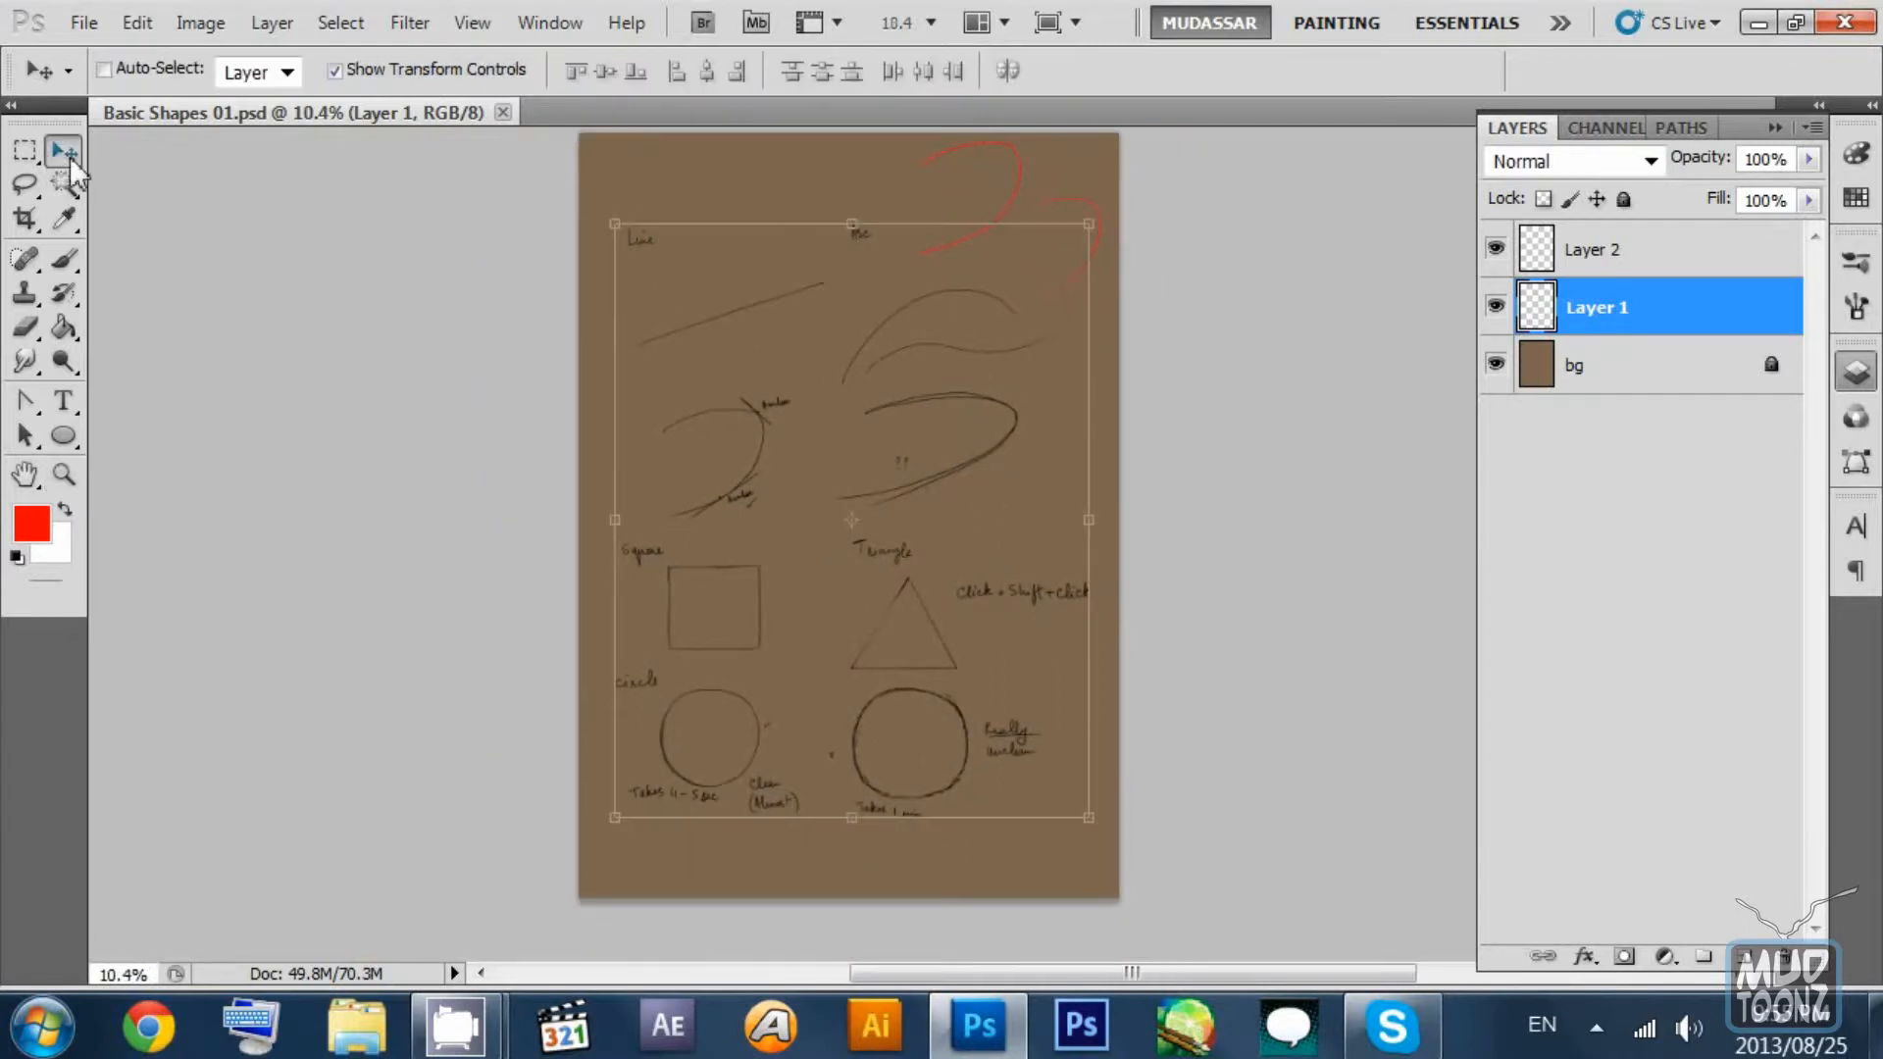
left_click_drag(846, 424, 834, 433)
key("z")
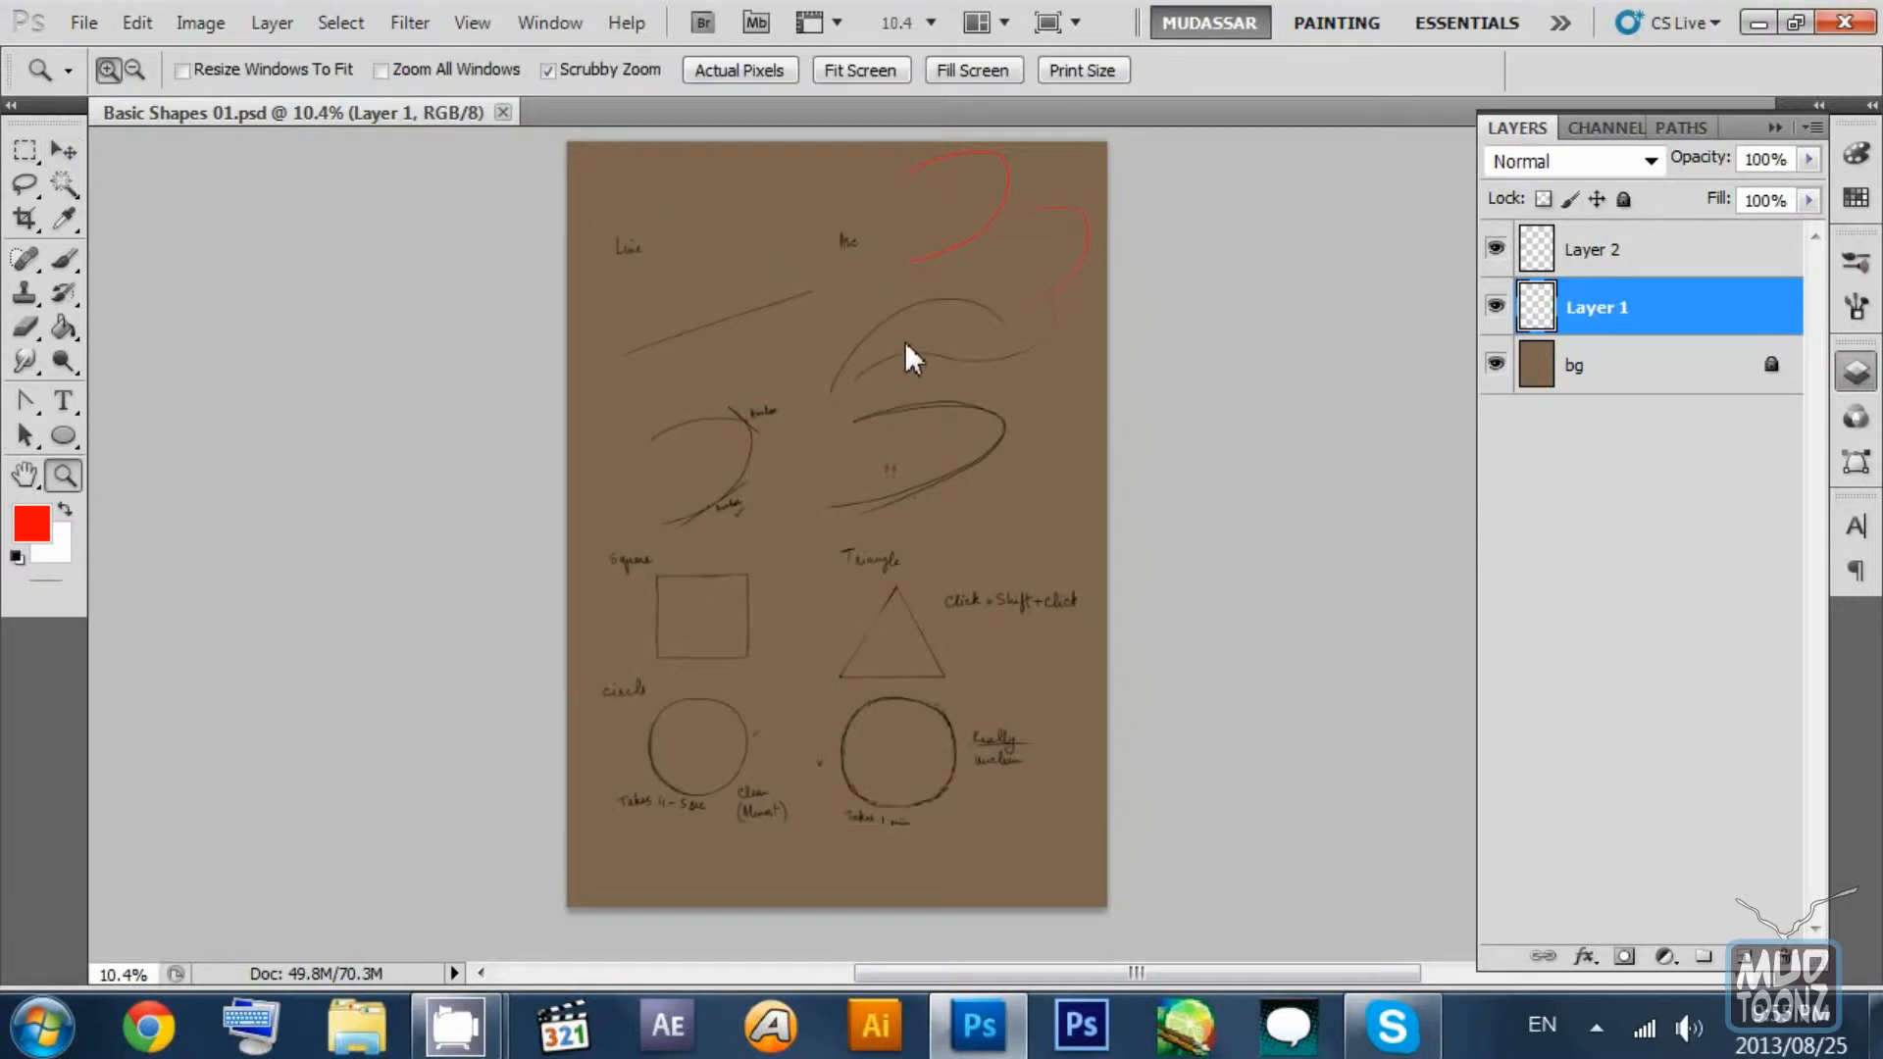
Examine the sketched arcs, square, triangle and circles with their handwritten notes at closer range.
left_click_drag(904, 339, 1083, 586)
left_click_drag(1054, 659, 1079, 441)
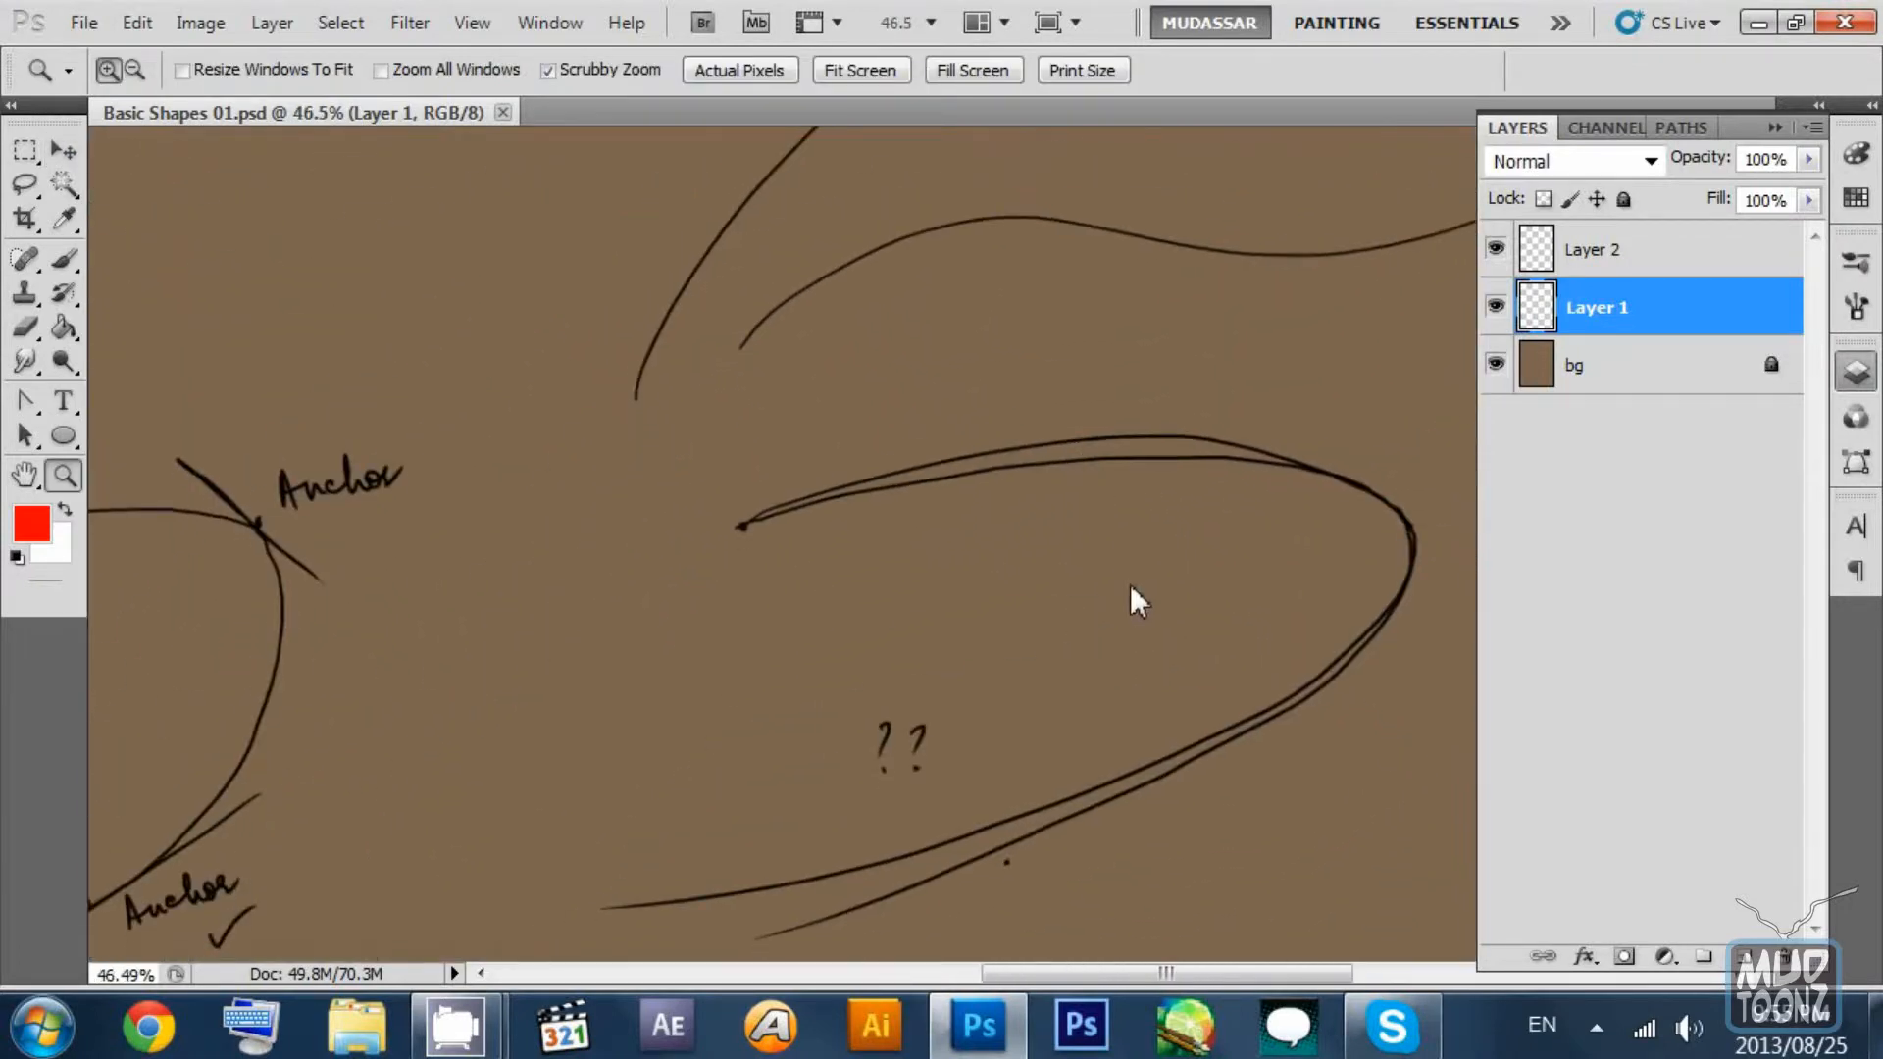
left_click_drag(1177, 605, 1087, 592)
left_click_drag(1024, 670, 1039, 432)
left_click_drag(989, 614, 970, 302)
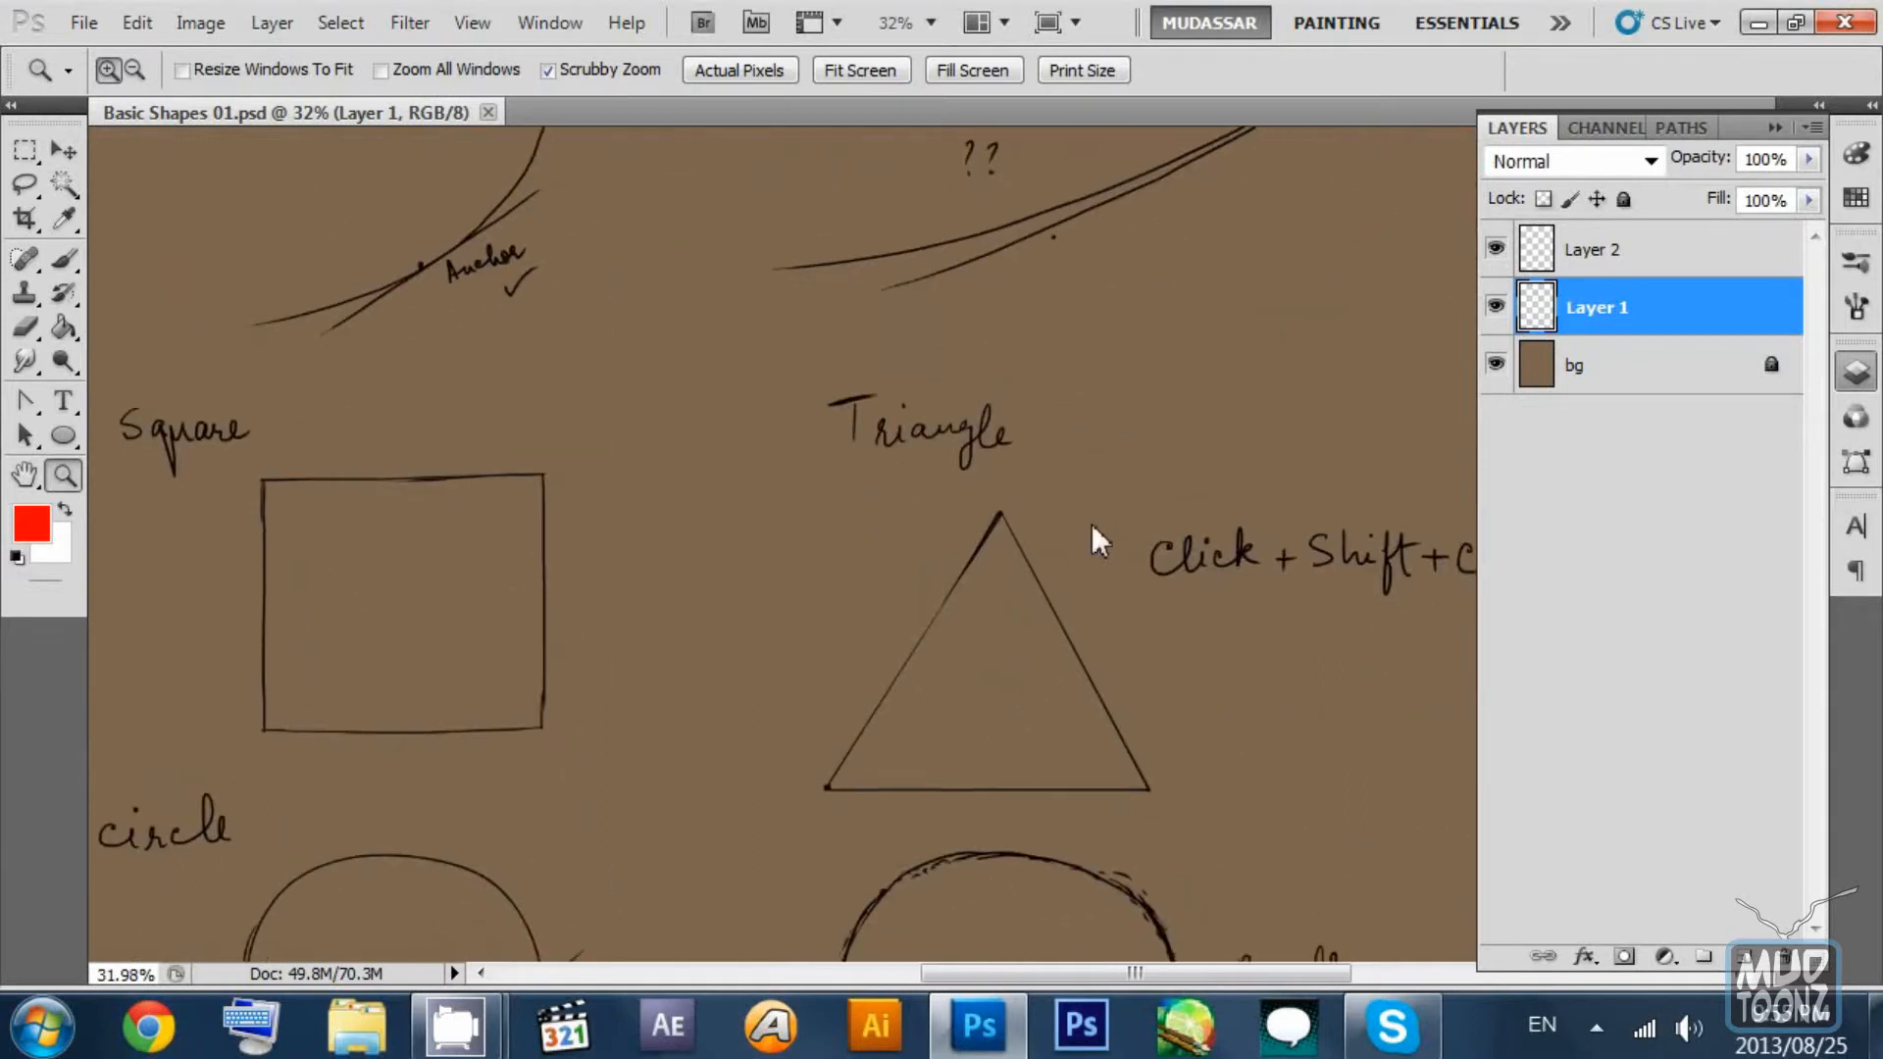
left_click_drag(1122, 557, 1025, 531)
left_click_drag(1114, 599, 1076, 443)
left_click_drag(1032, 579, 1027, 532)
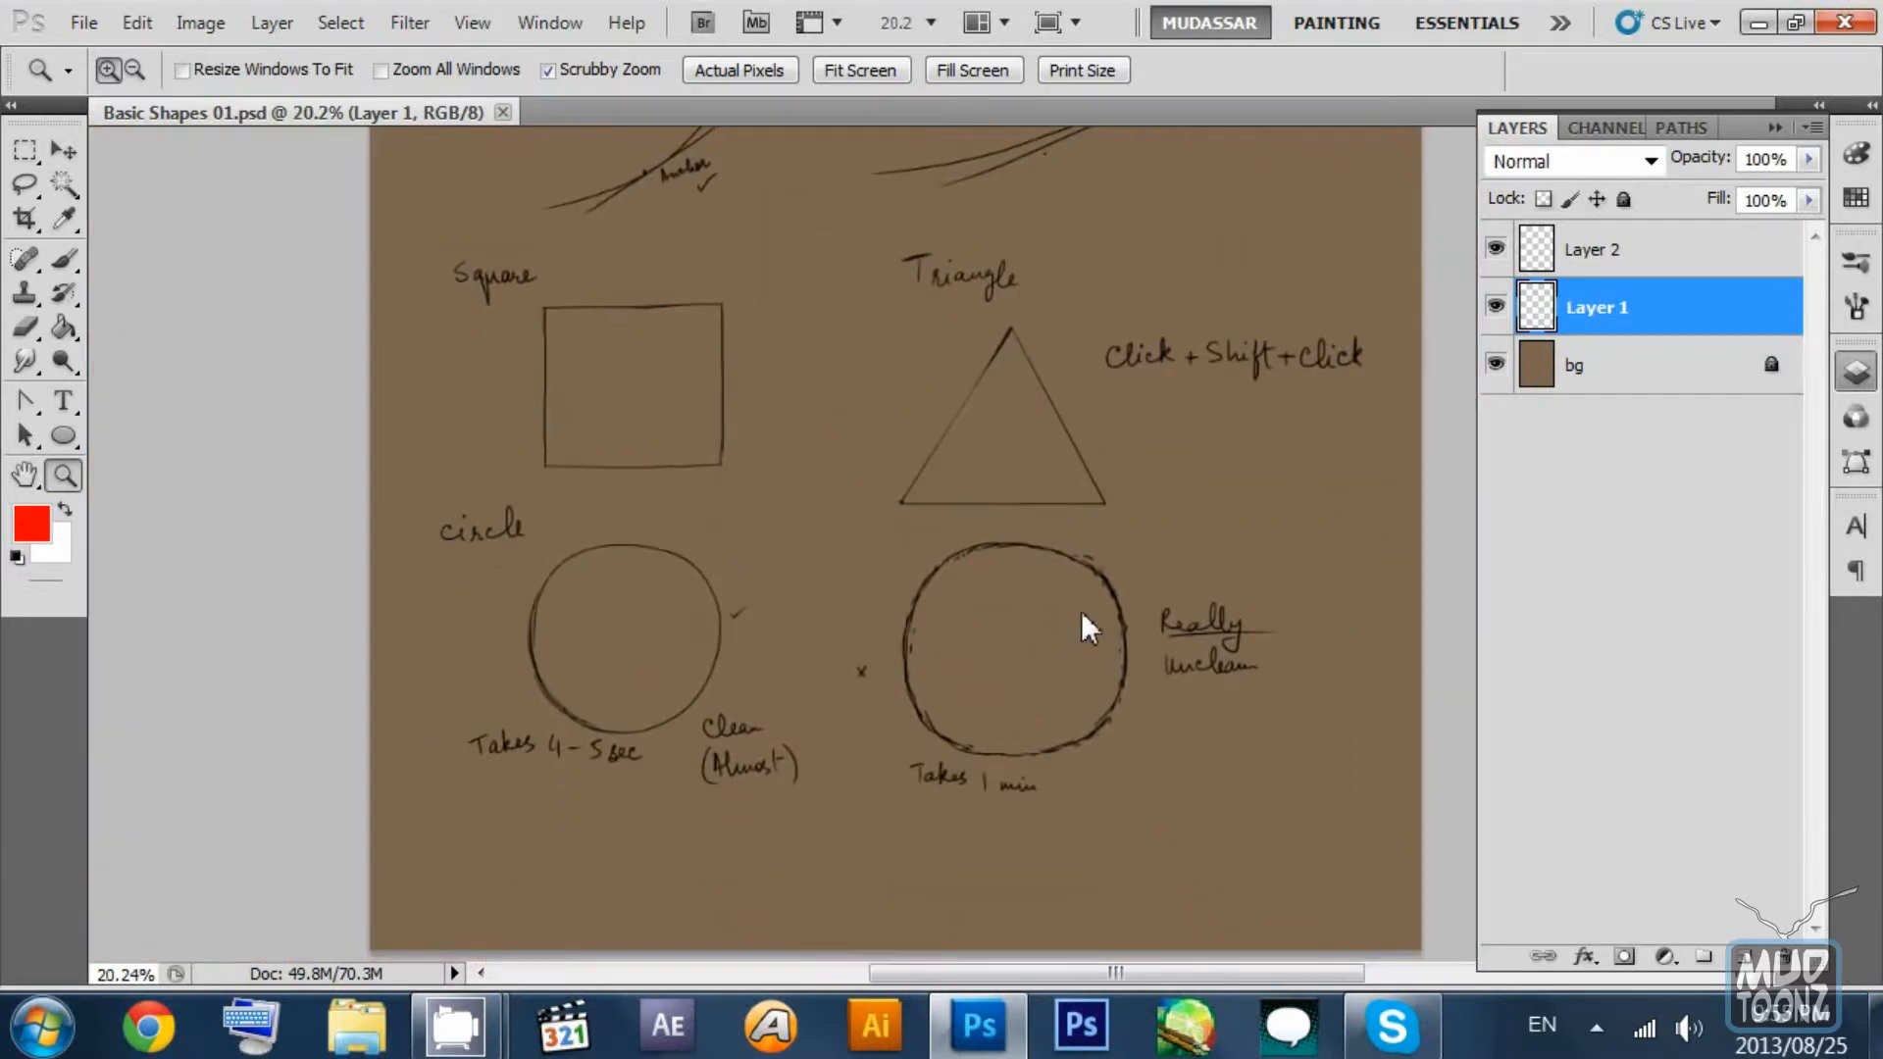
left_click_drag(1081, 610, 1051, 546)
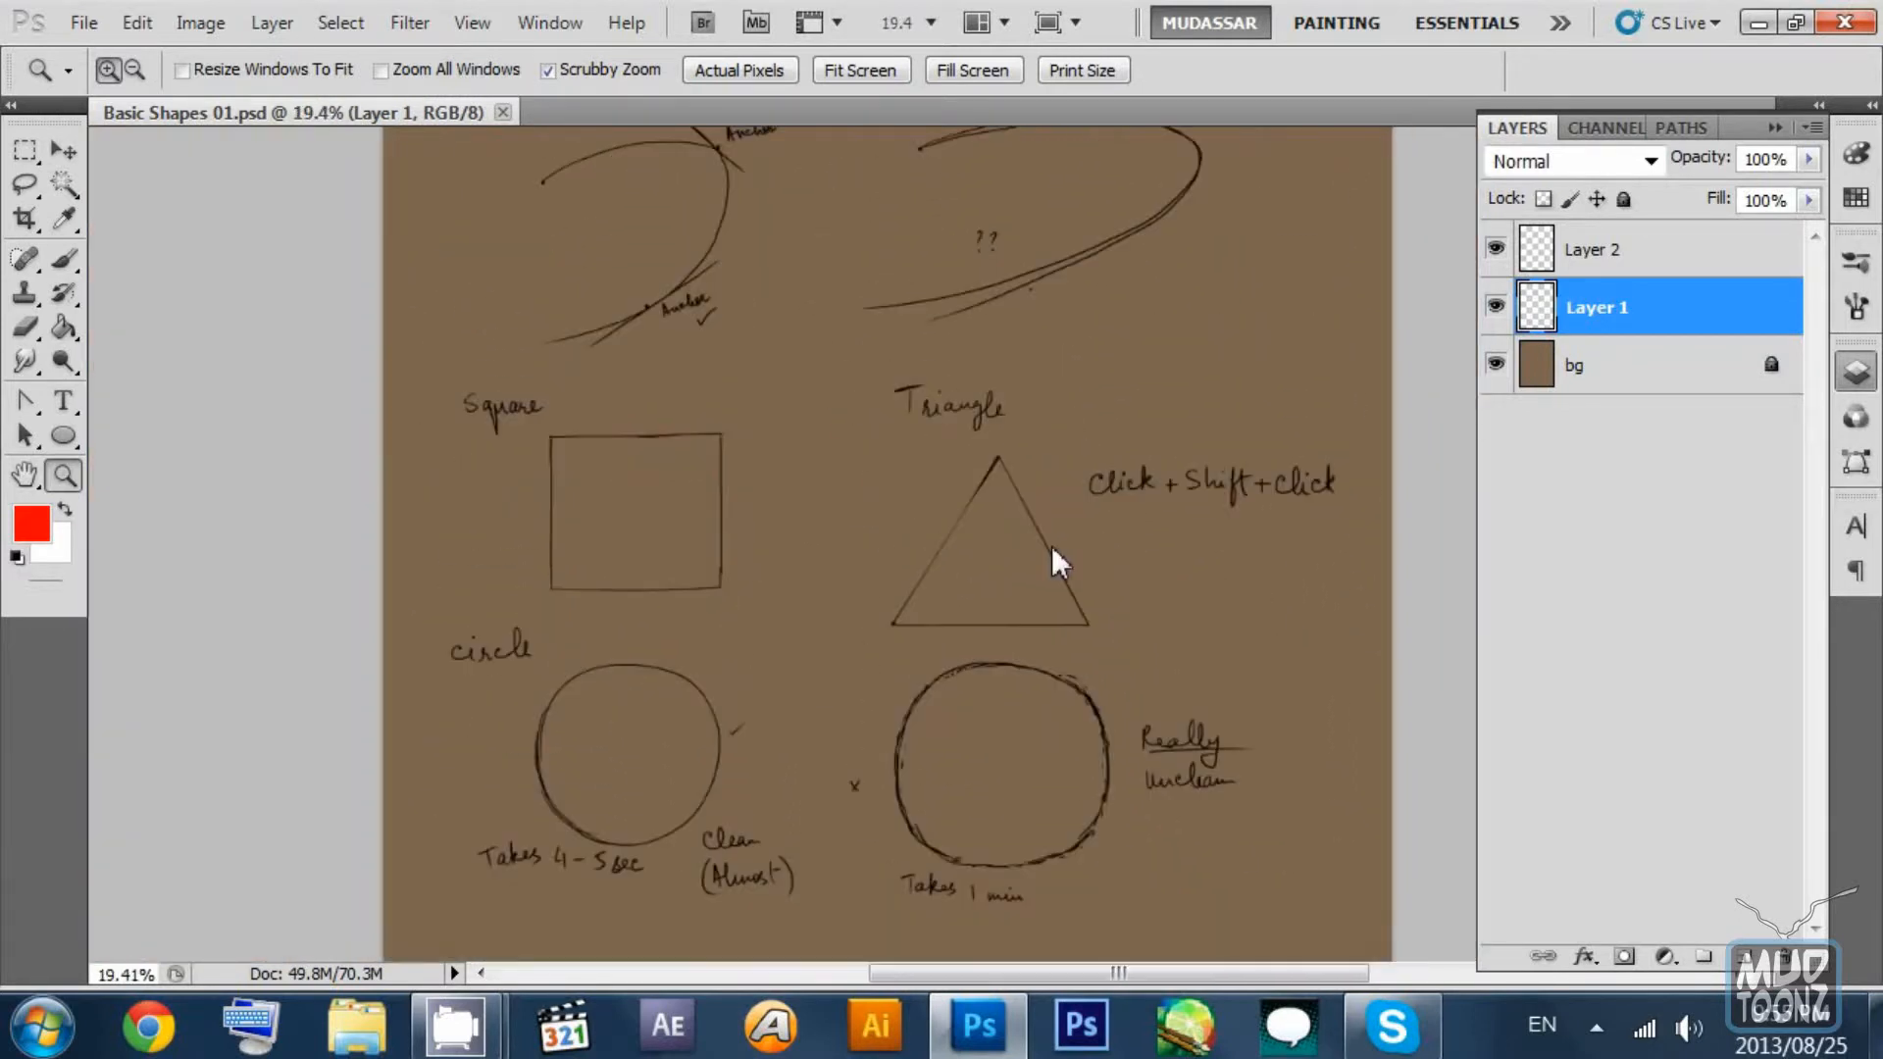
left_click_drag(1138, 471, 1012, 606)
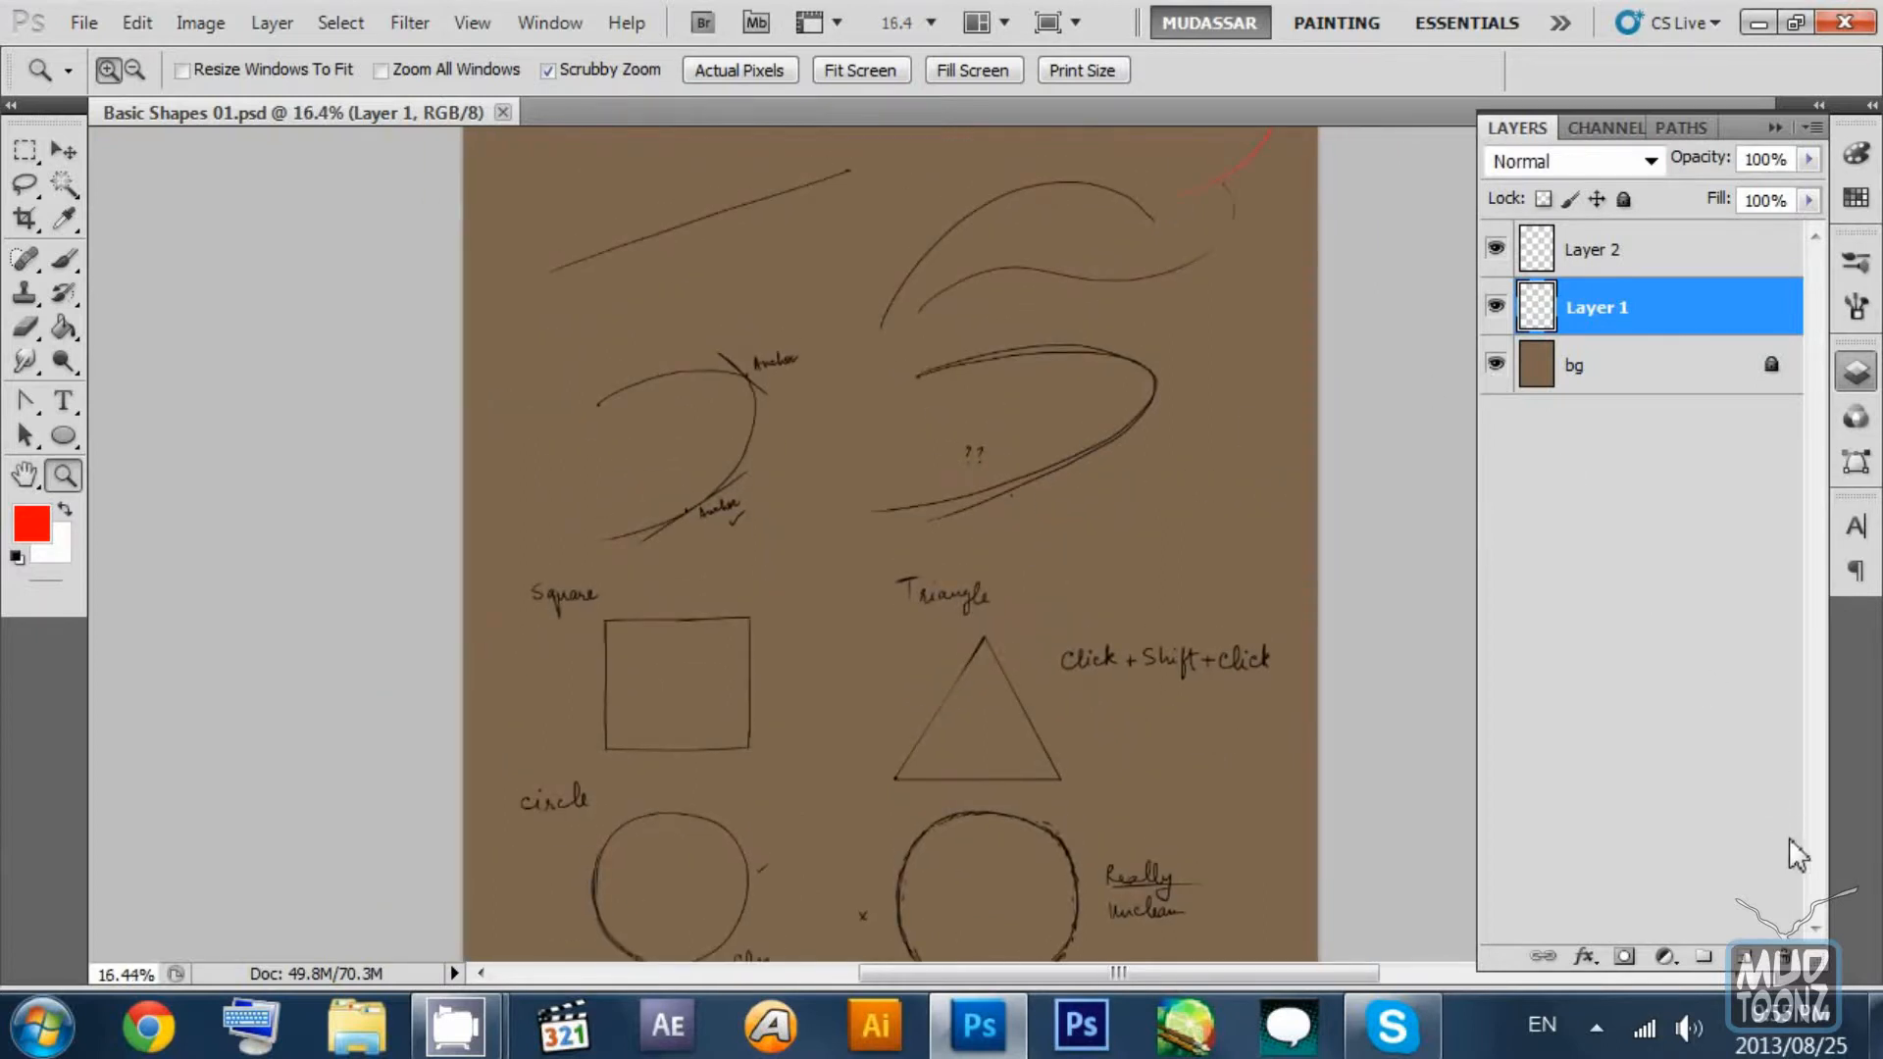
Add a new layer directly above Layer 2 and switch to the Brush tool.
left_click(1609, 253)
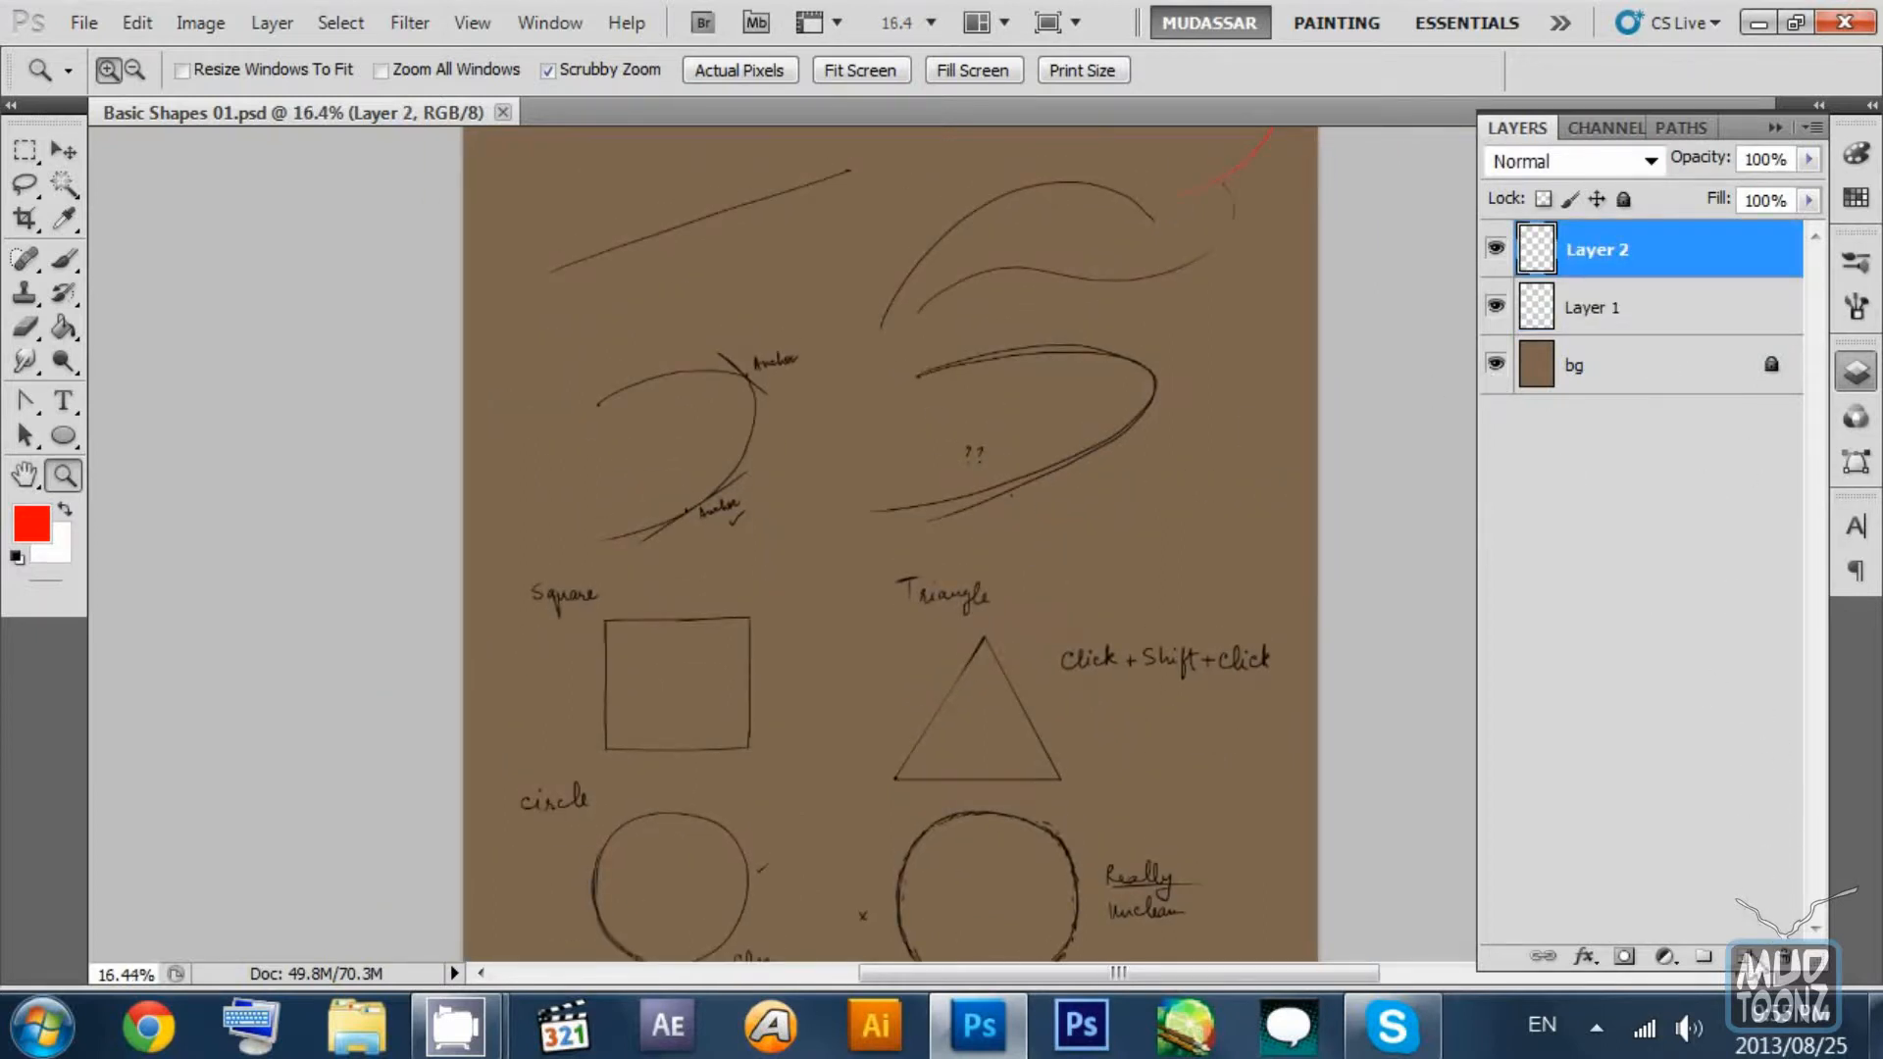
left_click(1743, 957)
left_click(77, 263)
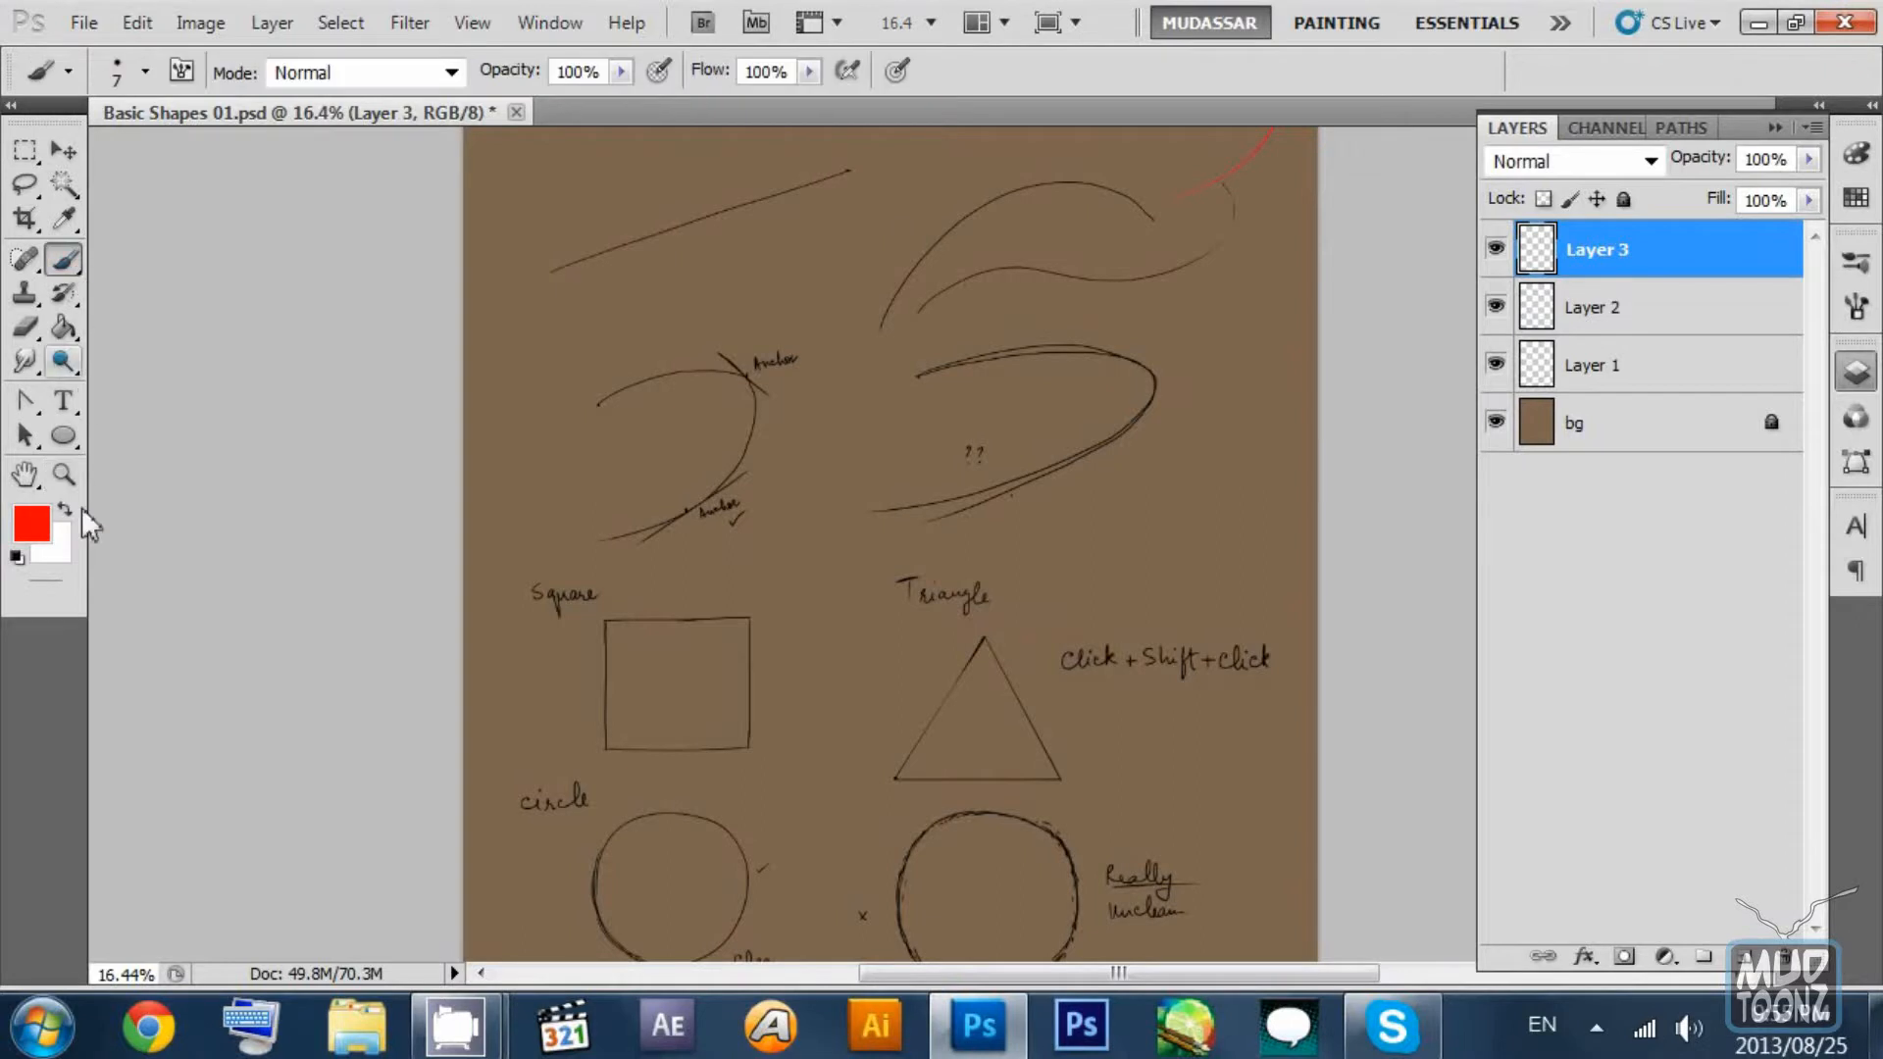
Reset the brush colours to default black and white, and hide Layer 2 and Layer 1.
left_click(17, 557)
left_click_drag(967, 380, 953, 435)
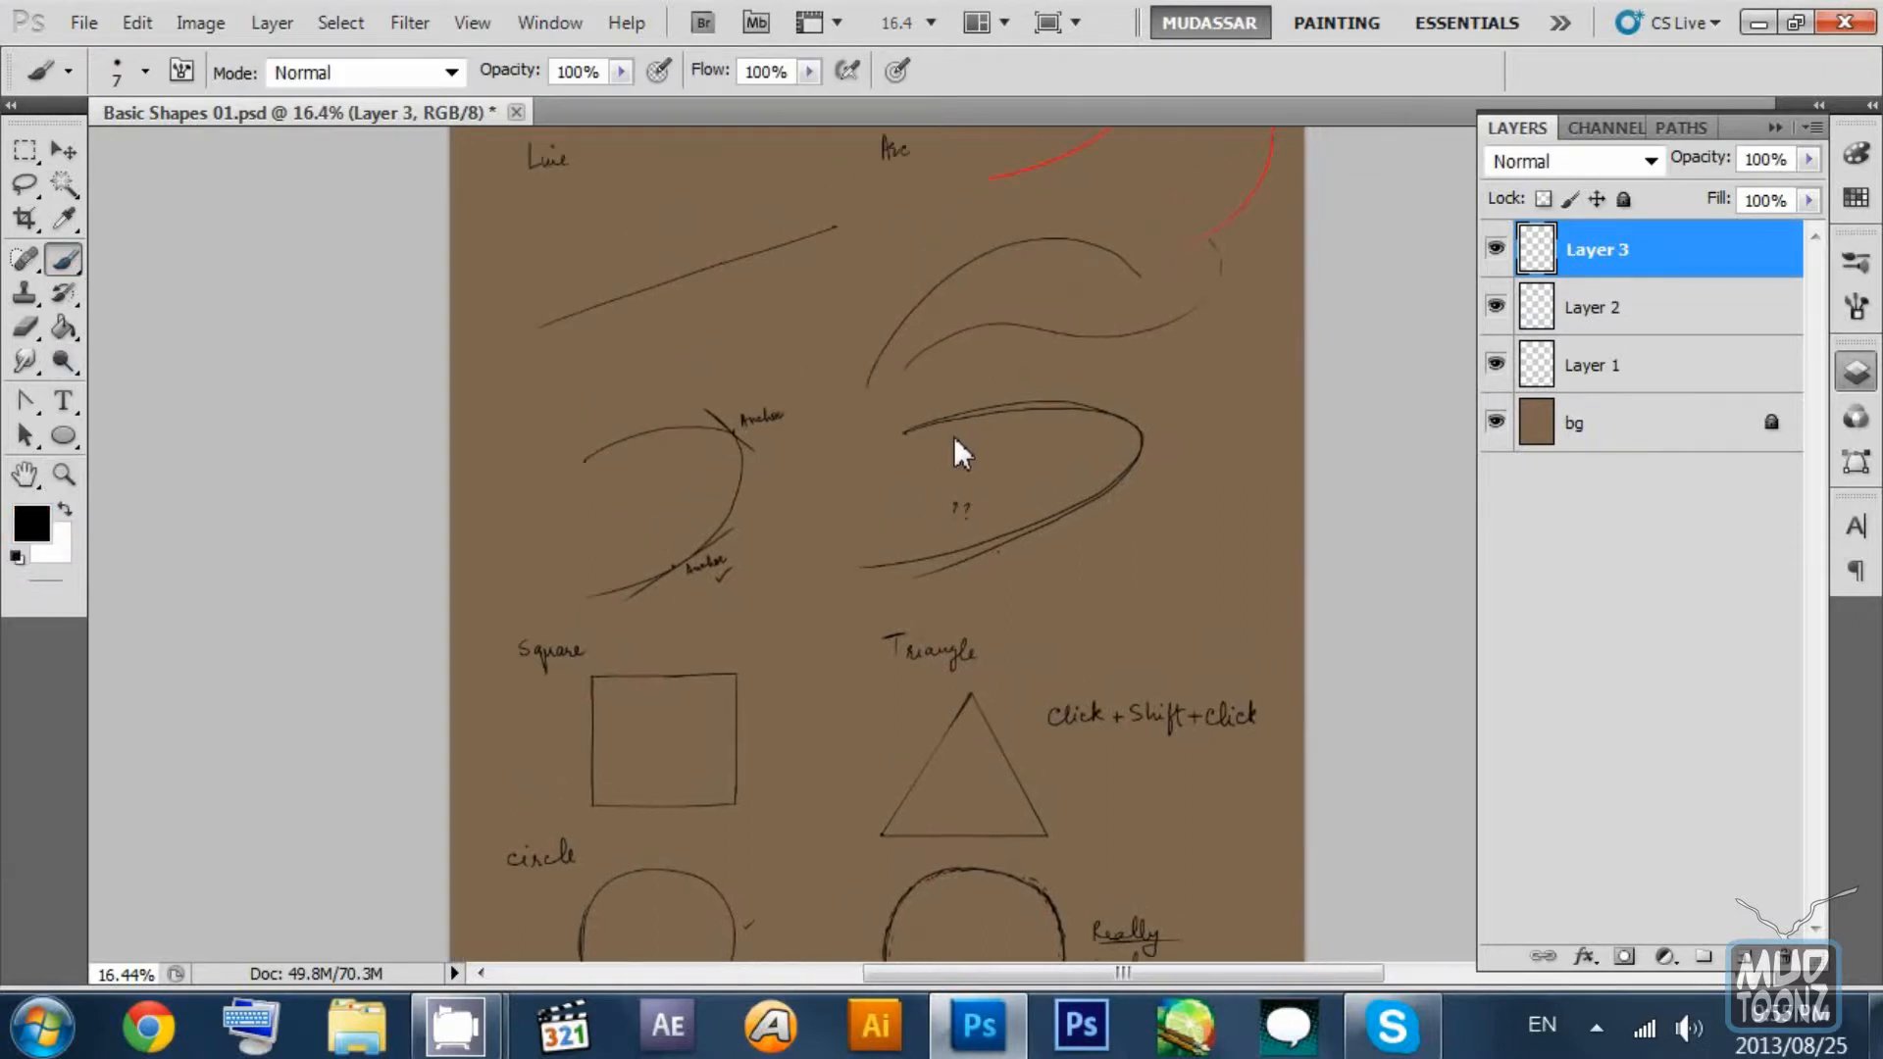
left_click(1496, 306)
left_click(1496, 363)
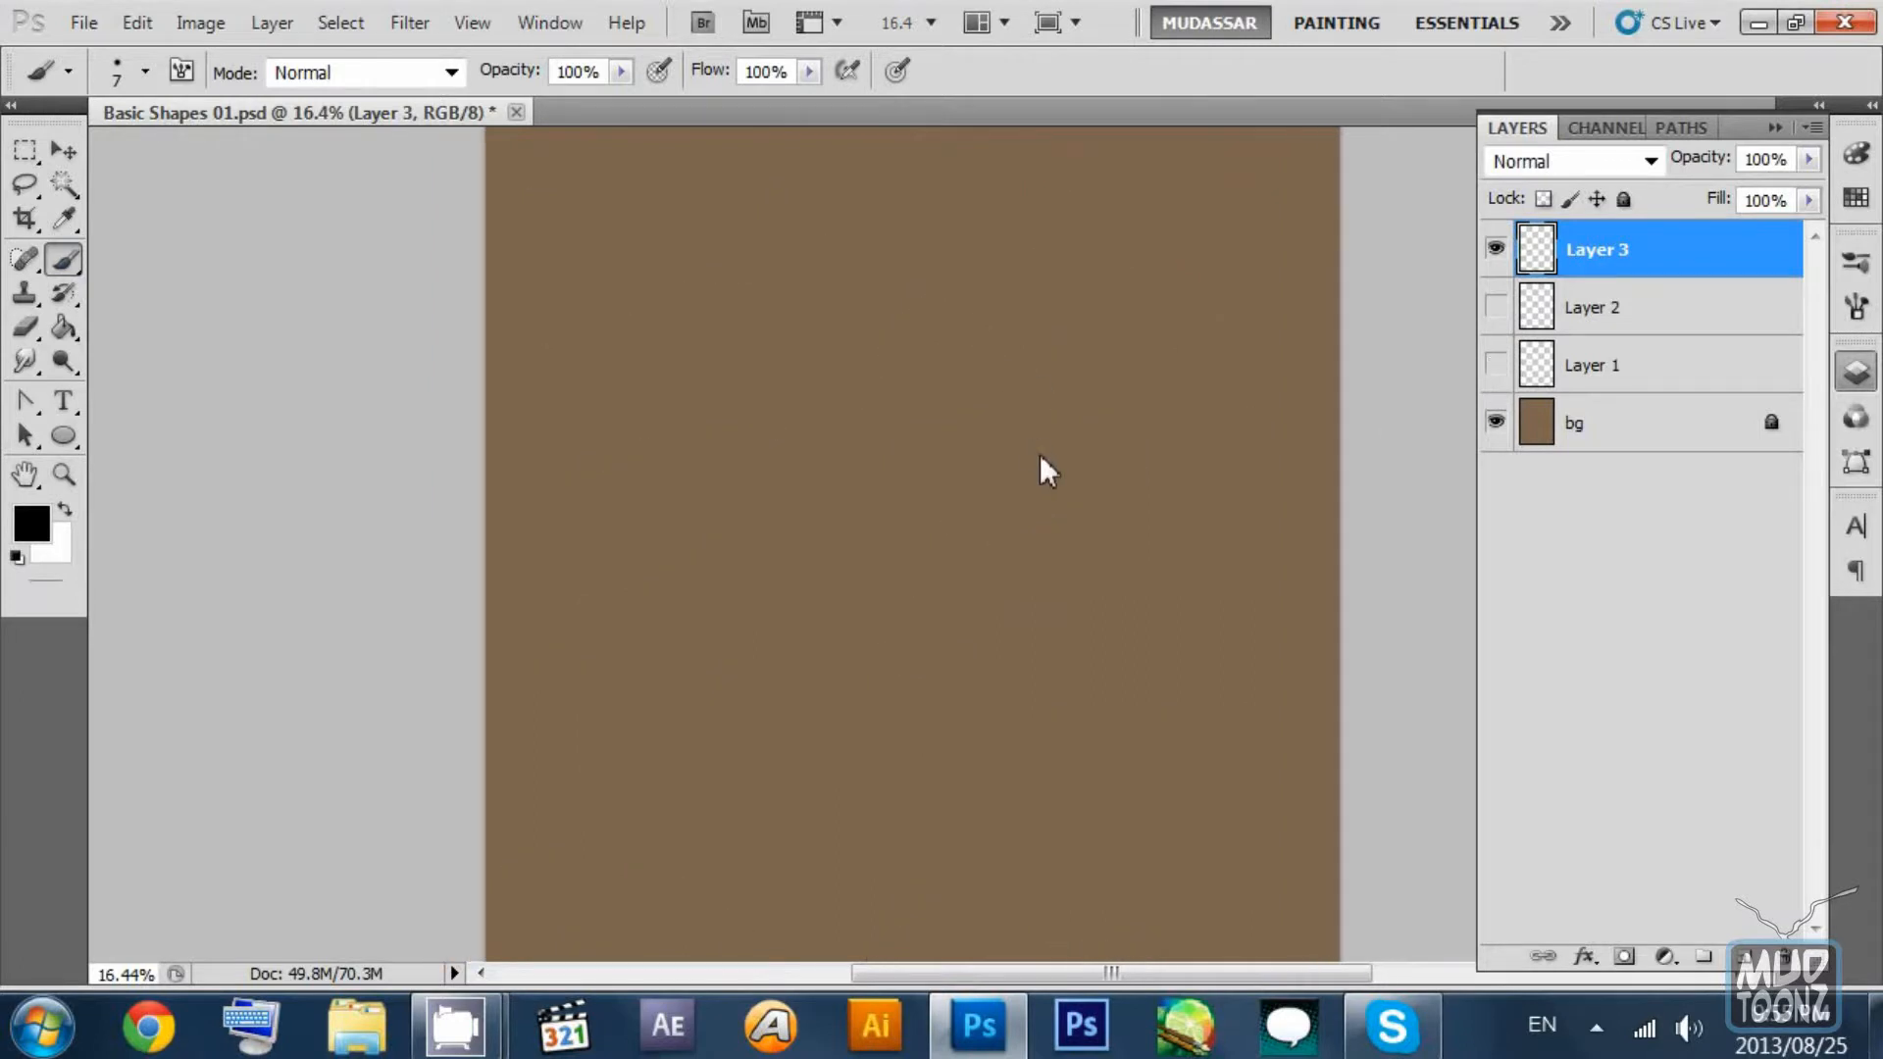
Zoom in to 33.3% on the upper part of the empty page and return to the Brush tool.
key("z")
left_click_drag(1118, 451, 1069, 442)
left_click_drag(1182, 426, 986, 410)
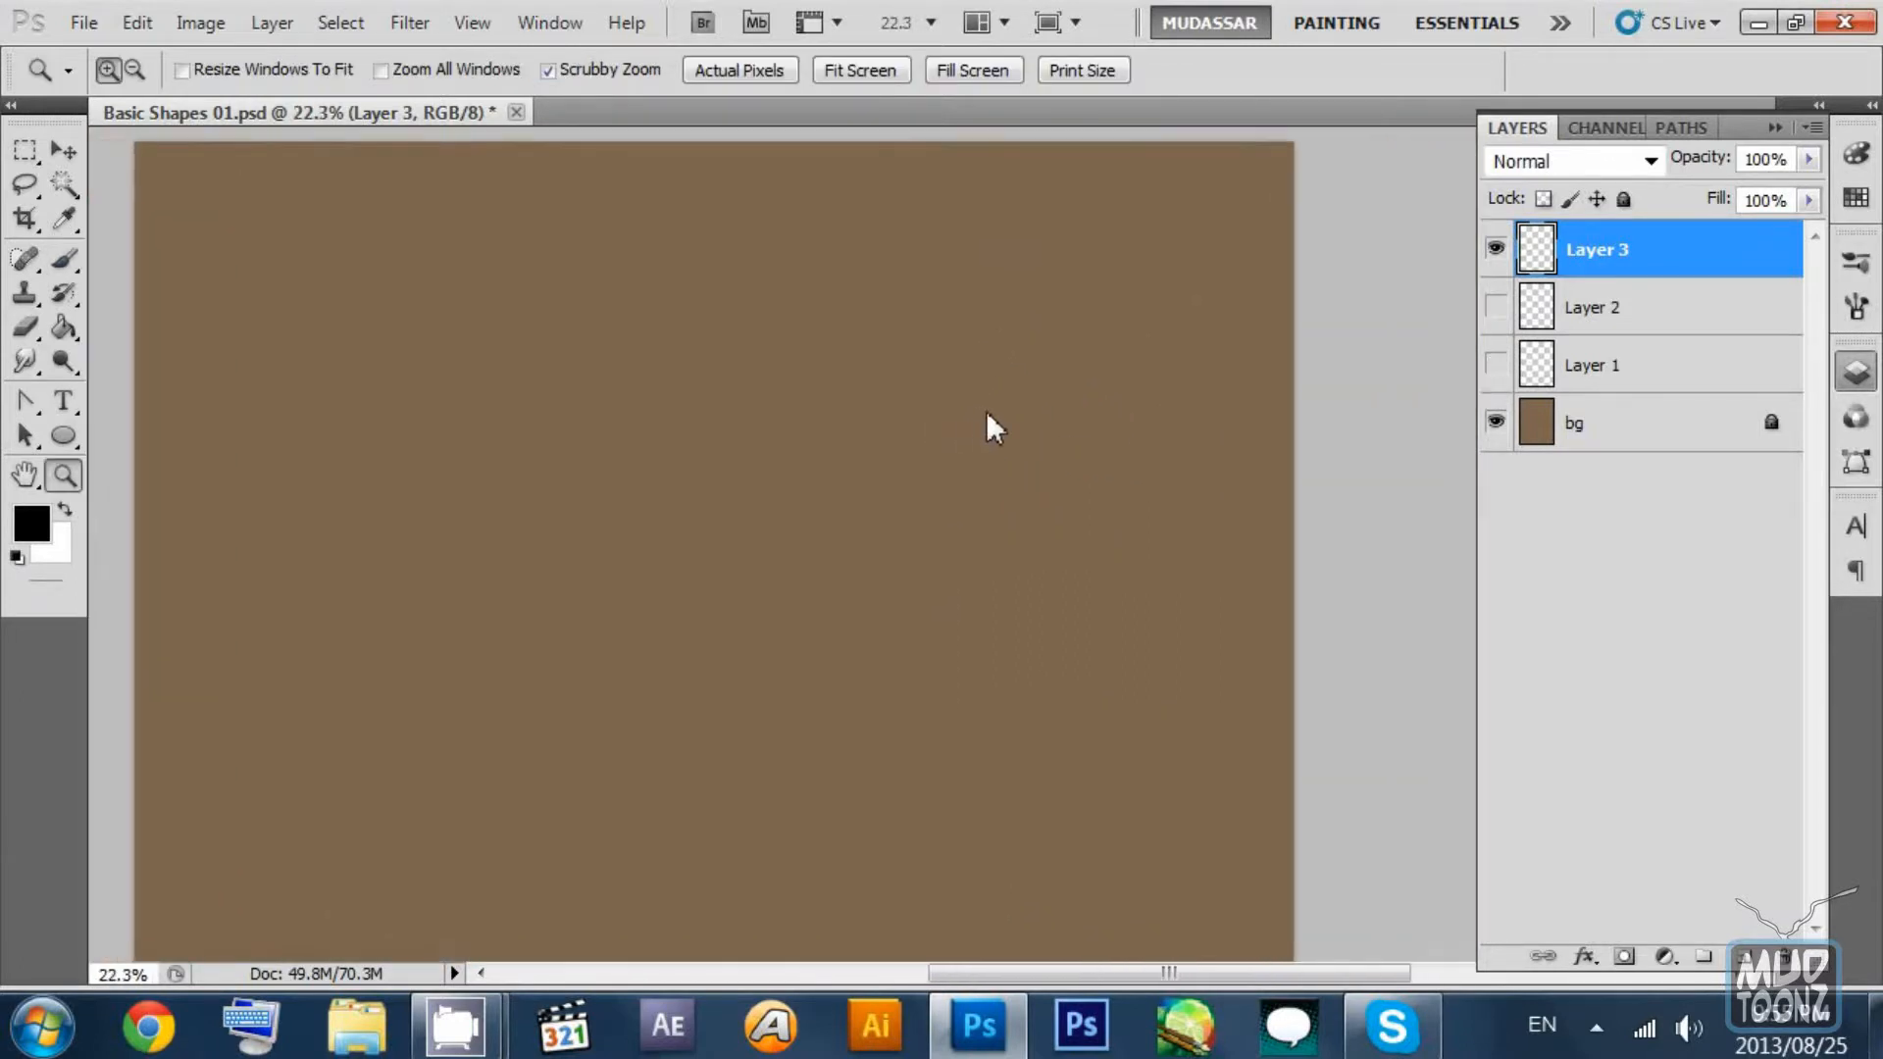
left_click(981, 410)
left_click(952, 447)
left_click_drag(1136, 478, 1224, 483)
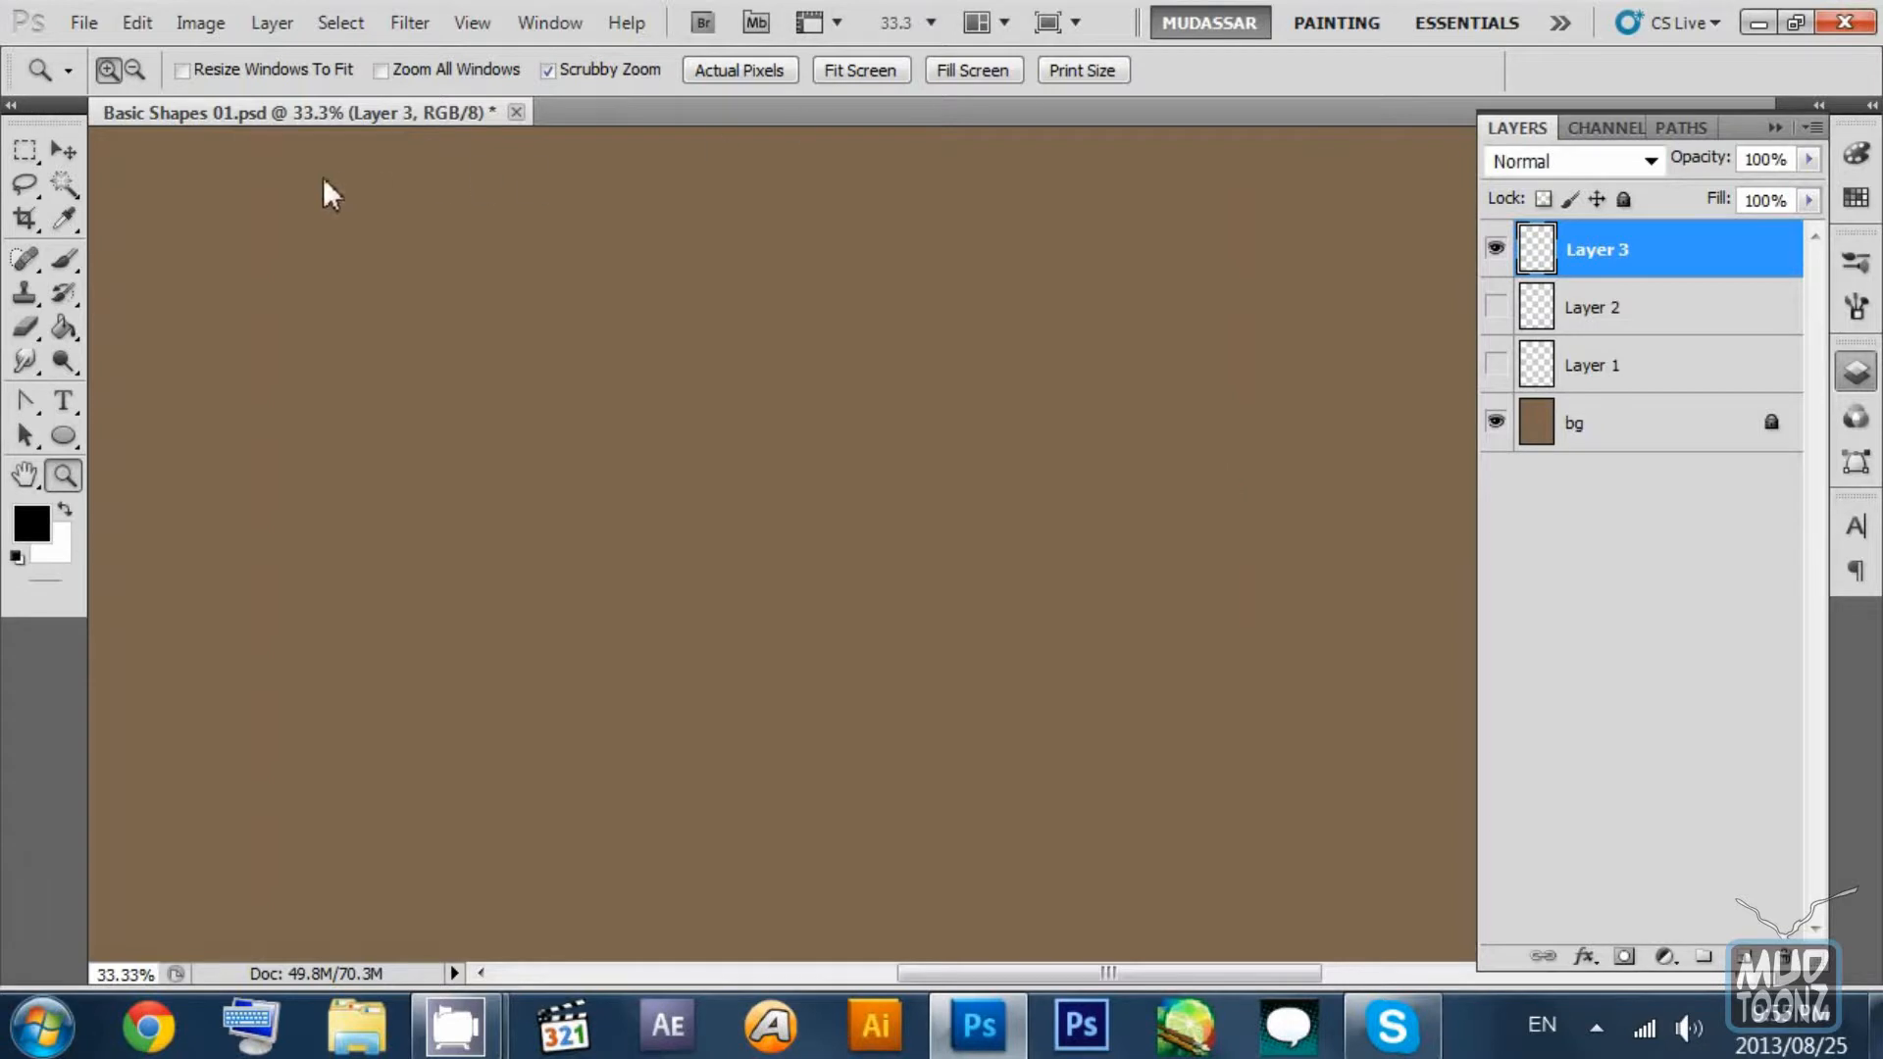
left_click(65, 259)
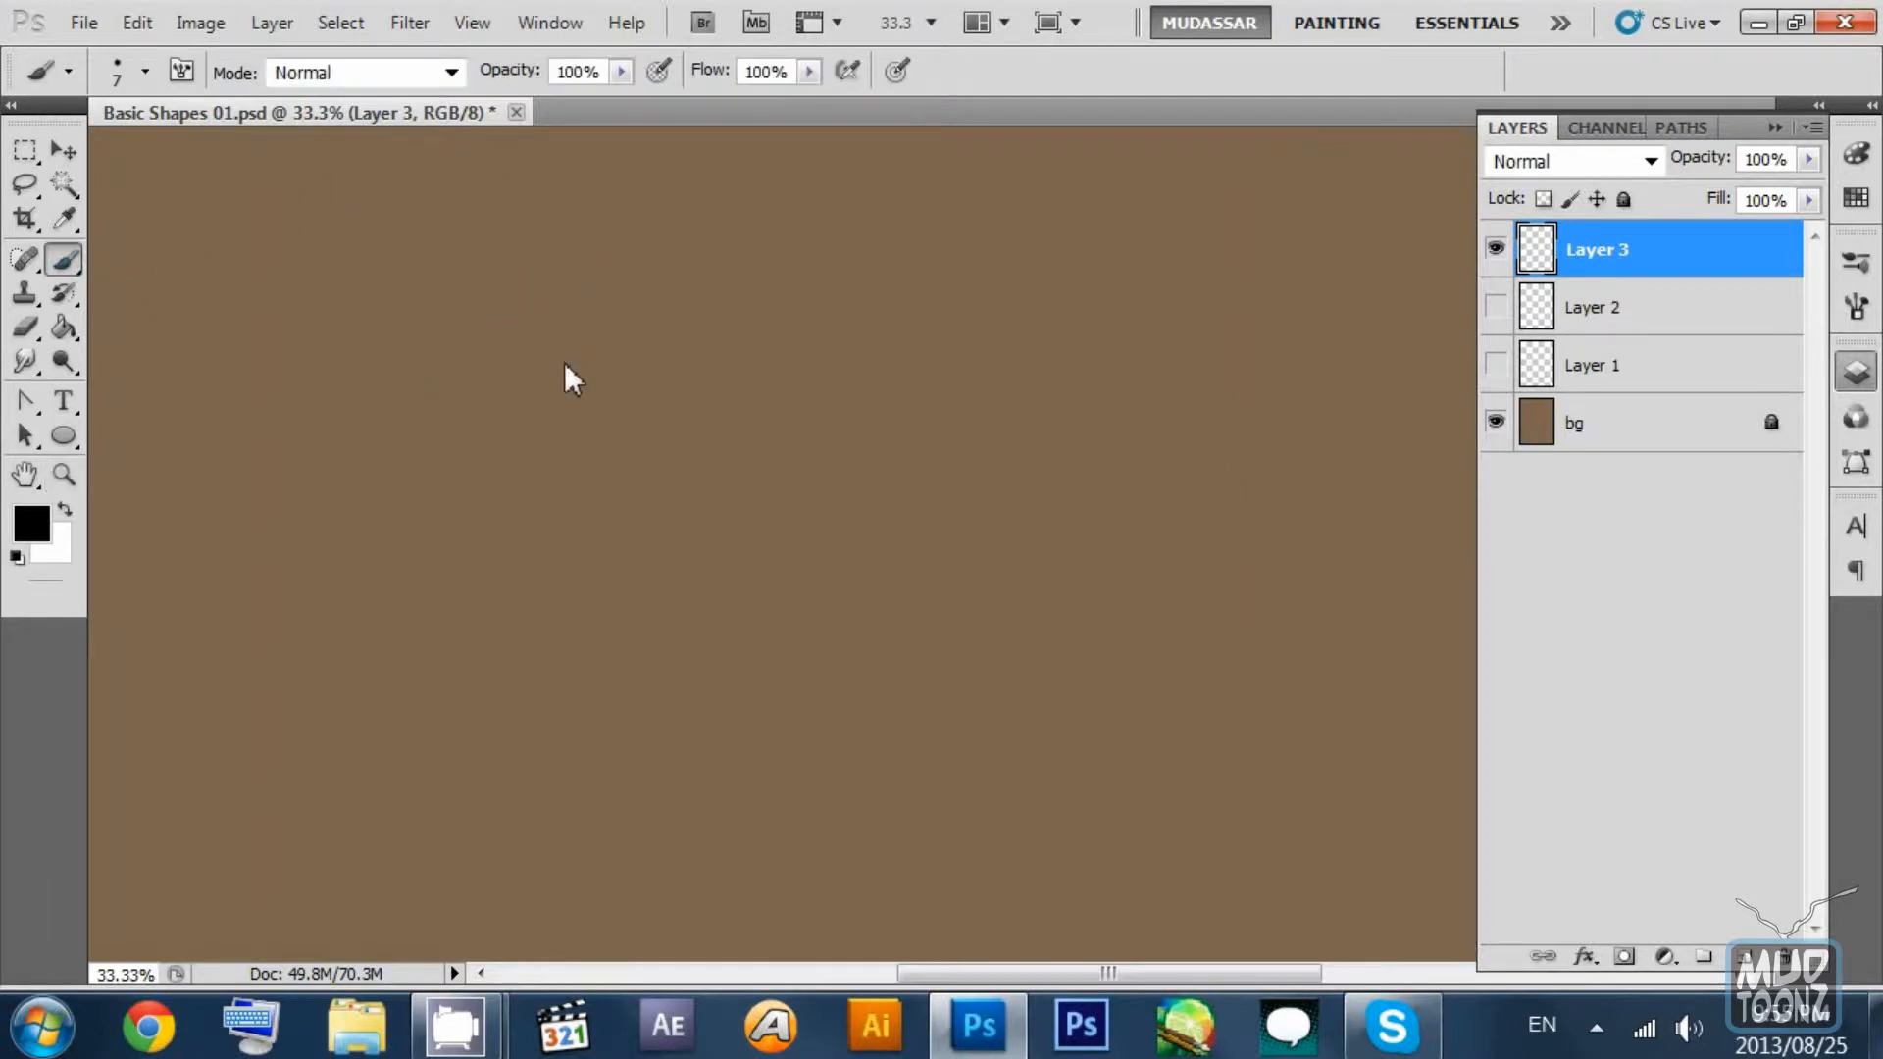
left_click_drag(564, 365, 665, 364)
left_click_drag(516, 280, 510, 278)
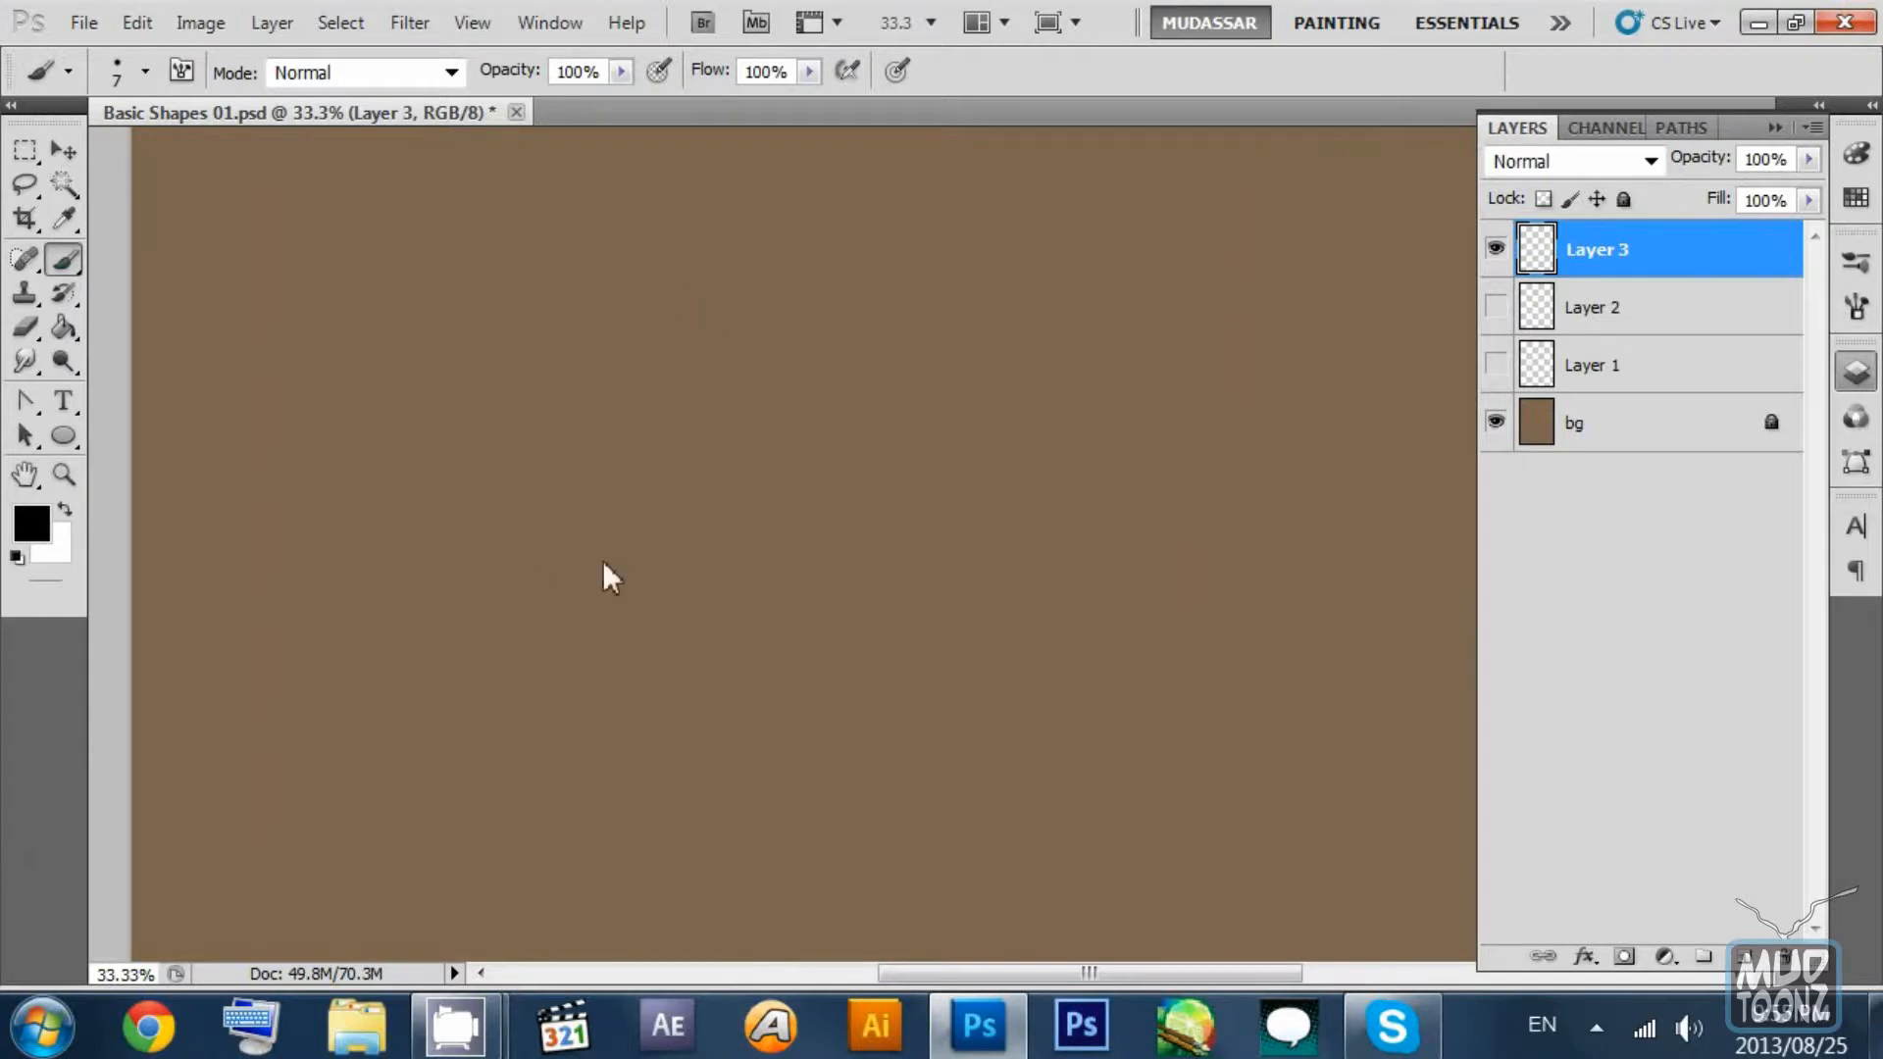
left_click_drag(871, 490, 768, 361)
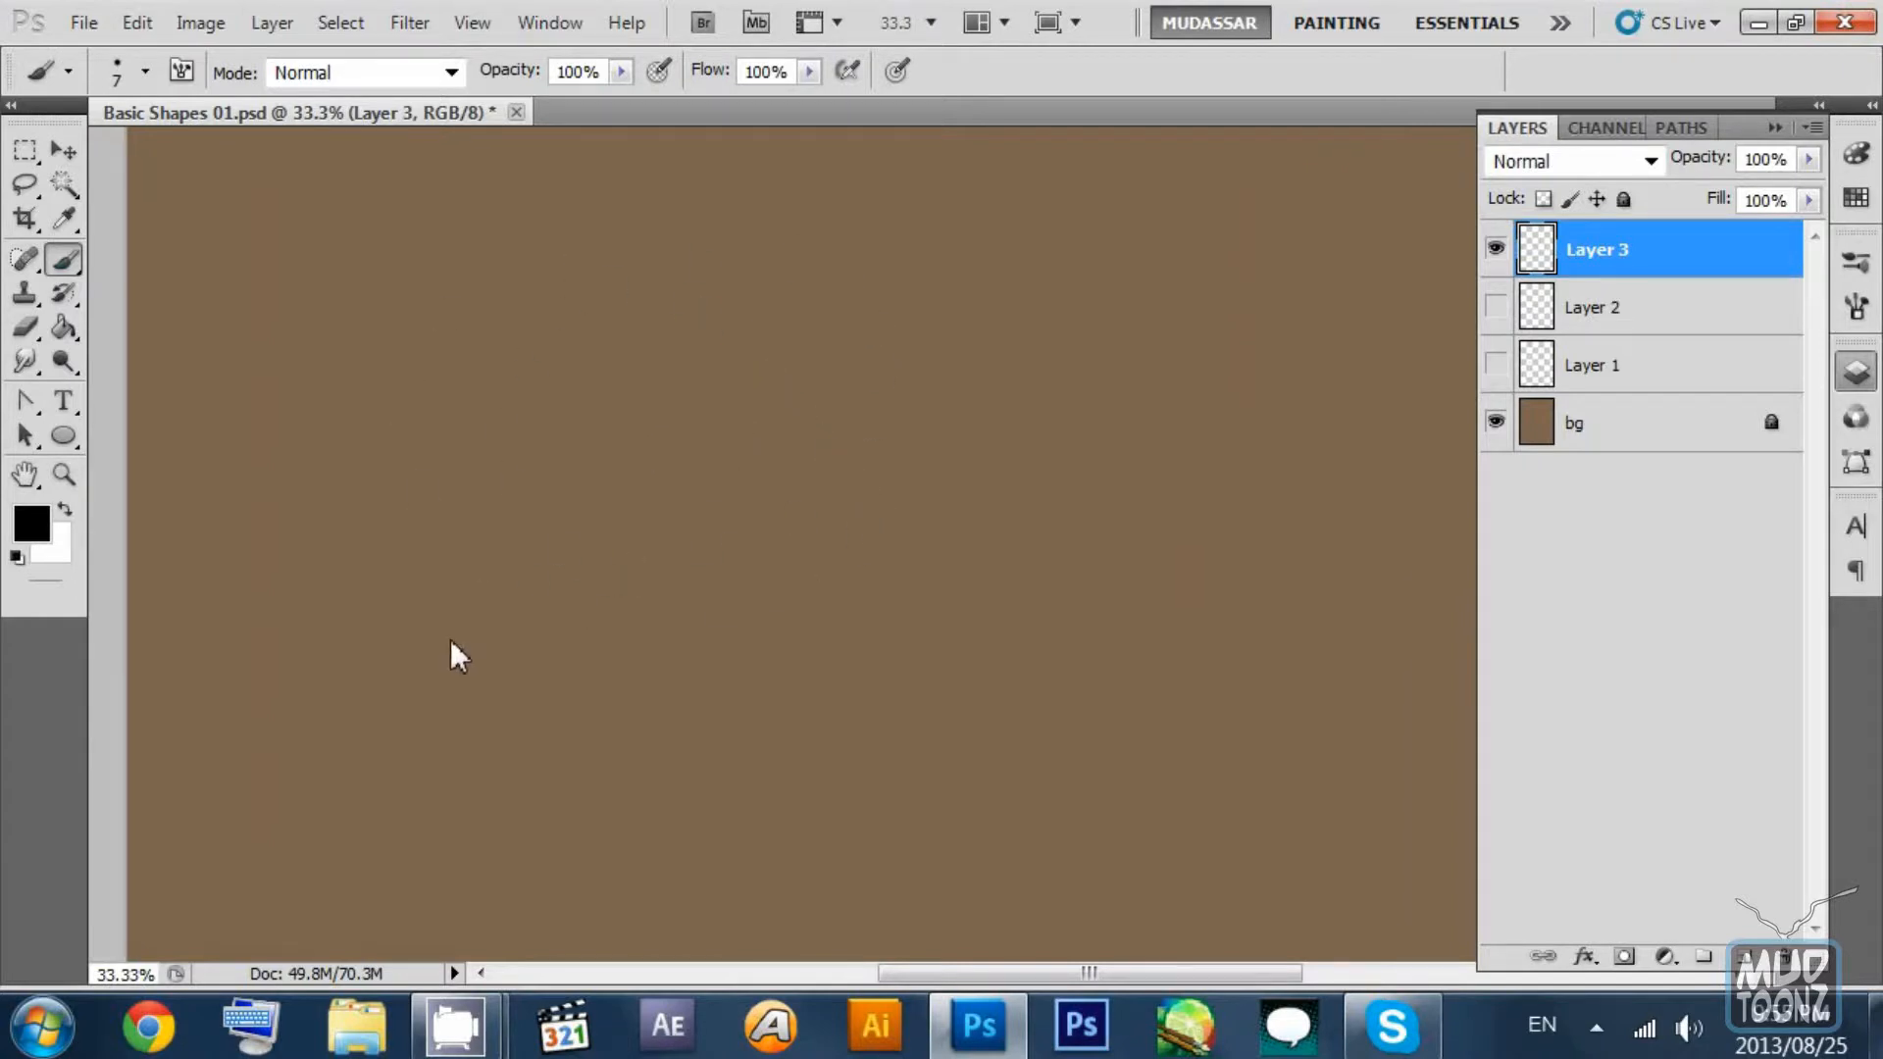
mouse_move(328, 639)
left_mouse_down()
mouse_move(758, 615)
mouse_move(1379, 639)
left_mouse_up()
left_click_drag(877, 626, 326, 627)
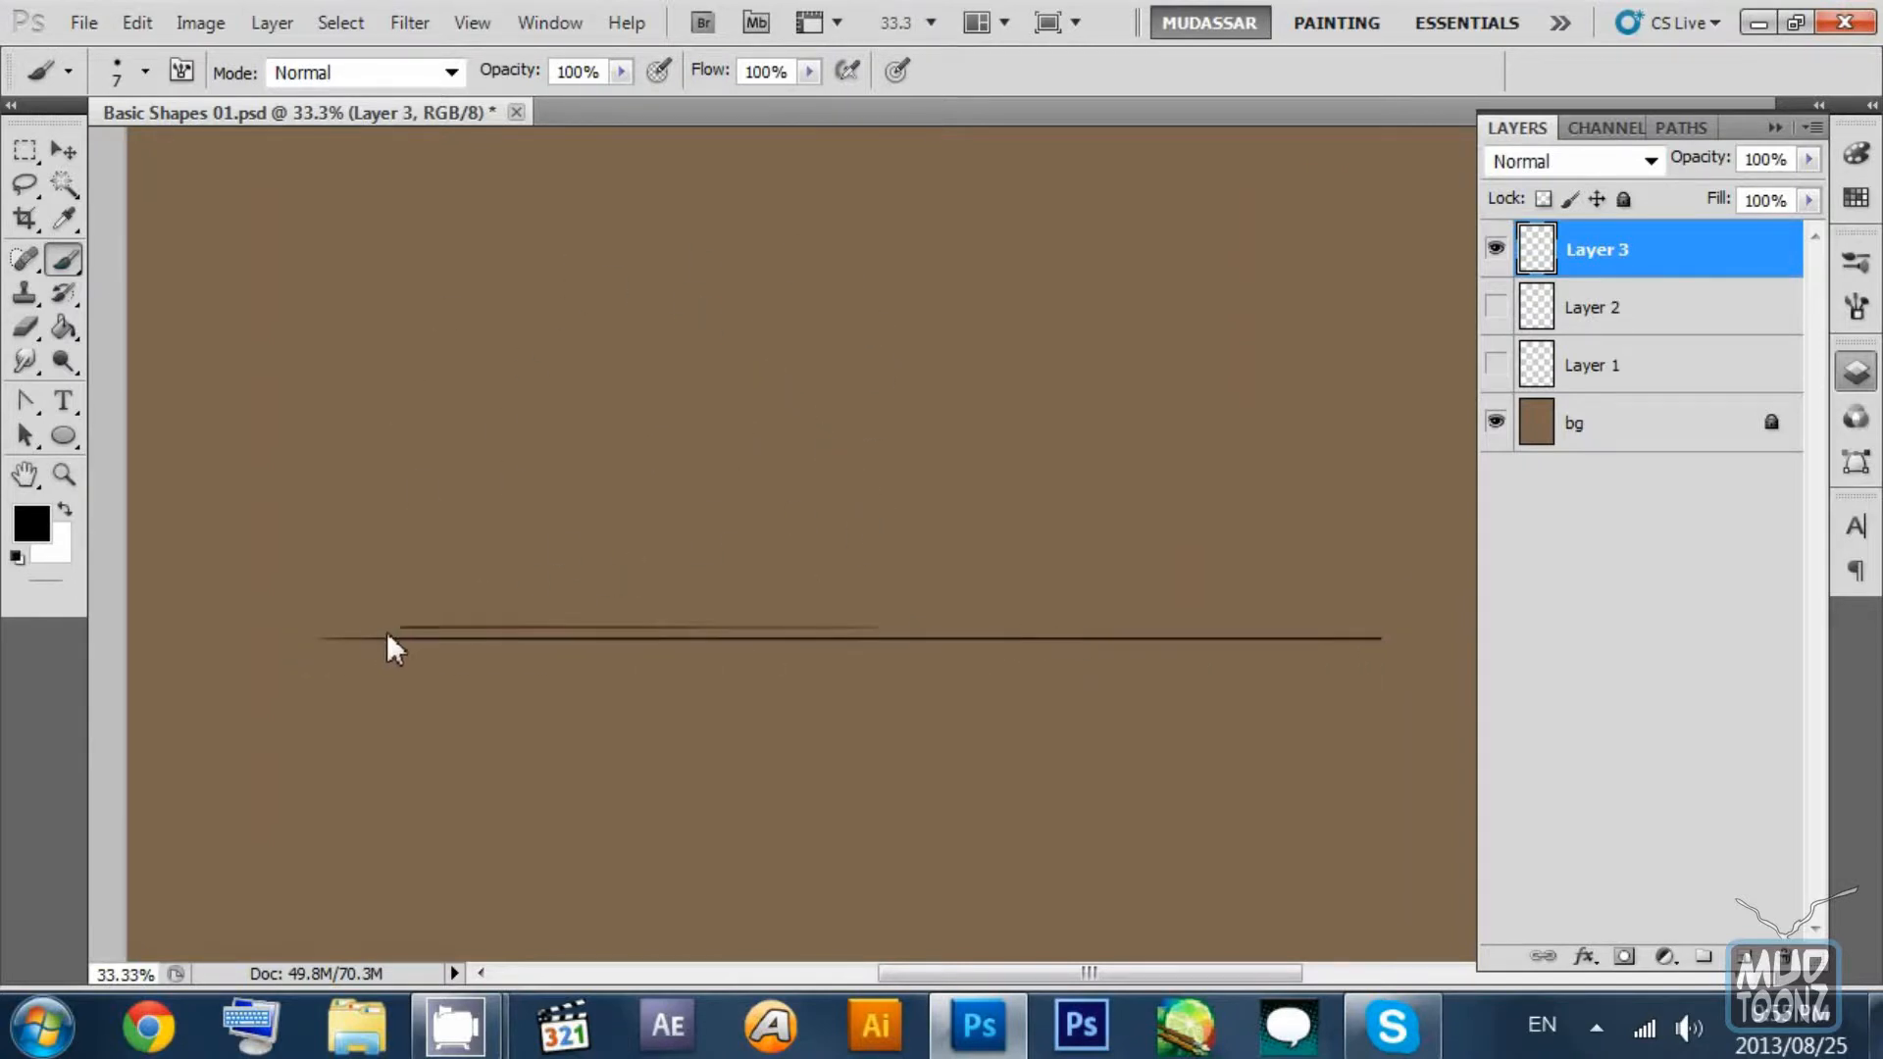
key("ctrl+z")
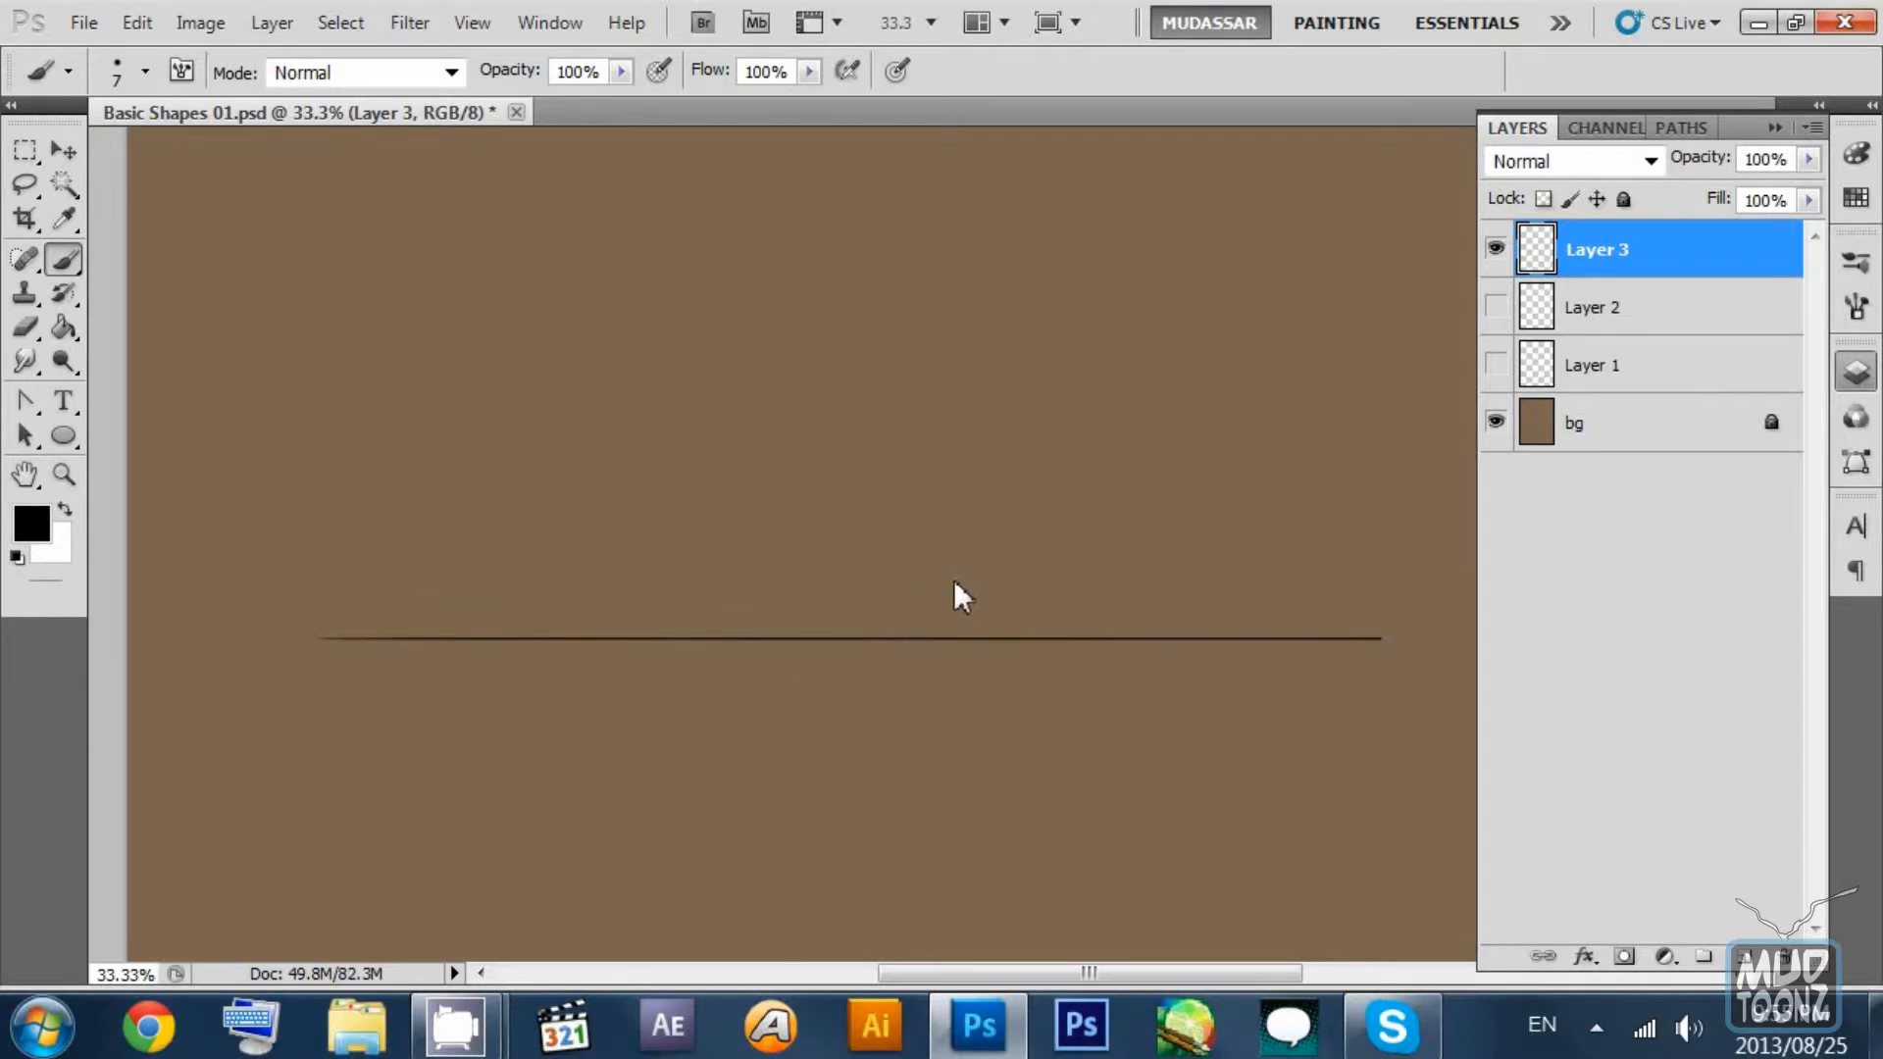
key("ctrl+z")
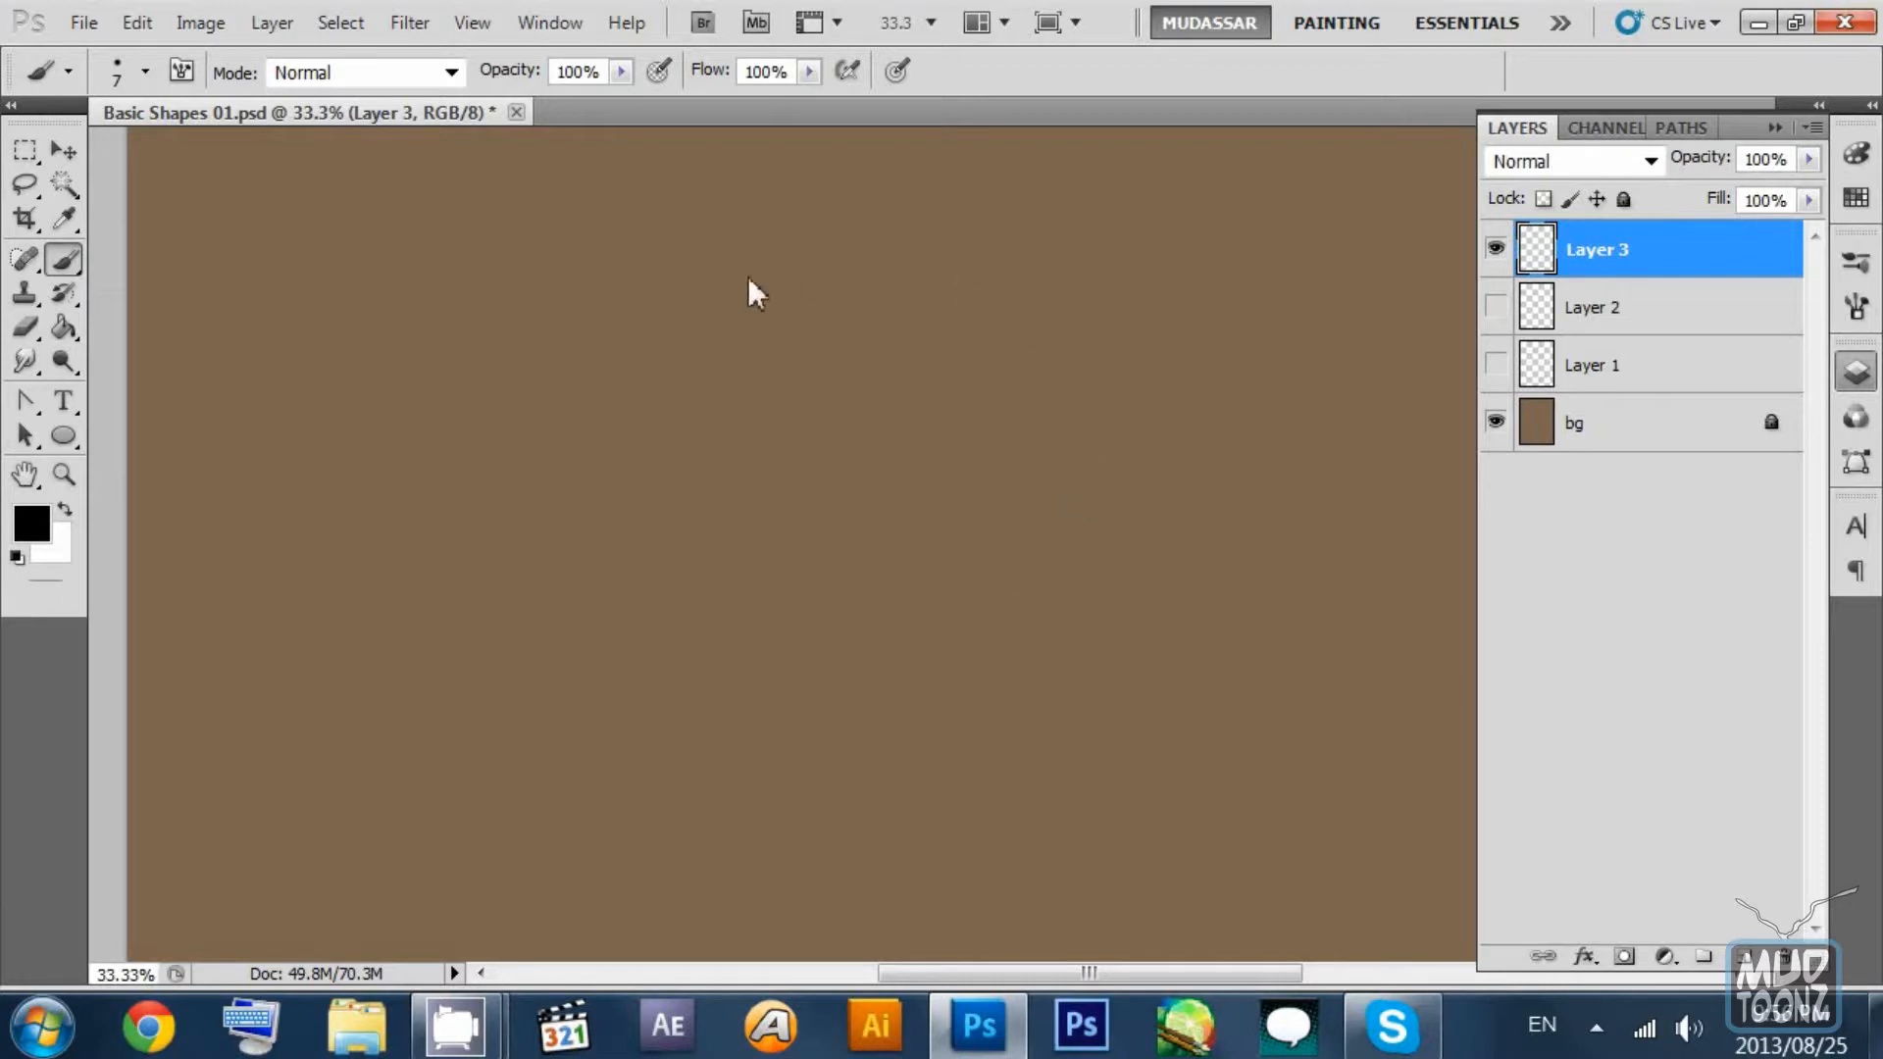
Draw a long straight horizontal ground line on Layer 3 and sketch a large rough circle resting on its middle.
left_click_drag(453, 687, 1347, 687)
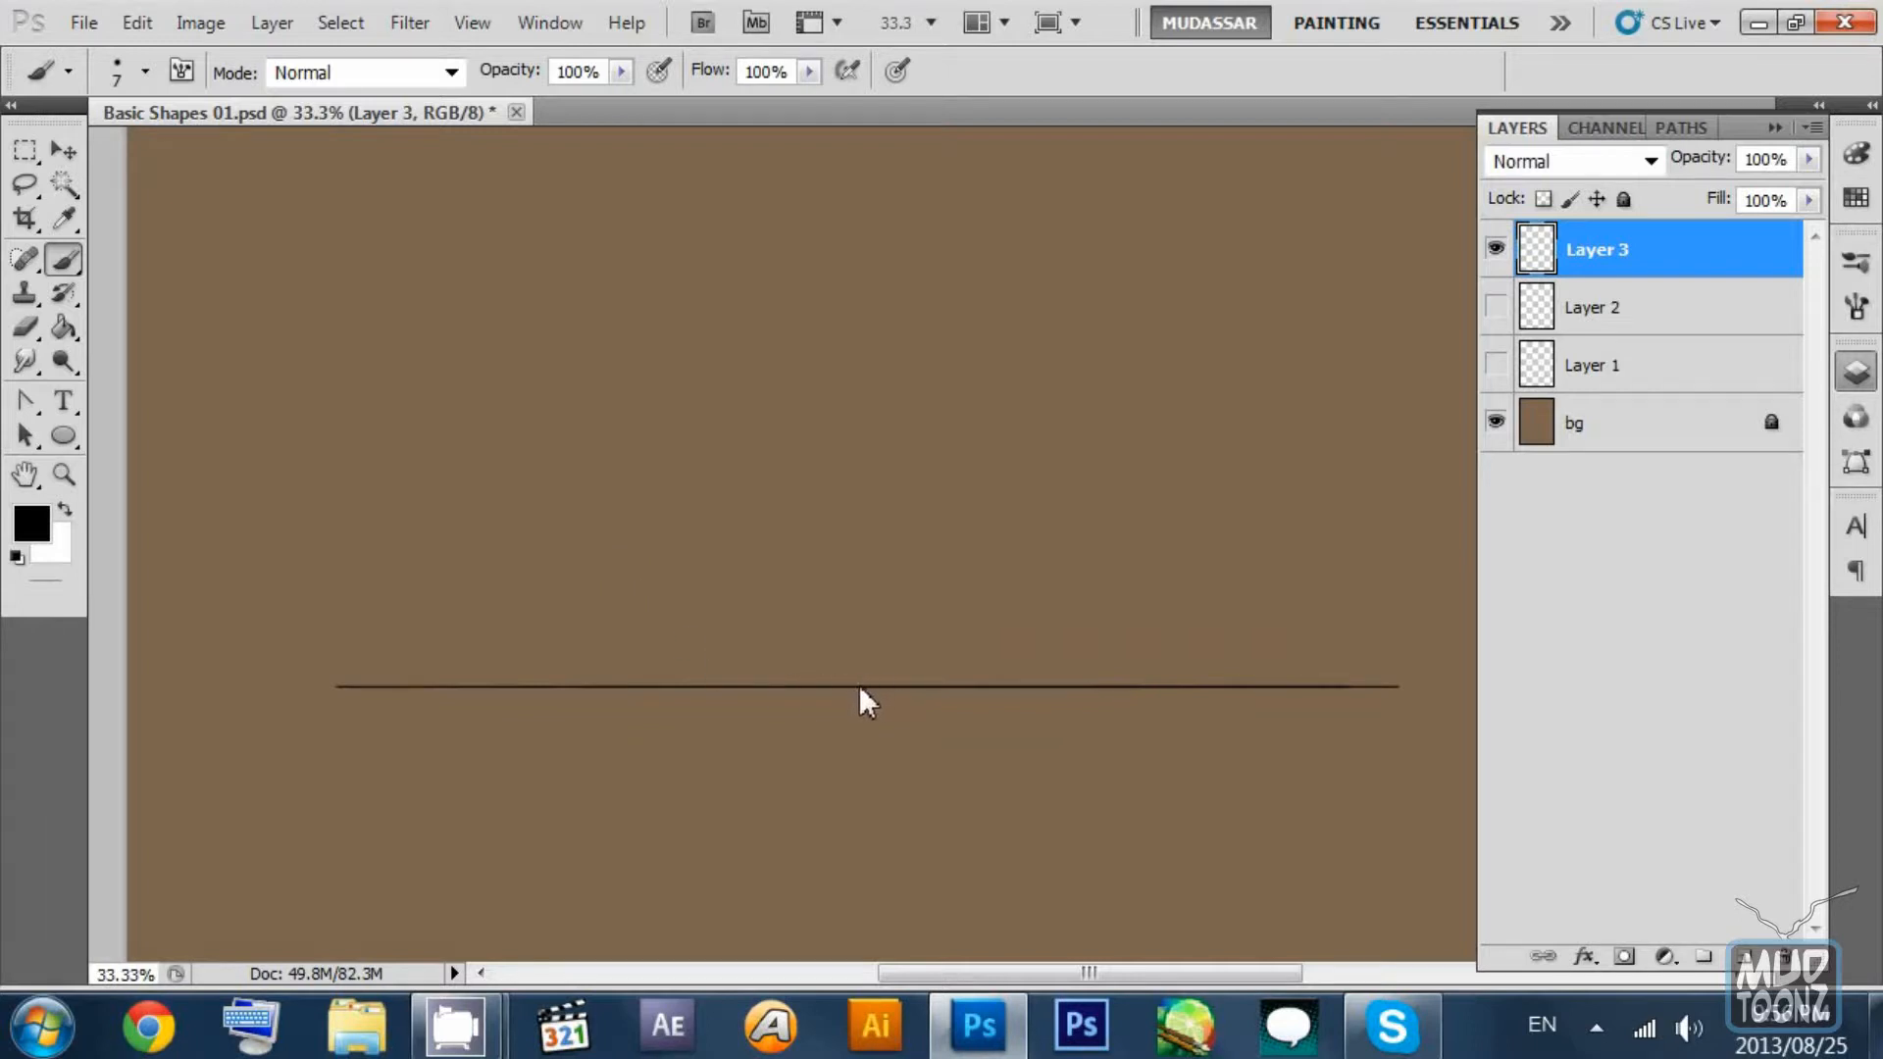
mouse_move(859, 685)
left_mouse_down()
mouse_move(687, 595)
mouse_move(731, 270)
mouse_move(1084, 347)
mouse_move(1076, 586)
mouse_move(803, 614)
left_mouse_up()
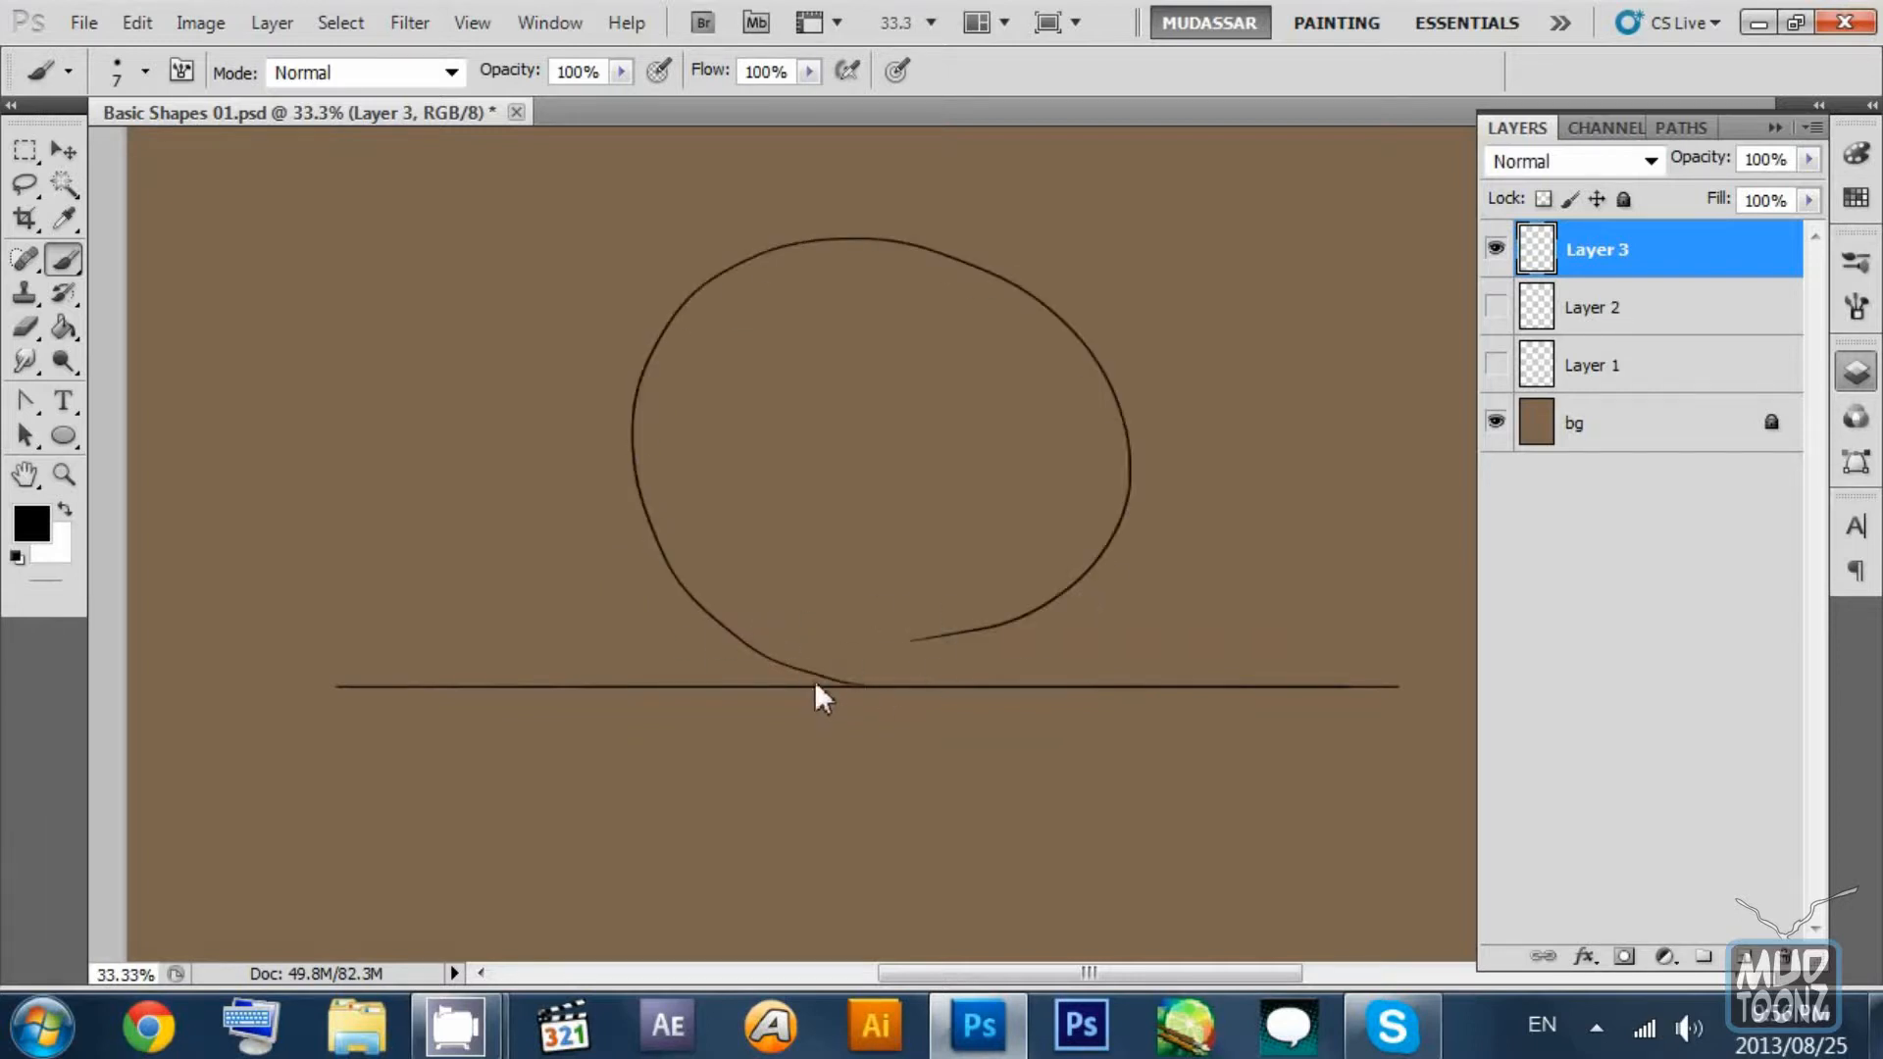
mouse_move(816, 687)
left_mouse_down()
mouse_move(1083, 628)
mouse_move(1155, 505)
left_mouse_up()
key("ctrl+z")
Redraw the circle's lower right curve with fuller strokes that run down to the ground line.
left_click_drag(1083, 610, 849, 684)
key("ctrl+z")
mouse_move(1128, 474)
left_mouse_down()
mouse_move(1070, 611)
mouse_move(810, 671)
left_mouse_up()
mouse_move(1124, 526)
left_mouse_down()
mouse_move(897, 677)
mouse_move(849, 664)
left_mouse_up()
key("ctrl+z")
left_click_drag(1122, 529, 908, 686)
key("ctrl+z")
mouse_move(1118, 555)
left_mouse_down()
mouse_move(981, 651)
mouse_move(863, 694)
left_mouse_up()
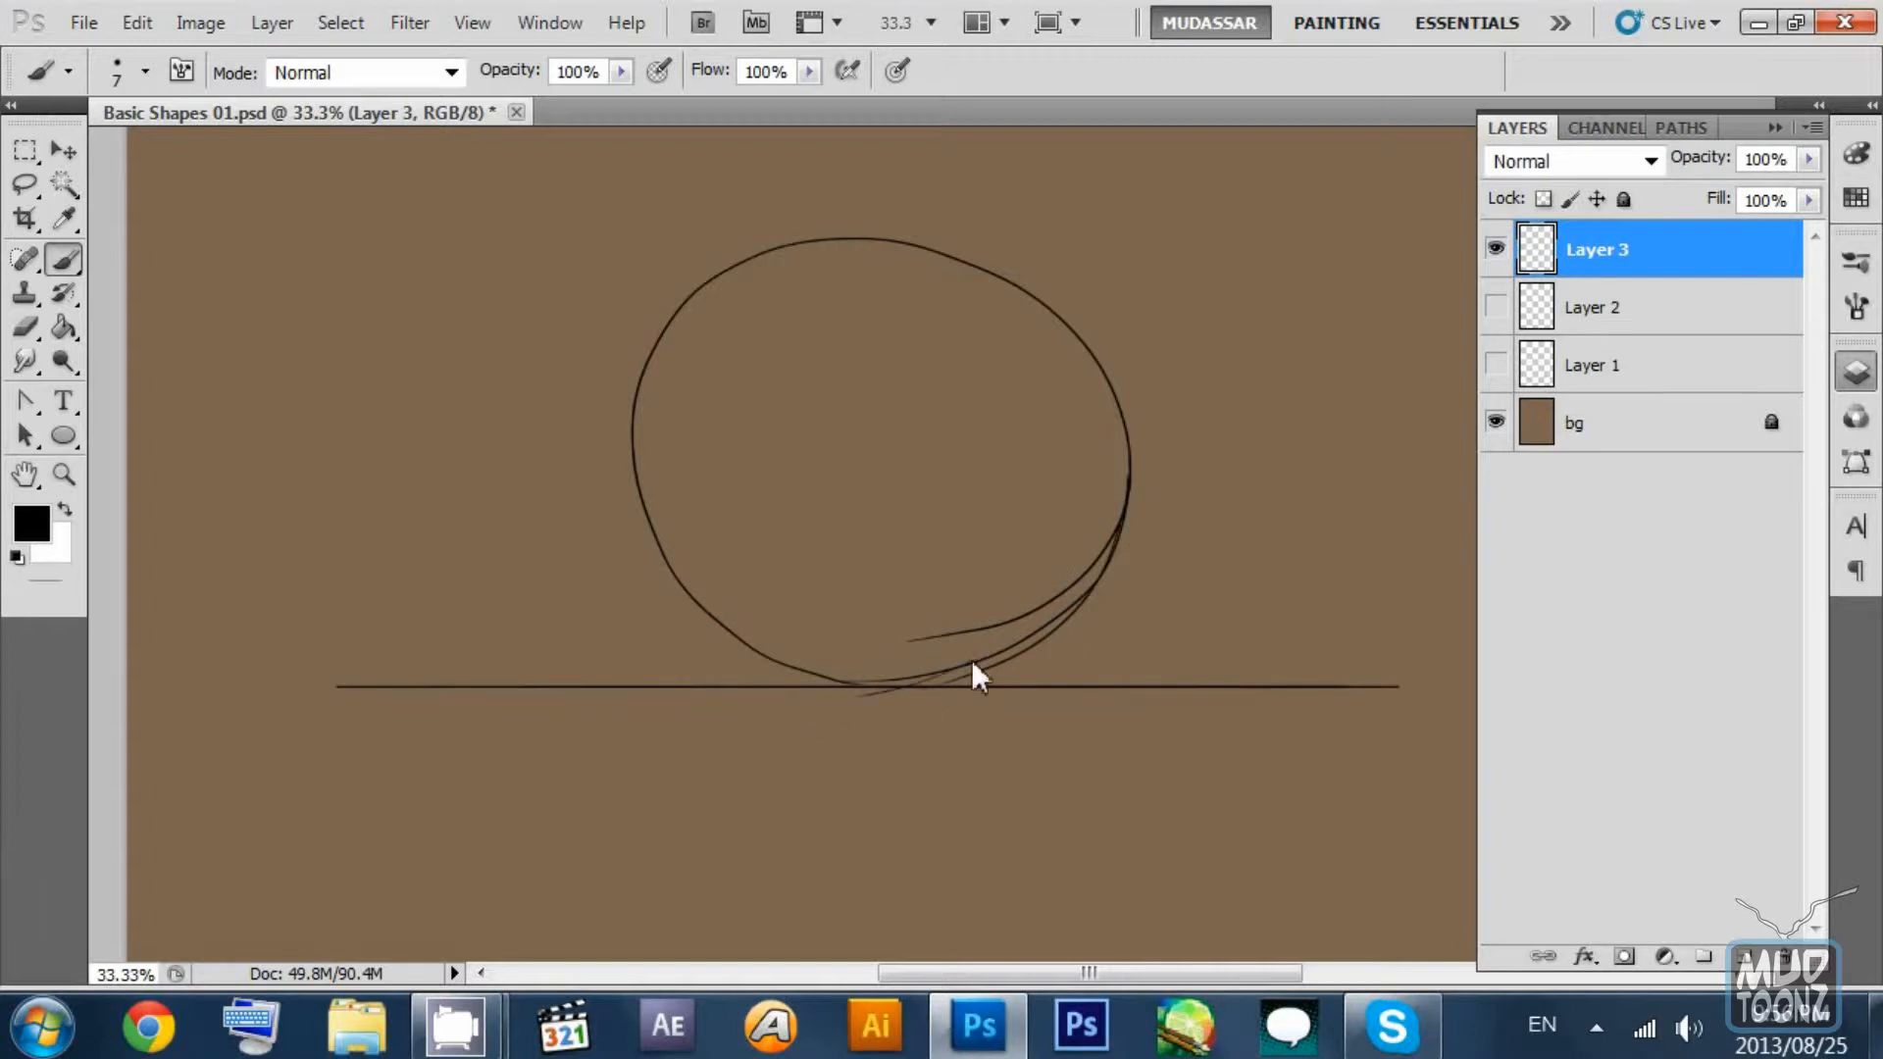
key("ctrl+z")
left_click_drag(1053, 633, 881, 695)
Rework the circle's top and right side with rounder, fuller strokes, undoing the ones that miss.
left_click_drag(1027, 239, 849, 217)
left_click_drag(765, 261, 985, 273)
key("ctrl+z")
mouse_move(767, 257)
left_mouse_down()
mouse_move(972, 242)
mouse_move(1087, 314)
mouse_move(1105, 371)
mouse_move(1003, 240)
mouse_move(1117, 341)
left_mouse_up()
key("ctrl+z")
key("ctrl+z")
left_click_drag(961, 237, 1147, 387)
key("ctrl+z")
mouse_move(917, 224)
left_mouse_down()
mouse_move(1131, 400)
mouse_move(1138, 515)
left_mouse_up()
left_click_drag(1144, 426, 1151, 513)
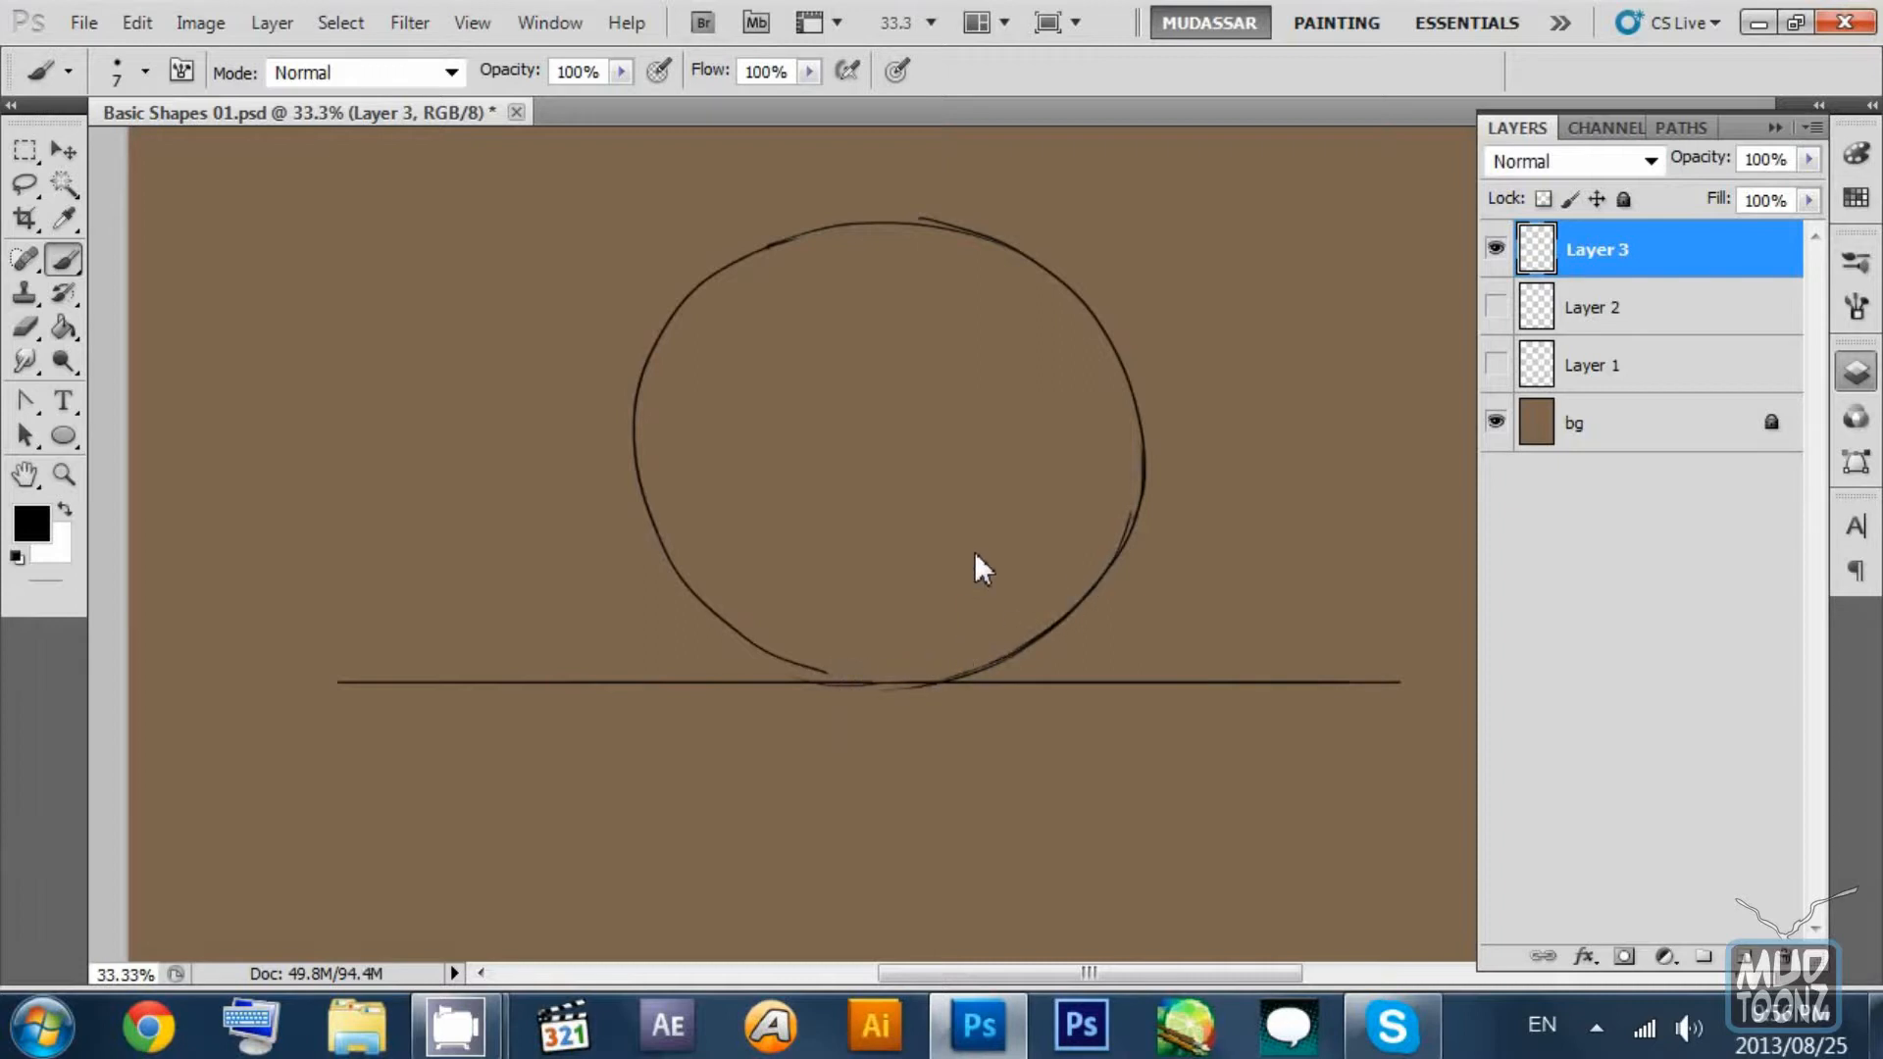
Refine the circle's lower left curve and close its outline where it touches the ground line.
left_click_drag(812, 606, 808, 604)
left_click_drag(695, 605, 845, 674)
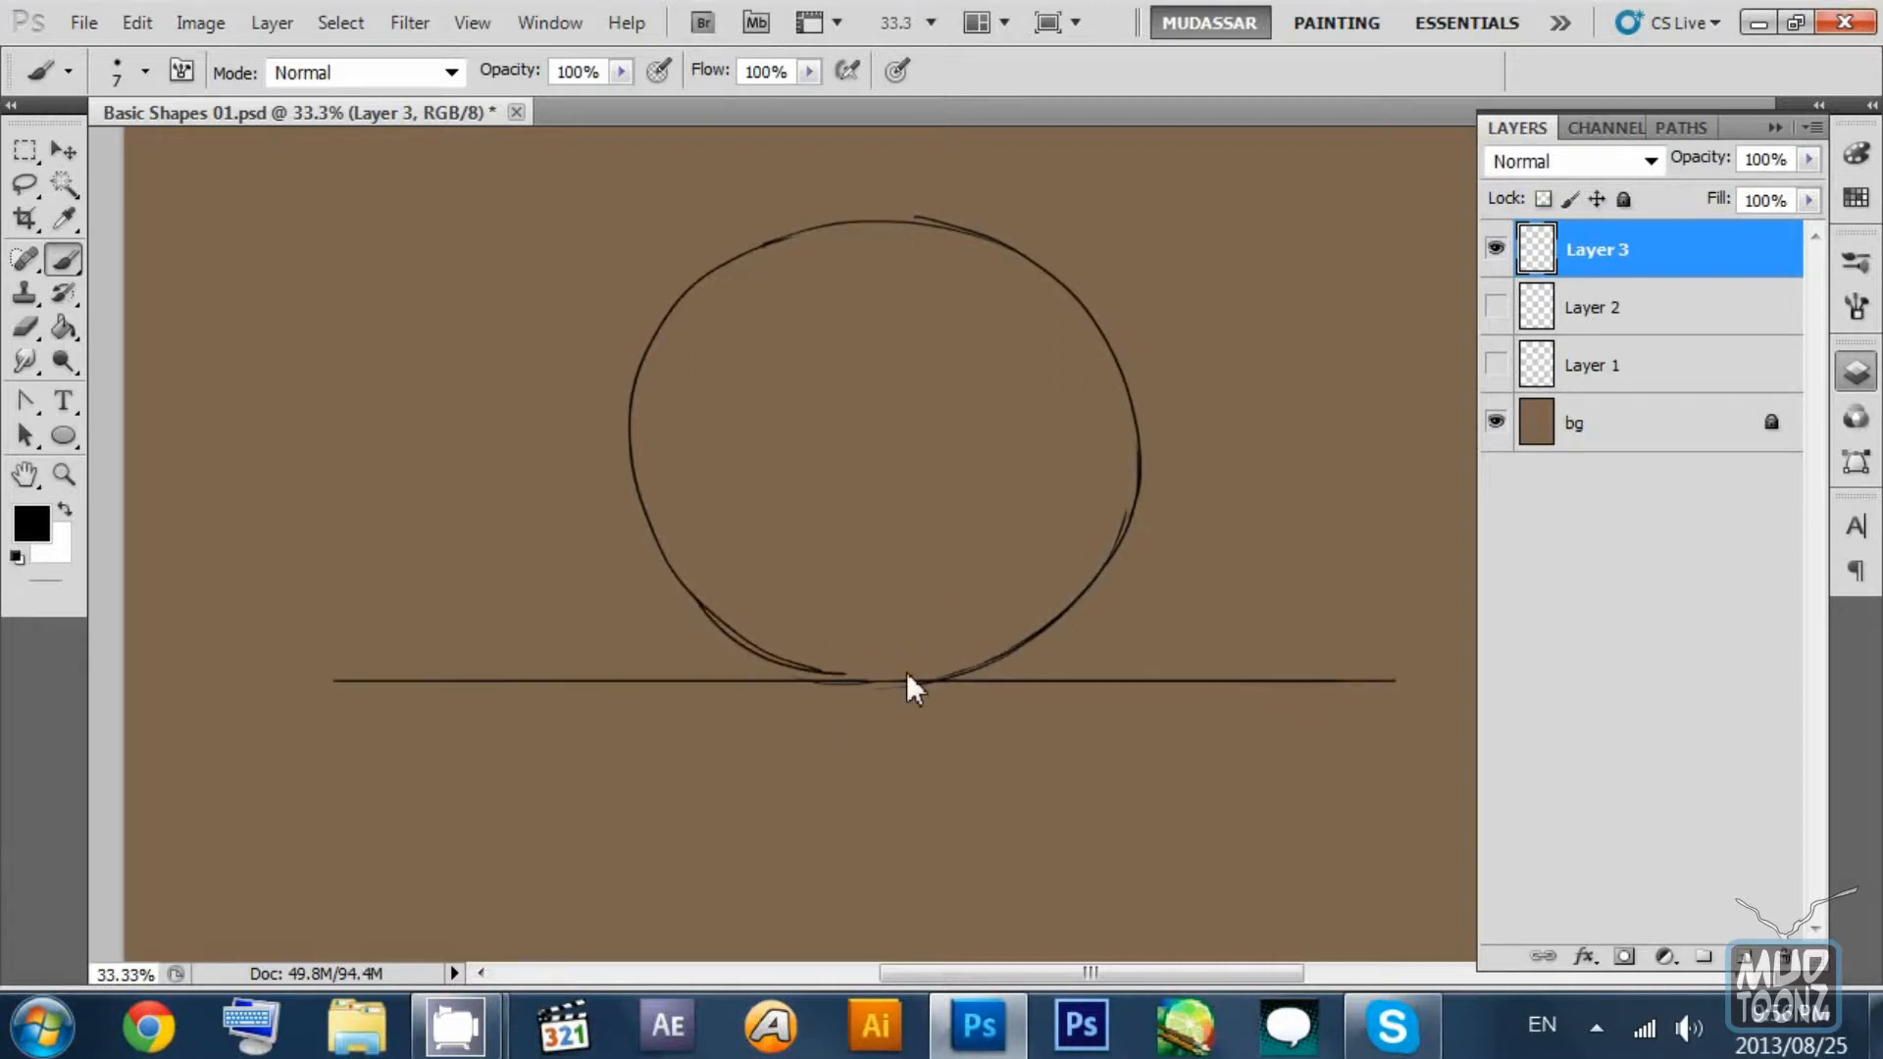
key("ctrl+z")
left_click_drag(730, 639, 934, 687)
mouse_move(687, 594)
left_mouse_down()
mouse_move(730, 644)
mouse_move(962, 669)
left_mouse_up()
key("ctrl+z")
left_click_drag(688, 598, 914, 685)
key("ctrl+z")
left_click_drag(685, 599, 886, 684)
key("ctrl+z")
left_click_drag(777, 661, 924, 684)
left_click_drag(781, 663, 960, 668)
mouse_move(824, 672)
left_mouse_down()
mouse_move(957, 669)
mouse_move(797, 664)
mouse_move(1000, 660)
mouse_move(1062, 500)
left_mouse_up()
scroll(1061, 498, "up", 2)
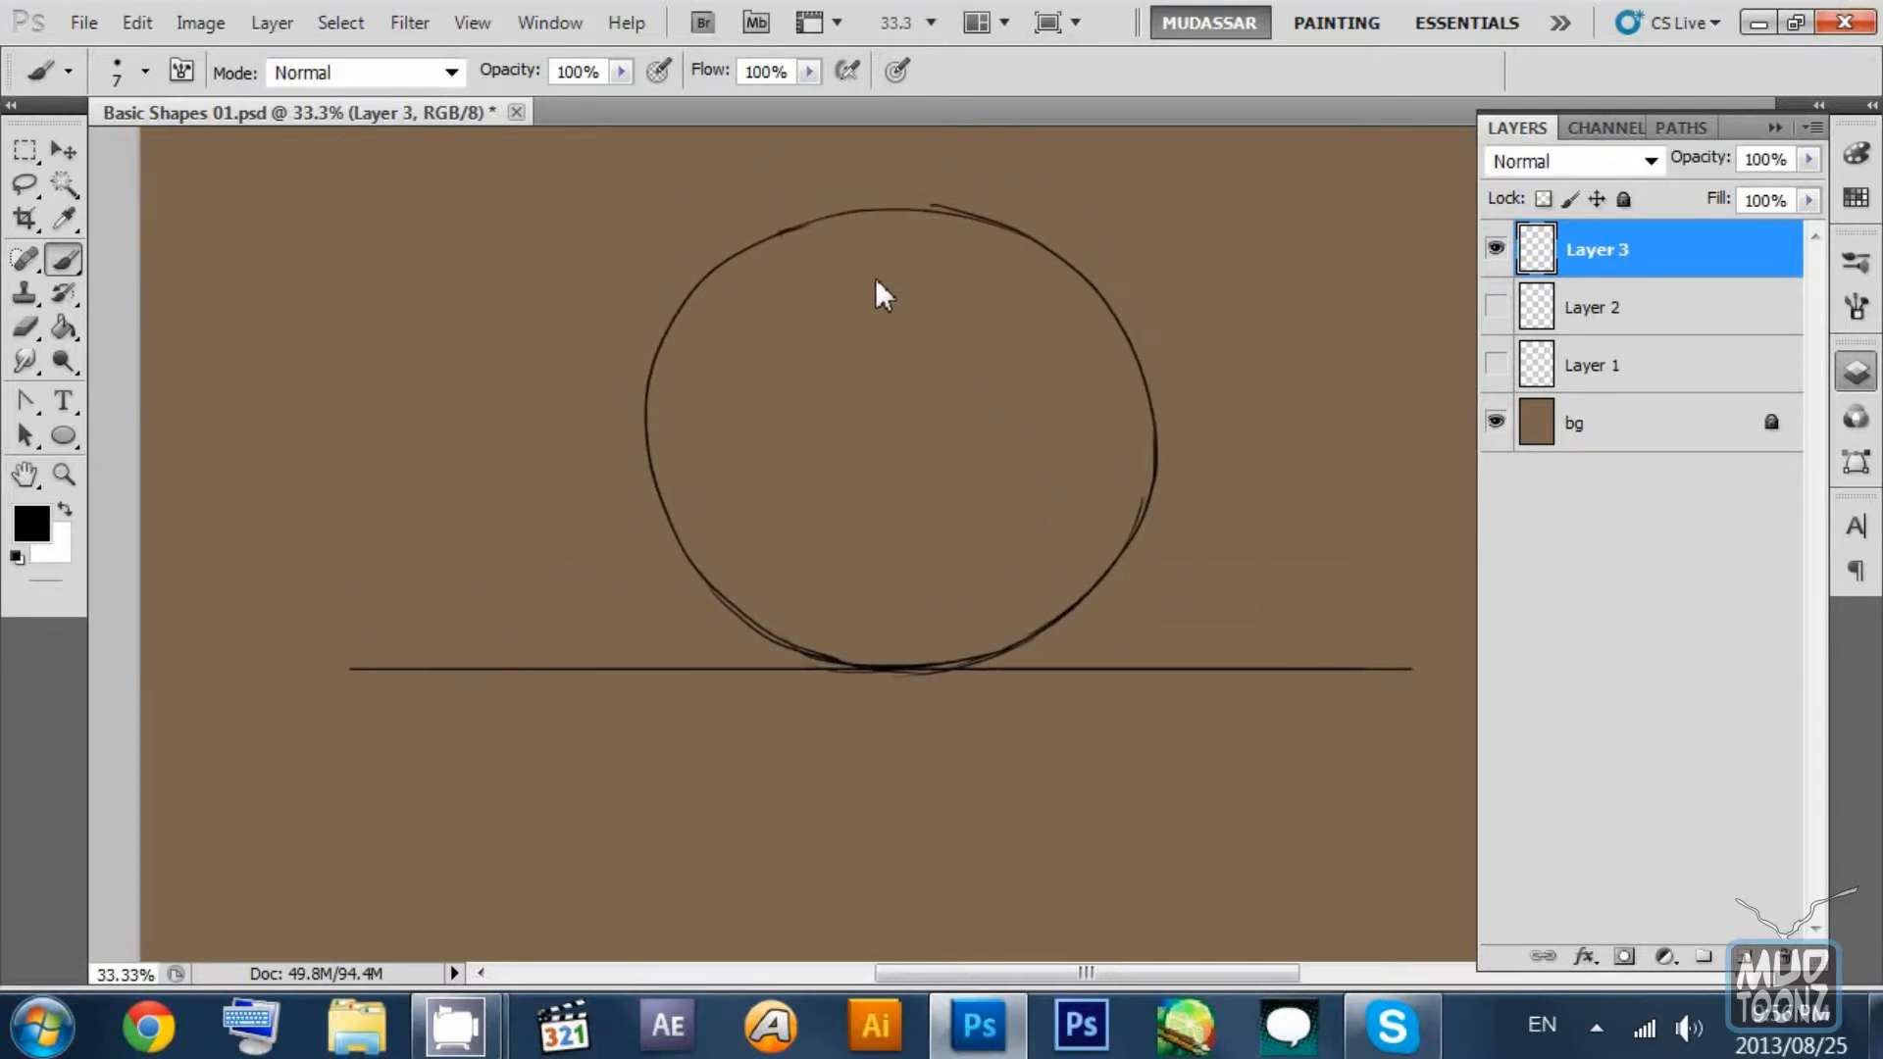
Stretch the Layer 3 drawing upward to 106.13% height with Free Transform, and touch up the circle's top edge with the brush.
key("ctrl+t")
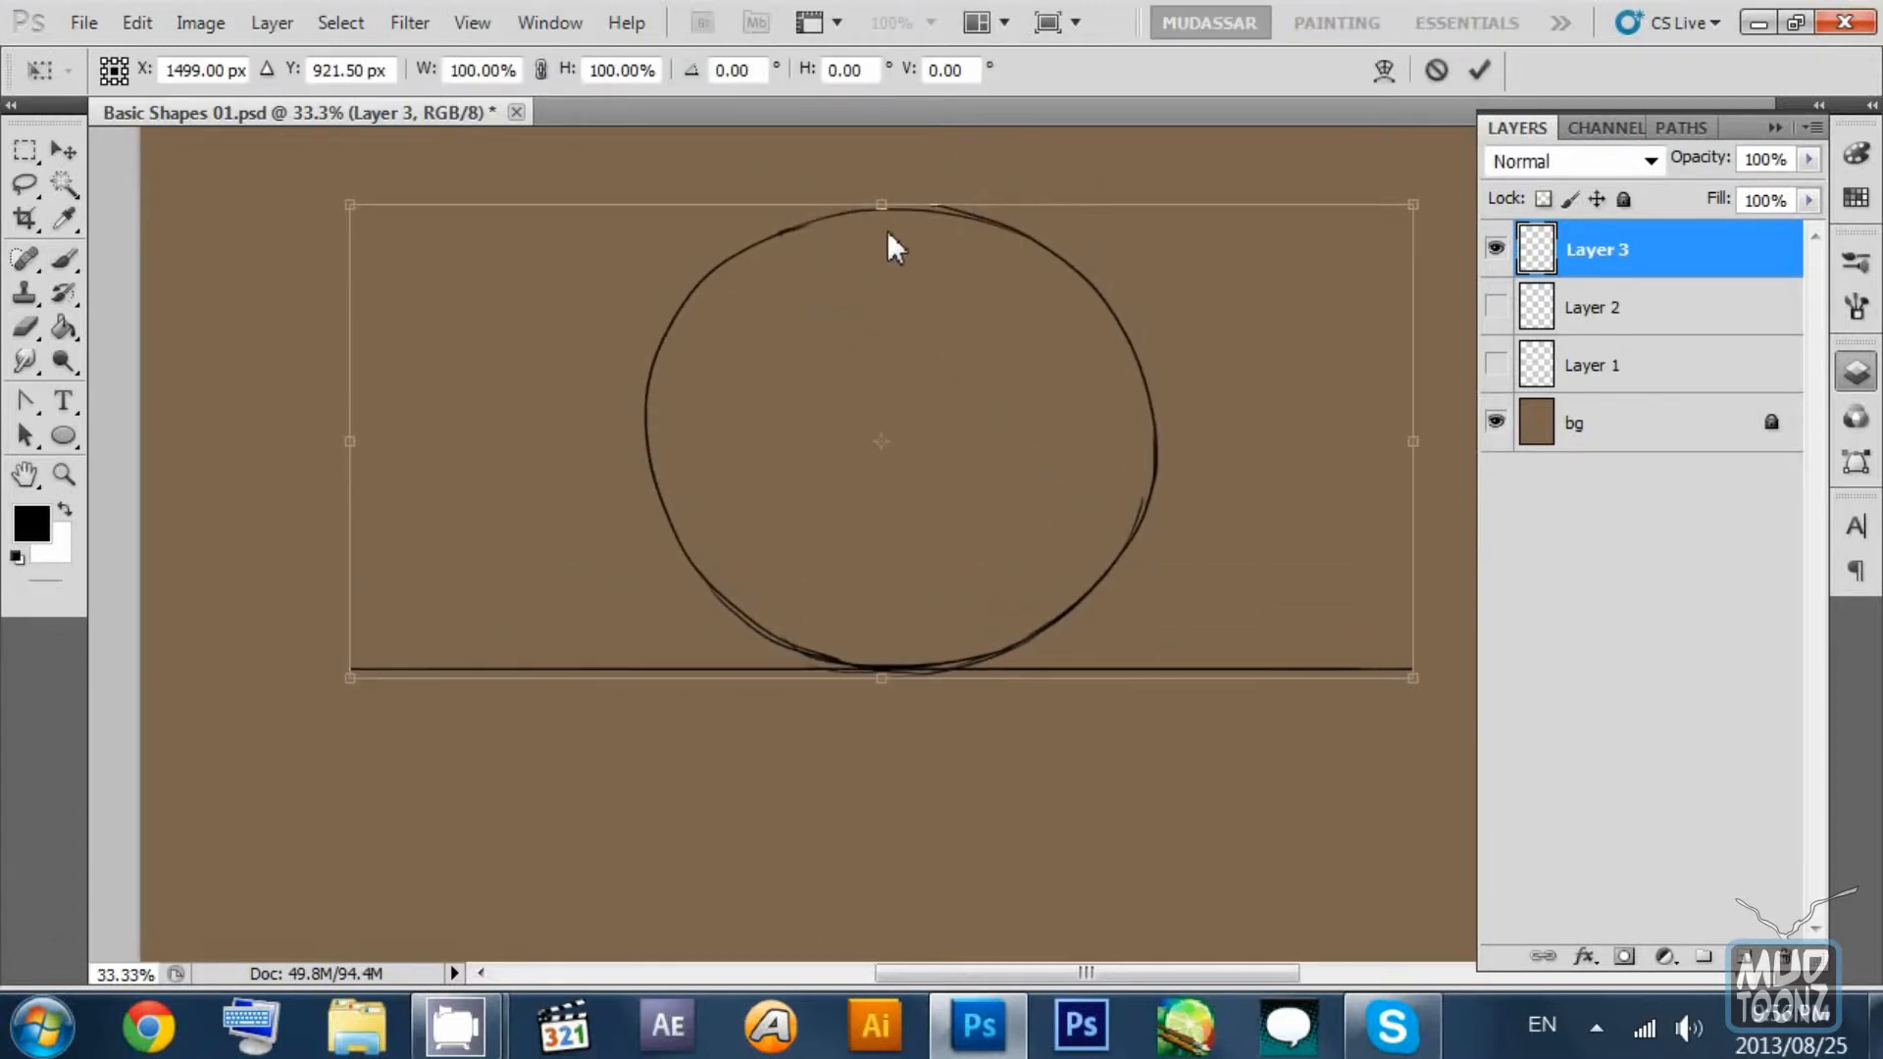
left_click_drag(883, 204, 880, 180)
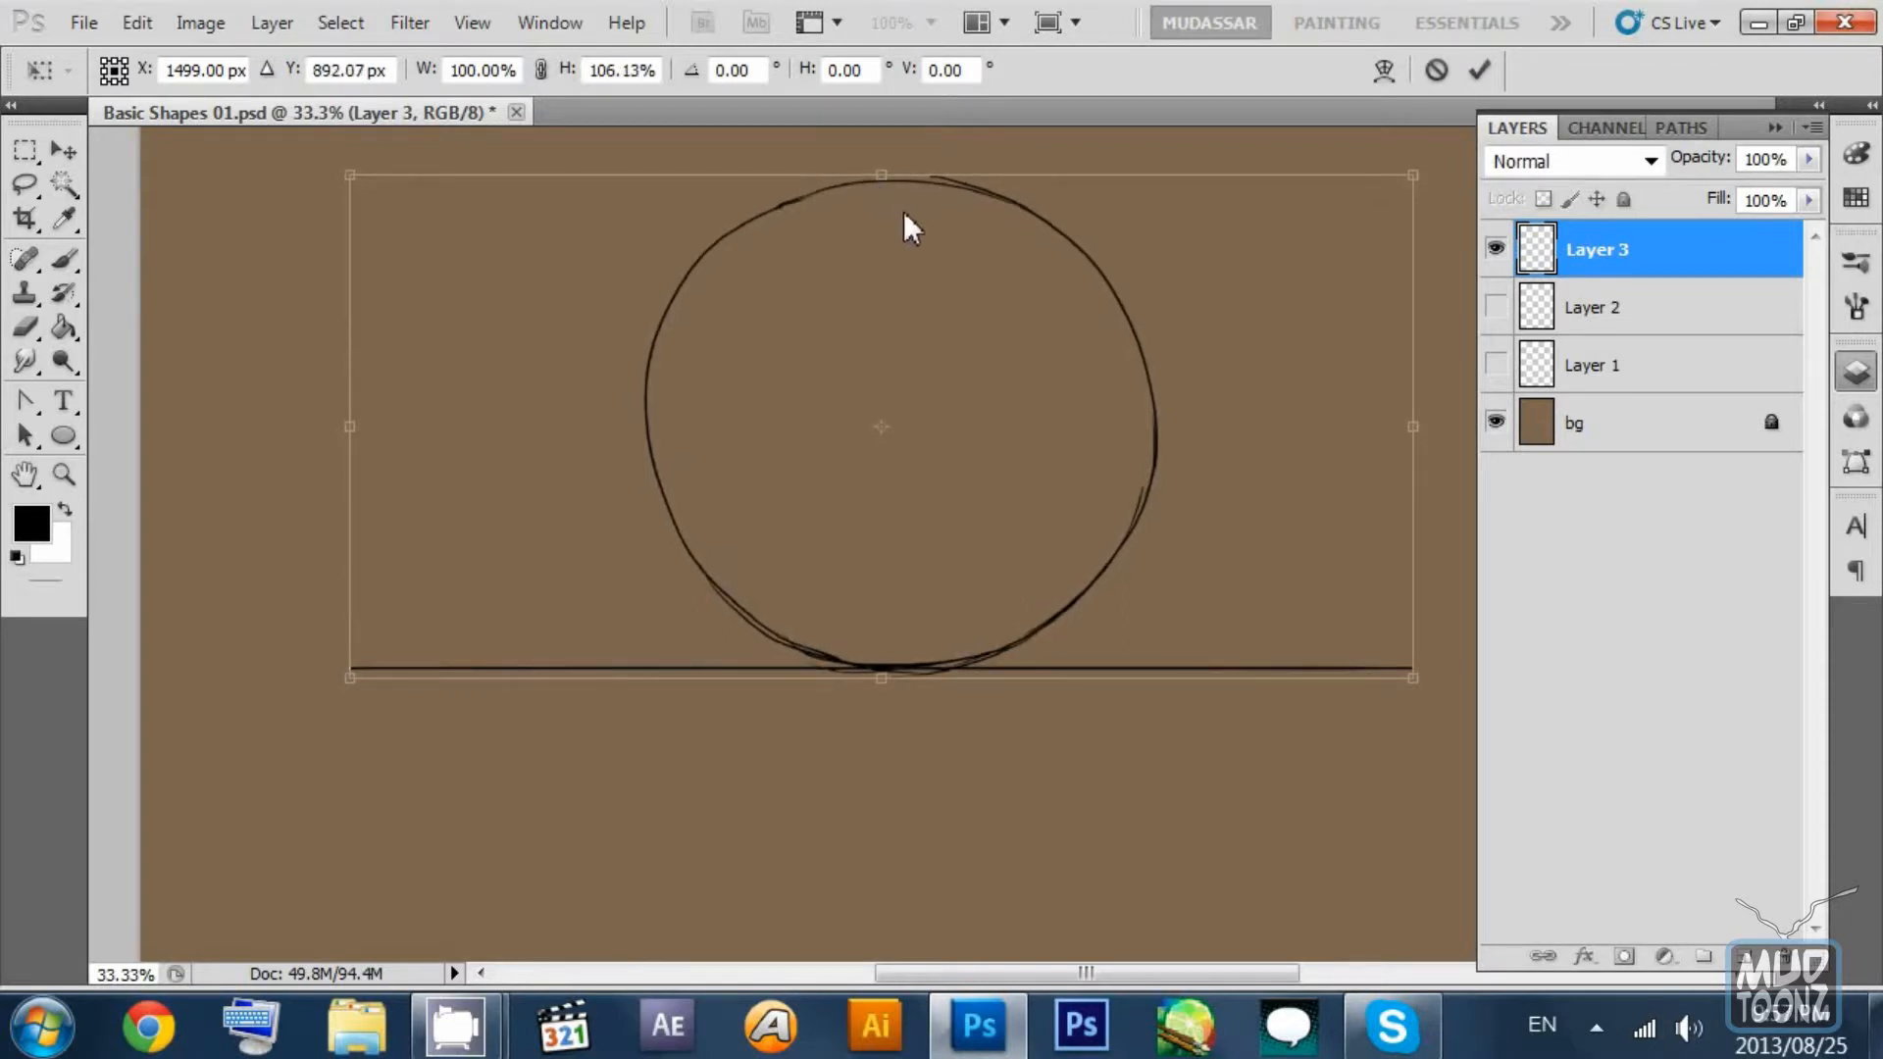
key("Return")
key("b")
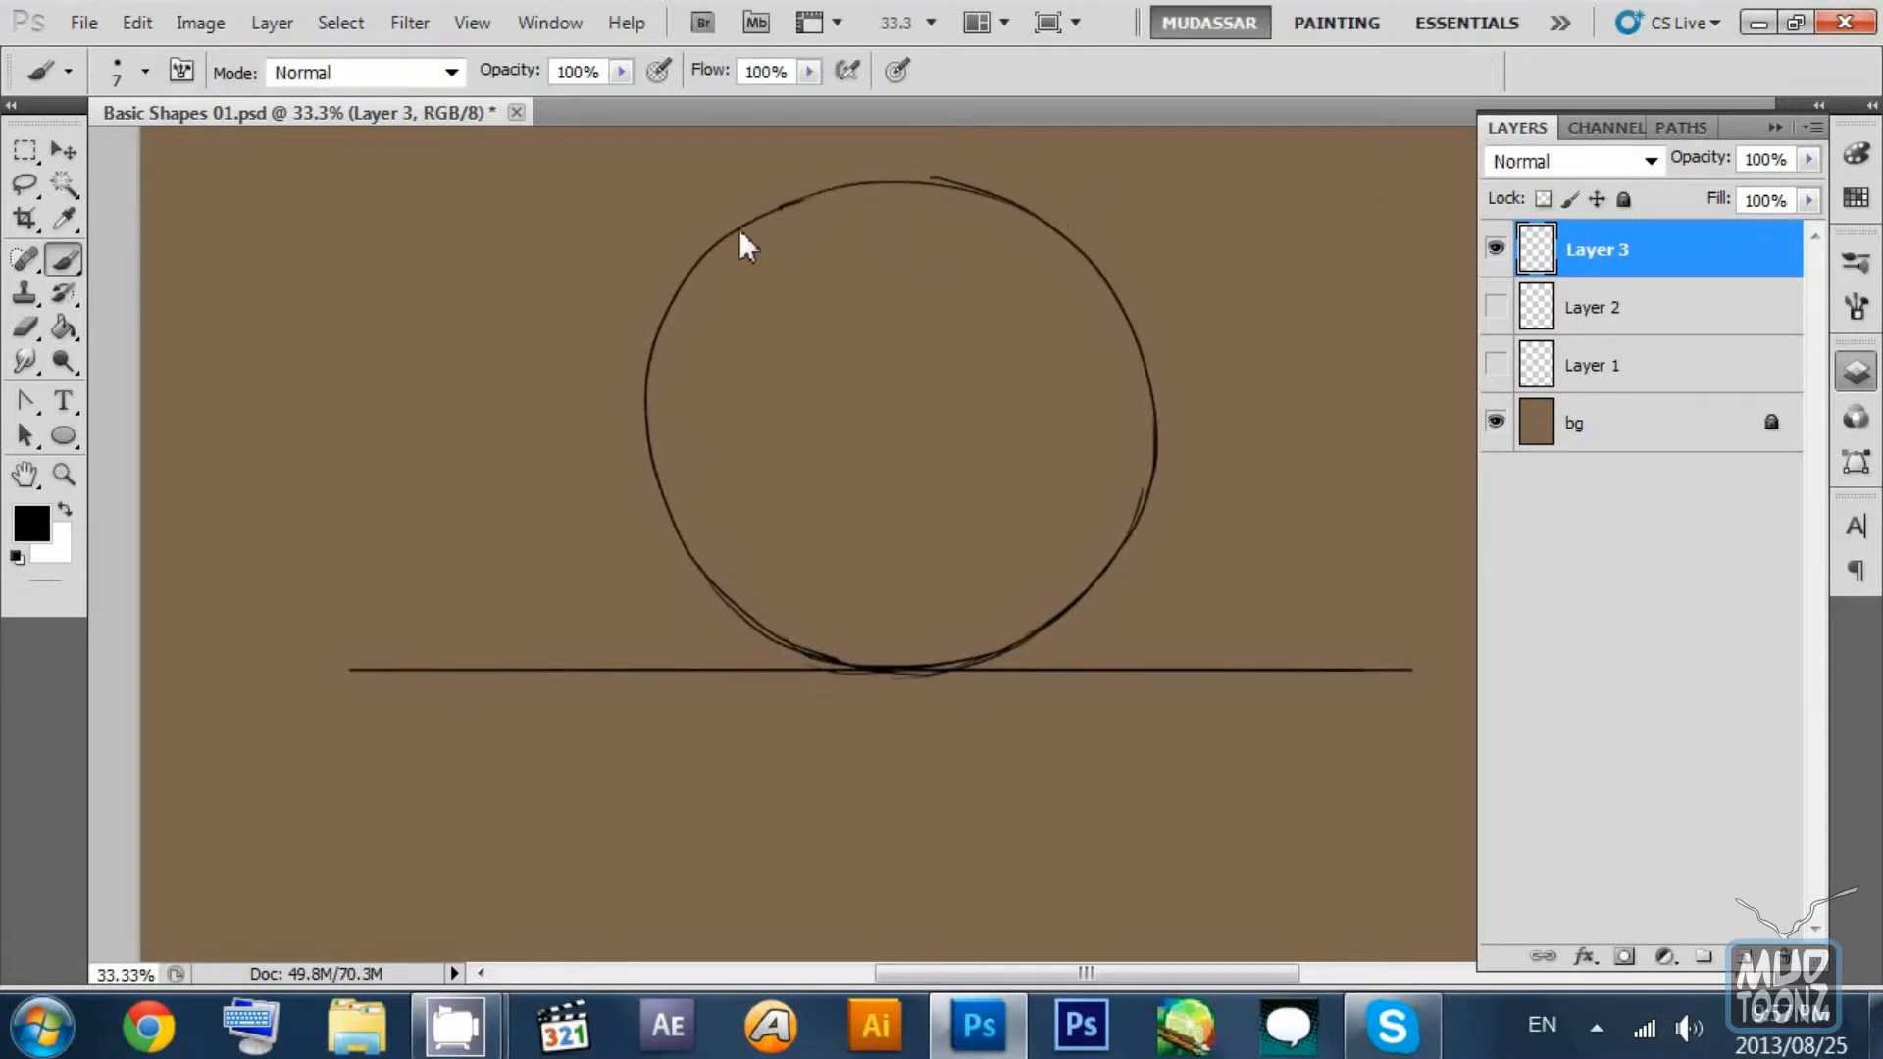
left_click_drag(733, 221, 873, 176)
key("ctrl+z")
left_click_drag(927, 187, 977, 298)
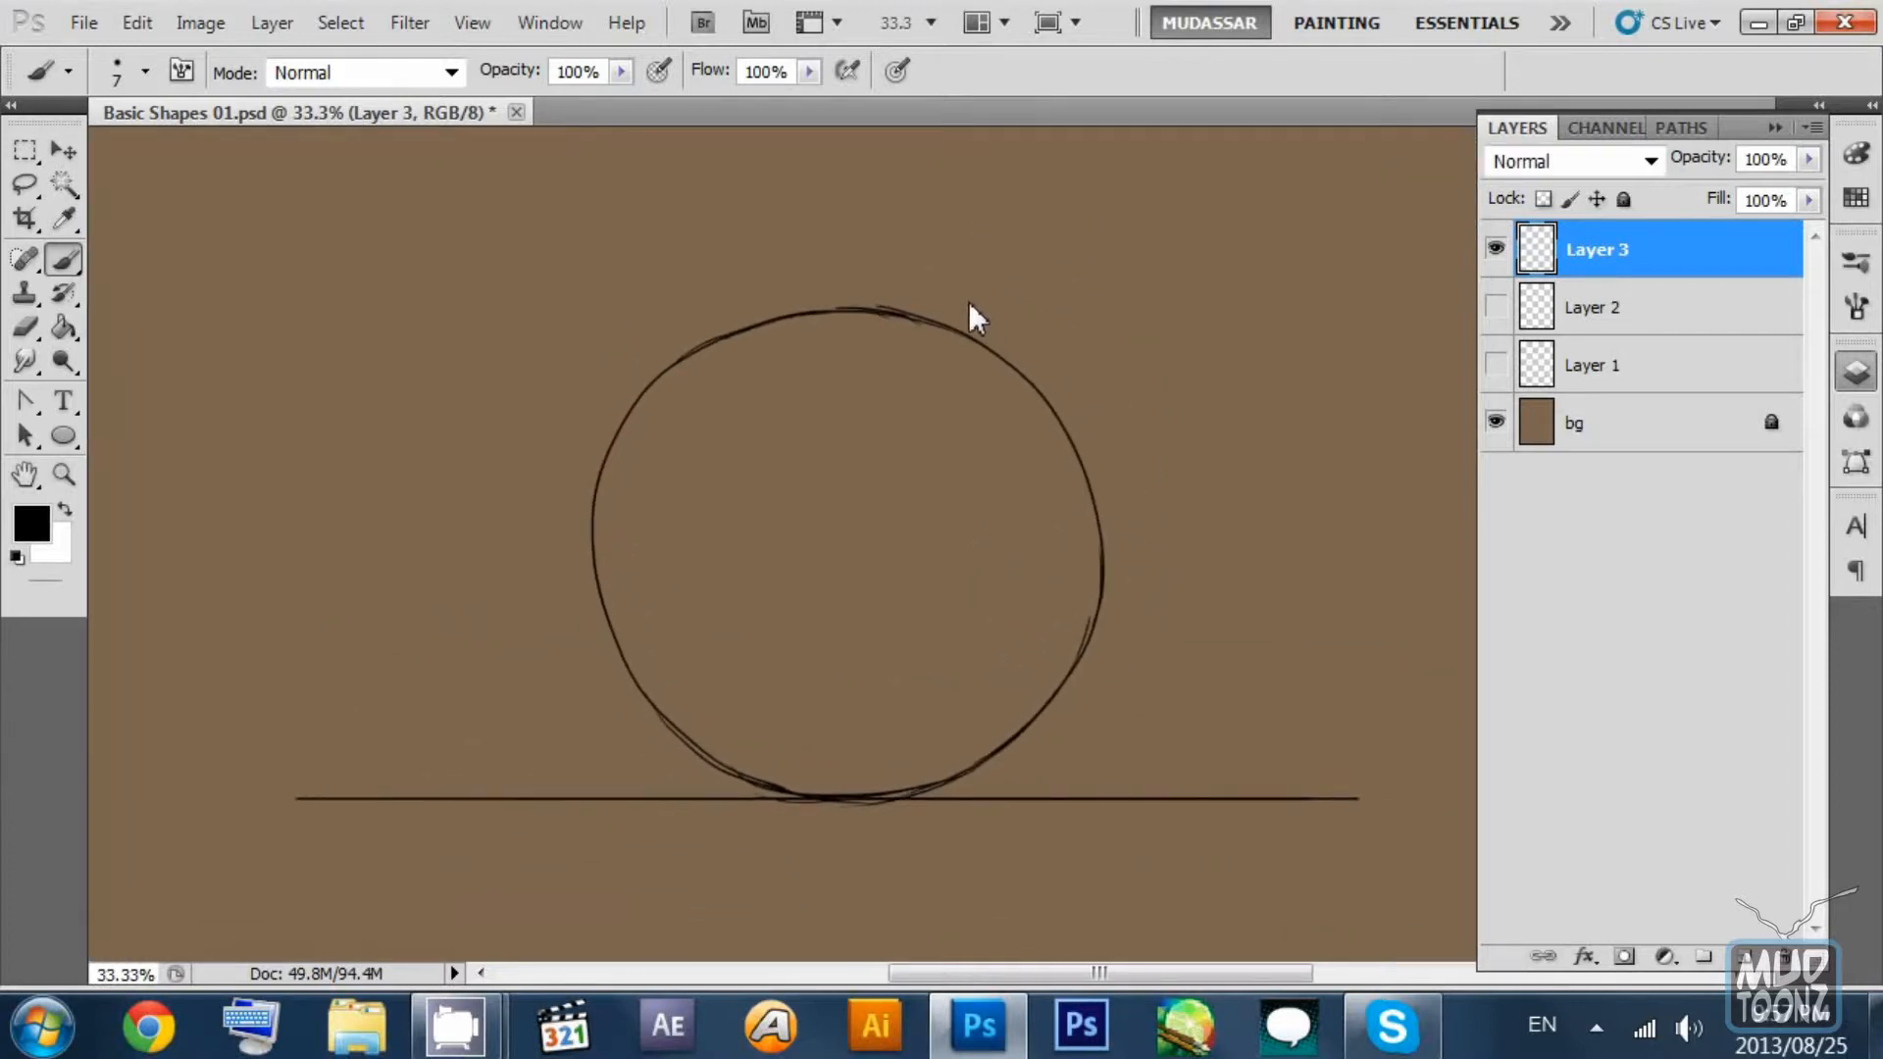
Paint a small black dot in the page's upper left area and shift the whole Layer 3 sketch to the left.
key("ctrl+minus")
key("ctrl+minus")
mouse_move(1018, 439)
left_mouse_down()
mouse_move(998, 363)
mouse_move(991, 455)
mouse_move(1110, 655)
left_mouse_up()
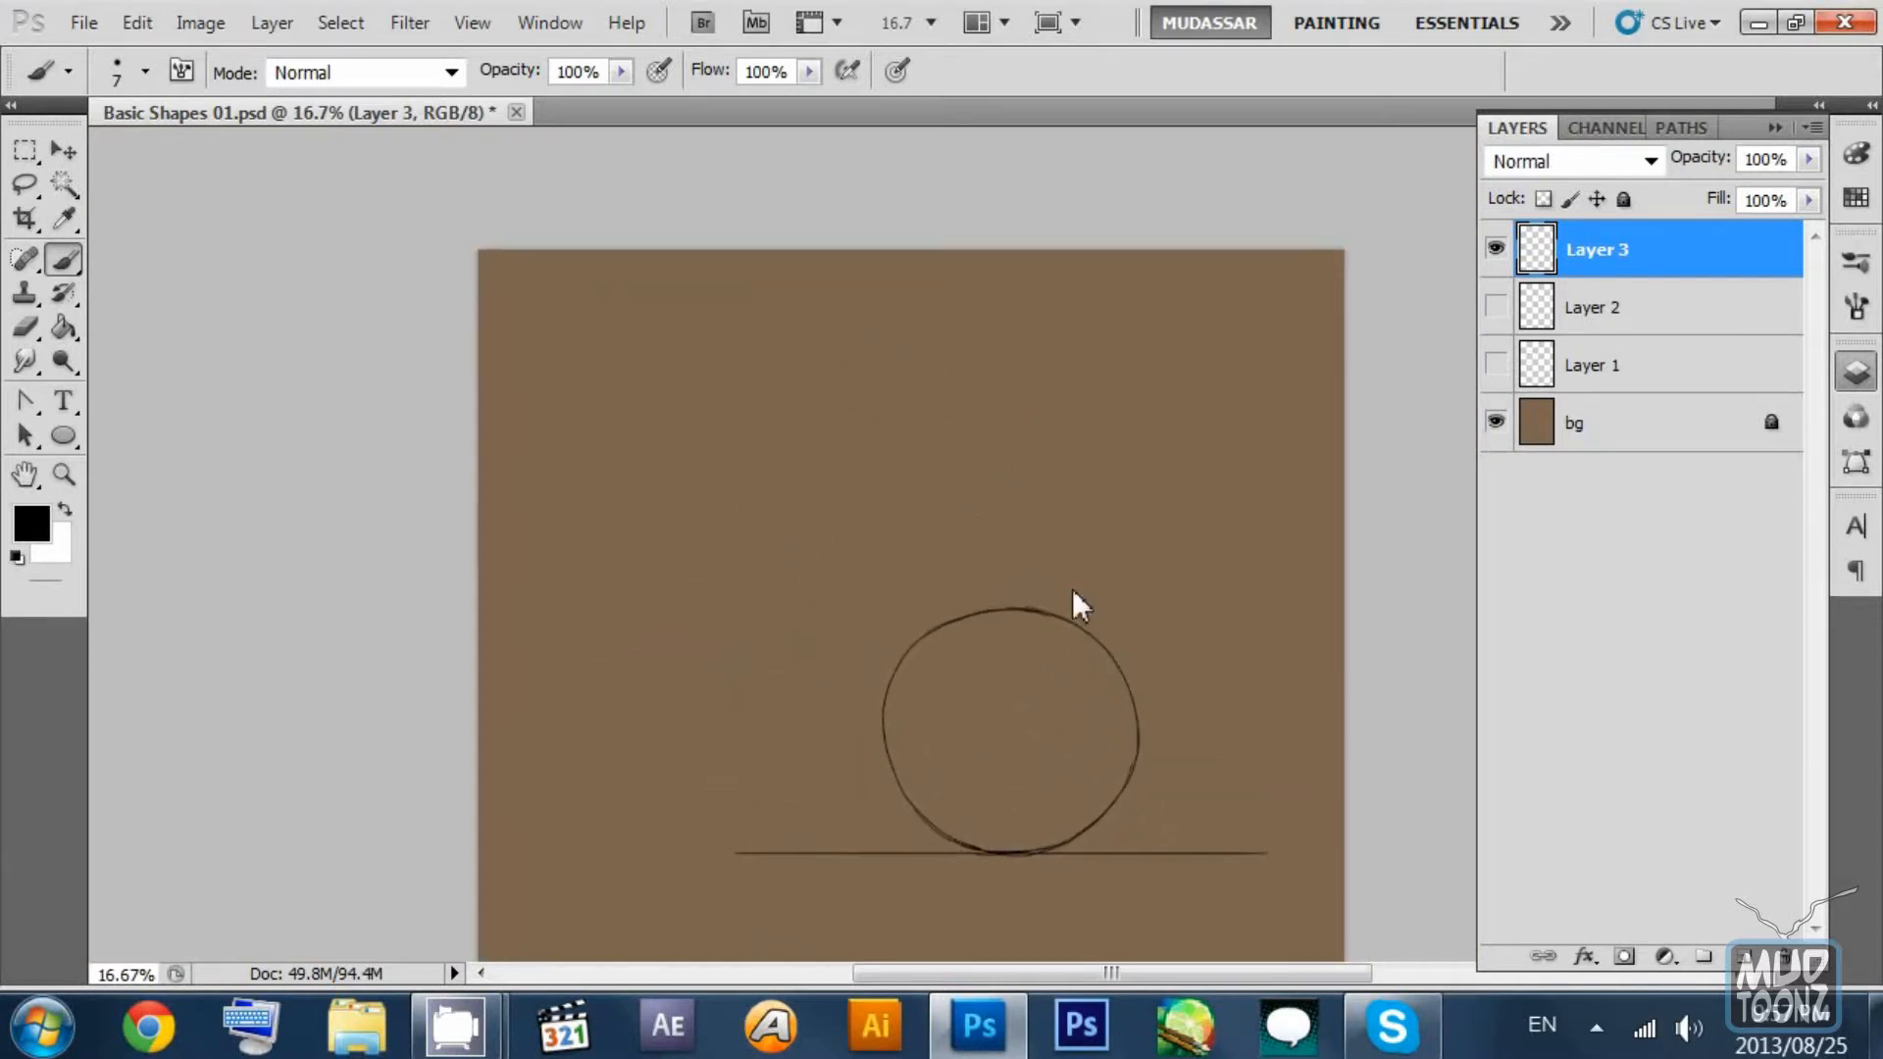
left_click_drag(1073, 589, 580, 336)
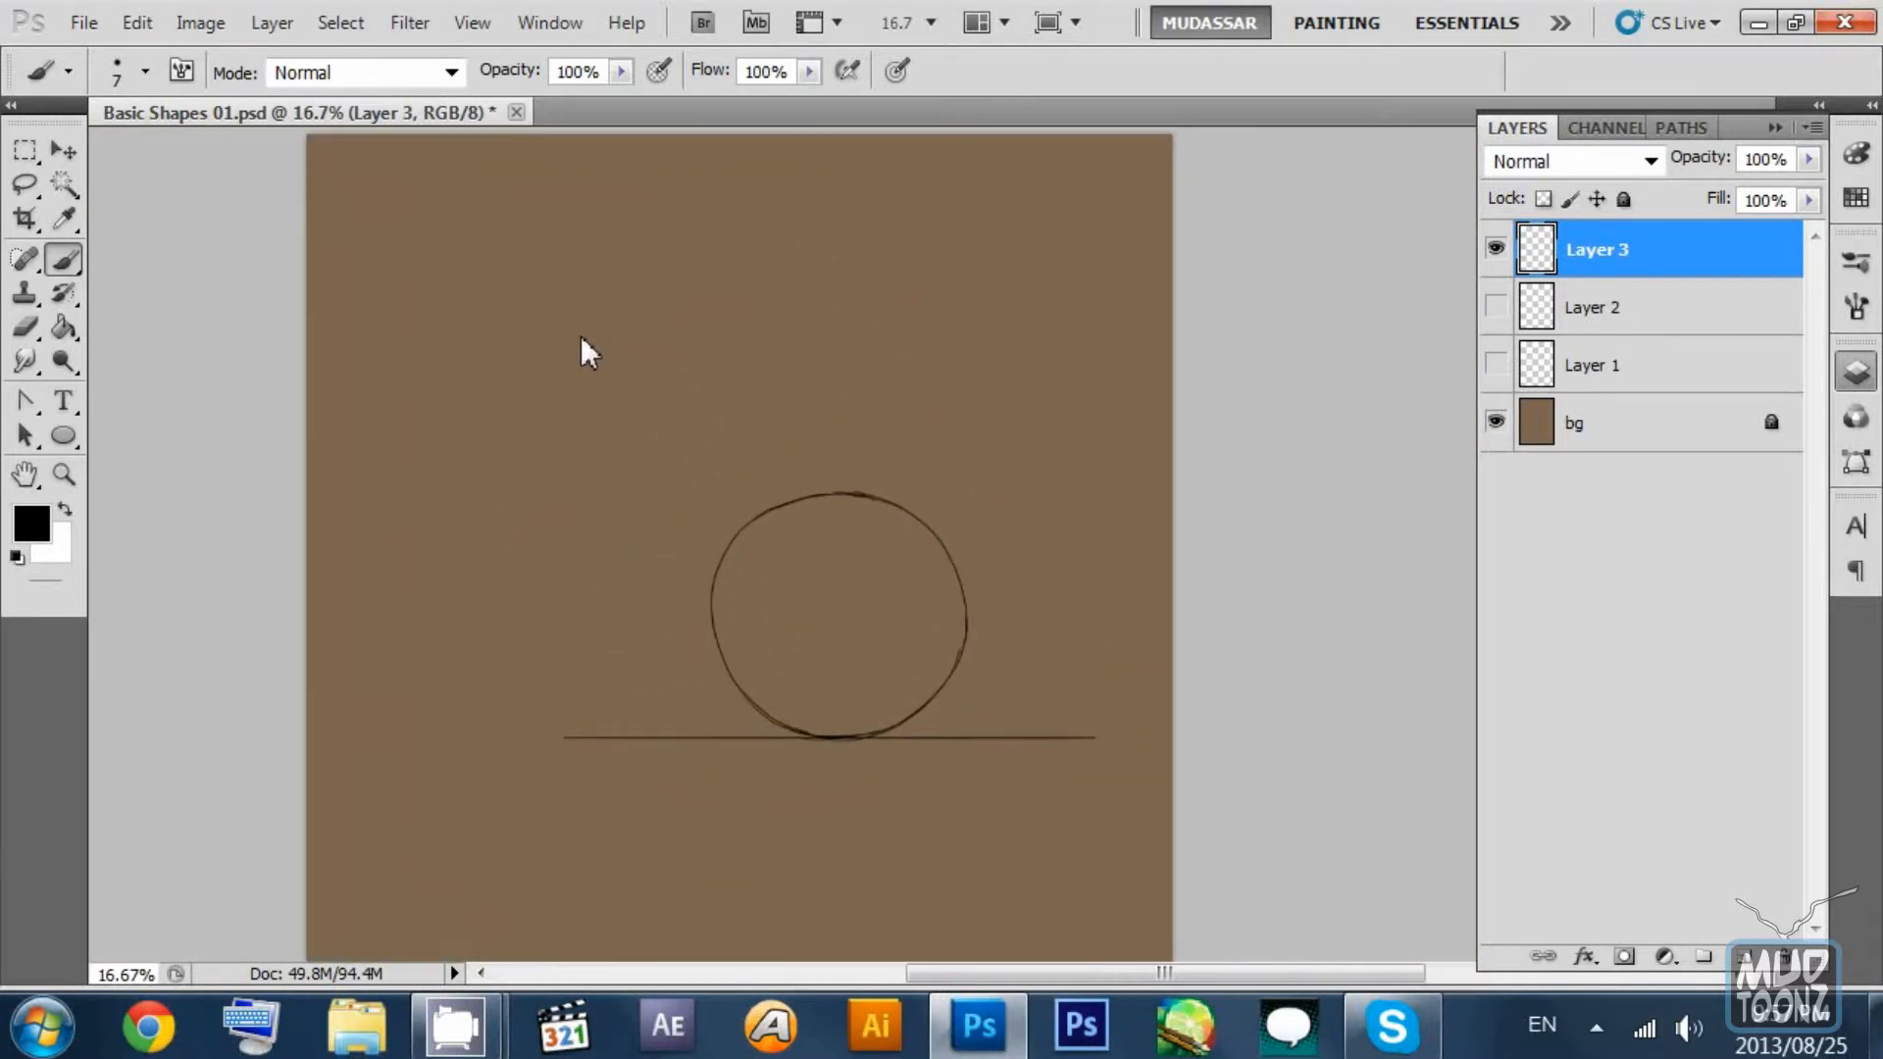
left_click(472, 254)
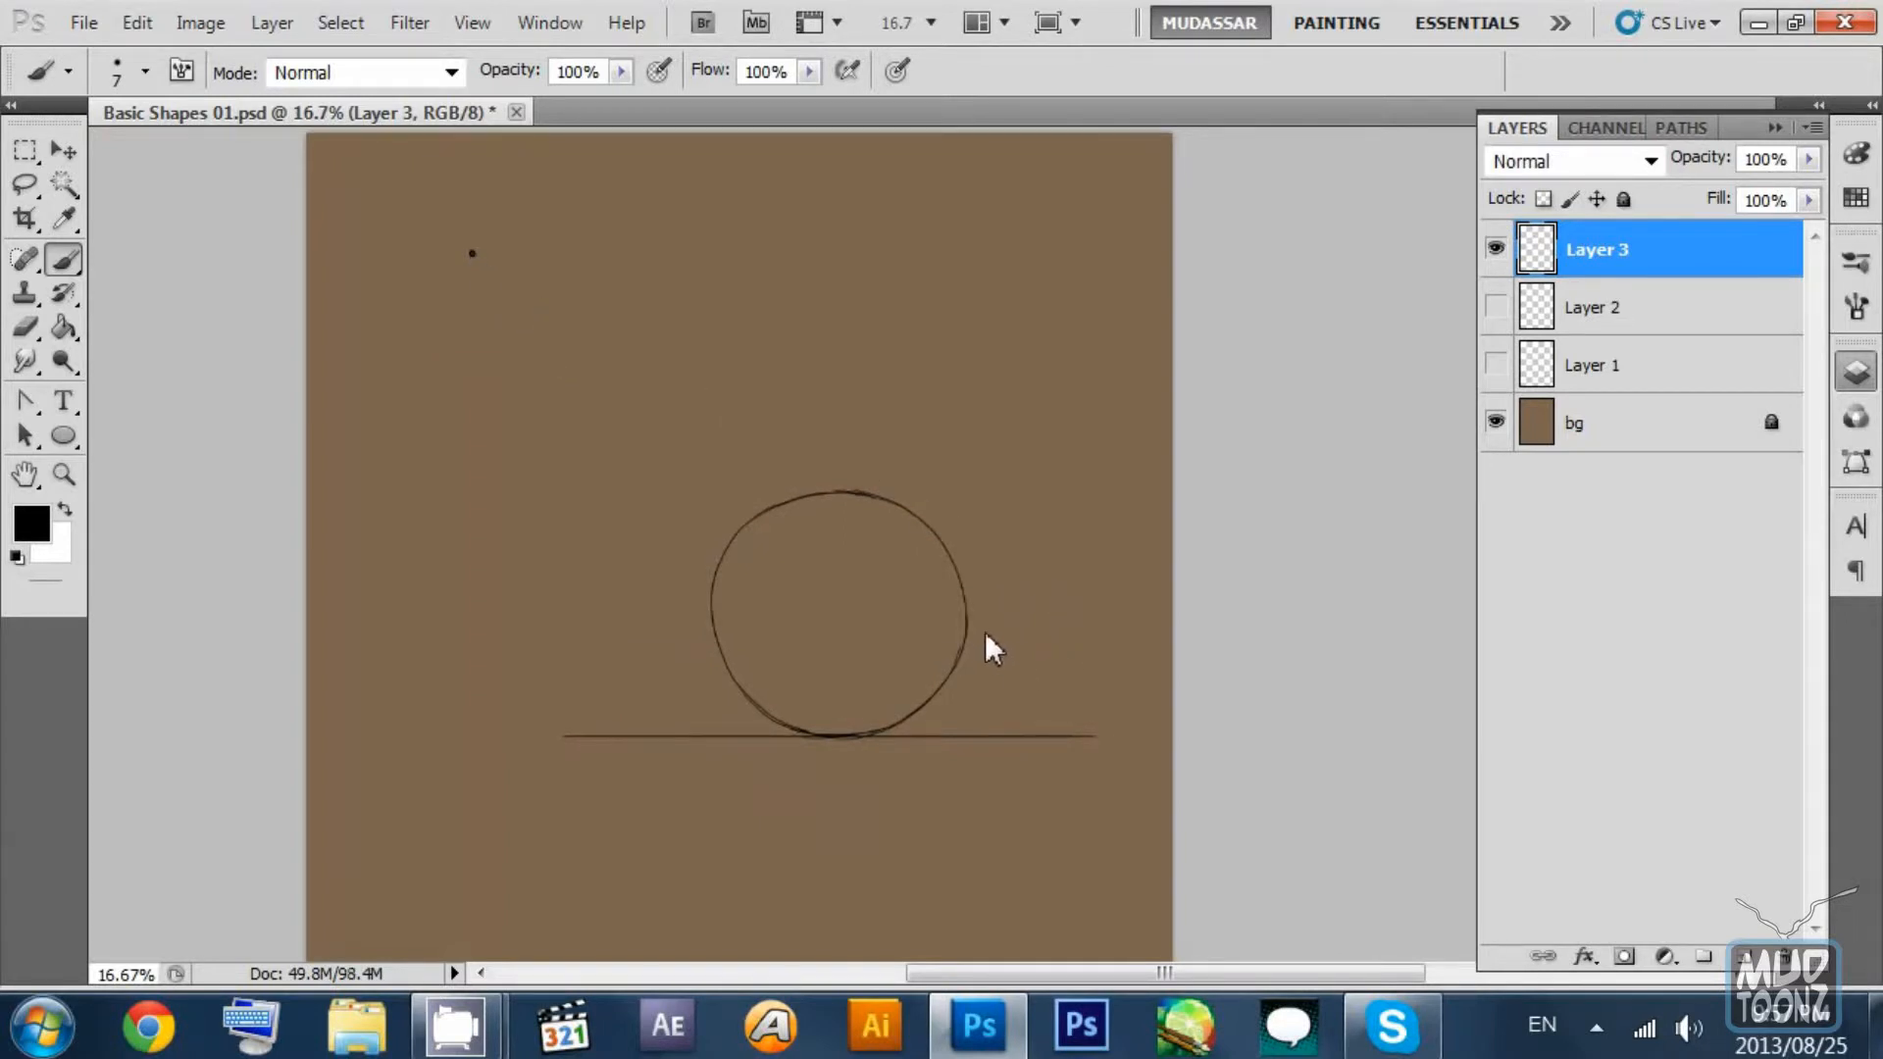
left_click(1095, 731, "shift")
key("ctrl+z")
left_click_drag(936, 534, 832, 533)
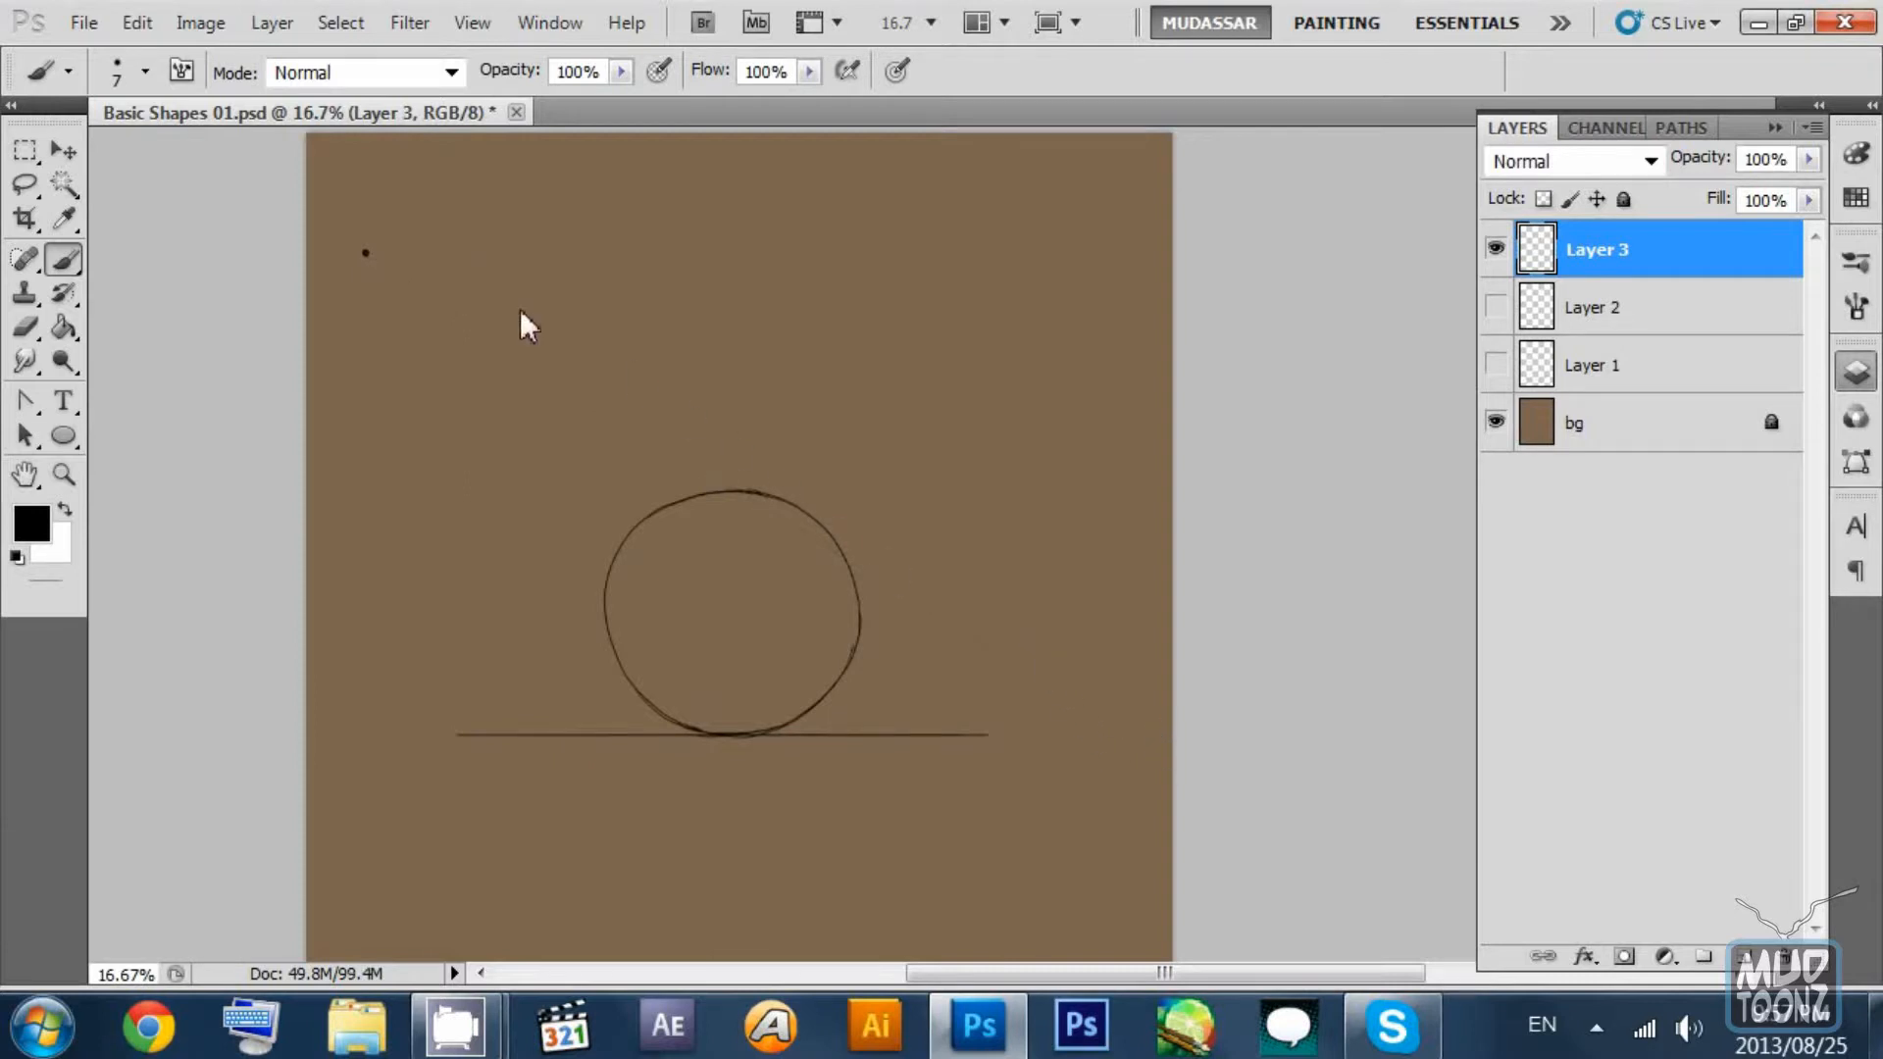
Draw two straight lines from the dot, tangent to both sides of the circle, carrying the steeper one past the ground line.
left_click(365, 252, "shift")
scroll(882, 497, "down", 1)
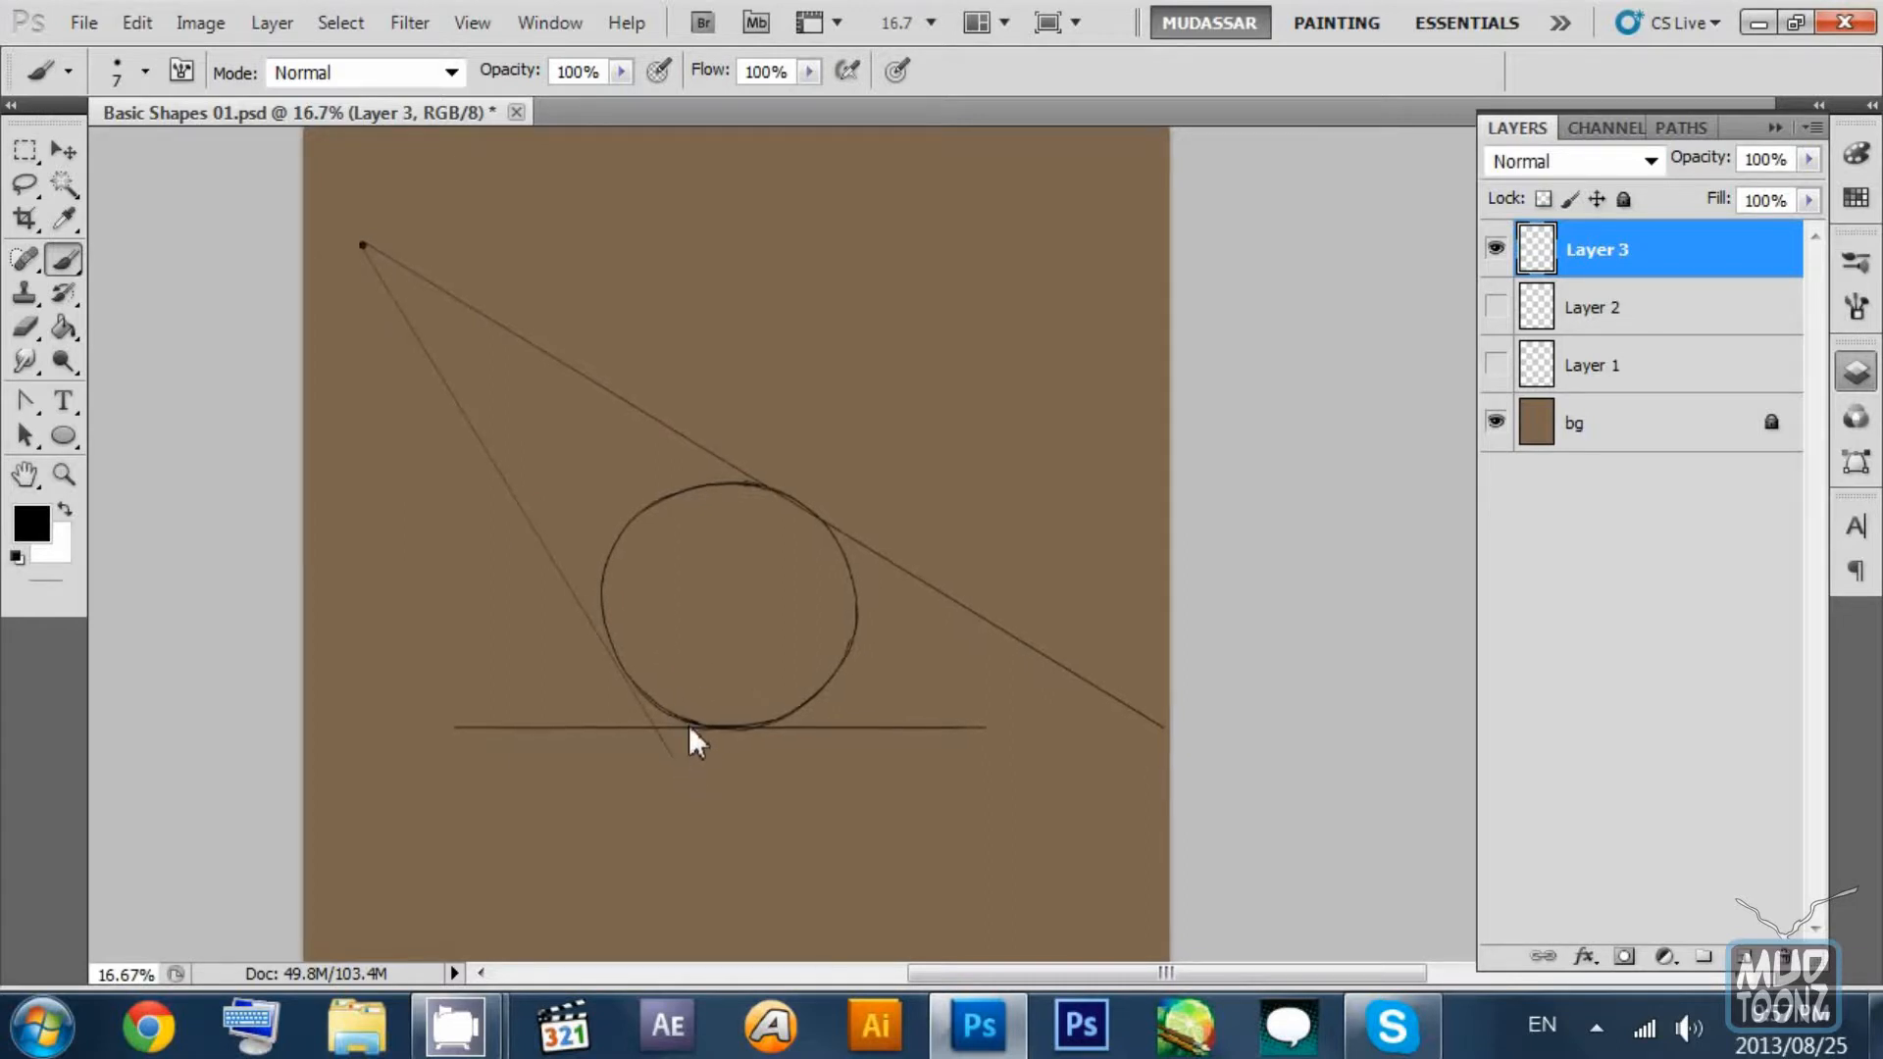
scroll(744, 687, "down", 2)
left_click_drag(706, 651, 704, 653)
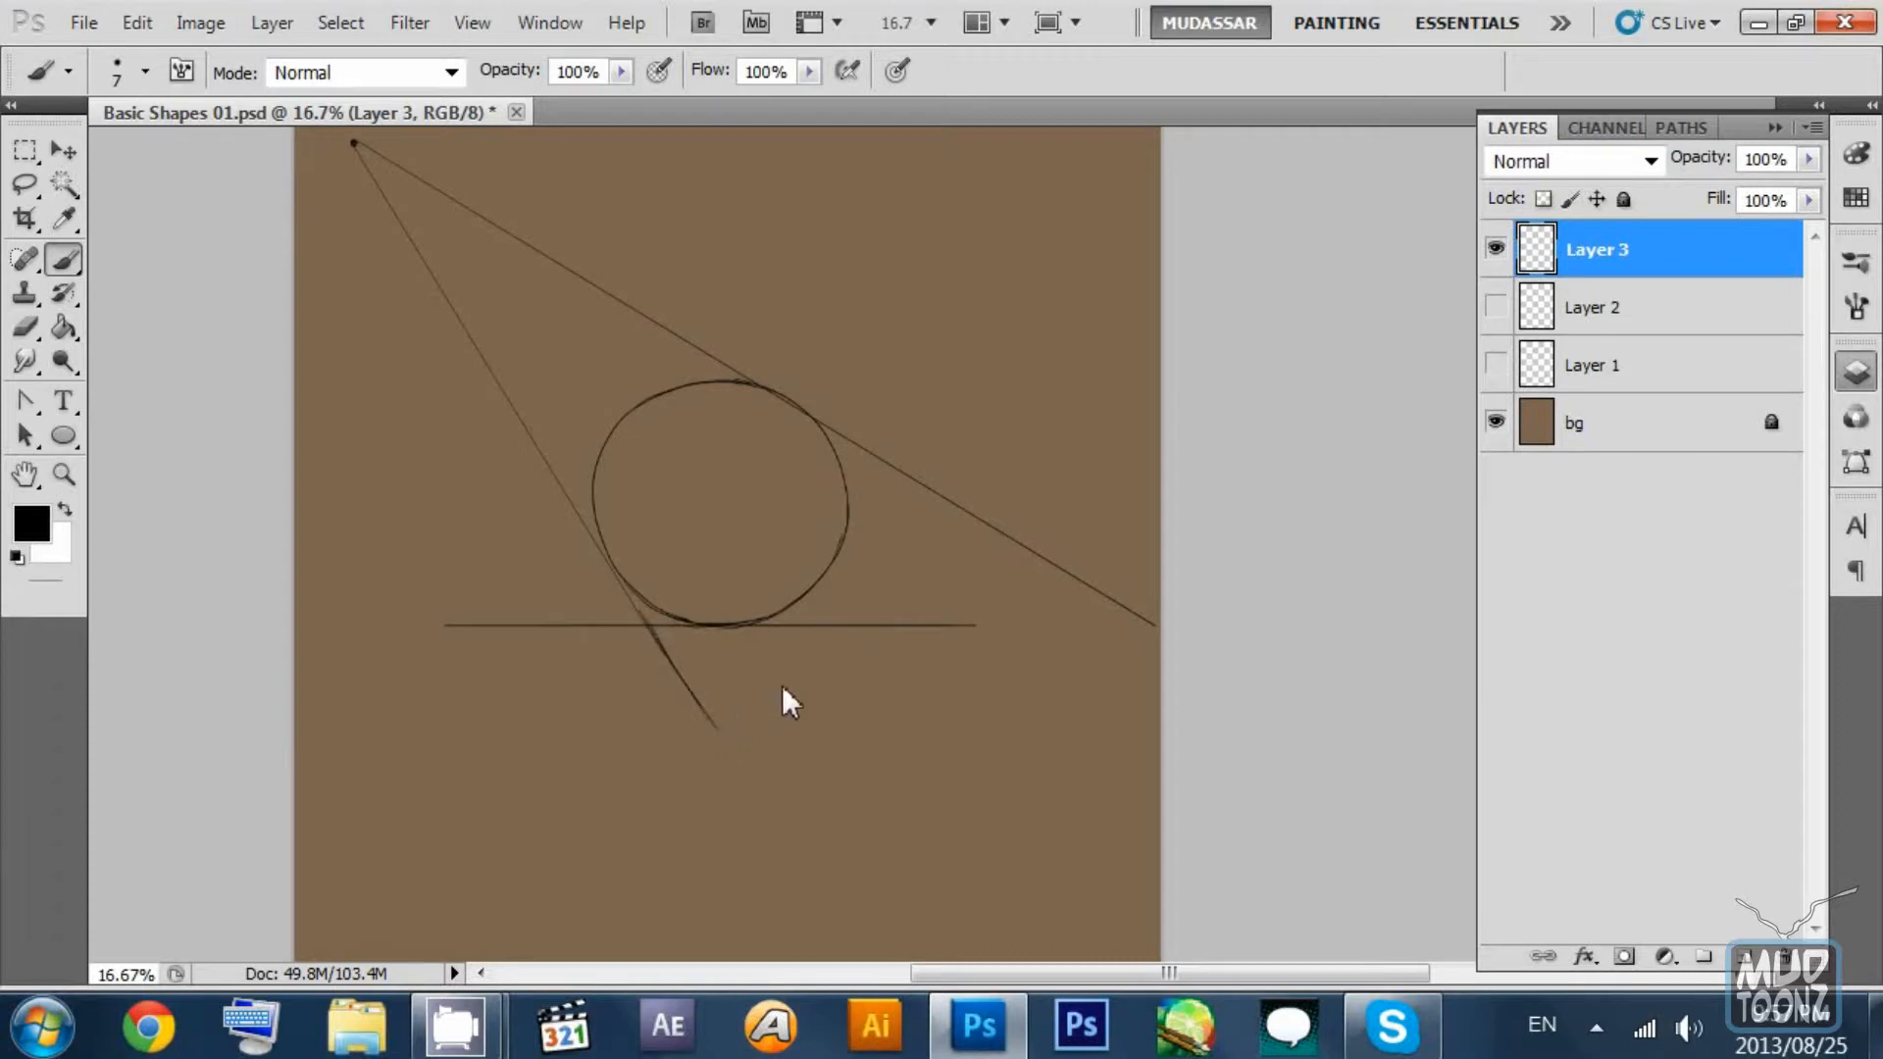
Extend the ground line to the right until it meets the end of the upper tangent line at the page edge.
left_click_drag(780, 684, 784, 681)
left_click_drag(1096, 643, 1094, 643)
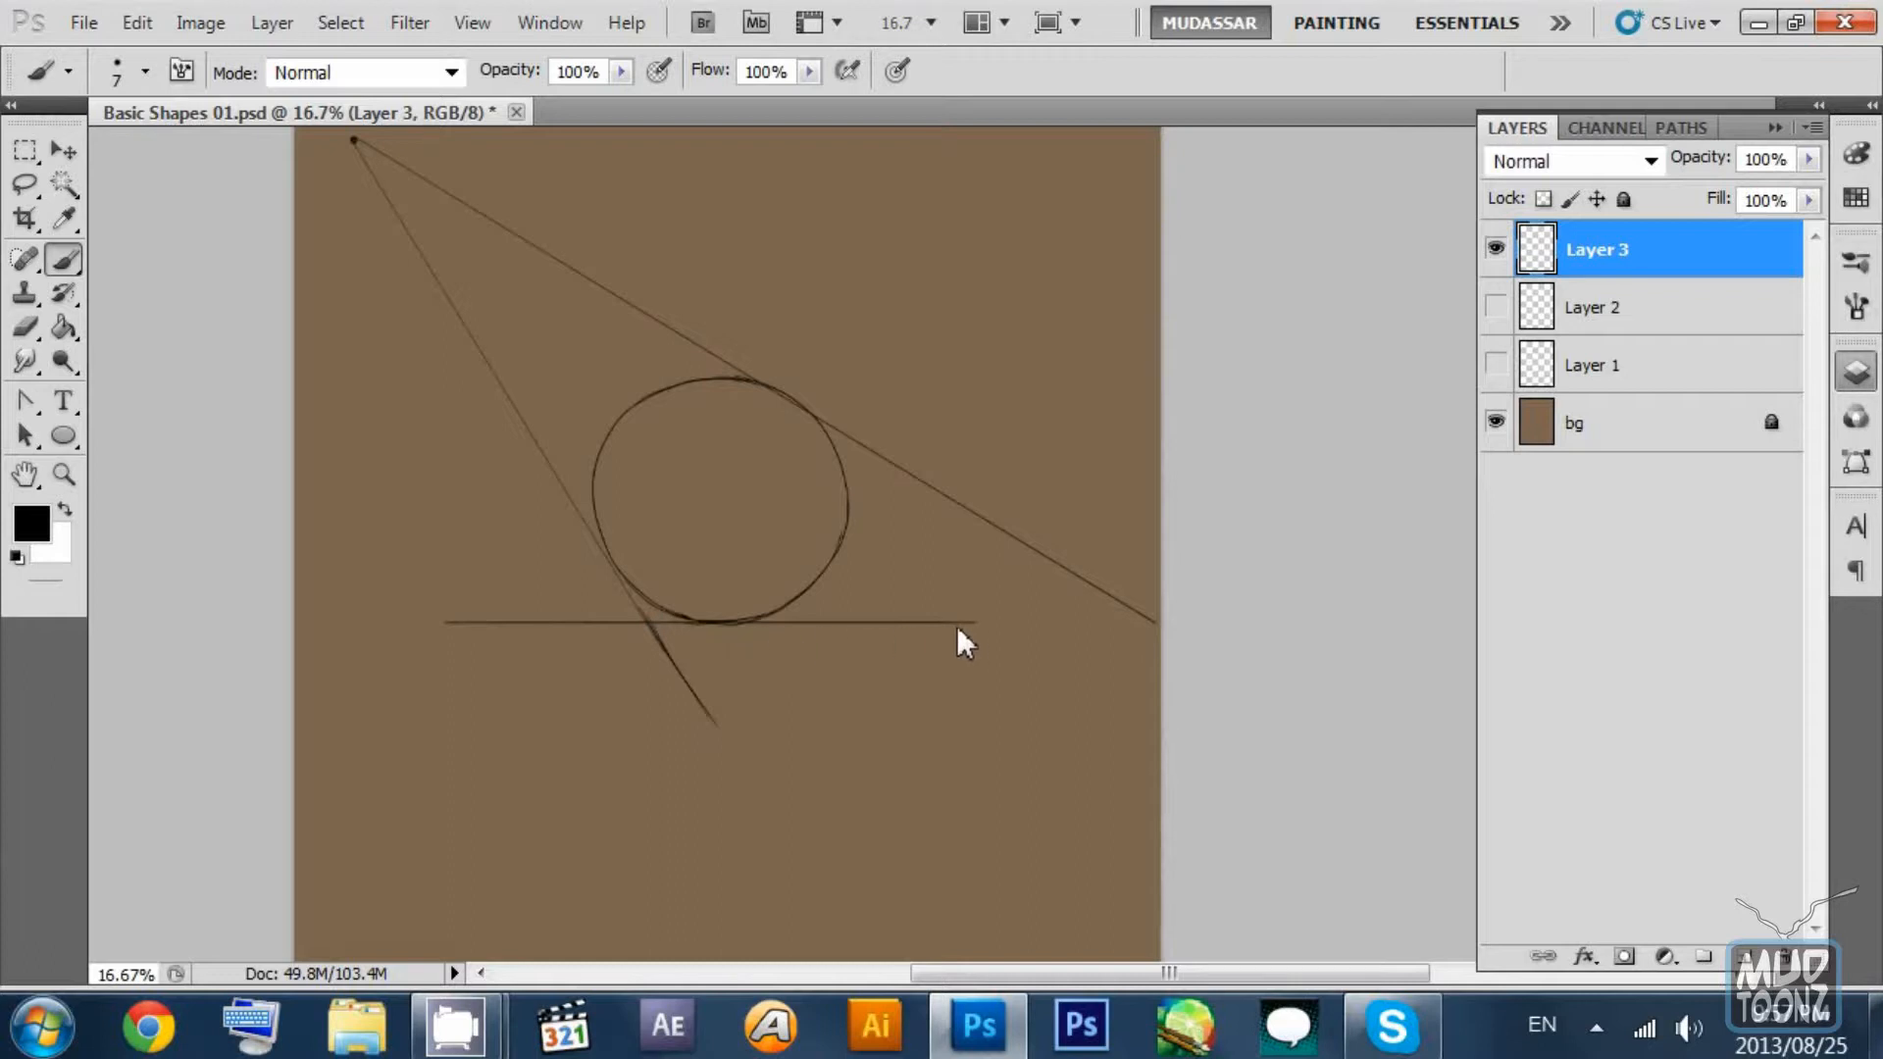
left_click_drag(964, 621, 1161, 620)
key("ctrl+z")
mouse_move(978, 622)
left_mouse_down()
mouse_move(1186, 629)
mouse_move(1085, 621)
mouse_move(1158, 609)
left_mouse_up()
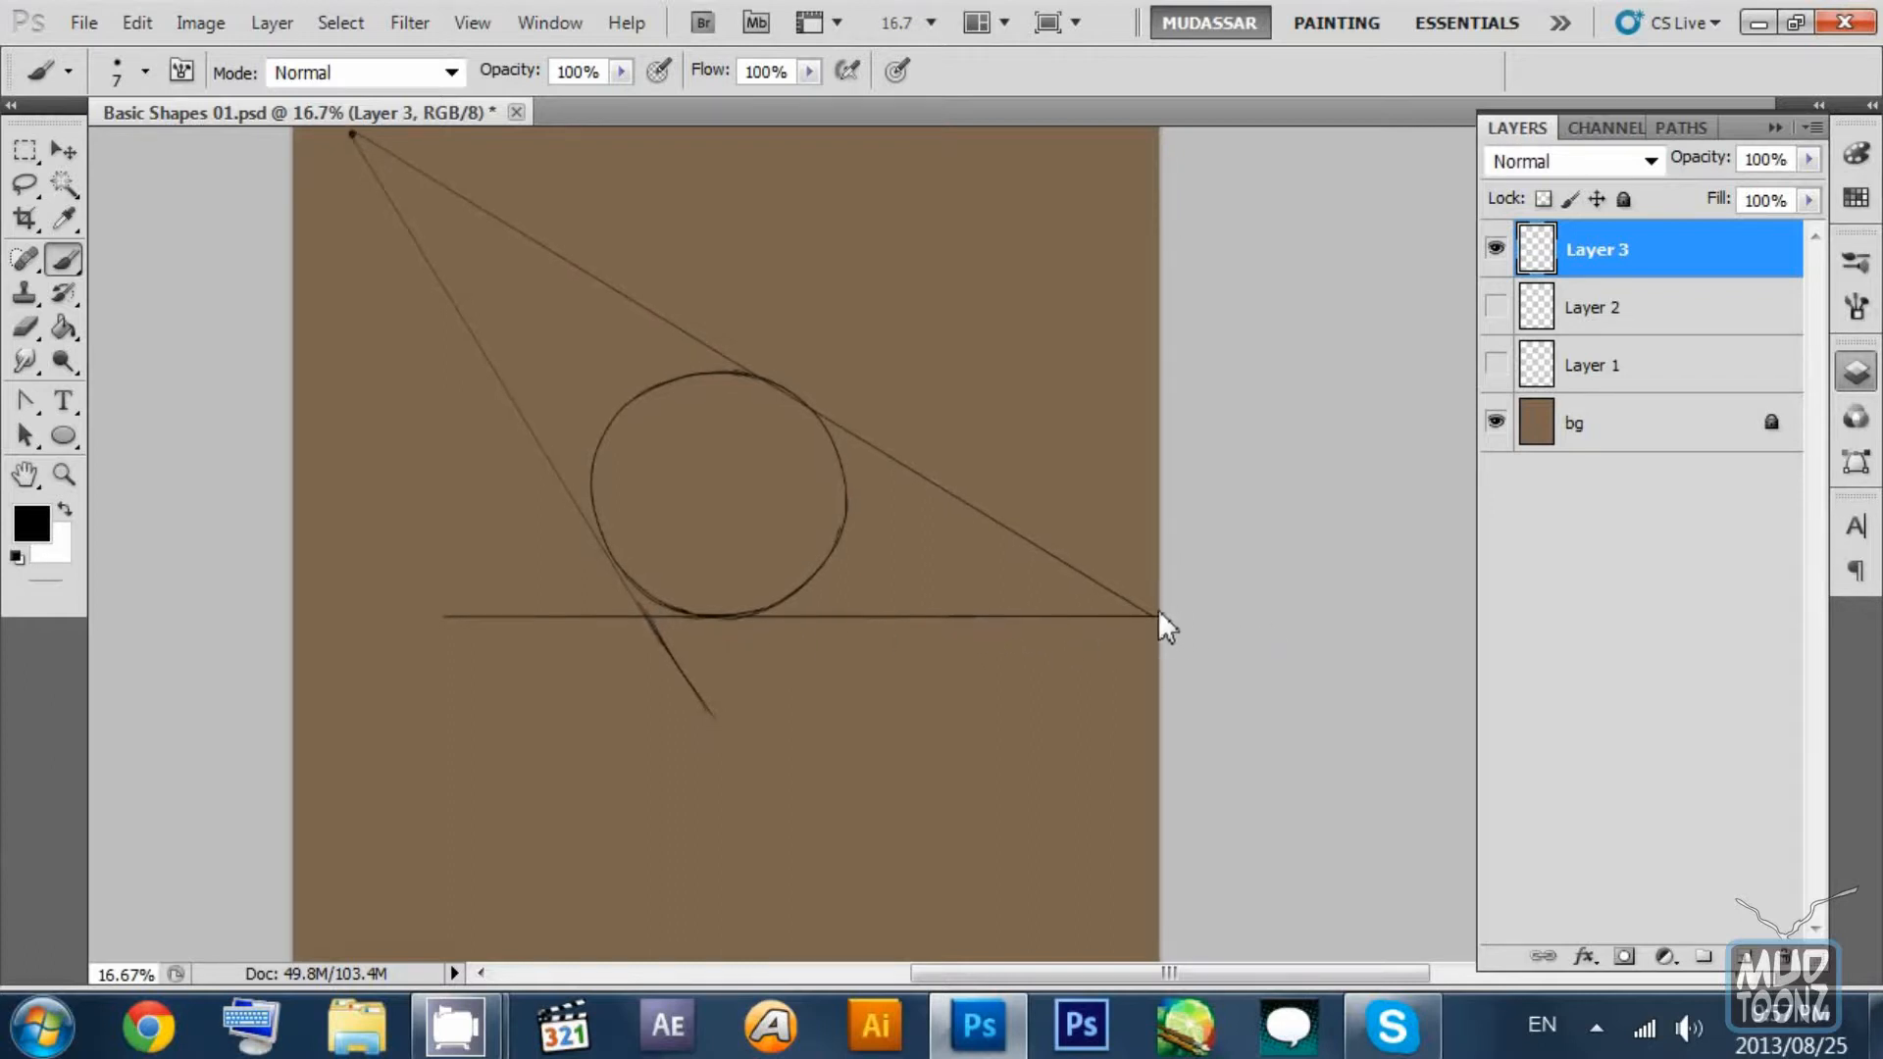
left_click_drag(837, 615, 840, 615)
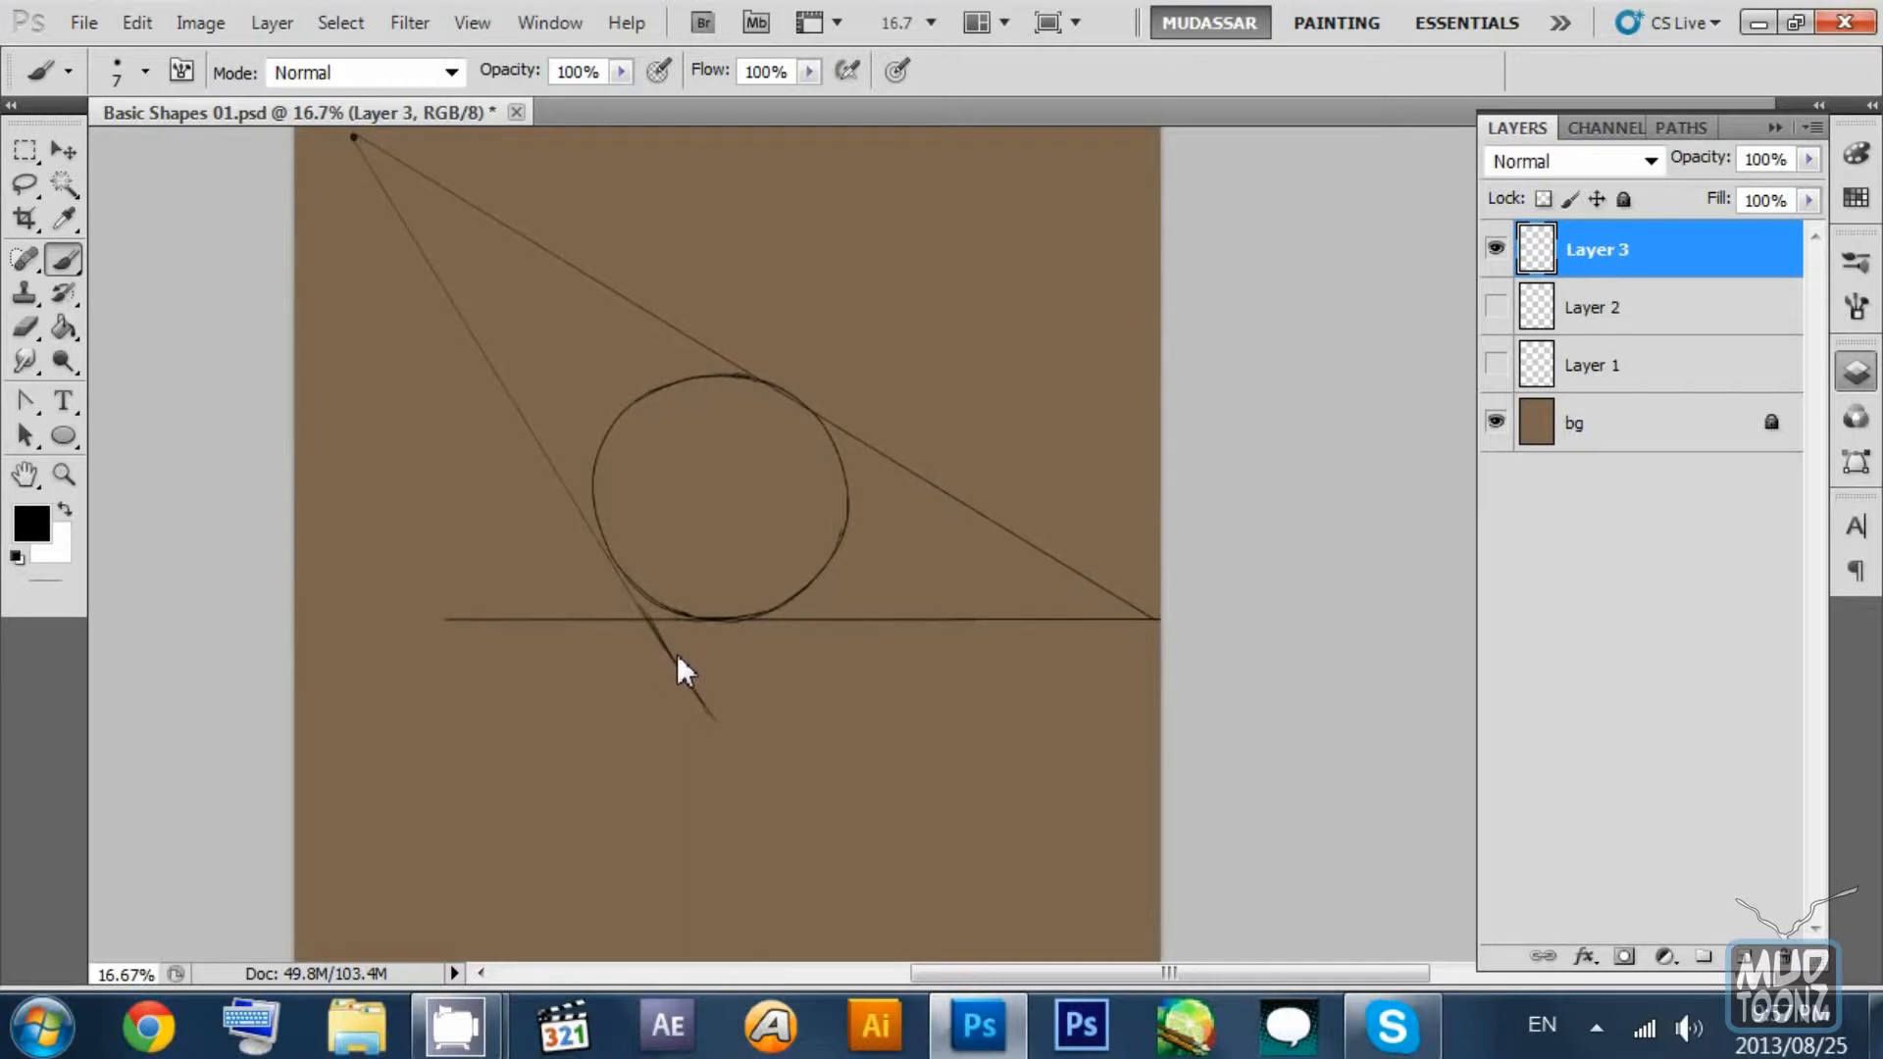
Handwrite the underlined label "Primary Light Source" above the dot, with the abbreviation "LS" beneath it.
mouse_move(599, 644)
left_mouse_down()
mouse_move(614, 540)
mouse_move(682, 513)
mouse_move(650, 571)
left_mouse_up()
left_click_drag(641, 473, 727, 671)
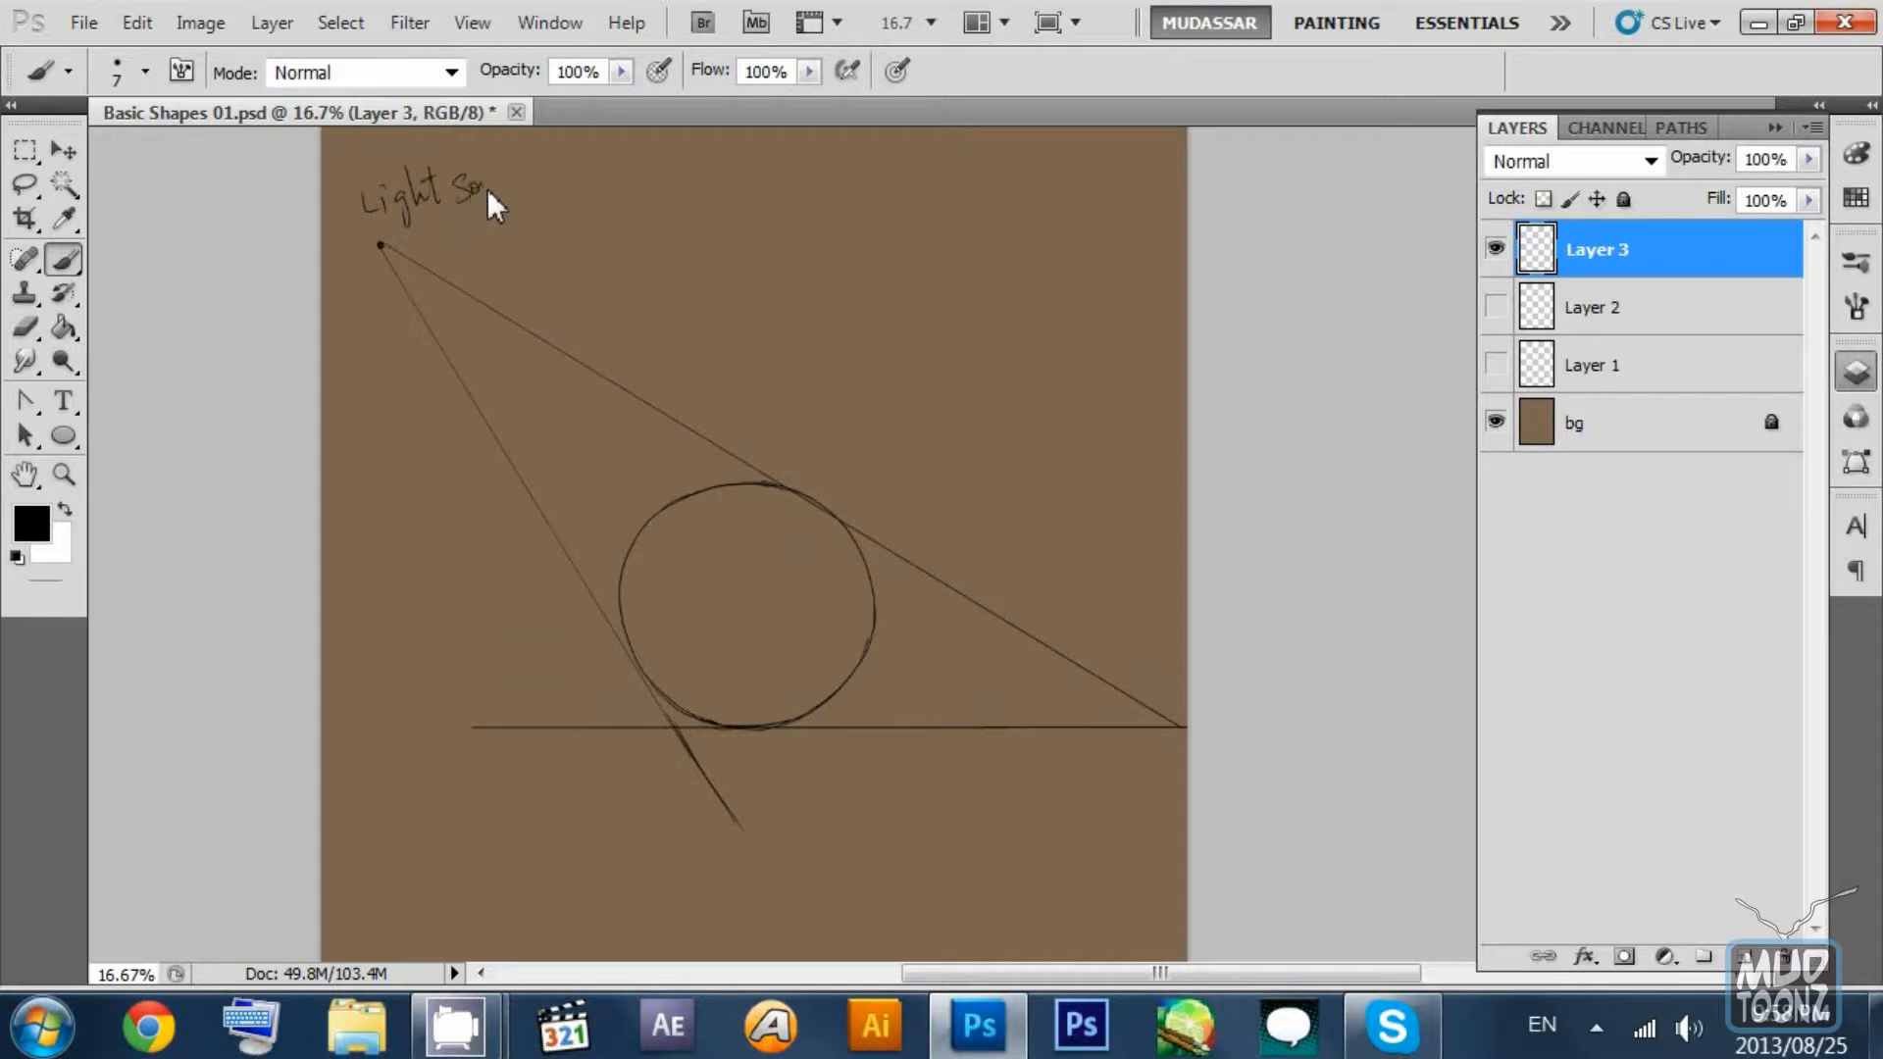
mouse_move(517, 177)
left_mouse_down()
mouse_move(556, 183)
mouse_move(545, 214)
left_mouse_up()
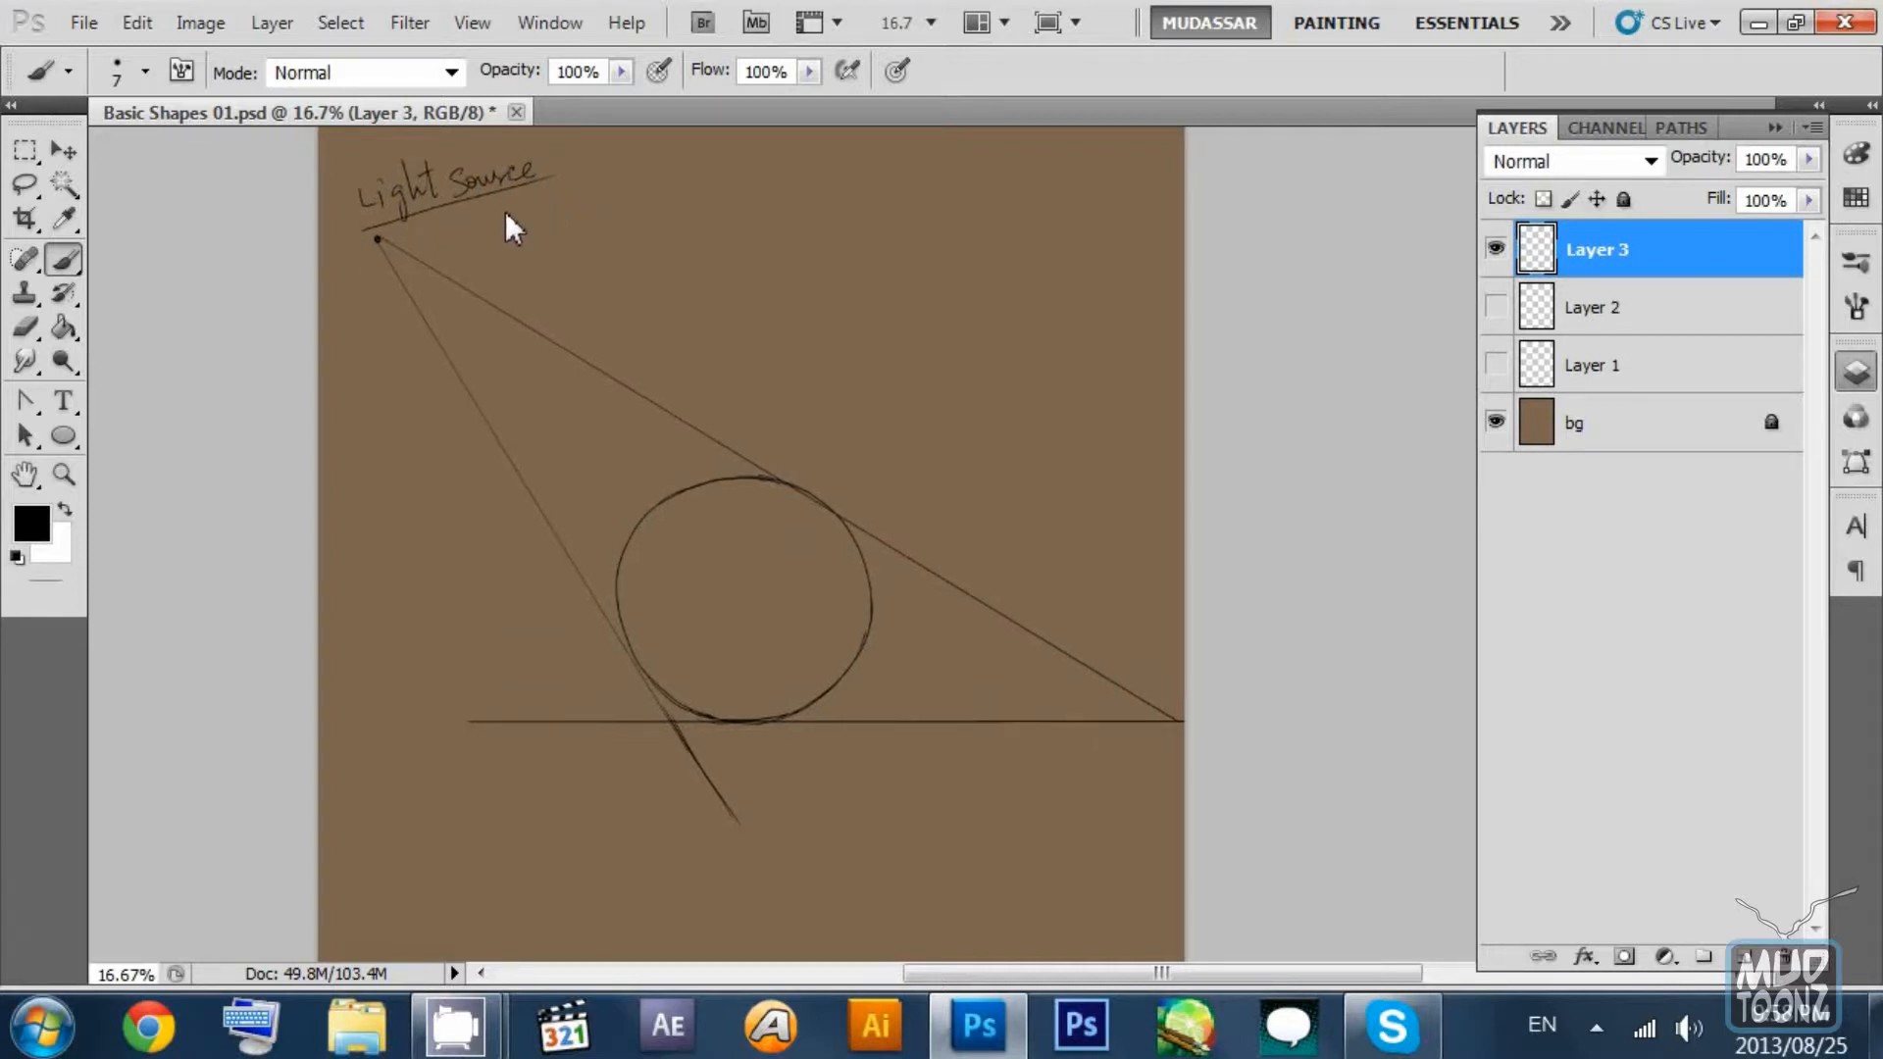
left_click_drag(726, 307, 726, 303)
left_click_drag(956, 362, 954, 357)
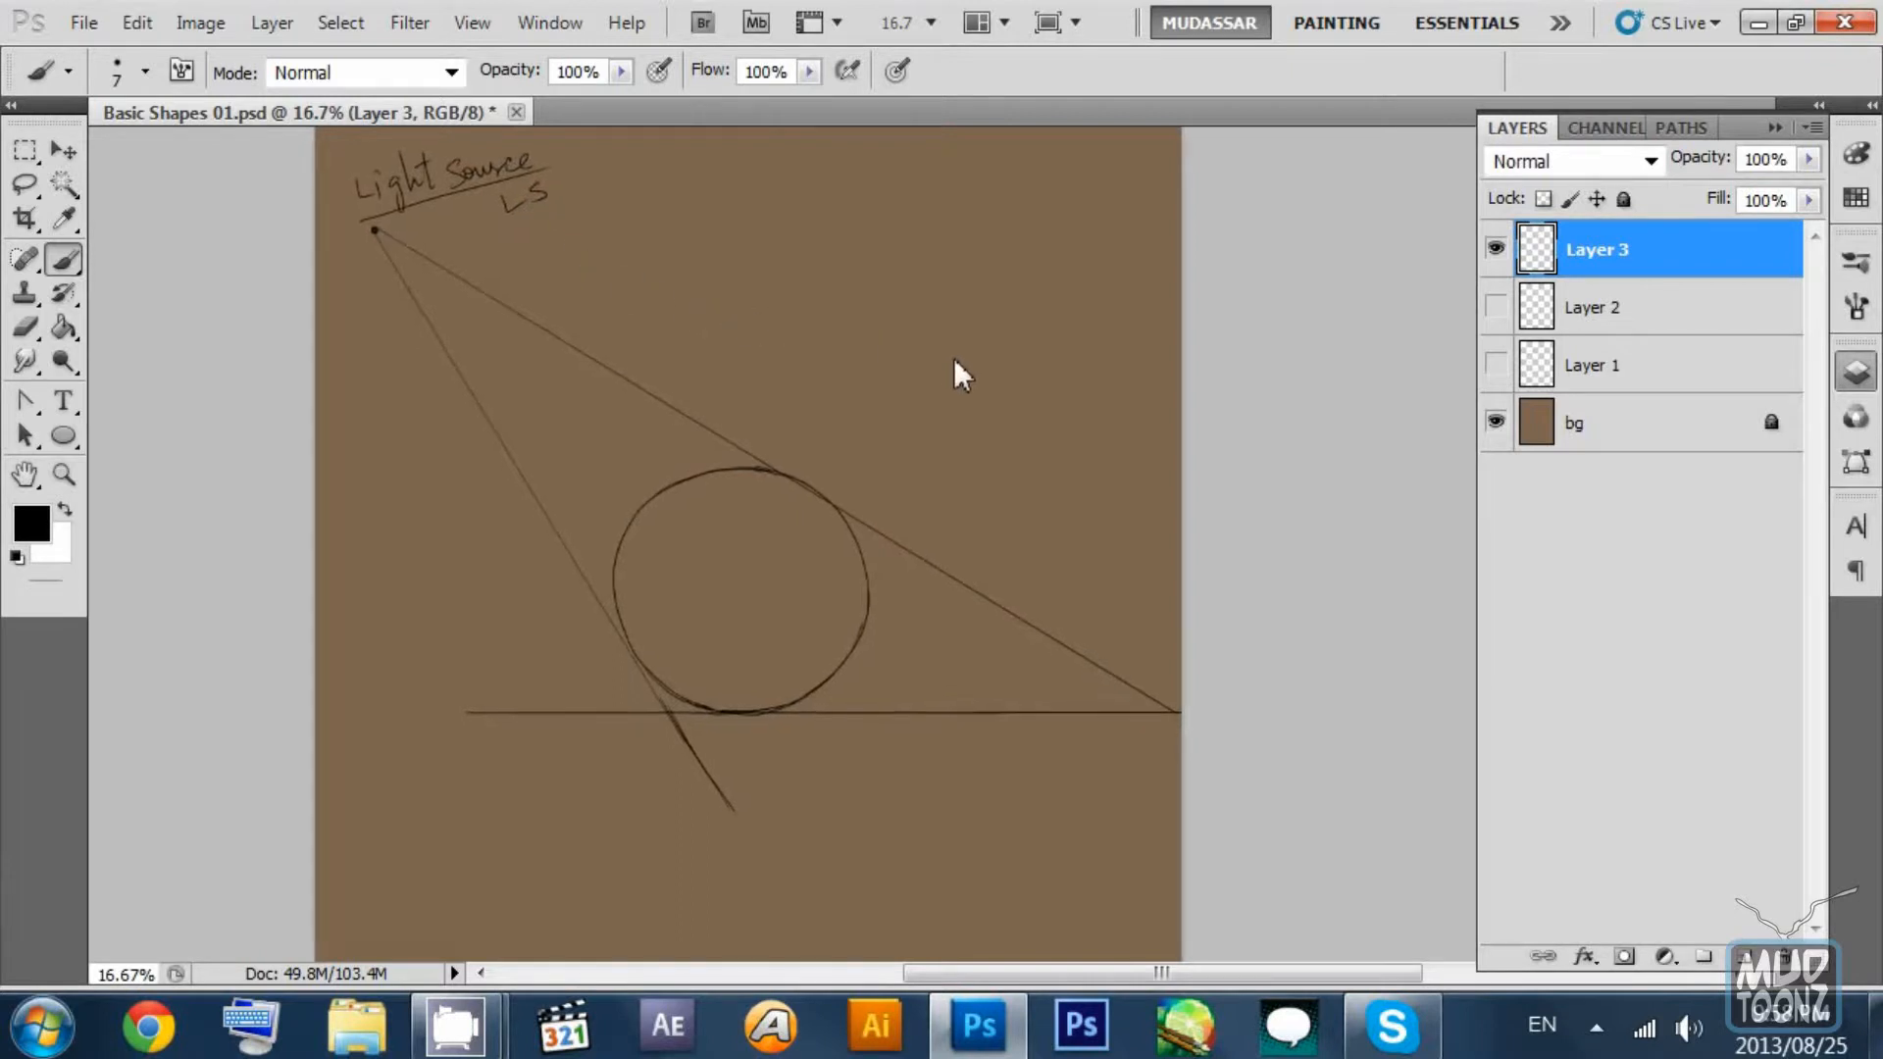
left_click_drag(500, 254, 540, 385)
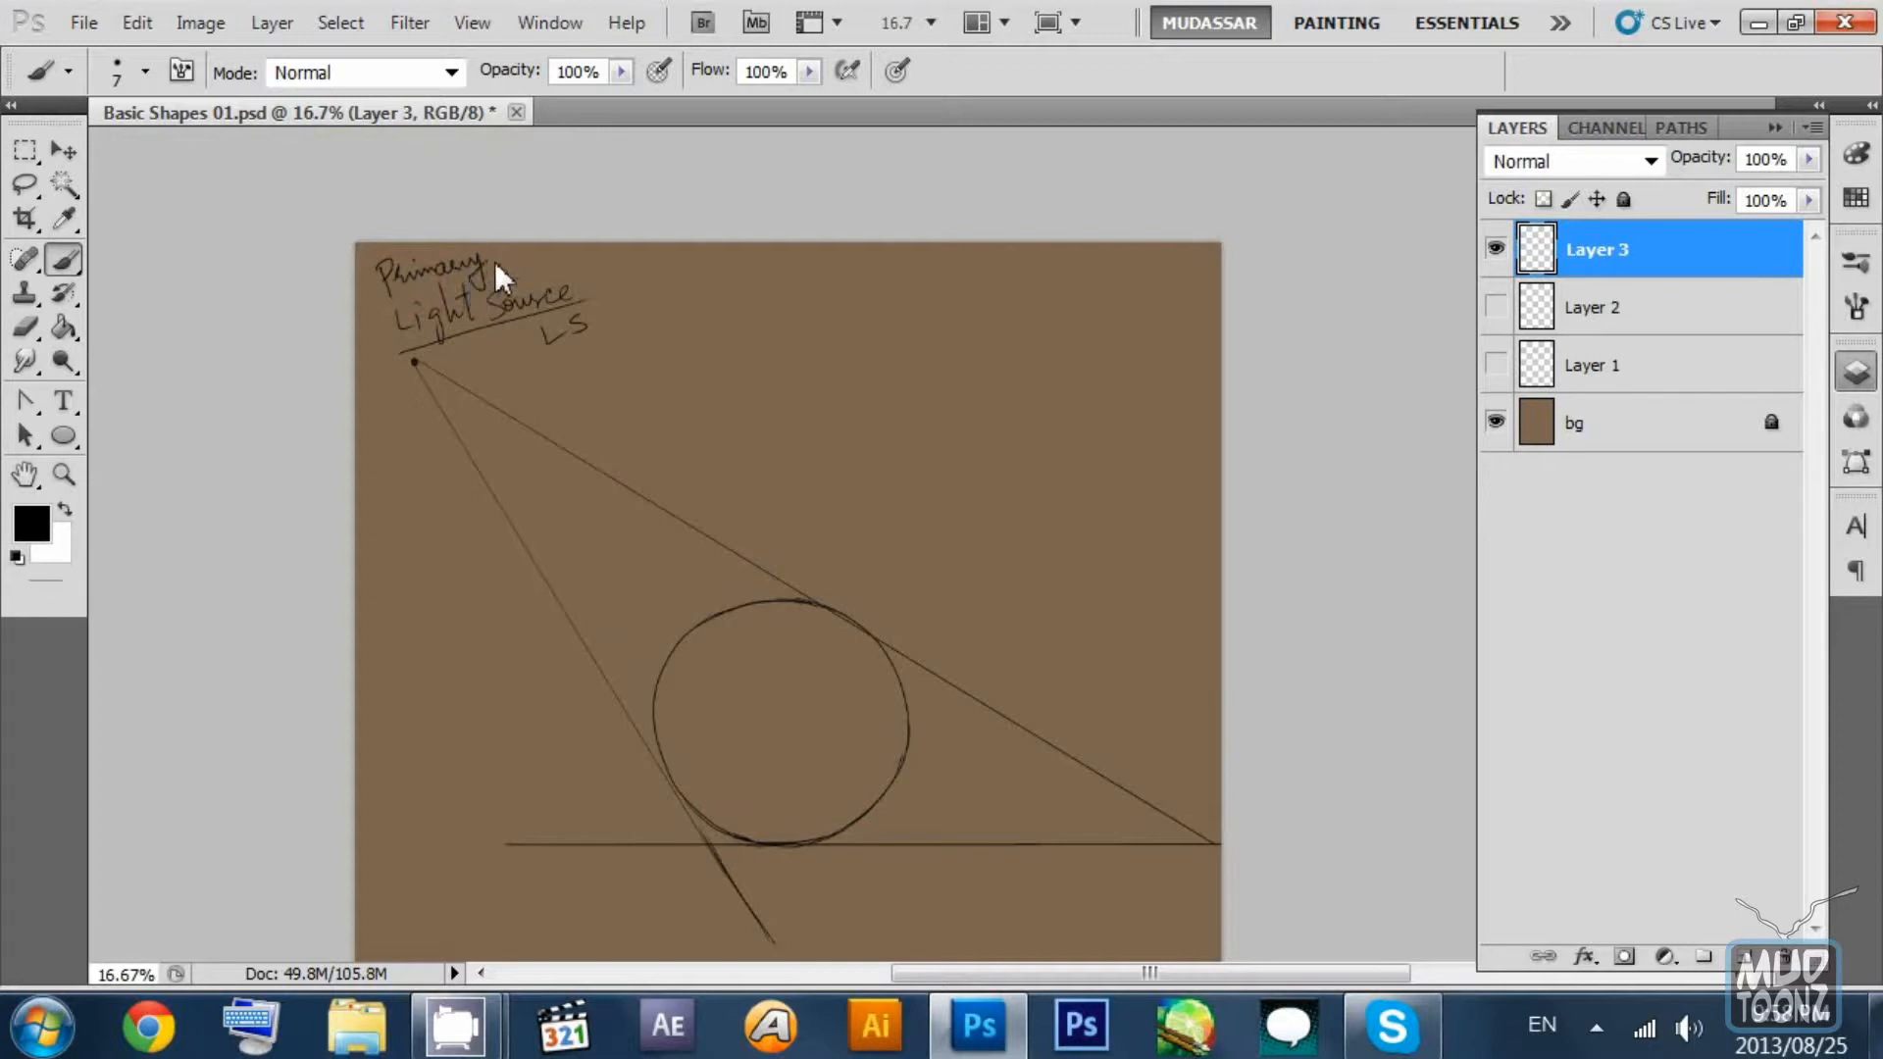
left_click_drag(538, 307, 529, 249)
Sketch the shadow ellipse's upper arc from where the steep tangent meets the ground line to the ground line's far end.
left_click_drag(825, 509, 760, 372)
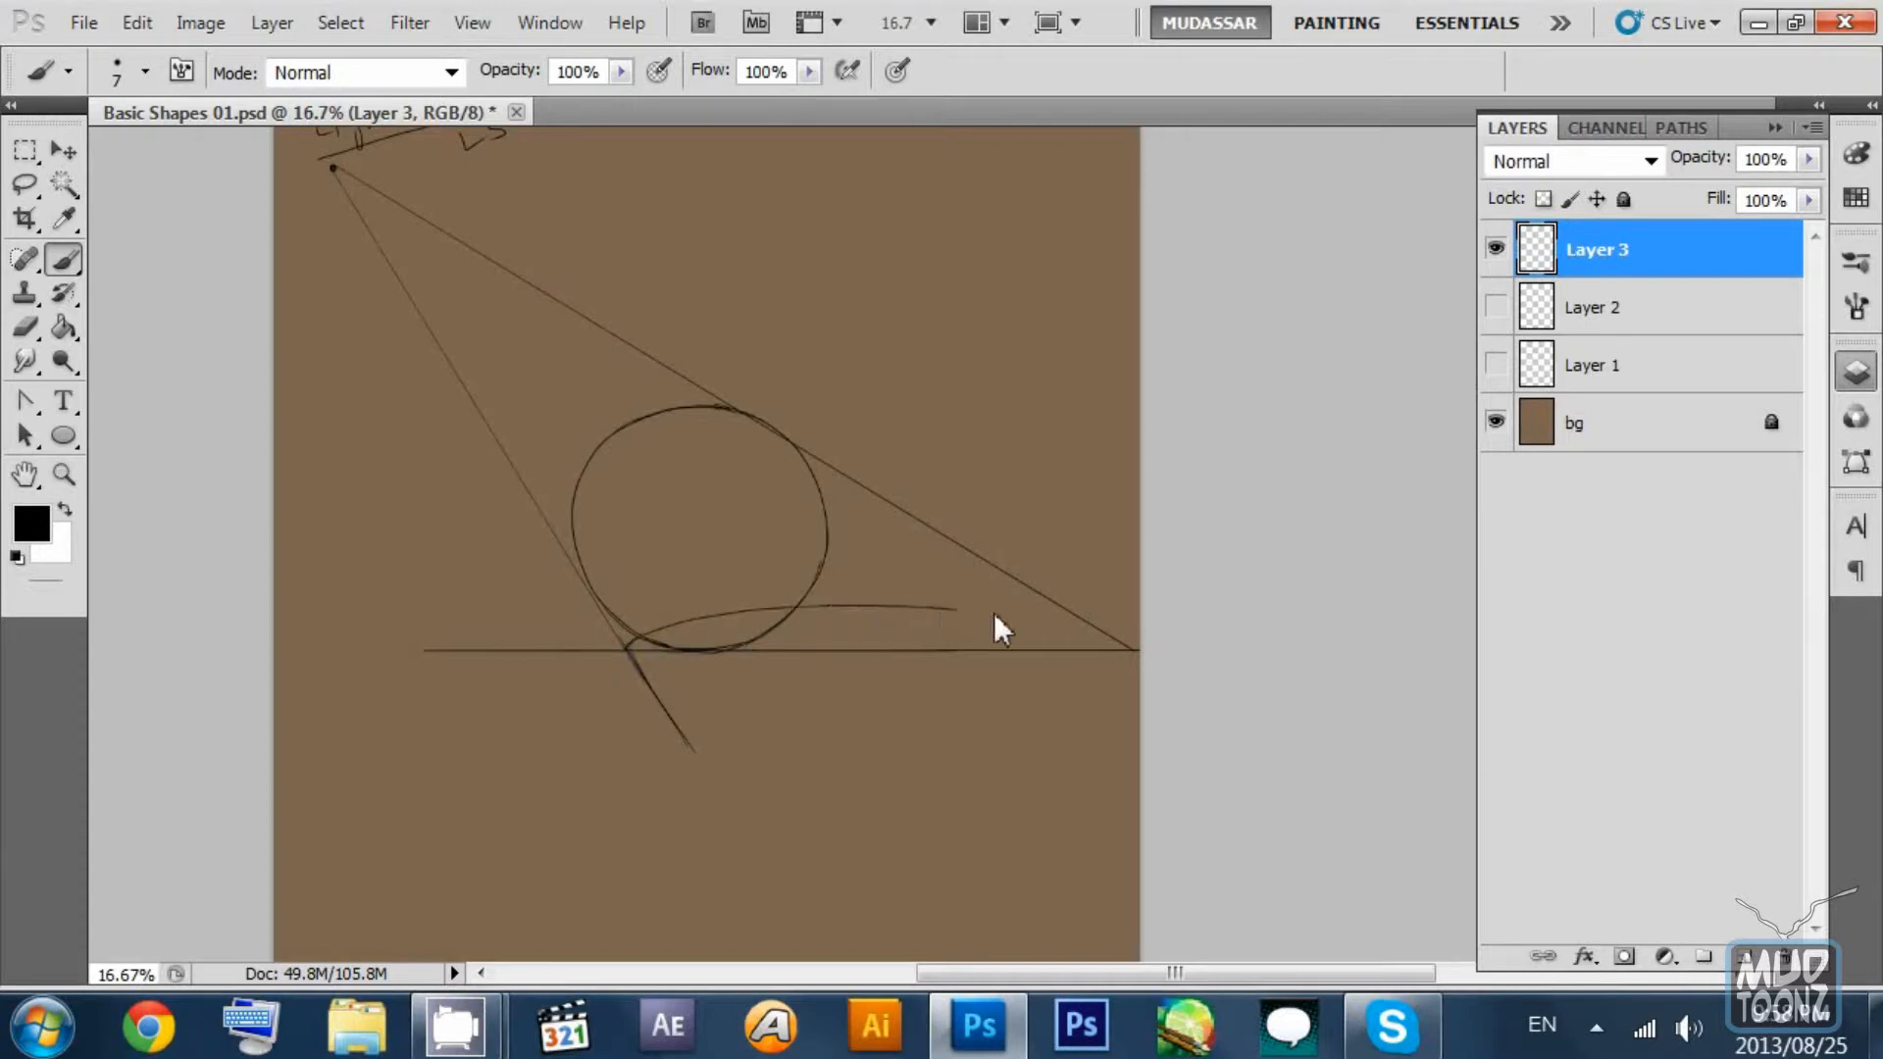
key("ctrl+z")
left_click_drag(625, 649, 814, 613)
mouse_move(1132, 647)
left_mouse_down()
mouse_move(1038, 618)
mouse_move(655, 645)
left_mouse_up()
key("ctrl+z")
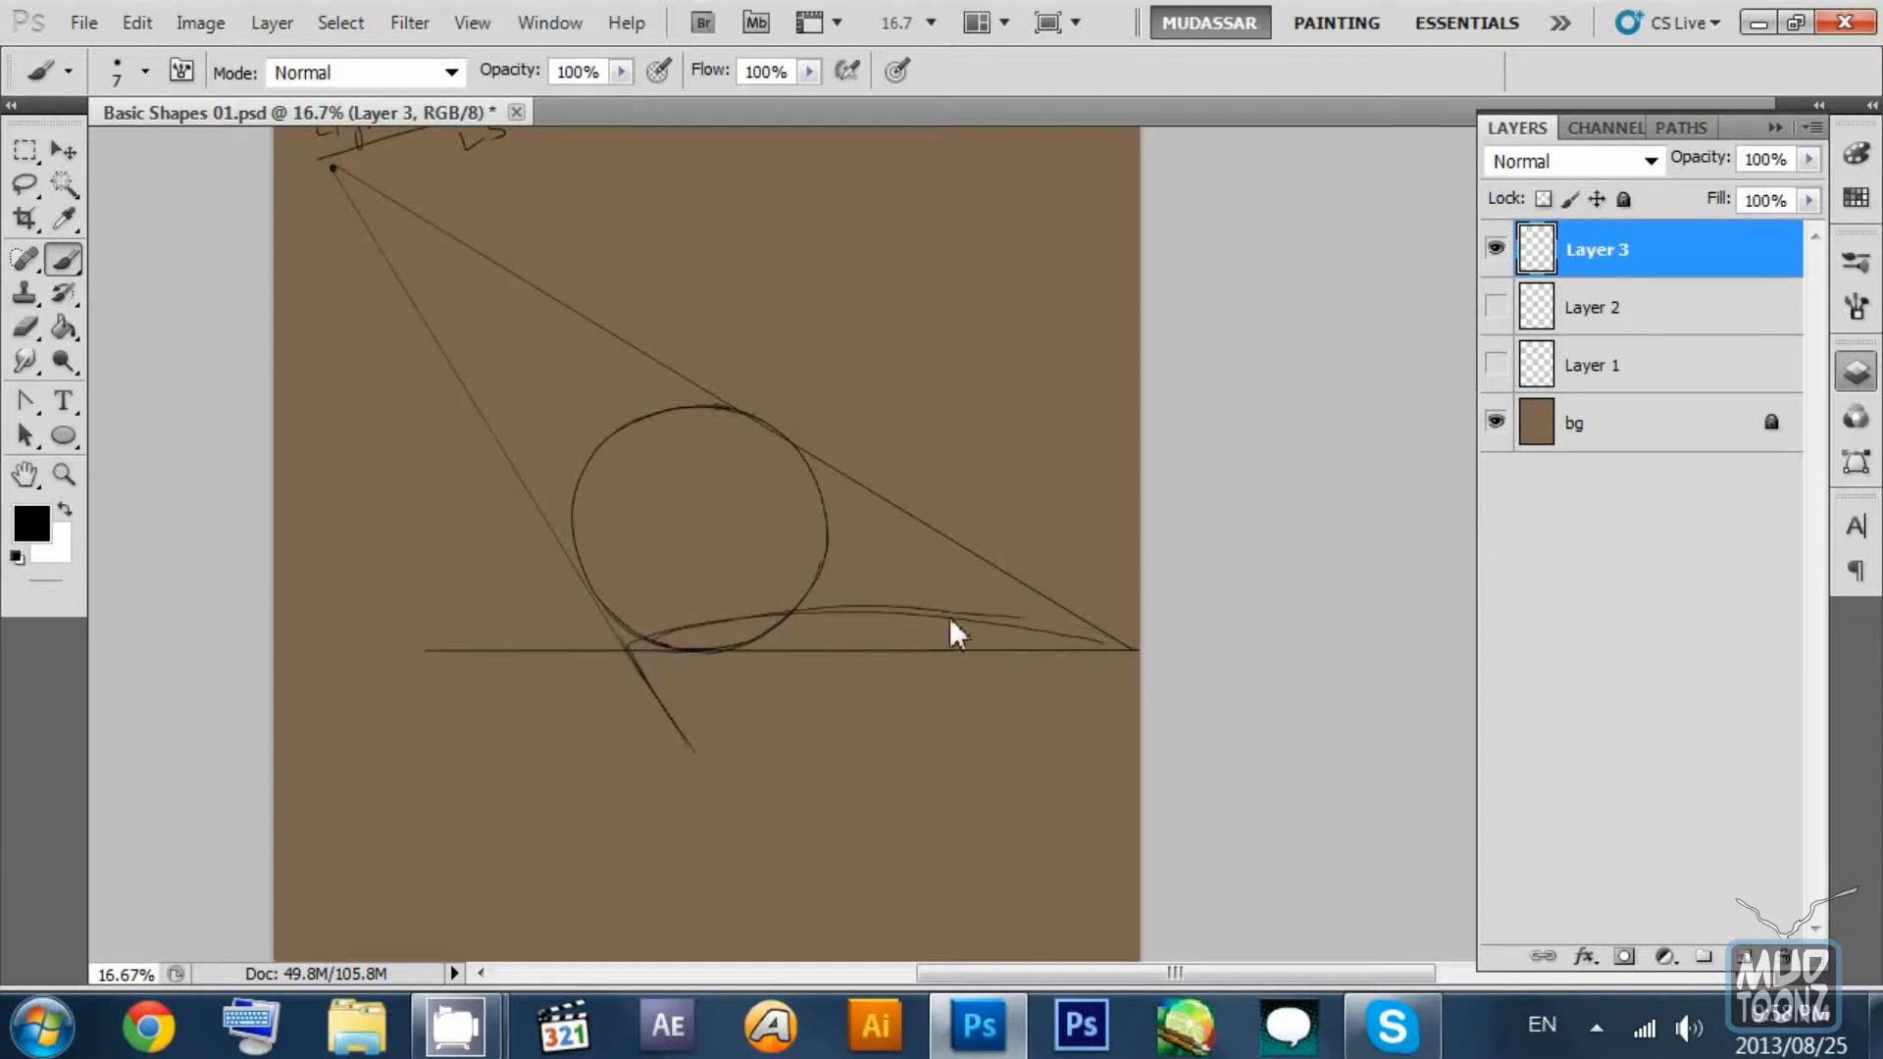
left_click_drag(632, 647, 996, 622)
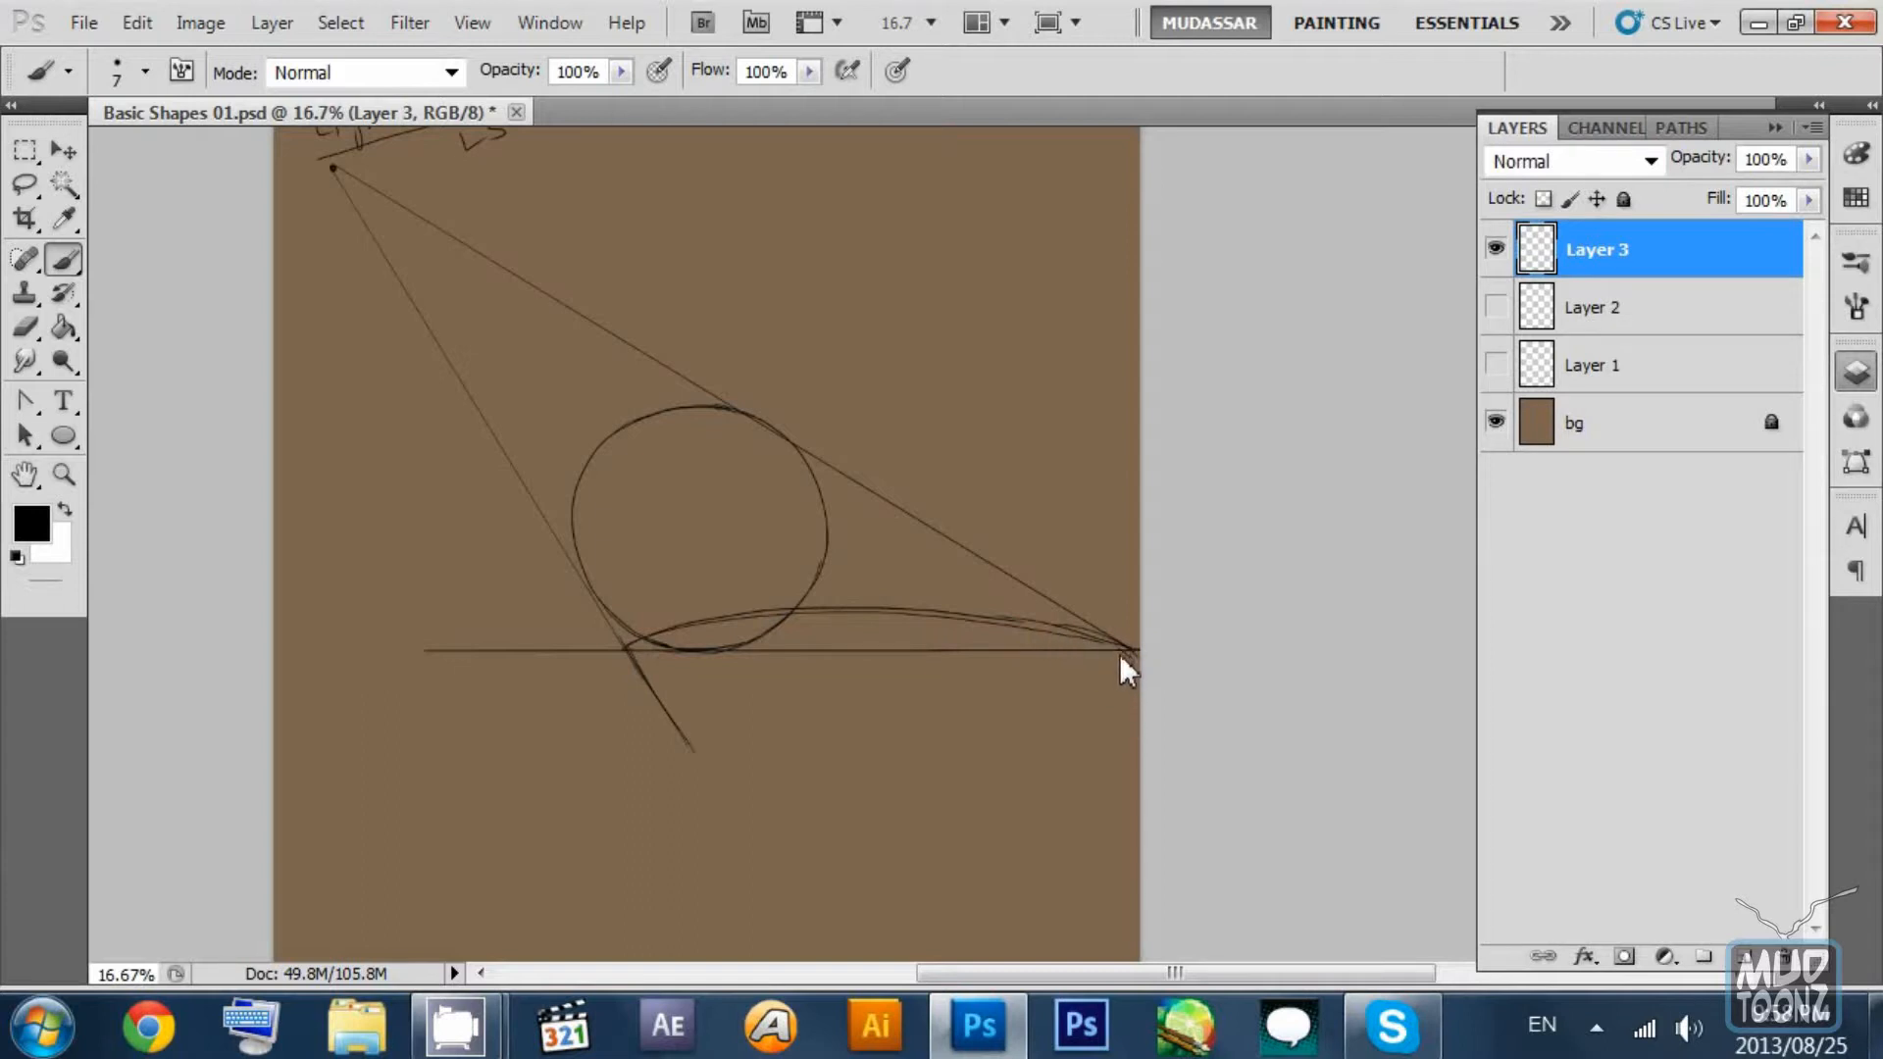
Sketch the ellipse's lower arc beneath the ground line, joining both ends to close the shadow outline.
left_click_drag(1132, 653, 949, 700)
left_click_drag(629, 655, 934, 692)
mouse_move(685, 673)
left_mouse_down()
mouse_move(853, 694)
mouse_move(1083, 676)
left_mouse_up()
left_click_drag(770, 646, 767, 639)
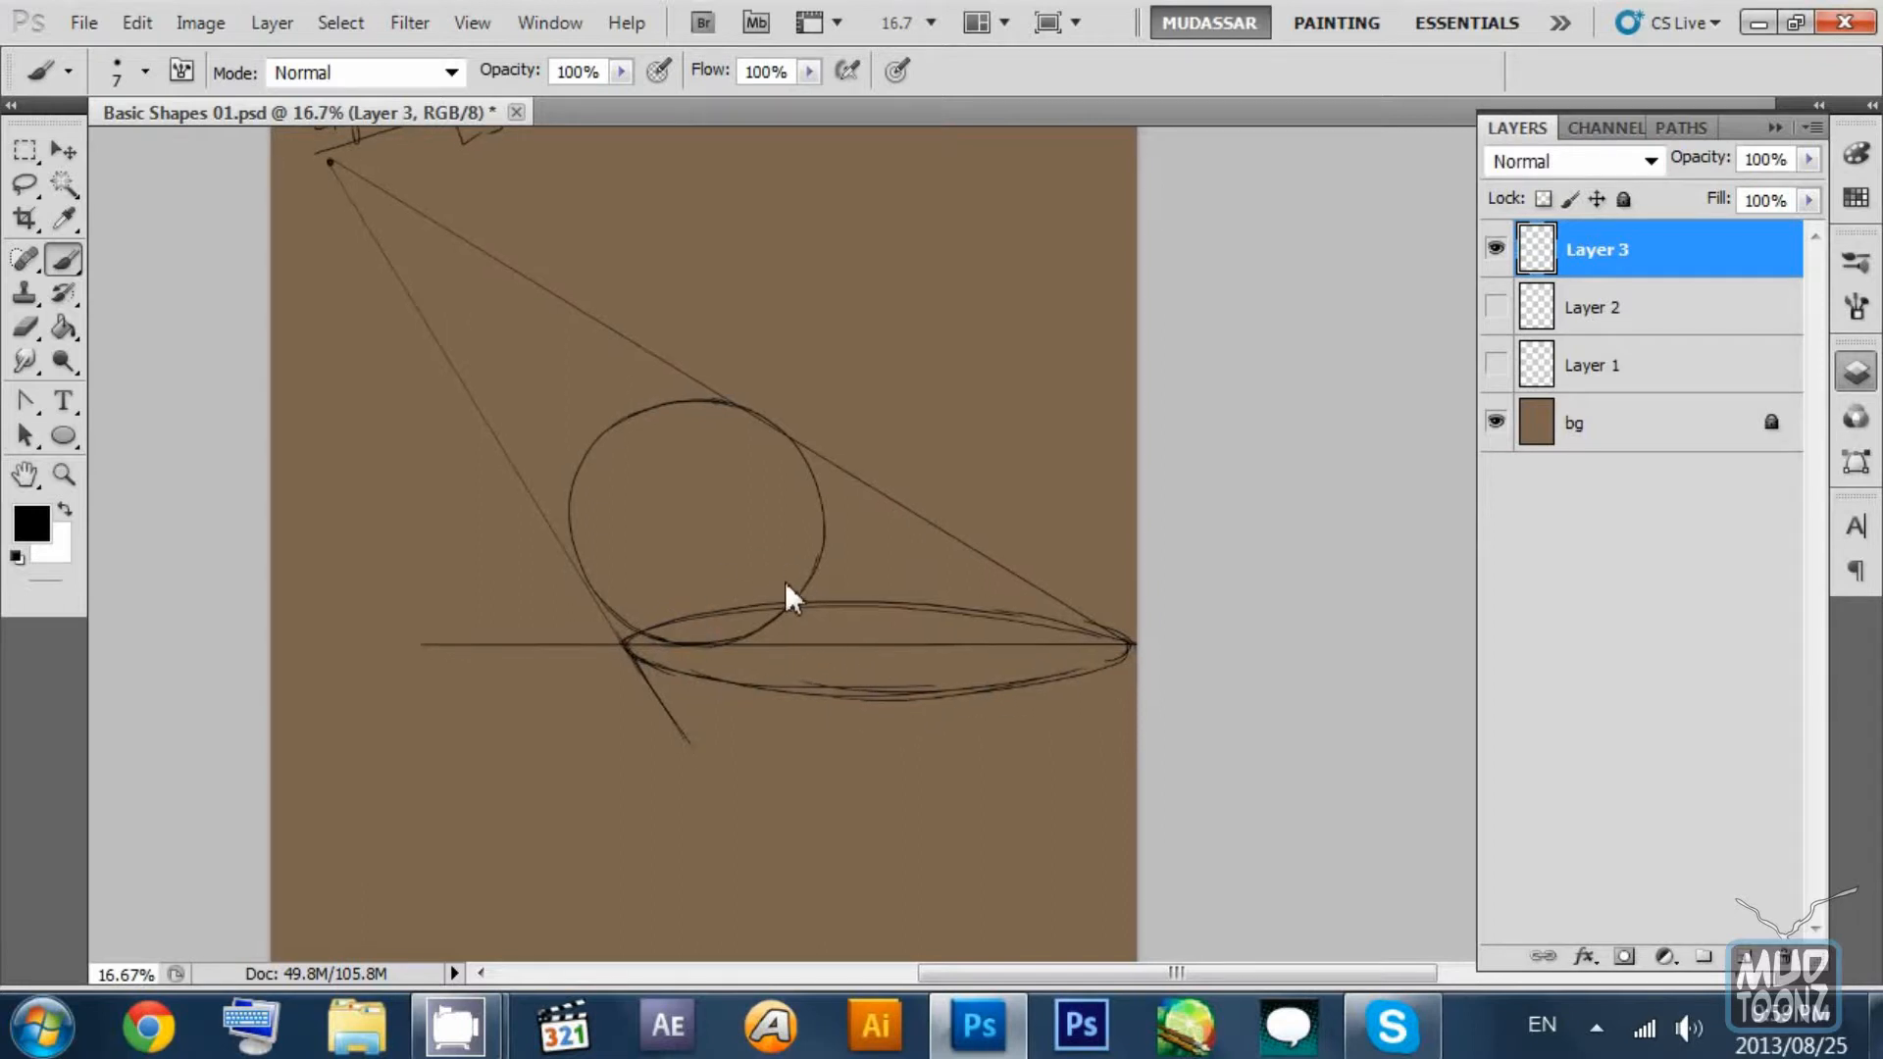
Erase the arc inside the ball and the doubled strokes along the shadow ellipse's outline.
key("z")
mouse_move(739, 512)
left_mouse_down()
mouse_move(854, 546)
mouse_move(833, 546)
mouse_move(796, 328)
left_mouse_up()
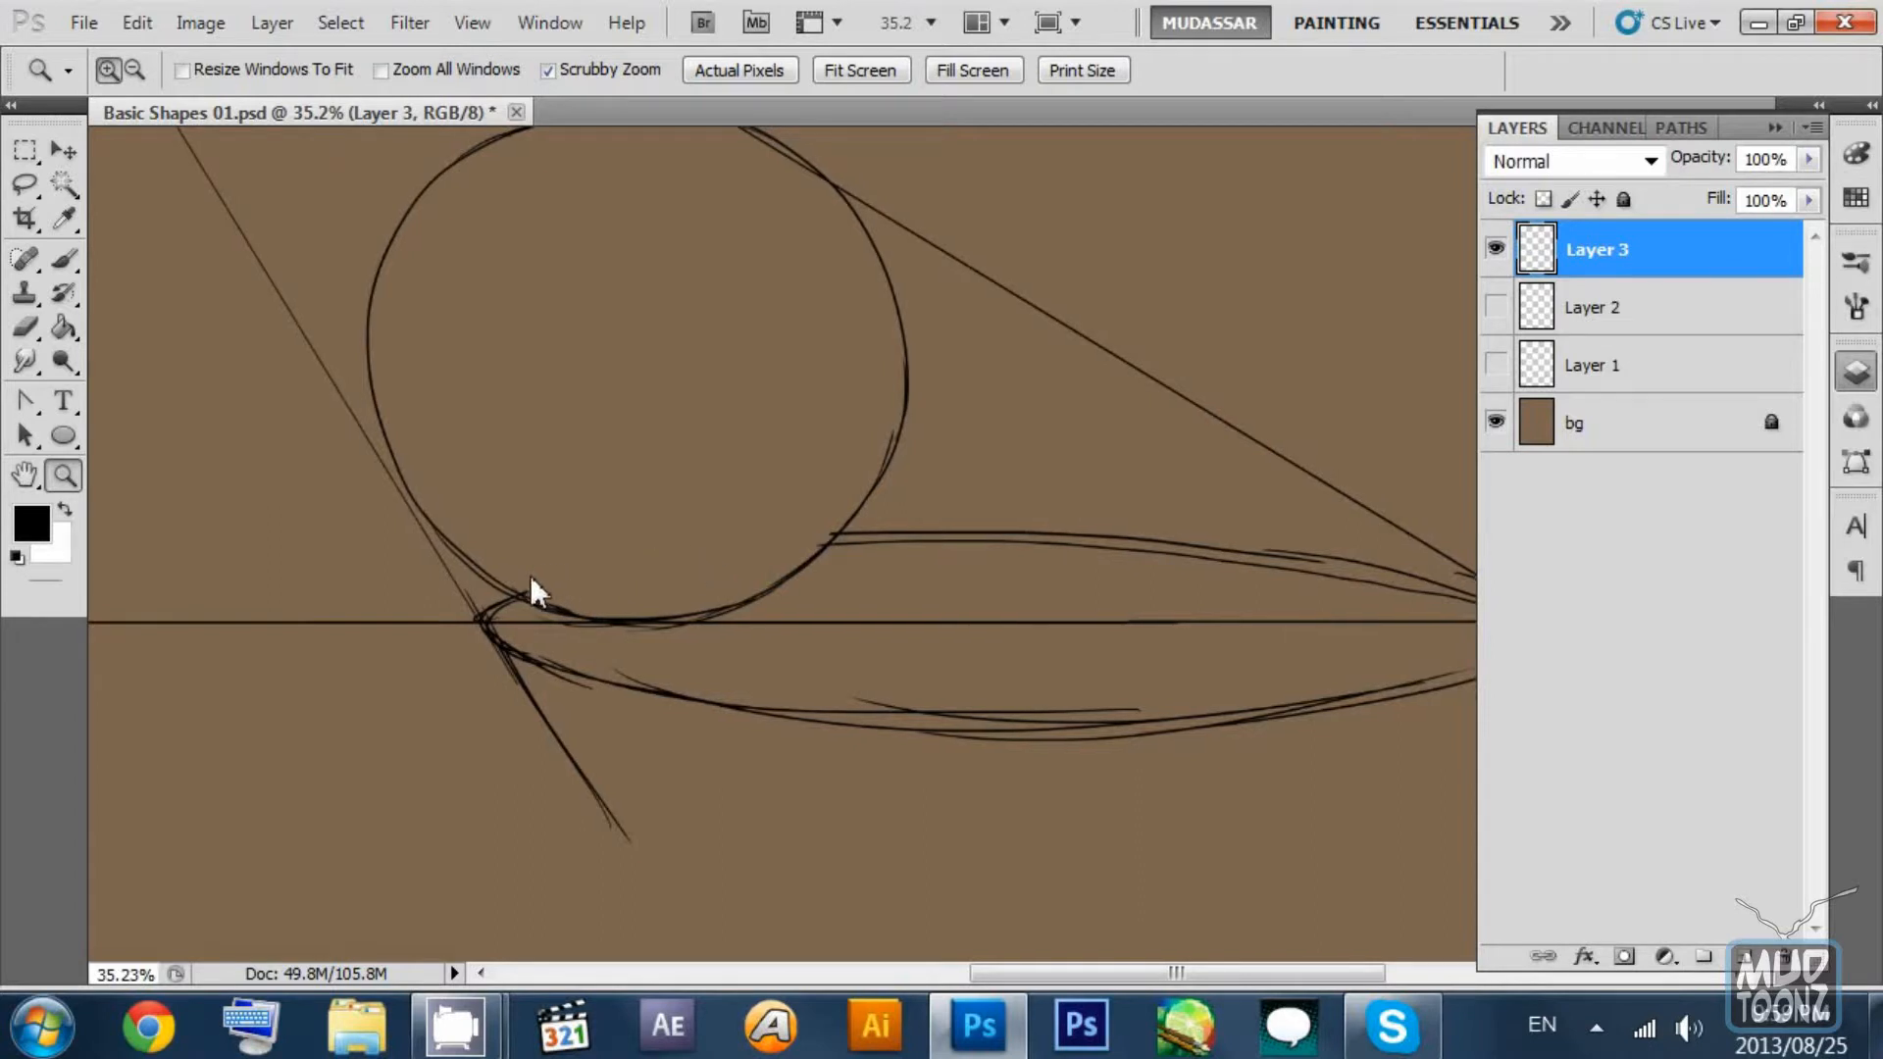
left_click_drag(653, 552, 628, 534)
left_click_drag(835, 688, 1085, 691)
left_click_drag(887, 674, 1120, 678)
left_click_drag(1201, 630, 1109, 584)
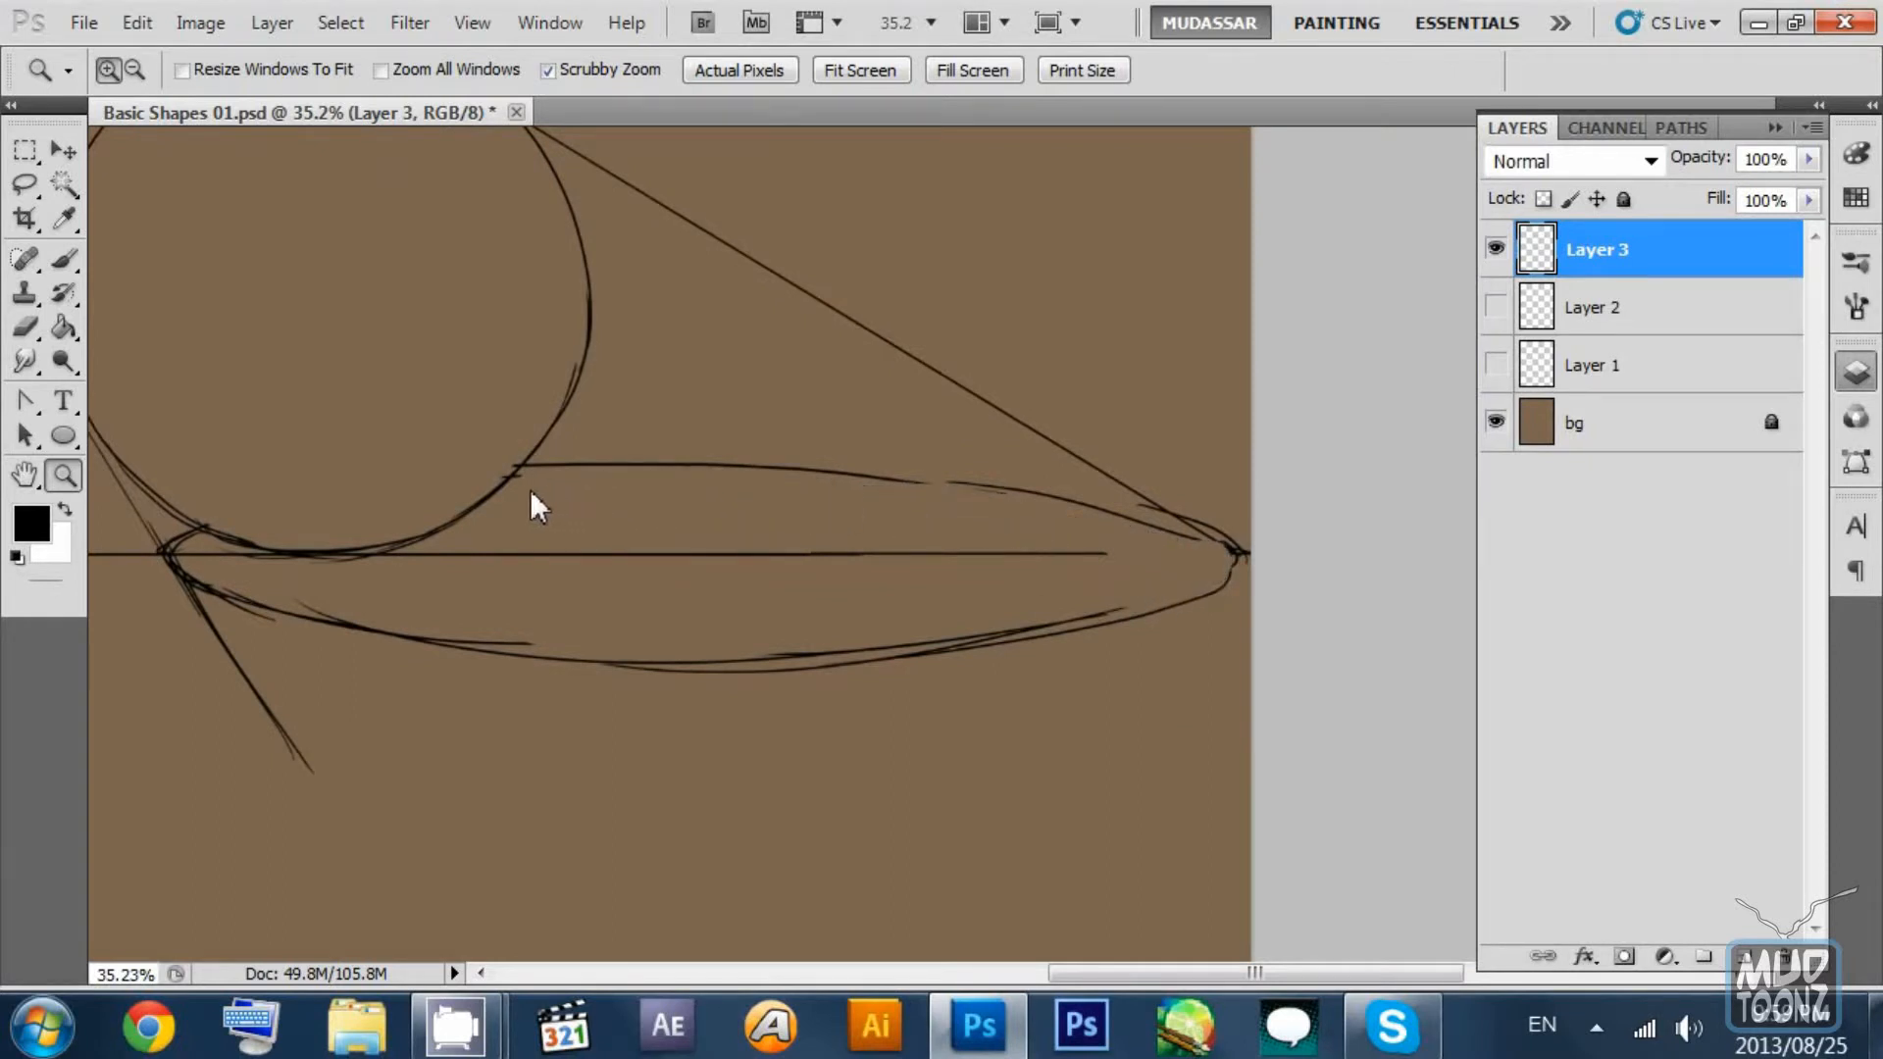
Erase the ground line inside the shadow ellipse and clean up the loose strokes on its lower edge.
left_click_drag(908, 549, 489, 554)
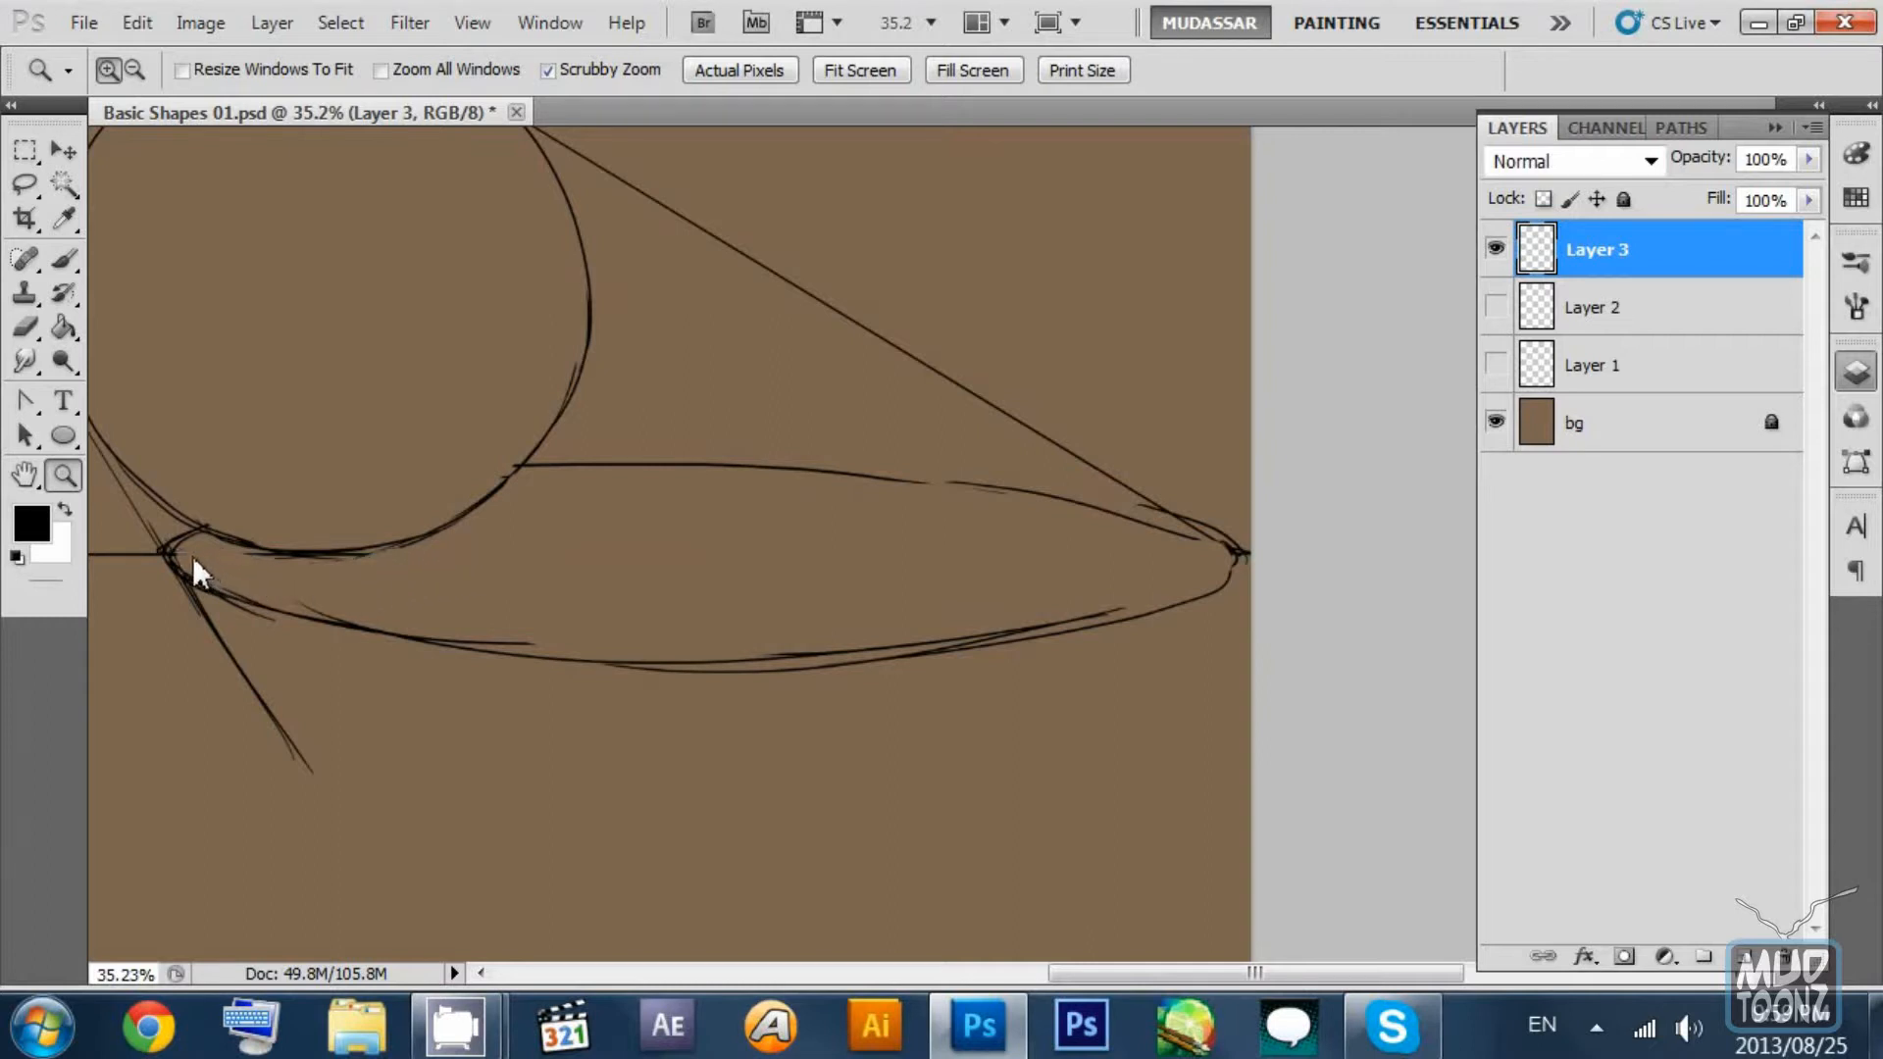
mouse_move(540, 647)
left_mouse_down()
mouse_move(910, 633)
mouse_move(1135, 600)
left_mouse_up()
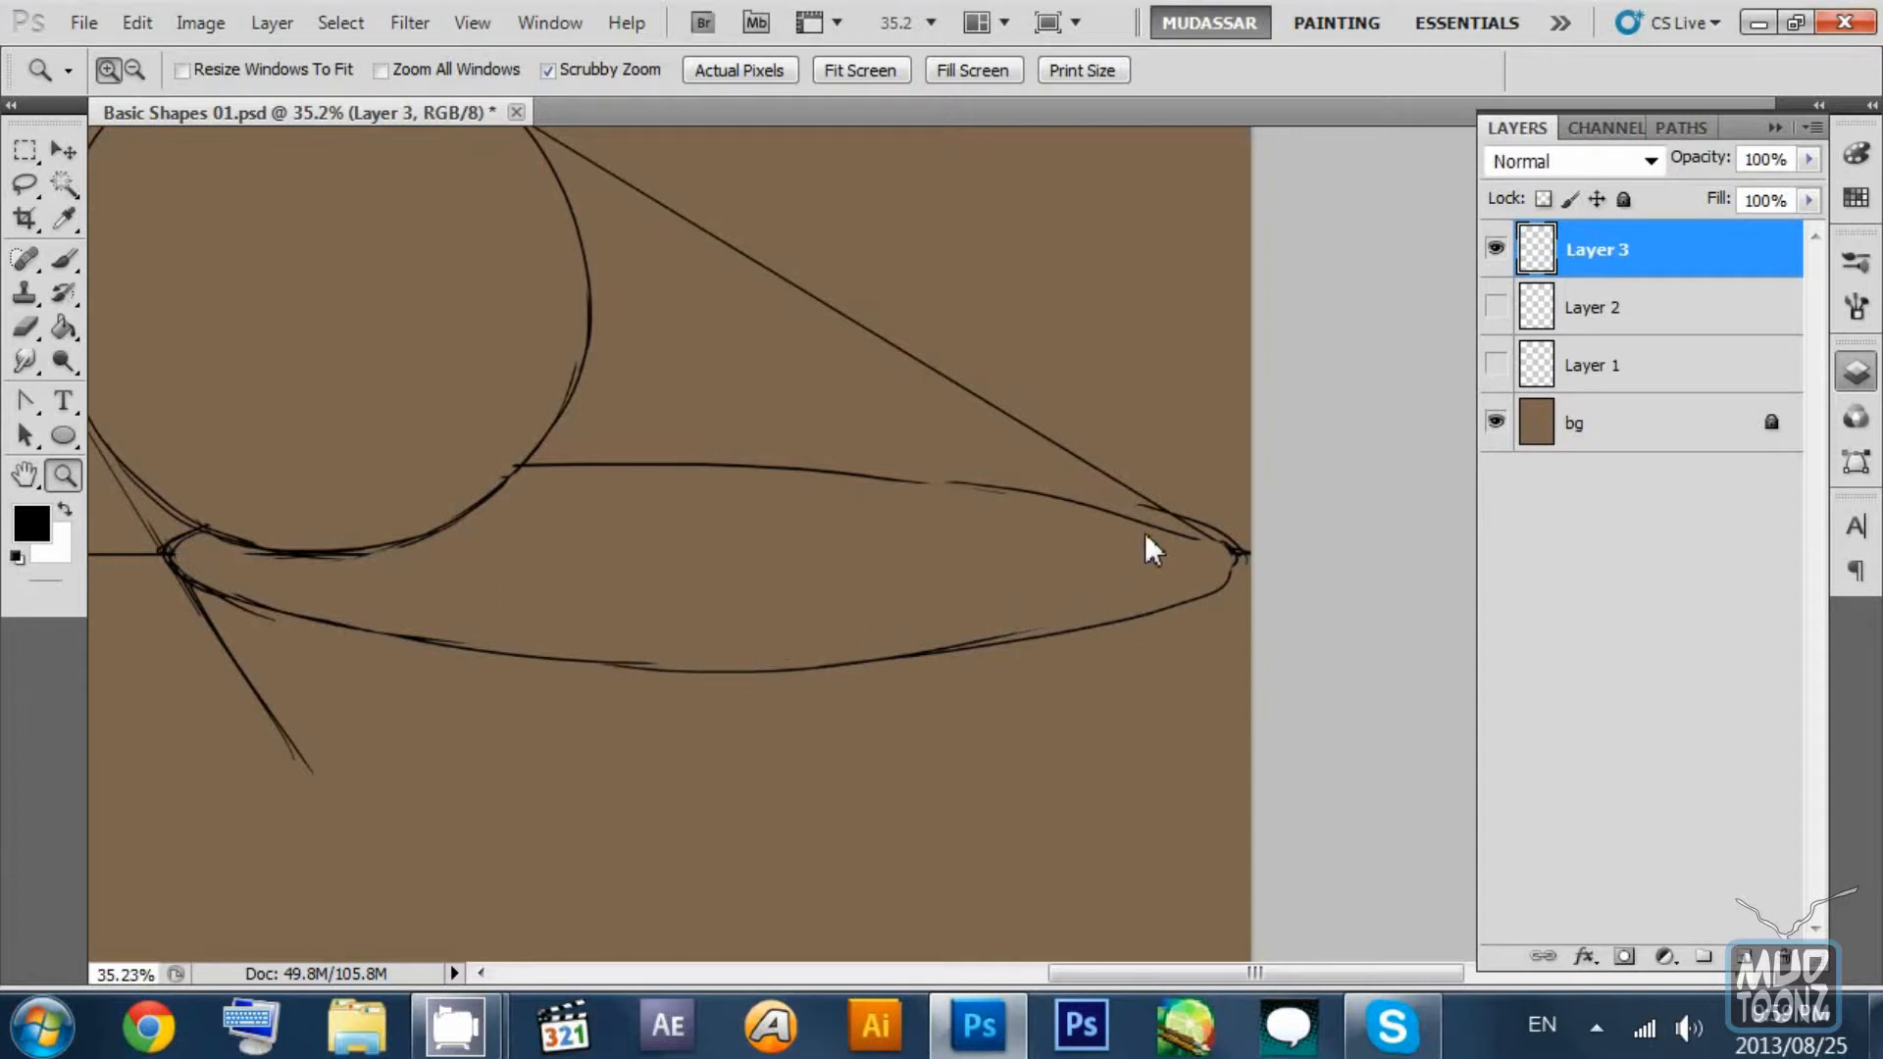
left_click_drag(938, 482, 936, 486)
Brush over the gap in the shadow's upper edge and carry the line on to the ellipse's far tip.
key("b")
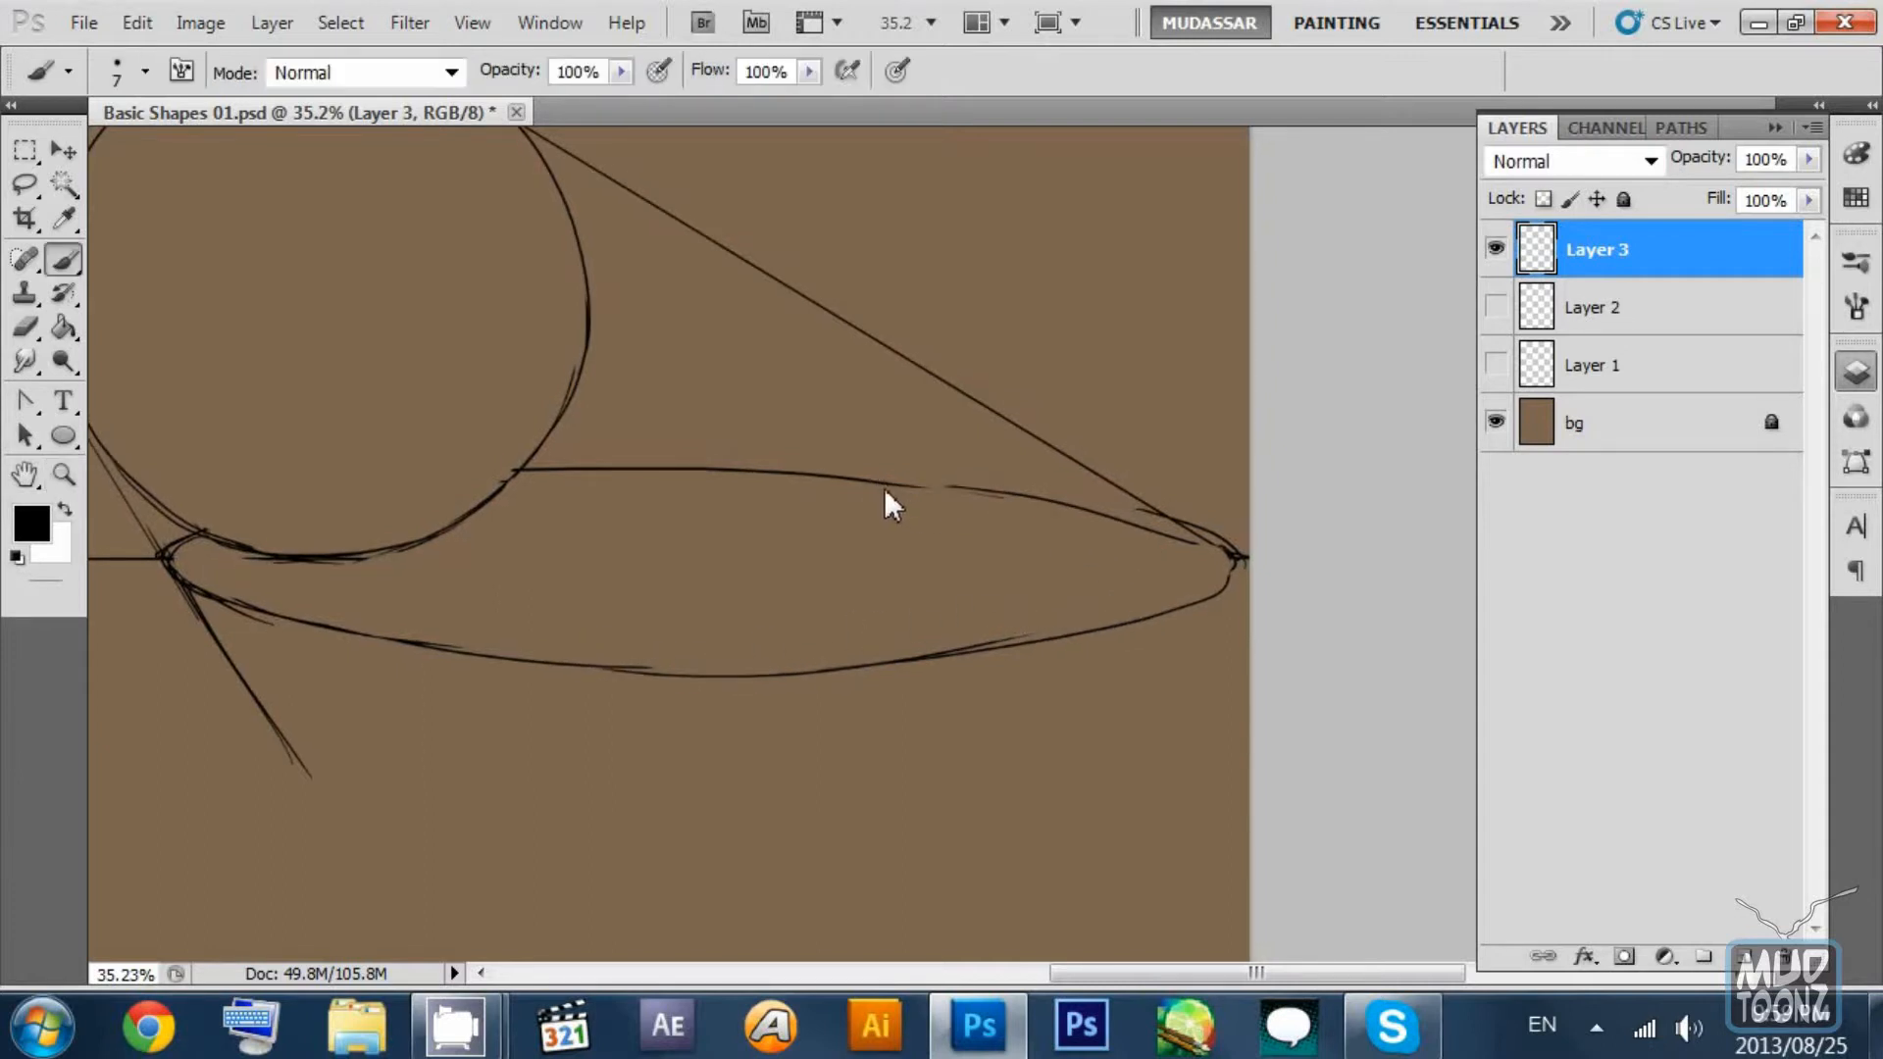
left_click_drag(792, 477, 1149, 527)
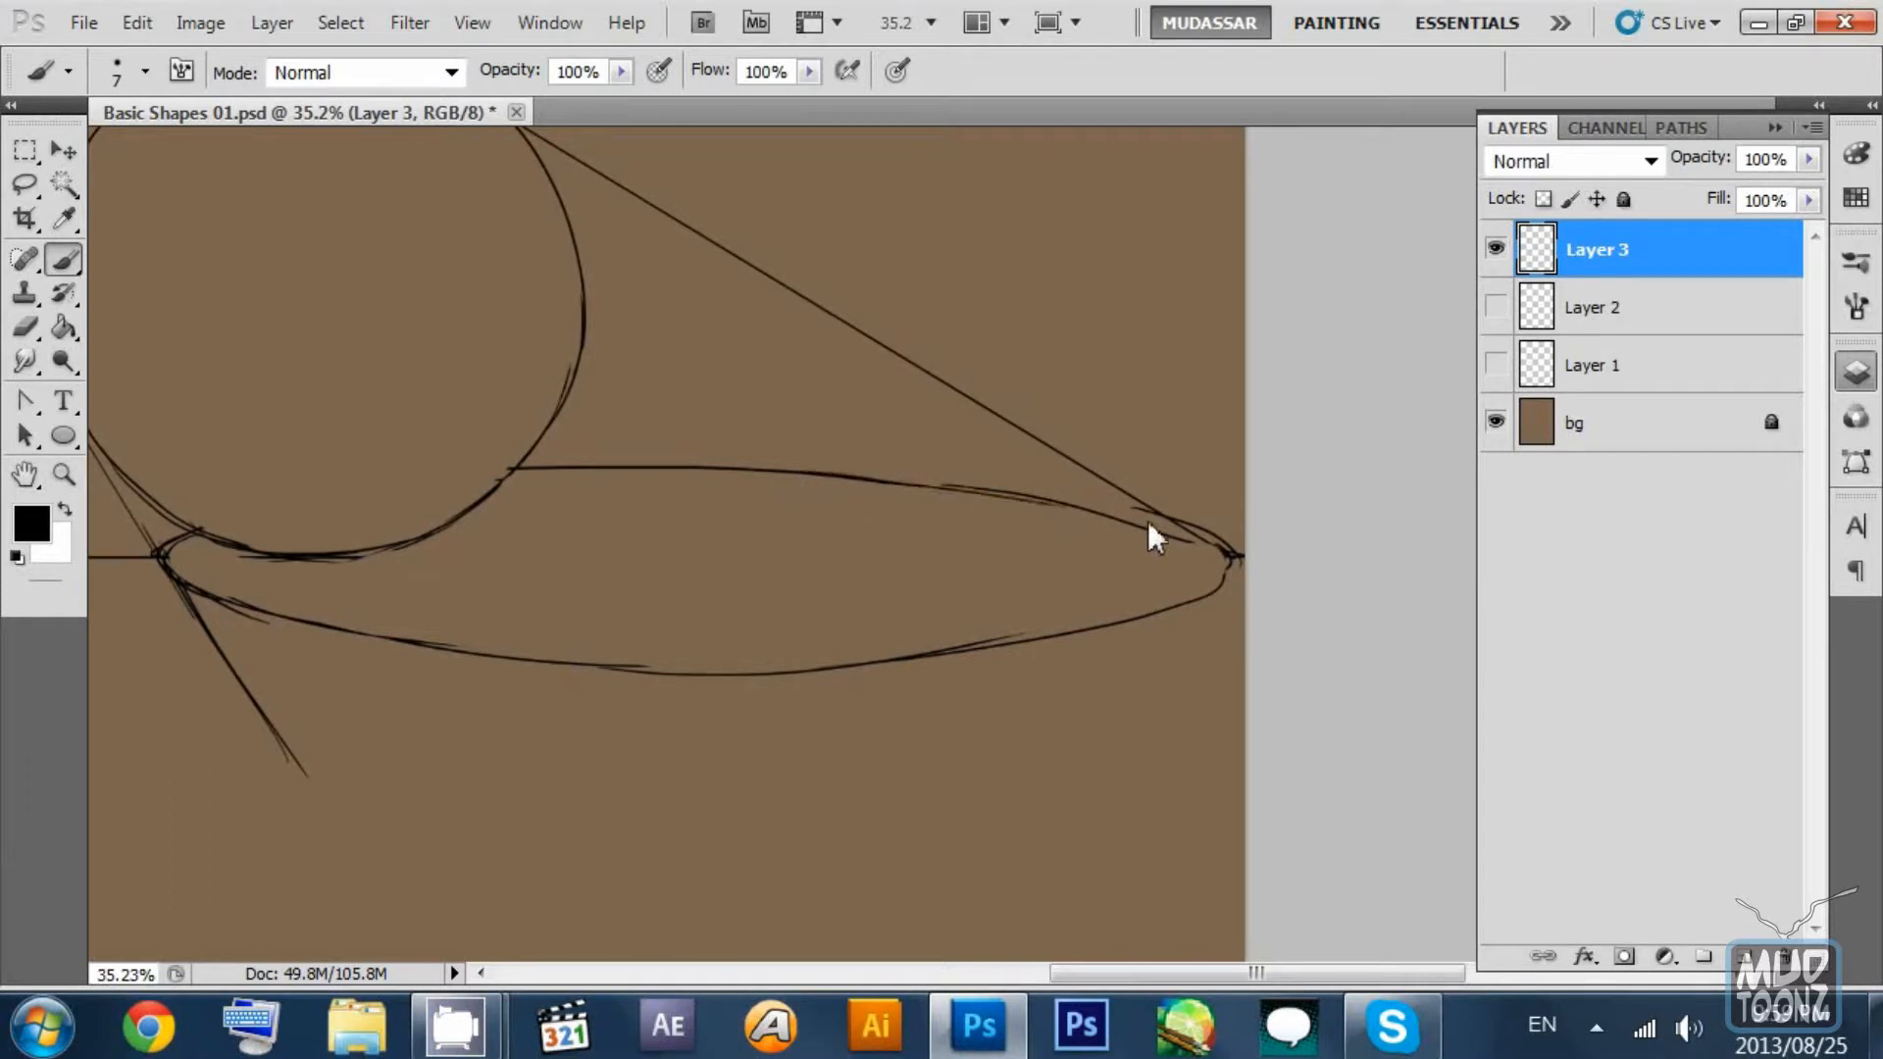
key("ctrl+z")
left_click_drag(822, 476, 1206, 535)
key("ctrl+z")
key("ctrl+z")
key("ctrl+z")
left_click_drag(1001, 497, 1195, 550)
left_click_drag(967, 563, 1104, 546)
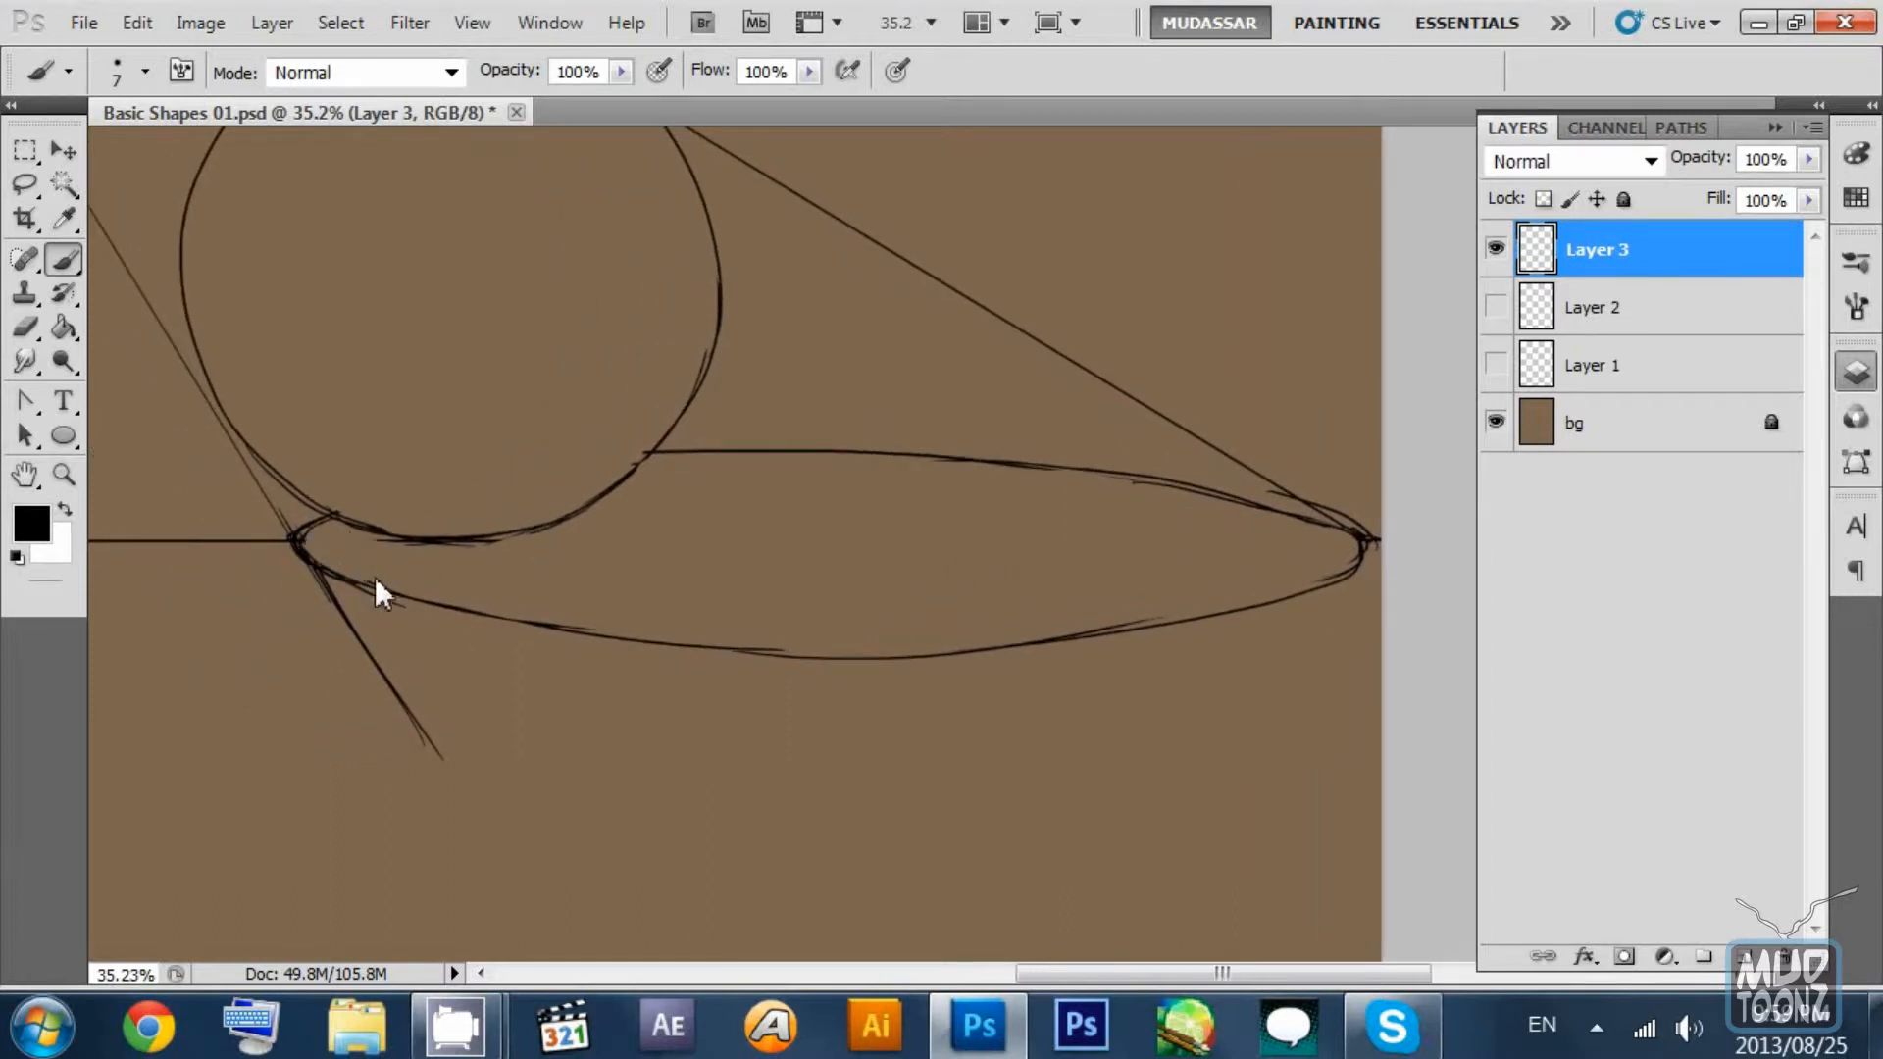
Reinforce the shadow's lower edge with brush strokes from the near tip to the middle of the ellipse.
mouse_move(359, 581)
left_mouse_down()
mouse_move(536, 629)
mouse_move(504, 634)
mouse_move(642, 638)
mouse_move(437, 611)
mouse_move(740, 646)
mouse_move(585, 648)
mouse_move(551, 637)
mouse_move(816, 658)
left_mouse_up()
key("ctrl+z")
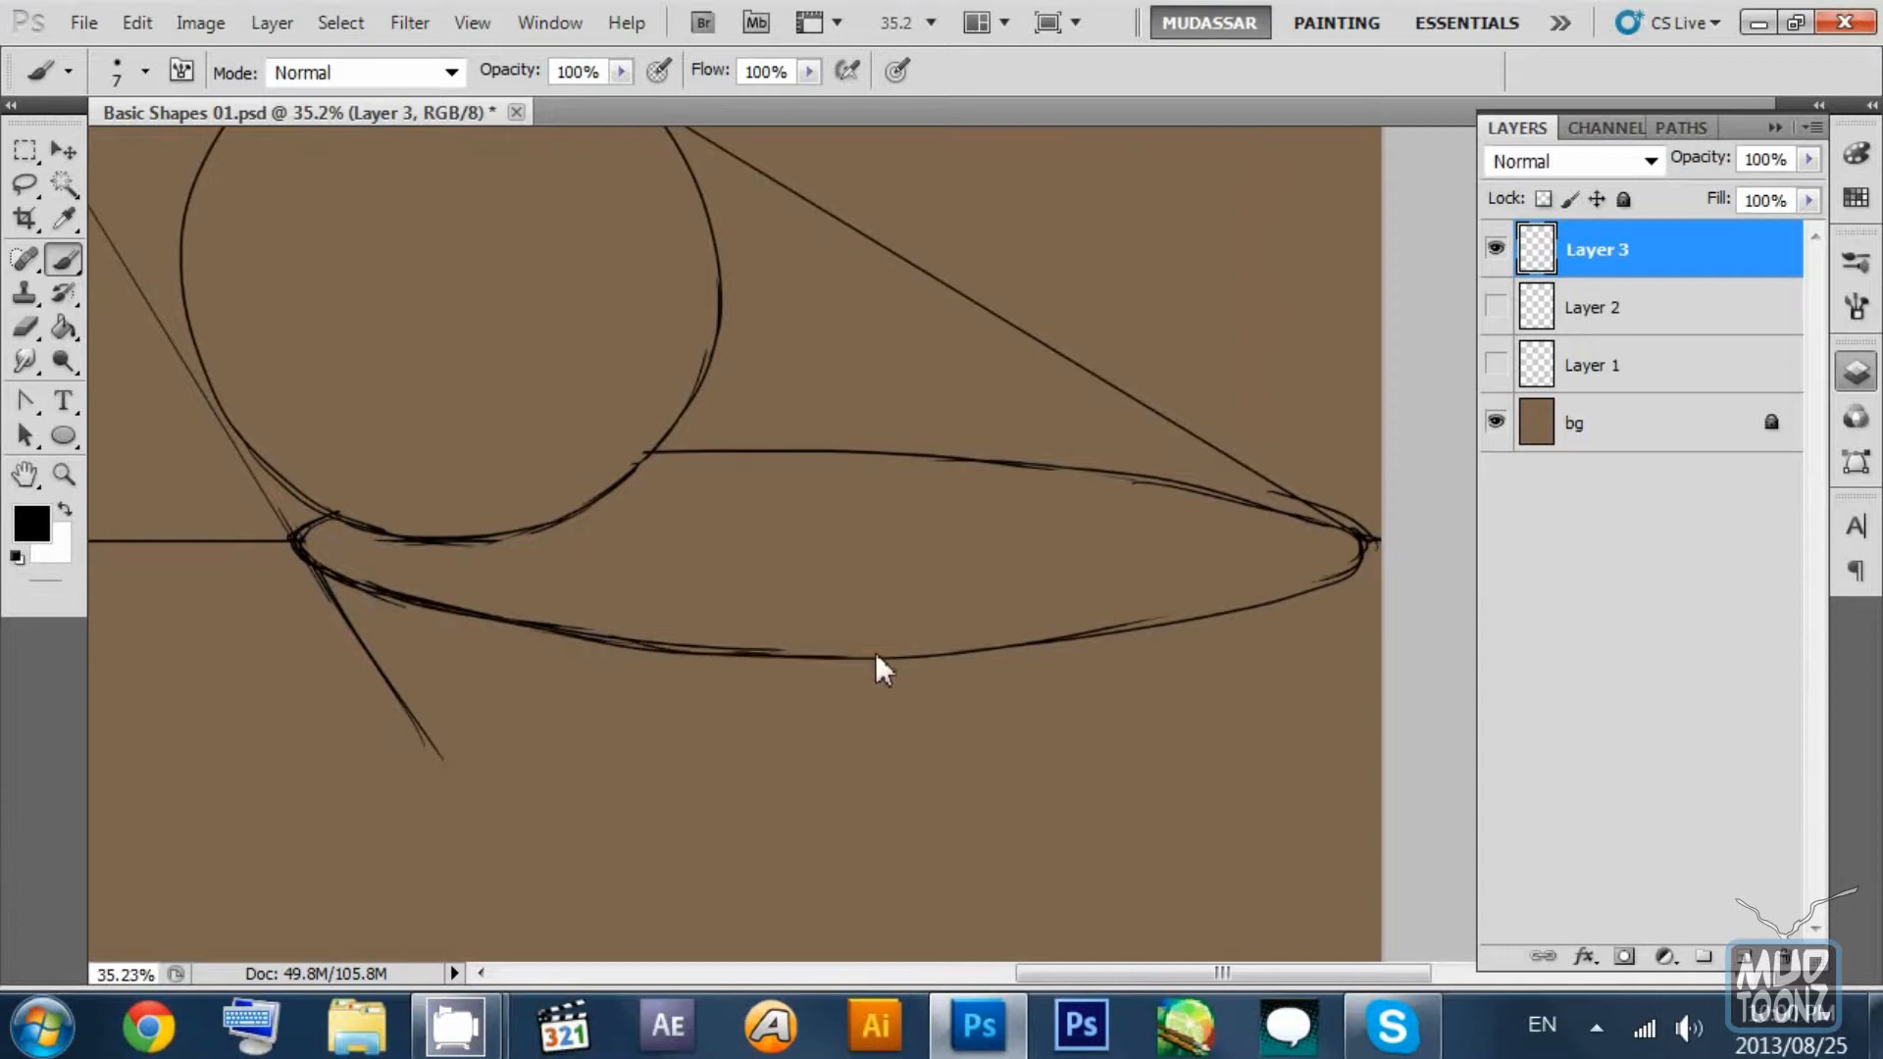
key("ctrl+z")
left_click_drag(637, 650, 834, 659)
key("ctrl+z")
left_click_drag(628, 639, 816, 655)
key("ctrl+z")
key("ctrl+z")
left_click_drag(561, 635, 807, 647)
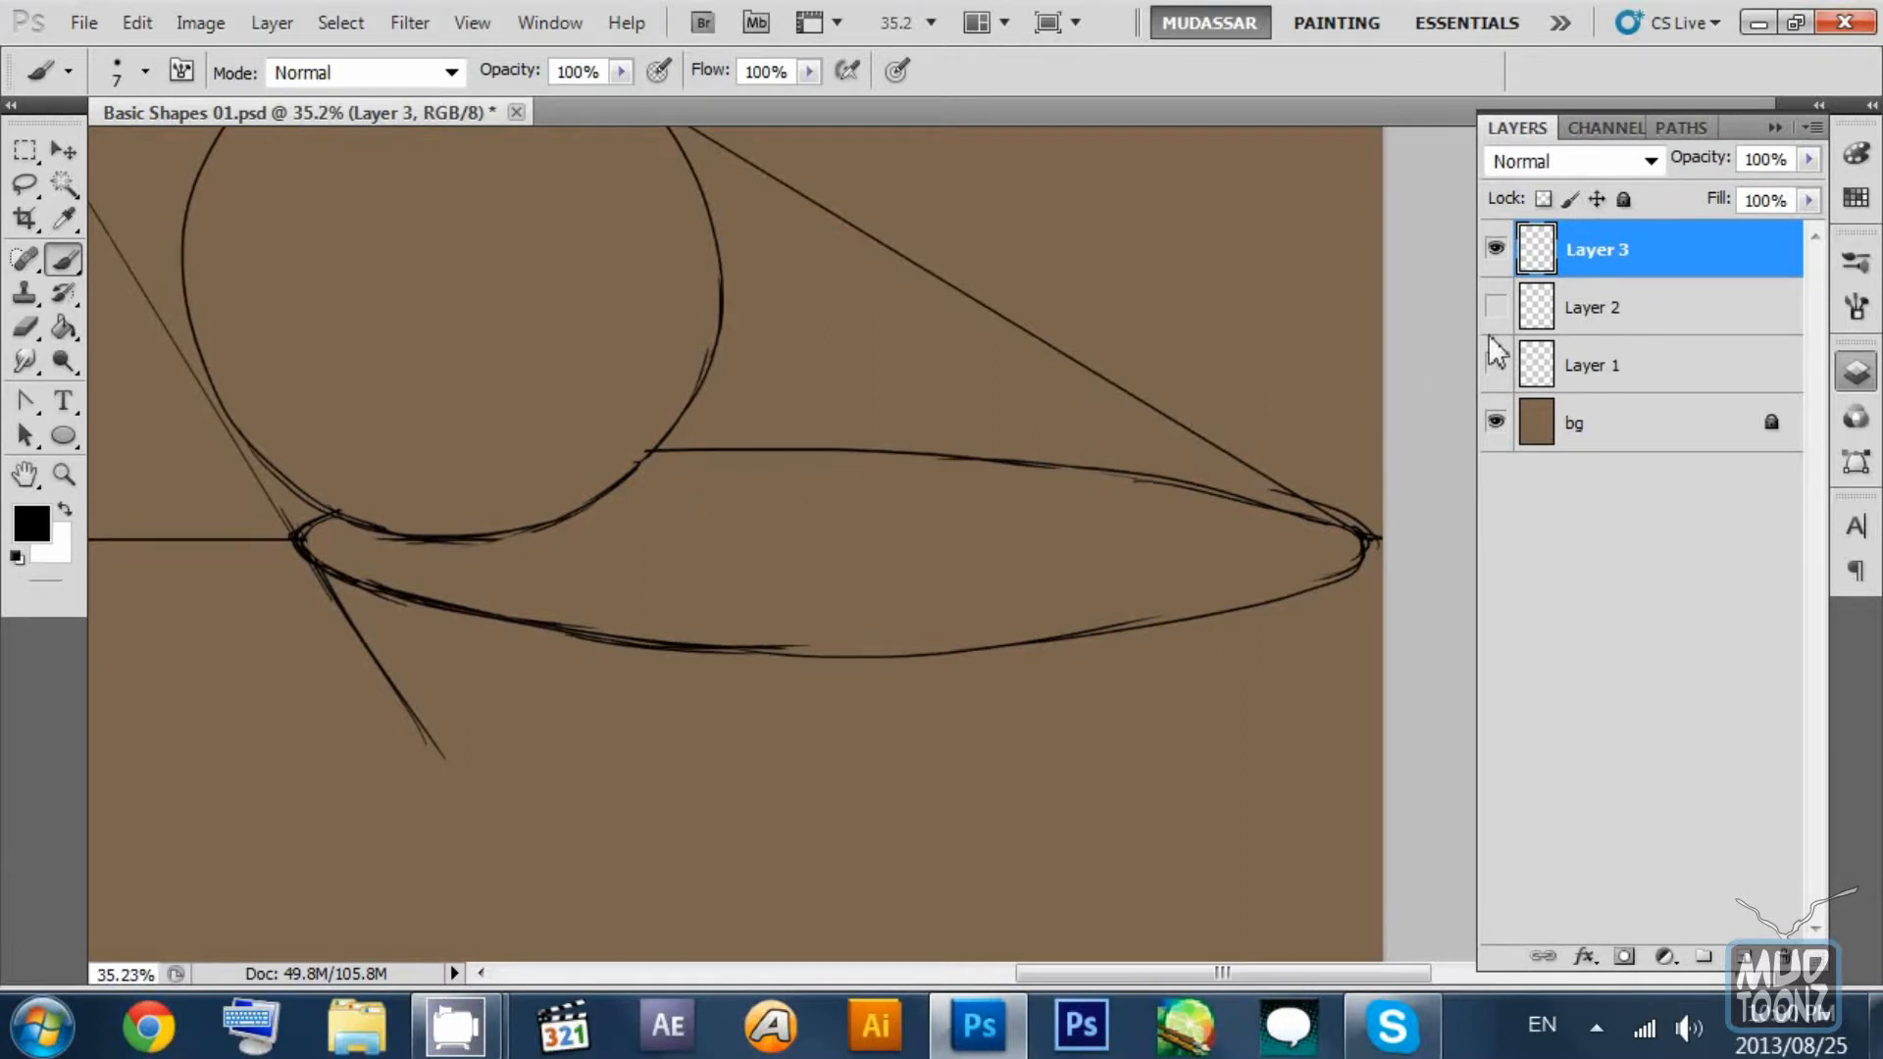
Select the area inside the shadow outline on Layer 3 with the Magic Wand.
left_click(1497, 251)
left_click(1496, 251)
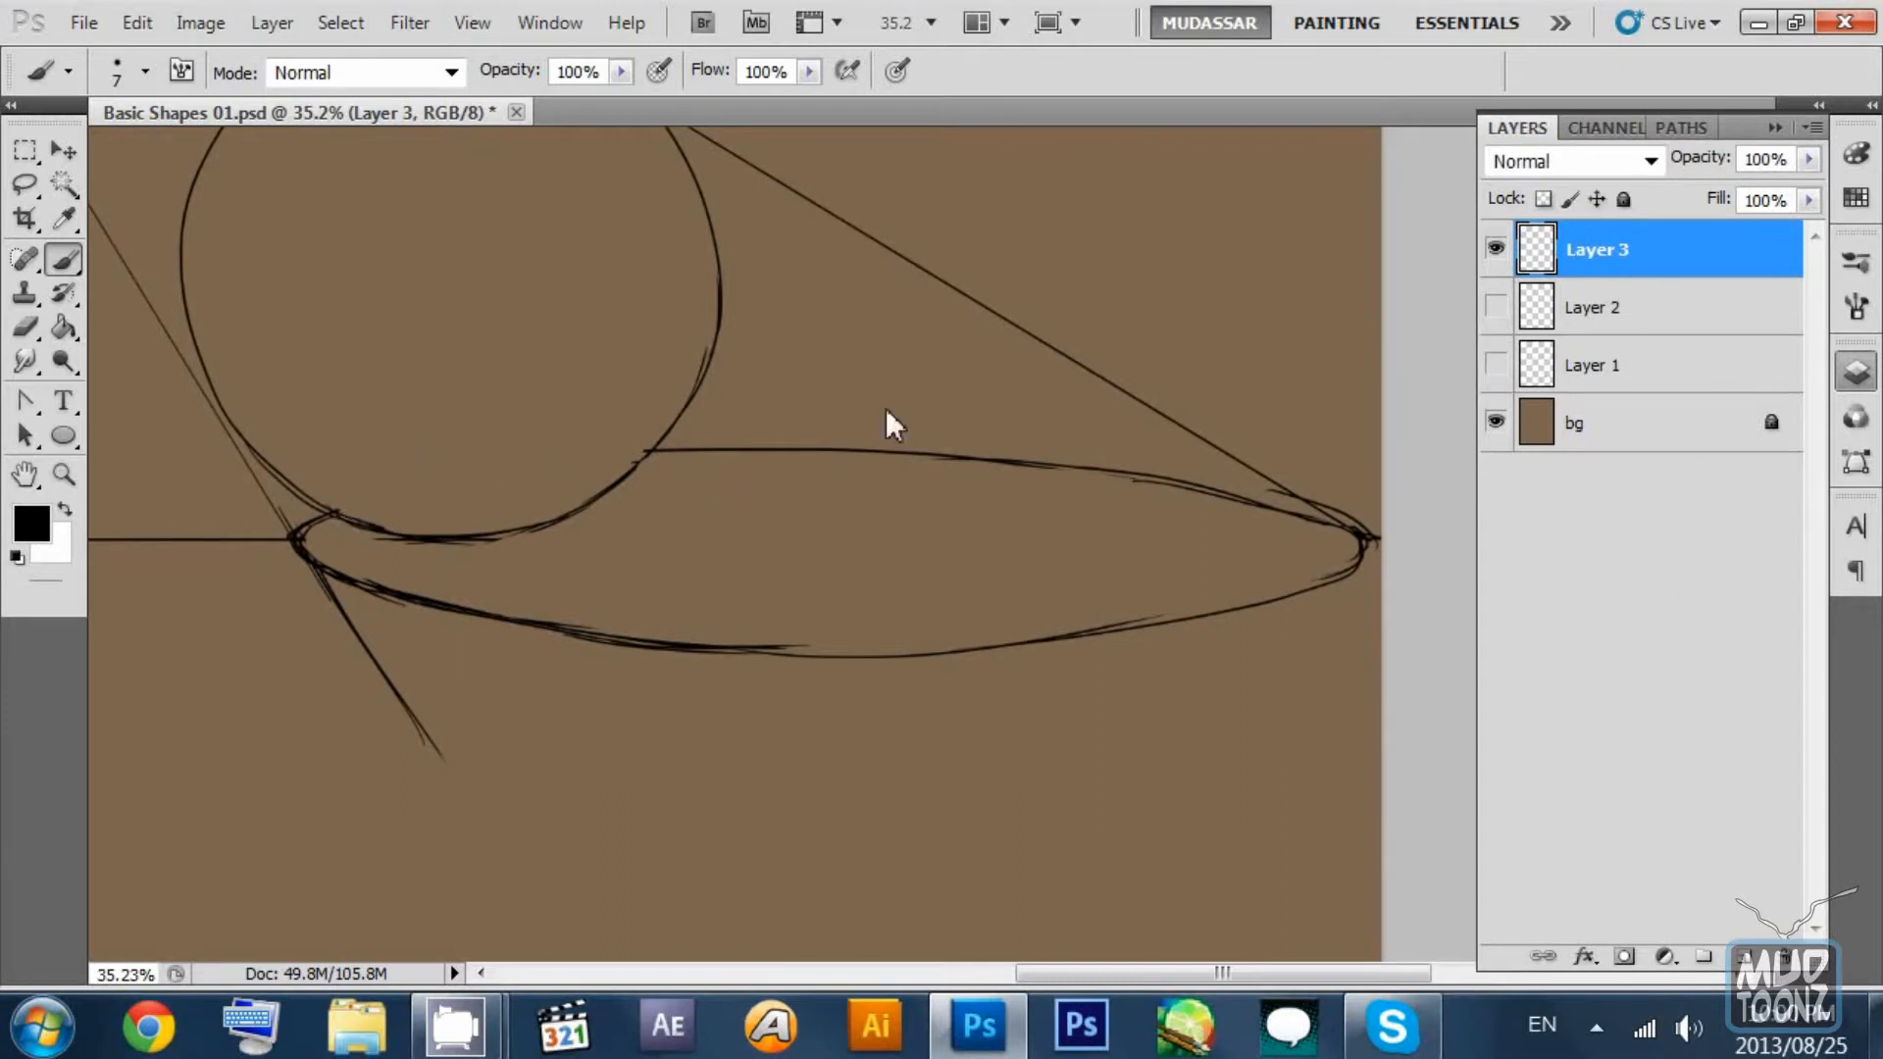
left_click(1608, 312)
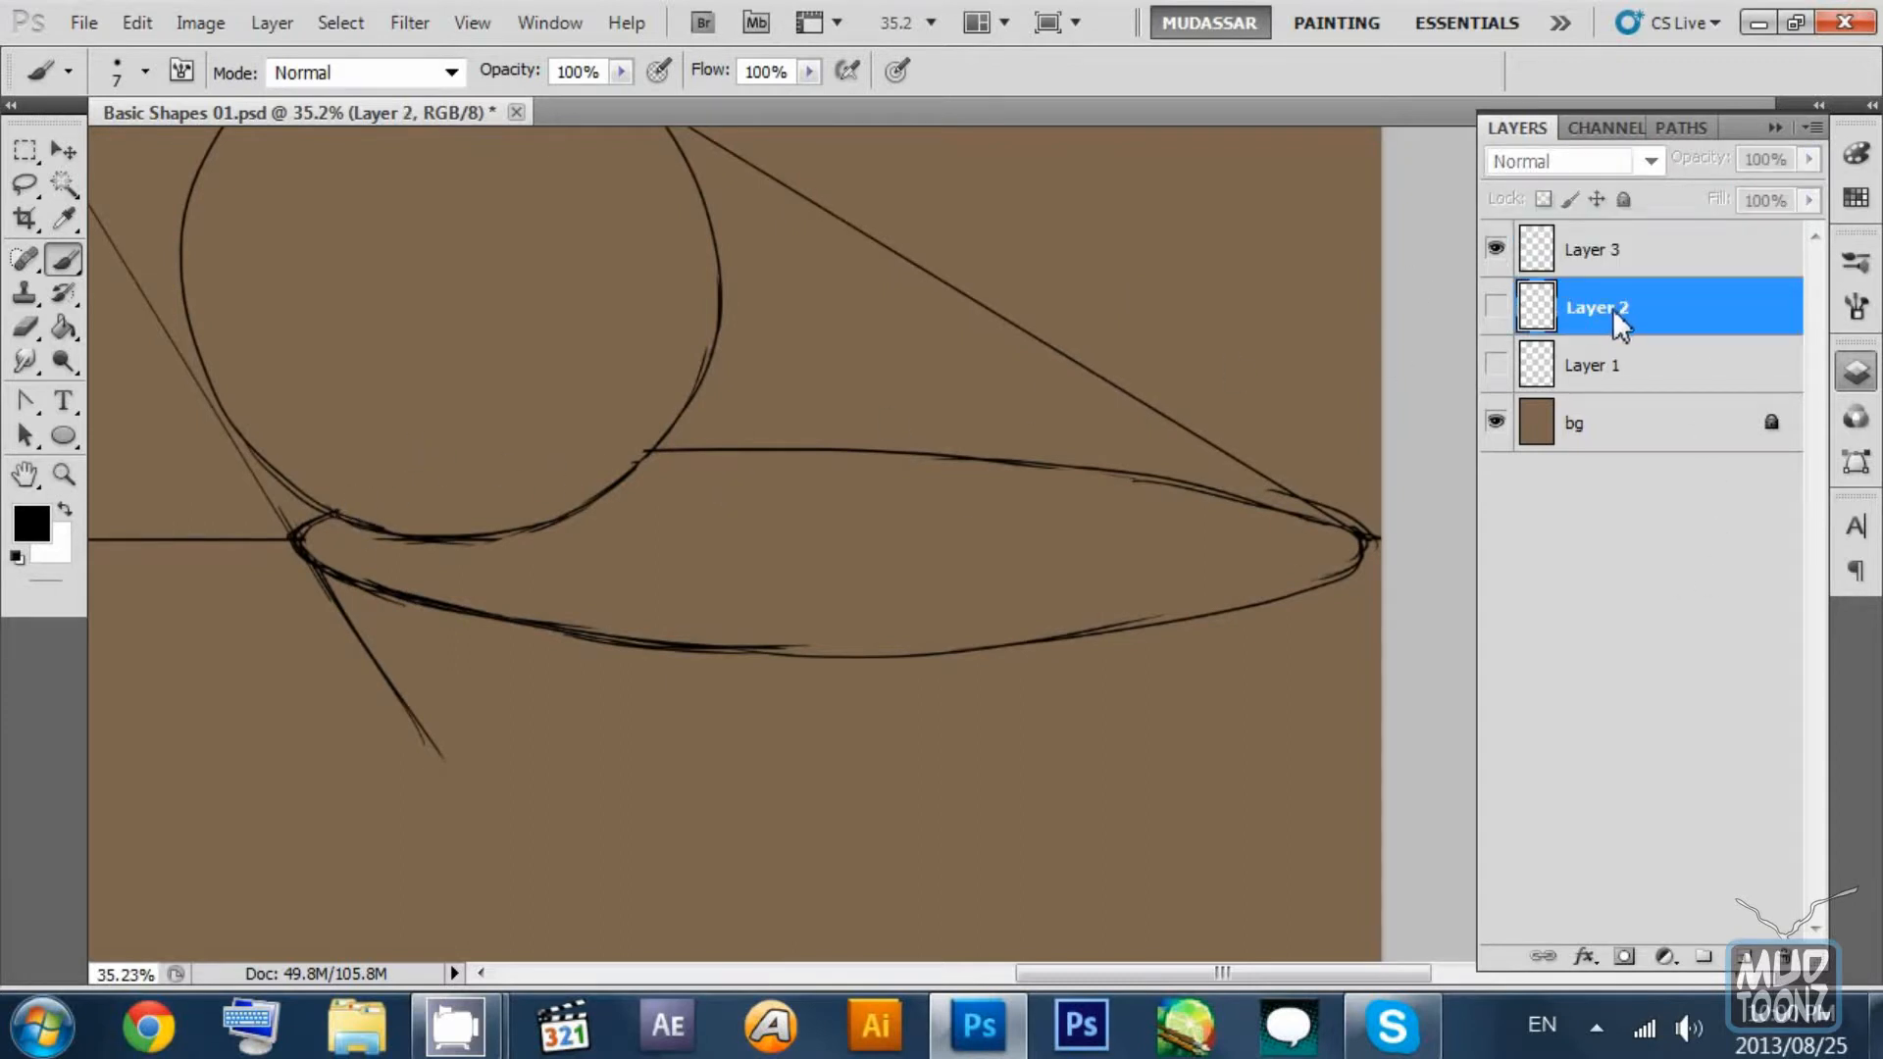
left_click(1618, 254)
left_click(62, 183)
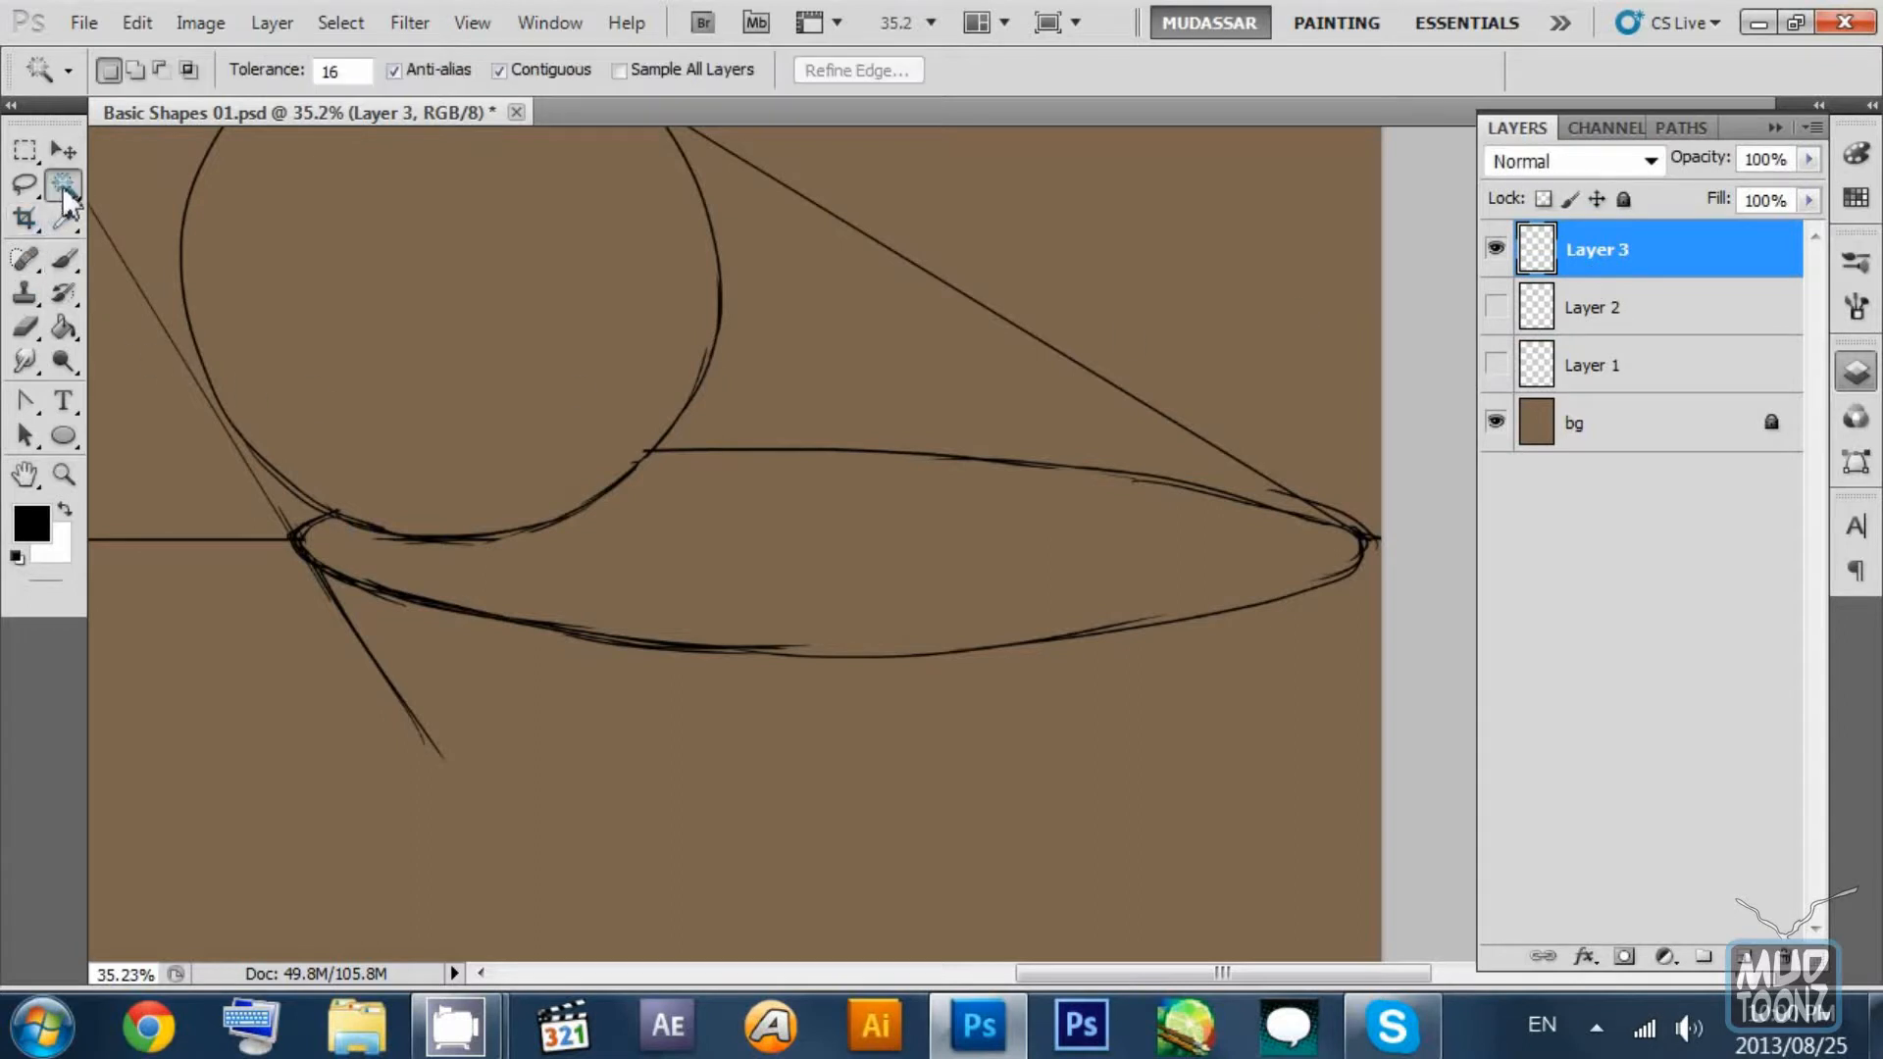
left_click(670, 632)
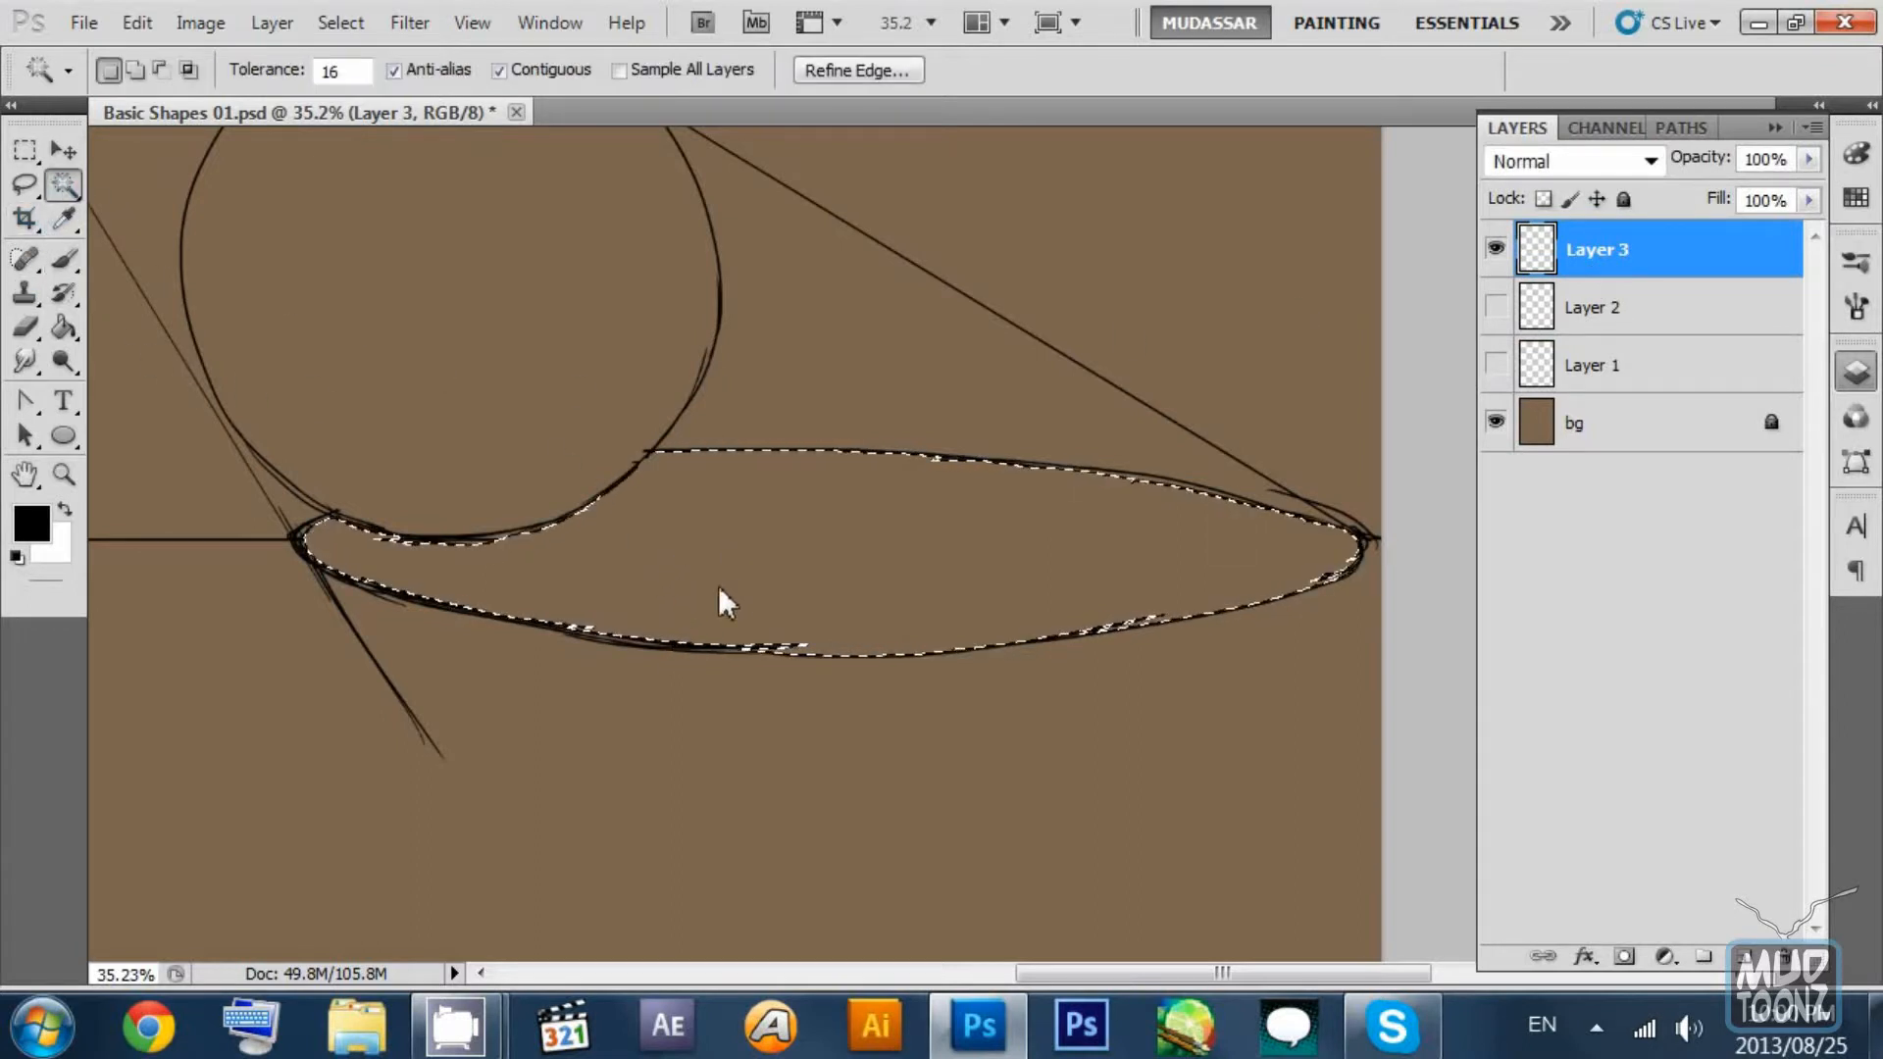
Add the missed slivers along the underside of the ball to the selection with the Lasso.
key("l")
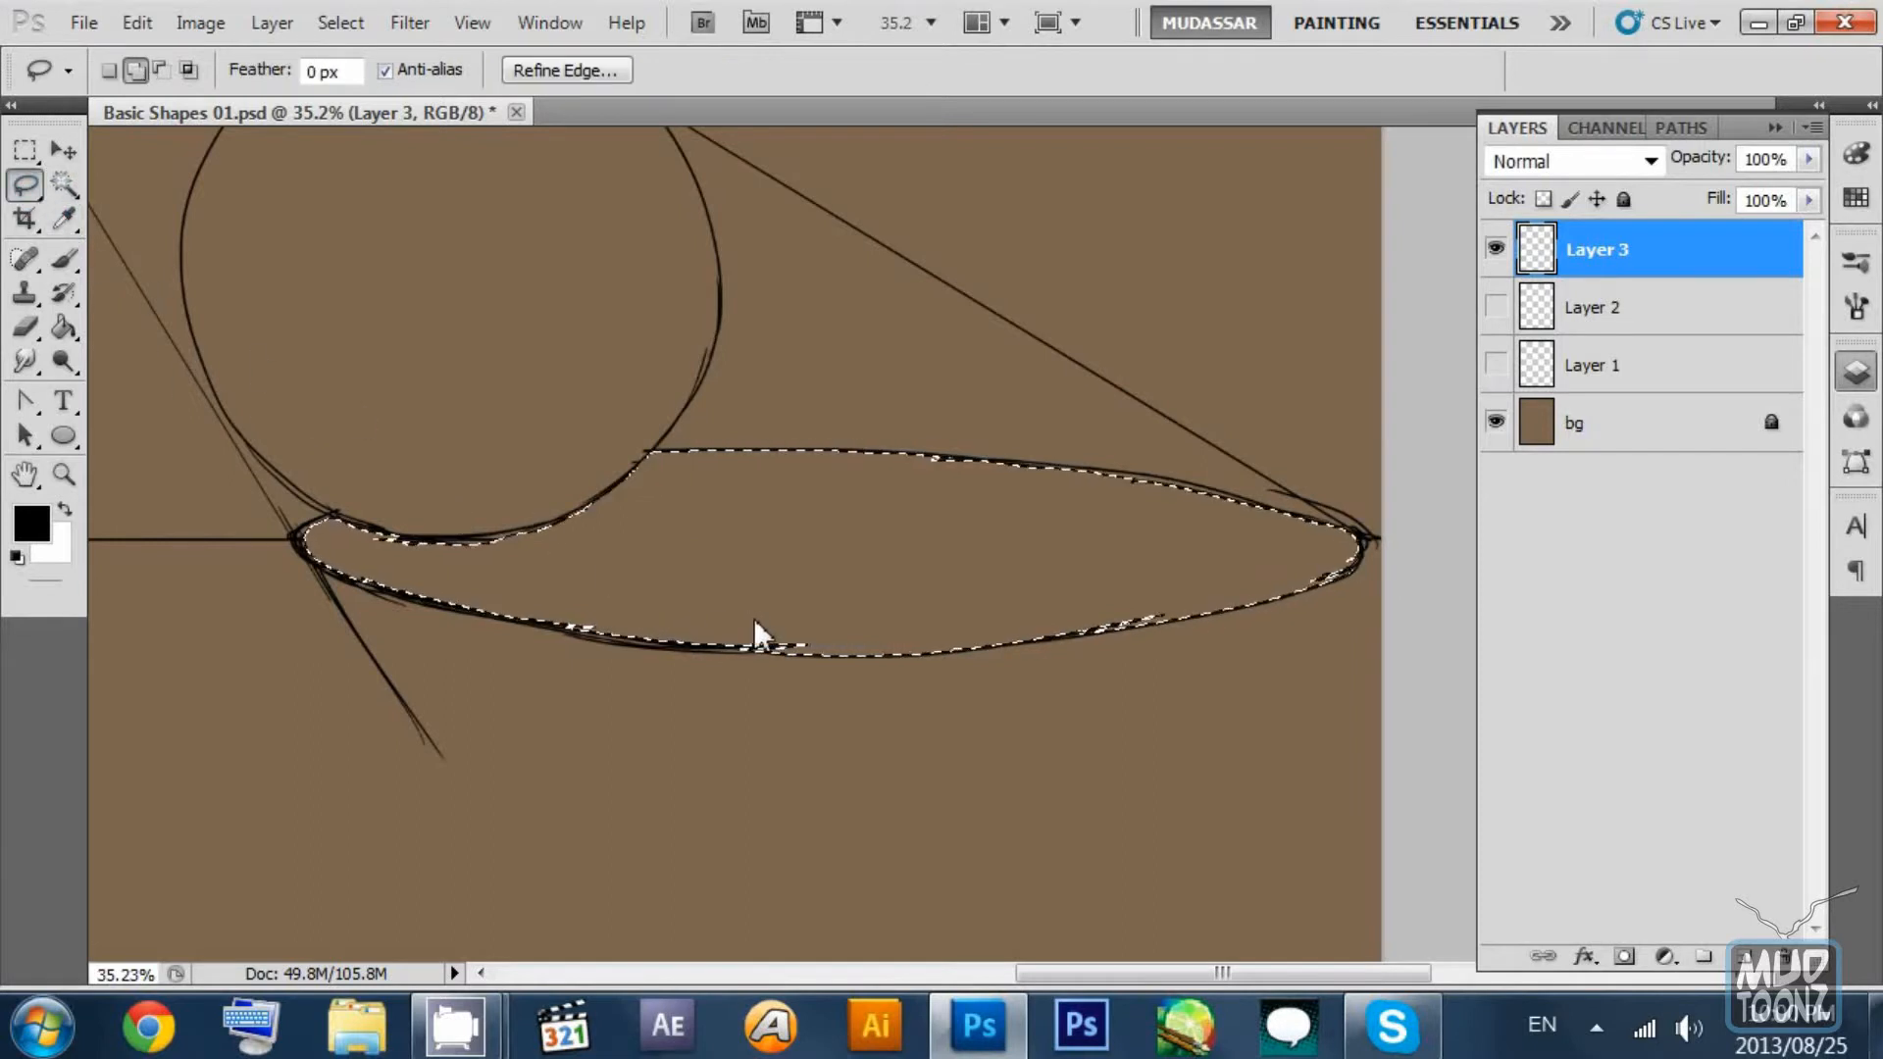
left_click(137, 69)
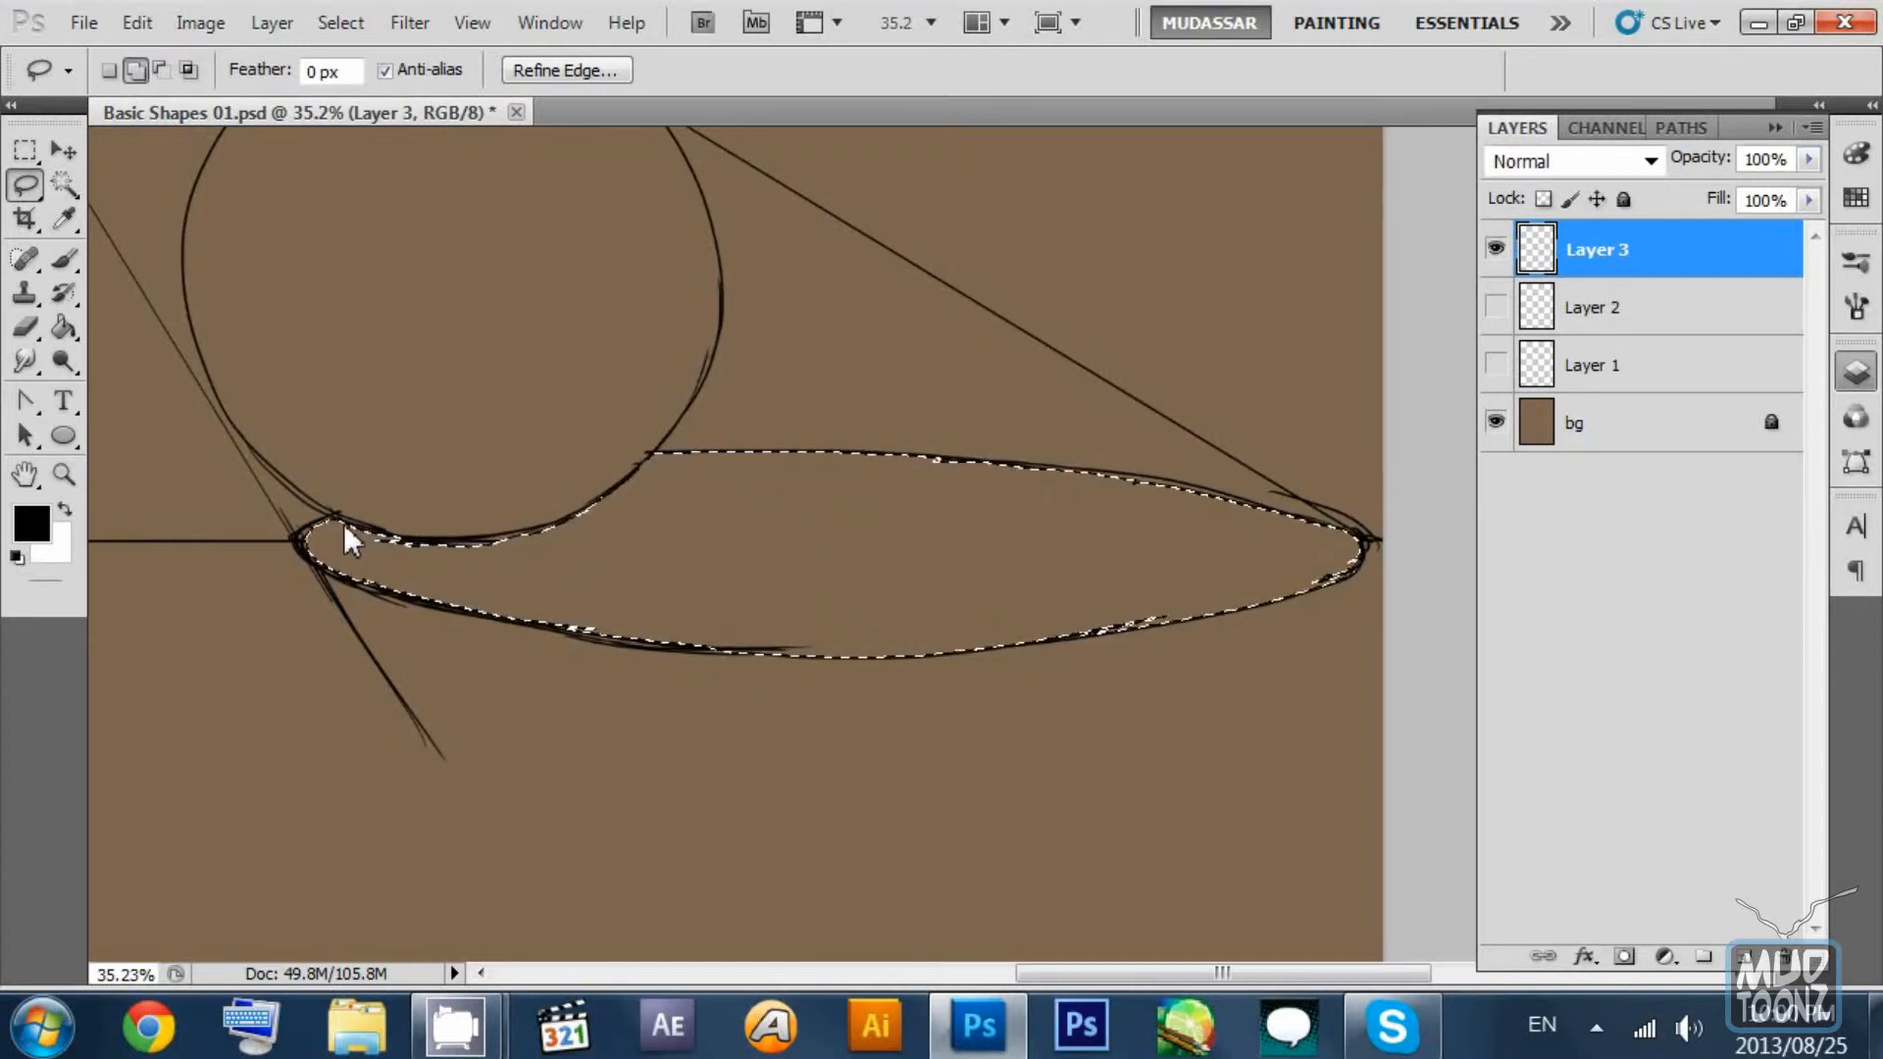
mouse_move(343, 522)
left_mouse_down()
mouse_move(436, 536)
mouse_move(475, 515)
left_mouse_up()
mouse_move(366, 534)
left_mouse_down()
mouse_move(467, 551)
mouse_move(657, 459)
mouse_move(438, 602)
mouse_move(361, 555)
left_mouse_up()
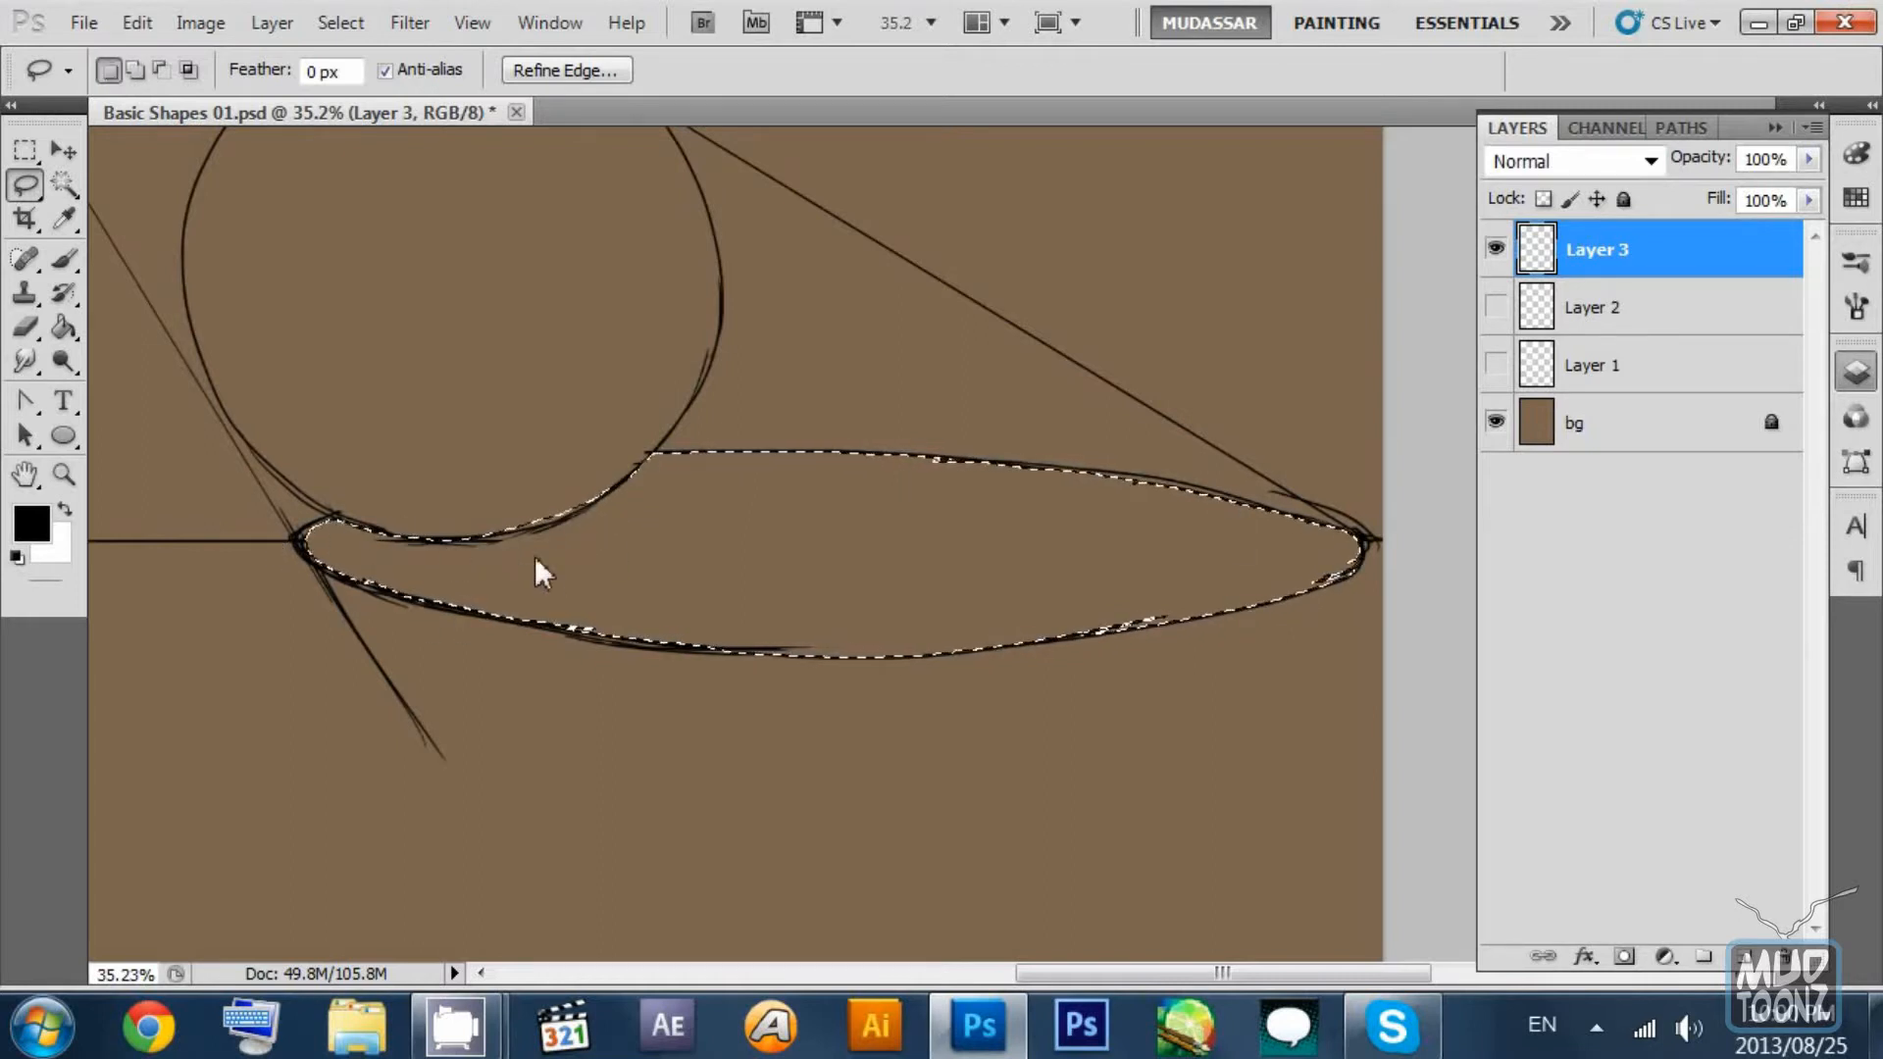
Fill the selected shadow shape with black on a new layer and deselect it.
left_click(1745, 956)
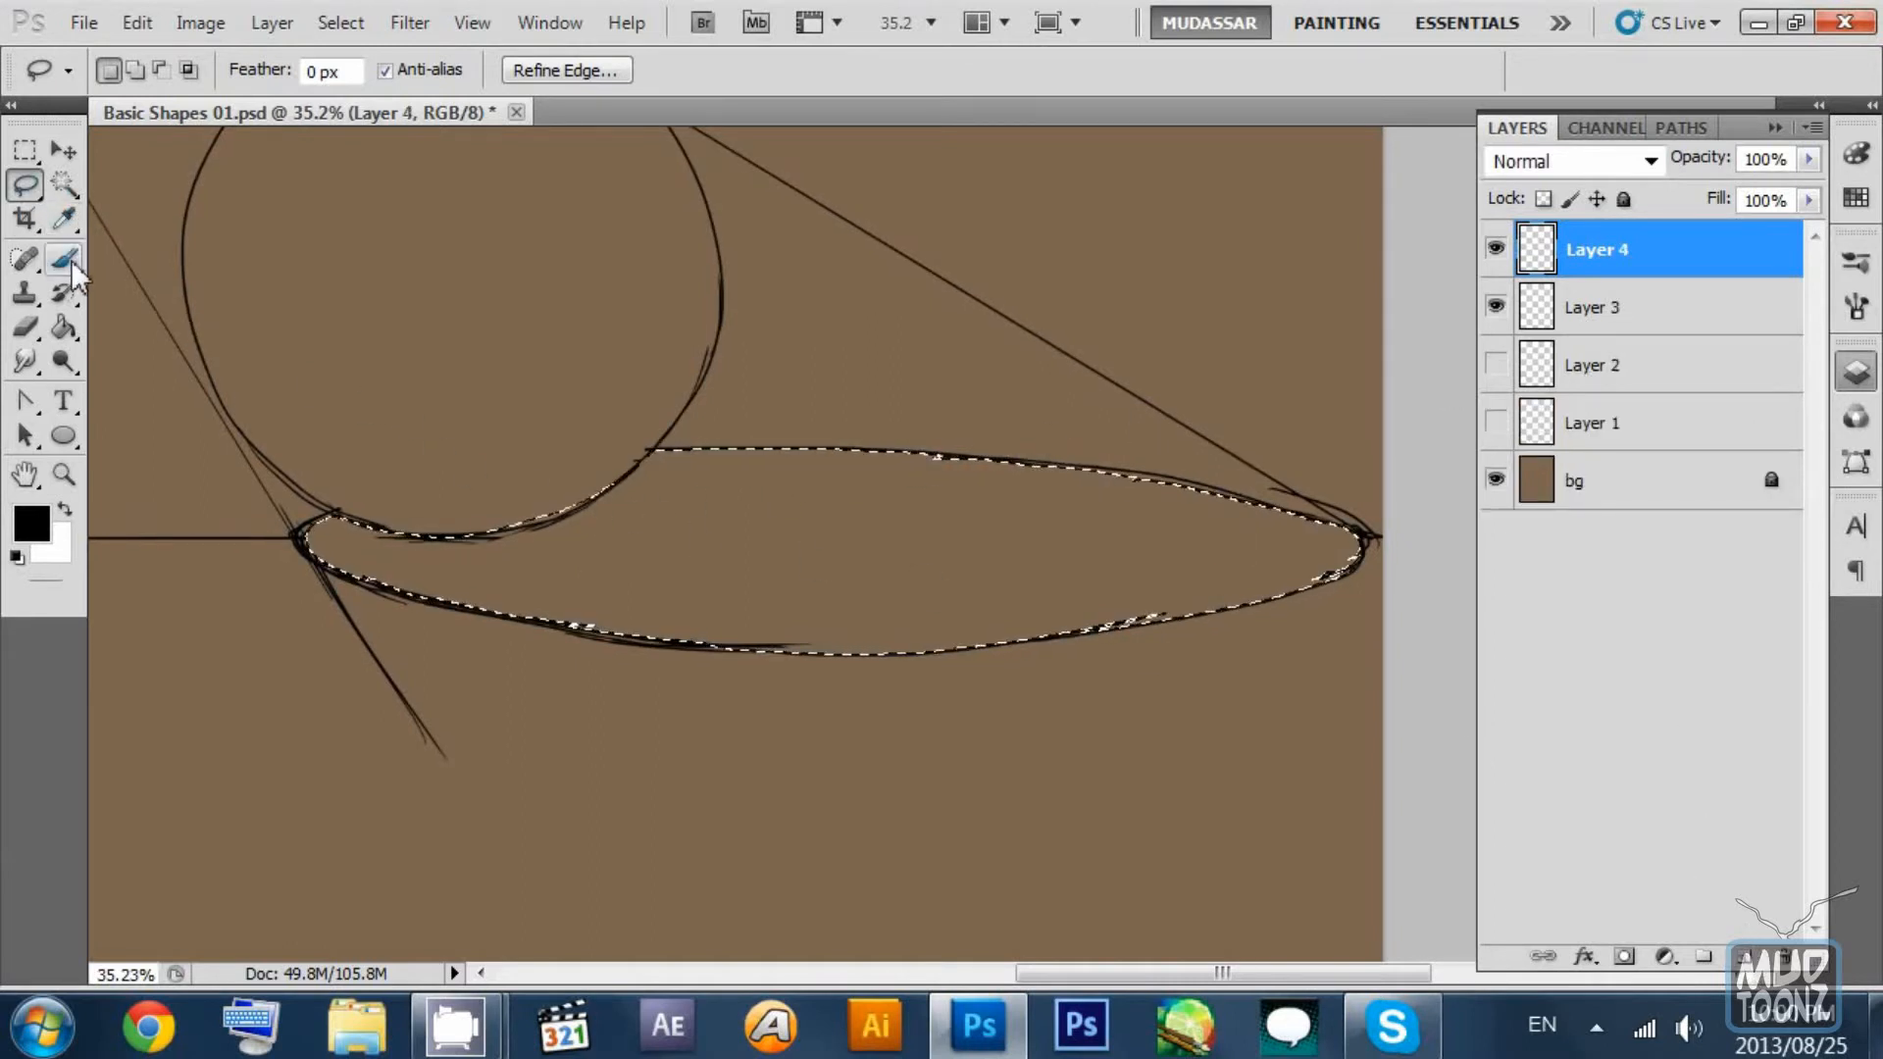
left_click(67, 326)
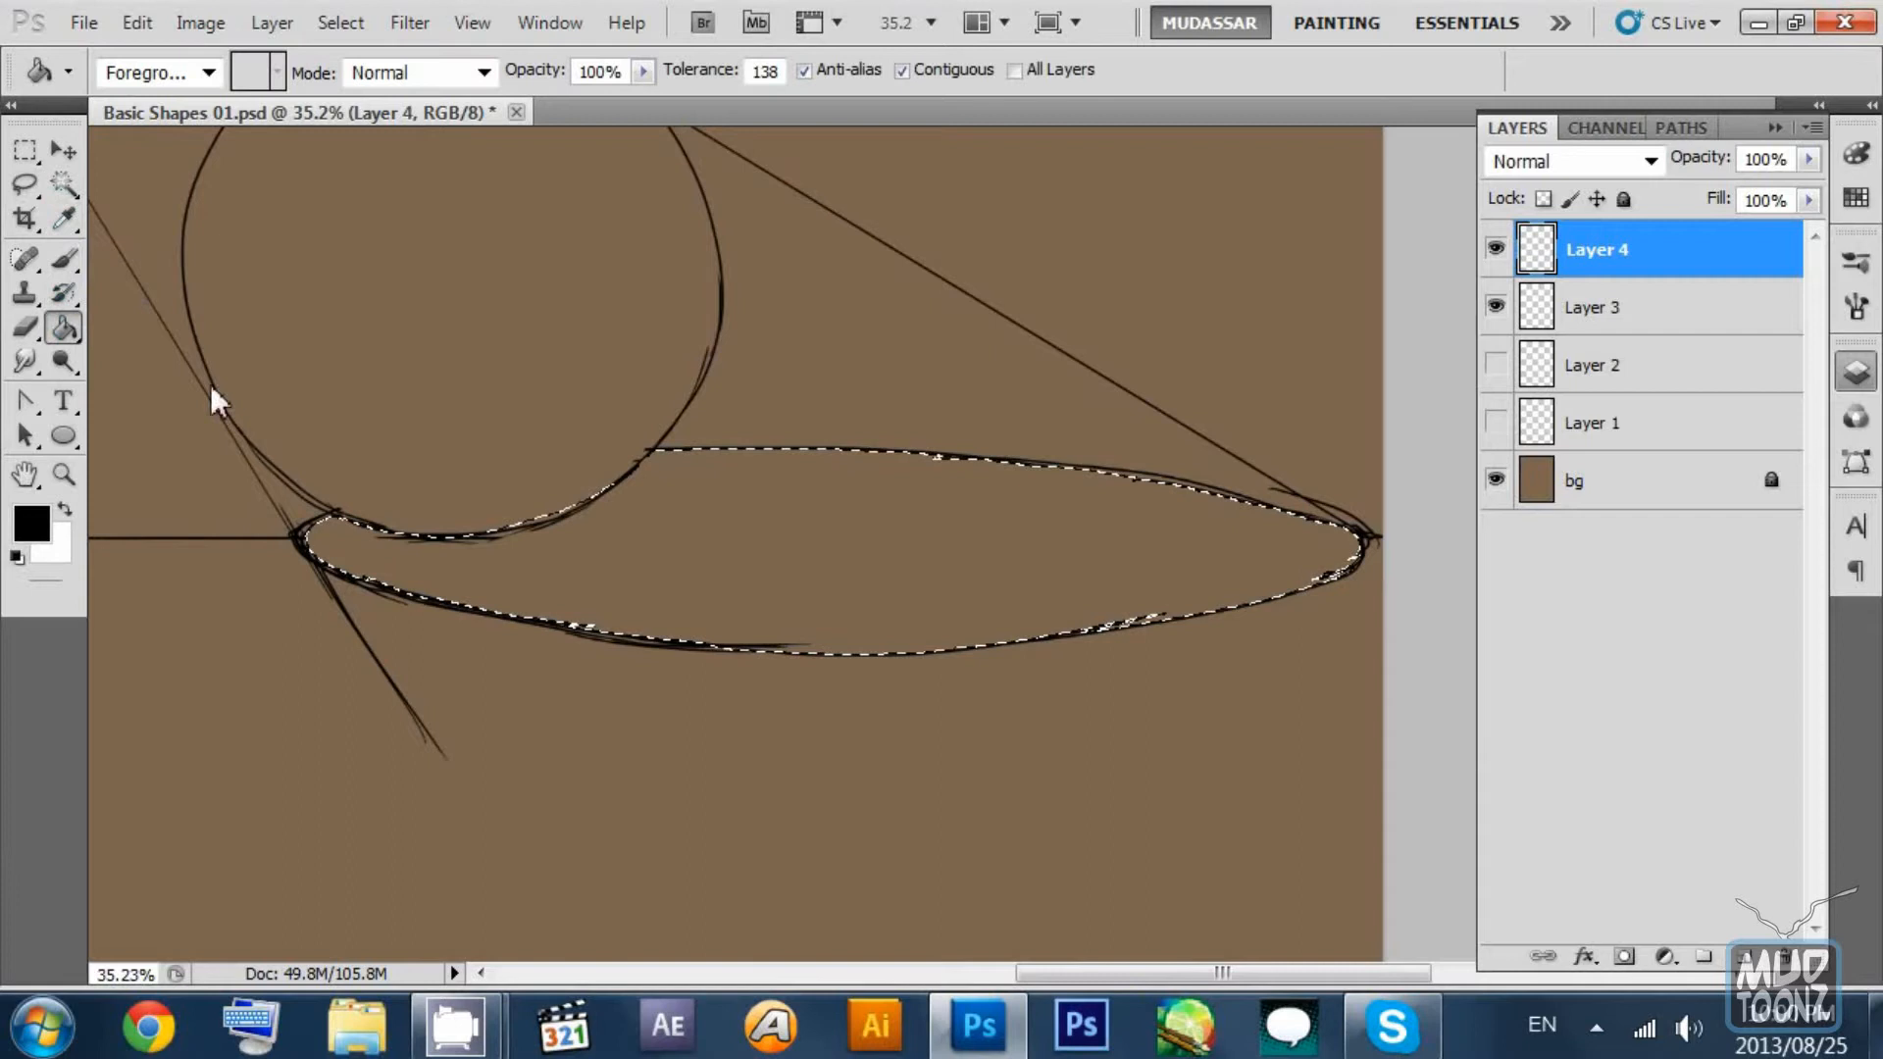
left_click(636, 553)
left_click(27, 150)
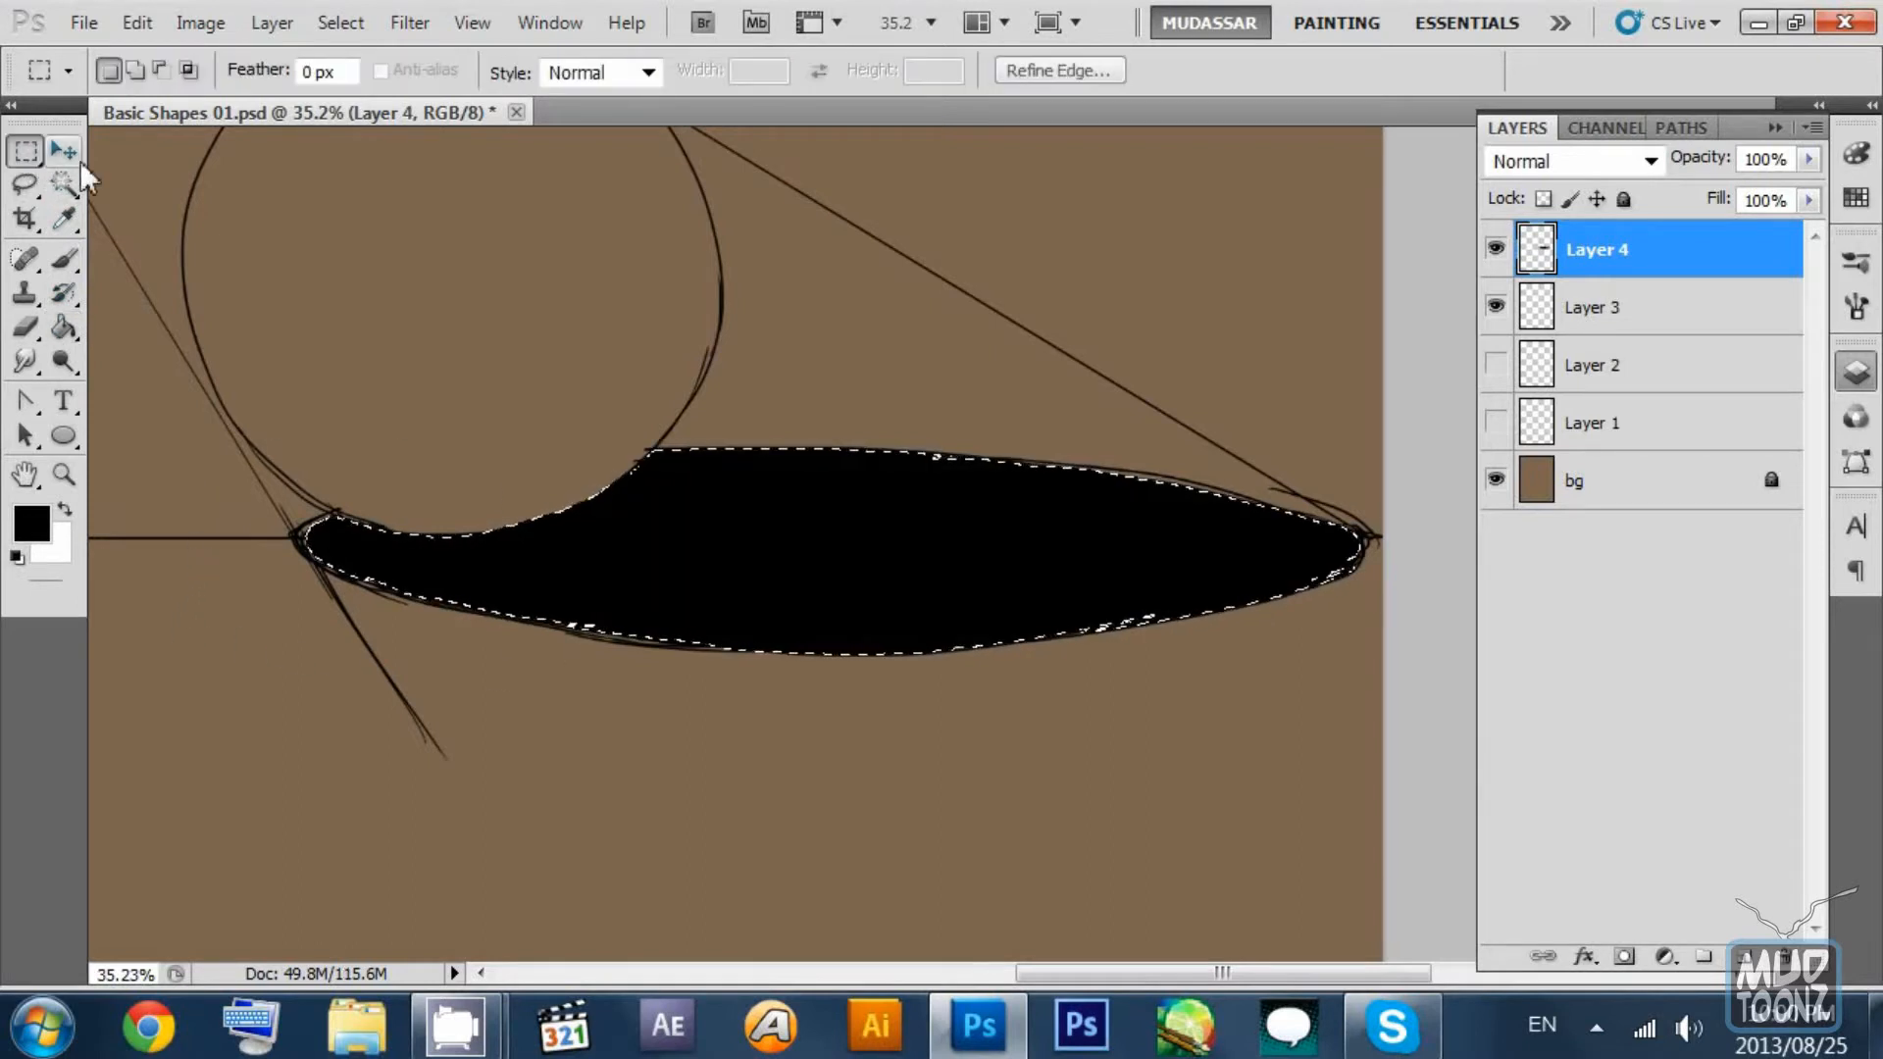
left_click(408, 257)
left_click_drag(602, 265, 631, 299)
left_click_drag(502, 259, 568, 342)
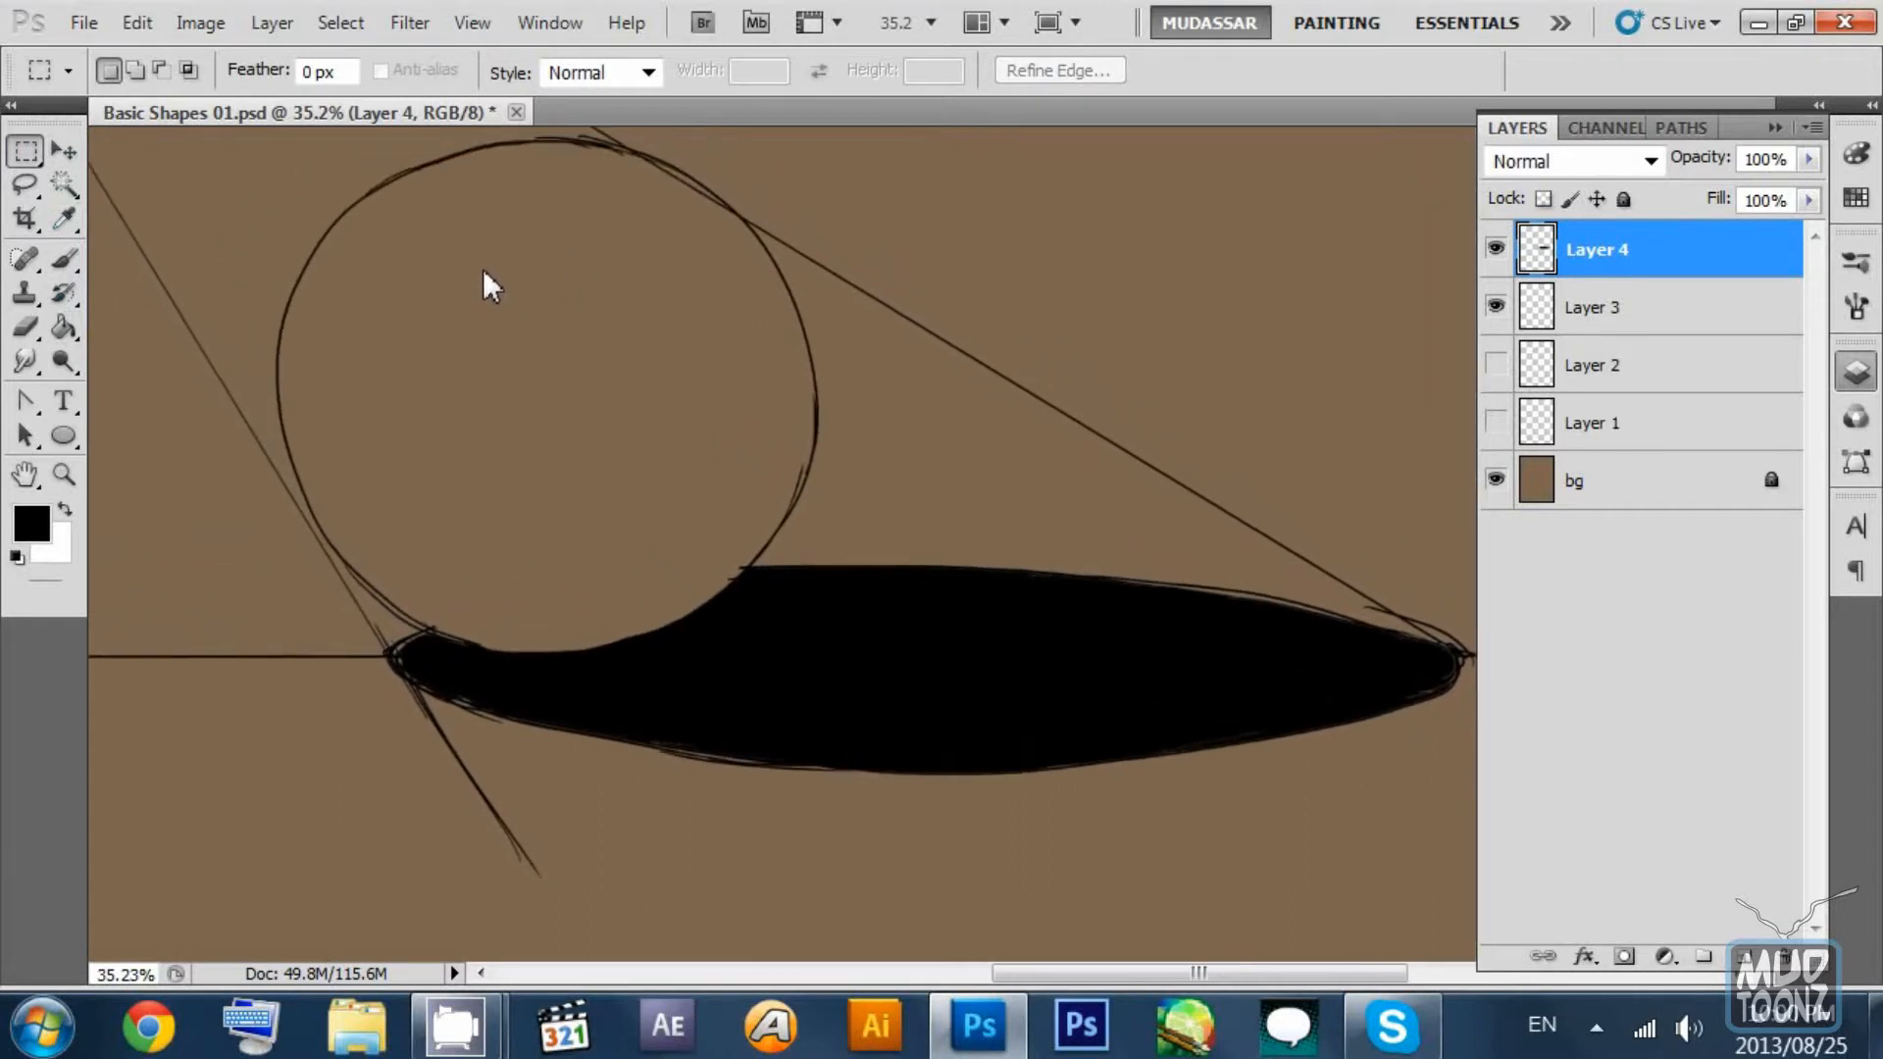
Compare the black shadow on Layer 4 with the line sketch on Layer 3 by switching their visibility.
key("b")
left_click(1495, 307)
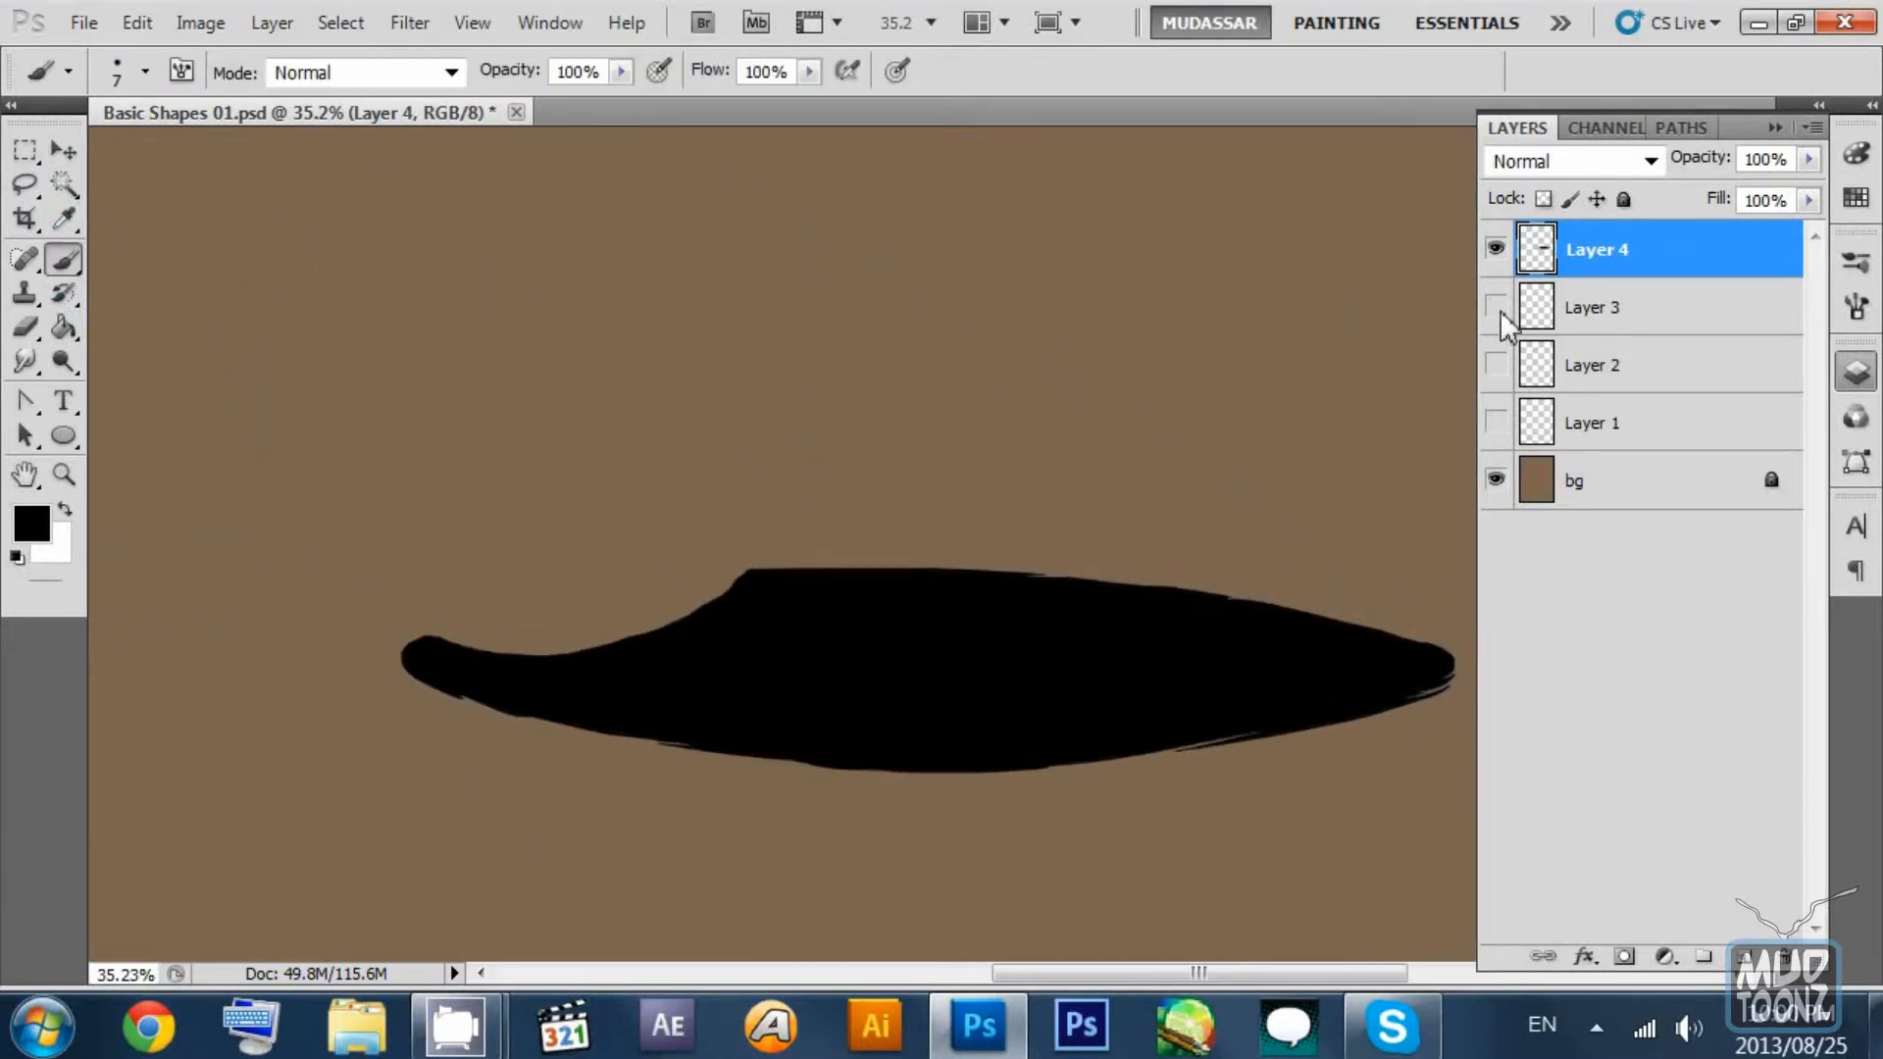
left_click(1496, 307)
left_click(1540, 312)
left_click(1497, 250)
left_click(1497, 251)
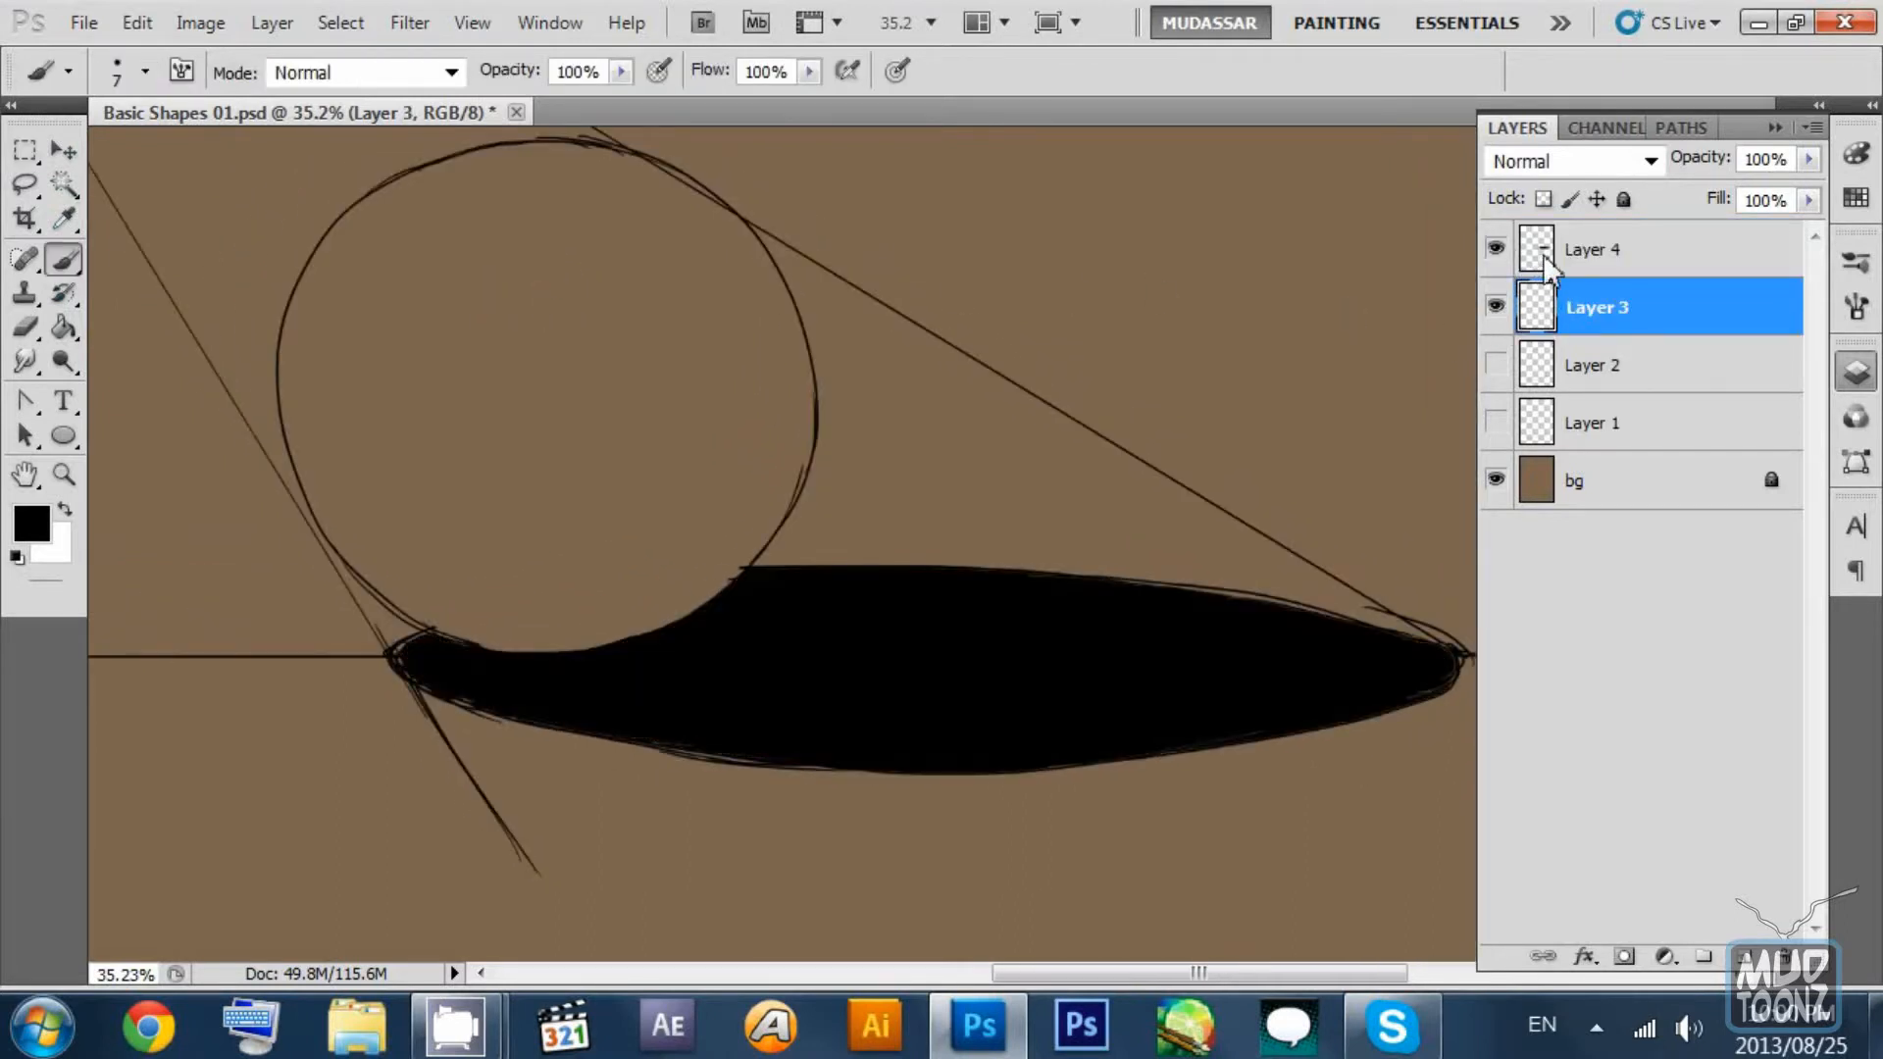
left_click(1544, 255)
left_click(1544, 304)
left_click(1545, 261)
left_click(1496, 249)
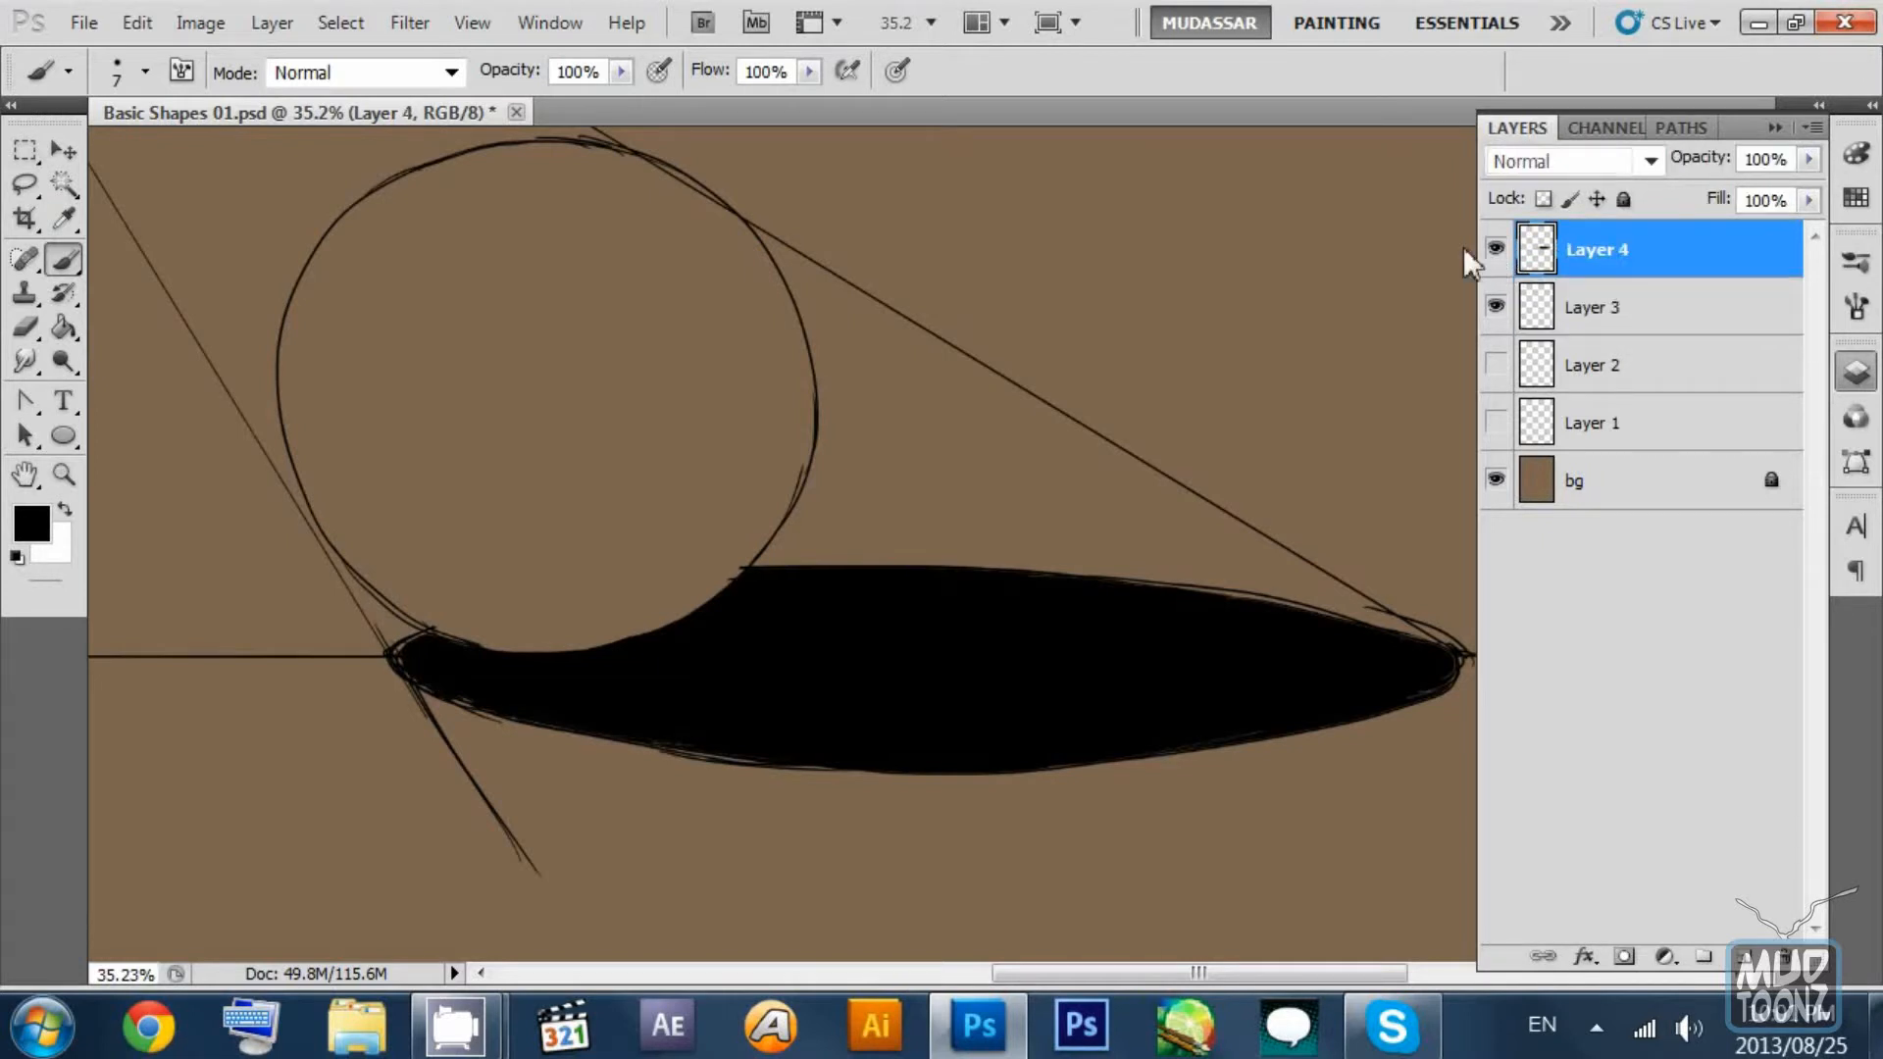
left_click(402, 26)
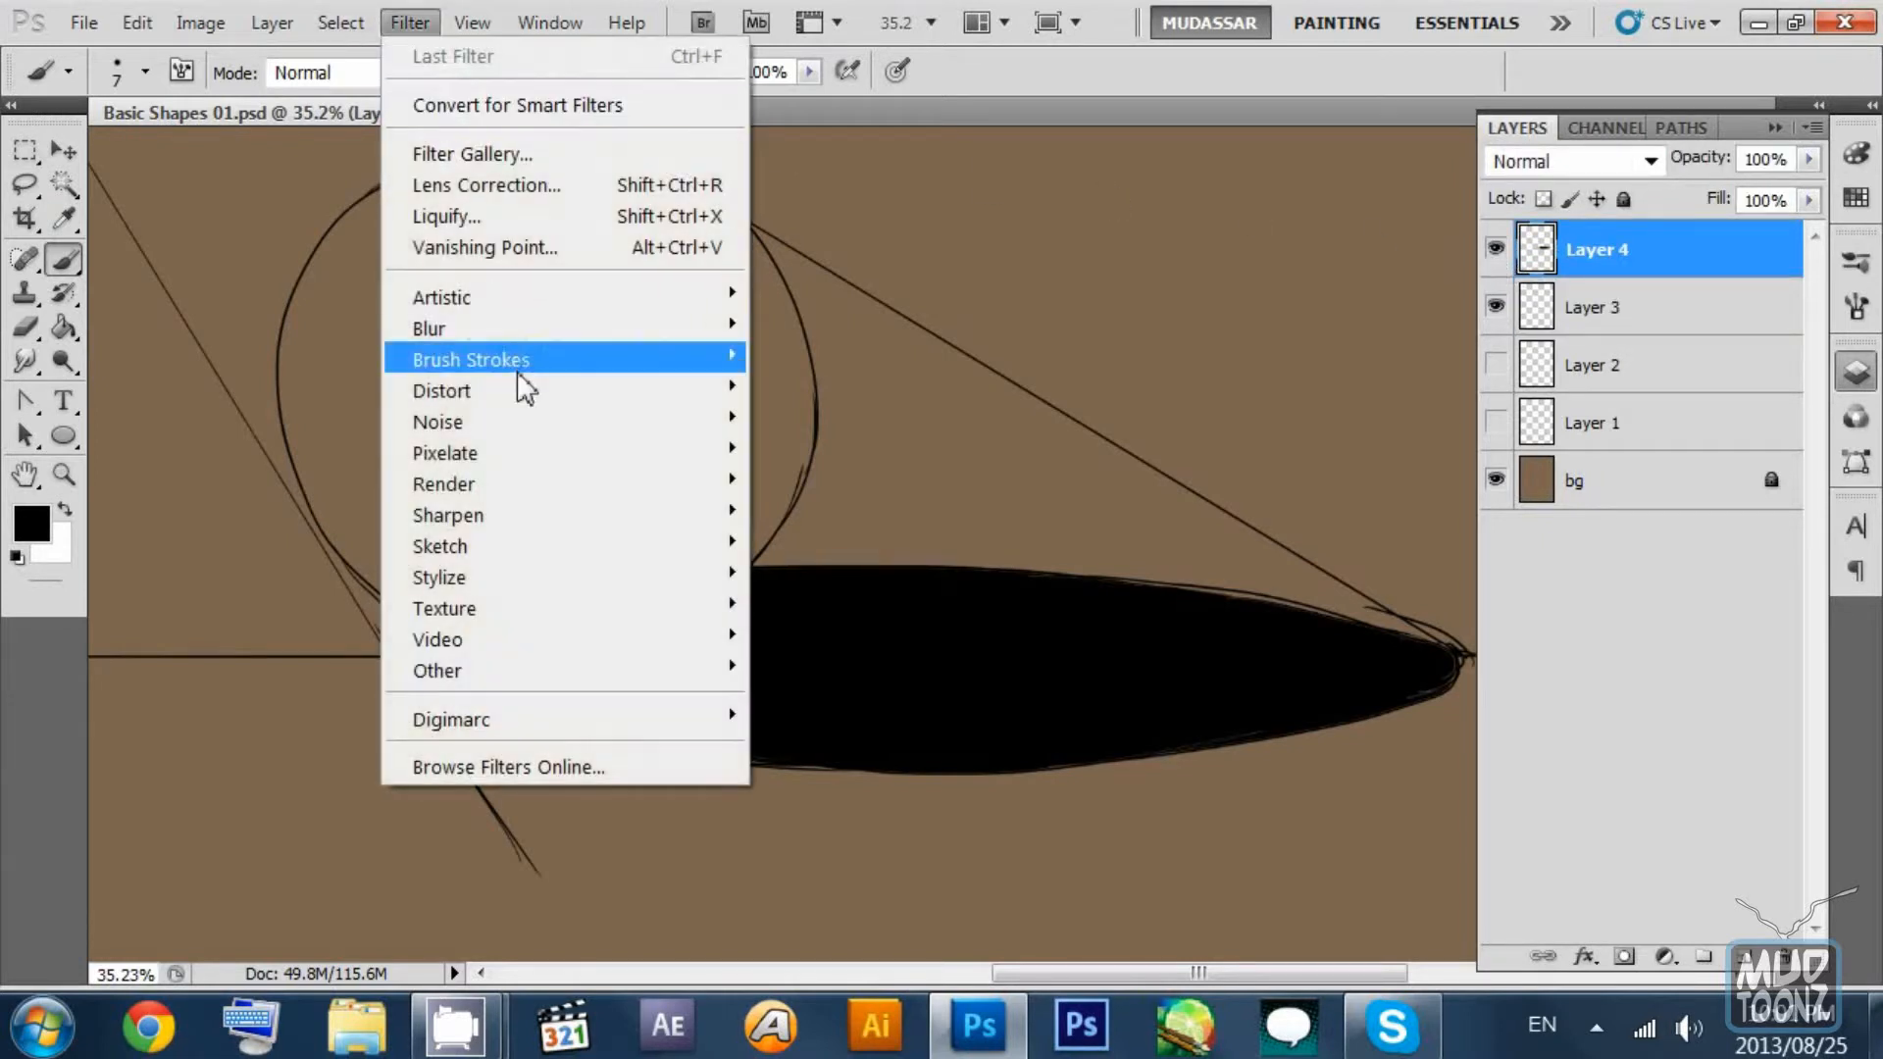
mouse_move(510, 328)
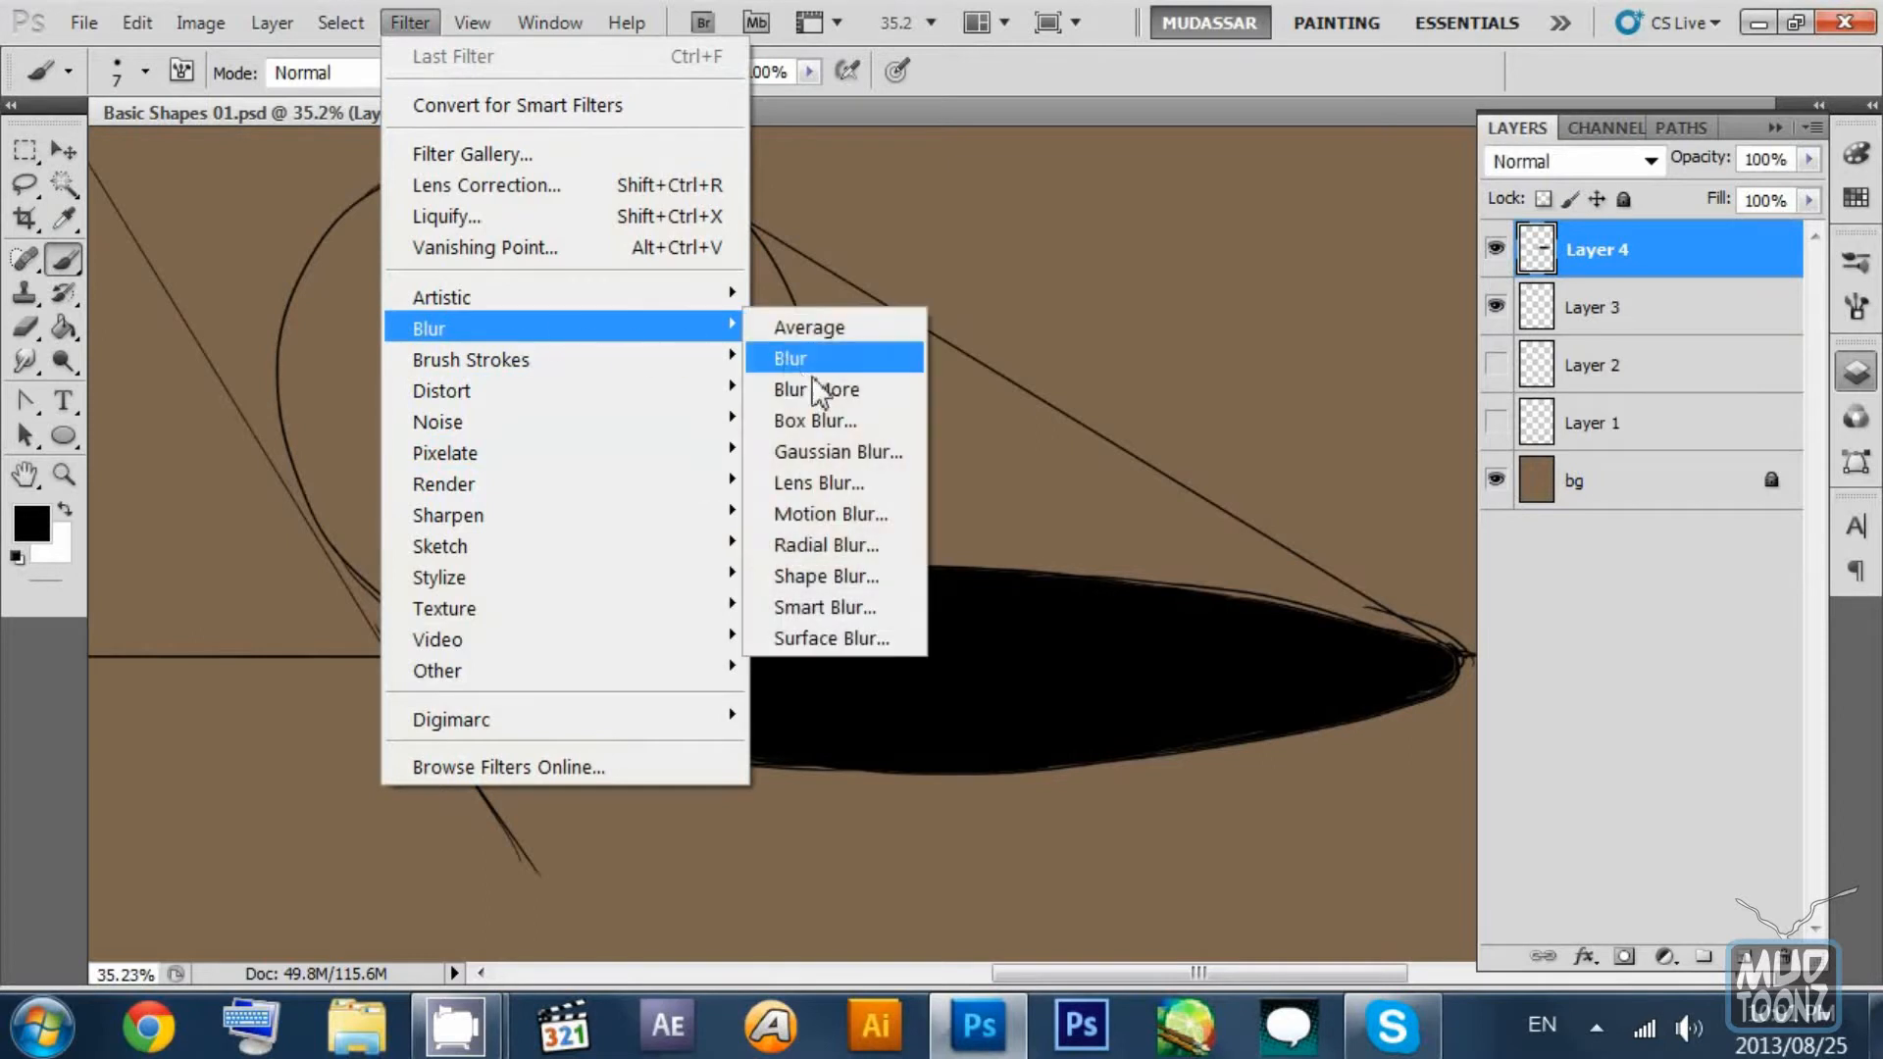
left_click(839, 447)
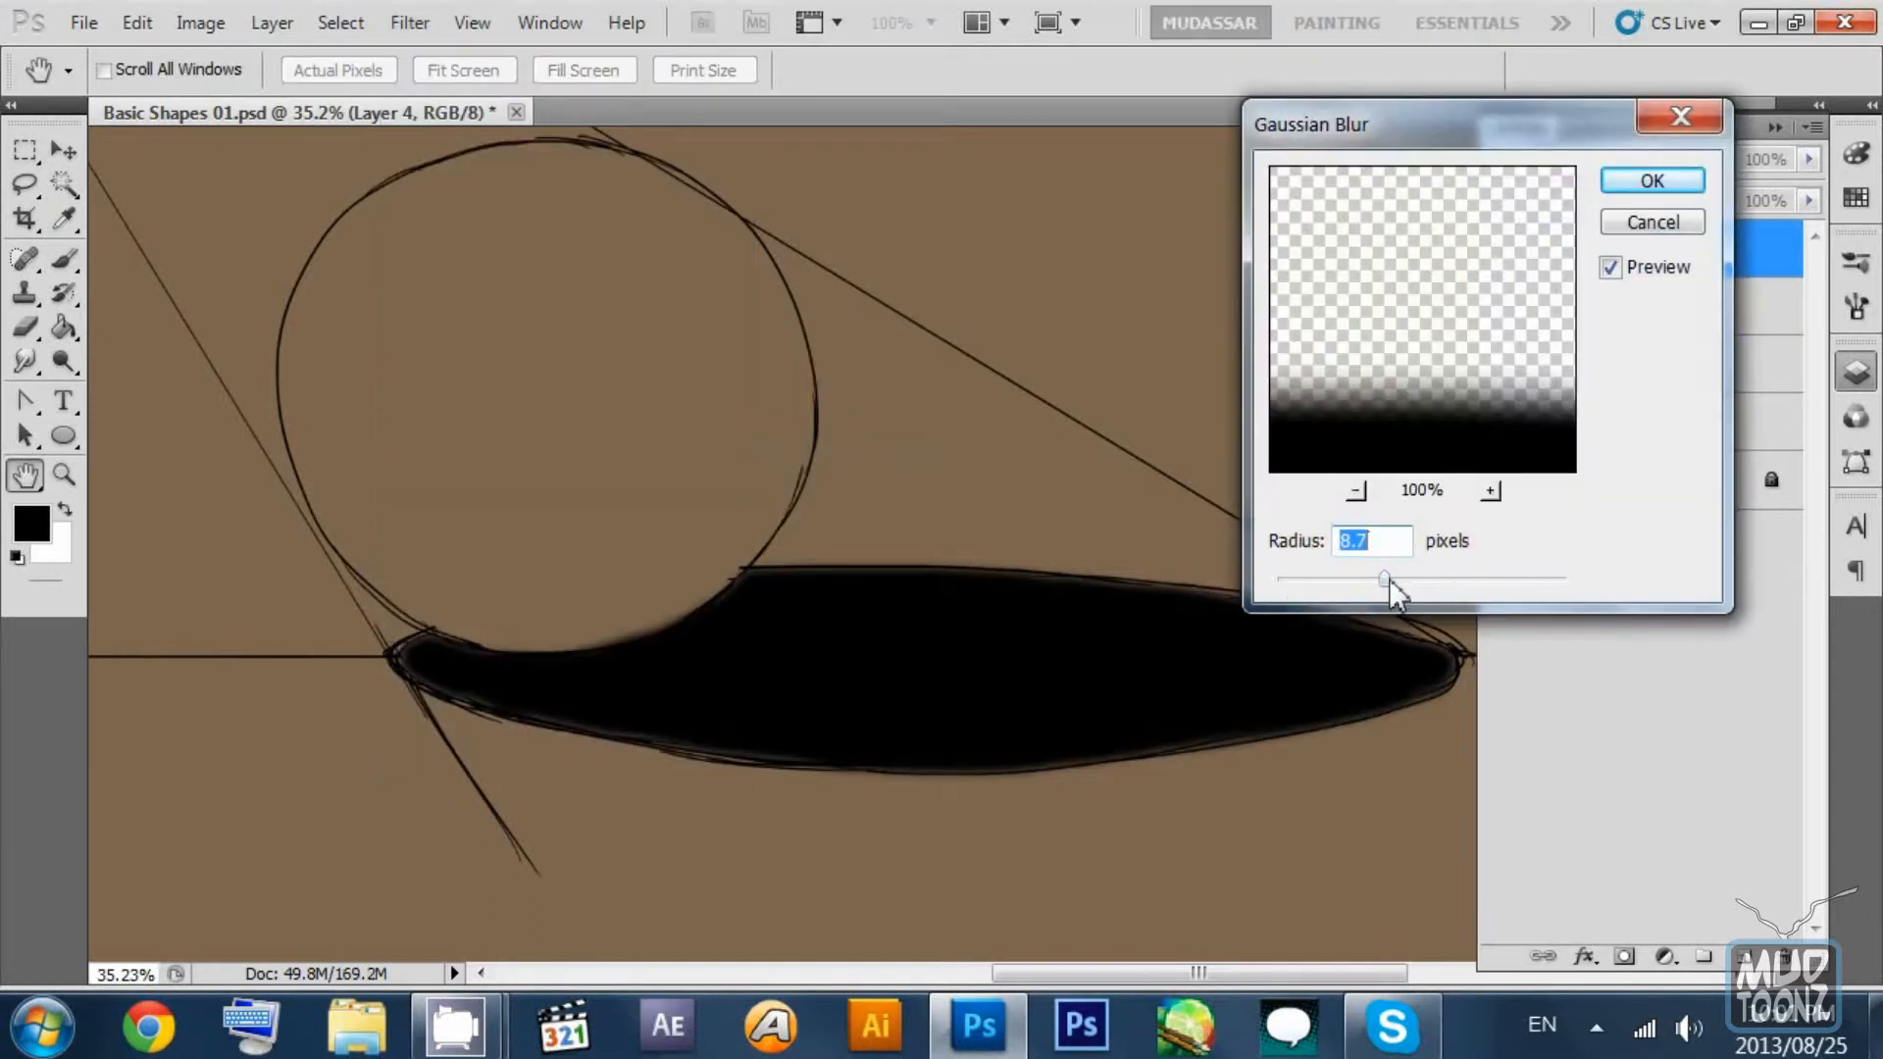
left_click_drag(1452, 575, 1375, 579)
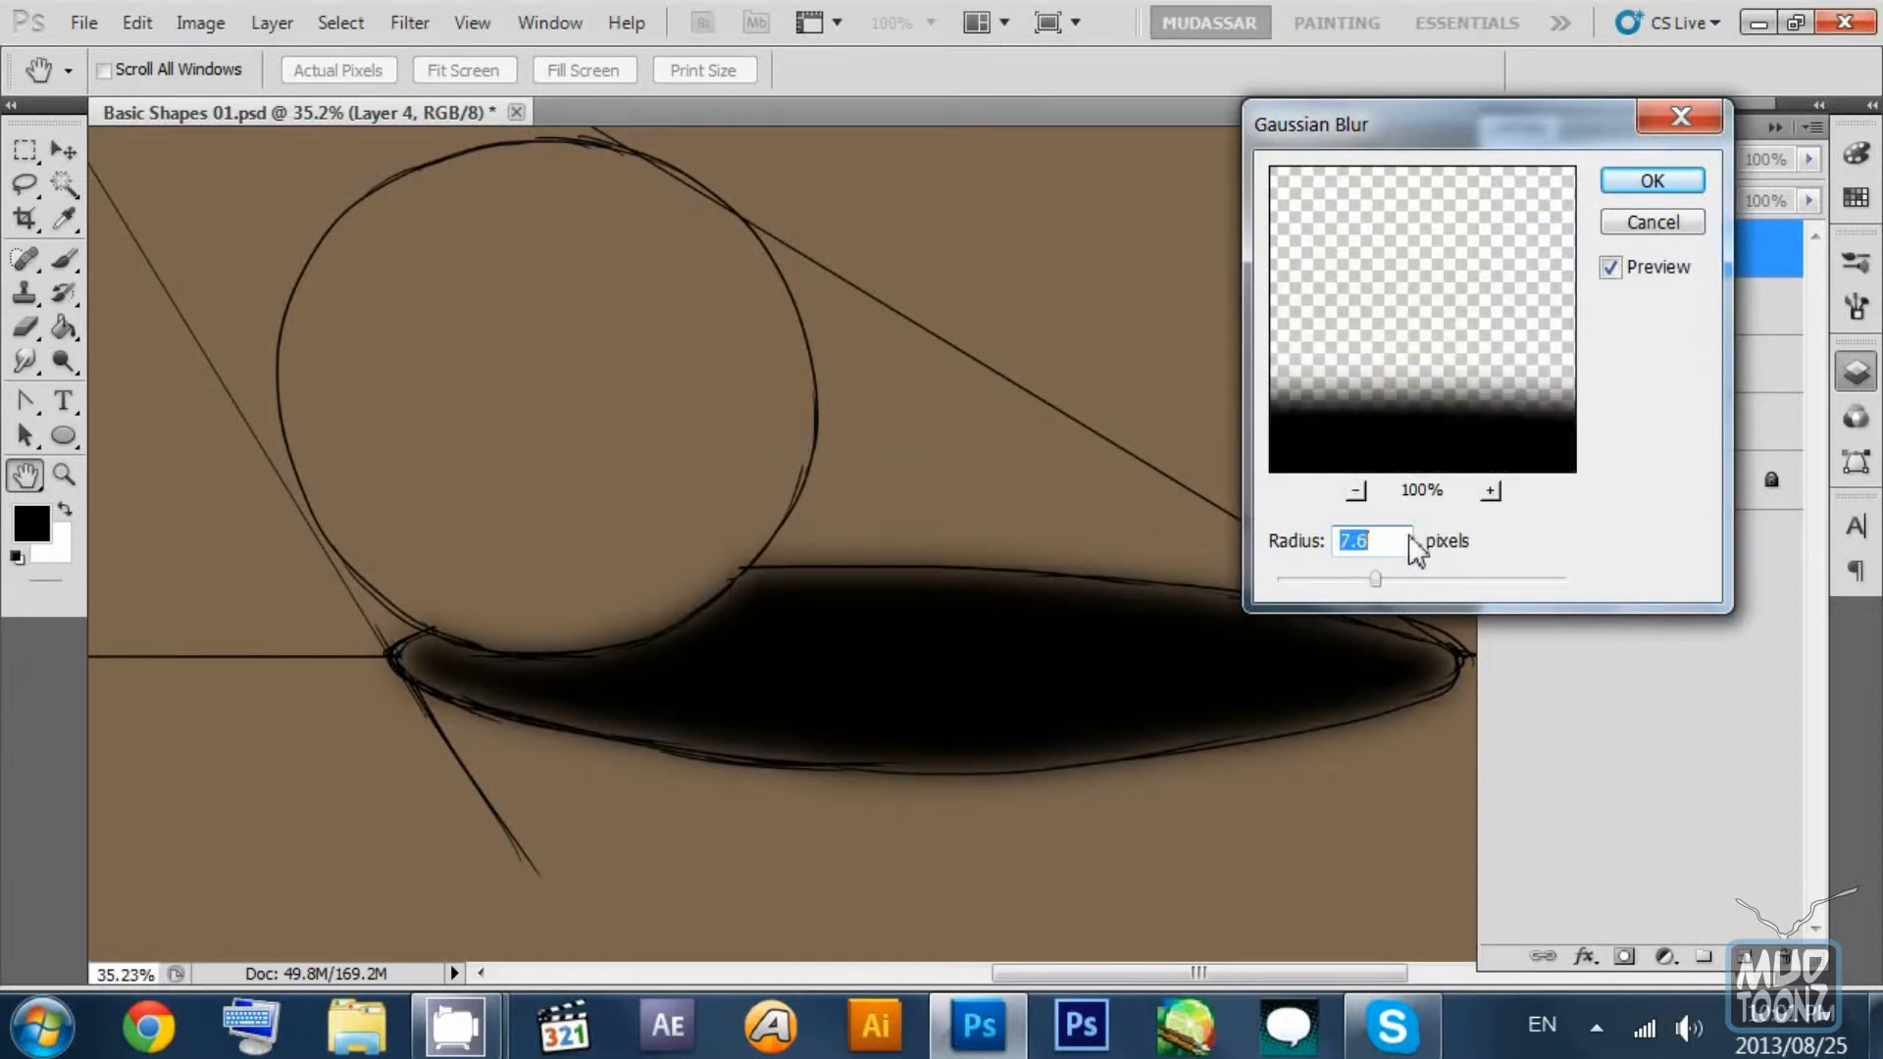
left_click(1648, 227)
Try a Motion Blur on the Layer 4 shadow with an angle of -54° and a distance of 144 pixels.
left_click(341, 22)
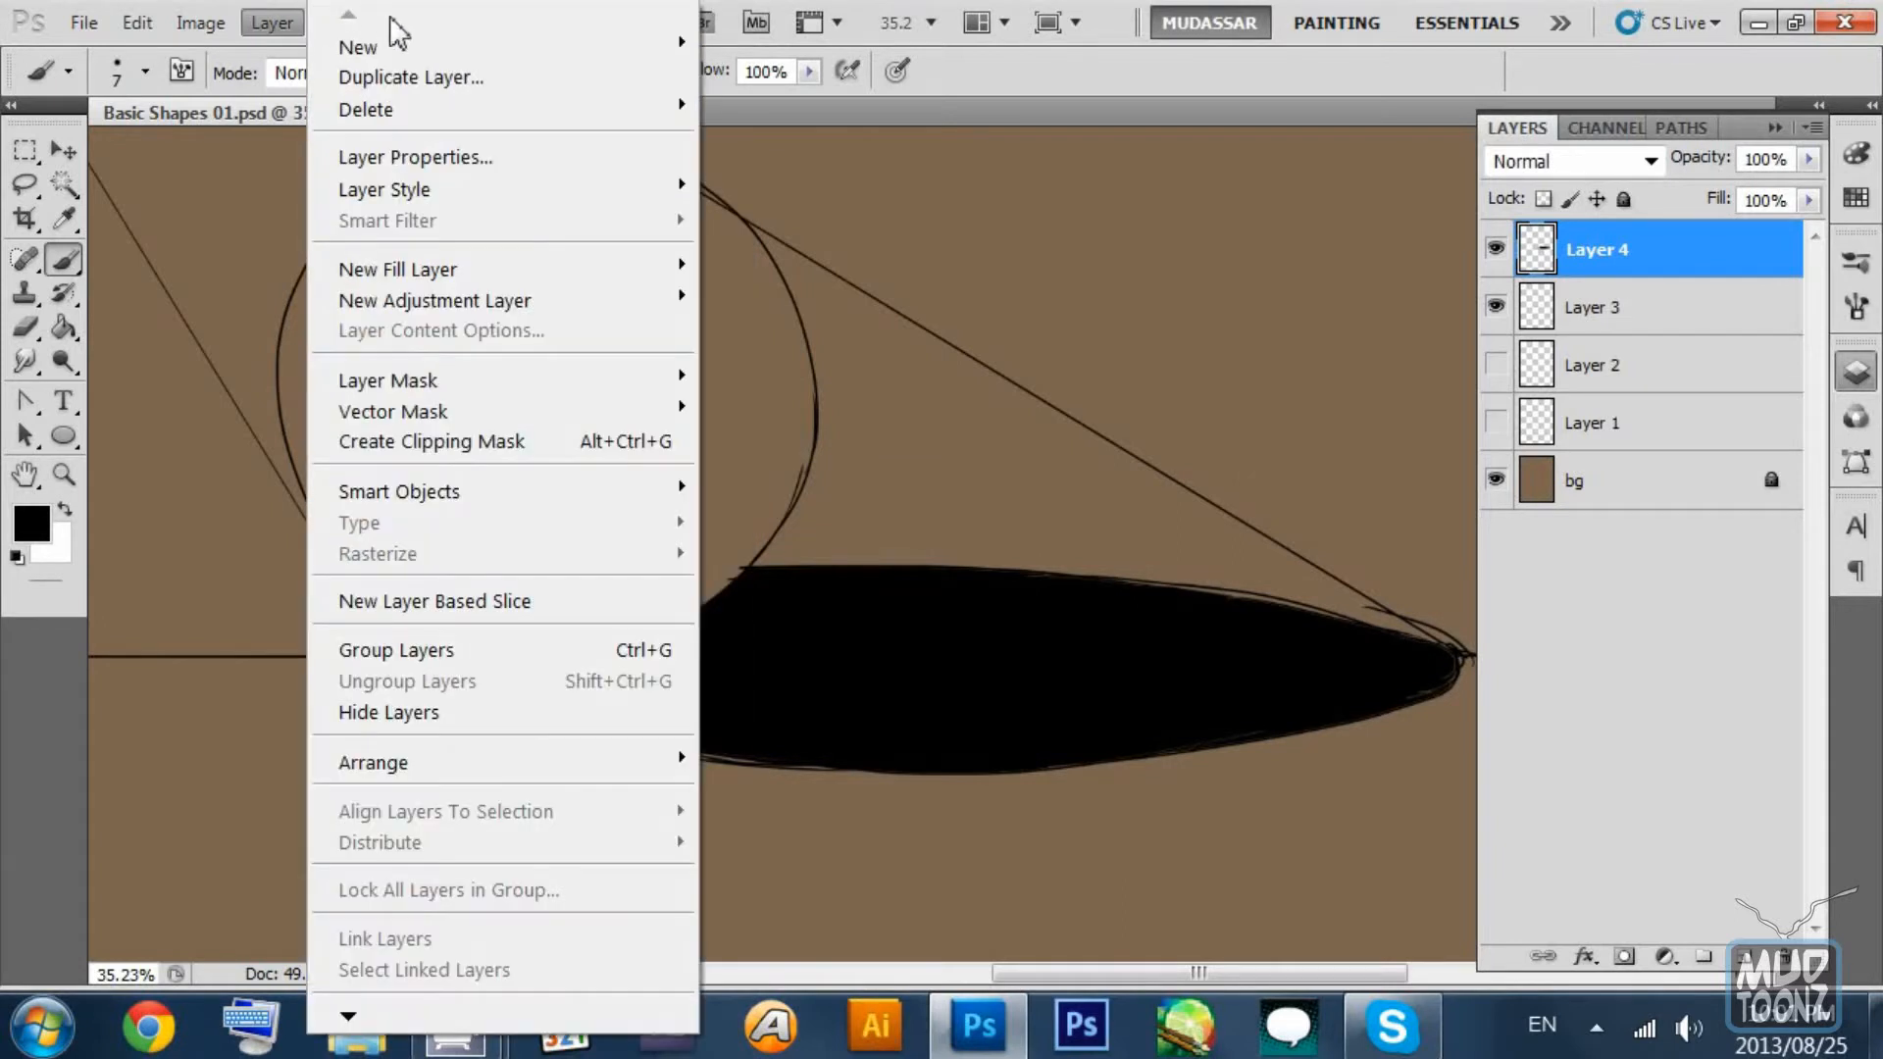
left_click(275, 22)
left_click(408, 27)
mouse_move(496, 331)
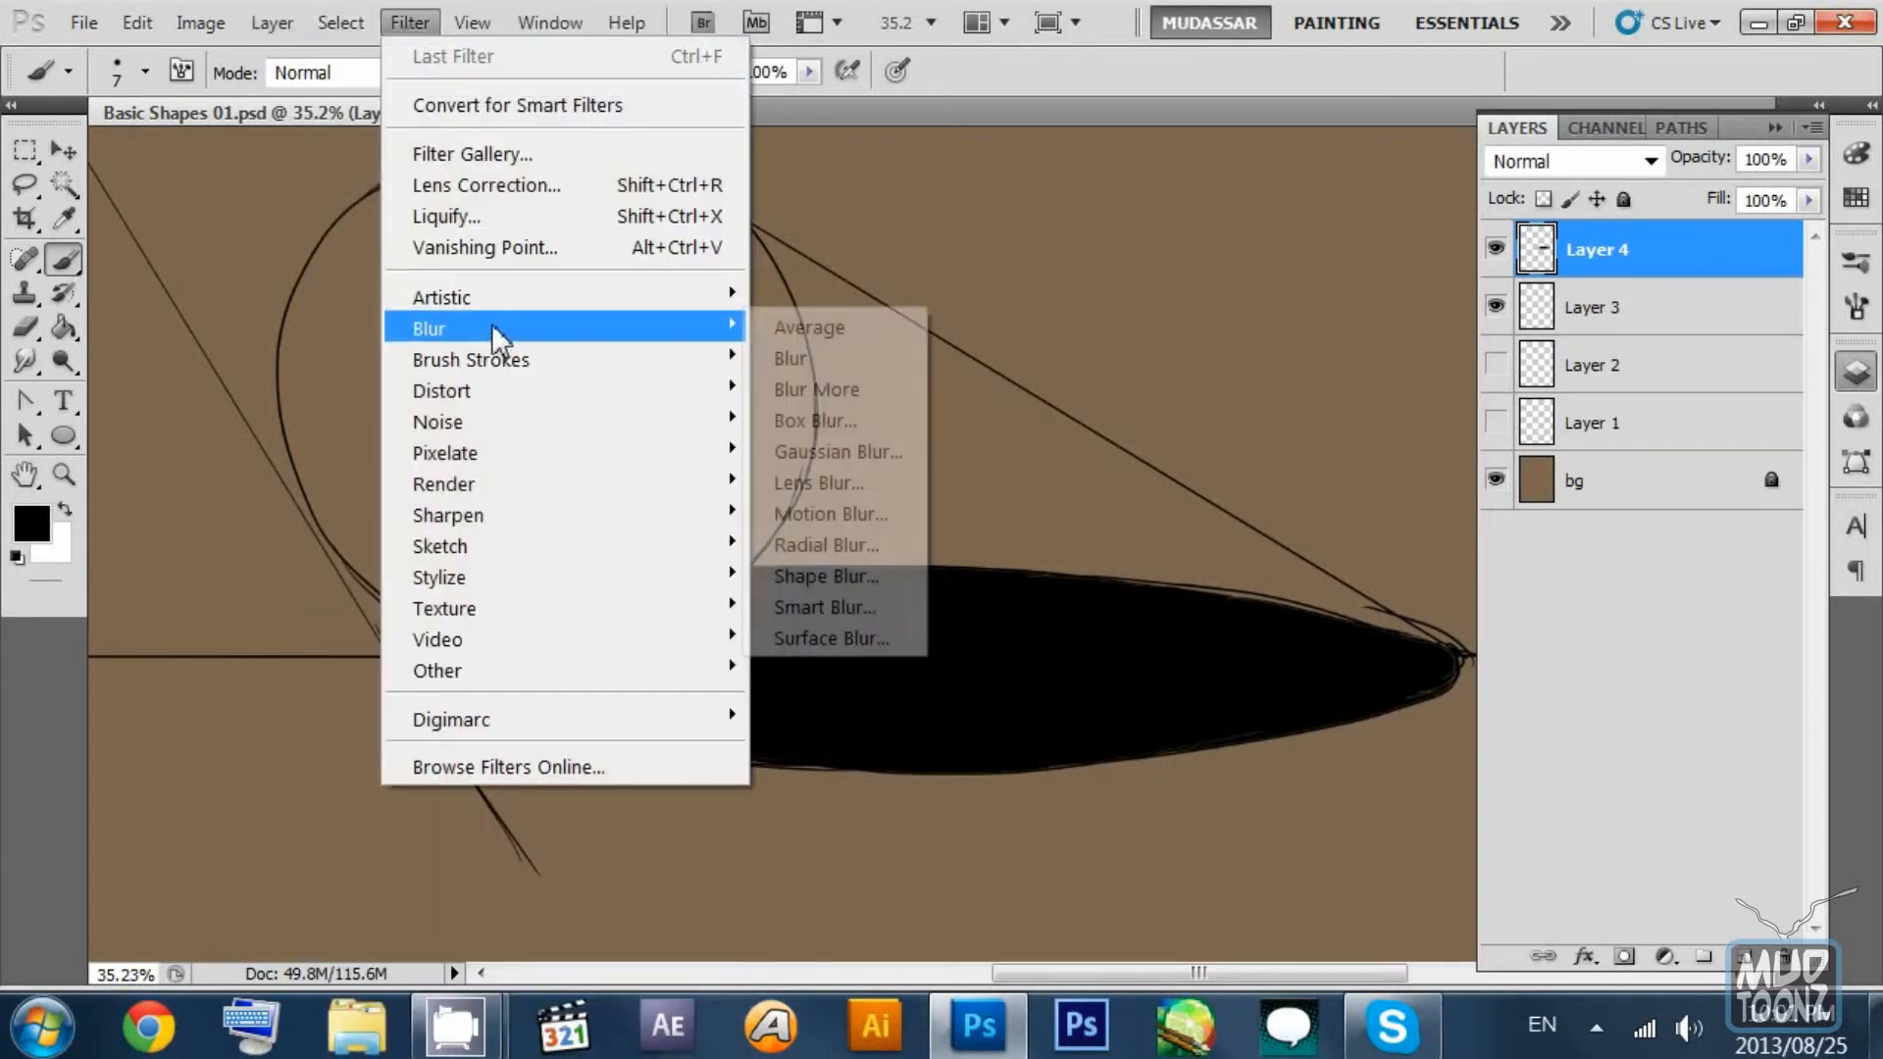
left_click(885, 516)
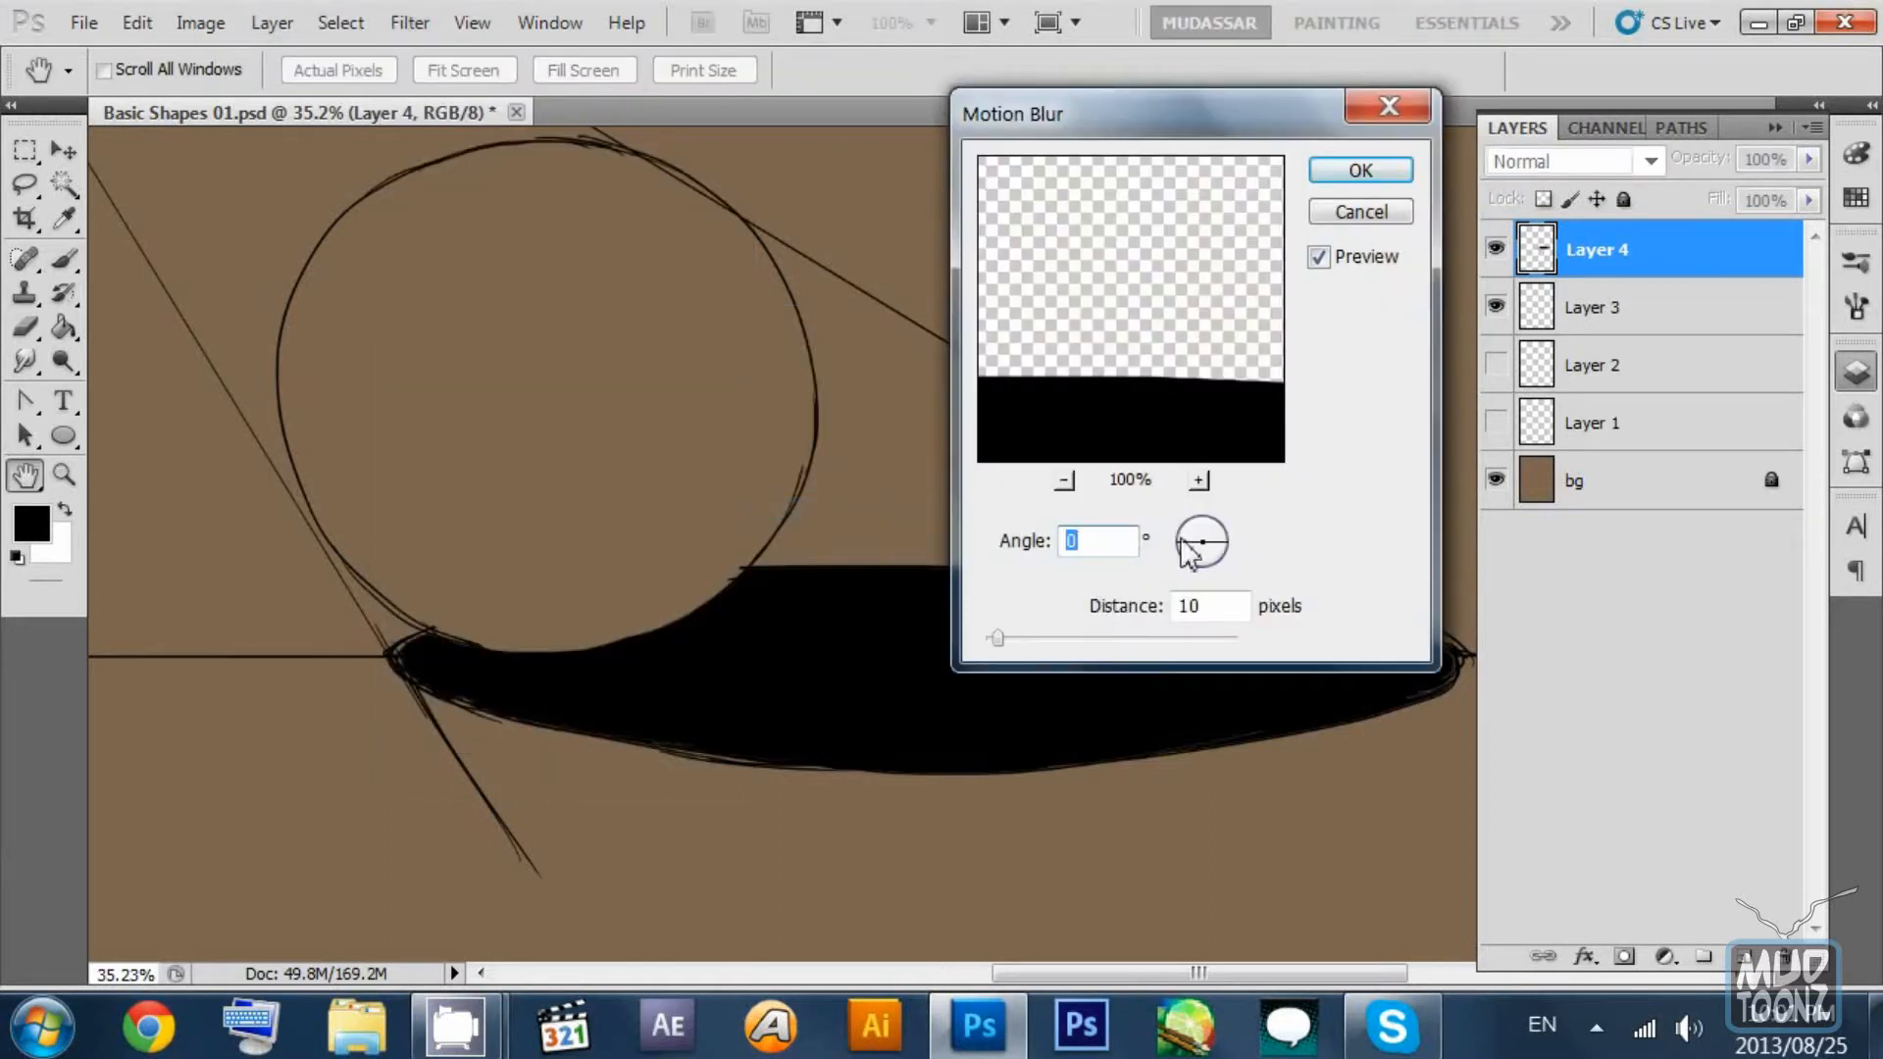
left_click(1193, 525)
left_click(1201, 540)
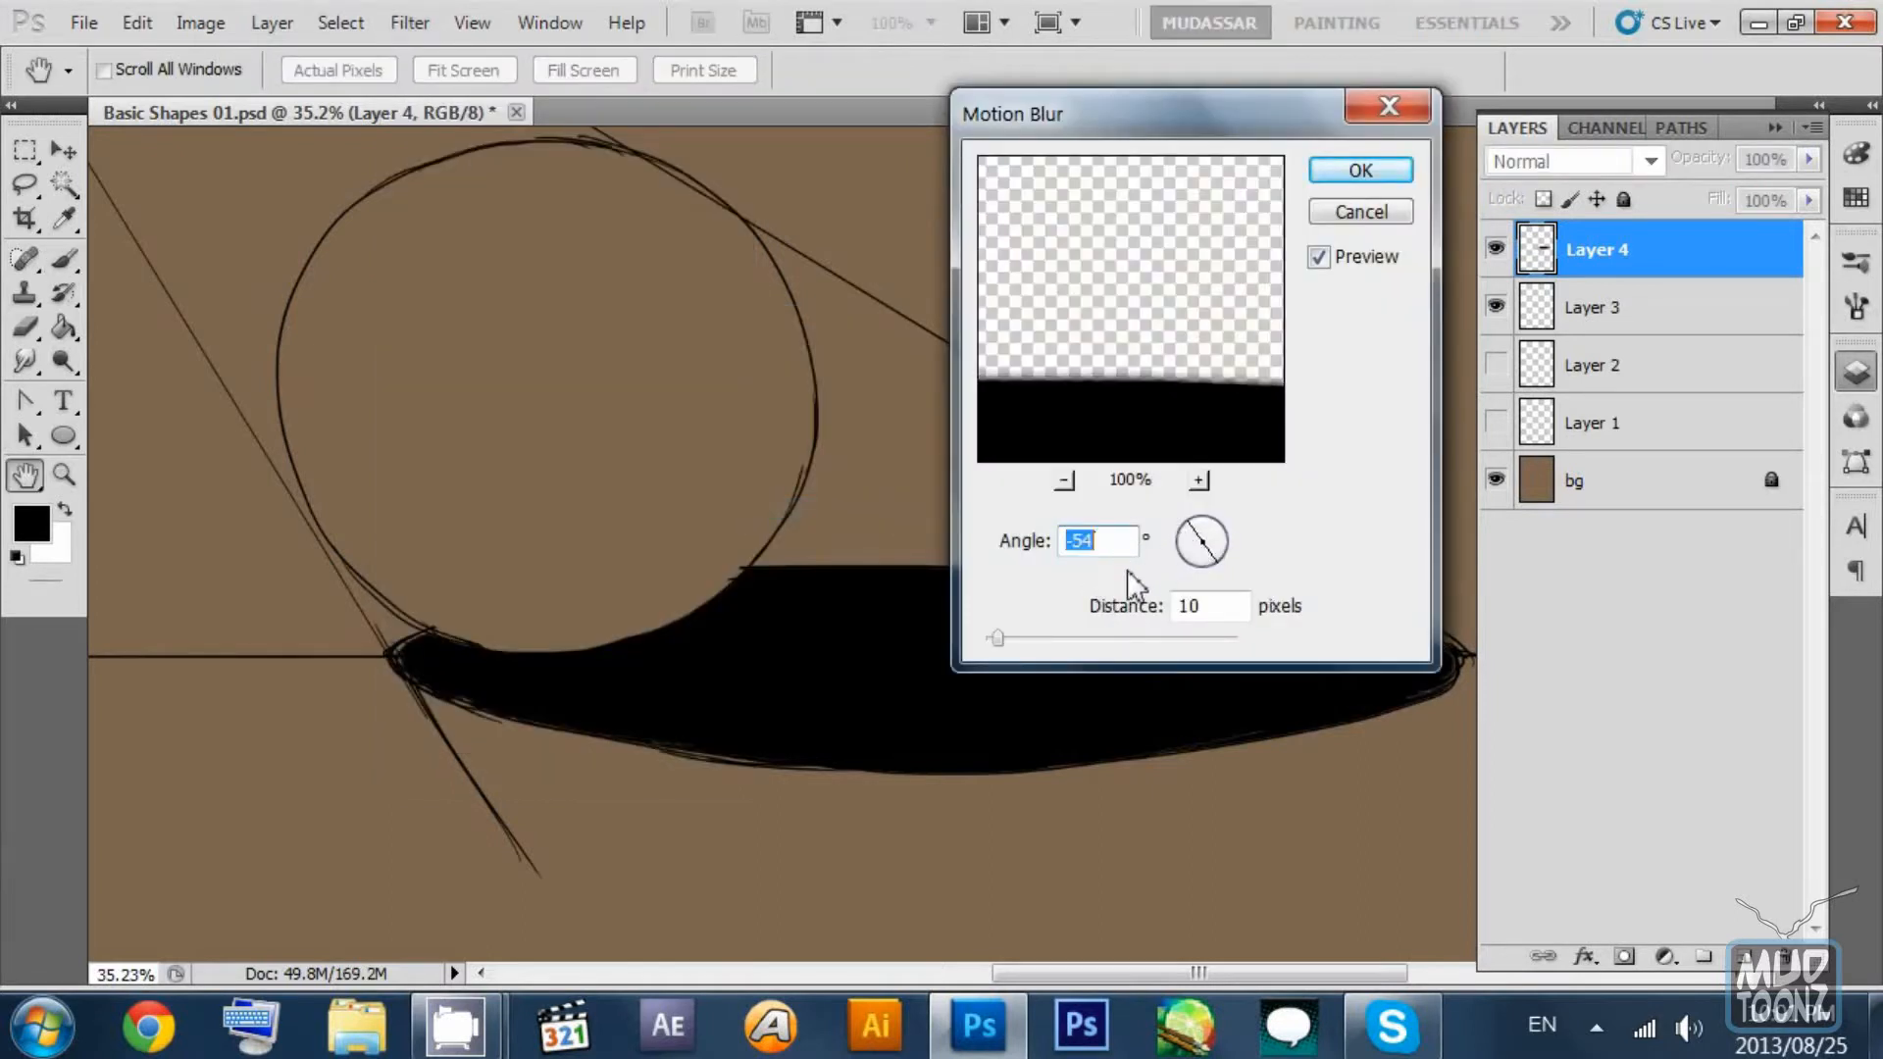
left_click_drag(998, 639, 1192, 633)
left_click(1101, 637)
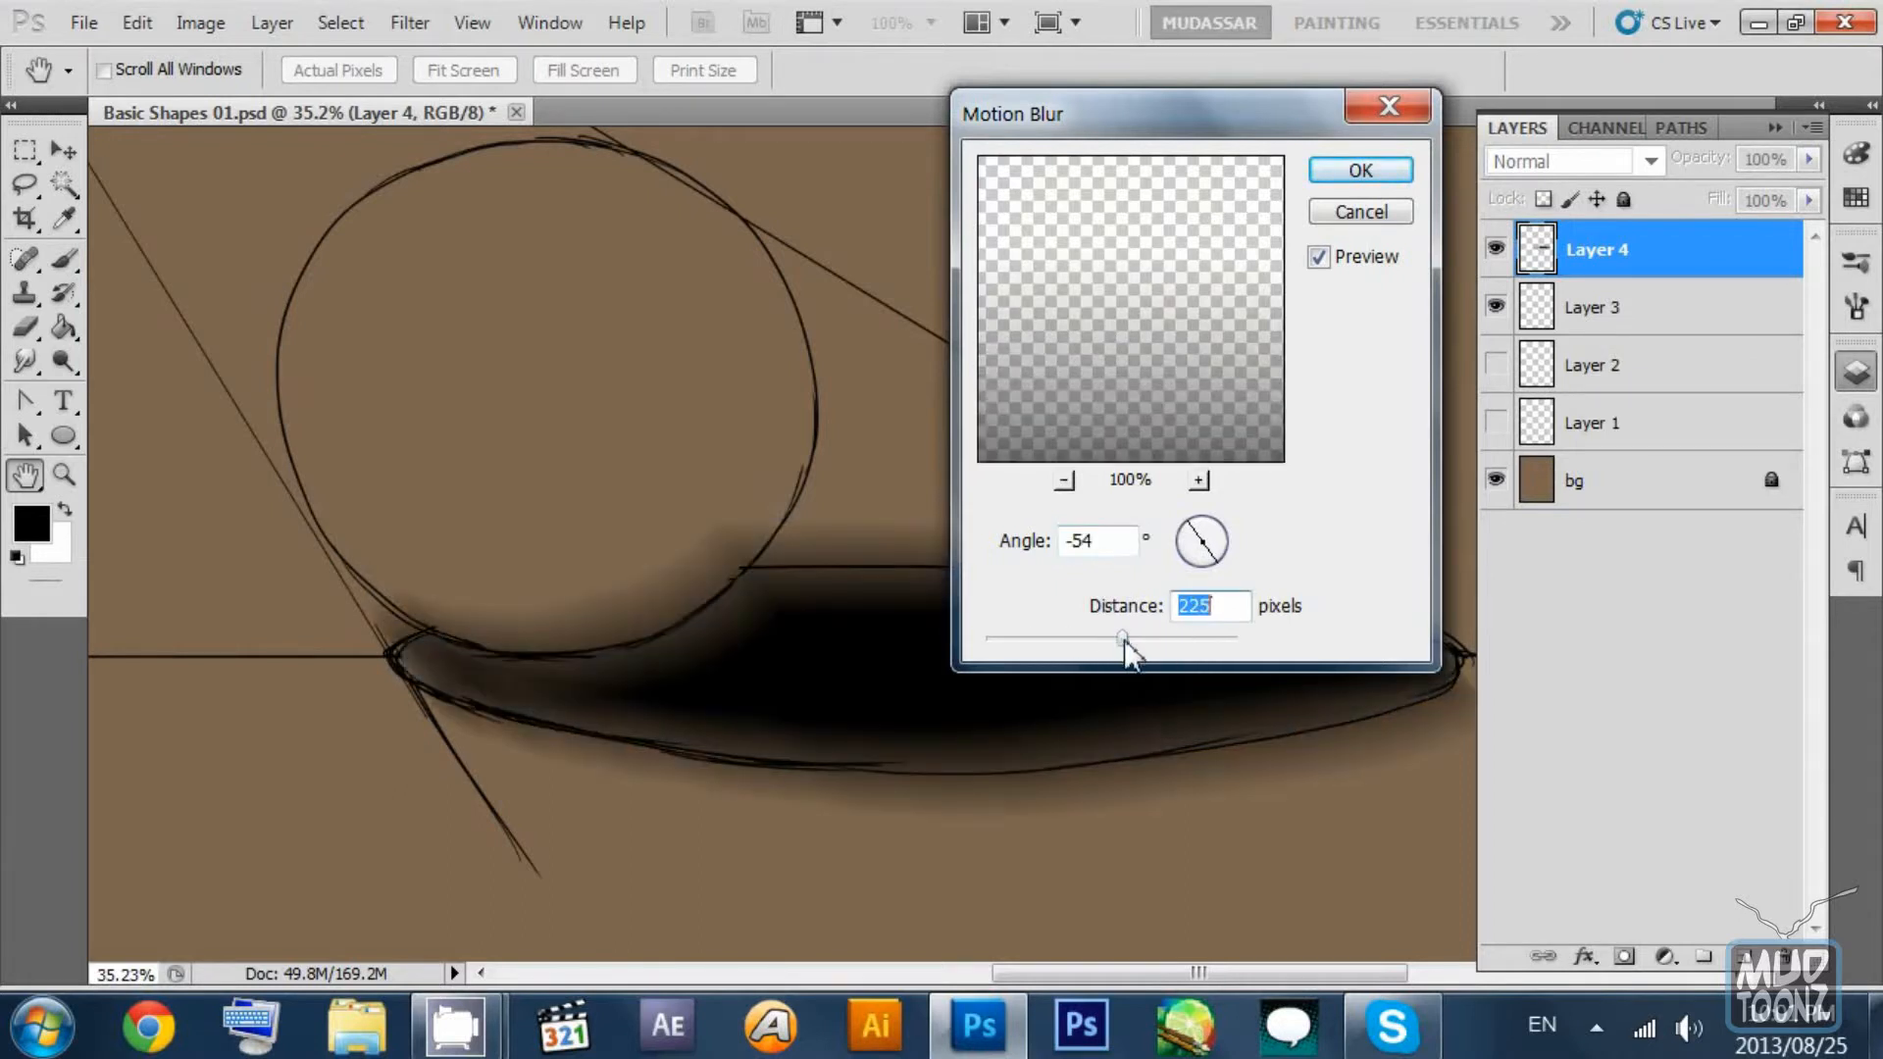
Try Motion Blur angles of -74° and -41° on the shadow and discard the filter.
left_click(1214, 569)
left_click_drag(1213, 561, 1218, 558)
left_click(1211, 563)
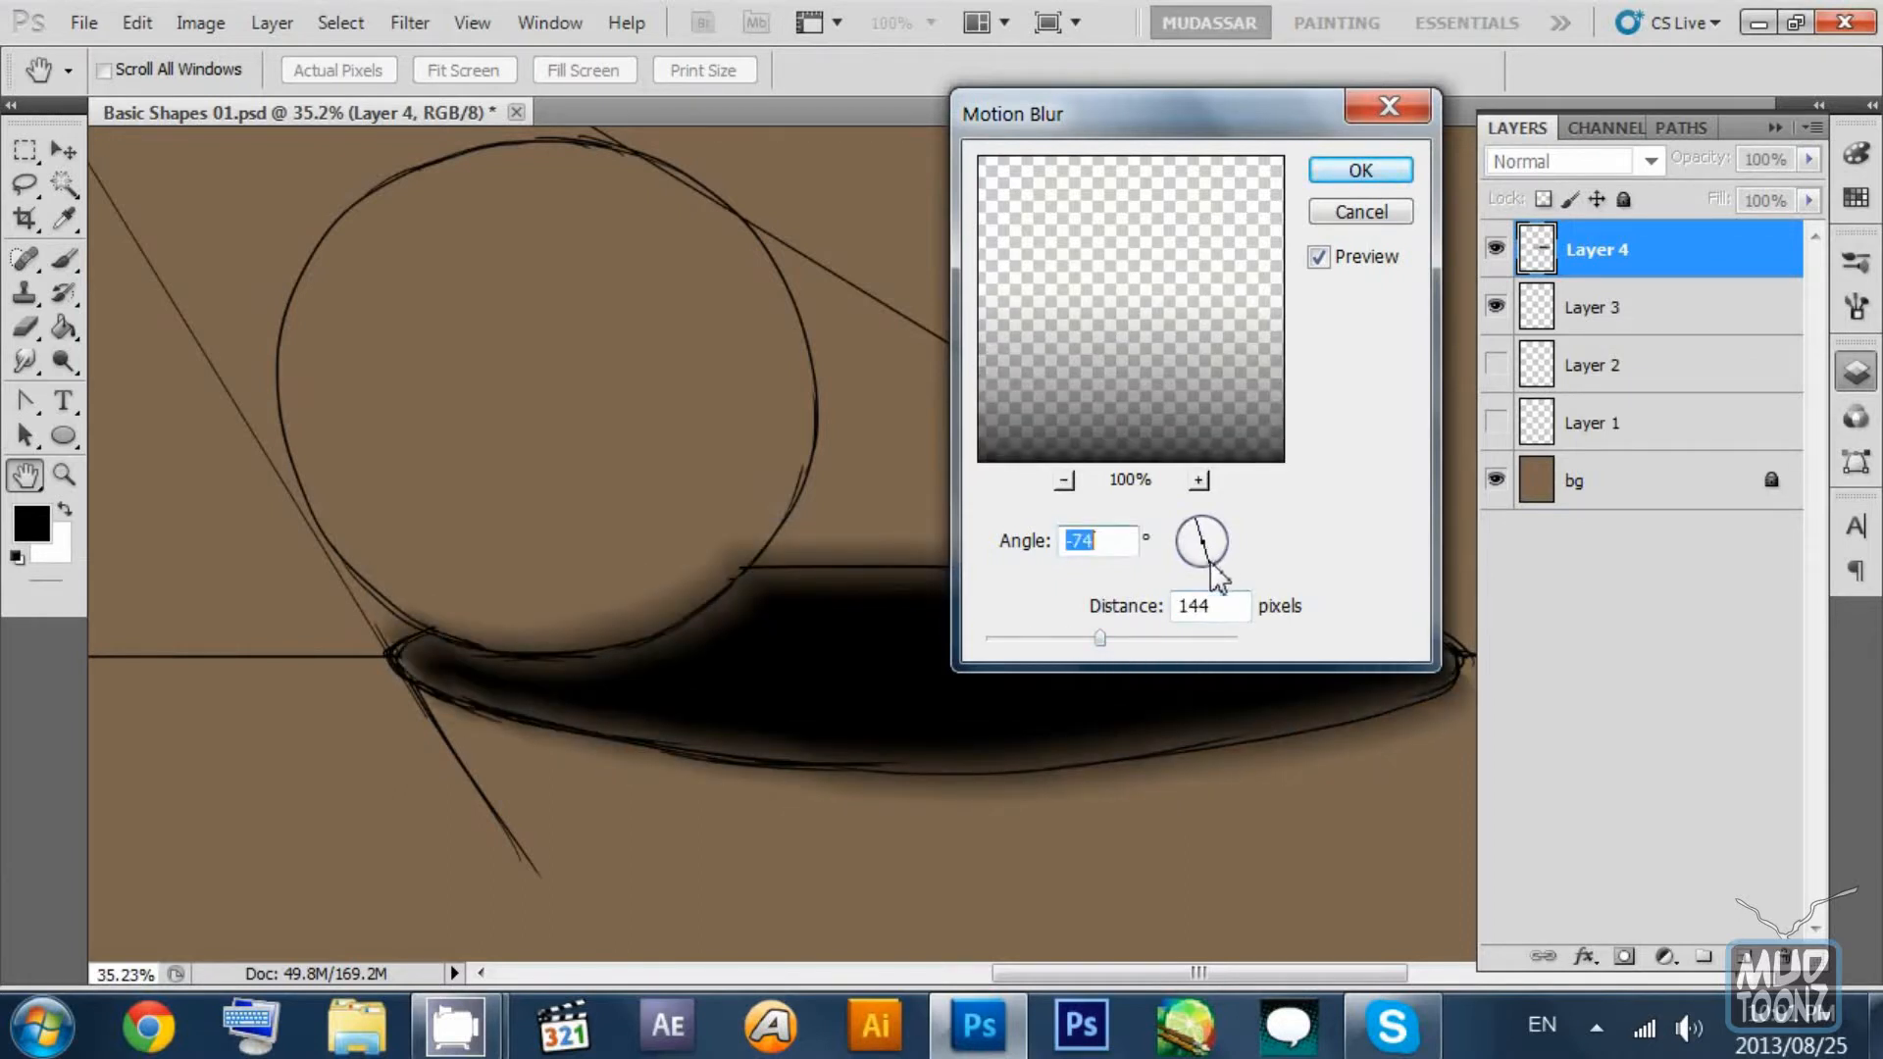
left_click(1222, 554)
left_click(1220, 558)
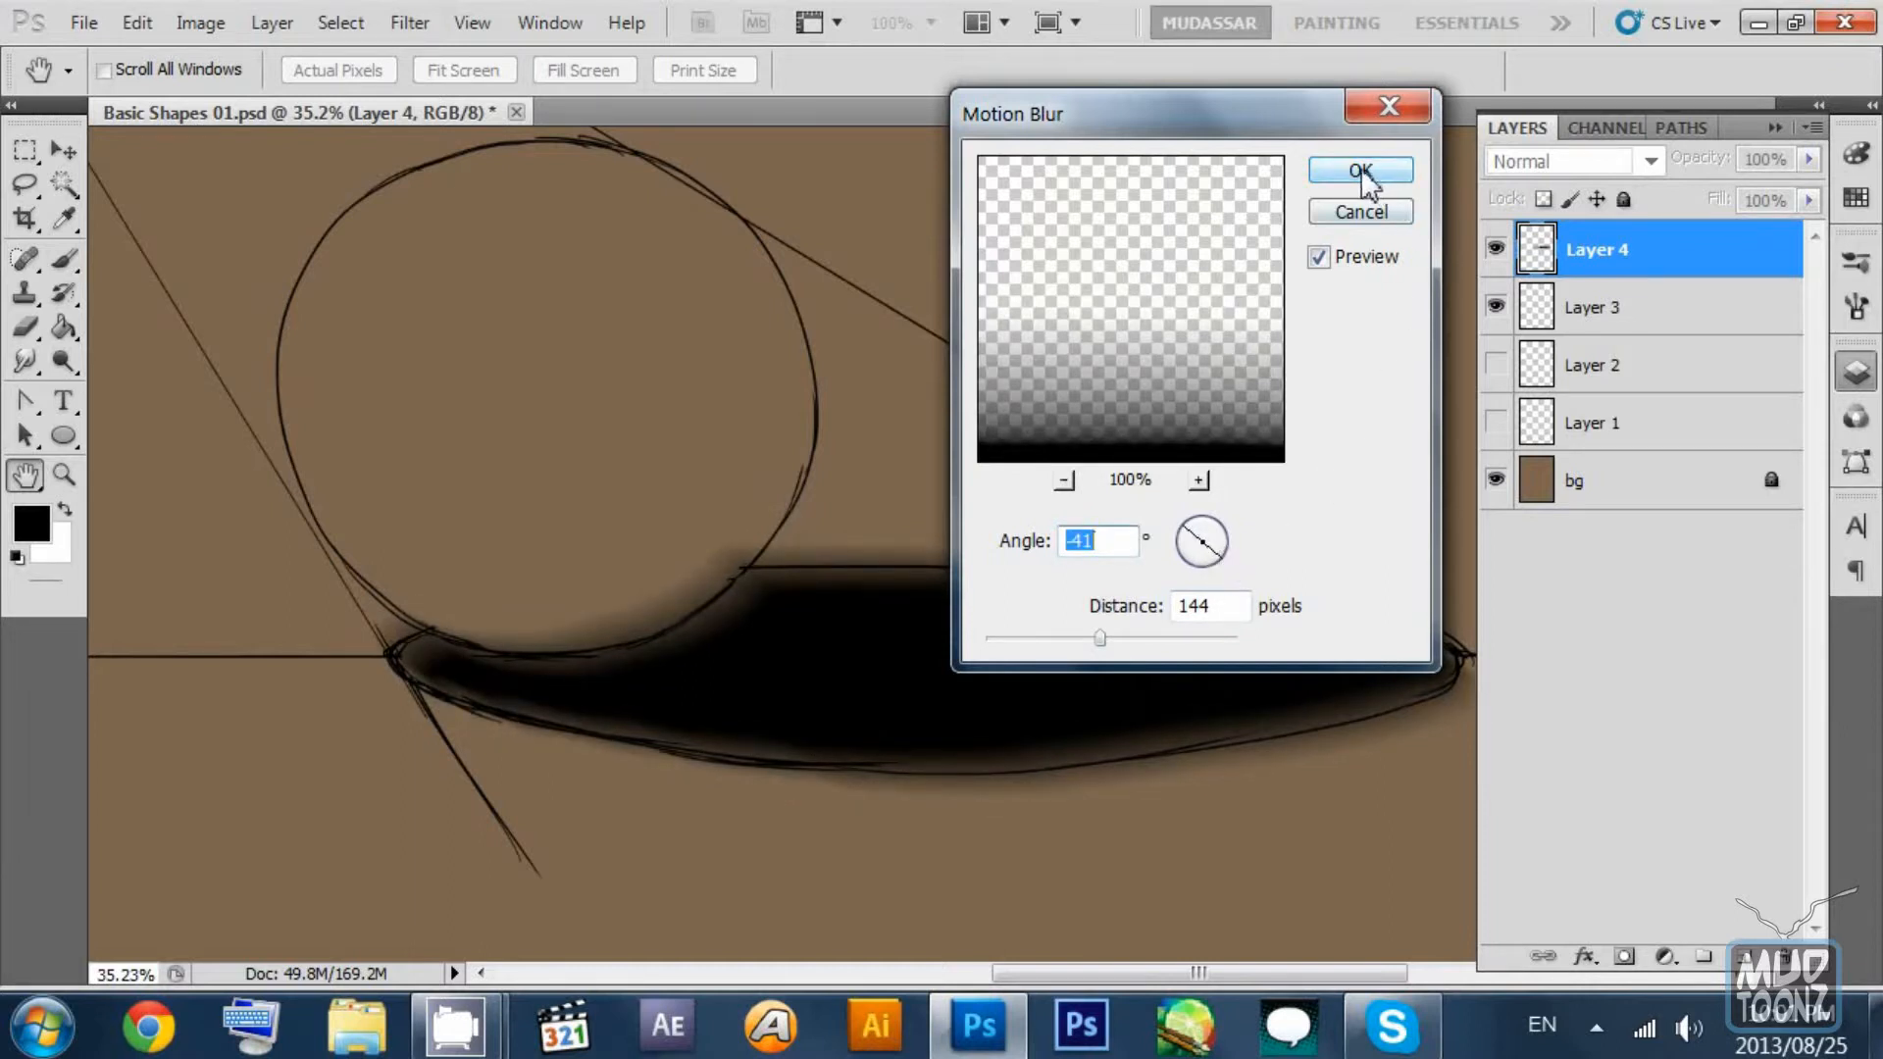
left_click(1361, 212)
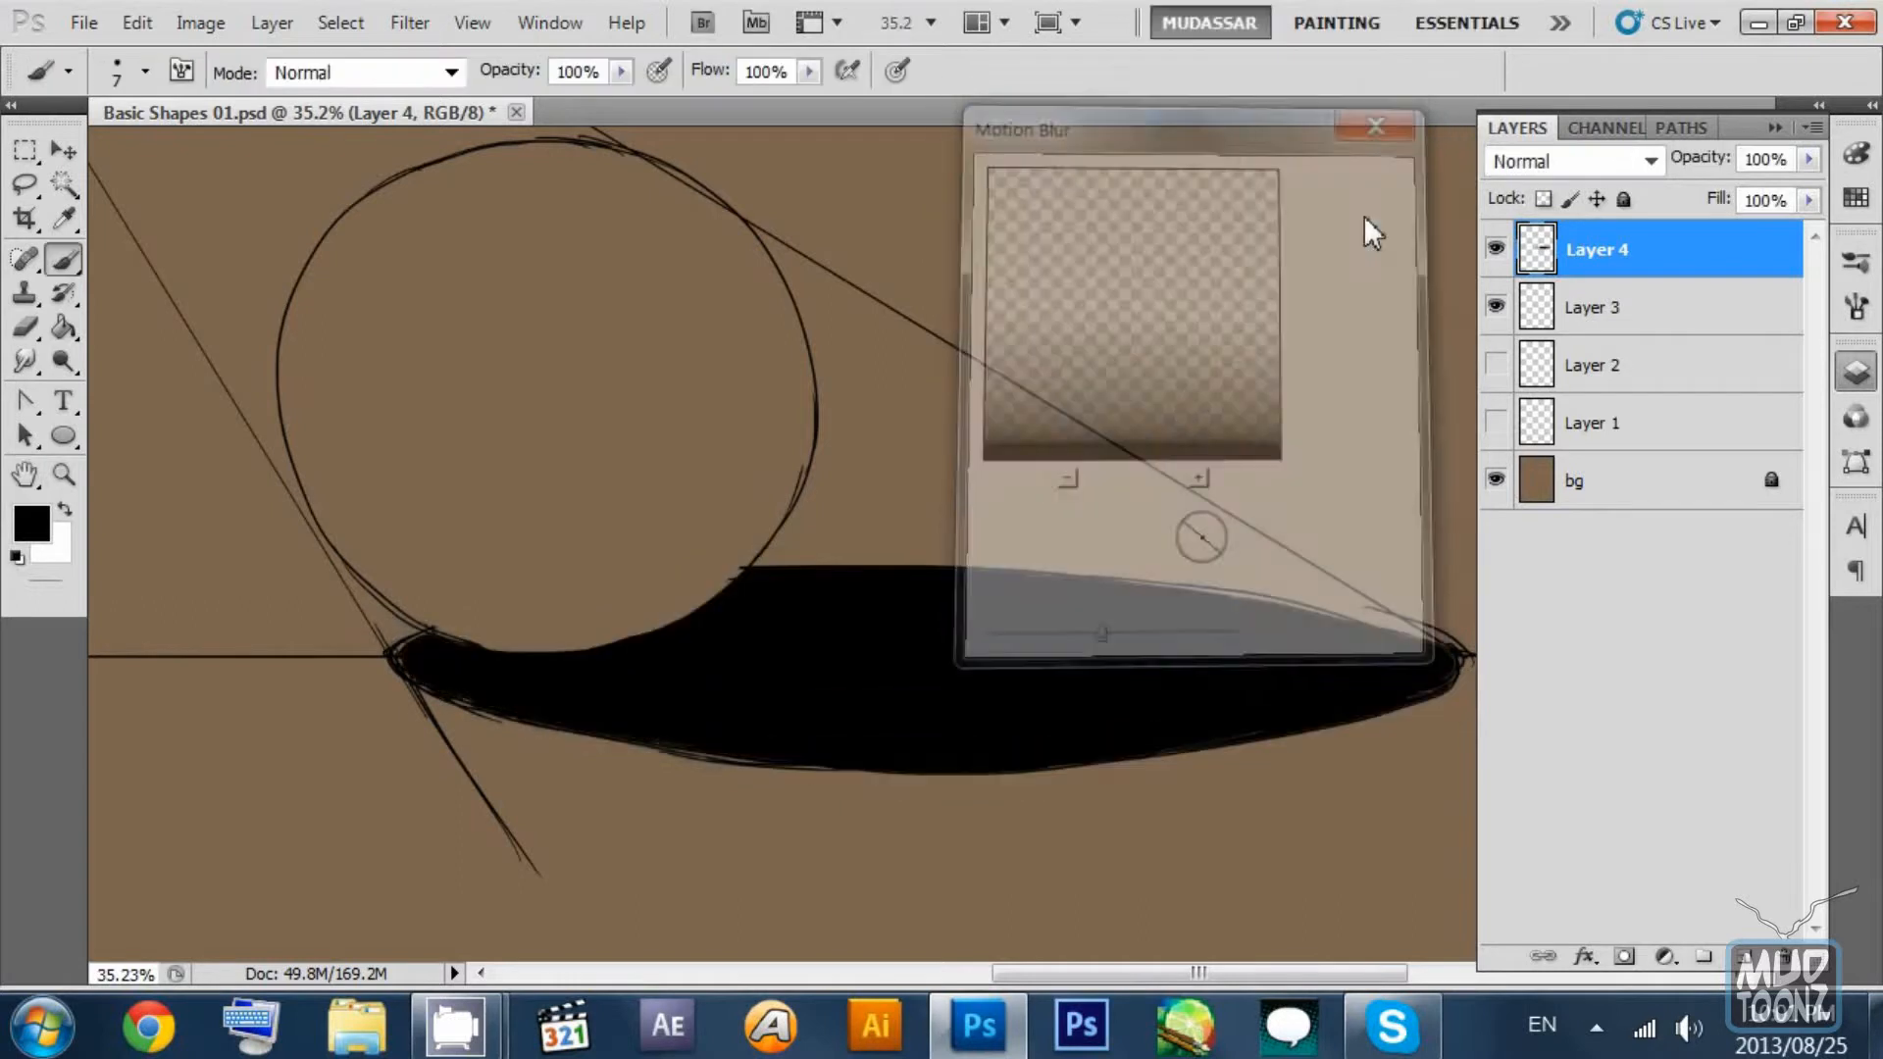
Try a Gaussian Blur with a radius of 44.9 pixels on the shadow and discard it.
left_click(402, 26)
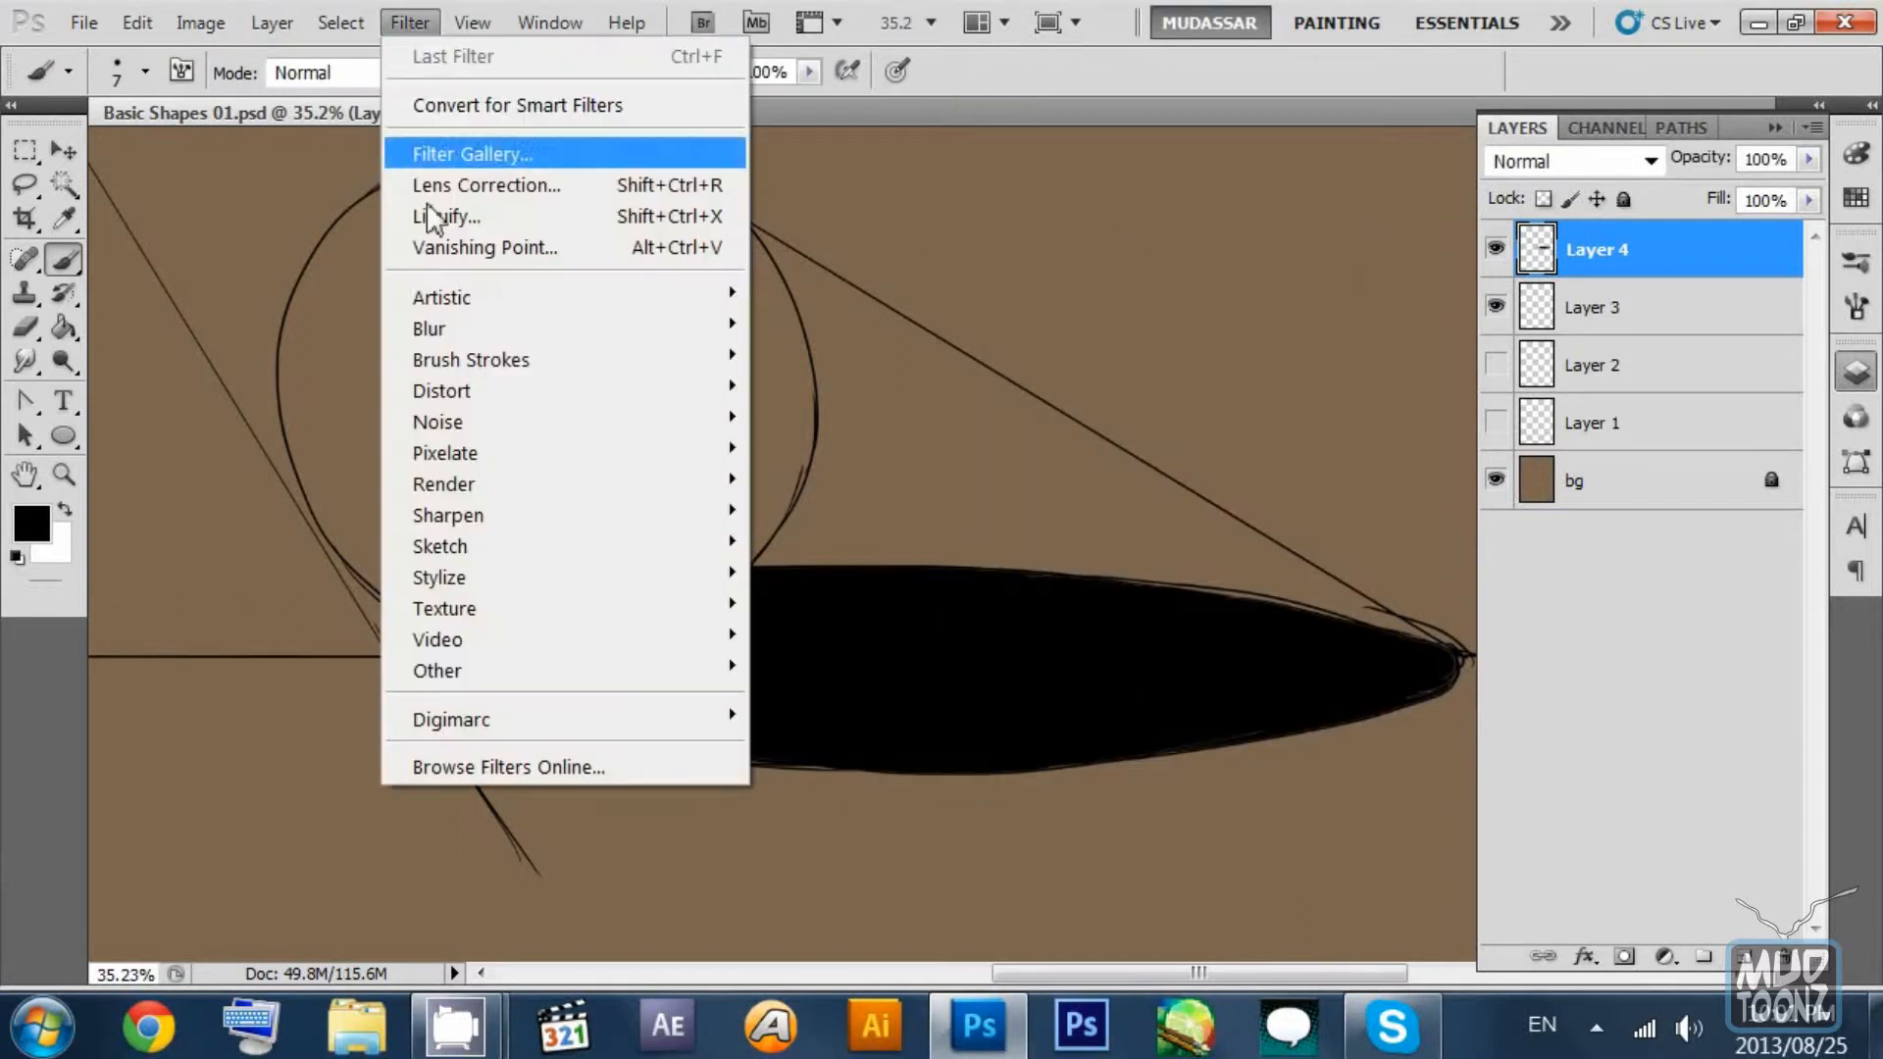
mouse_move(504, 333)
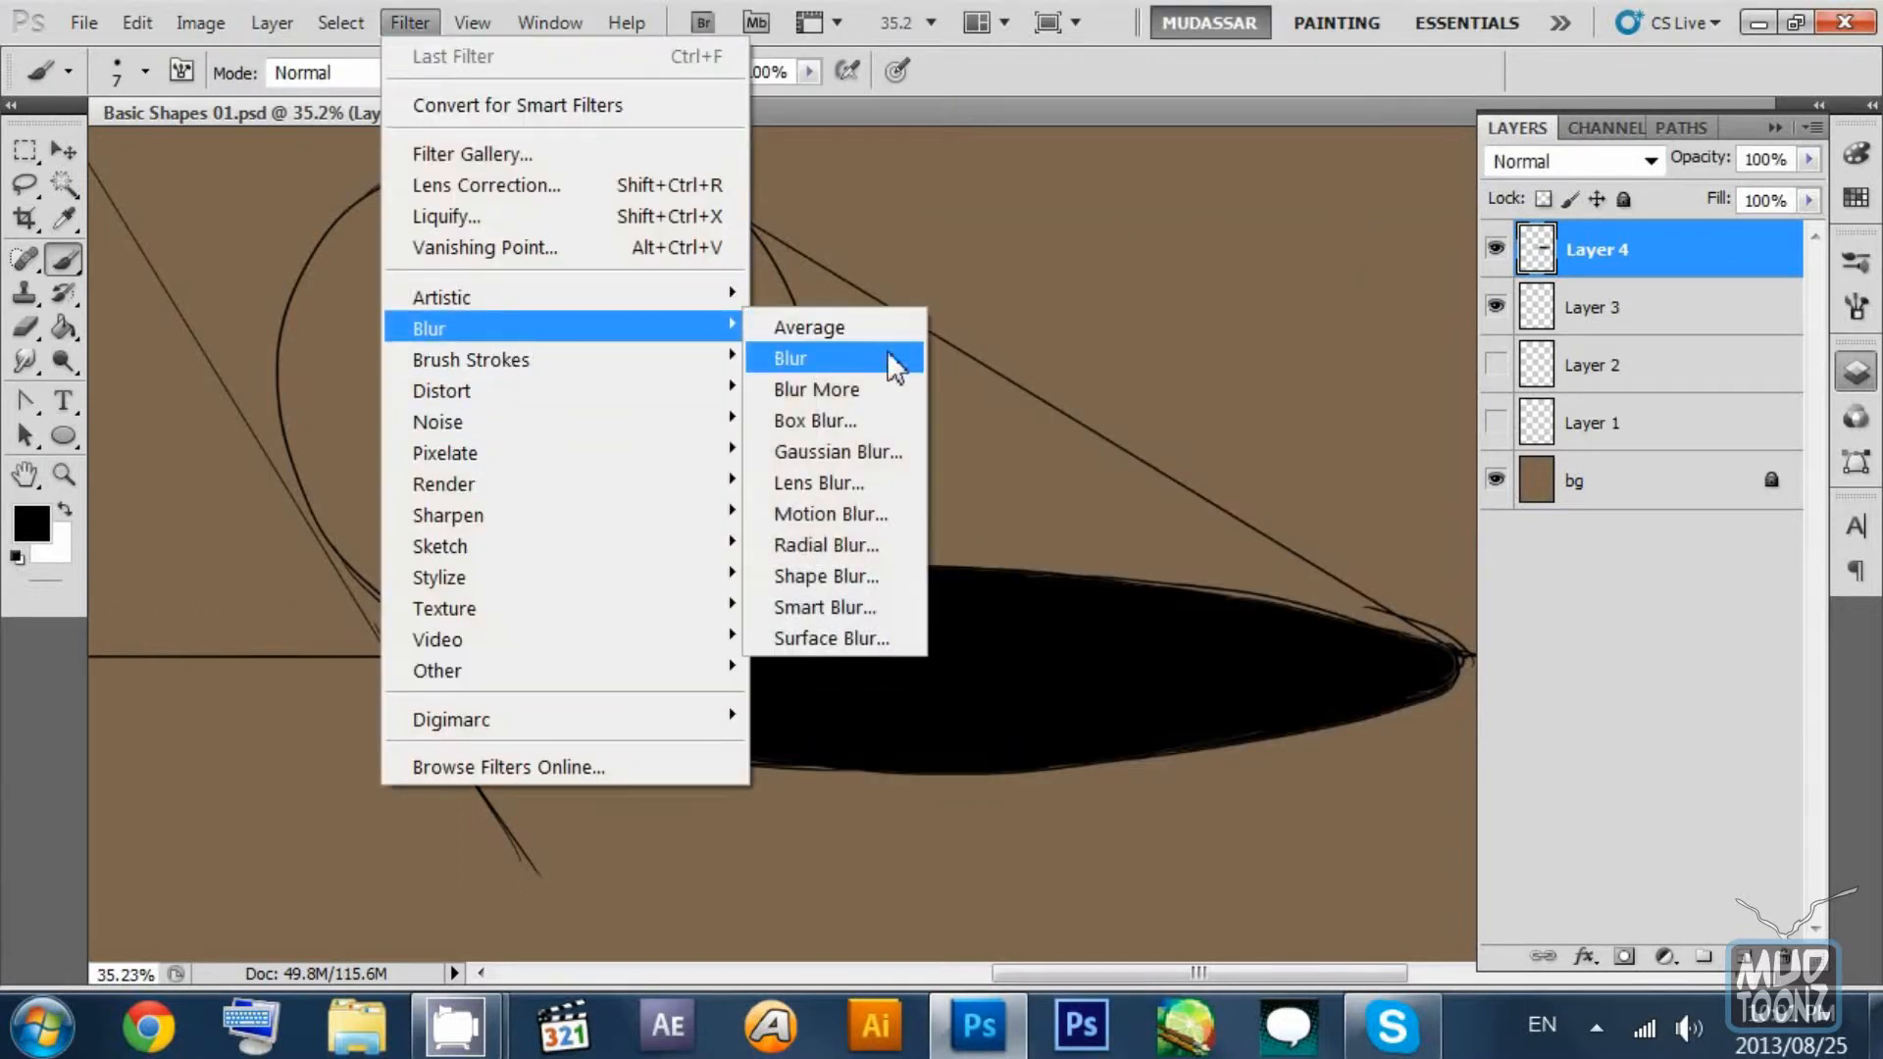
left_click(874, 451)
left_click_drag(1391, 593, 1451, 579)
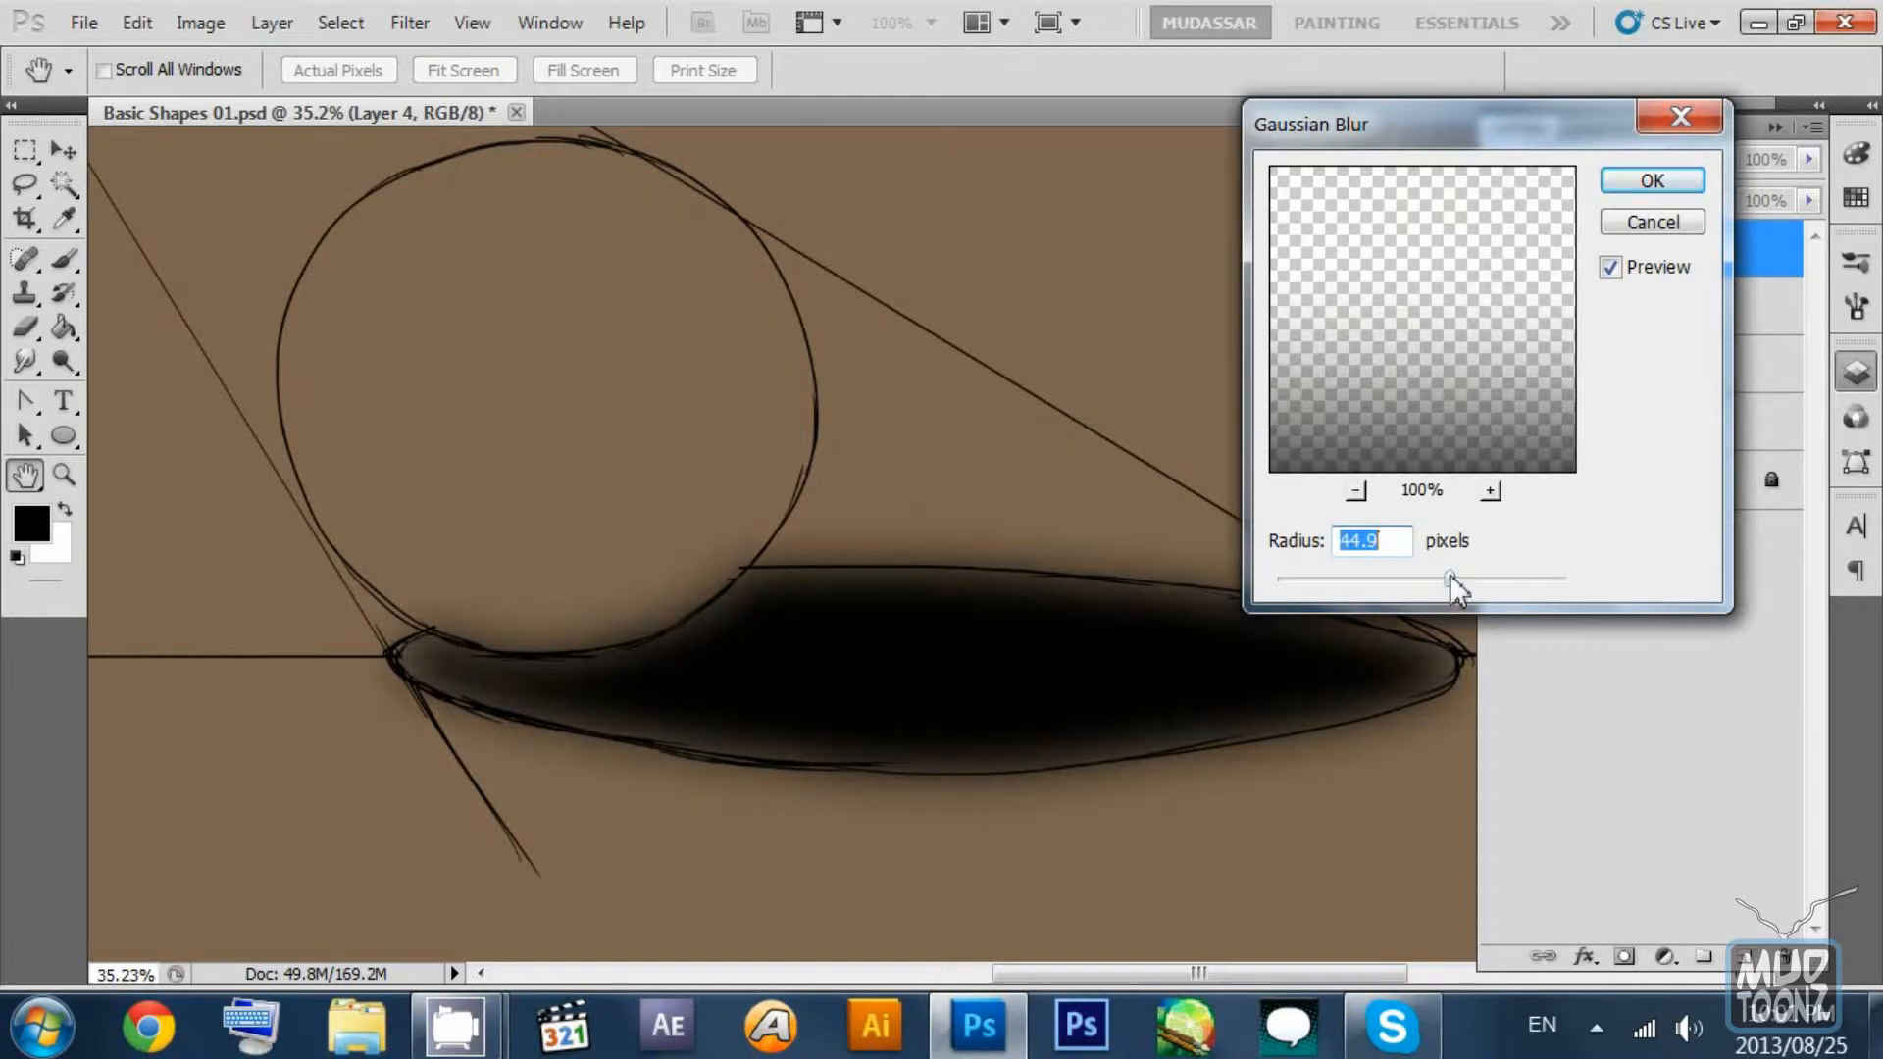
left_click(1652, 222)
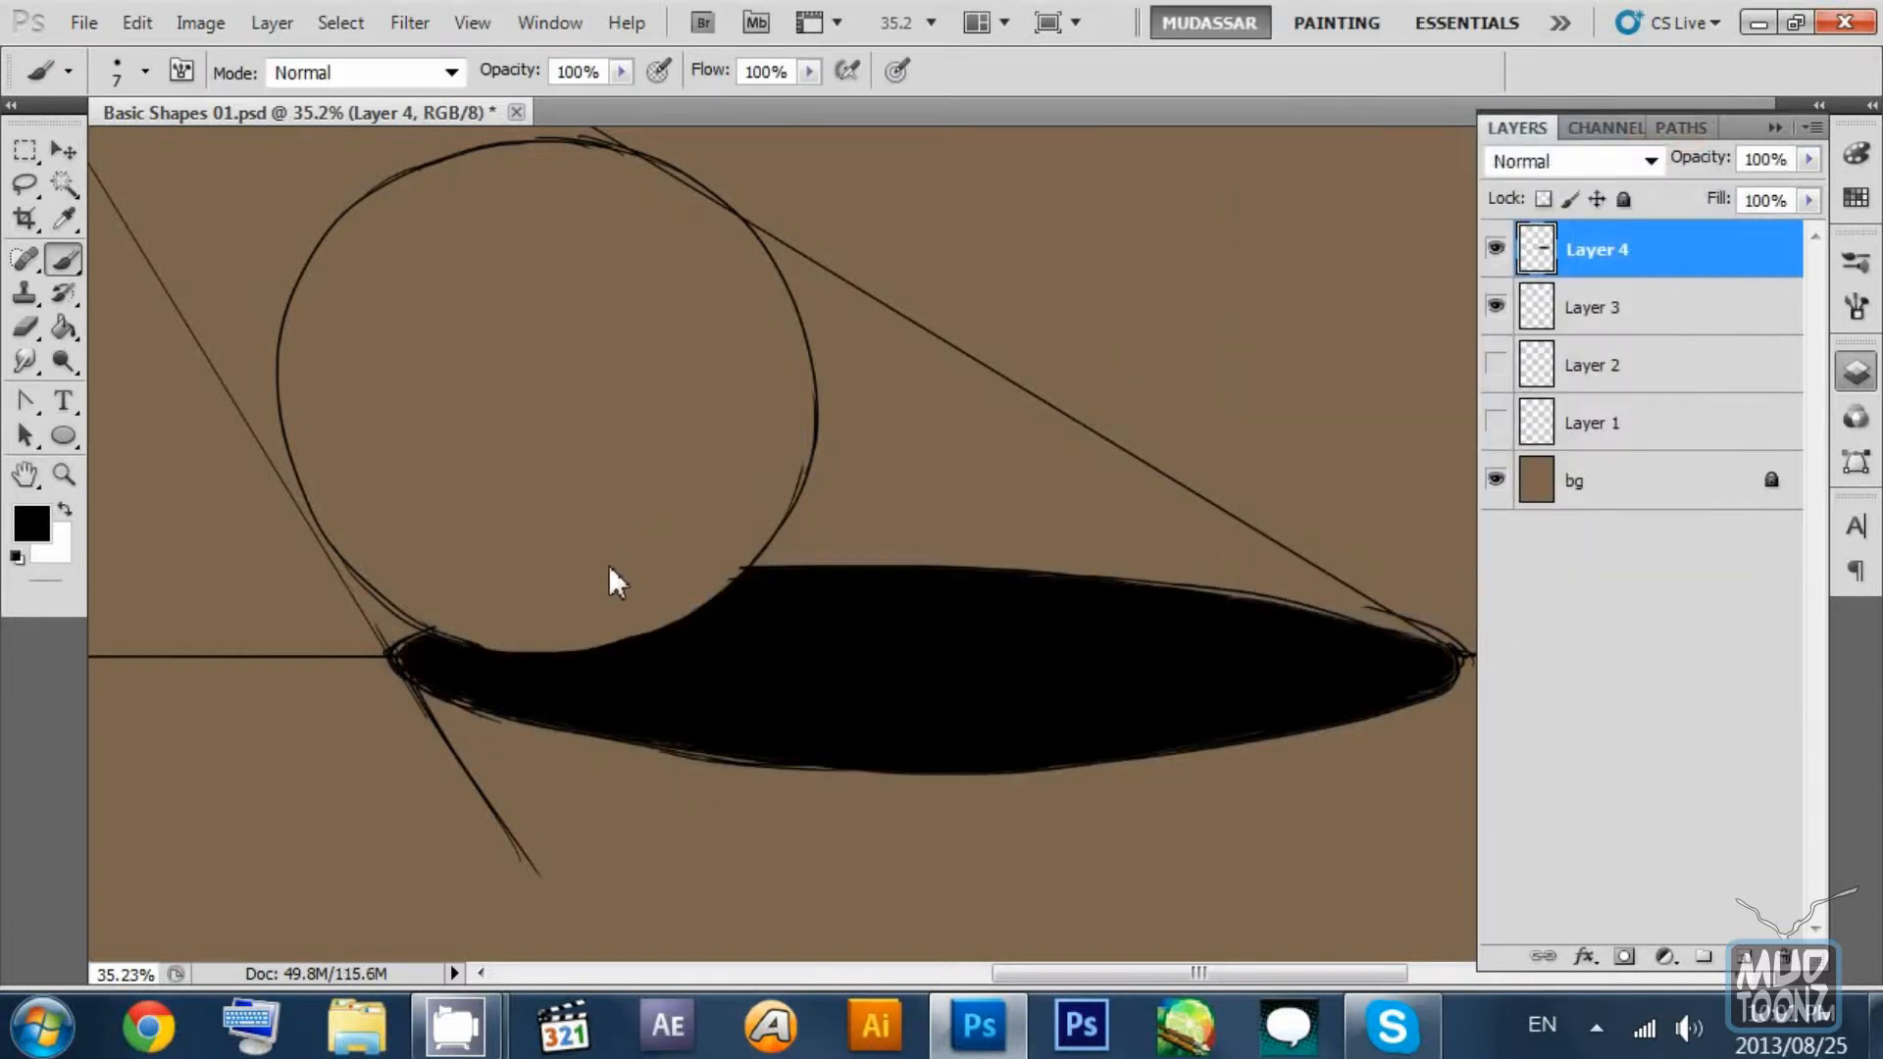
Enlarge the brush to 100 px and paint black under the ball on Layer 4, extending the shadow into a full ellipse.
key("bracketright")
key("bracketright")
key("bracketright")
key("bracketright")
key("bracketright")
key("bracketright")
key("bracketright")
key("bracketright")
key("bracketright")
key("bracketright")
key("bracketright")
key("bracketright")
key("ctrl+z")
left_click_drag(651, 598, 468, 645)
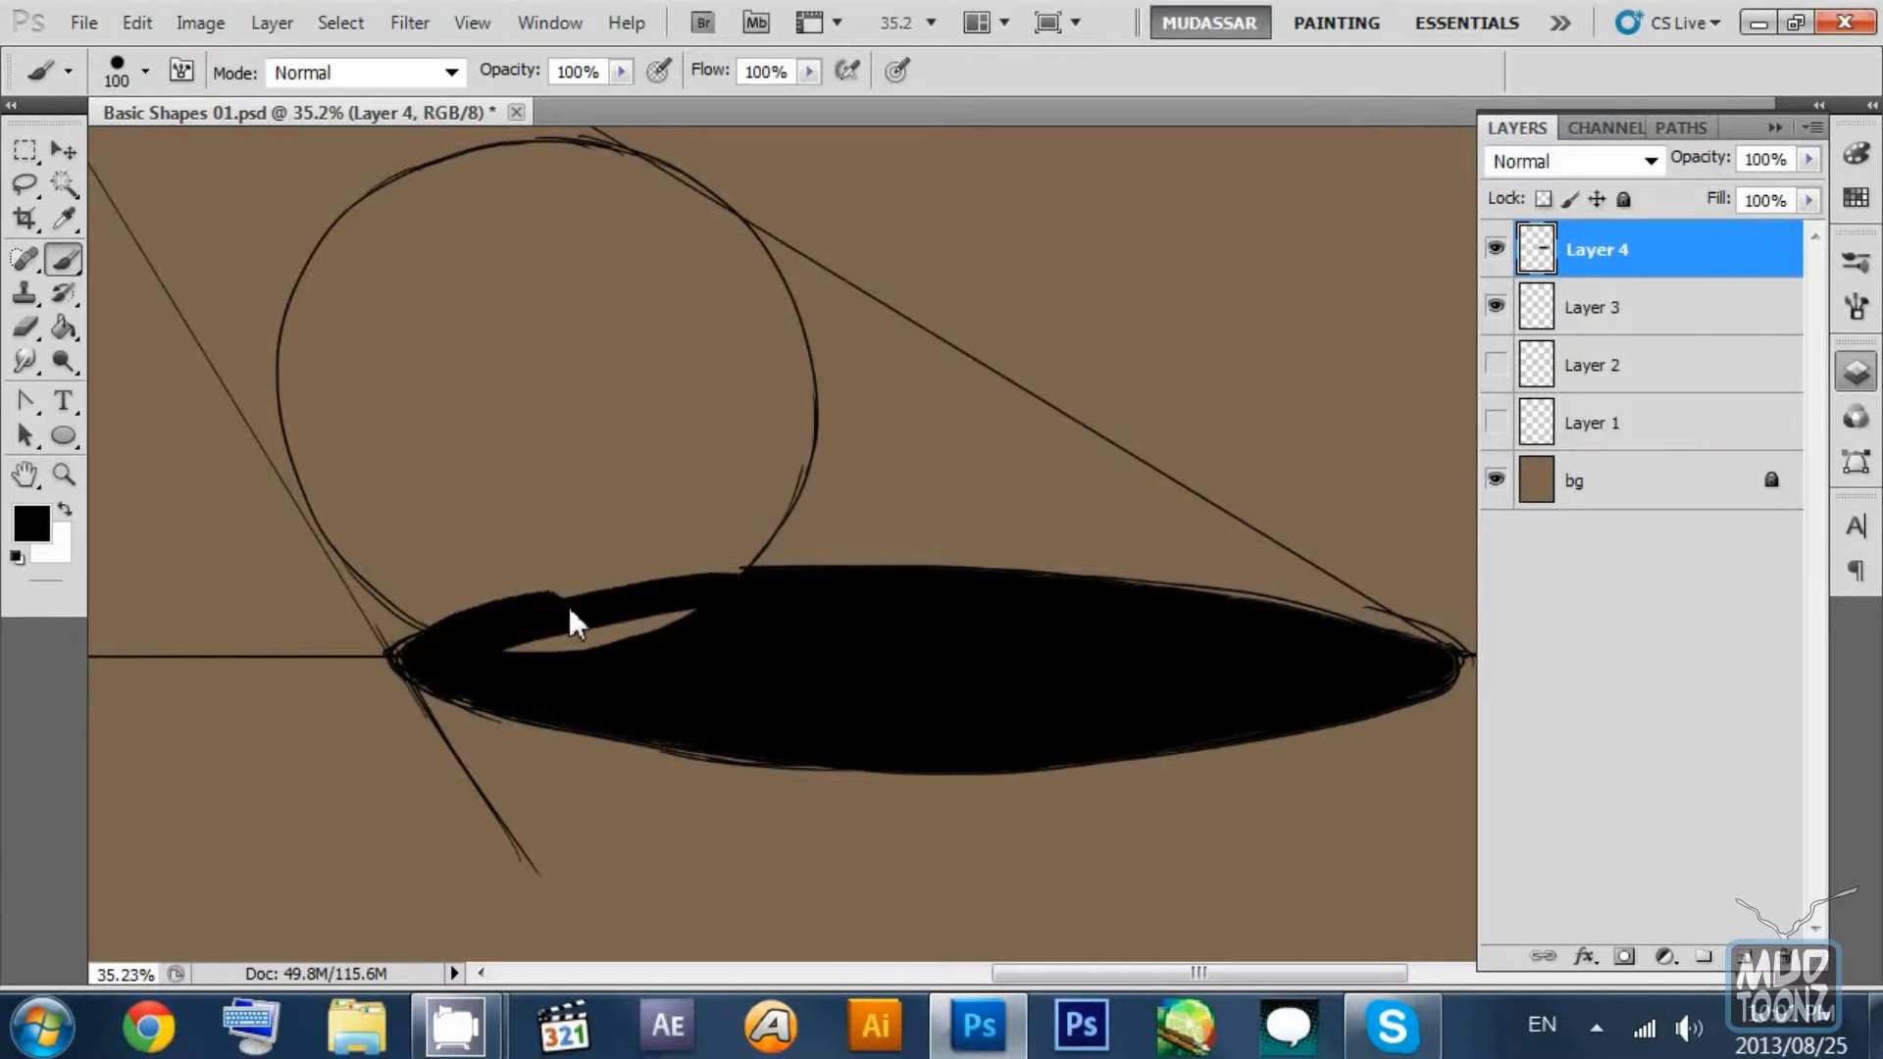
left_click_drag(755, 585, 487, 644)
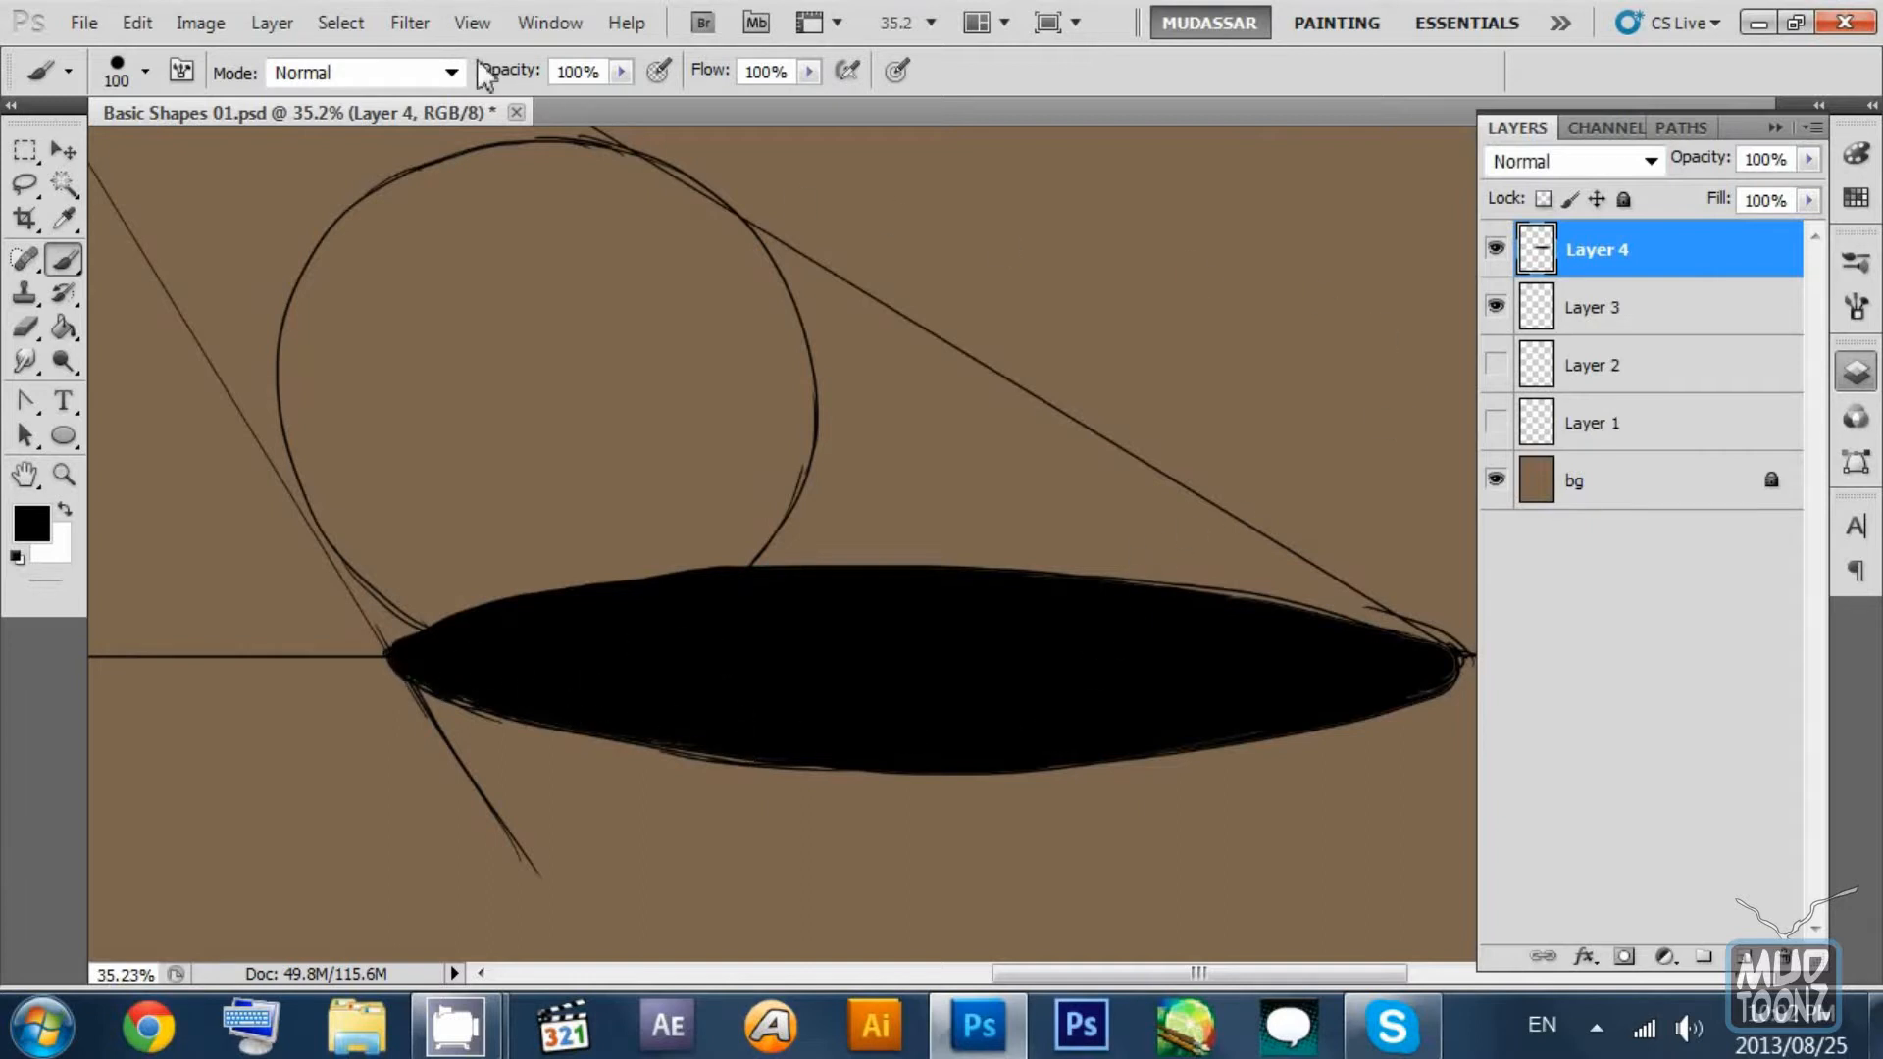
Apply a Gaussian Blur with a radius of 20.0 pixels to the black shadow on Layer 4.
left_click(410, 22)
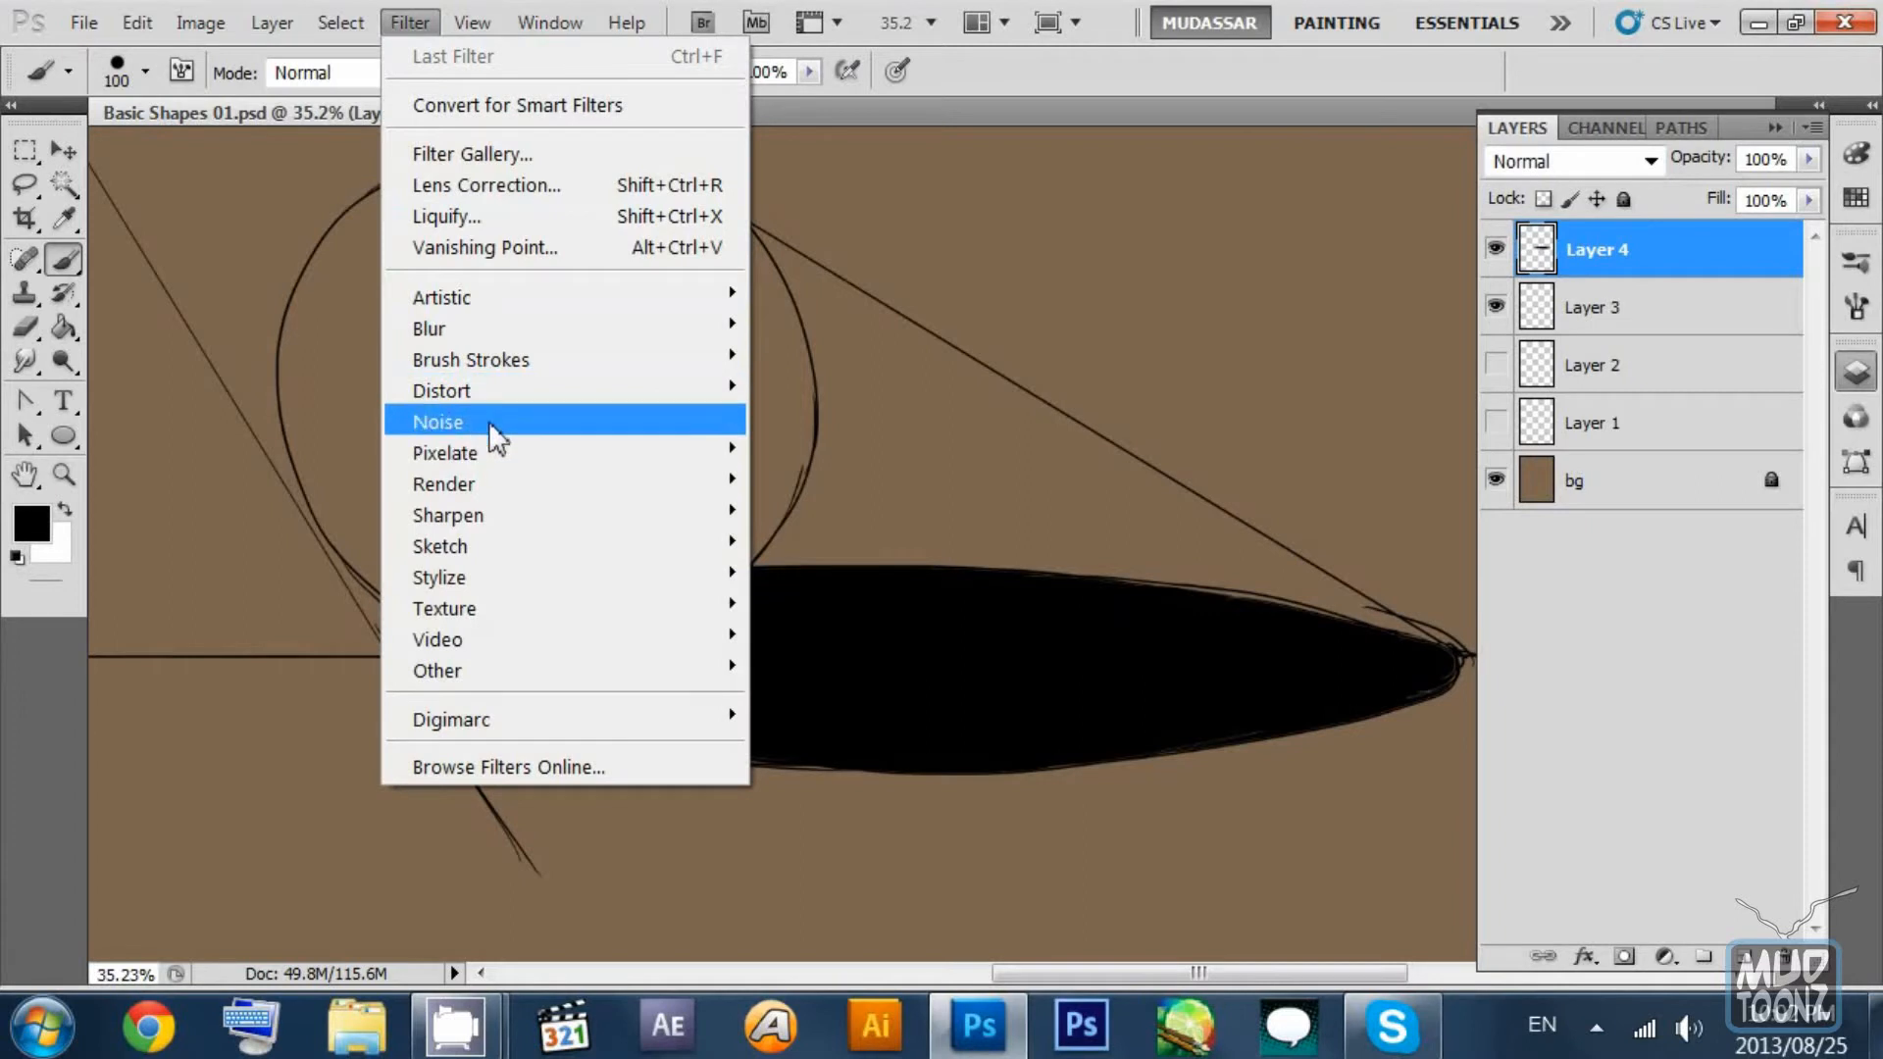
mouse_move(505, 332)
left_click(868, 453)
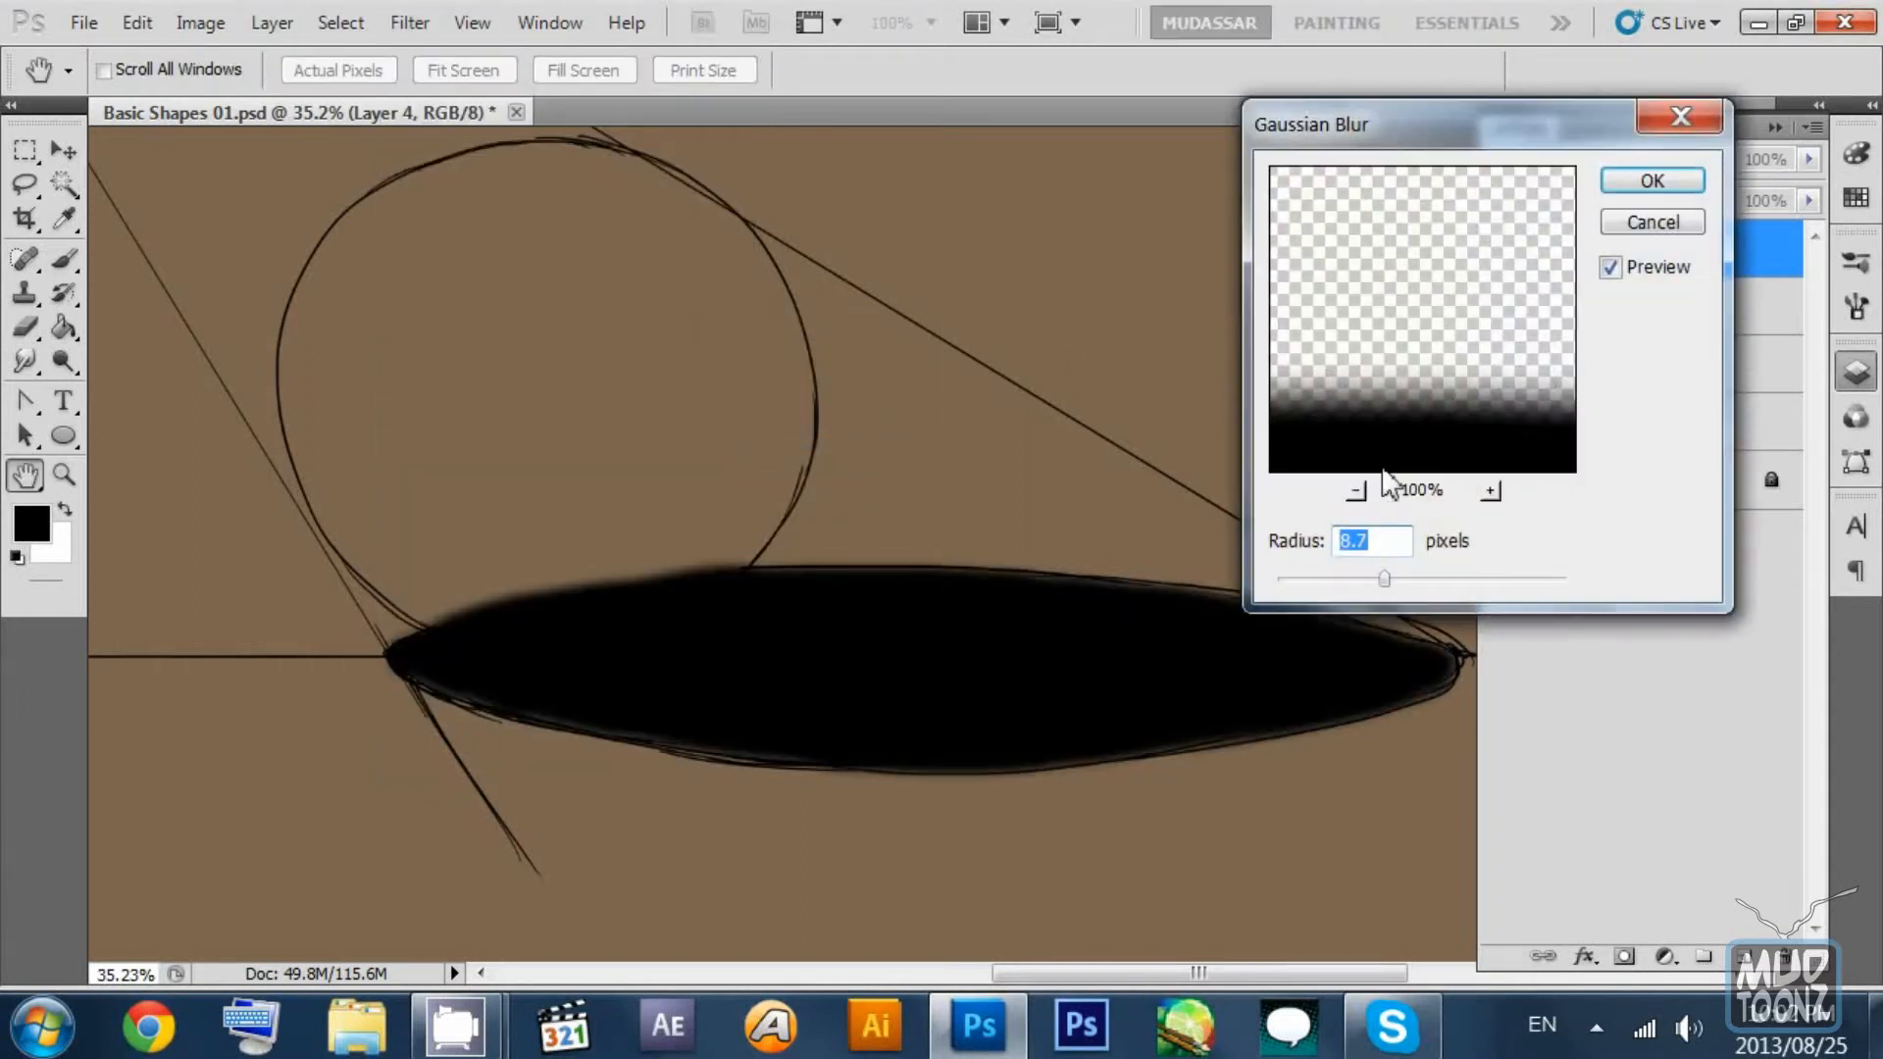
mouse_move(1401, 572)
left_mouse_down()
mouse_move(1444, 573)
mouse_move(1423, 578)
left_mouse_up()
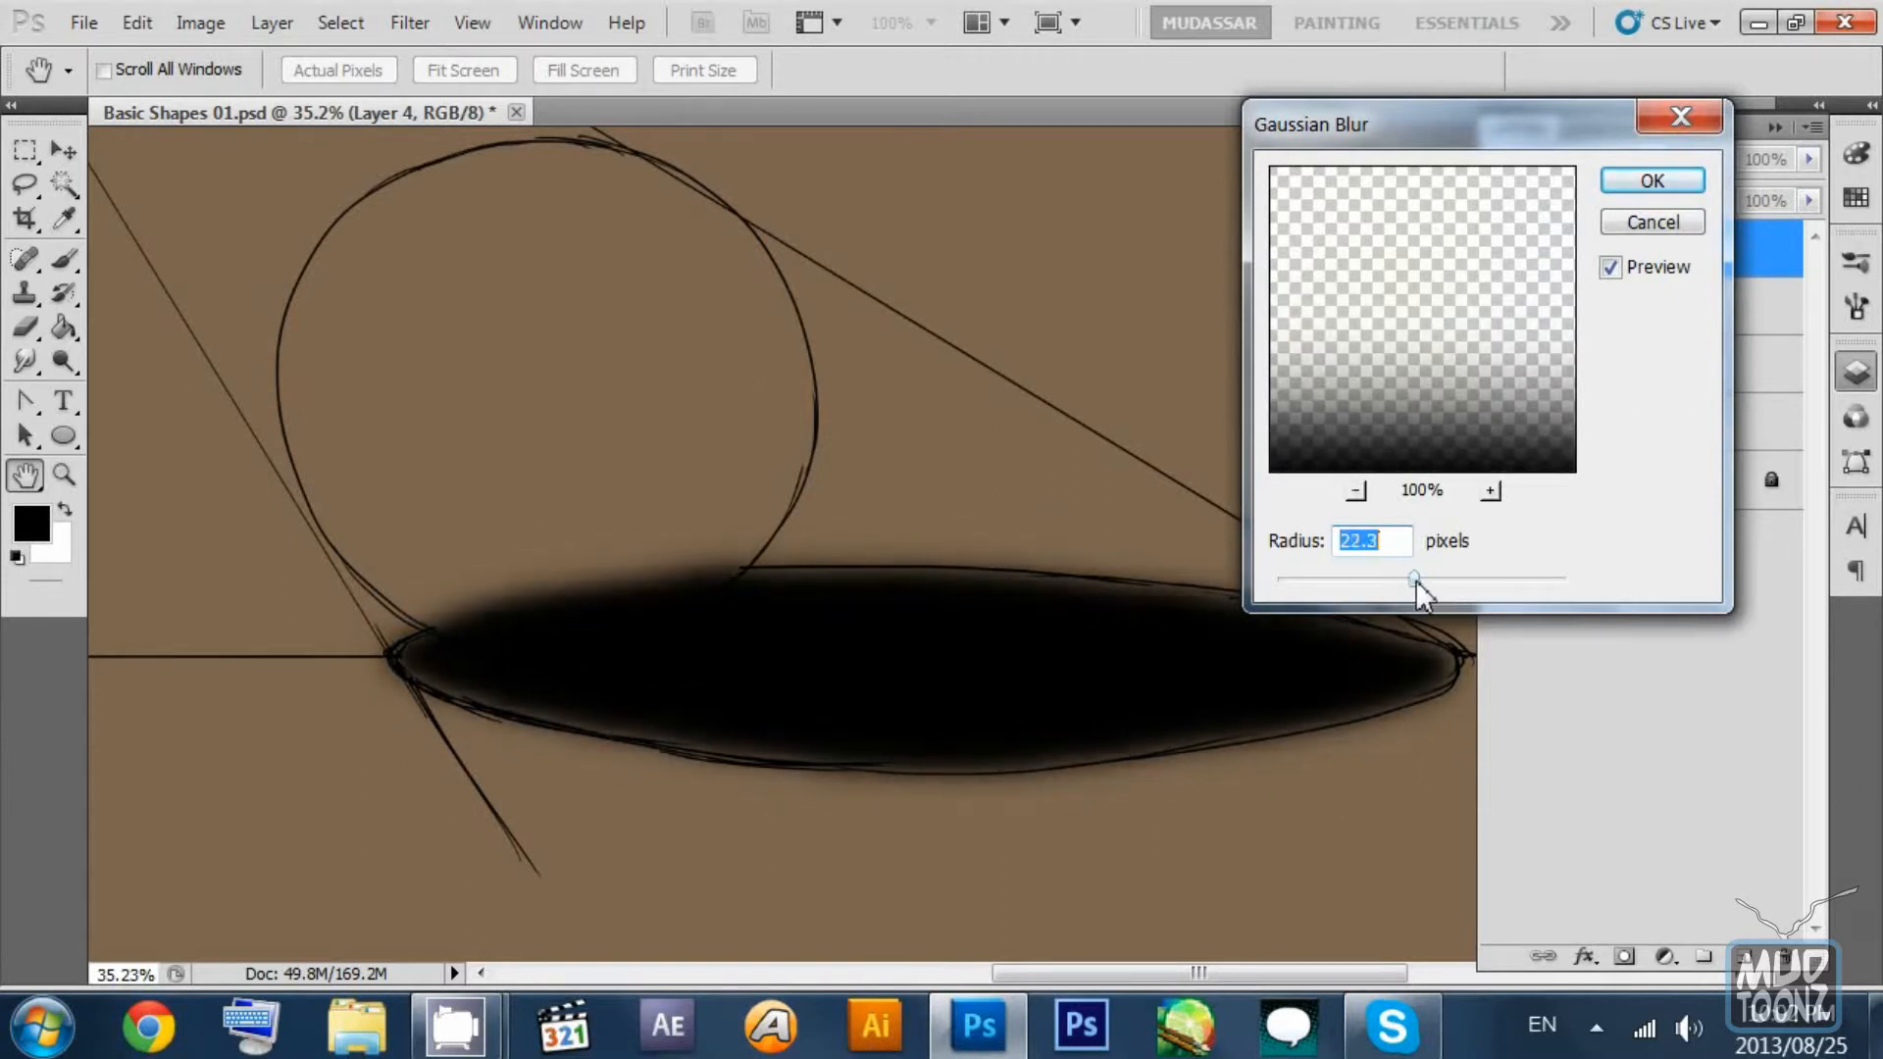
left_click_drag(1417, 580, 1414, 583)
left_click_drag(1413, 579, 1365, 556)
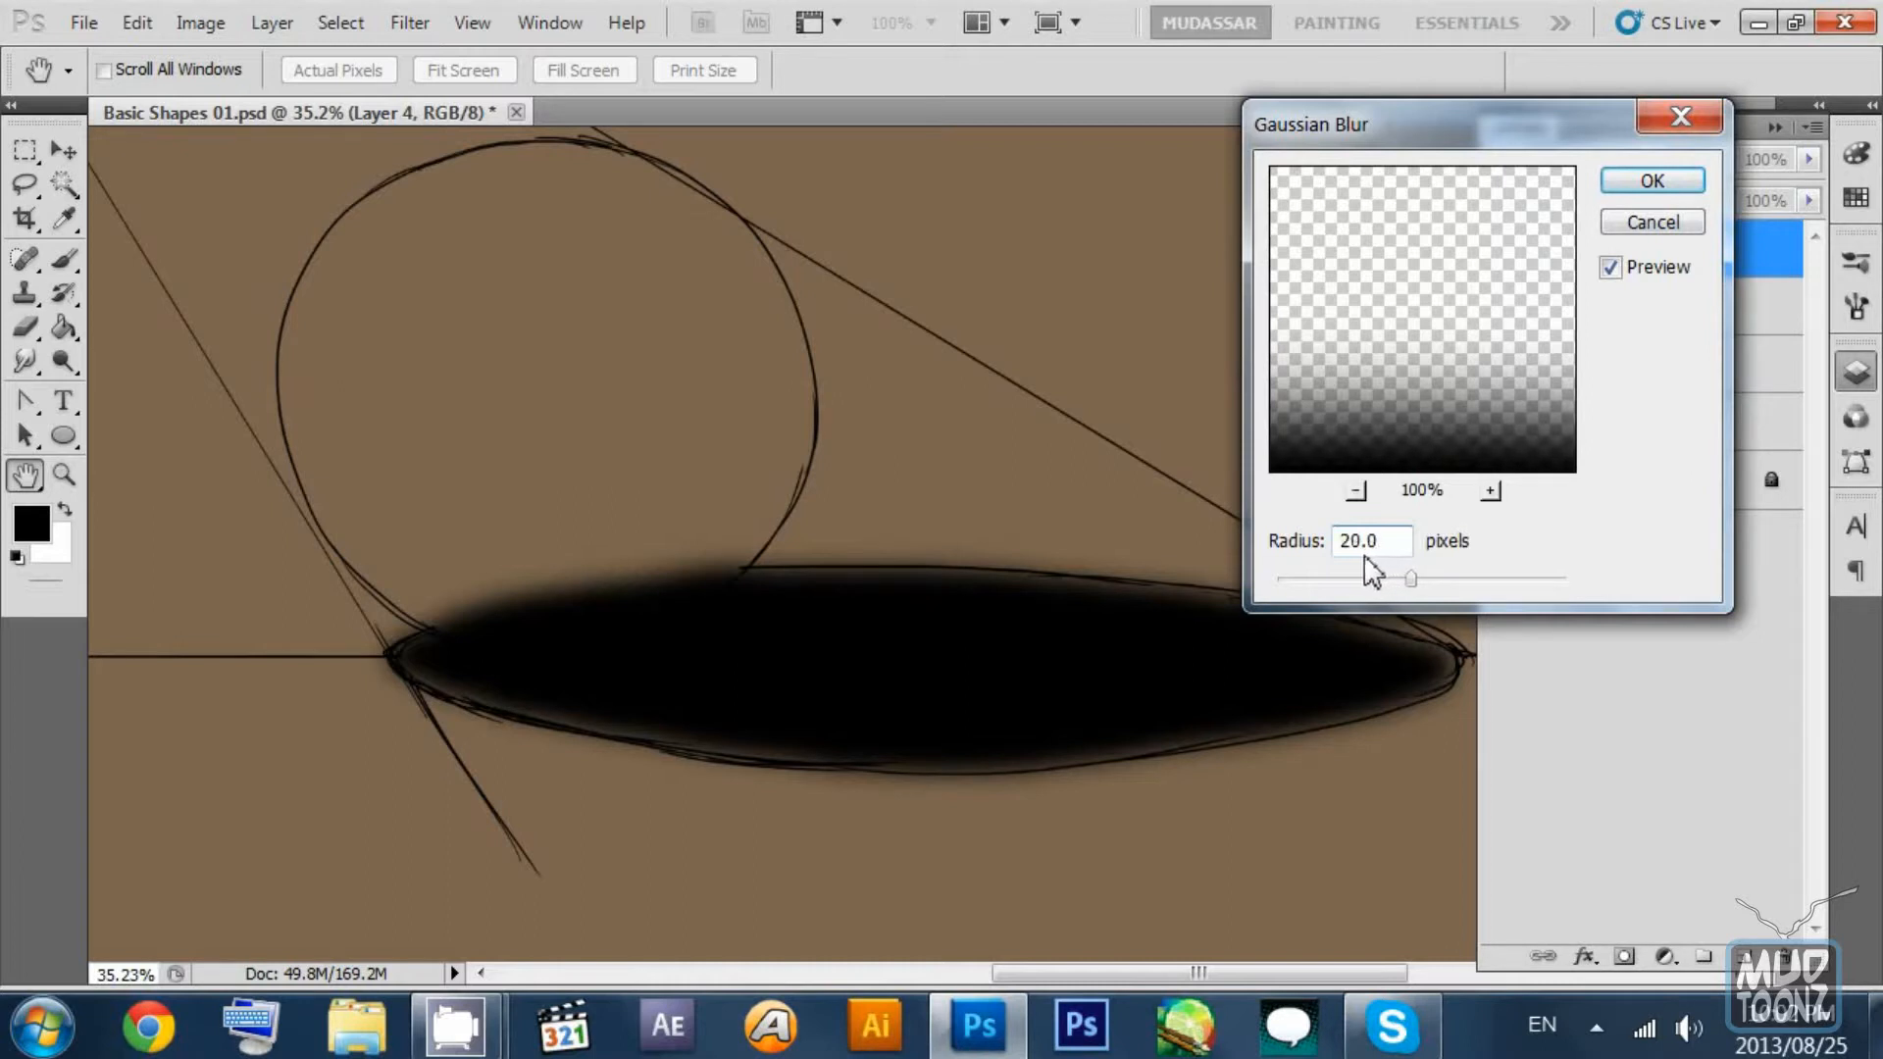
left_click(1665, 182)
key("b")
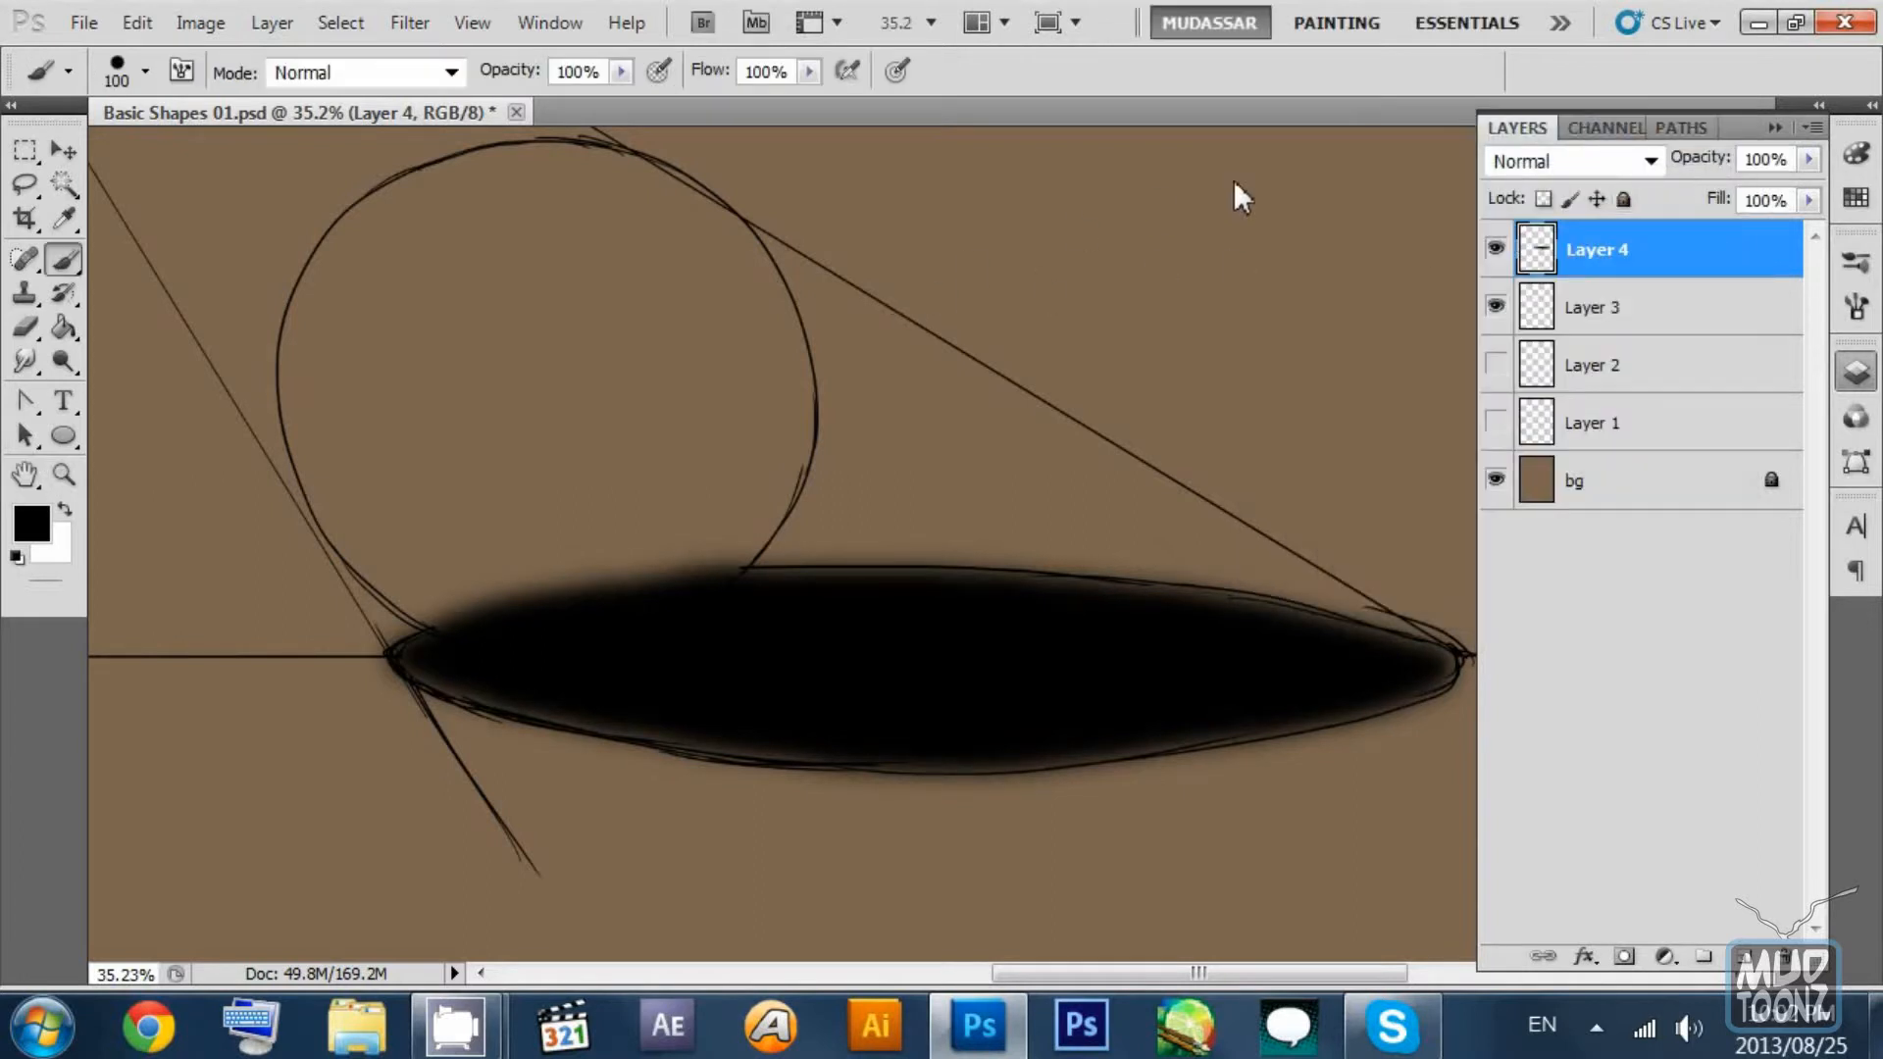
Compare the blurred shadow on Layer 4 with the line sketch on Layer 3 by switching their visibility.
left_click(1496, 306)
left_click(1496, 306)
left_click(1538, 310)
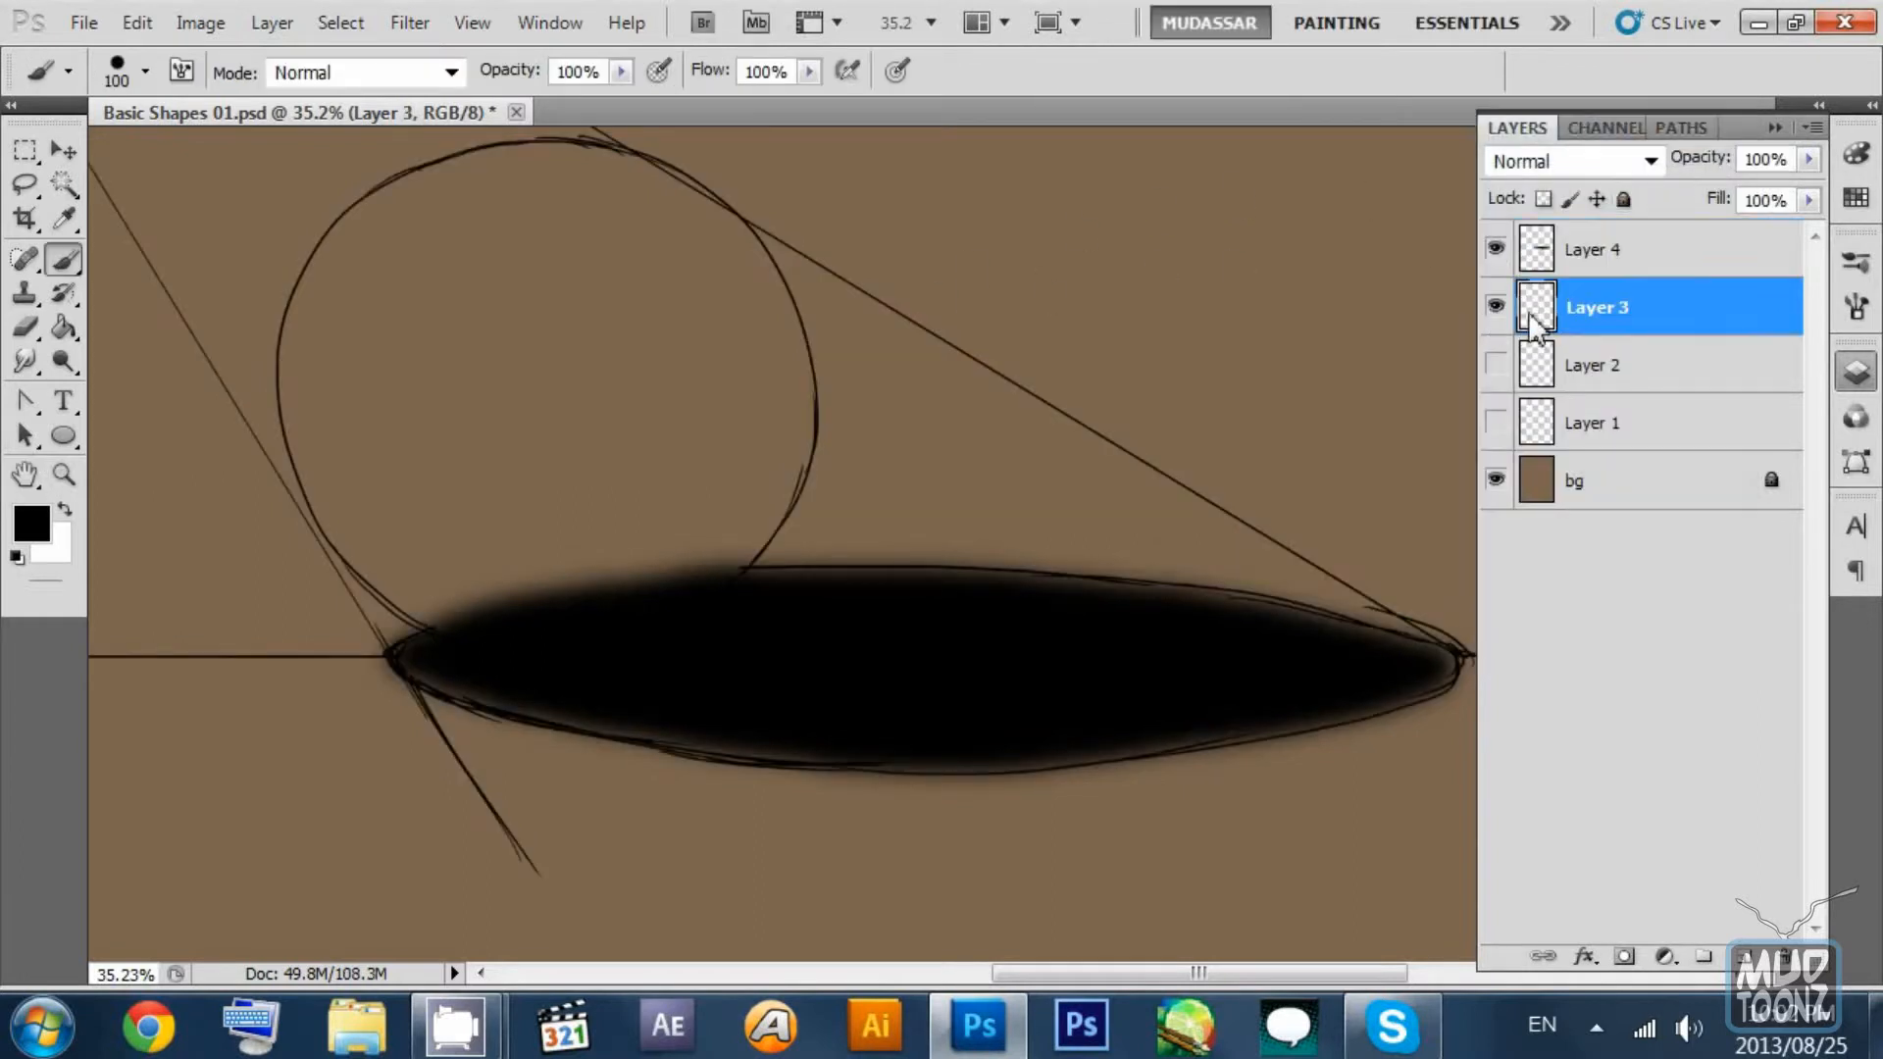
left_click(1496, 248)
left_click(1496, 248)
left_click(1540, 253)
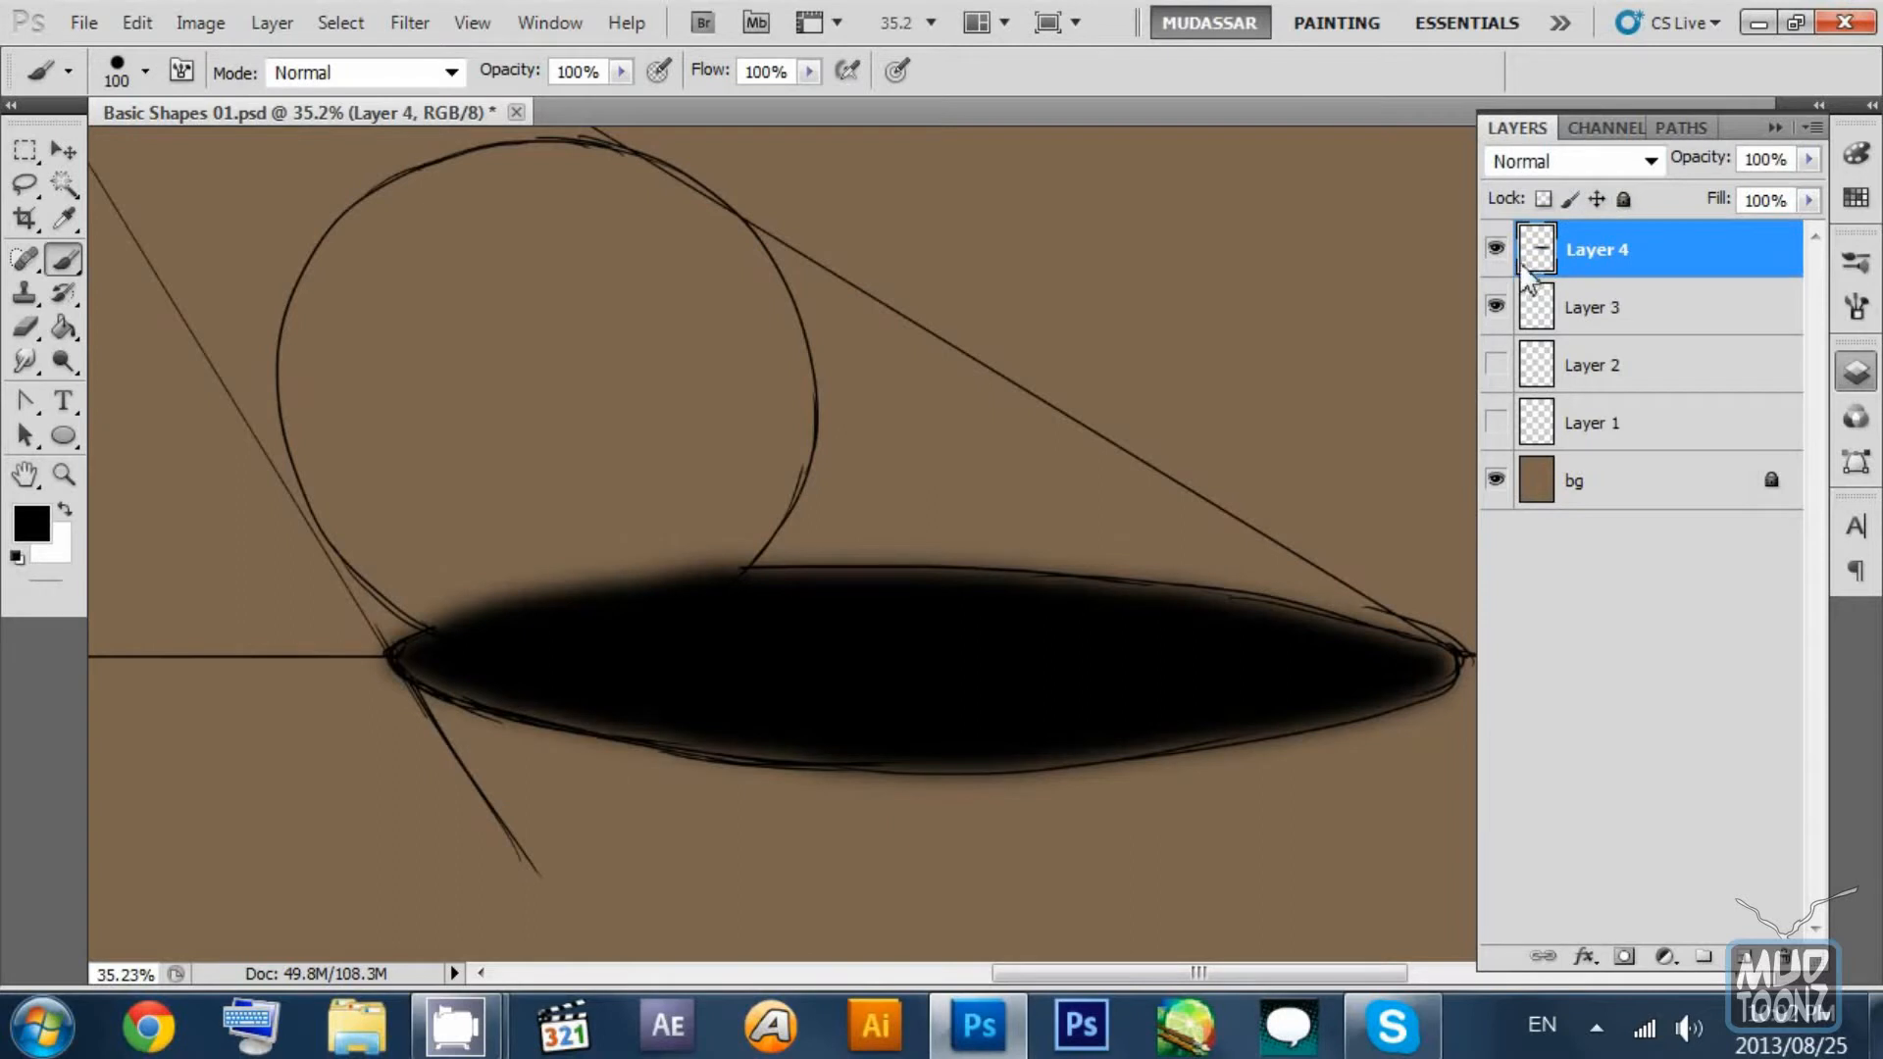
left_click(1496, 306)
left_click(1496, 306)
left_click(1495, 249)
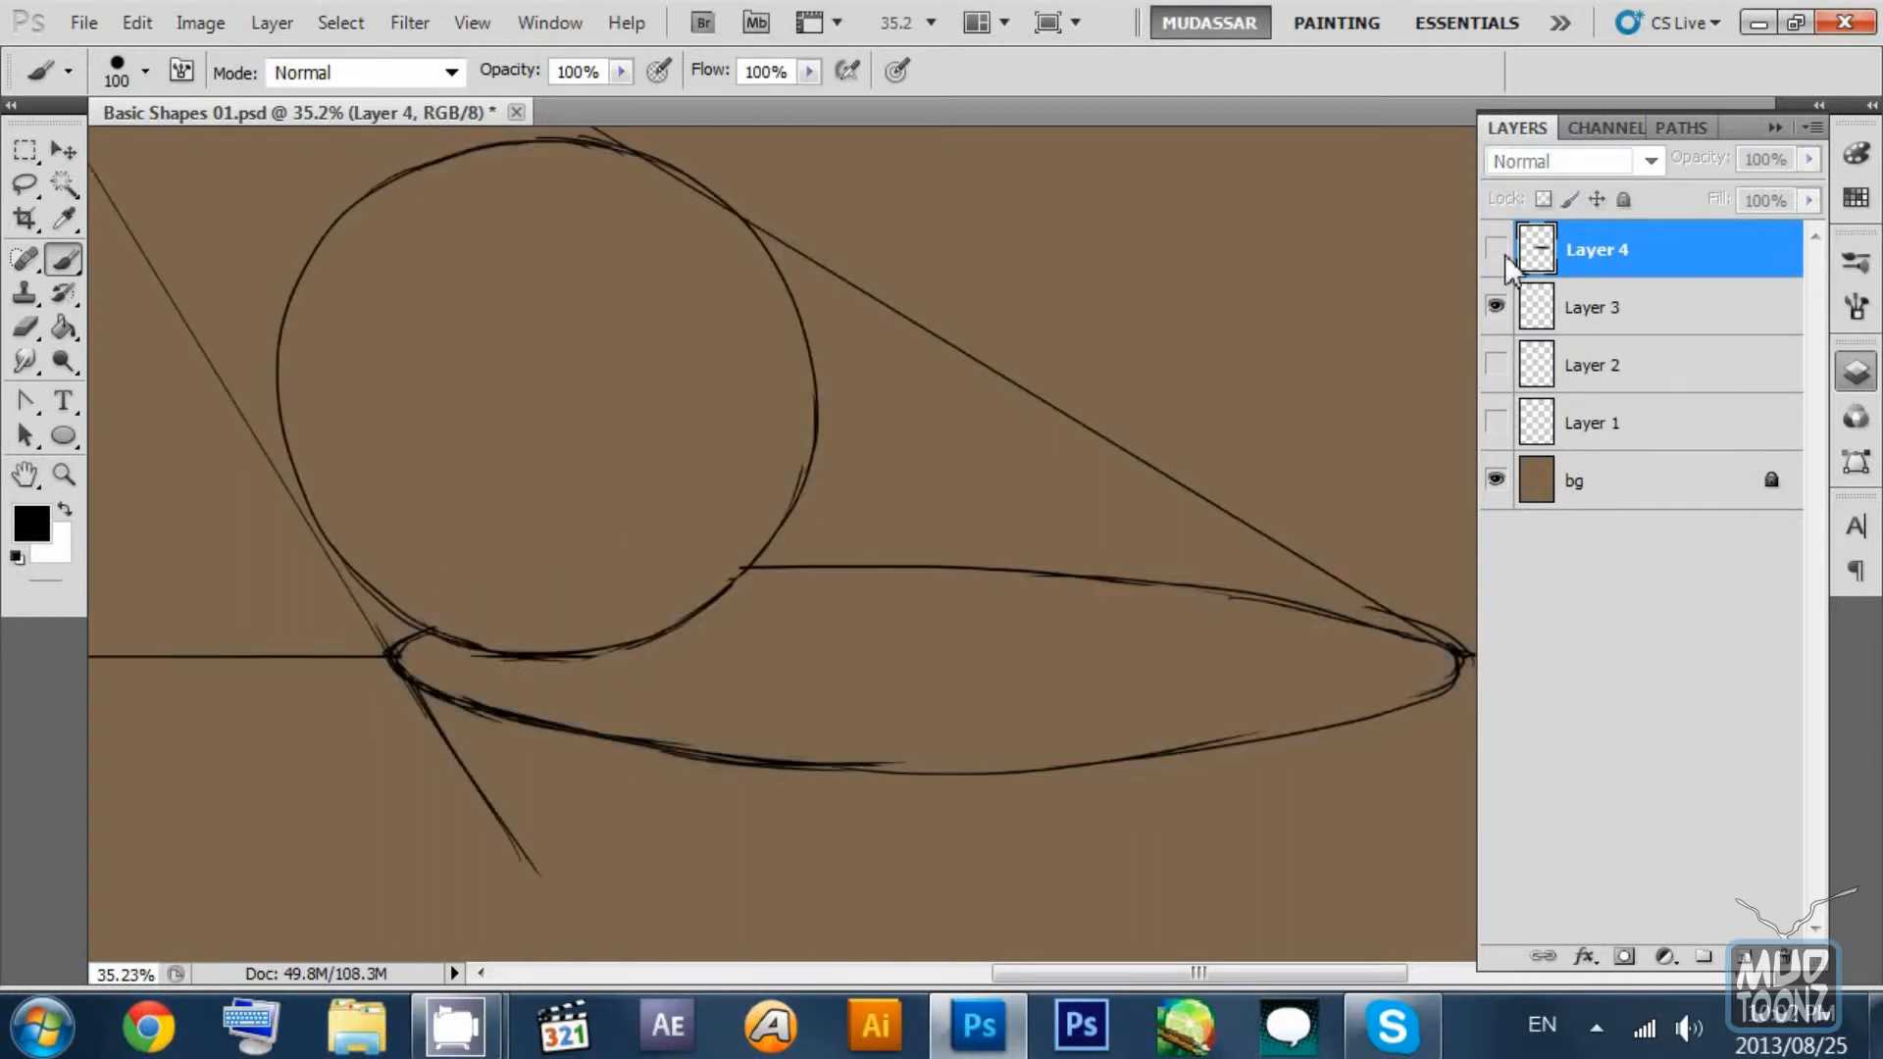
left_click(1496, 248)
left_click(1496, 304)
left_click(1496, 304)
Make Layer 3 the active layer and hide the shadow on Layer 4.
left_click(1536, 310)
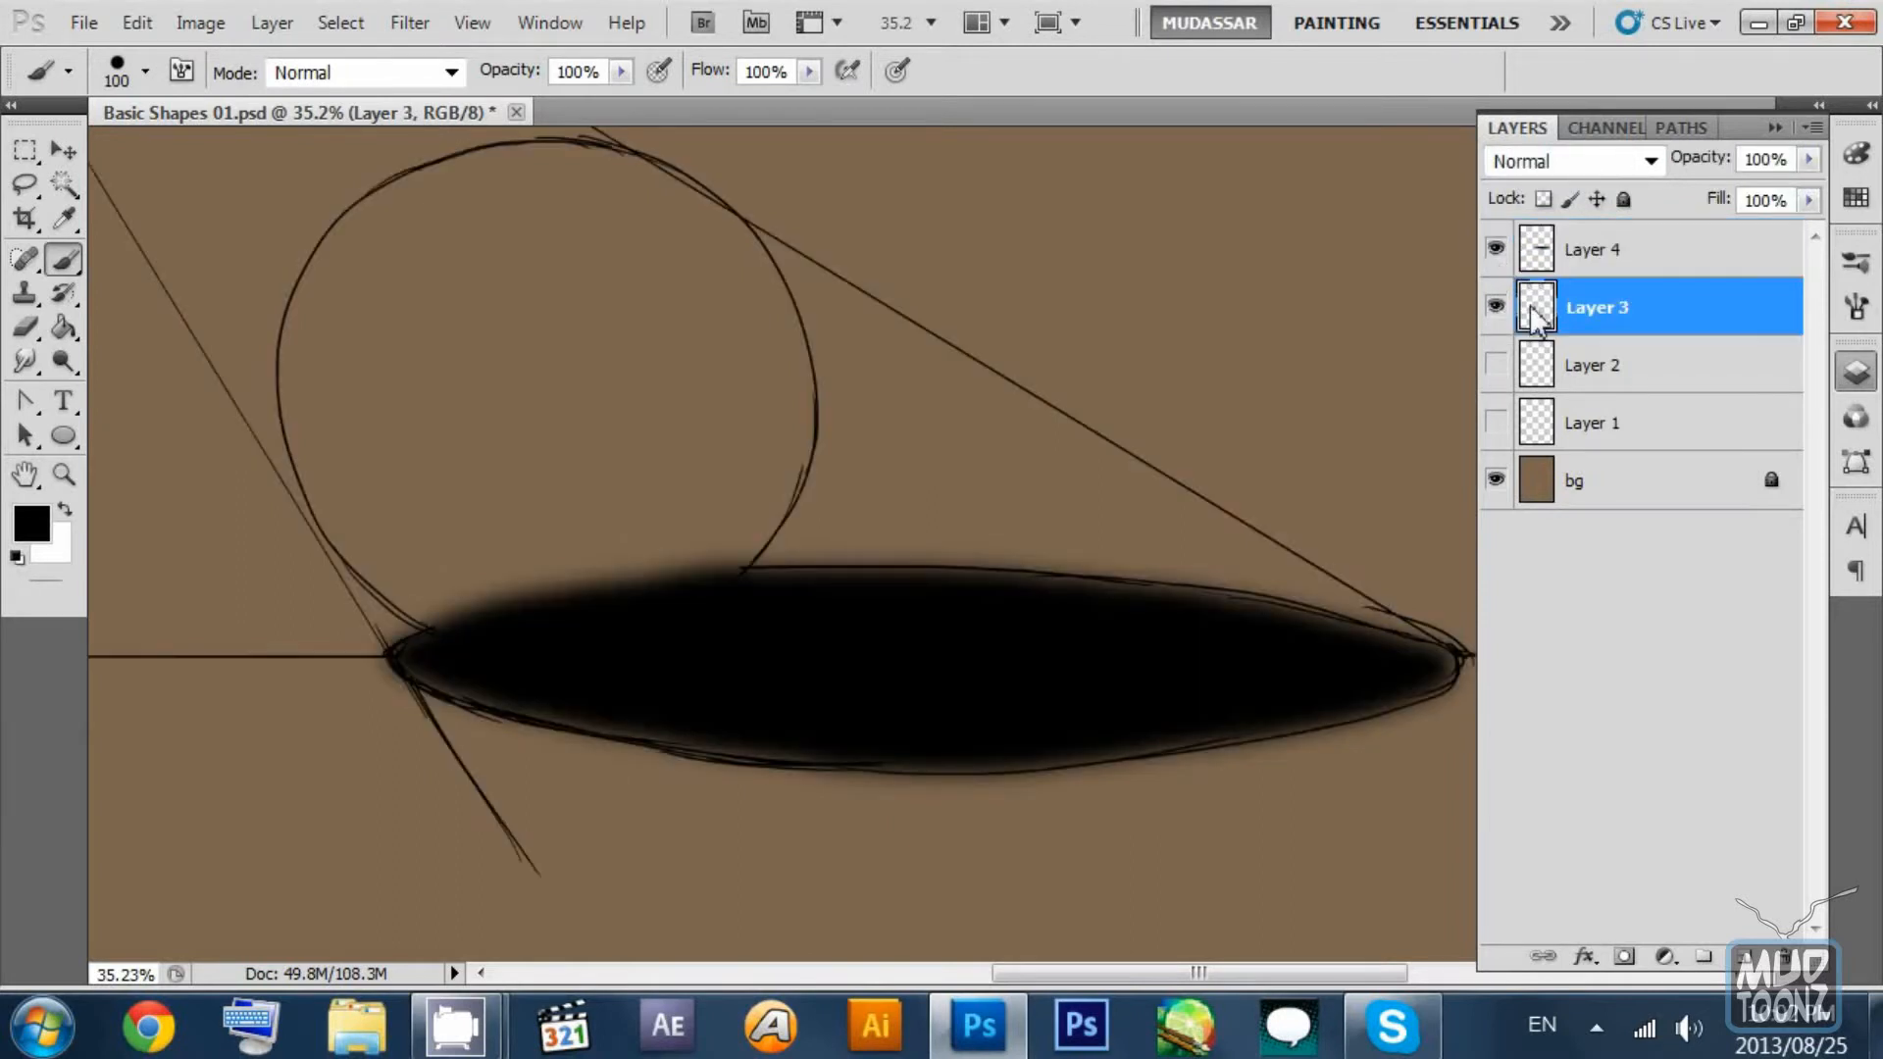
left_click(1496, 248)
left_click(1495, 248)
left_click(1496, 248)
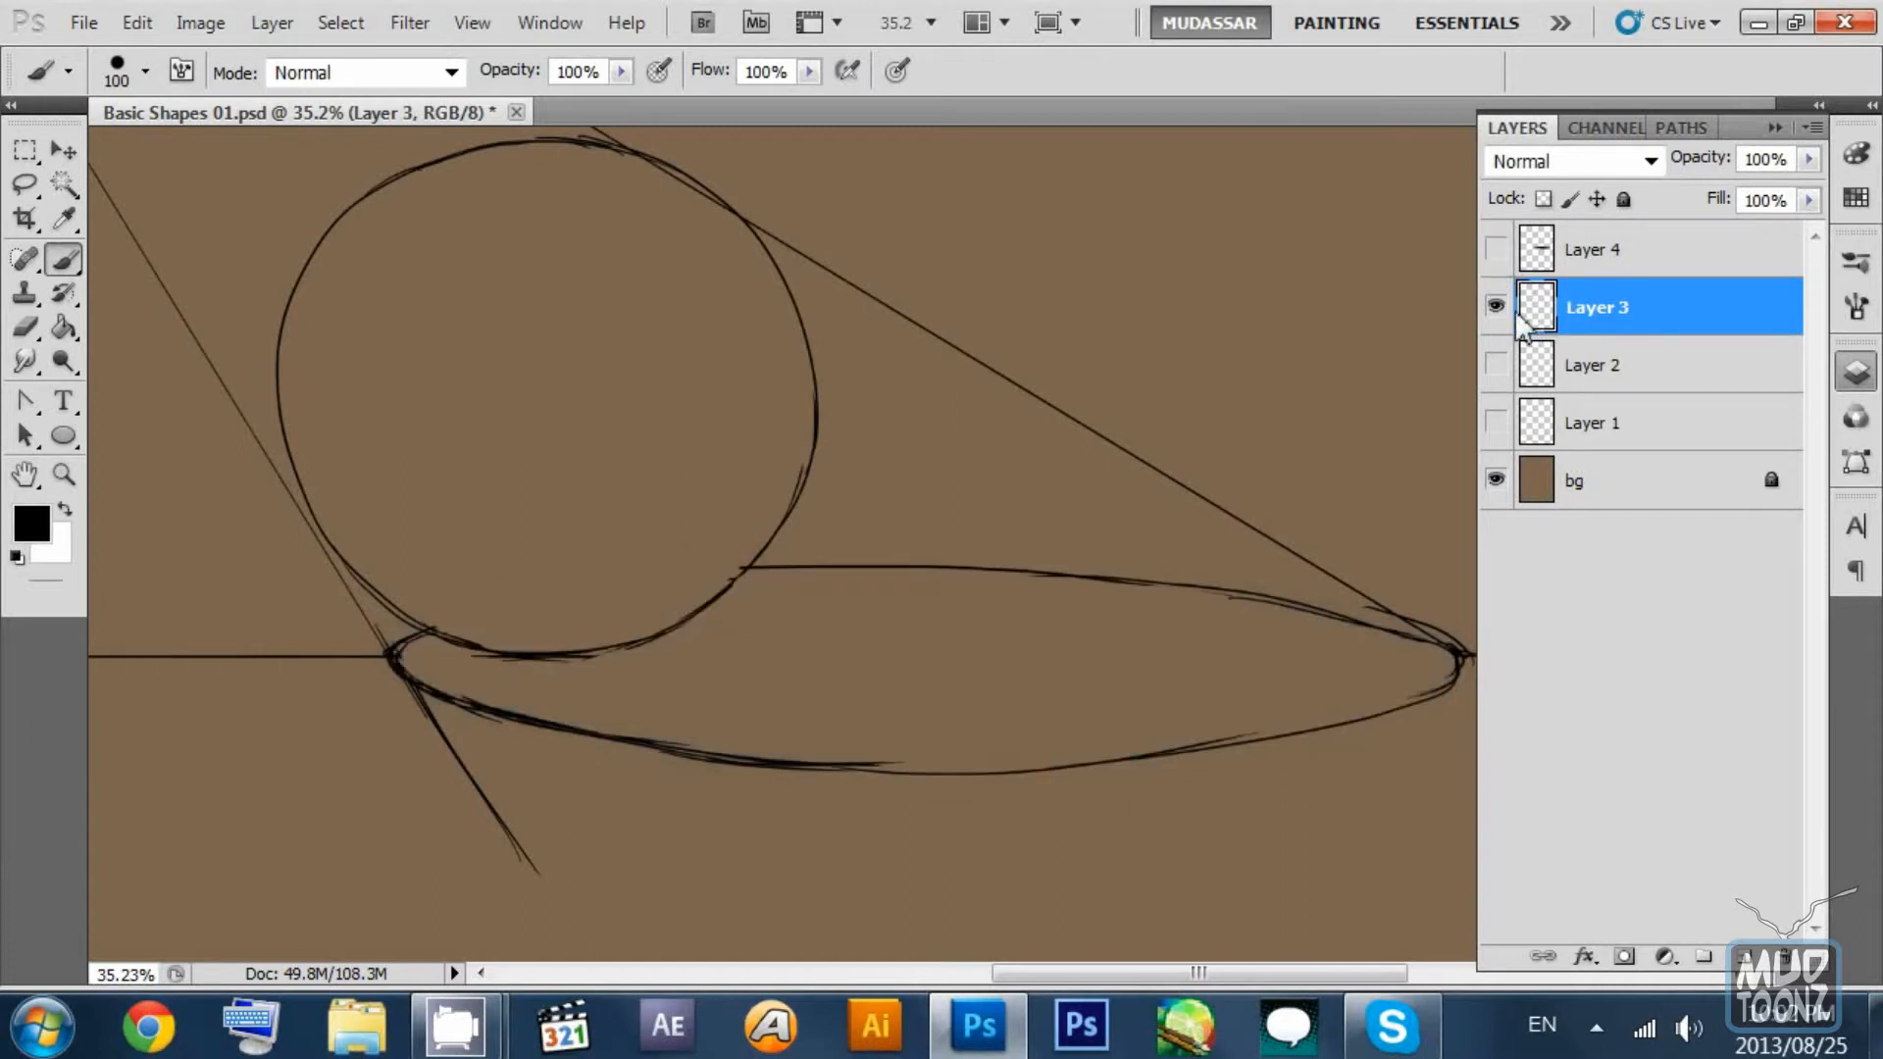
Set the foreground colour to dark red, a00000.
left_click(32, 524)
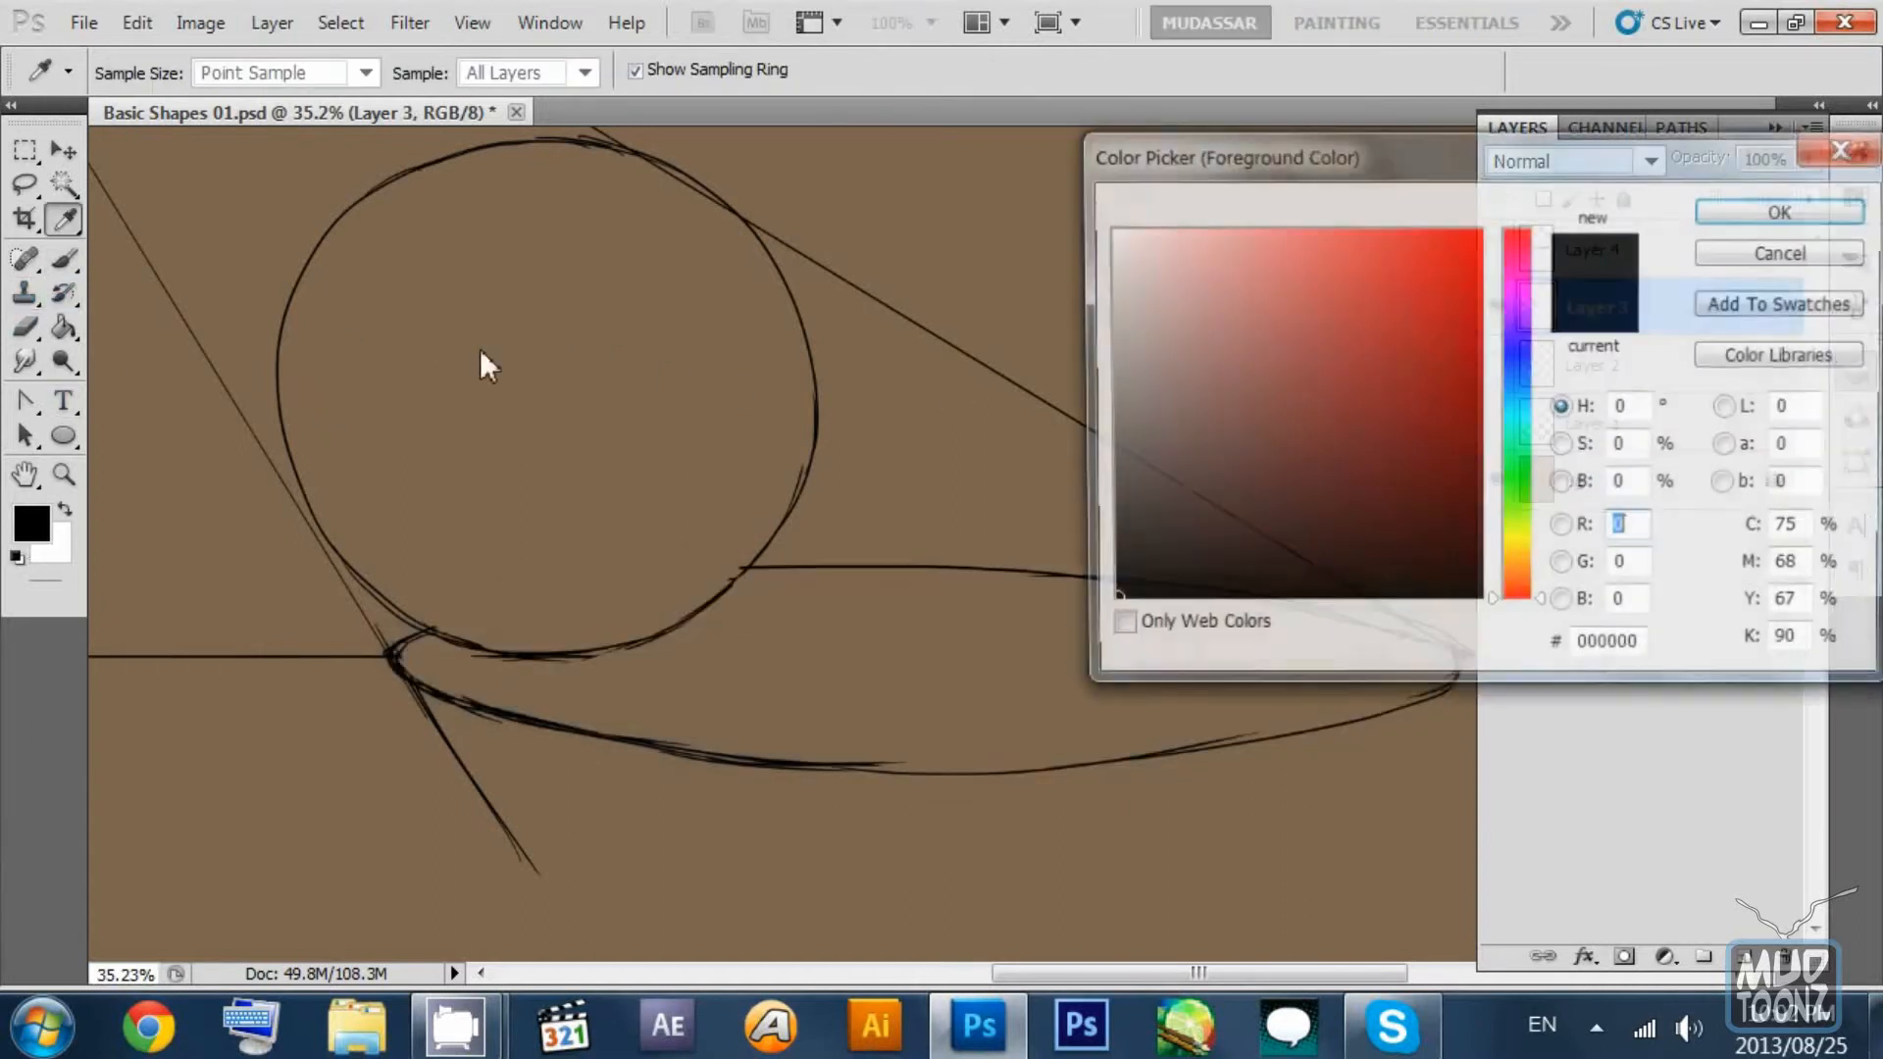
left_click_drag(1340, 307, 1540, 367)
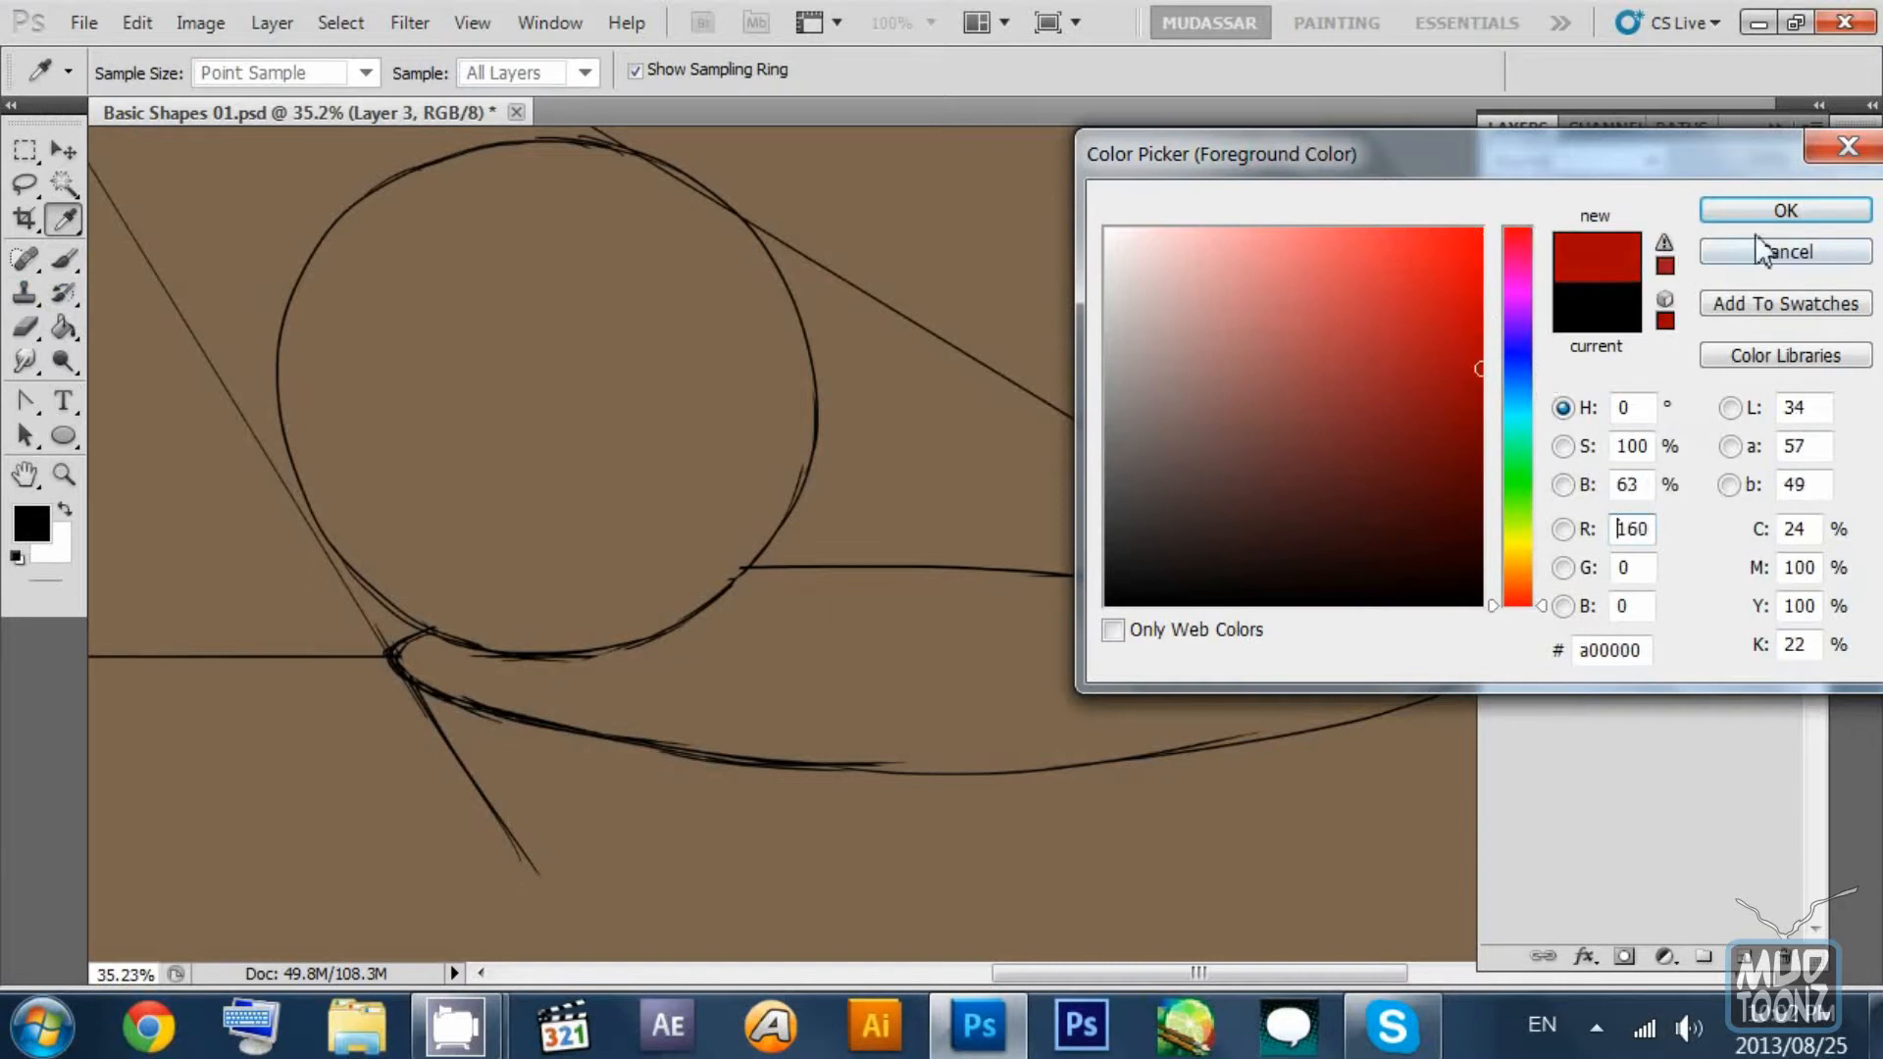
left_click(1765, 211)
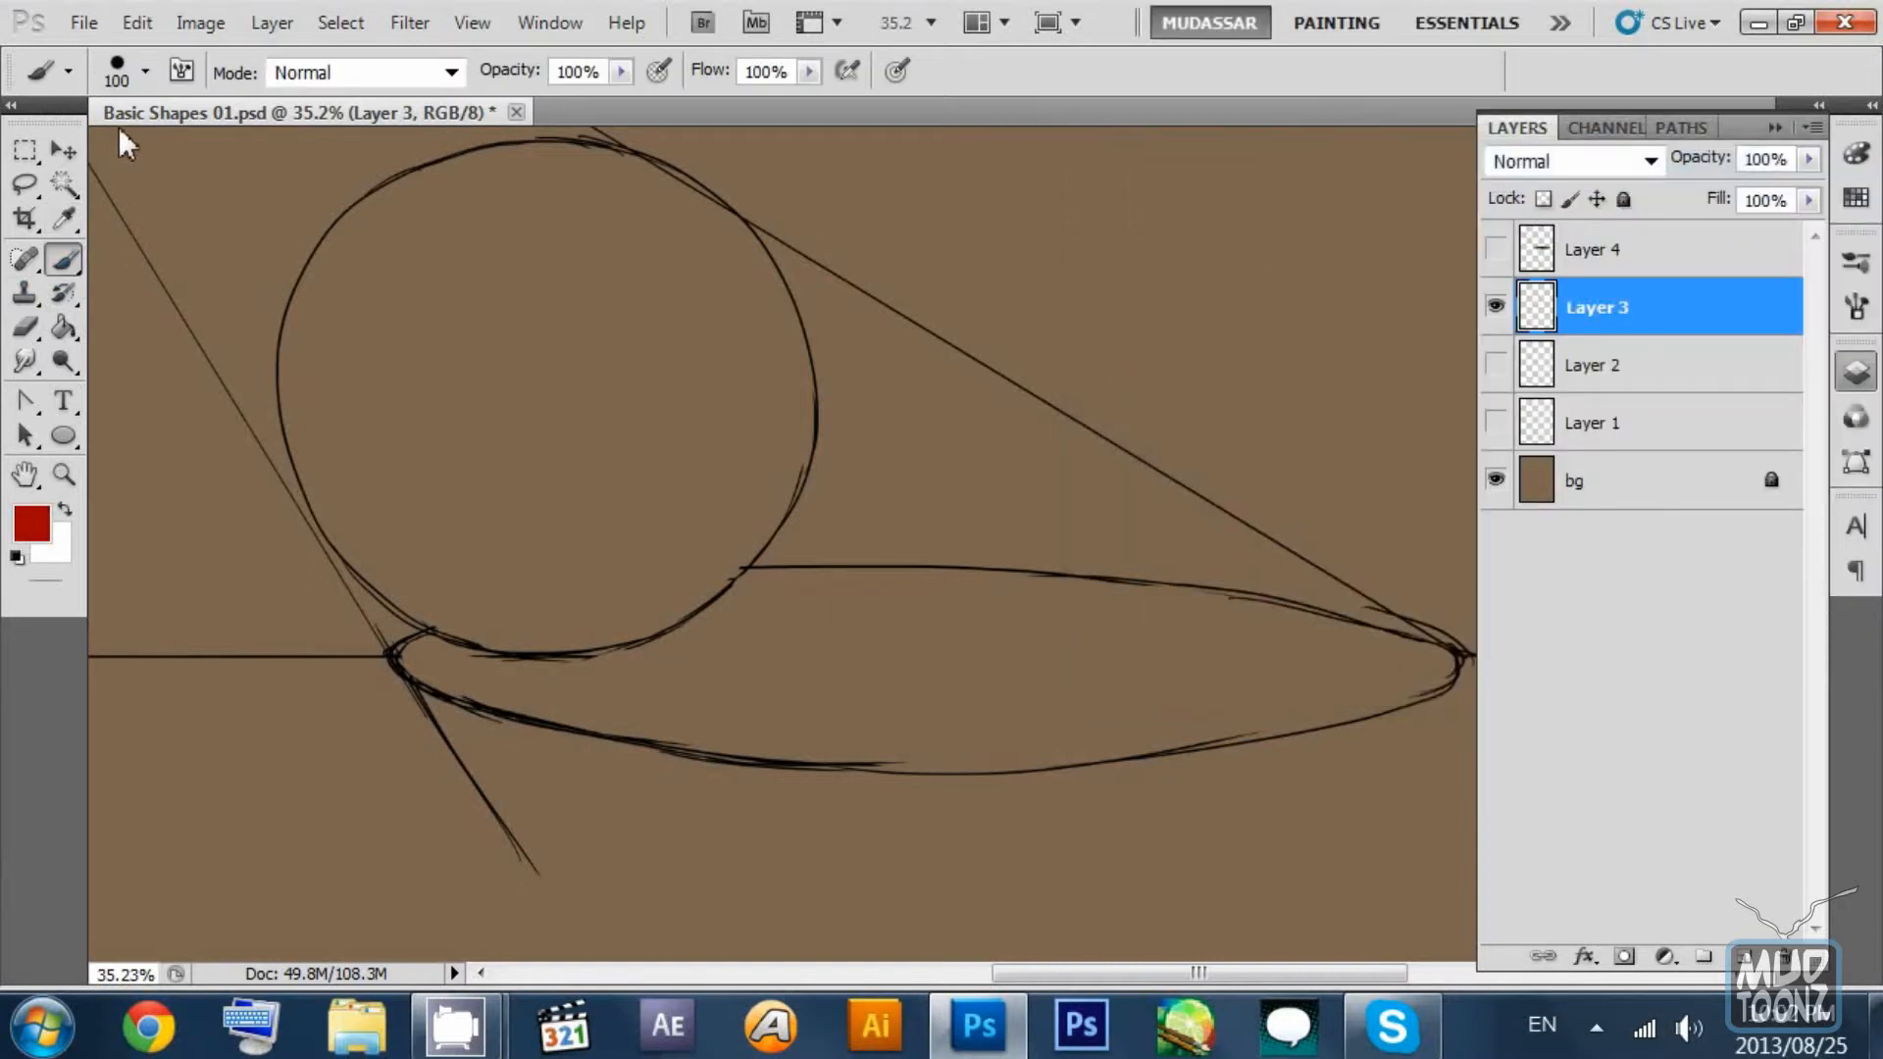
Set the brush to 0% hardness, 20% opacity and a size of 175 px.
right_click(188, 157)
left_click_drag(281, 277, 160, 269)
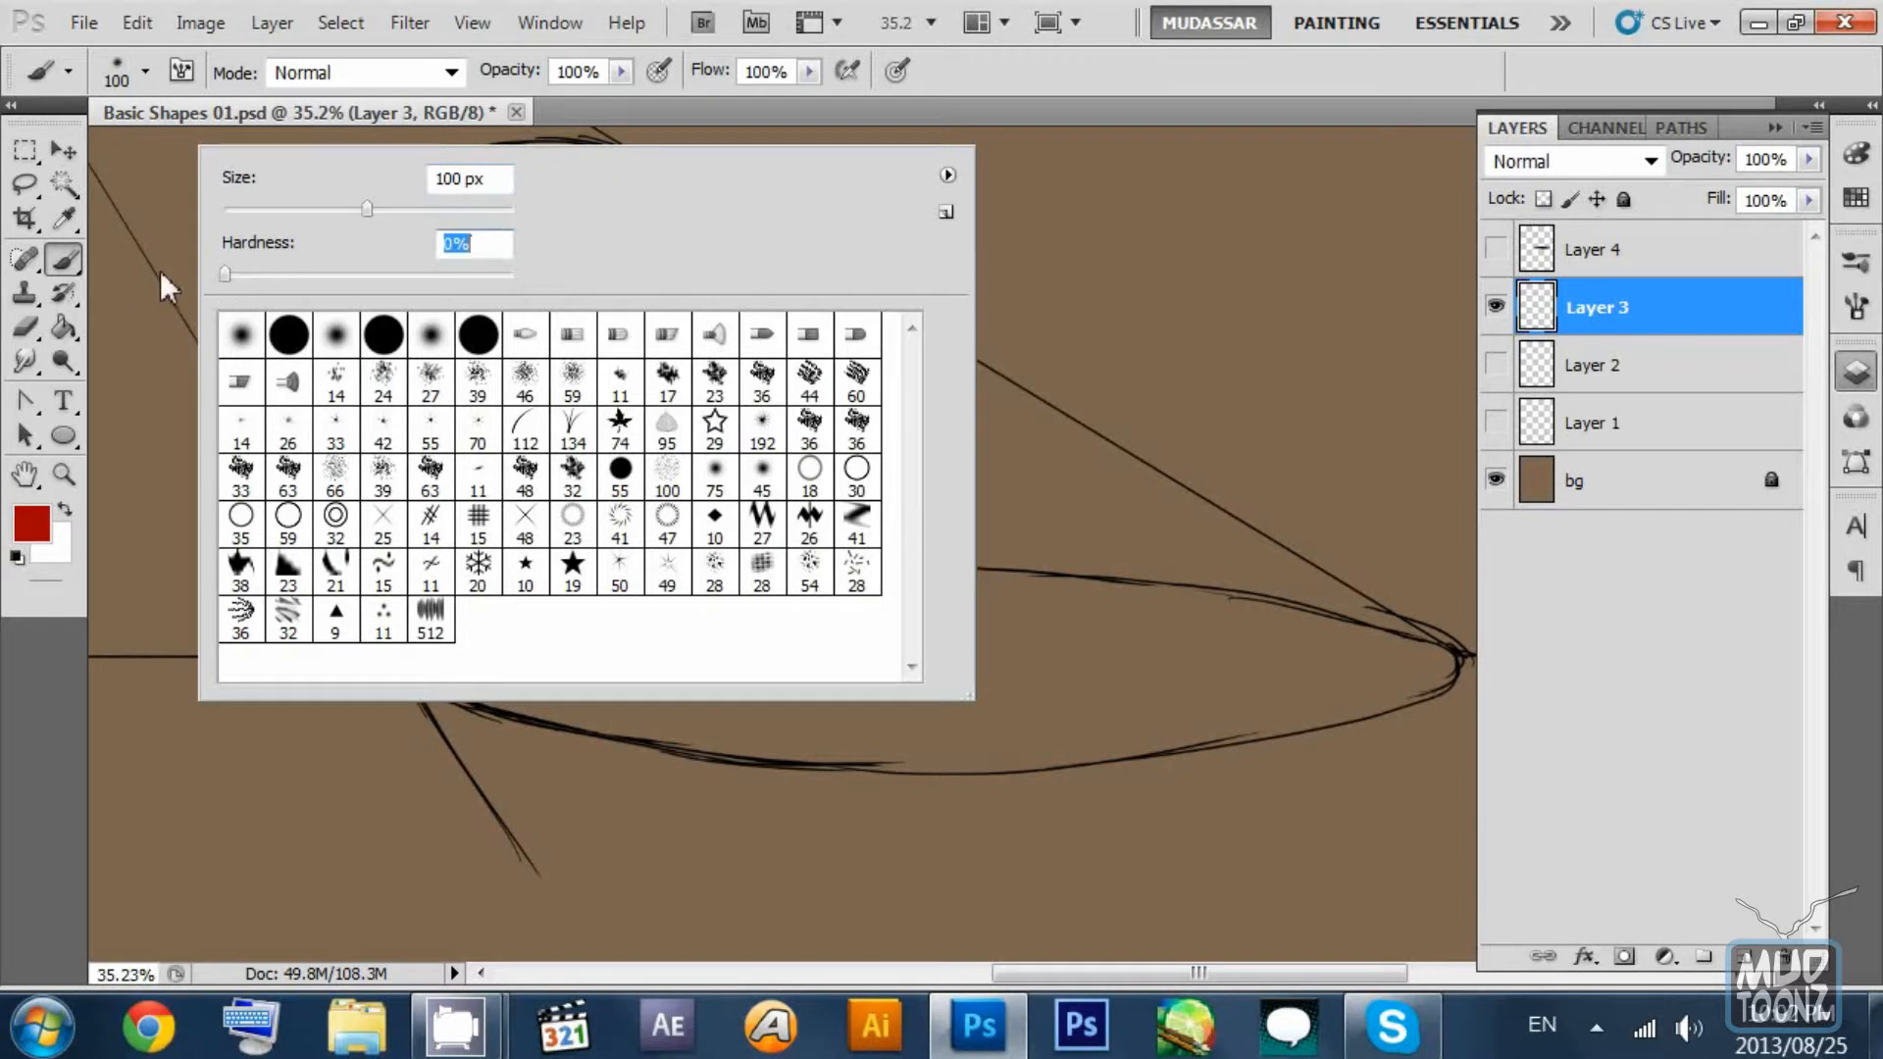
left_click(942, 77)
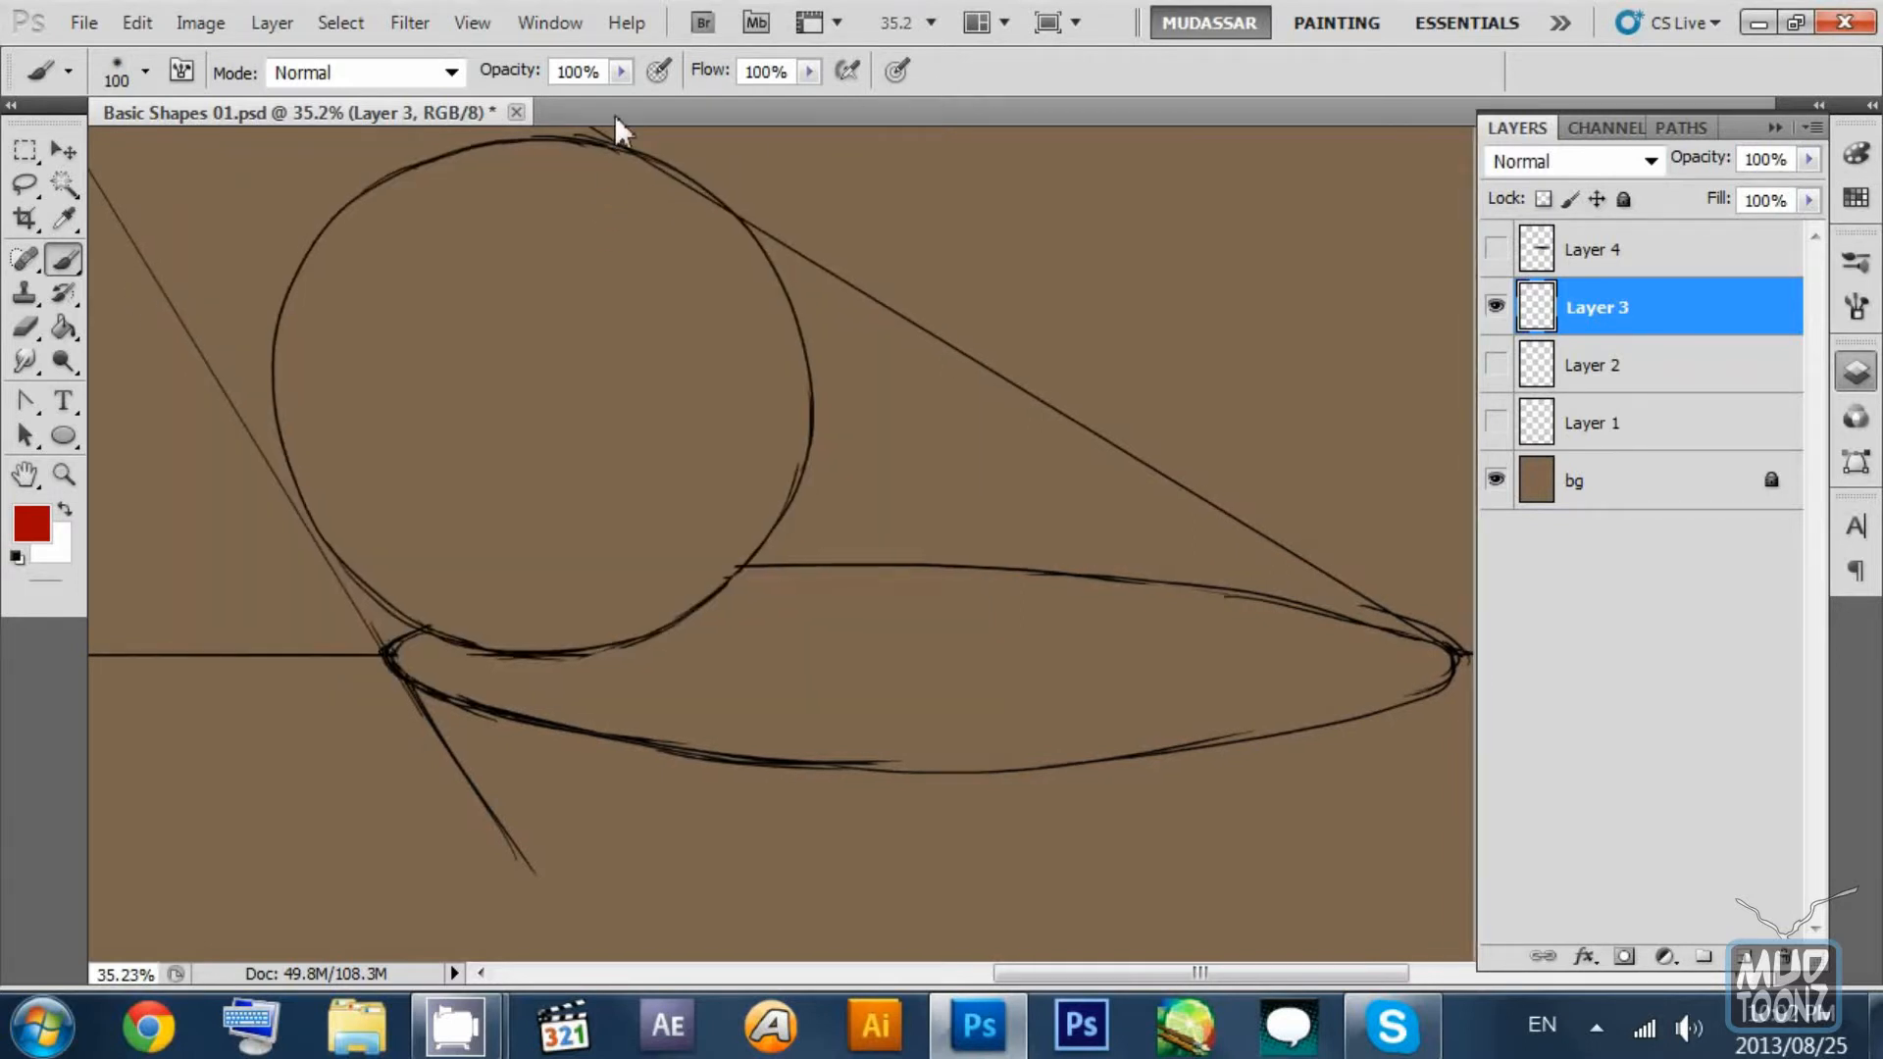
key("2")
scroll(610, 245, "up", 1)
scroll(614, 250, "down", 1)
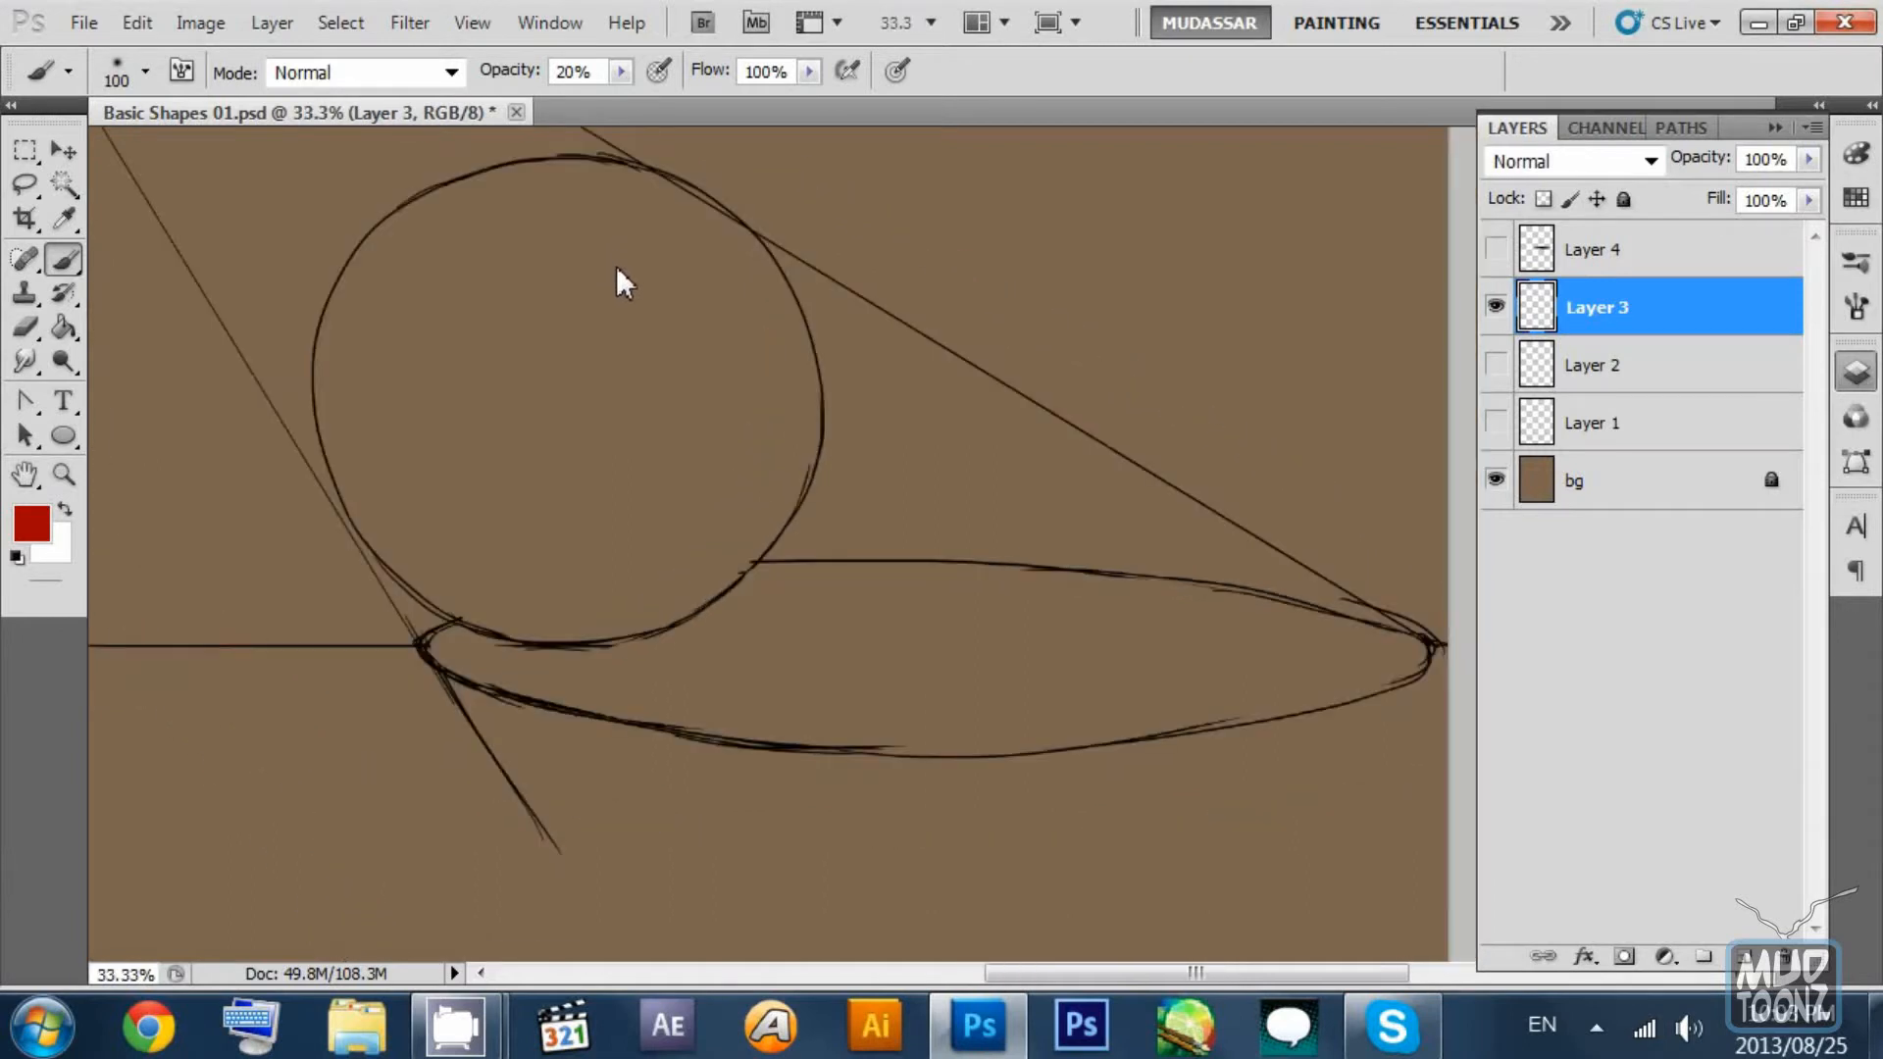
scroll(616, 262, "up", 1)
left_click_drag(646, 220, 886, 441)
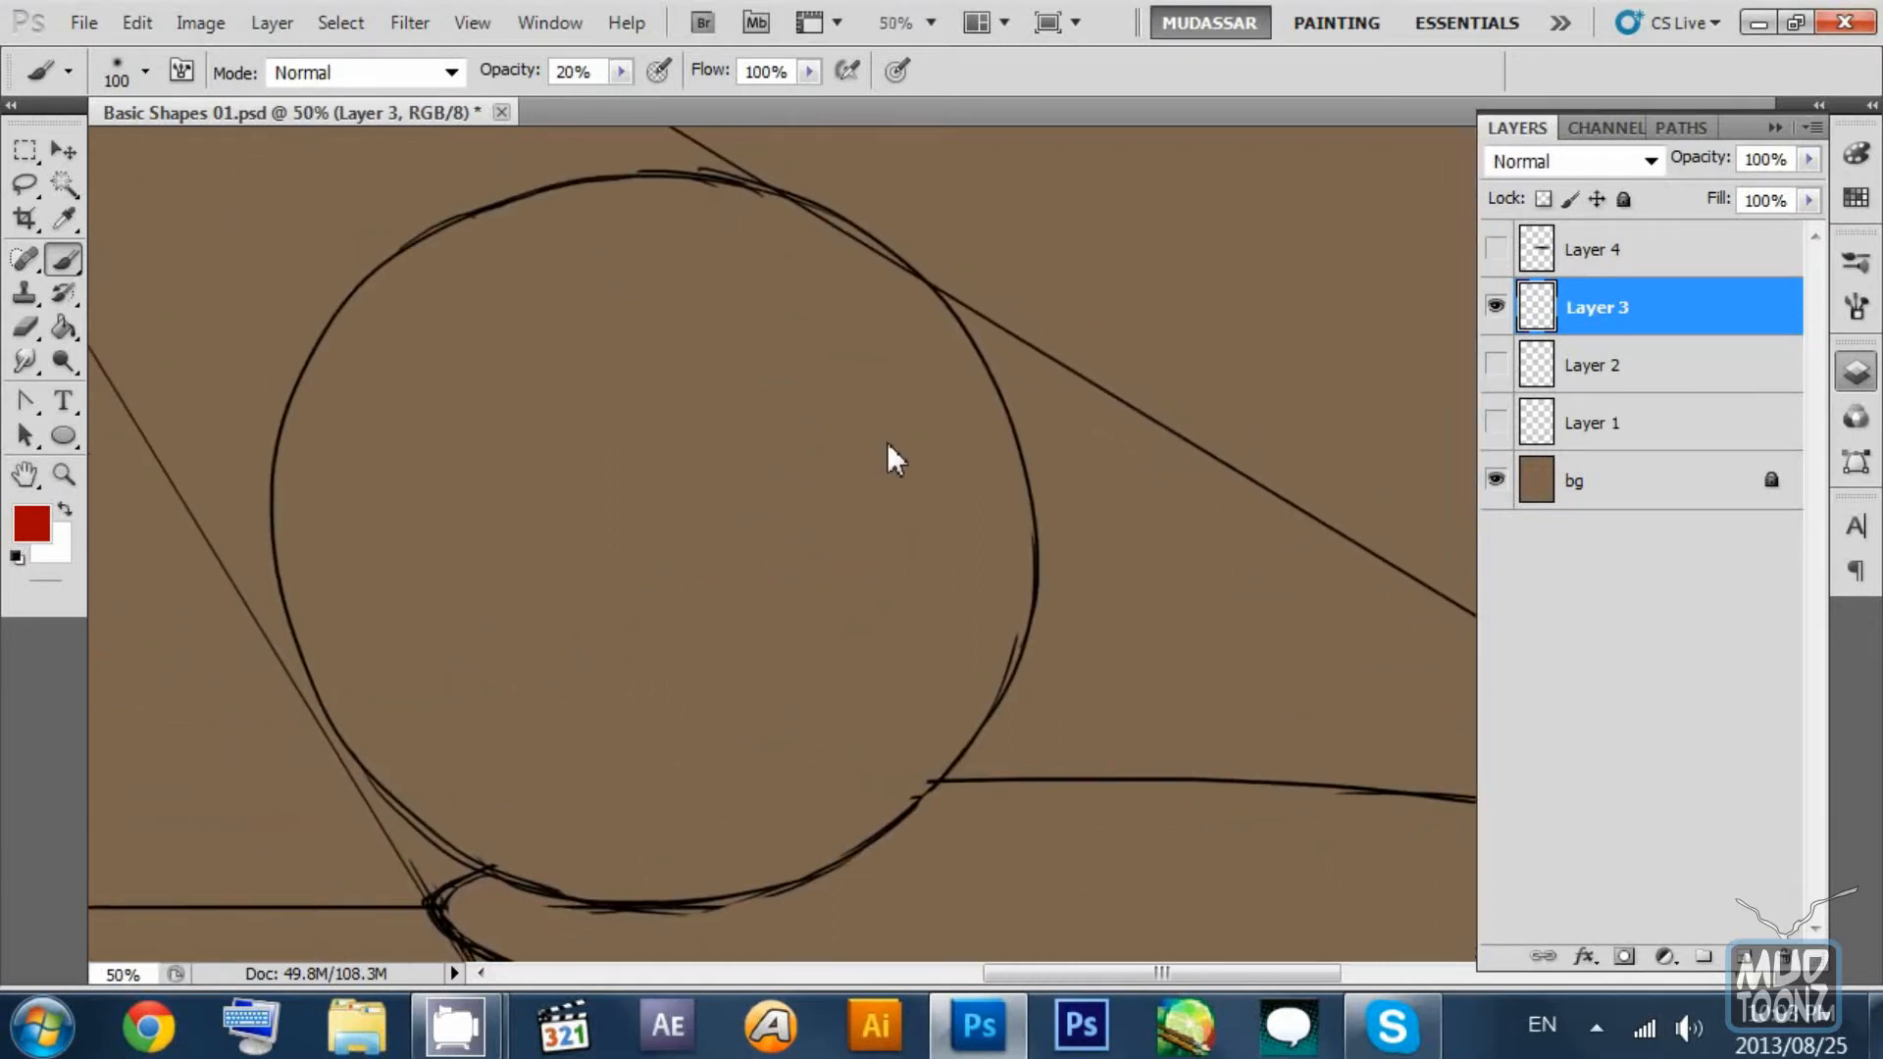
key("bracketright")
key("bracketright")
key("bracketright")
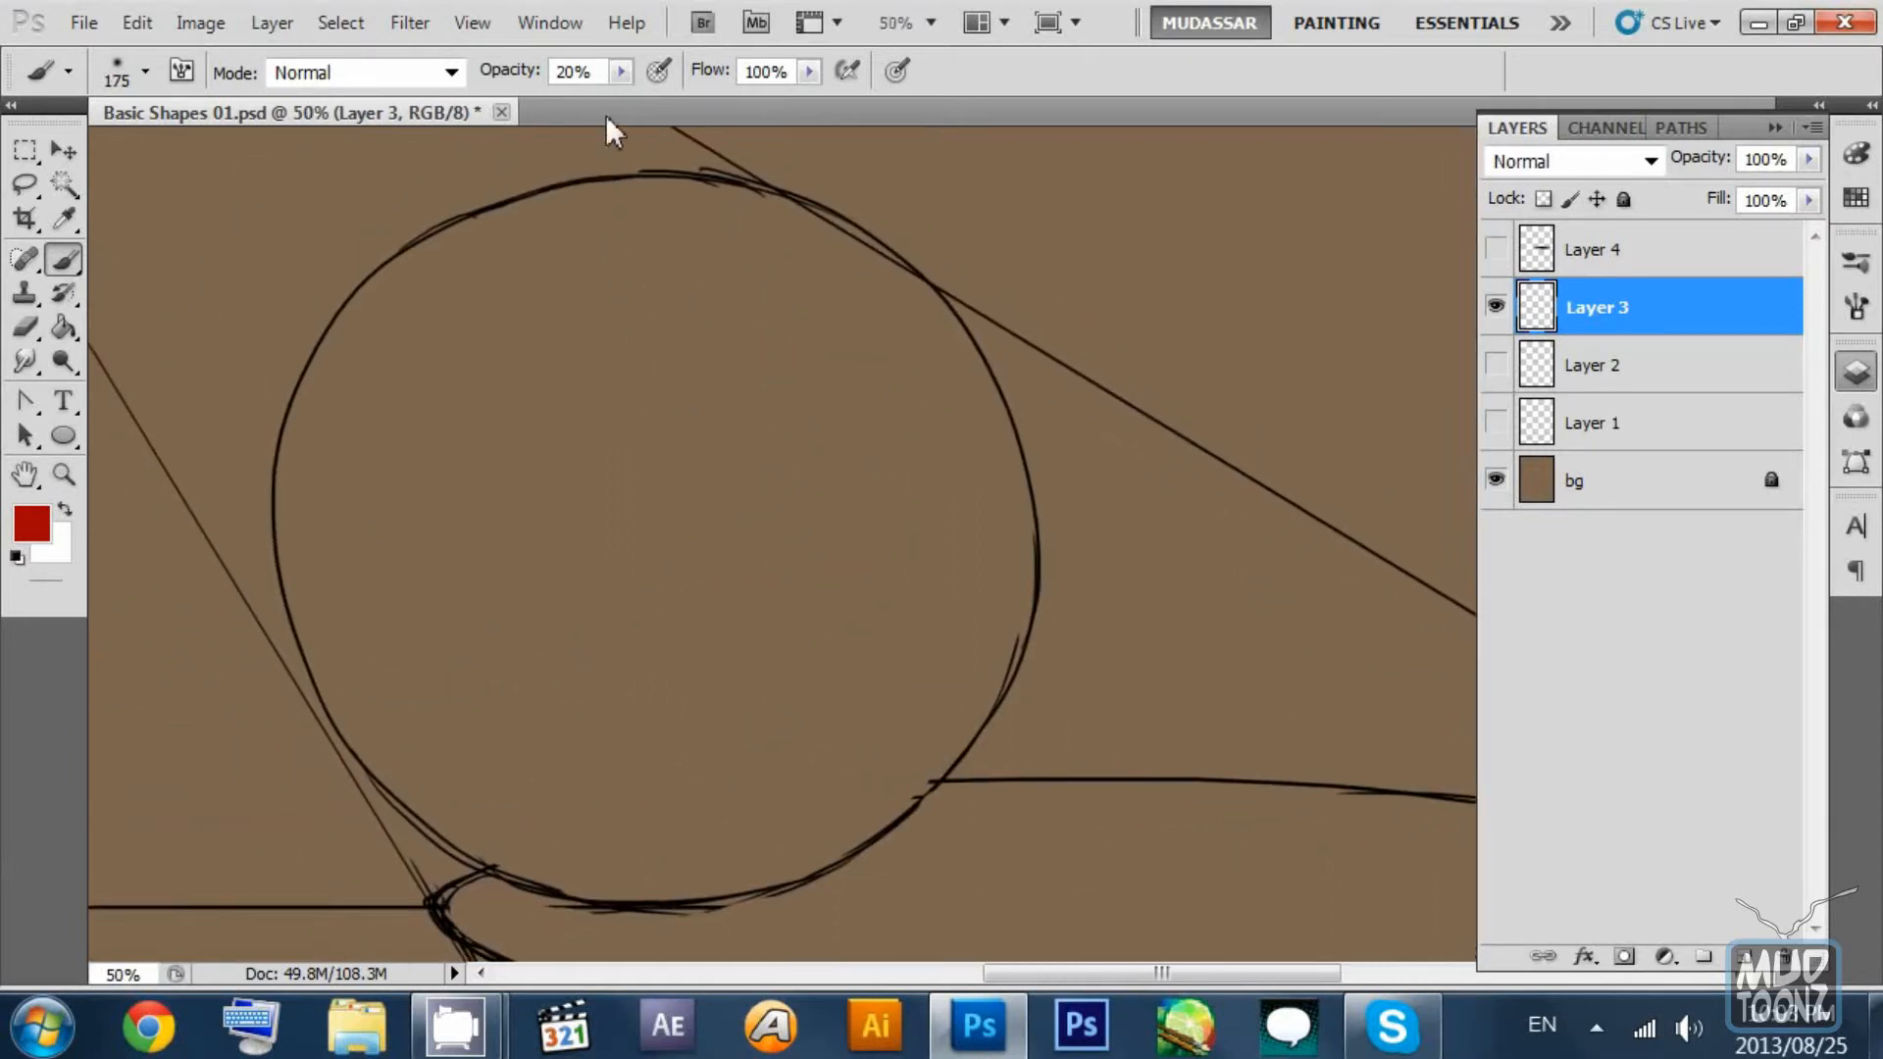
Paint an even translucent red over the whole inside of the ball on Layer 3, undoing the extra overlapping stroke.
mouse_move(561, 269)
left_mouse_down()
mouse_move(461, 351)
mouse_move(562, 261)
mouse_move(483, 286)
mouse_move(384, 357)
left_mouse_up()
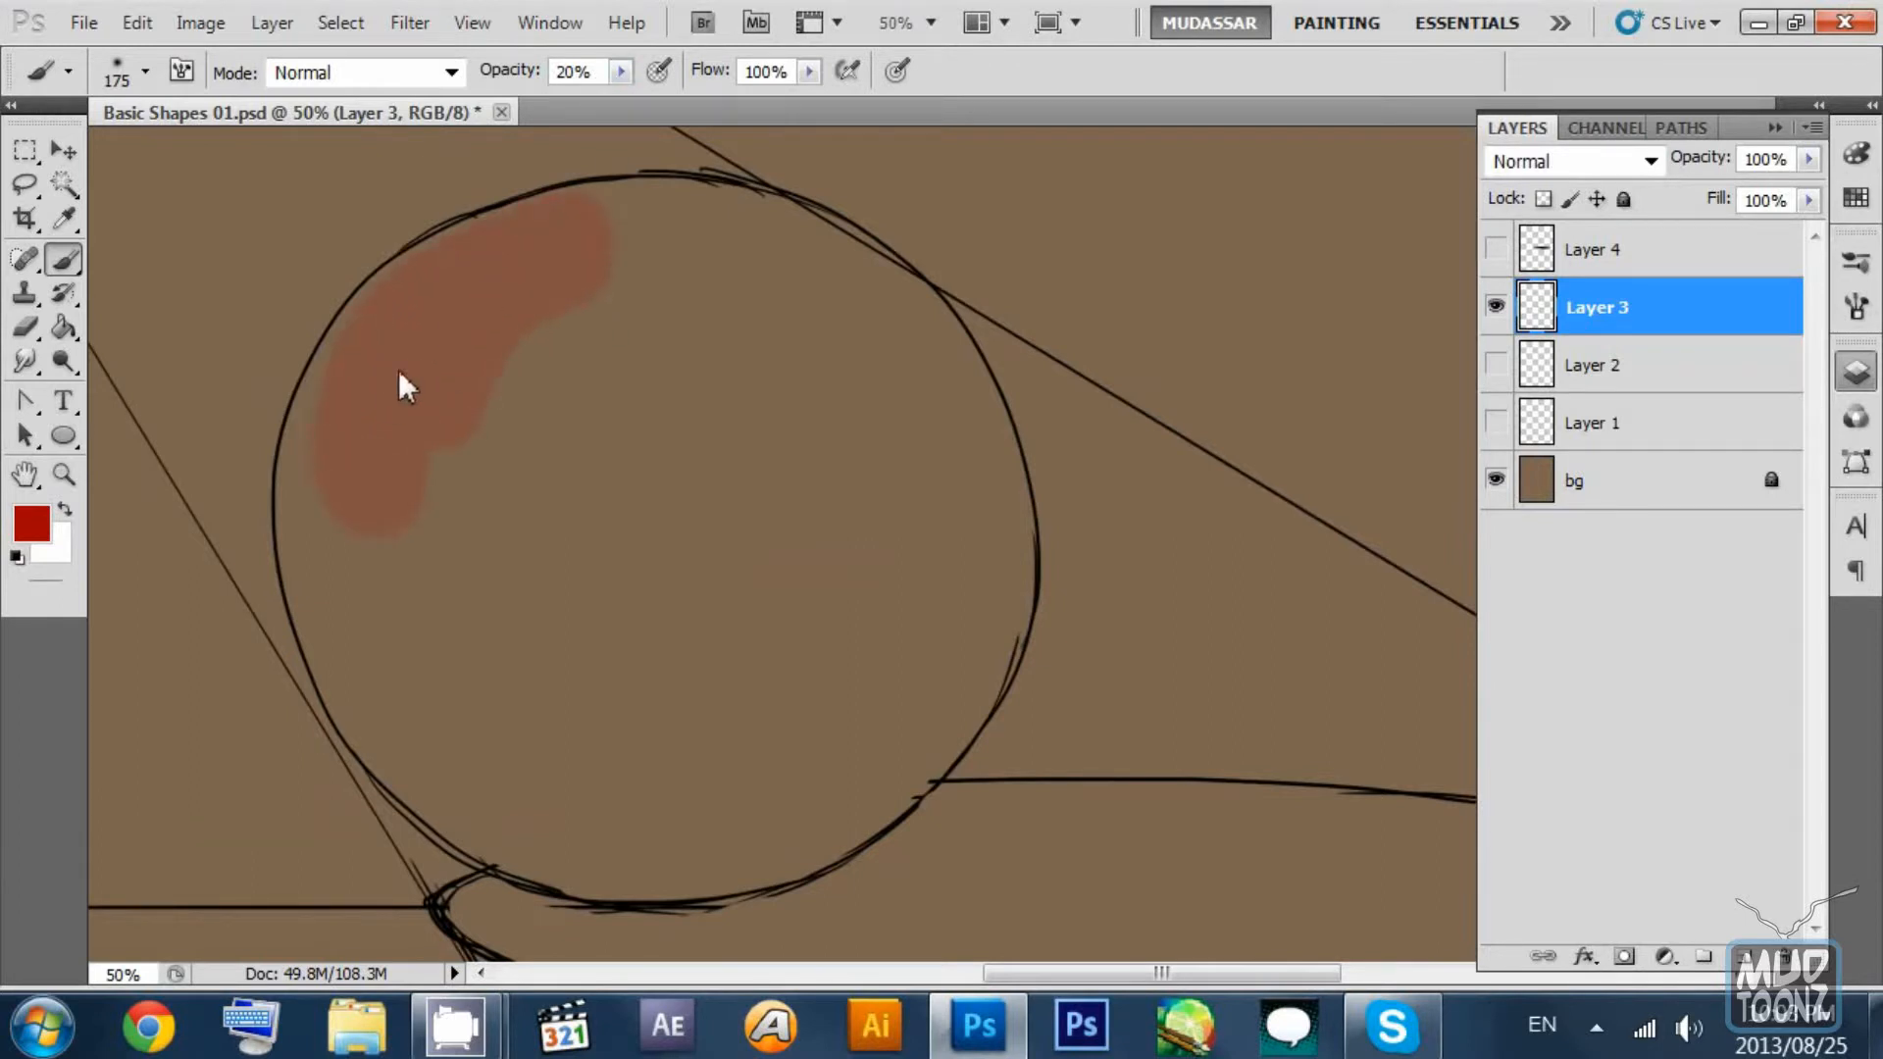
mouse_move(339, 416)
left_mouse_down()
mouse_move(404, 671)
mouse_move(333, 583)
mouse_move(480, 779)
mouse_move(483, 814)
mouse_move(608, 848)
mouse_move(915, 721)
mouse_move(792, 803)
left_mouse_up()
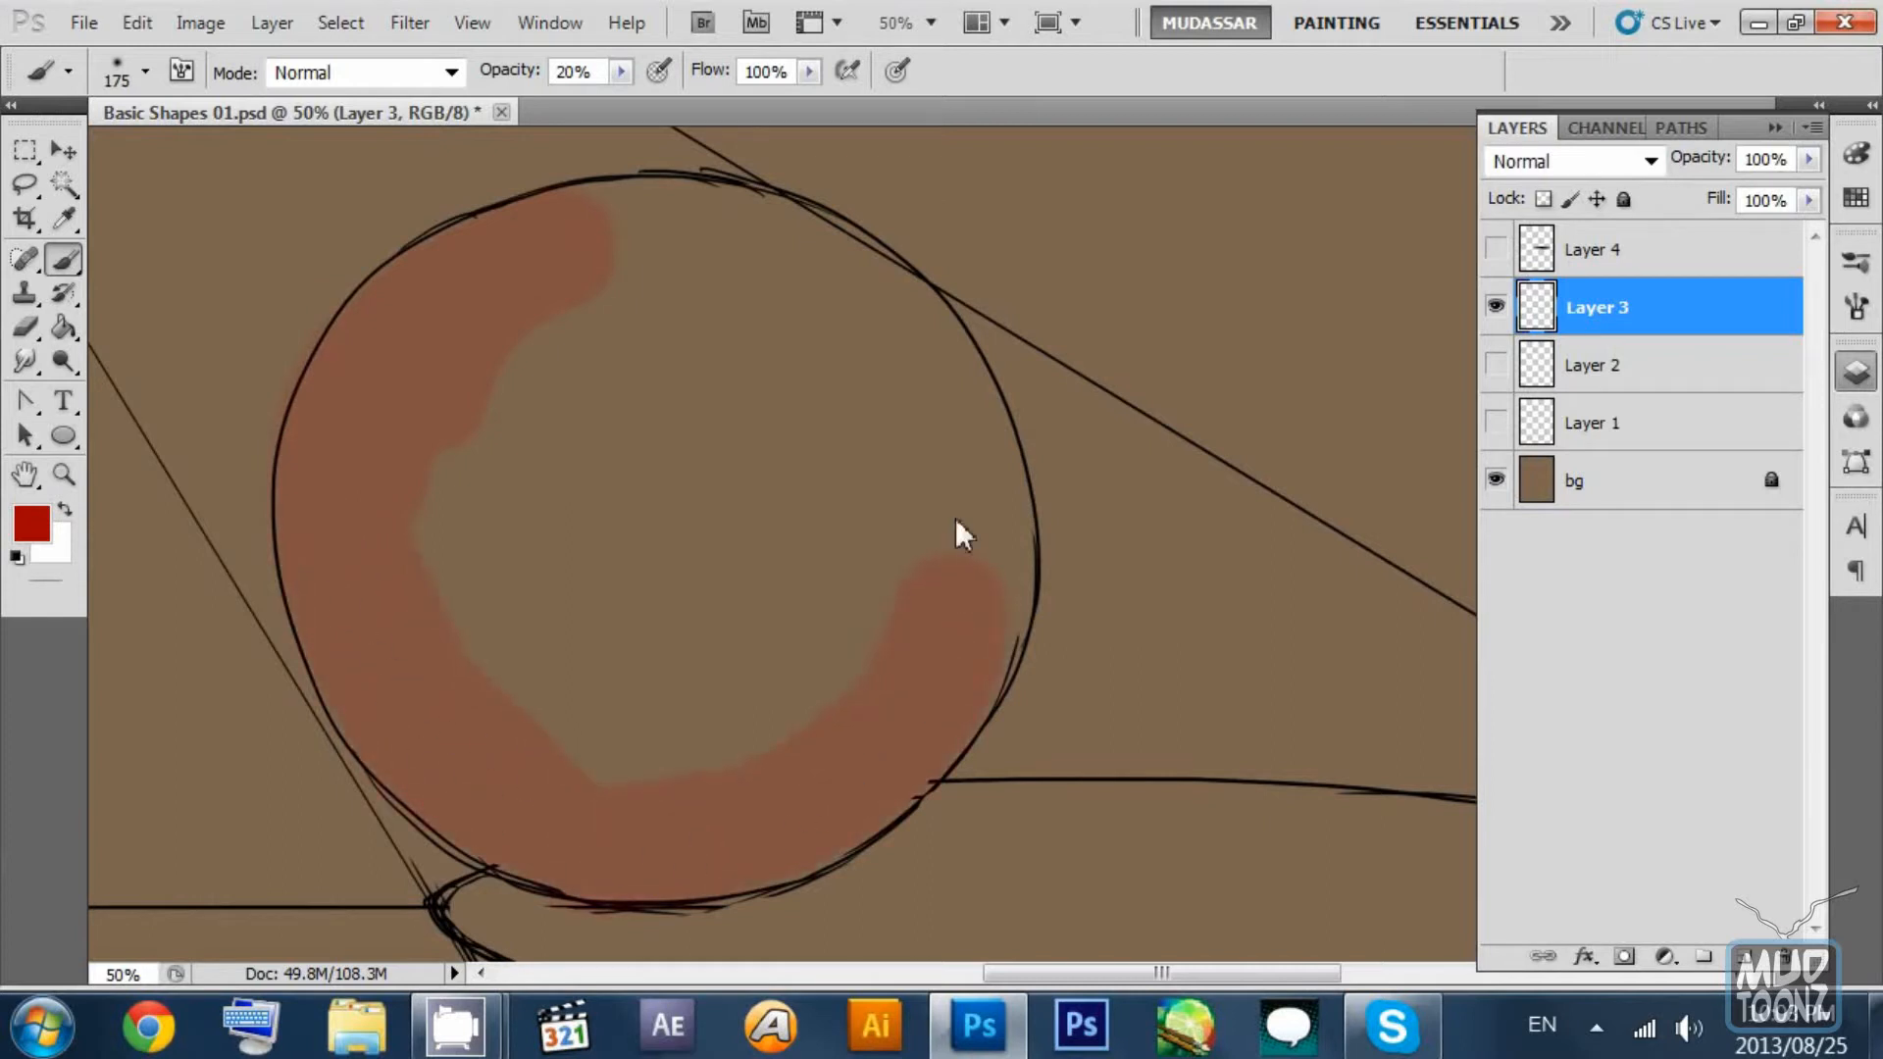
mouse_move(956, 522)
left_mouse_down()
mouse_move(869, 332)
mouse_move(743, 263)
mouse_move(515, 293)
mouse_move(405, 501)
mouse_move(619, 752)
mouse_move(877, 639)
mouse_move(828, 325)
mouse_move(508, 381)
mouse_move(599, 692)
mouse_move(834, 585)
mouse_move(681, 358)
mouse_move(596, 623)
mouse_move(746, 460)
mouse_move(589, 520)
mouse_move(734, 515)
mouse_move(739, 595)
left_mouse_up()
mouse_move(796, 473)
left_mouse_down()
mouse_move(822, 368)
mouse_move(869, 502)
mouse_move(861, 380)
mouse_move(726, 345)
mouse_move(791, 302)
left_mouse_up()
mouse_move(996, 257)
left_mouse_down()
mouse_move(787, 241)
mouse_move(579, 316)
left_mouse_up()
mouse_move(910, 238)
left_mouse_down()
mouse_move(603, 315)
mouse_move(537, 509)
mouse_move(641, 702)
mouse_move(877, 746)
mouse_move(986, 415)
mouse_move(769, 340)
left_mouse_up()
key("ctrl+z")
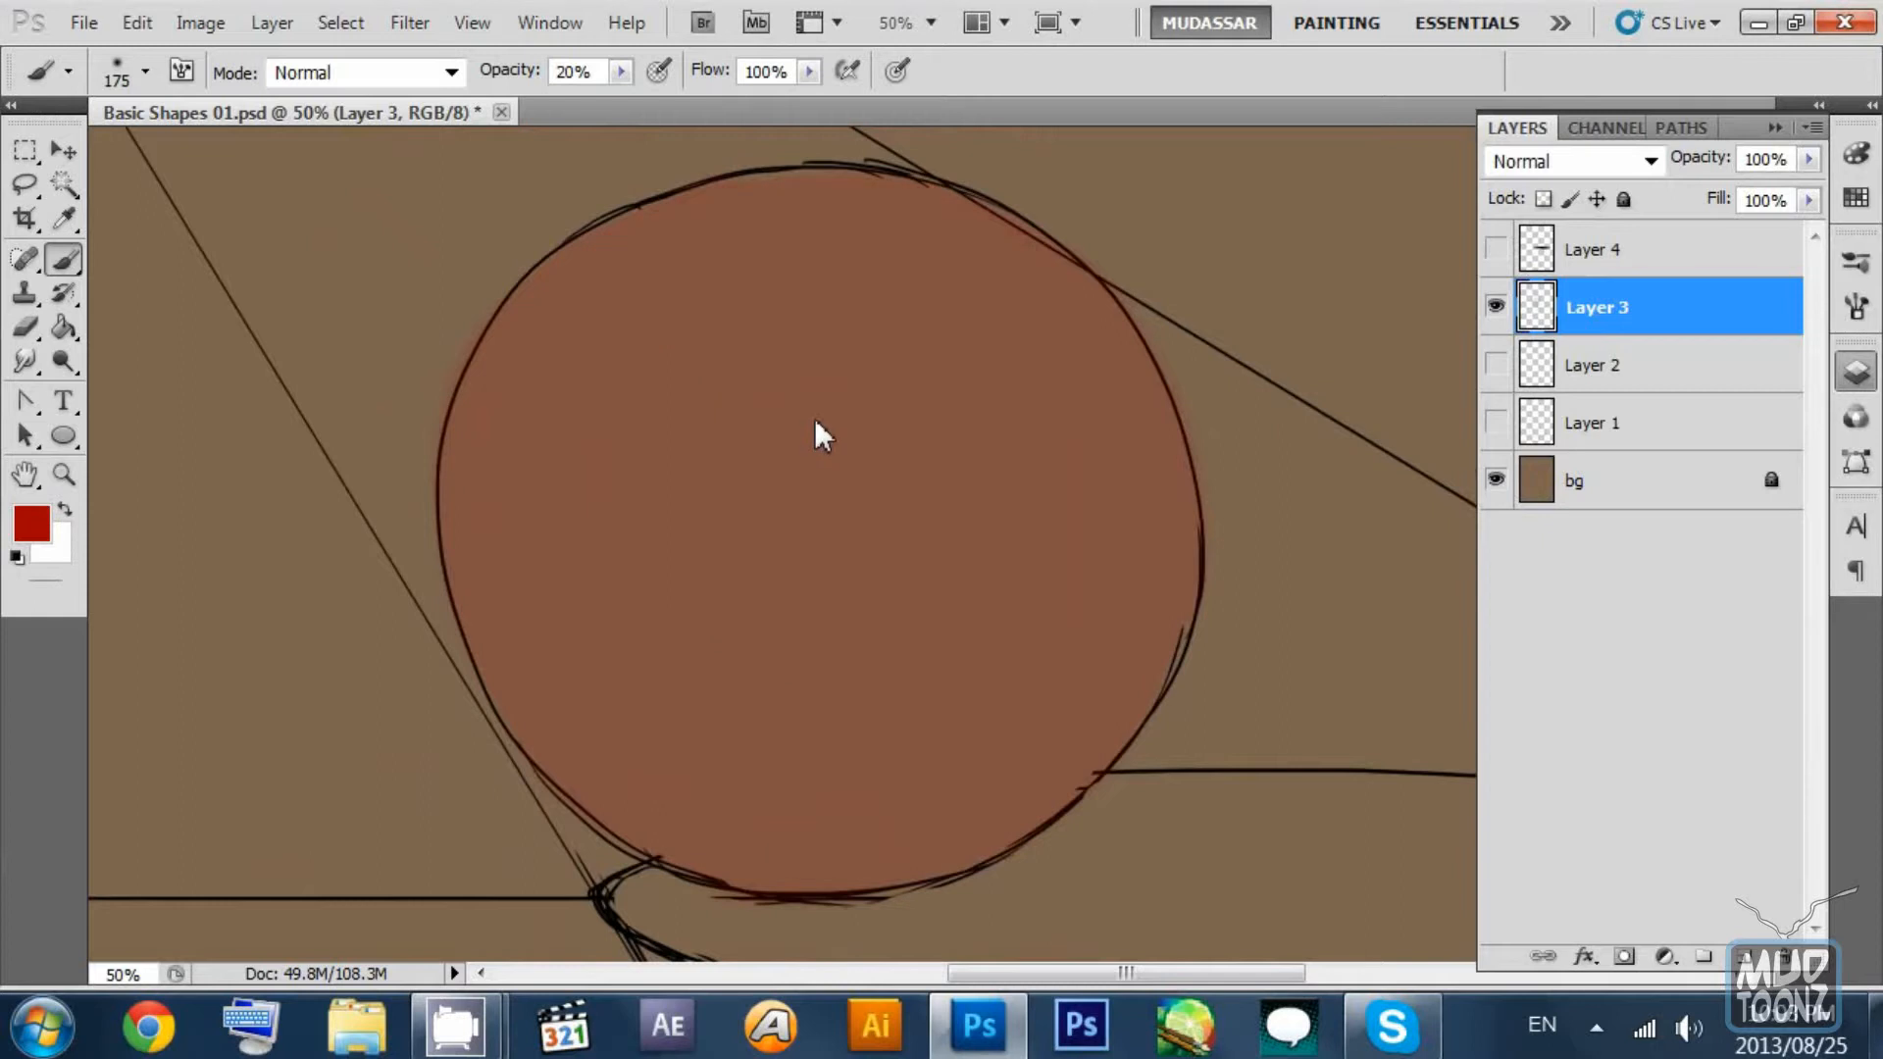
Set the brush opacity to 50% and paint a denser, even red over the whole ball on Layer 3.
left_click(621, 71)
left_click_drag(638, 98, 668, 97)
mouse_move(802, 257)
left_mouse_down()
mouse_move(647, 312)
mouse_move(868, 261)
mouse_move(614, 305)
mouse_move(549, 387)
mouse_move(671, 266)
mouse_move(854, 242)
mouse_move(756, 242)
mouse_move(527, 363)
mouse_move(501, 503)
mouse_move(519, 599)
mouse_move(679, 778)
mouse_move(553, 412)
left_mouse_up()
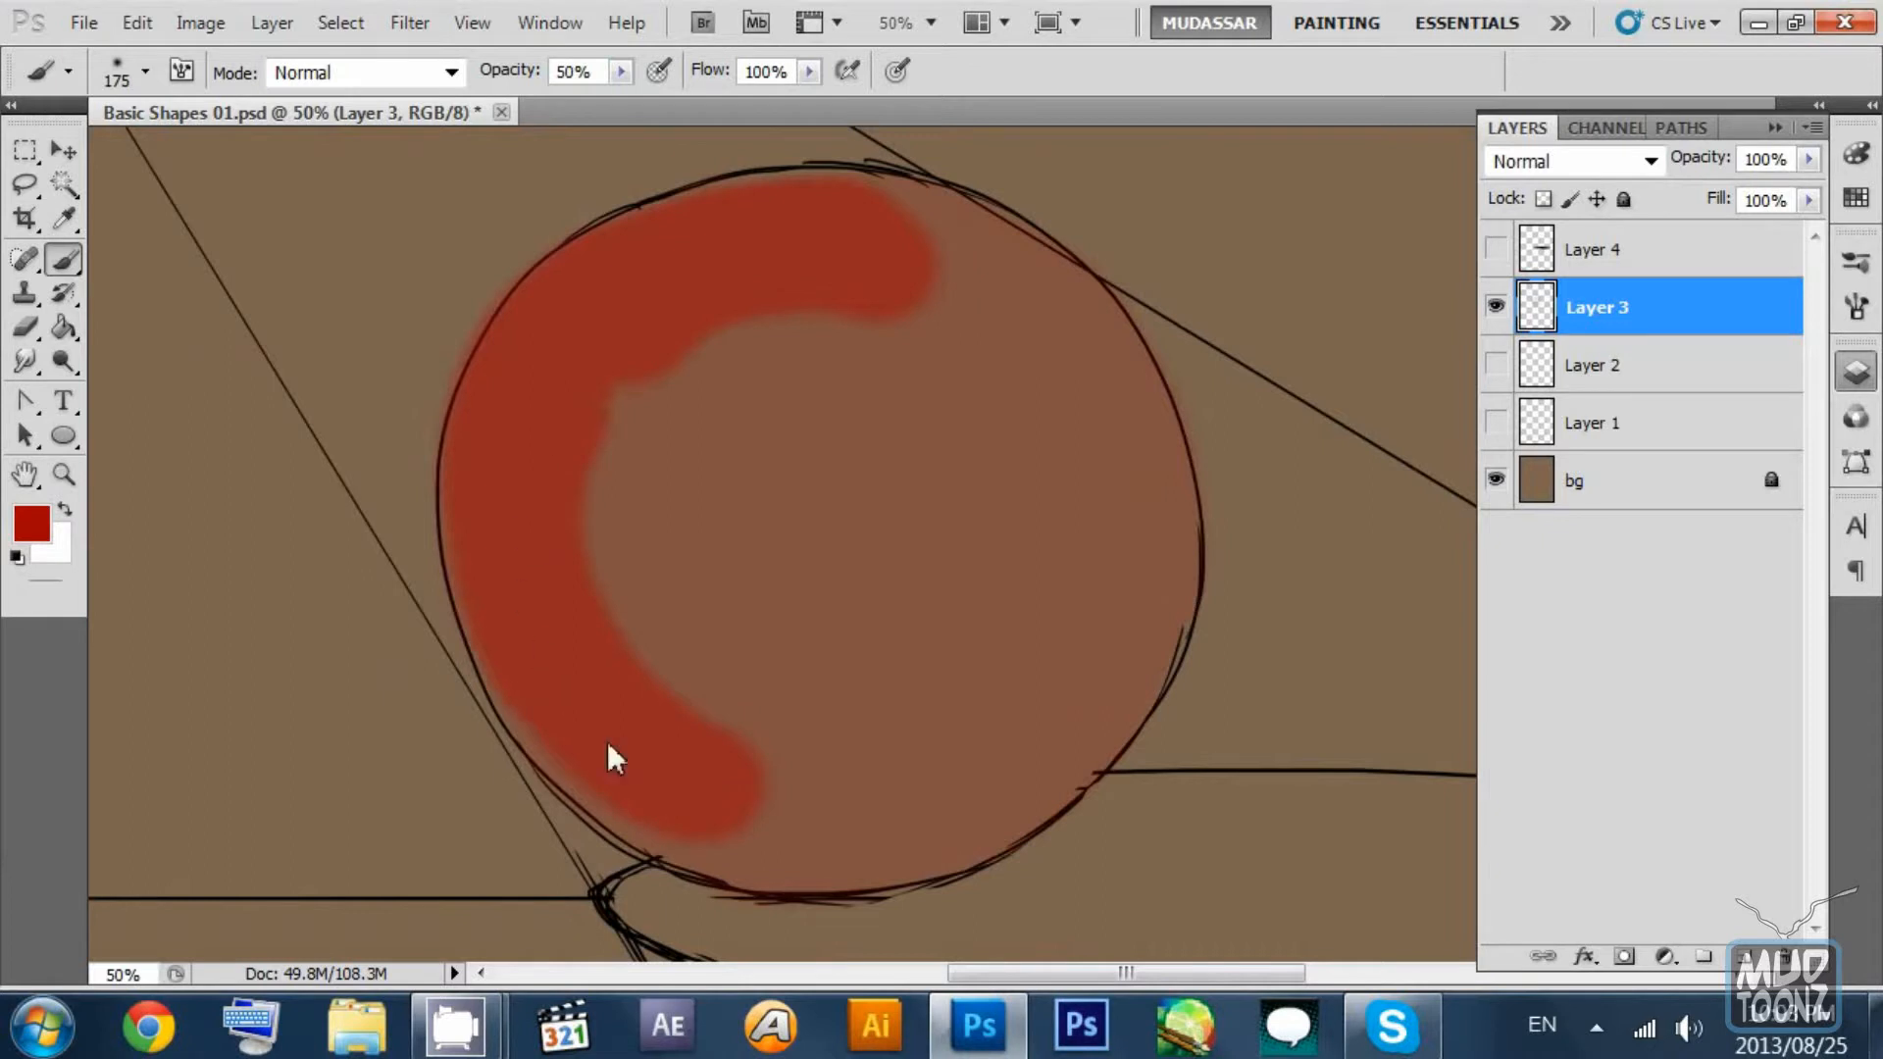
mouse_move(608, 748)
left_mouse_down()
mouse_move(798, 806)
mouse_move(1003, 698)
mouse_move(1018, 409)
mouse_move(802, 327)
mouse_move(699, 698)
mouse_move(908, 610)
mouse_move(701, 446)
mouse_move(873, 549)
mouse_move(805, 637)
mouse_move(753, 542)
mouse_move(908, 457)
mouse_move(808, 296)
left_mouse_up()
mouse_move(937, 265)
left_mouse_down()
mouse_move(1043, 338)
mouse_move(802, 260)
left_mouse_up()
left_click_drag(943, 263, 714, 261)
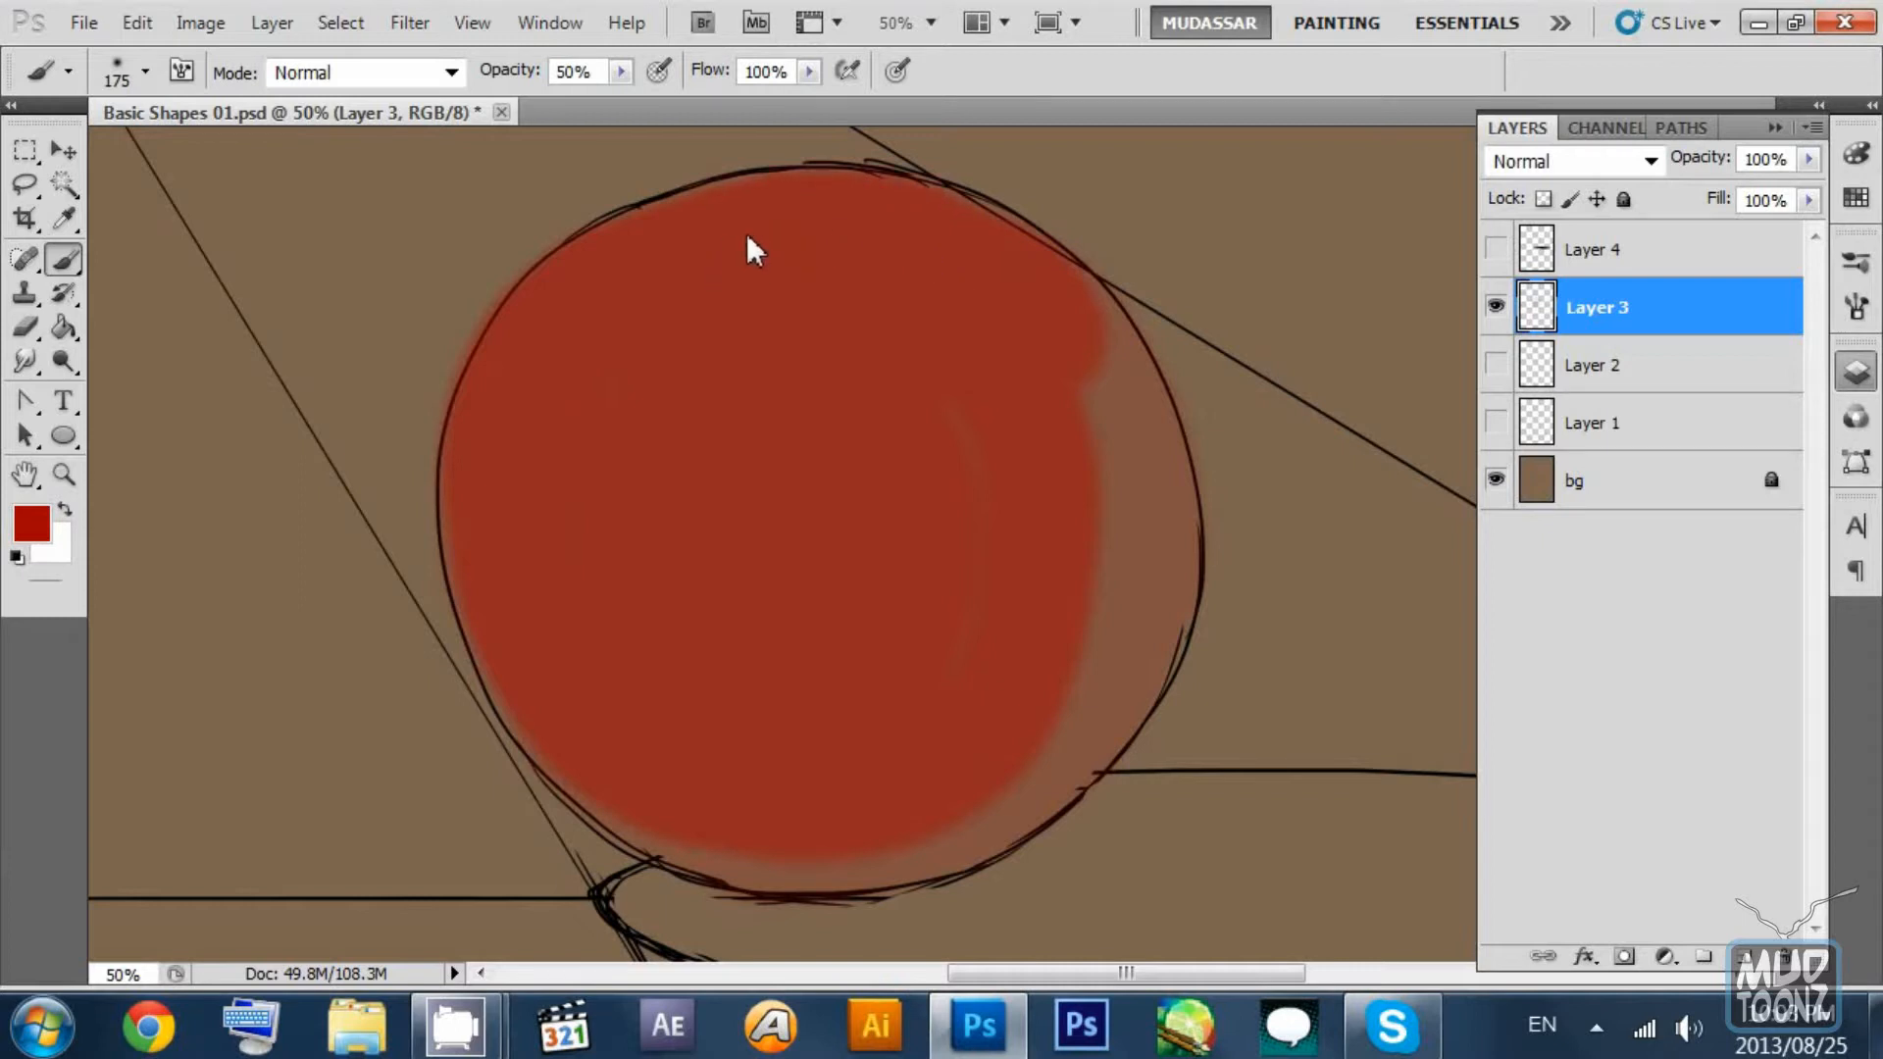
mouse_move(818, 231)
left_mouse_down()
mouse_move(1001, 290)
mouse_move(1057, 465)
mouse_move(912, 456)
left_mouse_up()
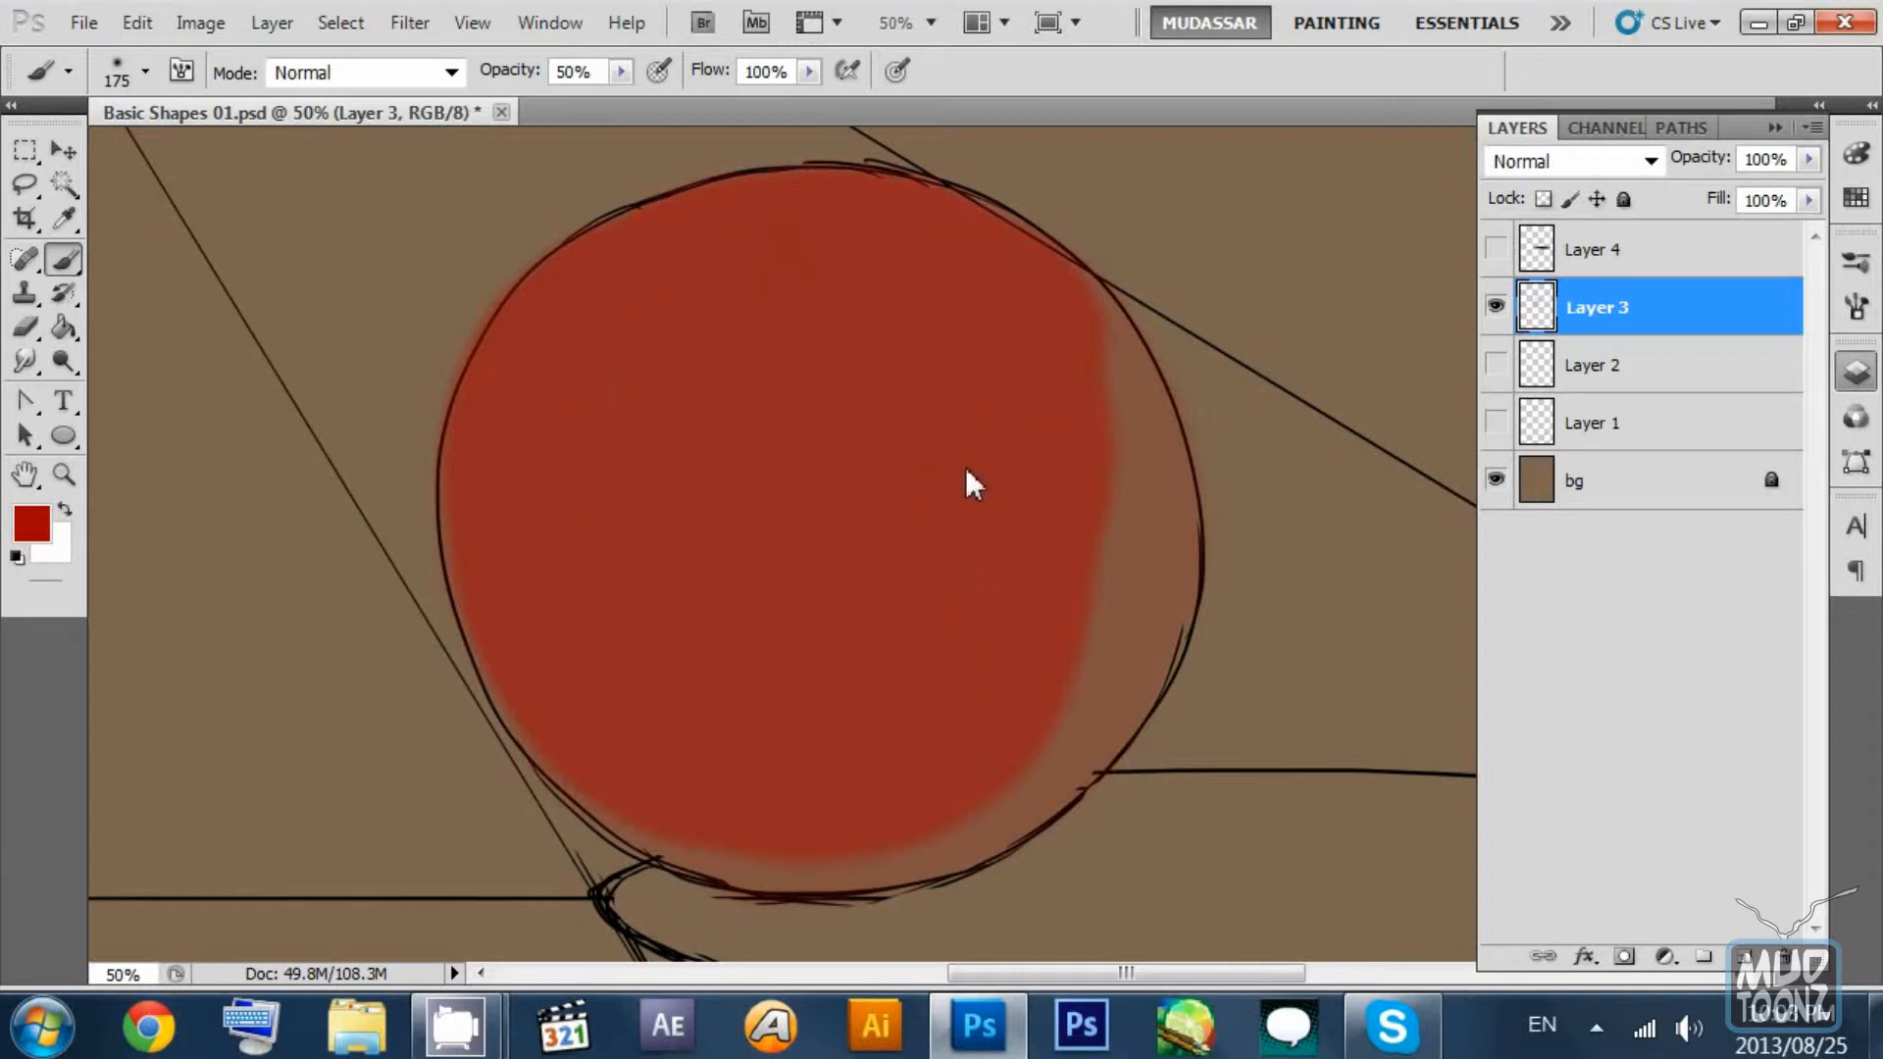
mouse_move(1001, 339)
left_mouse_down()
mouse_move(1081, 597)
mouse_move(1014, 315)
mouse_move(1115, 520)
mouse_move(1022, 315)
left_mouse_up()
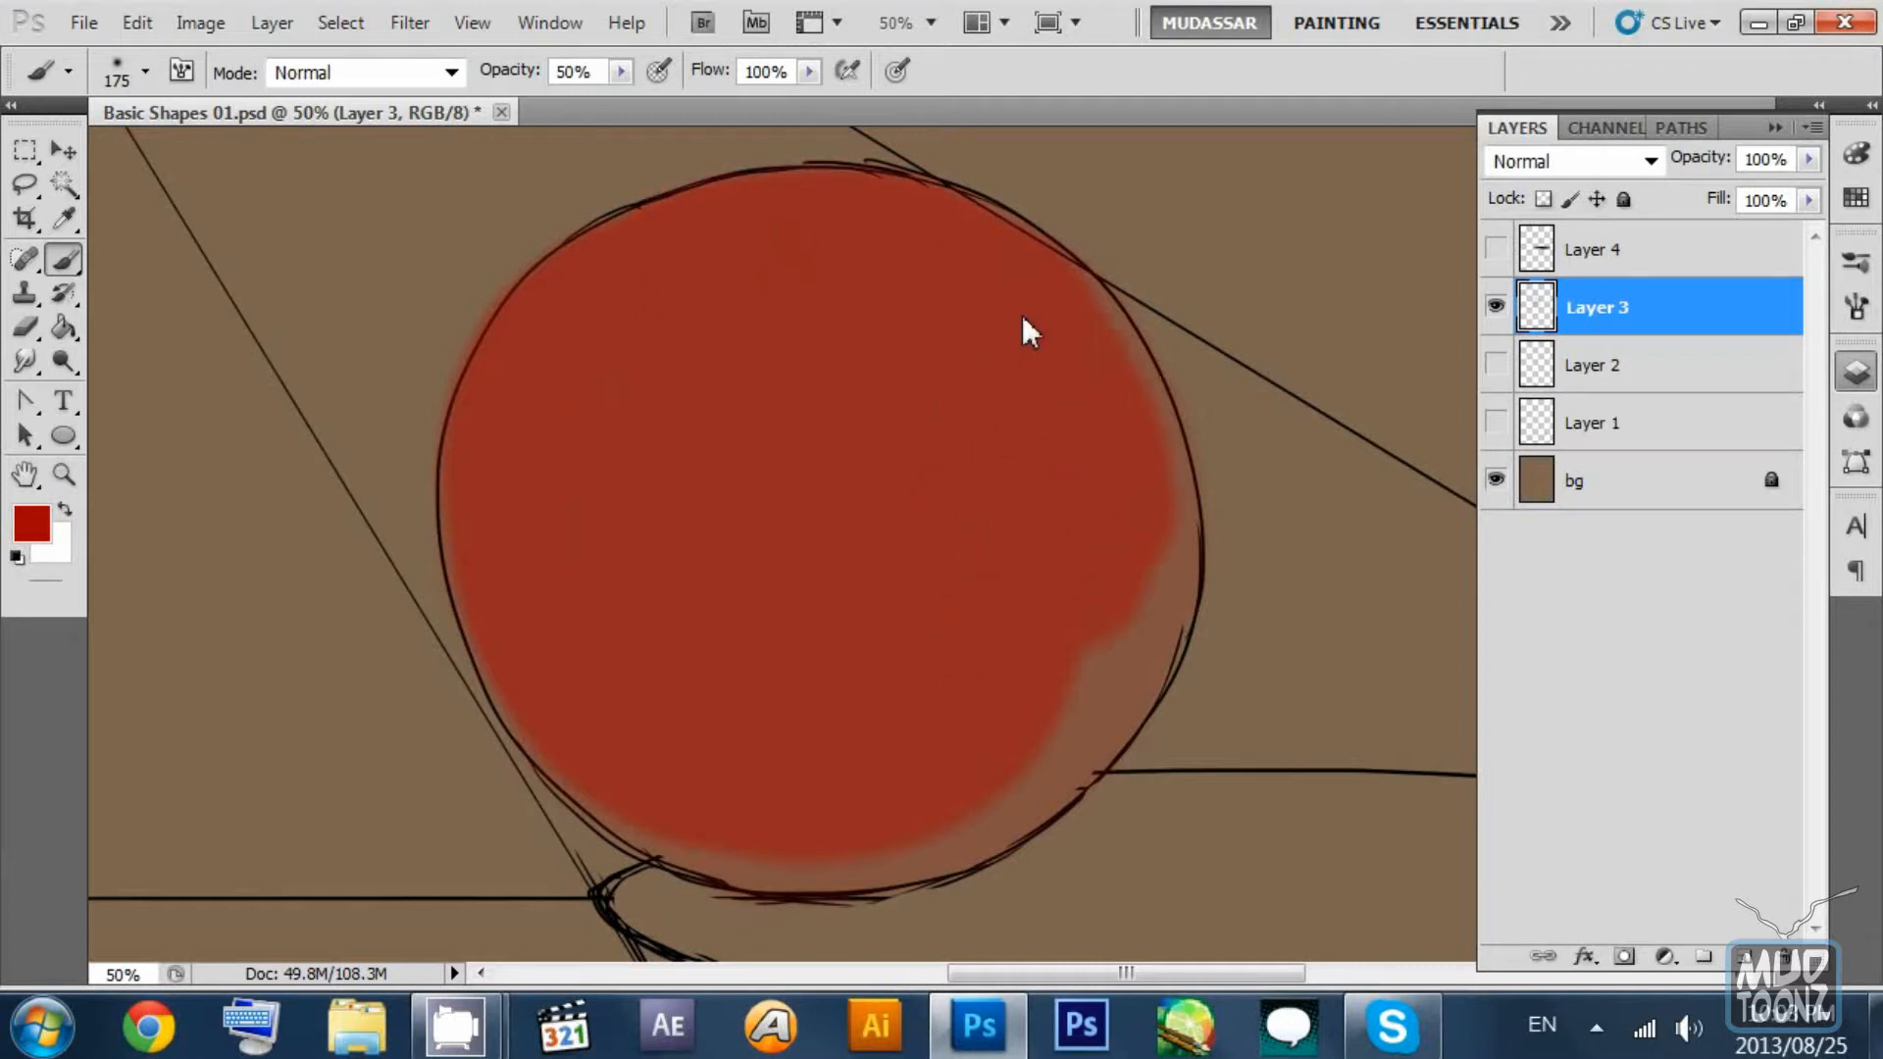
mouse_move(1090, 434)
left_mouse_down()
mouse_move(1130, 515)
mouse_move(1072, 349)
mouse_move(1121, 437)
mouse_move(1111, 621)
mouse_move(1128, 530)
mouse_move(1042, 738)
mouse_move(1007, 746)
mouse_move(1072, 722)
mouse_move(904, 820)
mouse_move(998, 778)
mouse_move(785, 830)
mouse_move(591, 690)
left_mouse_up()
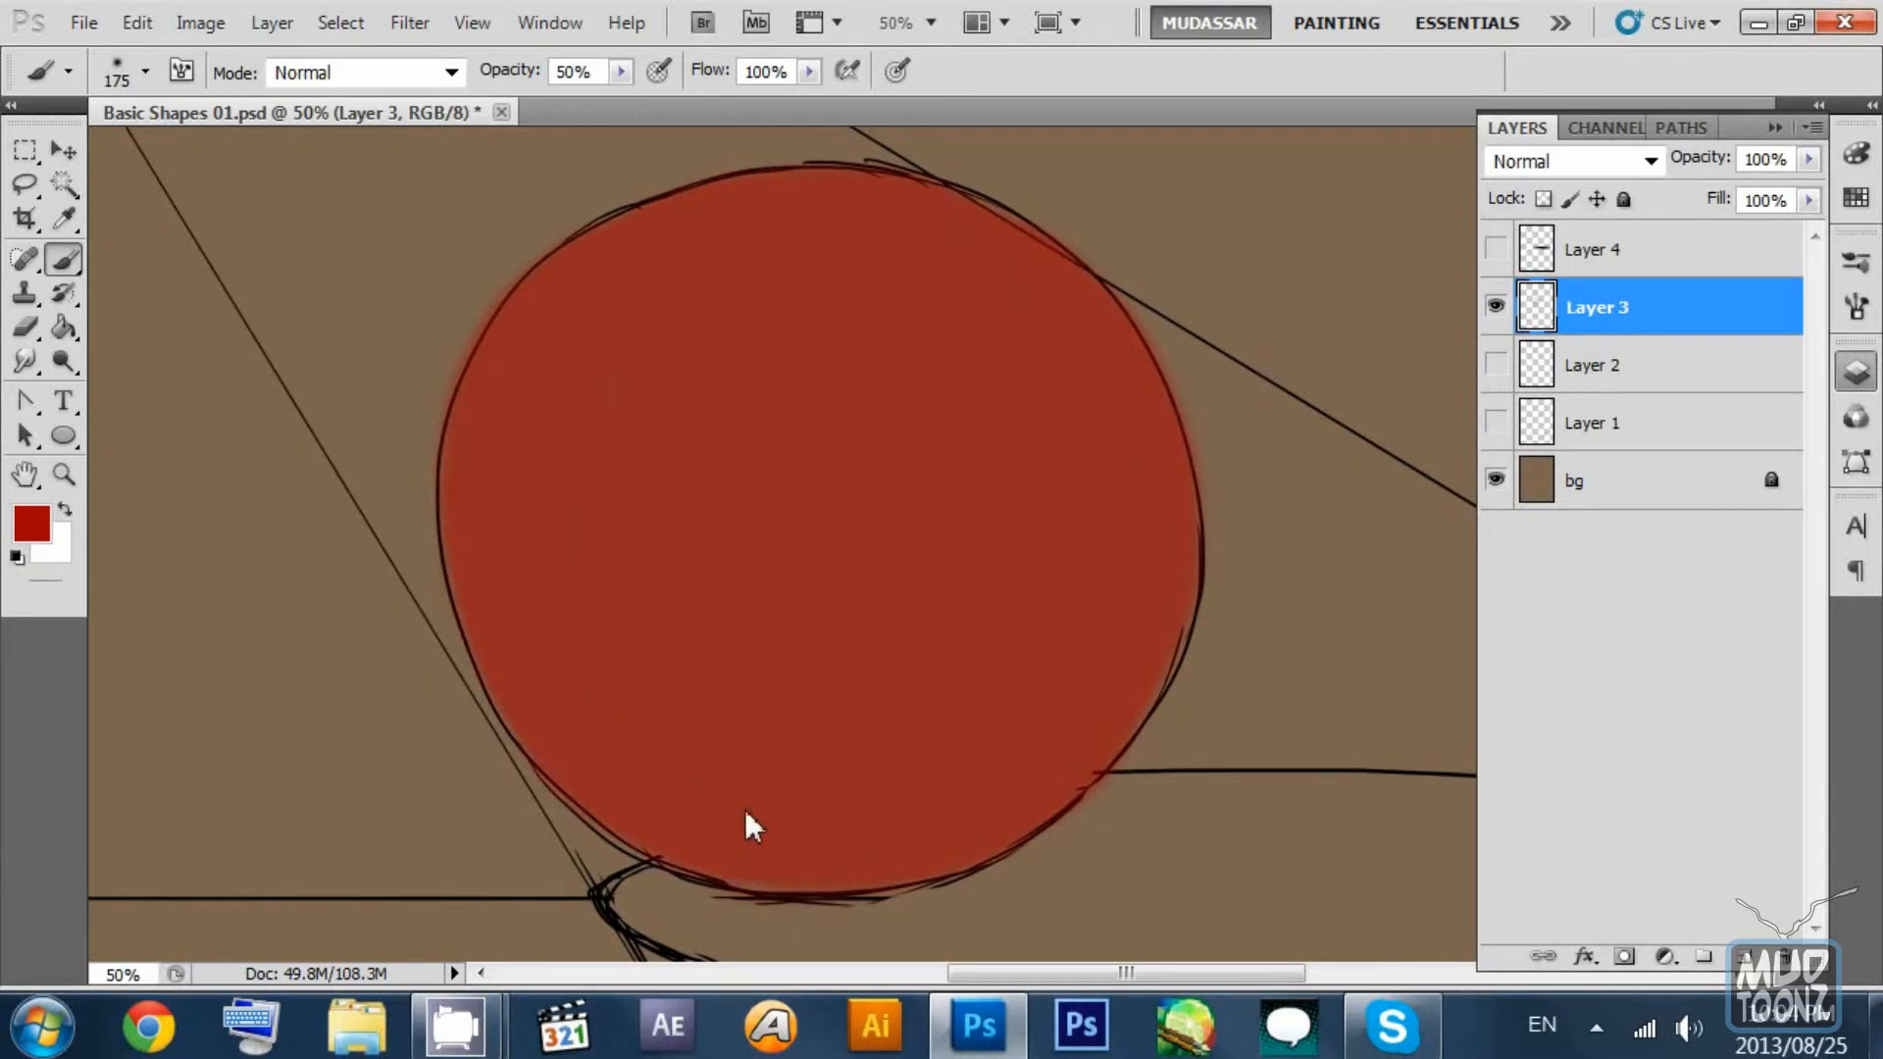
left_click_drag(924, 400, 926, 263)
mouse_move(828, 351)
left_mouse_down()
mouse_move(840, 552)
mouse_move(819, 223)
left_mouse_up()
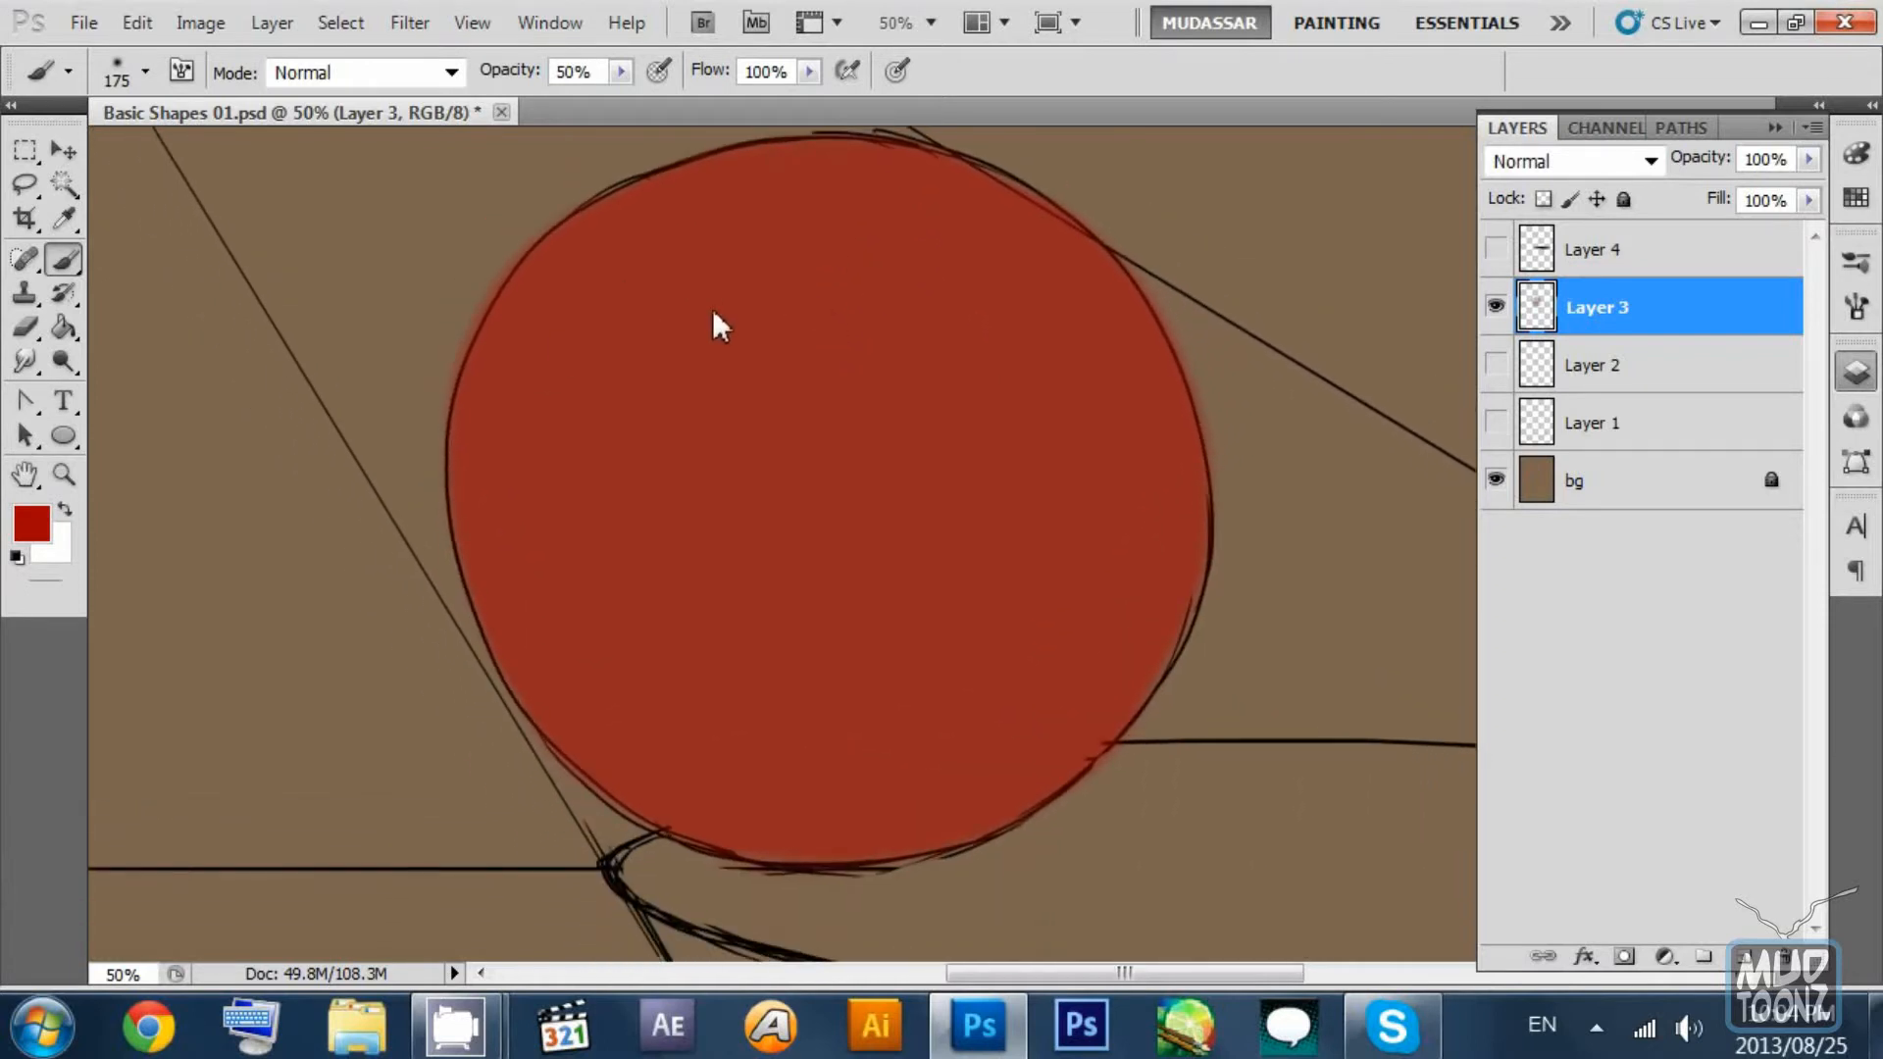
left_click_drag(749, 303, 723, 312)
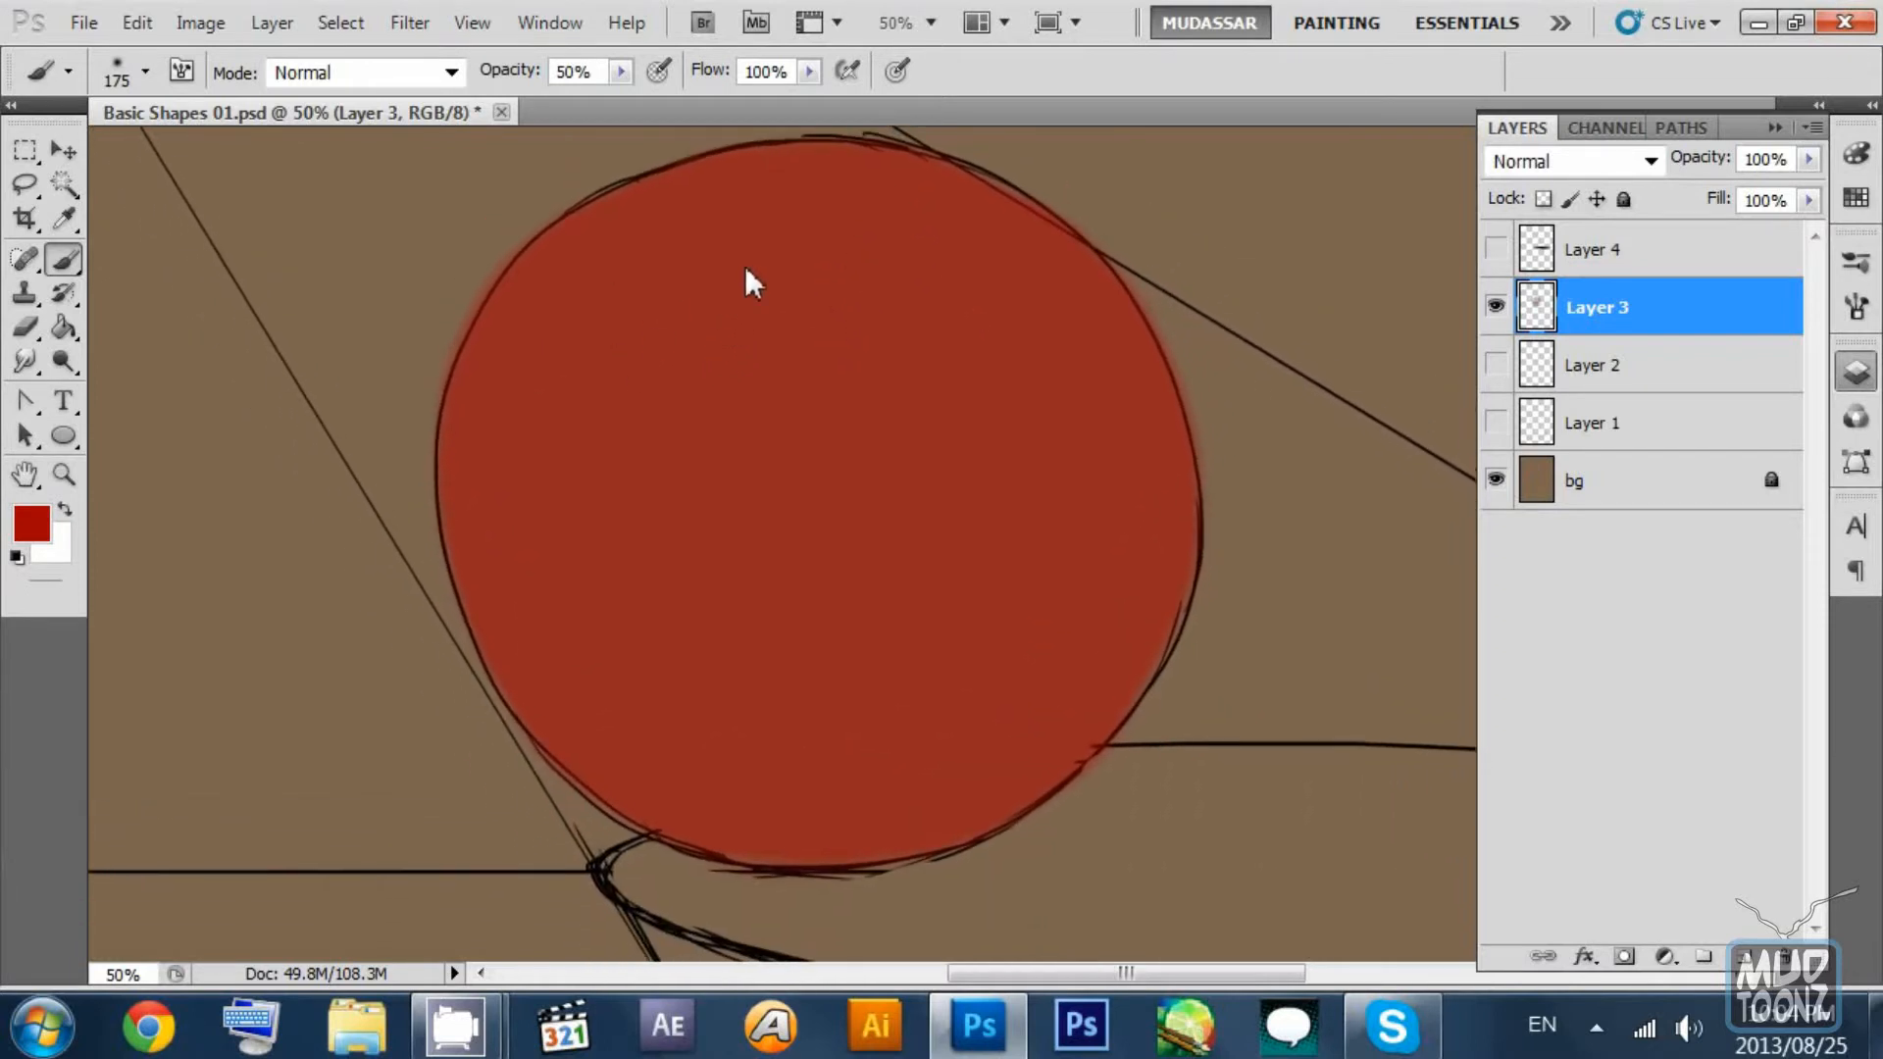
Reduce the brush size to 90 px and choose a darker red as the foreground colour.
left_click_drag(1090, 439, 1090, 435)
left_click_drag(1139, 525, 1112, 398)
mouse_move(1098, 495)
left_mouse_down()
mouse_move(942, 681)
mouse_move(1097, 353)
left_mouse_up()
key("ctrl+z")
key("bracketleft")
key("bracketleft")
key("bracketleft")
key("bracketleft")
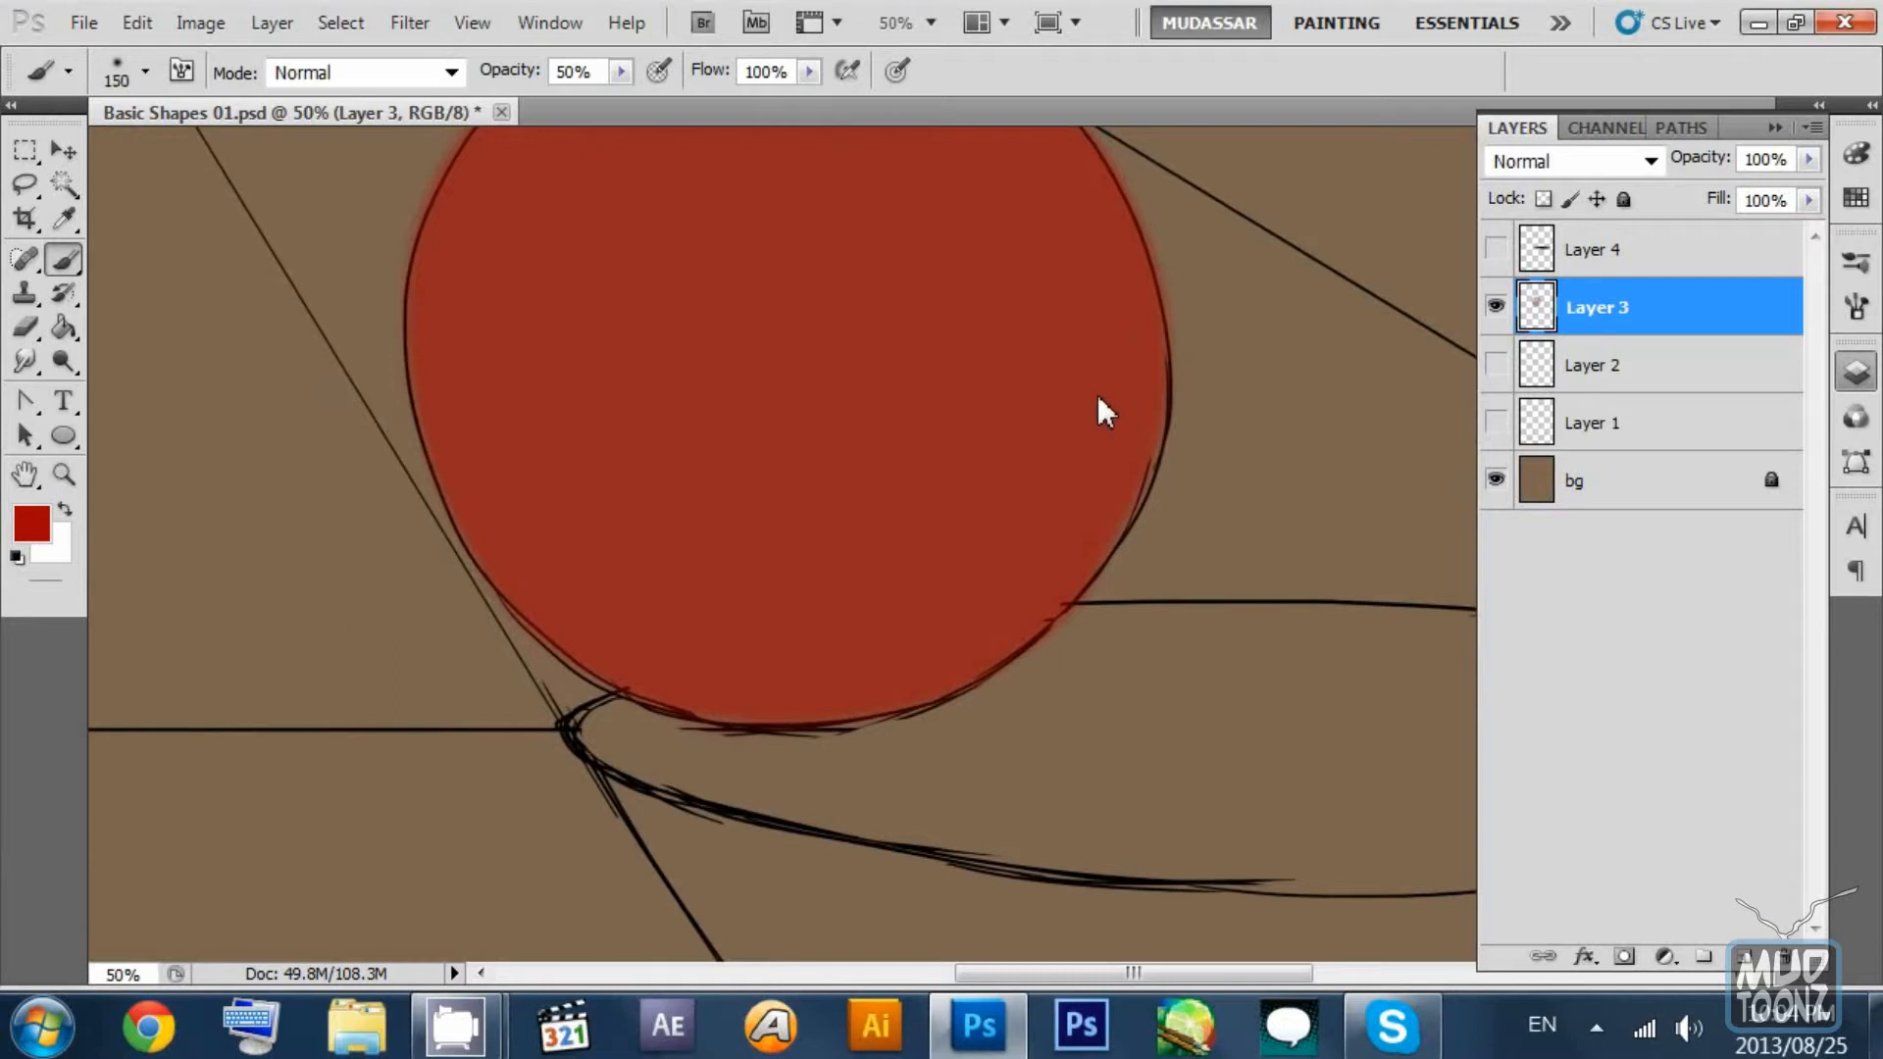
left_click(31, 523)
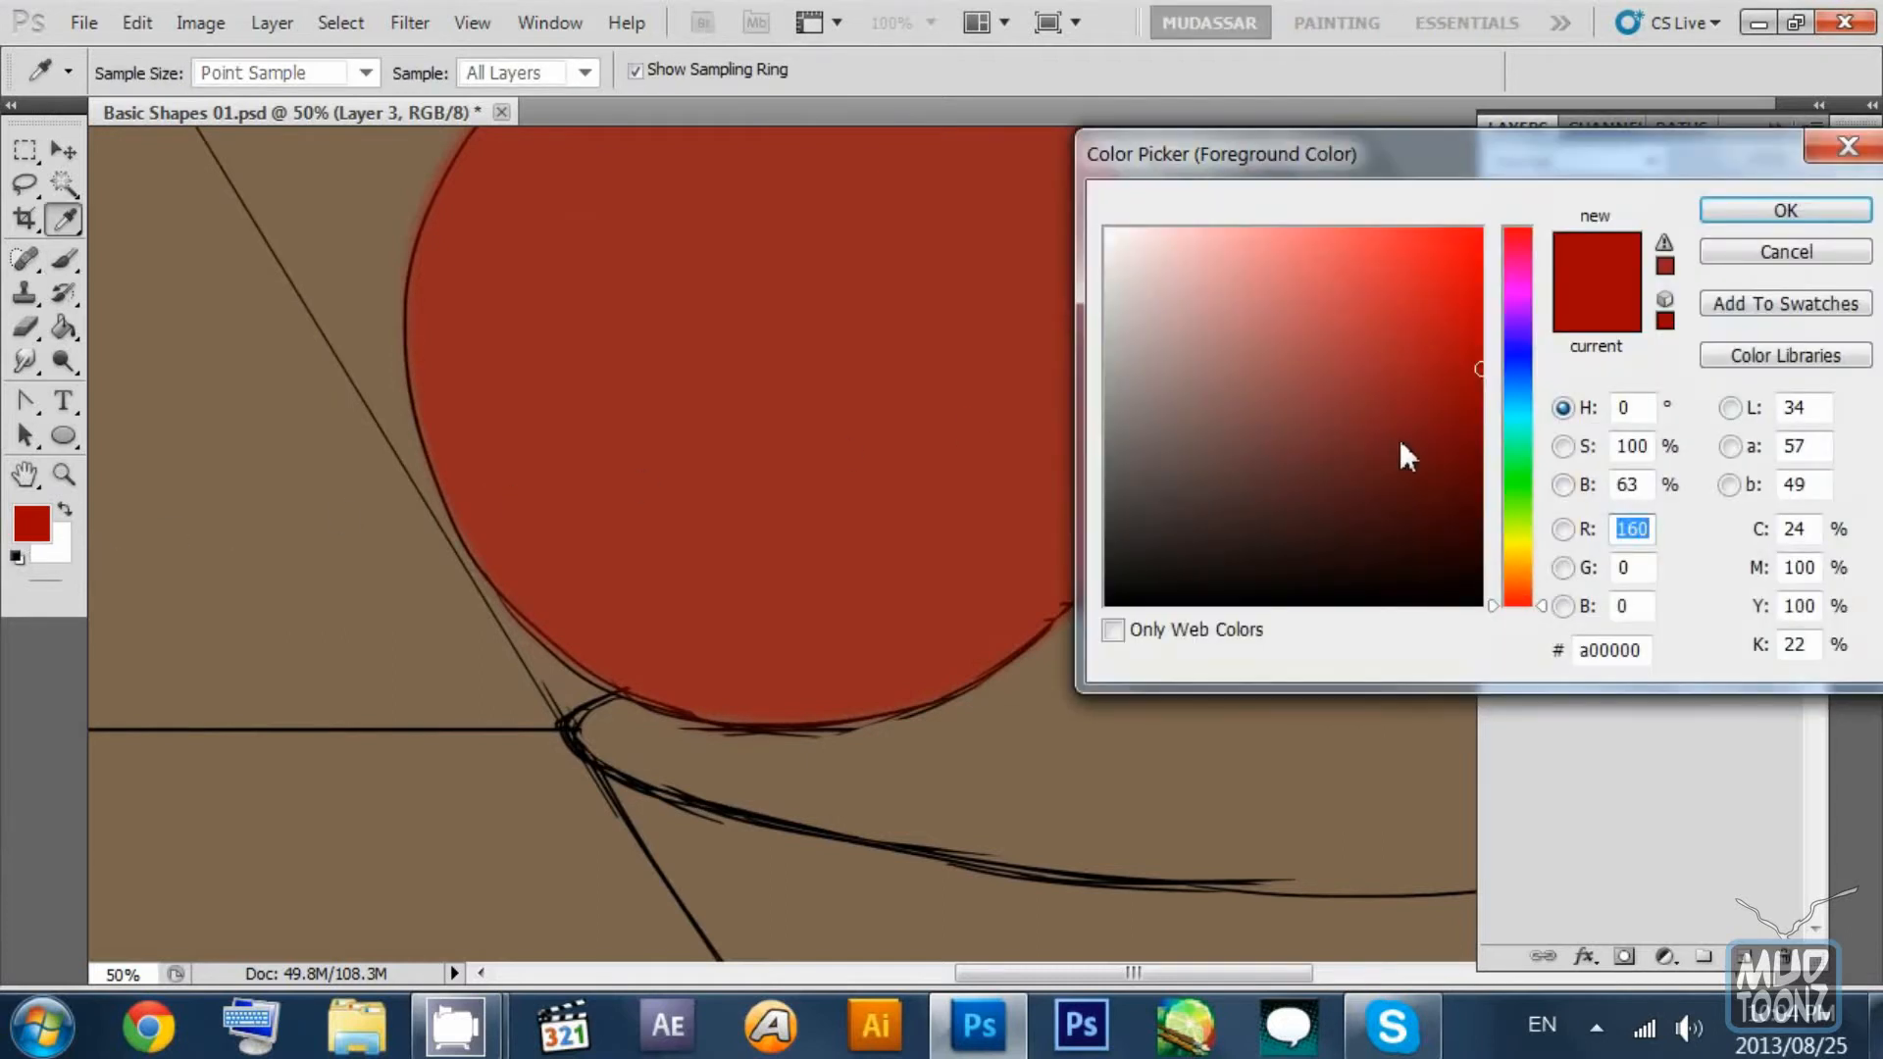
left_click_drag(1437, 433, 1474, 443)
left_click(1776, 212)
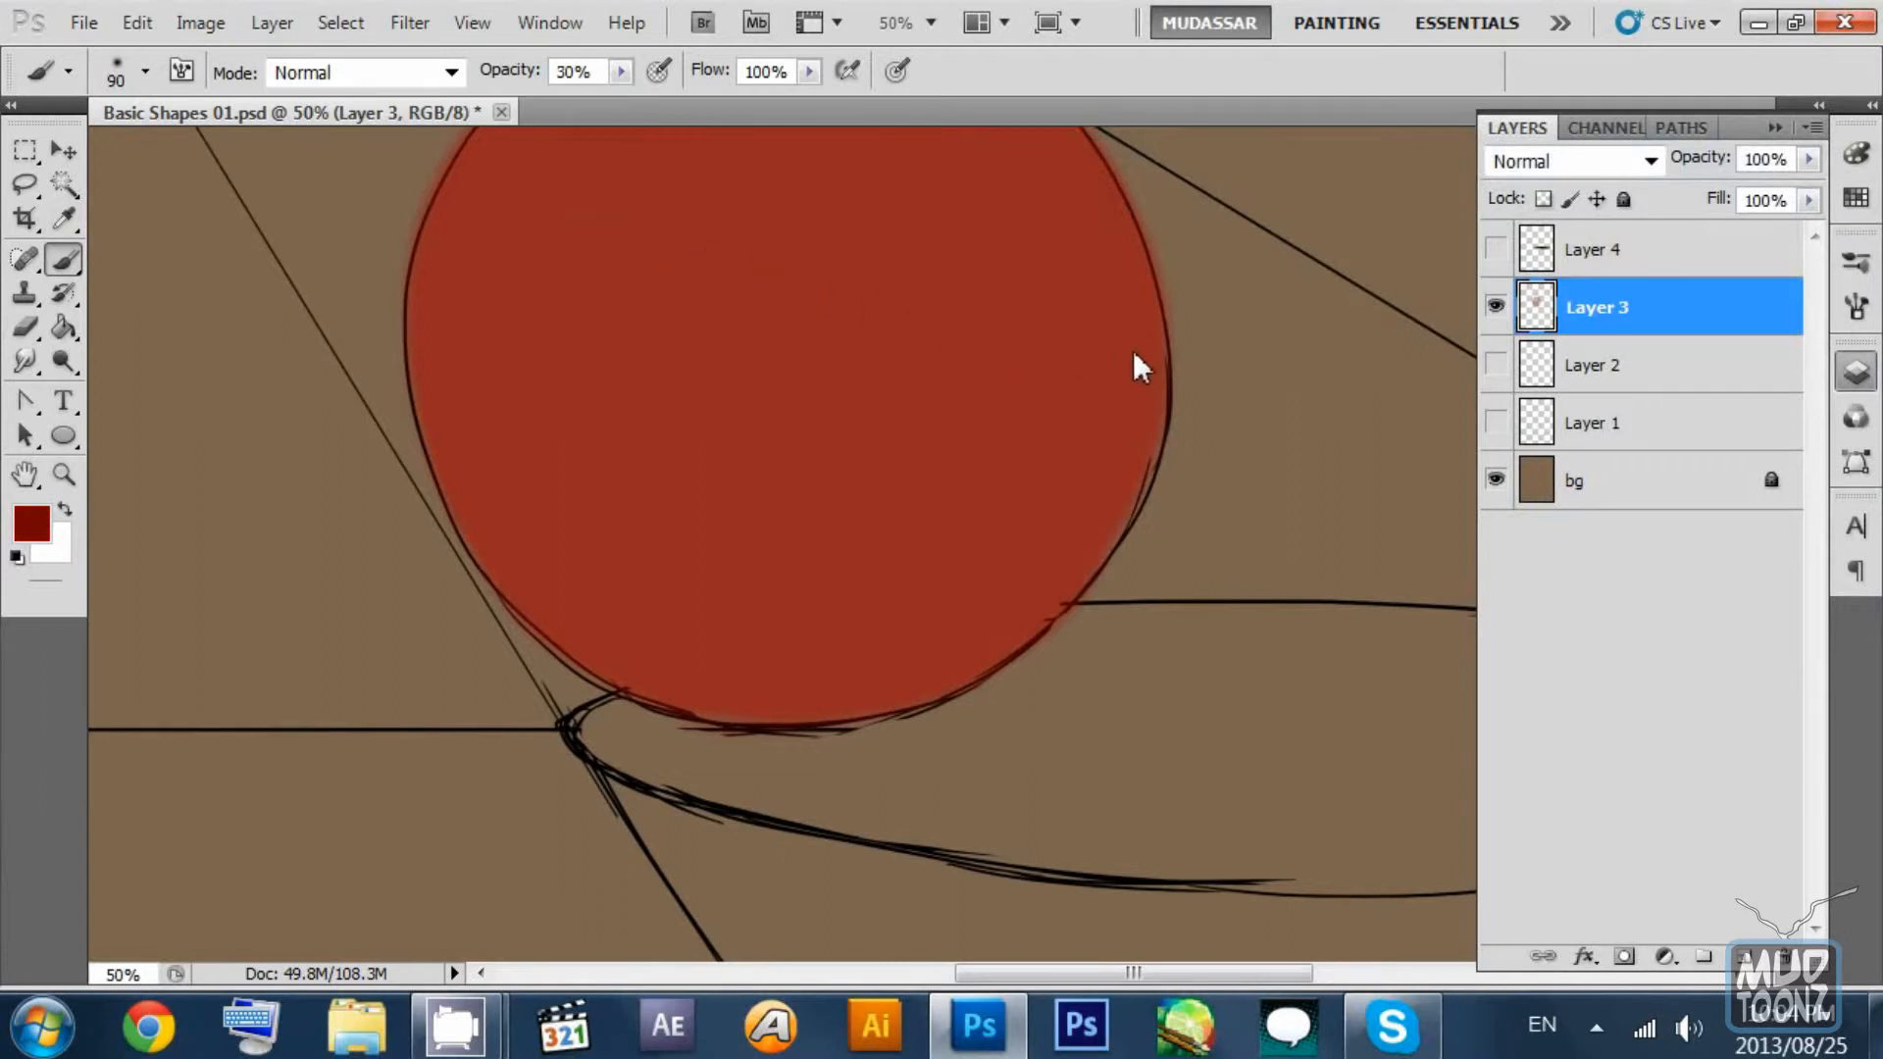
Paint a narrow dark red shadow band along the ball's lower-right edge at 30% opacity.
mouse_move(1106, 231)
left_mouse_down()
mouse_move(1115, 463)
mouse_move(980, 655)
mouse_move(1118, 441)
mouse_move(1112, 263)
mouse_move(1098, 513)
mouse_move(988, 650)
mouse_move(1134, 372)
mouse_move(1101, 198)
mouse_move(1127, 390)
mouse_move(889, 693)
mouse_move(1079, 530)
left_mouse_up()
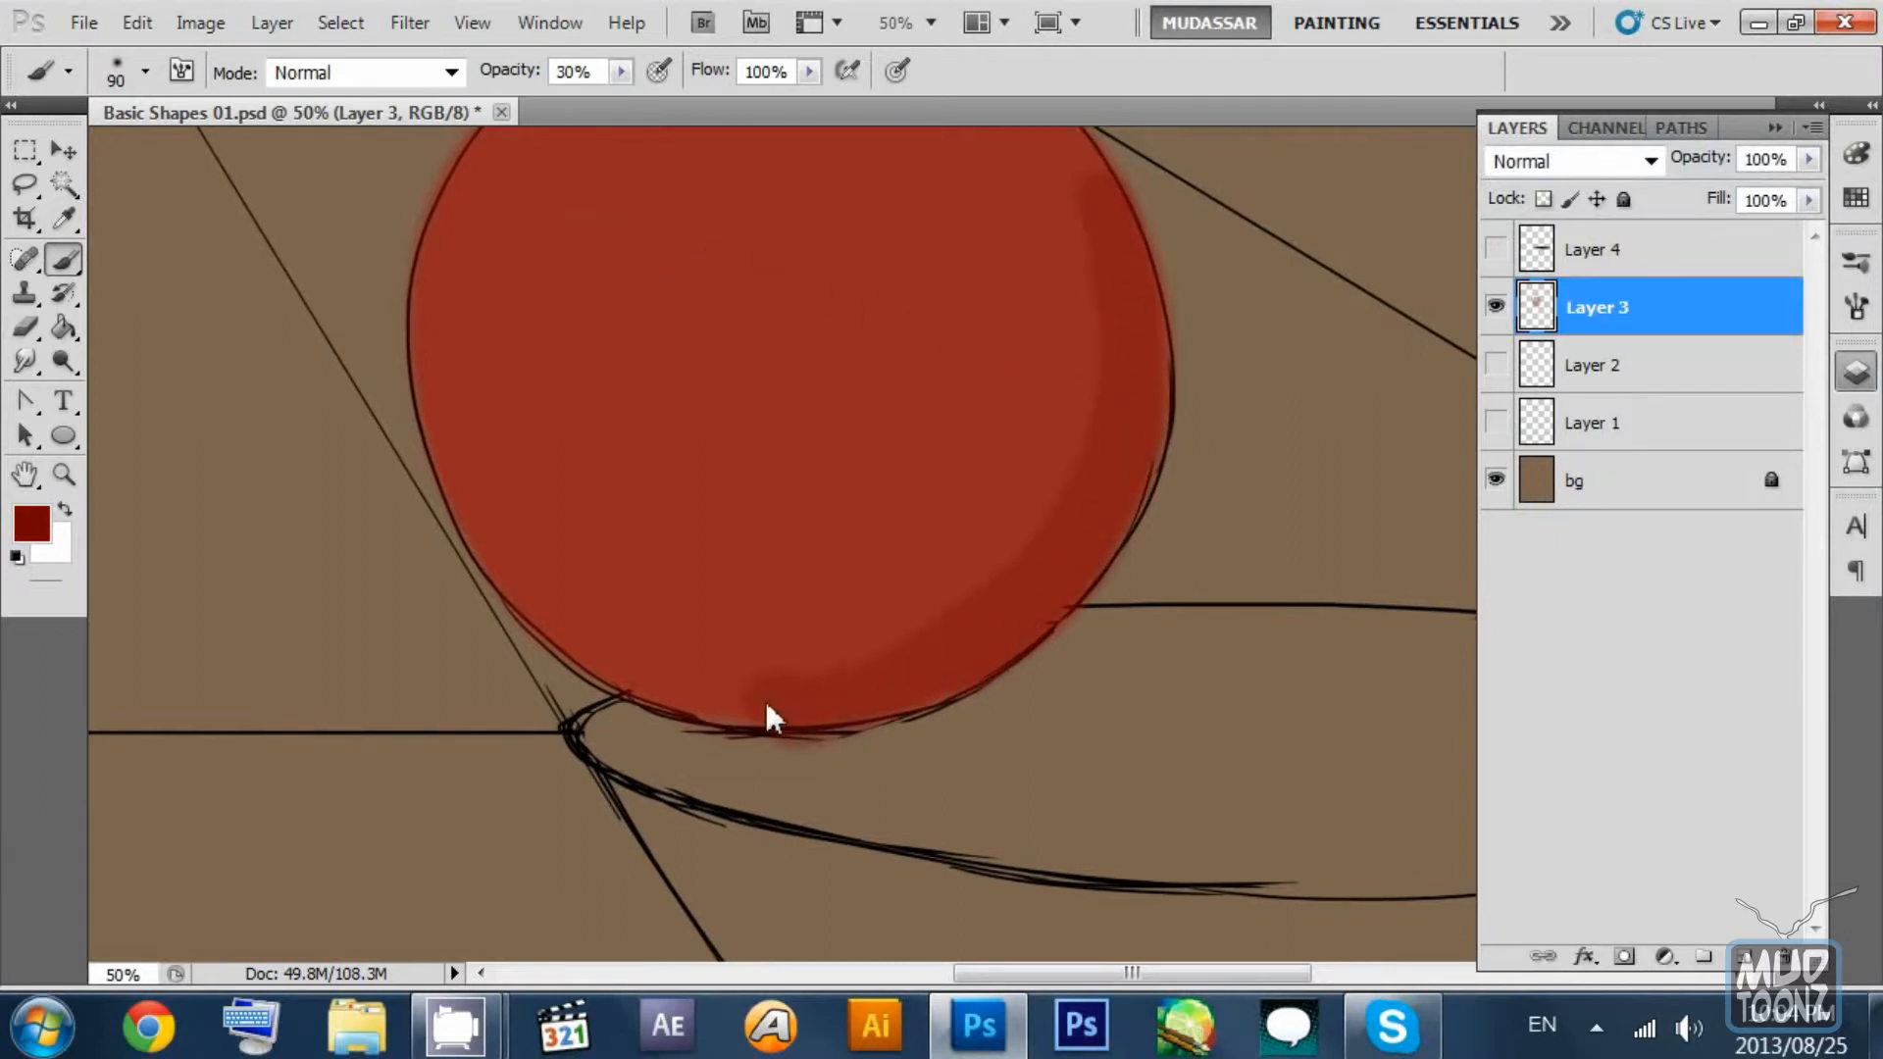
scroll(1001, 628, "up", 3)
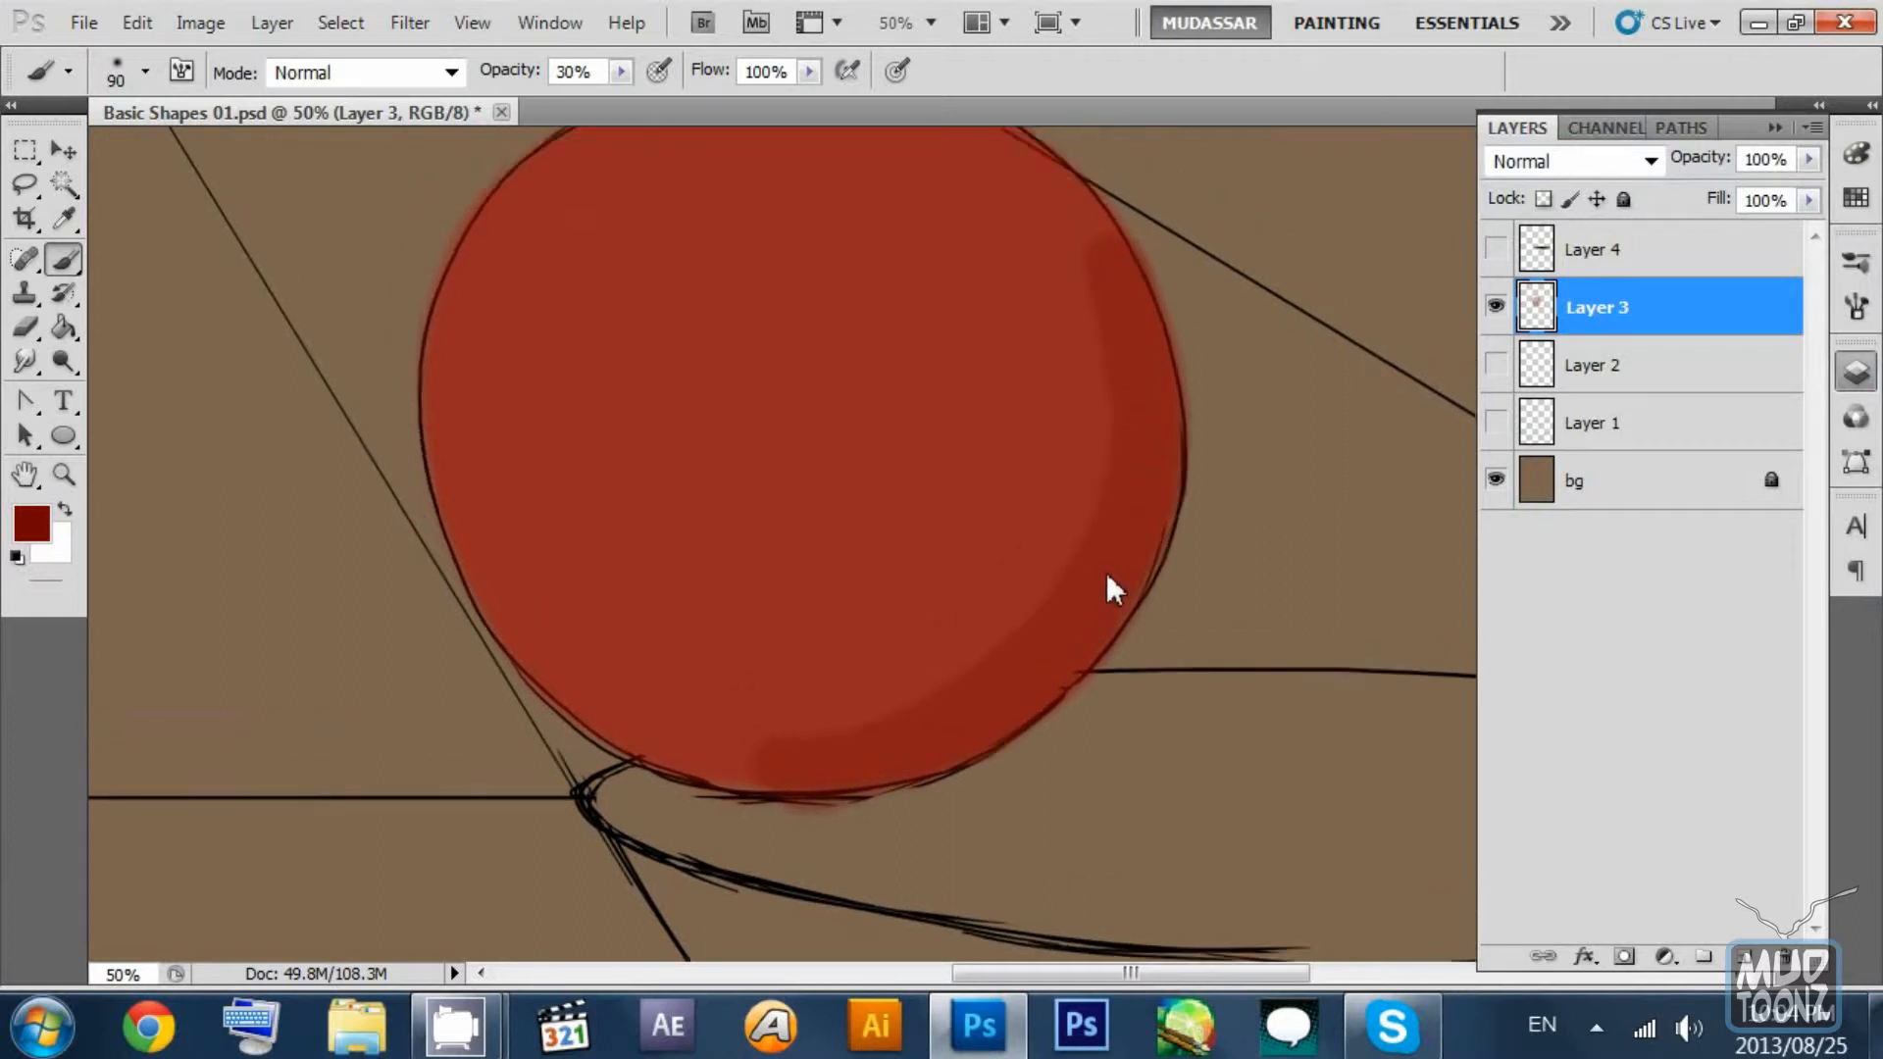
mouse_move(1088, 367)
left_mouse_down()
mouse_move(1044, 680)
mouse_move(1087, 385)
left_mouse_up()
key("ctrl+alt+z")
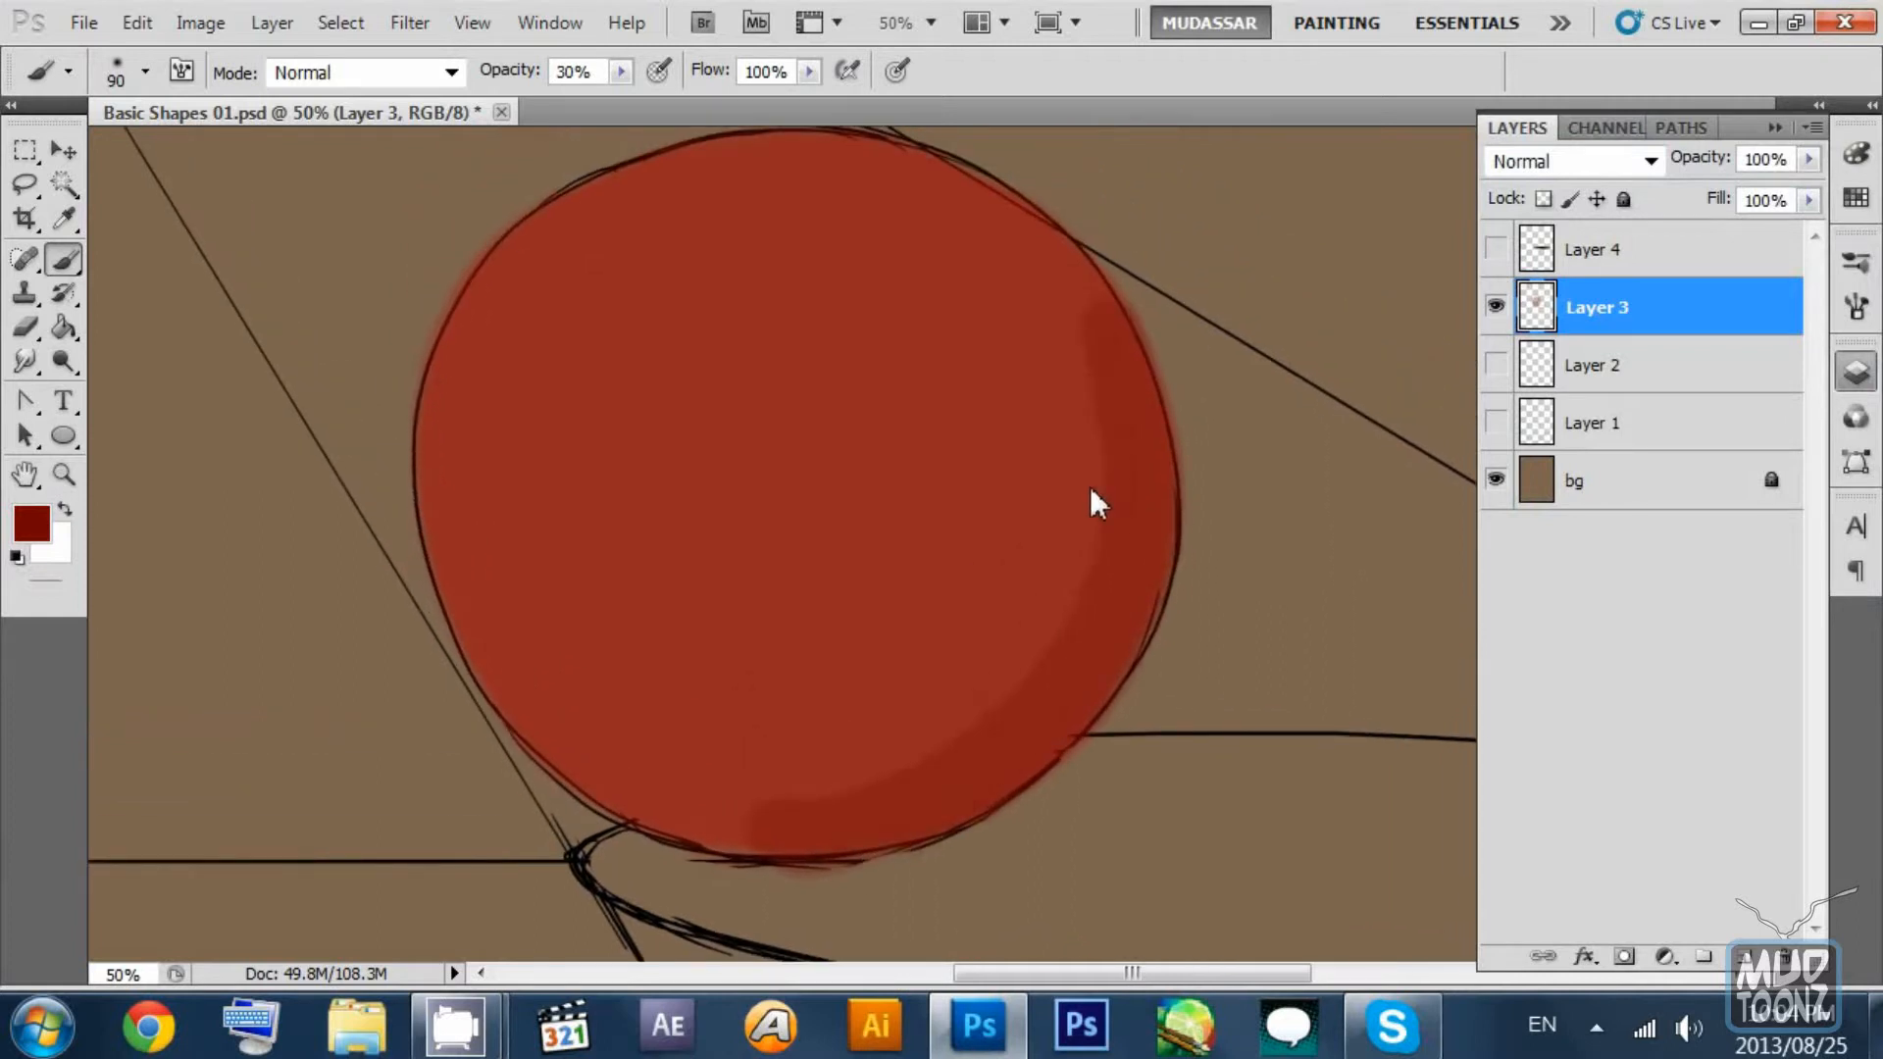
Shade the ball's right and lower areas dark red with a 175 px brush at 50% opacity, keeping the upper-left lit area lighter.
key("bracketright")
key("bracketright")
key("bracketright")
key("bracketright")
mouse_move(1010, 240)
left_mouse_down()
mouse_move(942, 776)
mouse_move(1034, 286)
left_mouse_up()
mouse_move(853, 838)
left_mouse_down()
mouse_move(736, 832)
mouse_move(1030, 614)
left_mouse_up()
key("ctrl+alt+z")
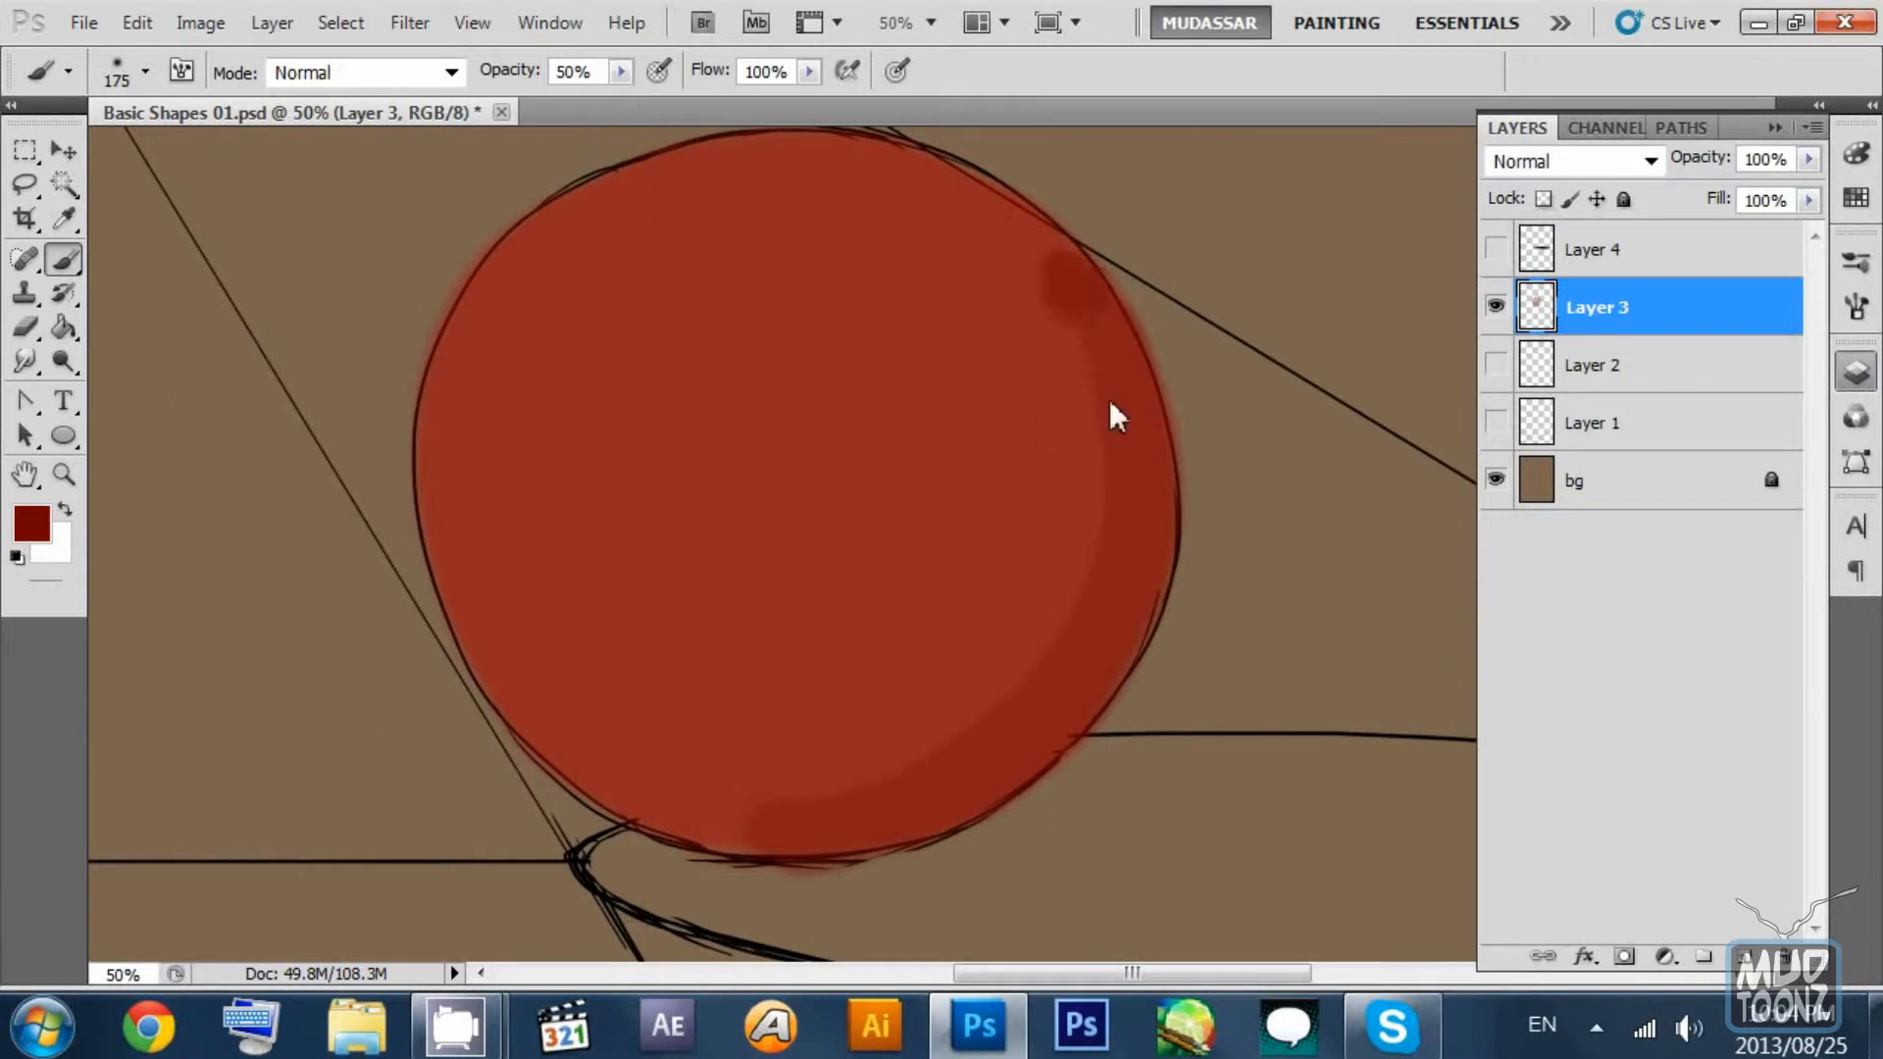
mouse_move(1110, 412)
left_mouse_down()
mouse_move(929, 788)
mouse_move(963, 755)
mouse_move(1077, 341)
mouse_move(900, 783)
mouse_move(838, 797)
mouse_move(1079, 531)
mouse_move(990, 247)
mouse_move(1003, 702)
mouse_move(714, 819)
mouse_move(852, 778)
mouse_move(1064, 364)
mouse_move(971, 239)
mouse_move(983, 639)
mouse_move(731, 802)
mouse_move(1019, 466)
mouse_move(896, 266)
mouse_move(846, 725)
mouse_move(499, 650)
mouse_move(736, 743)
mouse_move(989, 440)
mouse_move(818, 250)
mouse_move(613, 264)
mouse_move(941, 321)
mouse_move(748, 720)
mouse_move(633, 723)
left_mouse_up()
key("ctrl+z")
mouse_move(1049, 270)
left_mouse_down()
mouse_move(1115, 458)
mouse_move(1046, 437)
mouse_move(858, 791)
mouse_move(1105, 450)
mouse_move(843, 791)
mouse_move(945, 232)
mouse_move(681, 778)
mouse_move(865, 204)
mouse_move(649, 702)
mouse_move(857, 229)
mouse_move(857, 538)
mouse_move(779, 655)
left_mouse_up()
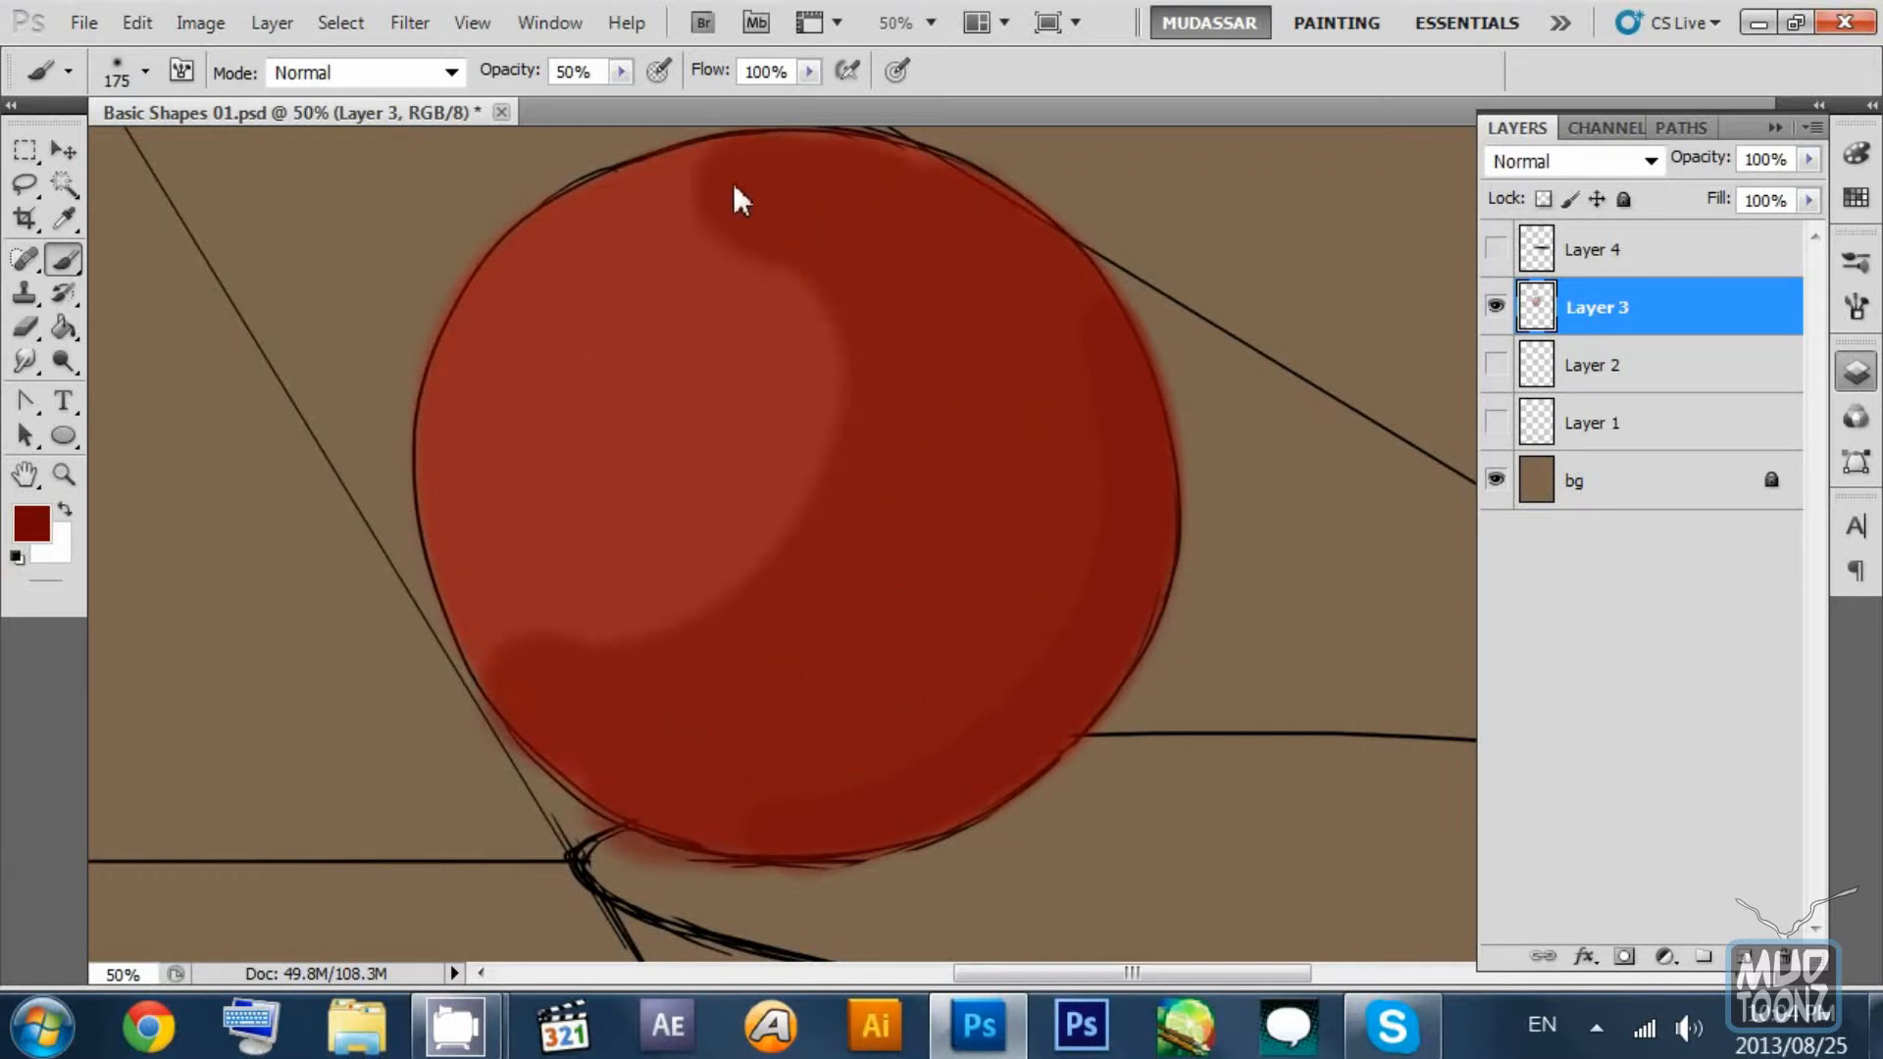
left_click_drag(669, 697, 897, 280)
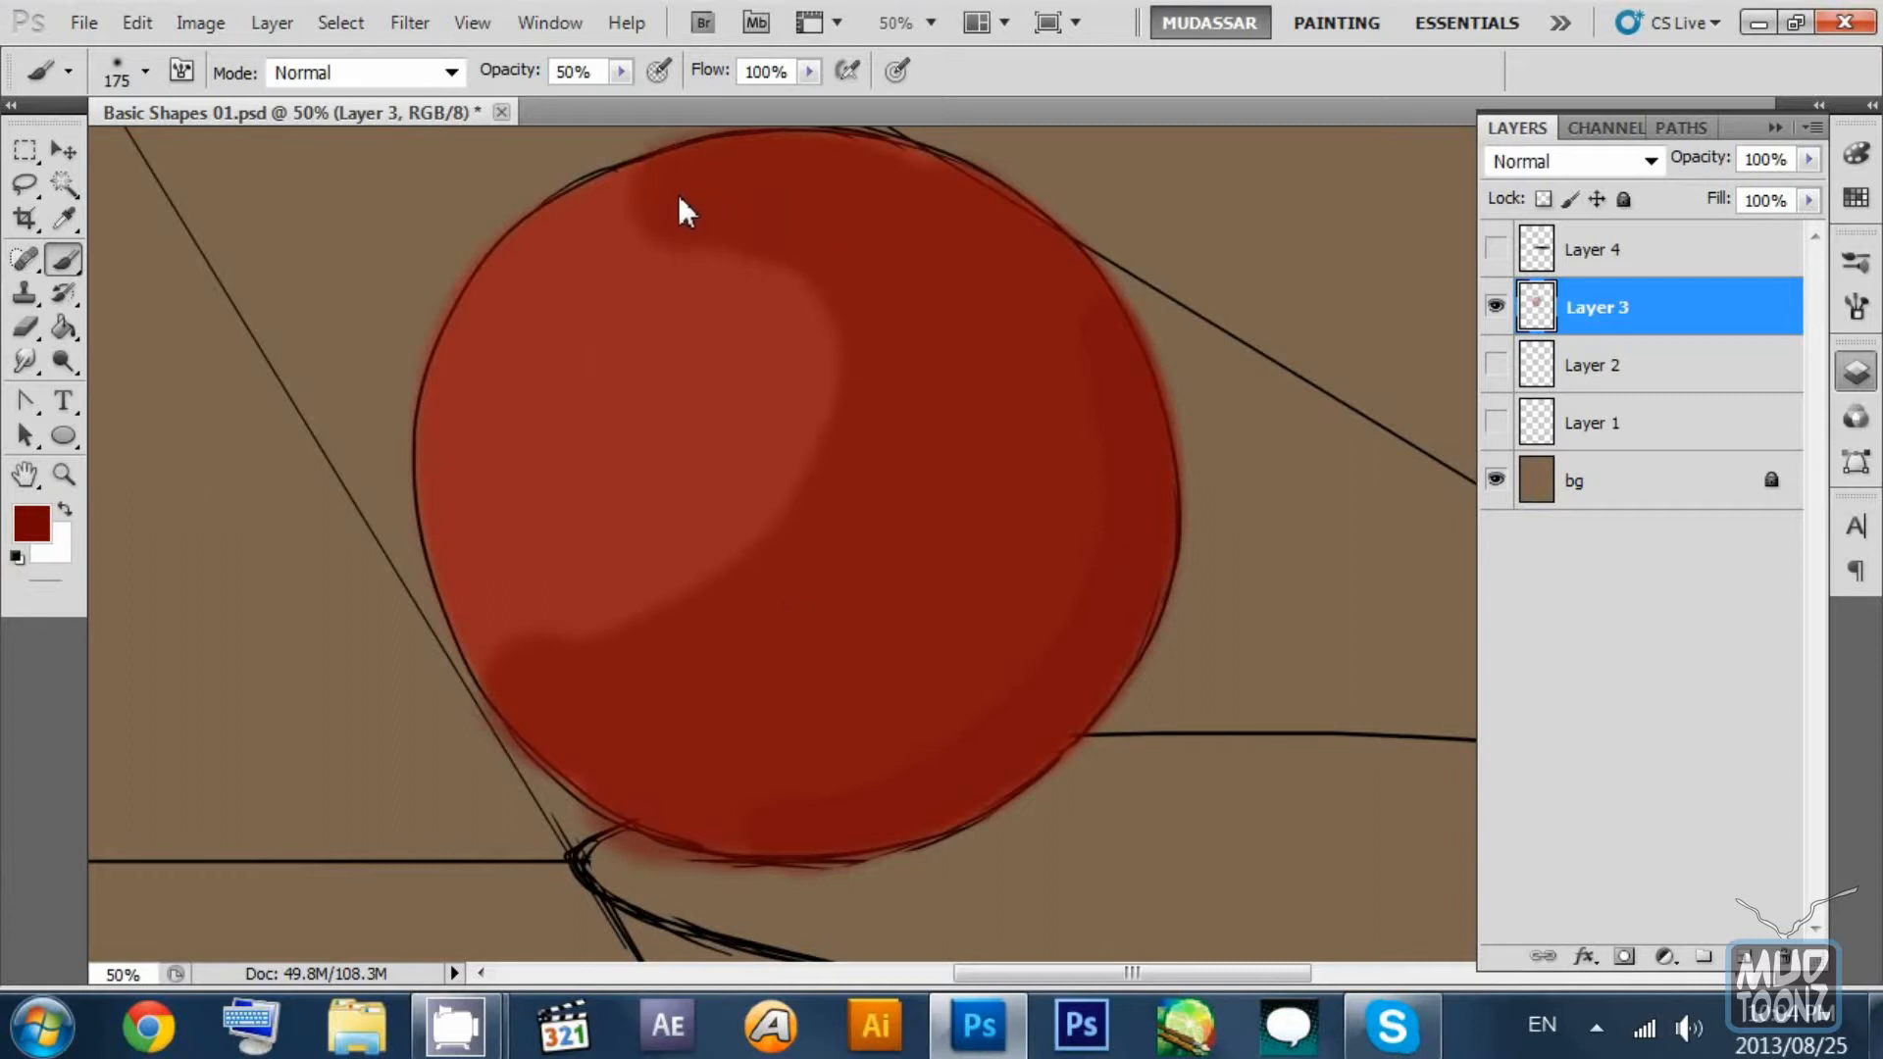
Reduce the brush size to 50 px and try a thin dark red rim along the ball's upper-left edge.
key("bracketleft")
key("bracketleft")
key("bracketleft")
key("bracketleft")
key("bracketleft")
key("bracketleft")
key("bracketleft")
key("bracketleft")
left_click_drag(659, 186, 583, 231)
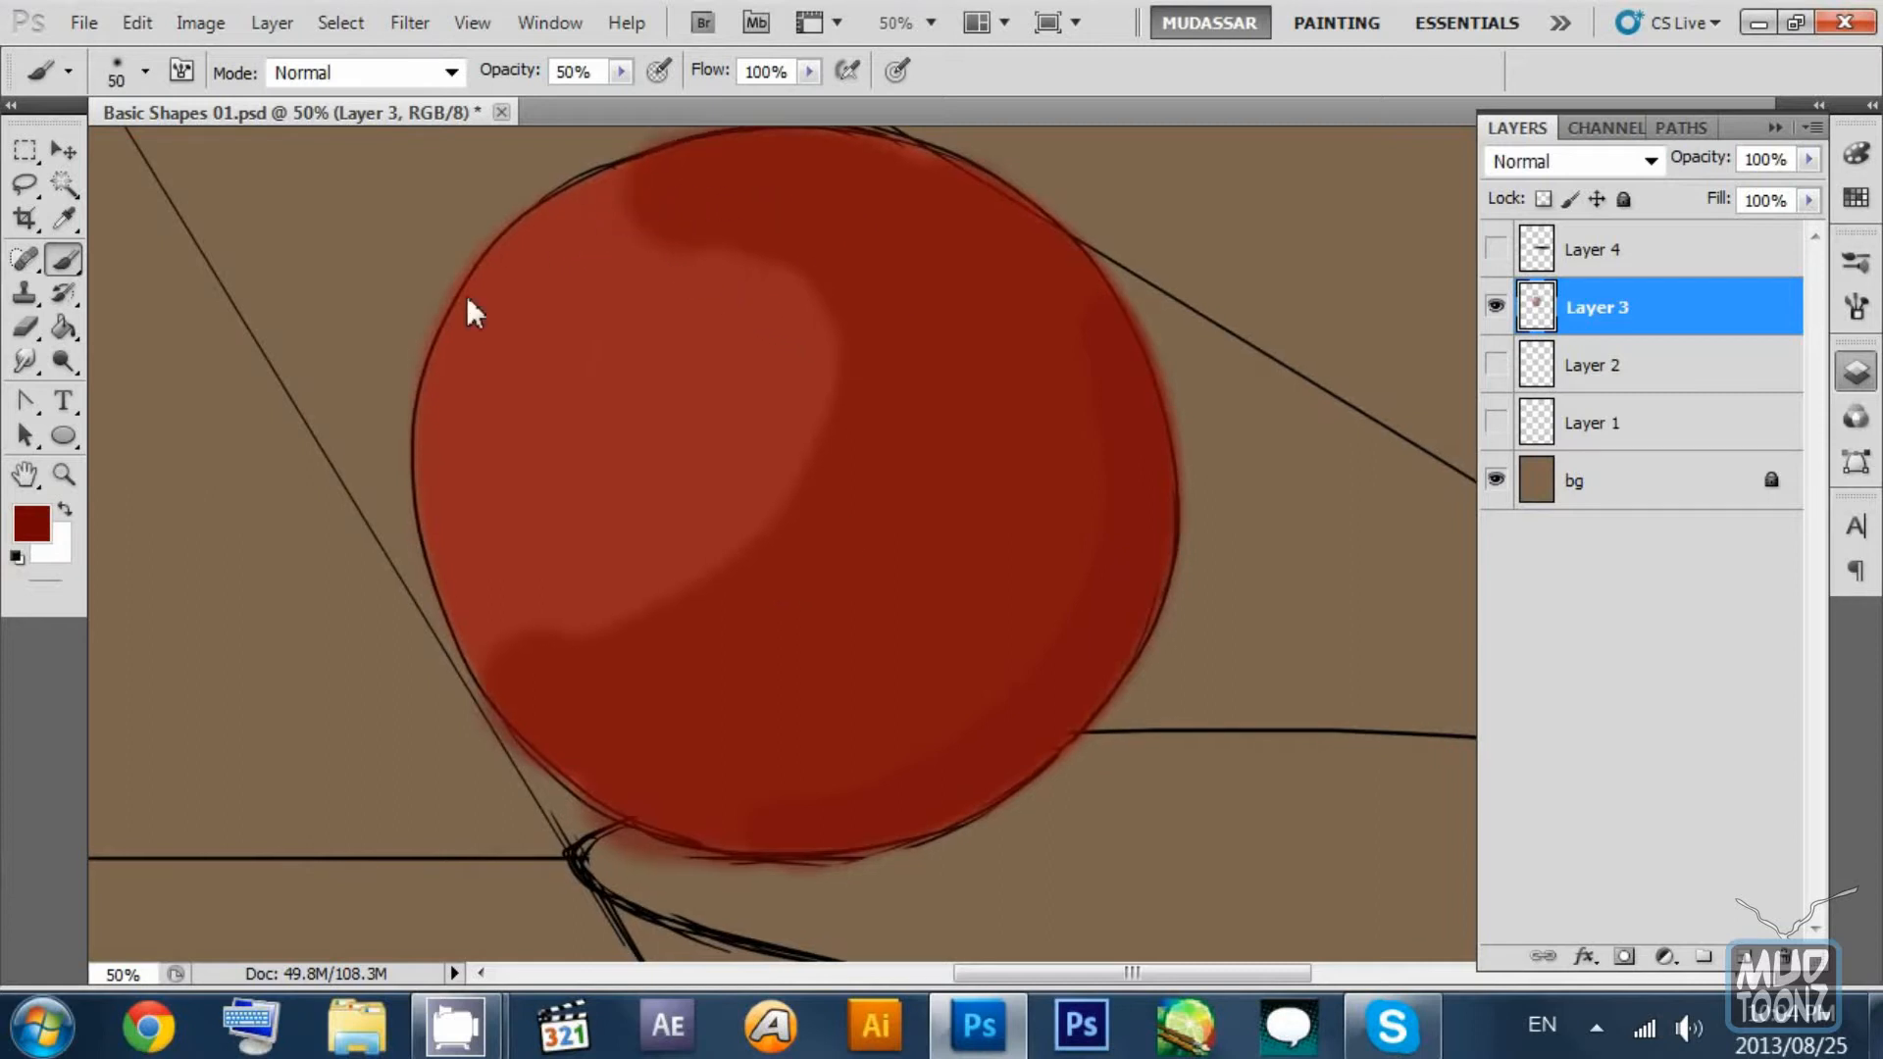
mouse_move(642, 175)
left_mouse_down()
mouse_move(479, 327)
mouse_move(498, 566)
left_mouse_up()
key("ctrl+z")
left_click_drag(647, 165, 462, 590)
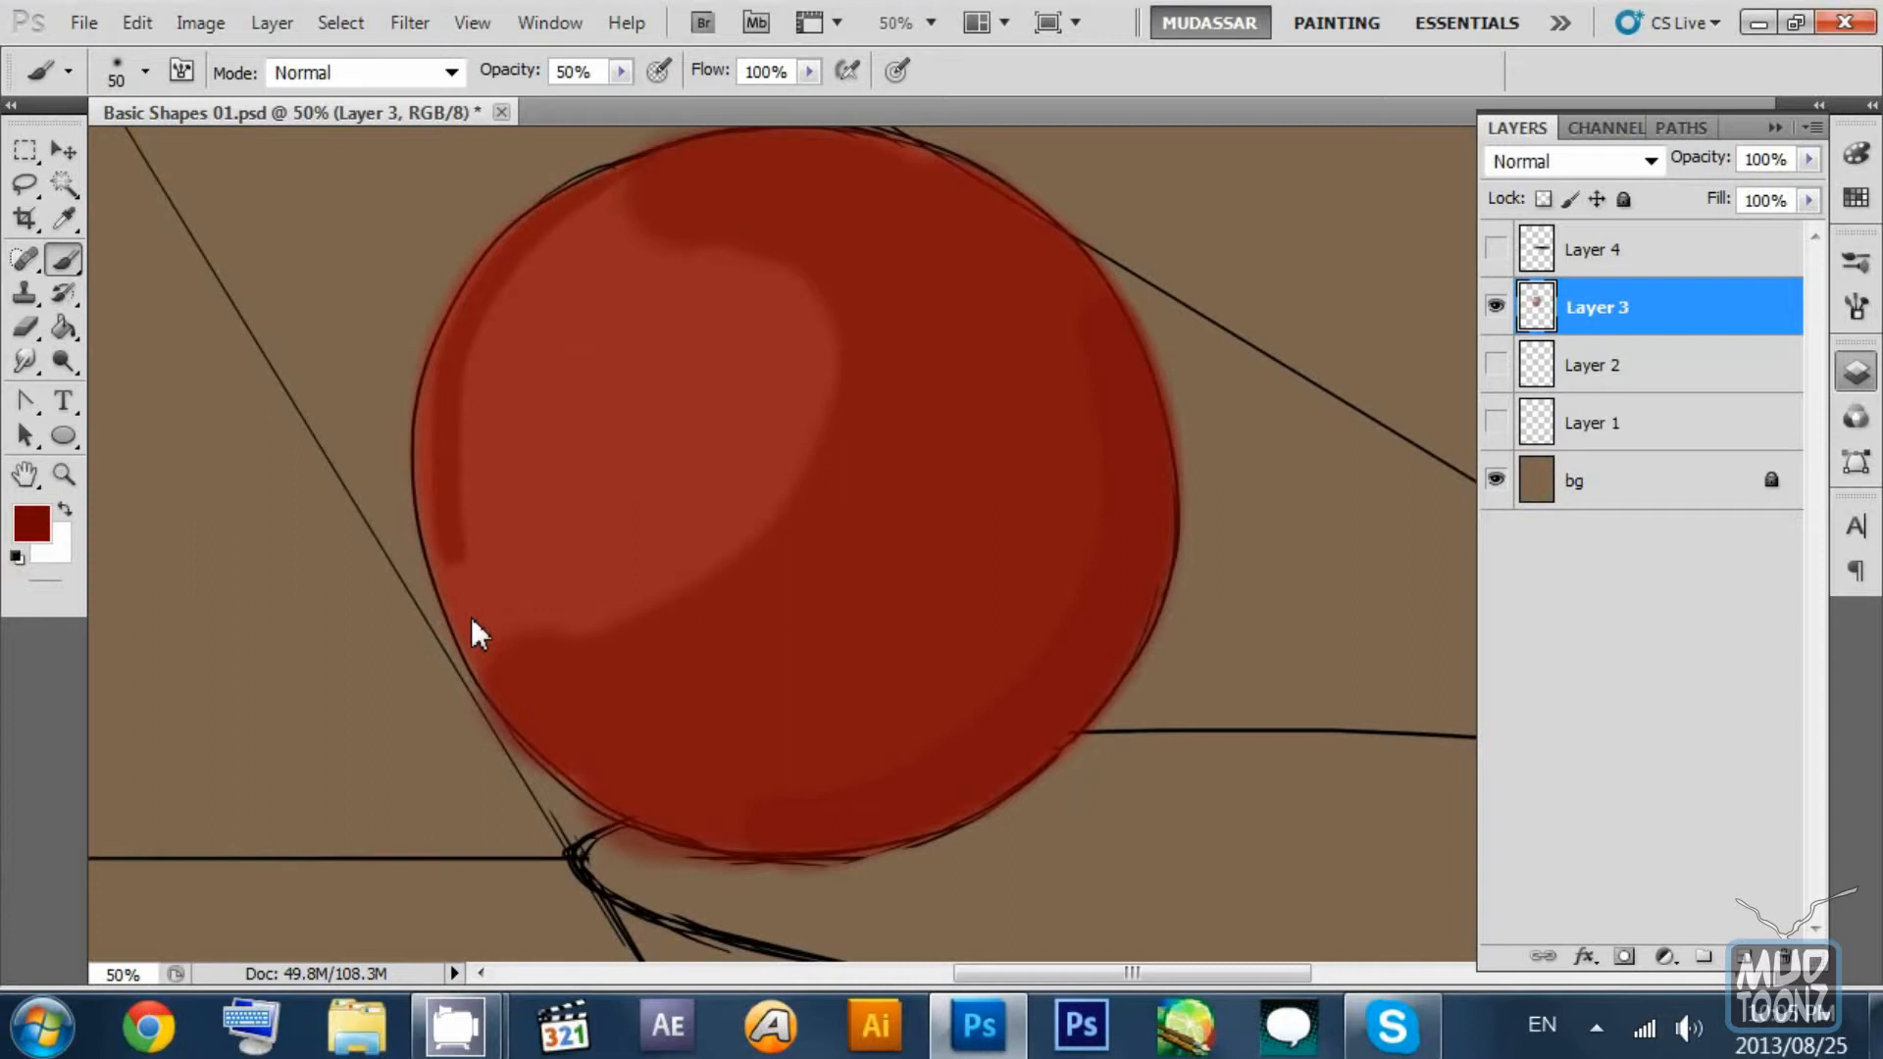
left_click_drag(471, 616, 637, 182)
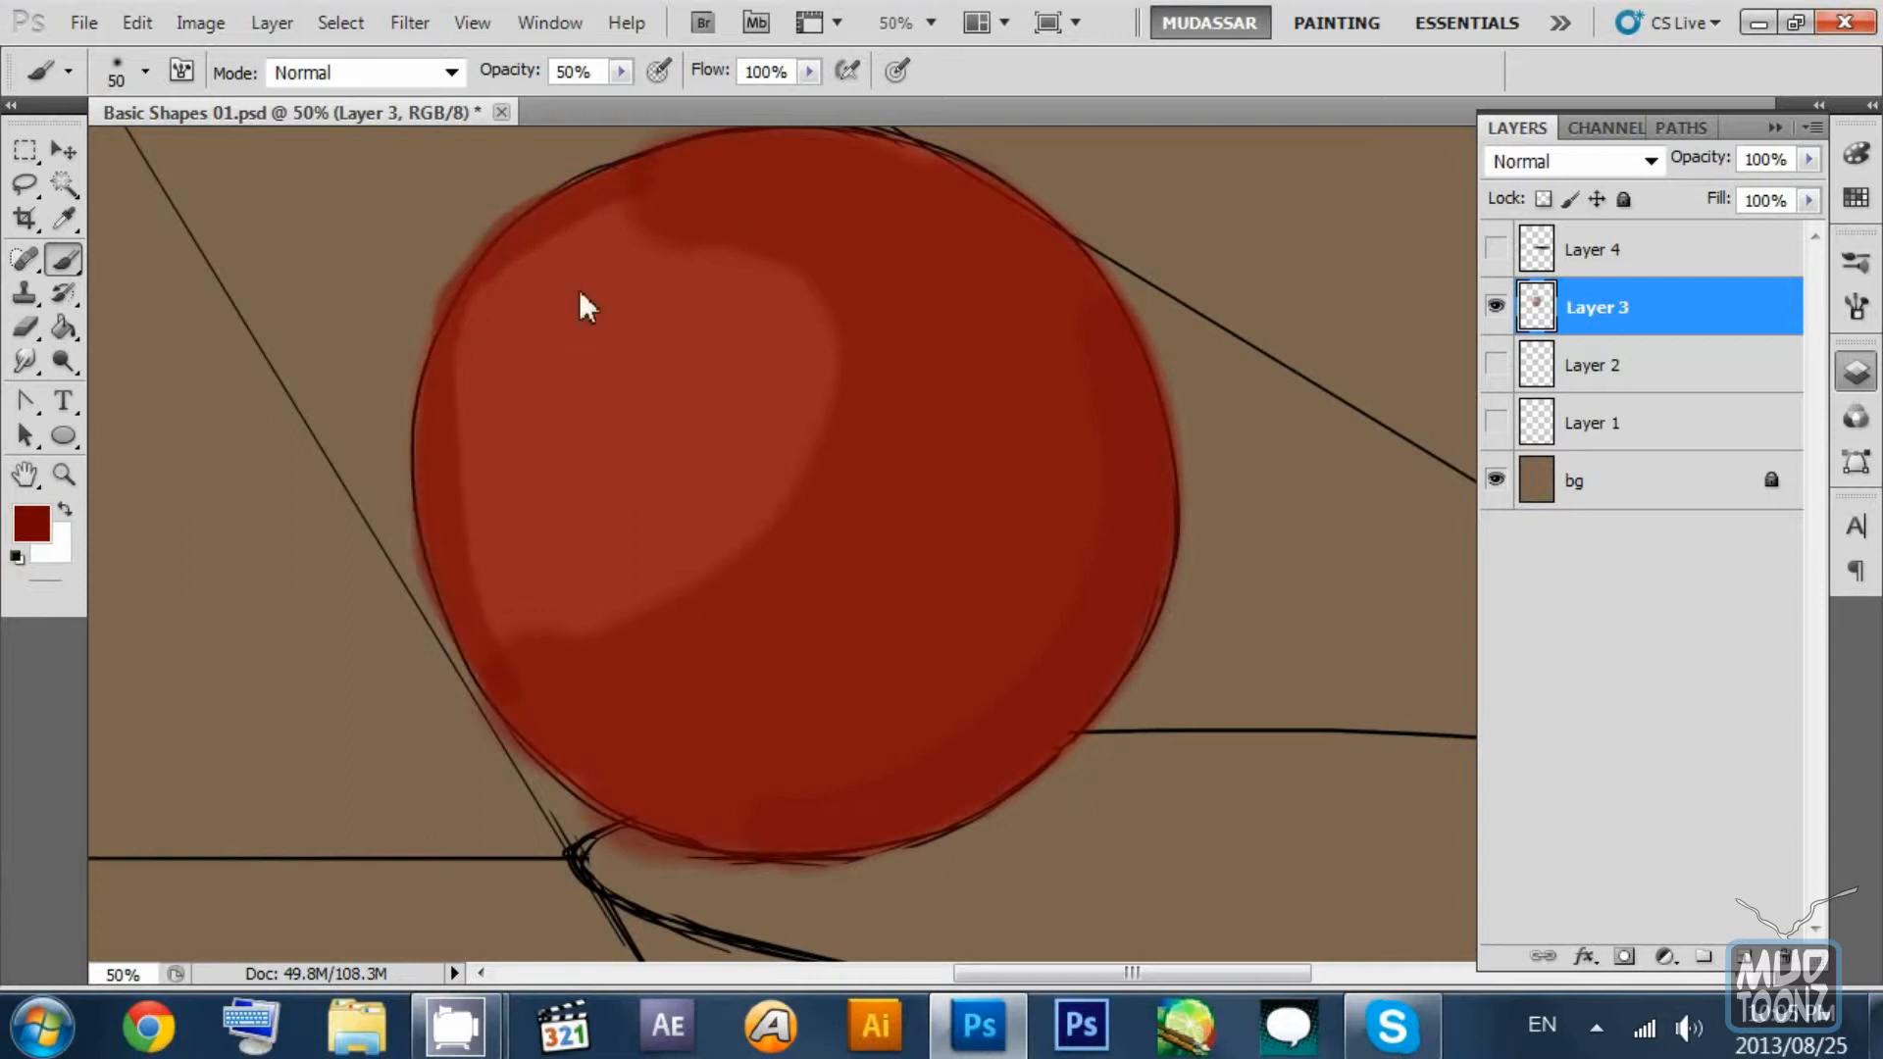
key("ctrl+z")
Paint a dark red rim around the ball's left edge from the upper shading to the lower shading, undoing uneven strokes.
left_click_drag(658, 333, 686, 418)
mouse_move(657, 289)
left_mouse_down()
mouse_move(686, 271)
mouse_move(703, 390)
mouse_move(675, 263)
left_mouse_up()
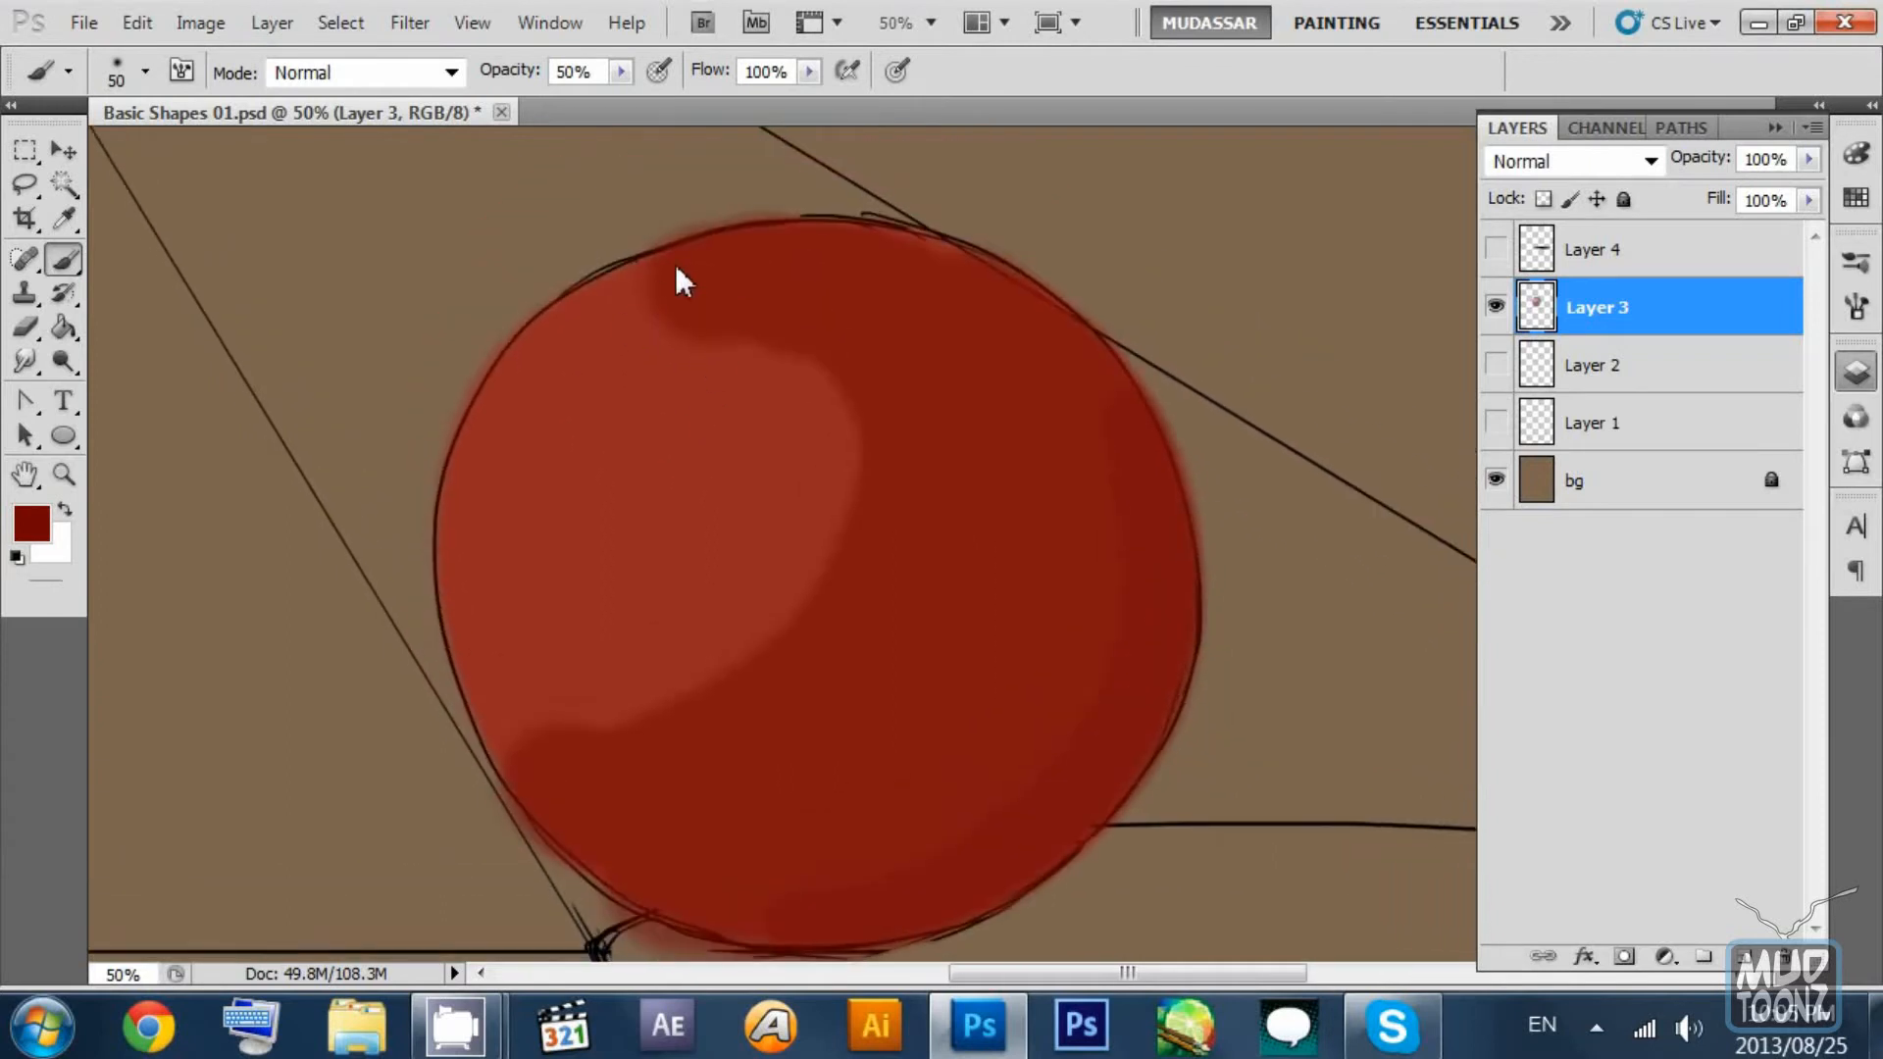
left_click_drag(551, 791, 461, 458)
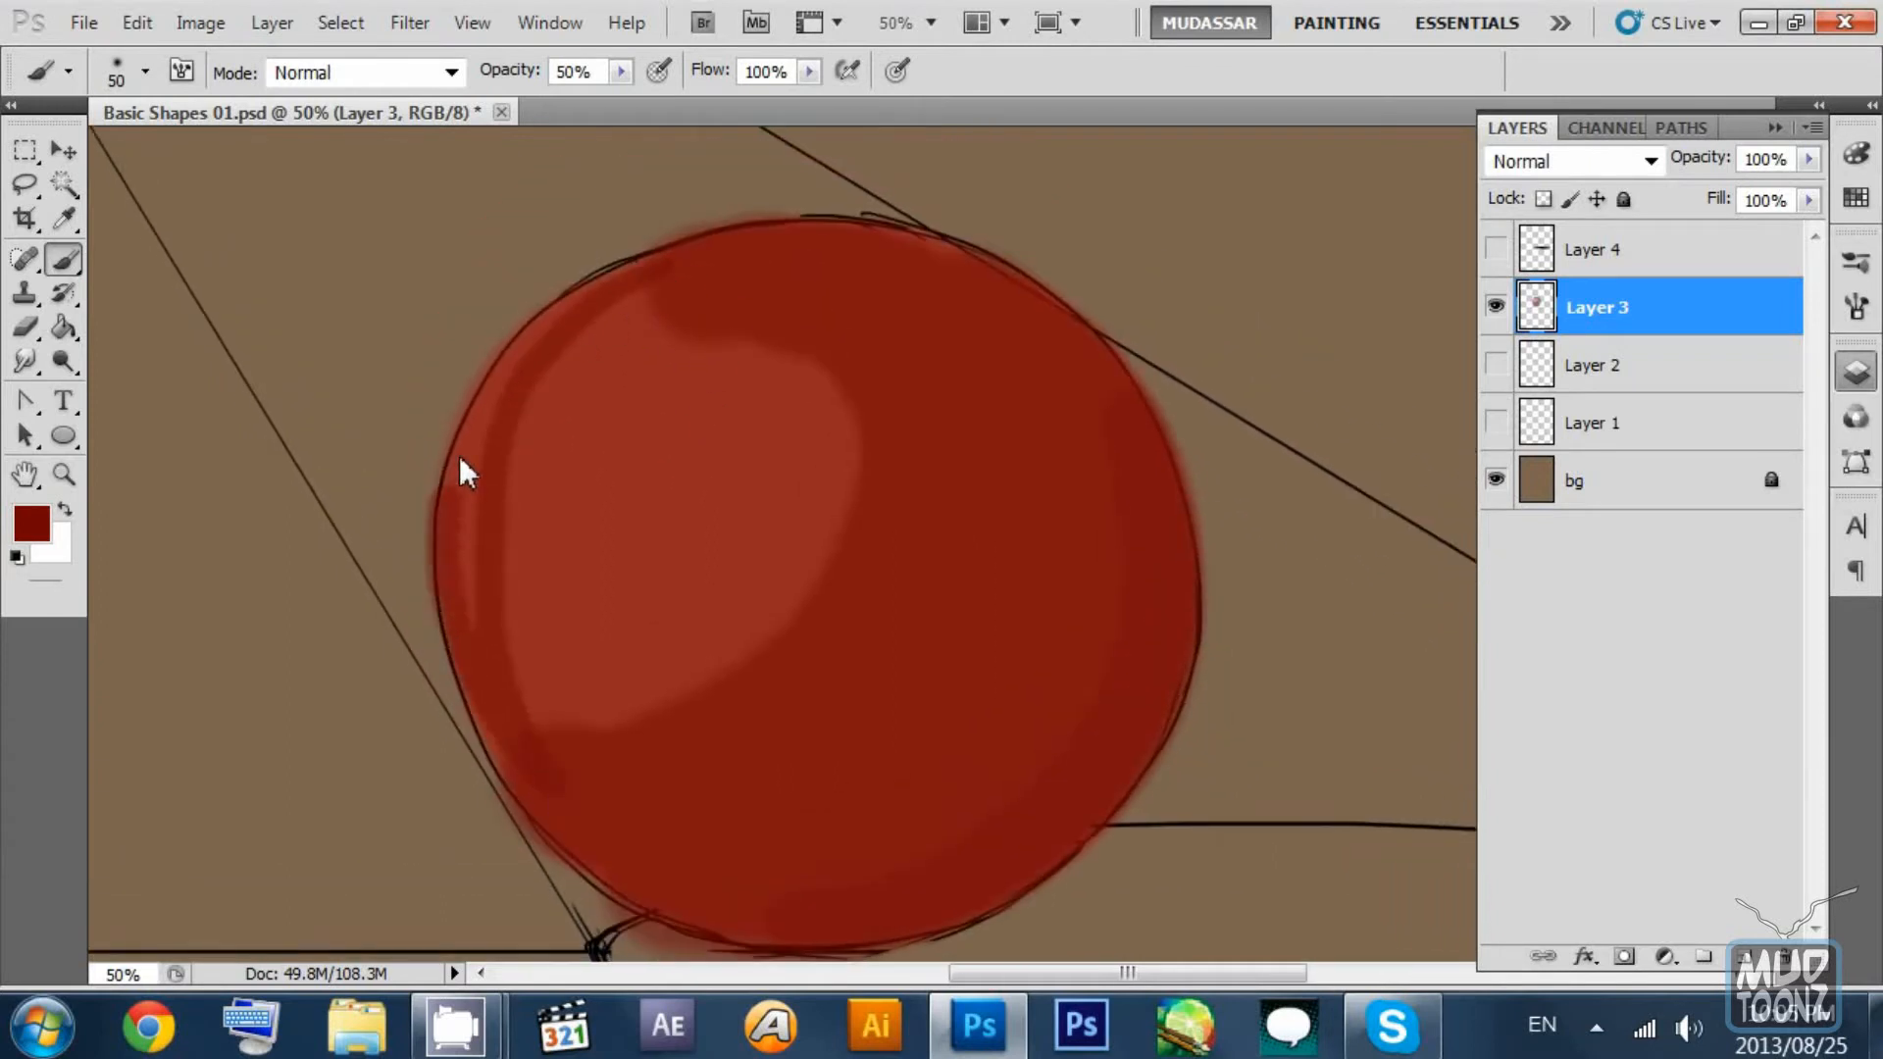
mouse_move(653, 274)
left_mouse_down()
mouse_move(485, 468)
mouse_move(515, 740)
left_mouse_up()
key("ctrl+z")
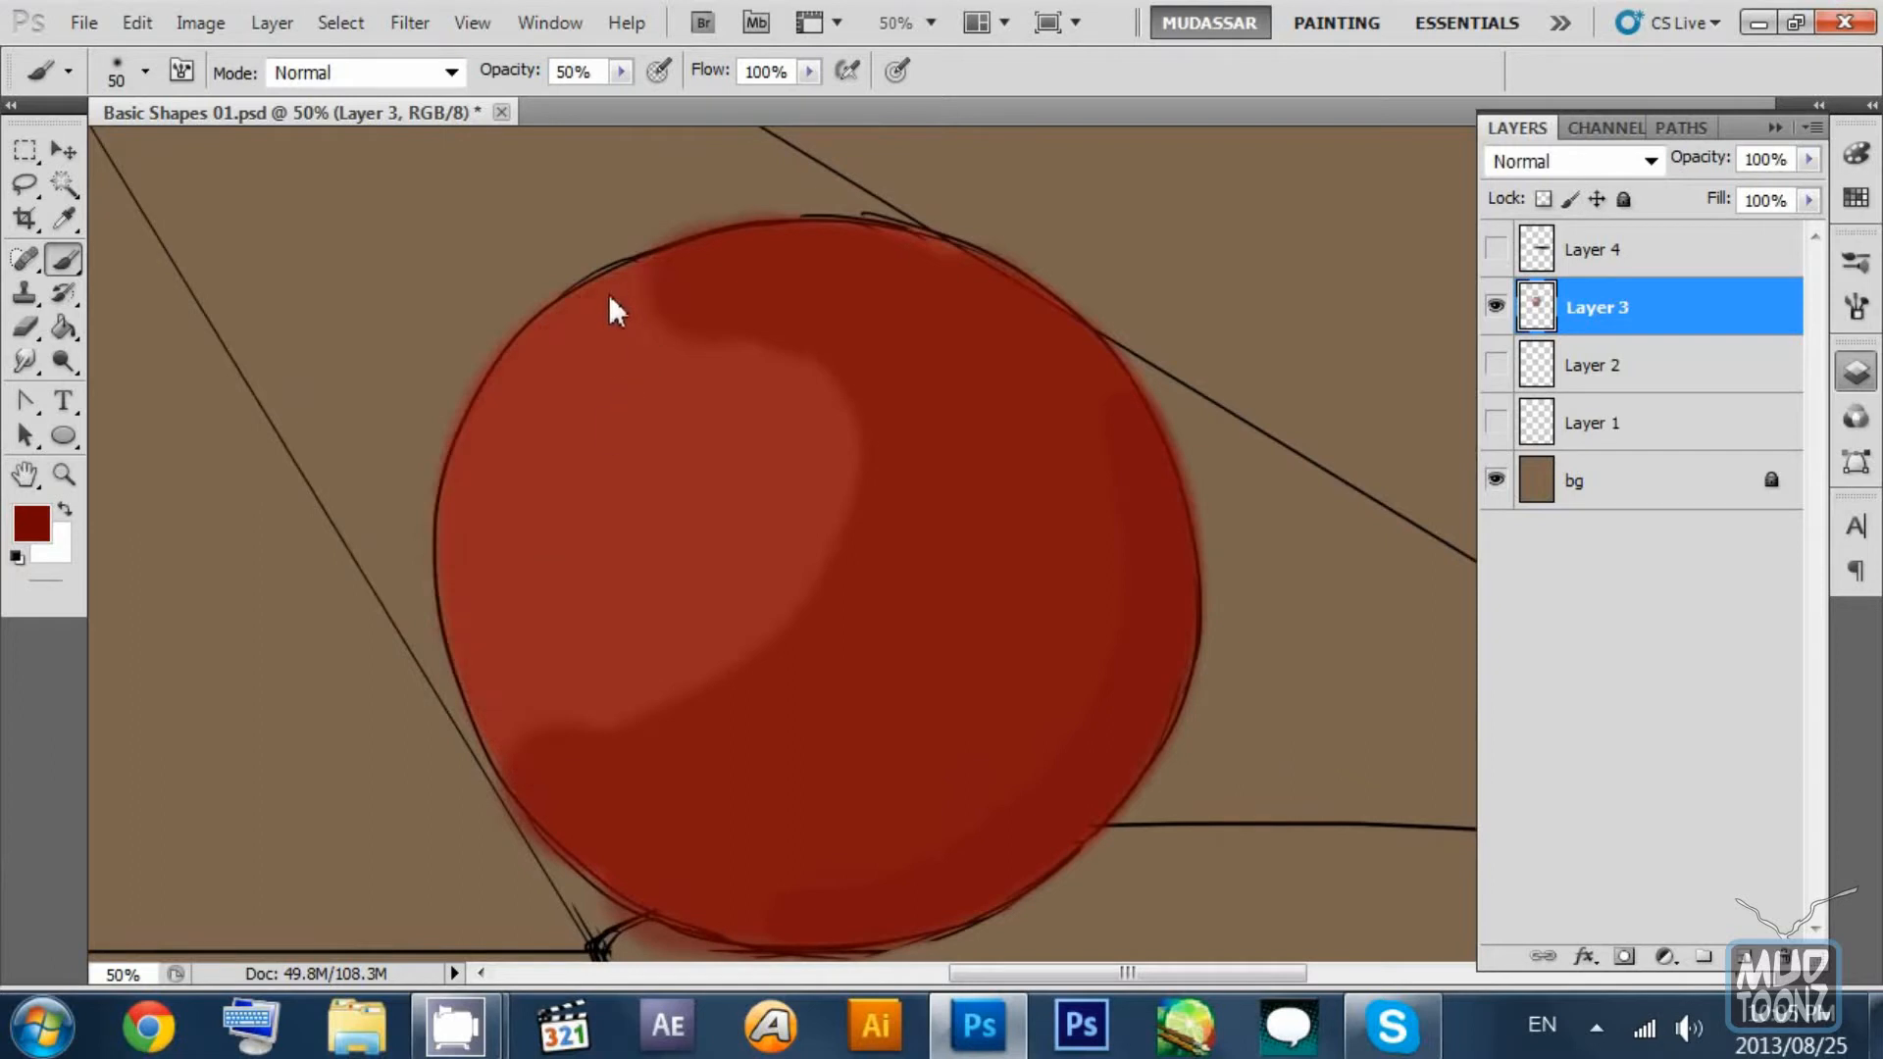
mouse_move(646, 274)
left_mouse_down()
mouse_move(493, 410)
mouse_move(517, 786)
mouse_move(568, 298)
left_mouse_up()
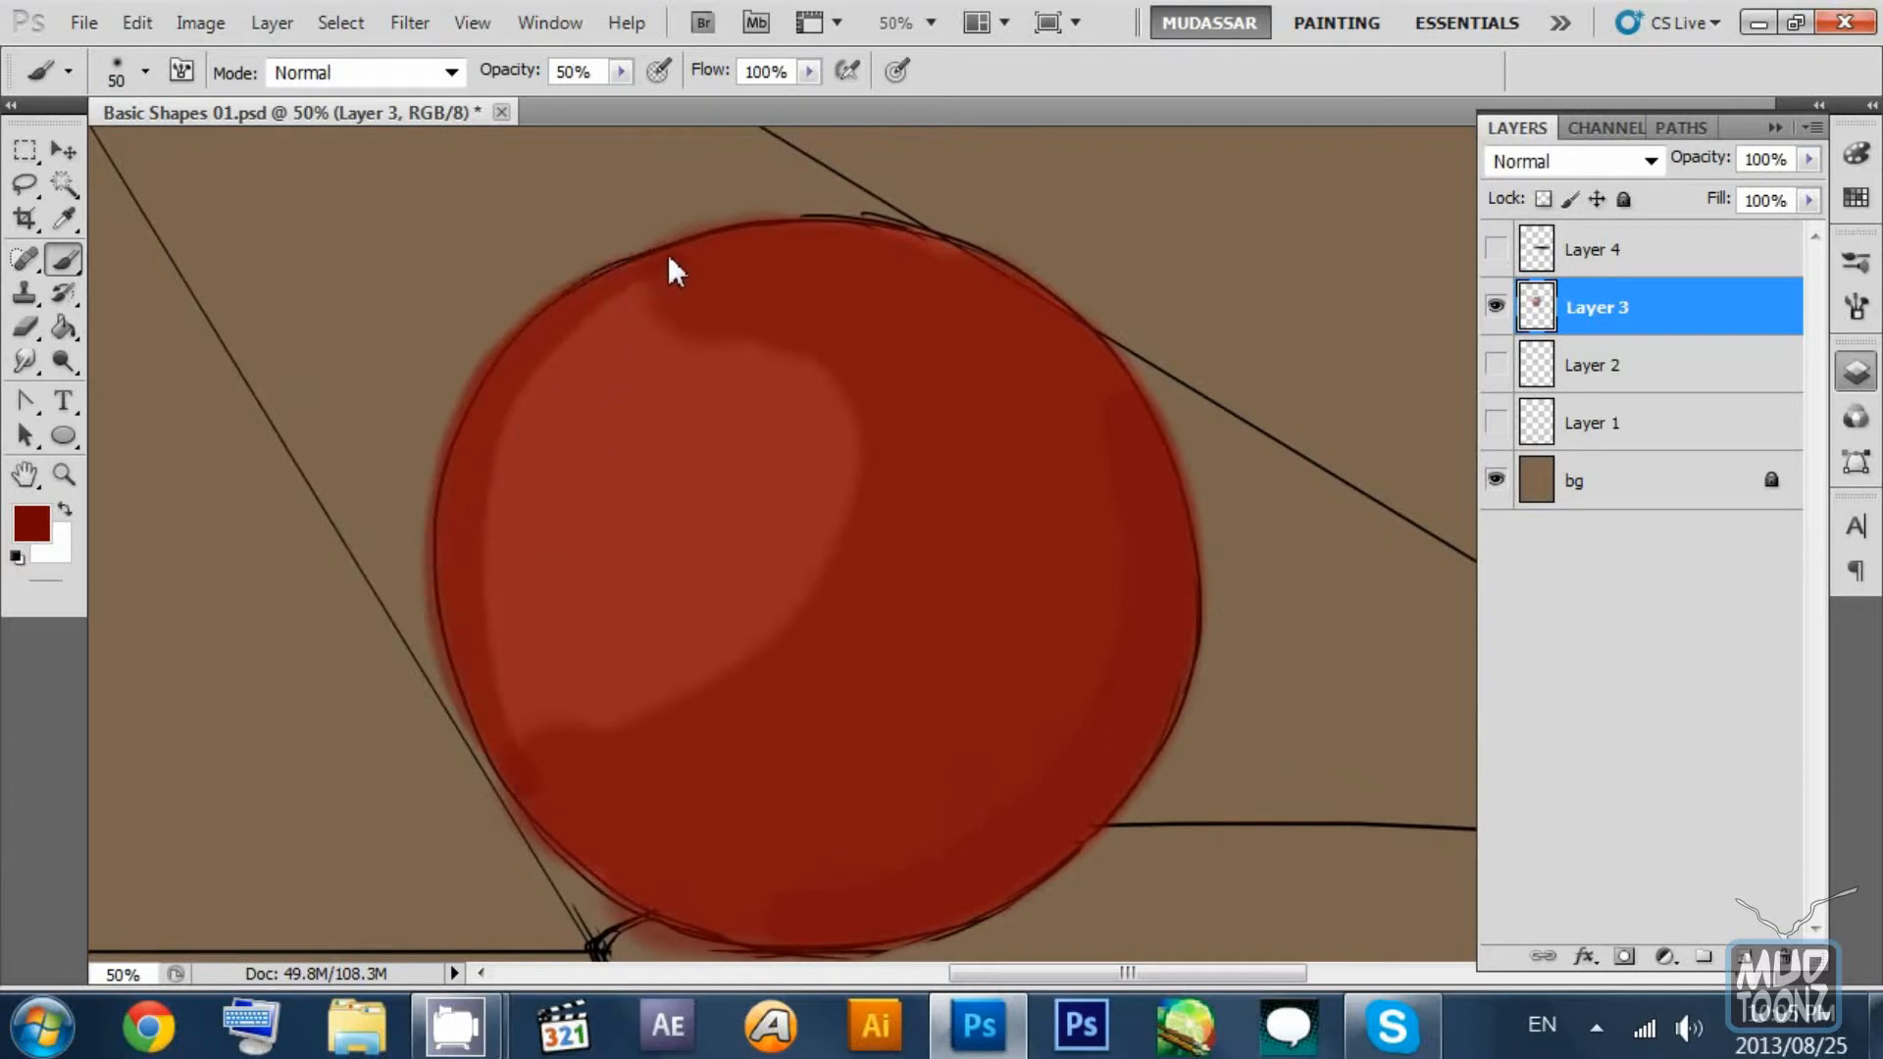
scroll(1049, 402, "down", 2)
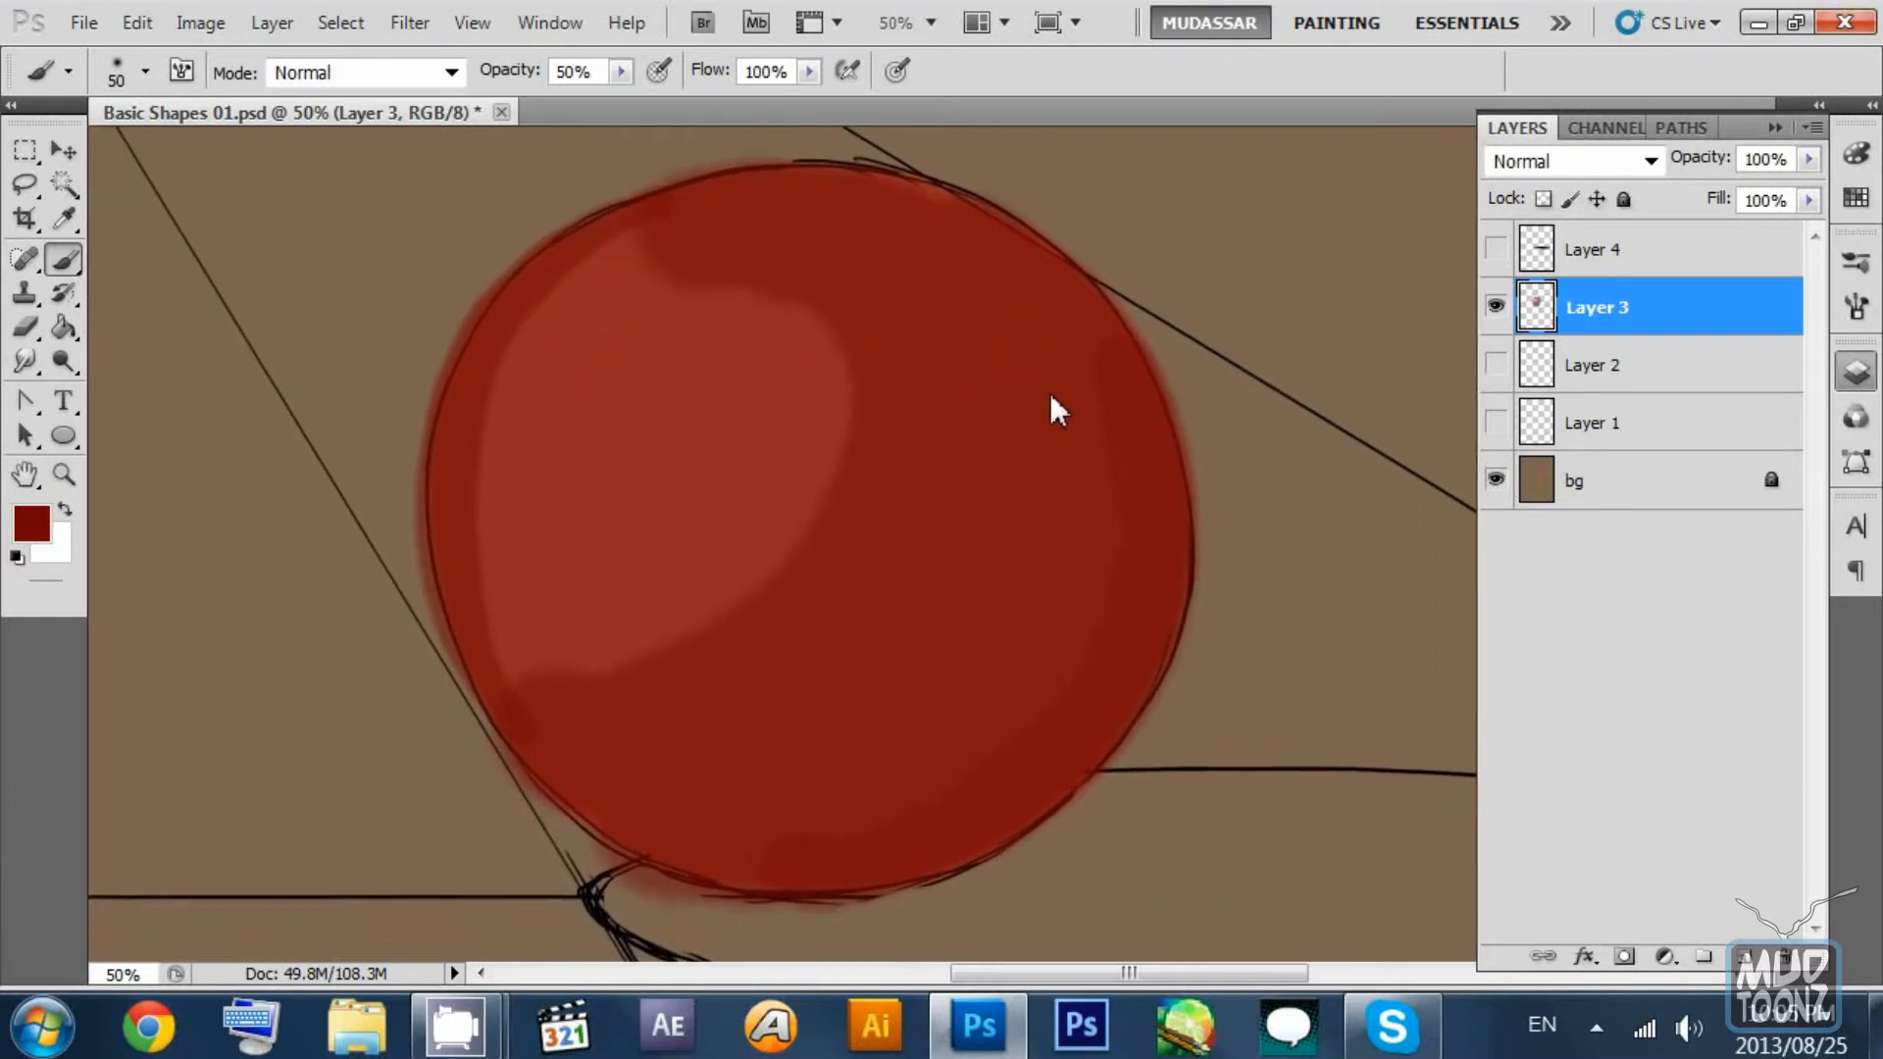
Enlarge the brush to 250 px and paint a broad, darker shadow over the ball's right and lower side.
key("bracketright")
key("bracketright")
key("bracketright")
key("bracketright")
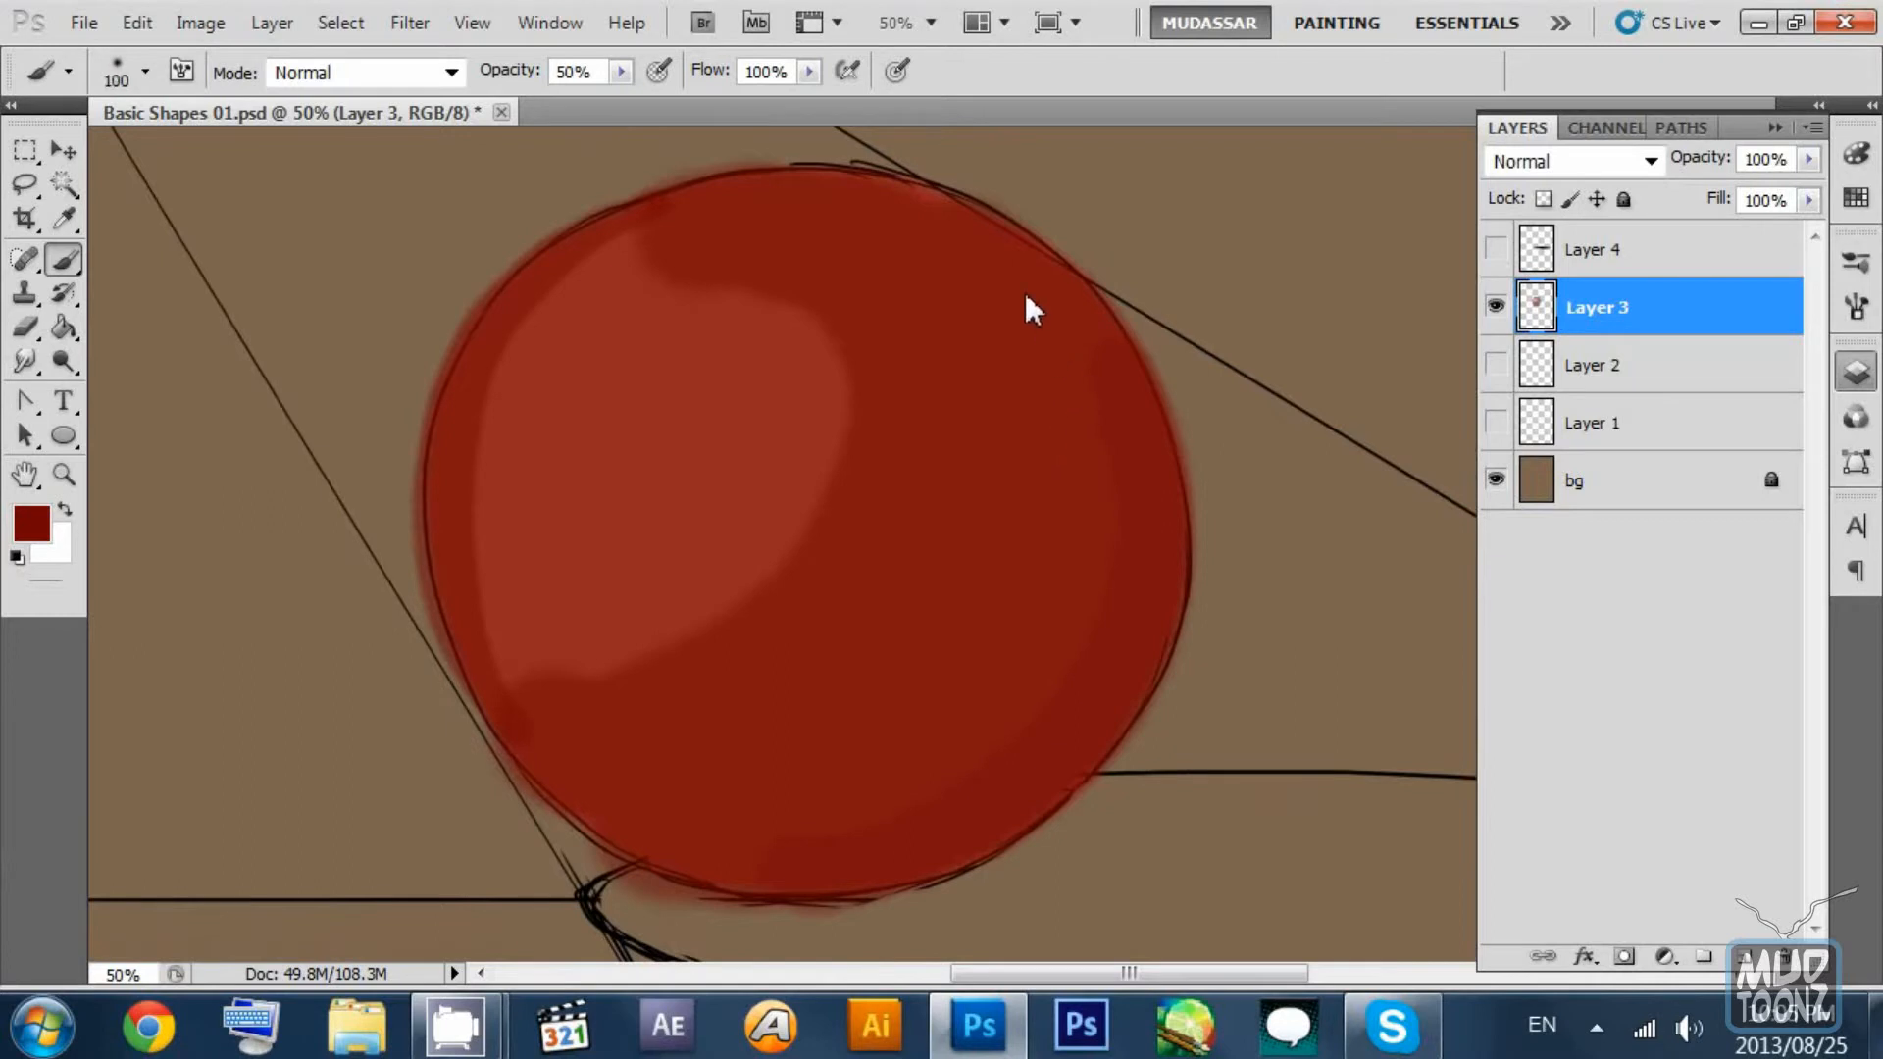
mouse_move(900, 262)
left_mouse_down()
mouse_move(896, 309)
mouse_move(980, 282)
mouse_move(850, 903)
left_mouse_up()
key("bracketright")
key("bracketright")
key("bracketright")
key("bracketright")
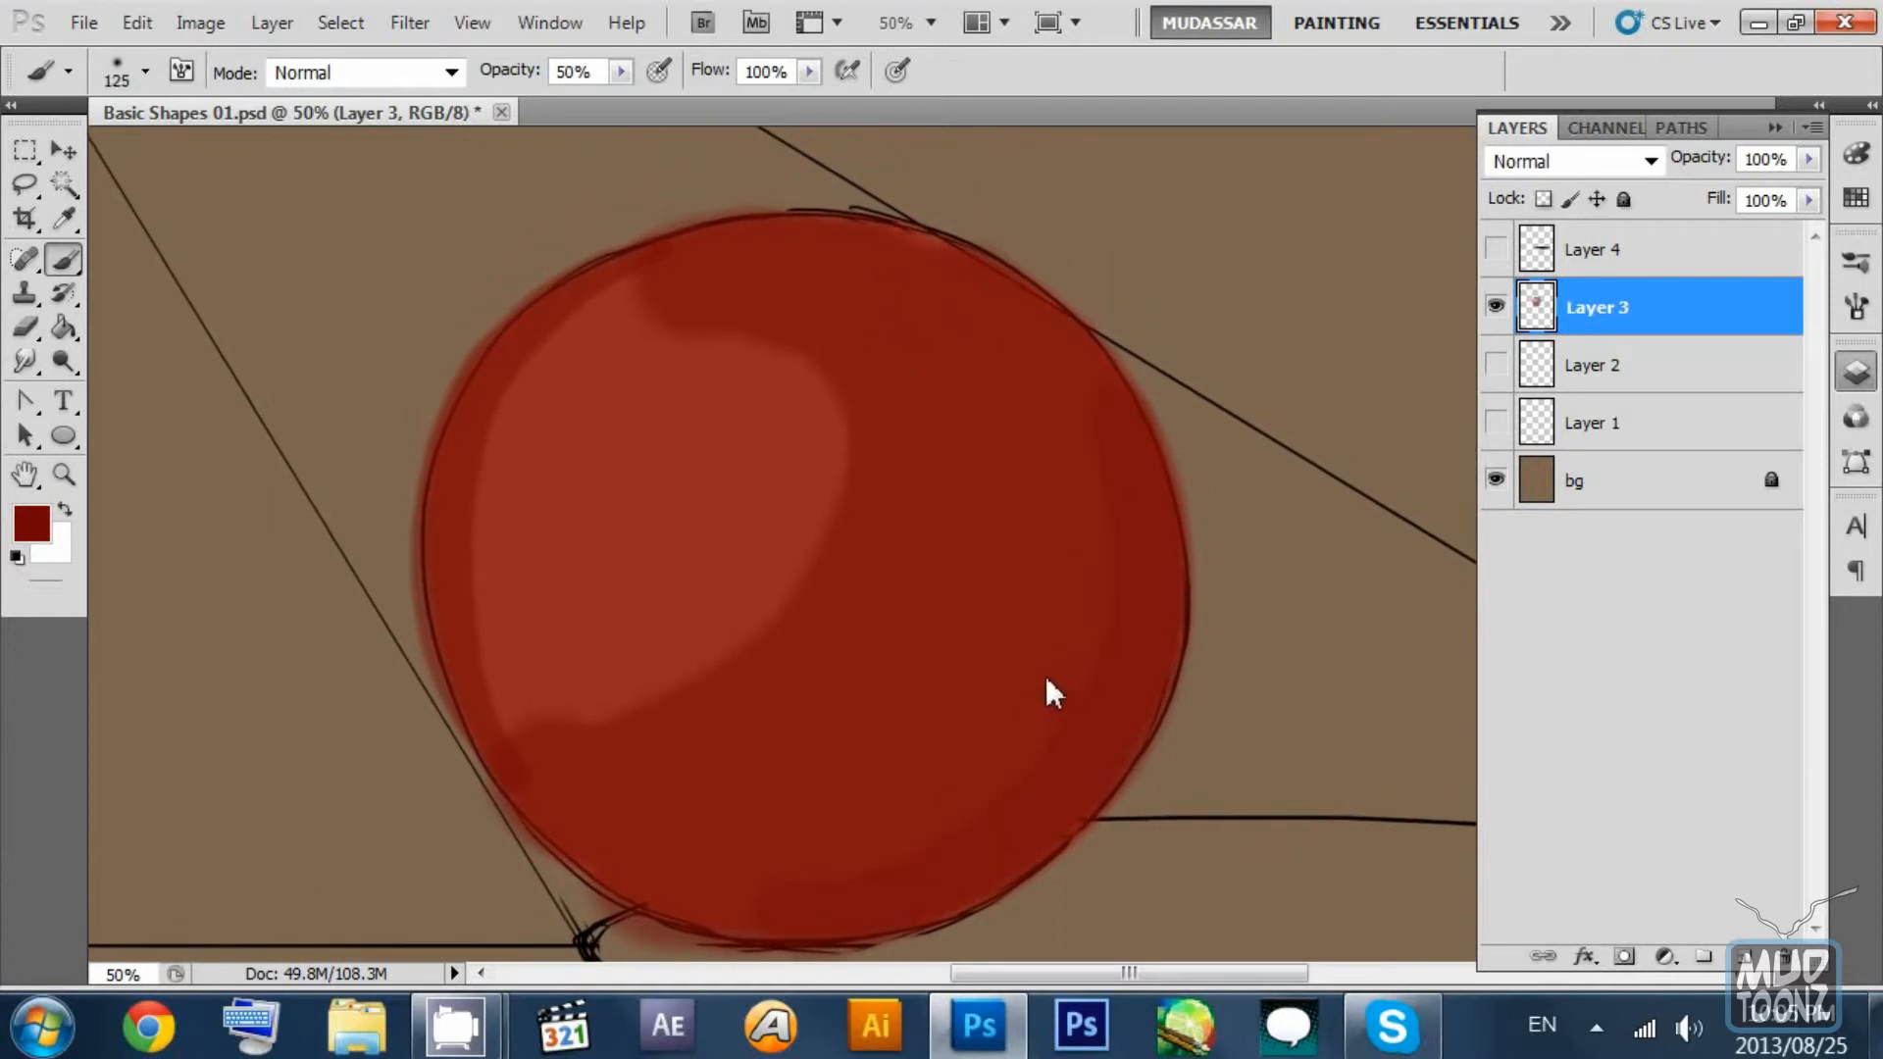
left_click_drag(1069, 463, 1062, 419)
mouse_move(966, 233)
left_mouse_down()
mouse_move(1097, 381)
mouse_move(1014, 751)
left_mouse_up()
key("ctrl+z")
mouse_move(1012, 288)
left_mouse_down()
mouse_move(1038, 756)
mouse_move(686, 857)
left_mouse_up()
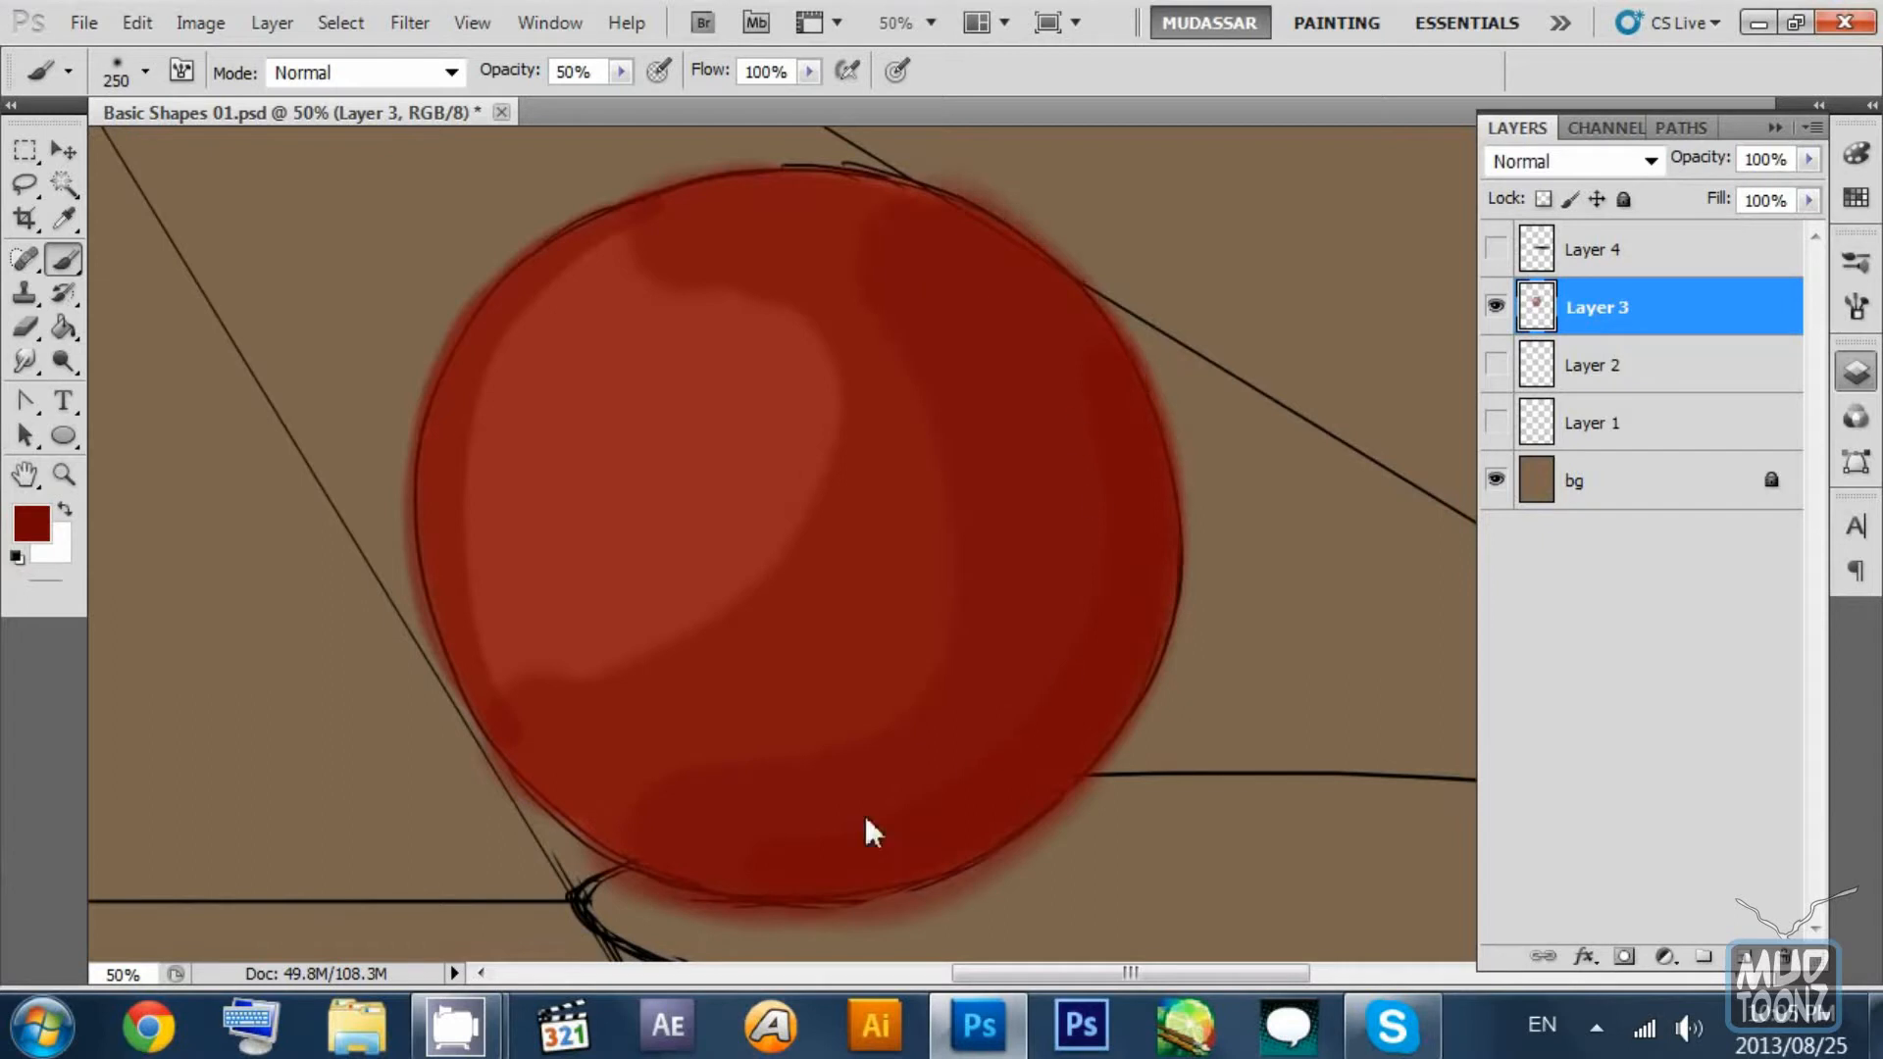
Build up overlapping dark red strokes from the shadow side towards the upper-left lit area to soften the tonal steps.
mouse_move(636, 888)
left_mouse_down()
mouse_move(546, 761)
mouse_move(472, 734)
left_mouse_up()
mouse_move(1162, 422)
left_mouse_down()
mouse_move(803, 857)
mouse_move(854, 910)
left_mouse_up()
left_click_drag(912, 383, 939, 490)
left_click_drag(863, 704, 602, 721)
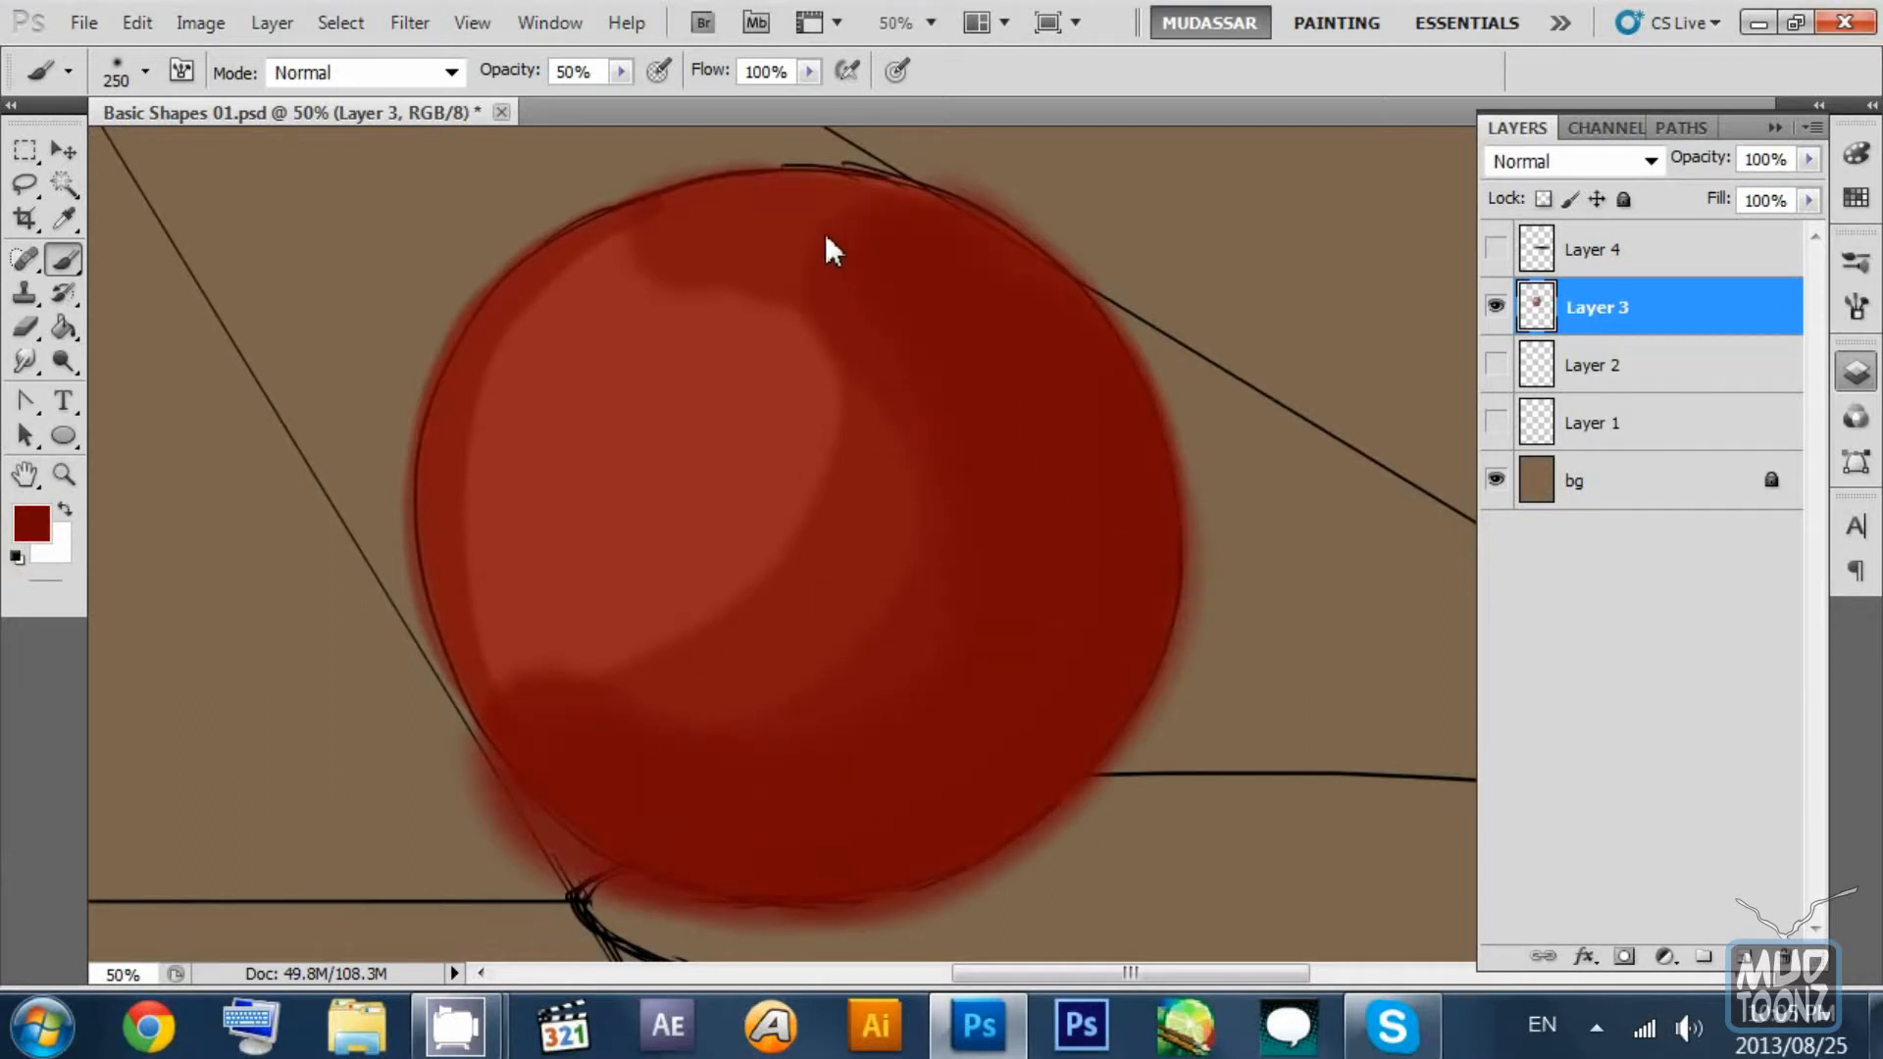
mouse_move(826, 235)
left_mouse_down()
mouse_move(856, 534)
mouse_move(576, 729)
mouse_move(799, 610)
mouse_move(803, 275)
mouse_move(828, 359)
mouse_move(518, 659)
mouse_move(769, 571)
mouse_move(715, 269)
mouse_move(756, 301)
mouse_move(743, 611)
mouse_move(621, 647)
left_mouse_up()
mouse_move(906, 274)
left_mouse_down()
mouse_move(1037, 715)
mouse_move(661, 866)
mouse_move(909, 333)
left_mouse_up()
left_click_drag(684, 862, 628, 887)
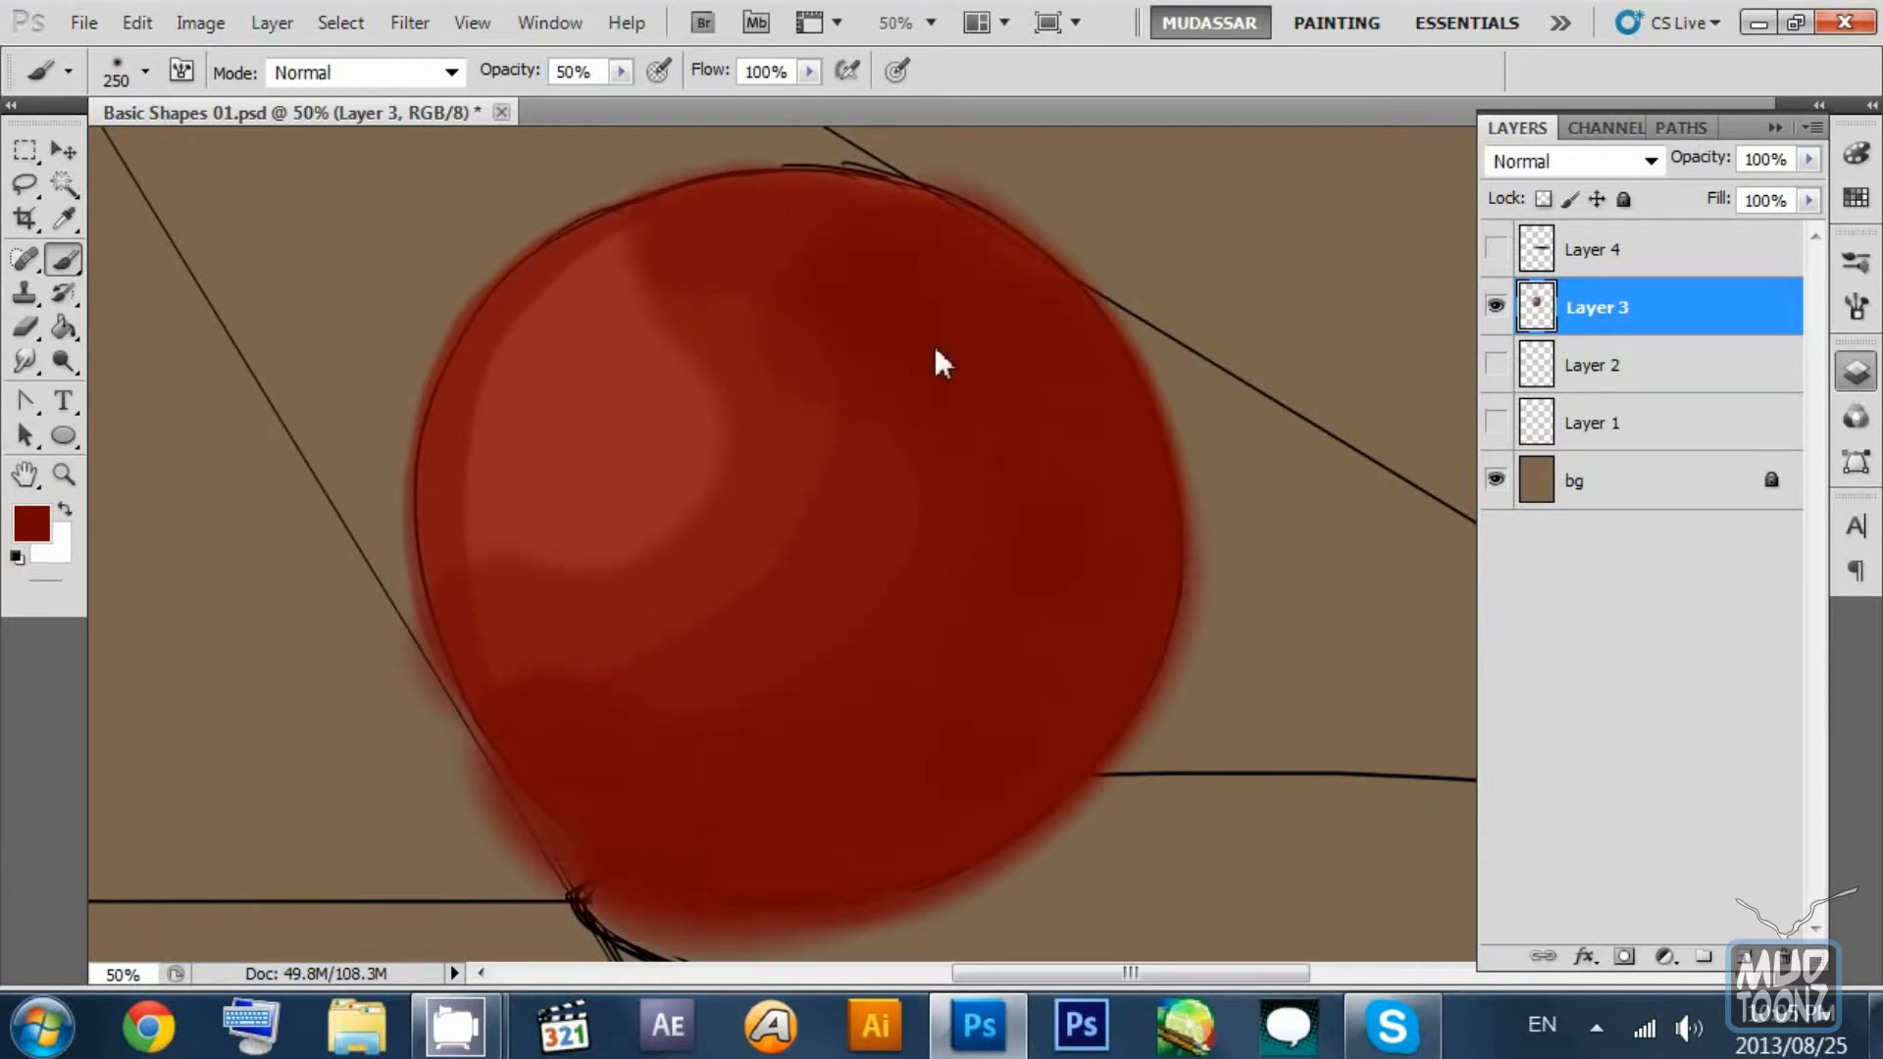
left_click_drag(1055, 410, 1023, 360)
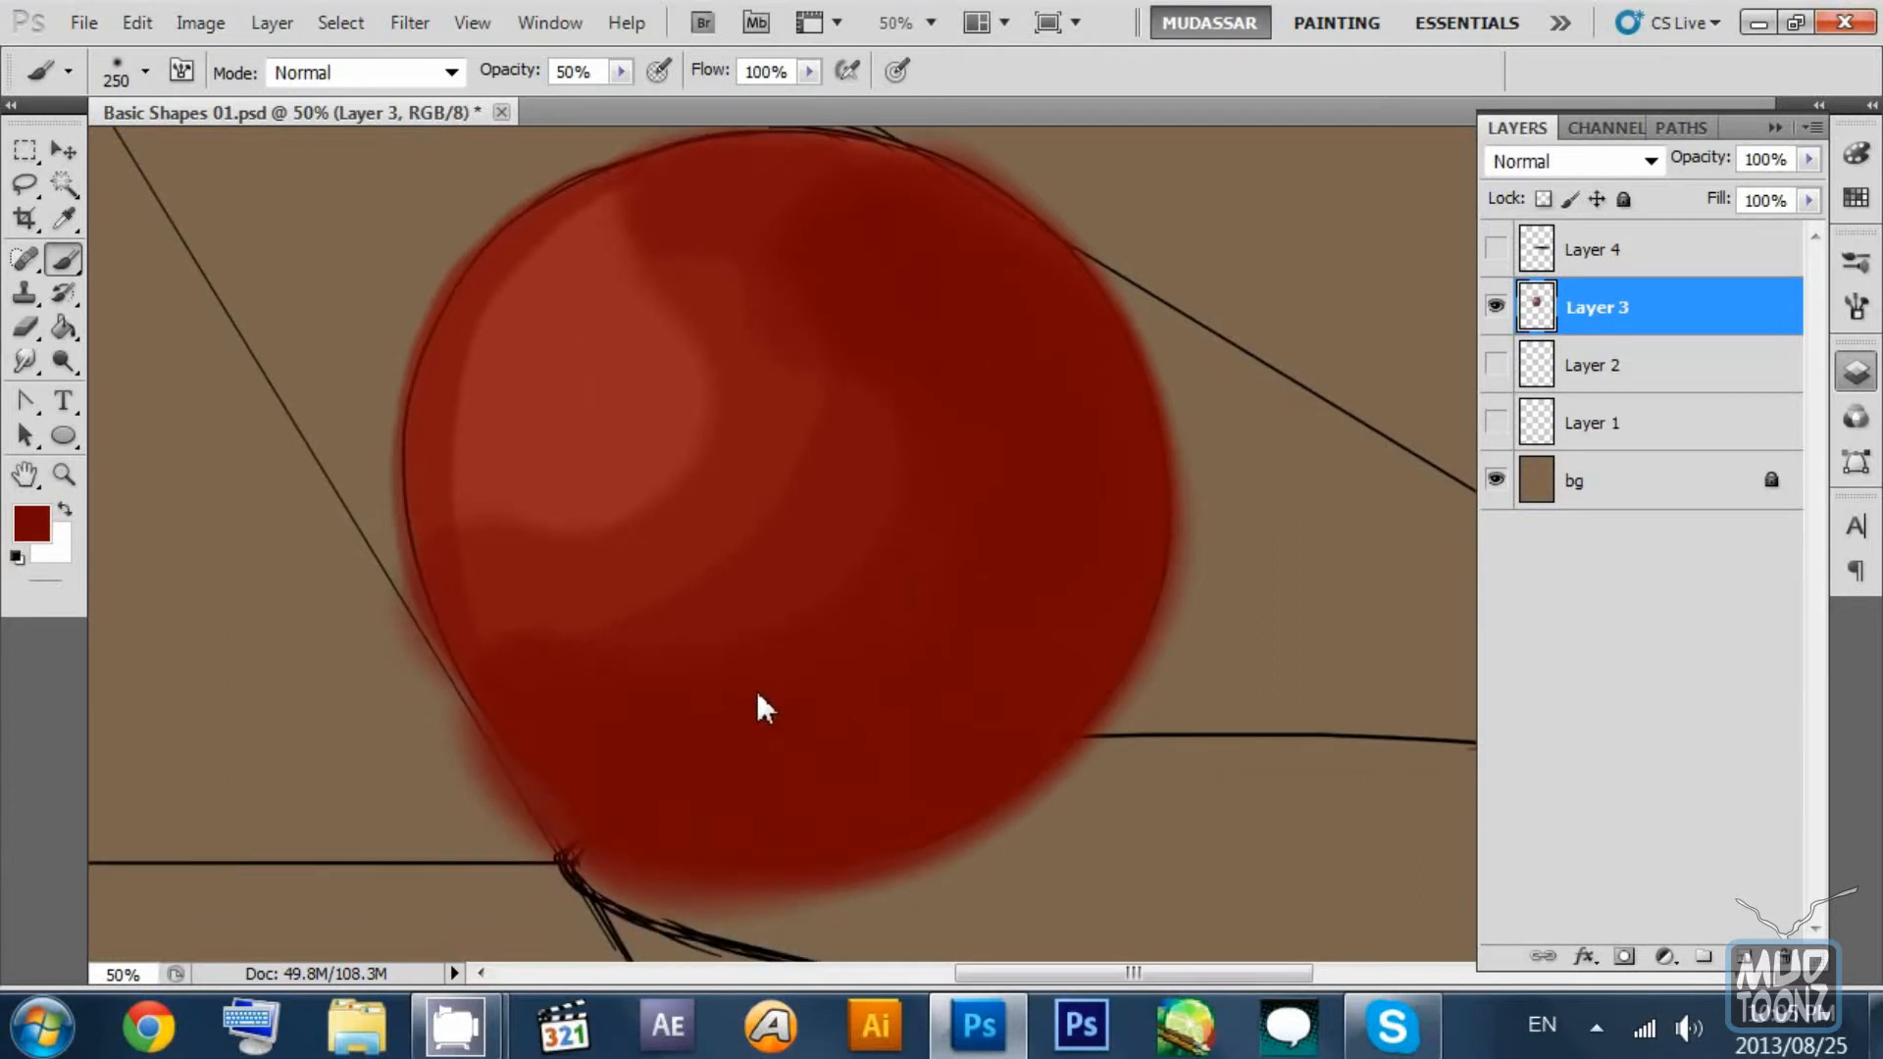
left_click_drag(878, 338, 862, 408)
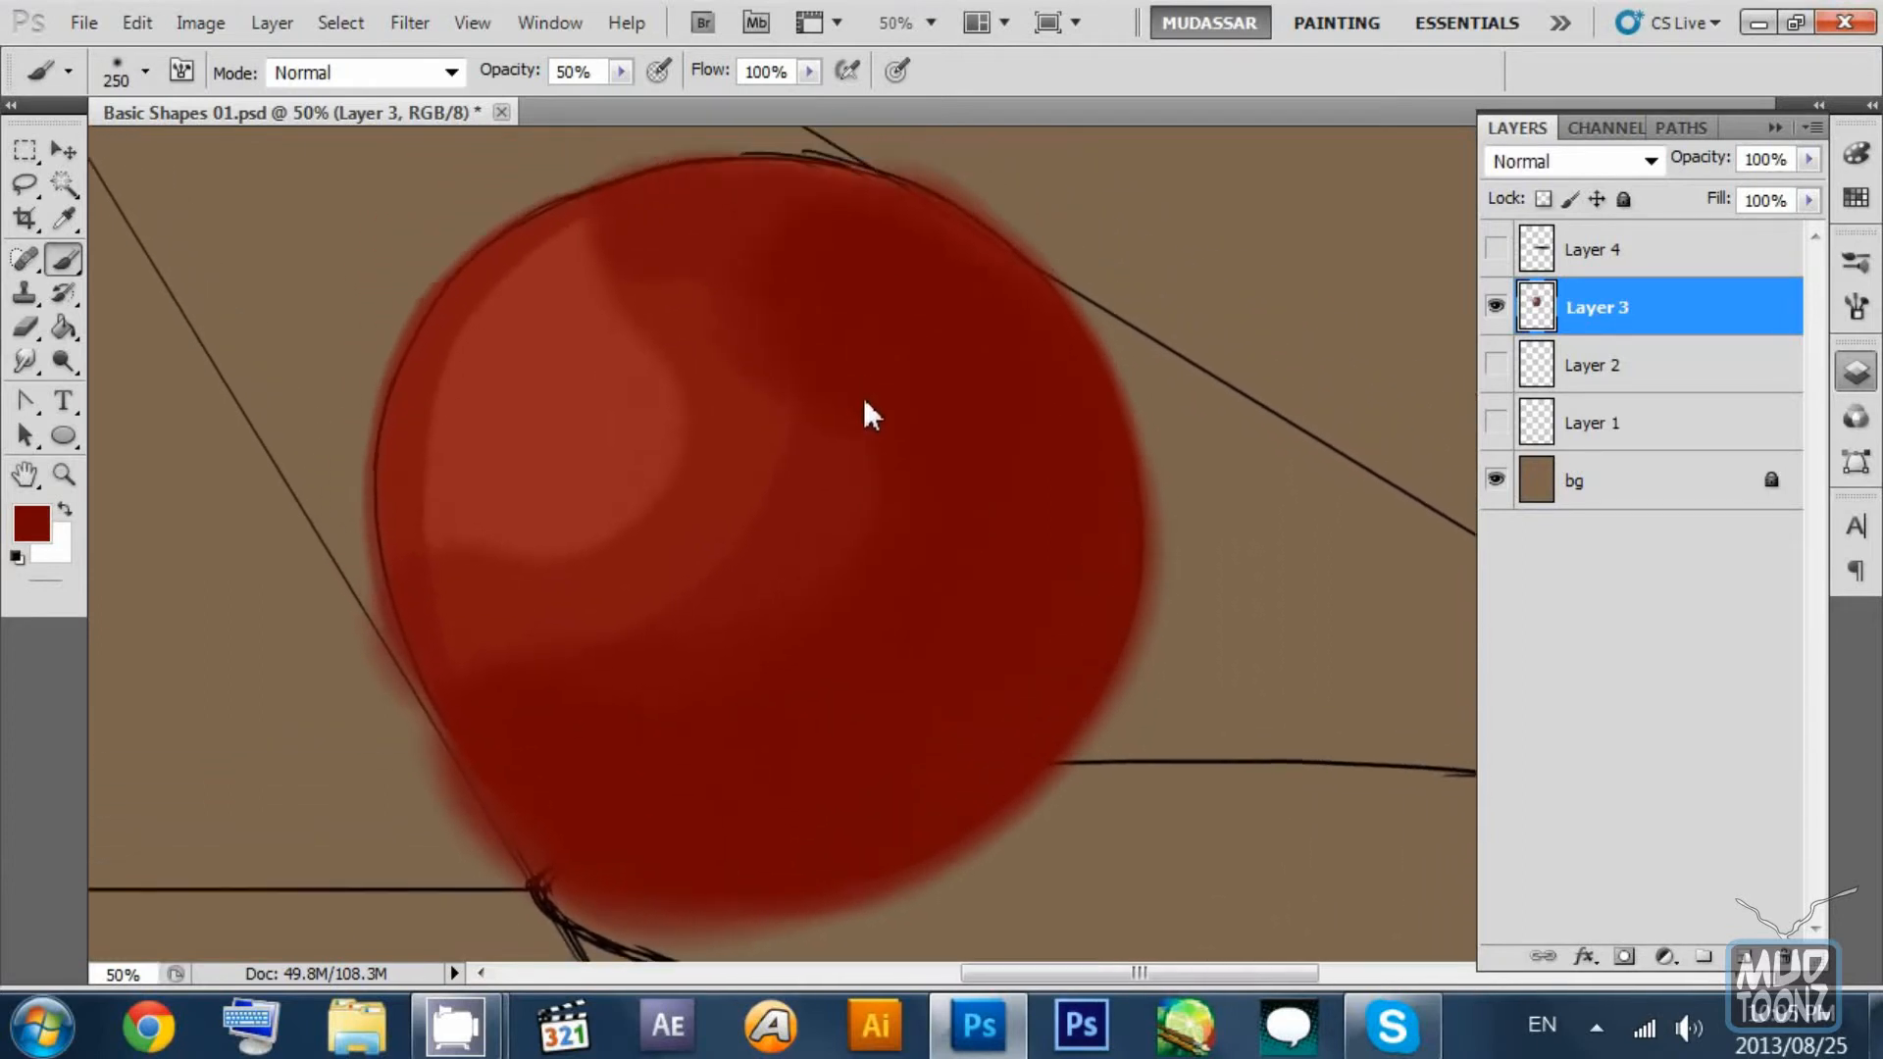
Paint a soft white highlight on the ball's upper-left lit area with a 175 px brush at 20% opacity.
key("x")
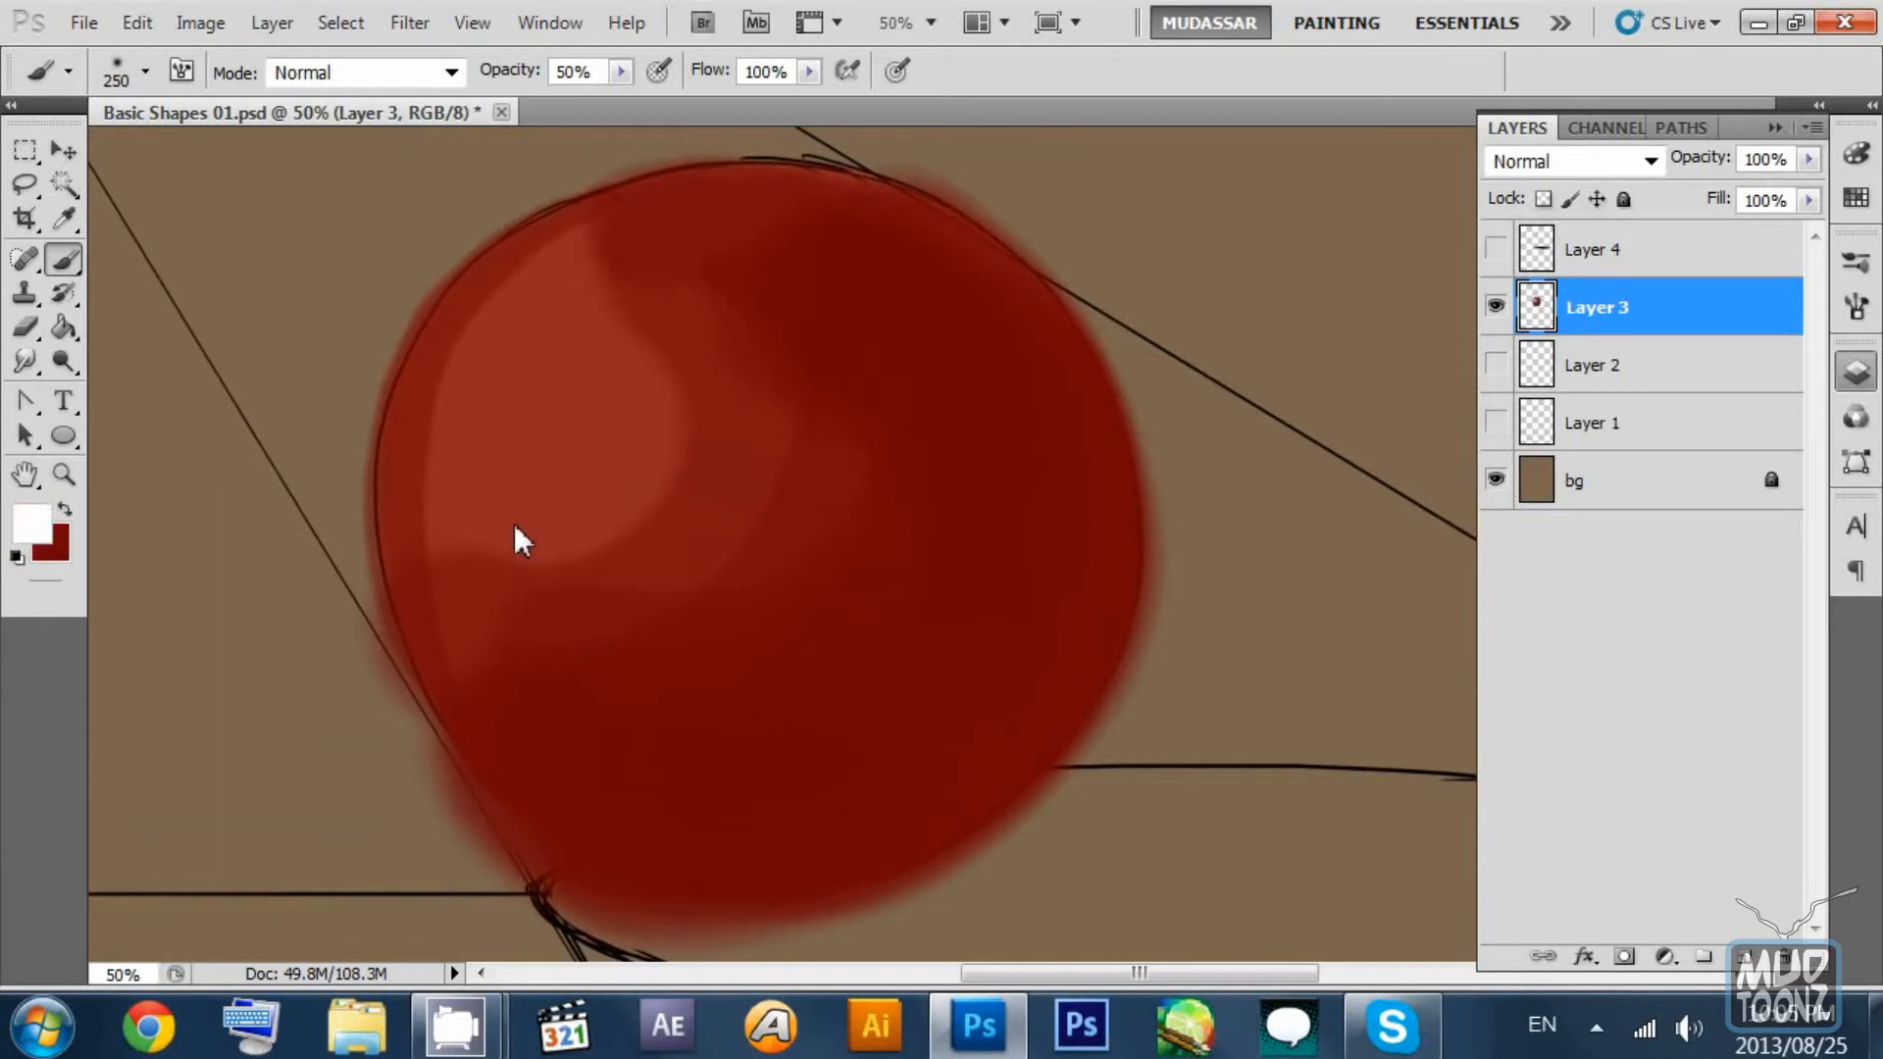
key("bracketleft")
key("bracketleft")
key("bracketleft")
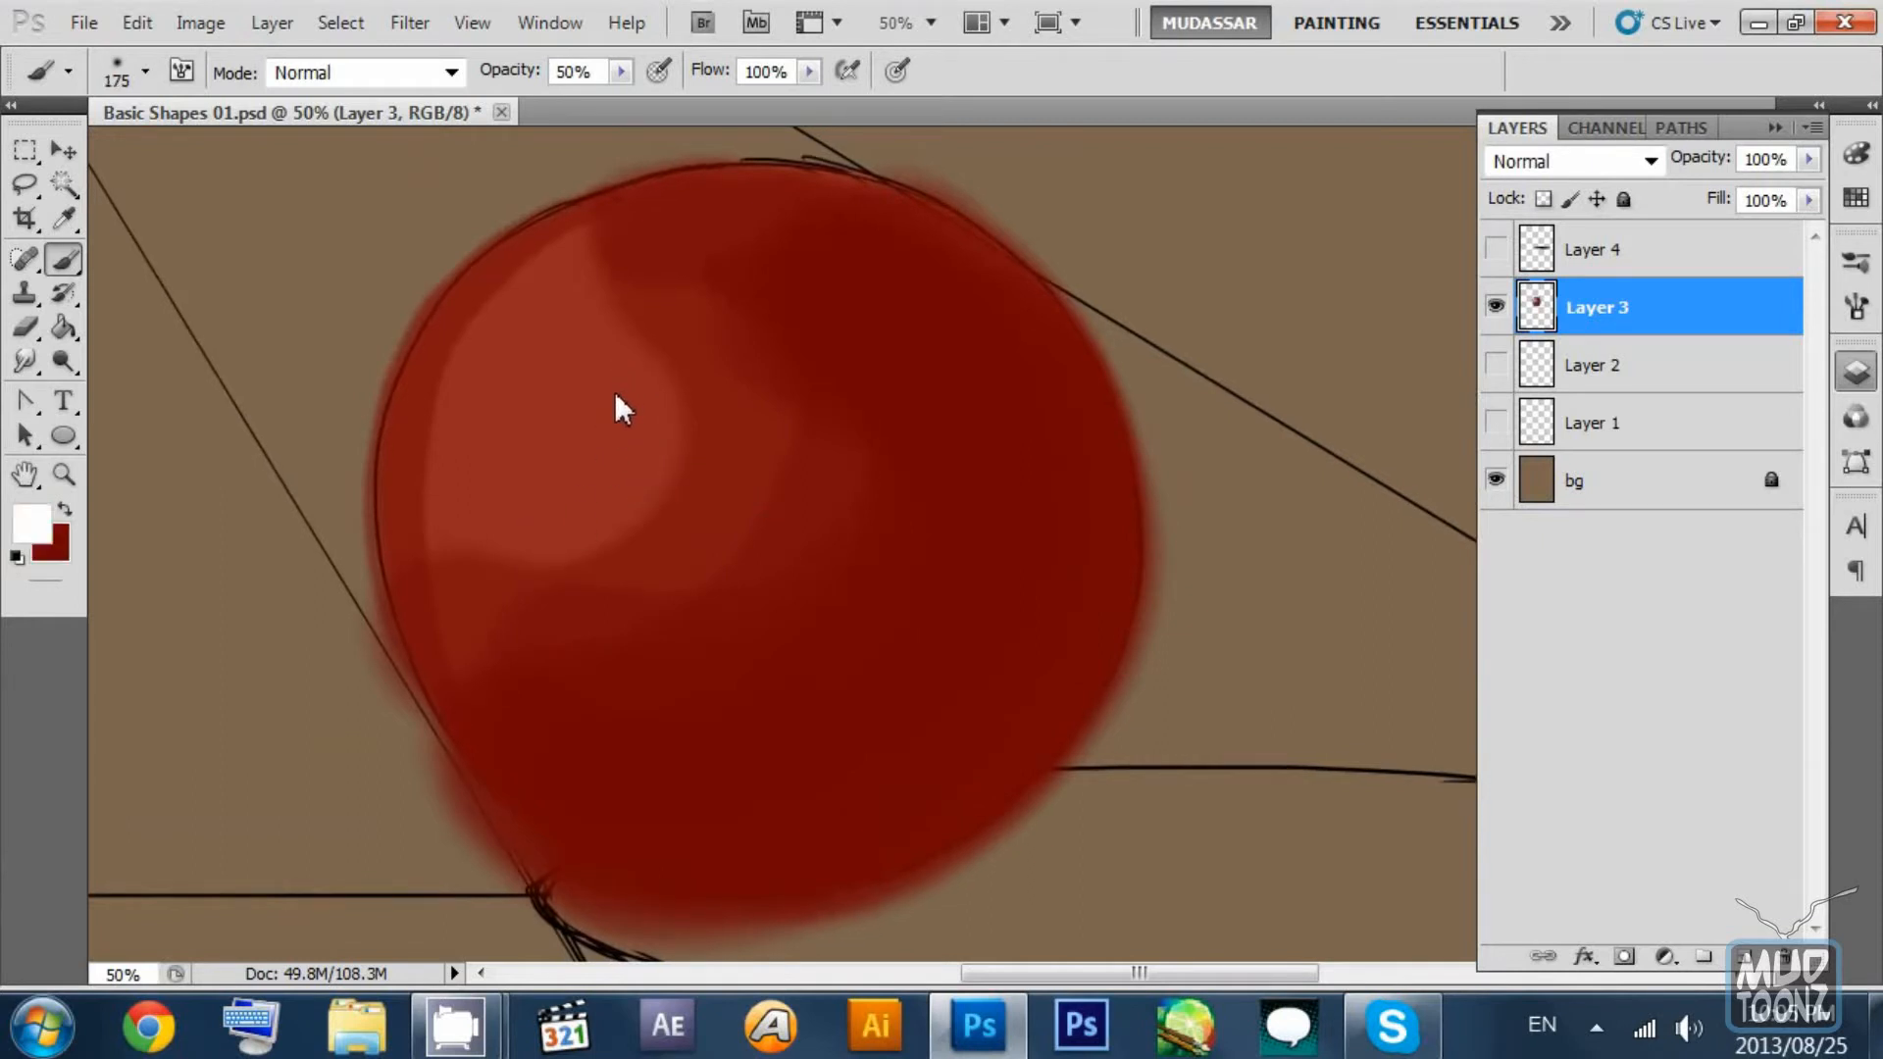
key("2")
left_click_drag(554, 294, 456, 451)
mouse_move(509, 508)
left_mouse_down()
mouse_move(496, 383)
mouse_move(564, 335)
mouse_move(641, 409)
mouse_move(600, 457)
mouse_move(504, 422)
mouse_move(665, 386)
left_mouse_up()
key("ctrl+z")
mouse_move(561, 351)
left_mouse_down()
mouse_move(579, 472)
mouse_move(628, 329)
mouse_move(545, 380)
mouse_move(567, 327)
mouse_move(524, 373)
mouse_move(555, 348)
mouse_move(534, 404)
mouse_move(515, 404)
mouse_move(596, 355)
mouse_move(585, 320)
mouse_move(526, 410)
mouse_move(540, 421)
mouse_move(514, 415)
left_mouse_up()
key("ctrl+z")
key("ctrl+z")
key("ctrl+z")
left_click_drag(807, 229, 805, 234)
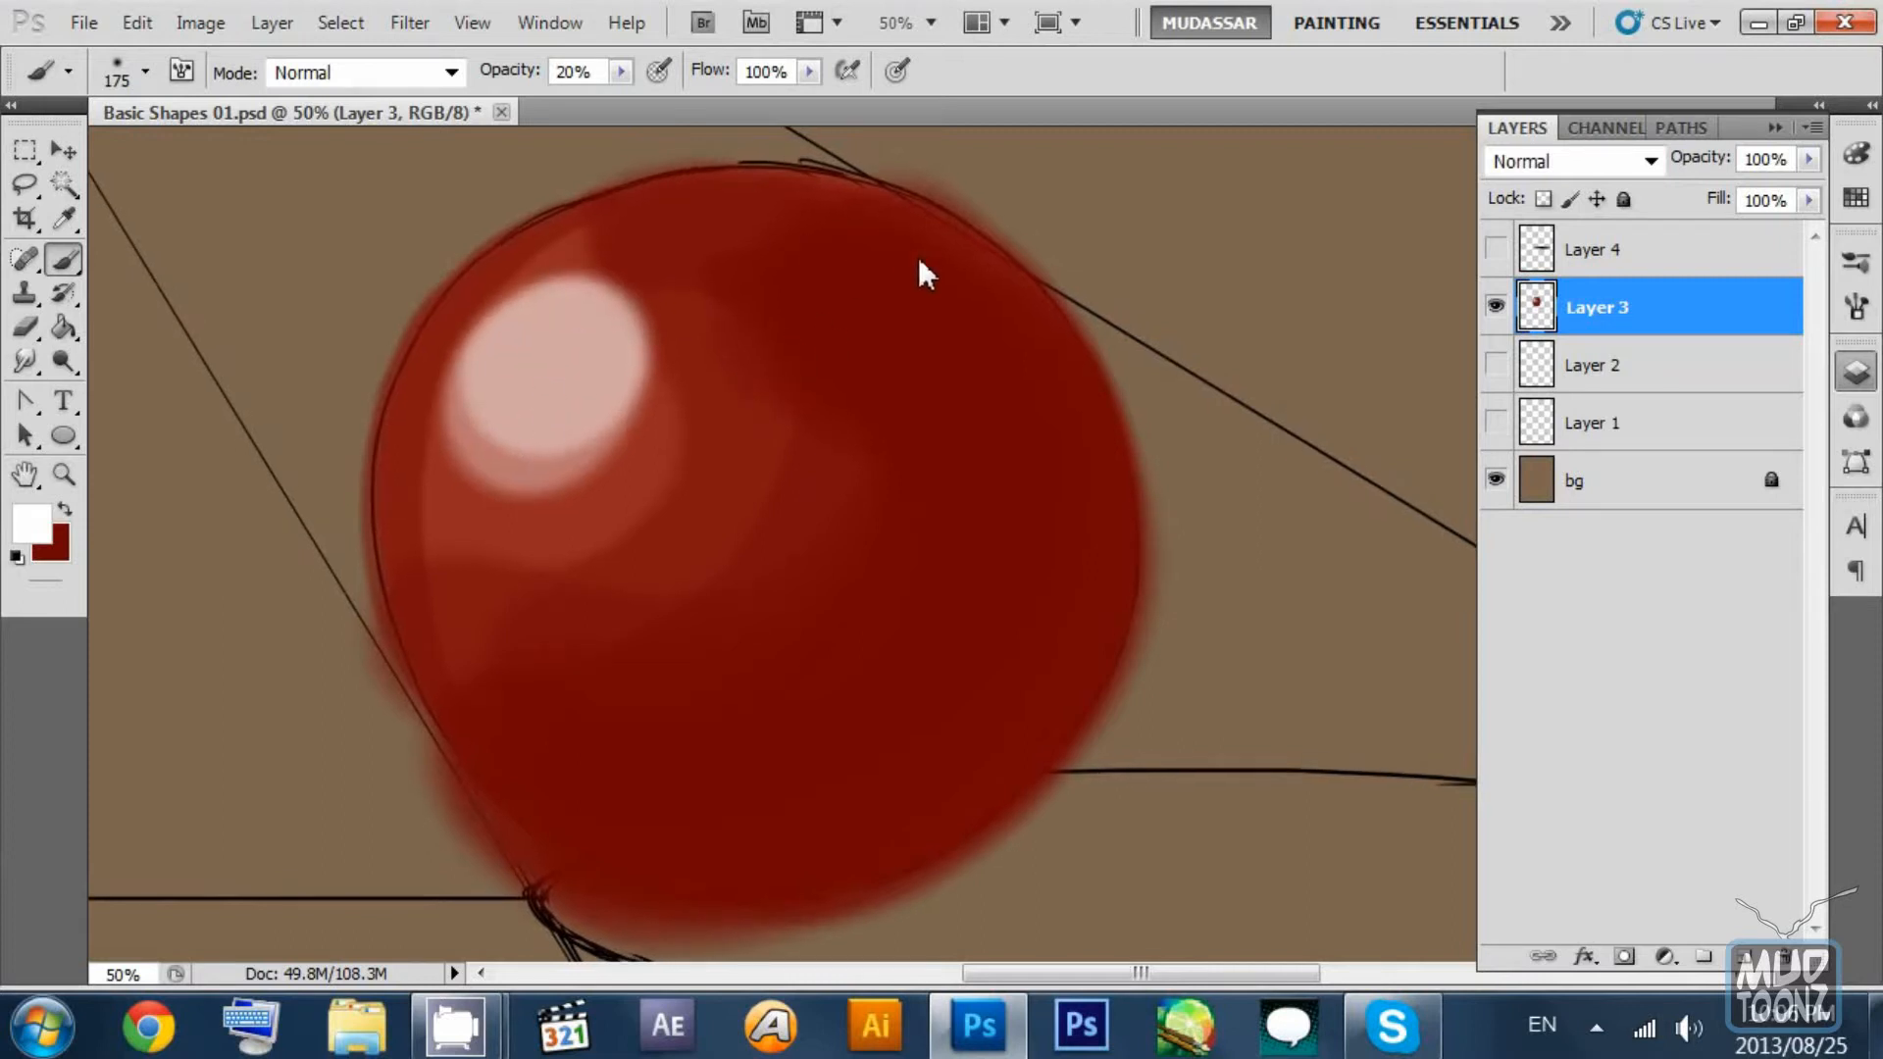
key("bracketleft")
key("bracketleft")
key("bracketleft")
key("bracketleft")
key("bracketleft")
key("bracketleft")
scroll(820, 308, "down", 1)
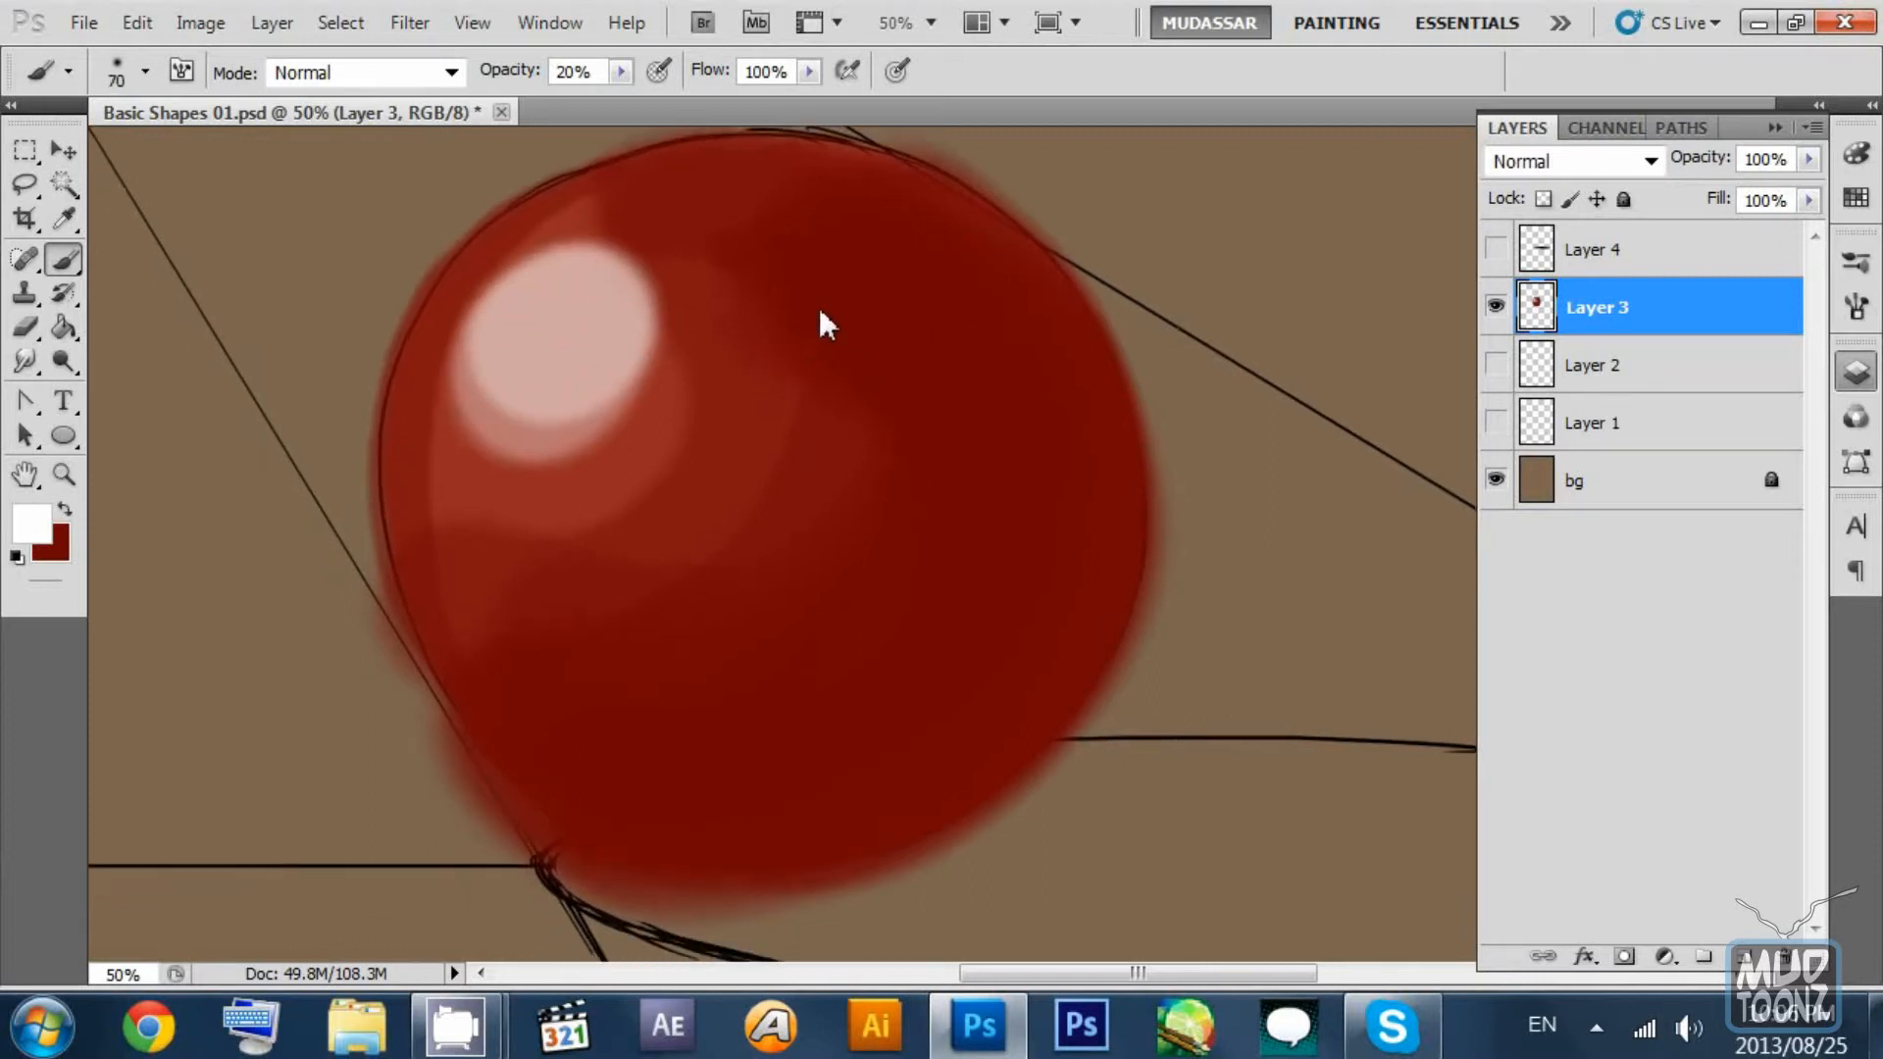
left_click_drag(820, 308, 824, 293)
left_click_drag(541, 331, 555, 371)
key("ctrl+z")
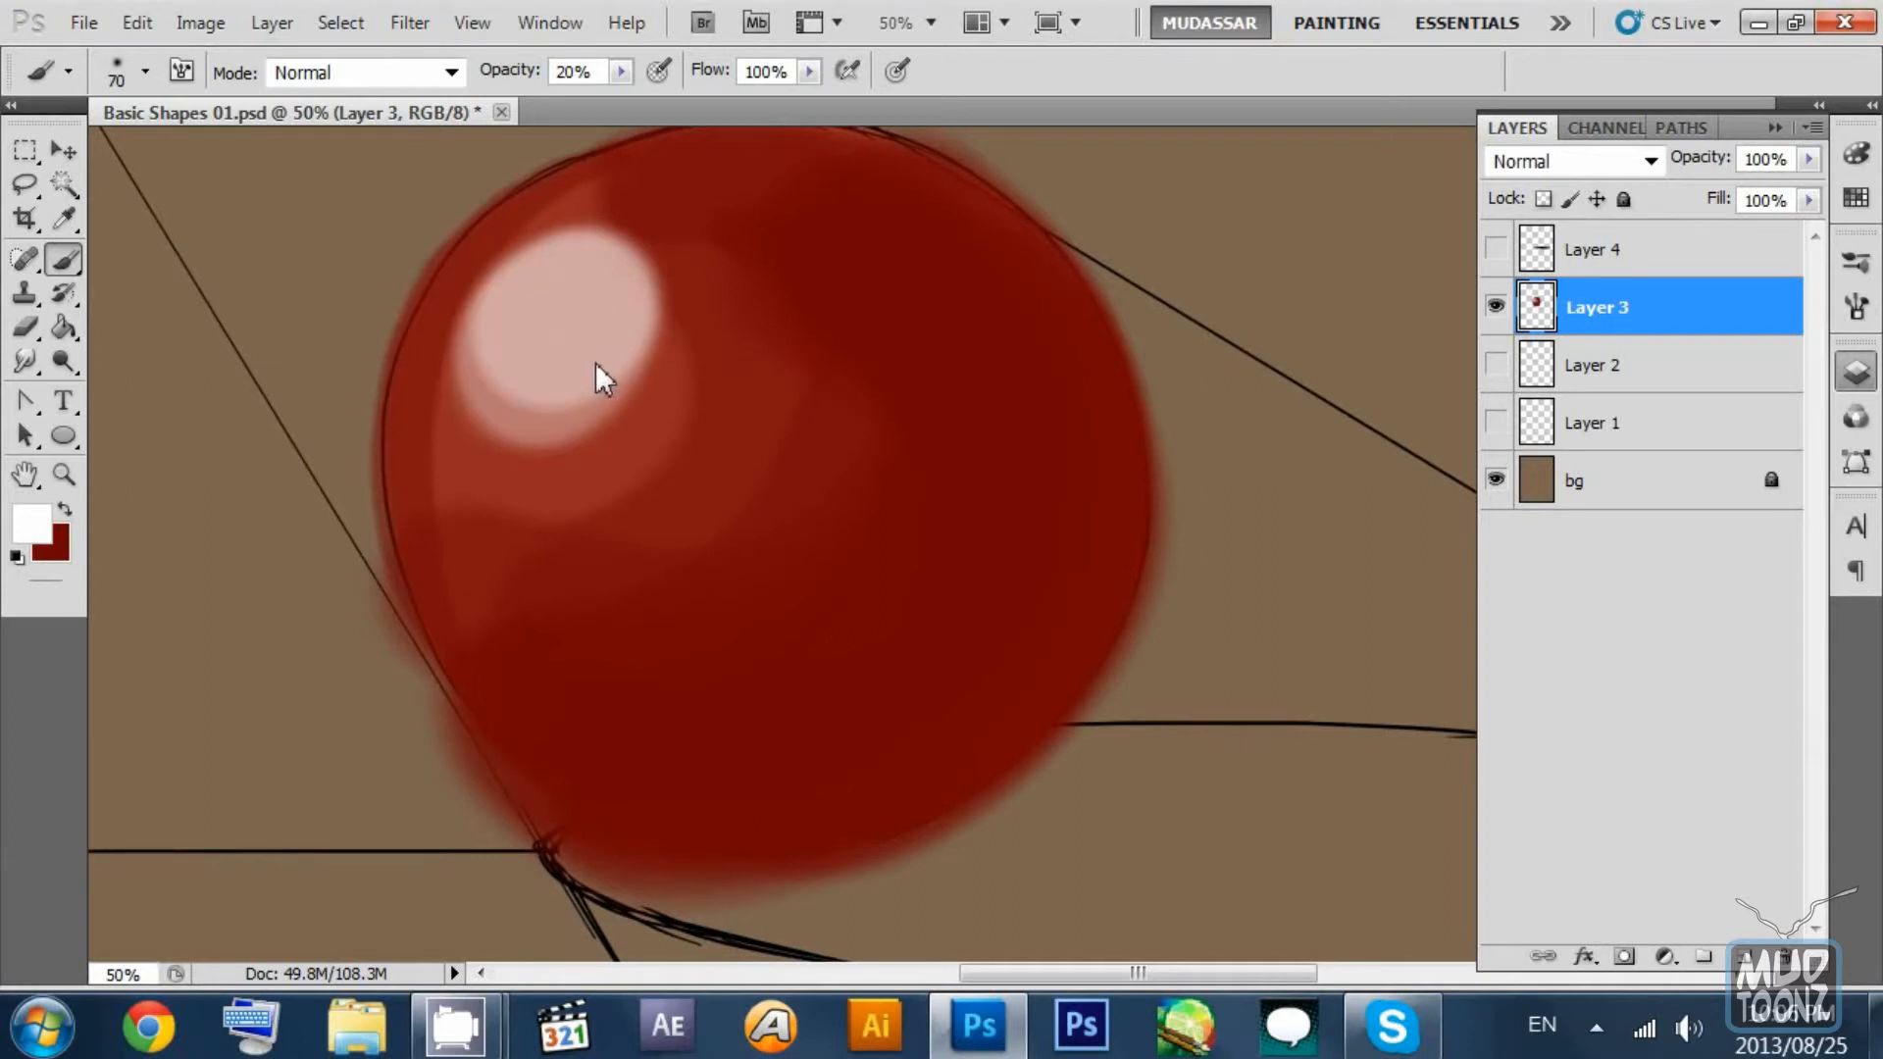
Switch back to dark red, enlarge the brush to 200 px and try a shadow stroke down the ball's right side.
key("bracketright")
key("bracketright")
key("bracketright")
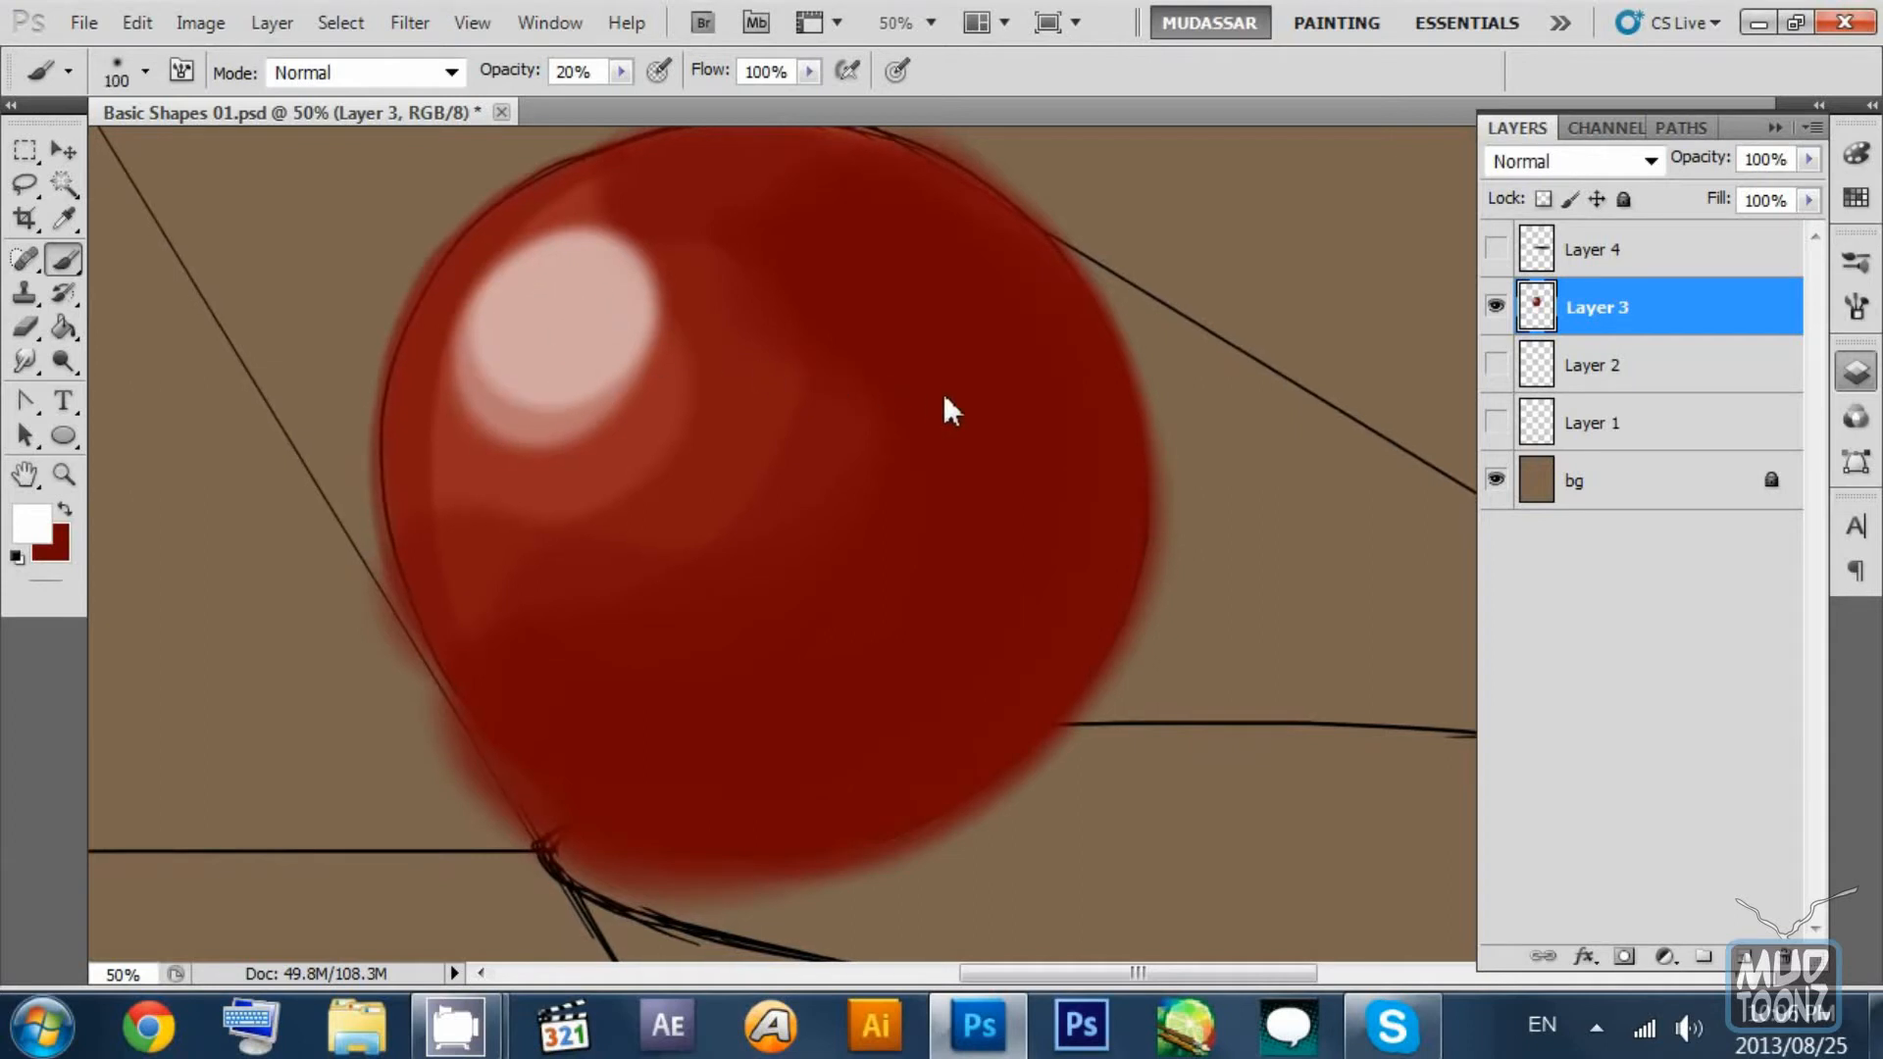
key("x")
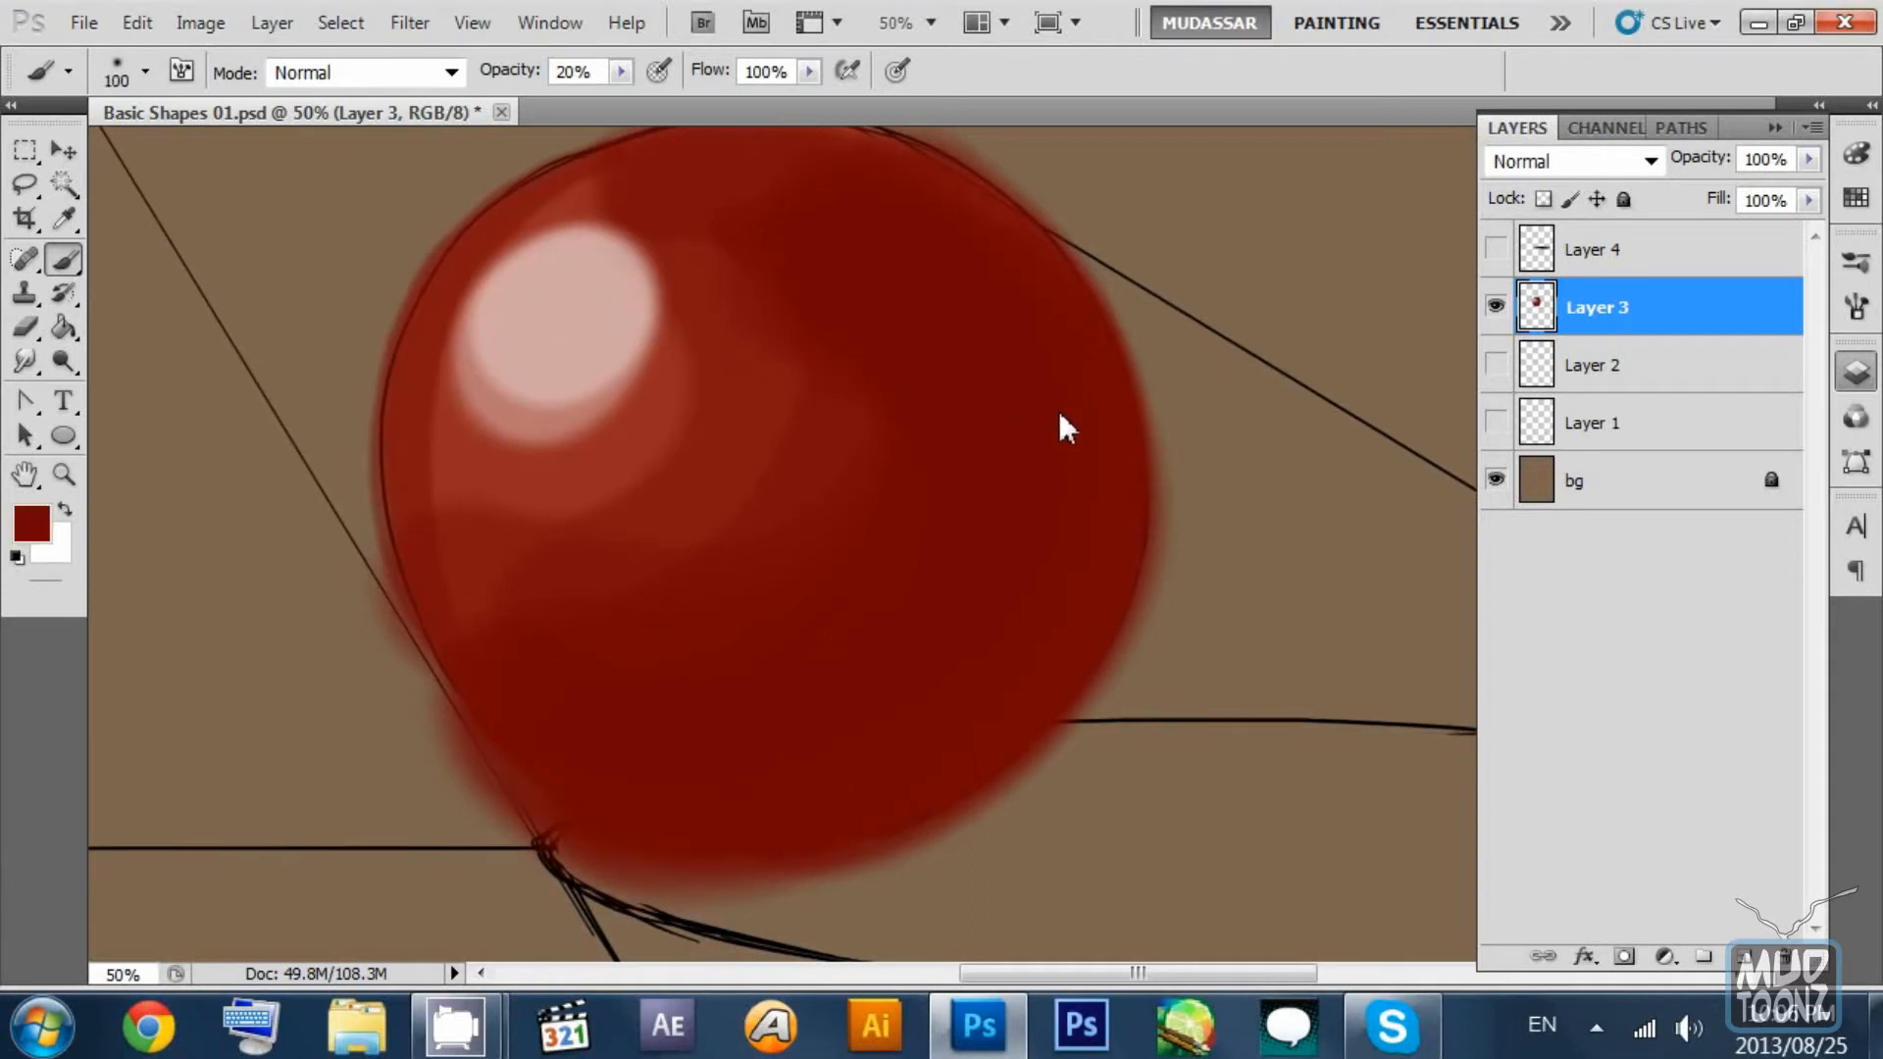
key("bracketright")
key("bracketright")
key("bracketright")
key("bracketright")
mouse_move(1034, 273)
left_mouse_down()
mouse_move(1049, 698)
mouse_move(863, 820)
left_mouse_up()
key("ctrl+z")
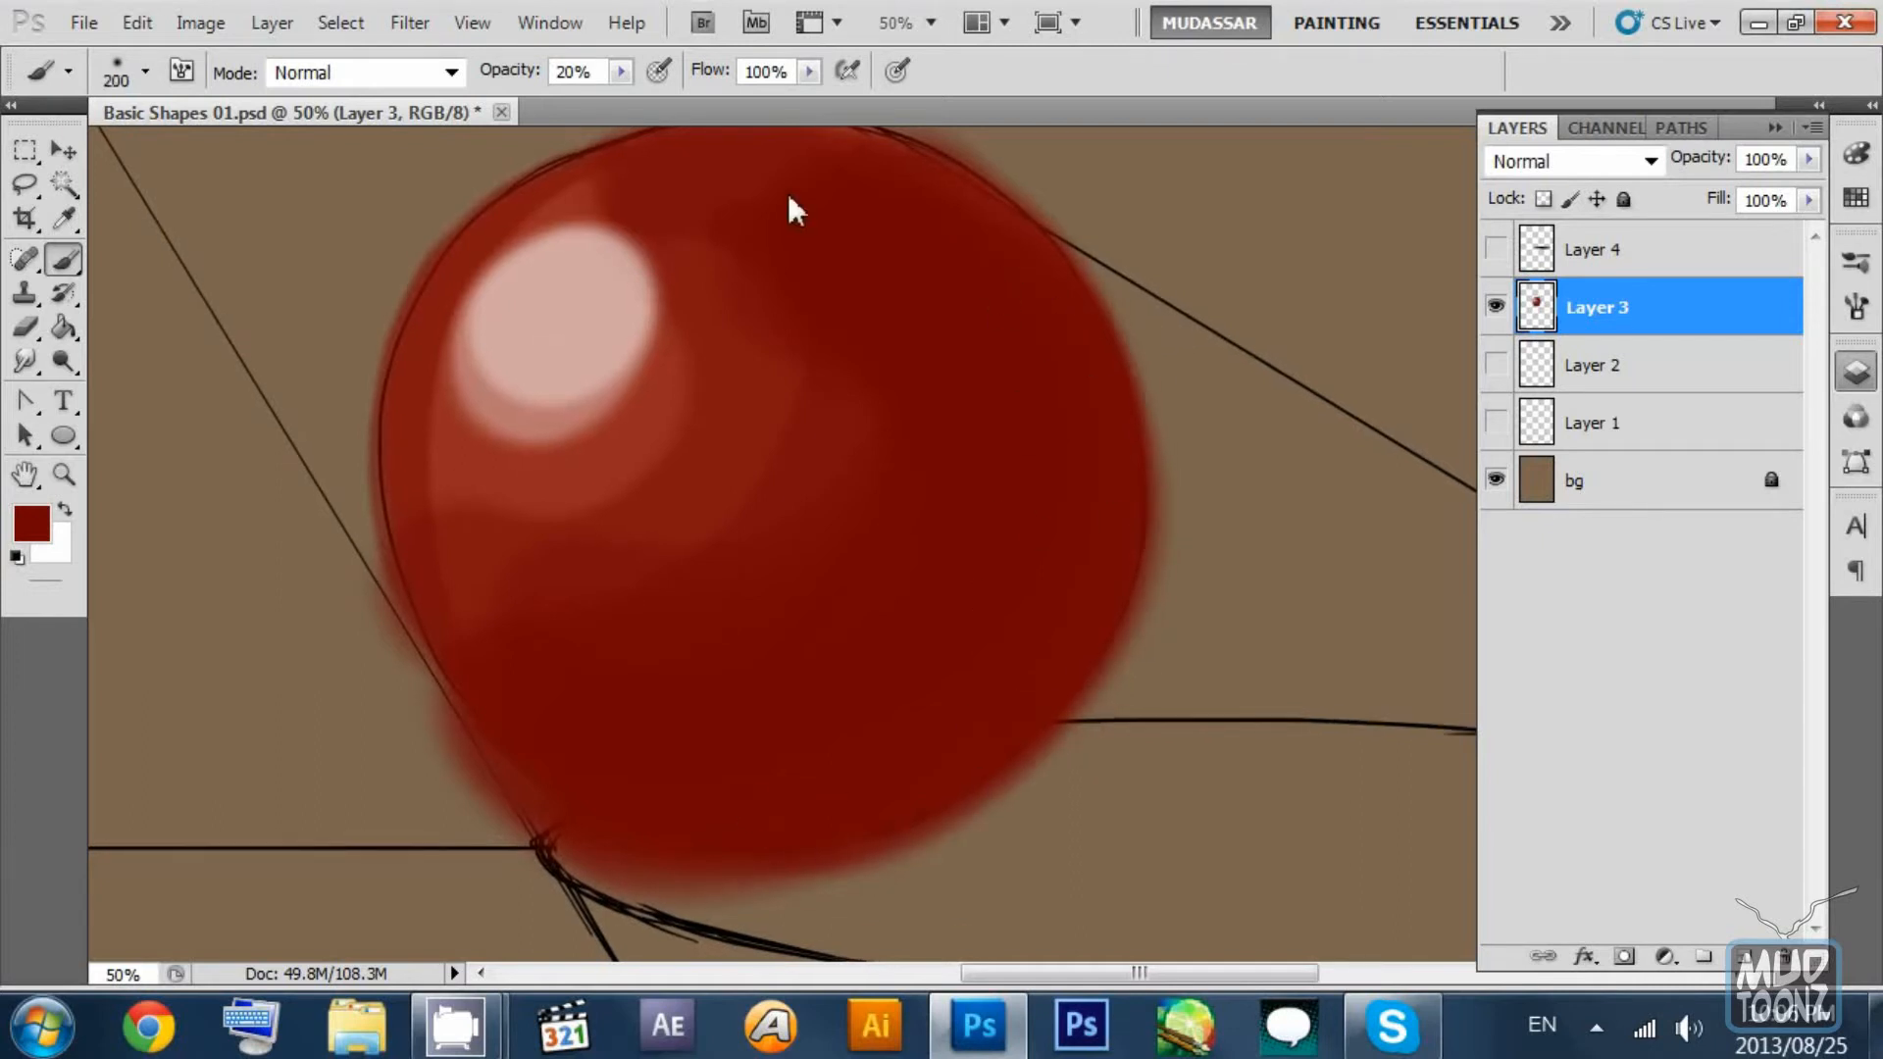
Sample lit reds near the highlight and paint them around it and towards the ball's lower left, undoing uneven strokes.
left_click(756, 450, "alt")
left_click(657, 434, "alt")
mouse_move(816, 403)
left_mouse_down()
mouse_move(835, 290)
mouse_move(741, 163)
left_mouse_up()
mouse_move(669, 286)
left_mouse_down()
mouse_move(575, 519)
mouse_move(617, 209)
mouse_move(608, 480)
left_mouse_up()
key("ctrl+alt+z")
key("ctrl+alt+z")
key("ctrl+alt+z")
mouse_move(685, 296)
left_mouse_down()
mouse_move(524, 508)
mouse_move(598, 481)
mouse_move(479, 522)
left_mouse_up()
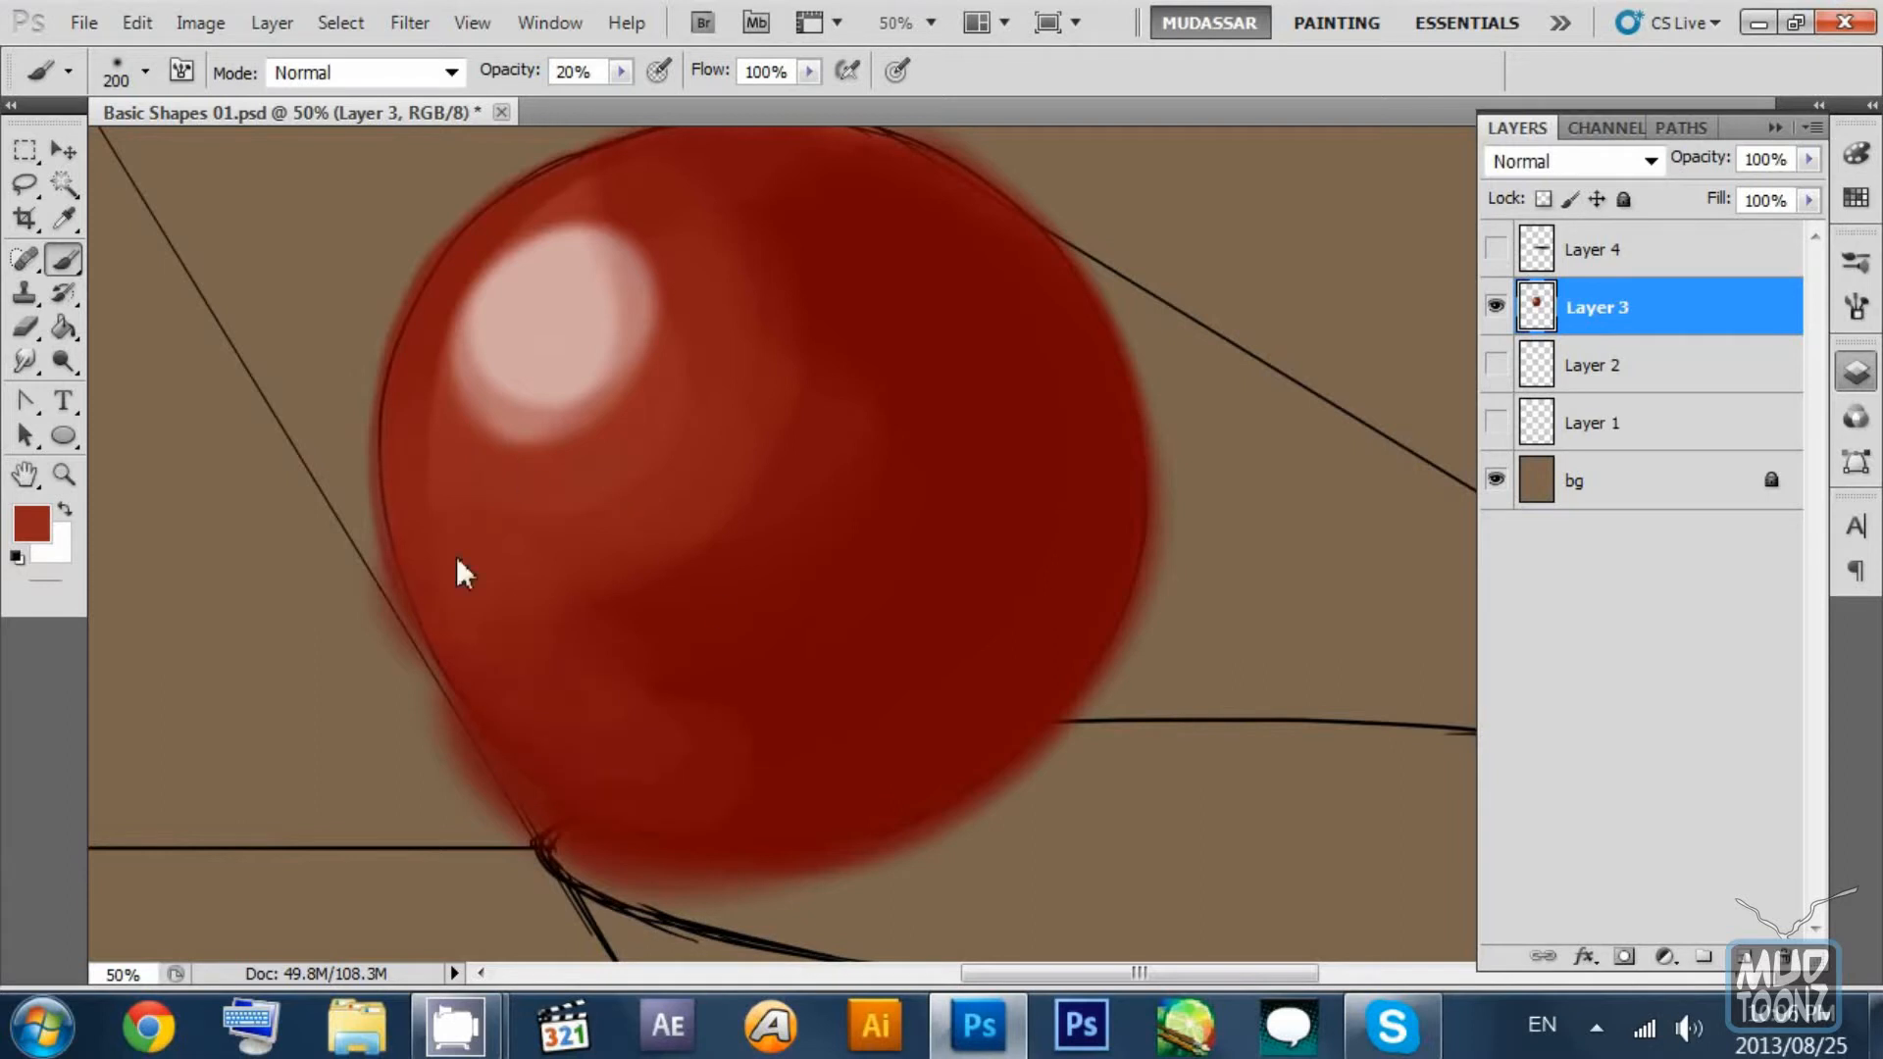
Sample the lighter red at the highlight's lower edge and brush it over the area surrounding the highlight.
left_click(547, 442, "alt")
mouse_move(488, 391)
left_mouse_down()
mouse_move(537, 362)
mouse_move(615, 366)
mouse_move(576, 393)
mouse_move(571, 361)
mouse_move(616, 369)
mouse_move(666, 308)
mouse_move(686, 322)
mouse_move(659, 397)
mouse_move(657, 290)
mouse_move(564, 459)
mouse_move(512, 482)
left_mouse_up()
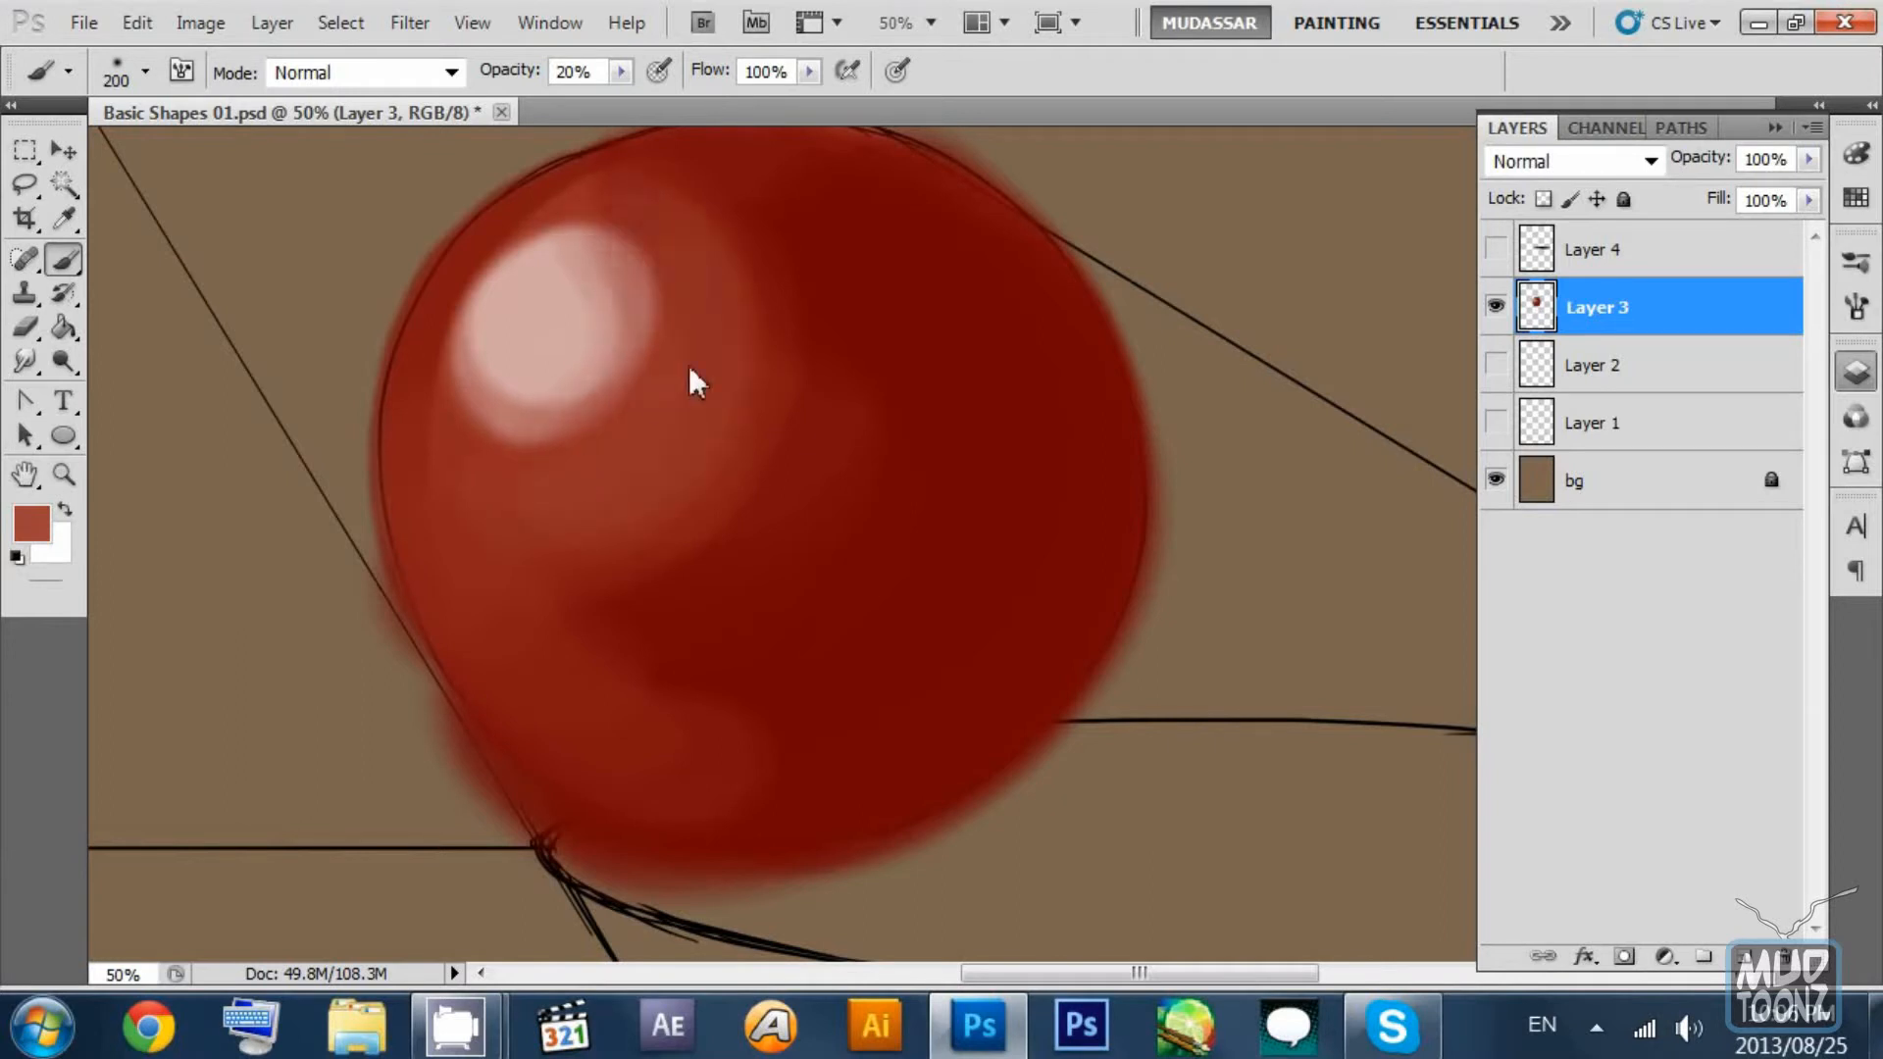
mouse_move(520, 232)
left_mouse_down()
mouse_move(570, 316)
mouse_move(467, 250)
mouse_move(480, 312)
mouse_move(607, 224)
mouse_move(543, 280)
left_mouse_up()
Reduce the brush to 100 px and blend light red along the ball's left rim and right of the highlight.
key("bracketleft")
key("bracketleft")
key("bracketleft")
key("bracketleft")
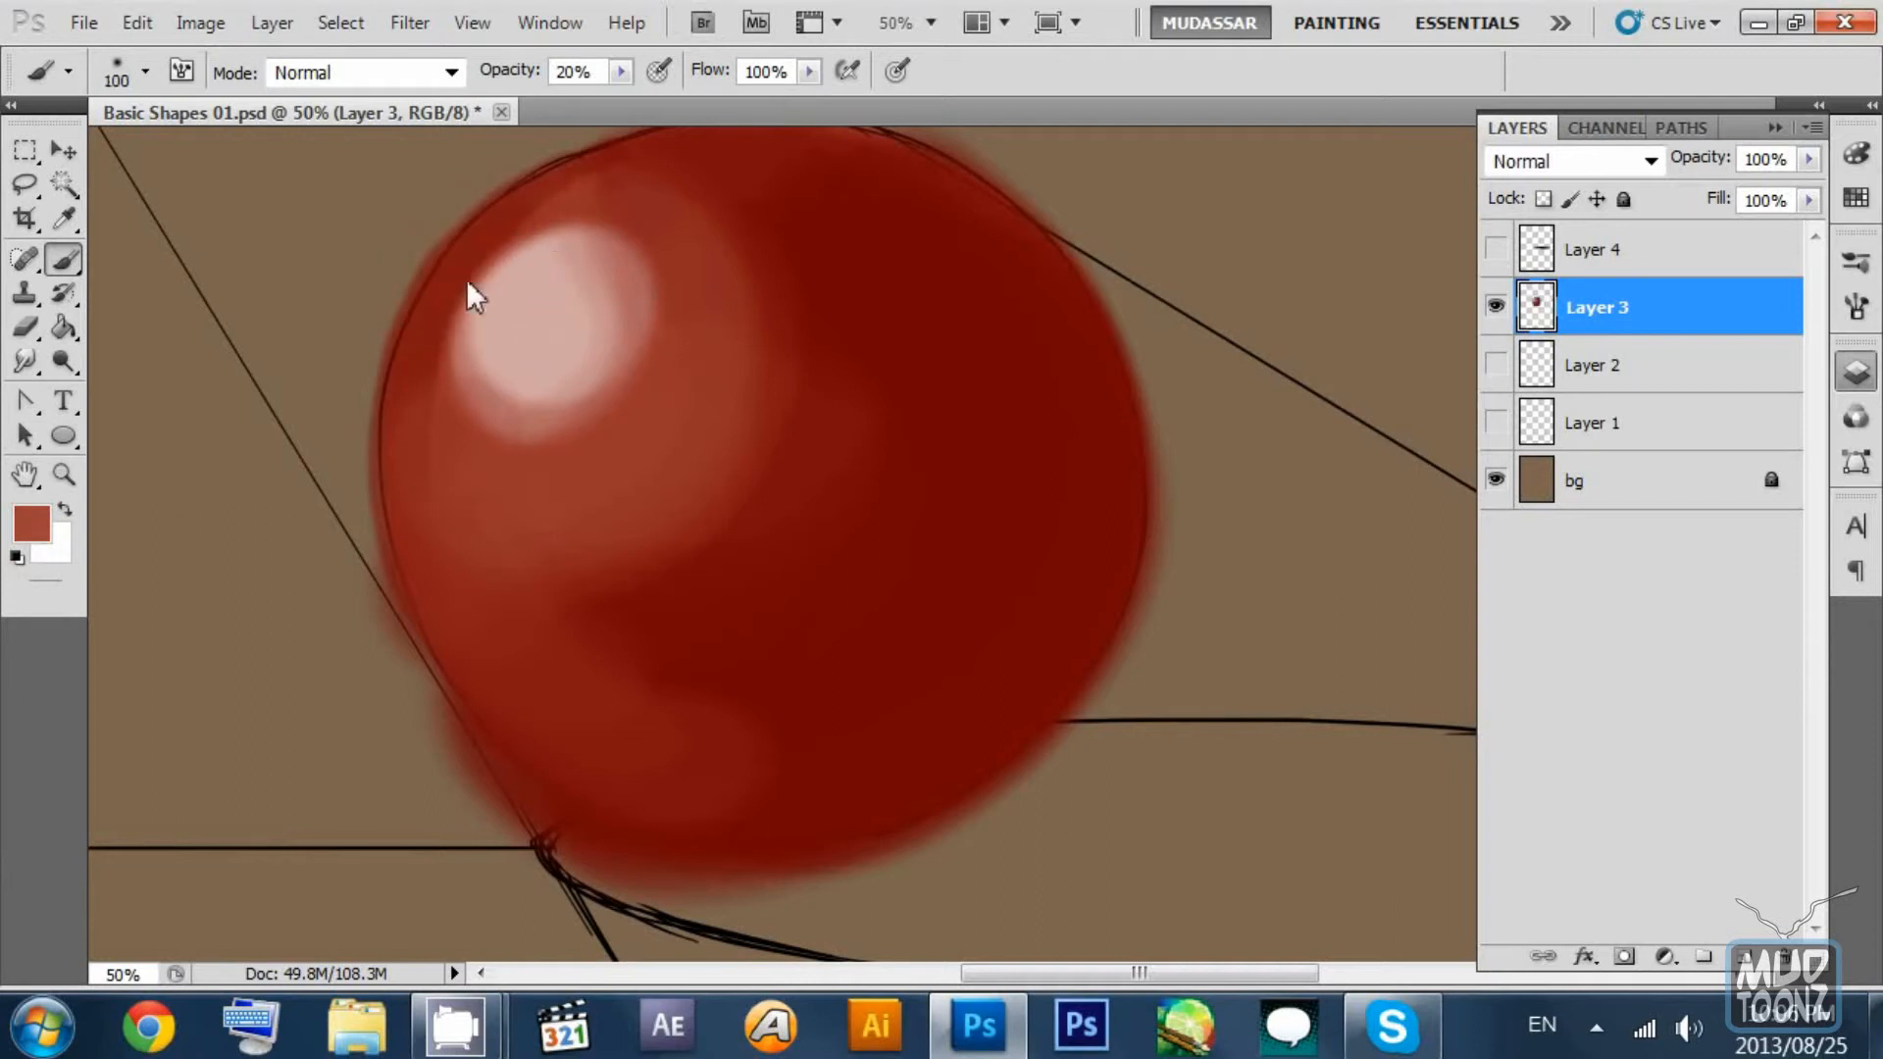
mouse_move(406, 326)
left_mouse_down()
mouse_move(439, 408)
mouse_move(444, 291)
mouse_move(414, 384)
mouse_move(495, 259)
mouse_move(475, 410)
left_mouse_up()
mouse_move(748, 224)
left_mouse_down()
mouse_move(785, 372)
mouse_move(761, 454)
left_mouse_up()
key("ctrl+z")
left_click_drag(772, 381, 765, 318)
Enlarge the brush to 200 px, sample the mid red right of the highlight and paint it towards the shadow side.
key("bracketright")
key("bracketright")
key("bracketright")
key("bracketright")
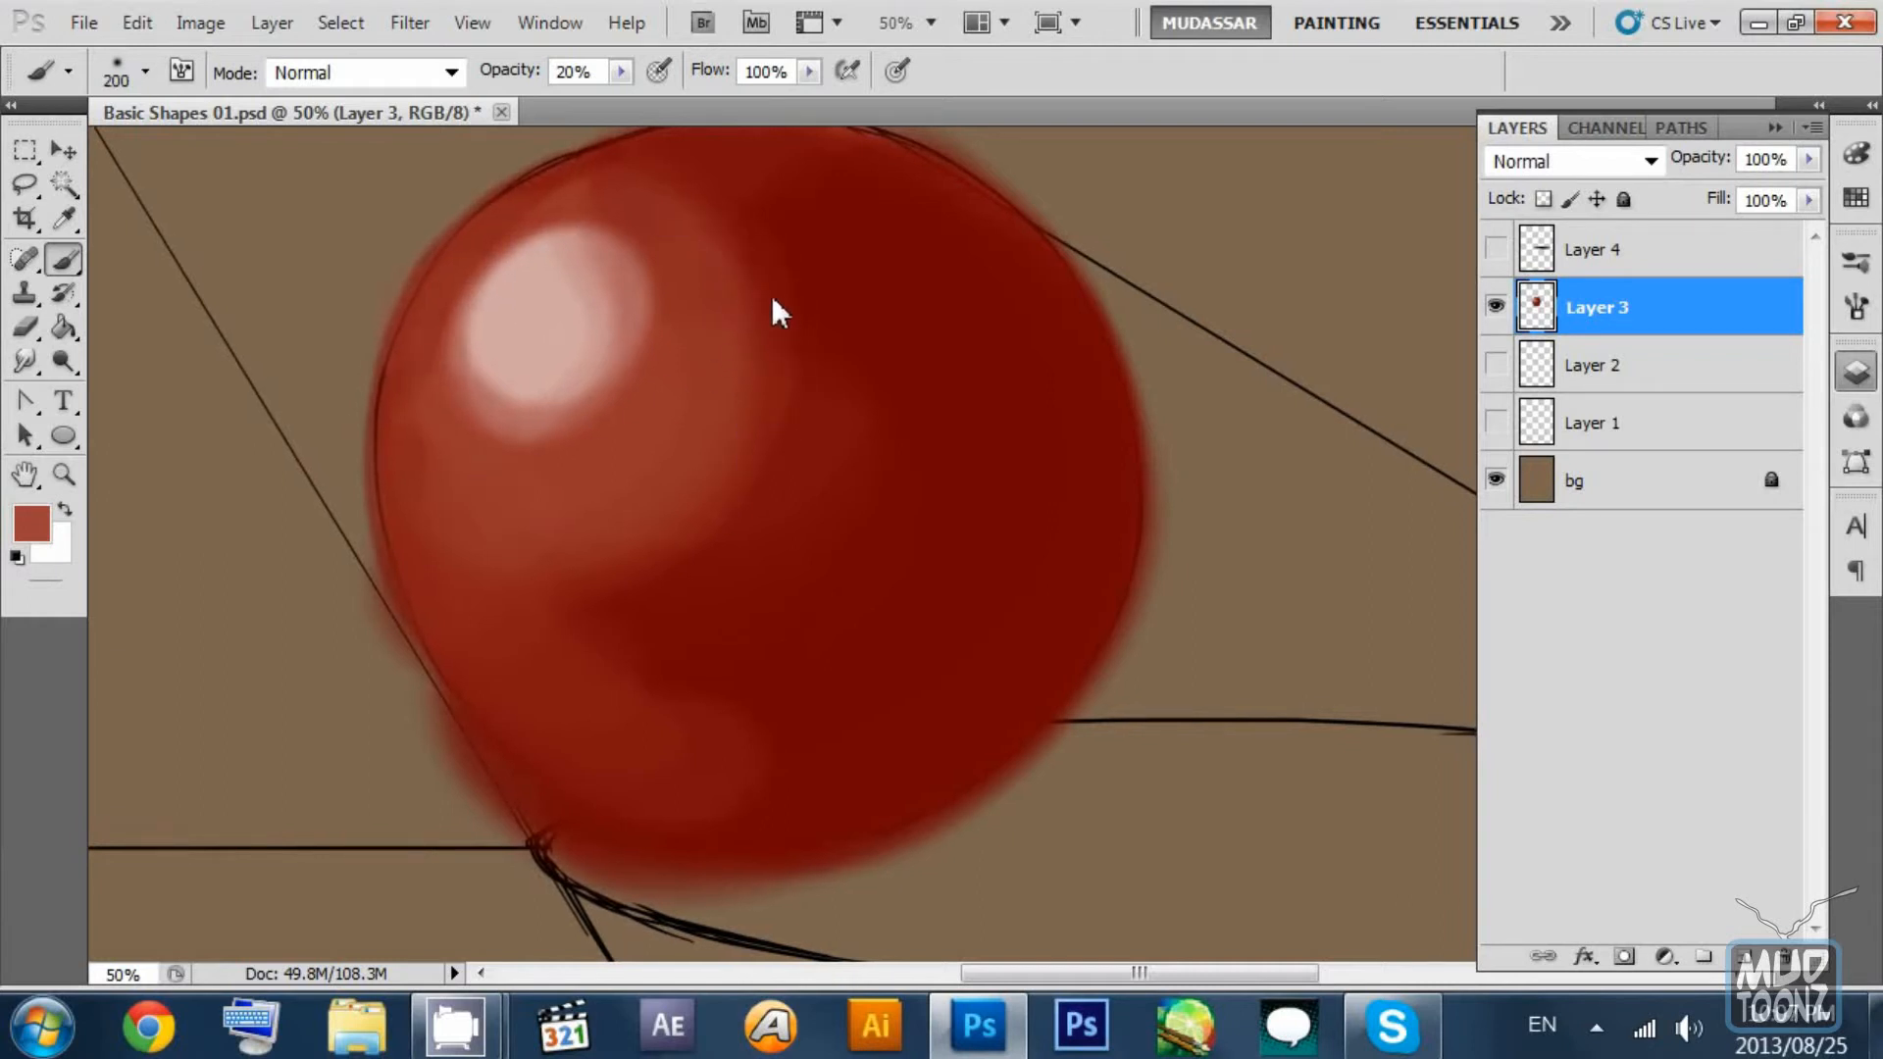
left_click(736, 259, "alt")
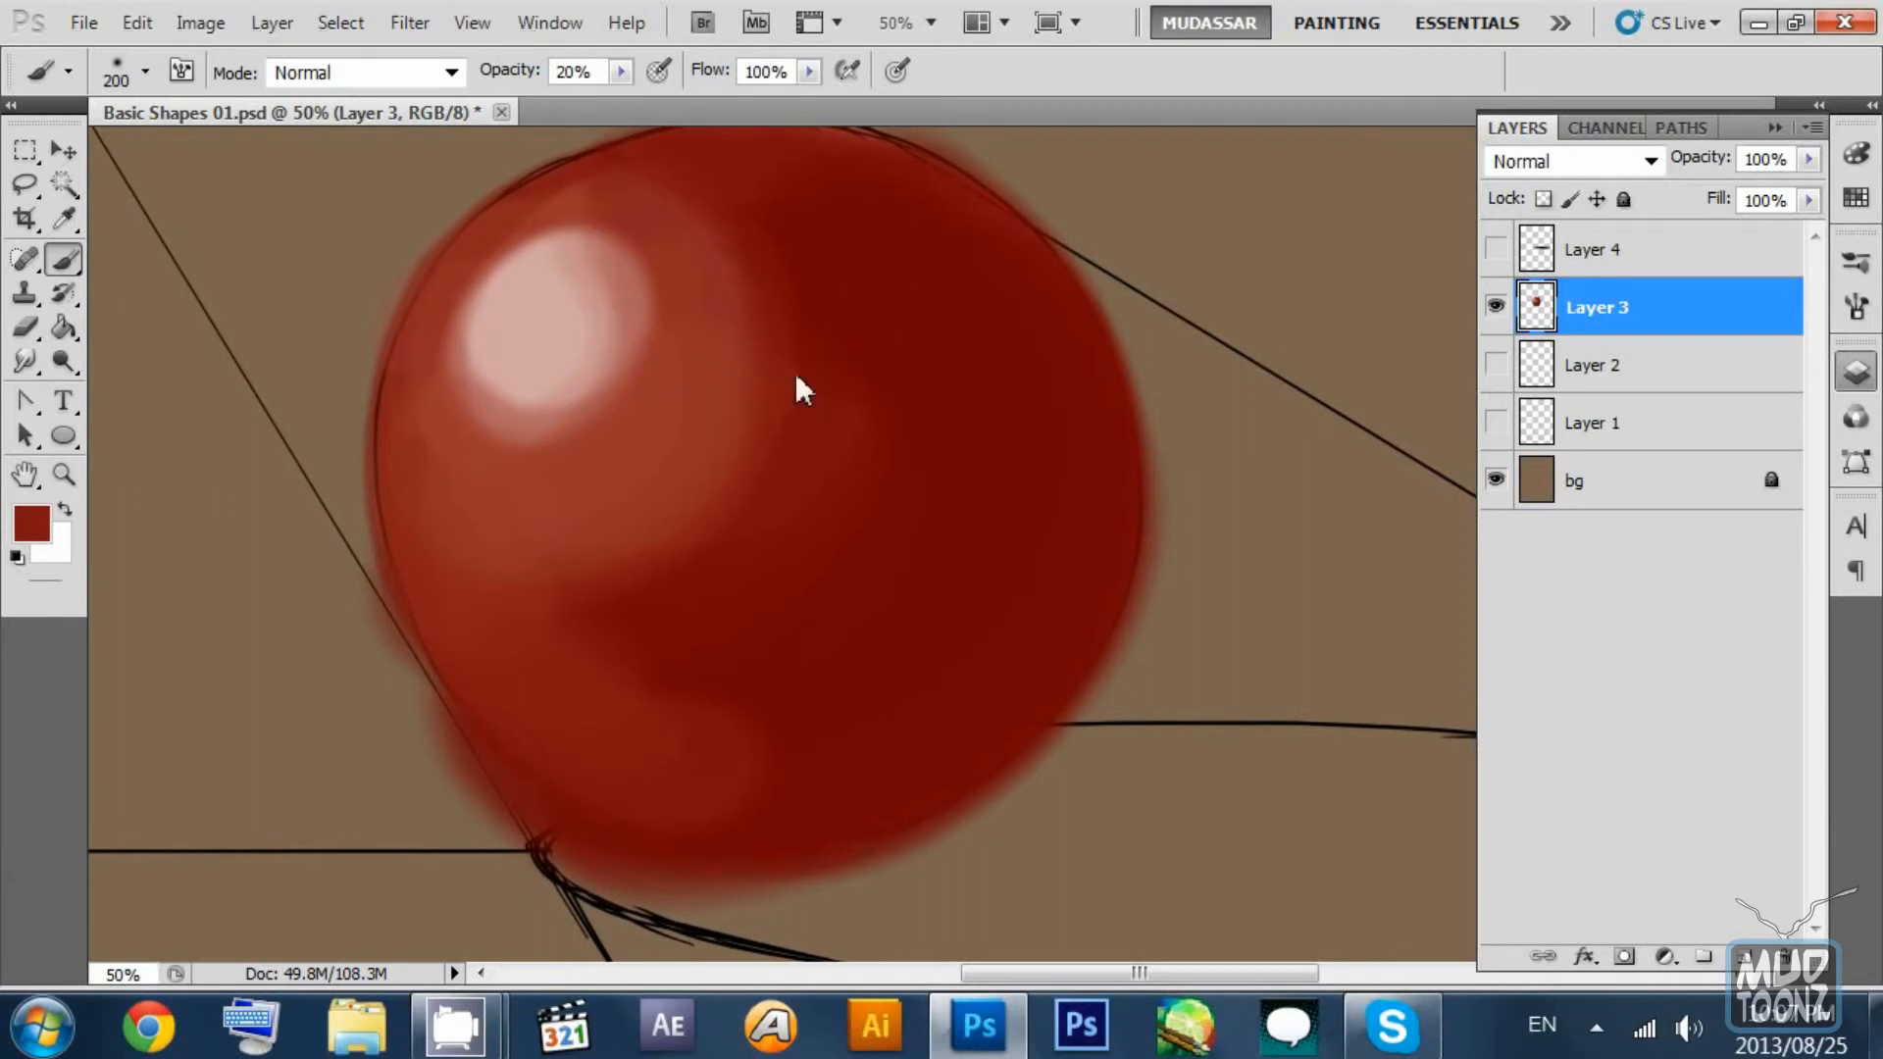
left_click(719, 261, "alt")
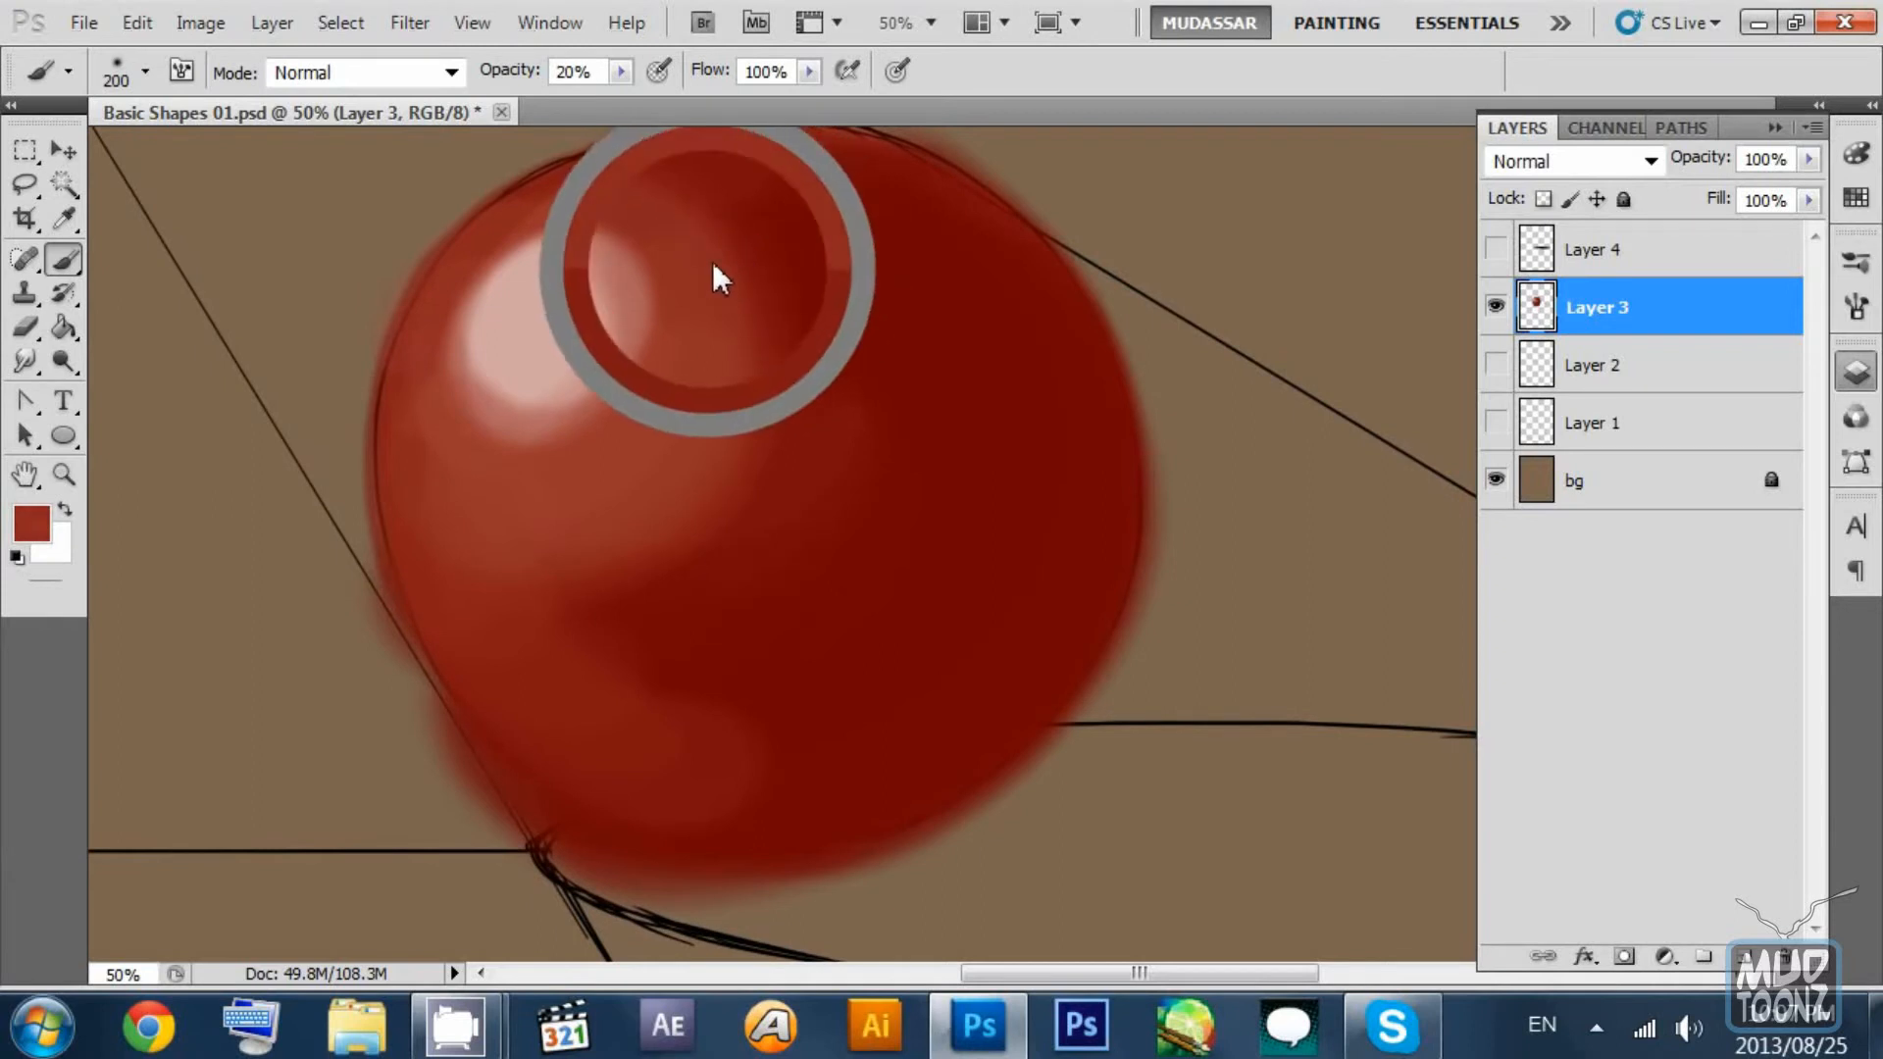
left_click_drag(798, 402, 792, 340)
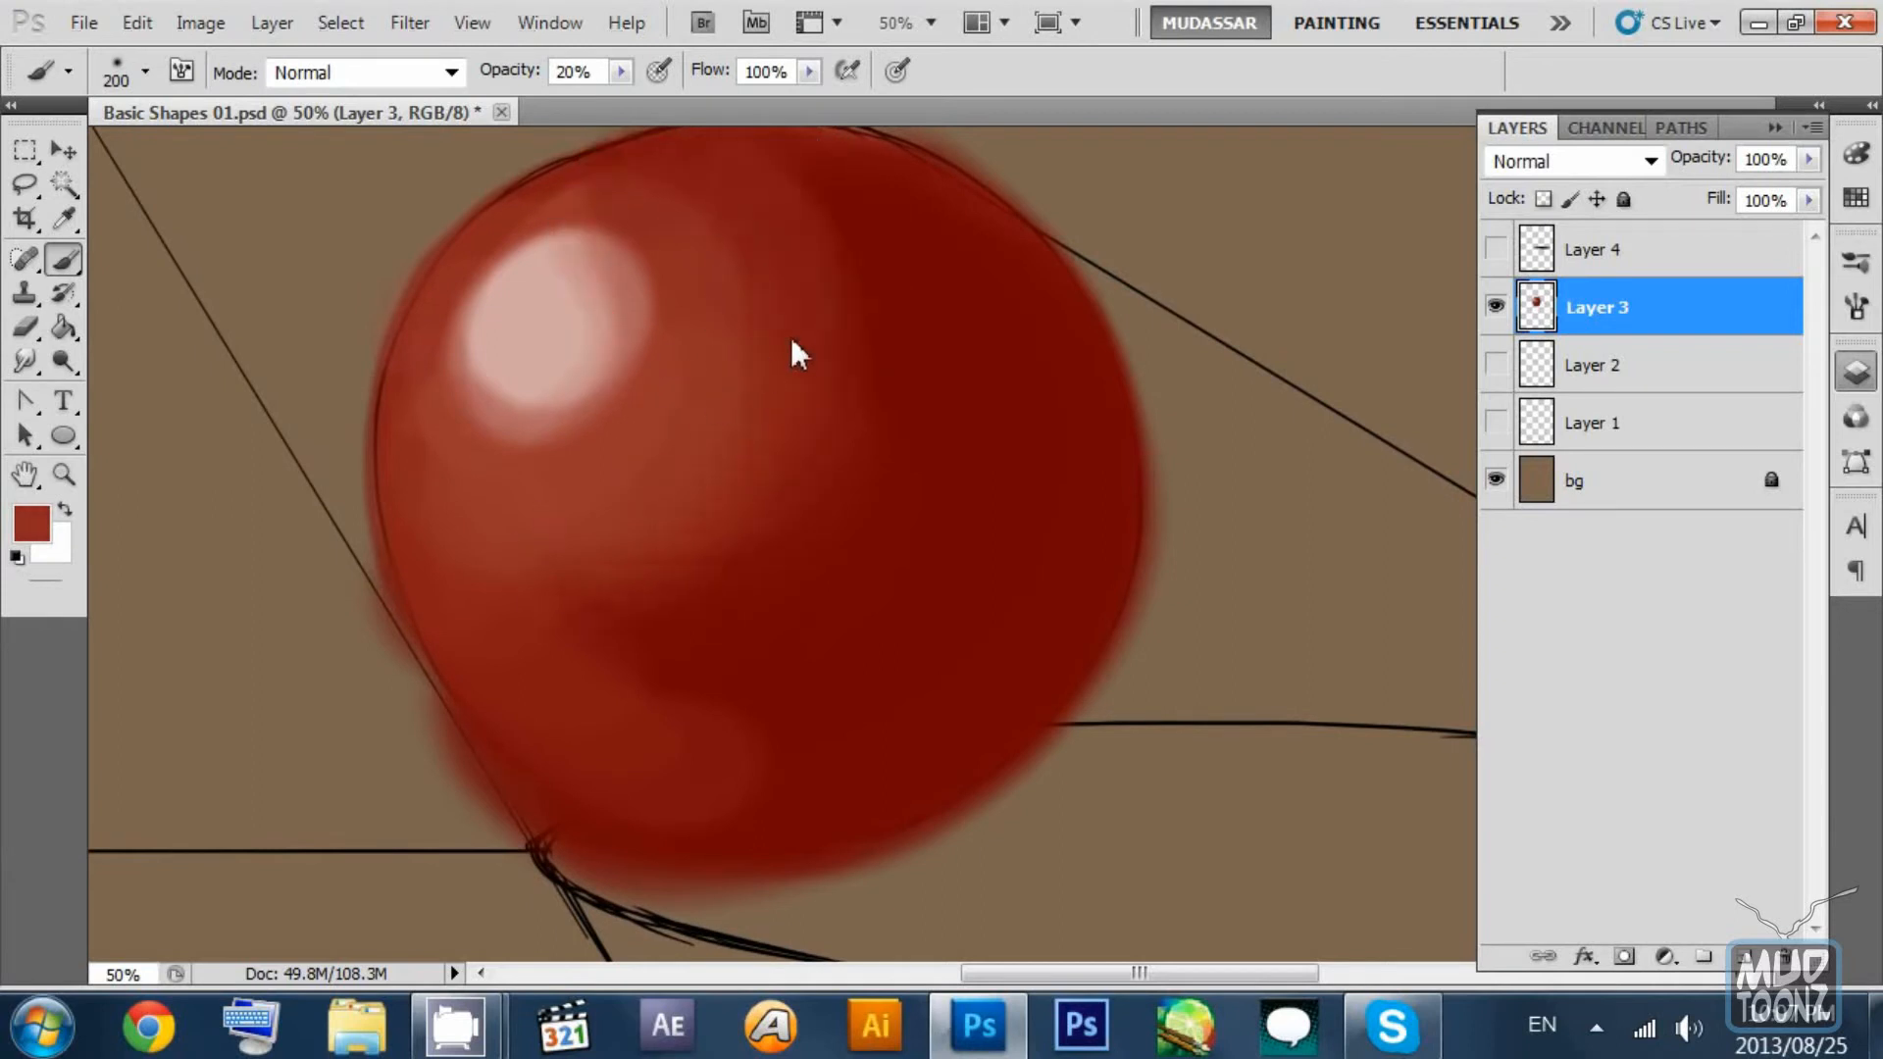
Alternate sampled mid and dark reds over the ball's centre, right and lower side to rework the light-to-shadow transition.
left_click(830, 343, "alt")
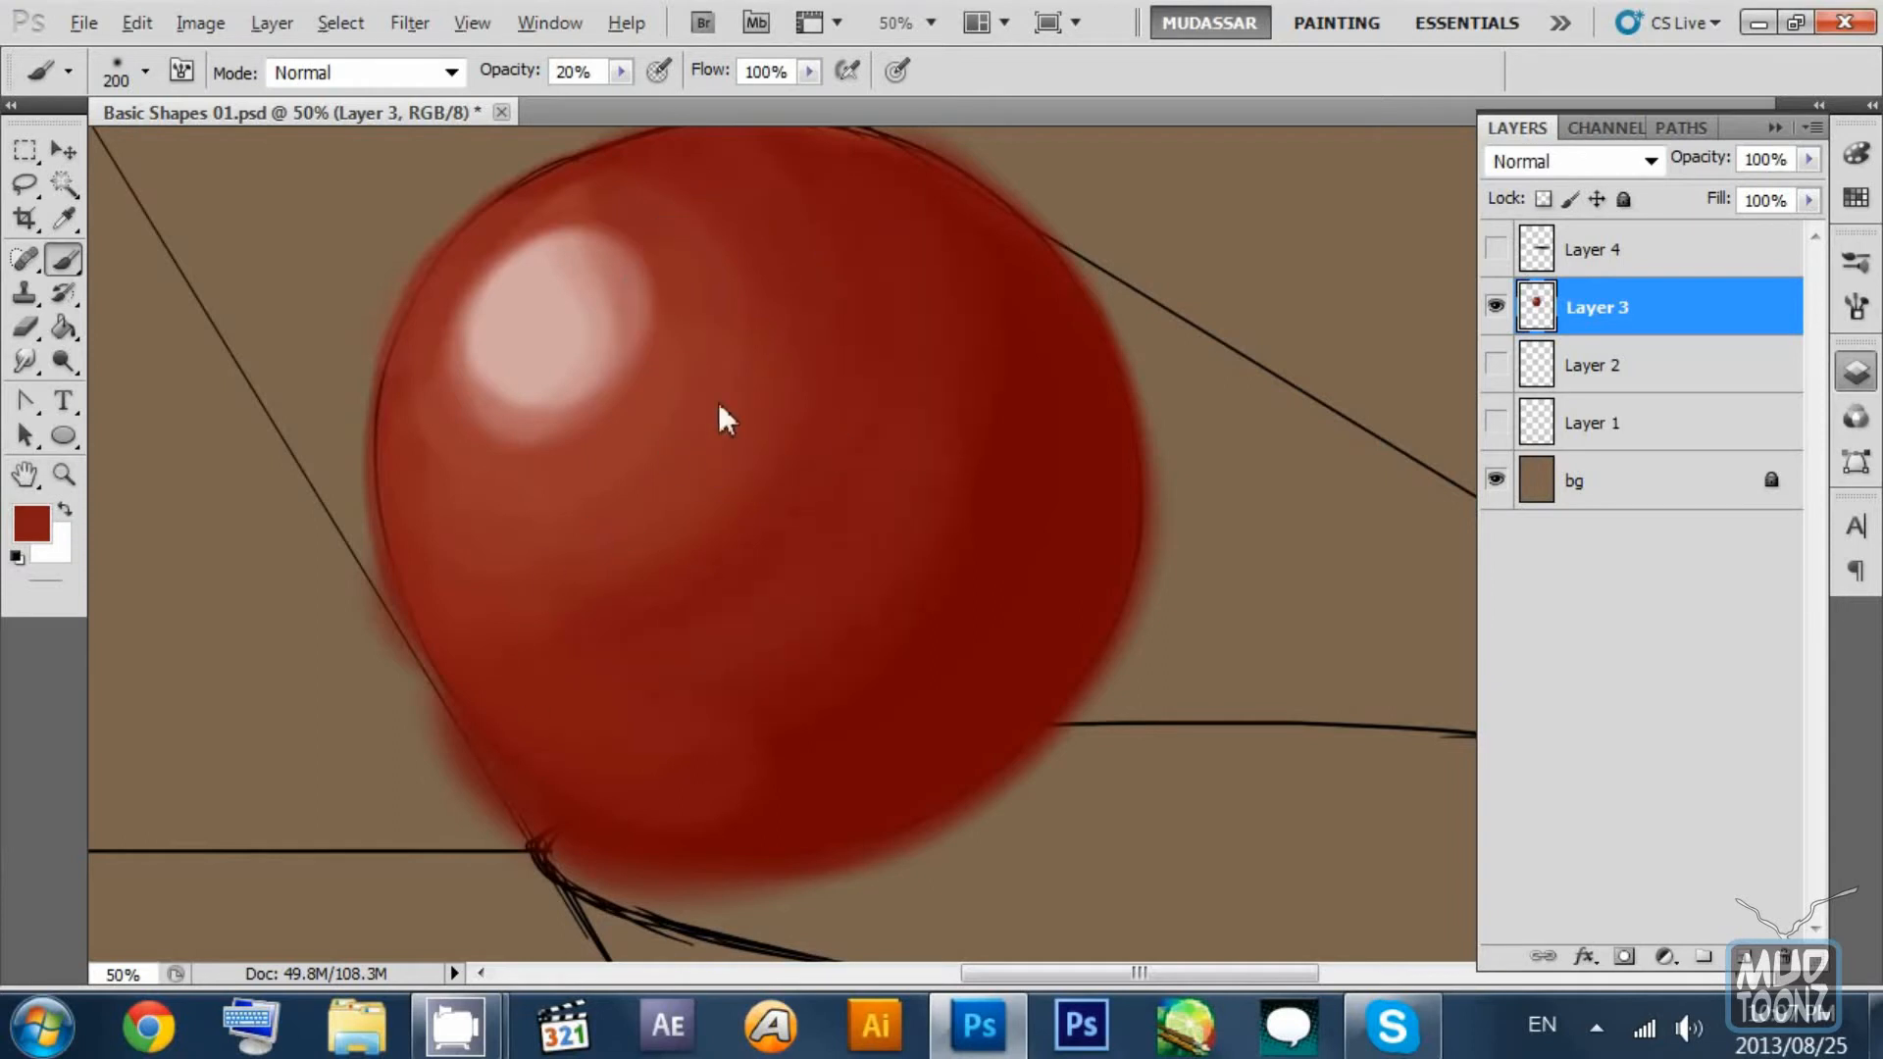
left_click(759, 357, "alt")
left_click(997, 405, "alt")
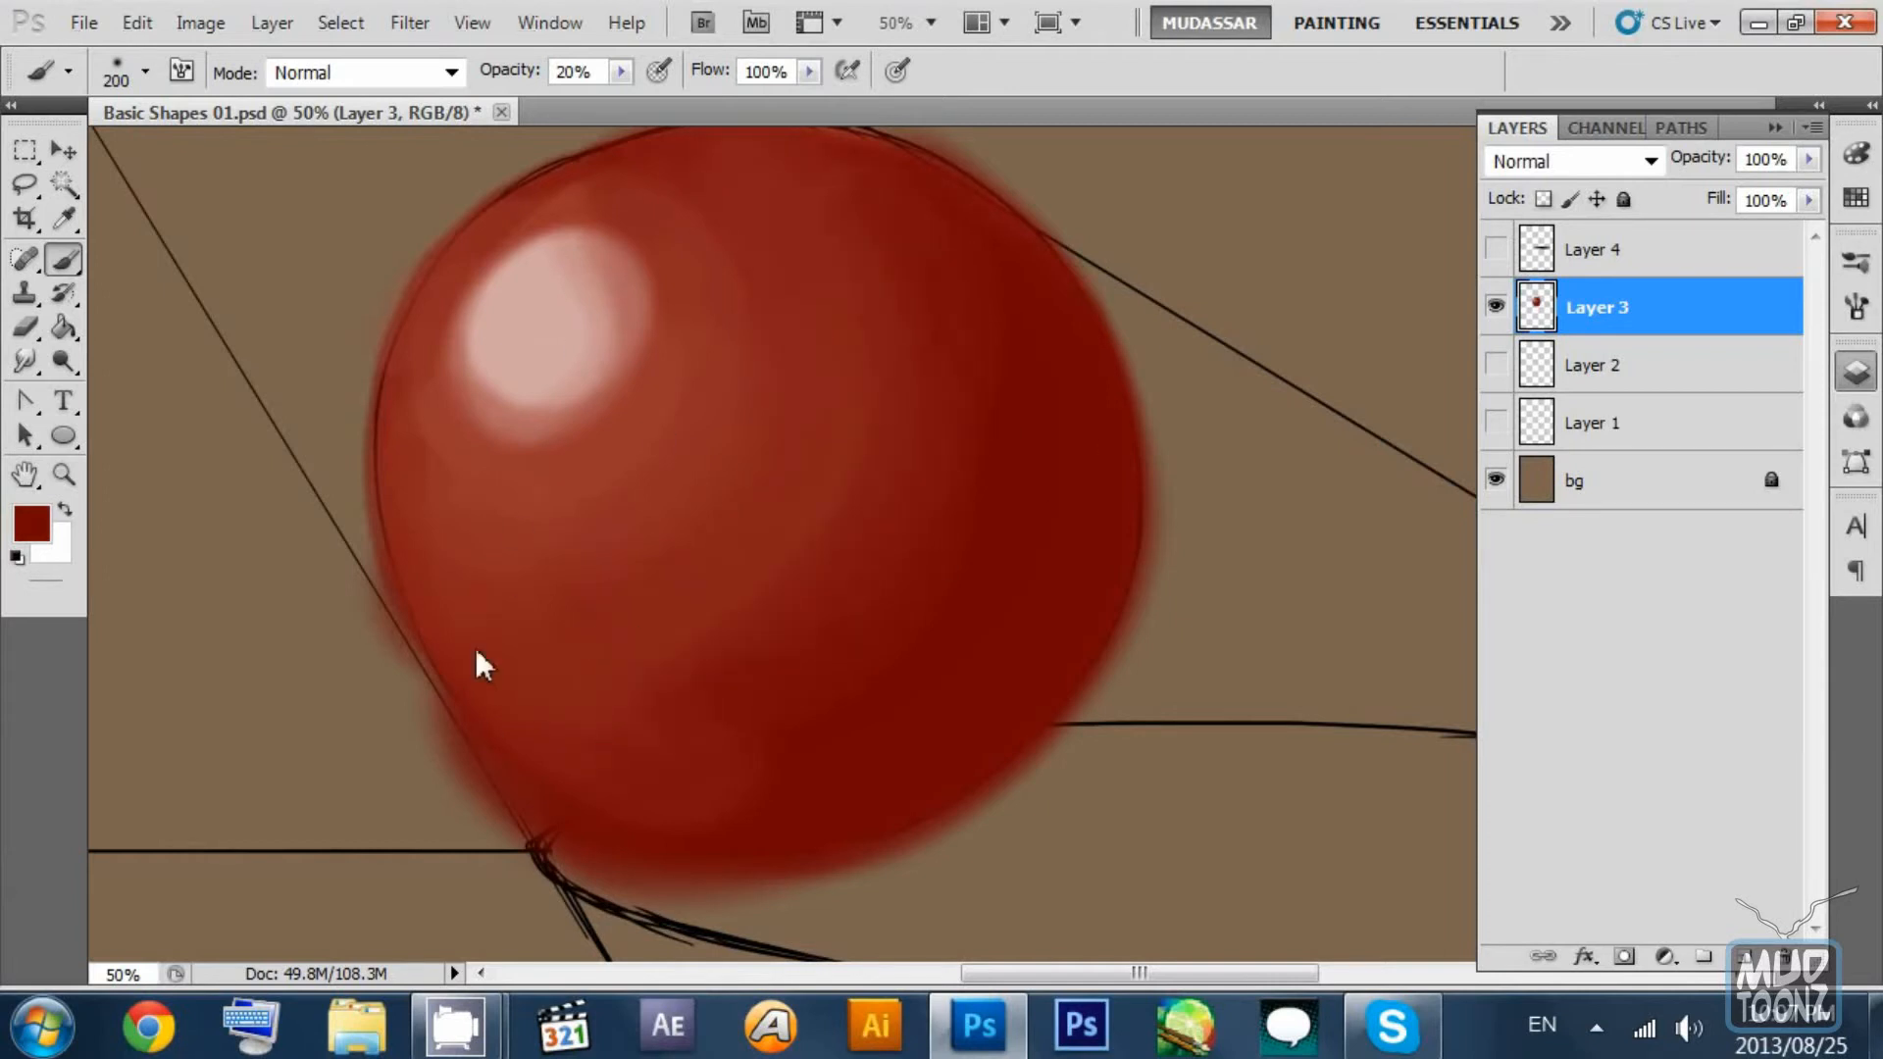
left_click(748, 306, "alt")
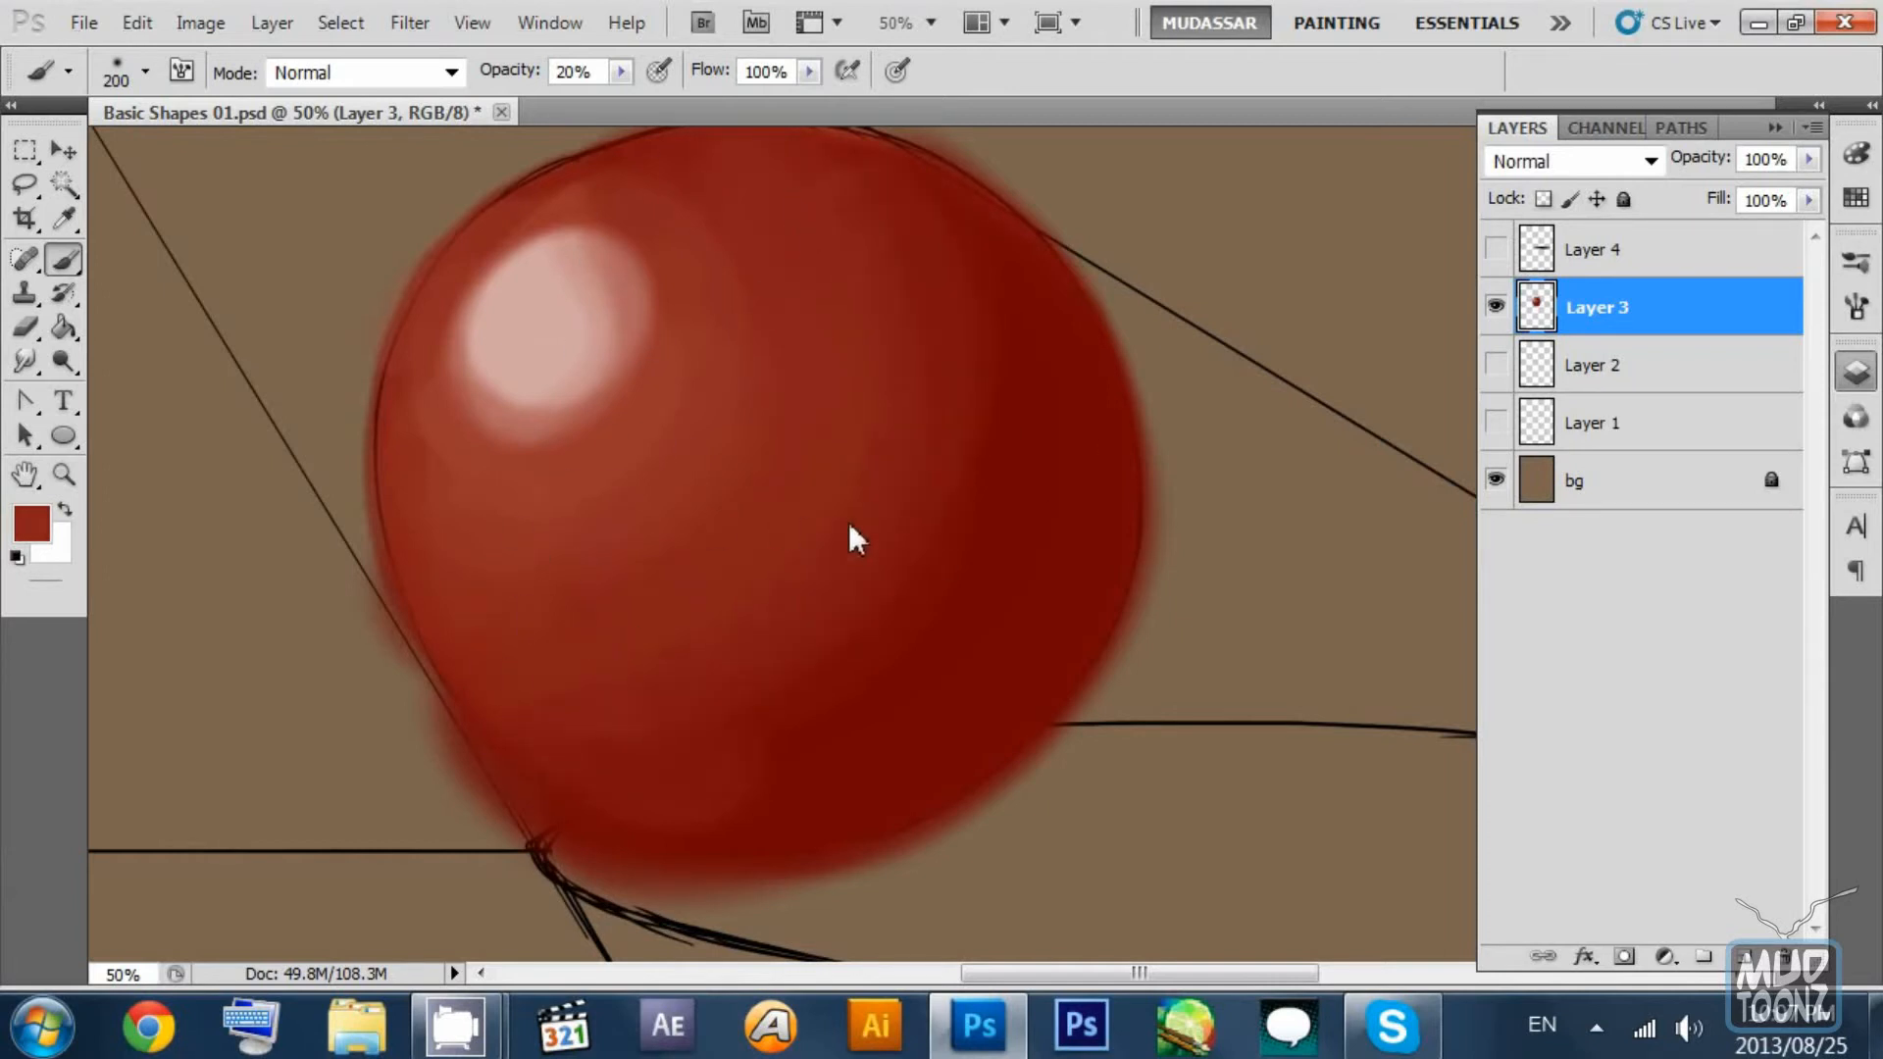
left_click(1020, 414, "alt")
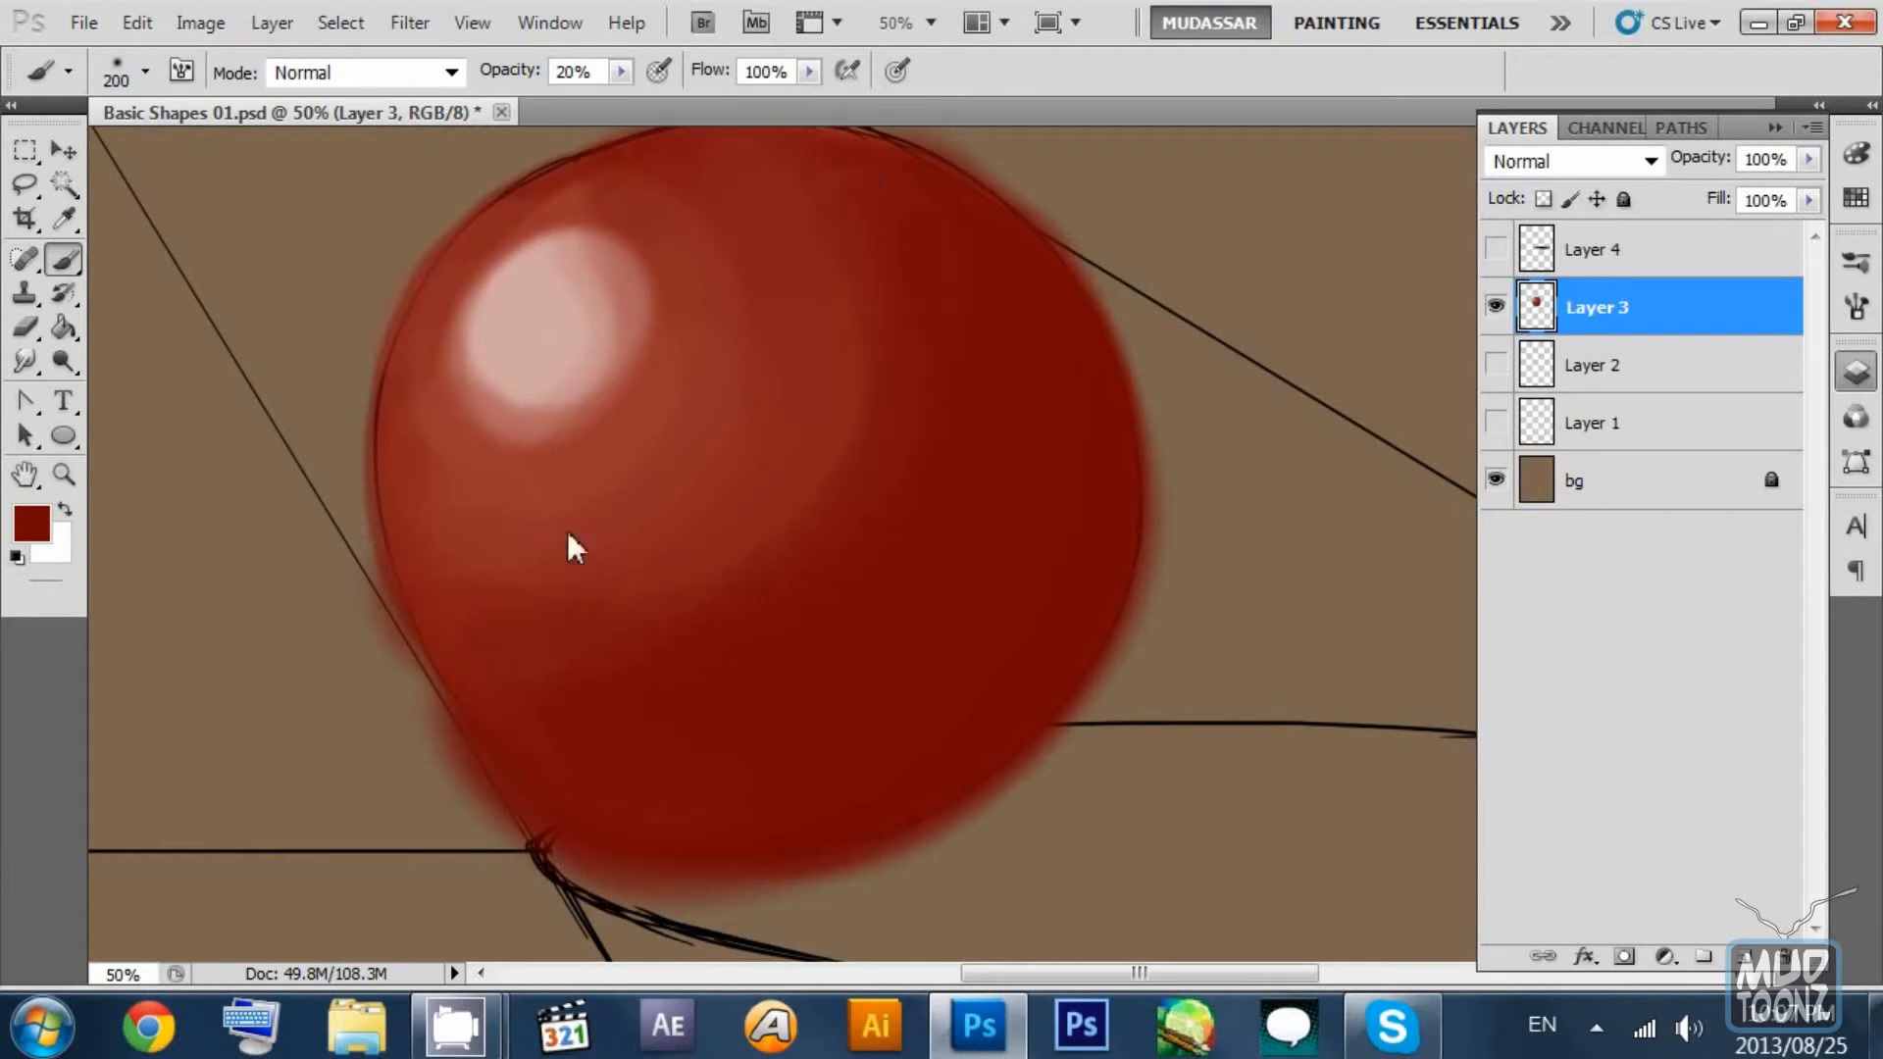
Sample lit reds from the centre and left side and blend them over the lower-left area and around the highlight.
left_click(714, 472, "alt")
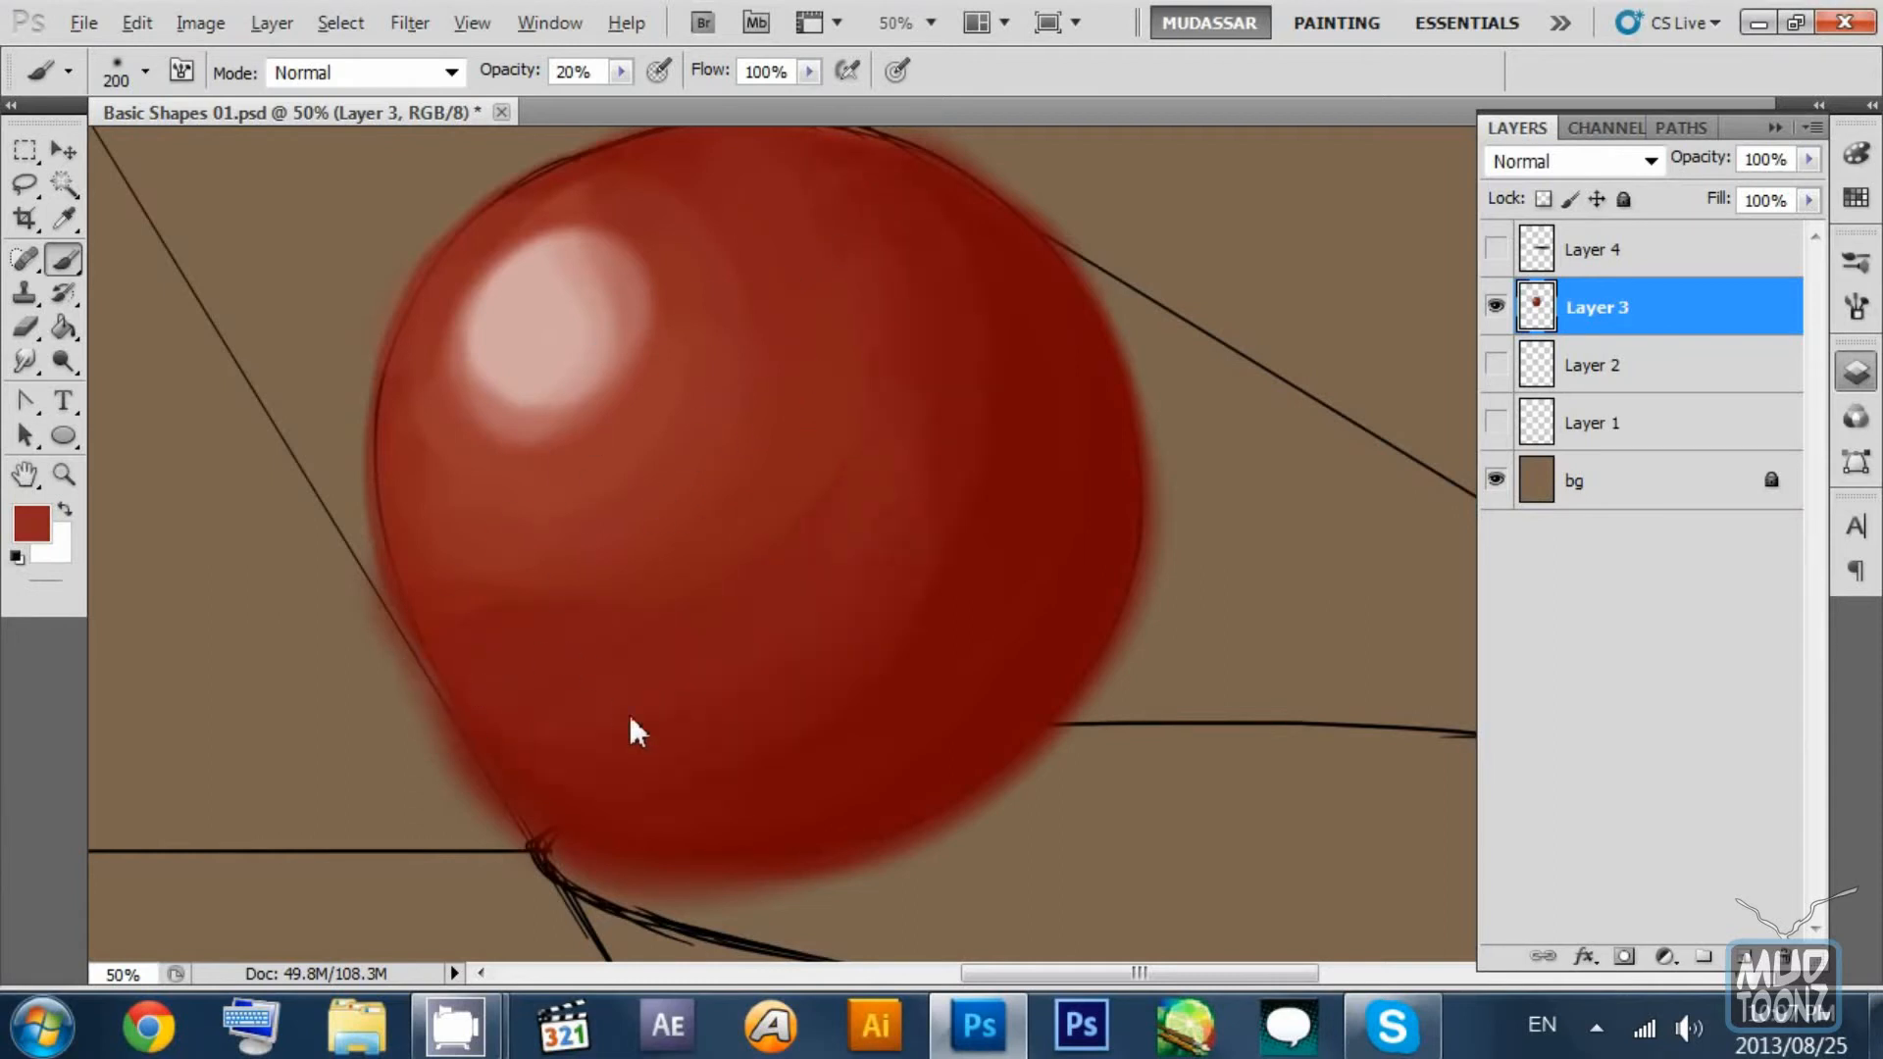
left_click(458, 608, "alt")
left_click(504, 397, "alt")
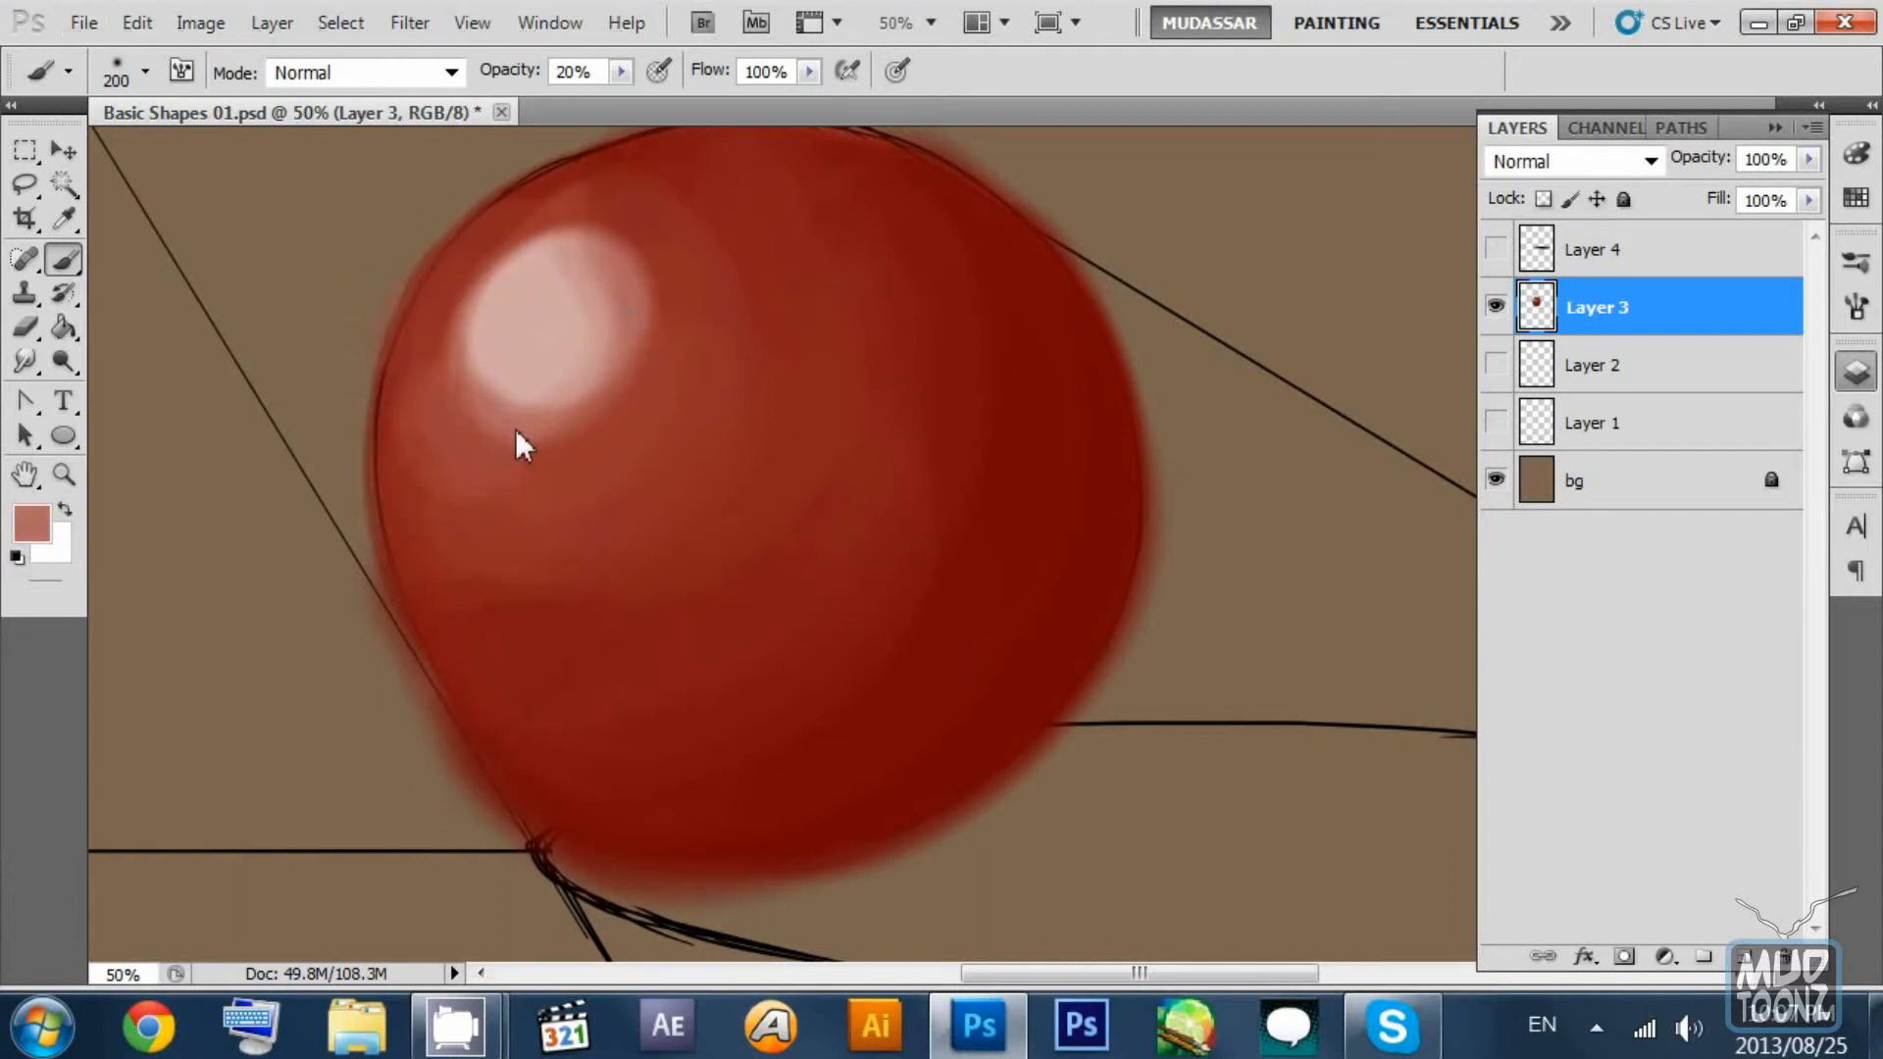
left_click(397, 400, "alt")
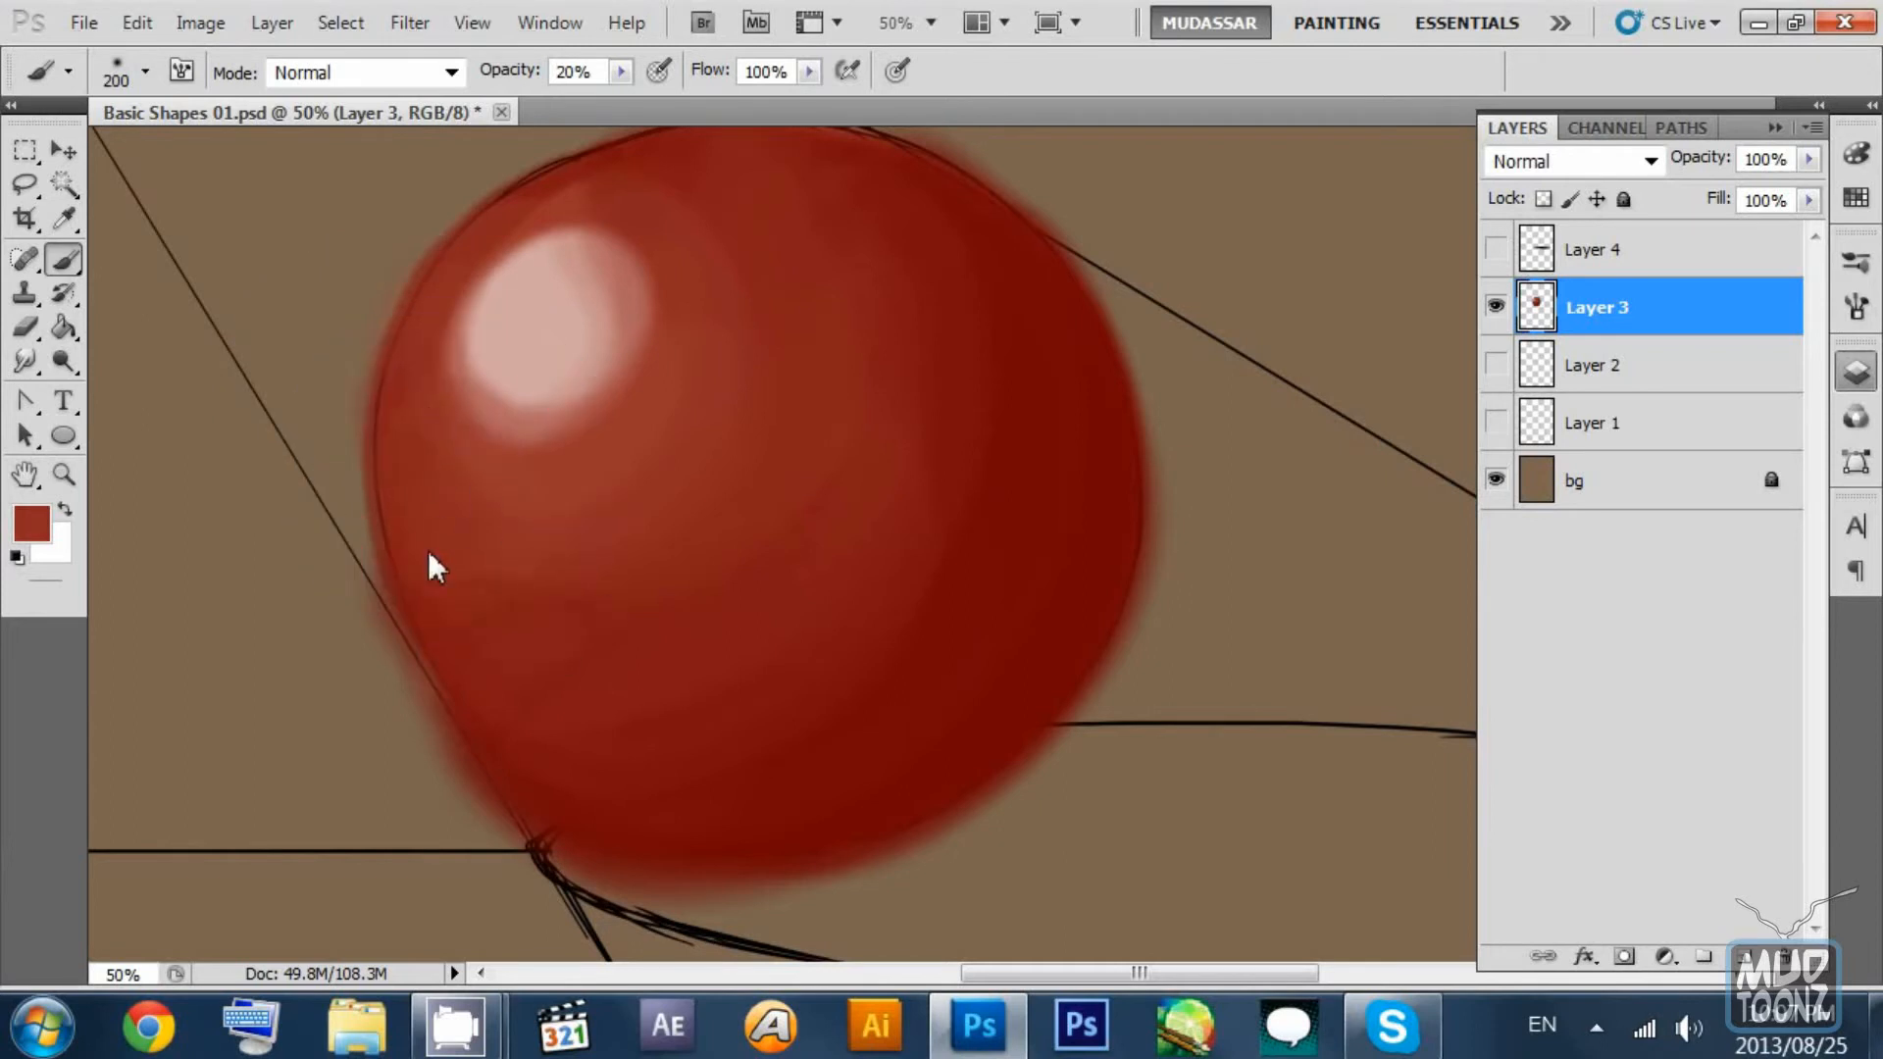
Sample mid reds from the ball's centre and upper area and smooth the tones between highlight and shadow.
left_click(897, 446, "alt")
left_click_drag(1027, 456, 971, 378)
left_click_drag(826, 404, 853, 561)
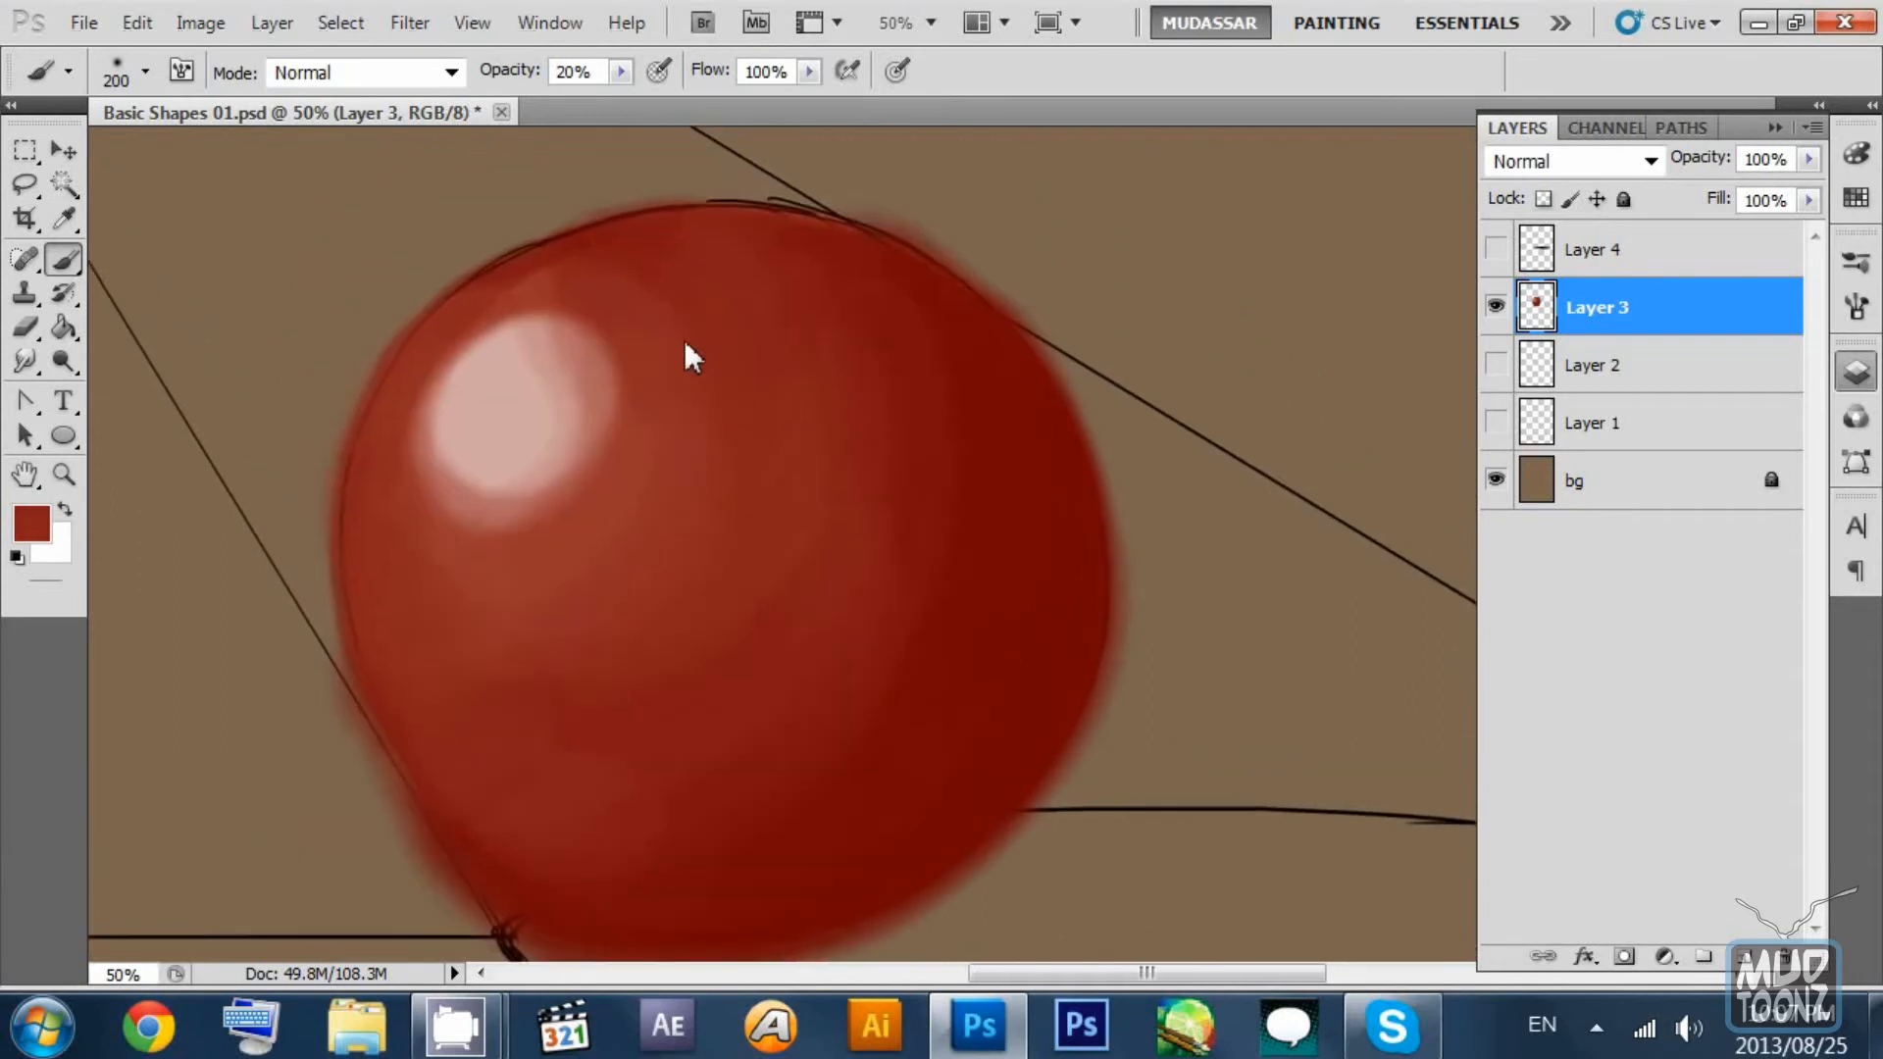
left_click(683, 299, "alt")
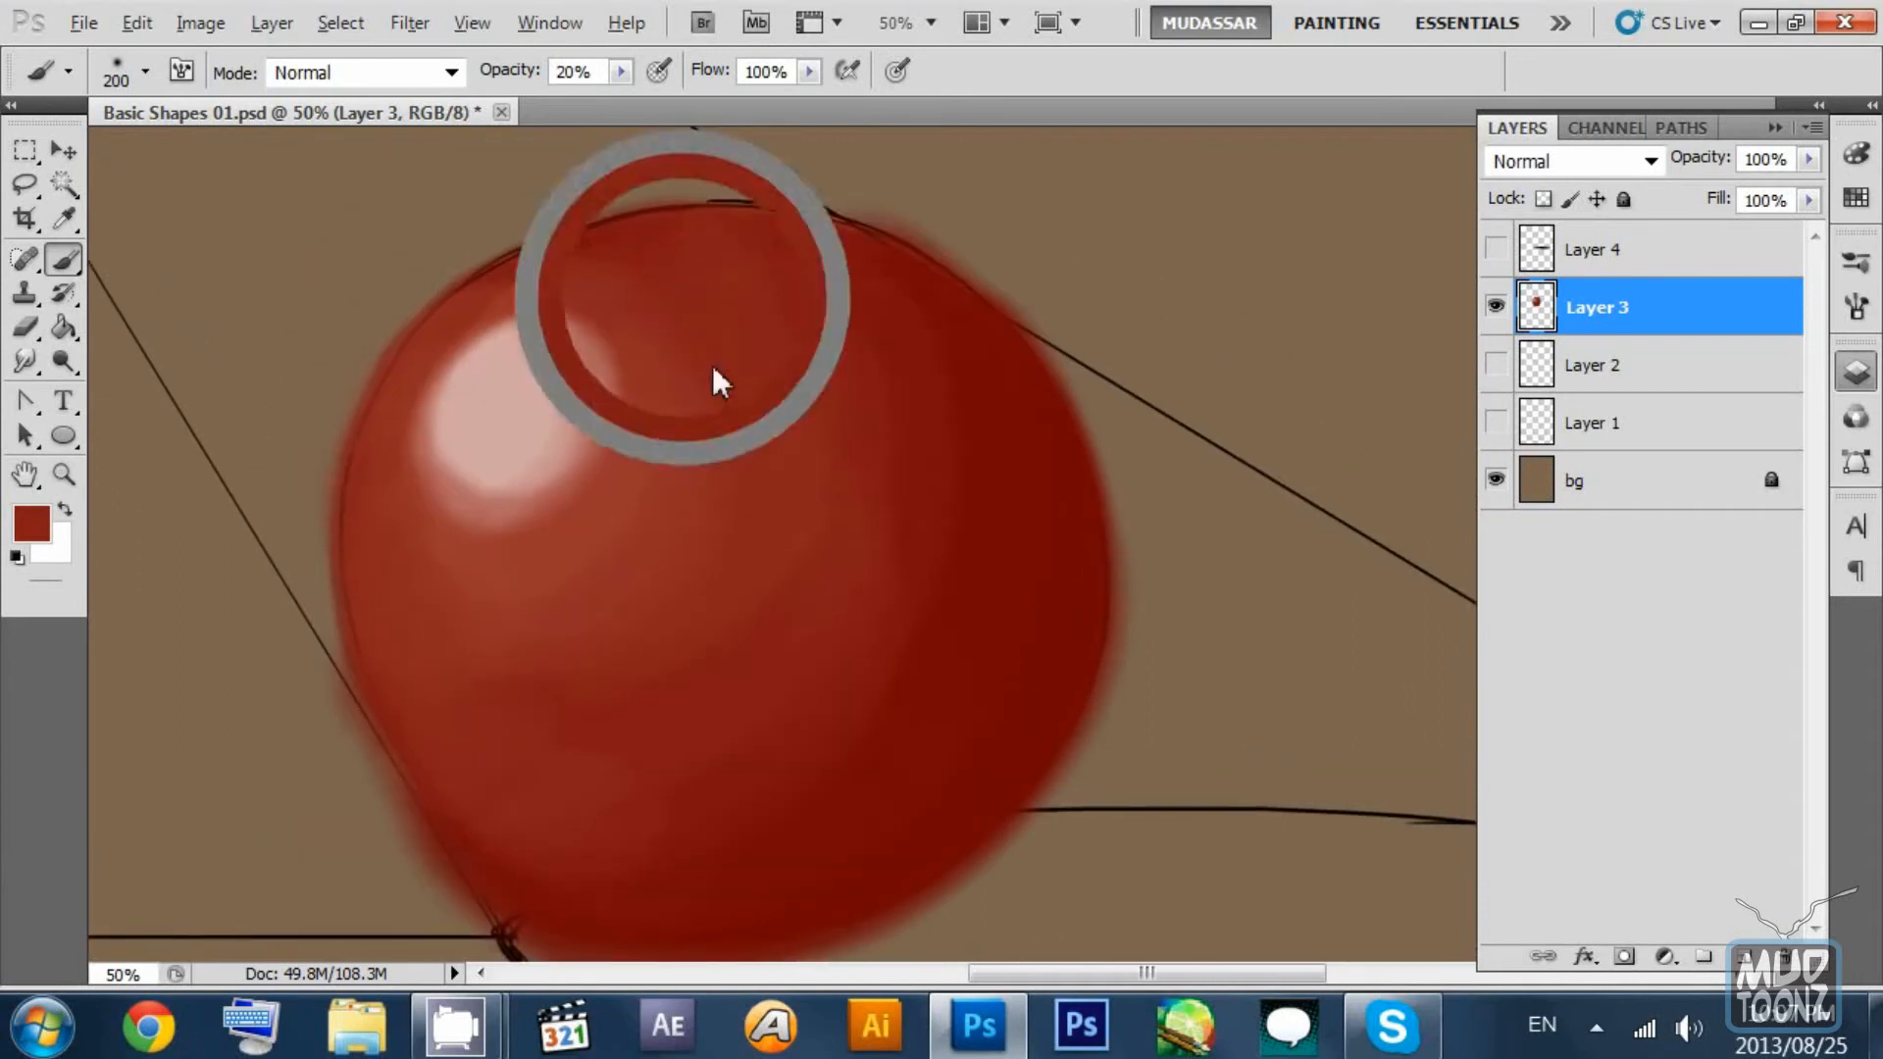
mouse_move(712, 364)
left_mouse_down()
mouse_move(520, 270)
mouse_move(608, 283)
mouse_move(586, 273)
mouse_move(505, 294)
mouse_move(598, 277)
left_mouse_up()
Sample reds along the ball's upper edge and right side and blend the upper tones into the shadow.
left_click(520, 266, "alt")
left_click(584, 279, "alt")
left_click(607, 289, "alt")
left_click_drag(922, 427, 821, 283)
left_click(814, 267, "alt")
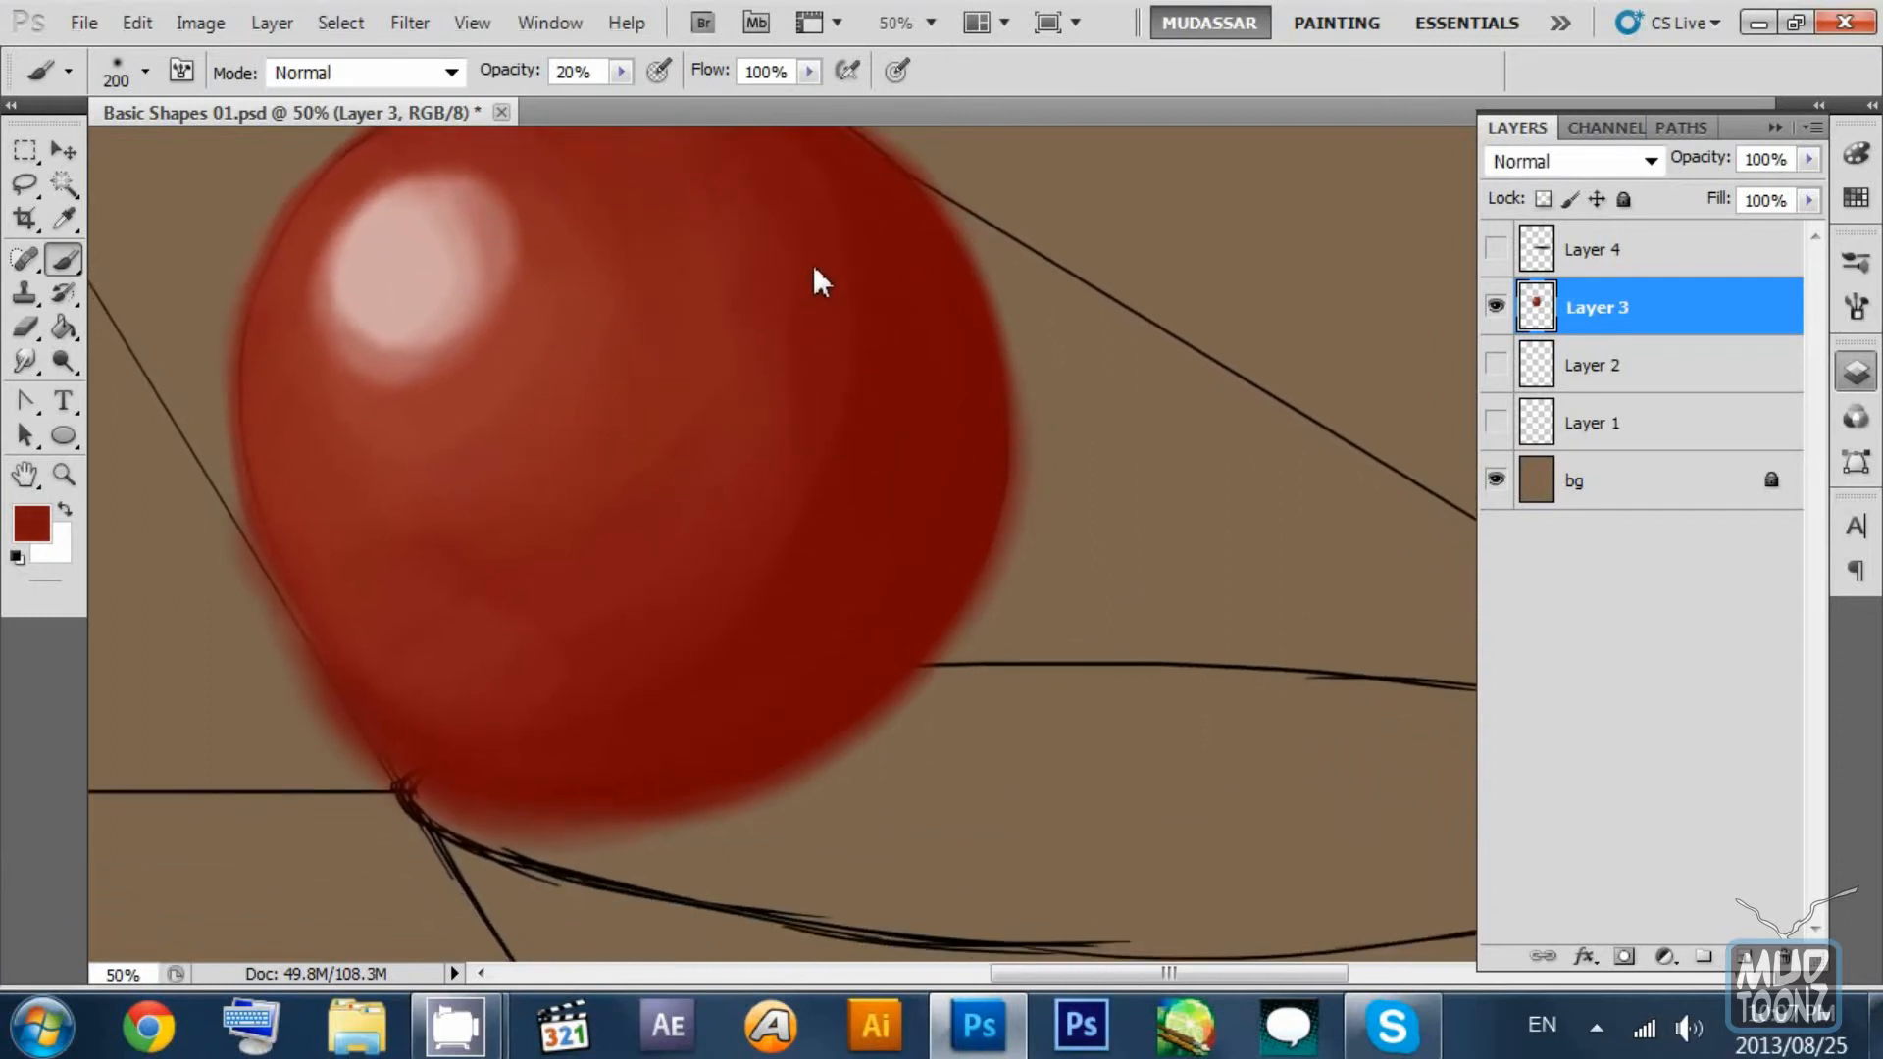
left_click(834, 326, "alt")
Set the background colour to dark red #700303 and return to the Brush tool.
left_click(54, 544)
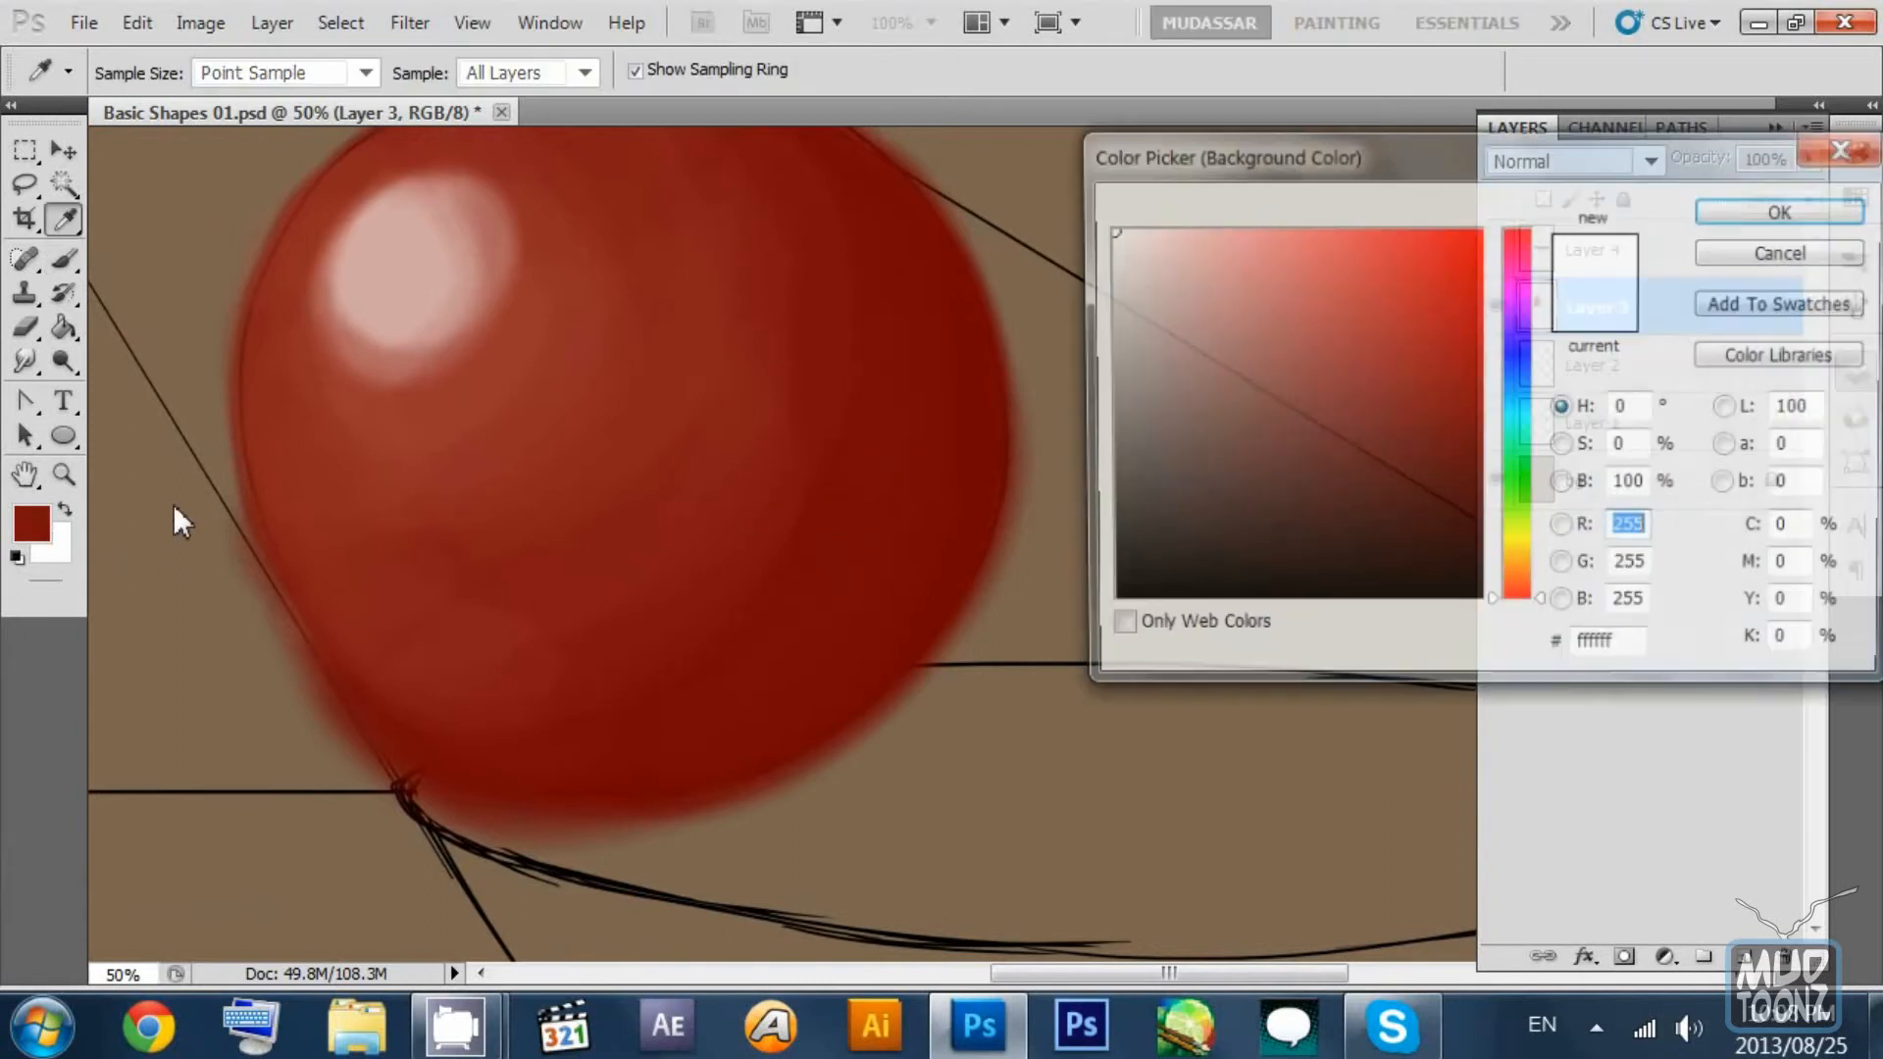
left_click(1472, 460)
left_click(1477, 481)
left_click(1472, 433)
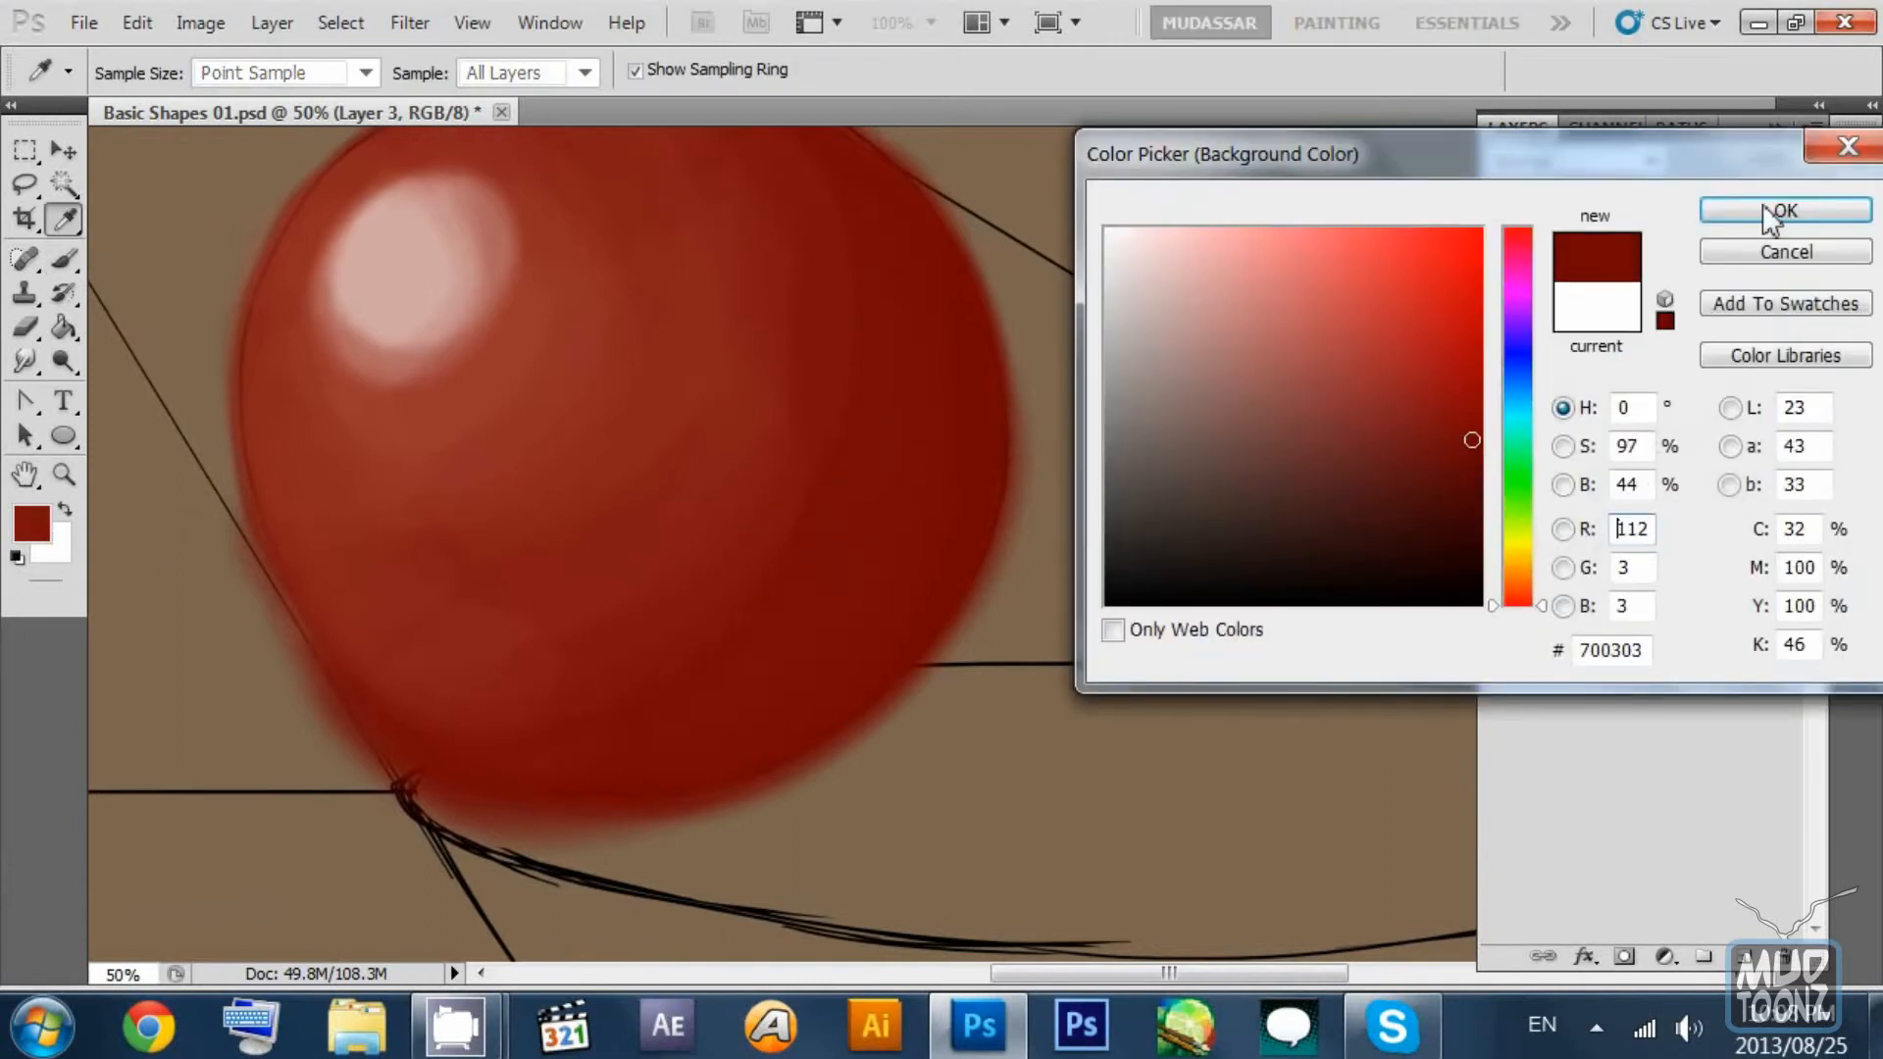
left_click(1785, 210)
key("b")
Paint dark red strokes down the ball's right edge at 20% opacity, undoing the first one that spills too far out.
mouse_move(969, 312)
left_mouse_down()
mouse_move(988, 540)
mouse_move(721, 810)
left_mouse_up()
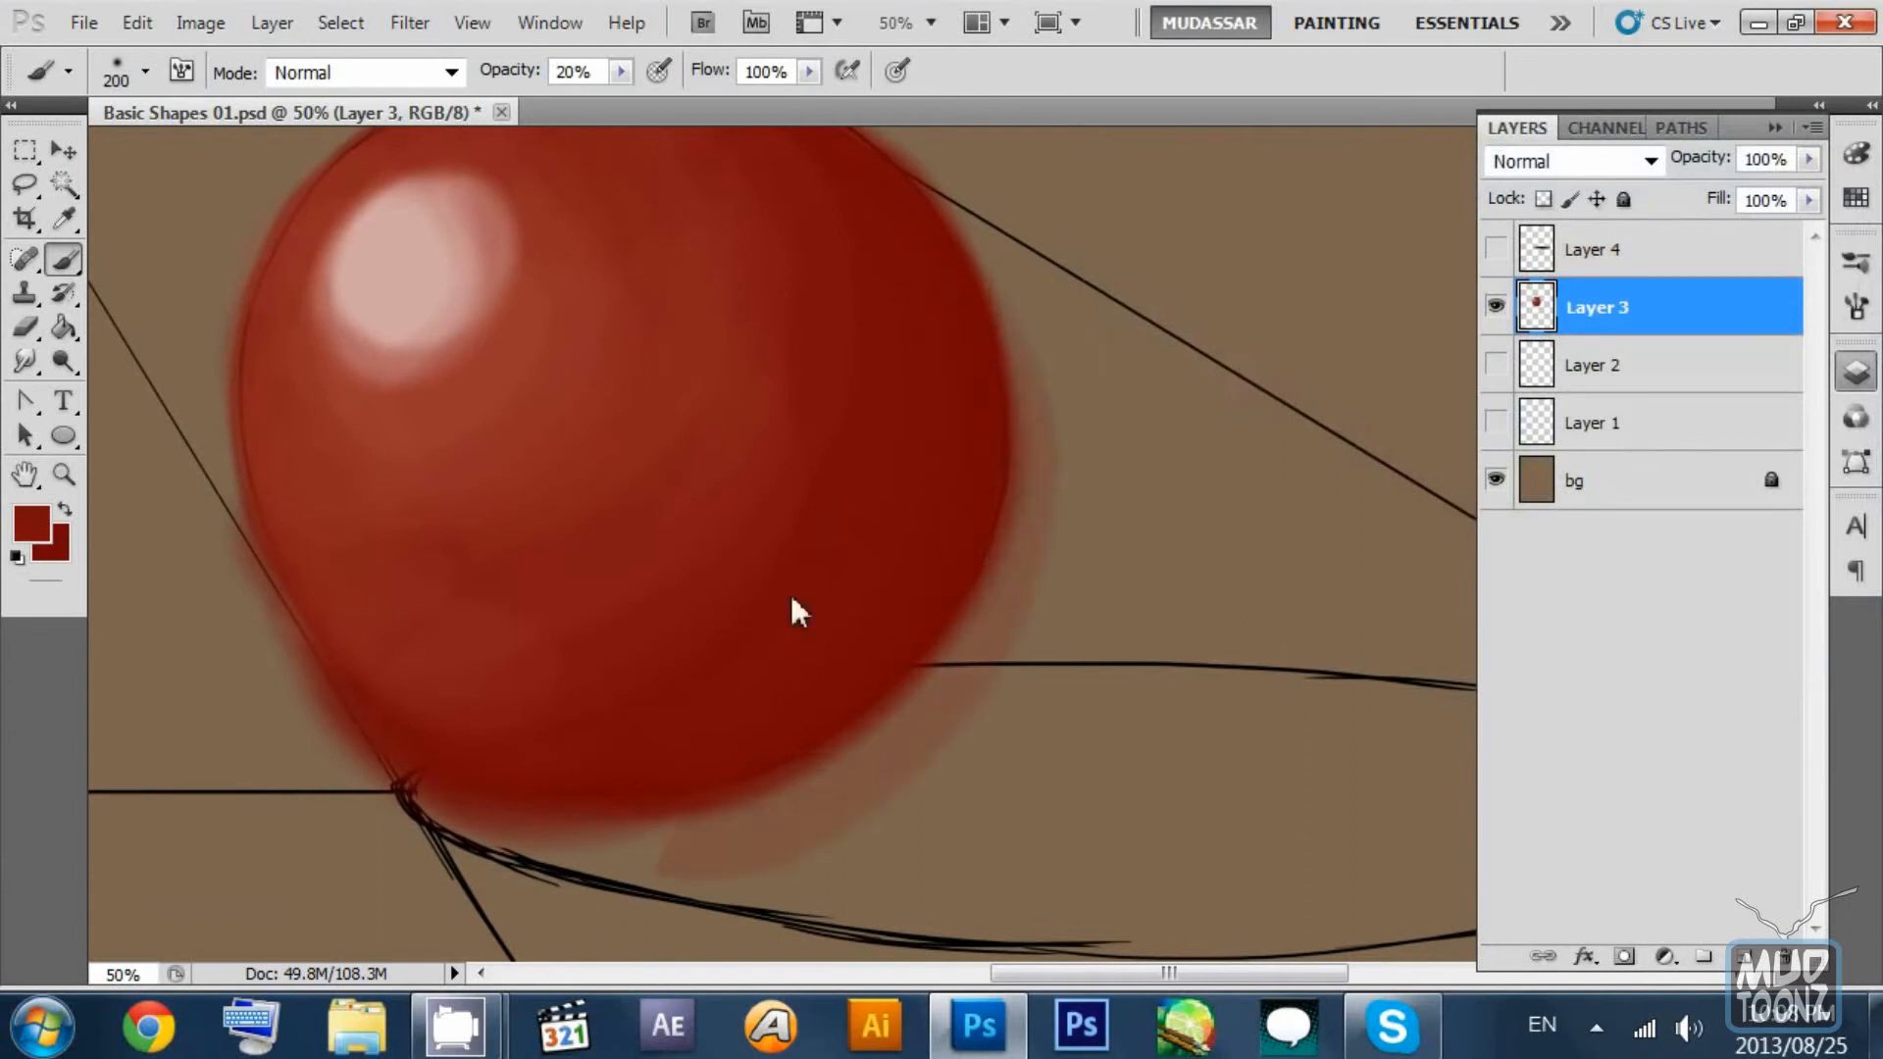
key("ctrl+z")
mouse_move(950, 271)
left_mouse_down()
mouse_move(995, 317)
mouse_move(826, 694)
left_mouse_up()
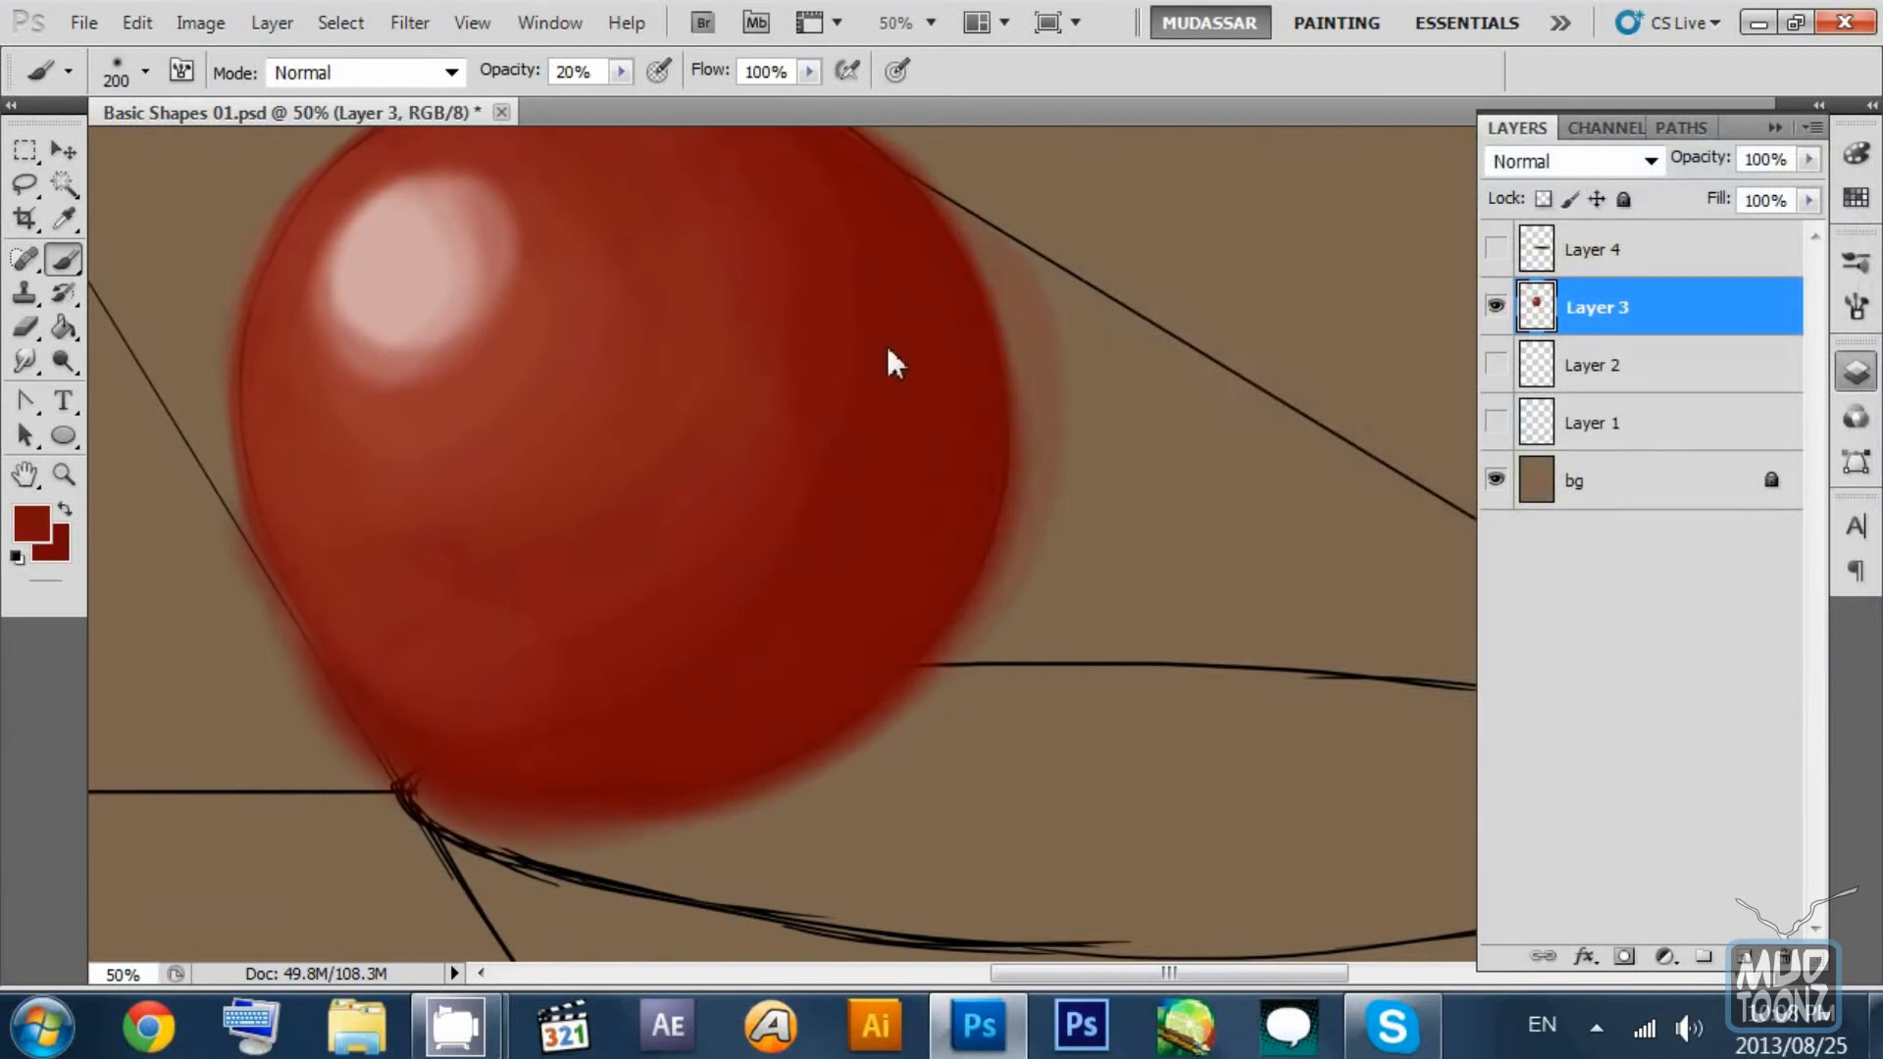
mouse_move(961, 285)
left_mouse_down()
mouse_move(1003, 484)
mouse_move(790, 616)
left_mouse_up()
Raise the brush opacity to 40% and strengthen the ball's right edge with dark red, undoing uneven strokes.
key("4")
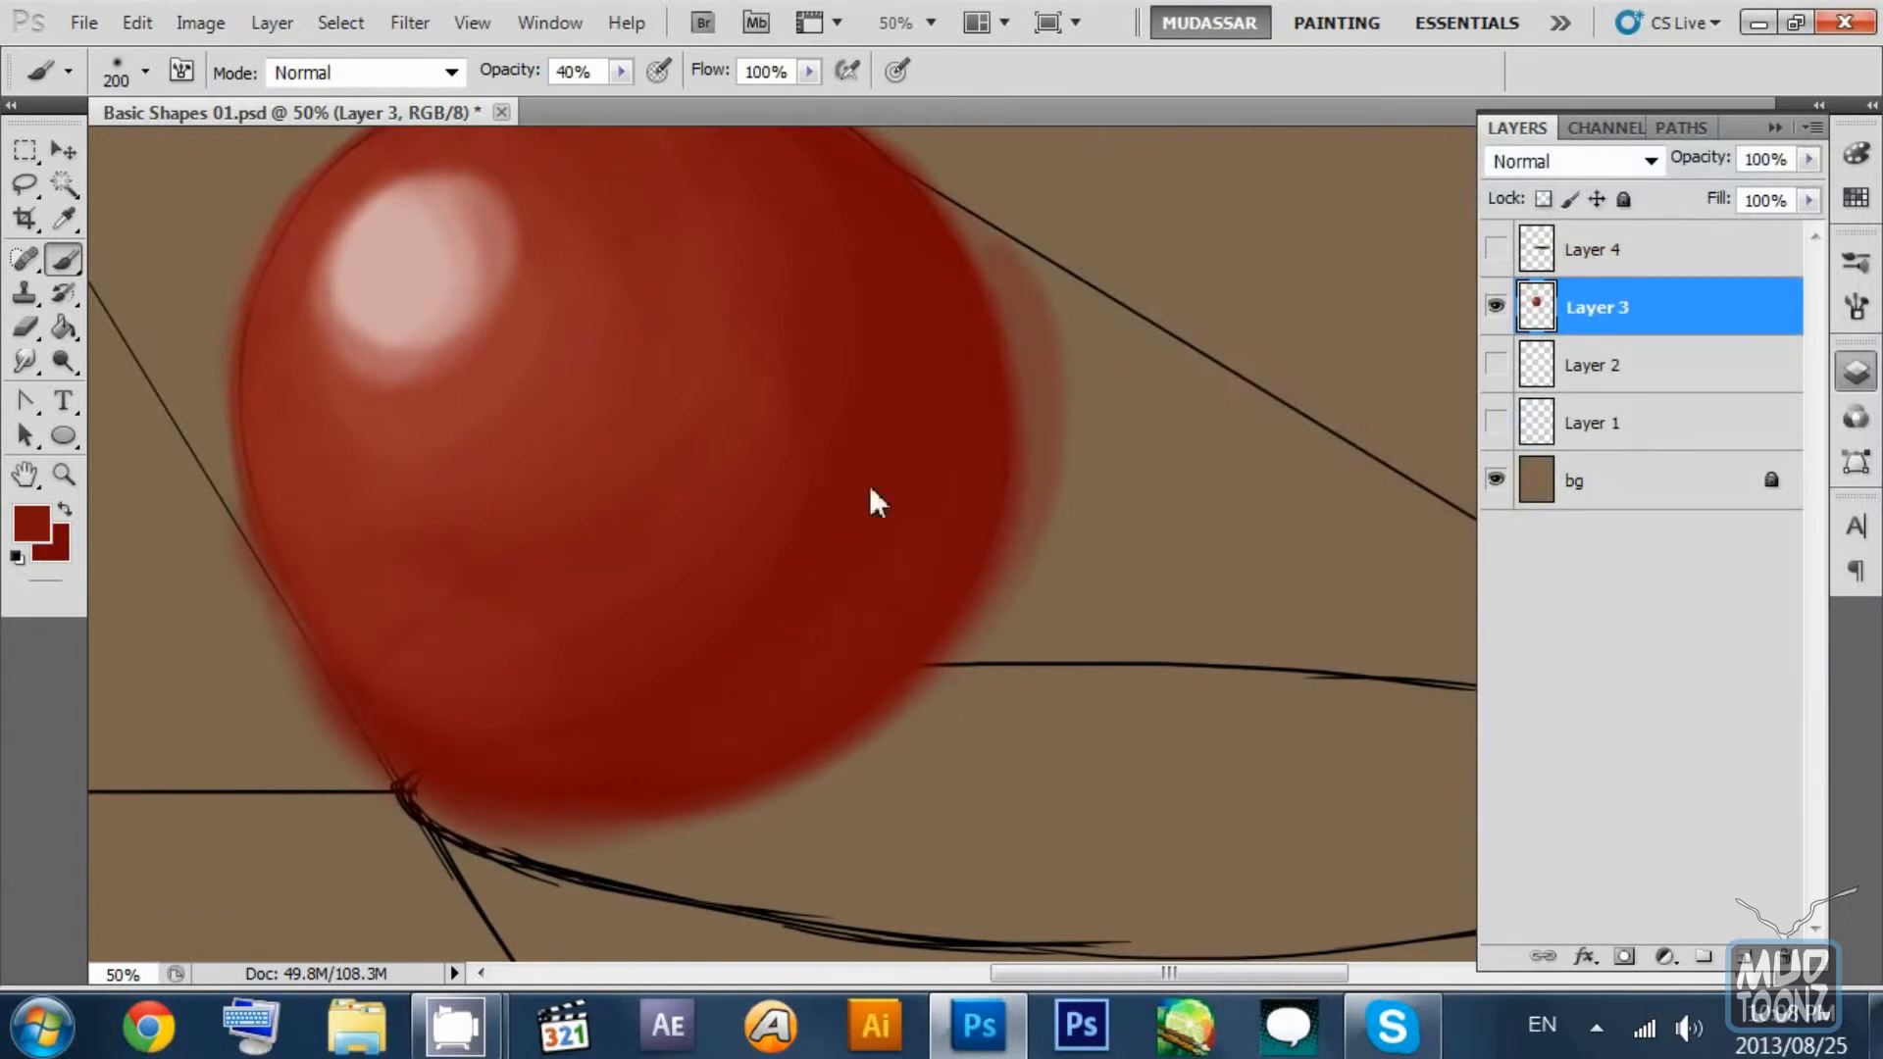
left_click_drag(983, 308, 824, 721)
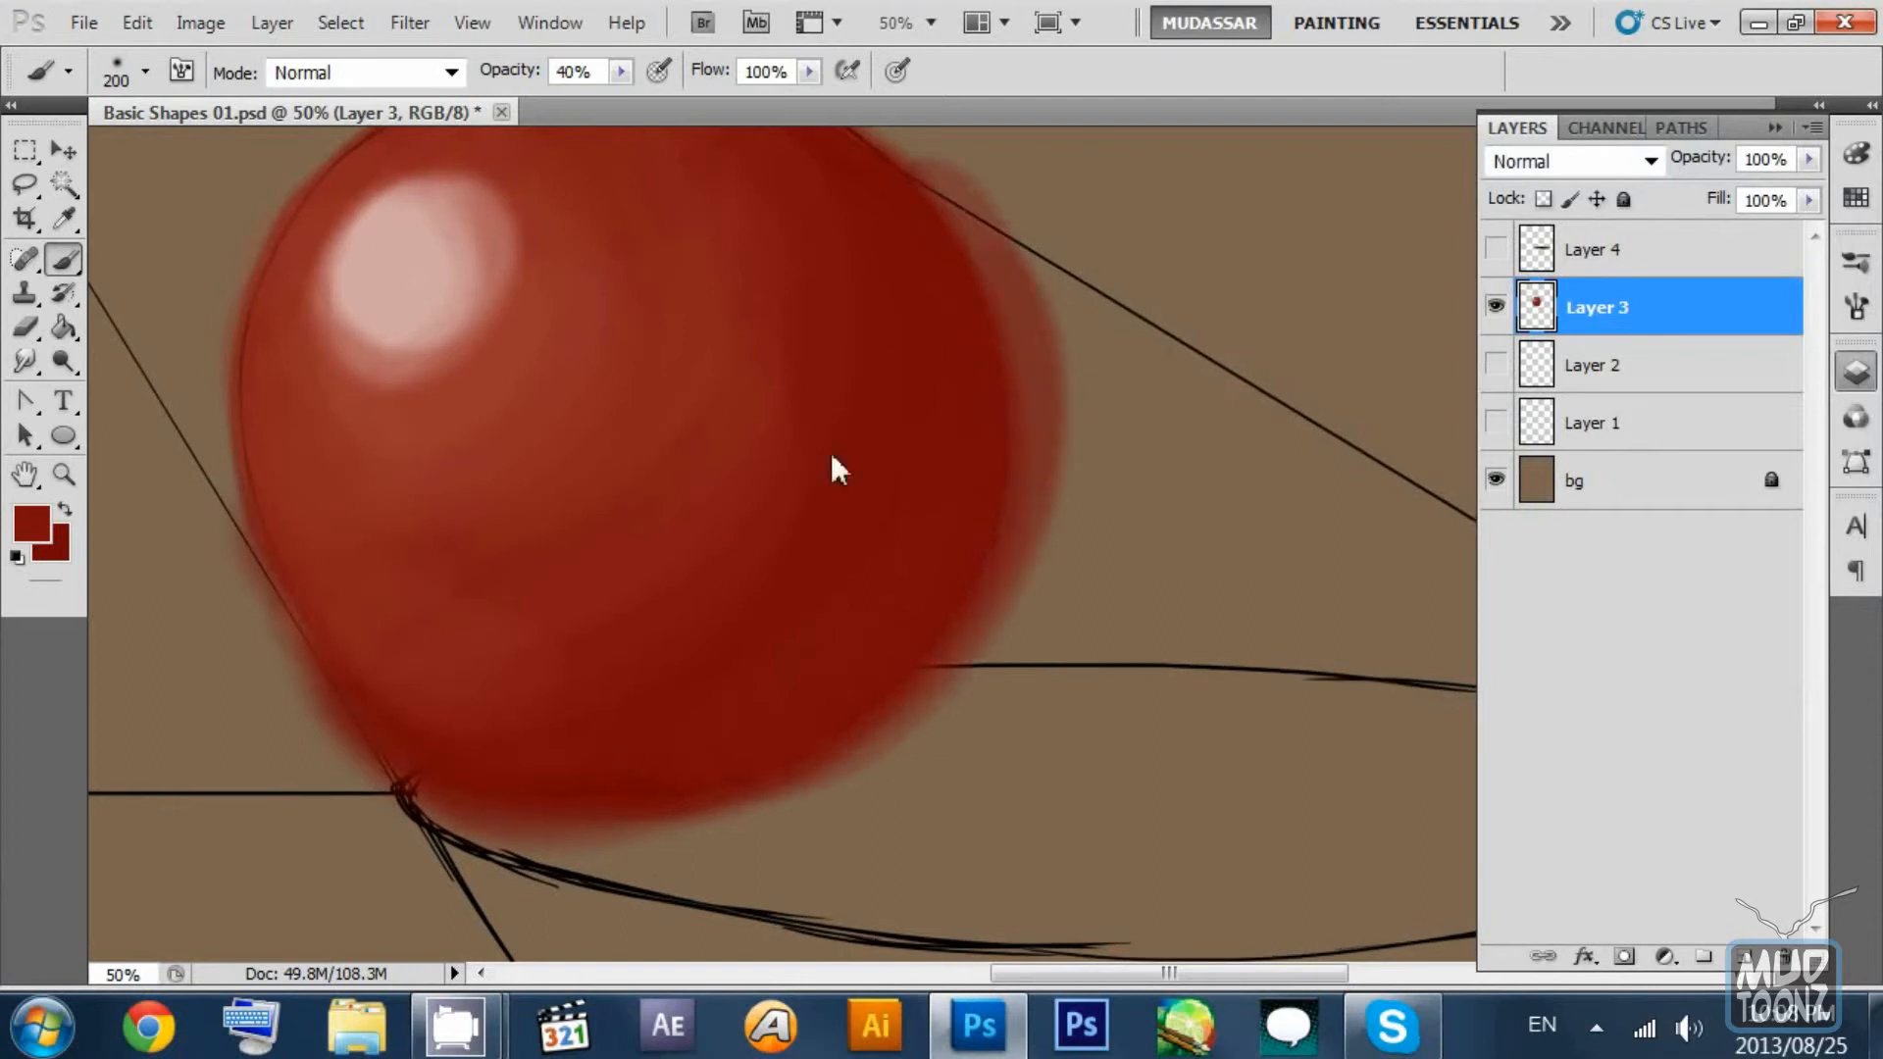
key("ctrl+z")
left_click_drag(922, 250, 967, 481)
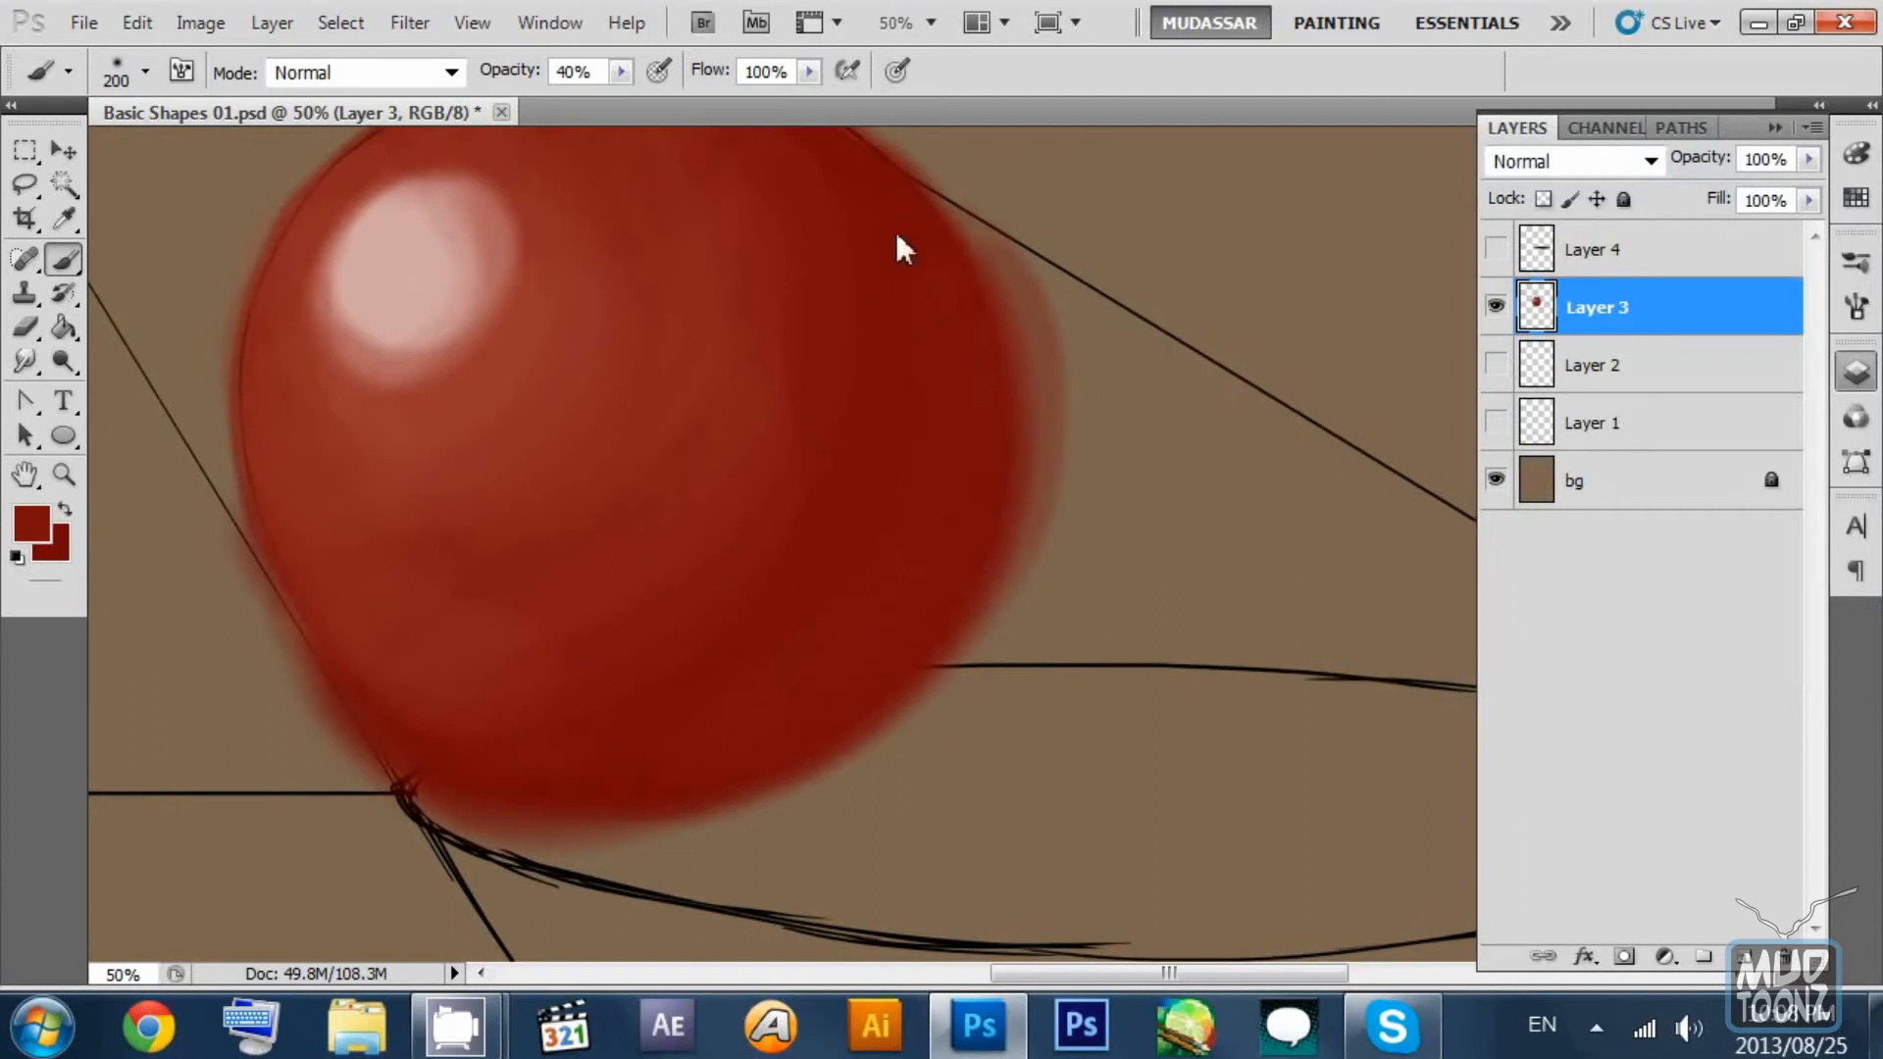
left_click_drag(1013, 349, 981, 496)
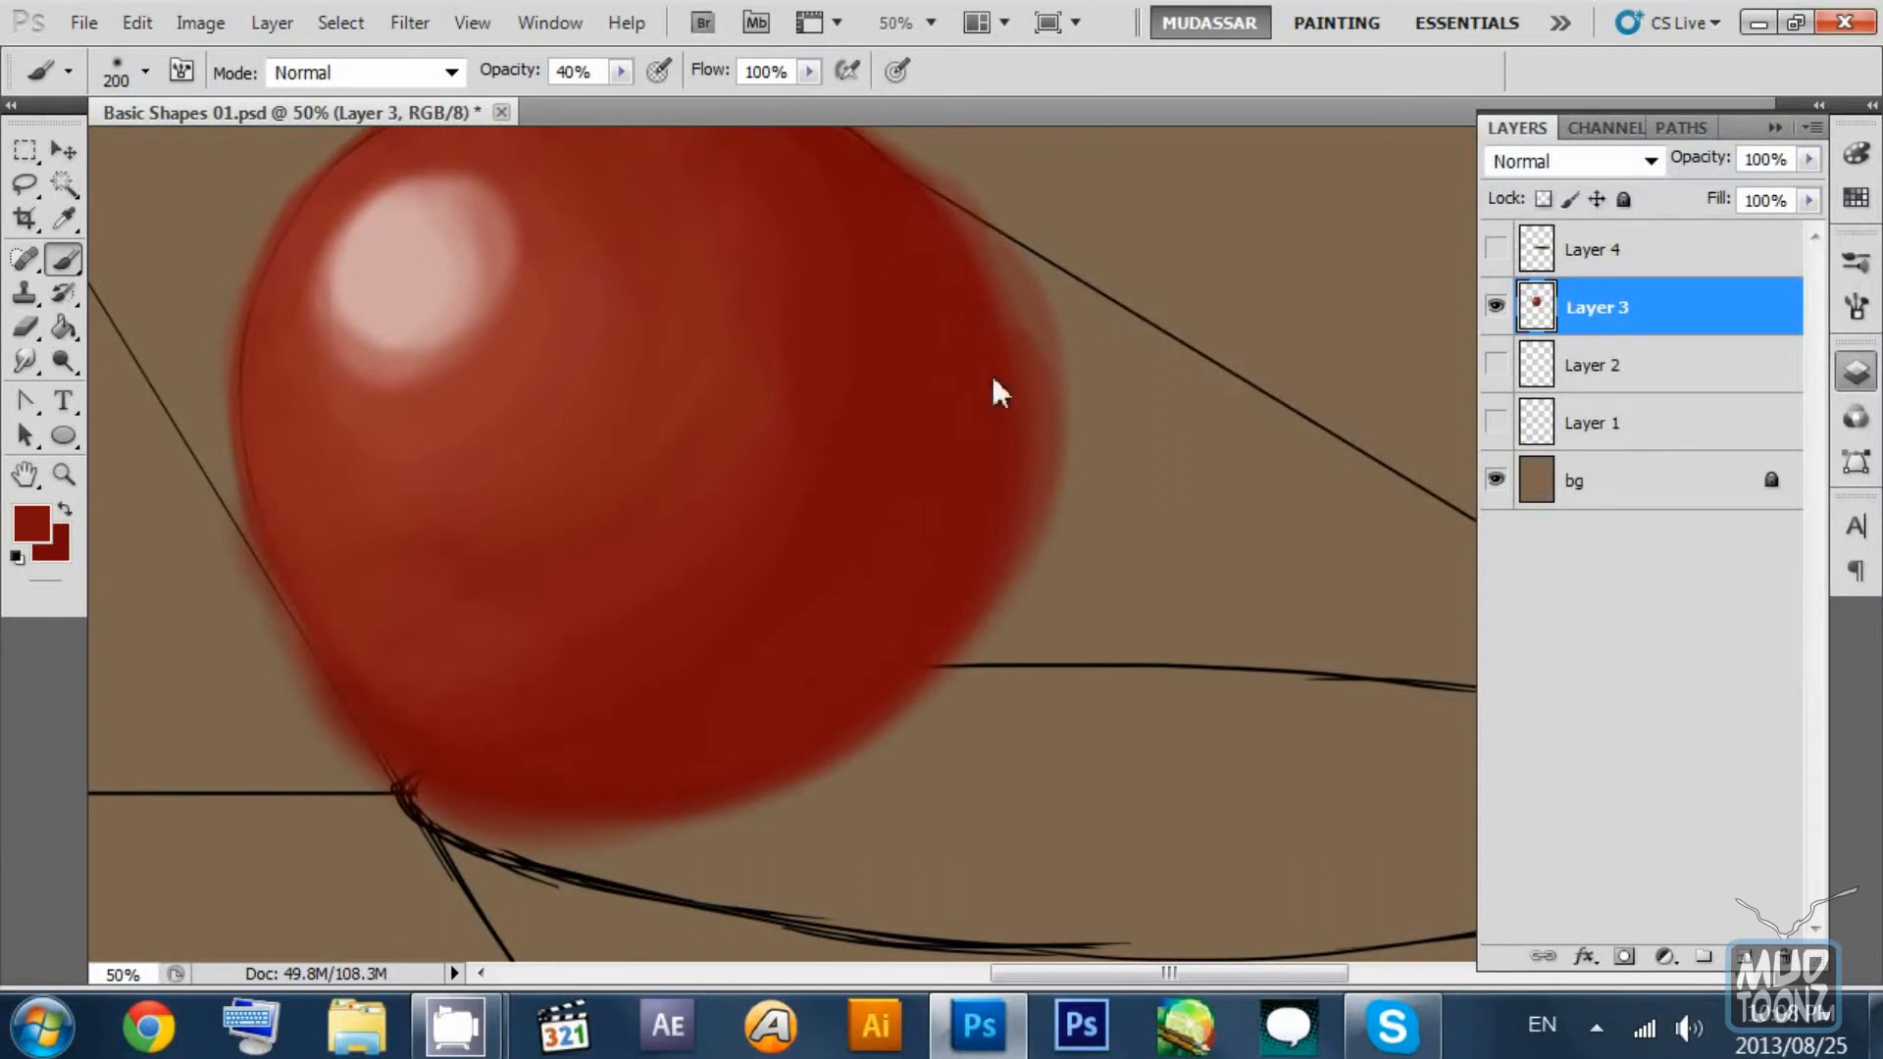
left_click_drag(991, 375, 941, 263)
key("ctrl+z")
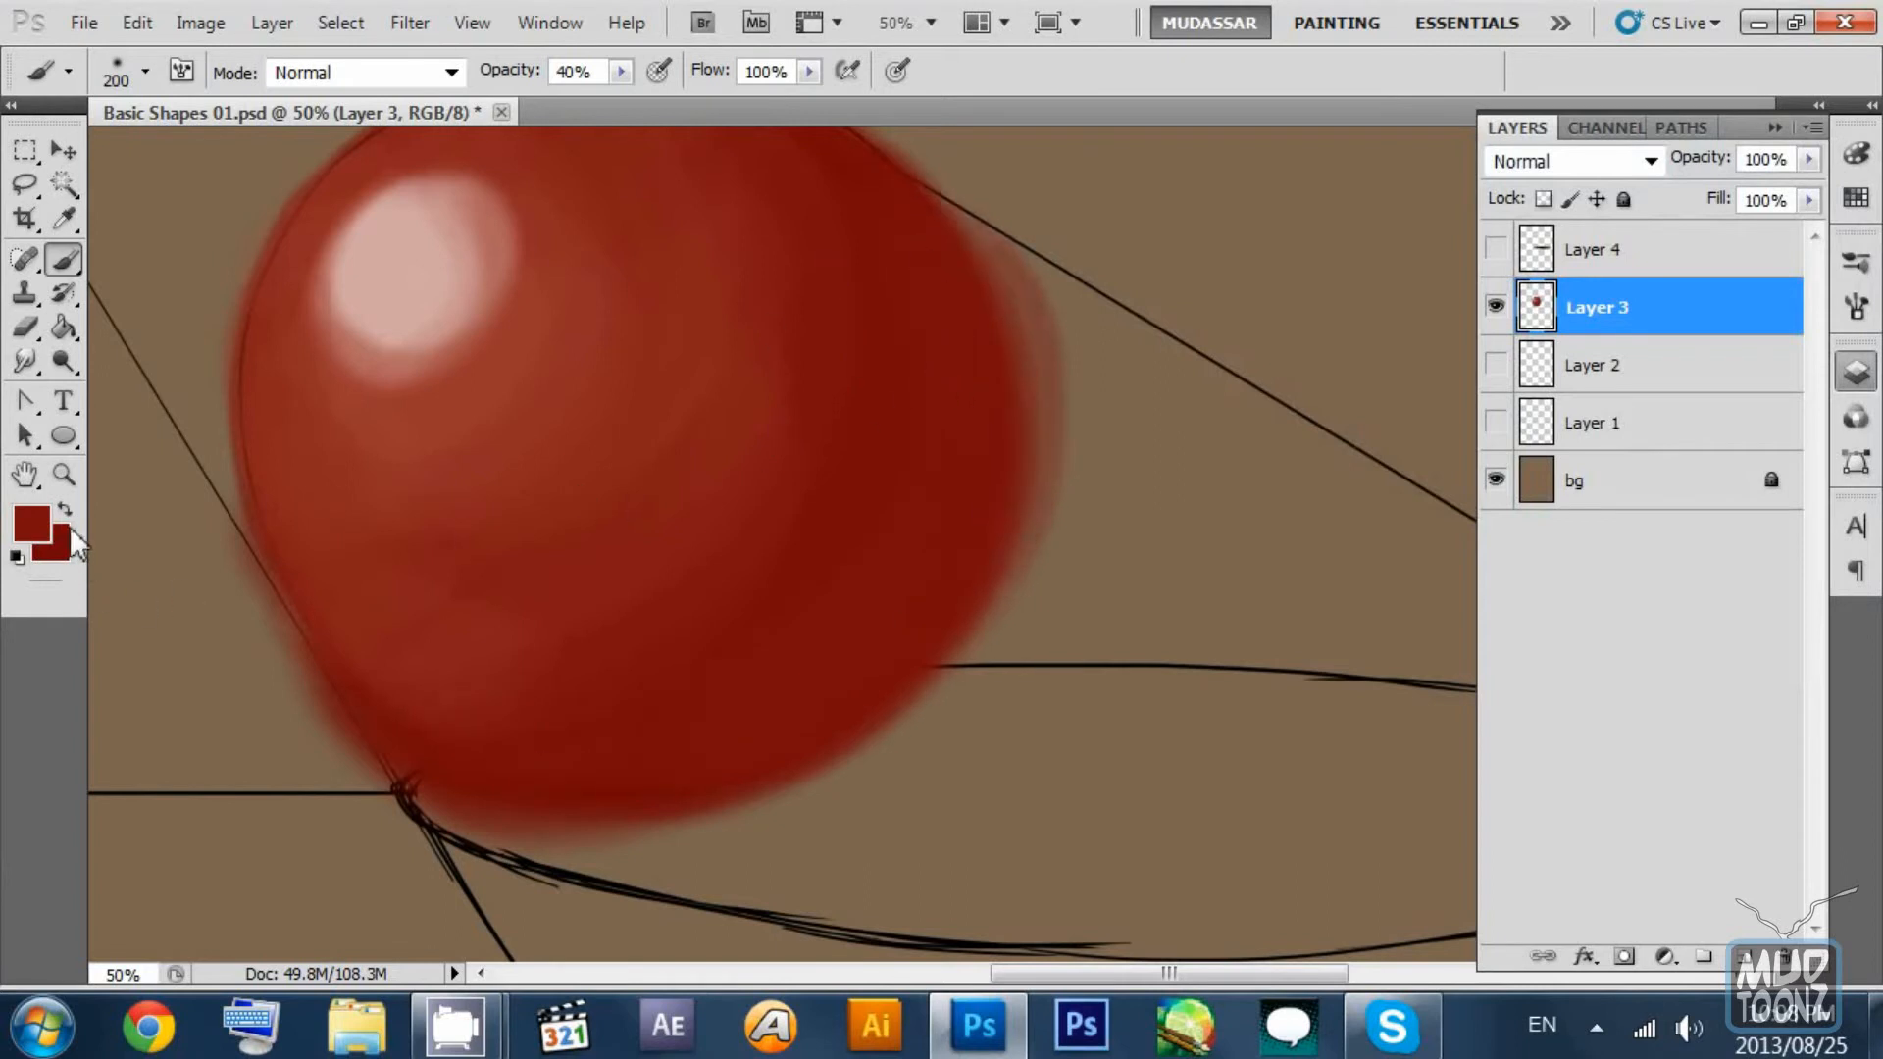
Swap to the darker red and paint a shadow from the ball's right edge round to its lower side, redoing one stroke.
left_click_drag(953, 321, 950, 320)
left_click_drag(932, 253, 922, 623)
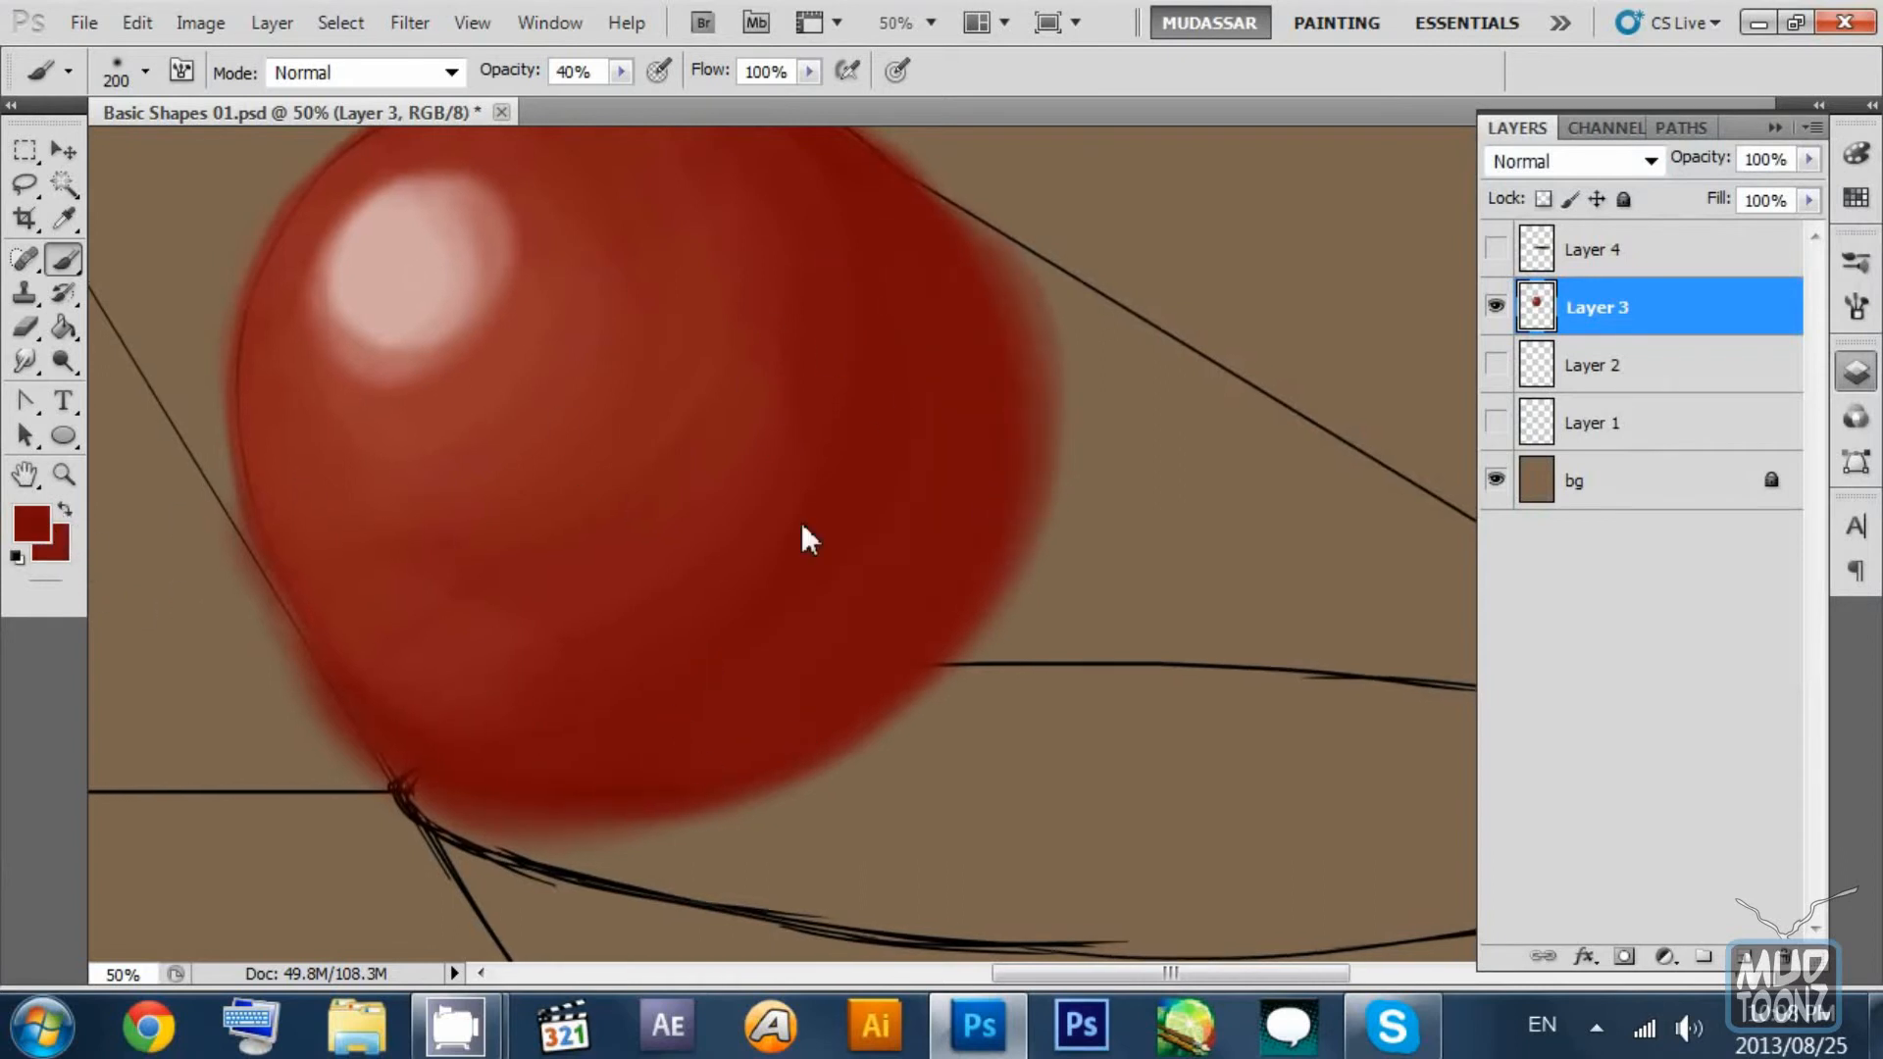
key("ctrl+z")
left_click_drag(943, 267, 531, 773)
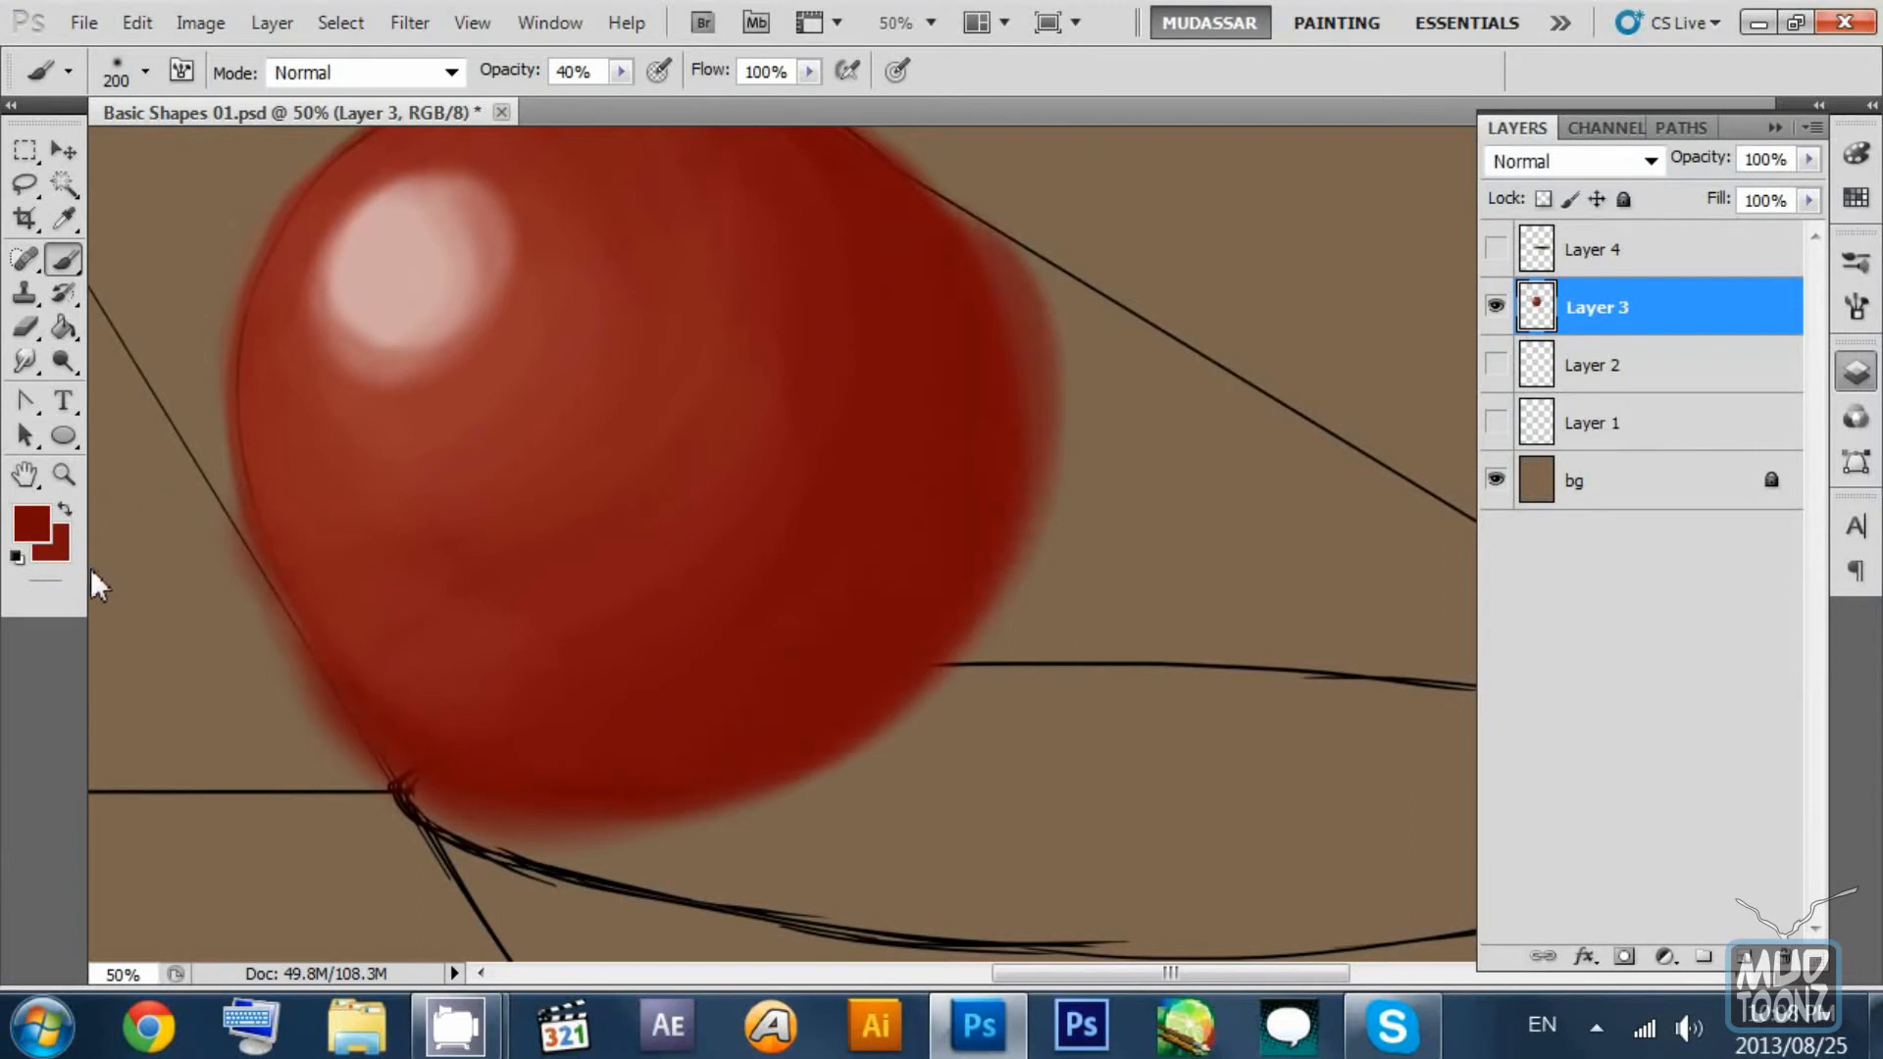
Set the foreground colour to a very dark red and try a 50% opacity stroke on the ball's right side, undoing it.
left_click(36, 526)
left_click_drag(1413, 459, 1438, 499)
left_click(1765, 210)
key("5")
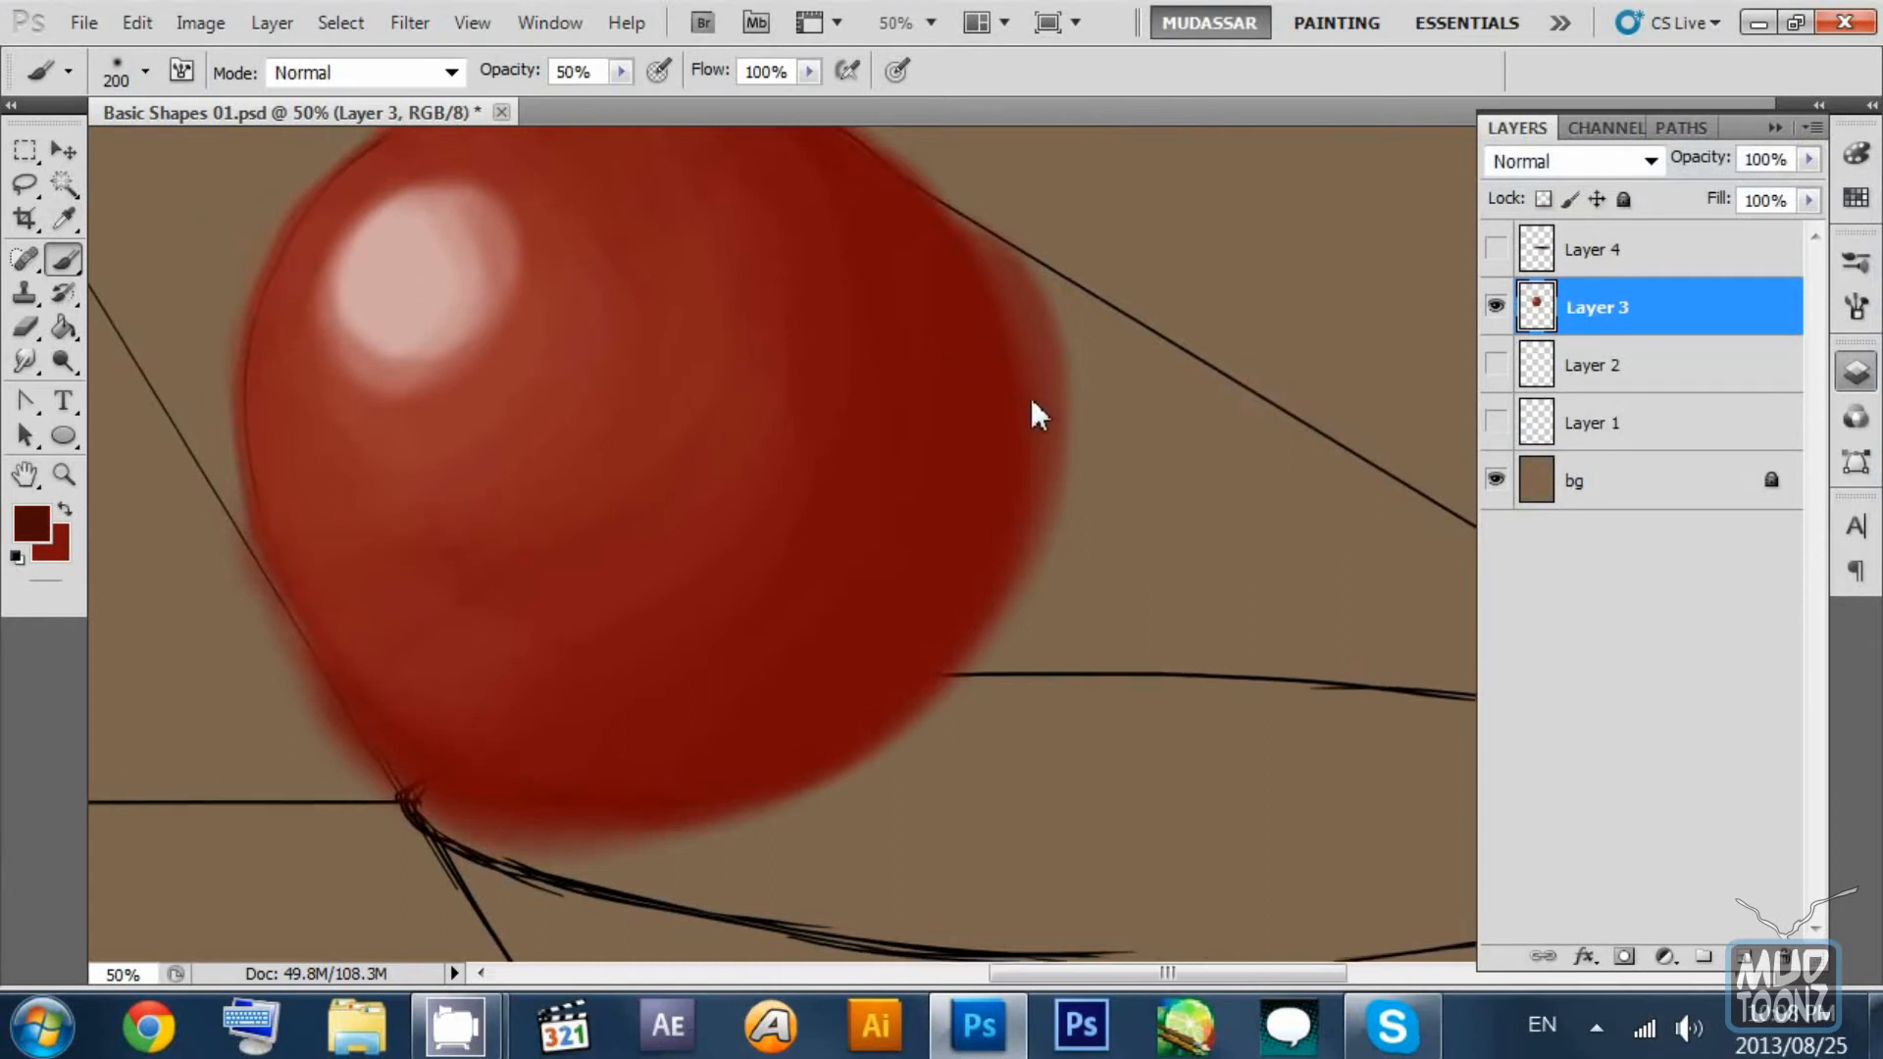
left_click_drag(903, 253, 971, 485)
key("ctrl+z")
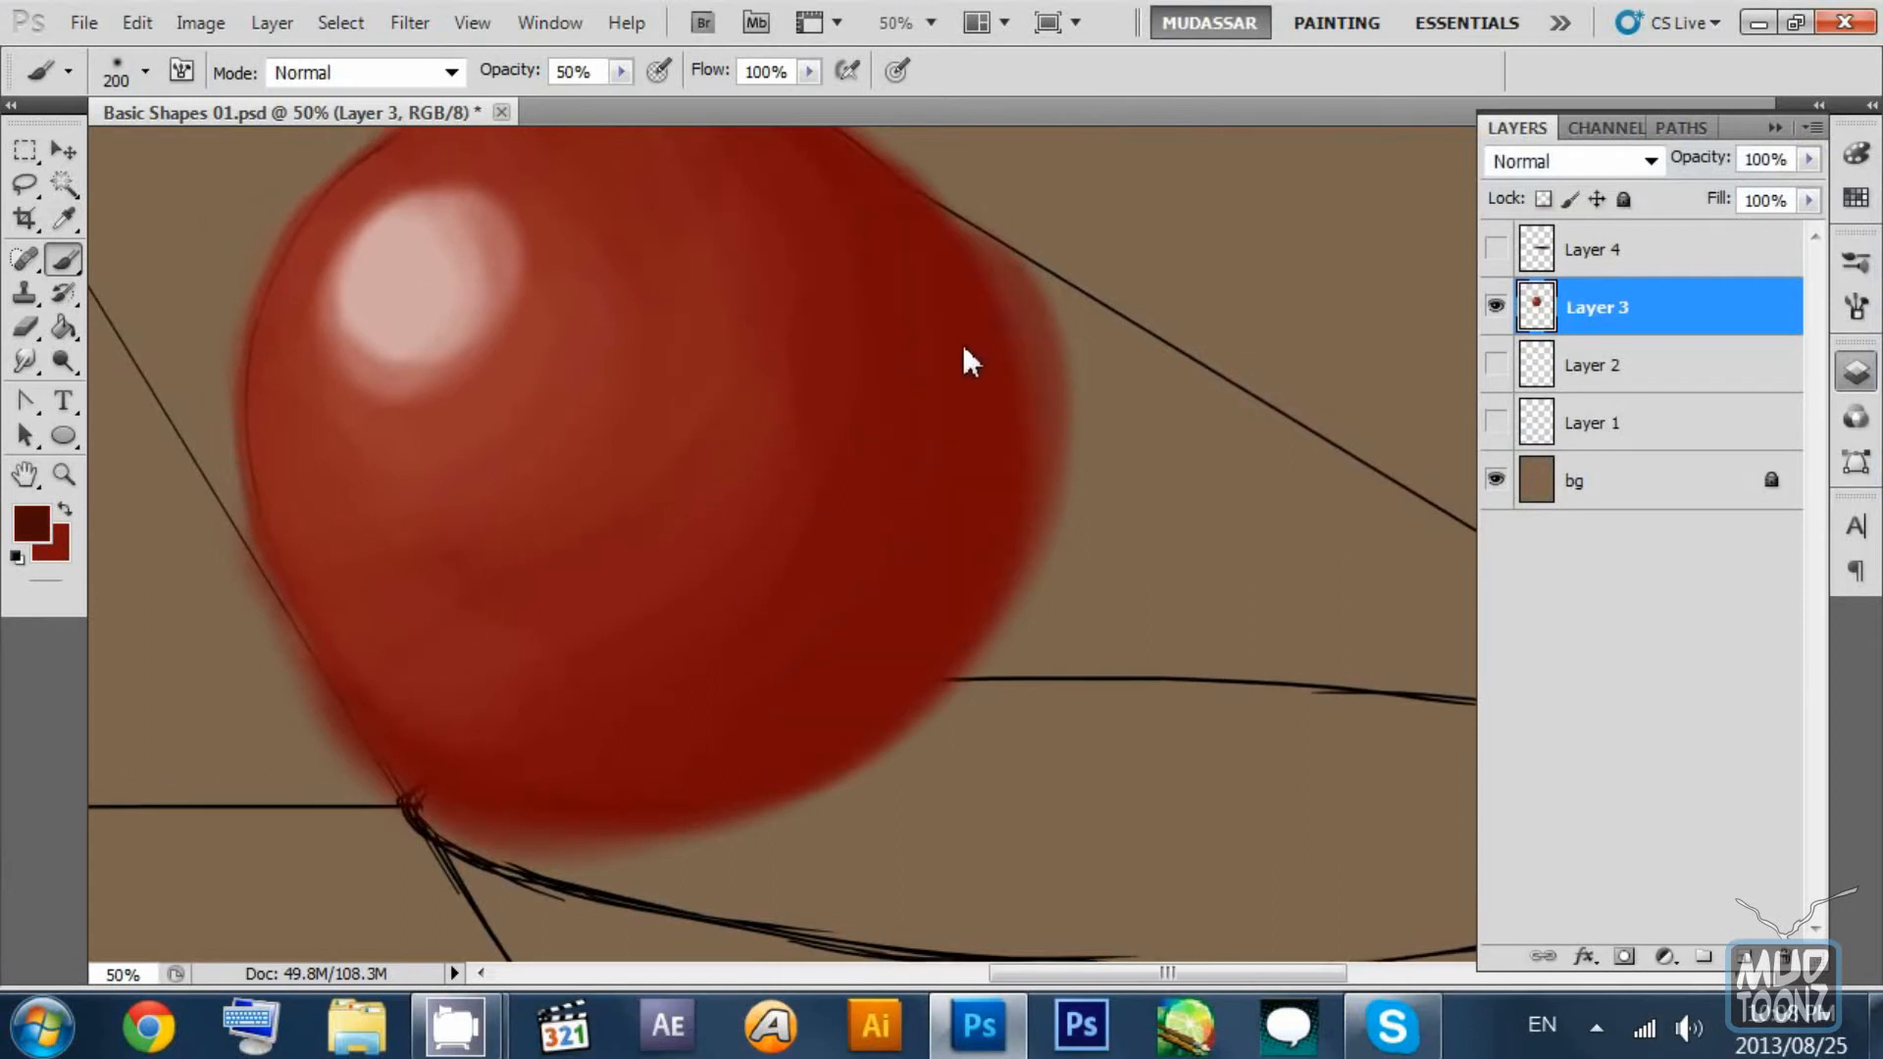
Lower the brush opacity to 20% and paint very dark red shading from the ball's upper right to its lower left, undoing one stroke.
key("2")
mouse_move(918, 225)
left_mouse_down()
mouse_move(989, 480)
mouse_move(613, 809)
mouse_move(694, 775)
mouse_move(618, 796)
left_mouse_up()
mouse_move(971, 196)
left_mouse_down()
mouse_move(1045, 273)
mouse_move(470, 824)
left_mouse_up()
key("ctrl+z")
mouse_move(922, 214)
left_mouse_down()
mouse_move(504, 818)
mouse_move(427, 806)
left_mouse_up()
mouse_move(917, 236)
left_mouse_down()
mouse_move(959, 603)
mouse_move(491, 750)
left_mouse_up()
mouse_move(316, 635)
left_mouse_down()
mouse_move(395, 736)
mouse_move(491, 791)
left_mouse_up()
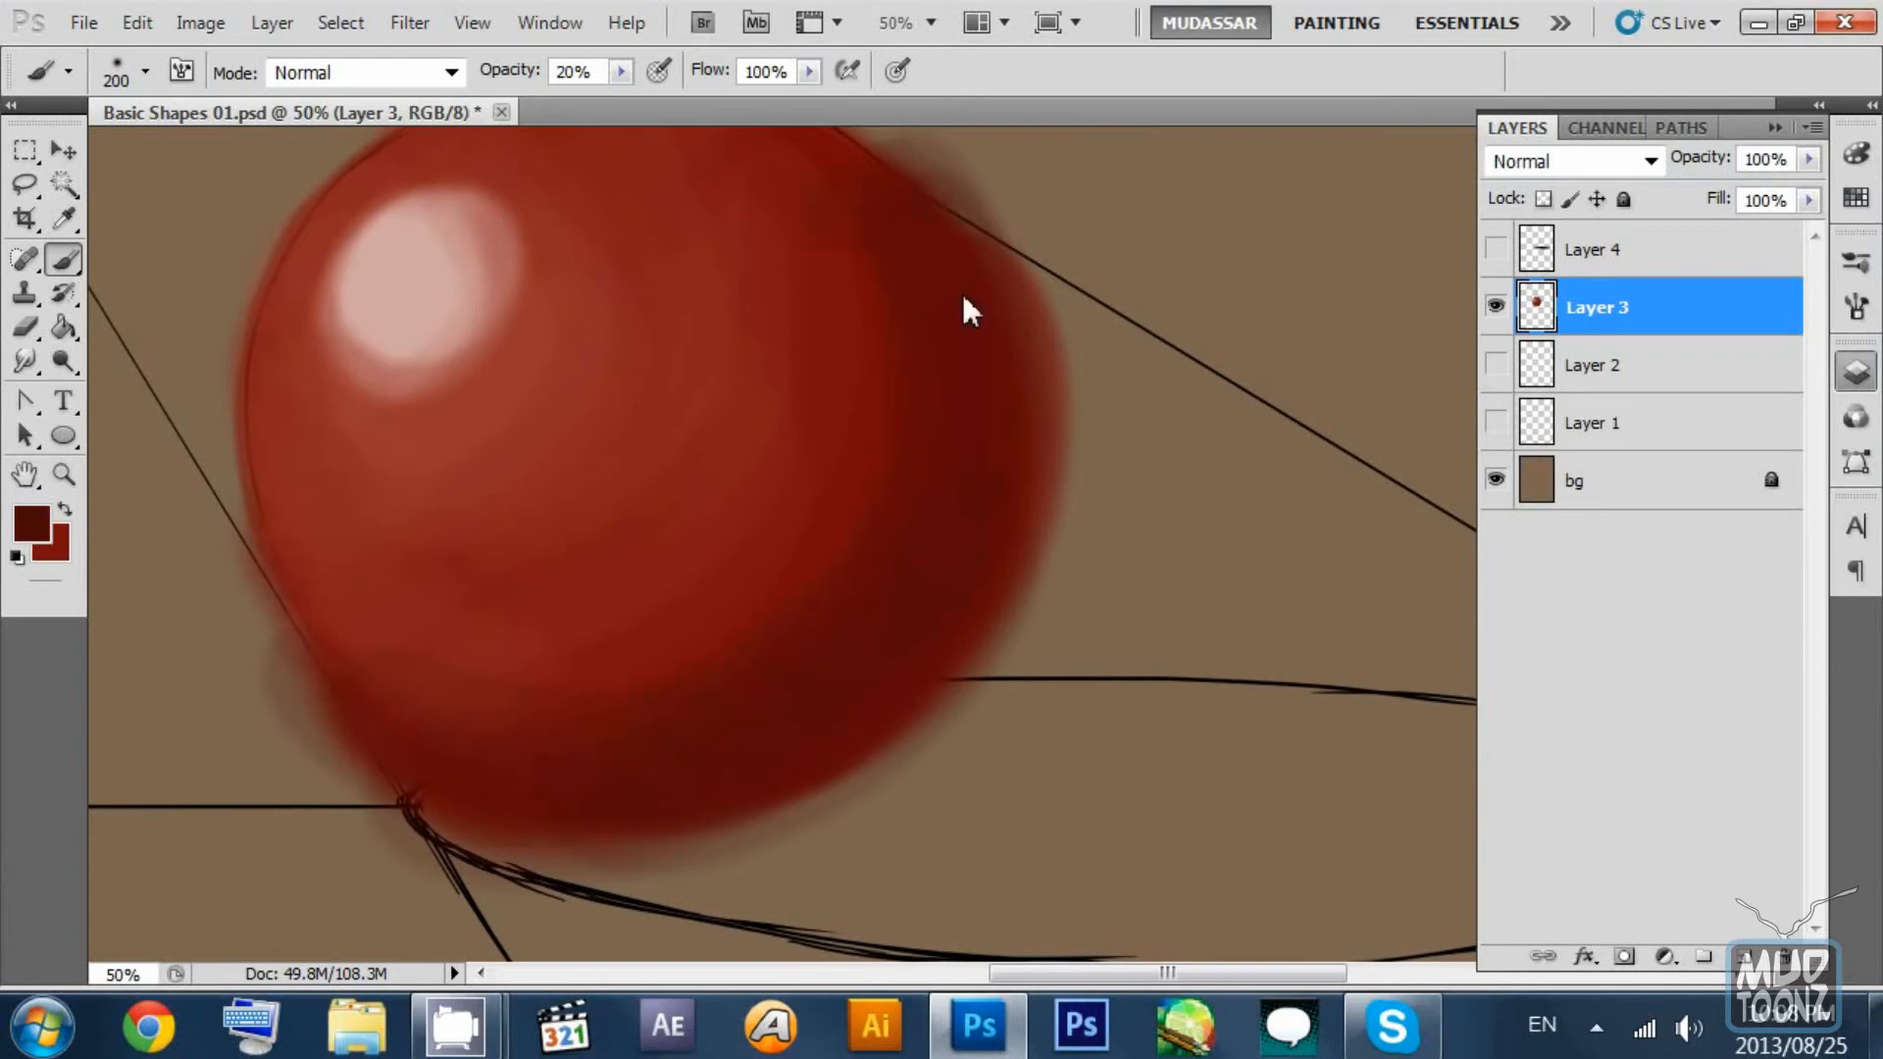
Deepen and widen the very dark red shadow over the ball's right and lower sides, undoing a stroke along the upper right.
left_click_drag(962, 295, 687, 746)
left_click_drag(596, 549, 641, 667)
left_click_drag(841, 191, 994, 616)
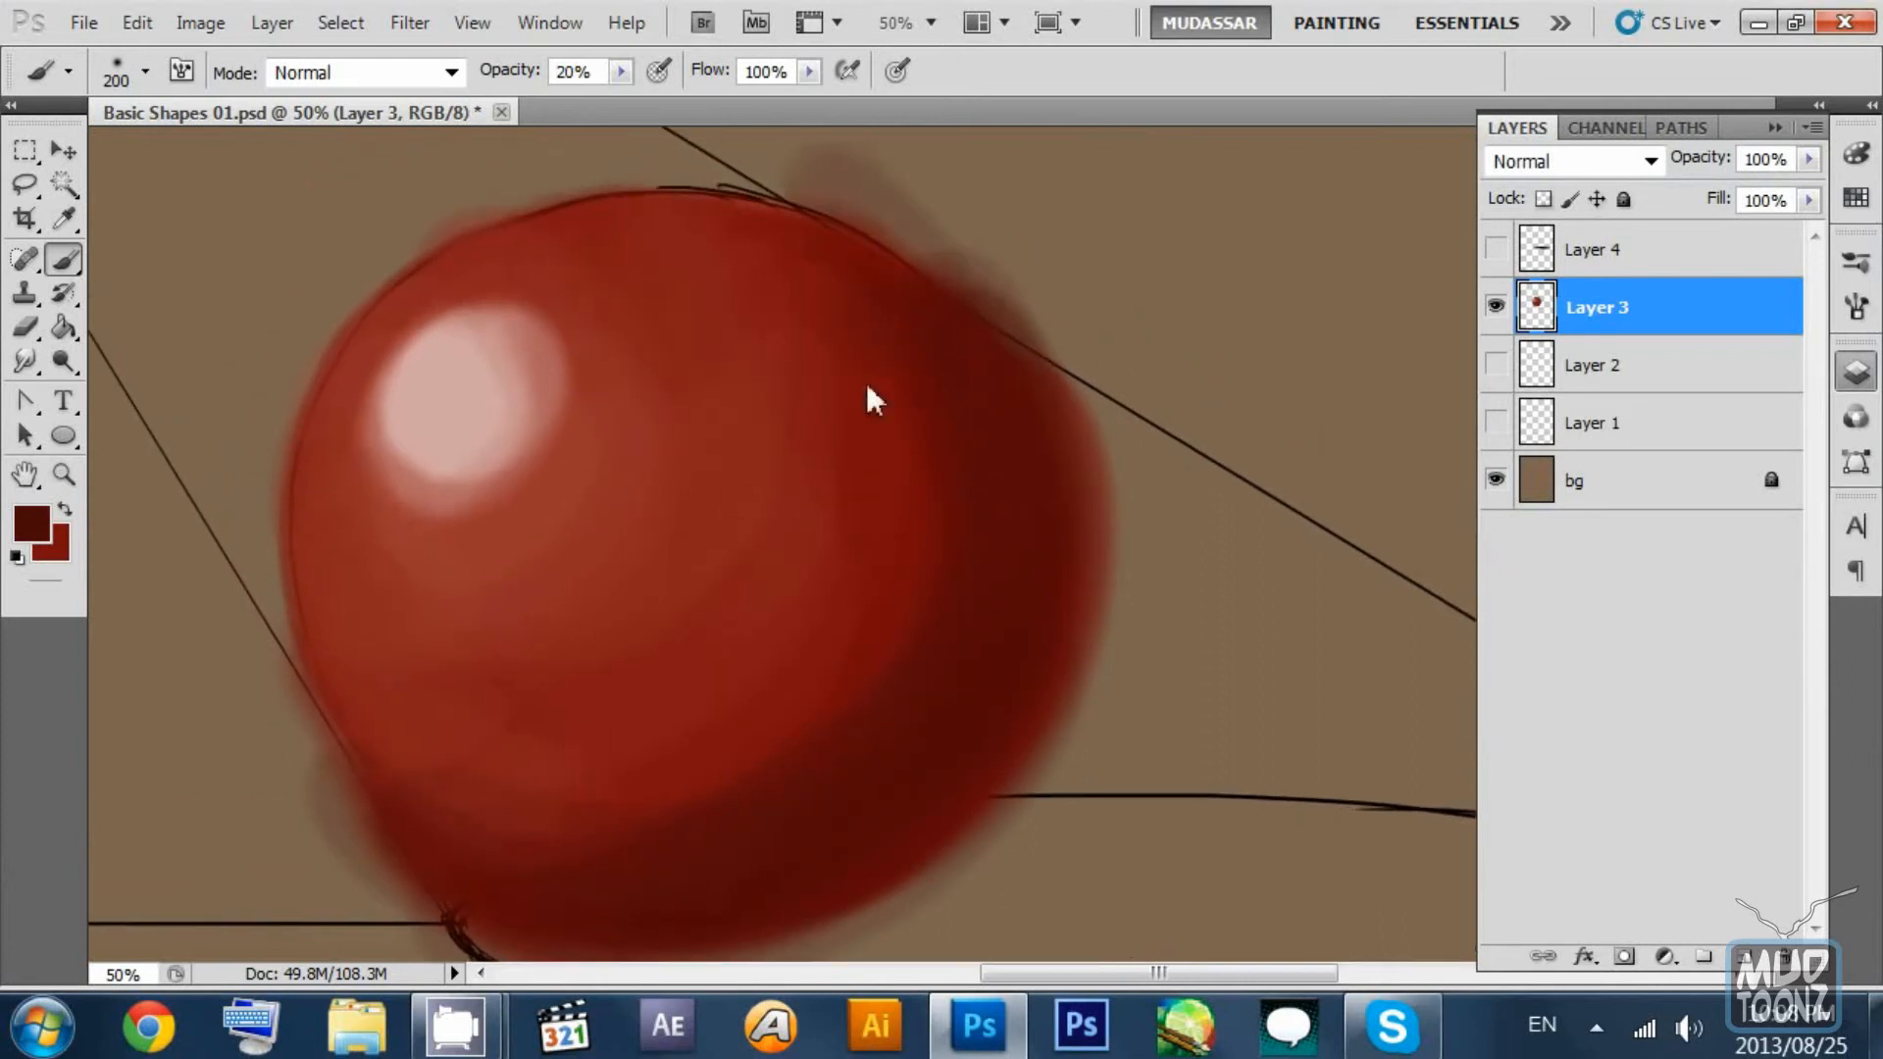
key("ctrl+z")
left_click_drag(1037, 343, 655, 610)
left_click_drag(1011, 479, 1003, 398)
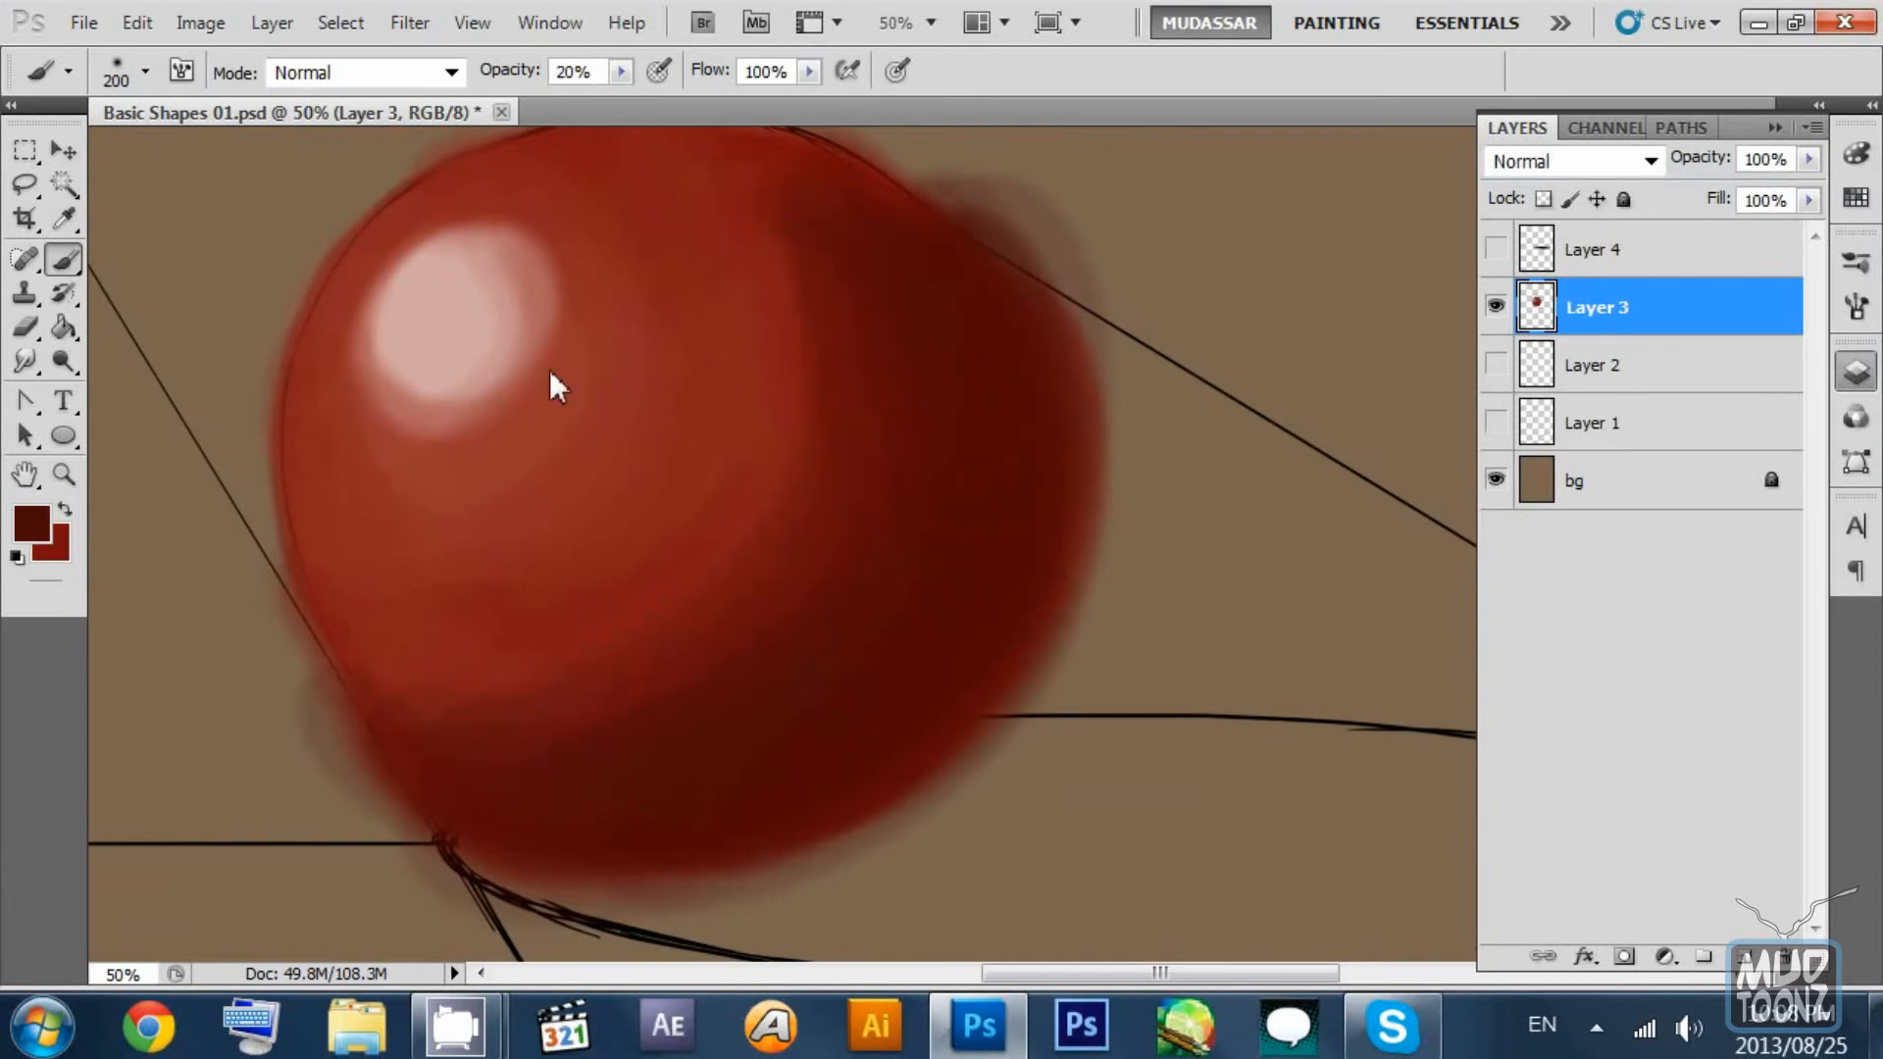
Sample reds from the ball and blend the inner edge of the dark shadow into the lit area at 20% opacity.
left_click(780, 369, "alt")
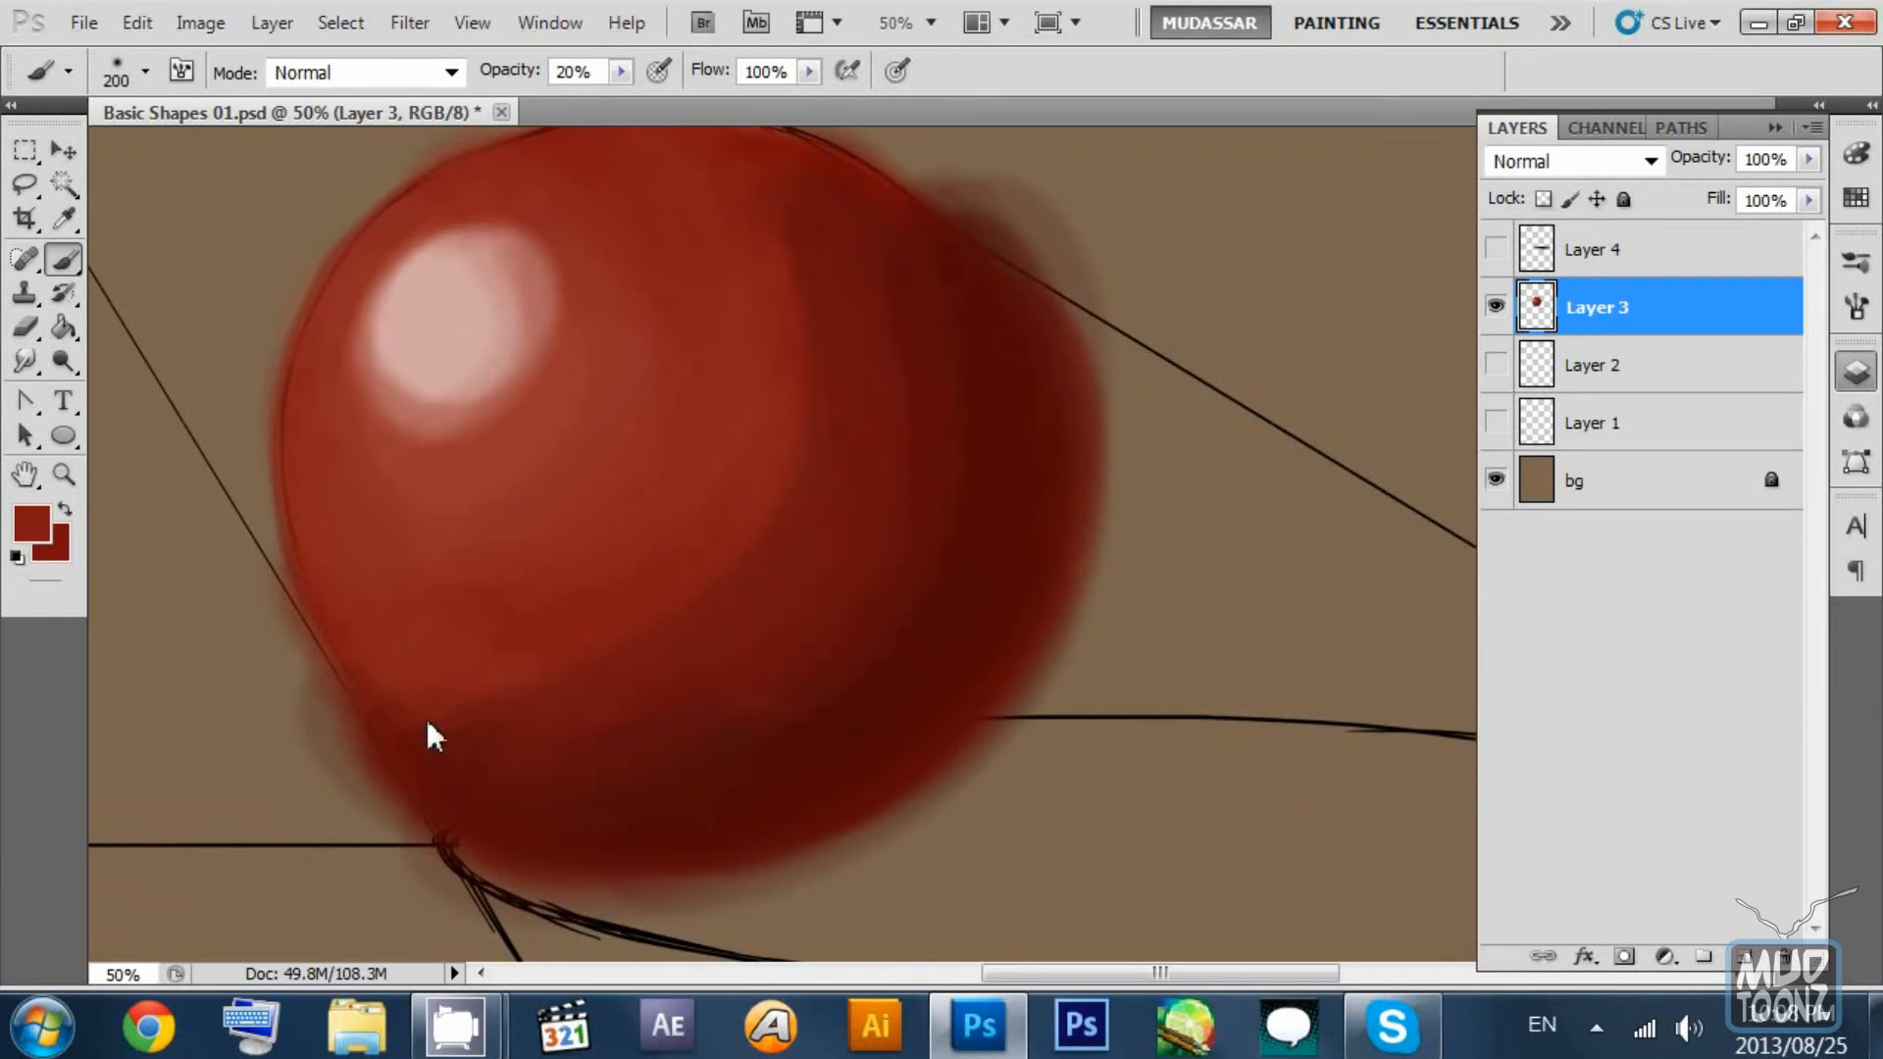
left_click_drag(427, 720, 864, 372)
left_click(846, 357, "alt")
left_click(802, 353, "alt")
left_click(730, 215, "alt")
left_click(881, 381, "alt")
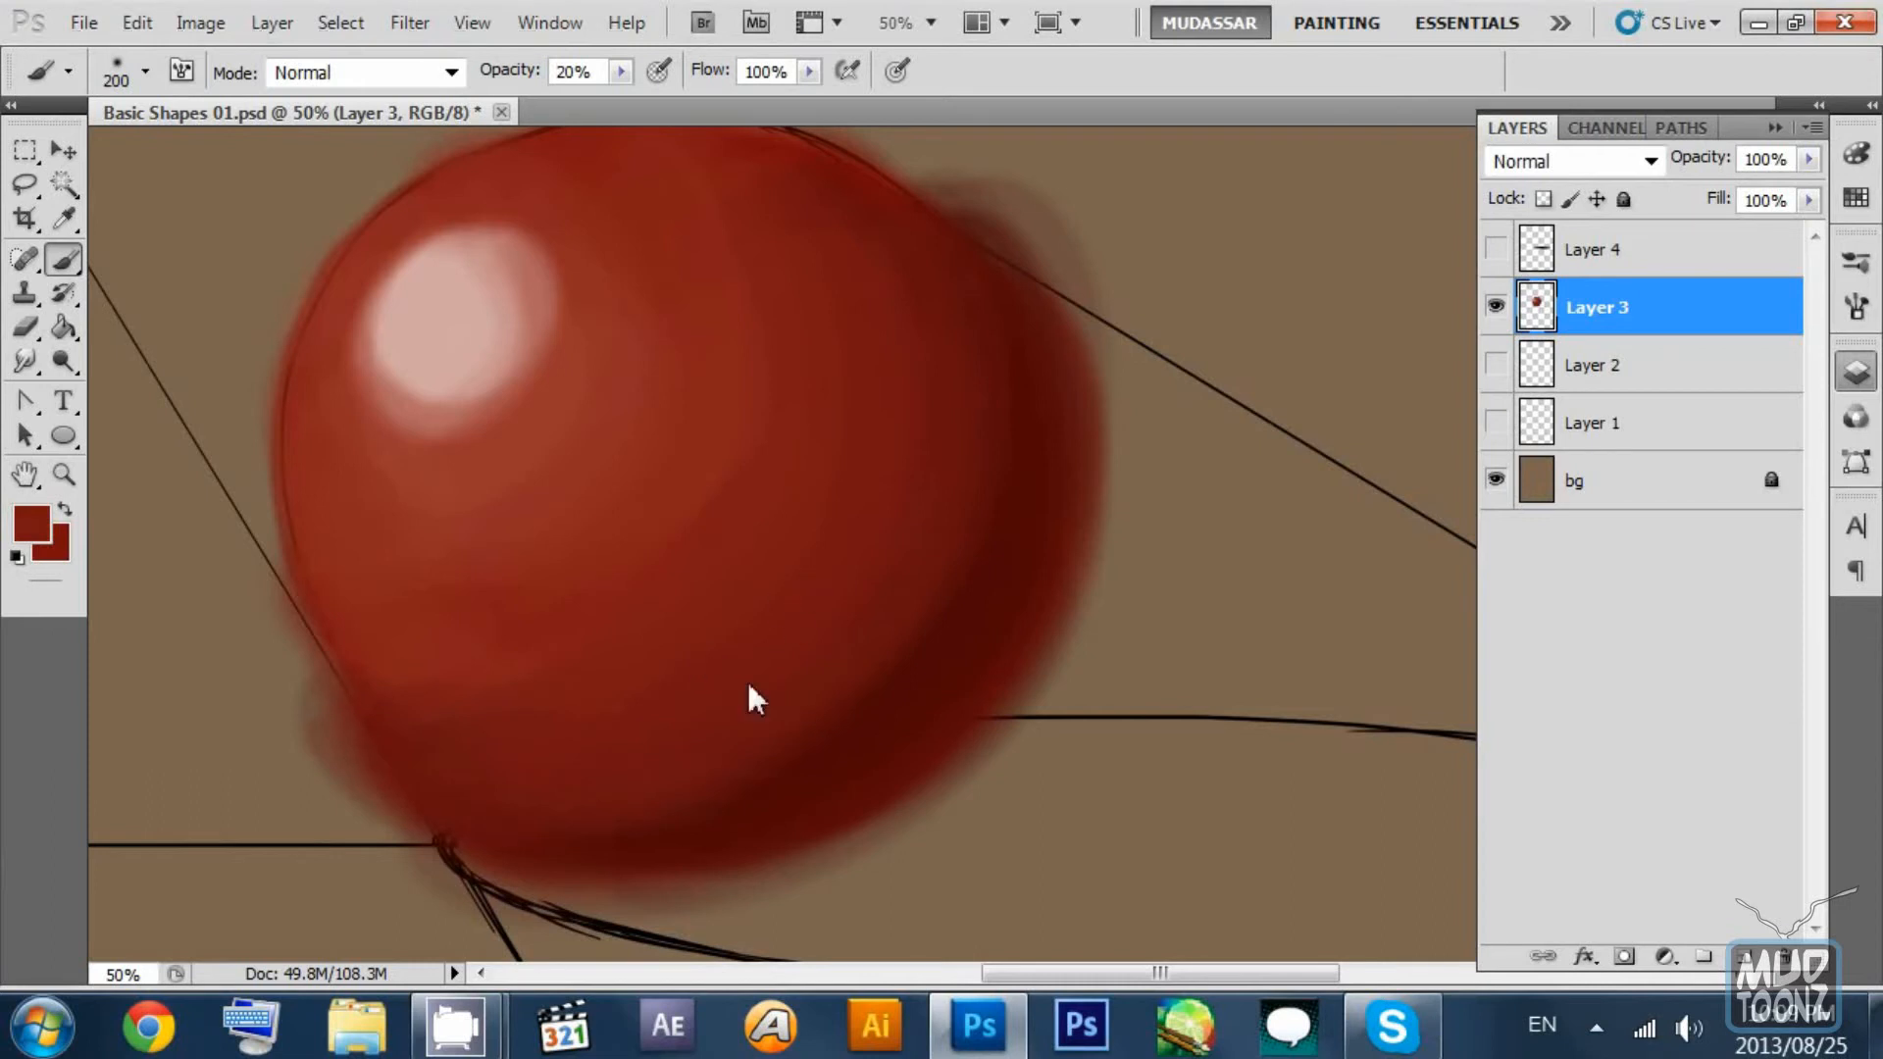
mouse_move(596, 705)
left_mouse_down()
mouse_move(479, 626)
mouse_move(447, 698)
left_mouse_up()
left_click_drag(998, 509, 1039, 481)
Draw a circular selection fitted to the ball with the Elliptical Marquee tool.
key("z")
left_click_drag(981, 417, 901, 418)
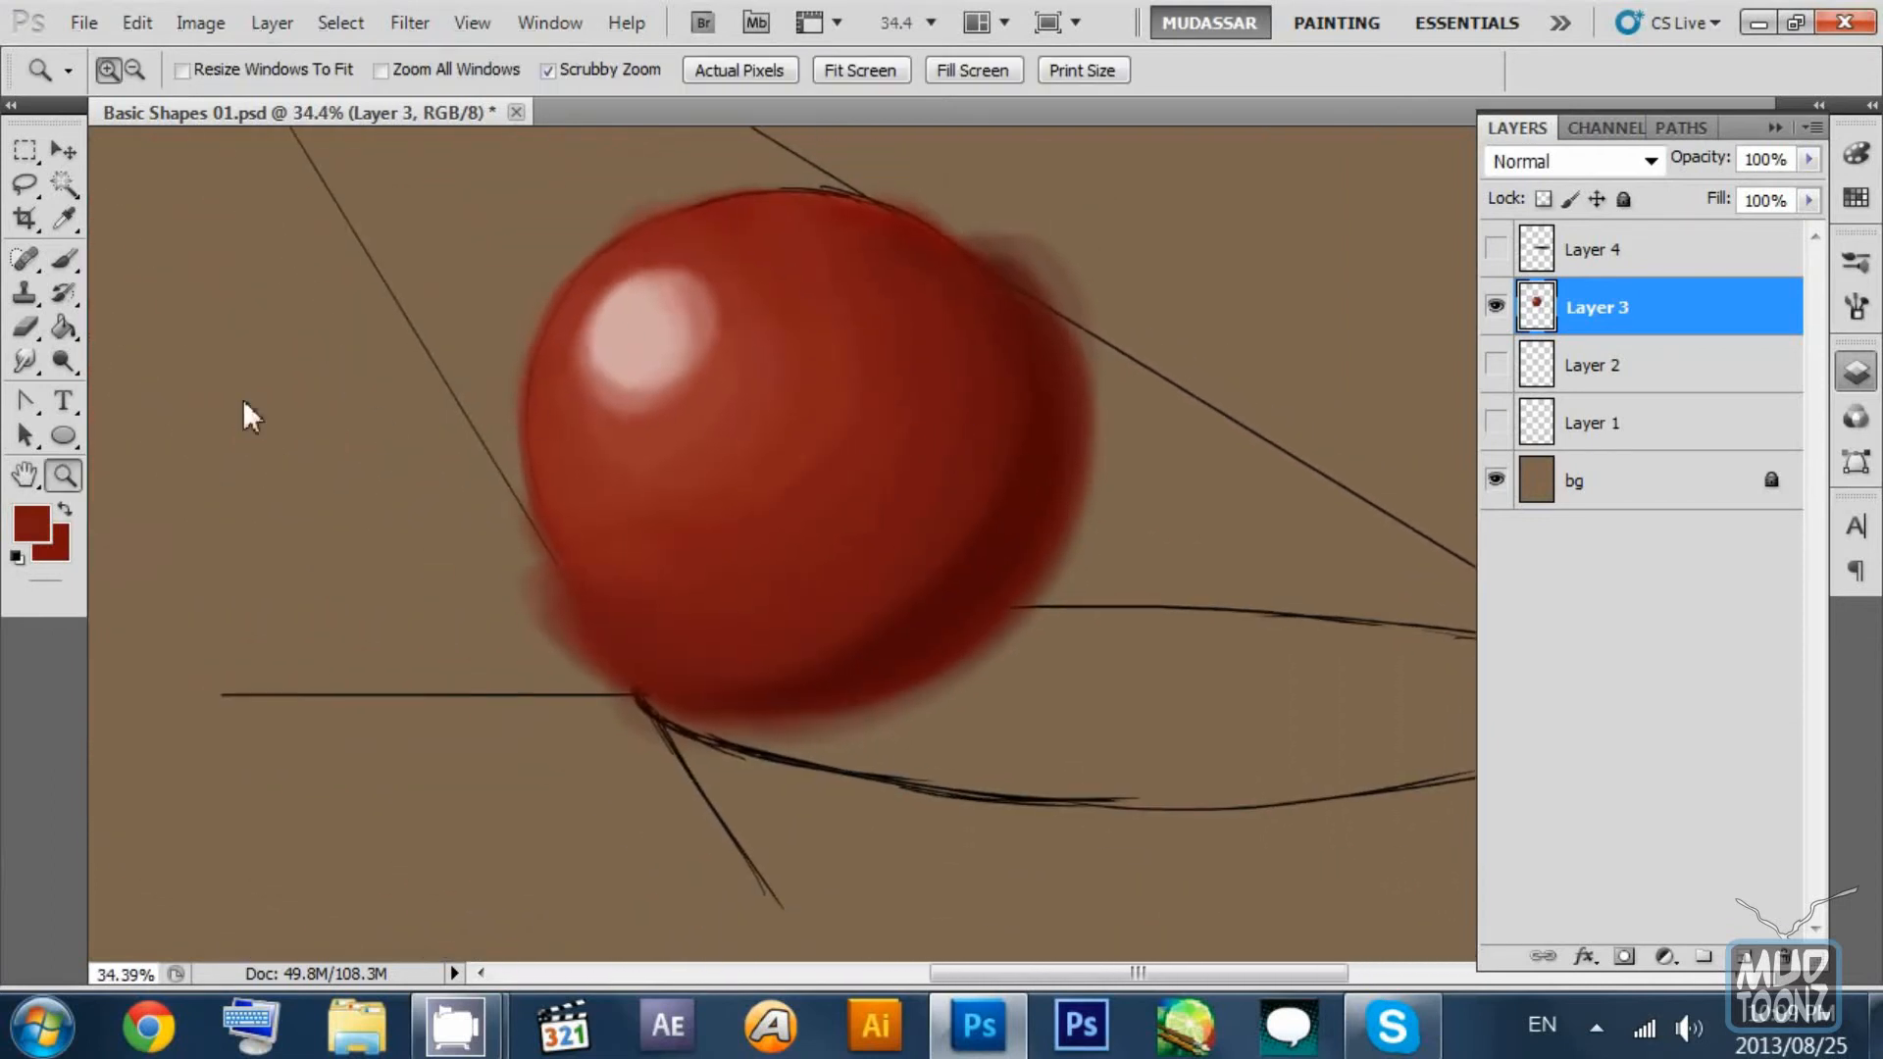
left_click(25, 150)
left_click(115, 178)
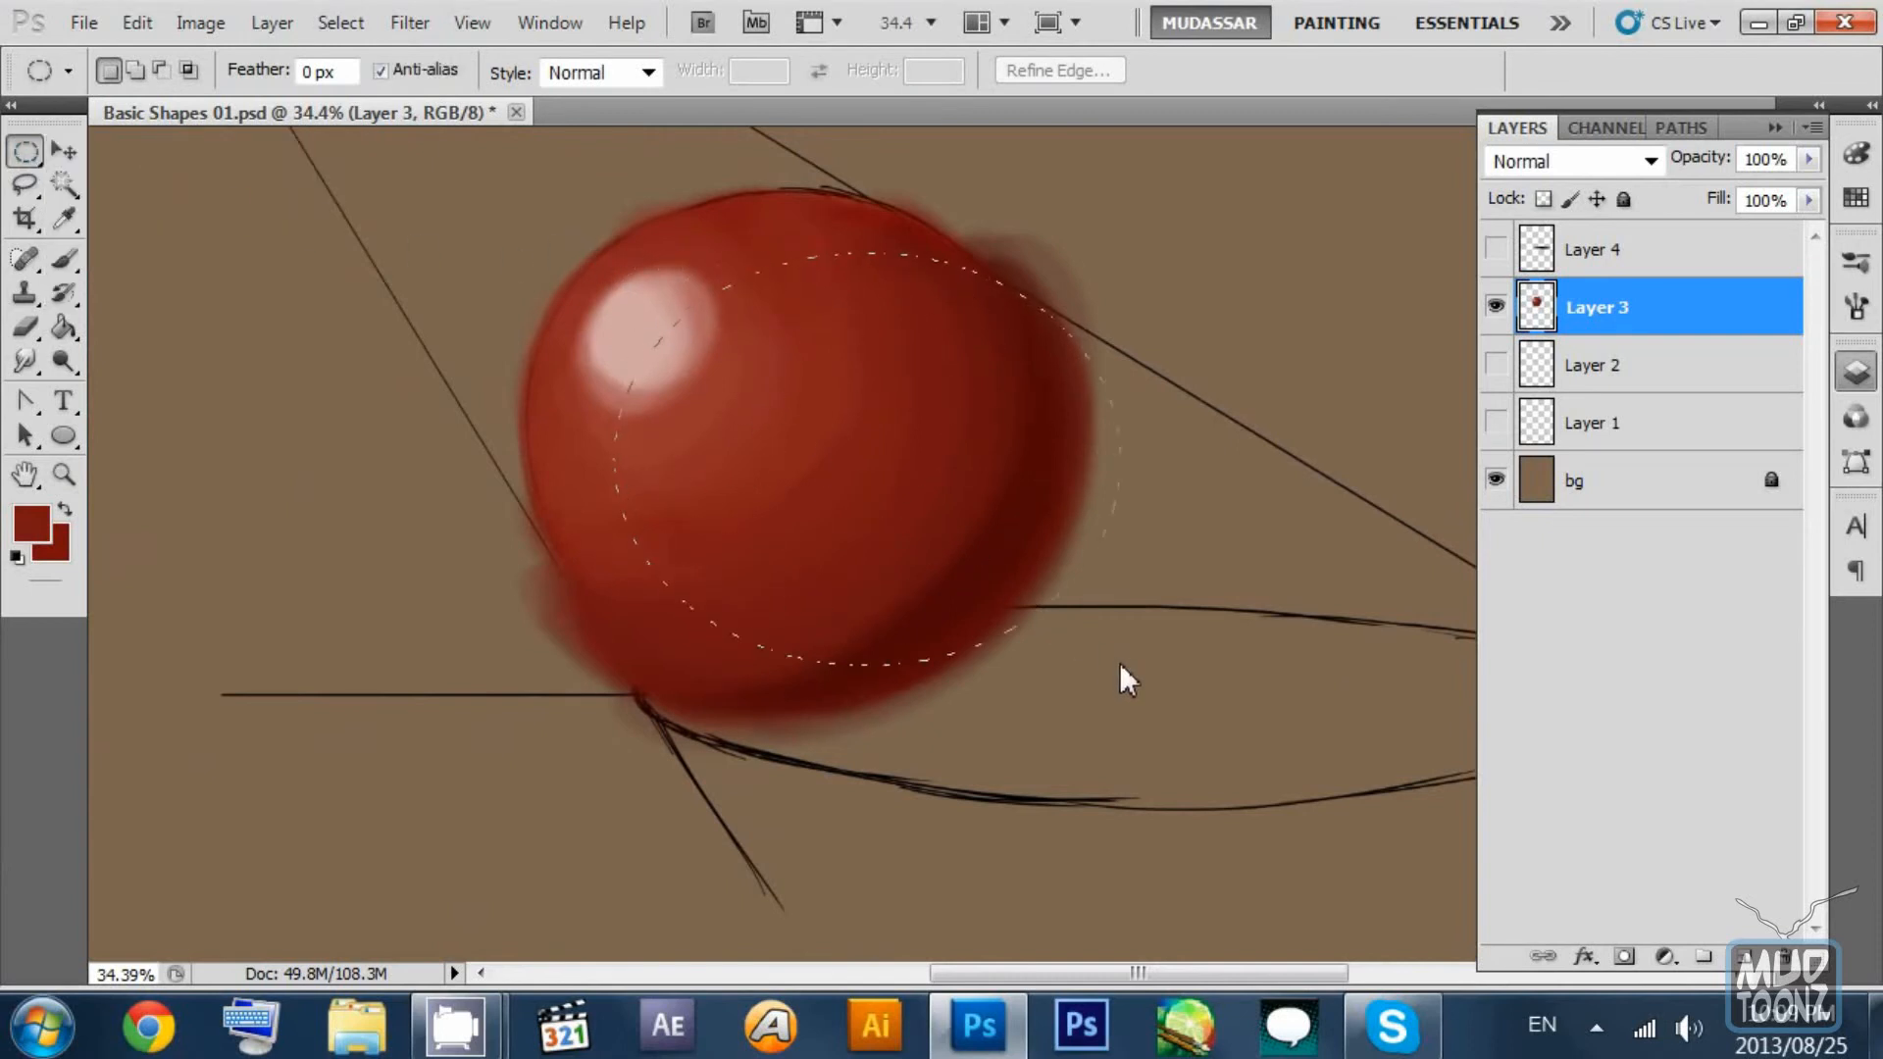
left_click_drag(1120, 662, 1215, 710)
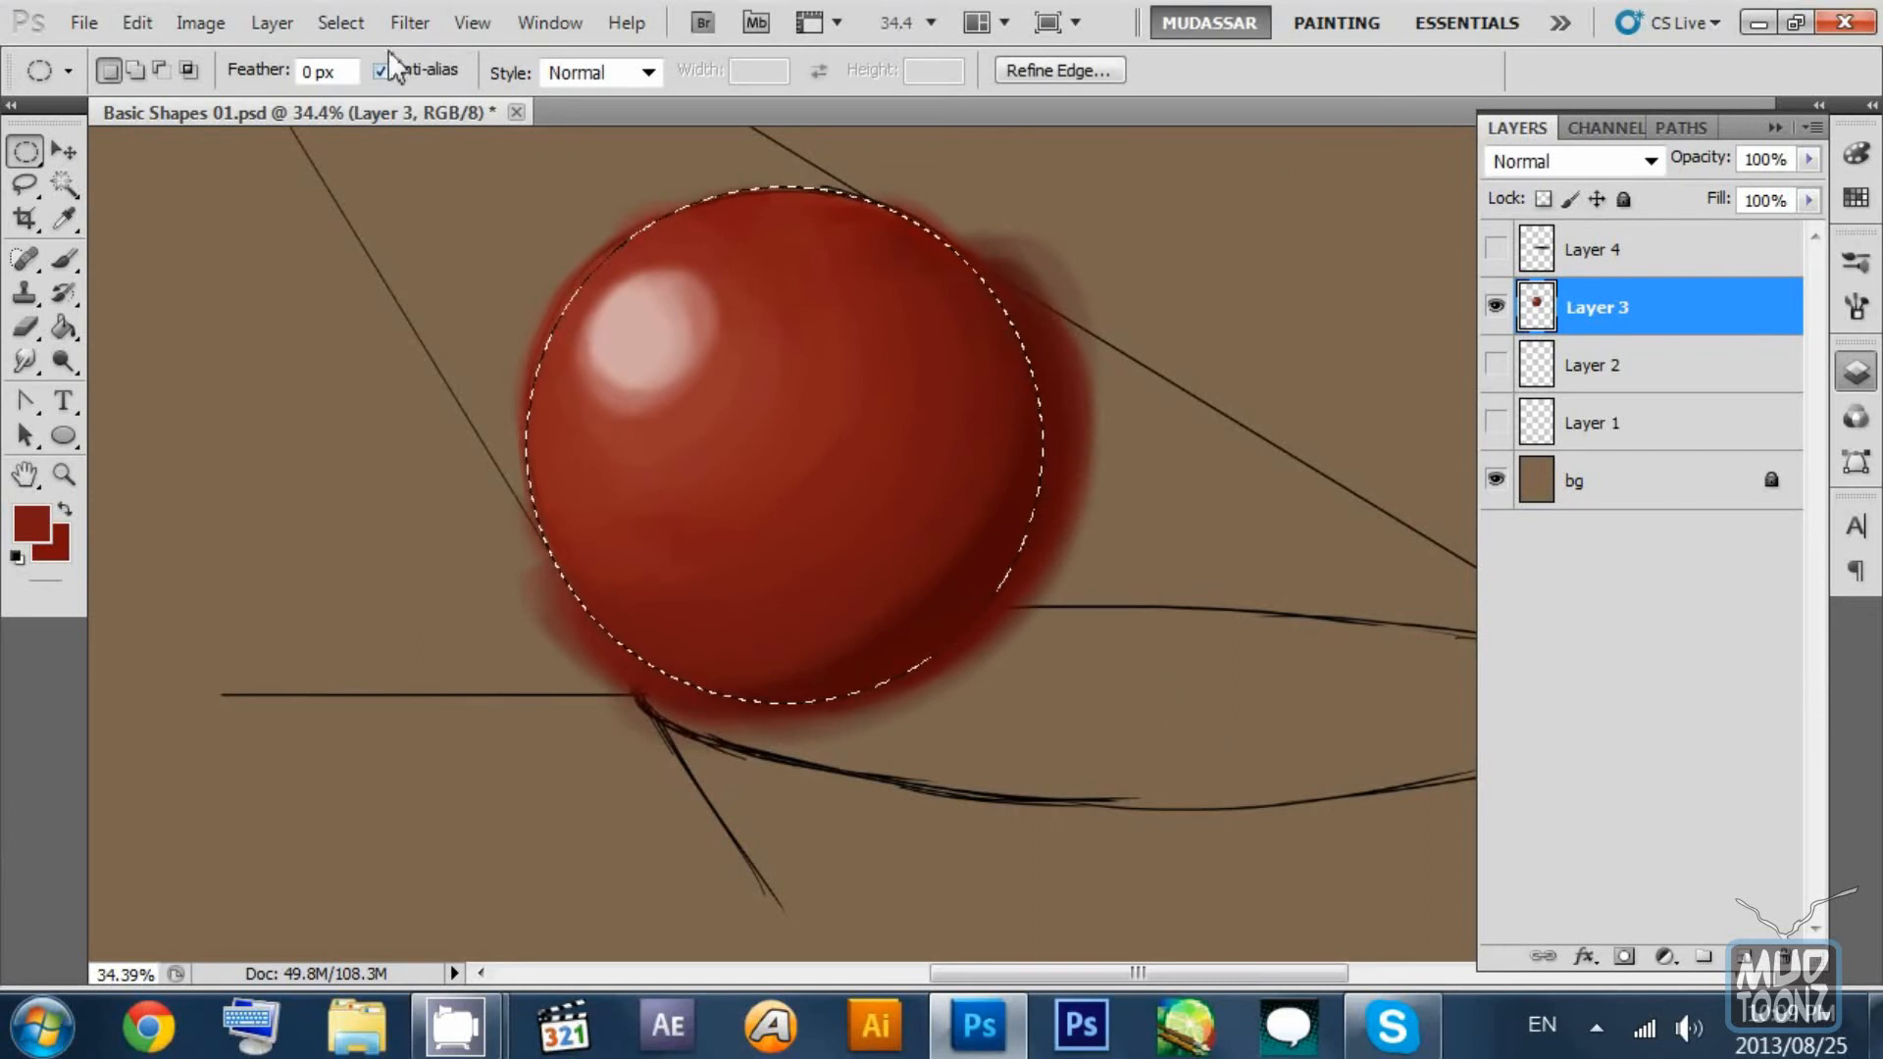
Invert the circular selection, delete the paint and sketch lines outside the ball on Layer 3, and deselect.
left_click(341, 21)
left_click(421, 156)
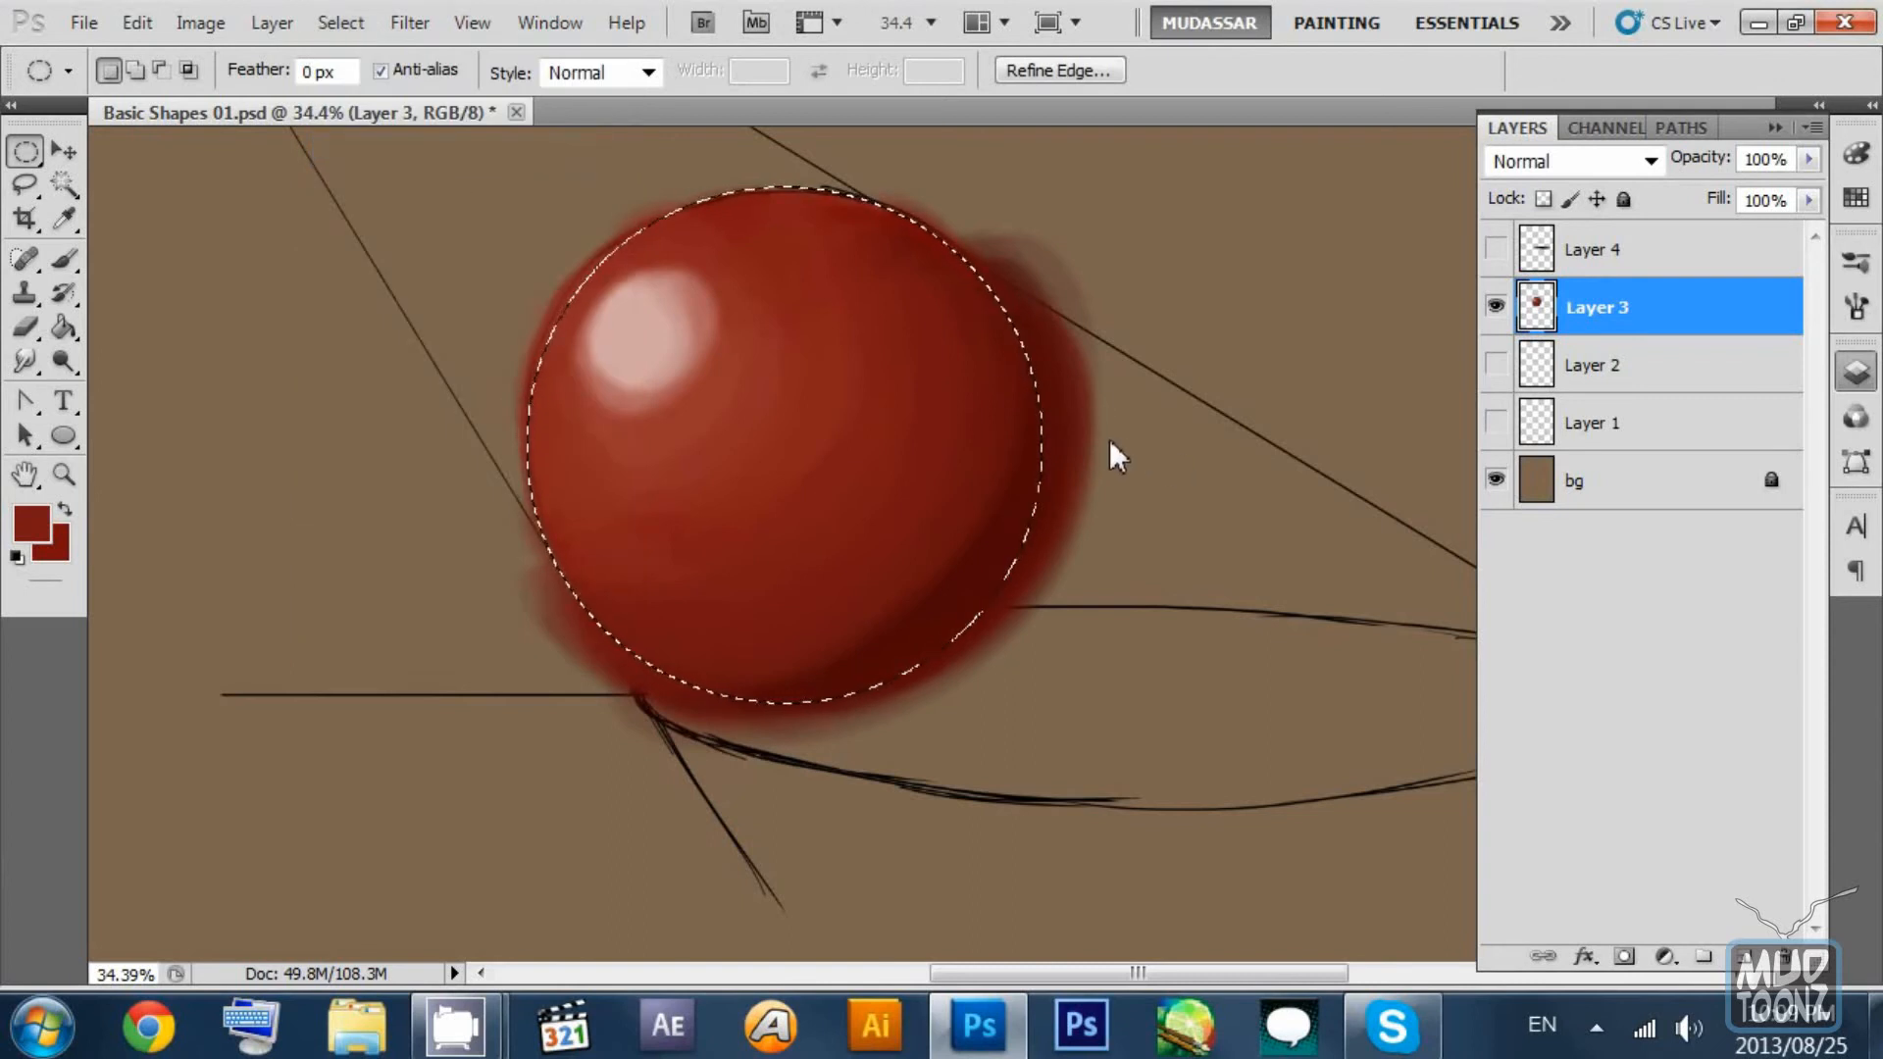
key("ctrl+d")
key("ctrl+minus")
key("ctrl+minus")
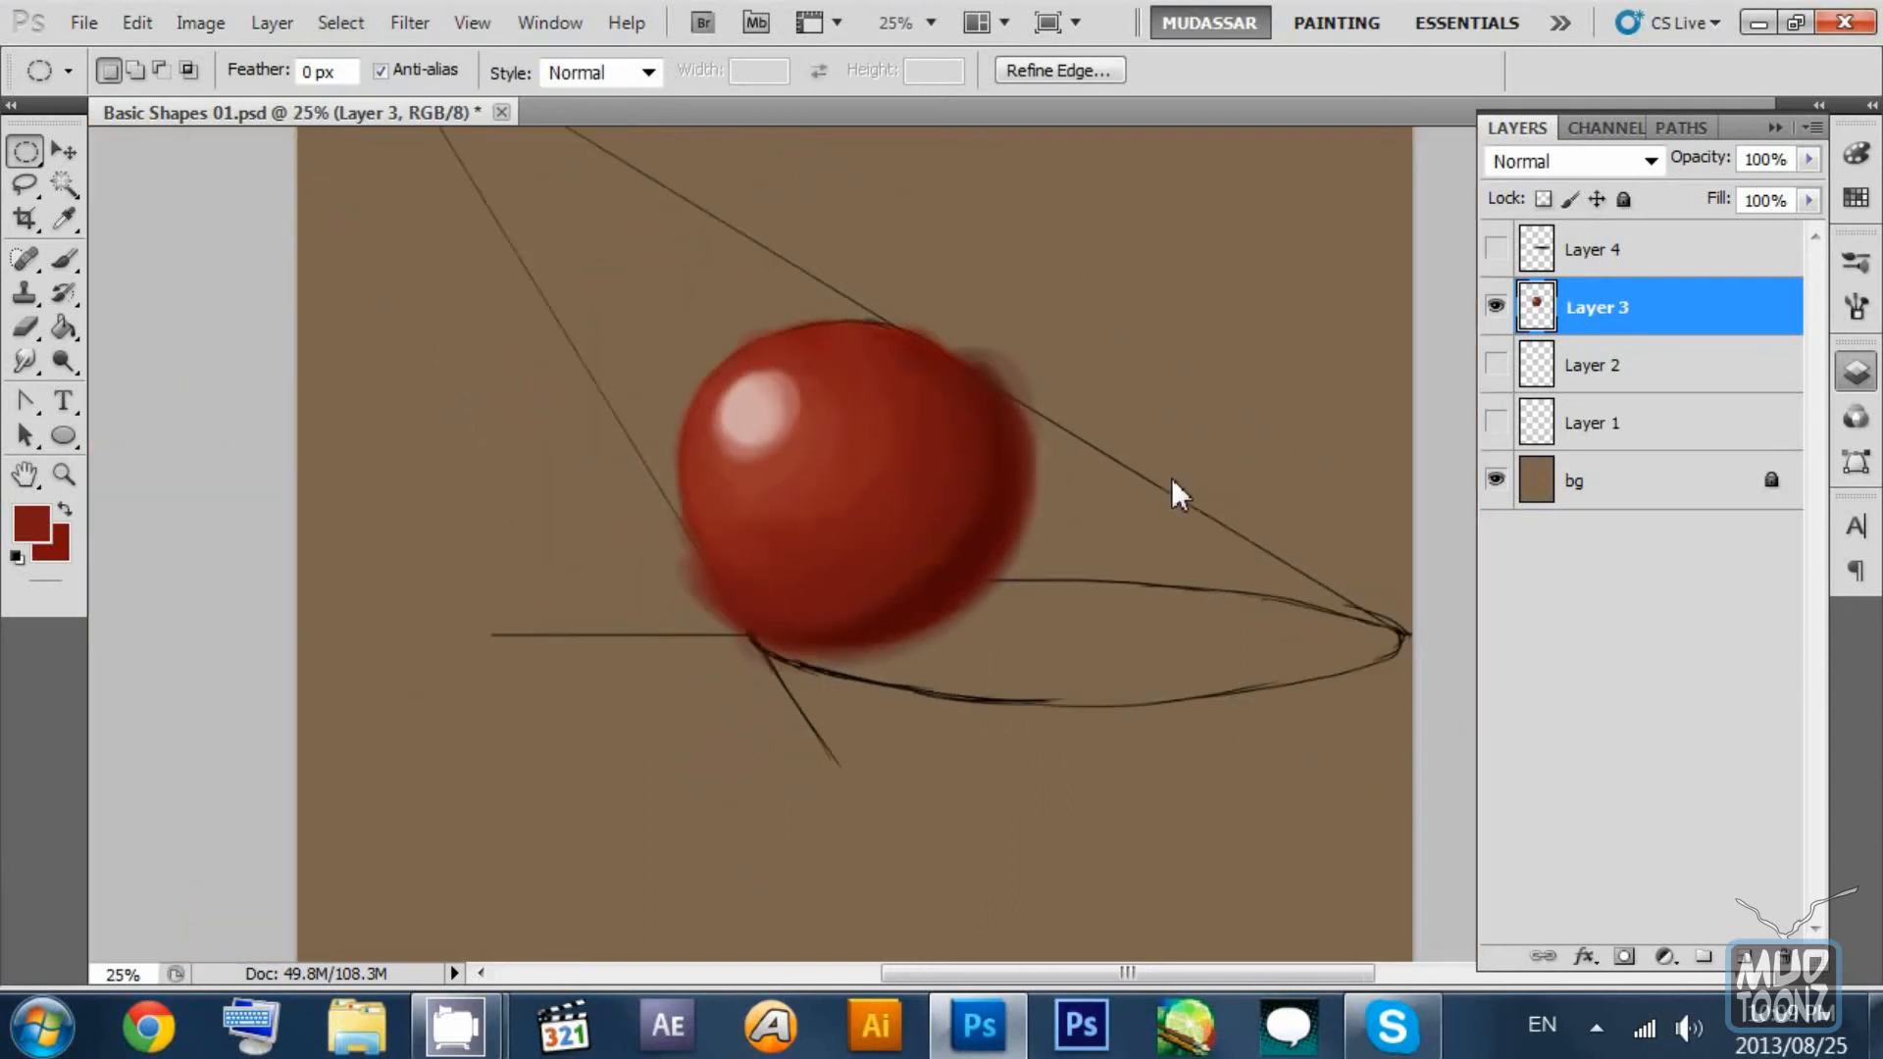
key("ctrl+minus")
key("ctrl+plus")
key("ctrl+plus")
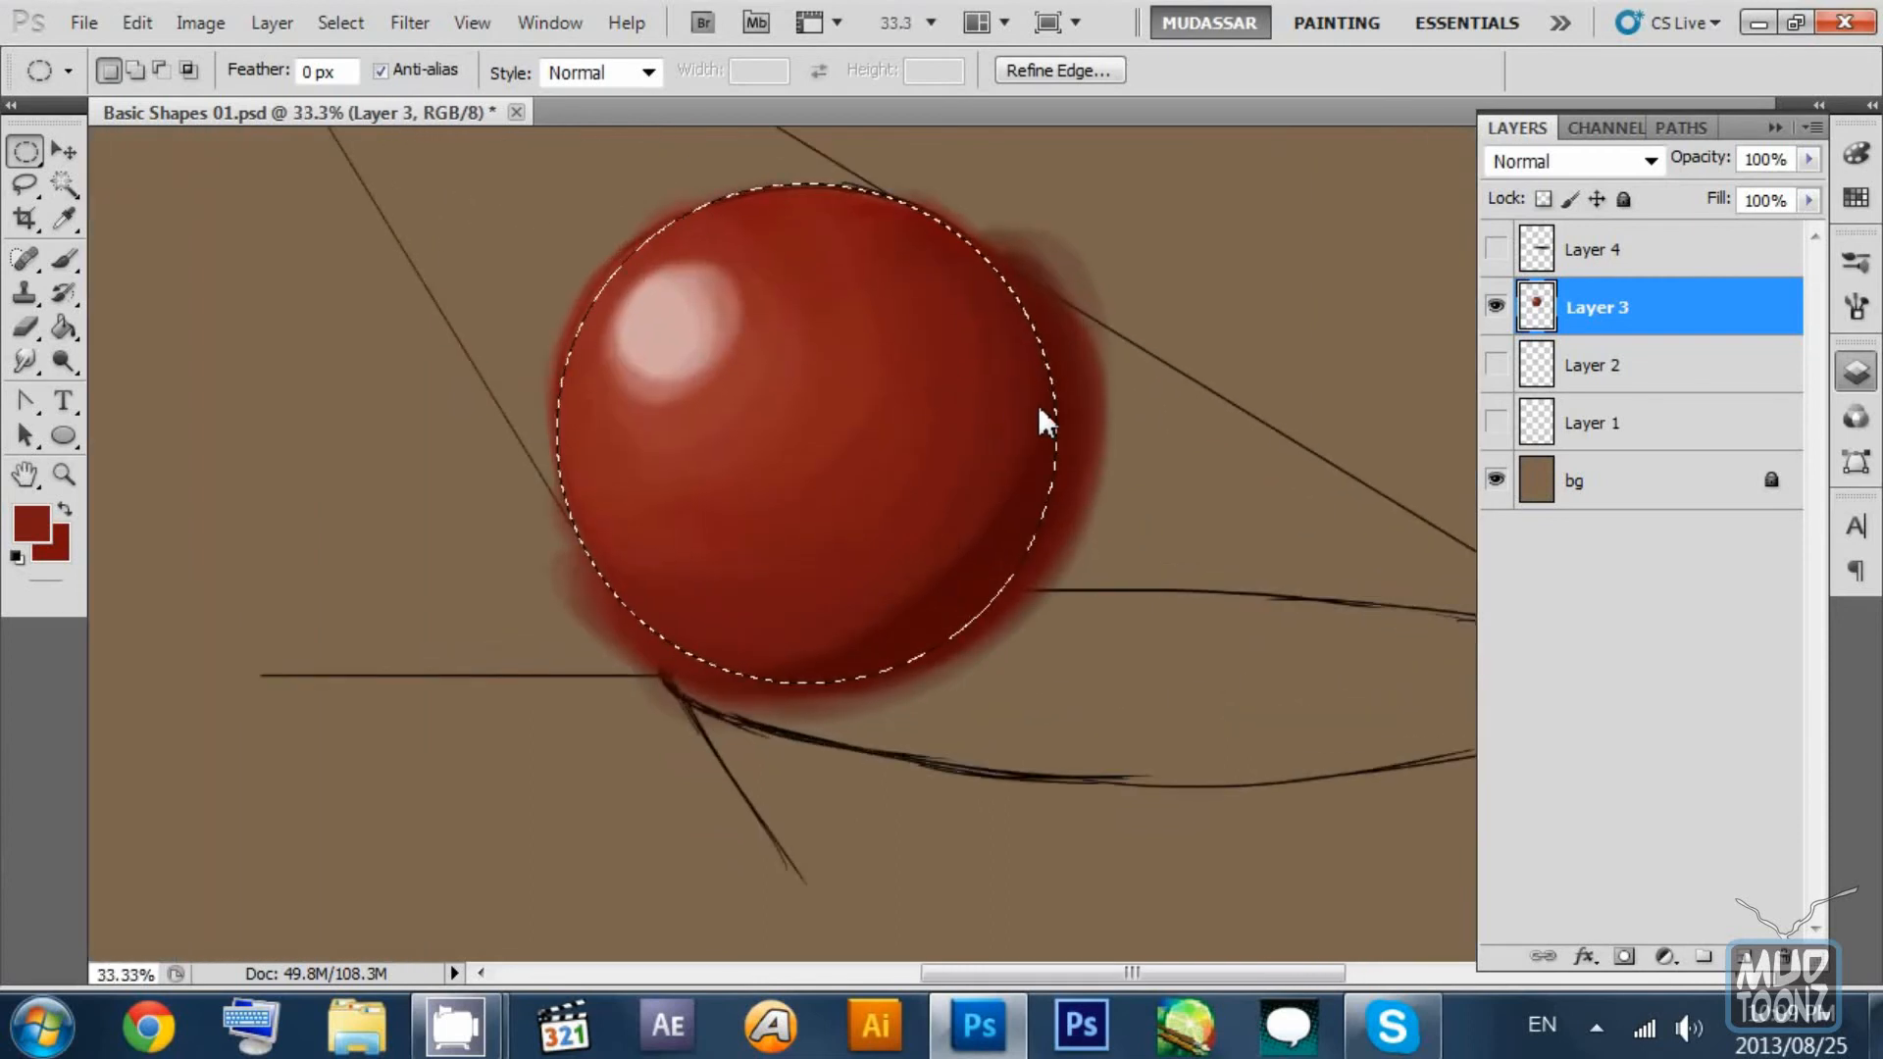
key("ctrl+shift+i")
key("Delete")
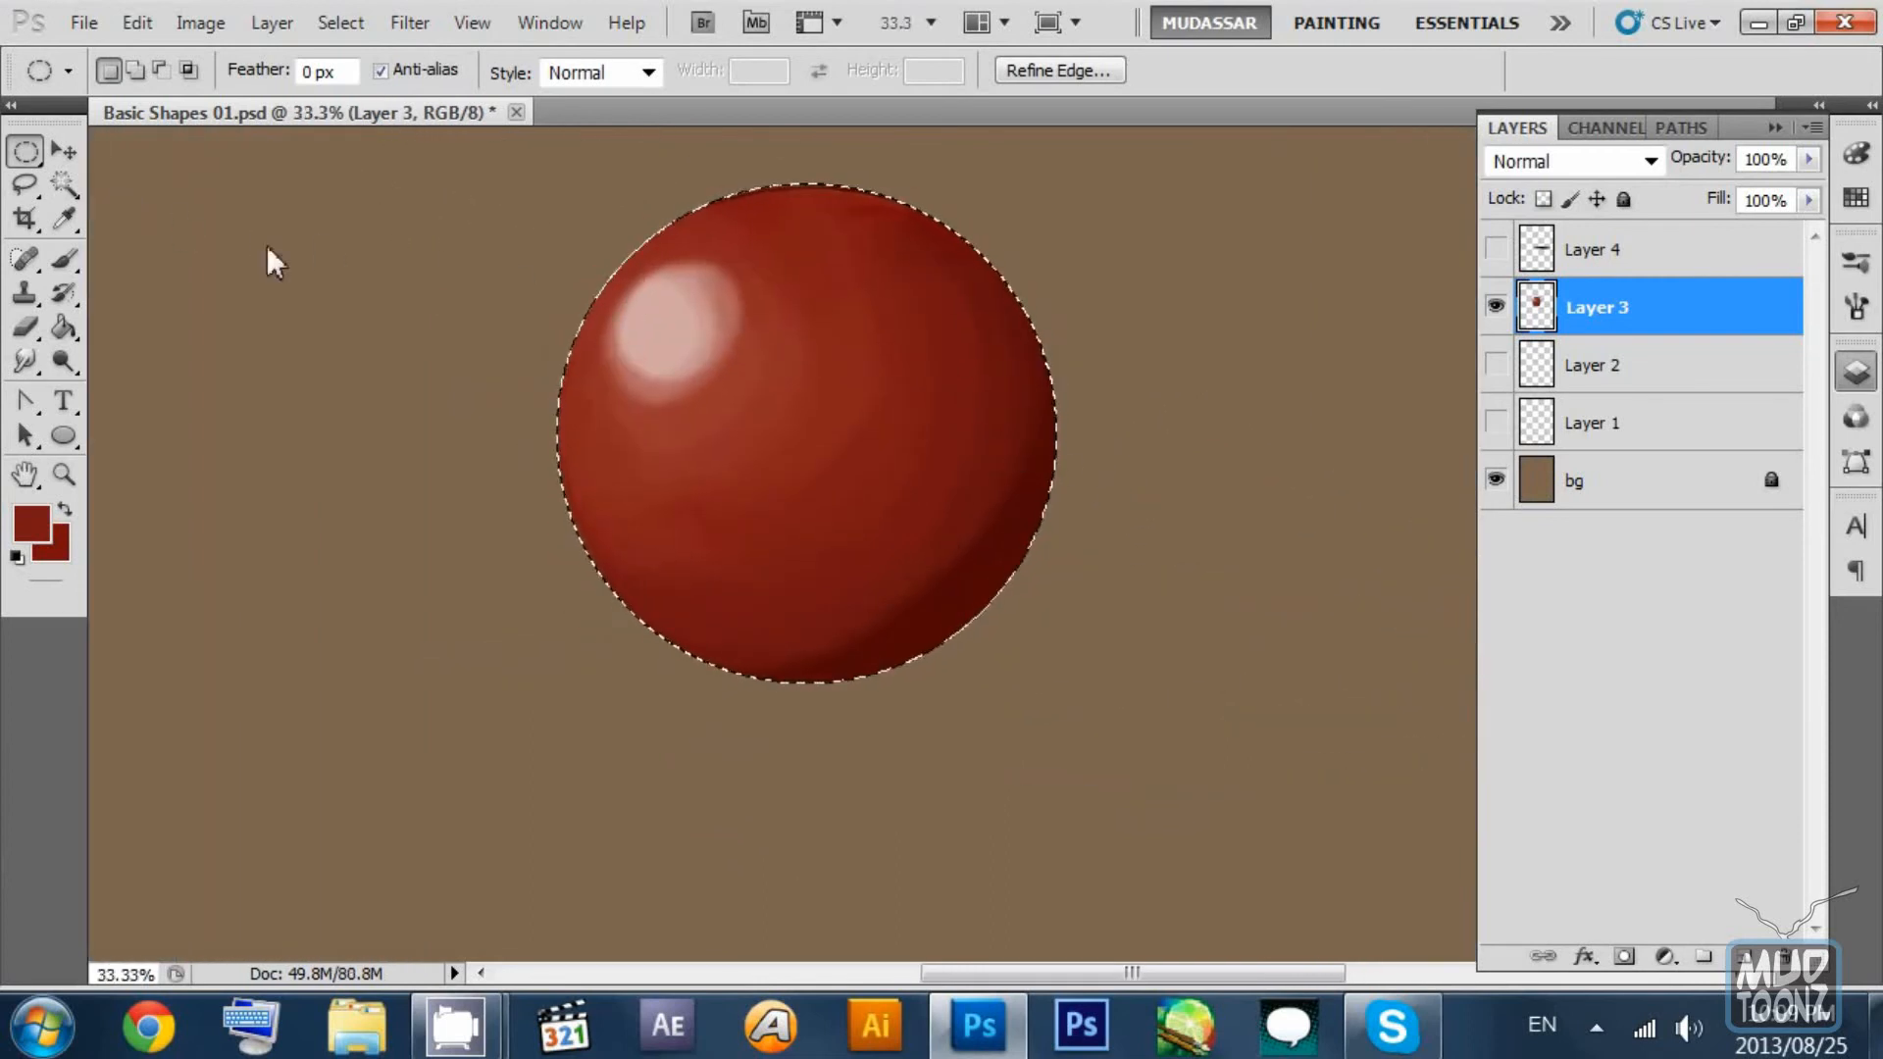
key("ctrl+d")
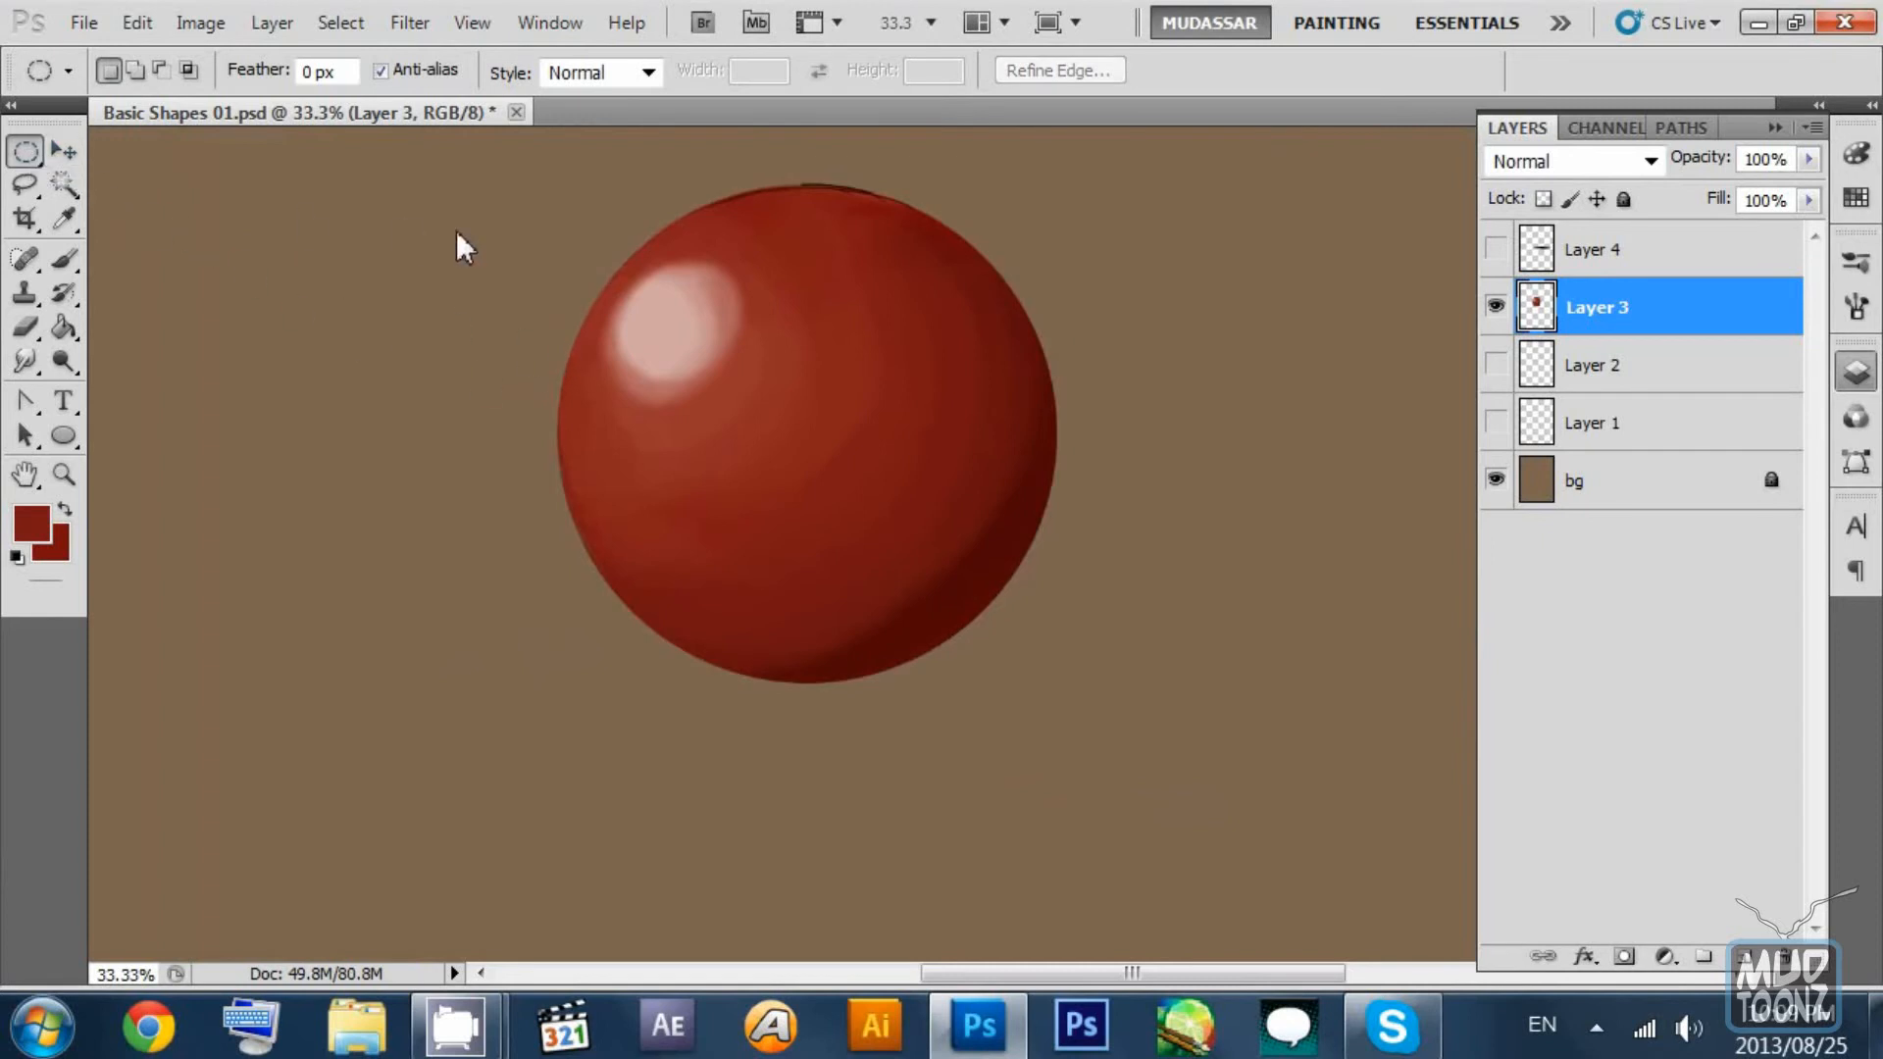
Show the cast shadow on Layer 4 and move that layer beneath the ball's Layer 3.
left_click(1532, 377)
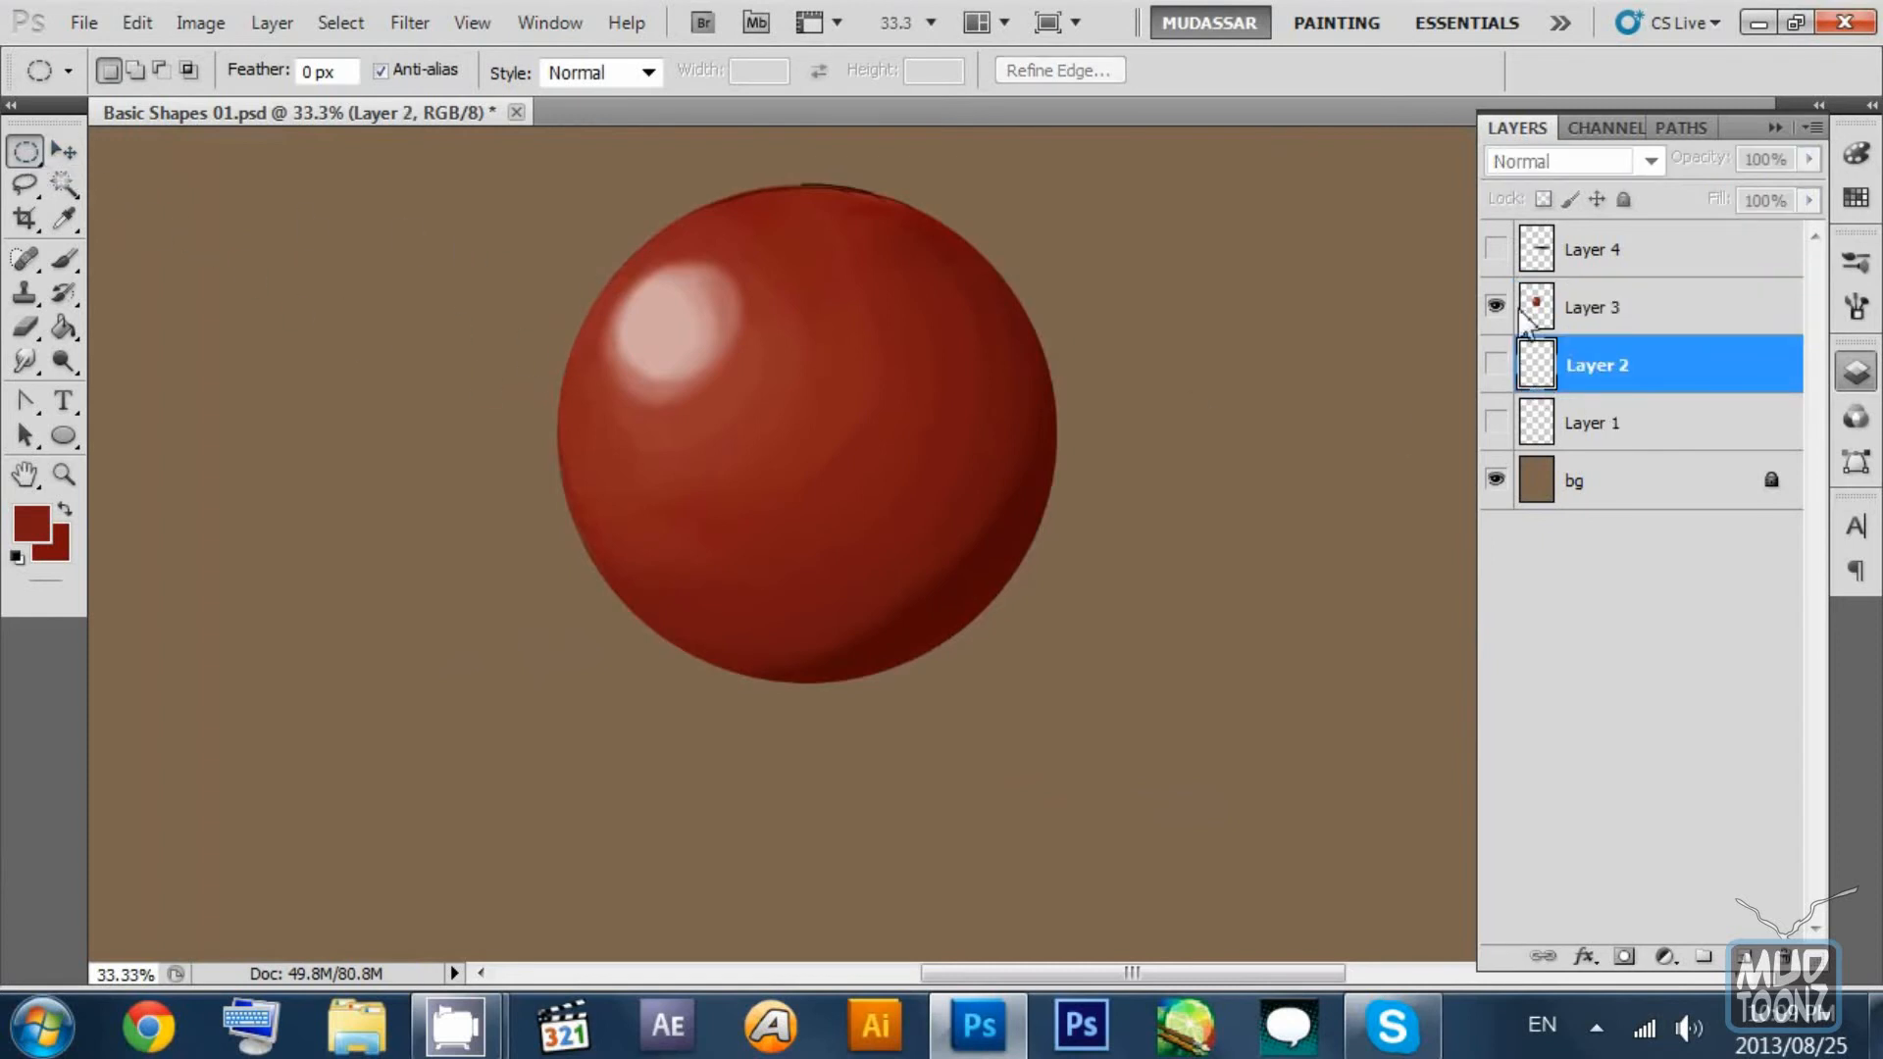
left_click(1528, 322)
left_click(1495, 250)
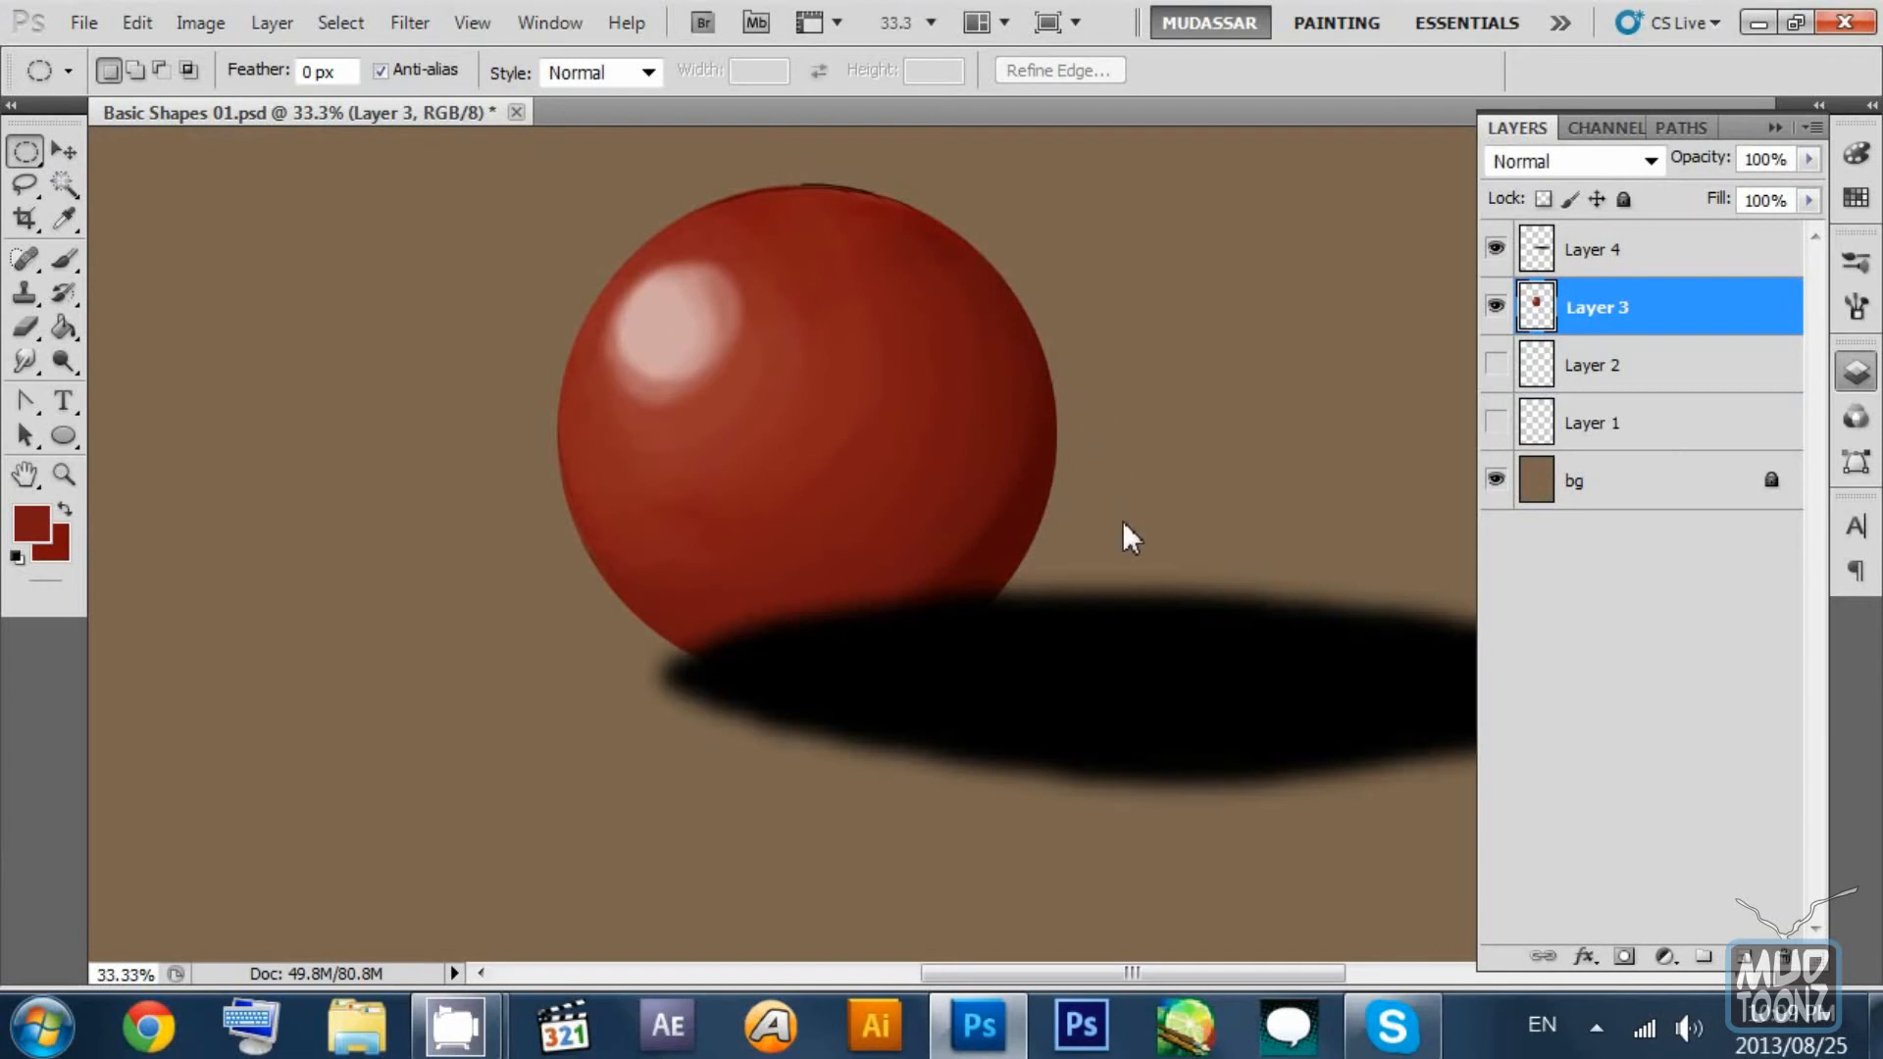
left_click_drag(1551, 257, 1550, 336)
left_click_drag(1272, 536, 1040, 527)
Set up the Brush tool with 100% hardness and a size of 10 px.
key("z")
key("b")
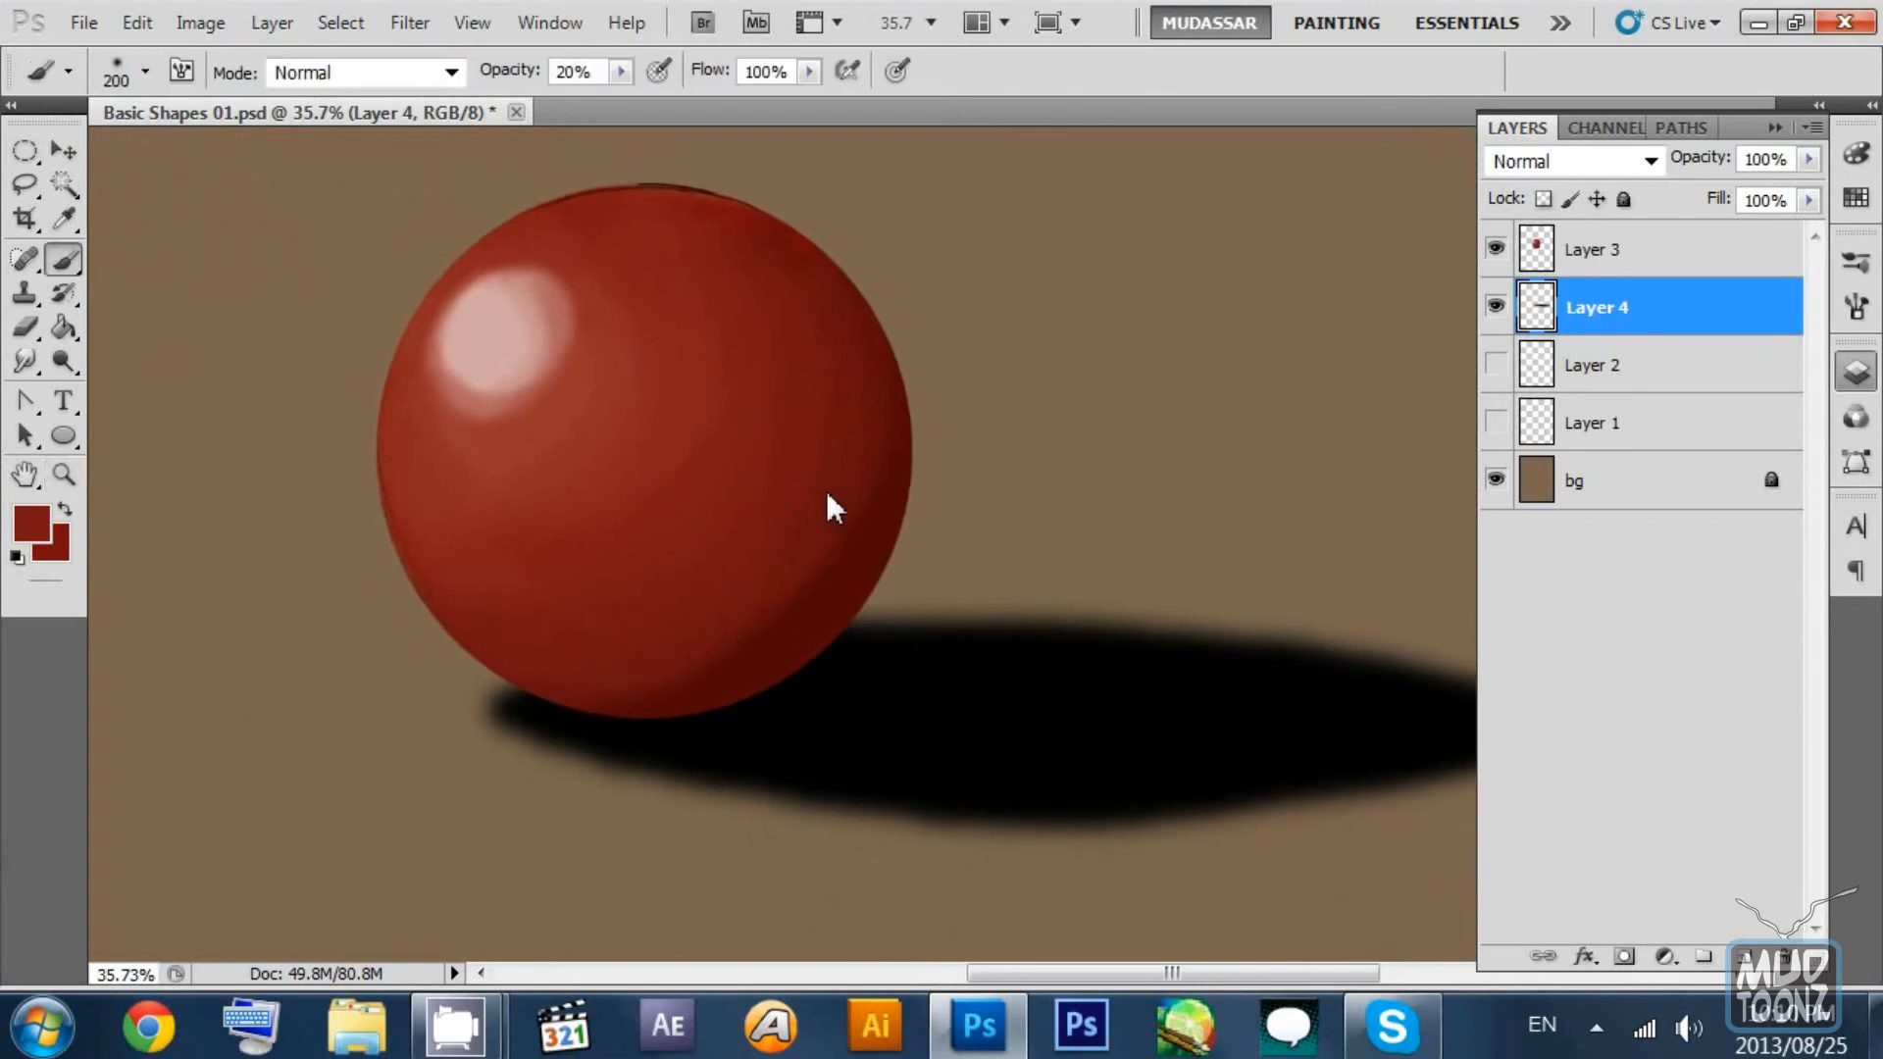
key("bracketleft")
key("bracketleft")
key("bracketleft")
key("bracketleft")
key("bracketleft")
key("bracketleft")
key("bracketleft")
key("bracketleft")
key("bracketleft")
key("bracketleft")
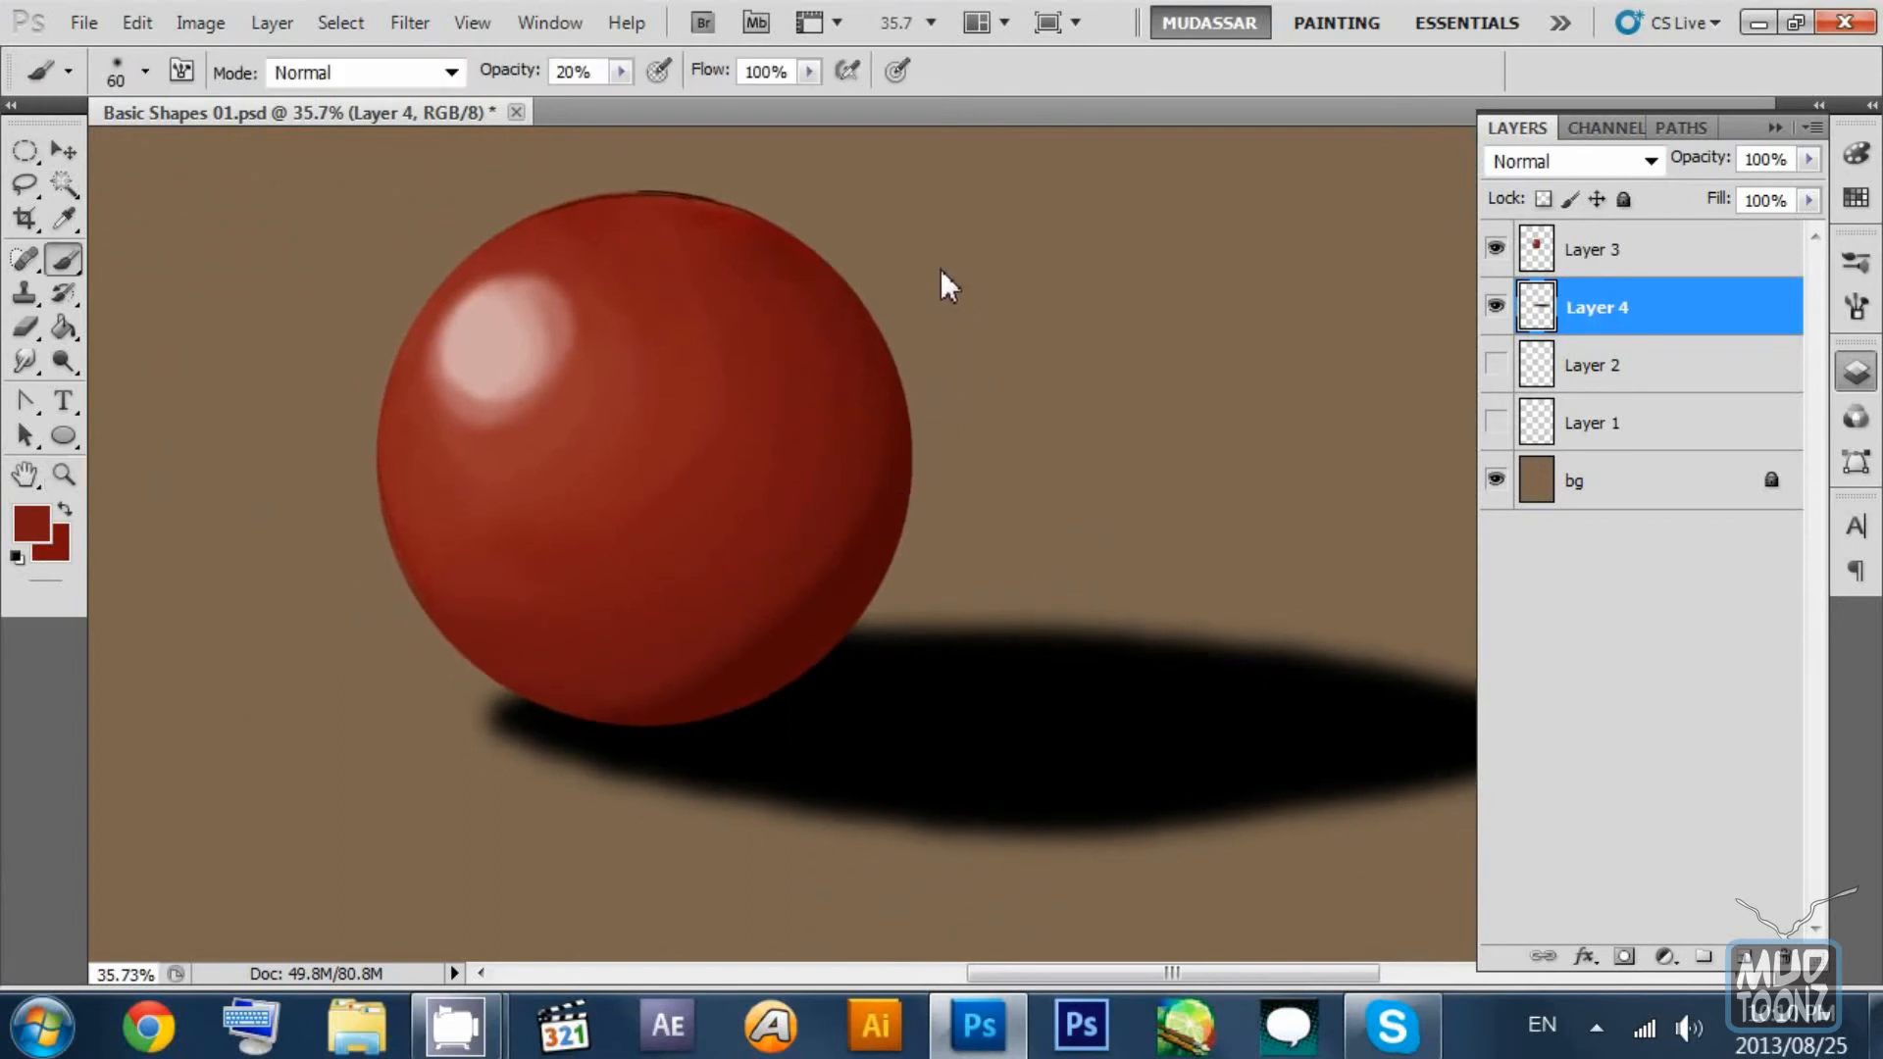
right_click(946, 253)
left_click_drag(981, 376, 1429, 349)
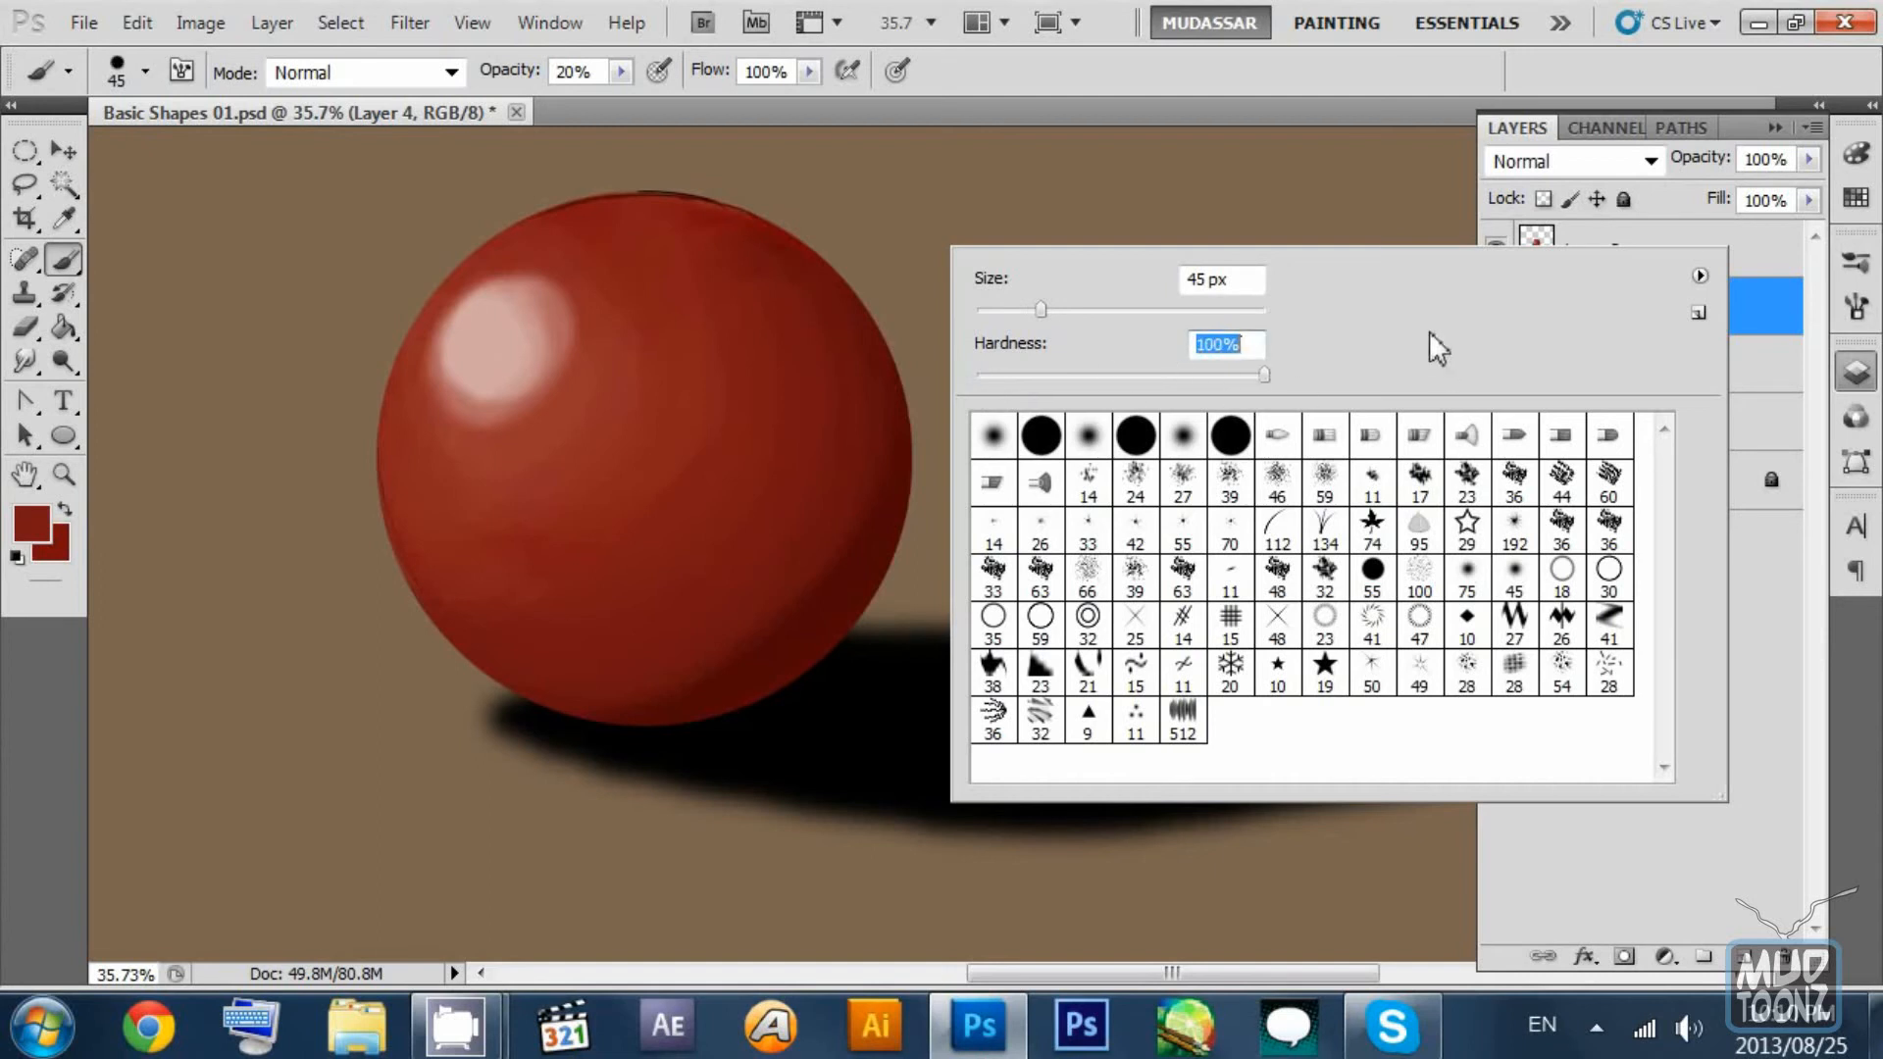
key("Return")
key("bracketleft")
key("bracketleft")
key("bracketleft")
key("bracketleft")
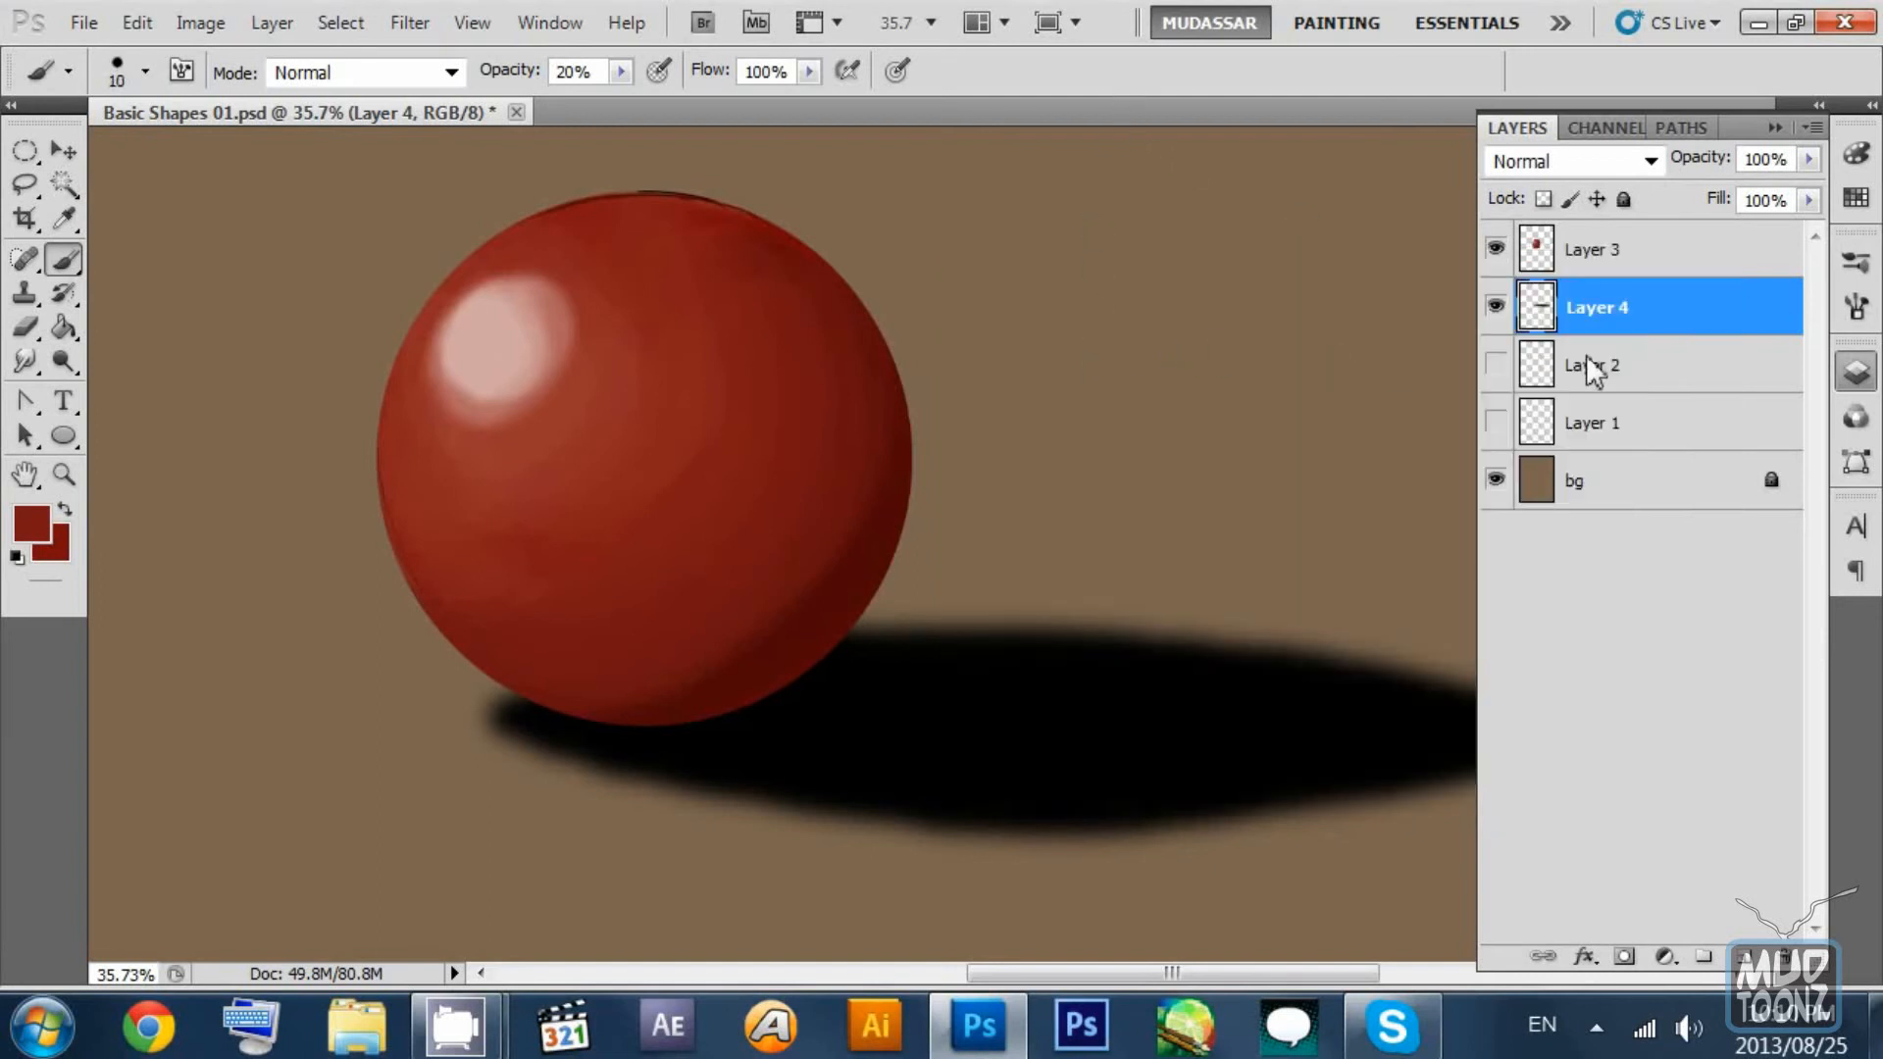
Add a new layer above Layer 3 and set the brush to black at 100% opacity.
left_click(1542, 365)
left_click(1579, 253)
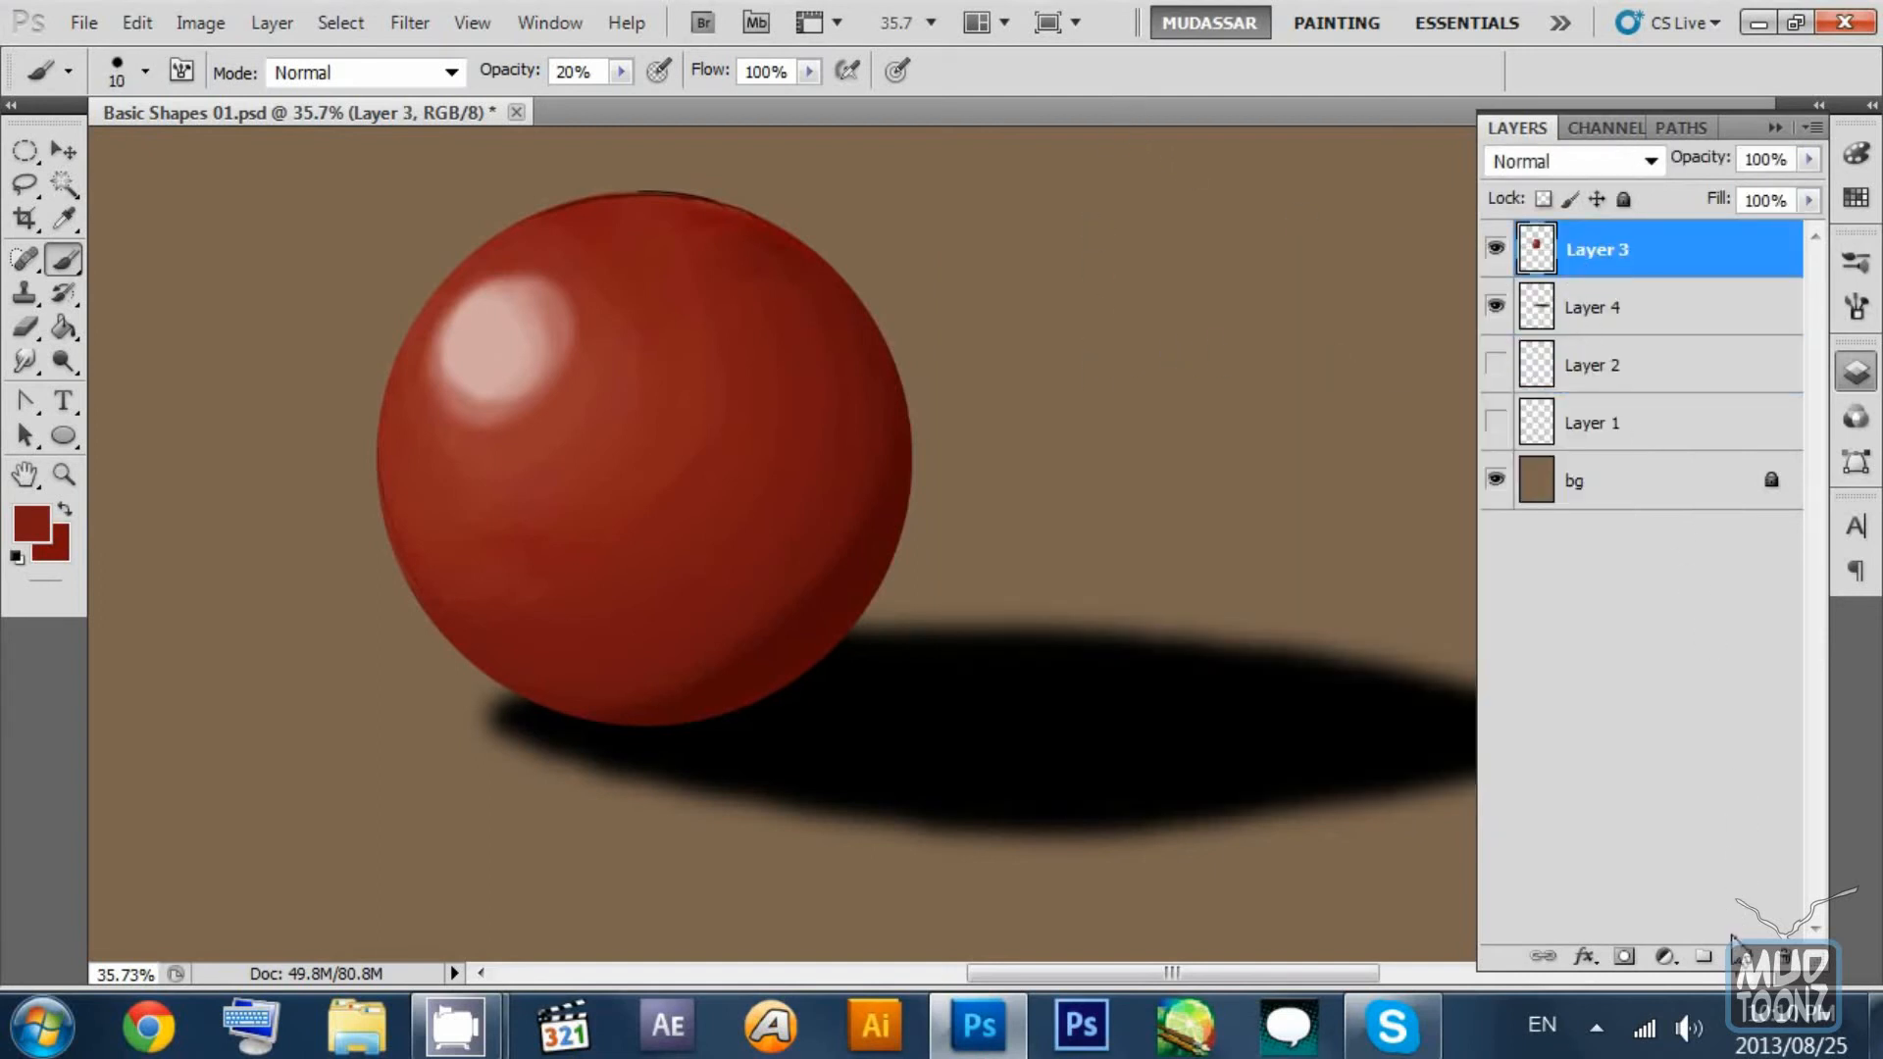
left_click_drag(1013, 484, 971, 374)
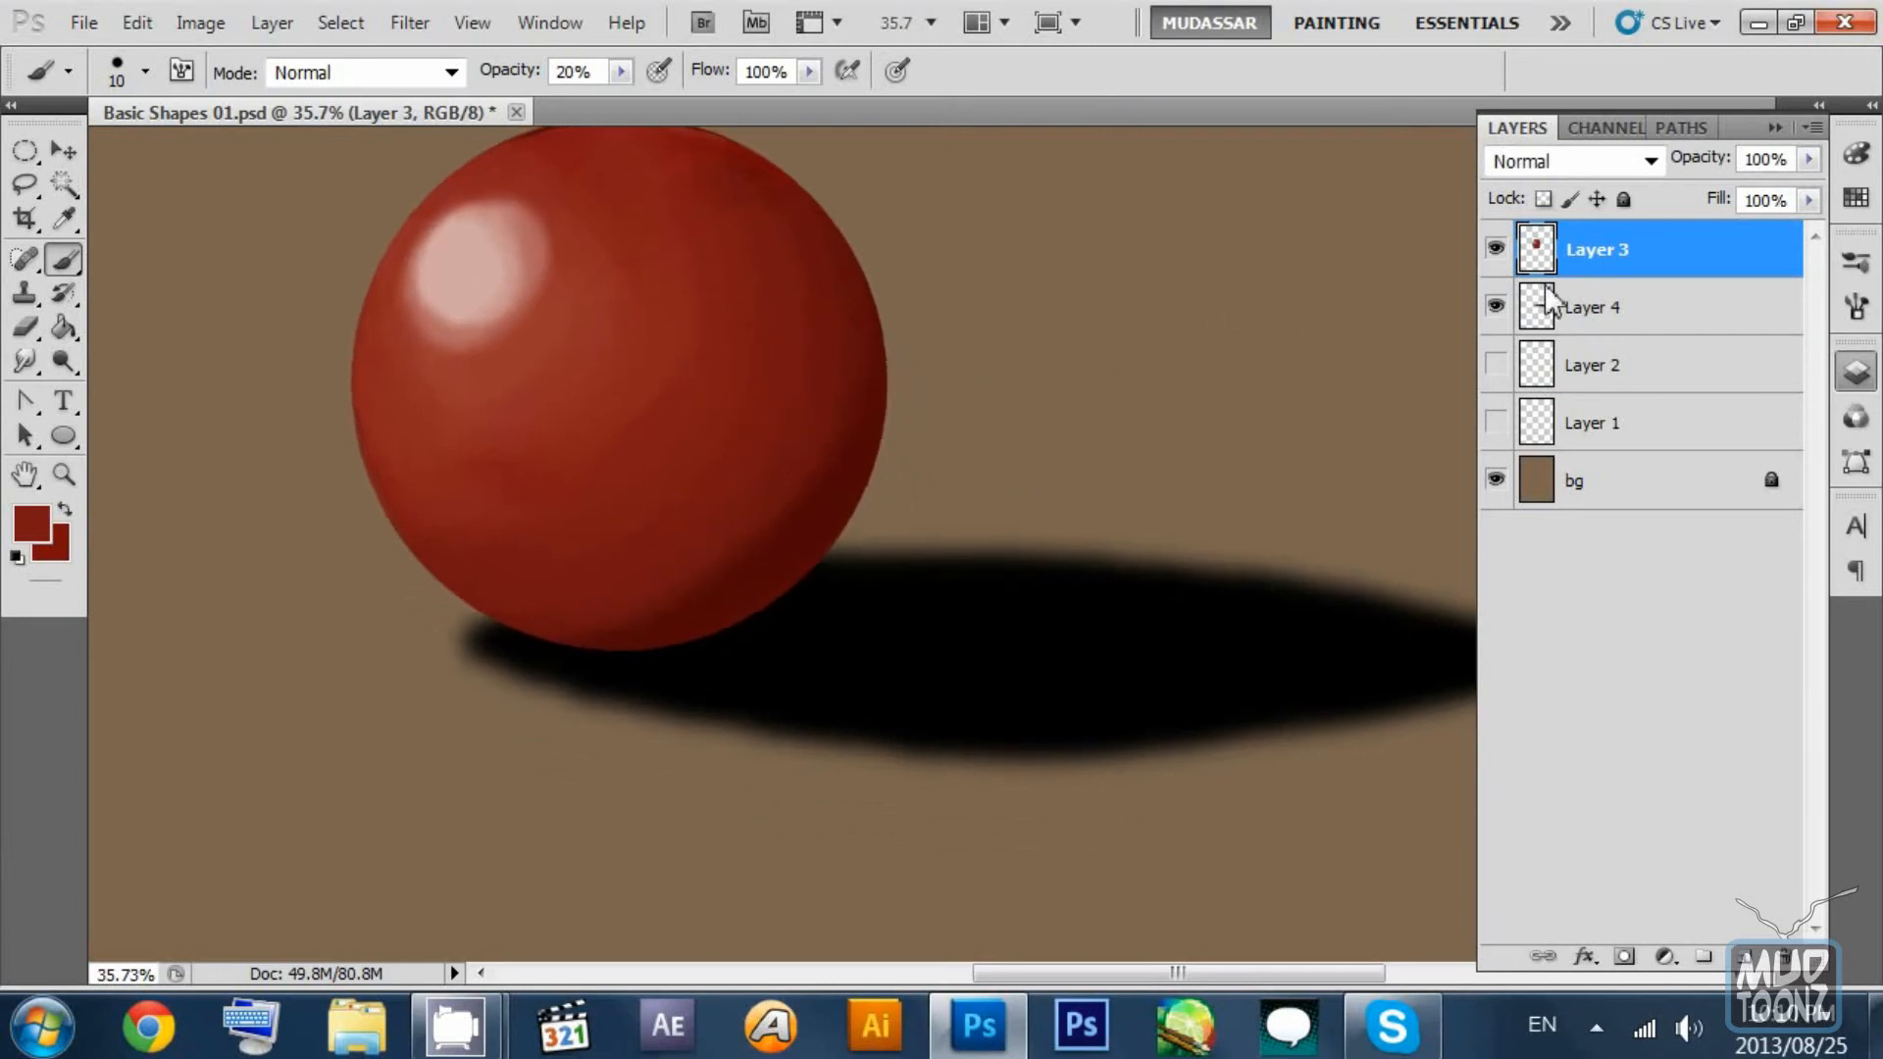
left_click(1744, 957)
scroll(952, 412, "down", 1)
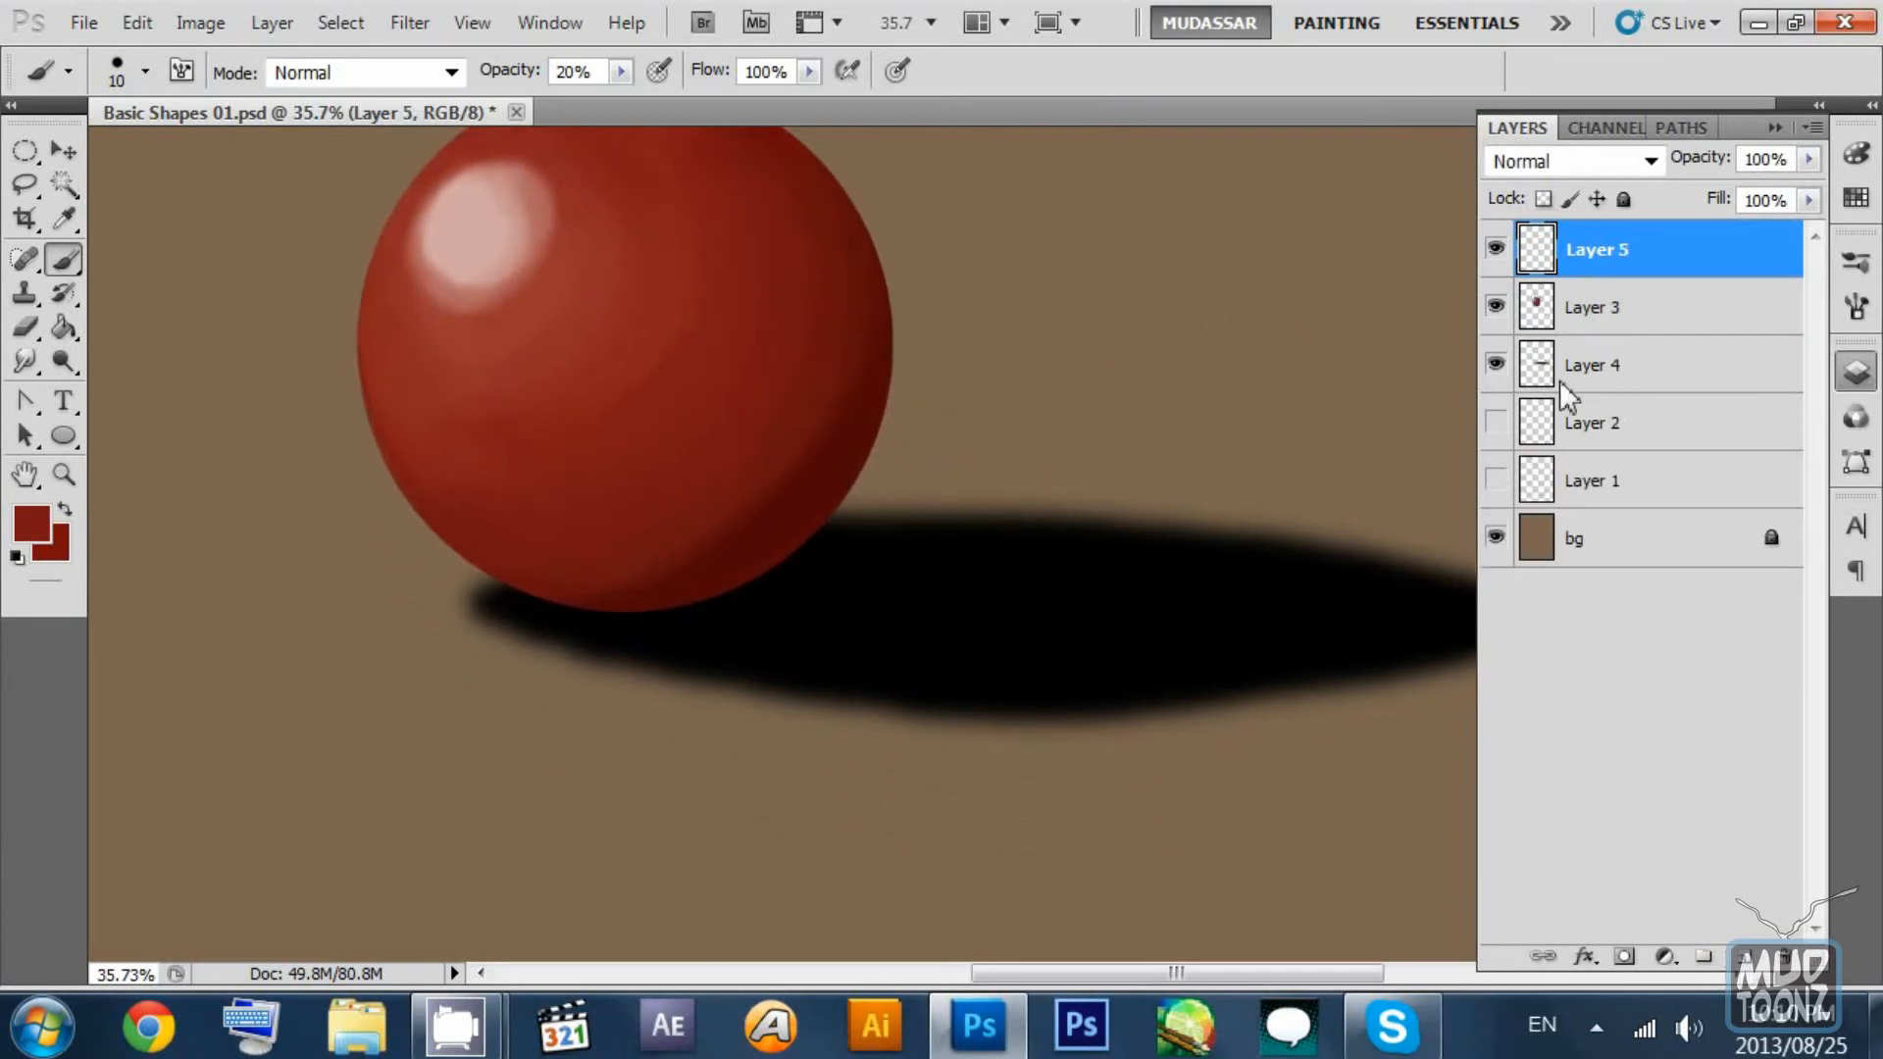
key("0")
left_click(15, 561)
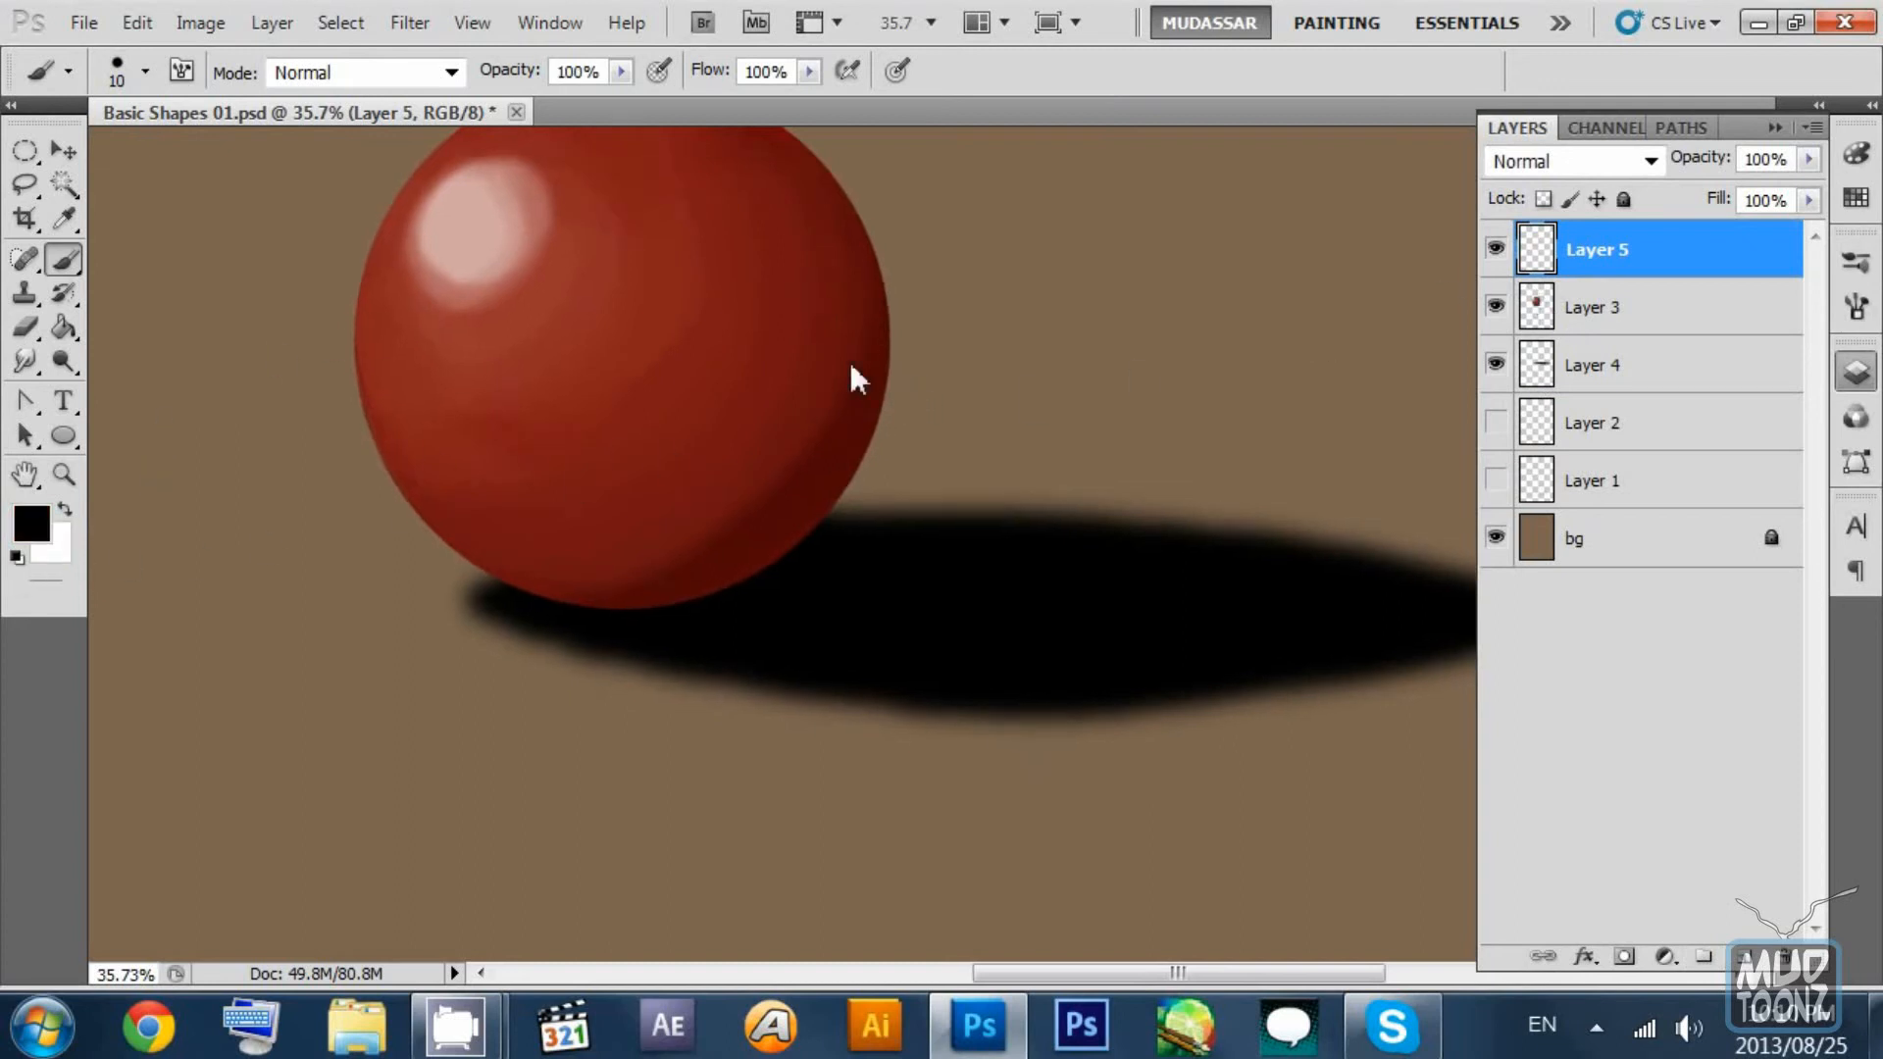
Draw a leader line from the ball's white highlight and handwrite the label "Specular Highlight" beside it.
scroll(746, 348, "up", 3)
scroll(745, 348, "left", 3)
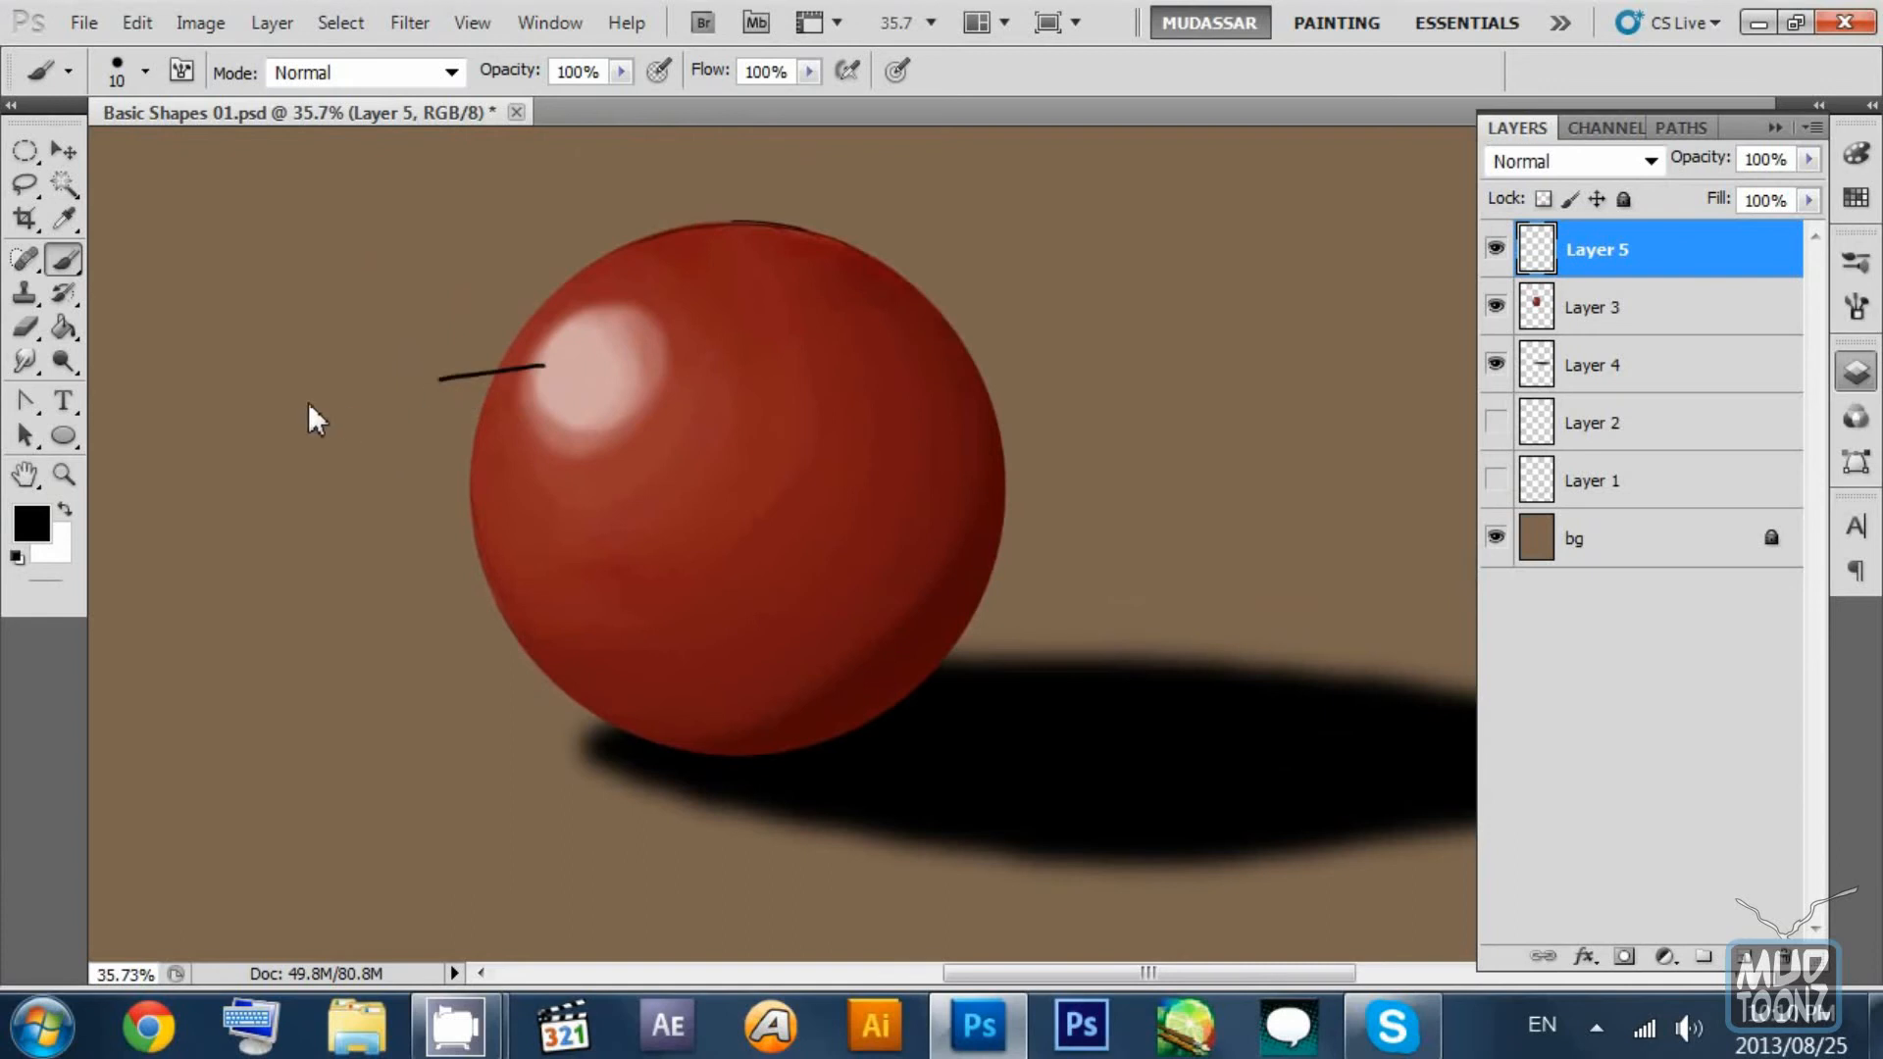
left_click_drag(222, 438, 223, 434)
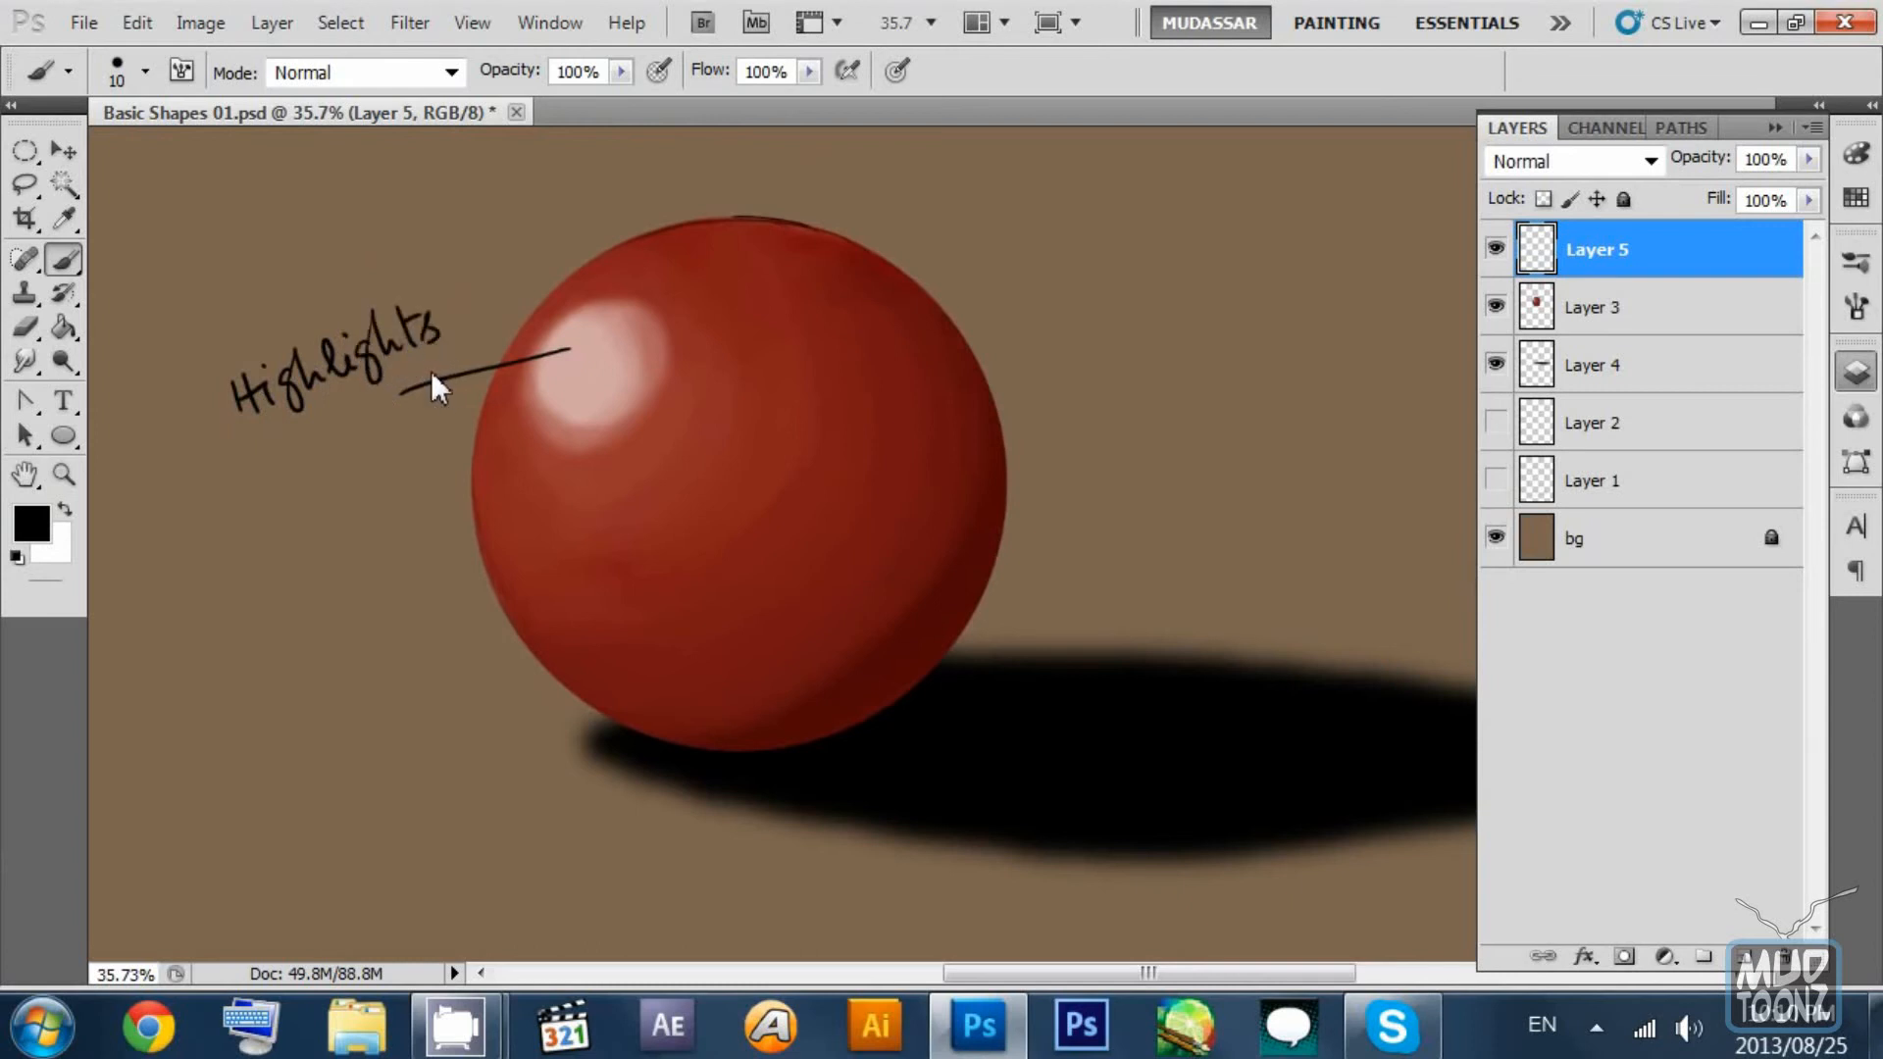
left_click_drag(210, 335, 282, 350)
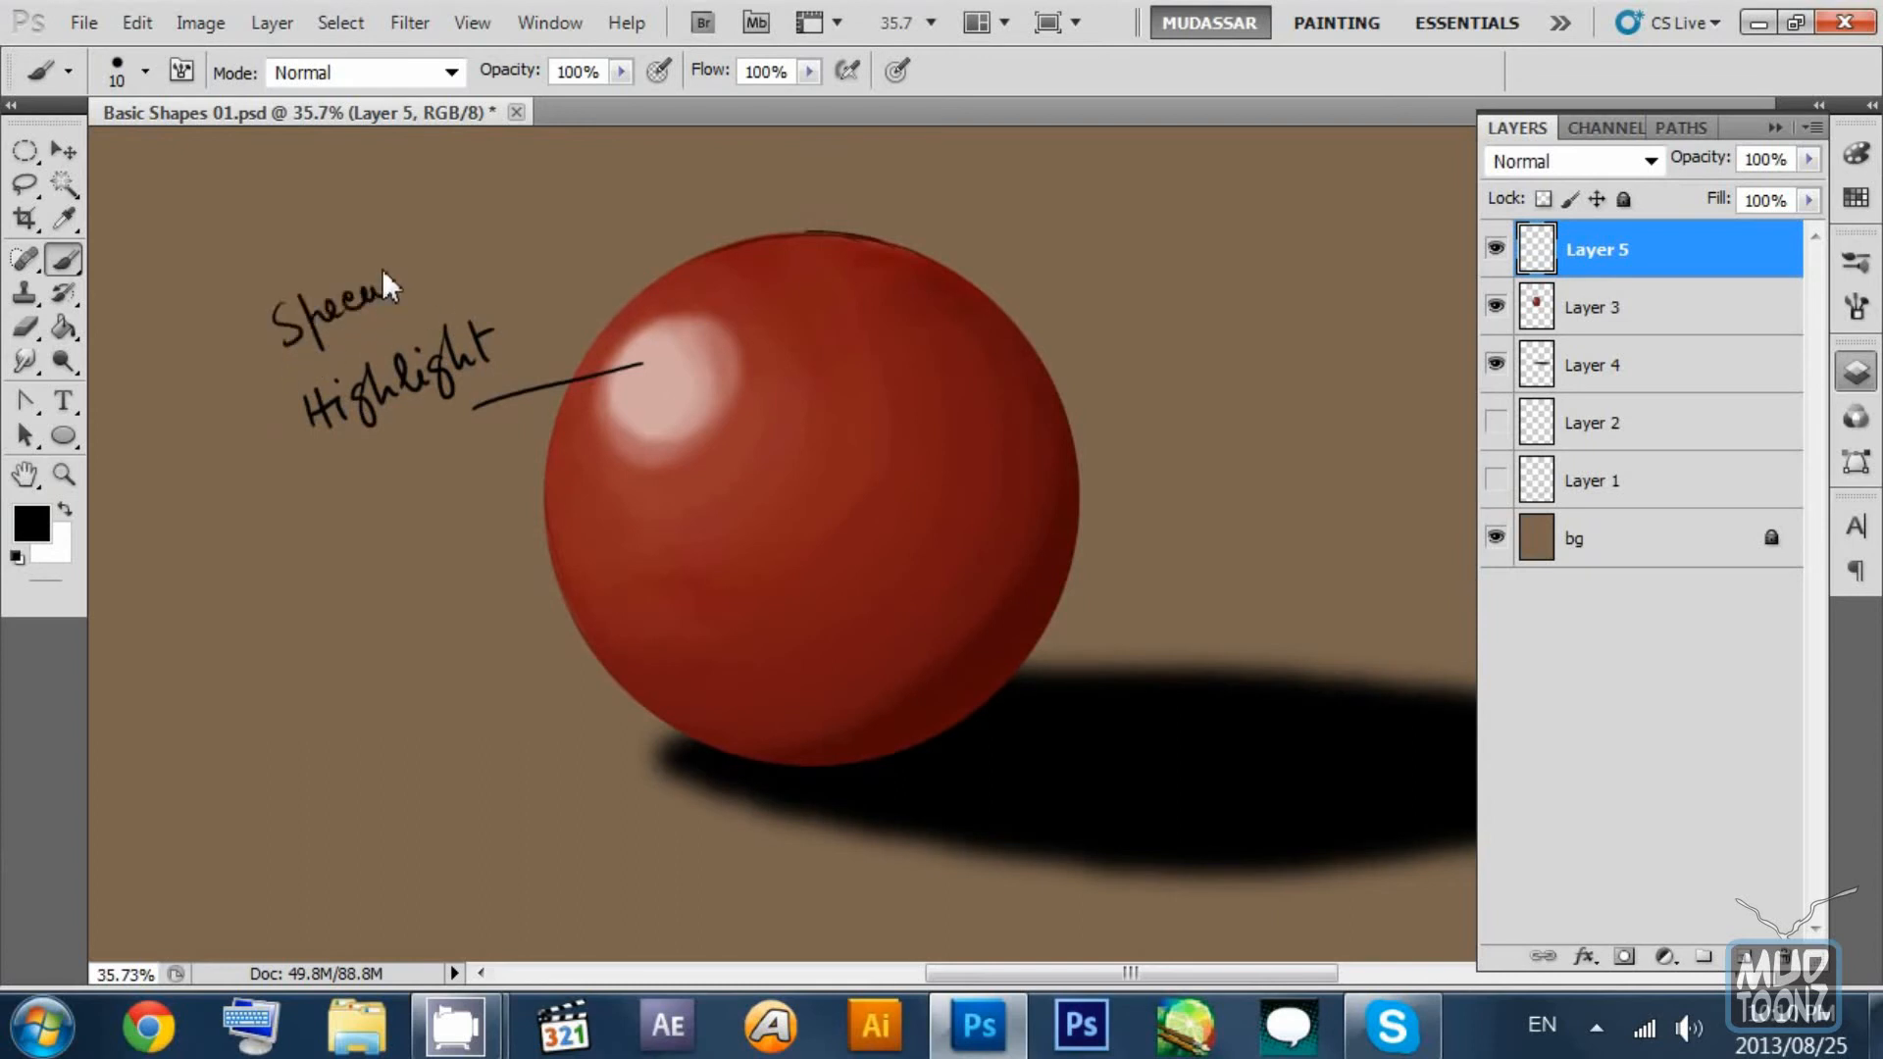
left_click_drag(494, 306, 490, 303)
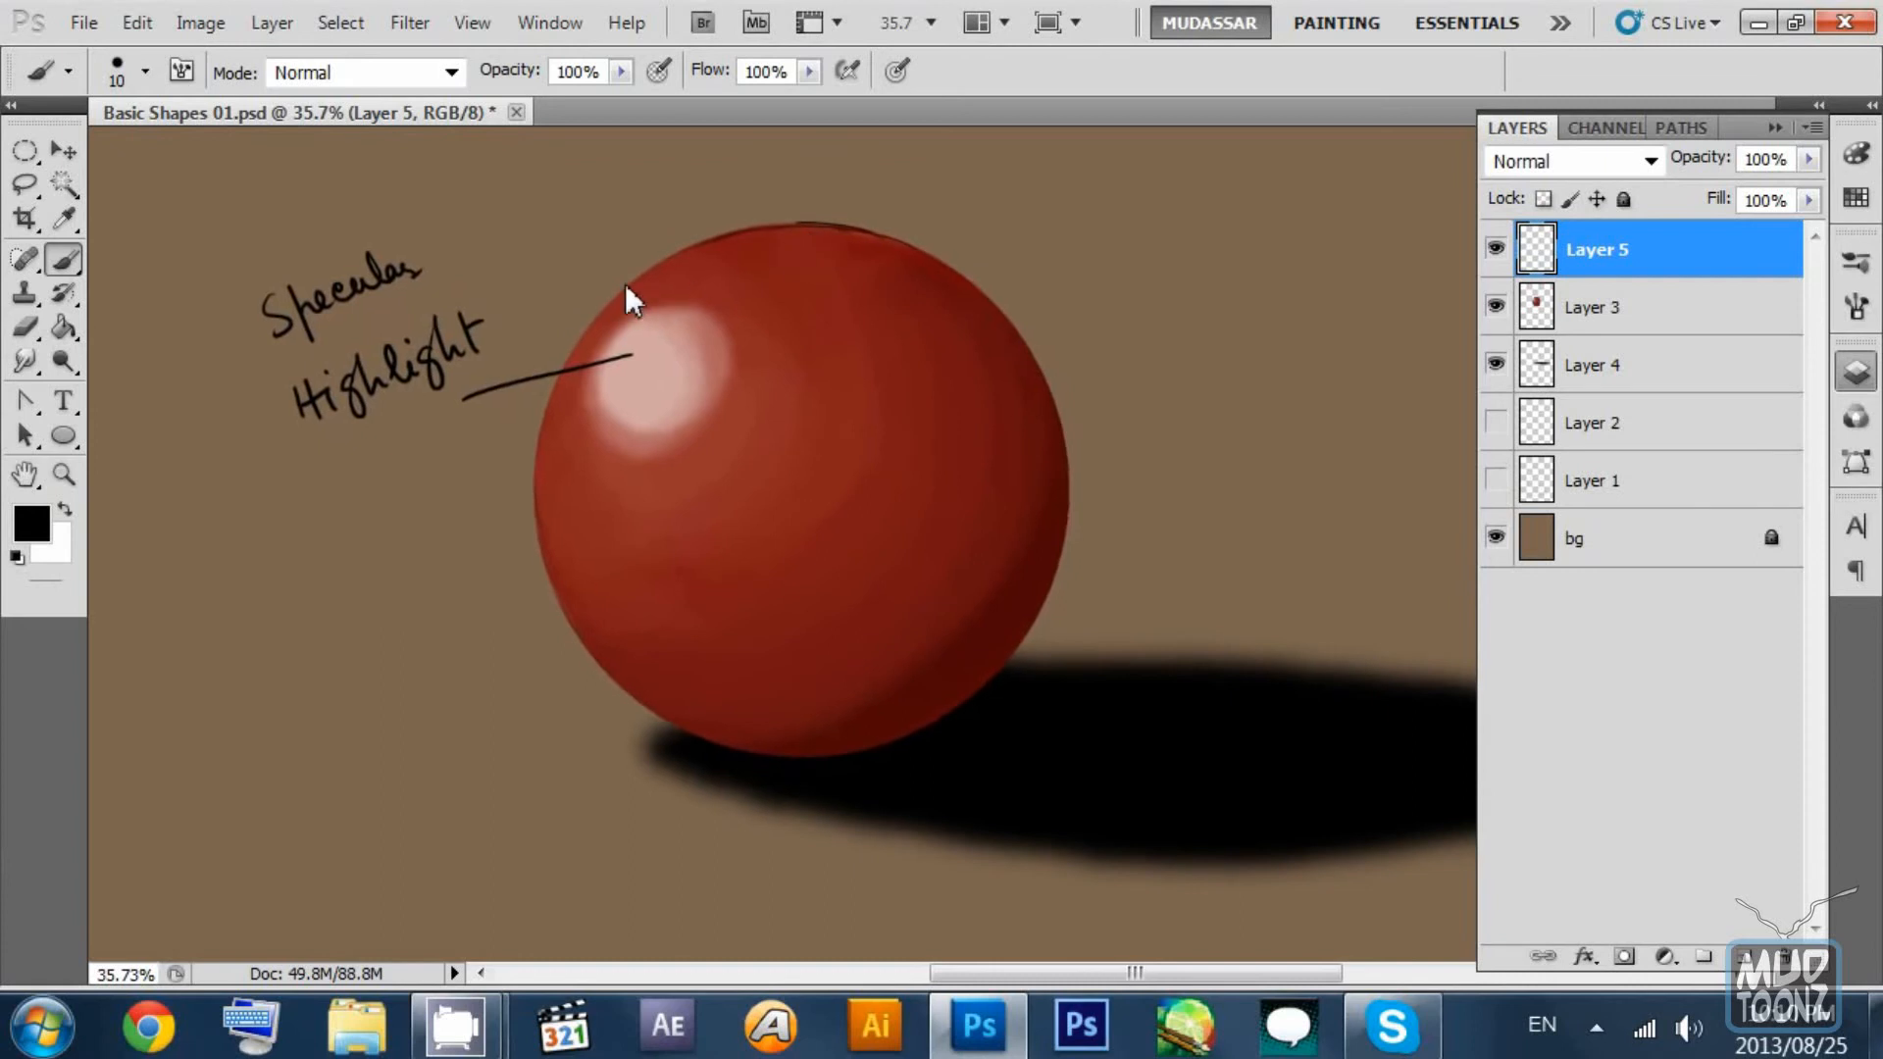
Outline the ball's upper-right shading with dashes, add a leader line and handwrite the label "Secondary Shadows".
left_click_drag(945, 351, 902, 316)
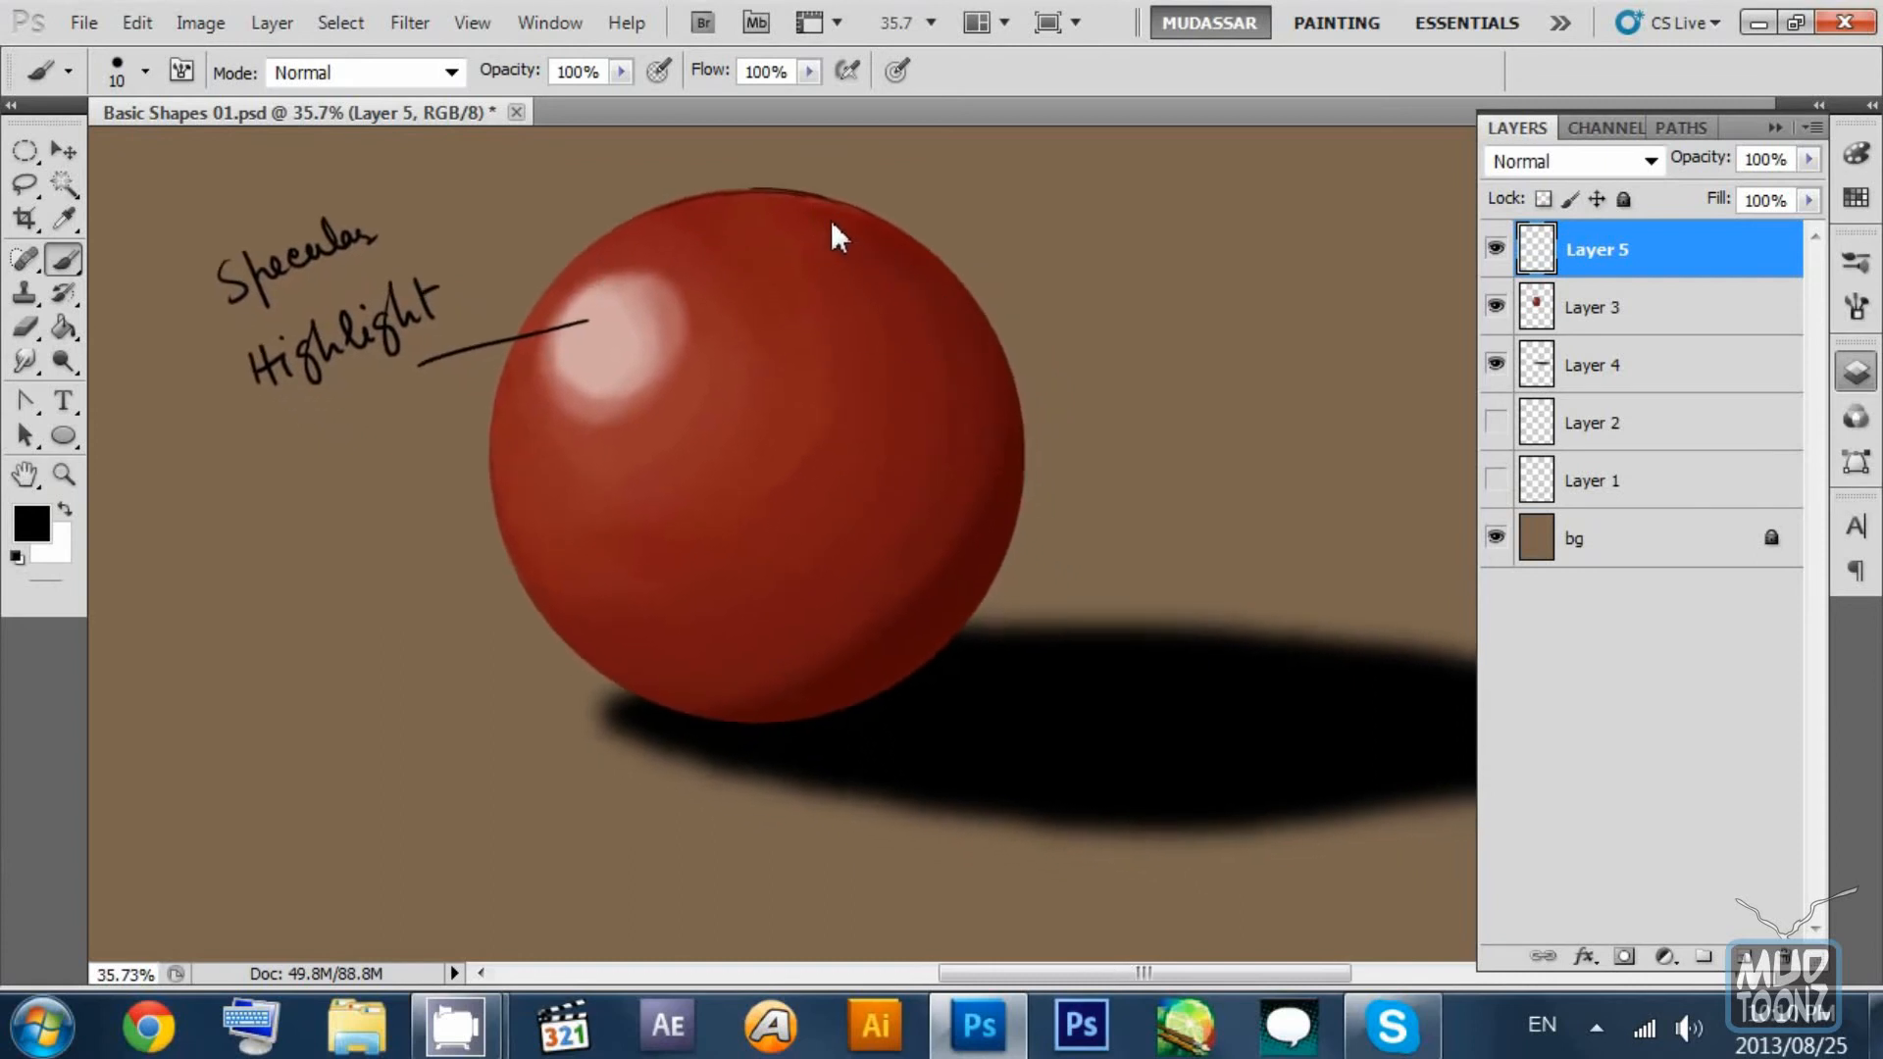
left_click_drag(904, 220, 881, 235)
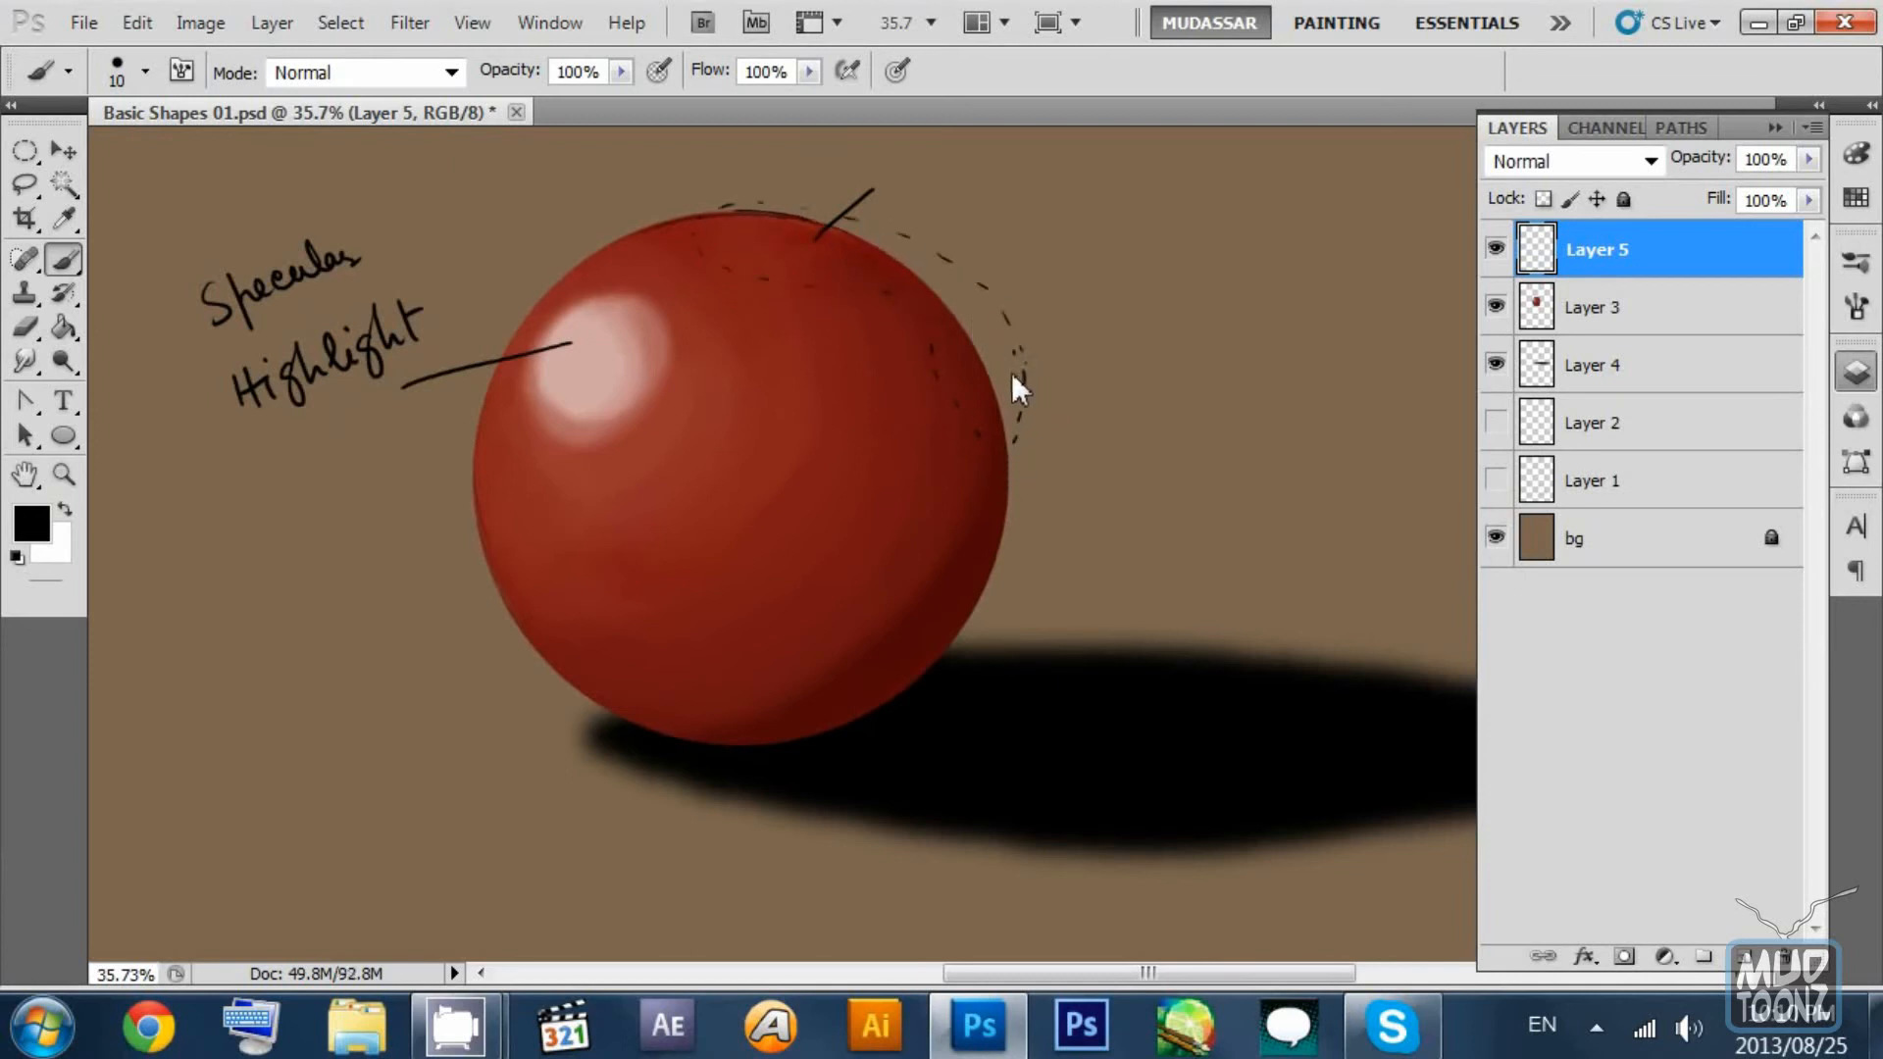
left_click_drag(897, 314, 828, 435)
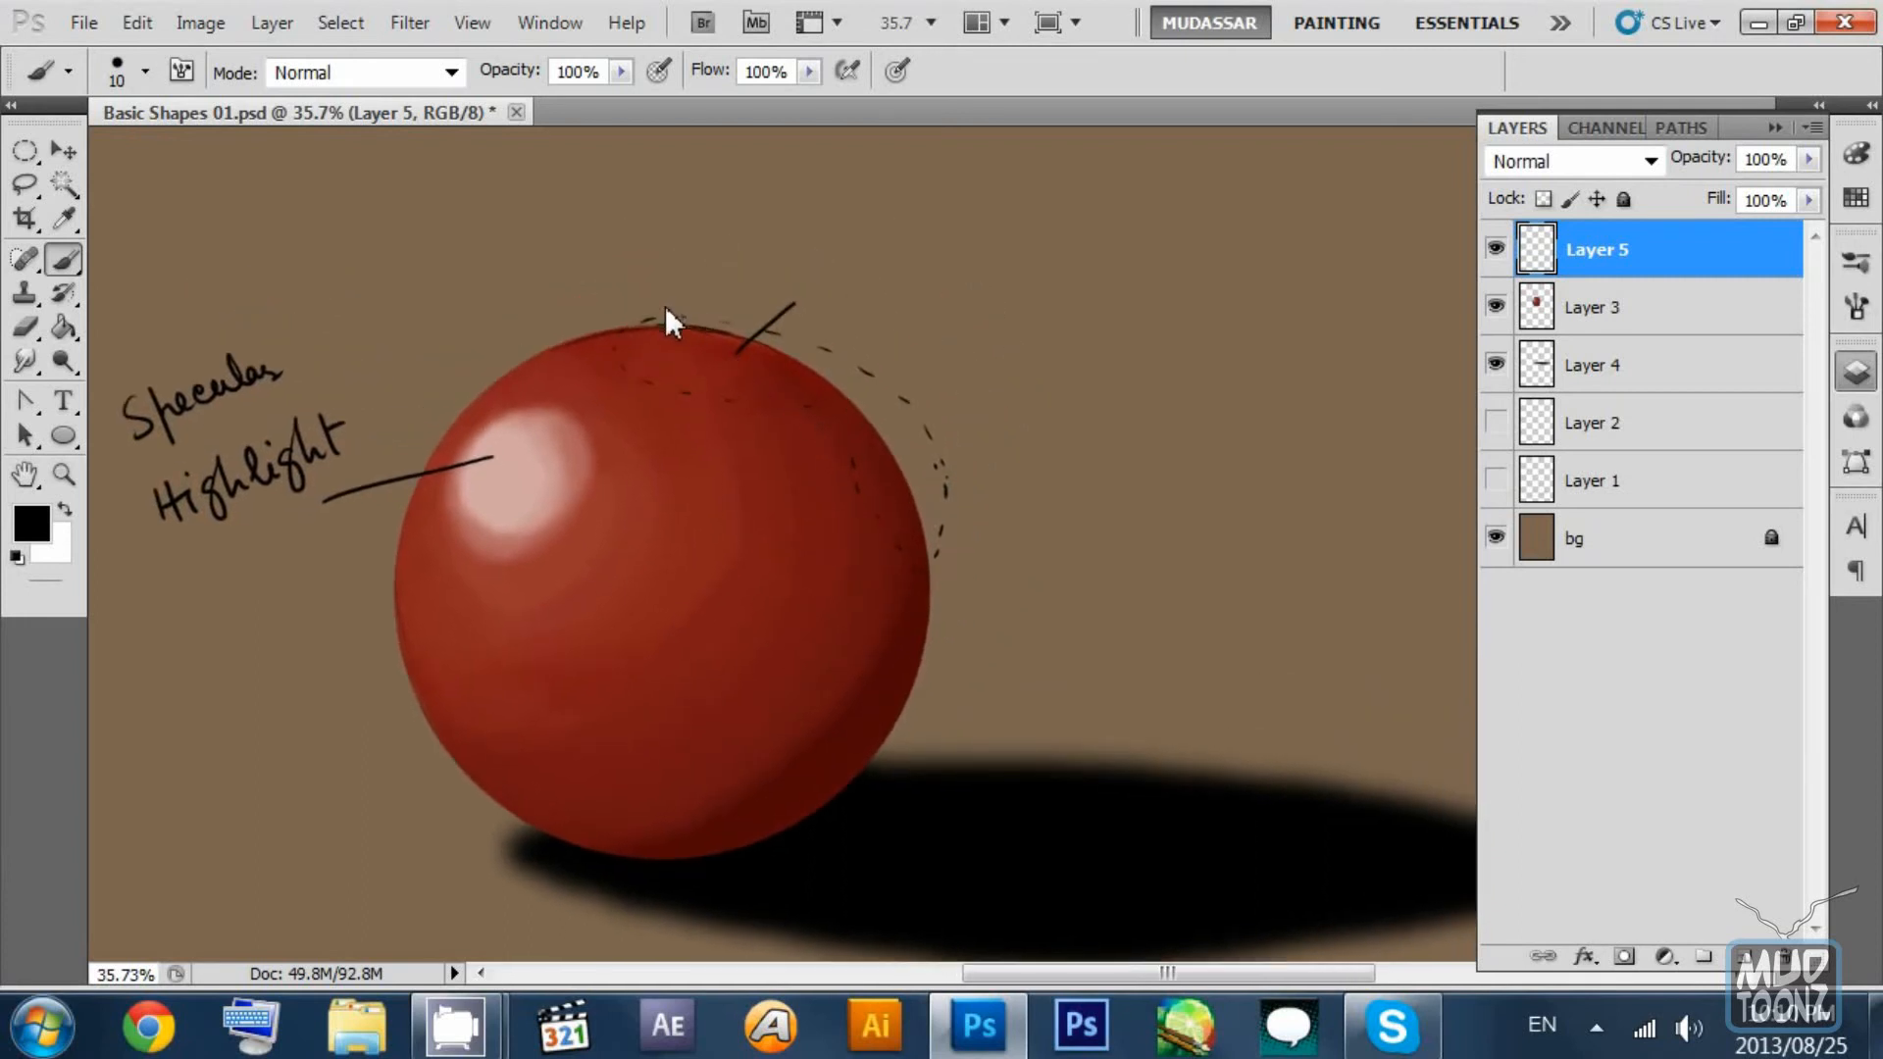
left_click_drag(659, 323, 741, 333)
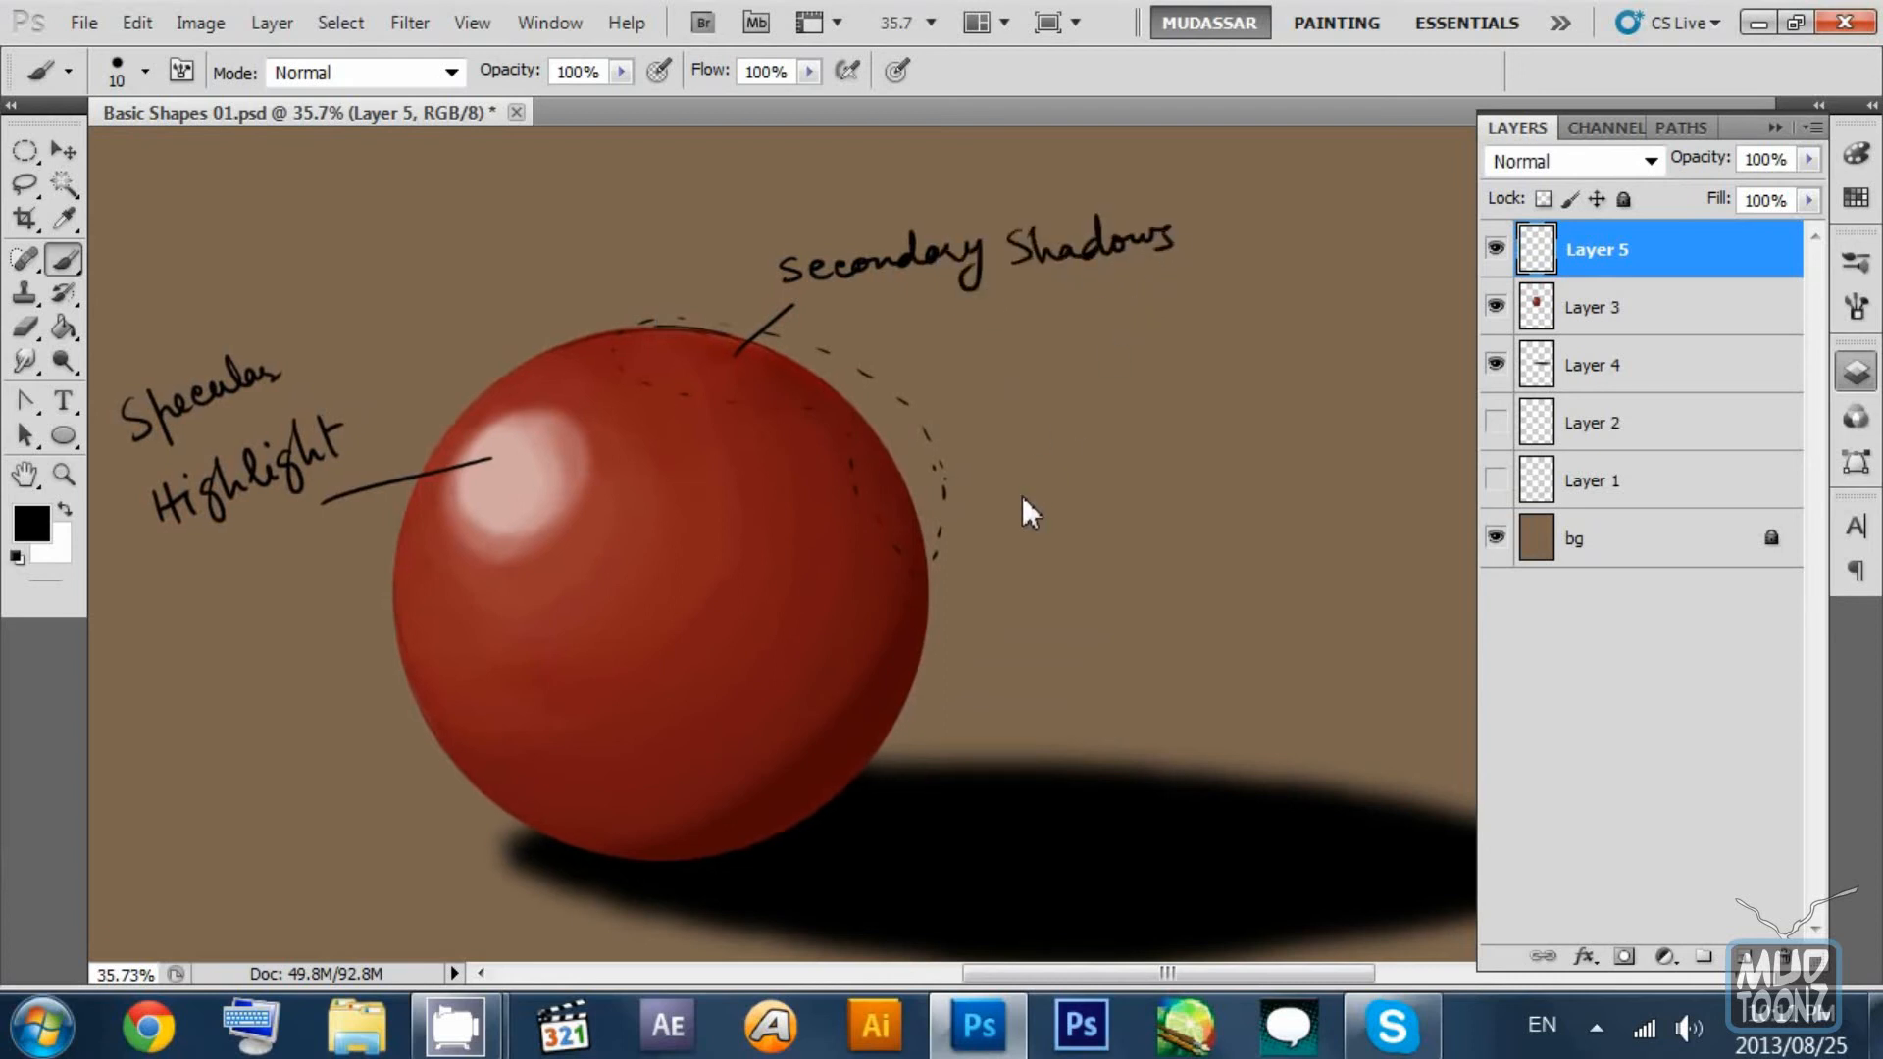
Outline the ball's lower-right shading with black dashes, using white dashes along the cast shadow, and draw a leader line from it.
left_click_drag(1022, 496, 977, 380)
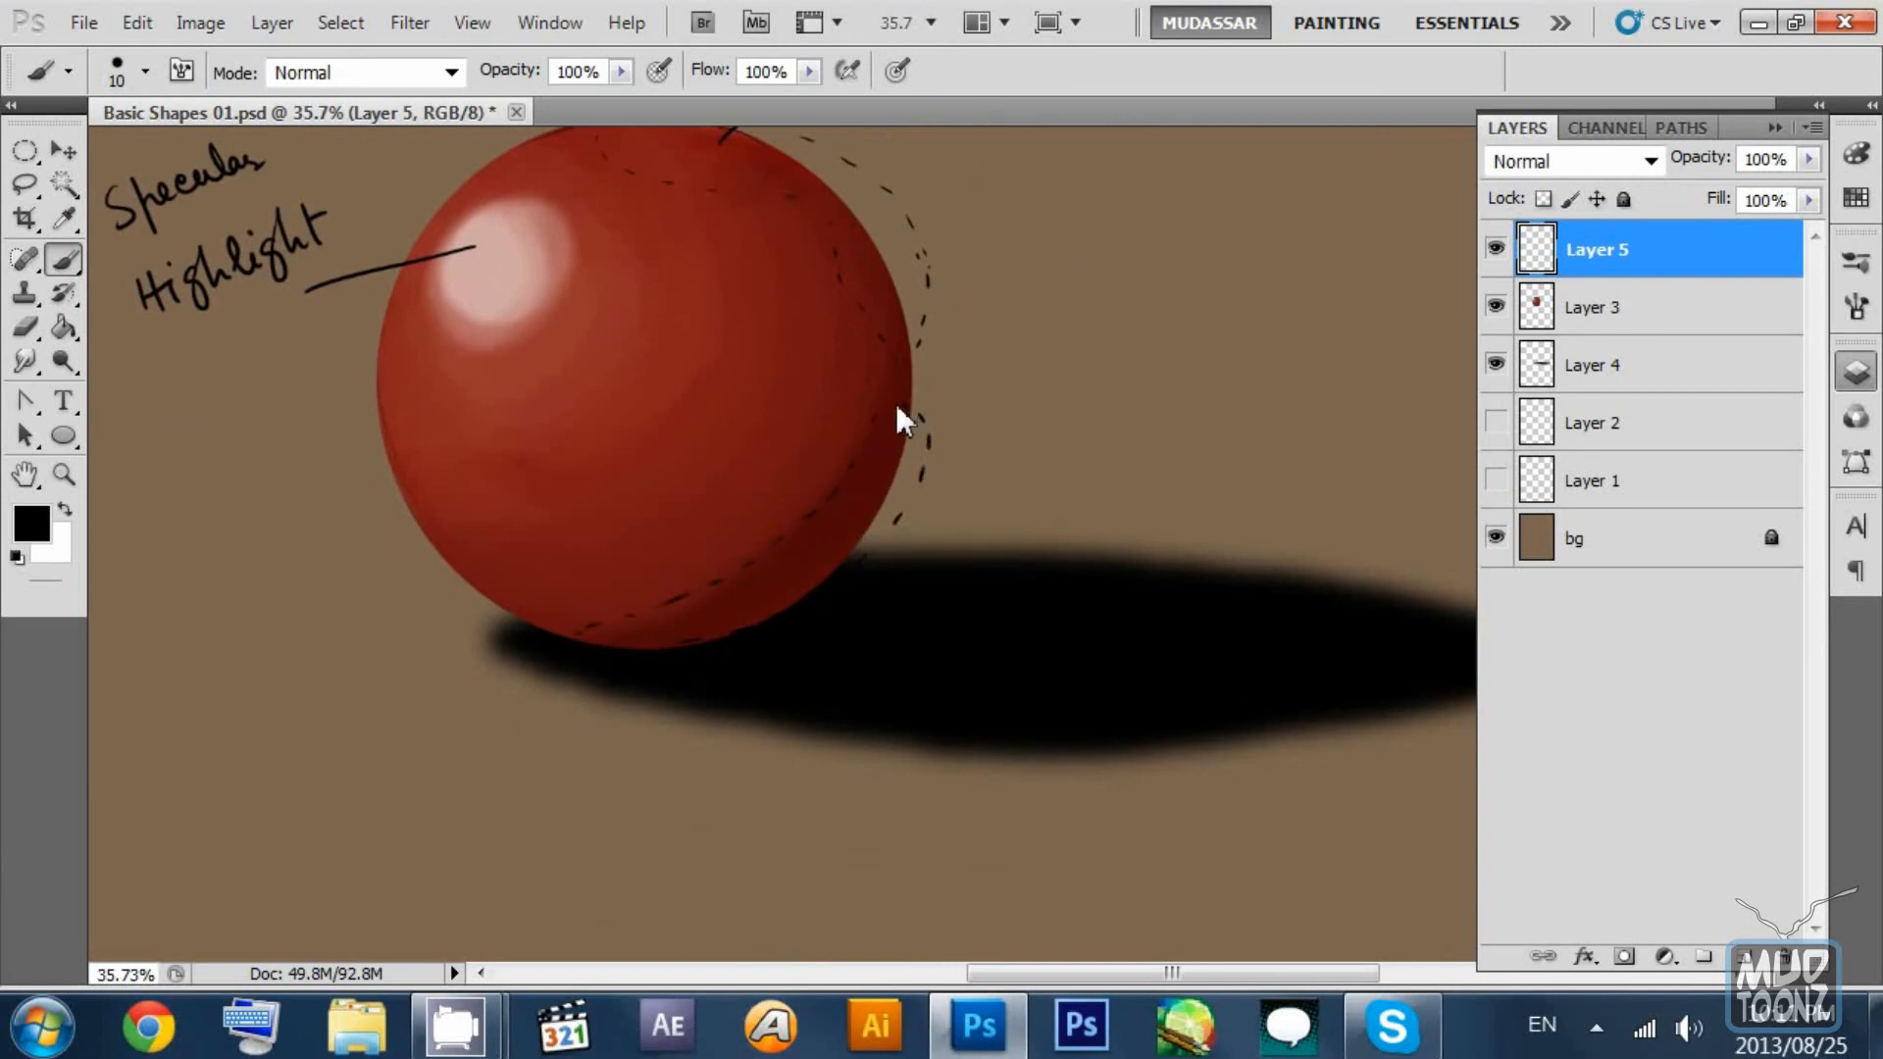
left_click_drag(897, 403, 947, 361)
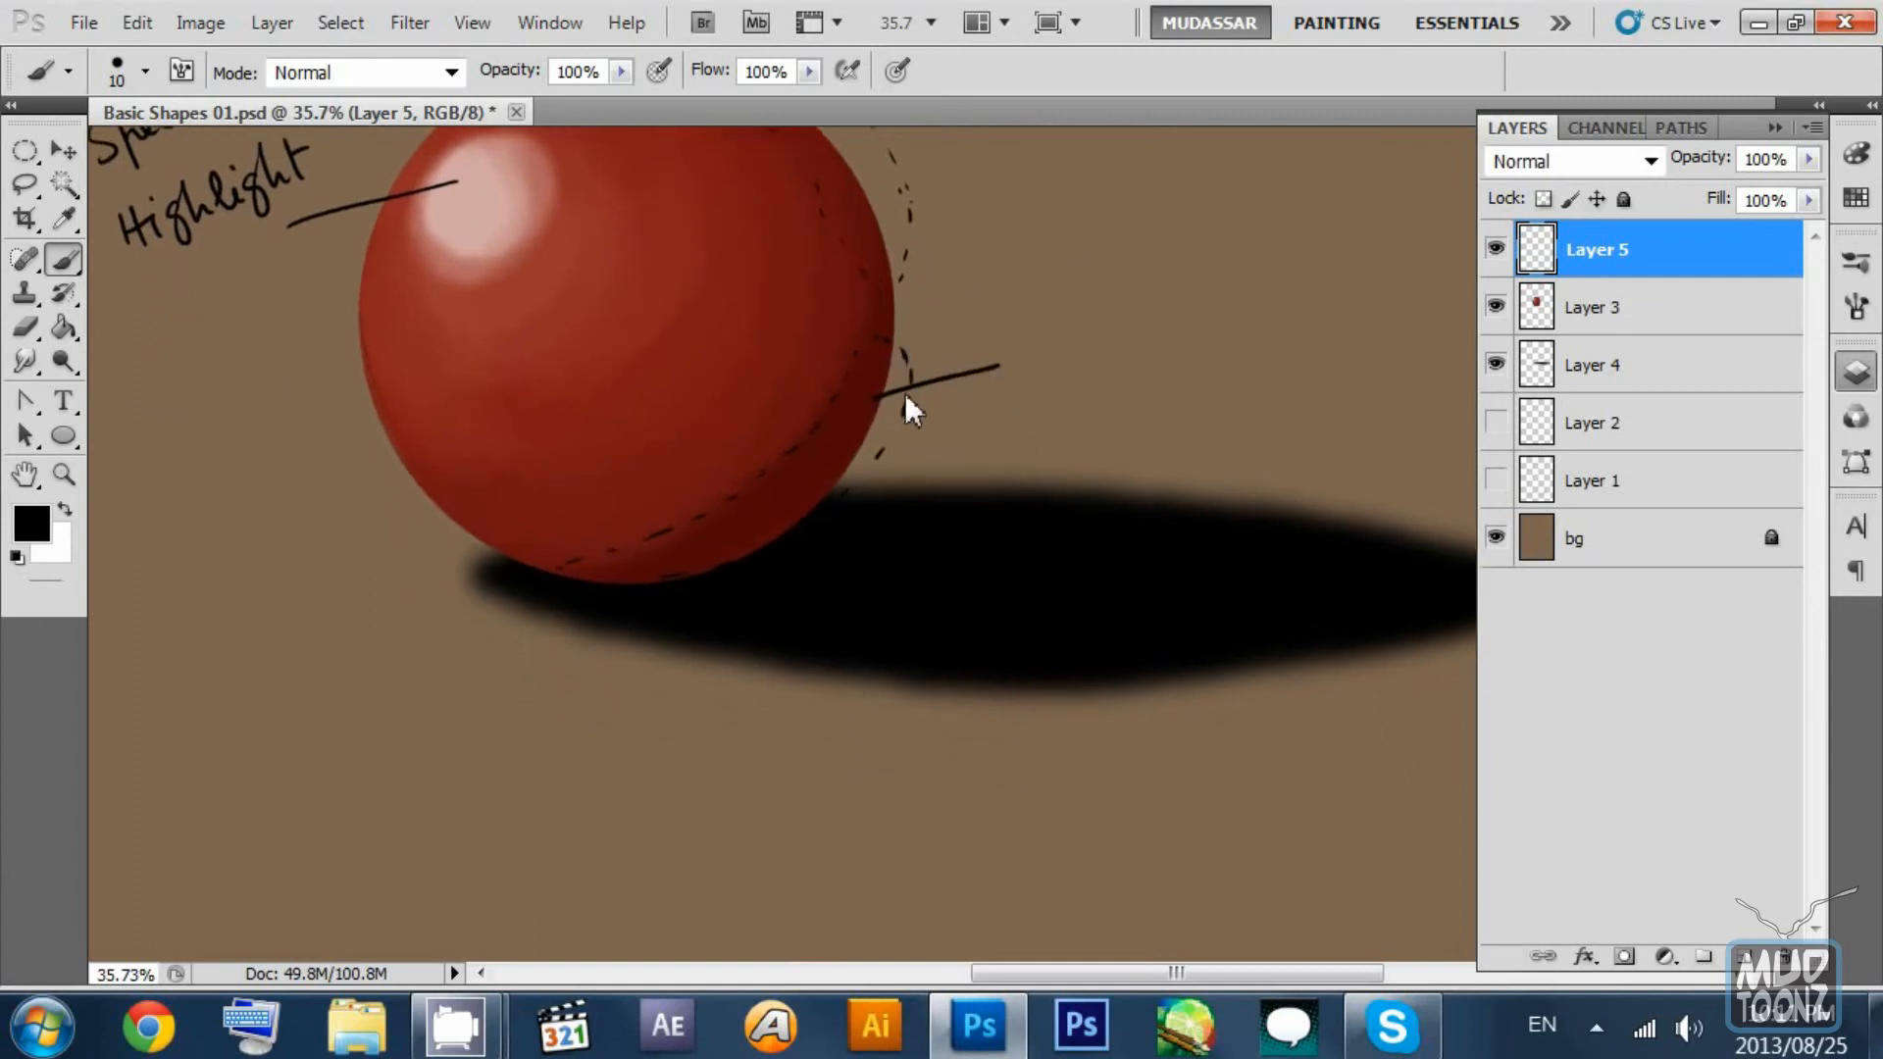
left_click(64, 504)
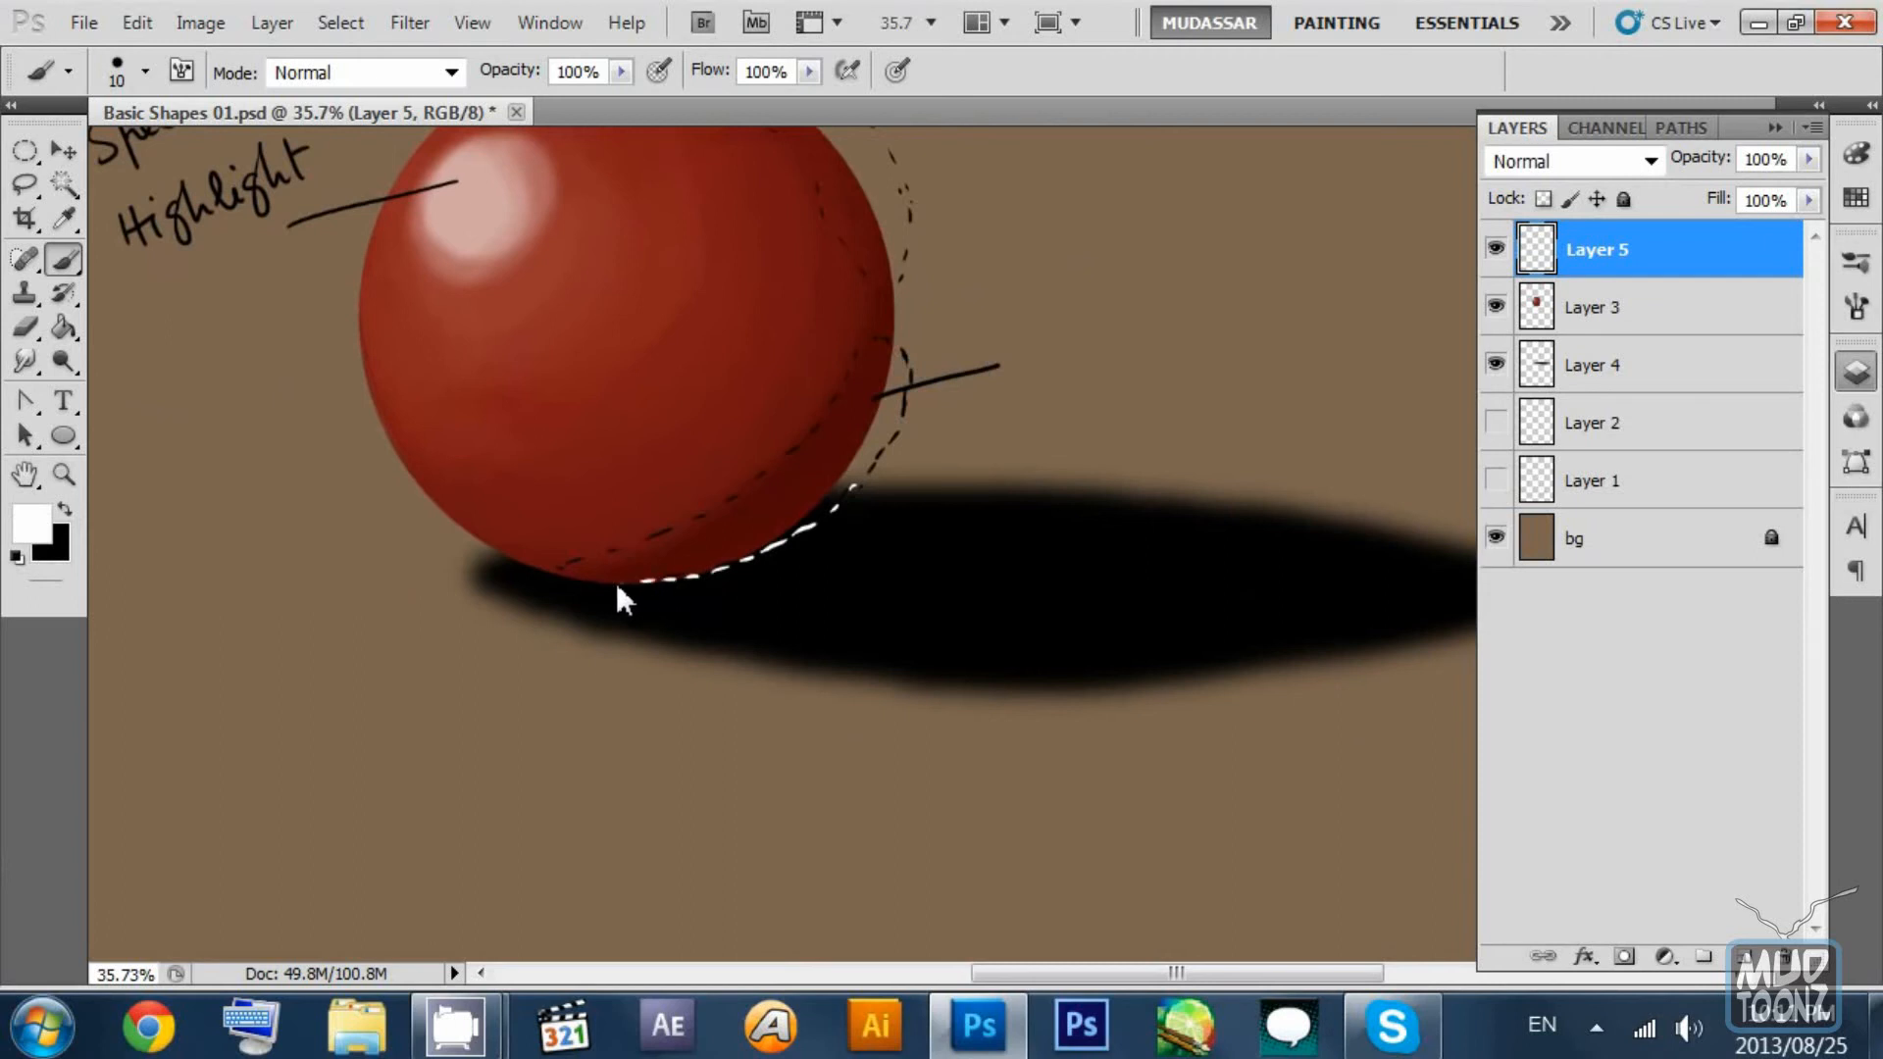
left_click_drag(991, 385, 983, 385)
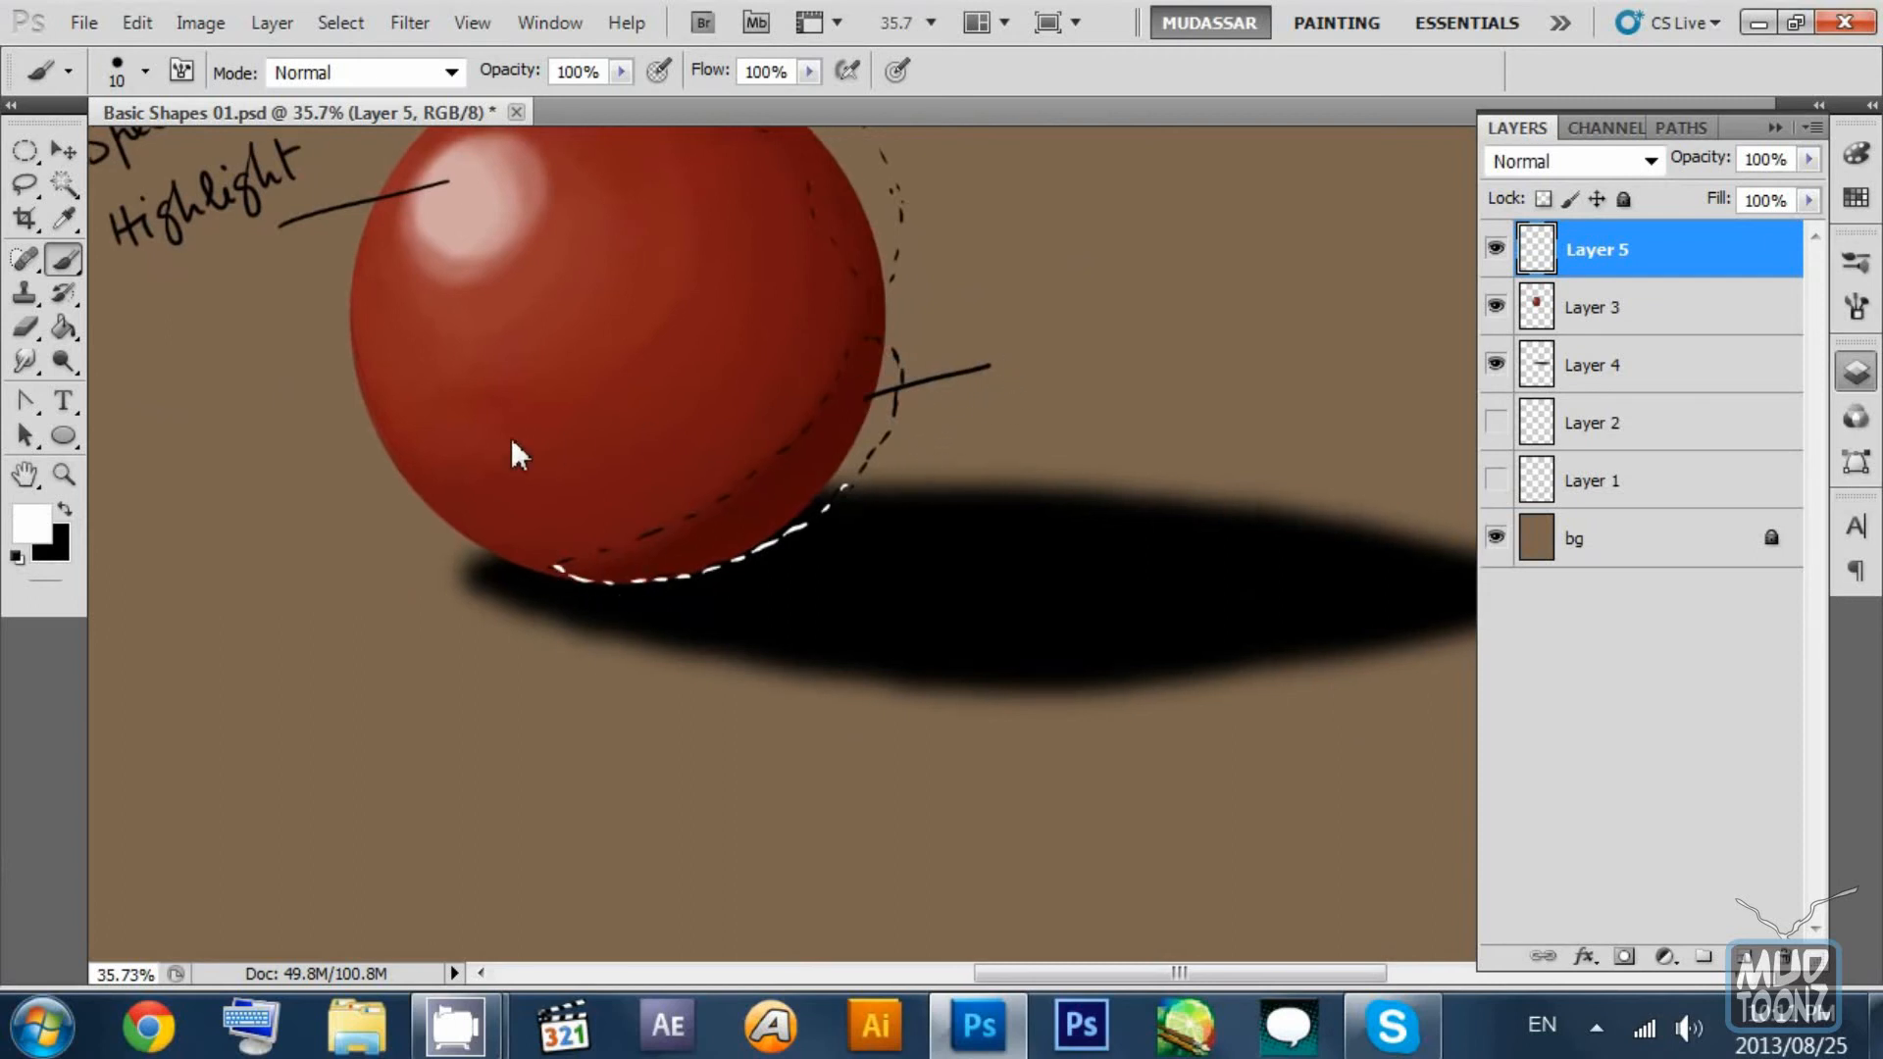
Handwrite "Teritiary Shadows (Reflective Shadows)" in black beside the lower-right leader line and underline "Reflective Shadows".
key("x")
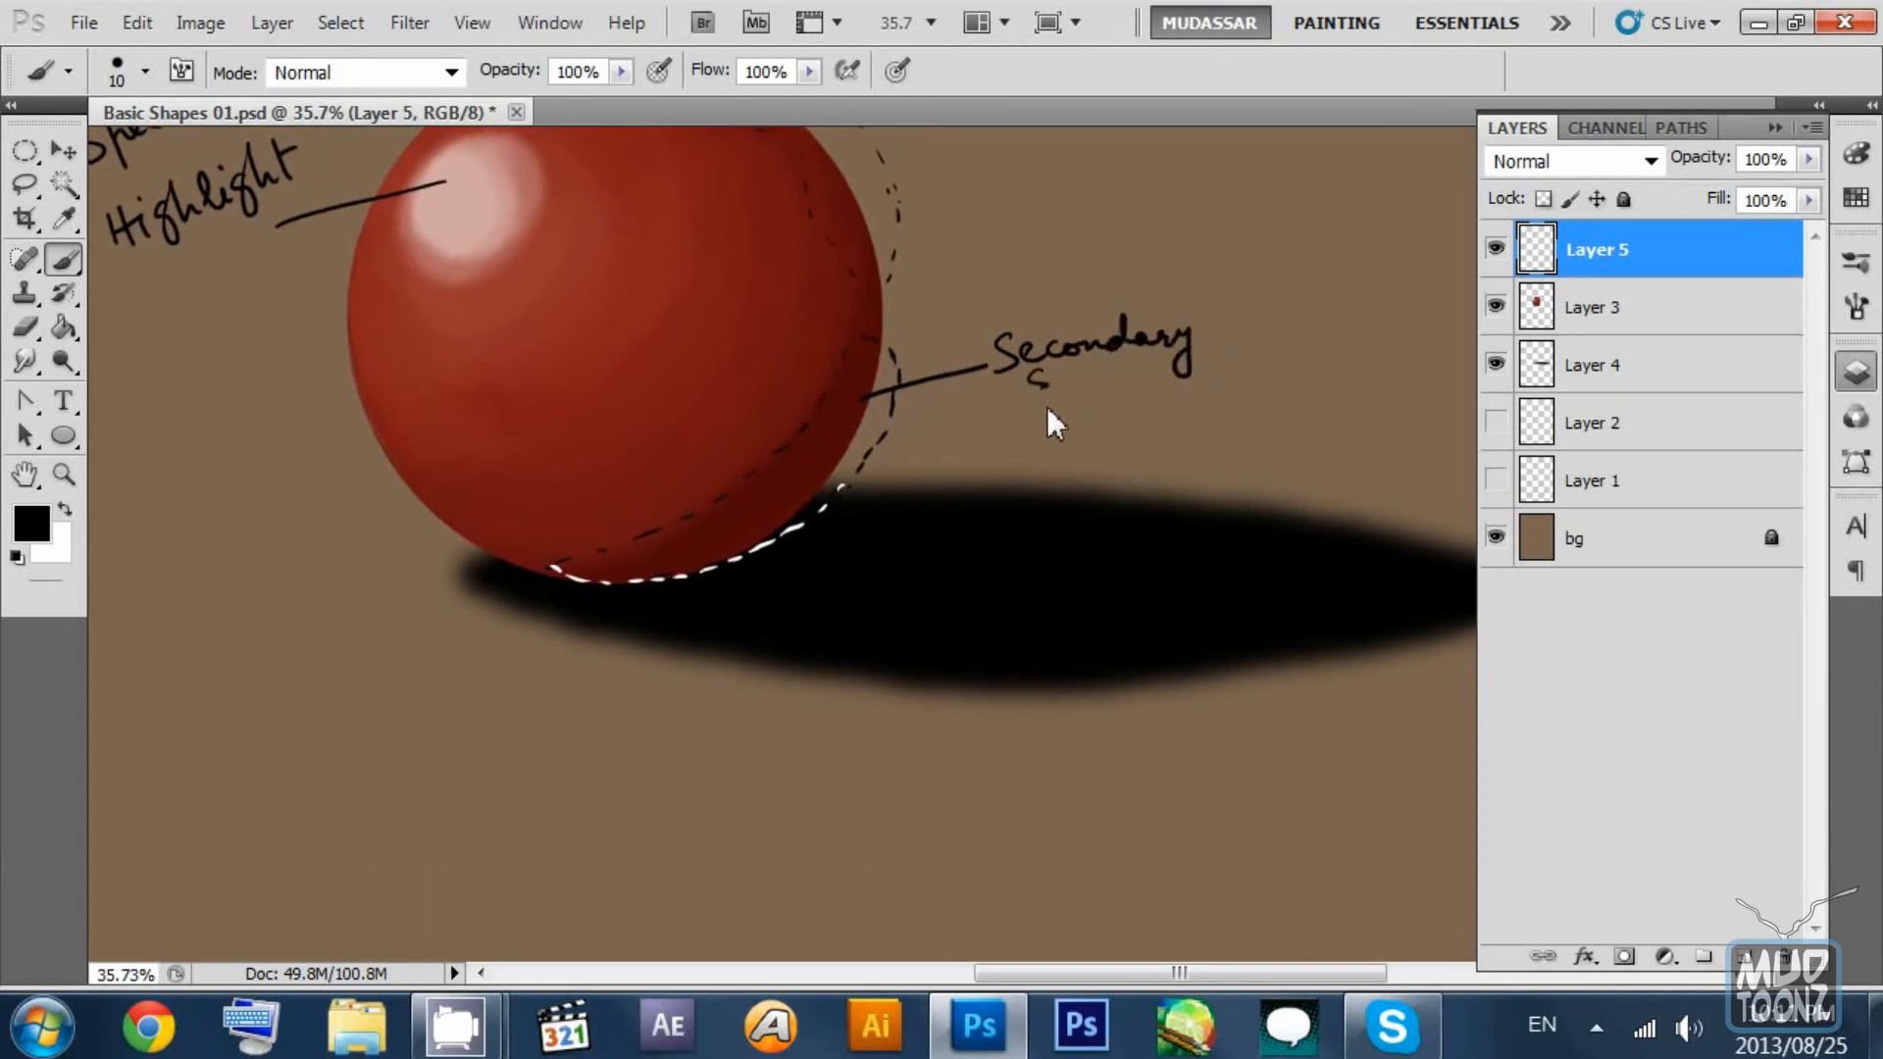
key("ctrl+alt+z")
key("ctrl+alt+z")
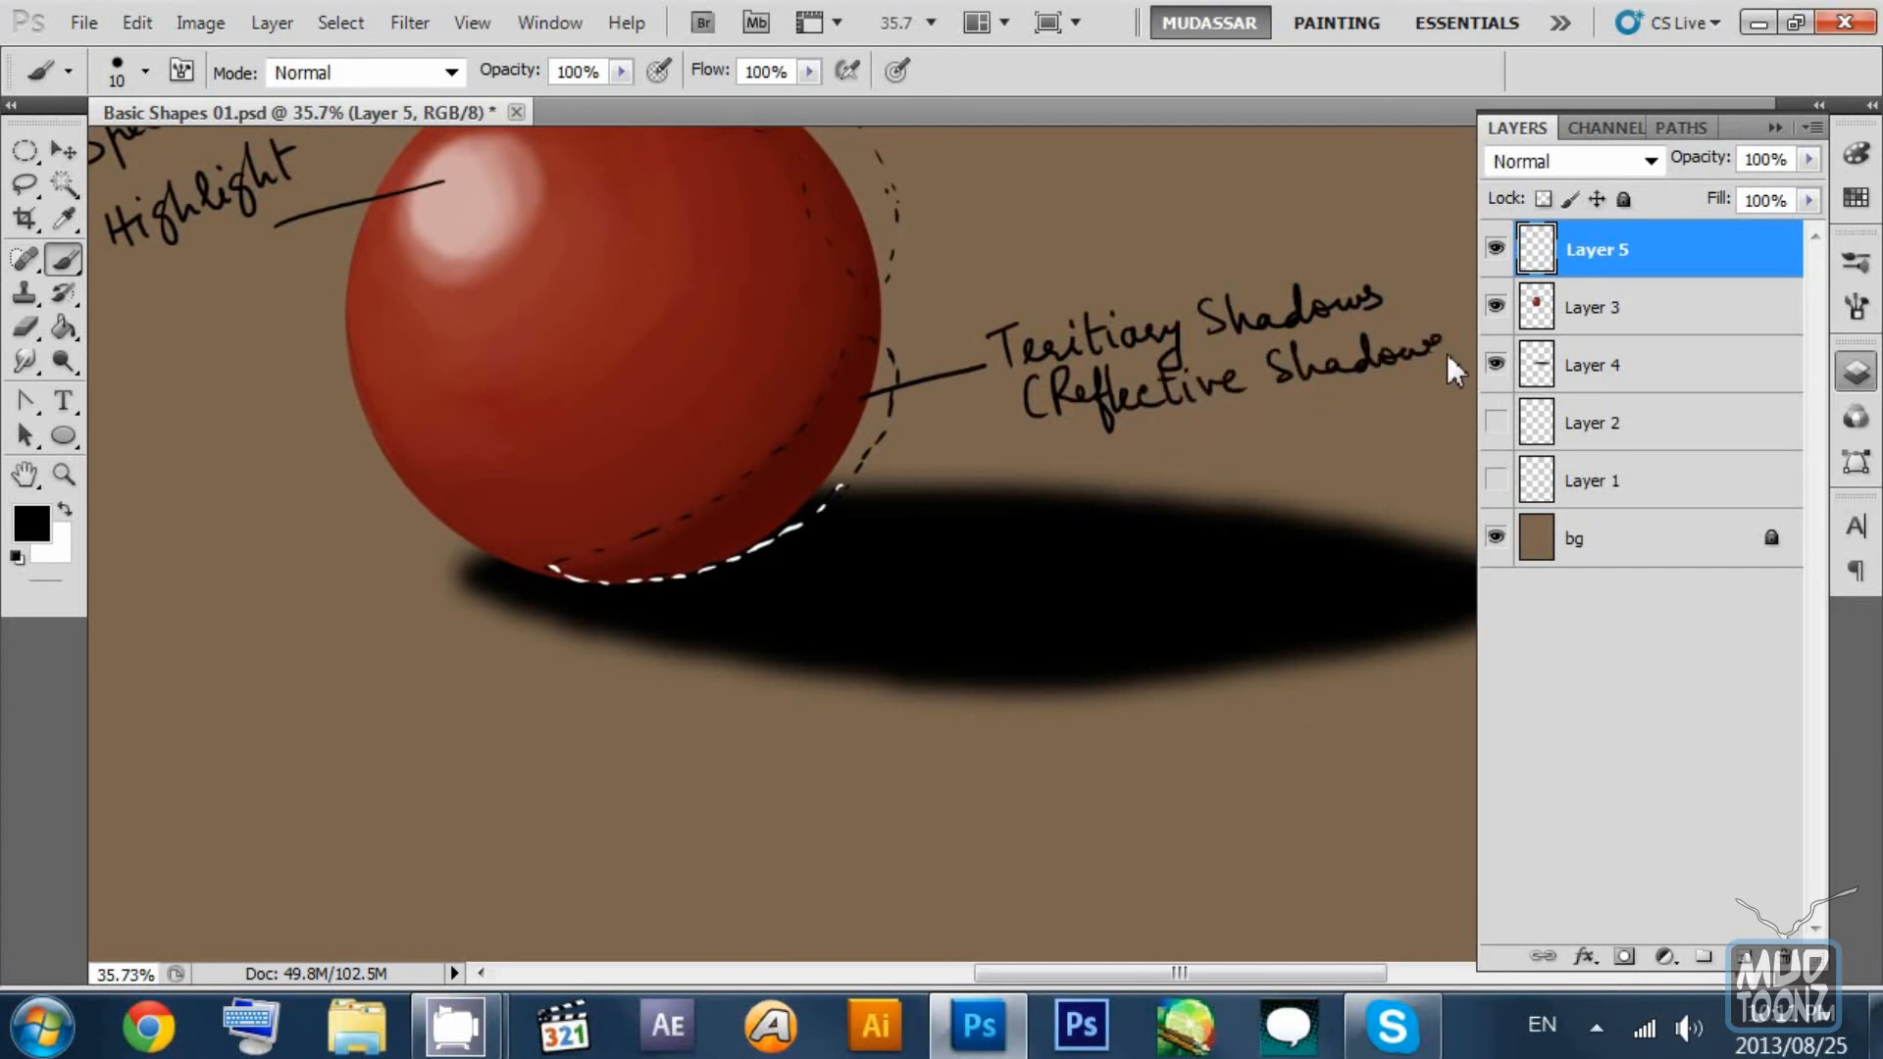
left_click_drag(1171, 418, 1417, 373)
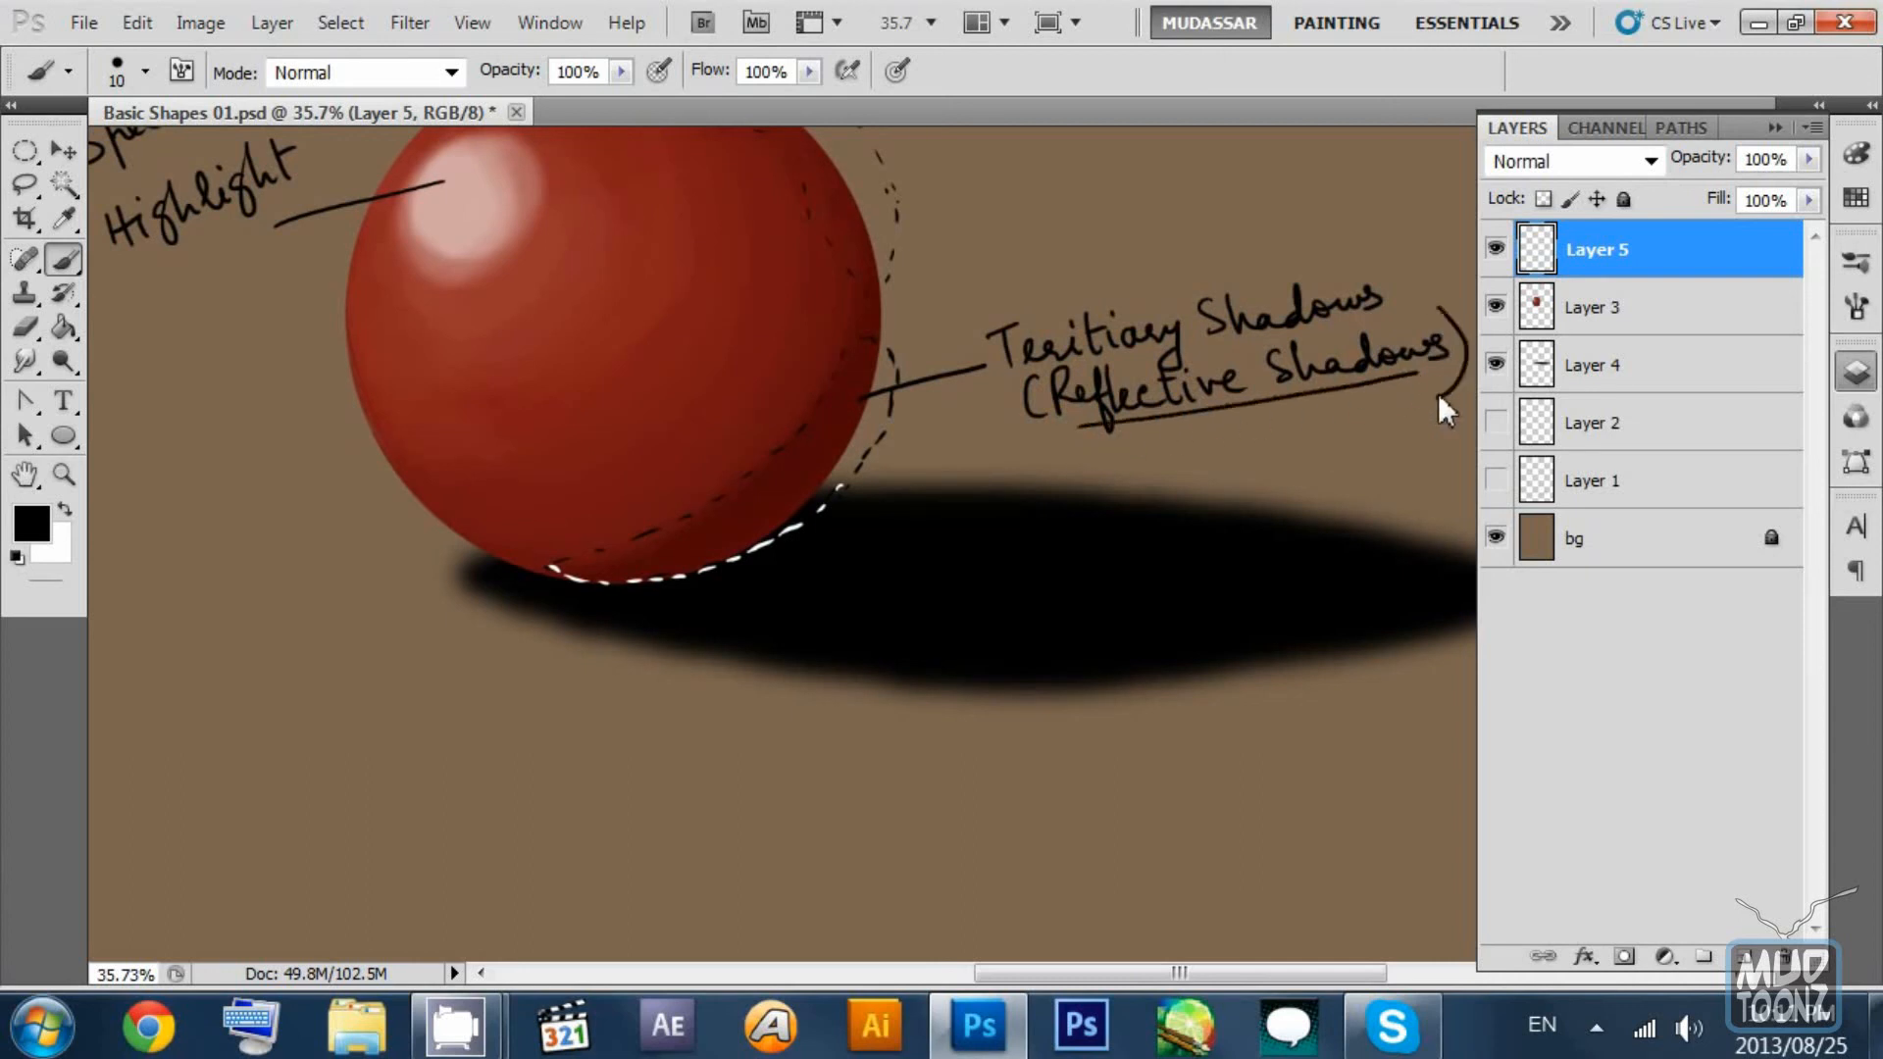
Draw a leader line from the ball's lower-left edge and handwrite "Reflective Shadows can also be formed here" beside it.
key("z")
left_click_drag(1172, 353, 956, 373)
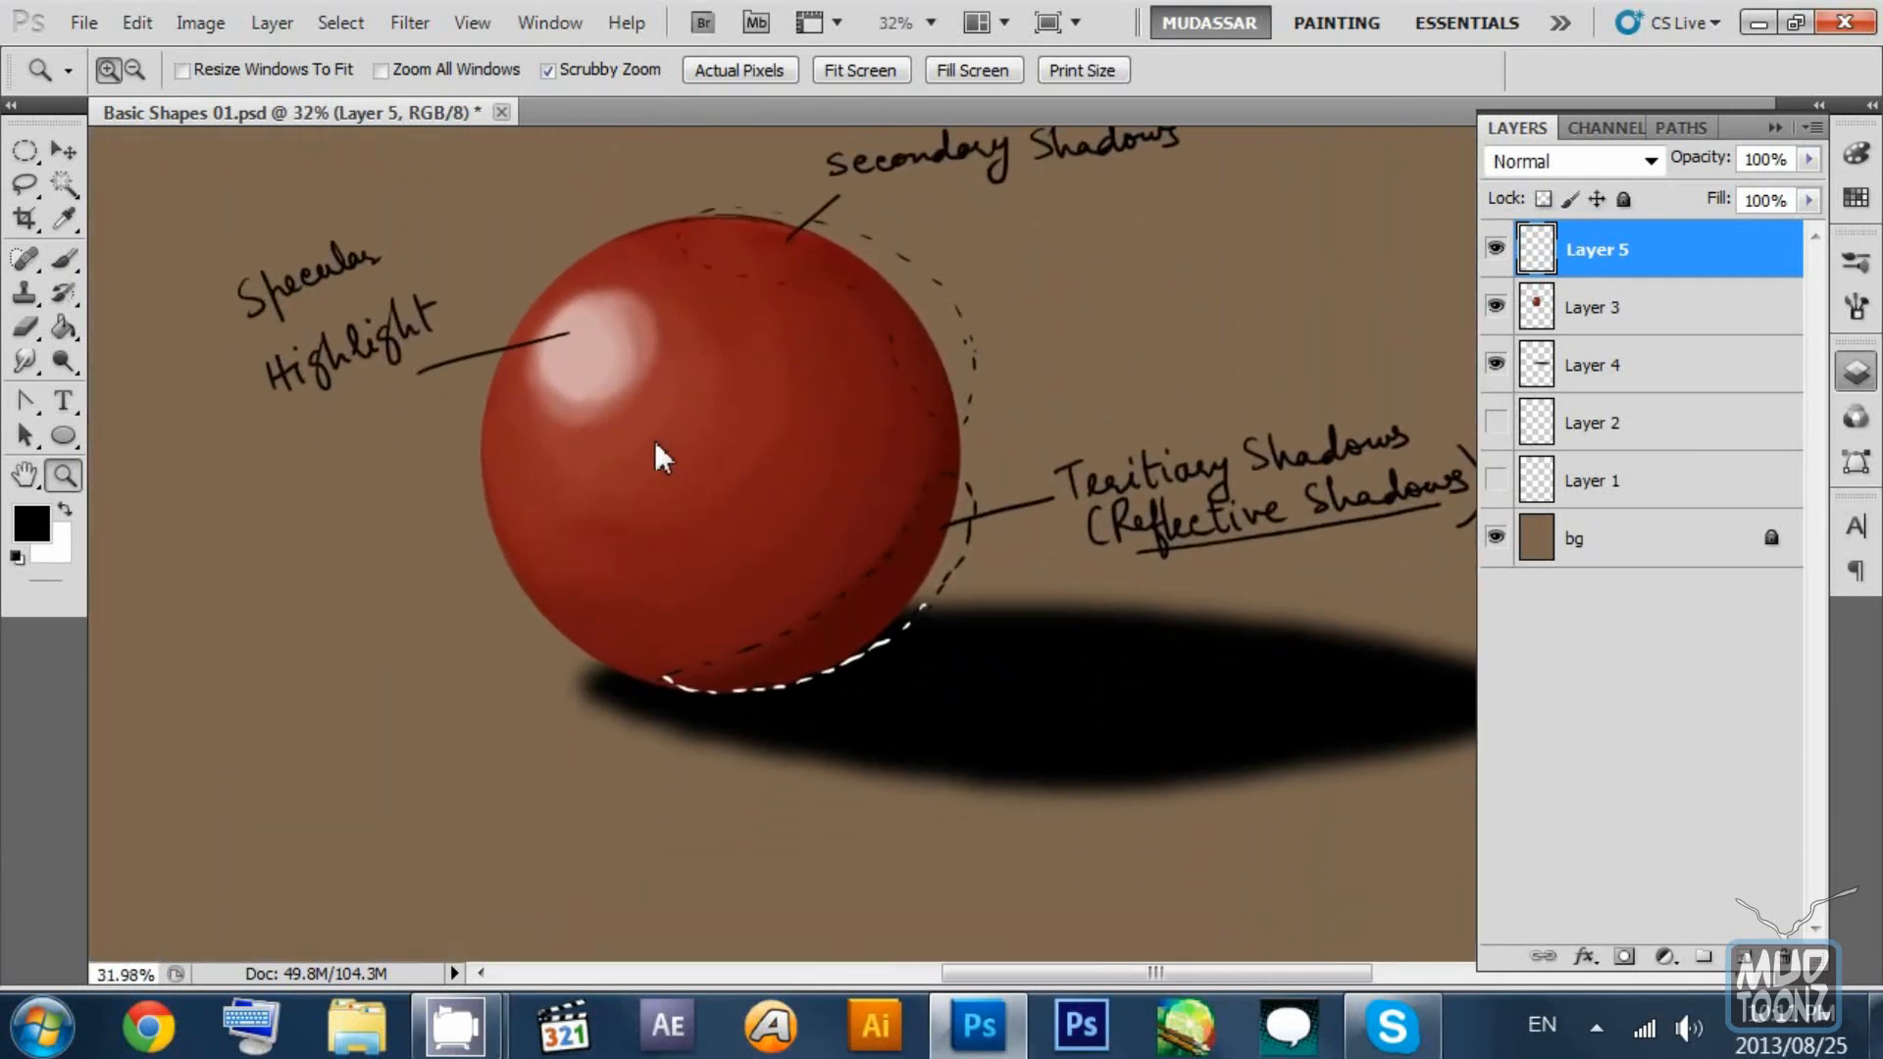
left_click(64, 150)
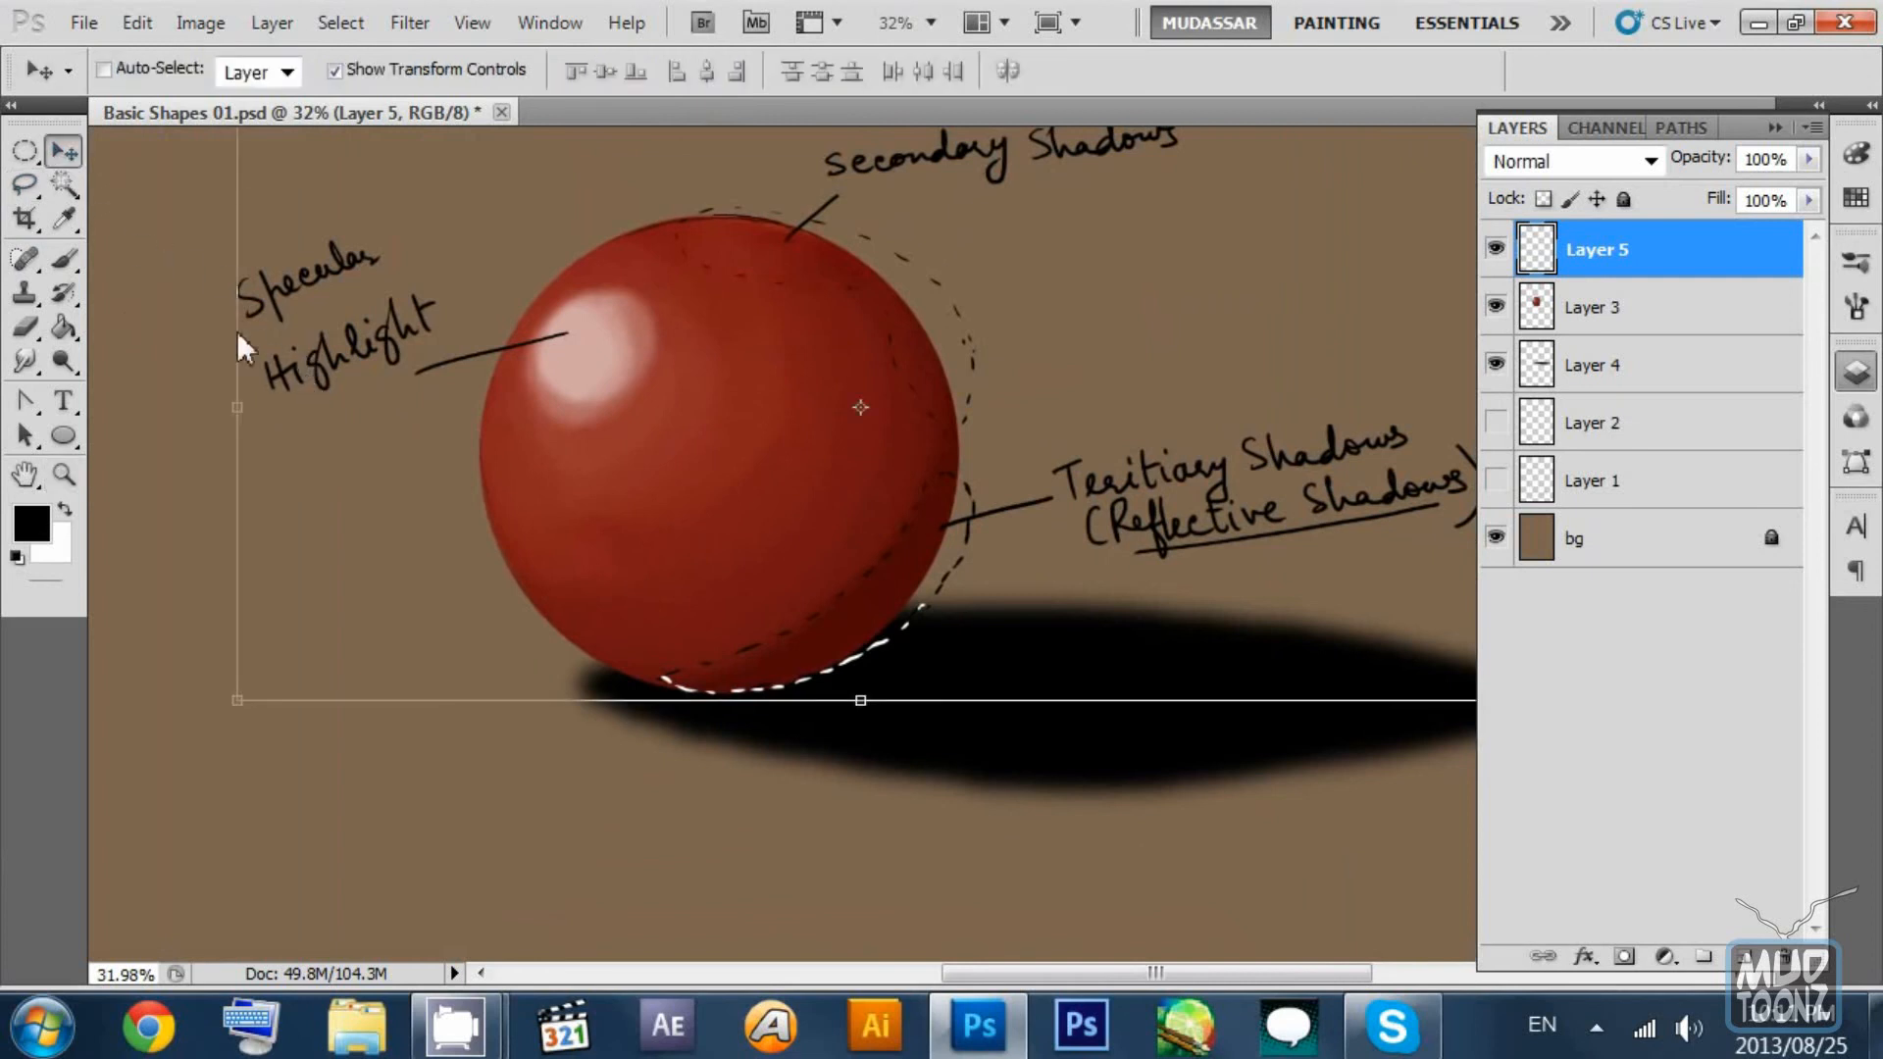
left_click(64, 259)
left_click_drag(491, 497, 467, 426)
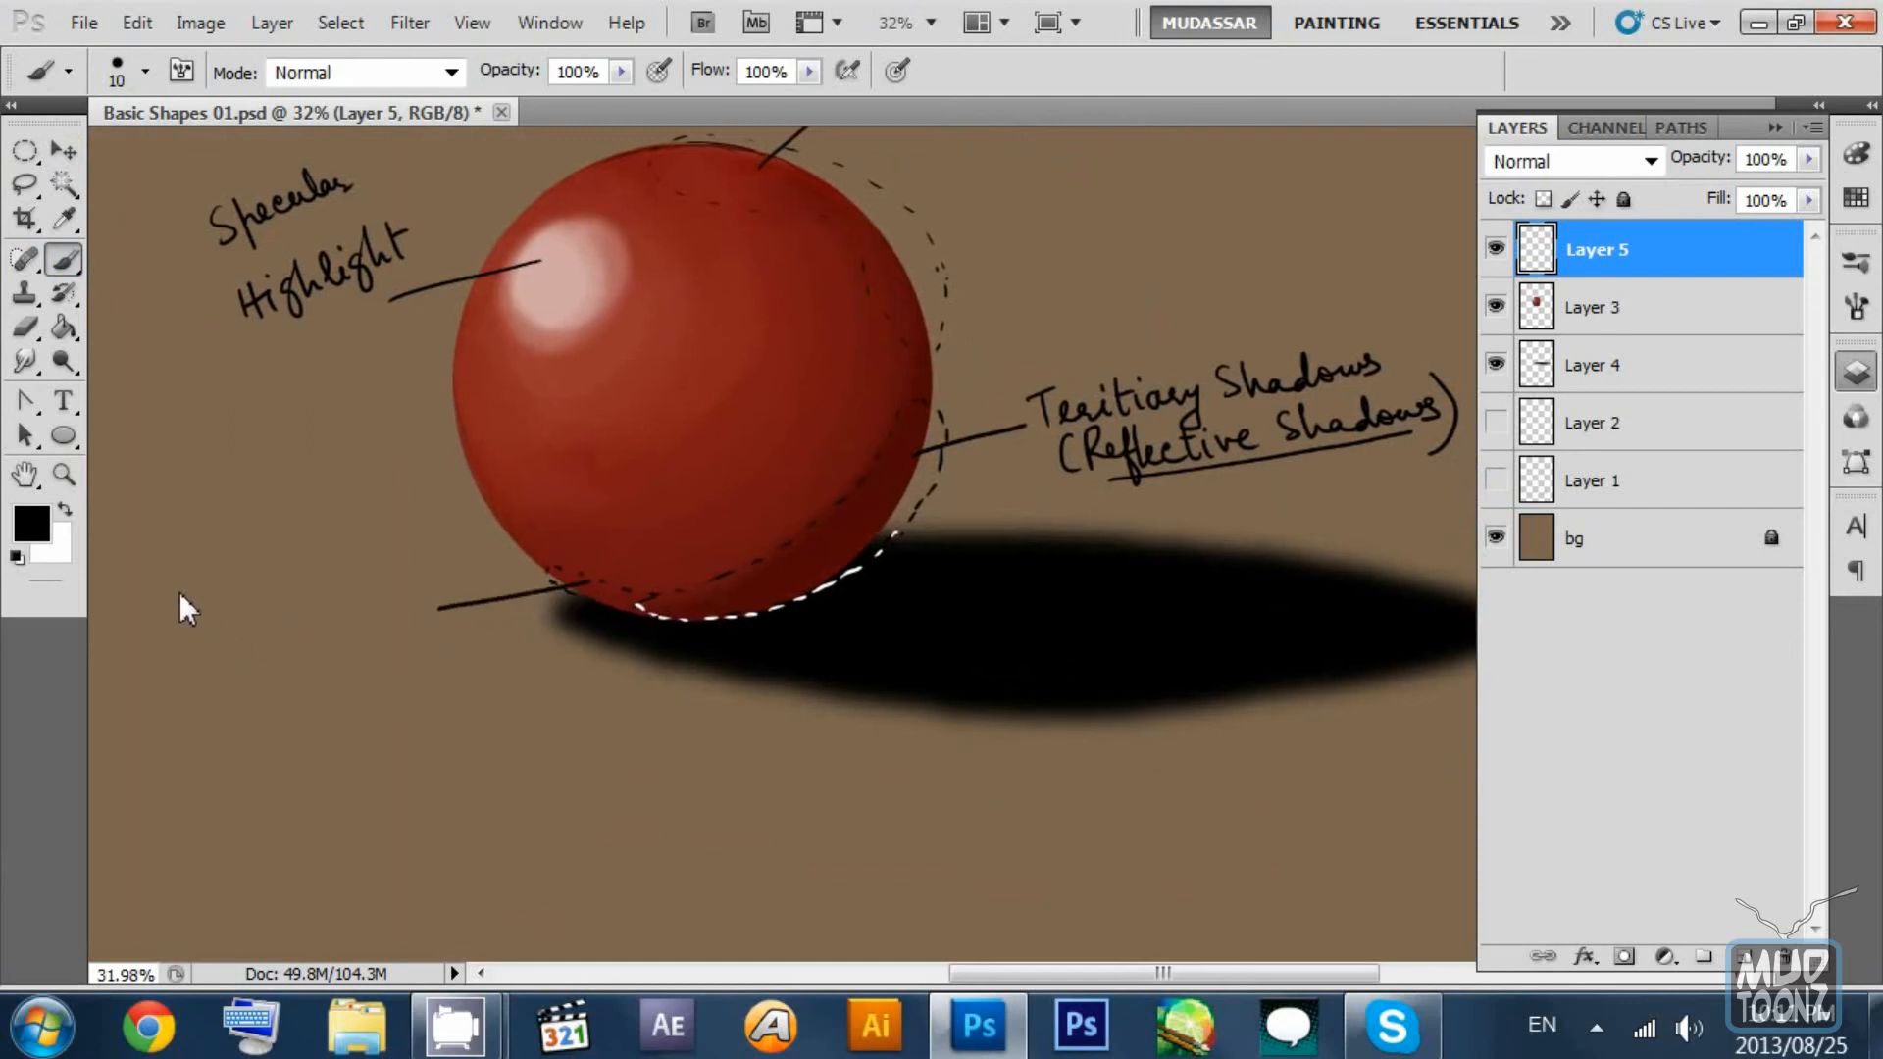
mouse_move(225, 590)
left_mouse_down()
mouse_move(308, 572)
mouse_move(307, 547)
mouse_move(355, 551)
left_mouse_up()
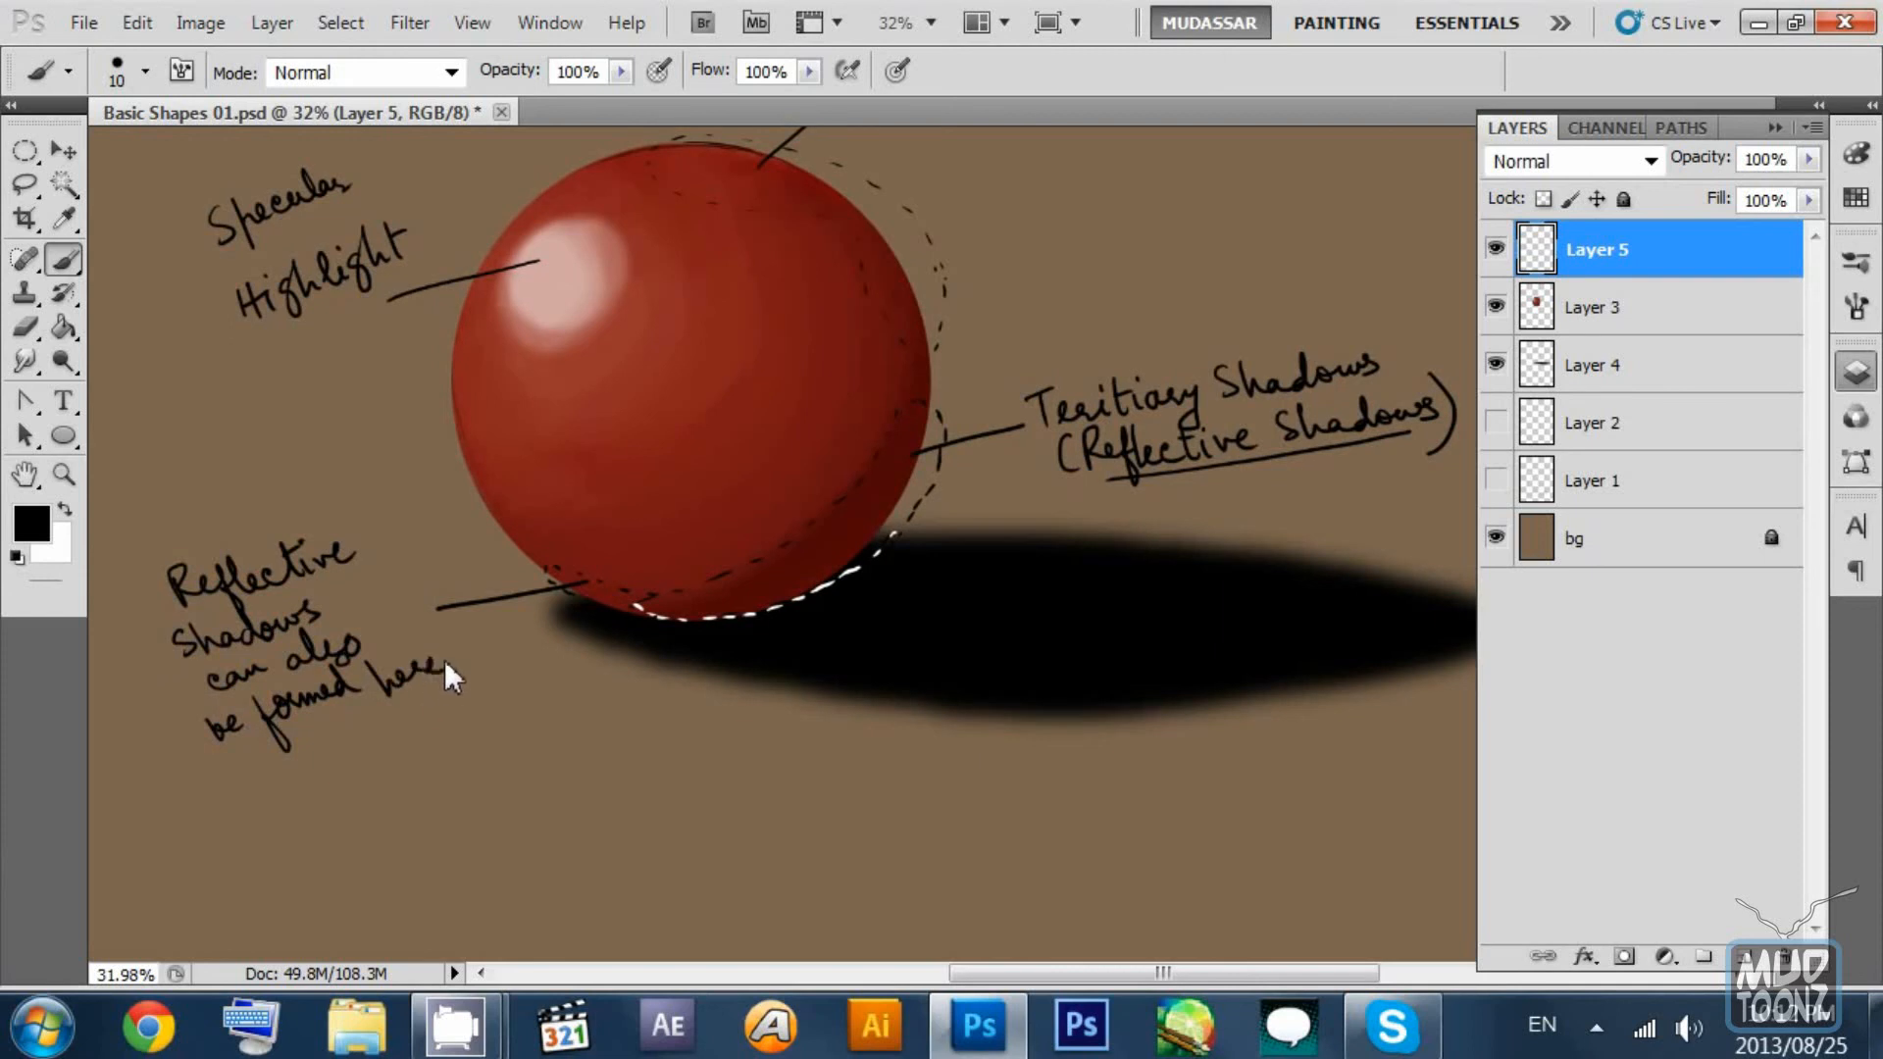
Continue the lower-left note with the handwritten words "Provided there are more than one light source".
left_click_drag(629, 395, 678, 462)
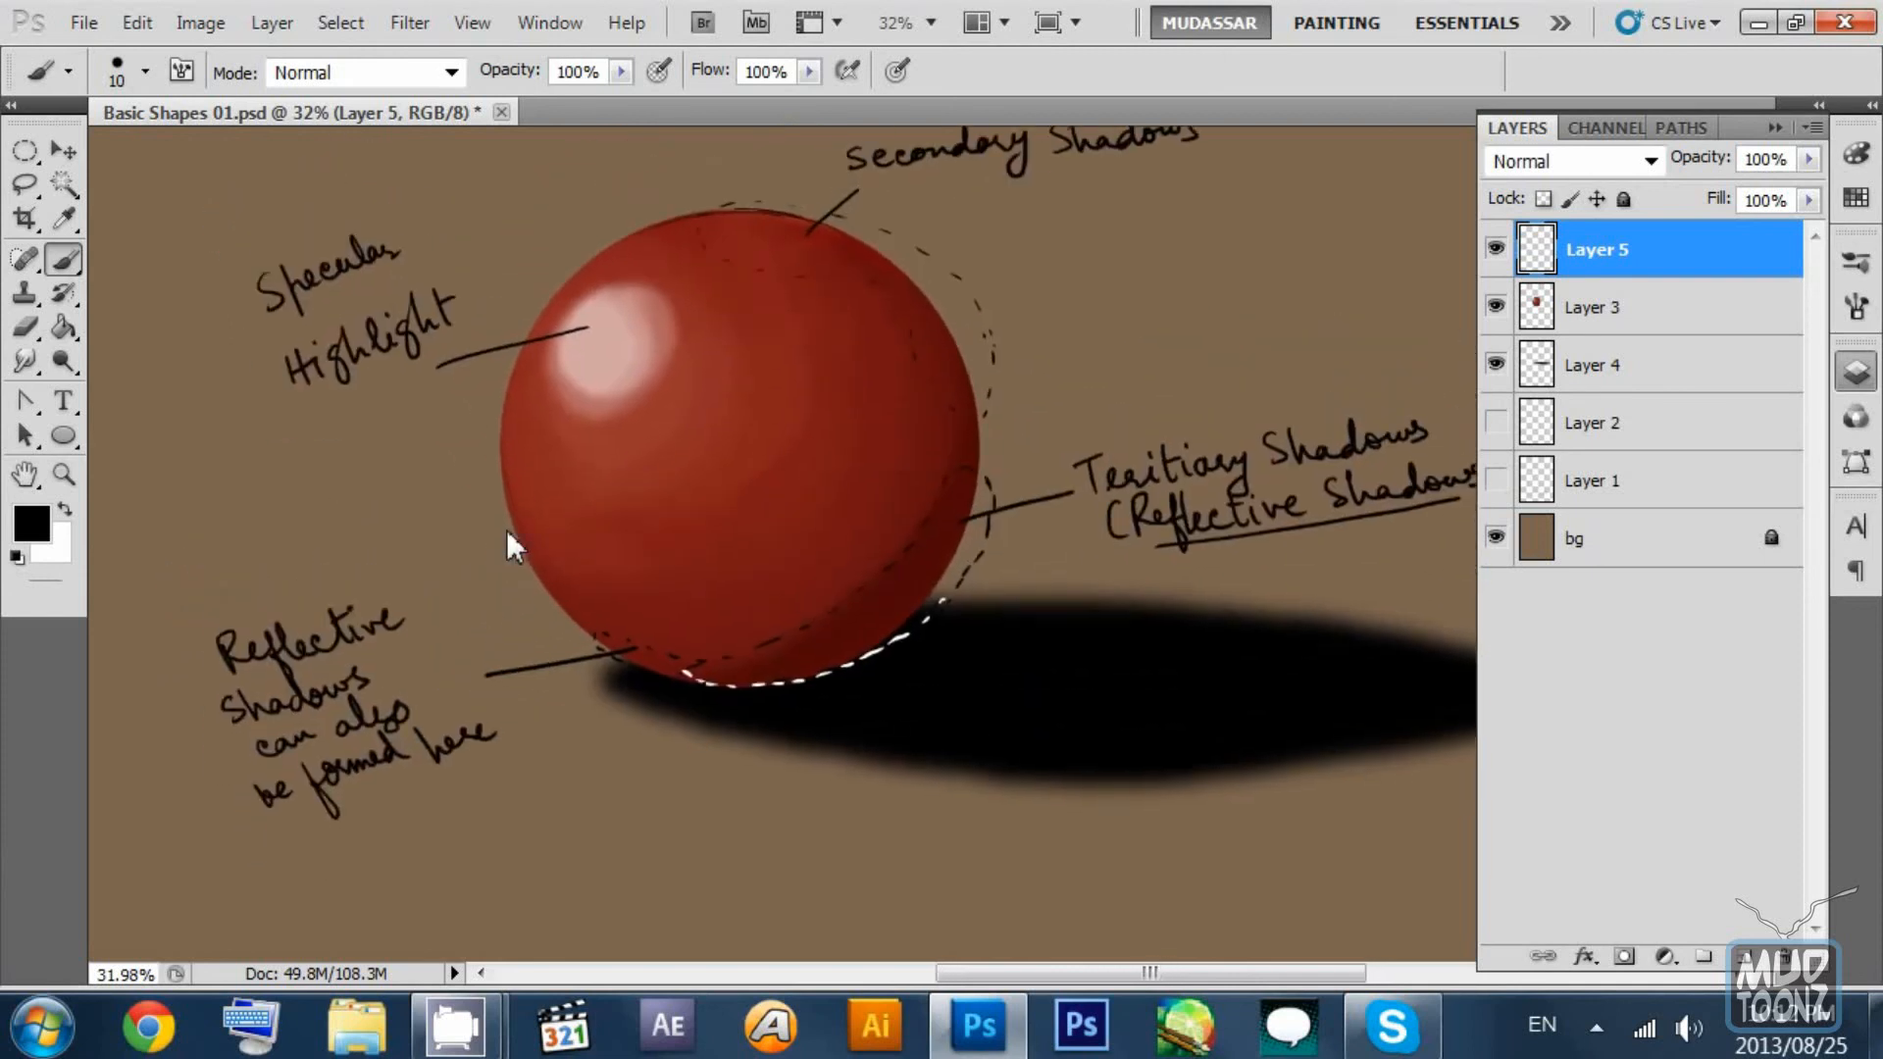
left_click_drag(295, 836, 324, 637)
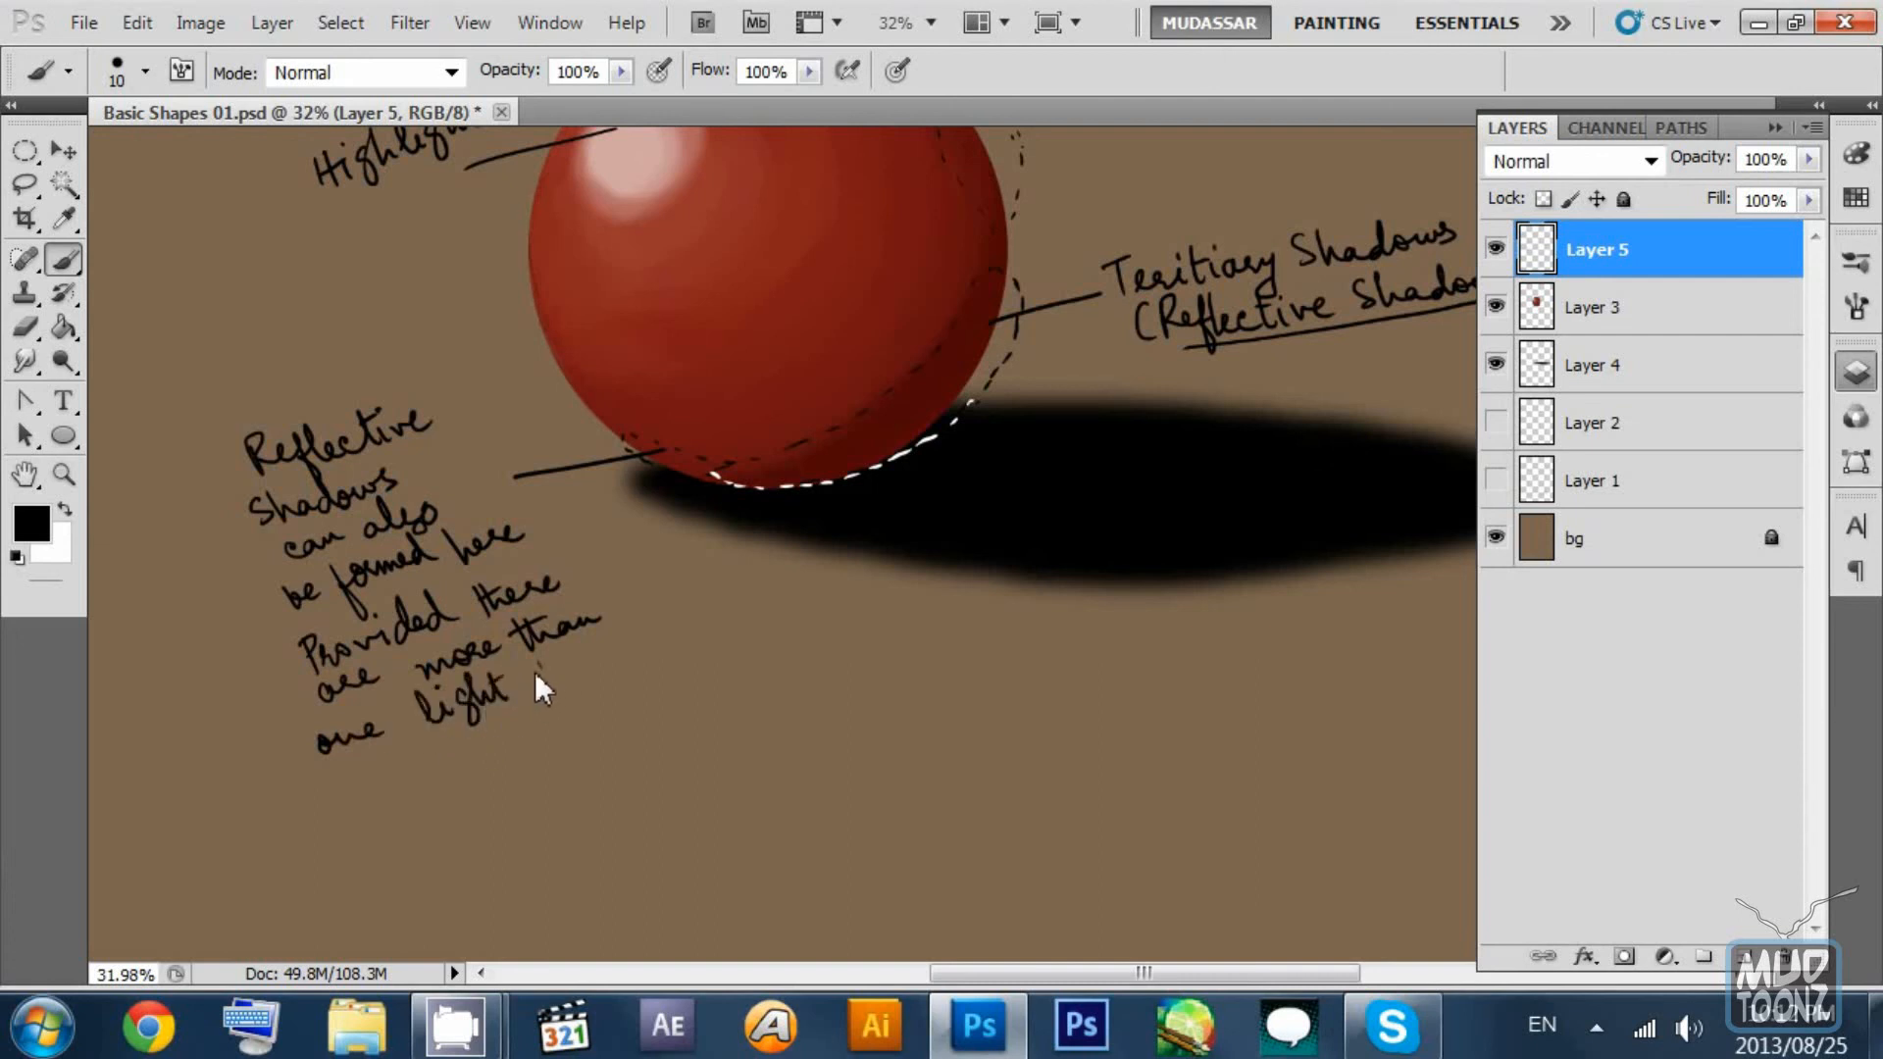
left_click_drag(616, 633, 651, 639)
Save the labelled ball drawing to its existing file, Basic Shapes 01.psd.
key("z")
mouse_move(992, 486)
left_mouse_down()
mouse_move(938, 482)
mouse_move(875, 499)
left_mouse_up()
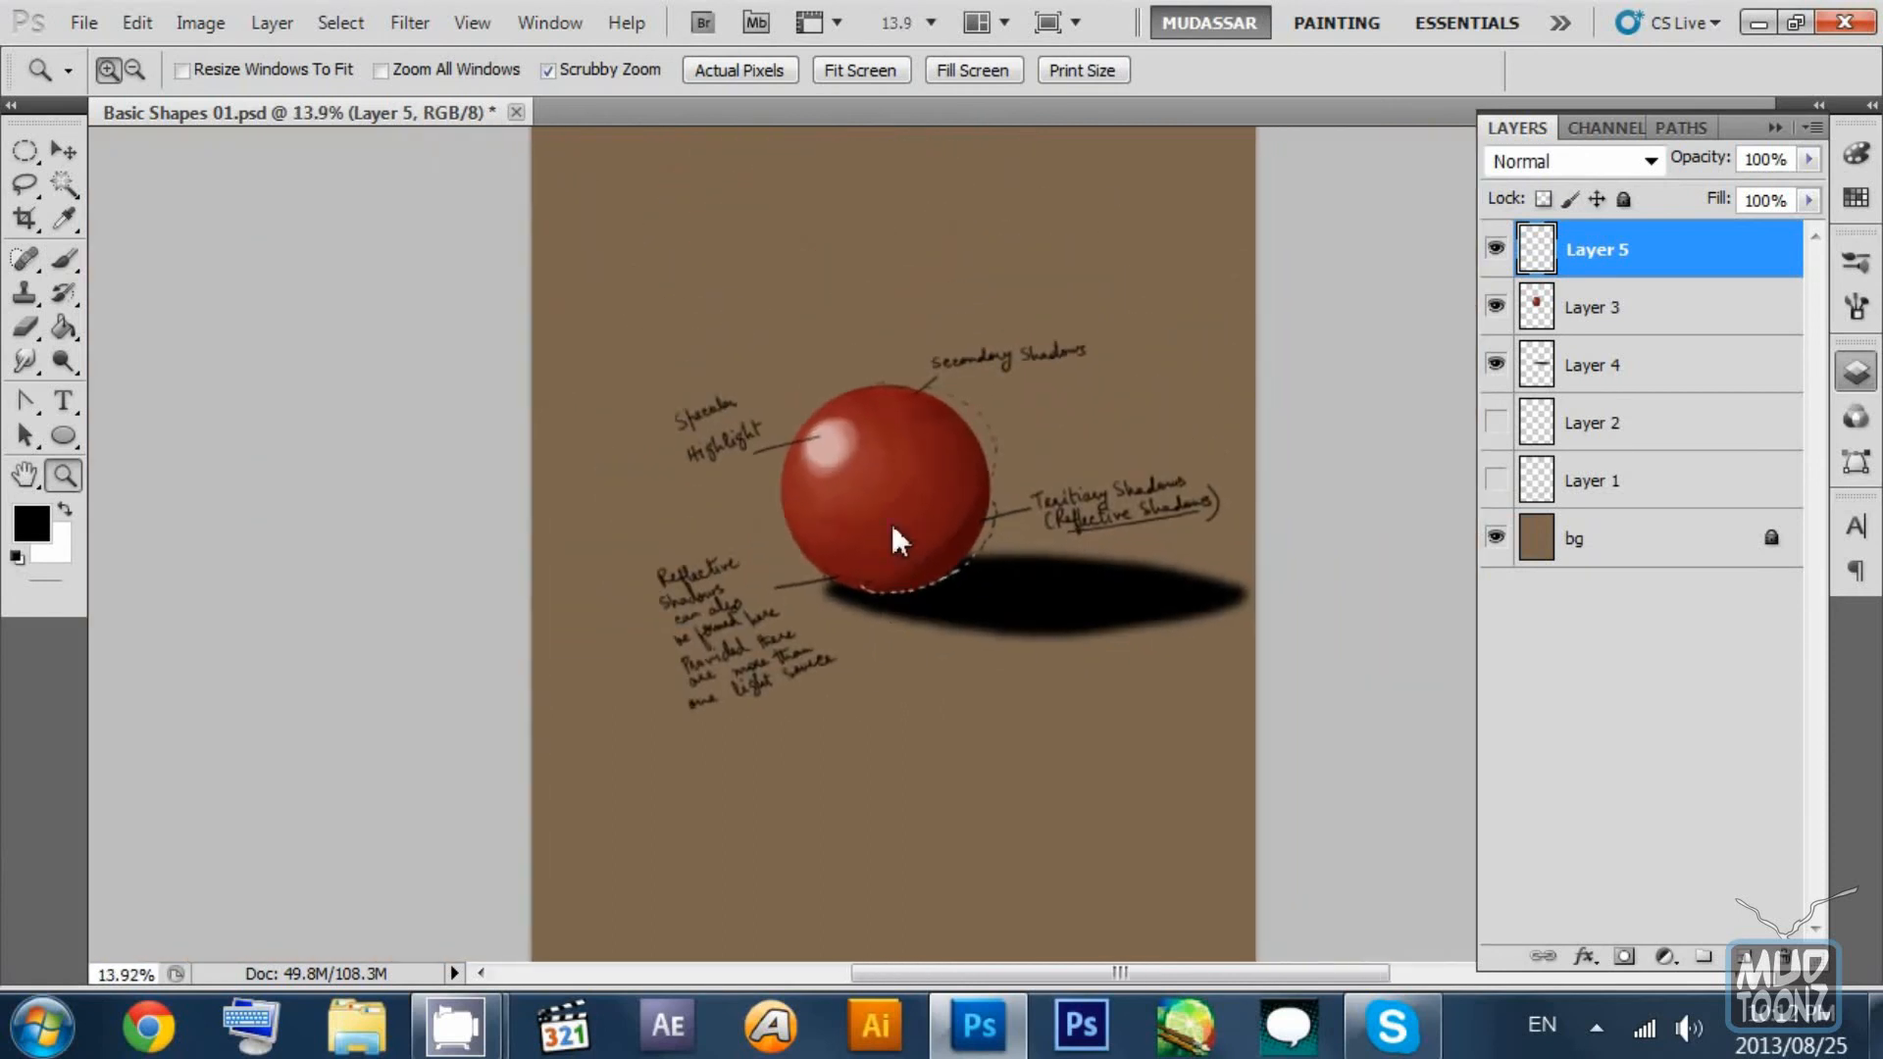
left_click(60, 152)
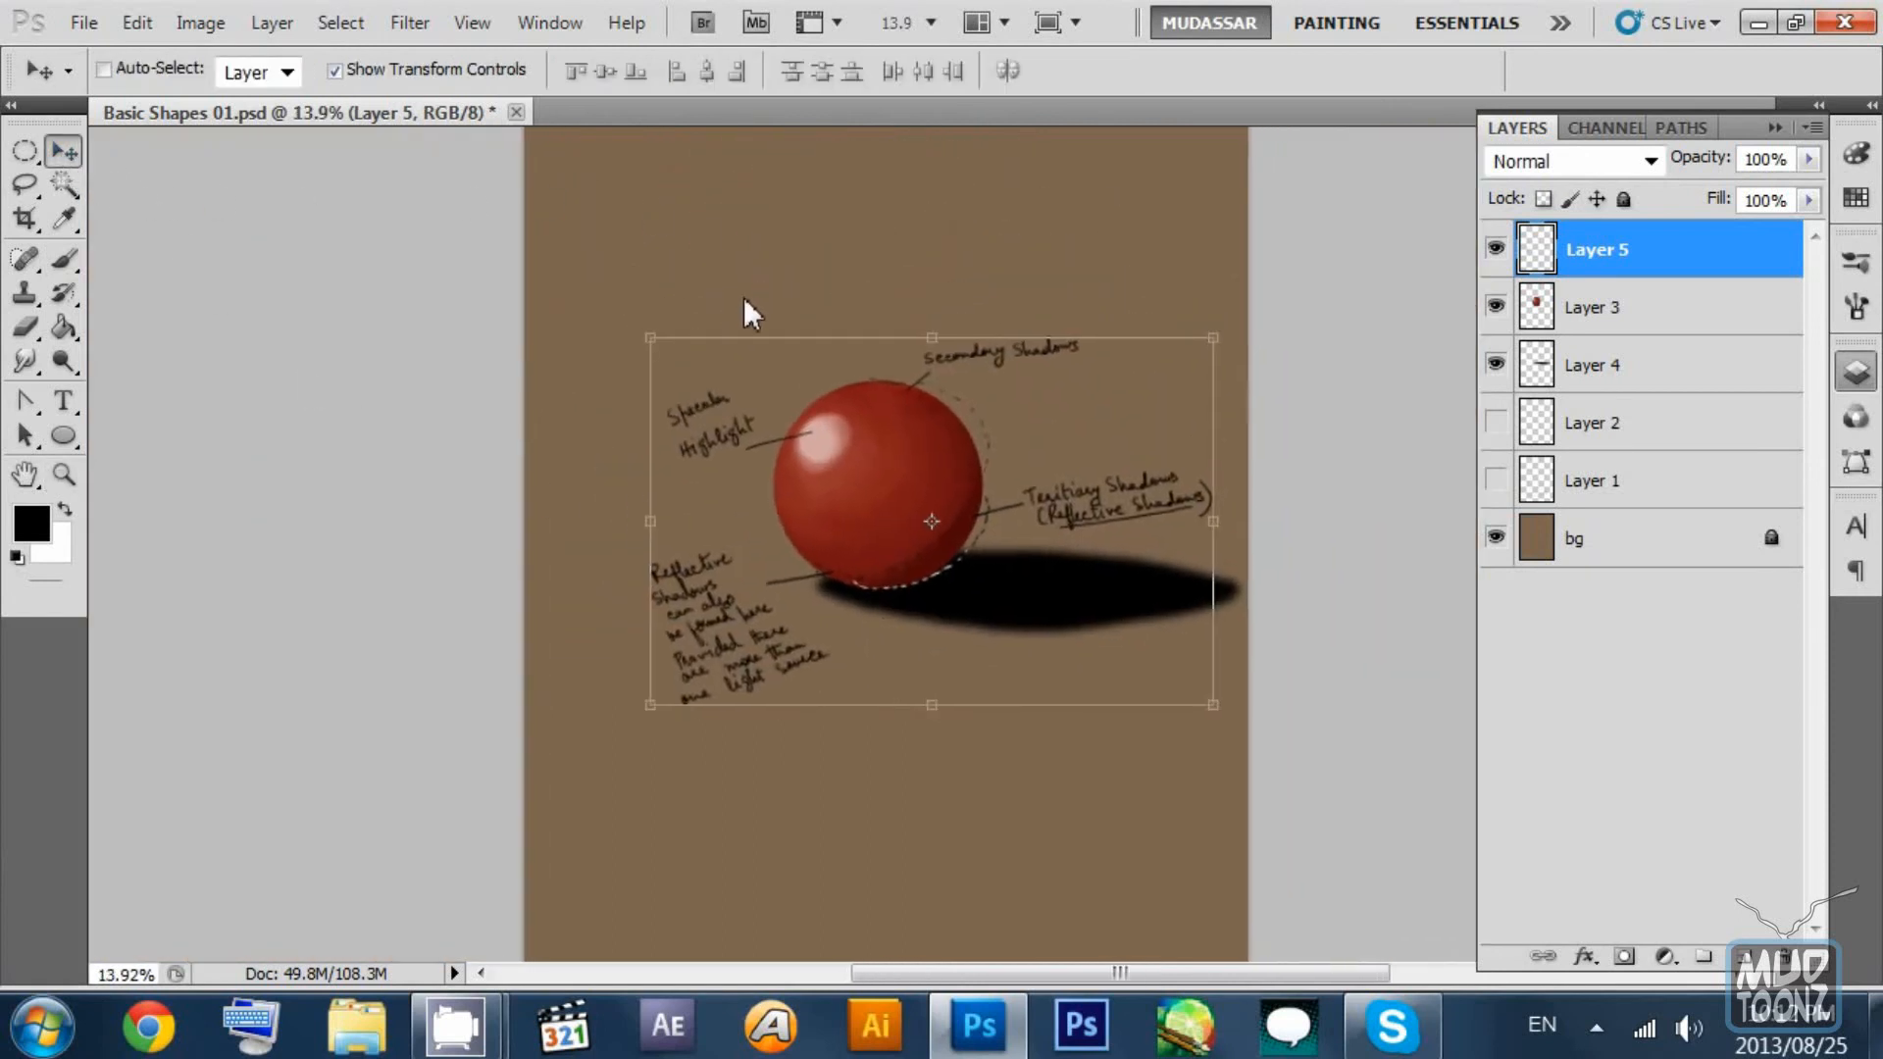
key("ctrl+s")
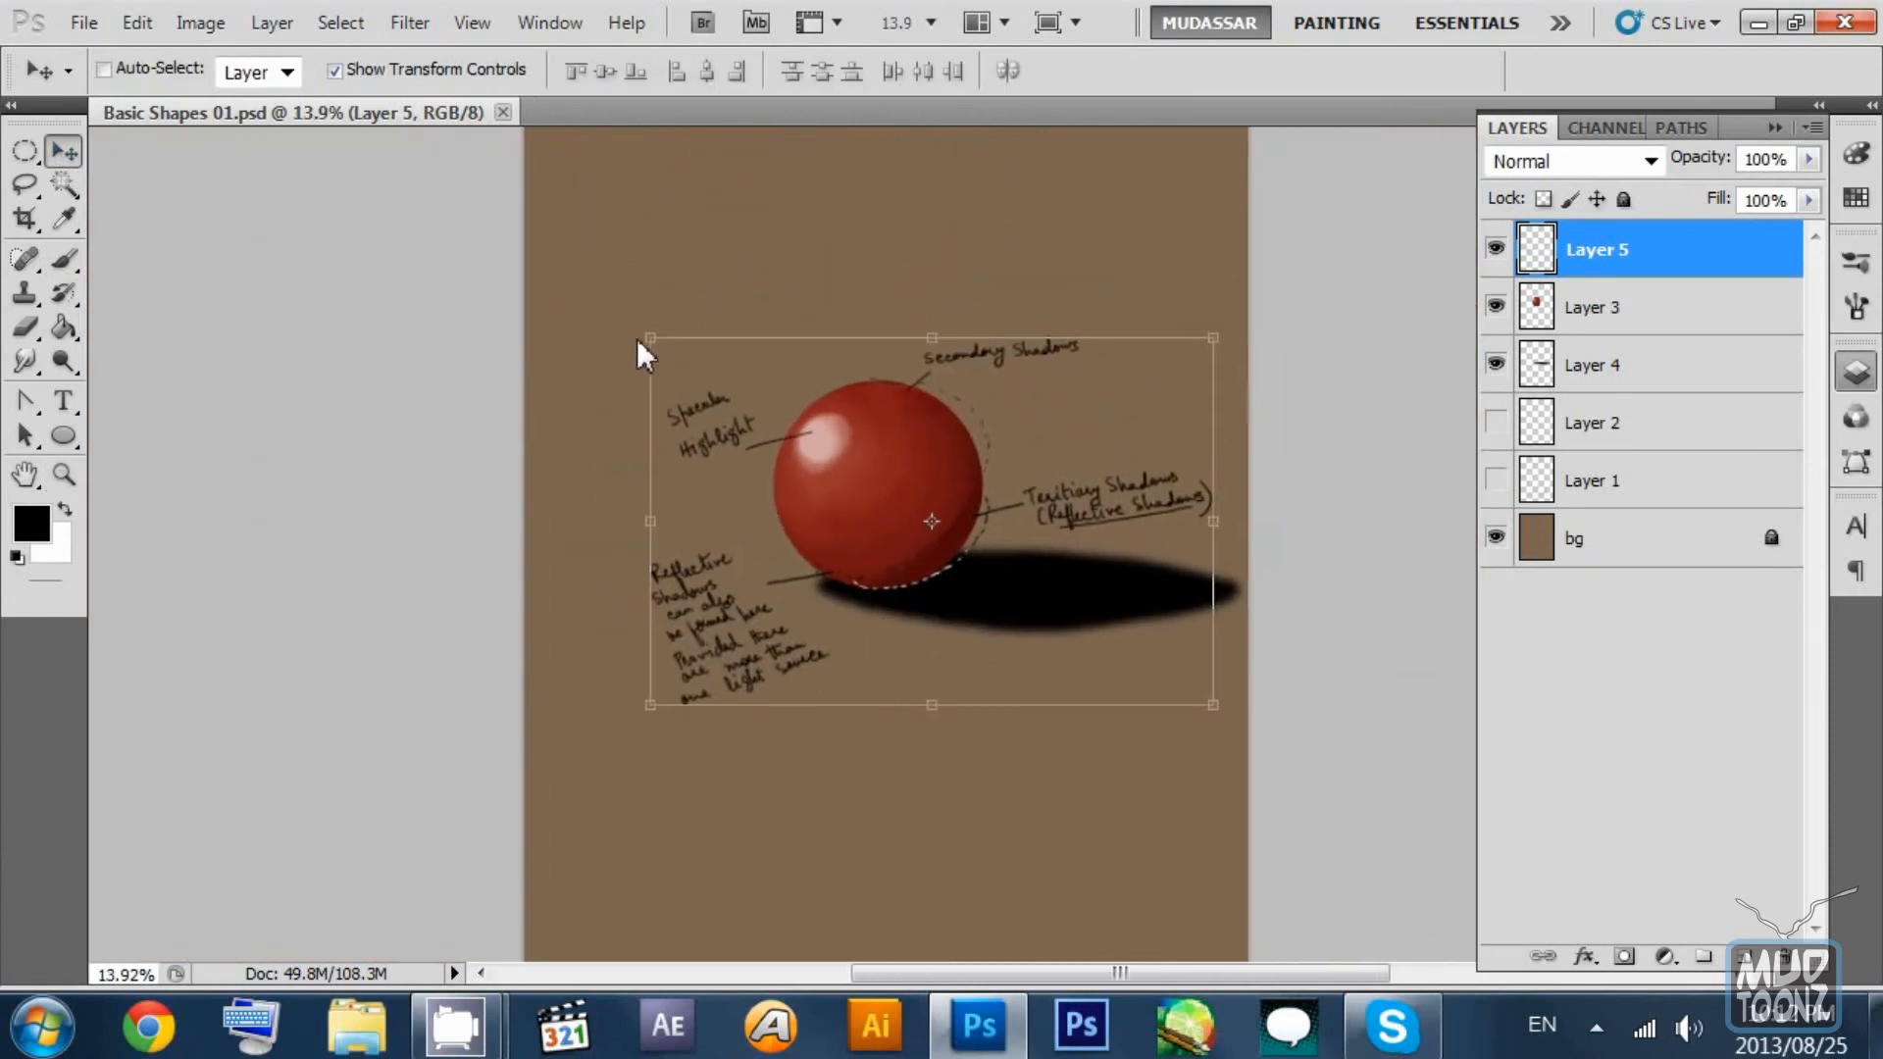